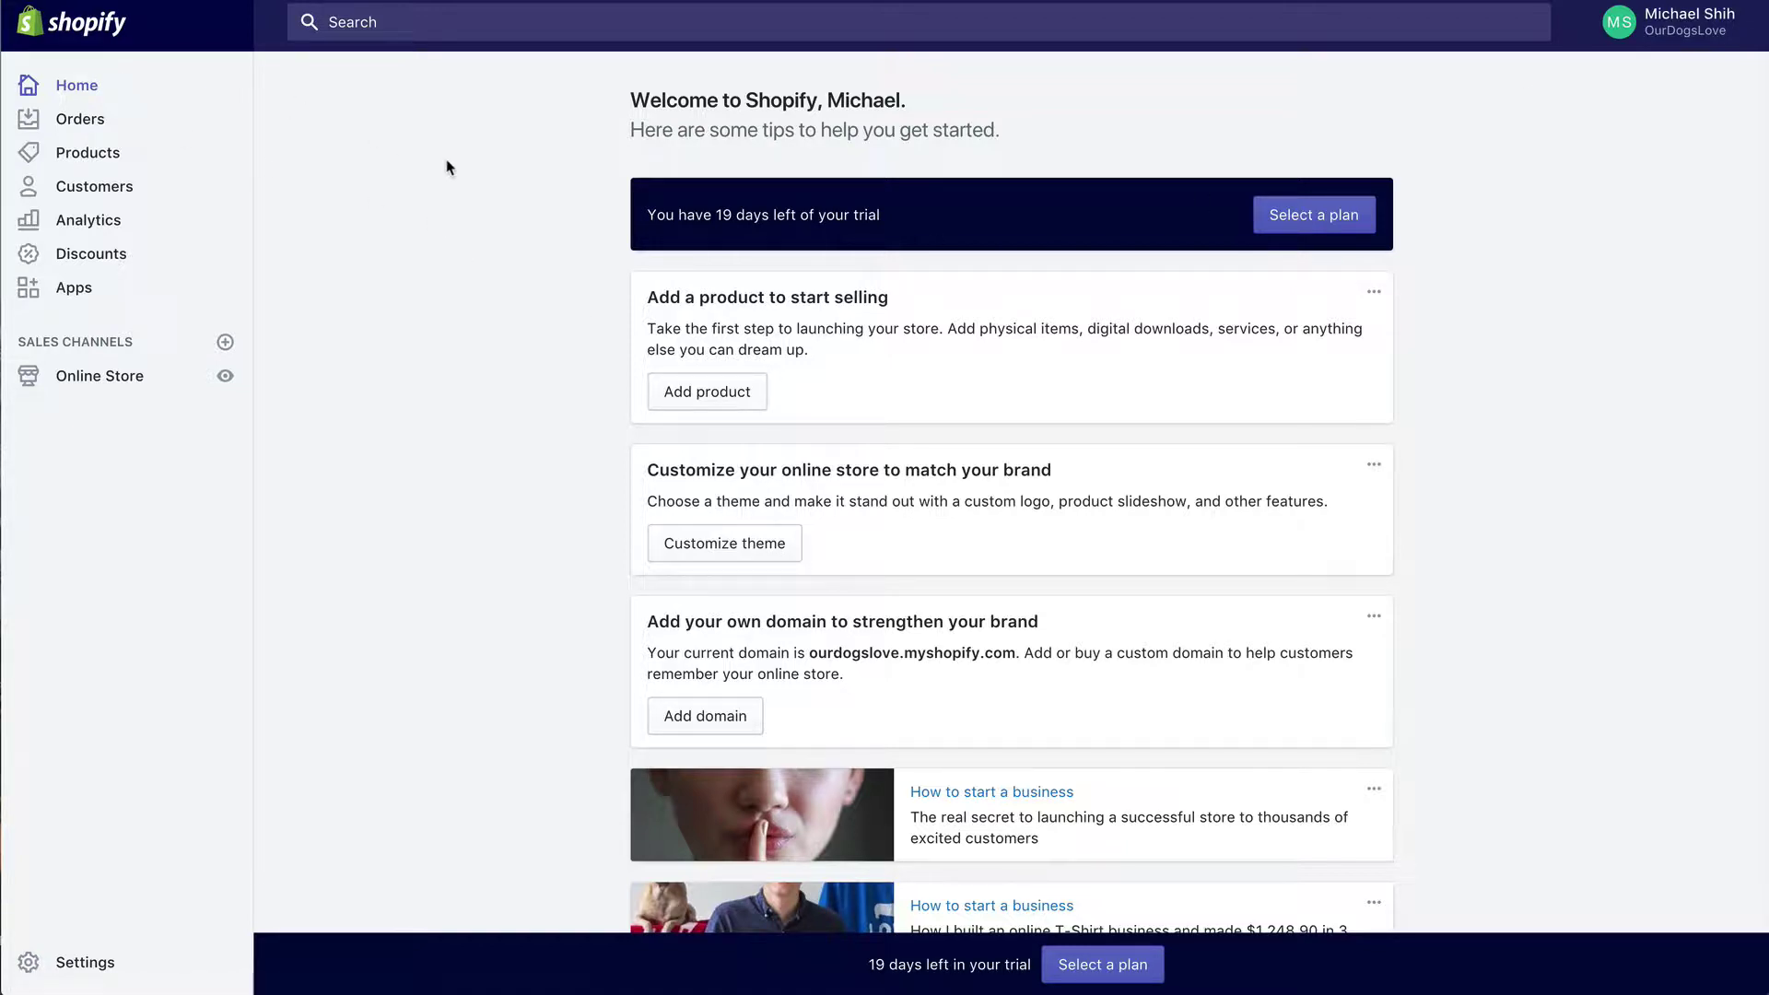
Step: In General settings, add spaces to the store name so it reads 'Our Dogs Love'
left_click(86, 964)
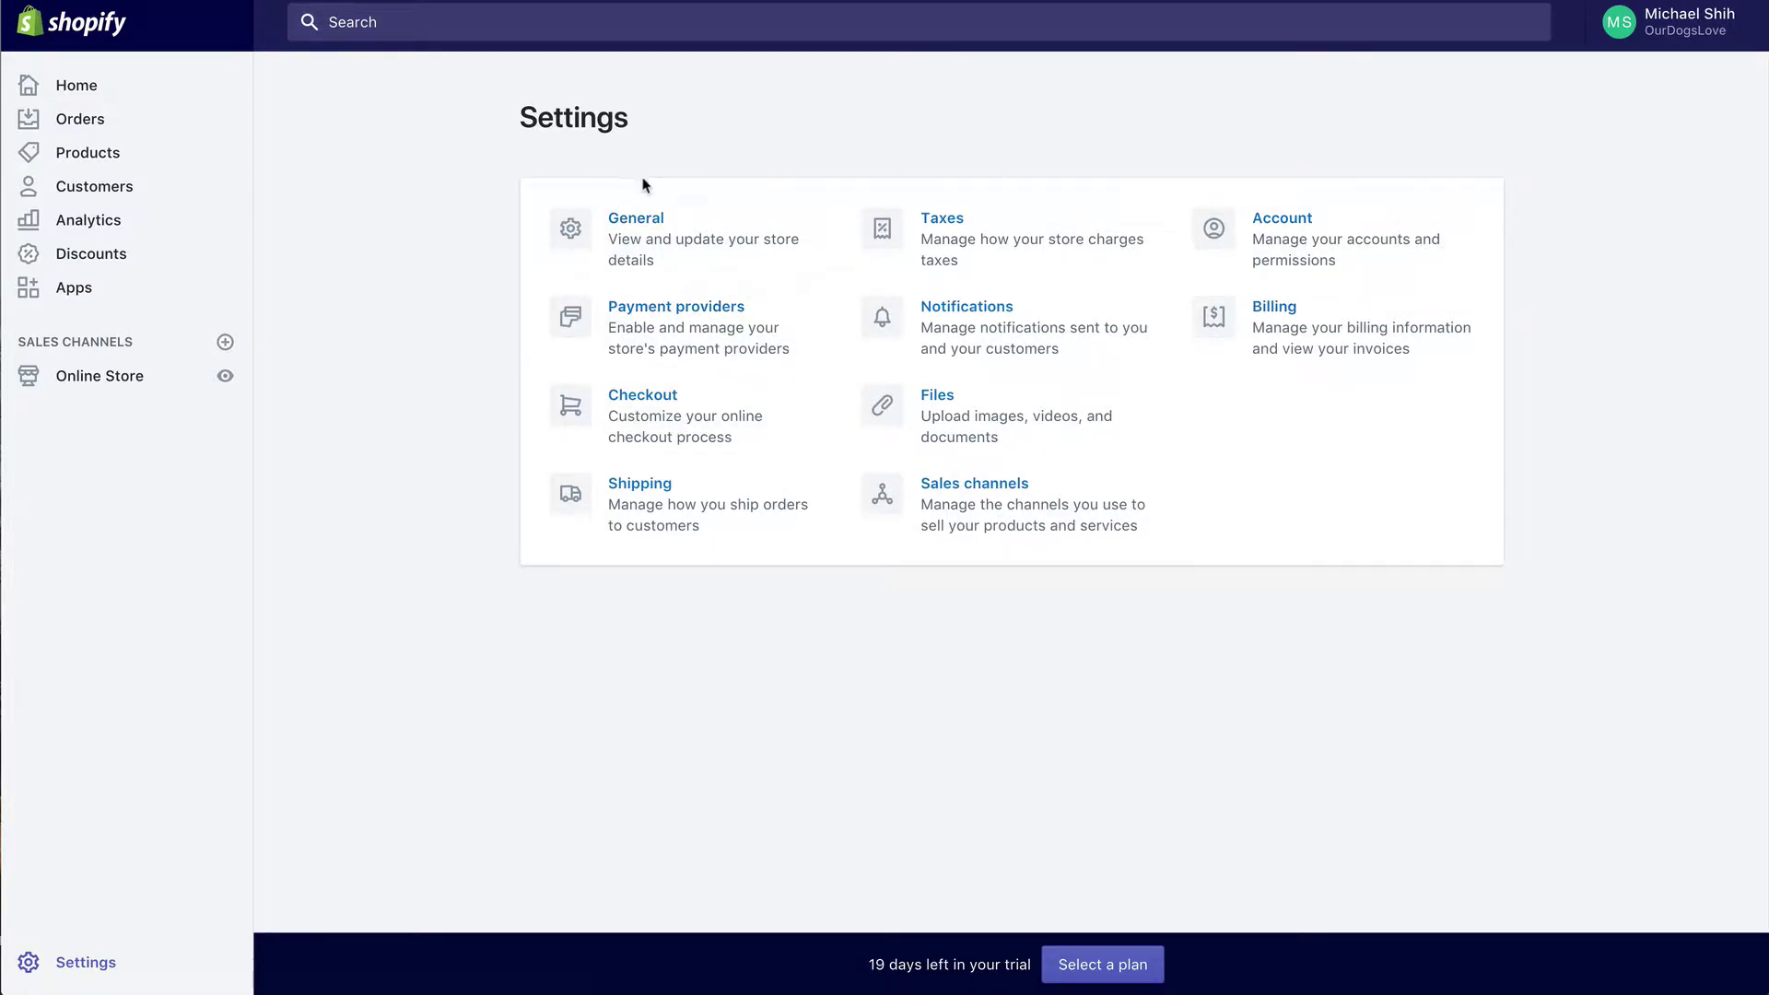
left_click(642, 247)
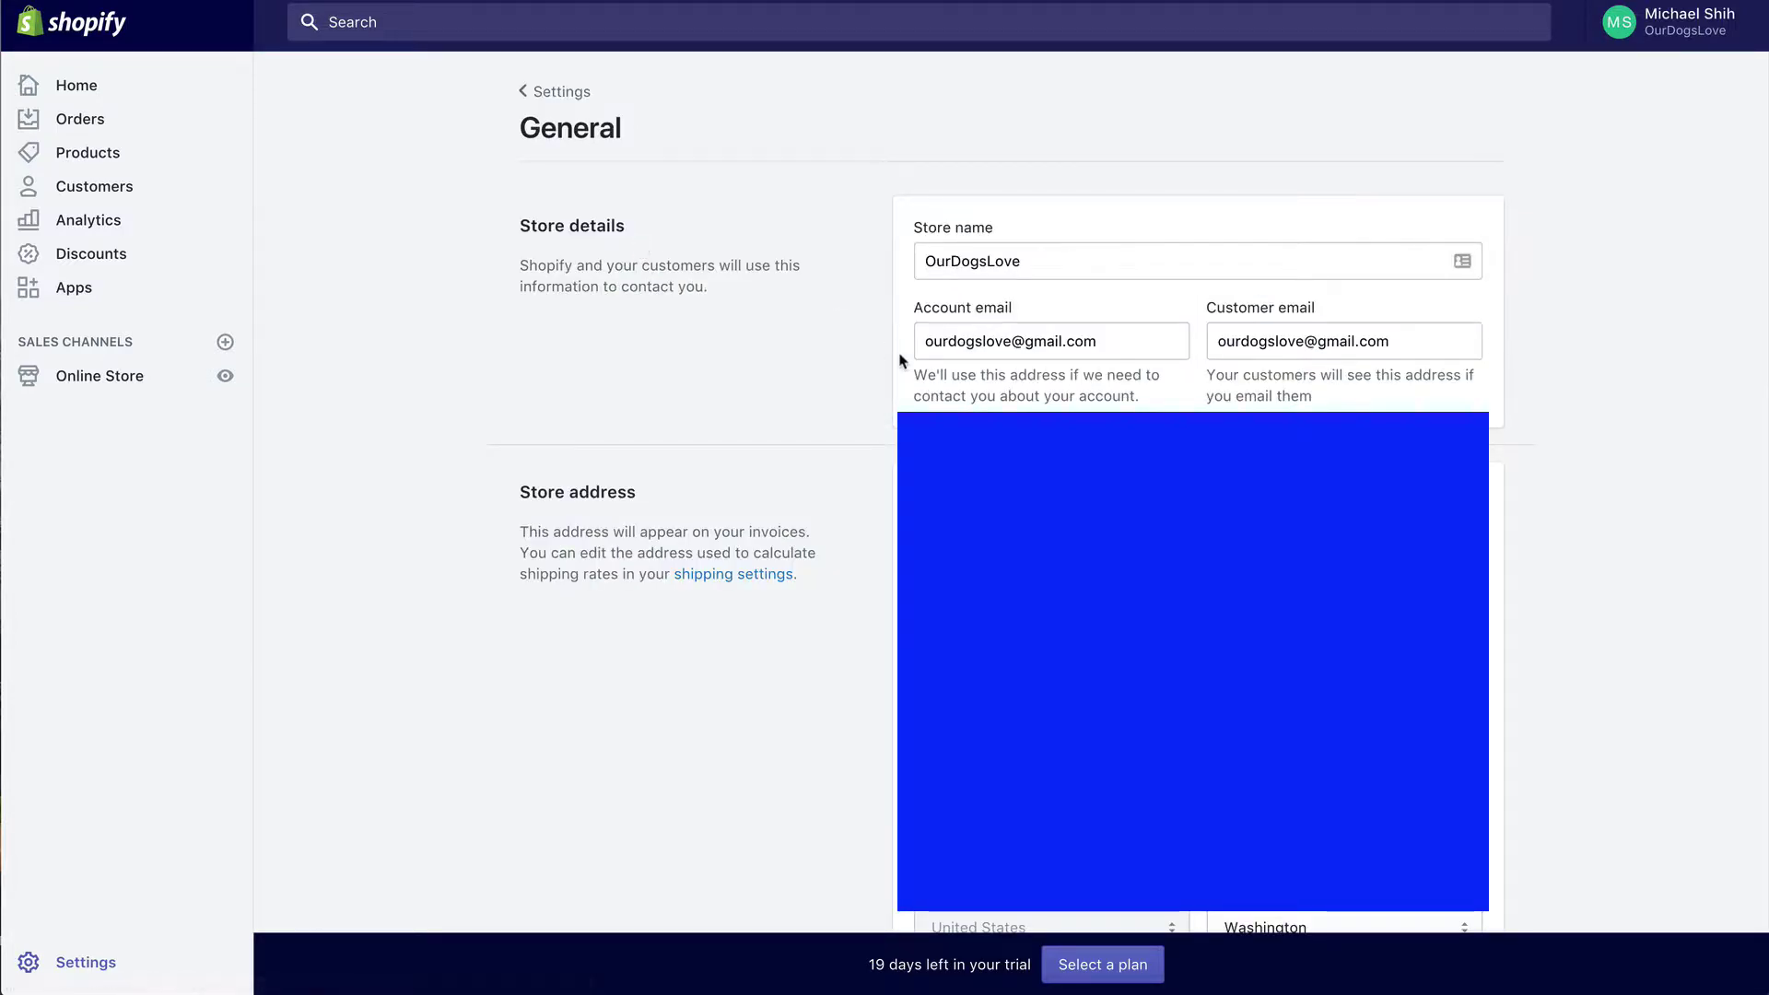
left_click(951, 259)
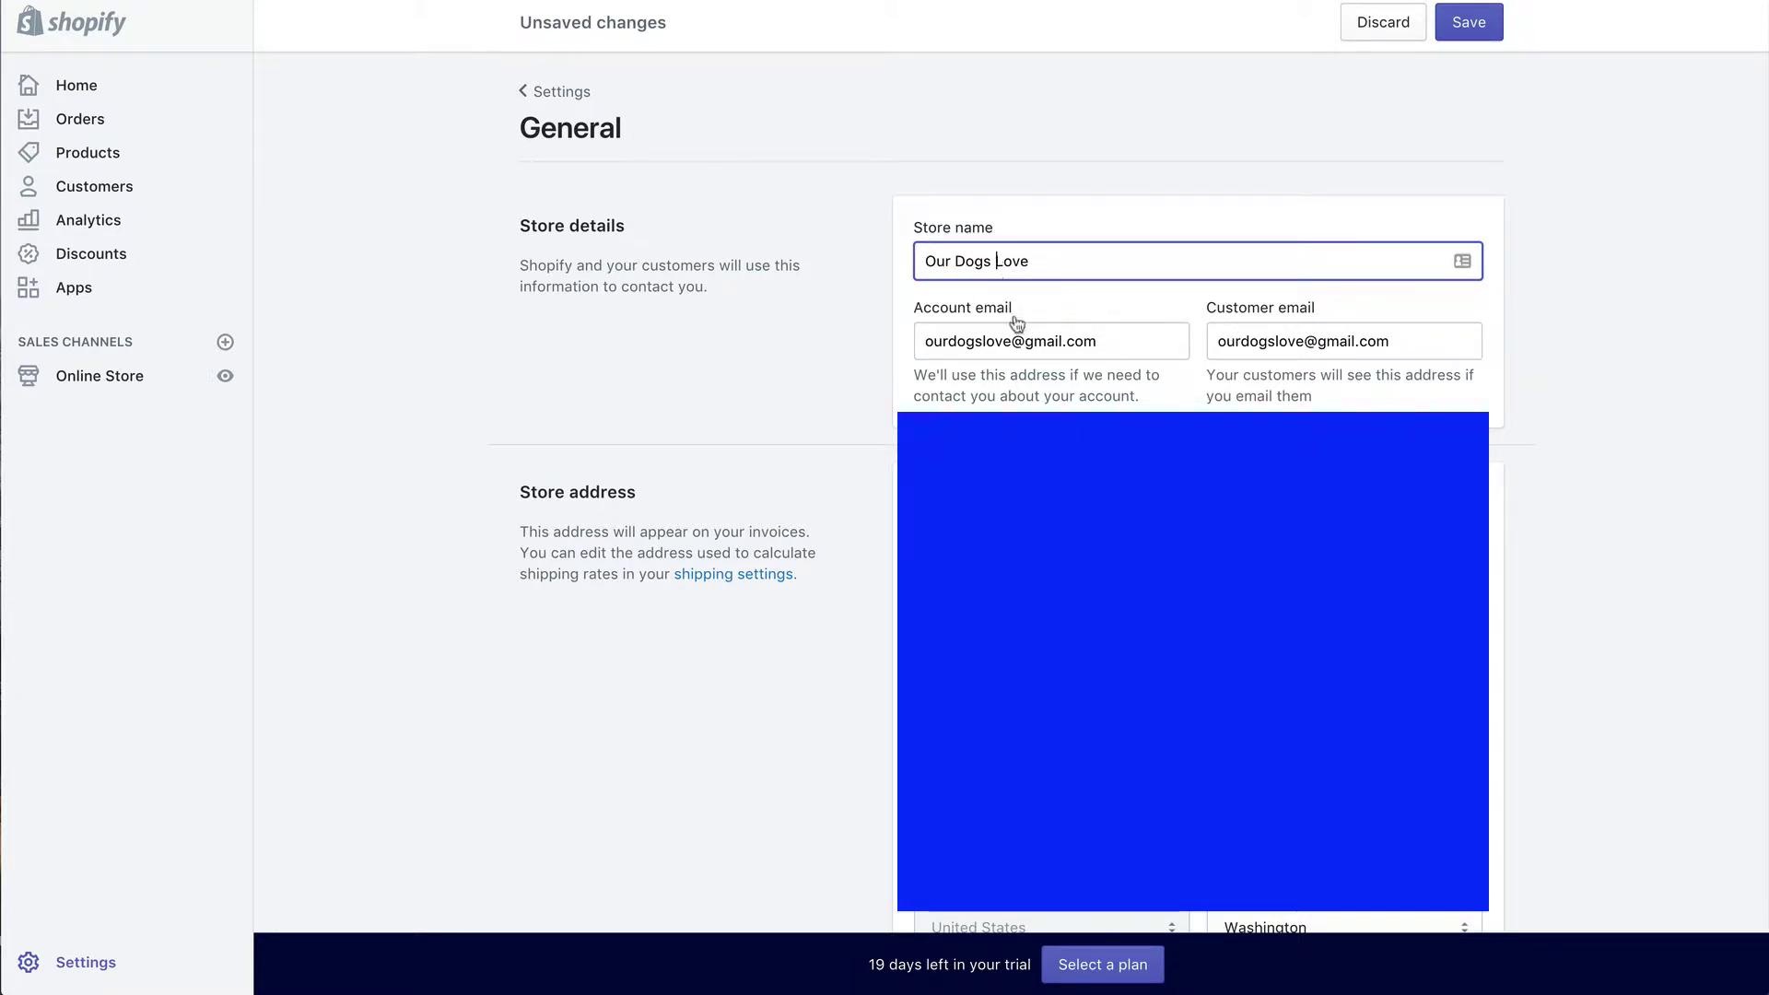
left_click(867, 414)
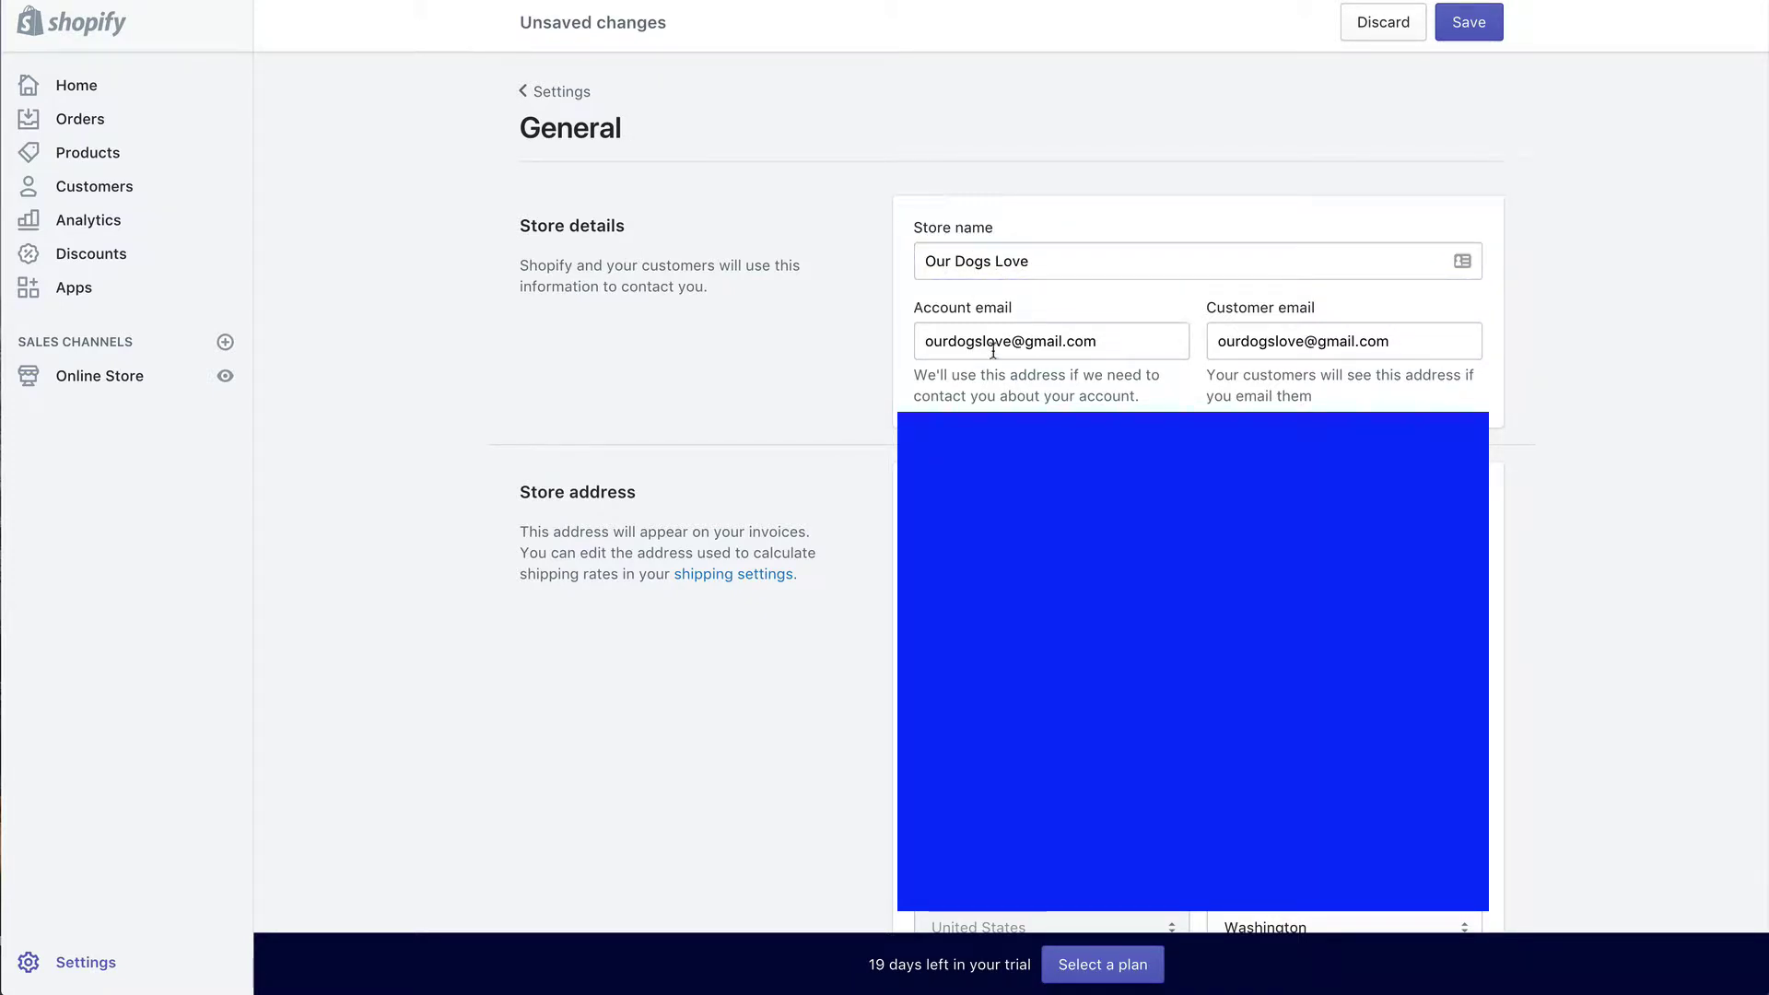
Step: Replace the customer email with the store's new info e-mail address
left_click(1217, 348)
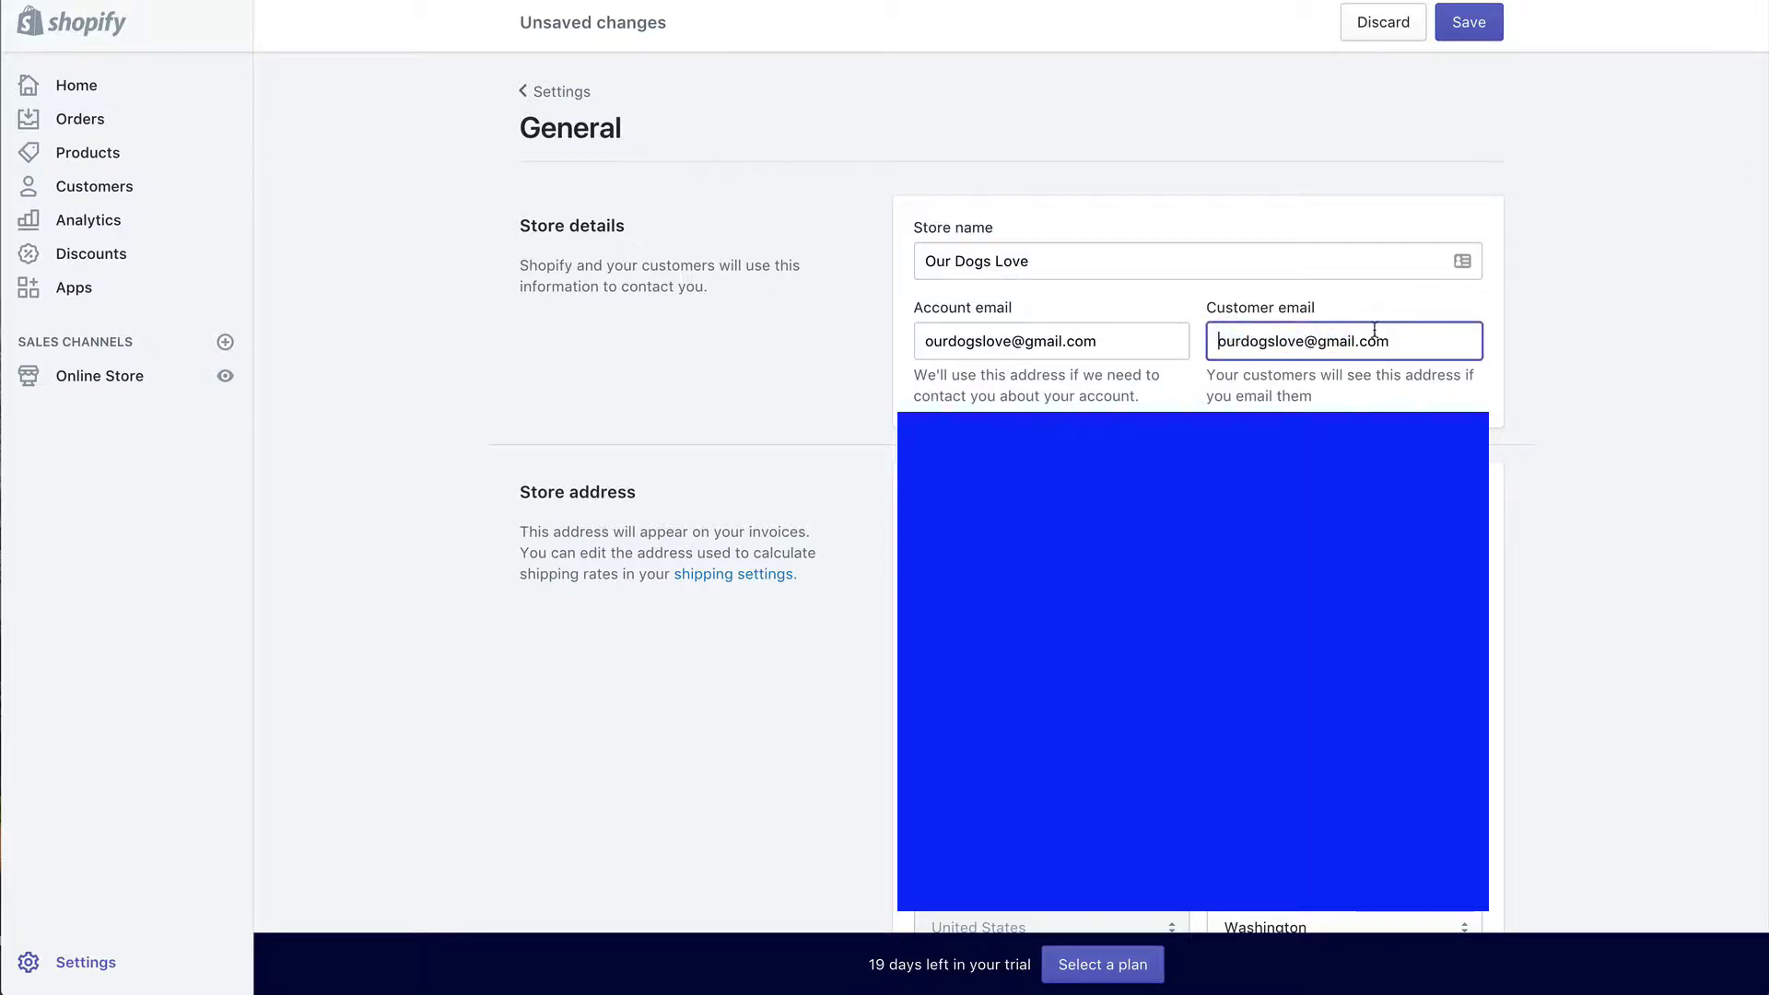
triple_click(1407, 337)
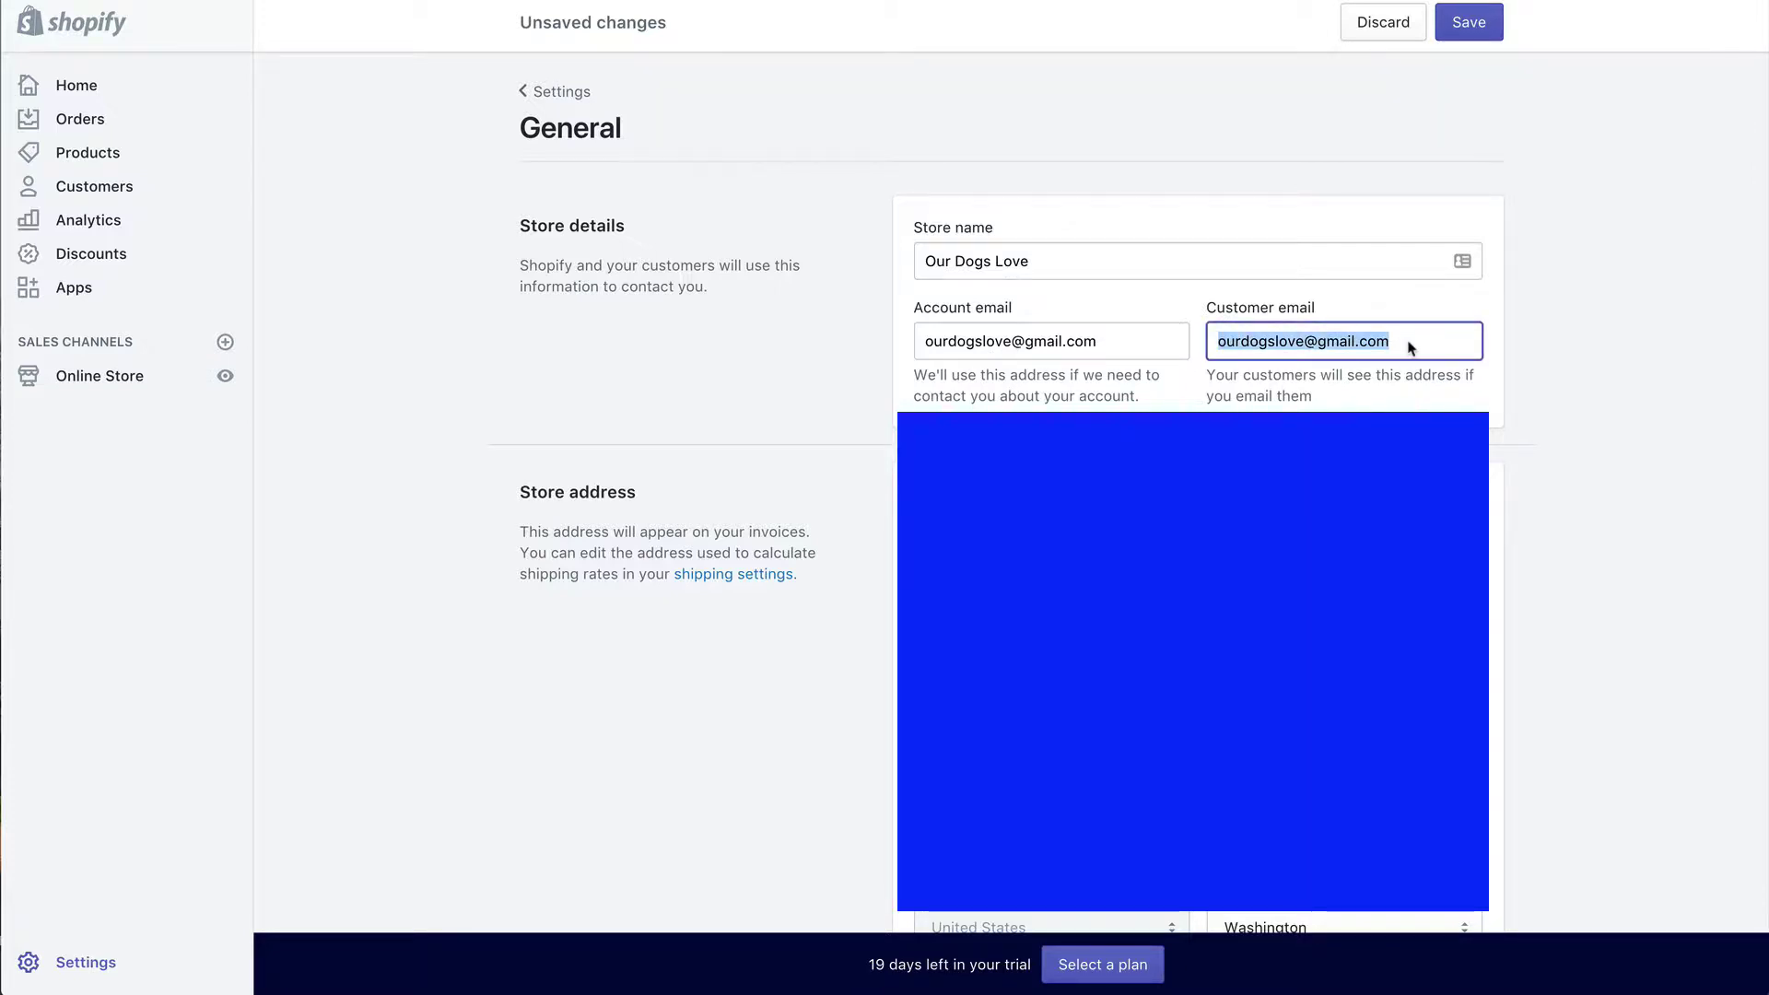
left_click(1408, 342)
left_click_drag(1408, 343, 1209, 347)
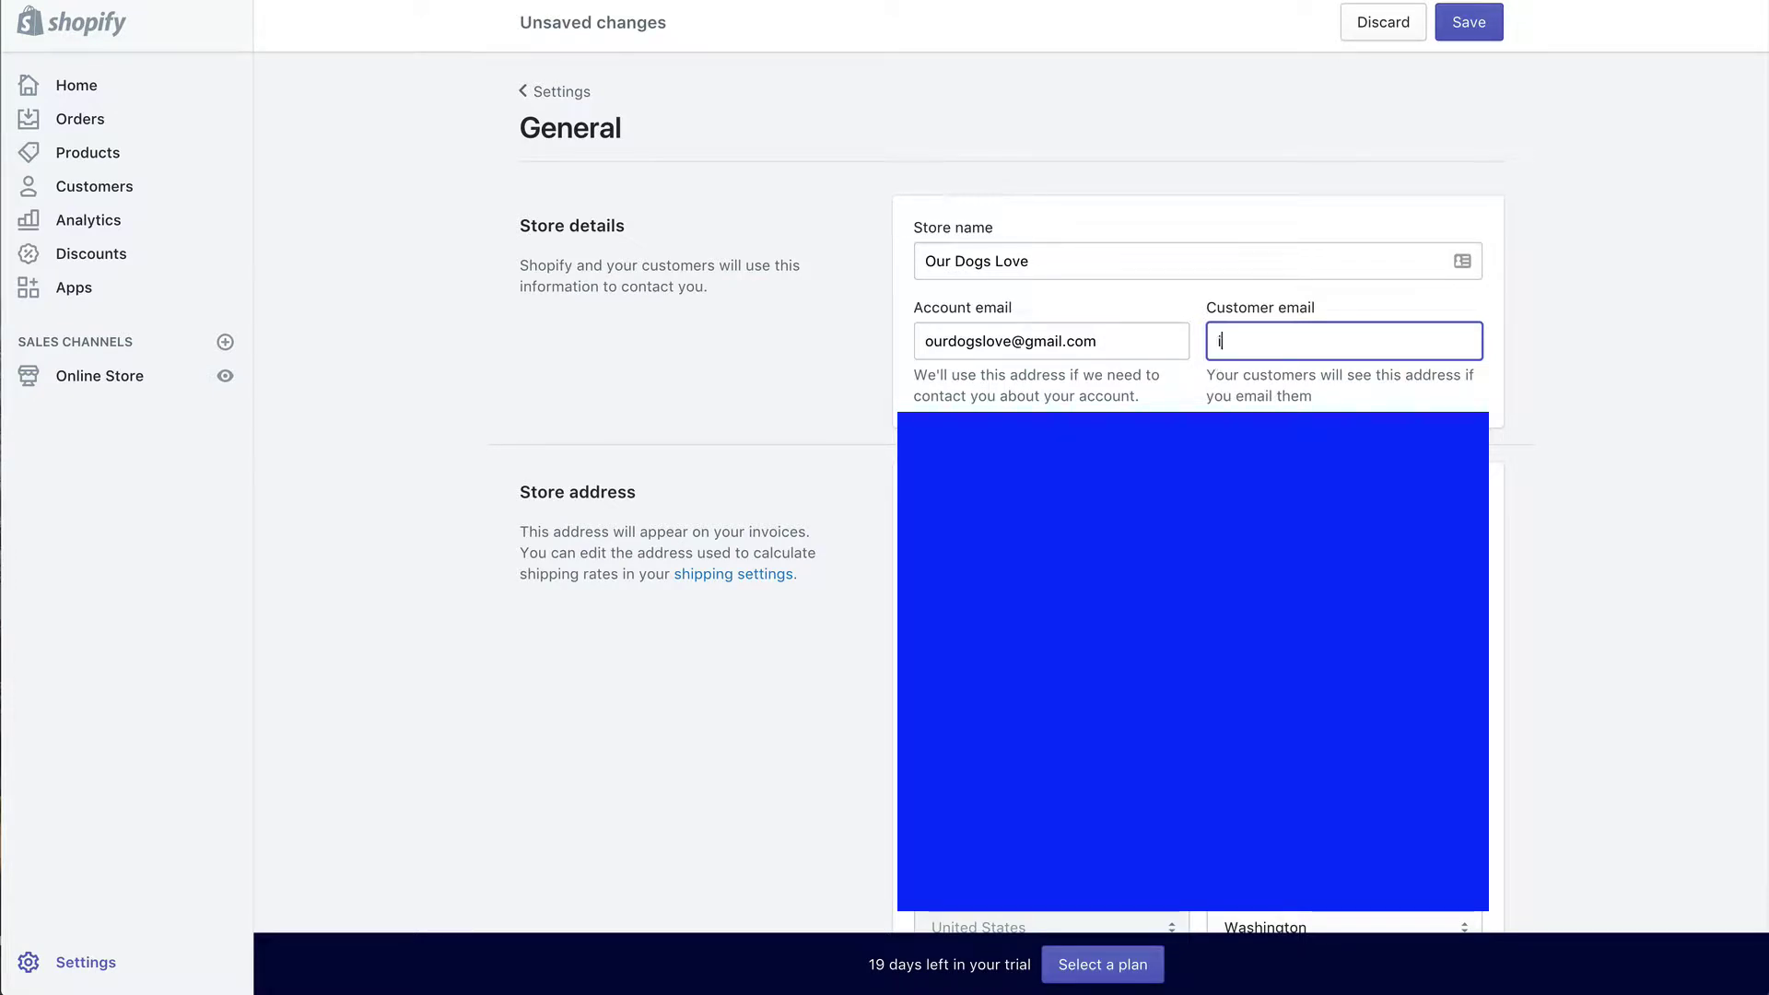
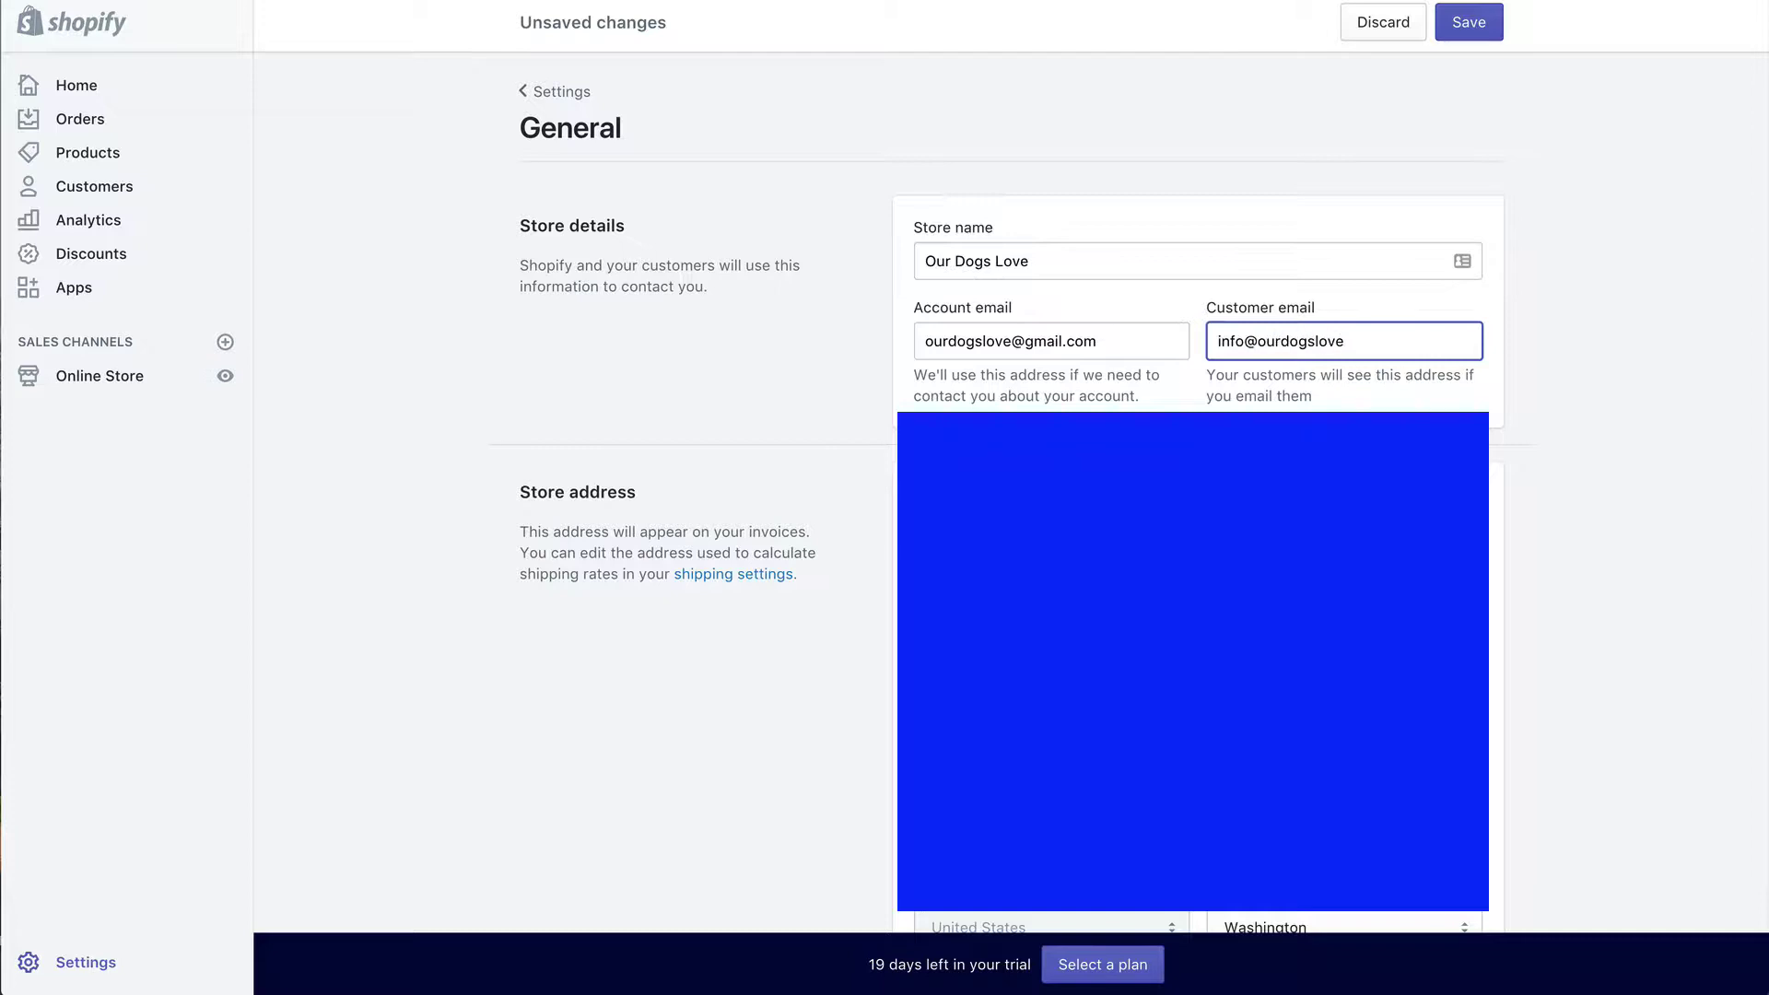
left_click(1563, 374)
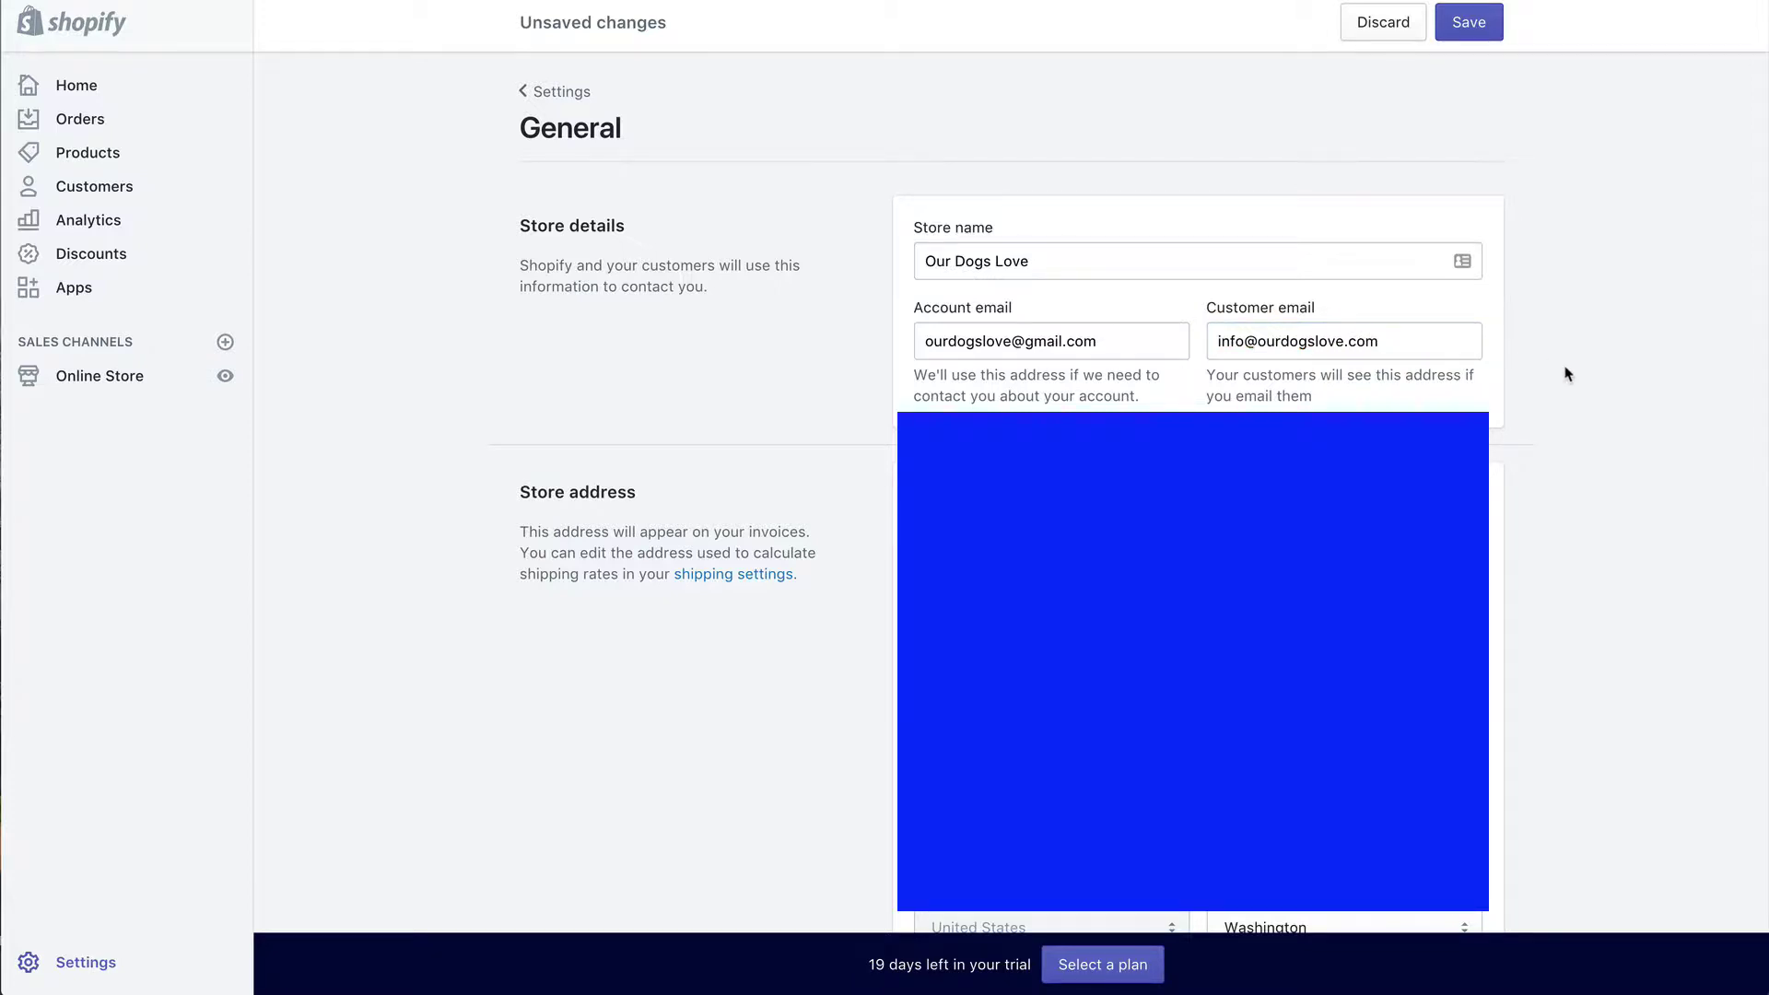
scroll(1566, 373, "down", 2)
left_click(1327, 422)
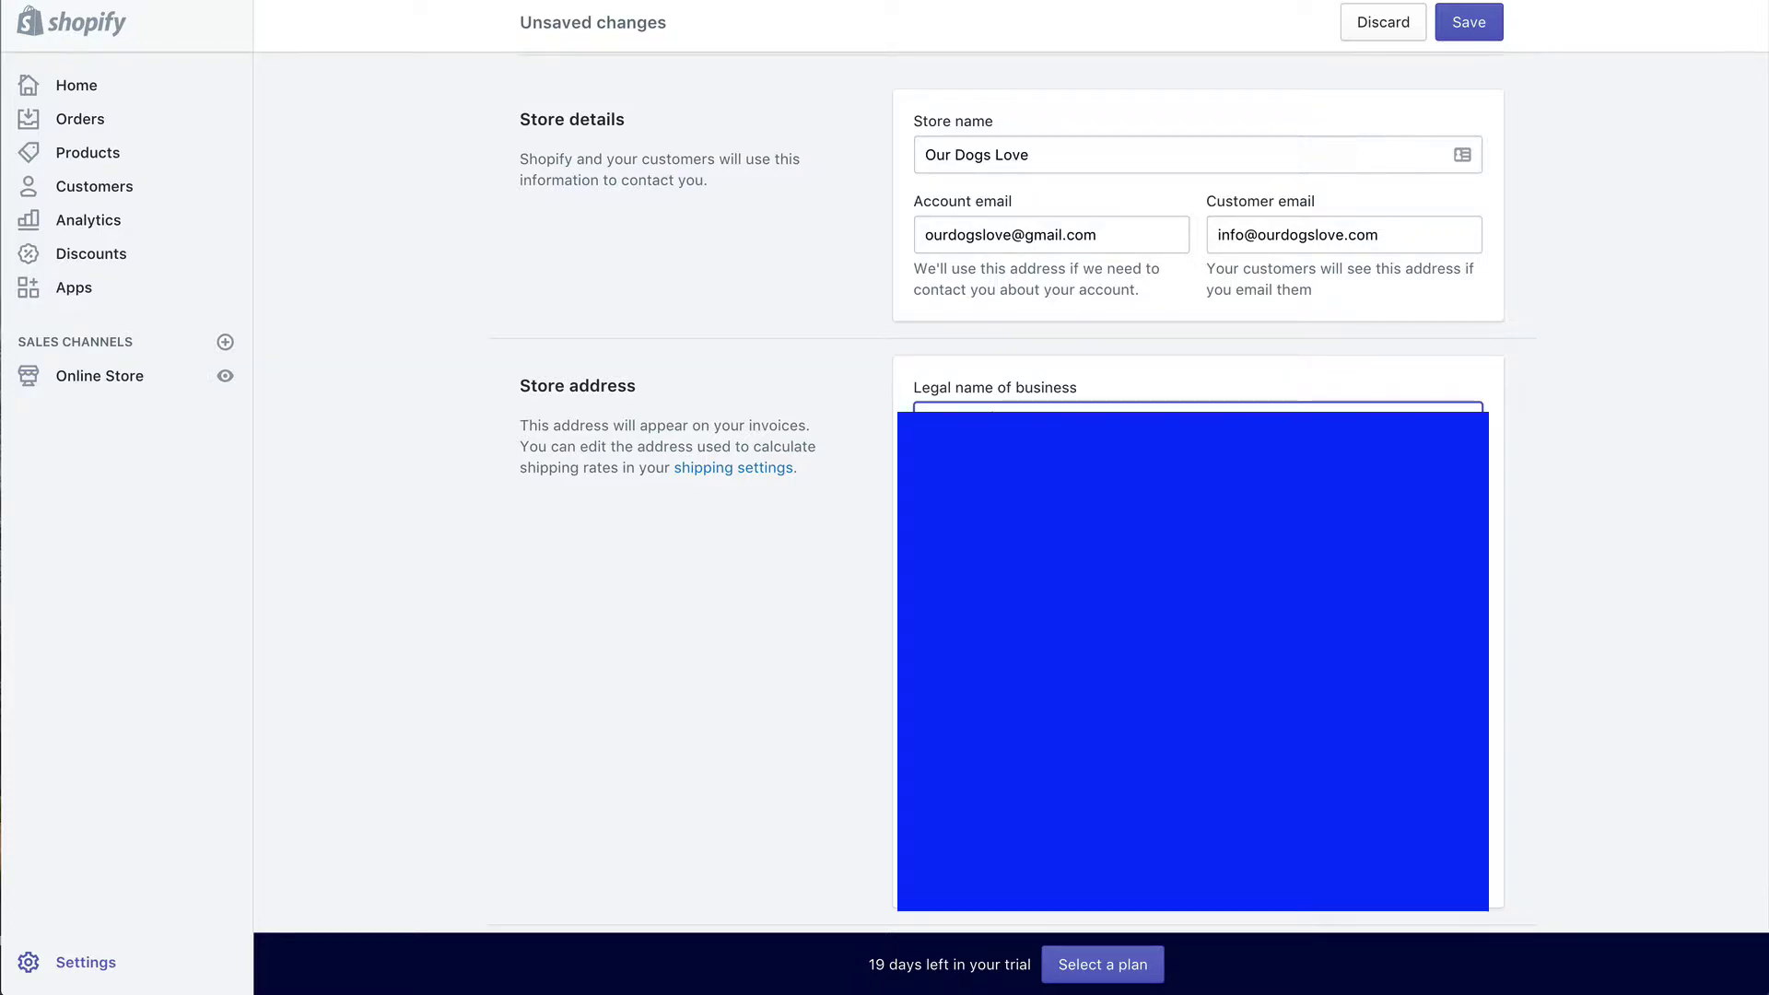
key("Tab")
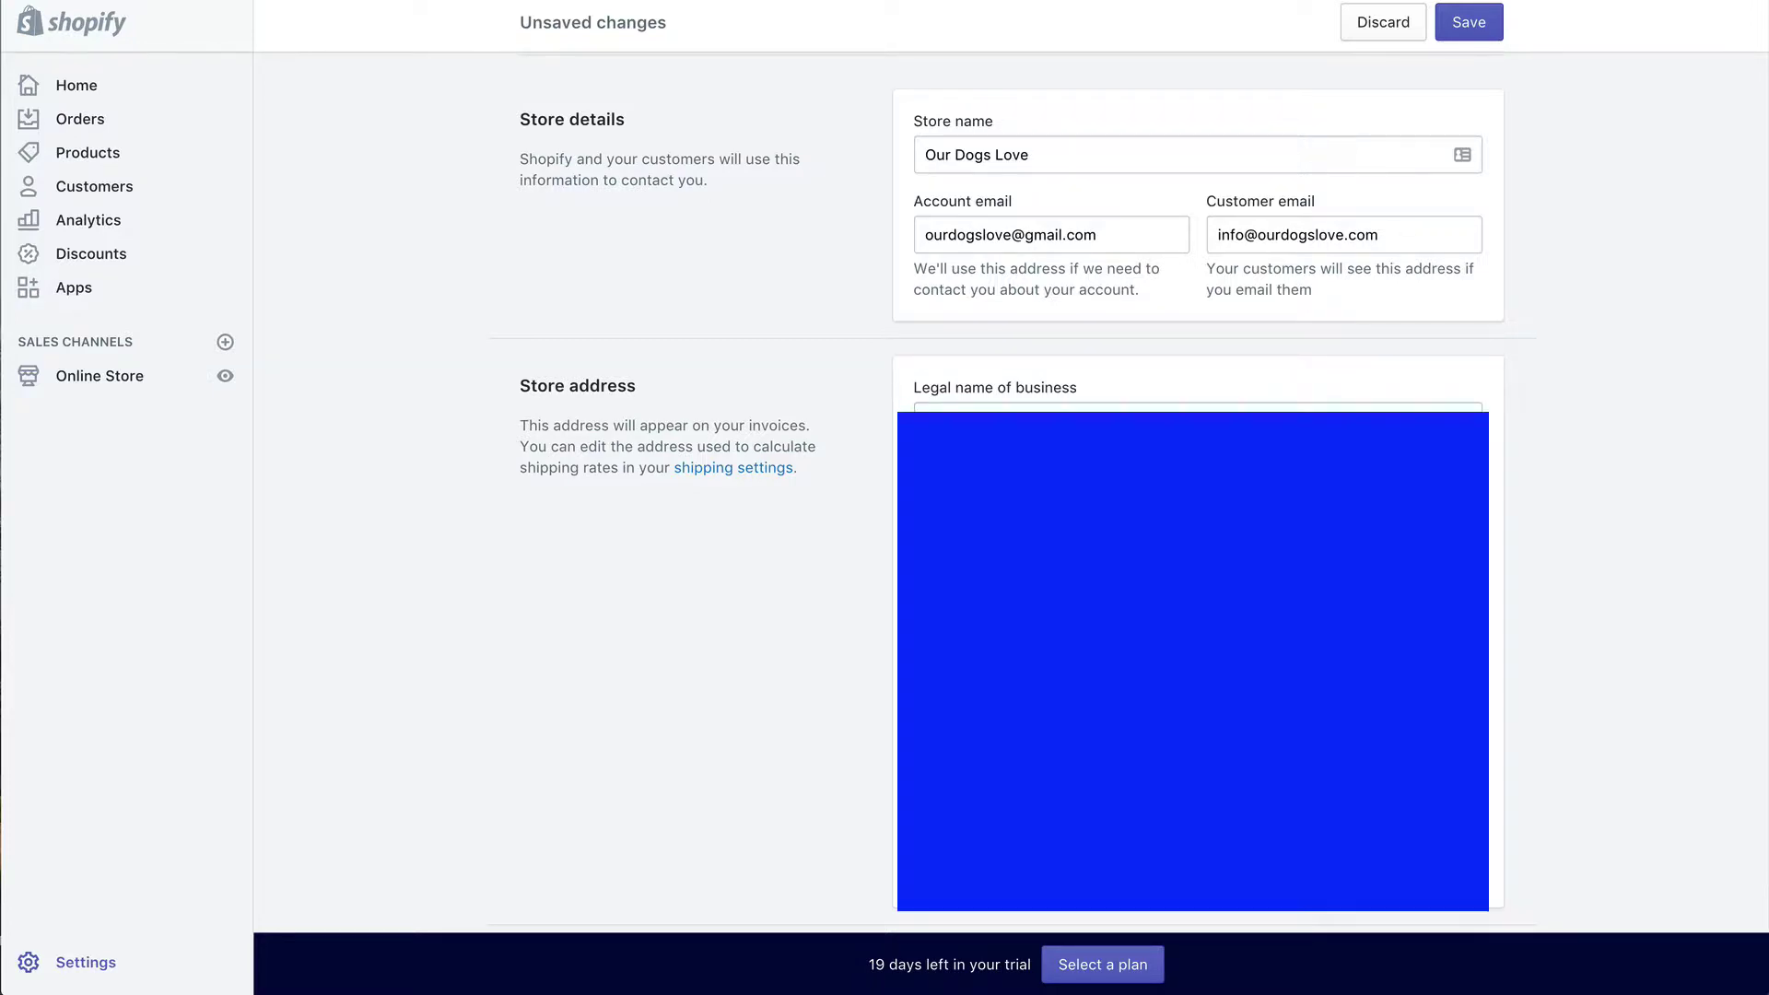
scroll(1014, 506, "down", 3)
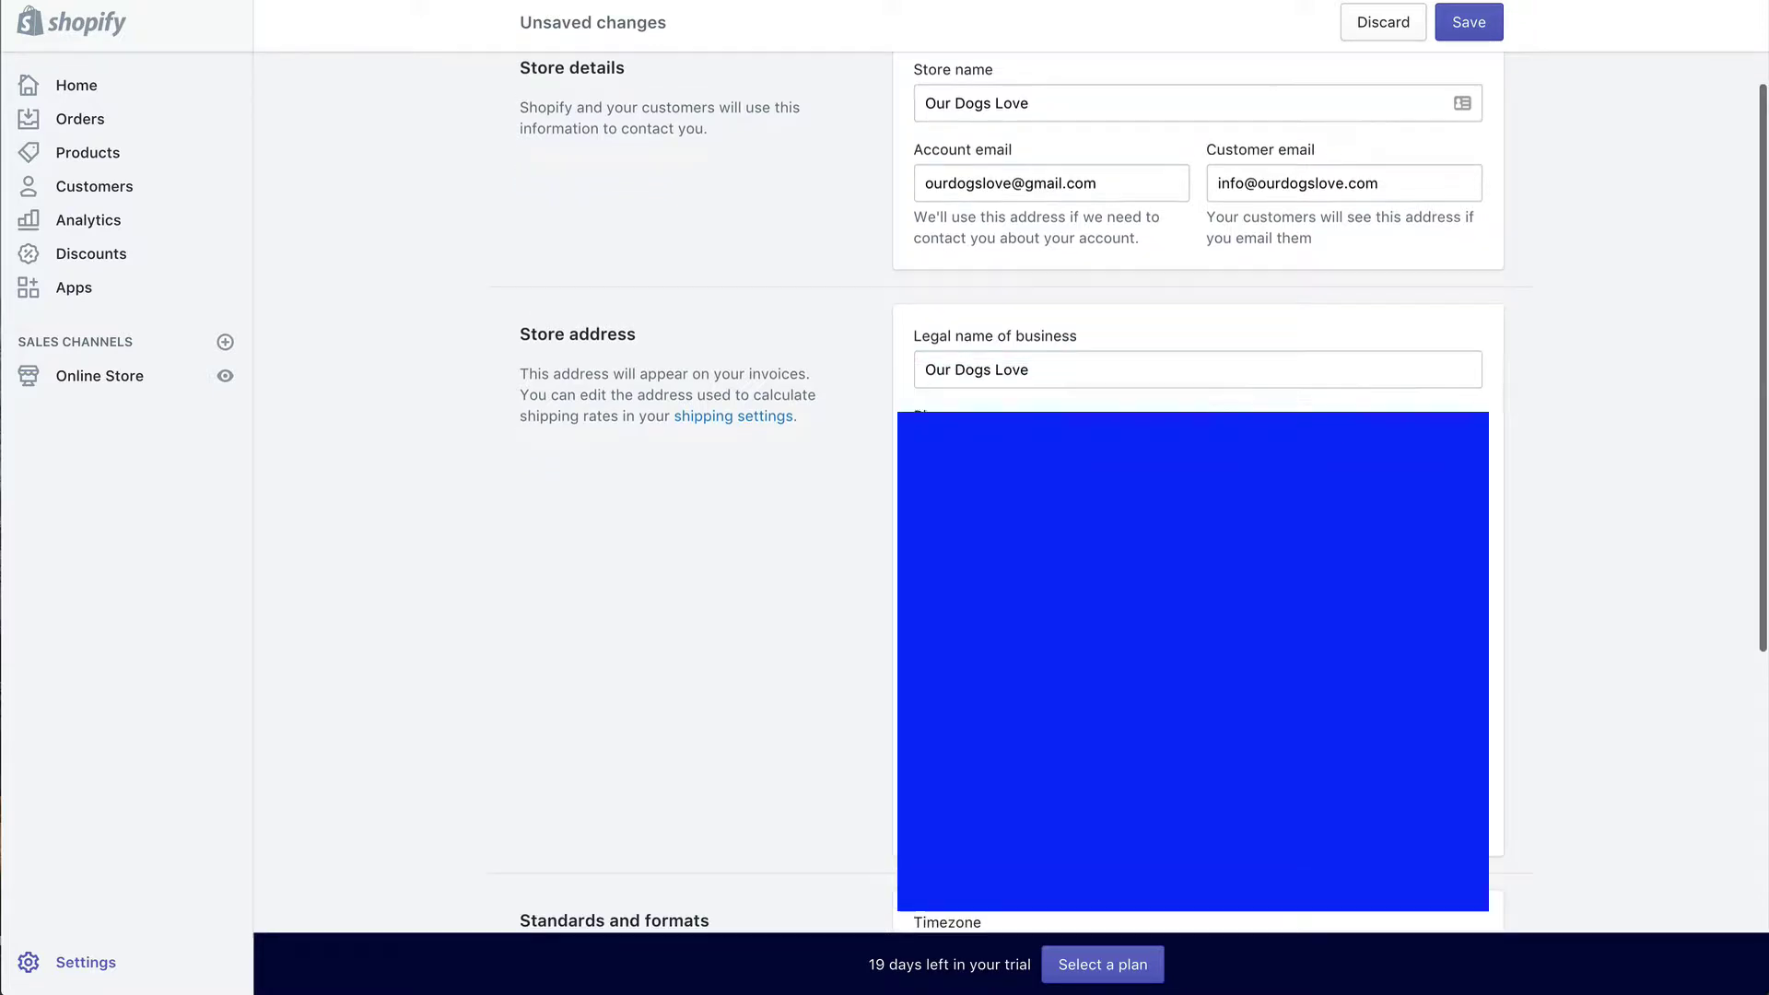
scroll(1014, 507, "down", 2)
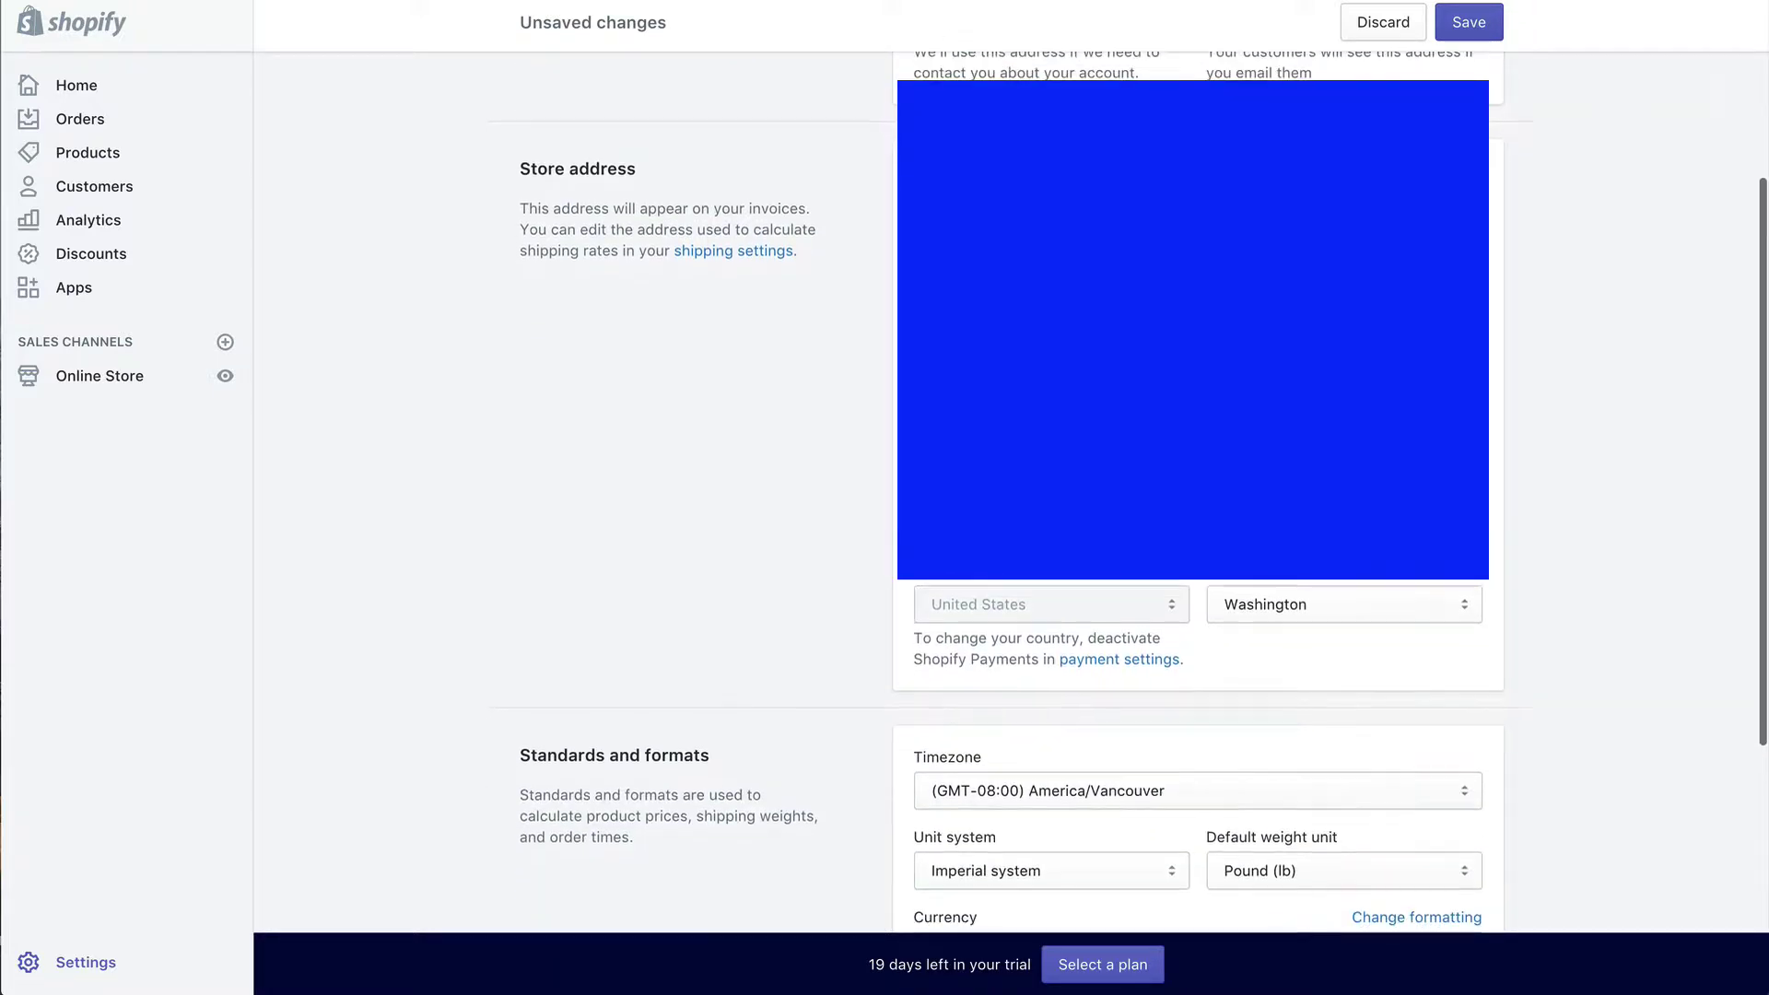
scroll(1011, 656, "down", 2)
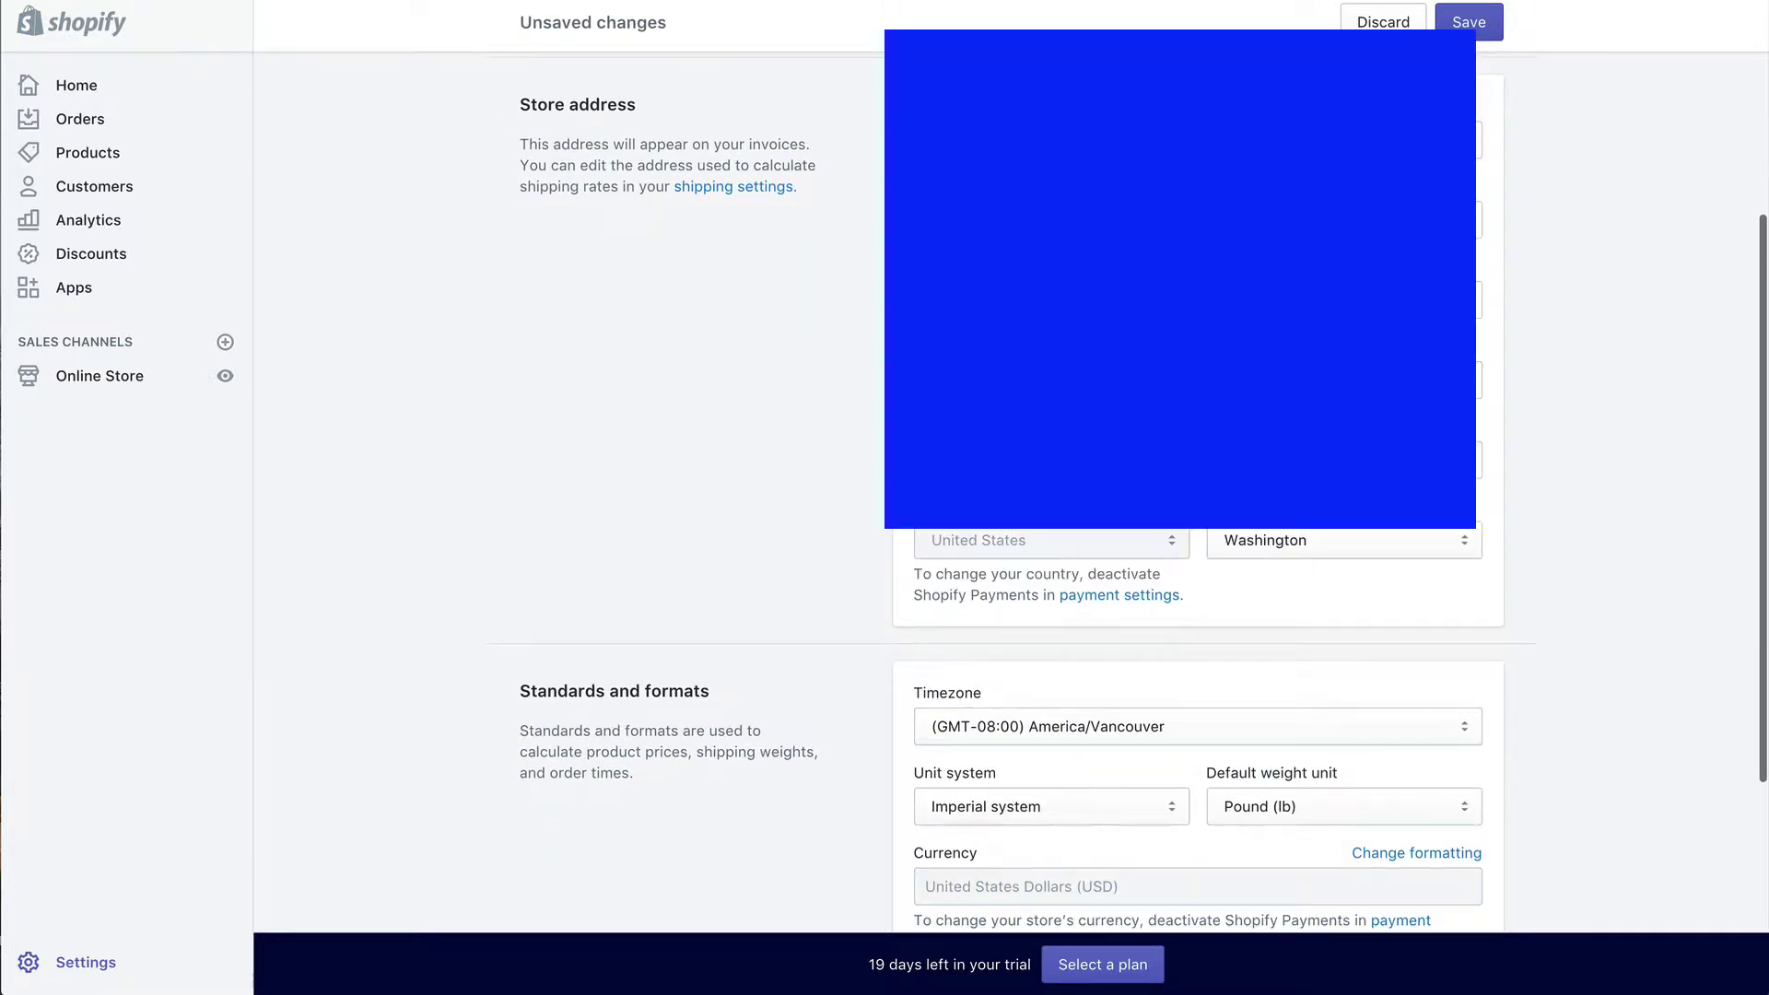
scroll(1133, 502, "down", 7)
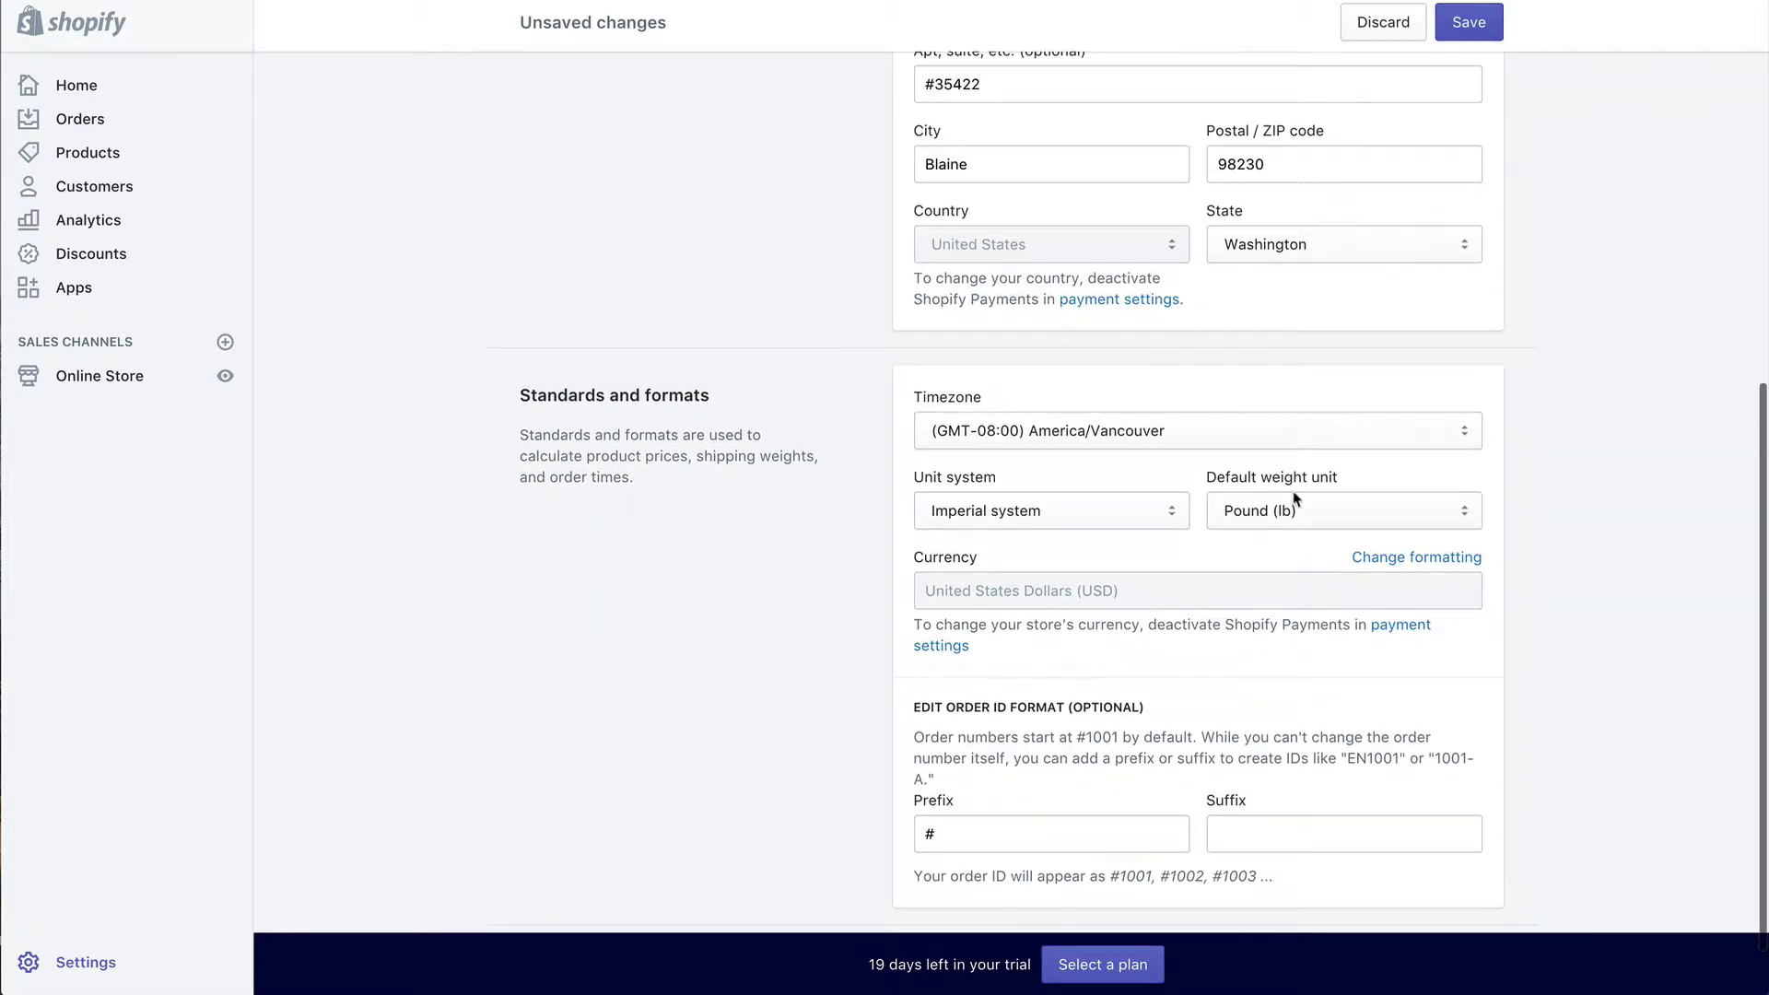
left_click(1257, 512)
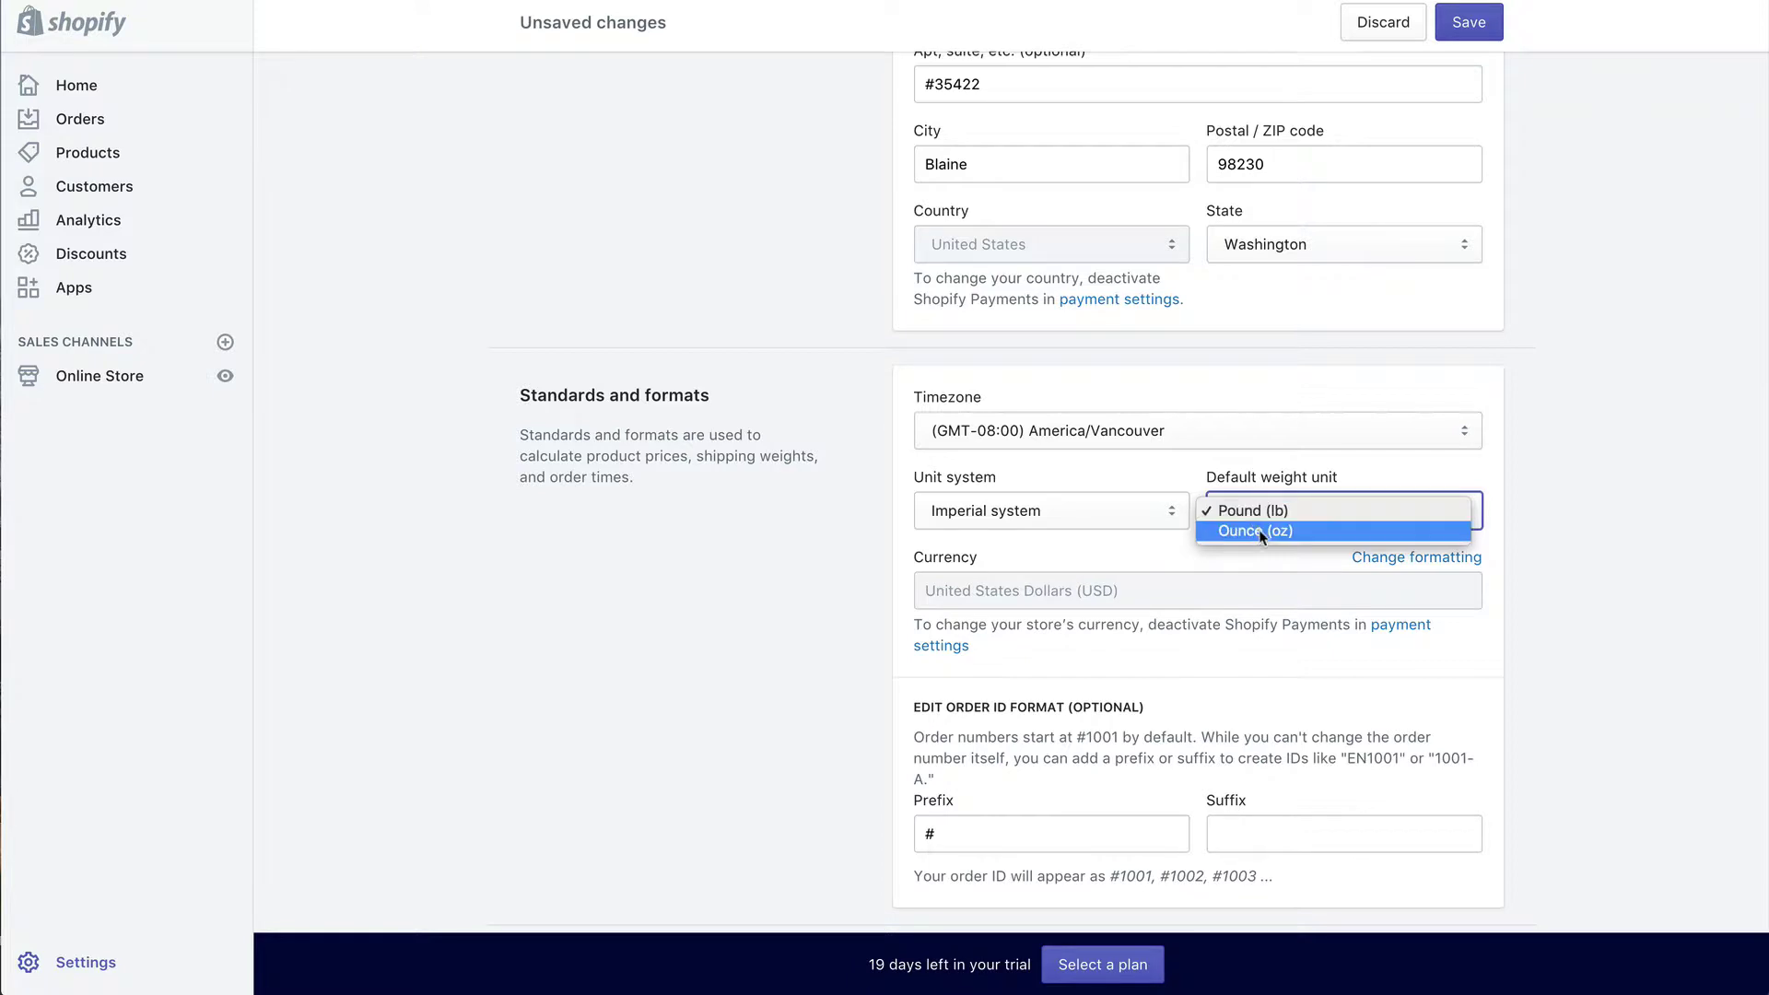
left_click(1189, 532)
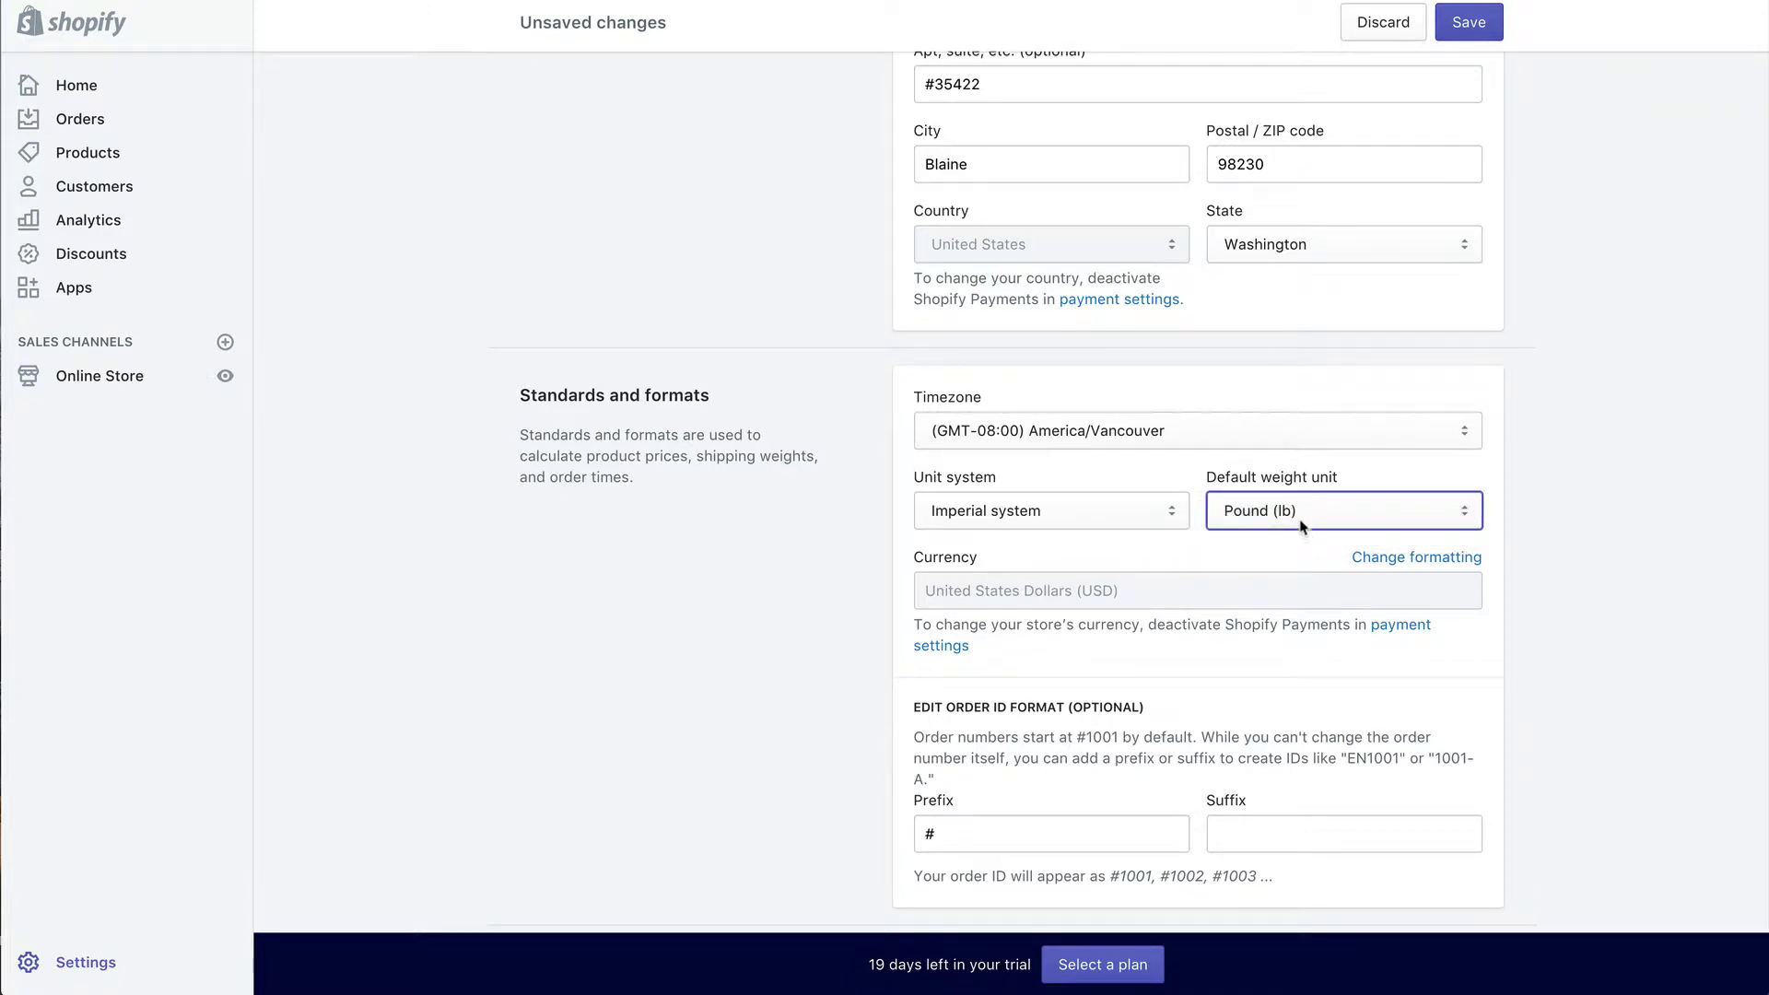
left_click(1134, 515)
left_click(1226, 559)
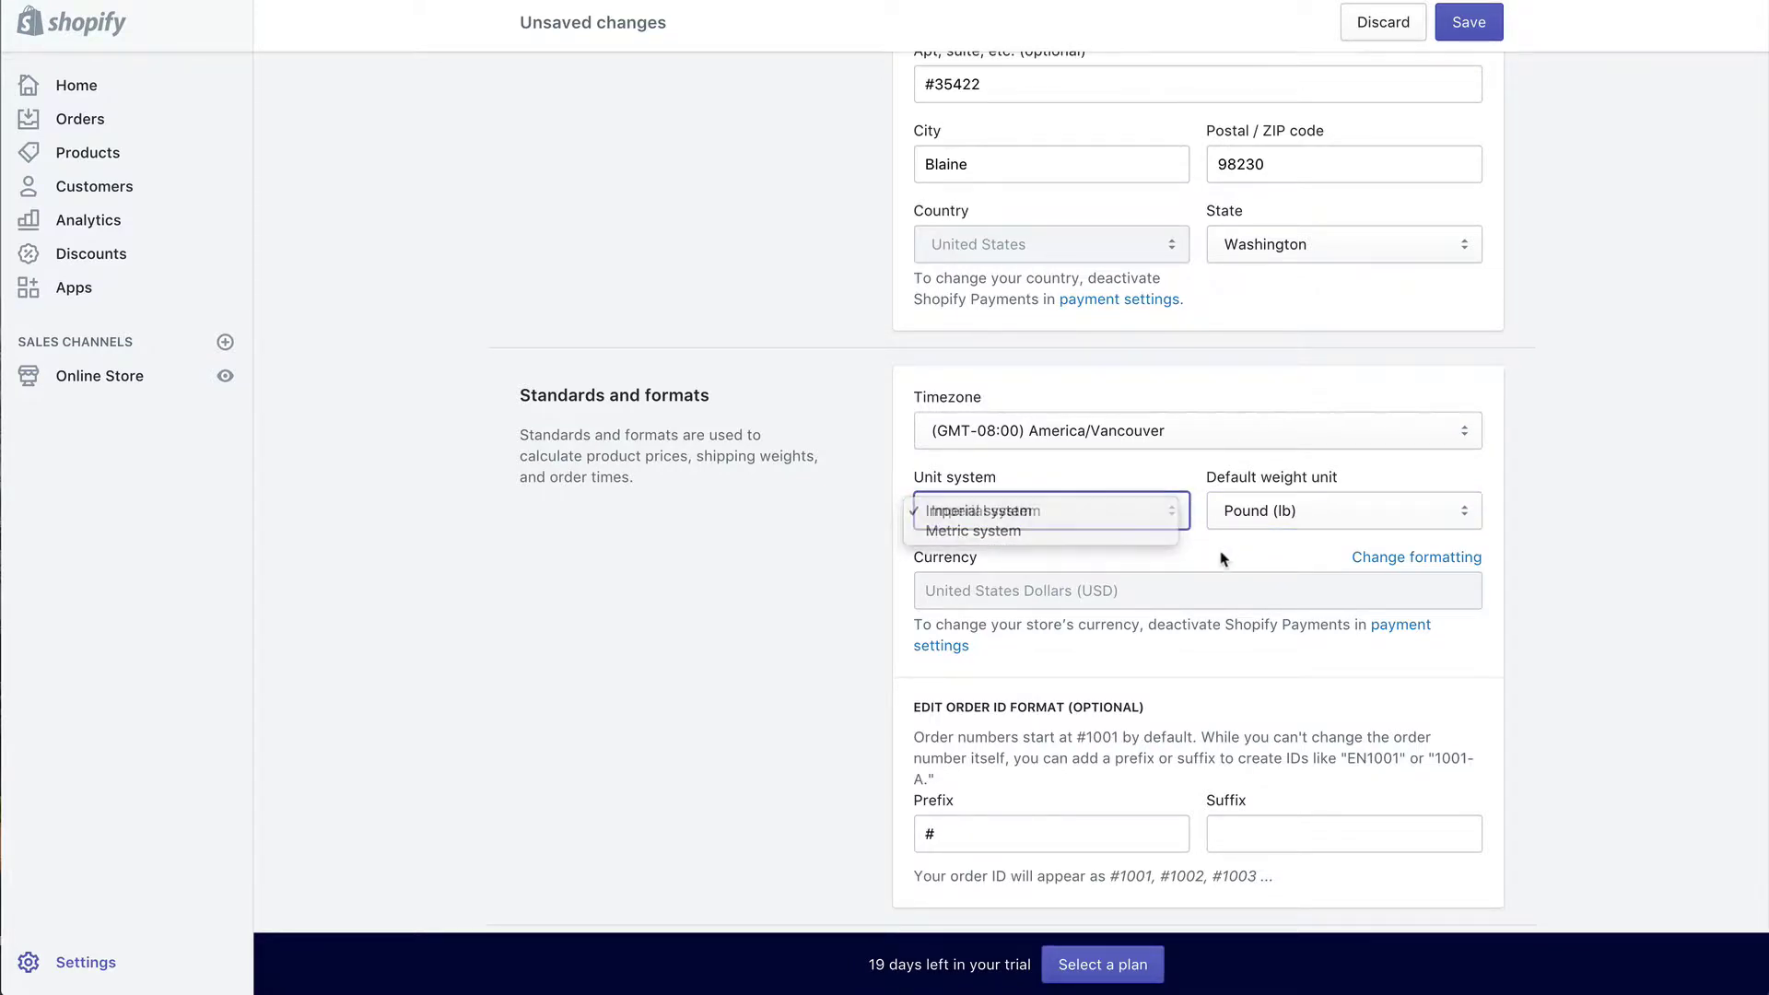
scroll(1222, 556, "down", 2)
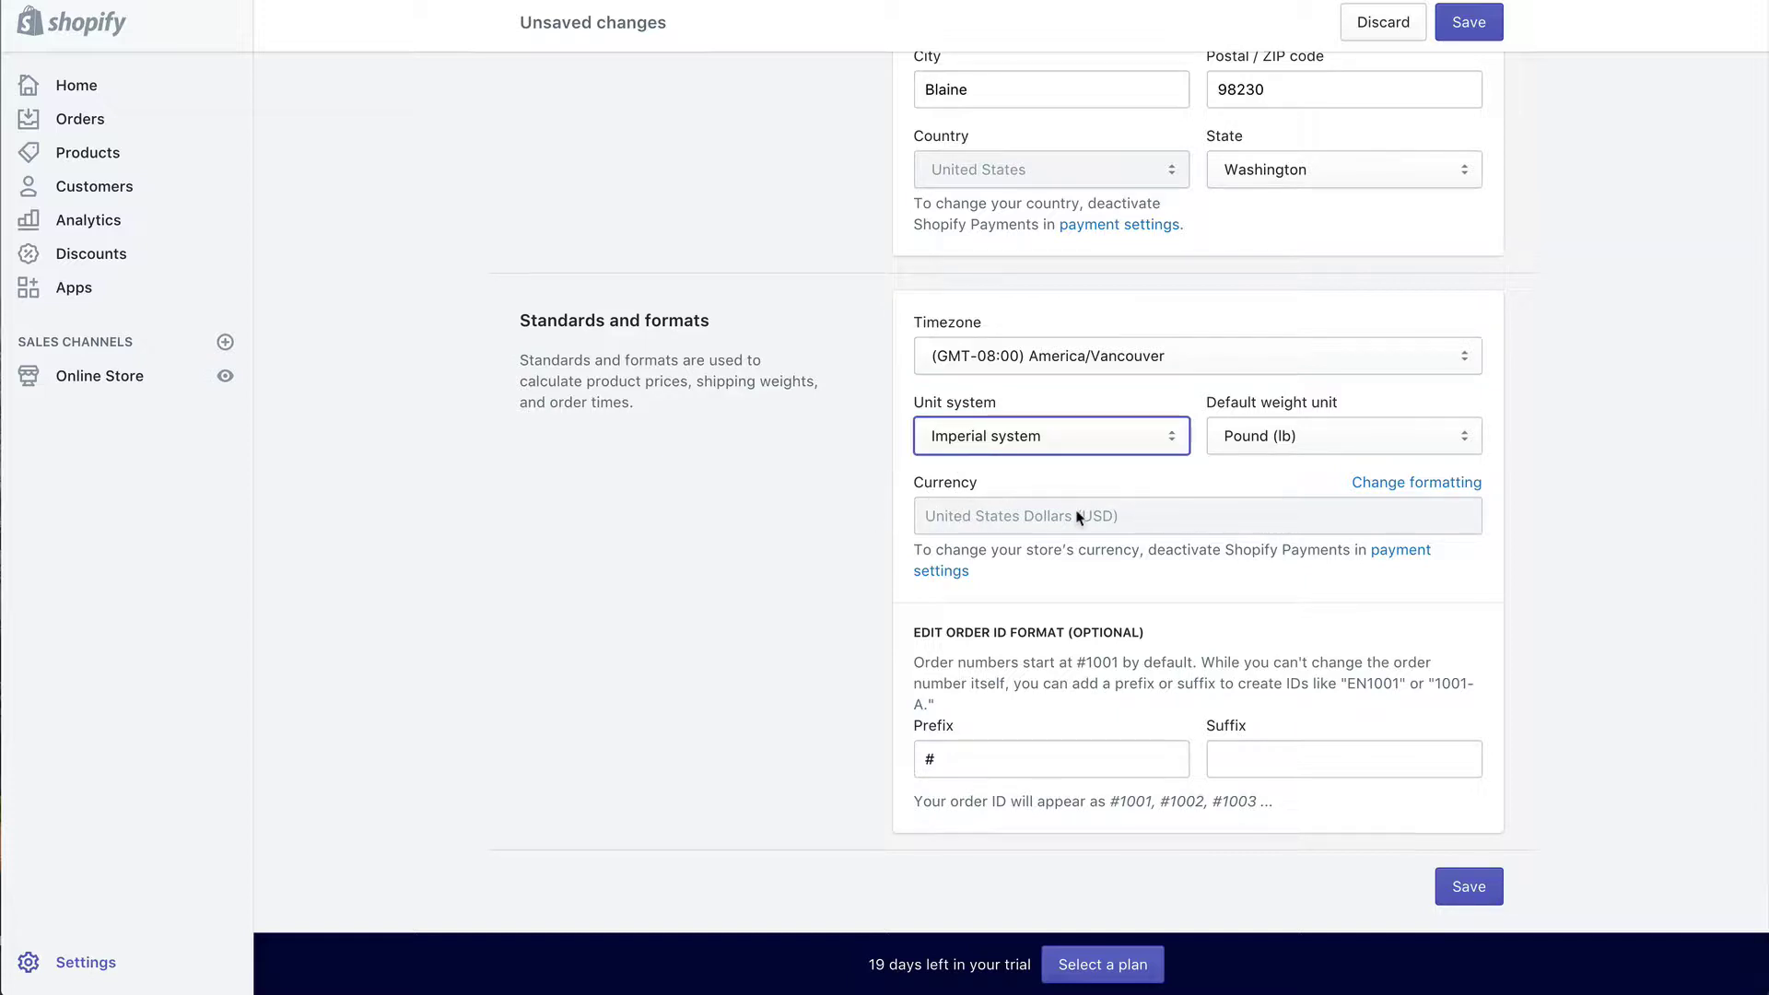
left_click(899, 550)
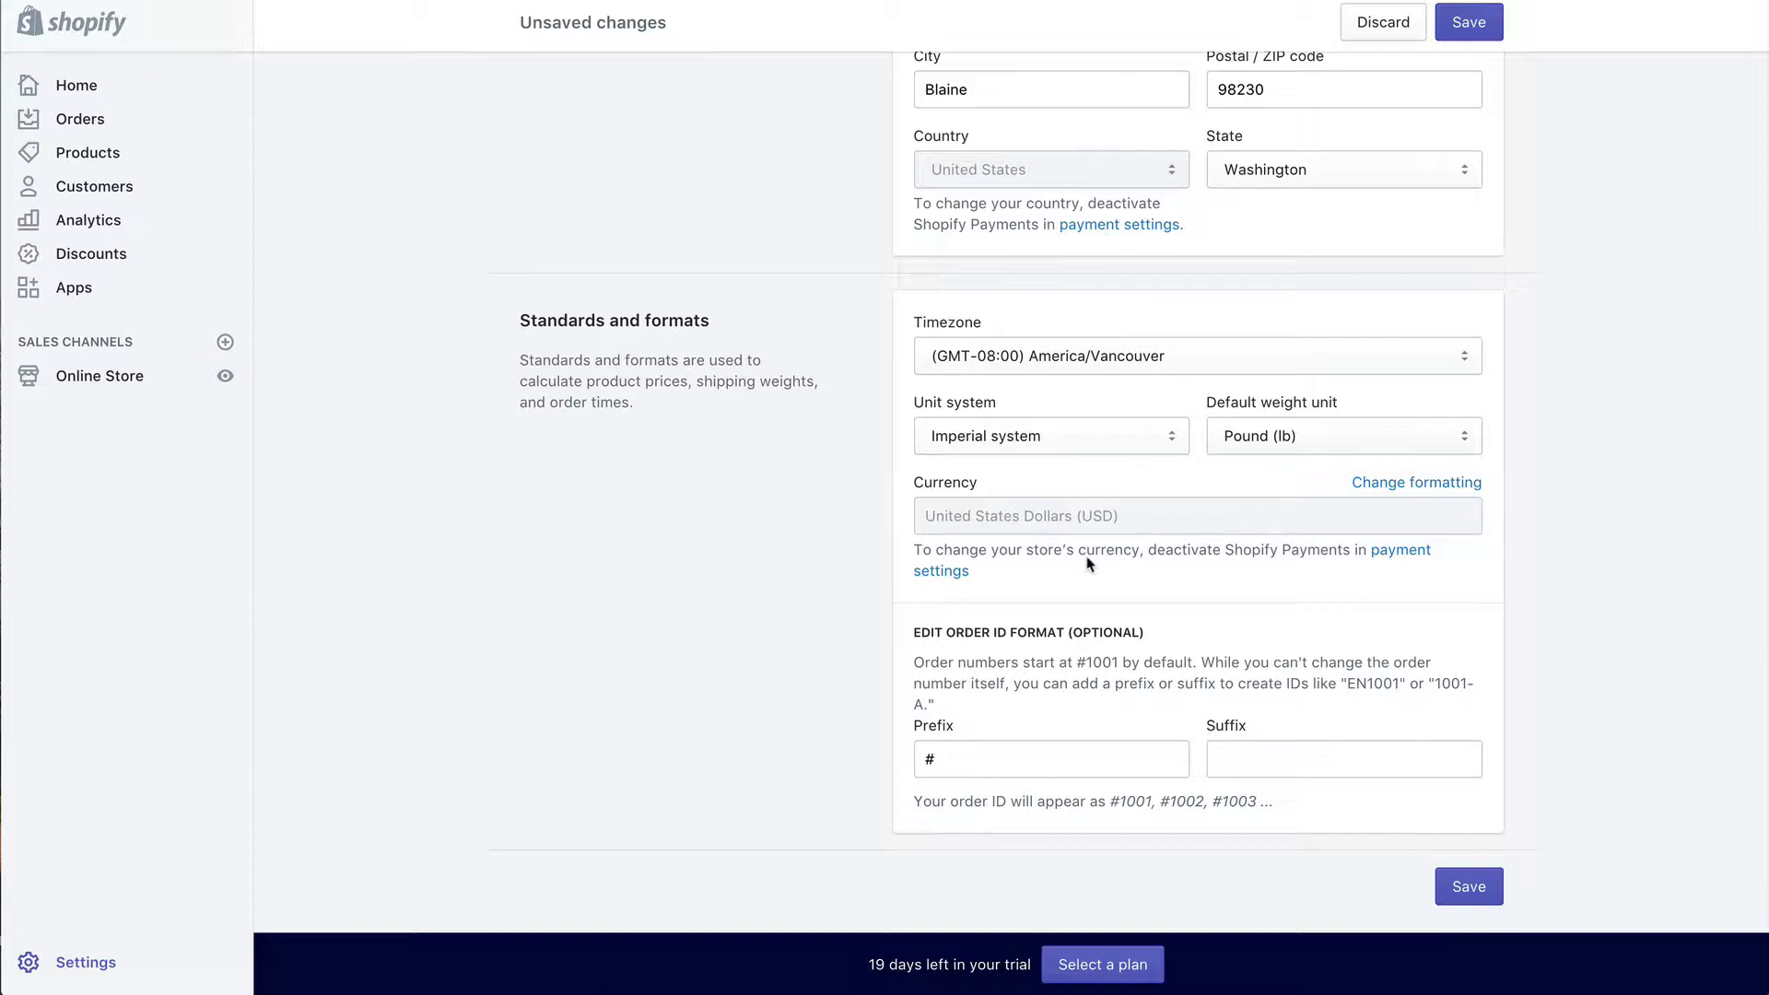
scroll(1068, 524, "up", 2)
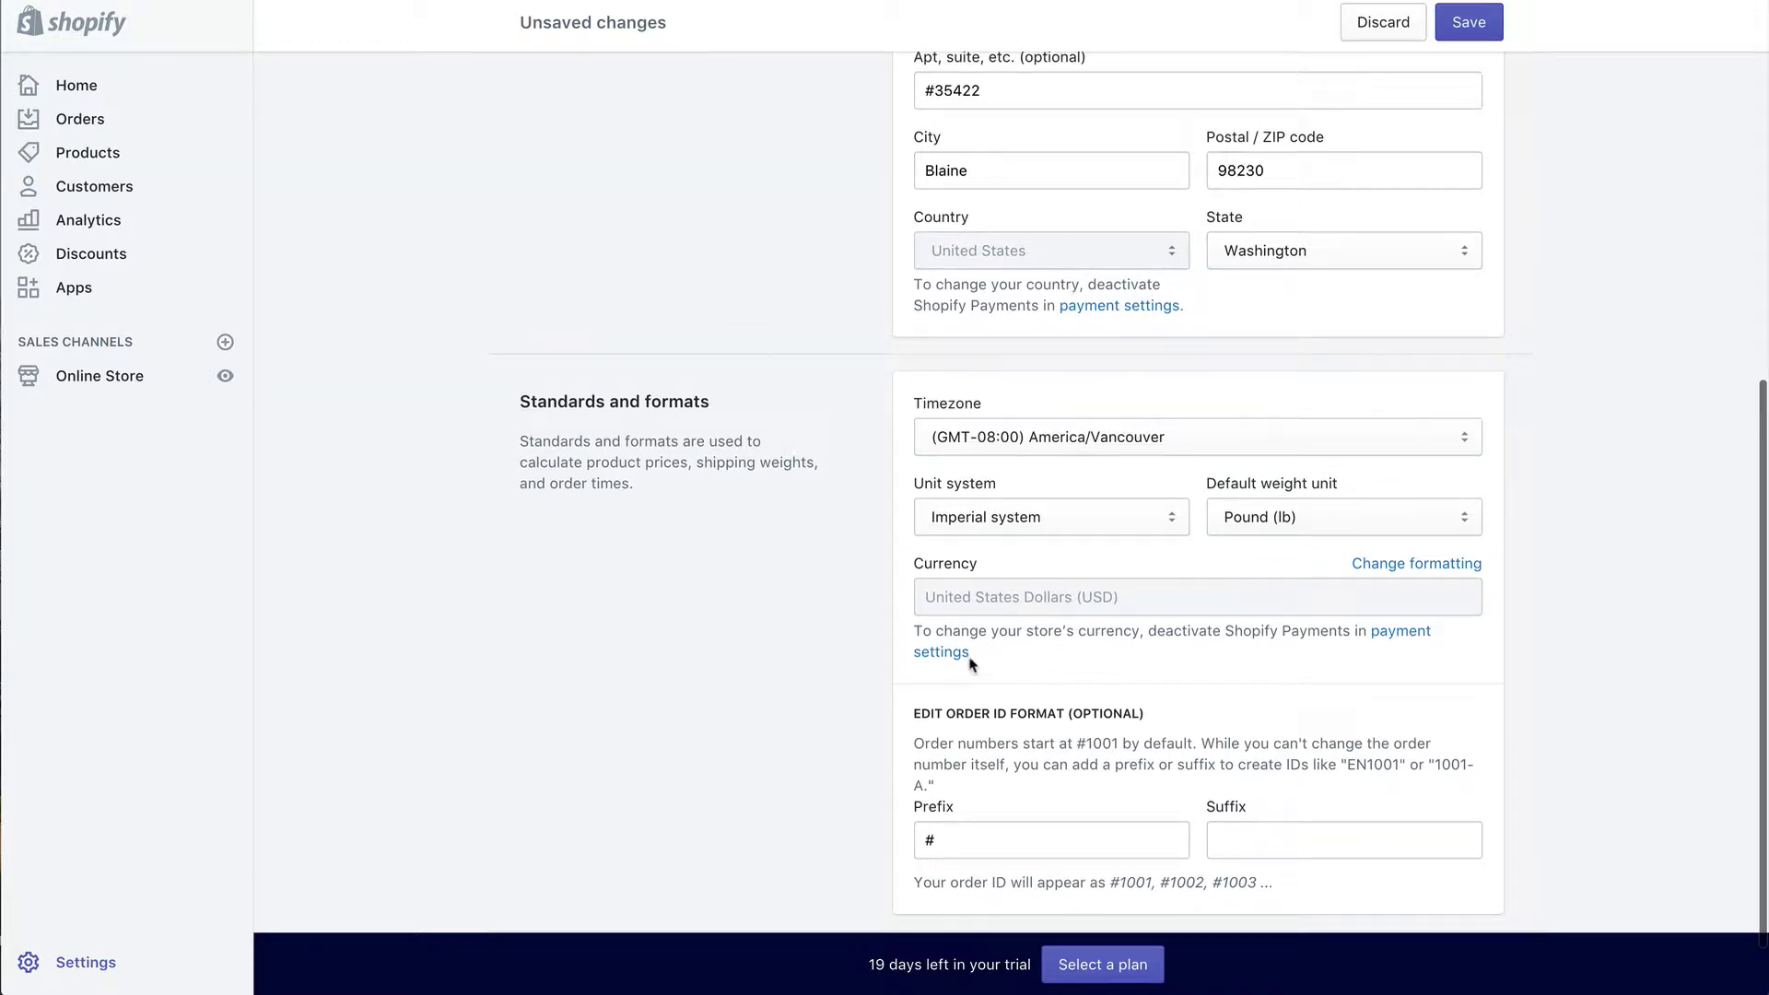
scroll(1075, 645, "down", 1)
scroll(1078, 647, "up", 6)
scroll(1078, 646, "up", 5)
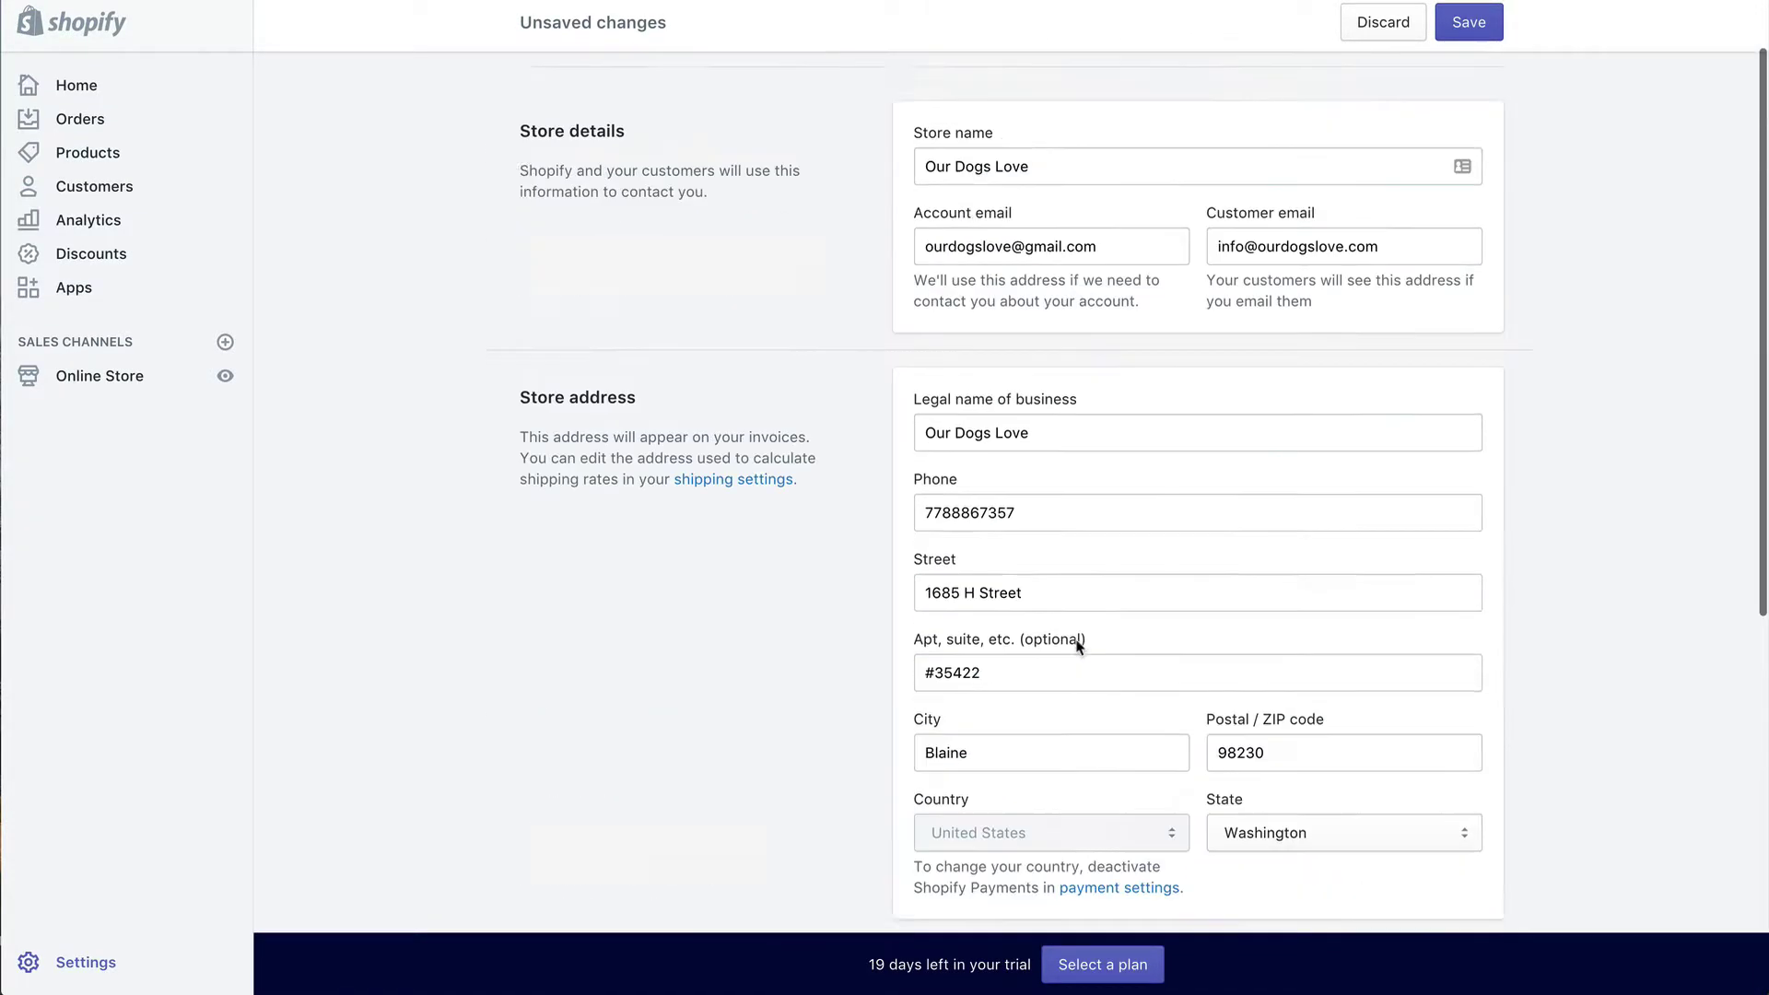
scroll(1078, 647, "down", 10)
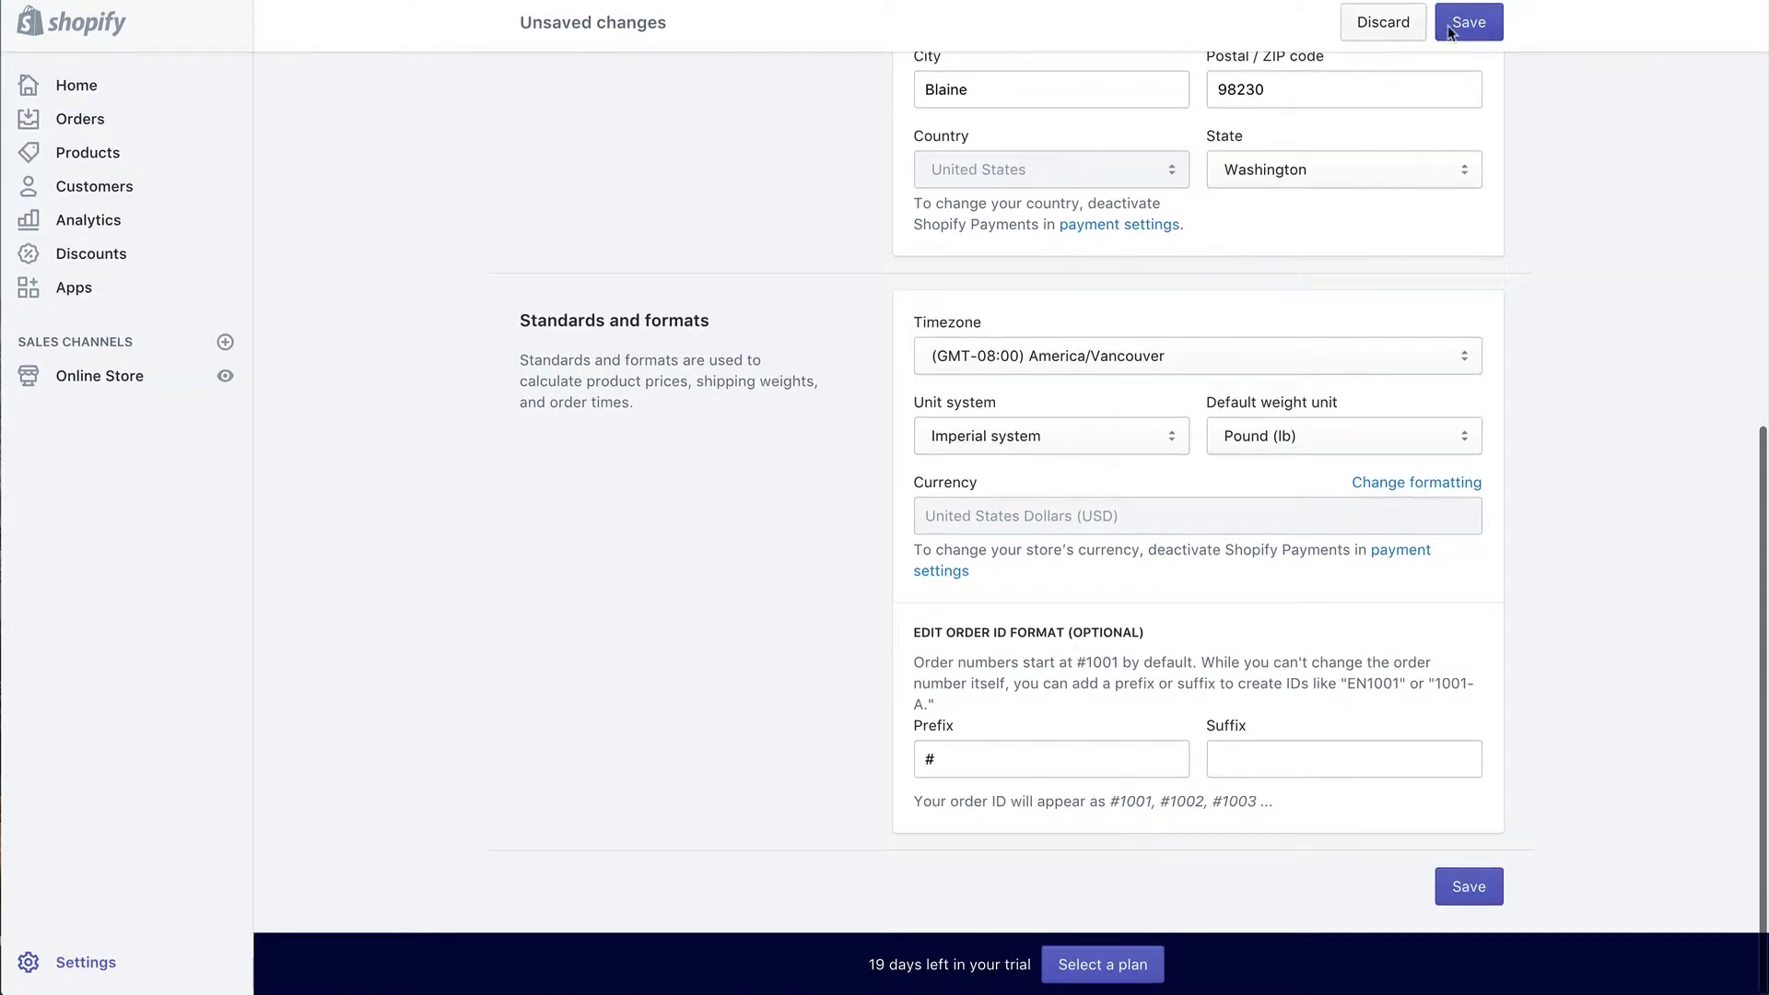
Step: Save the store details, then go to the Checkout settings
left_click(1469, 22)
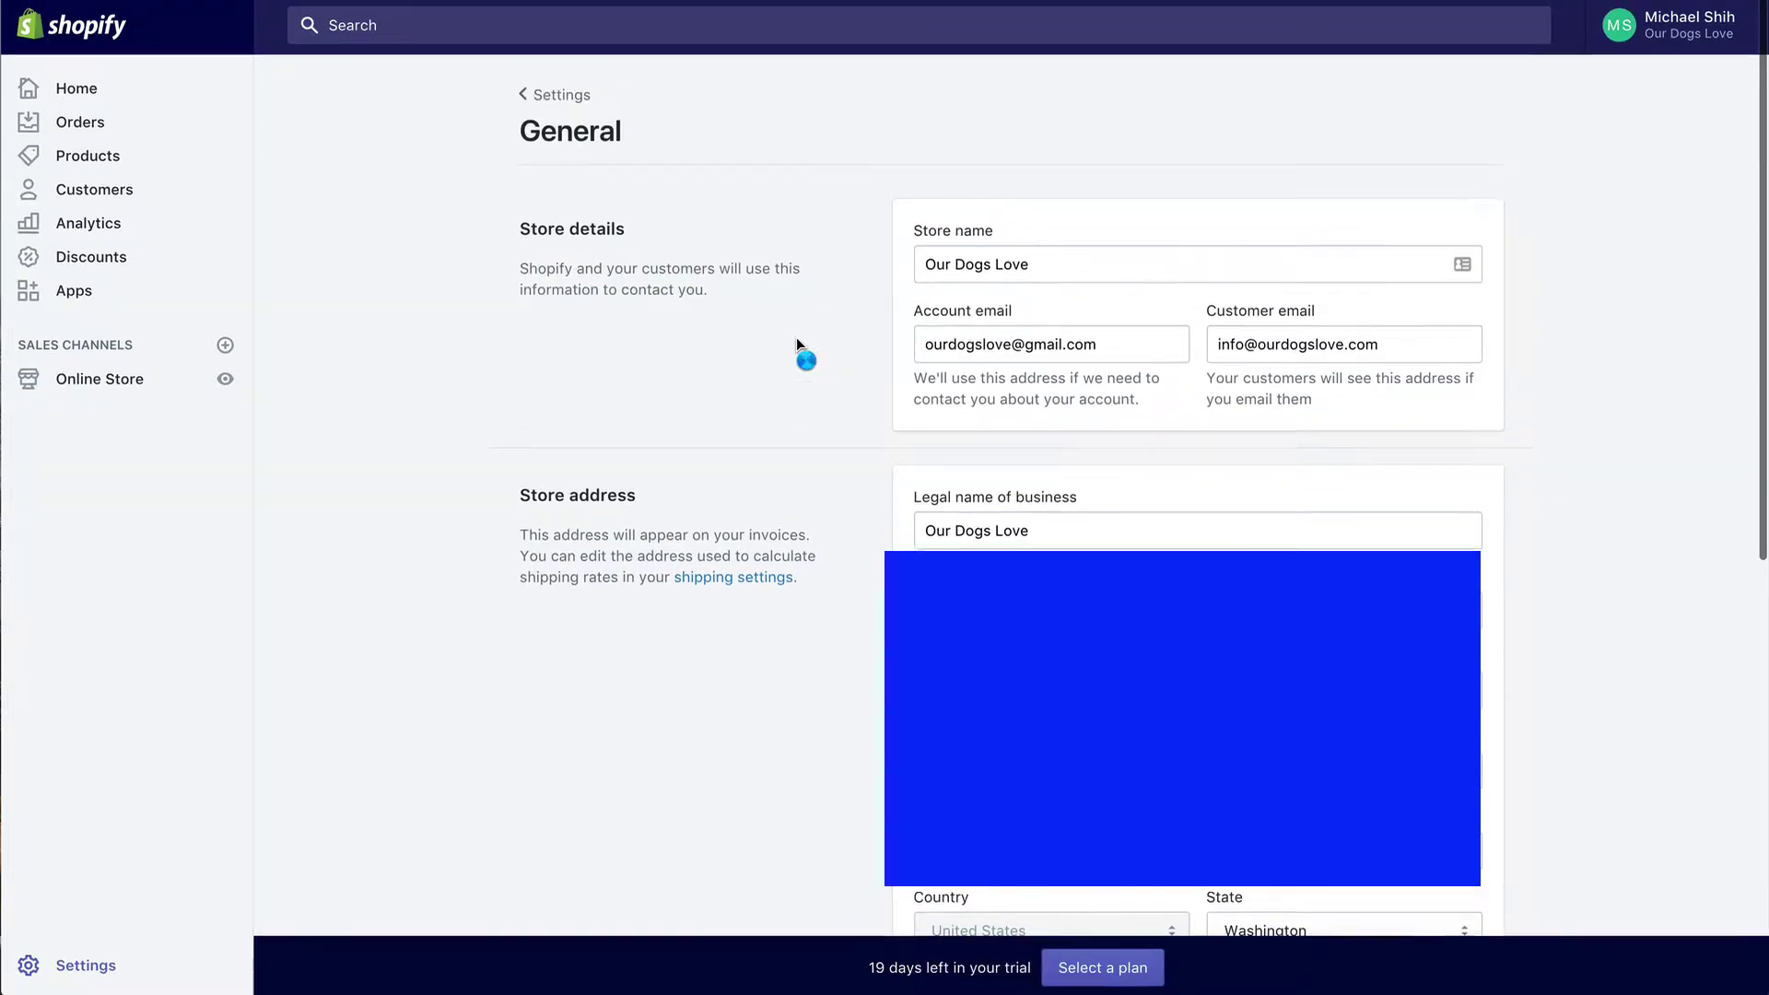
left_click(558, 92)
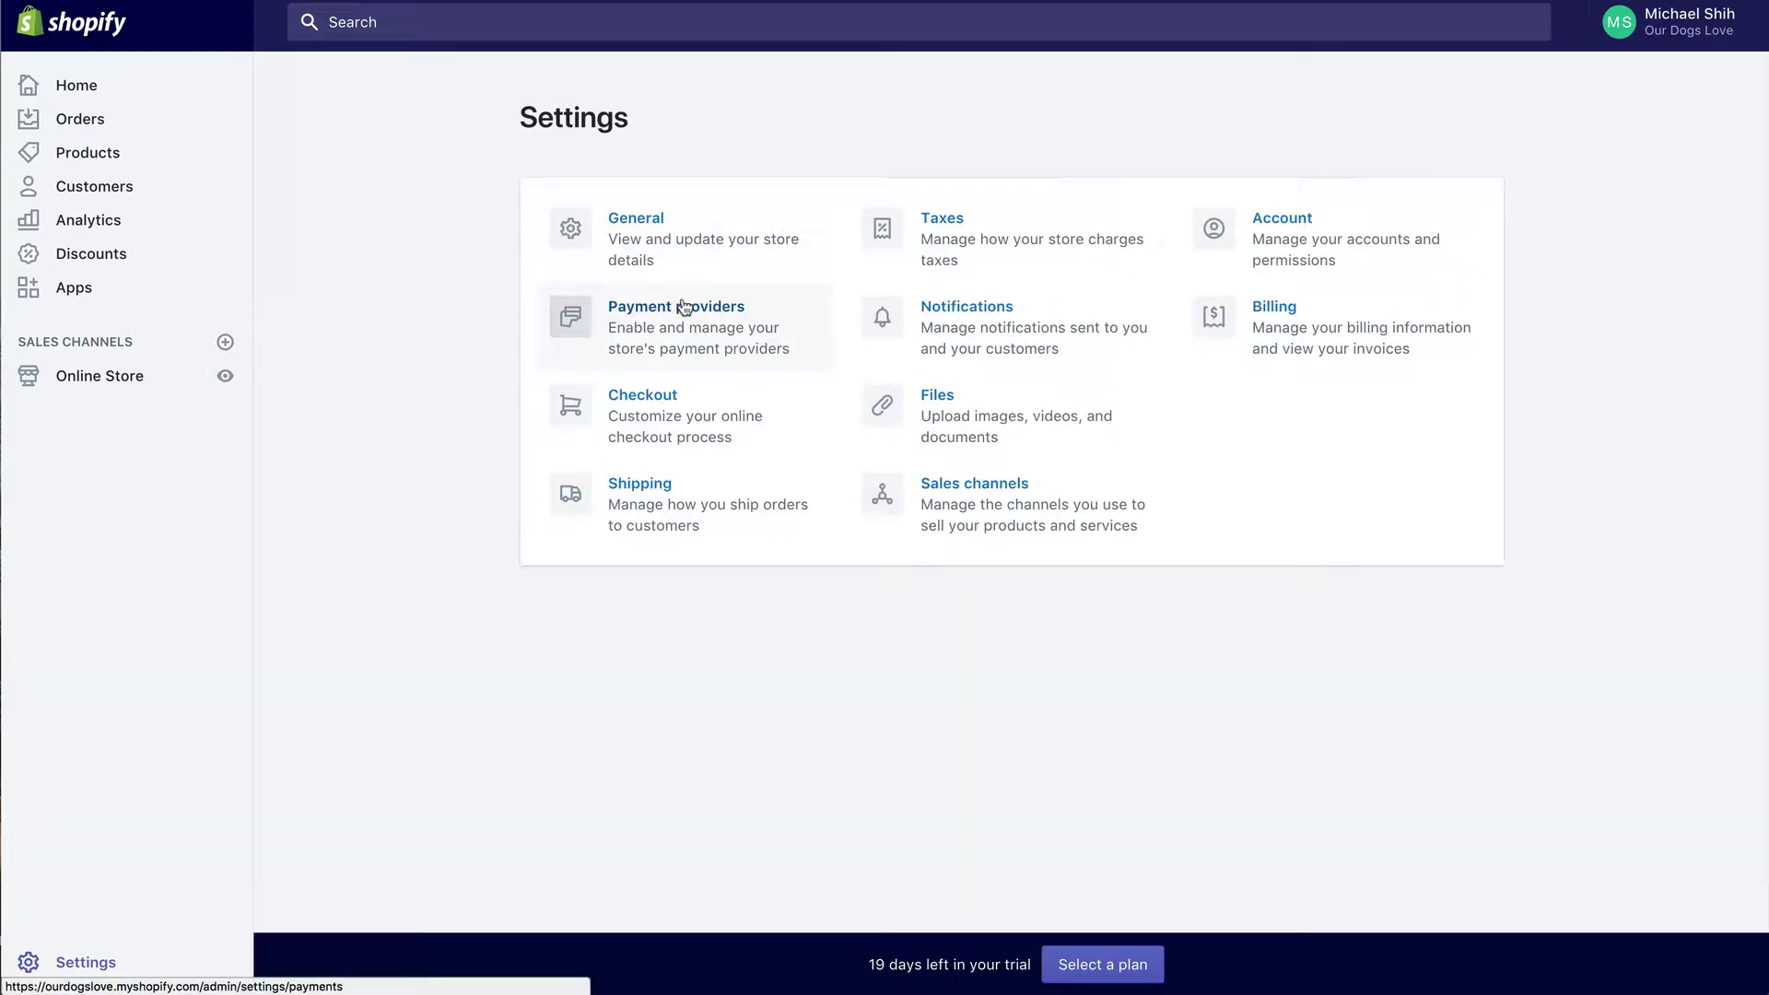
left_click(635, 416)
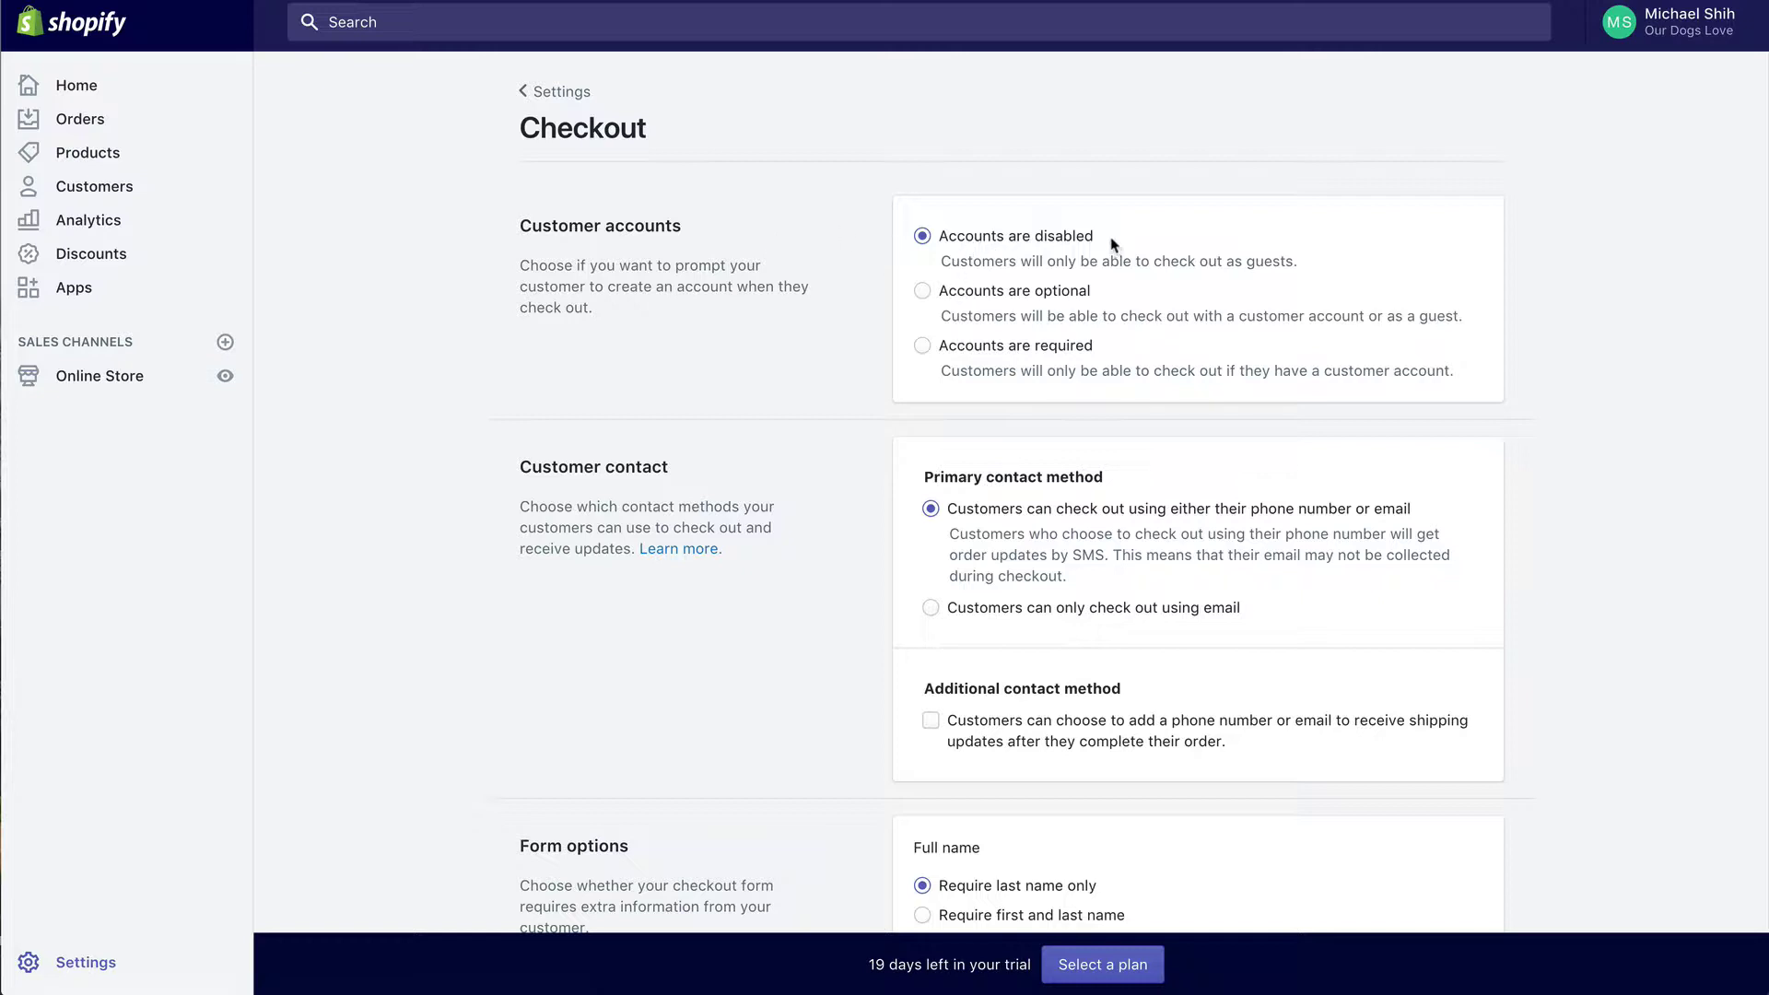
Step: Set the checkout Full name option to 'Require first and last name'
scroll(763, 332, "down", 2)
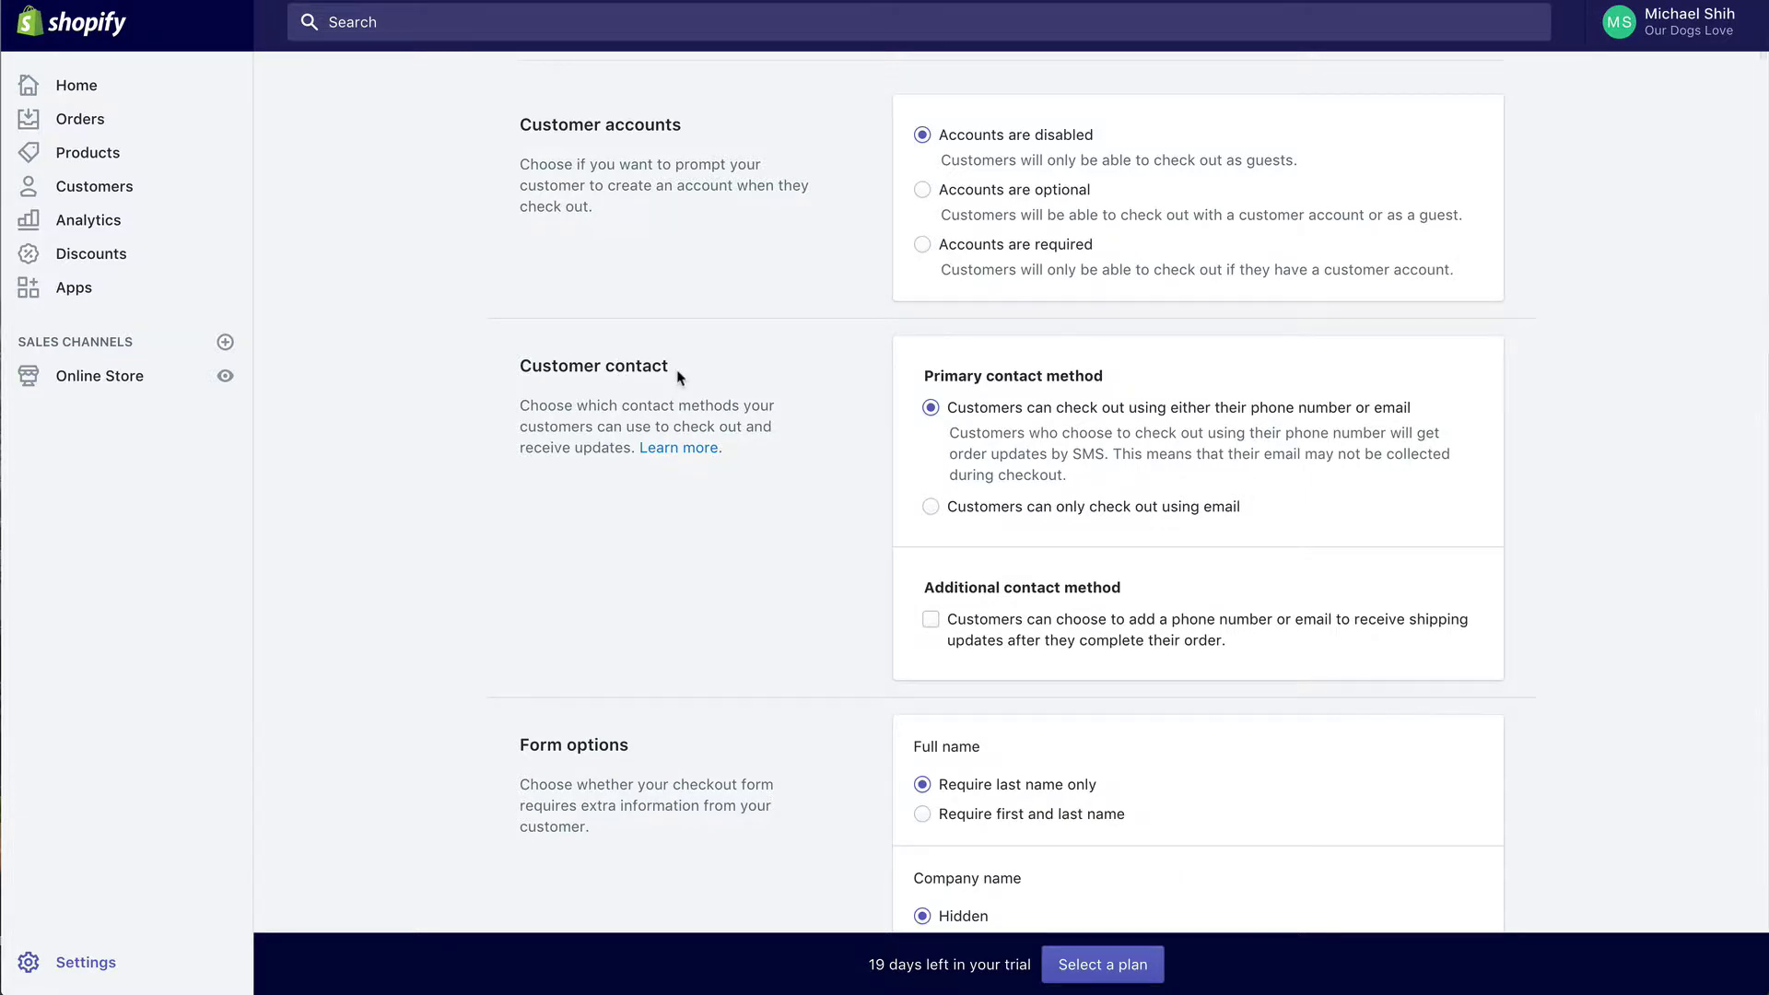
scroll(680, 376, "down", 1)
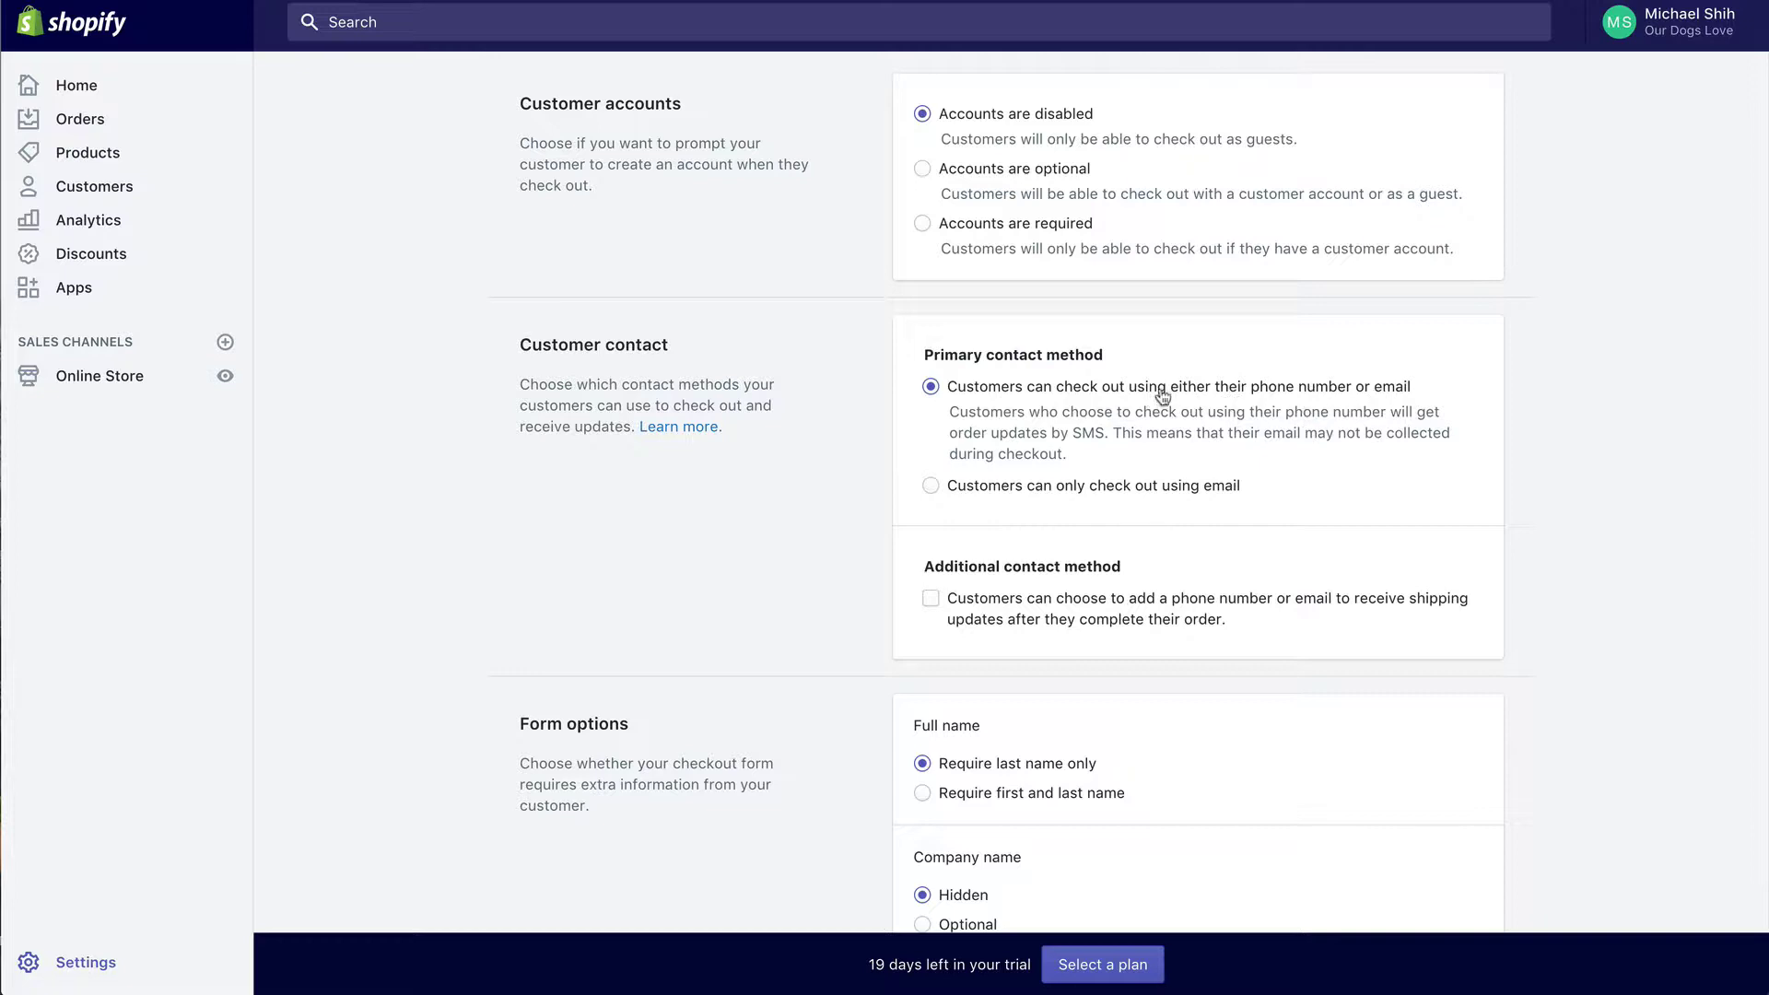
scroll(714, 495, "down", 3)
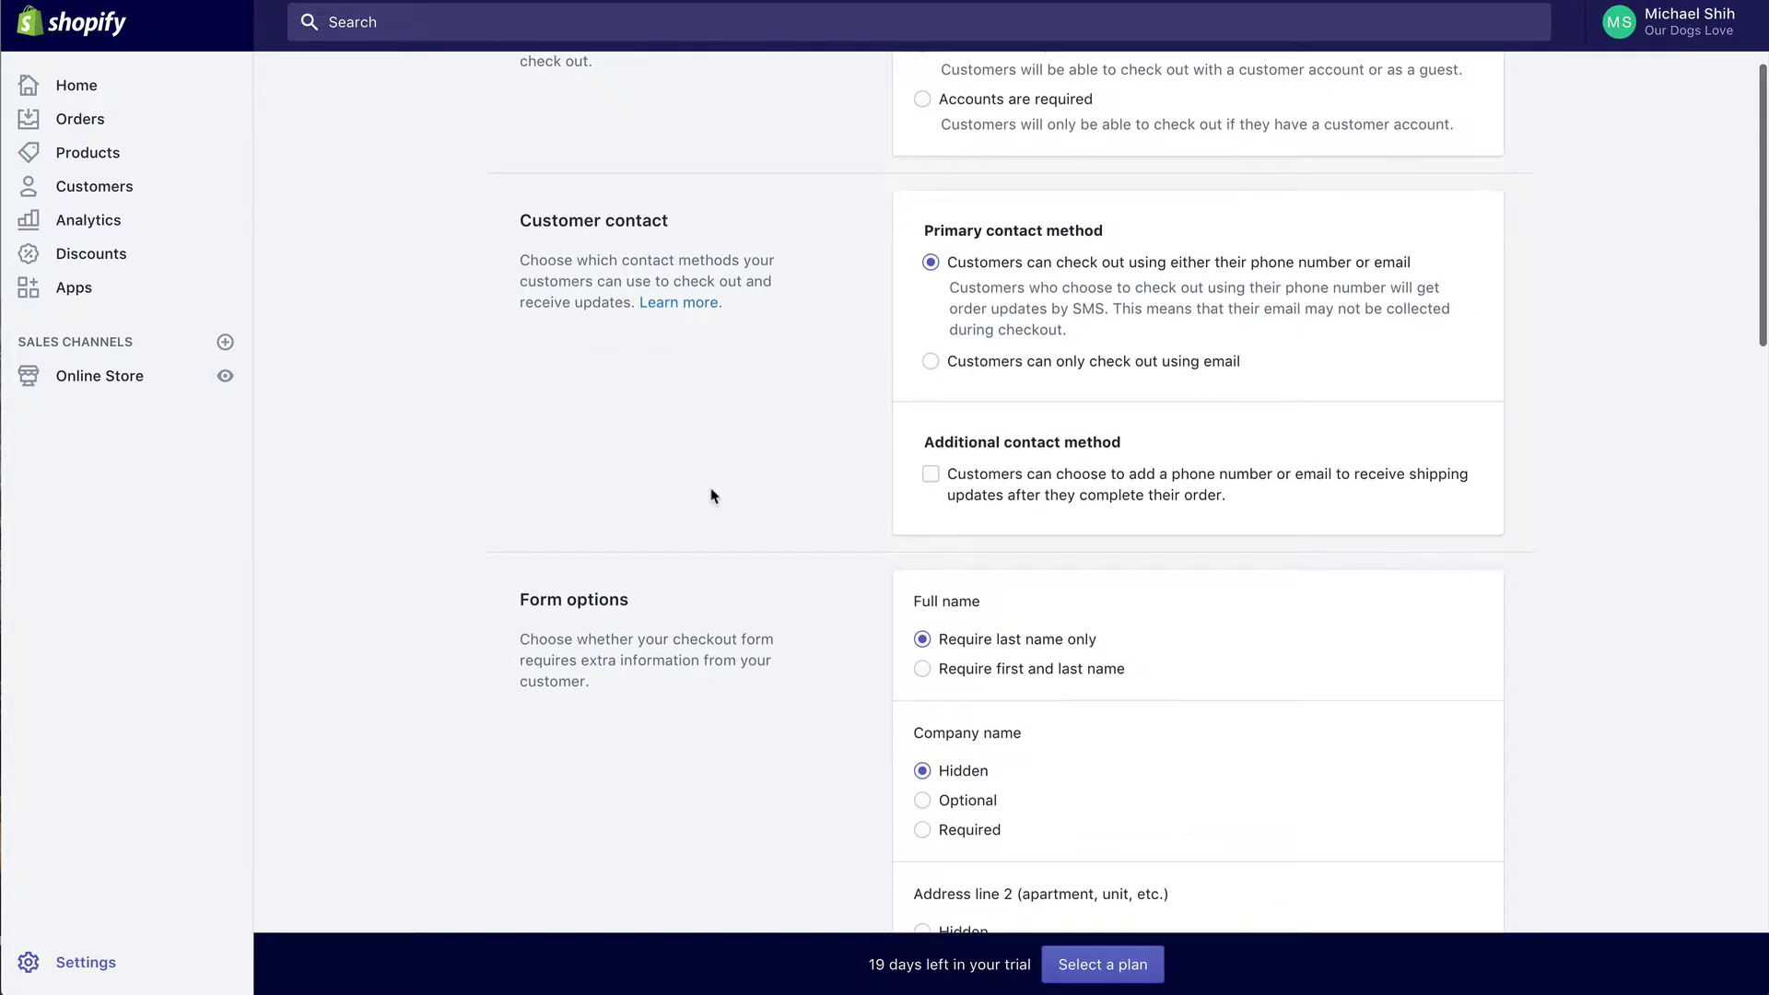
scroll(714, 496, "down", 4)
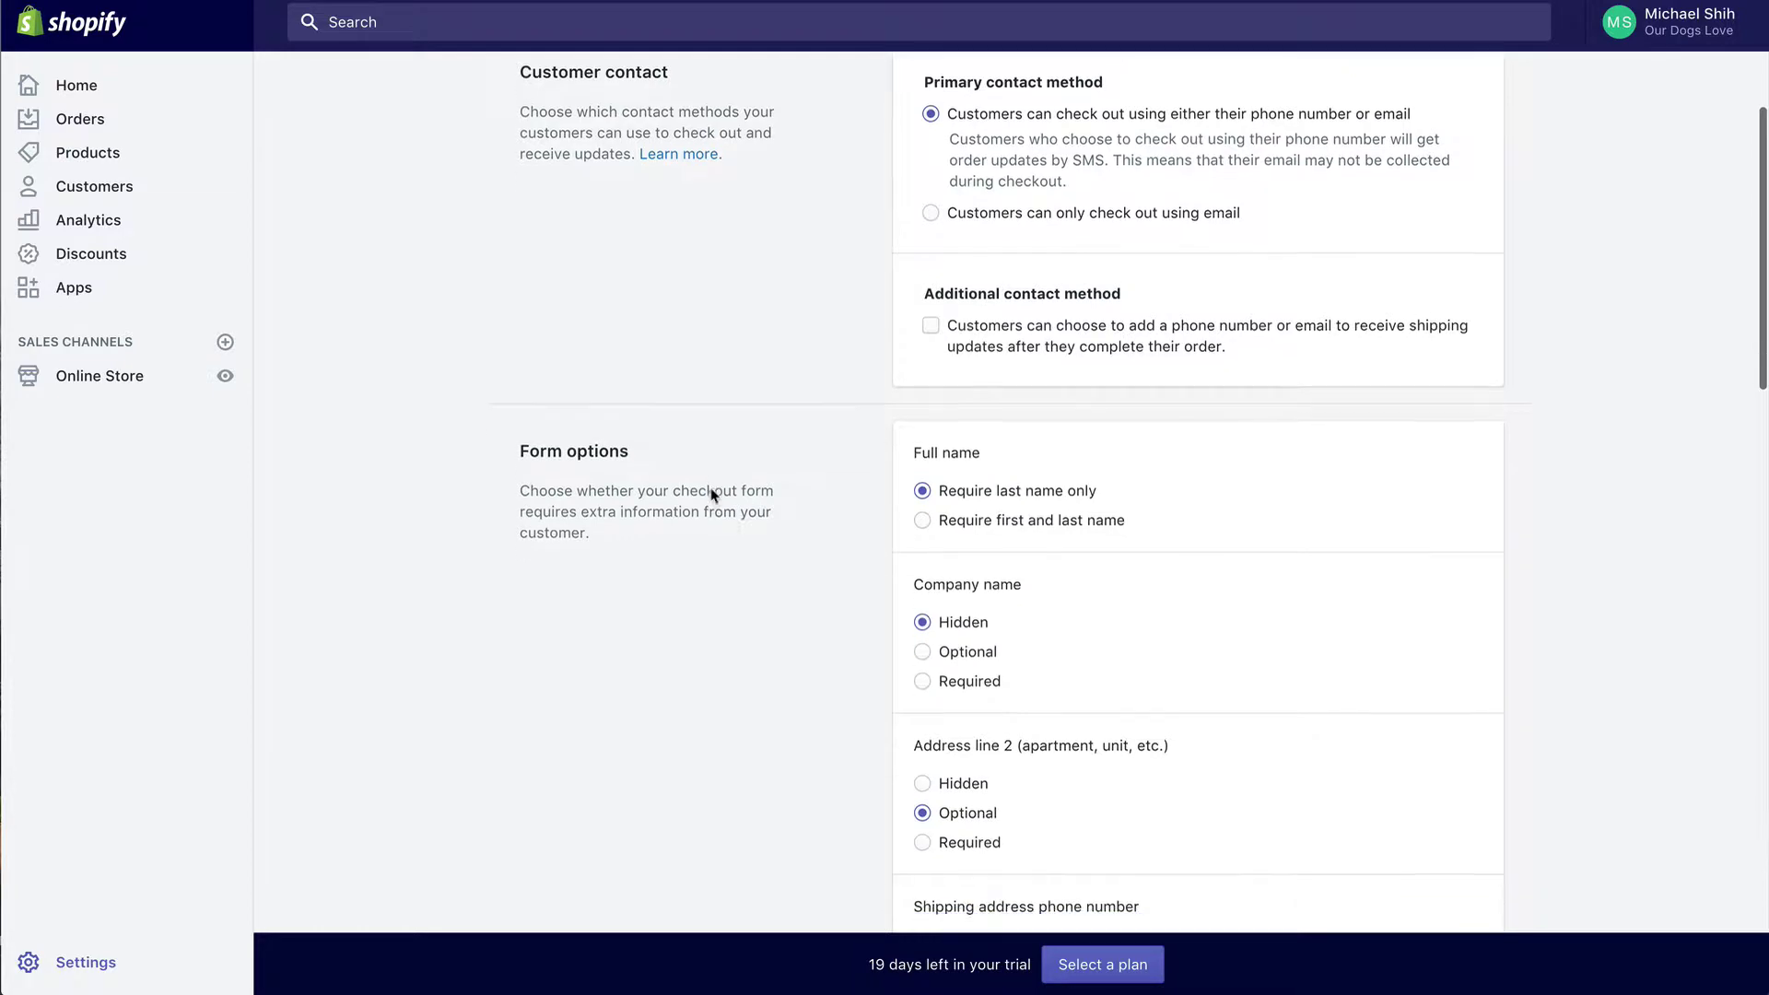
scroll(761, 488, "down", 2)
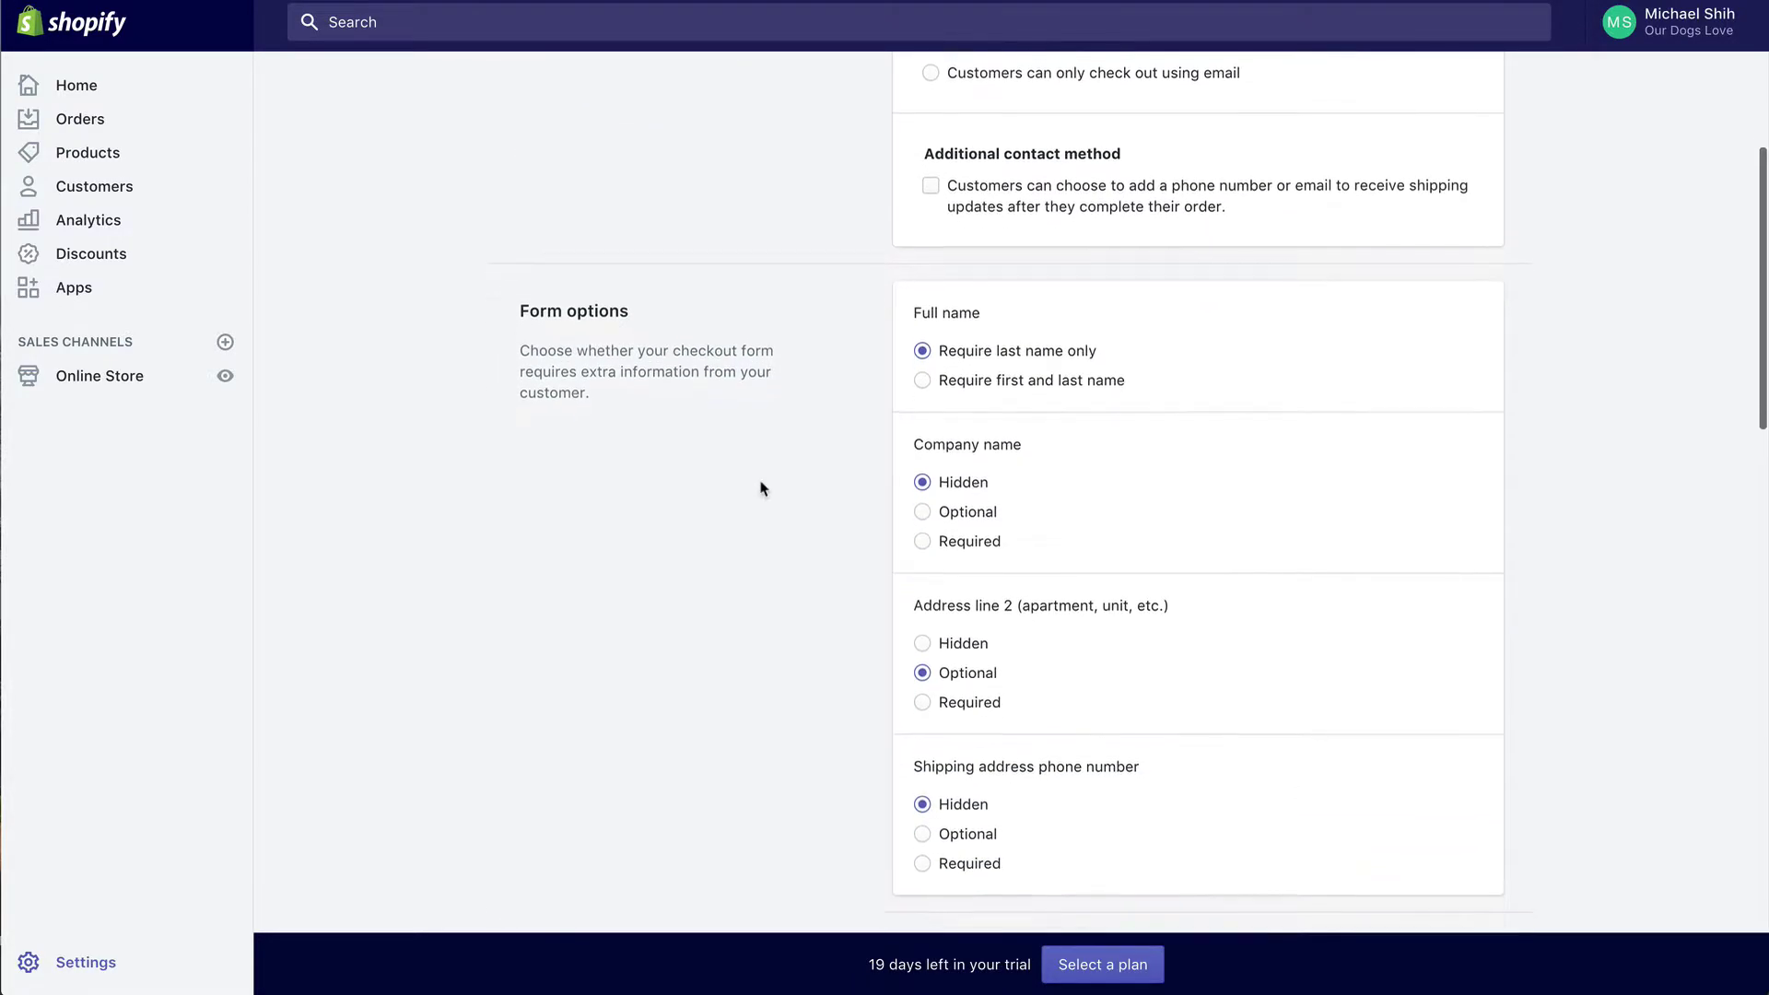
left_click(927, 381)
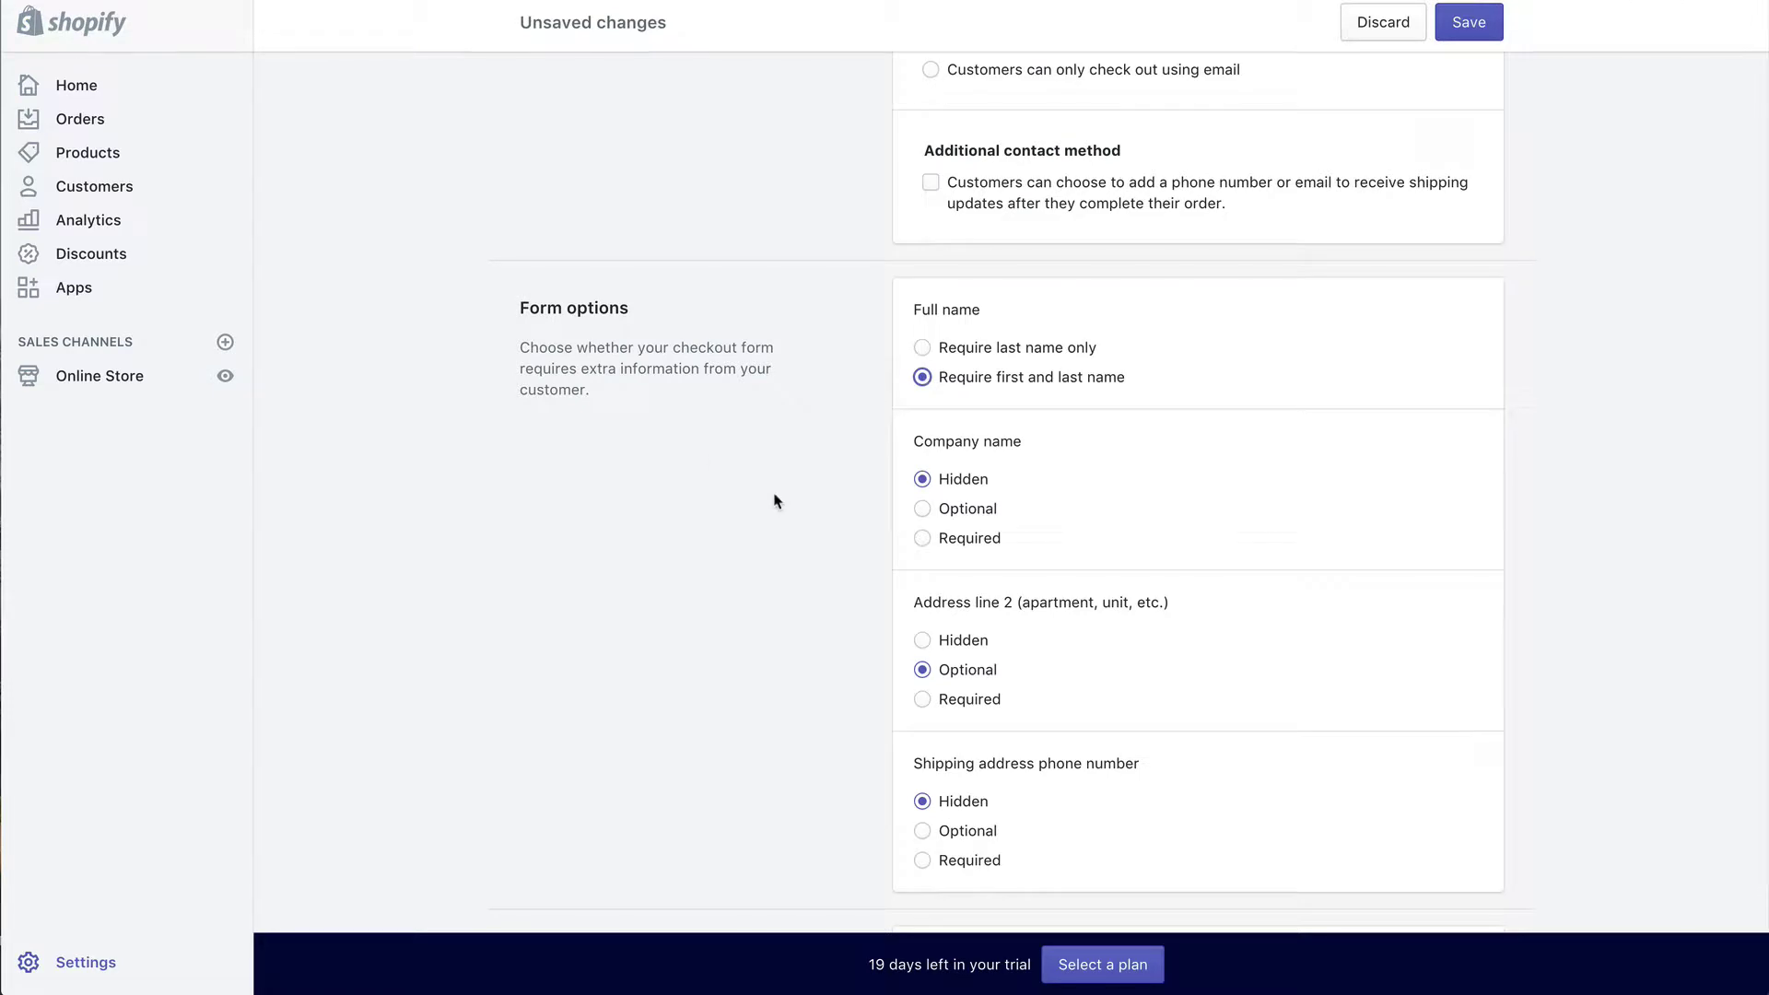
scroll(867, 496, "down", 4)
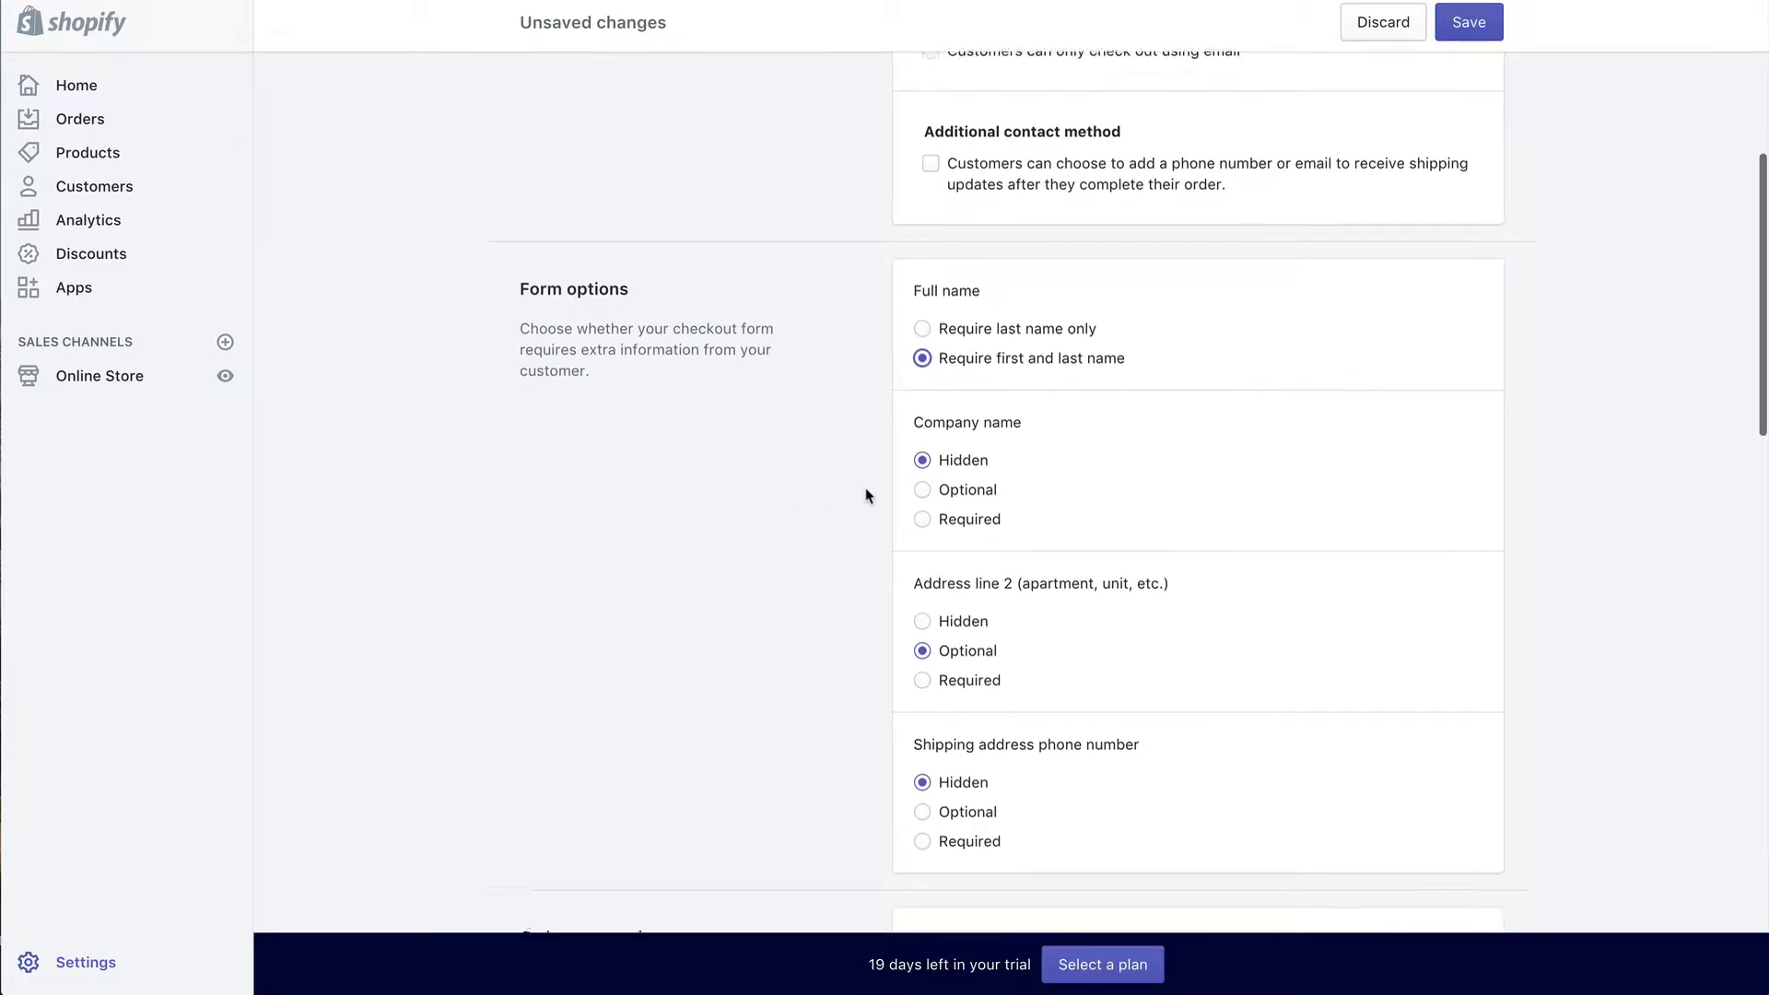
scroll(867, 495, "down", 1)
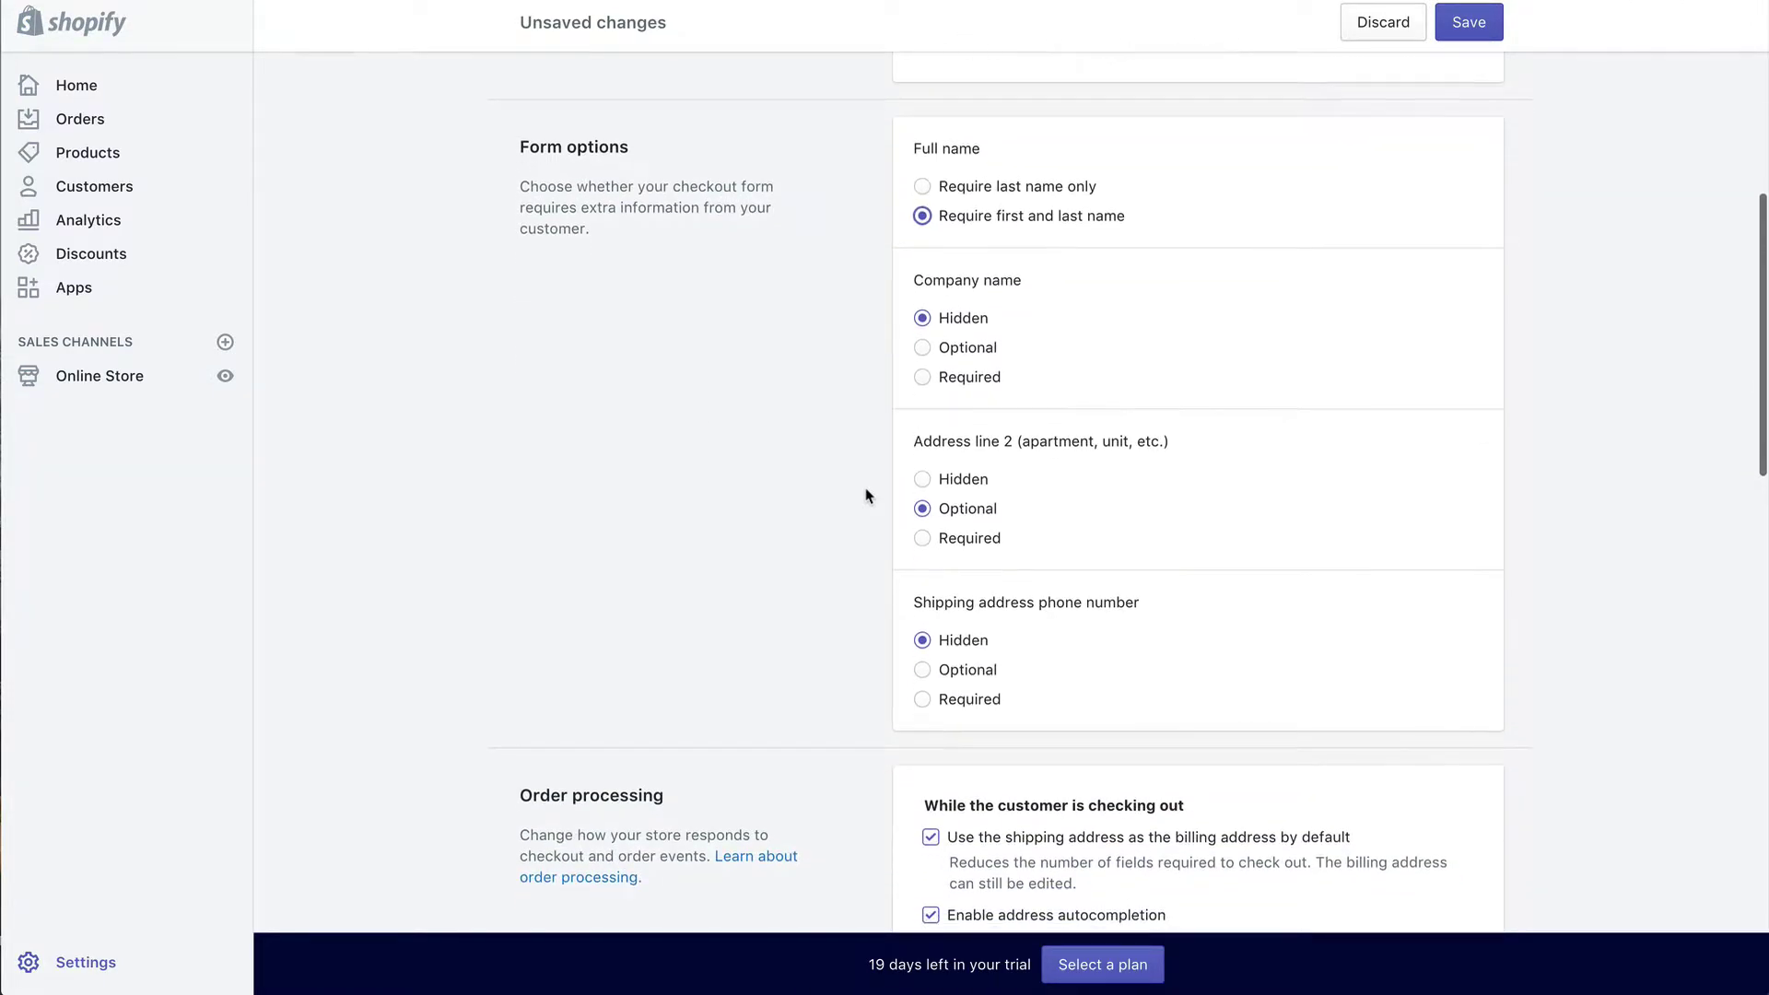
scroll(954, 359, "down", 2)
scroll(955, 358, "down", 4)
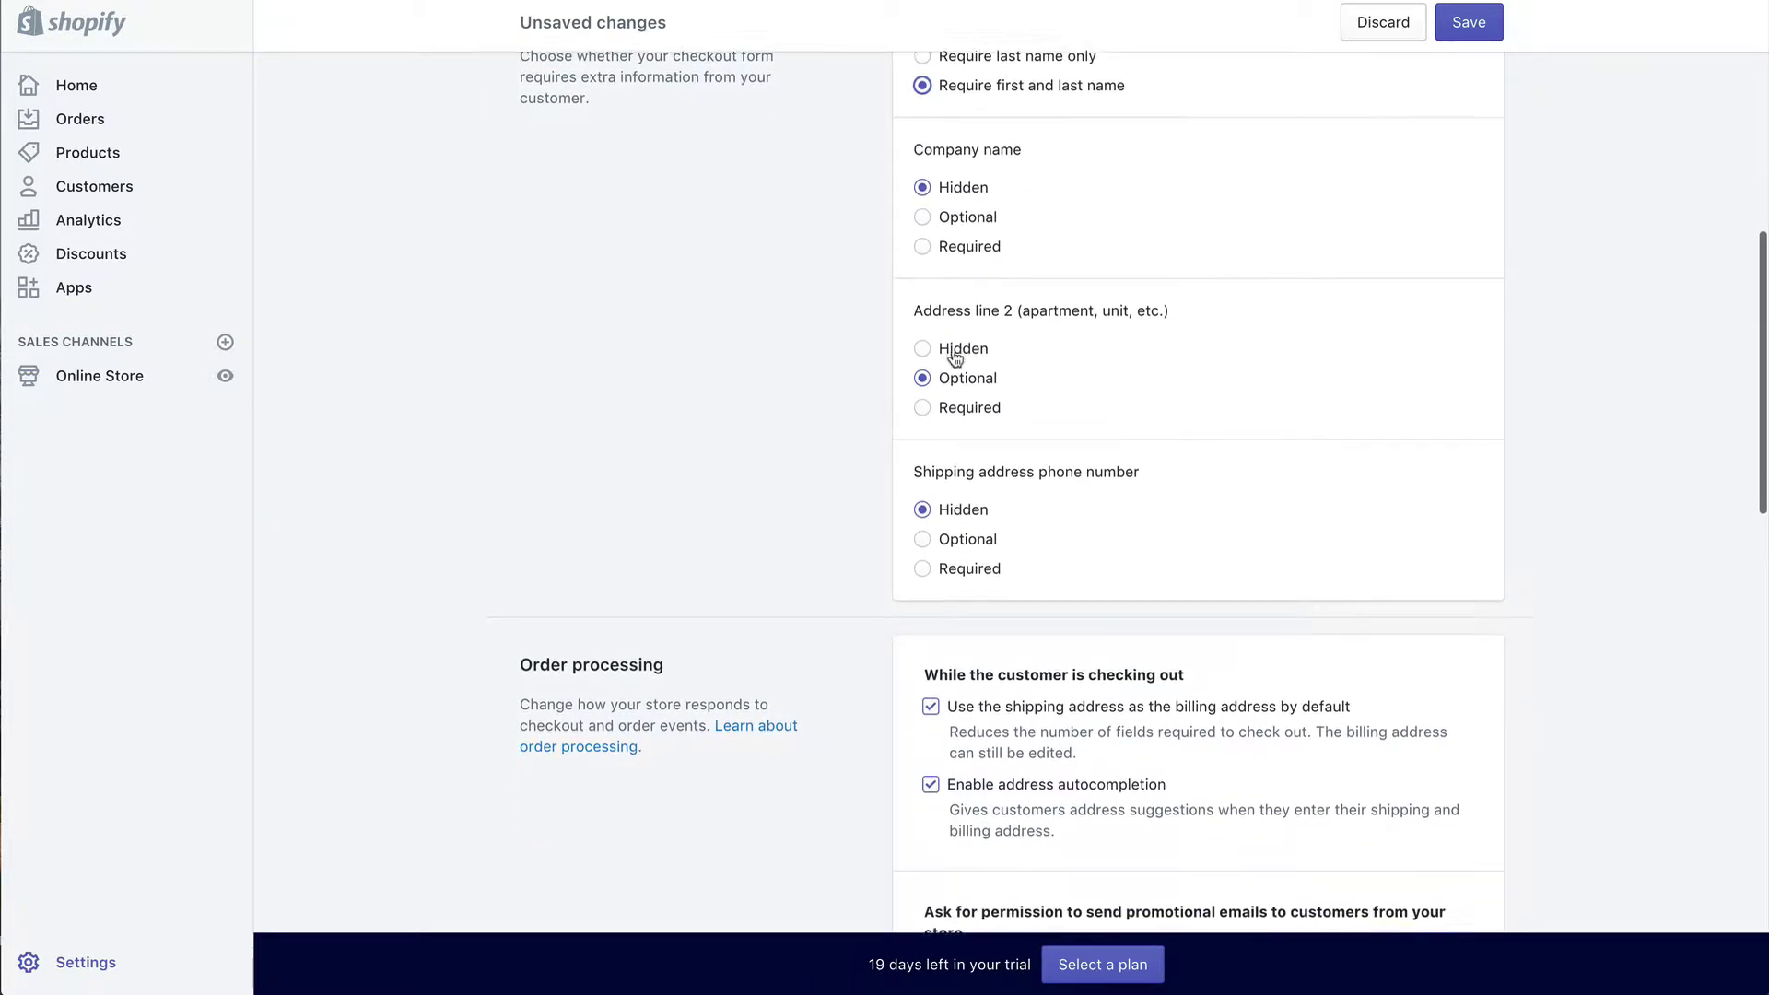
scroll(955, 359, "down", 4)
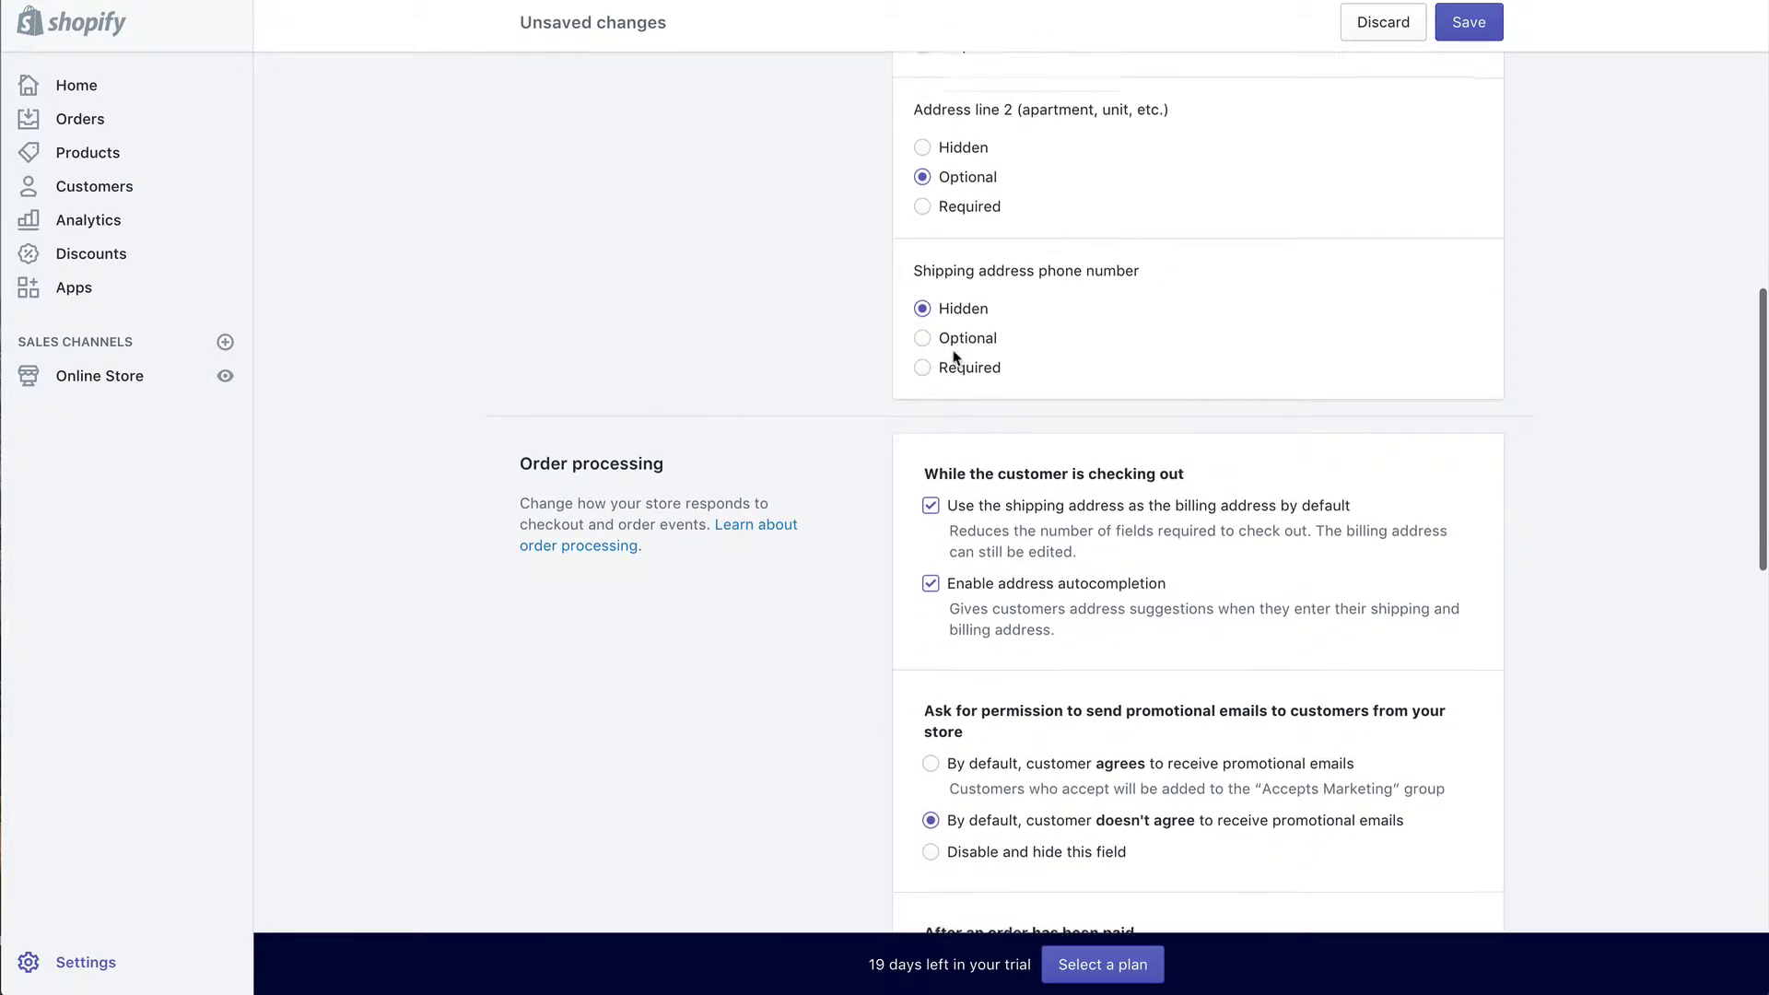
scroll(954, 359, "down", 2)
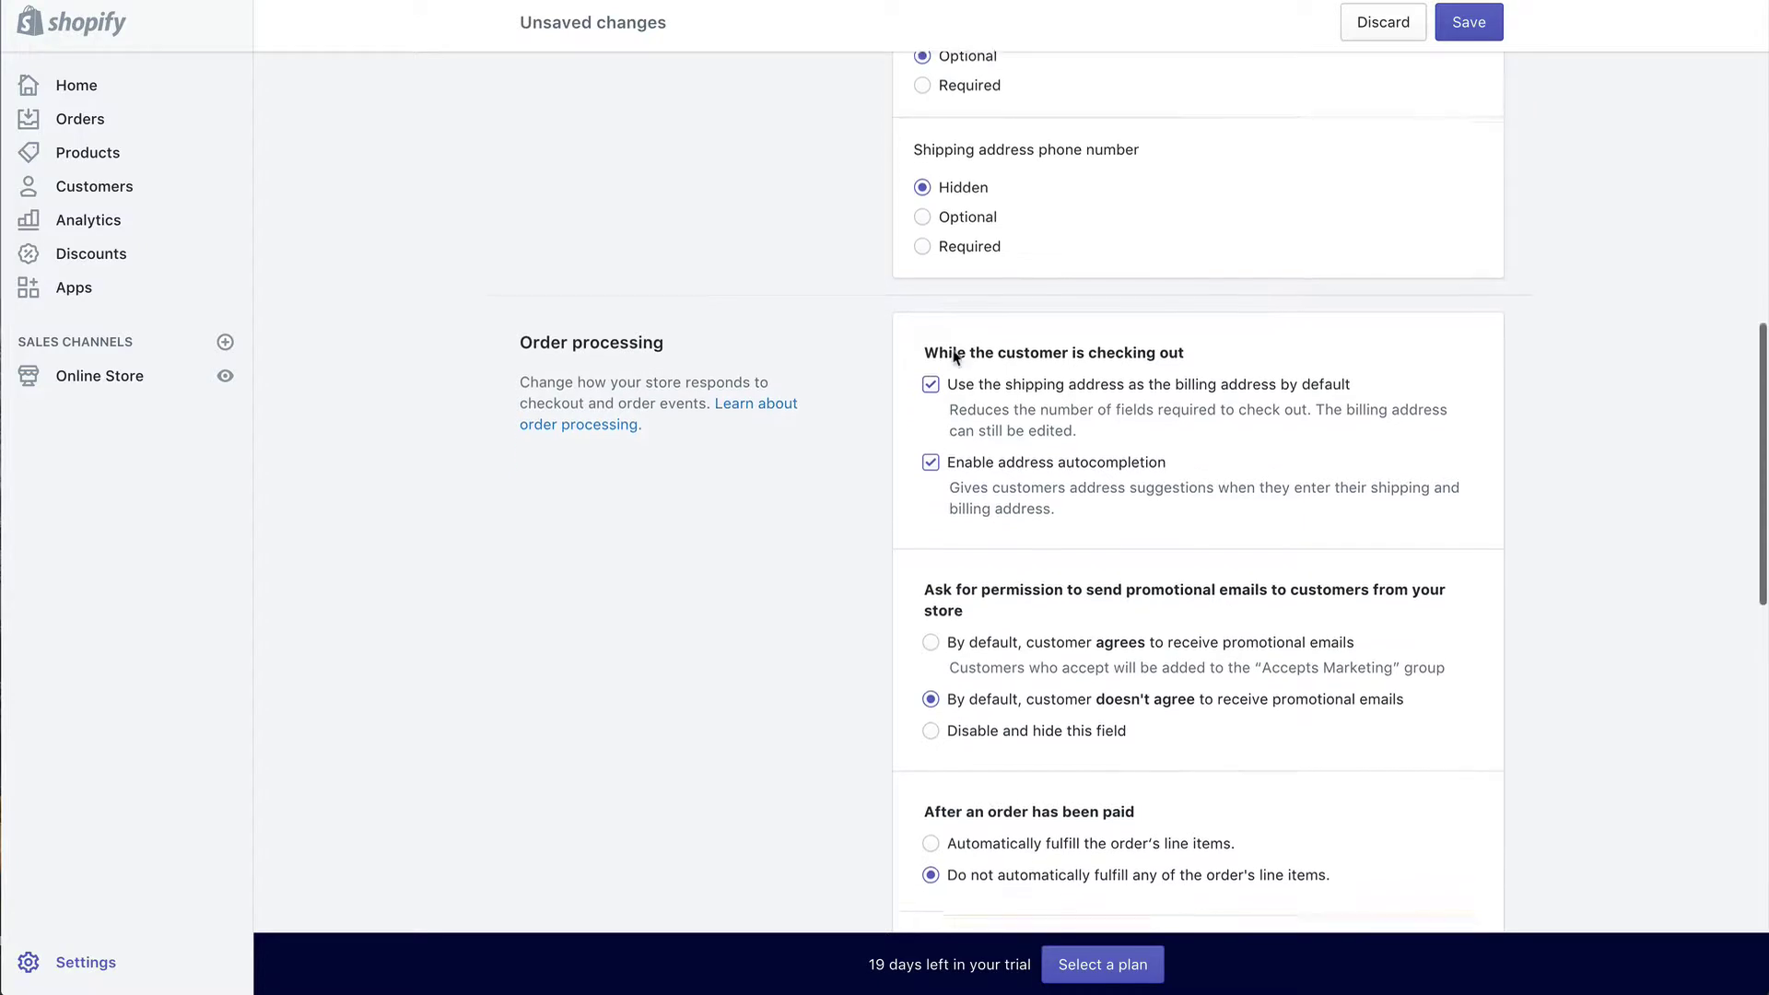
scroll(992, 371, "down", 2)
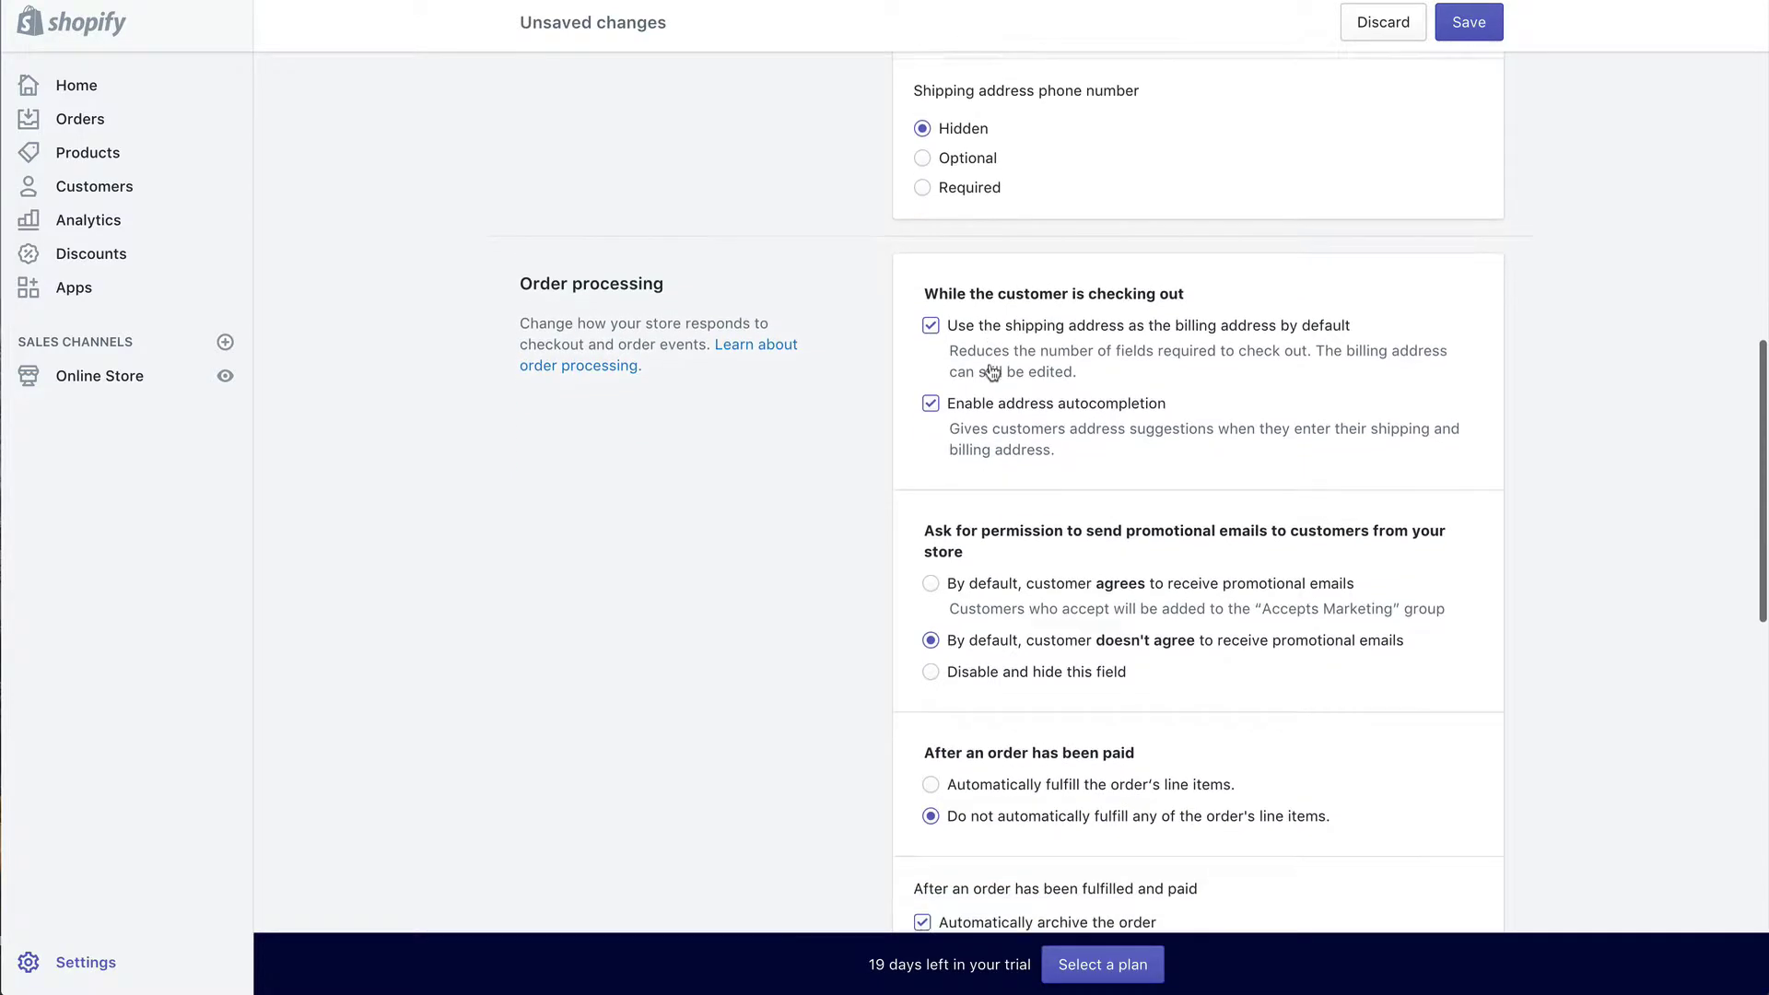
scroll(994, 419, "down", 1)
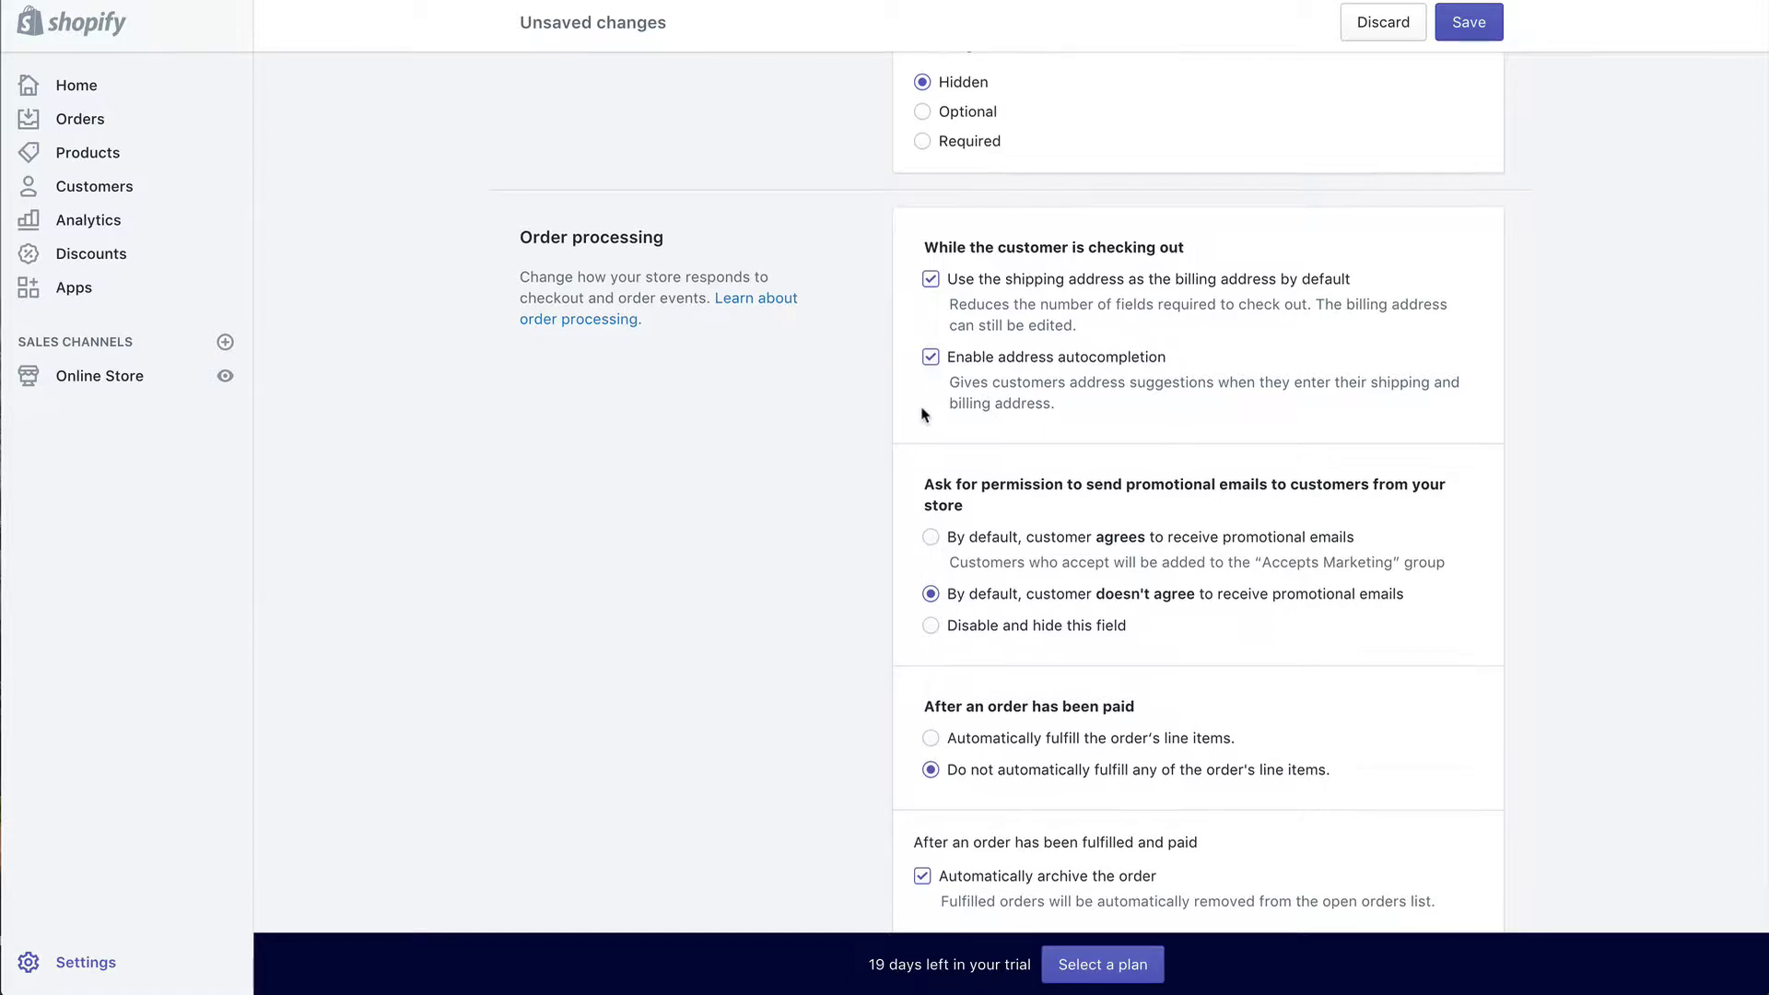
scroll(921, 411, "down", 1)
scroll(922, 414, "down", 5)
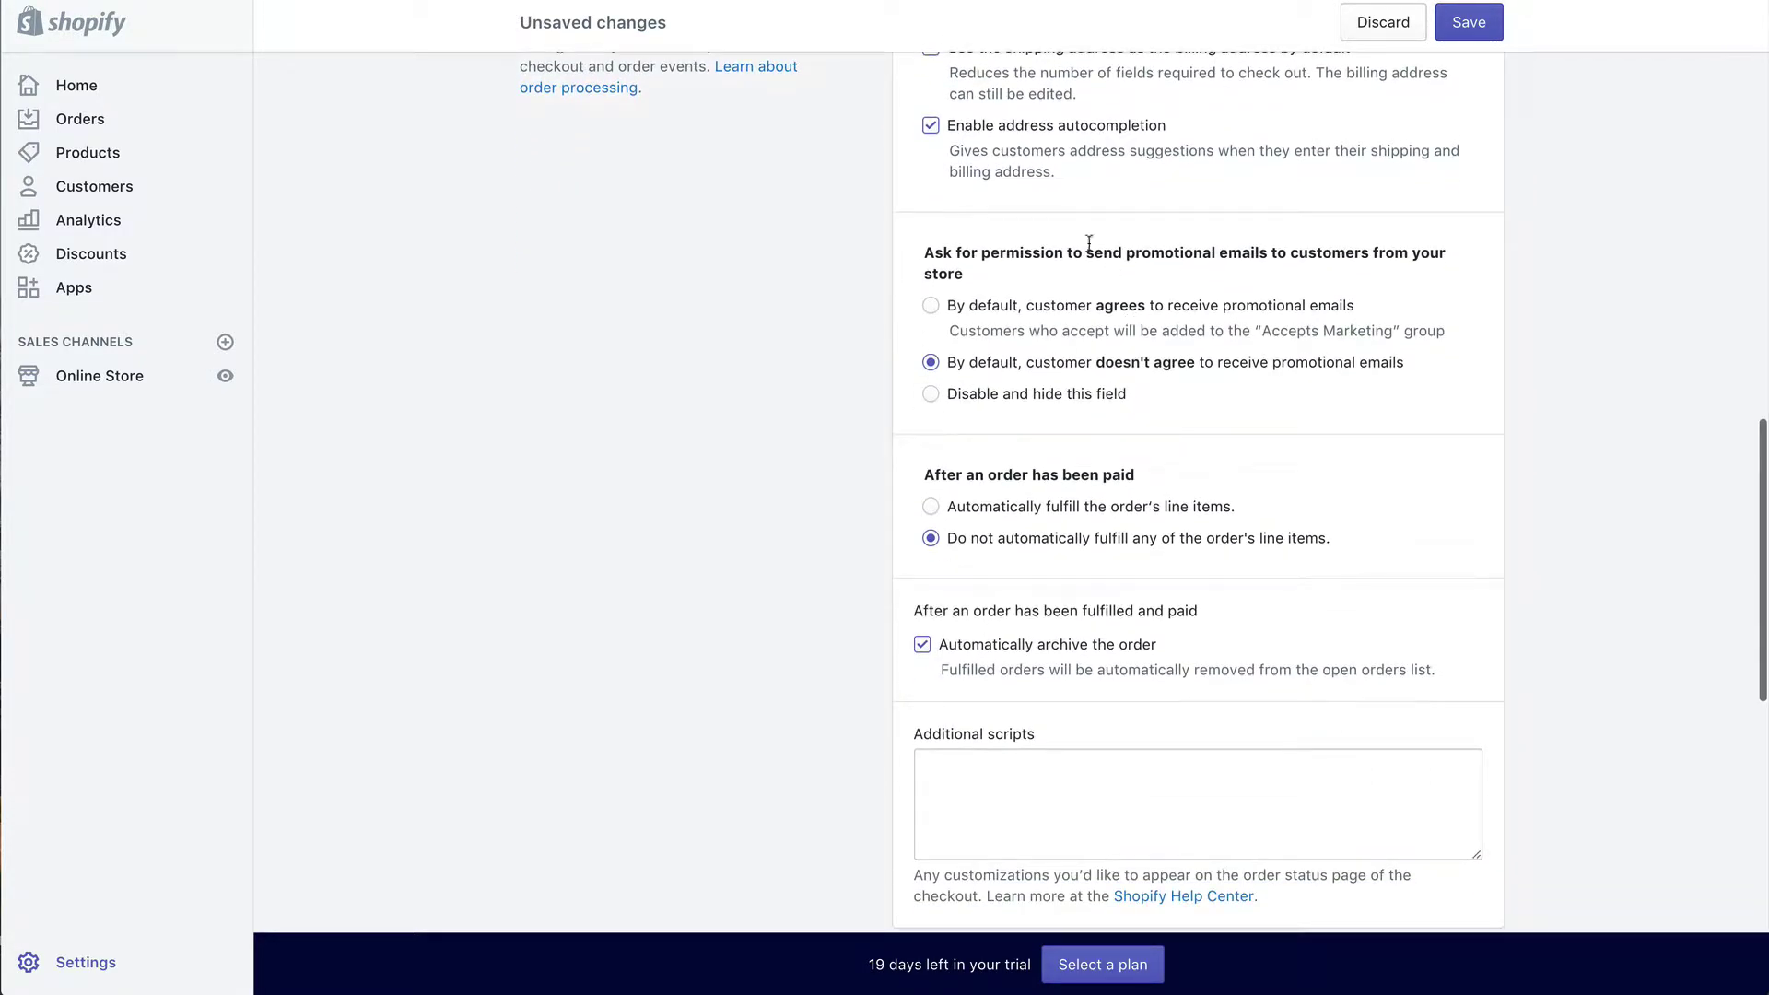
Step: Make customers agree to receive promotional emails by default
left_click(932, 307)
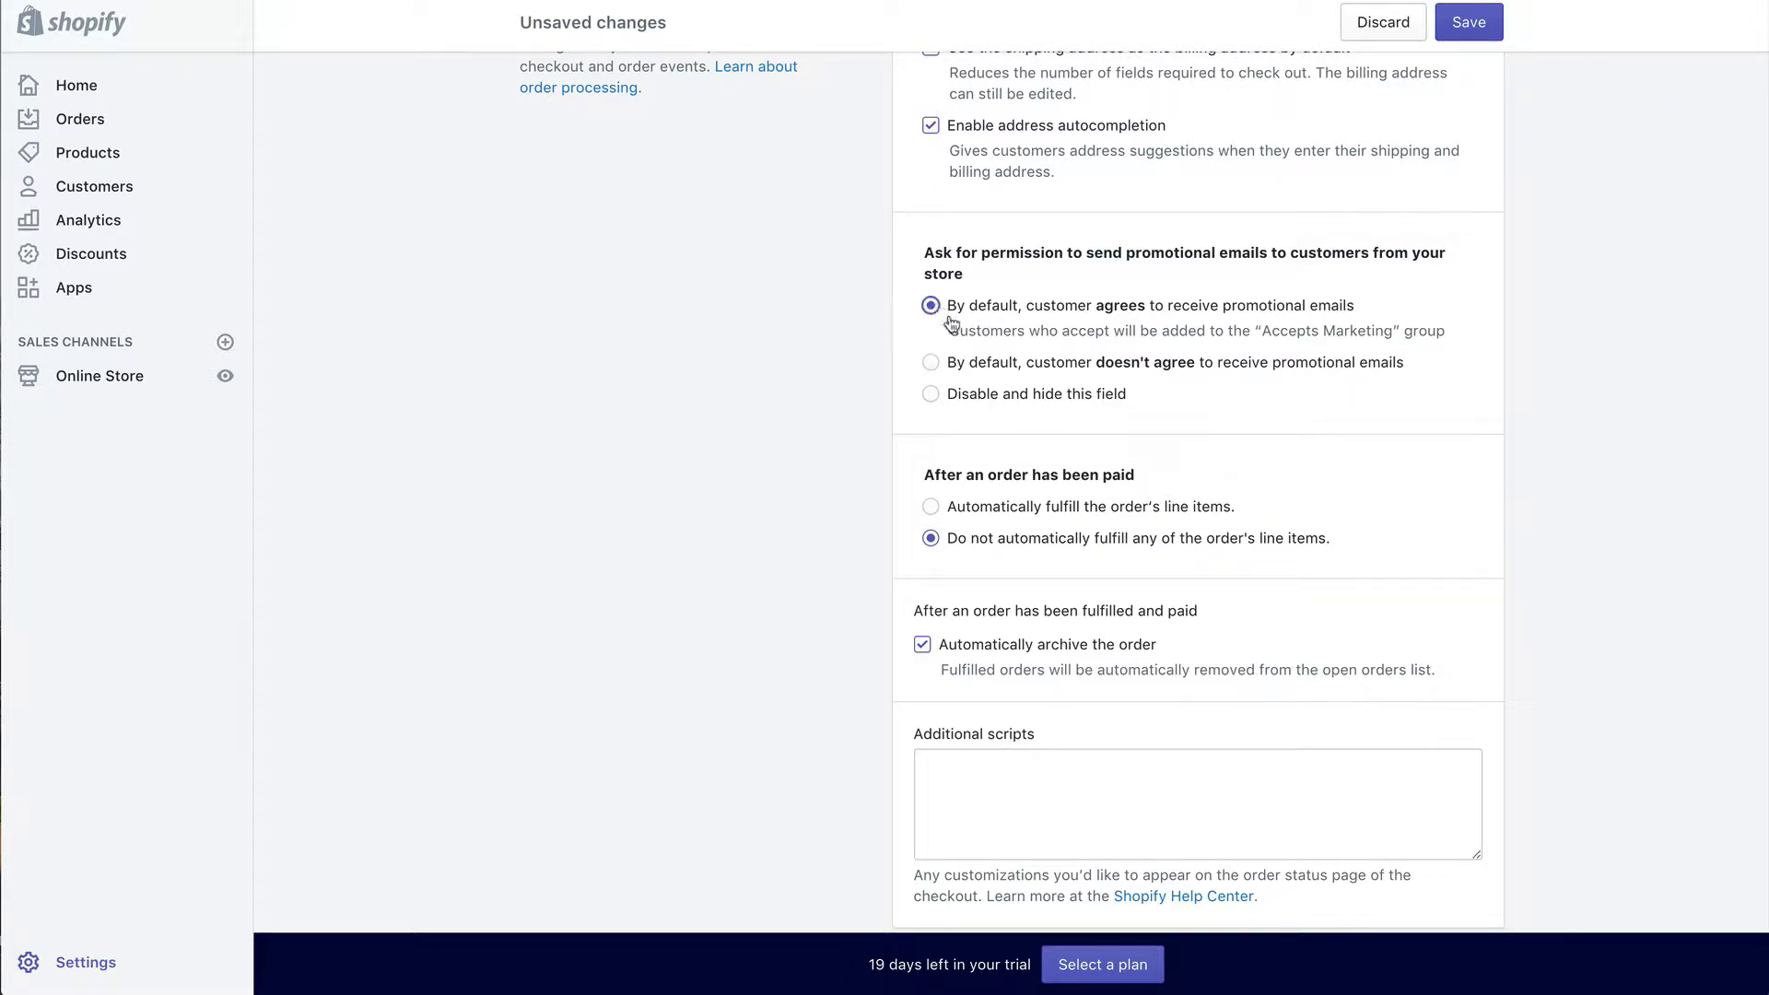
scroll(945, 318, "down", 3)
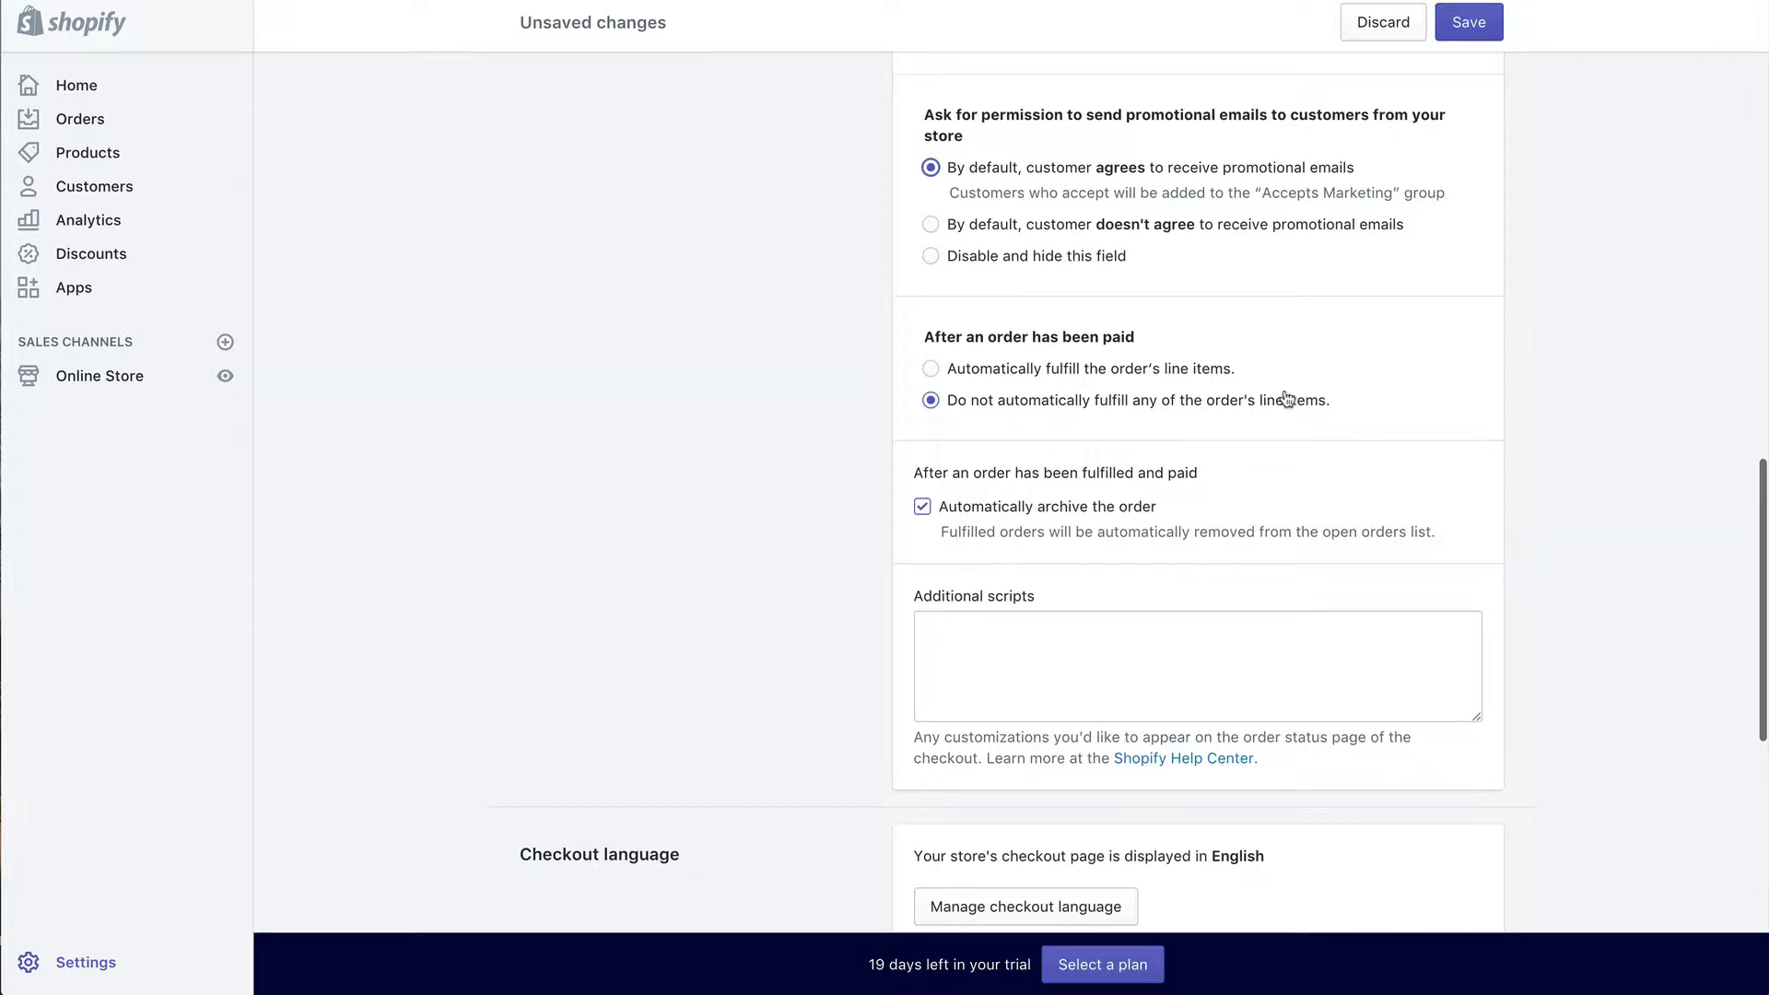
scroll(1285, 373, "down", 2)
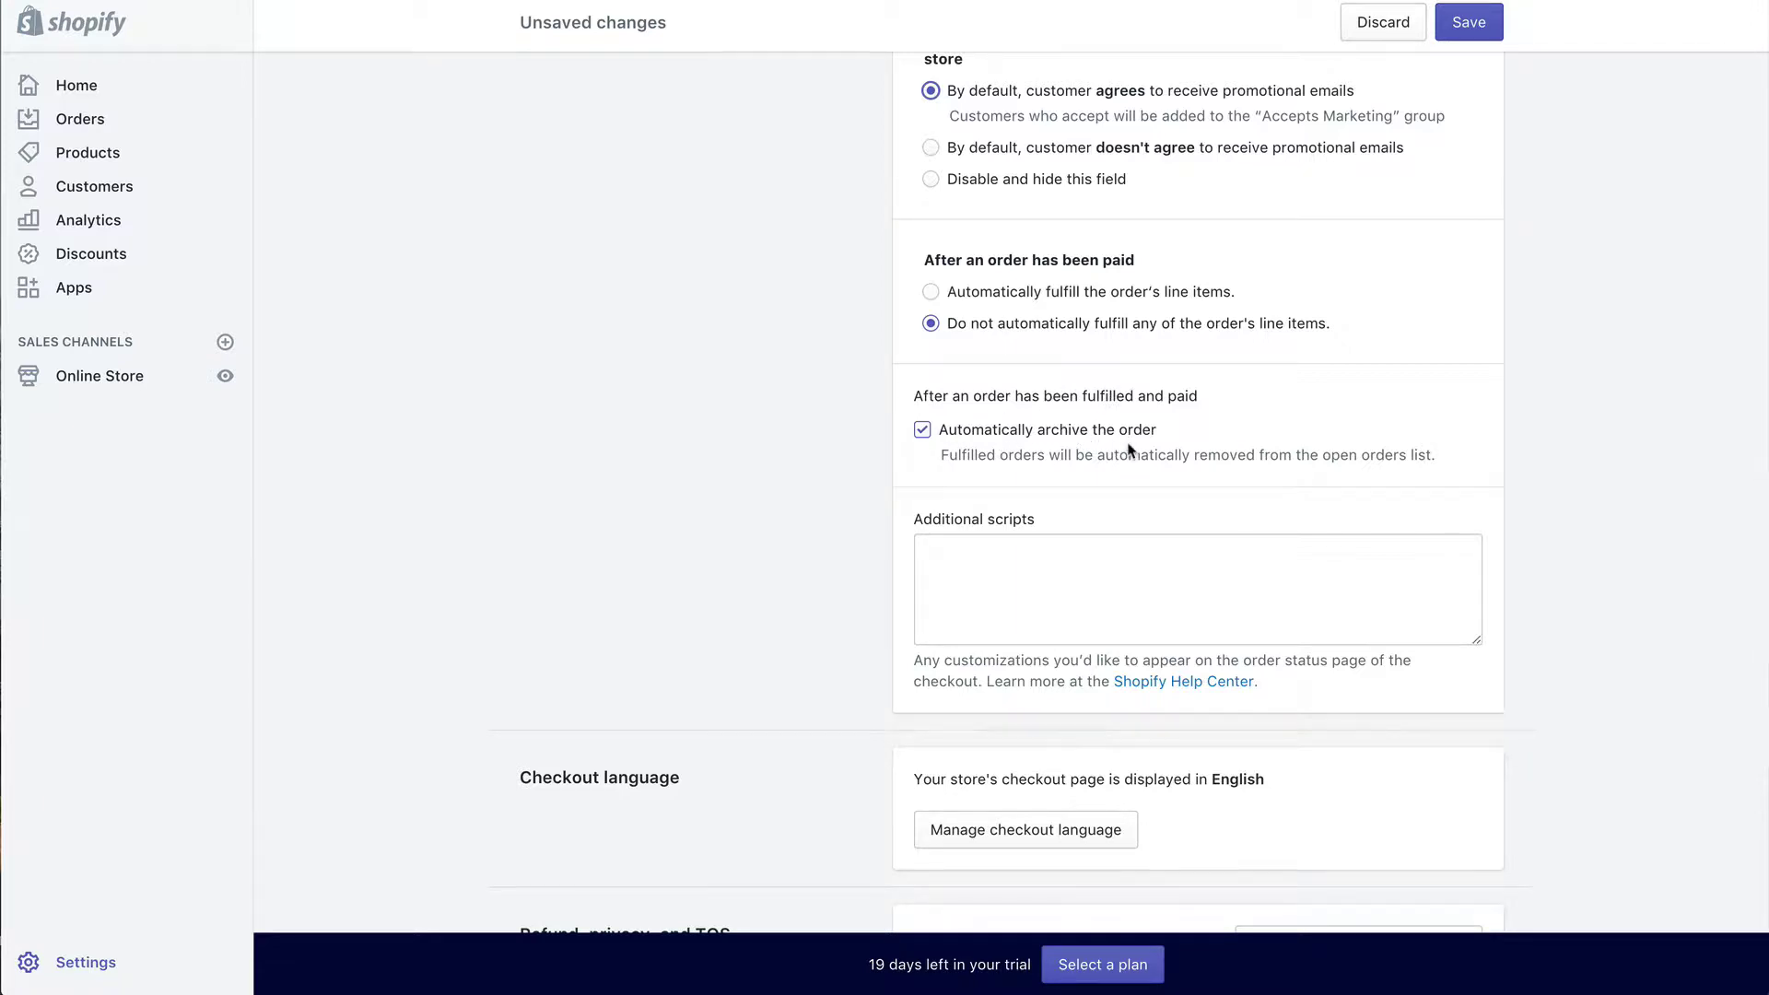
scroll(1130, 449, "down", 5)
scroll(1128, 443, "down", 5)
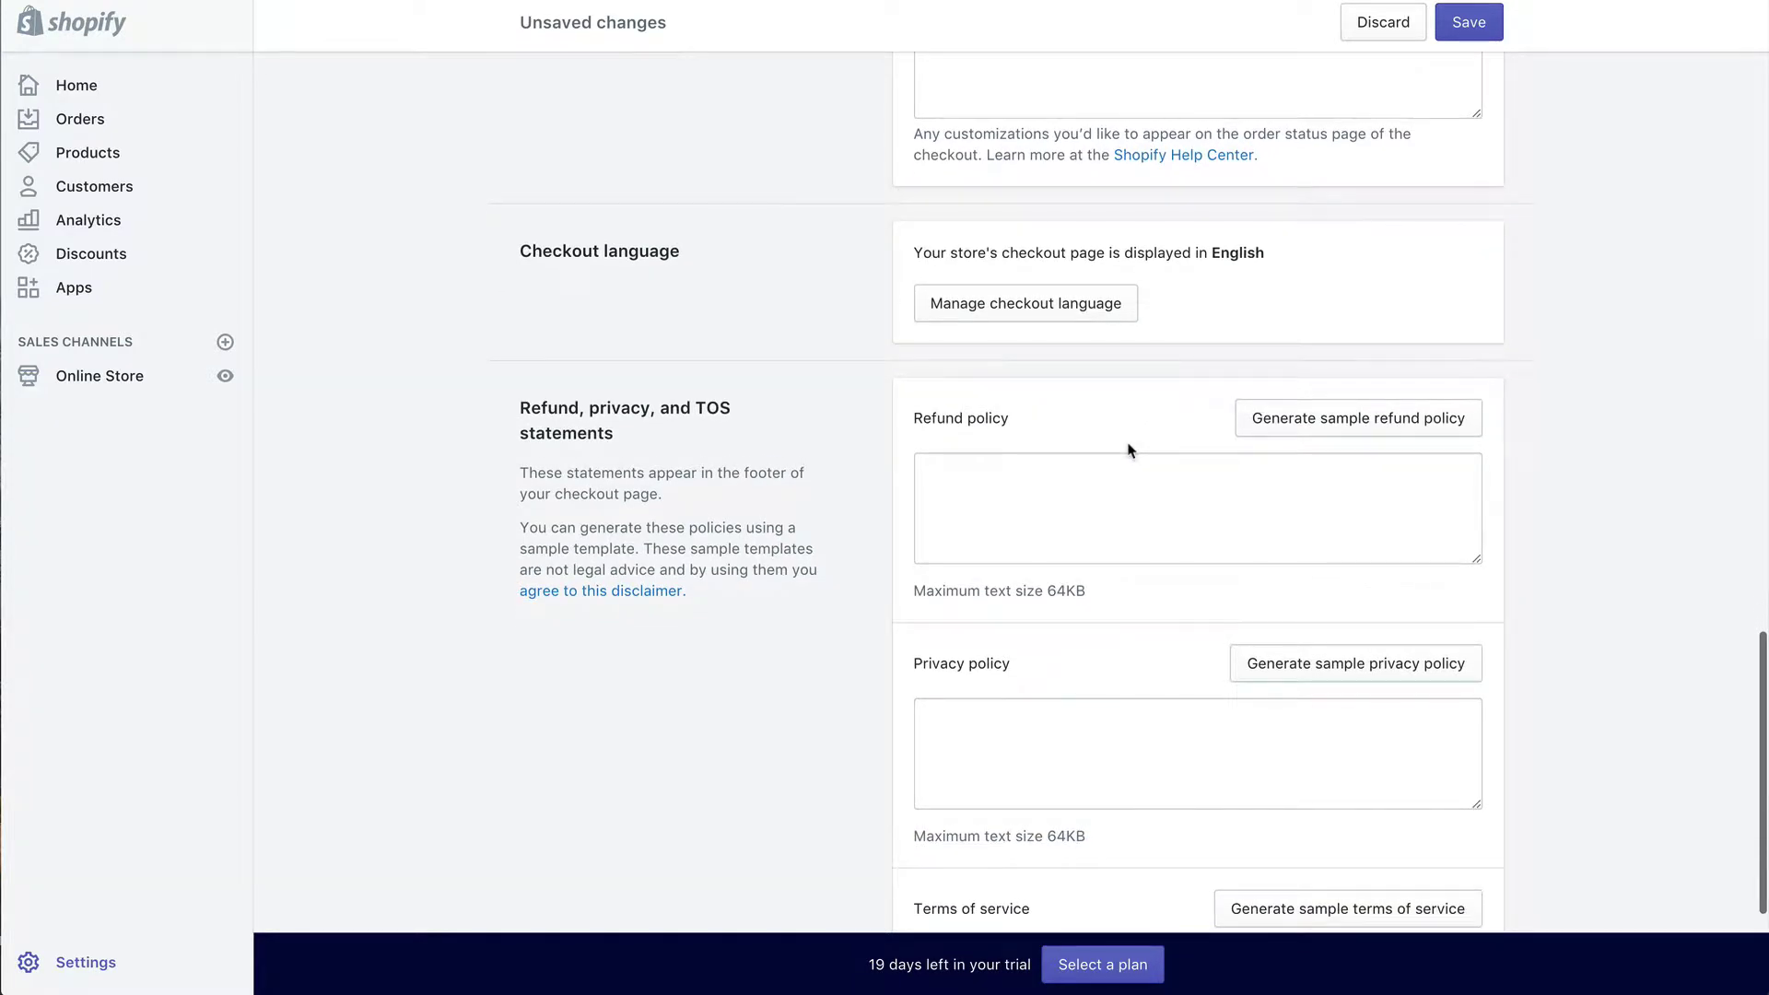
scroll(1130, 447, "down", 2)
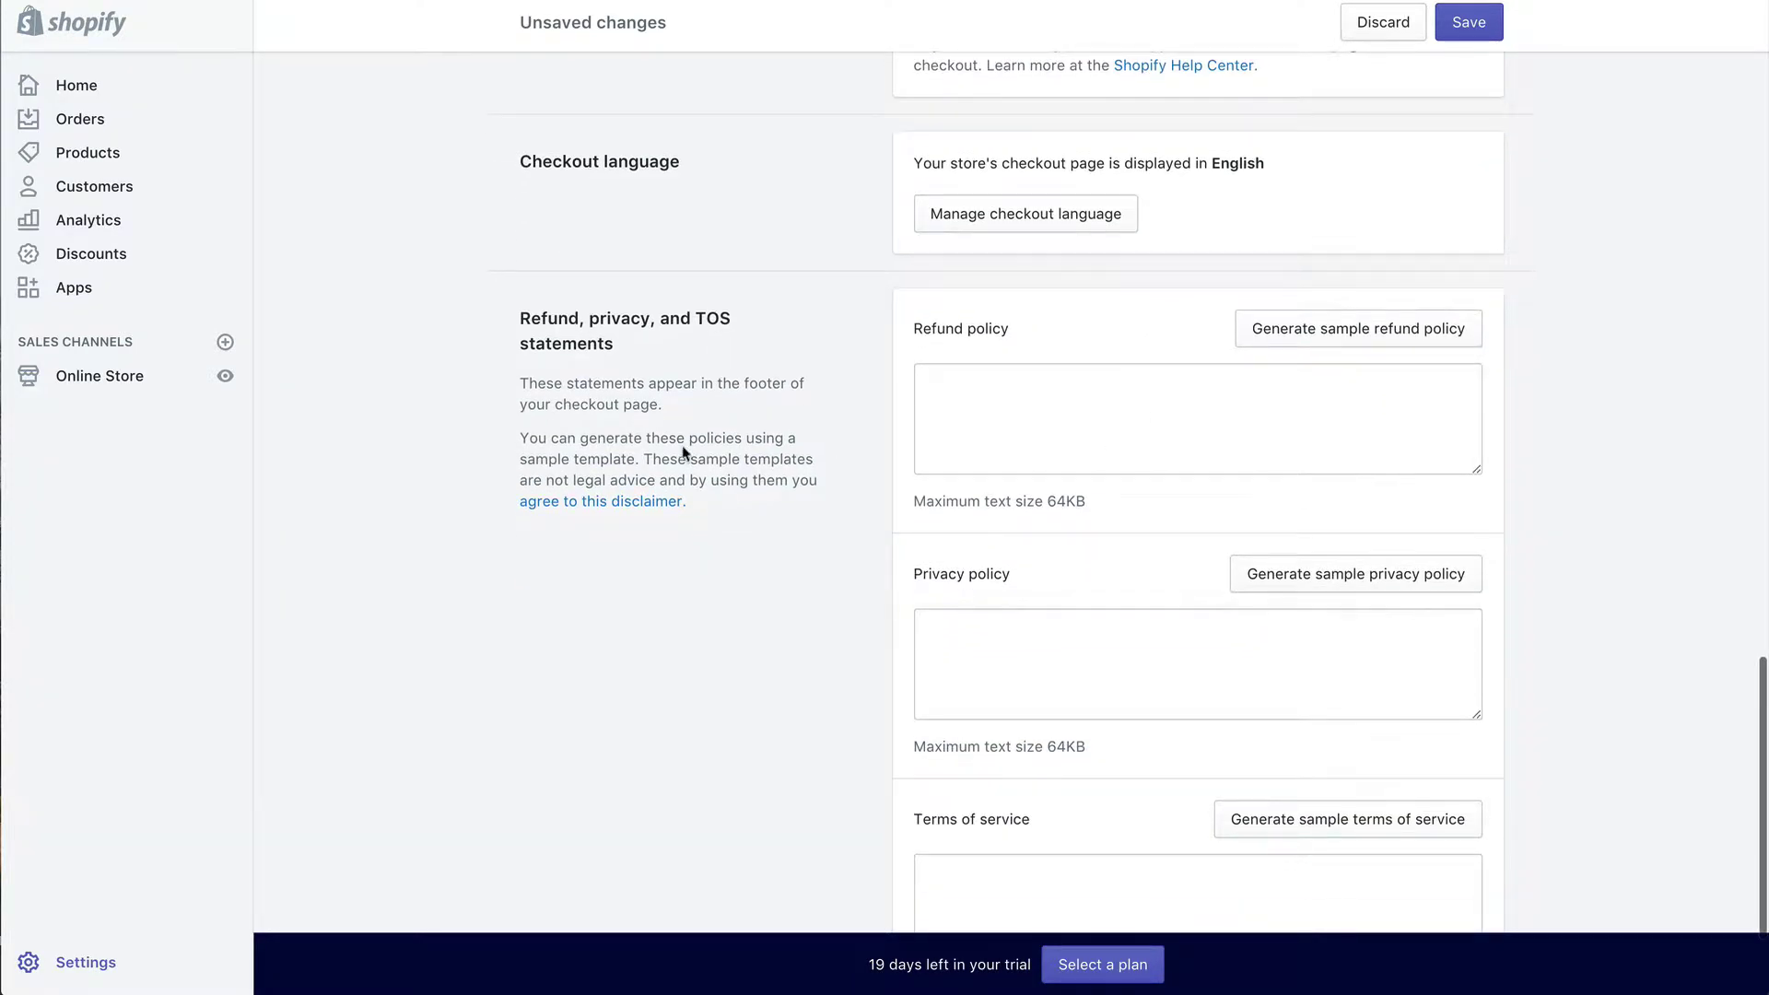
scroll(660, 683, "down", 2)
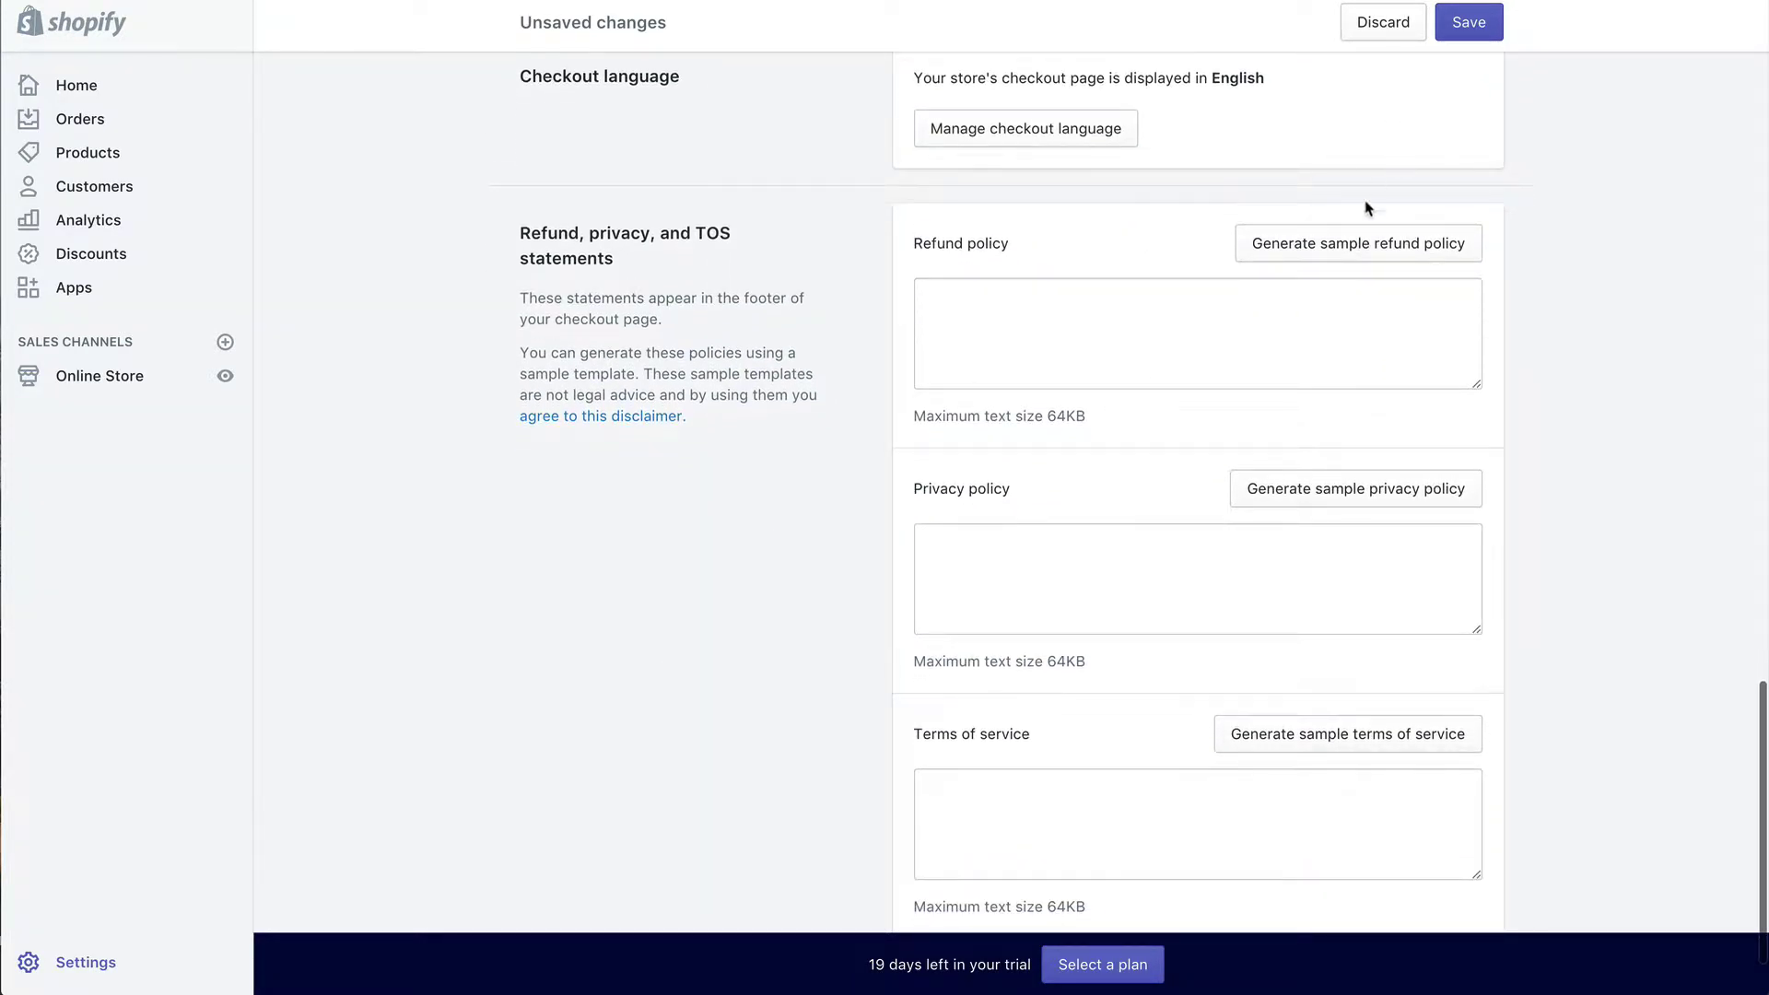
Step: Generate sample refund, privacy and terms of service policies and save the checkout settings
left_click(1398, 251)
scroll(1216, 452, "down", 2)
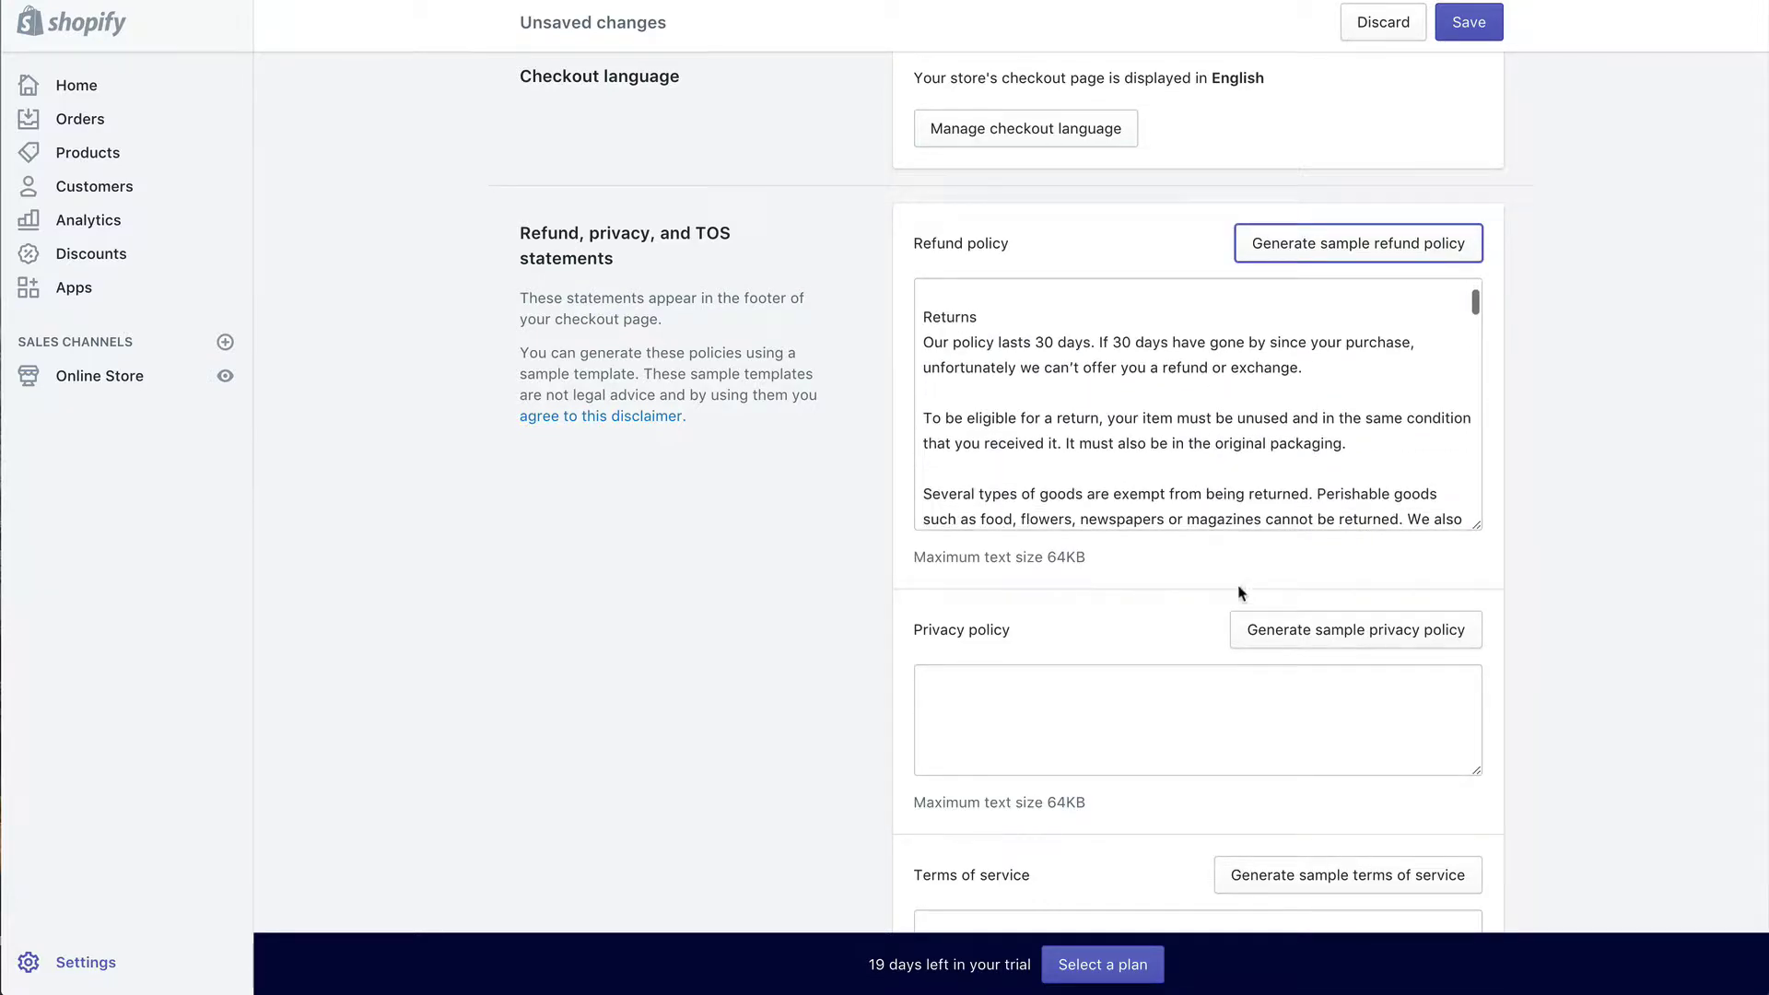
left_click(1291, 626)
scroll(1324, 643, "down", 2)
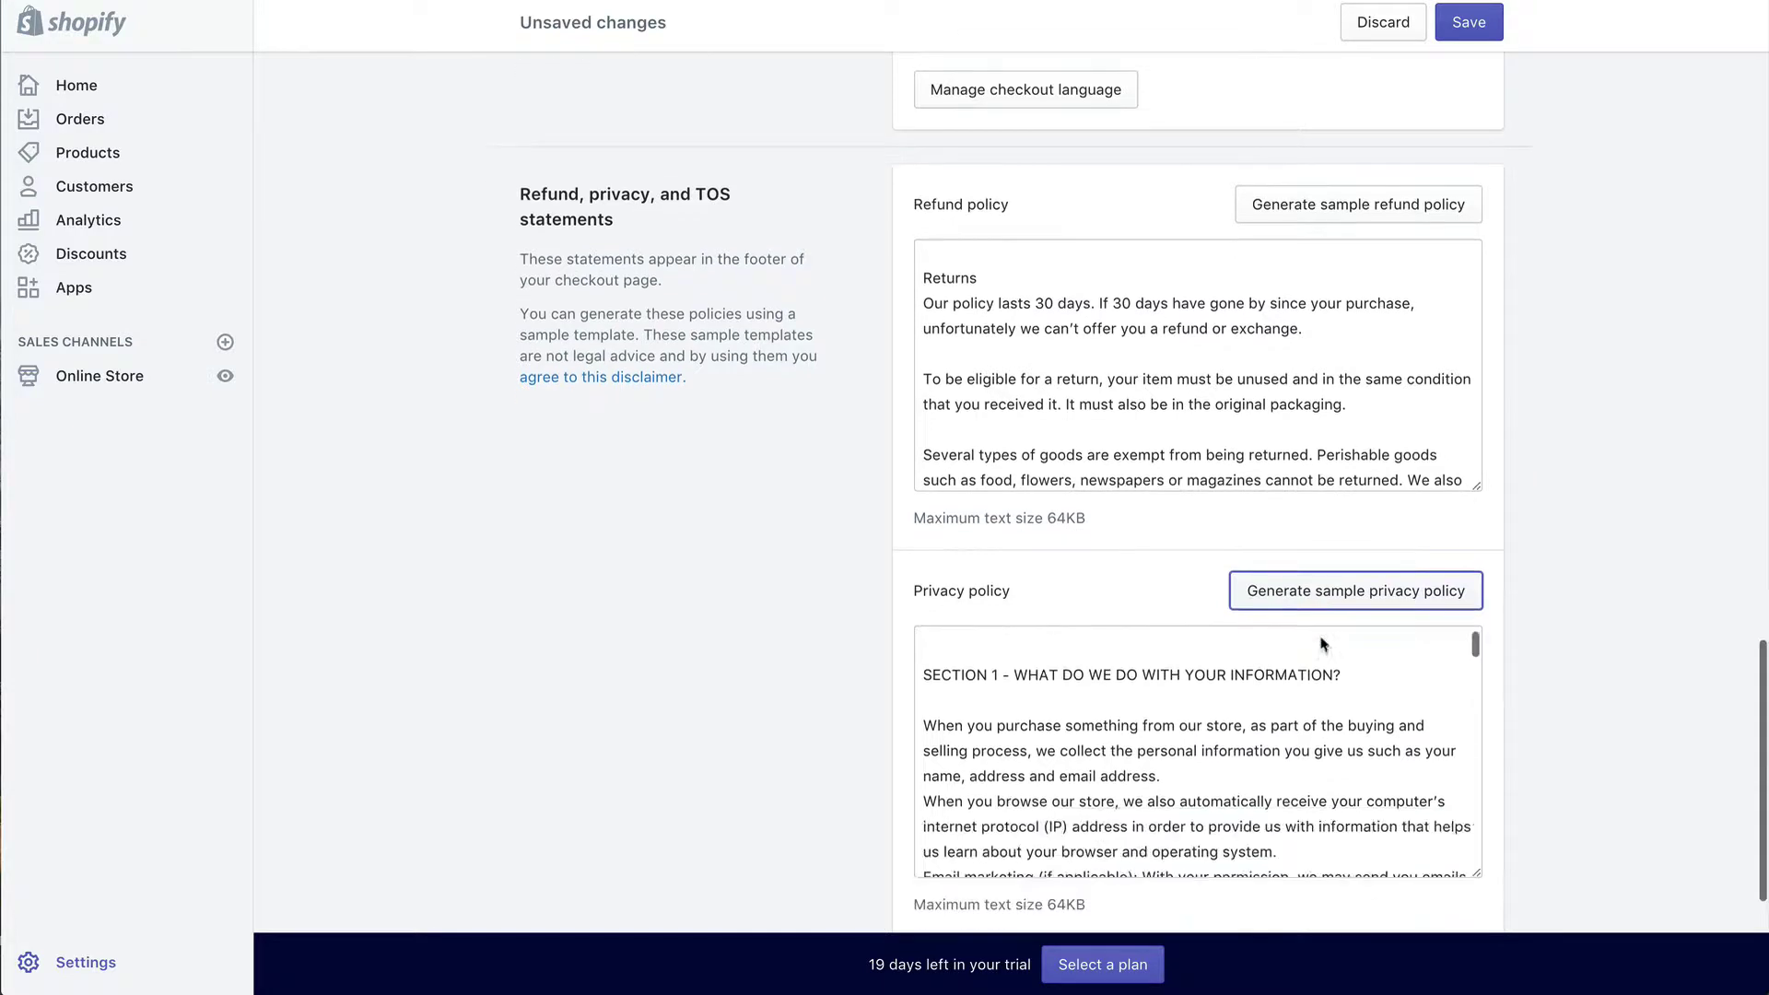
scroll(1324, 643, "down", 2)
scroll(844, 579, "down", 3)
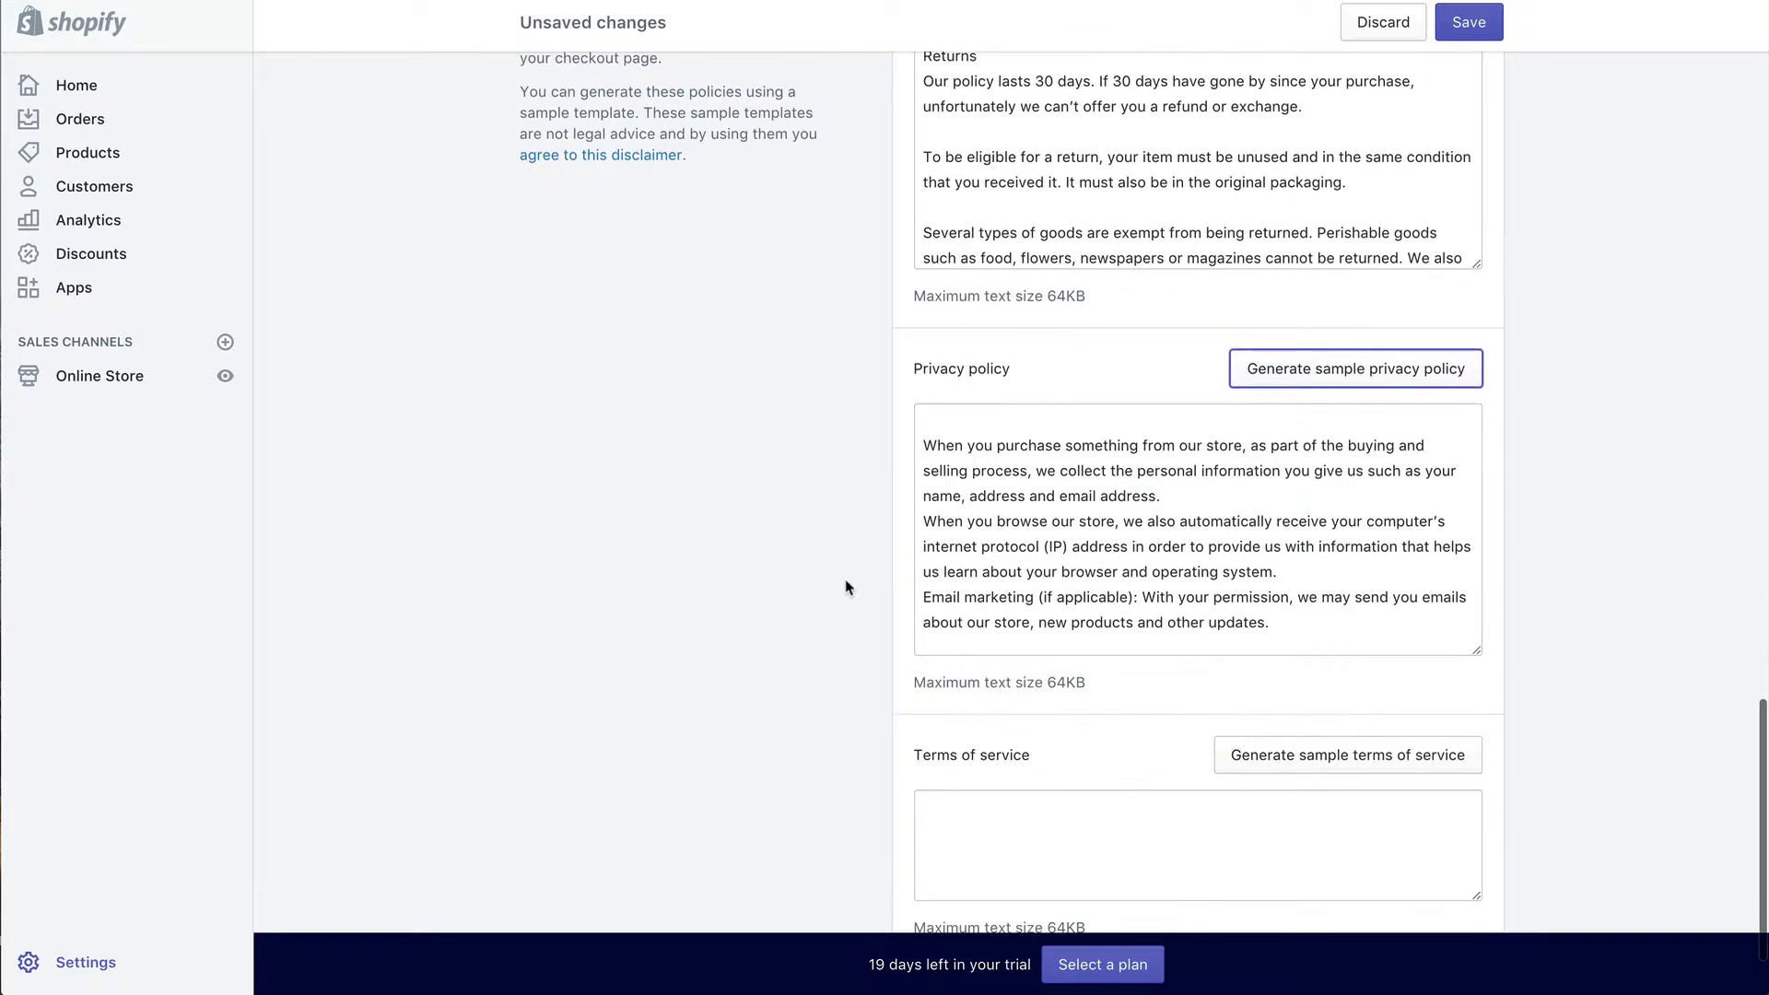
scroll(1000, 645, "down", 2)
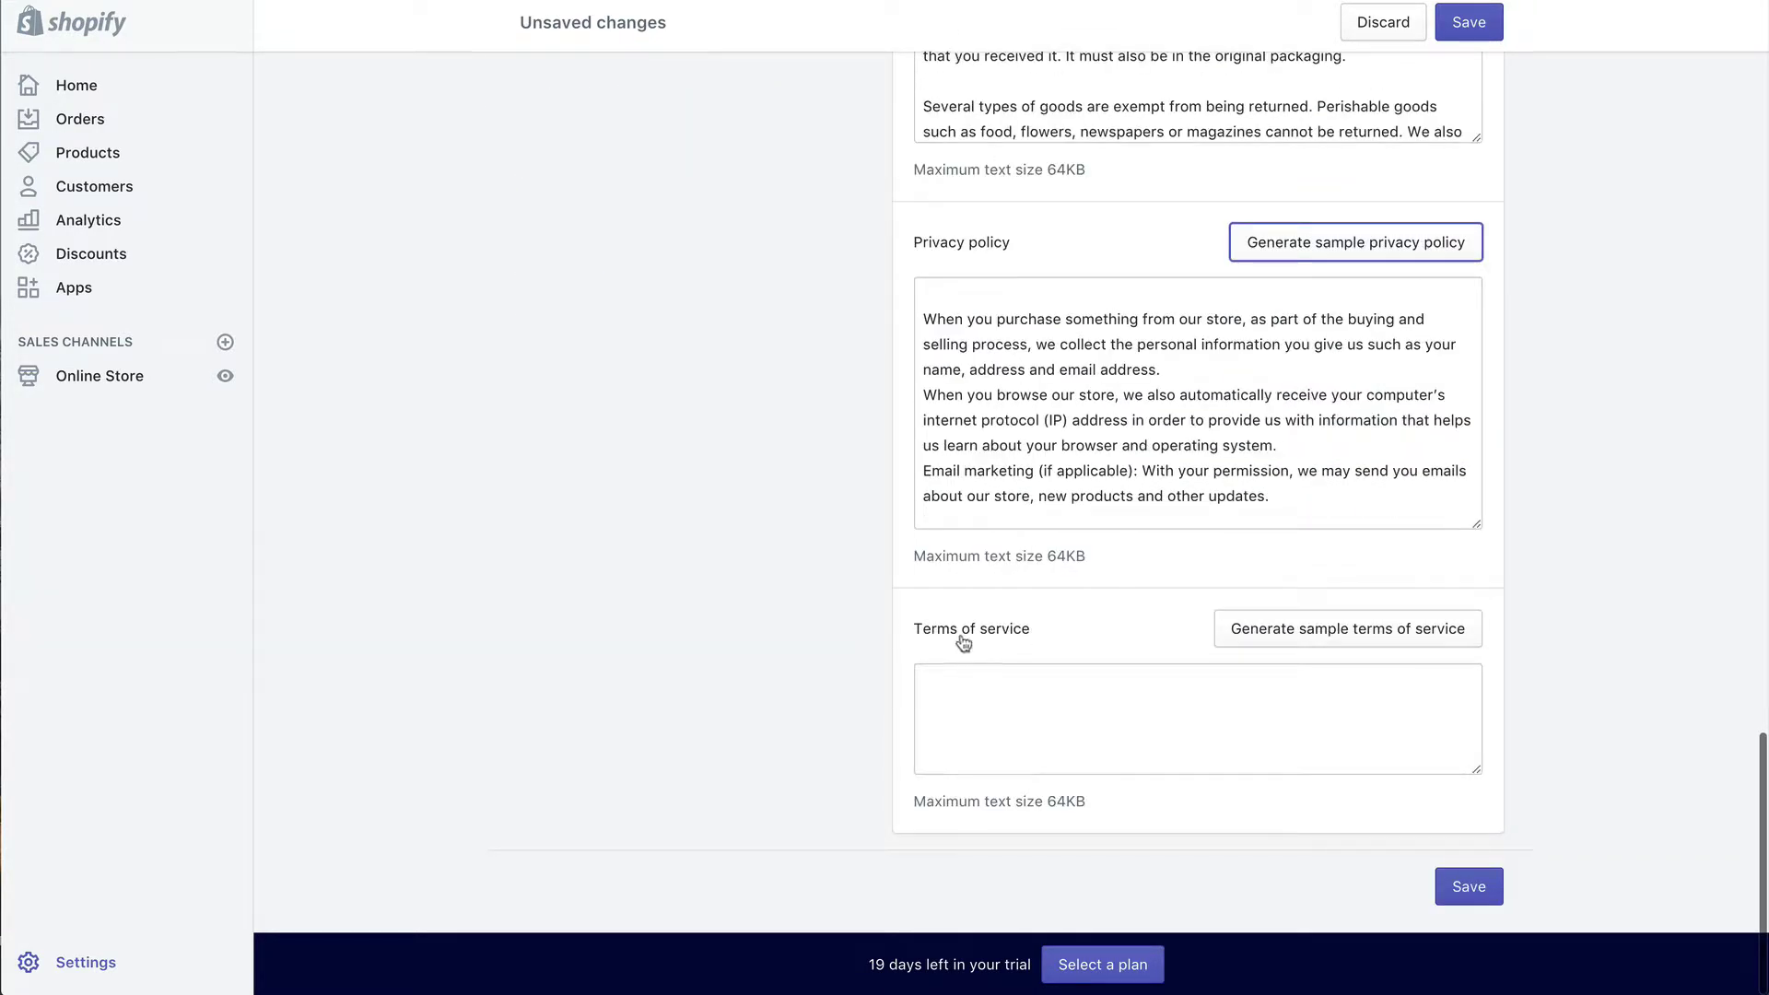
left_click(1290, 628)
scroll(1202, 735, "down", 4)
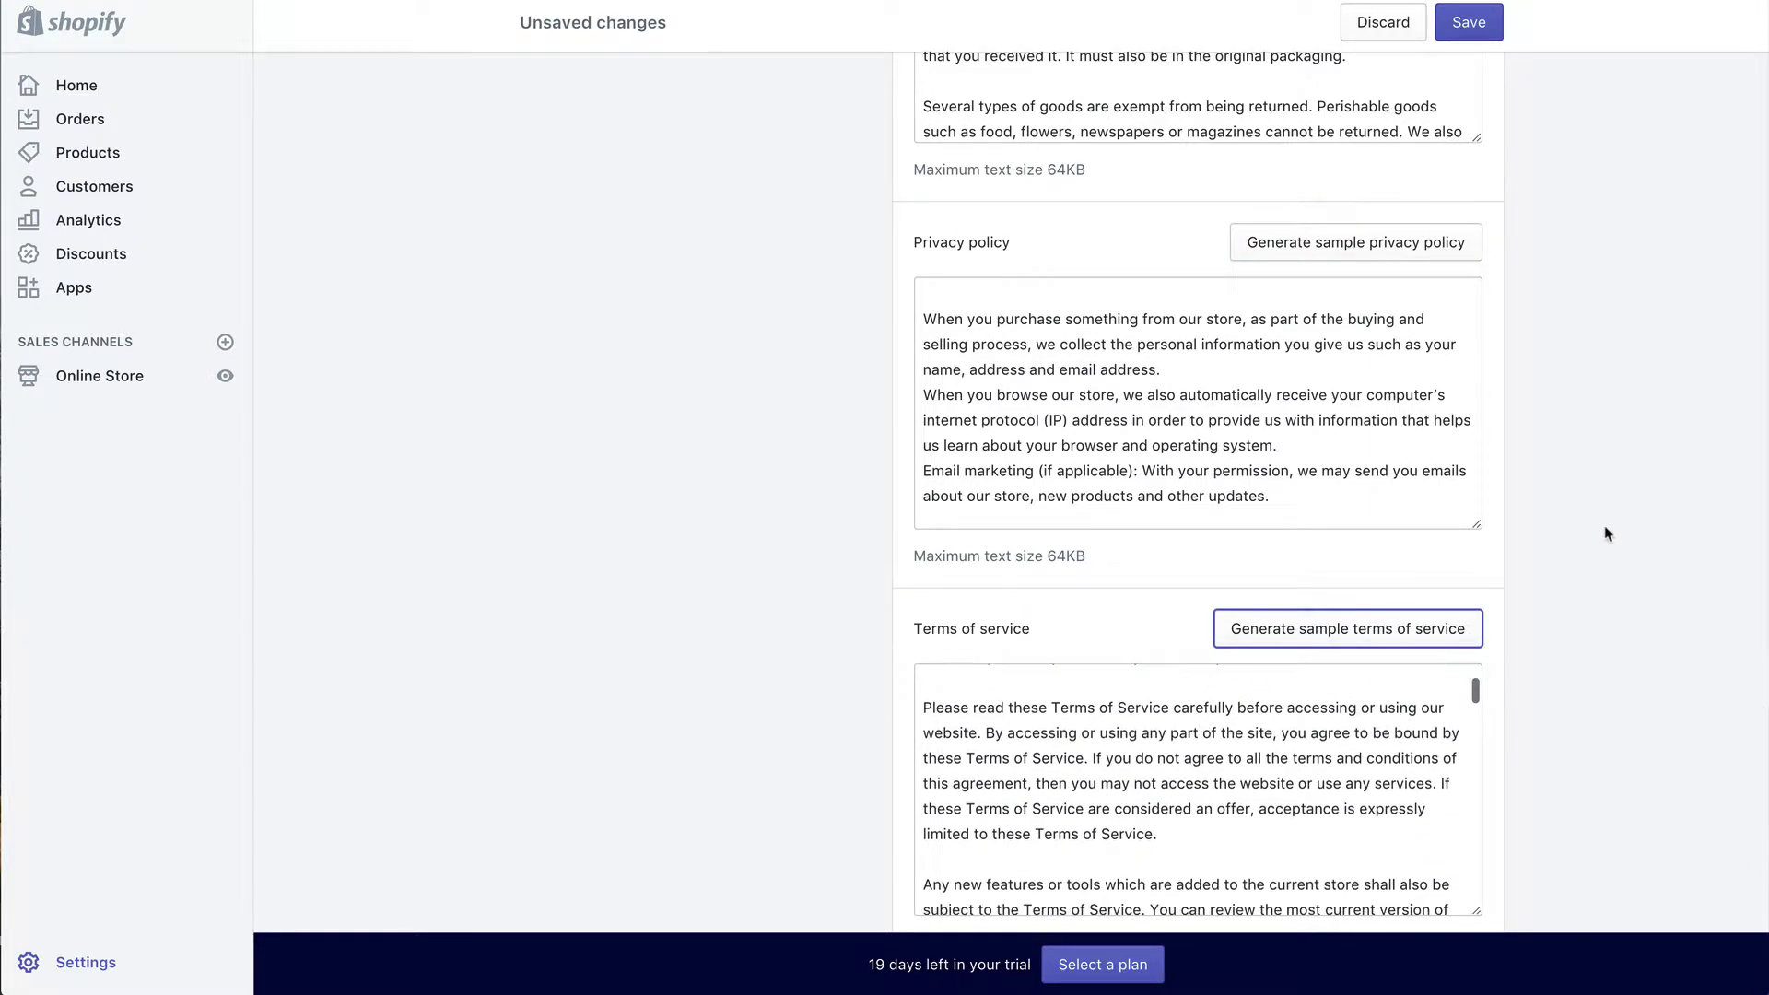
scroll(1607, 531, "down", 2)
scroll(1607, 530, "up", 2)
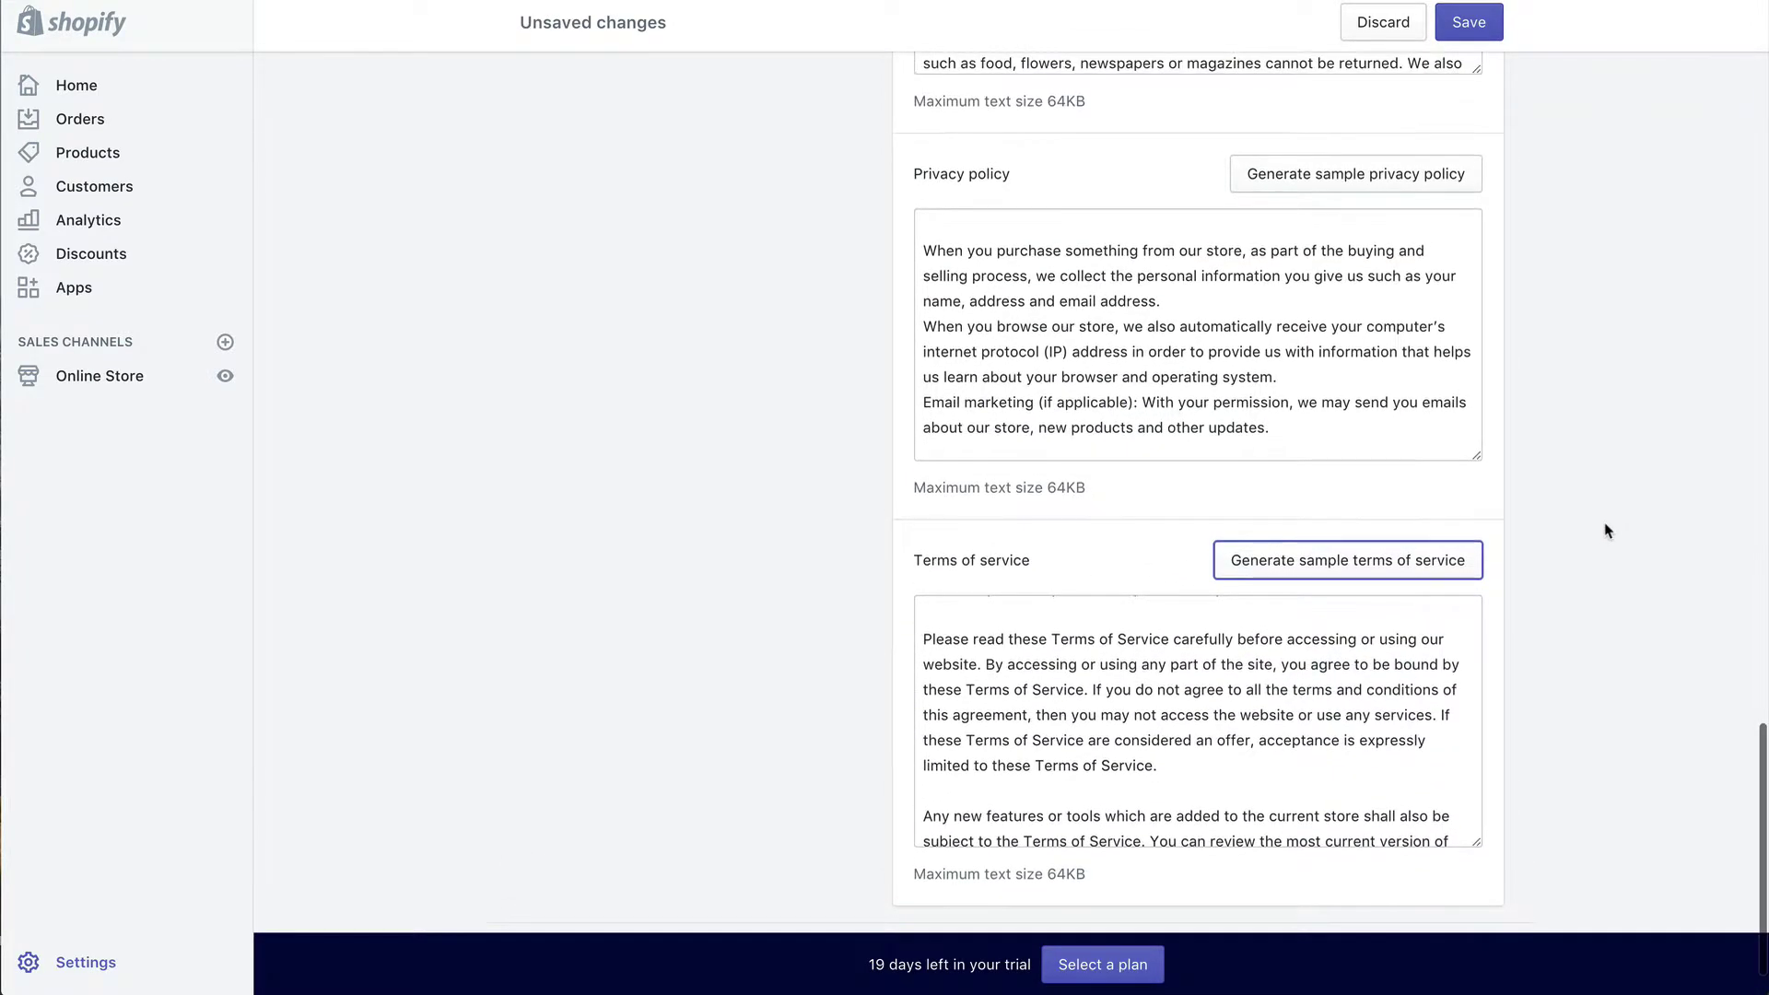
scroll(1608, 531, "up", 5)
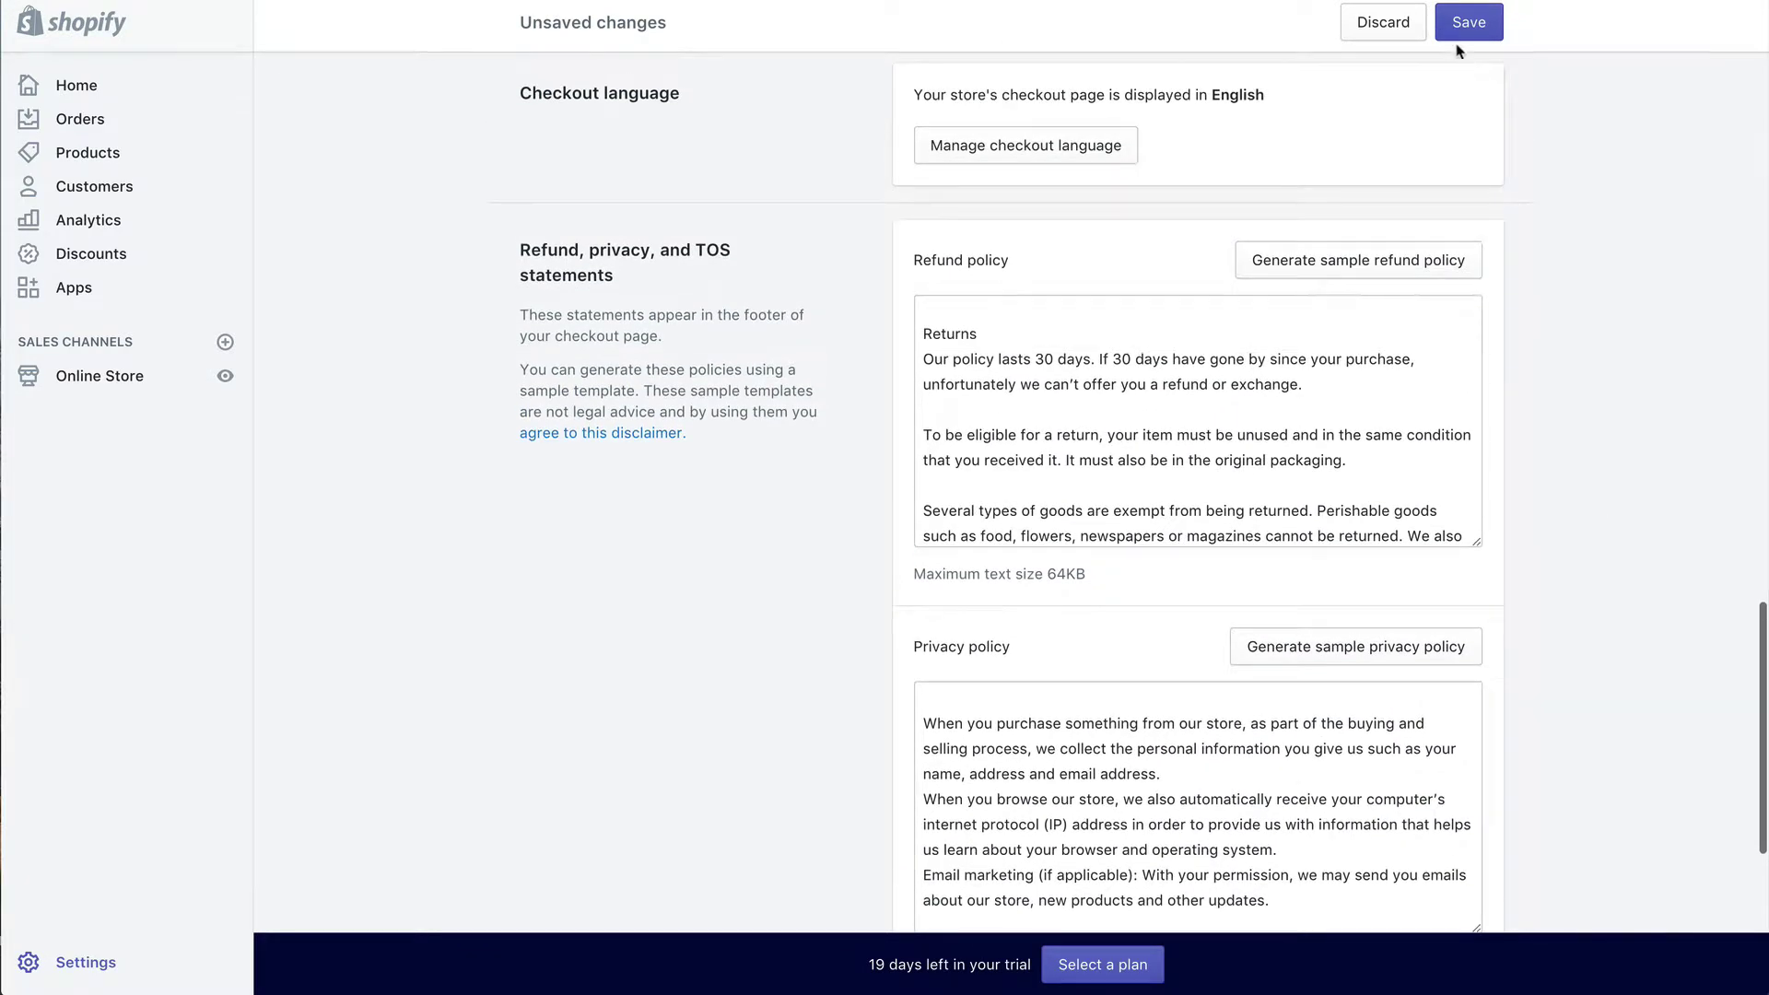
left_click(1467, 22)
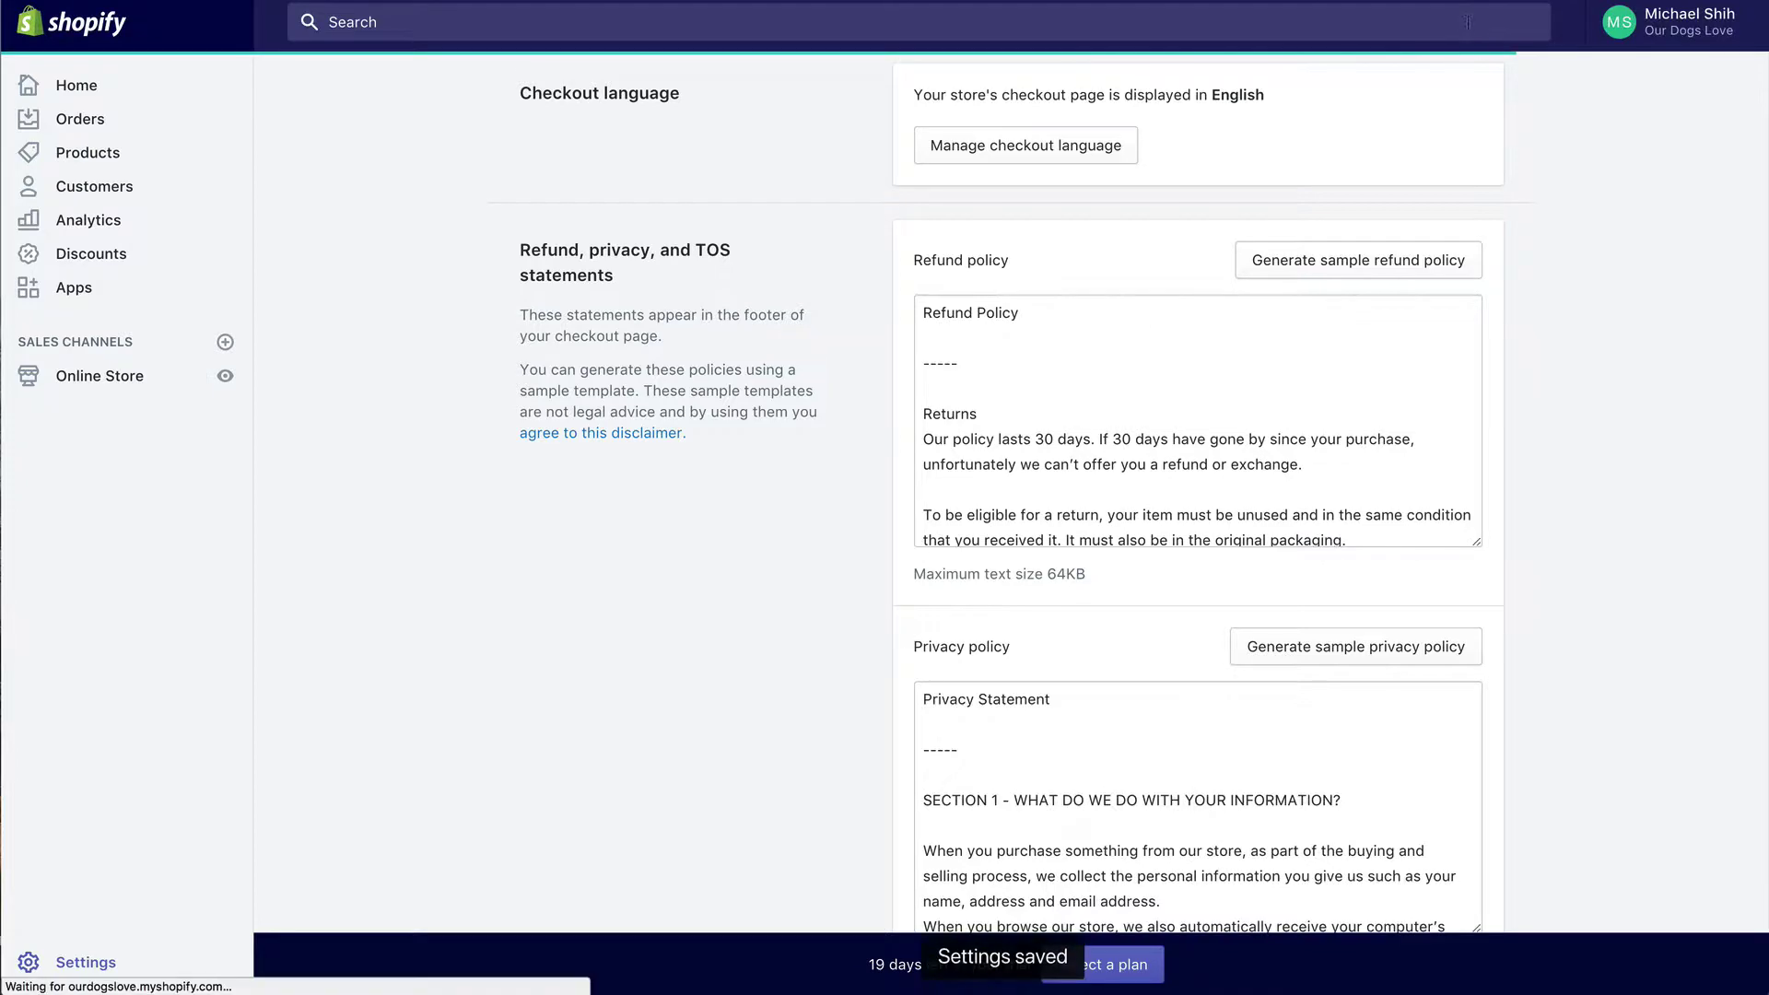
Step: Go to Shipping settings and view the Domestic and Rest of World zones
scroll(784, 670, "up", 10)
scroll(784, 670, "up", 15)
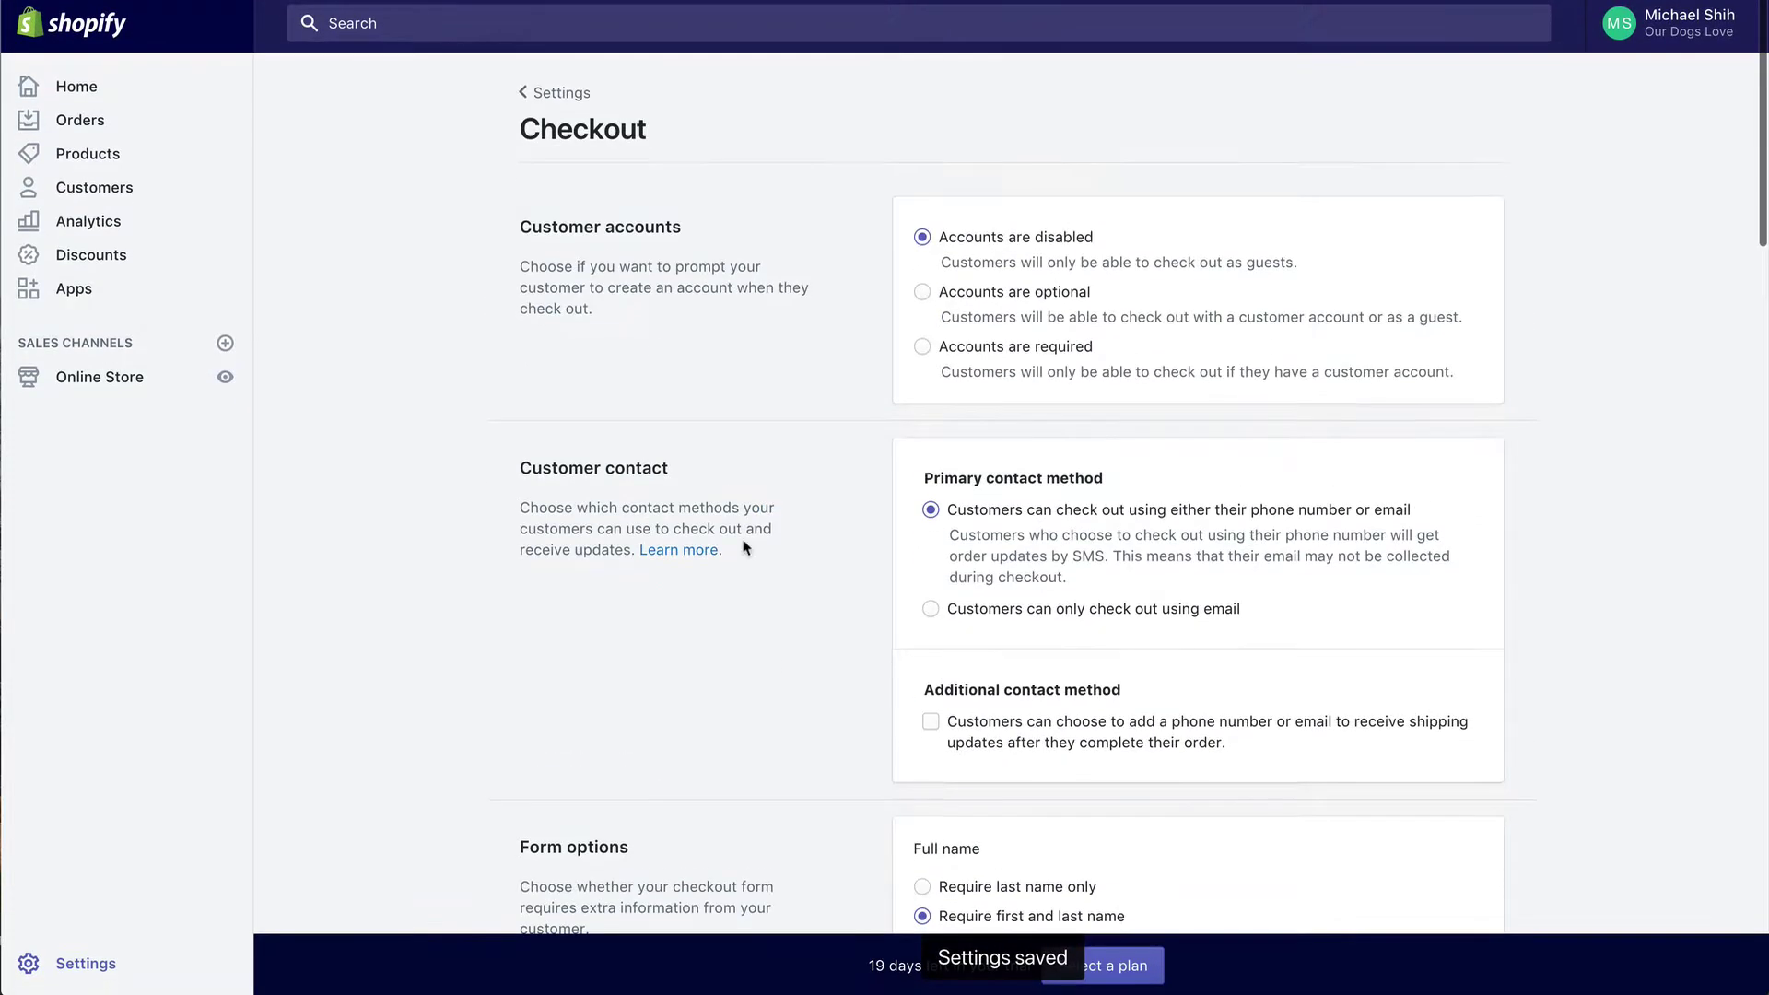
left_click(560, 96)
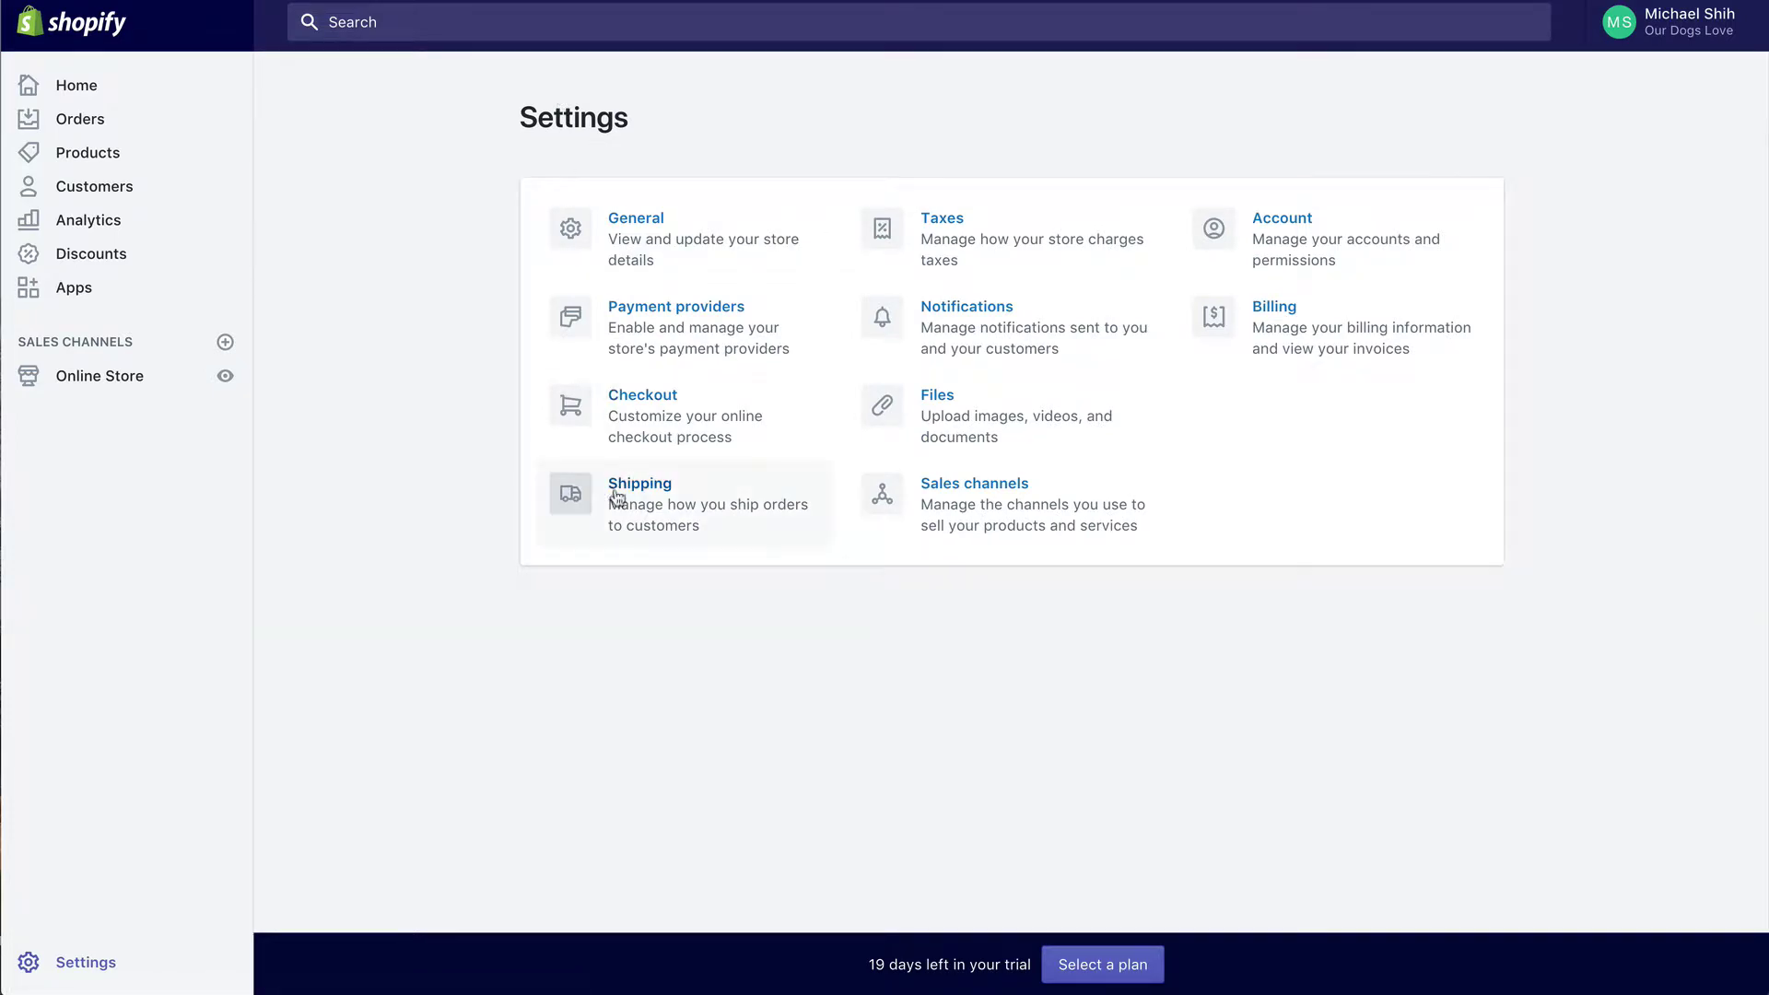
left_click(671, 502)
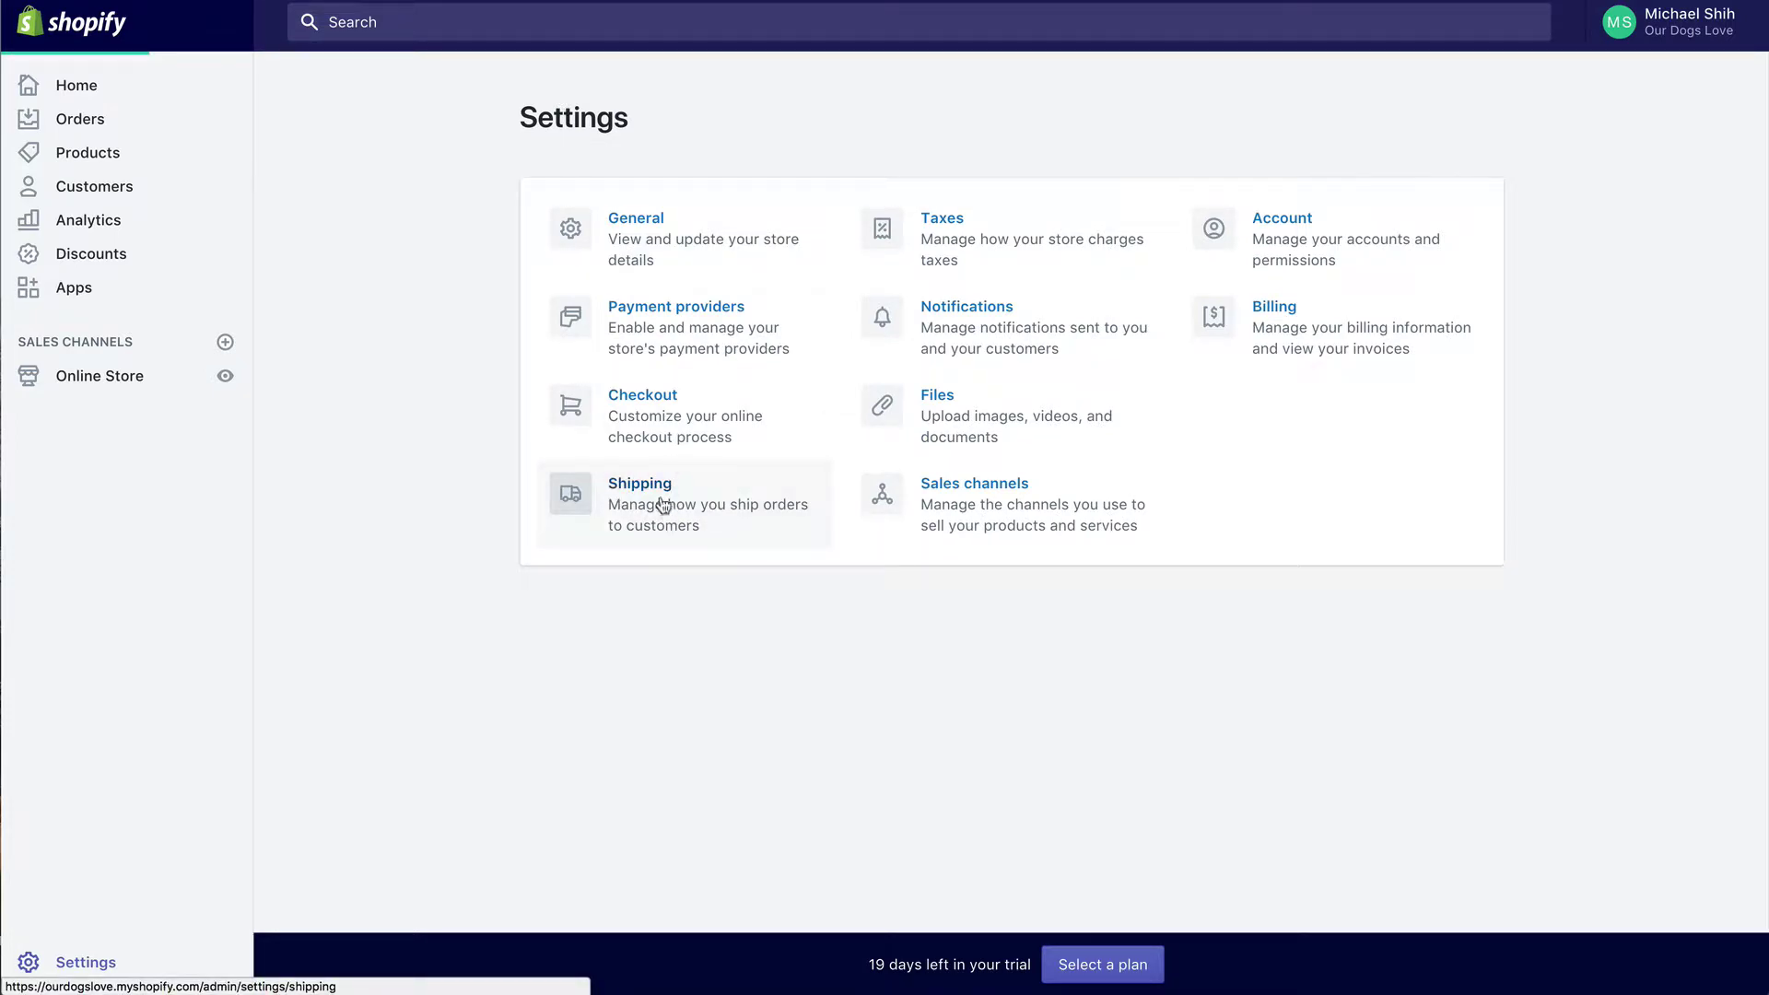
scroll(778, 447, "down", 1)
scroll(778, 447, "down", 5)
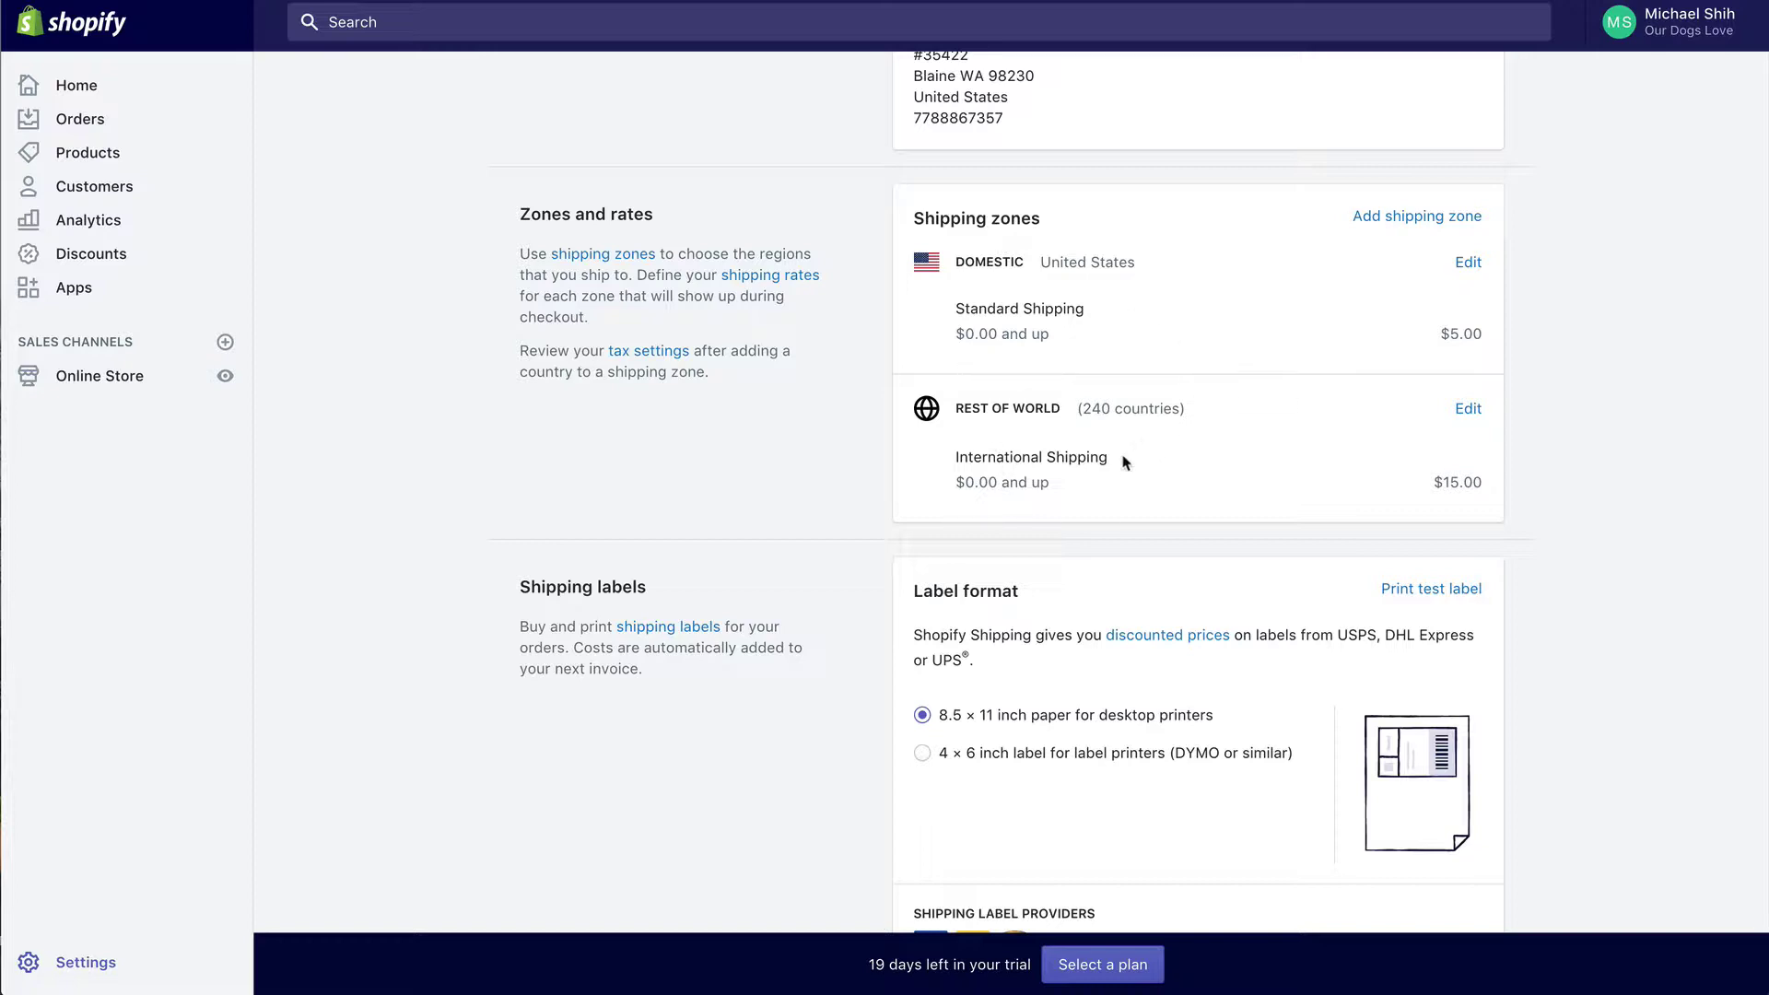
Step: Rename the Domestic shipping zone to 'United States'
left_click(1469, 264)
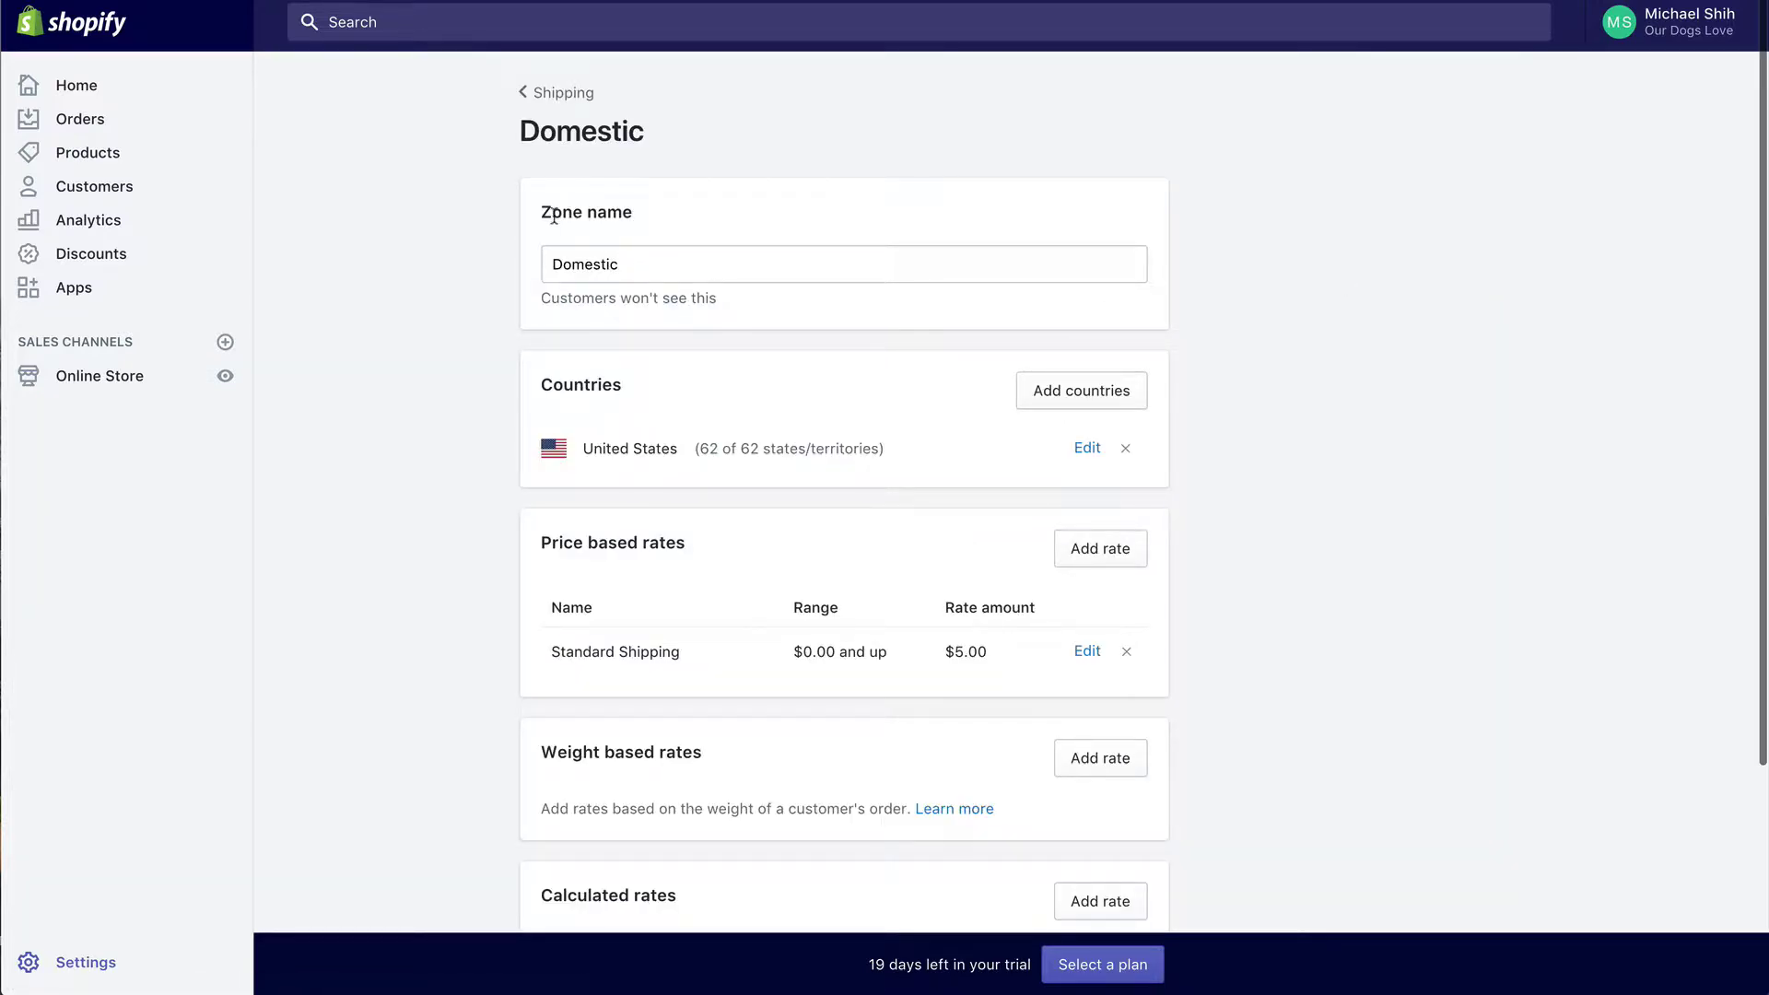
double_click(600, 266)
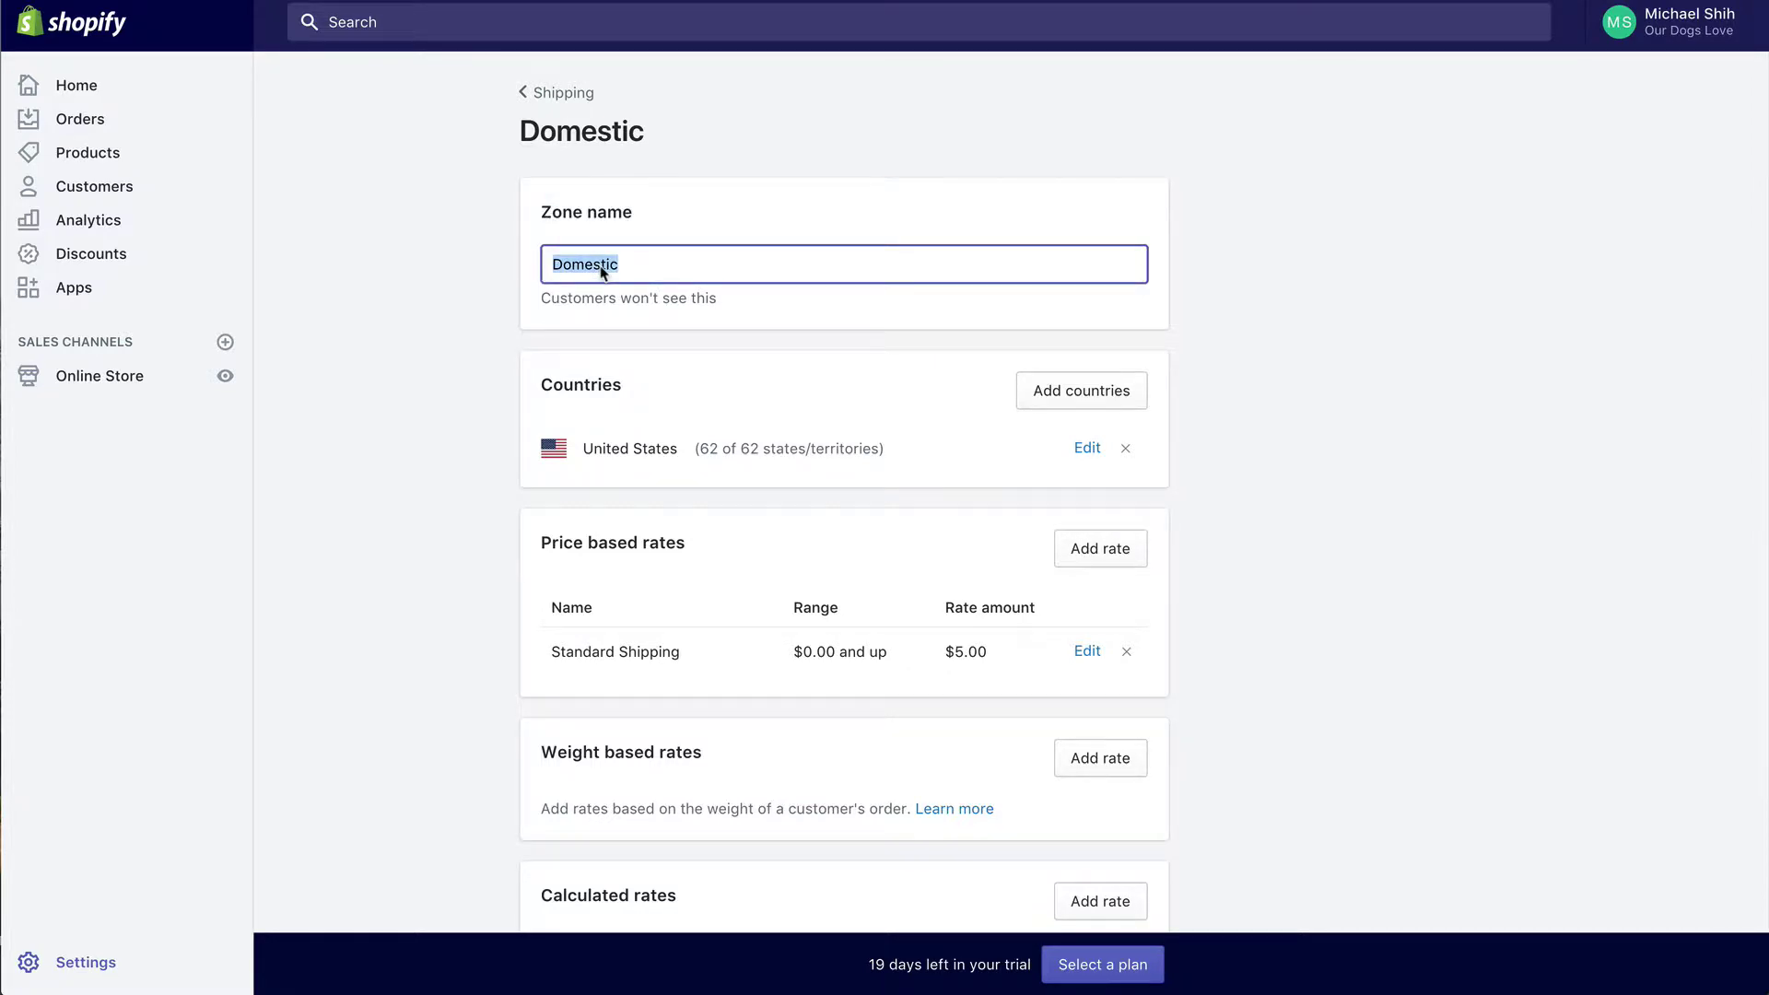
type("United S")
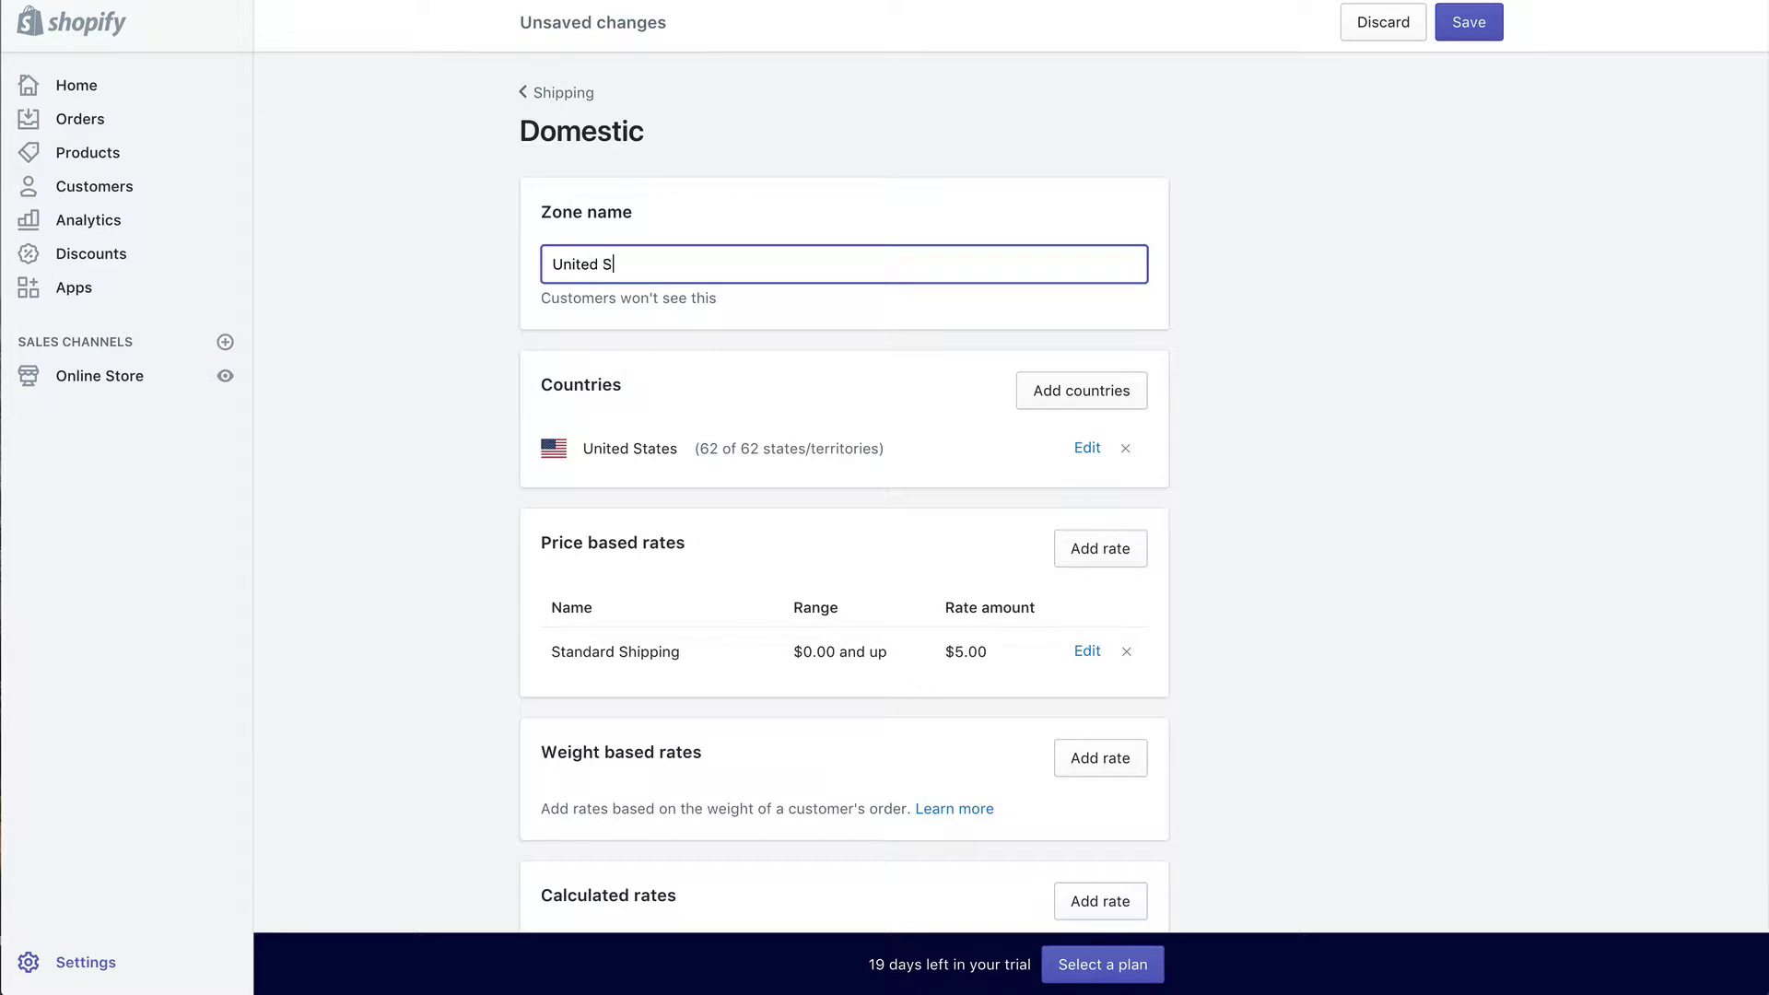
left_click(1335, 541)
Step: Remove the zone's $5.00 Standard Shipping price-based rate
scroll(1335, 541, "down", 2)
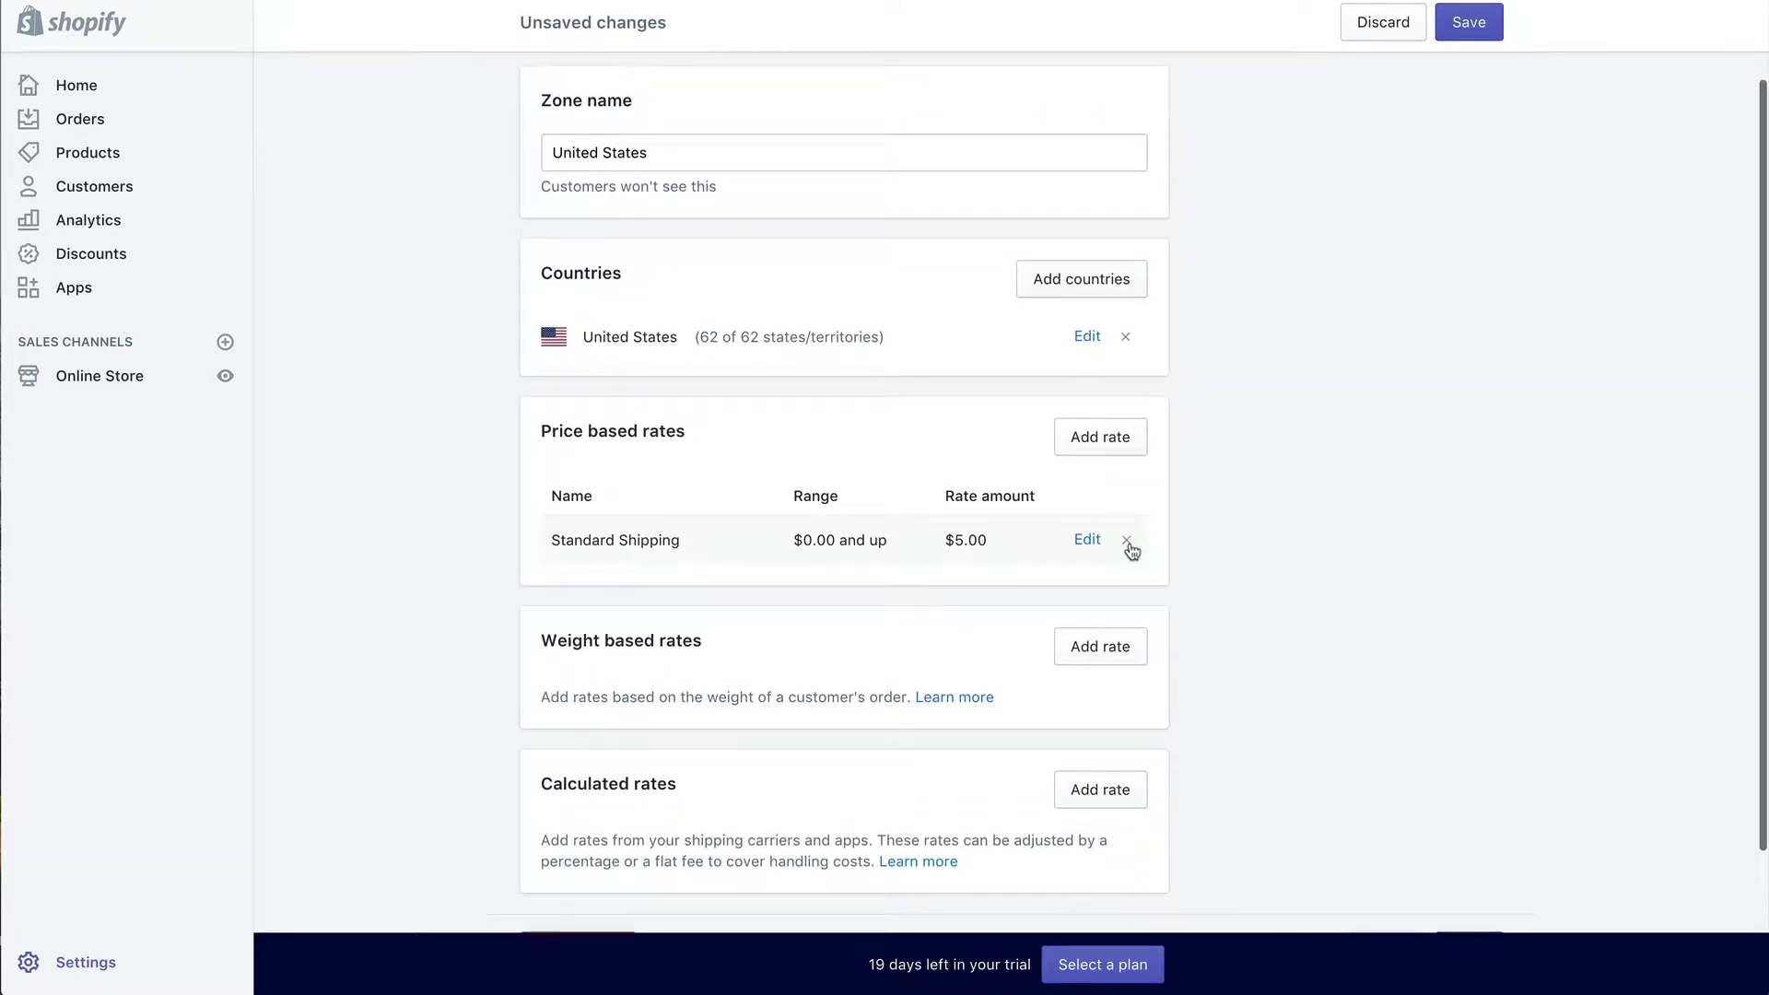
left_click(1131, 545)
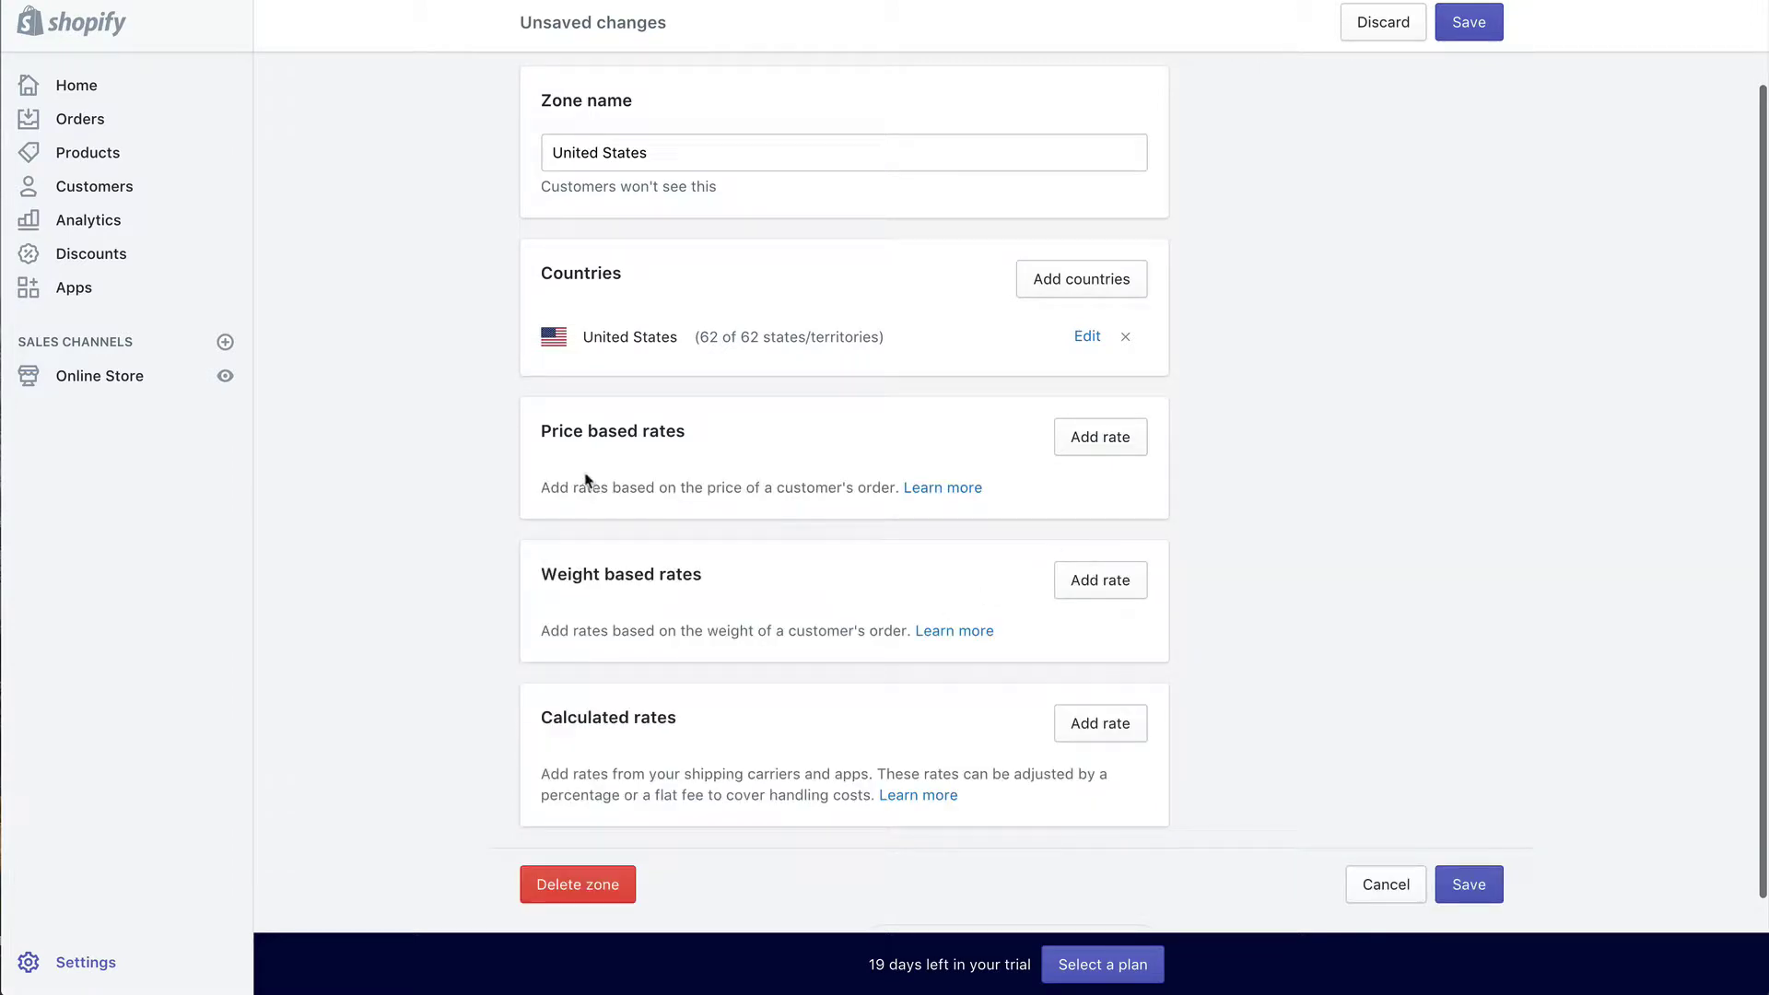
scroll(1283, 498, "down", 2)
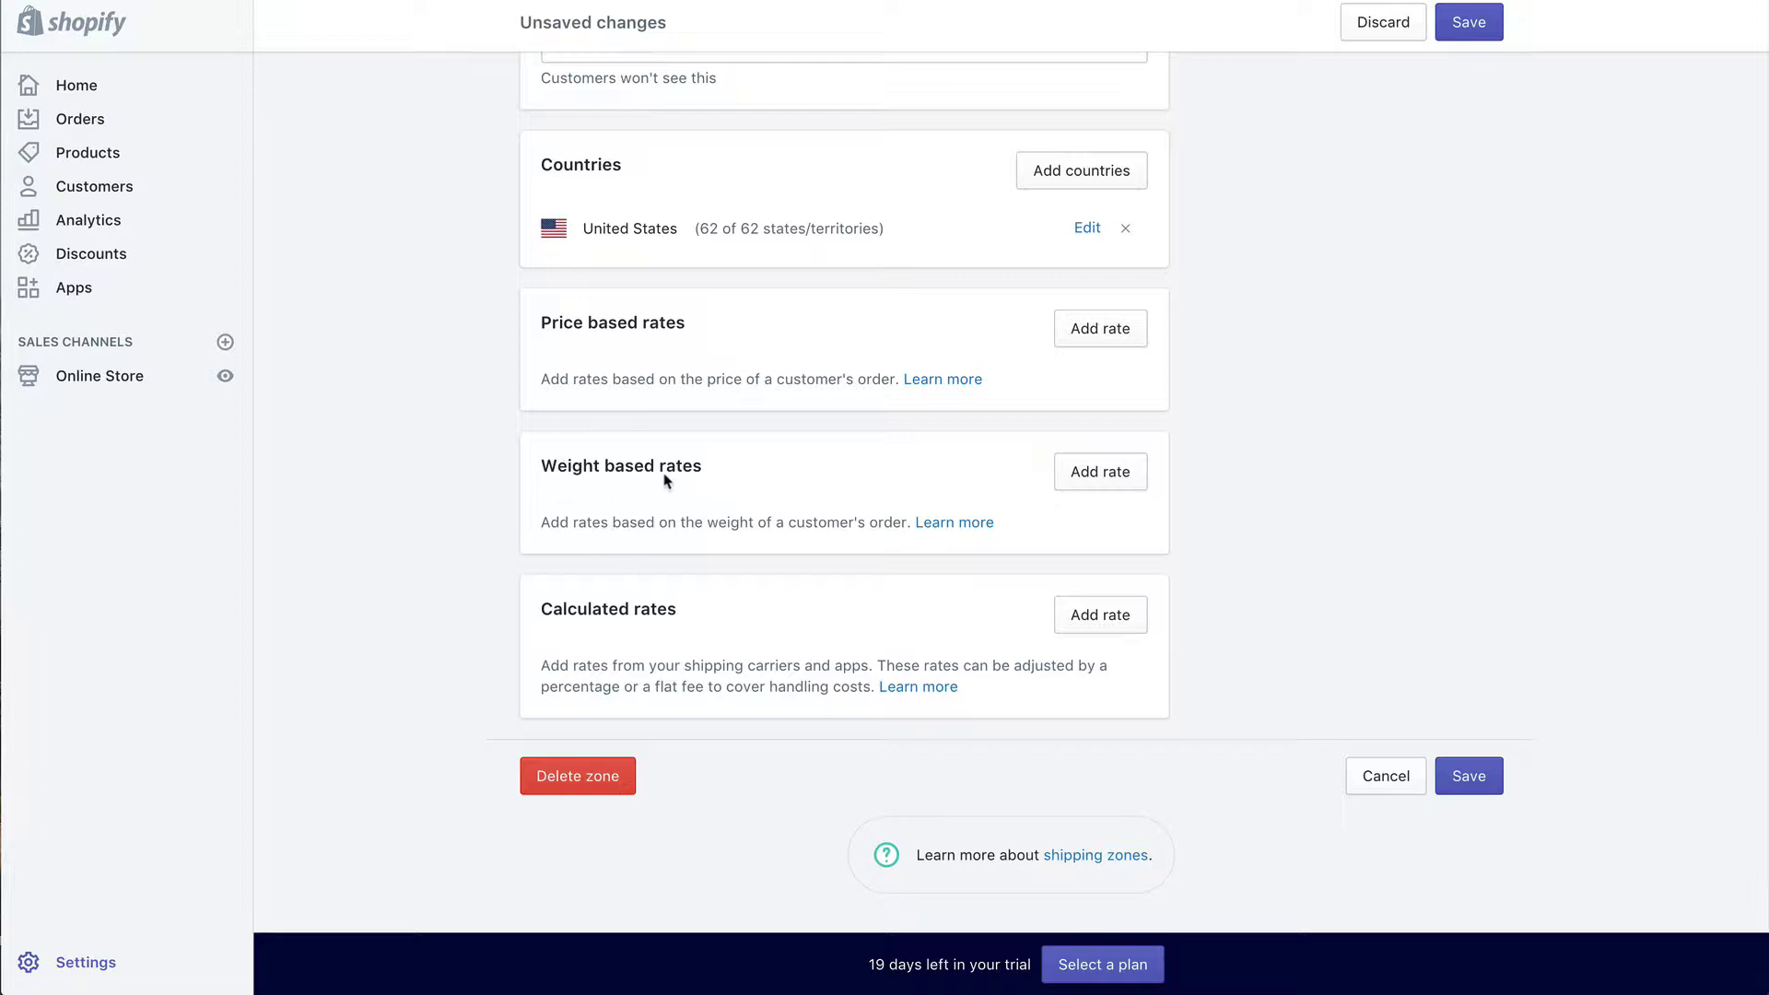
Step: Add a weight-based rate named 'Standard Shipping' charging $4.95 for 0–25 lb
left_click(1112, 484)
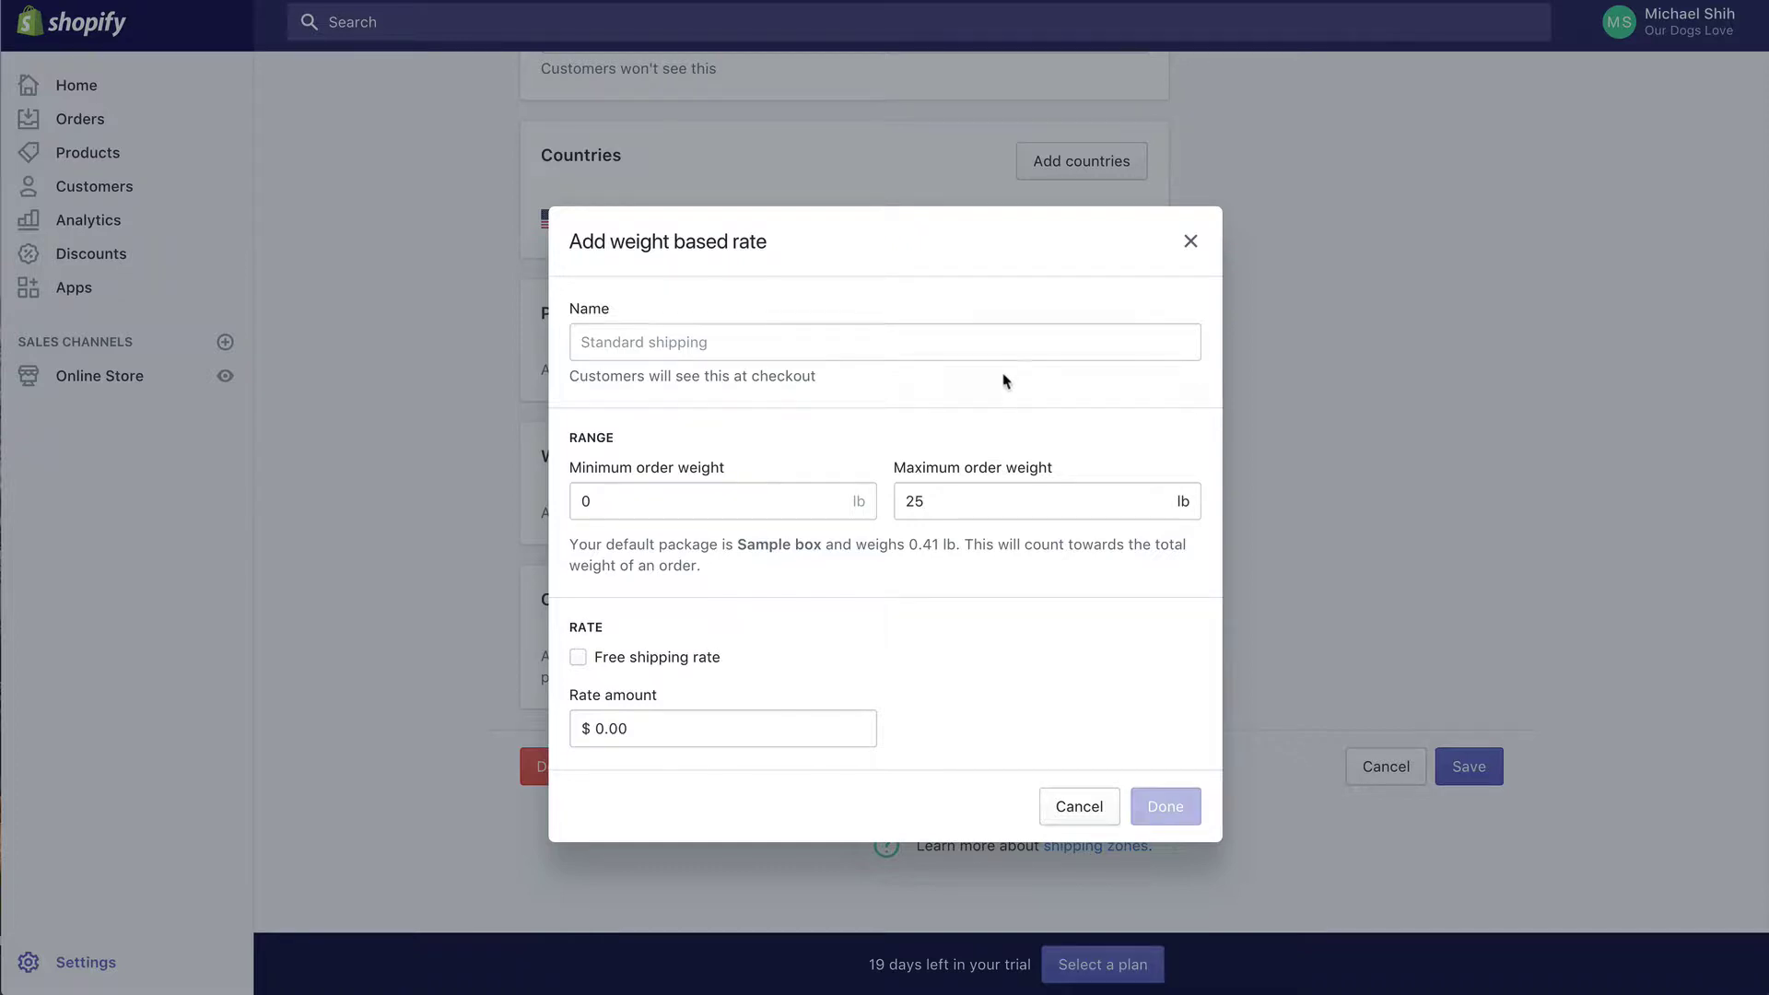
left_click(990, 351)
type("Stan")
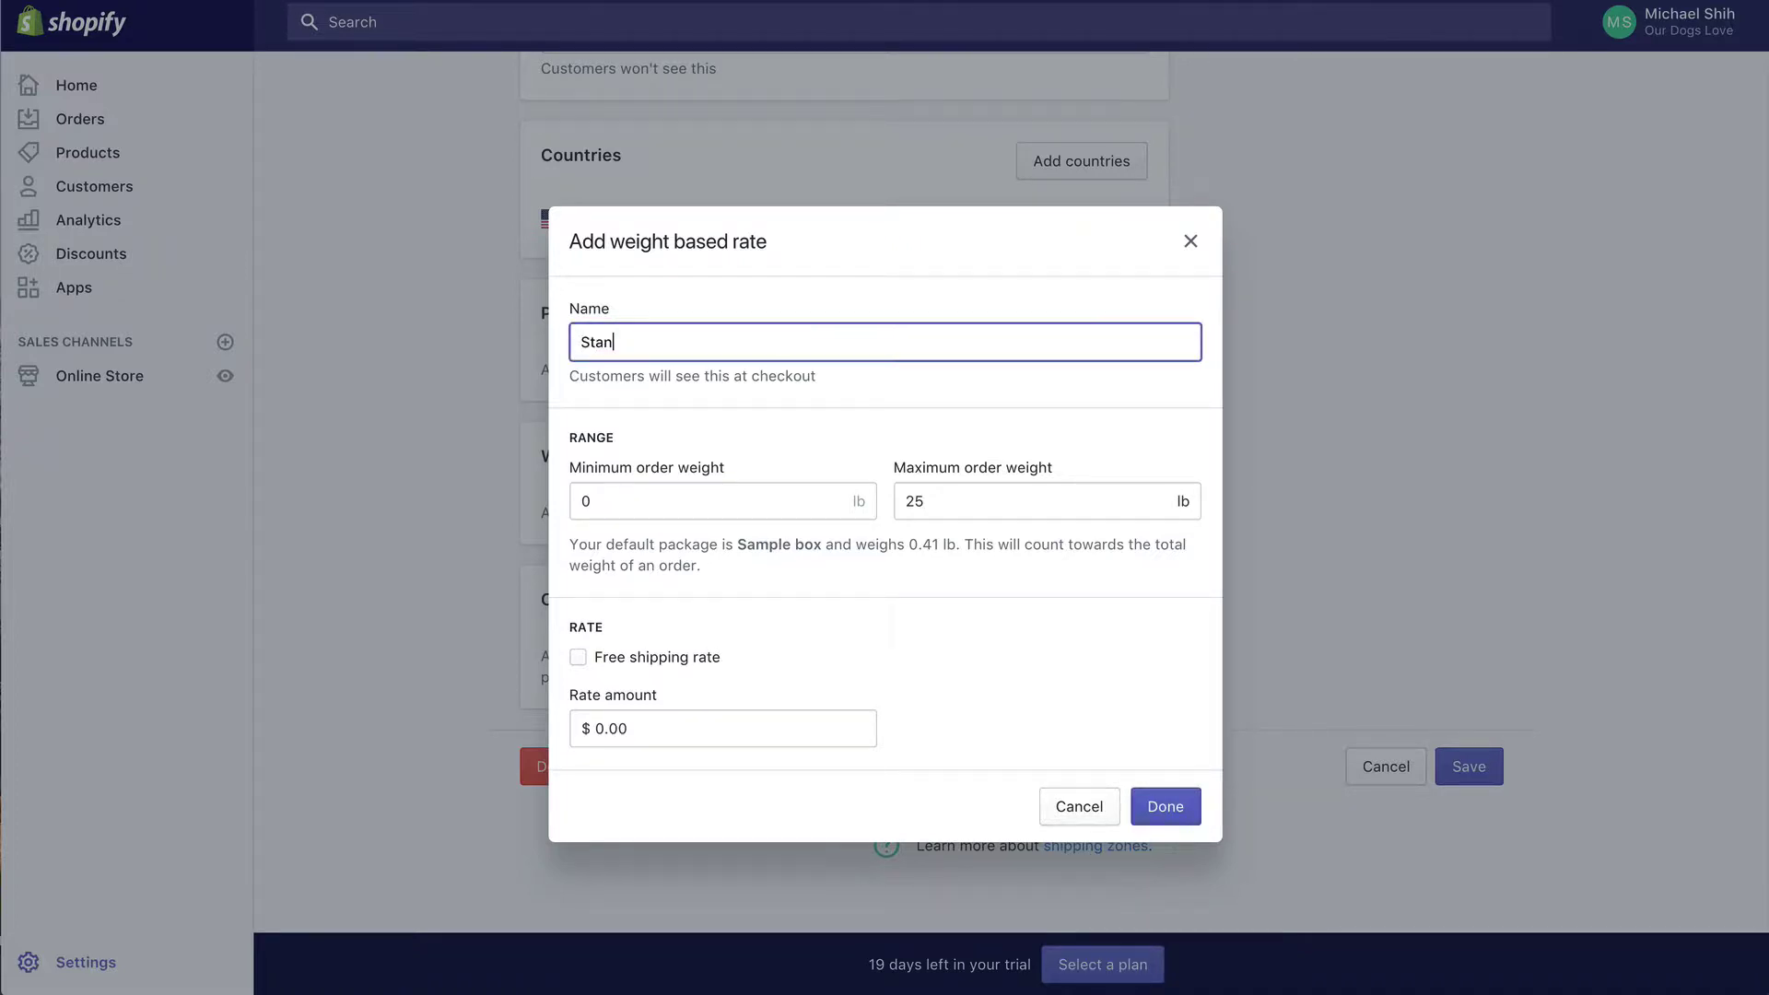
type("dard Shipping")
left_click(679, 735)
double_click(679, 734)
type("4.95")
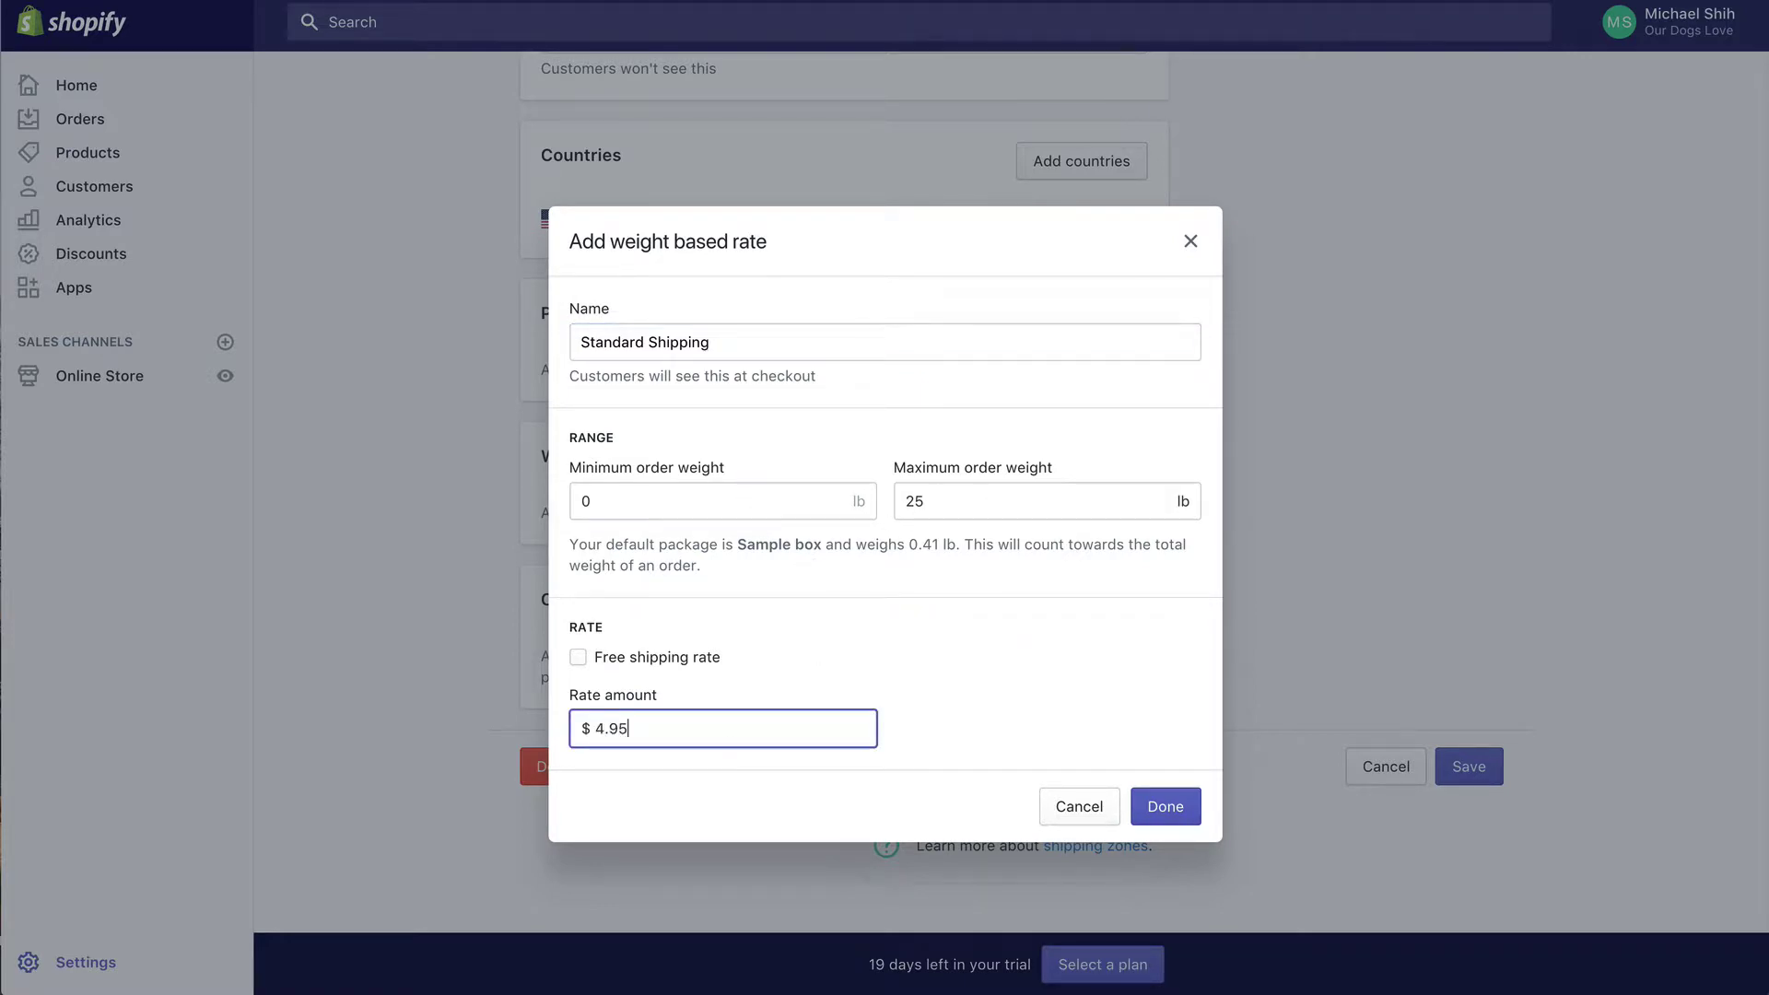
left_click(1164, 809)
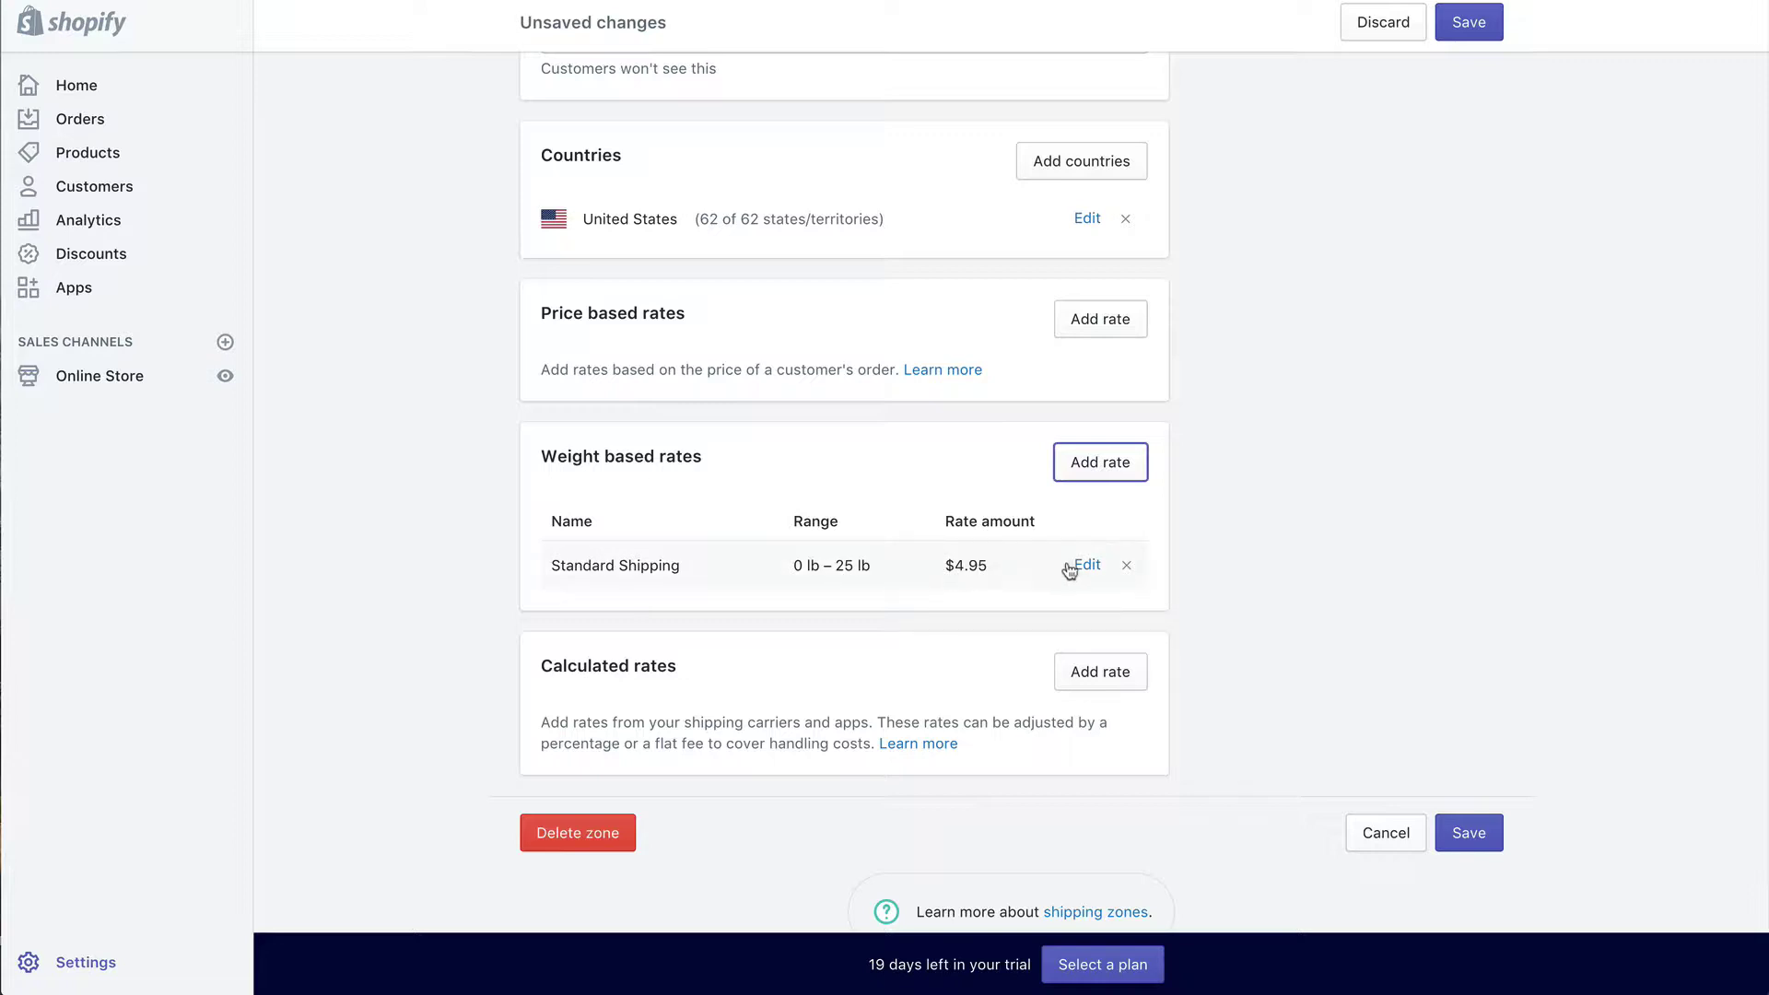
Step: Delete the 0–25 lb Standard Shipping weight rate
left_click(1128, 568)
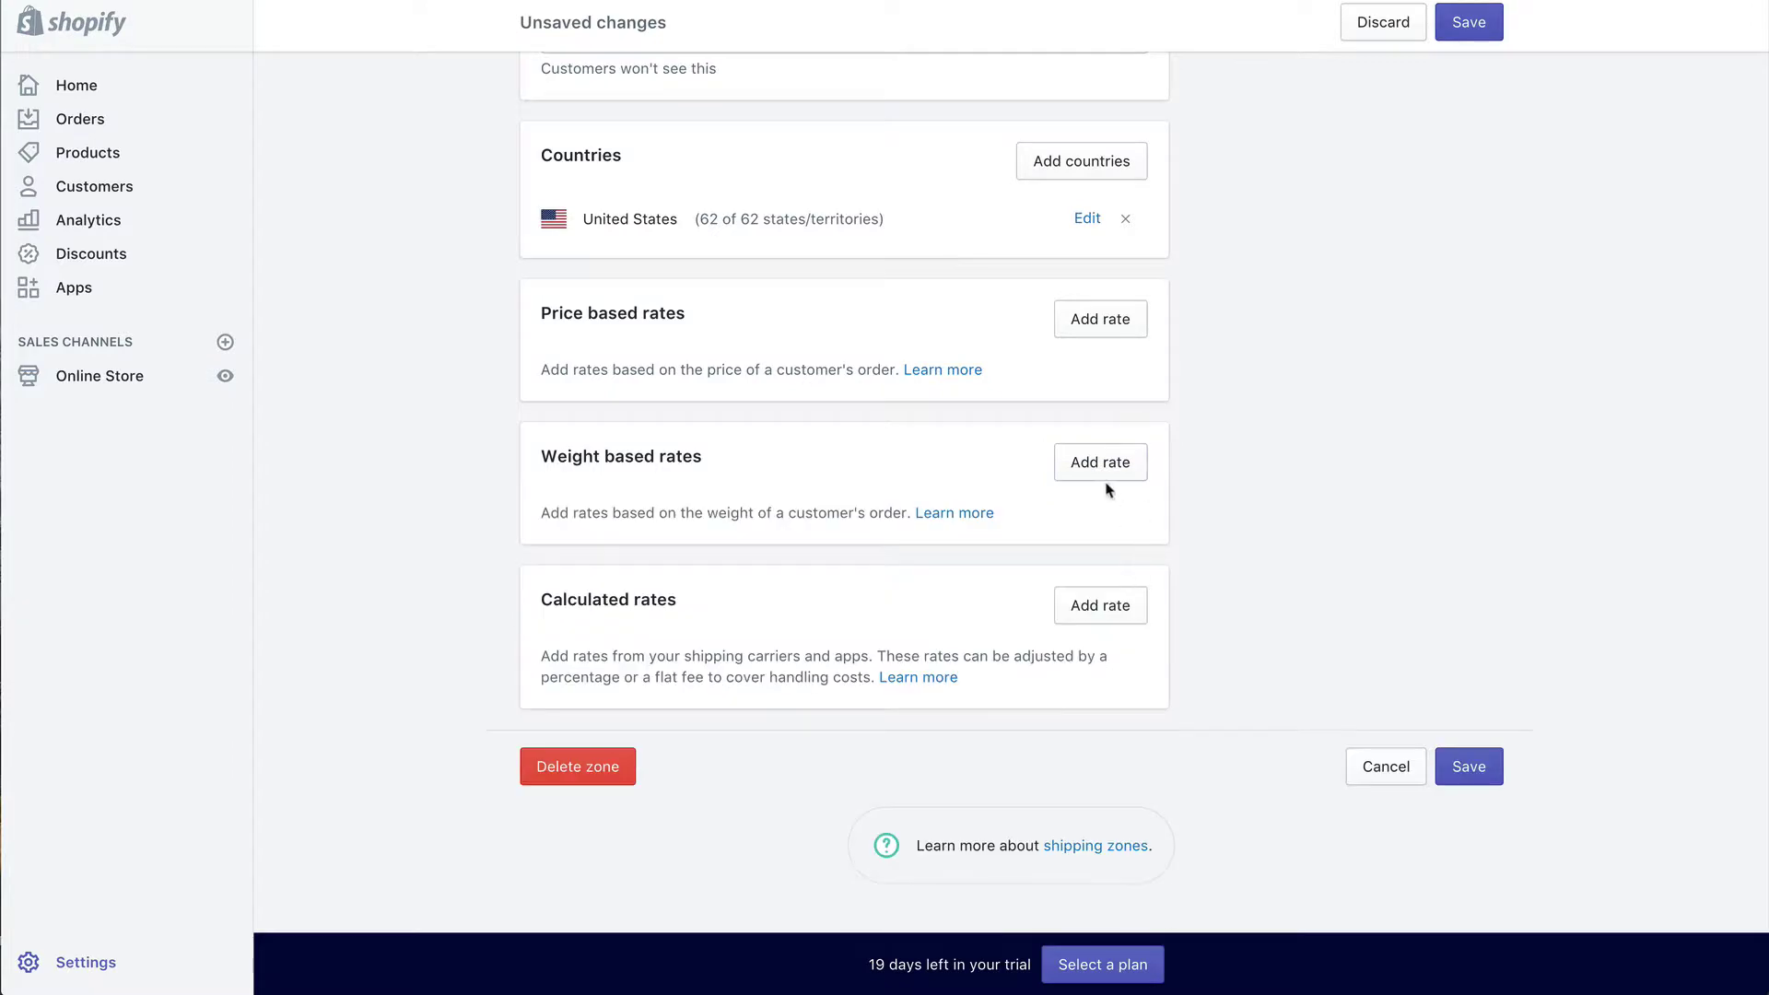
right_click(1104, 472)
key("Escape")
Step: Add a Standard Shipping weight rate of $4.95 for 0.1 lb
left_click(1076, 465)
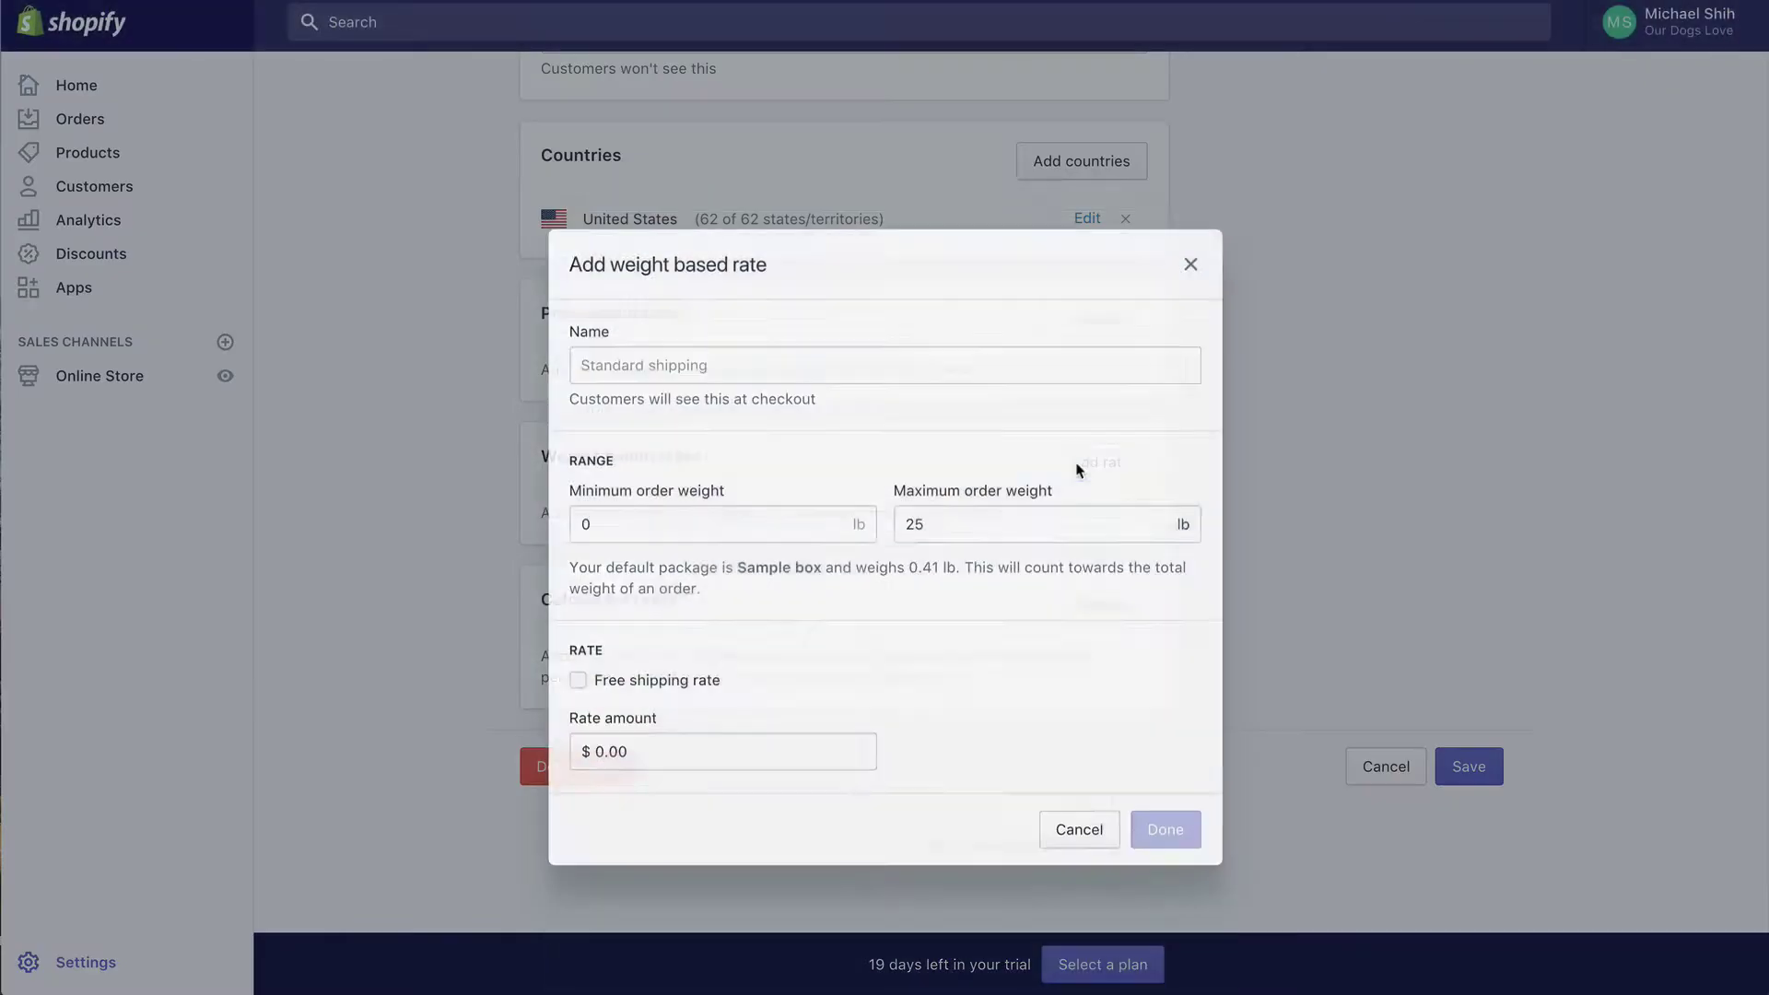
type("St")
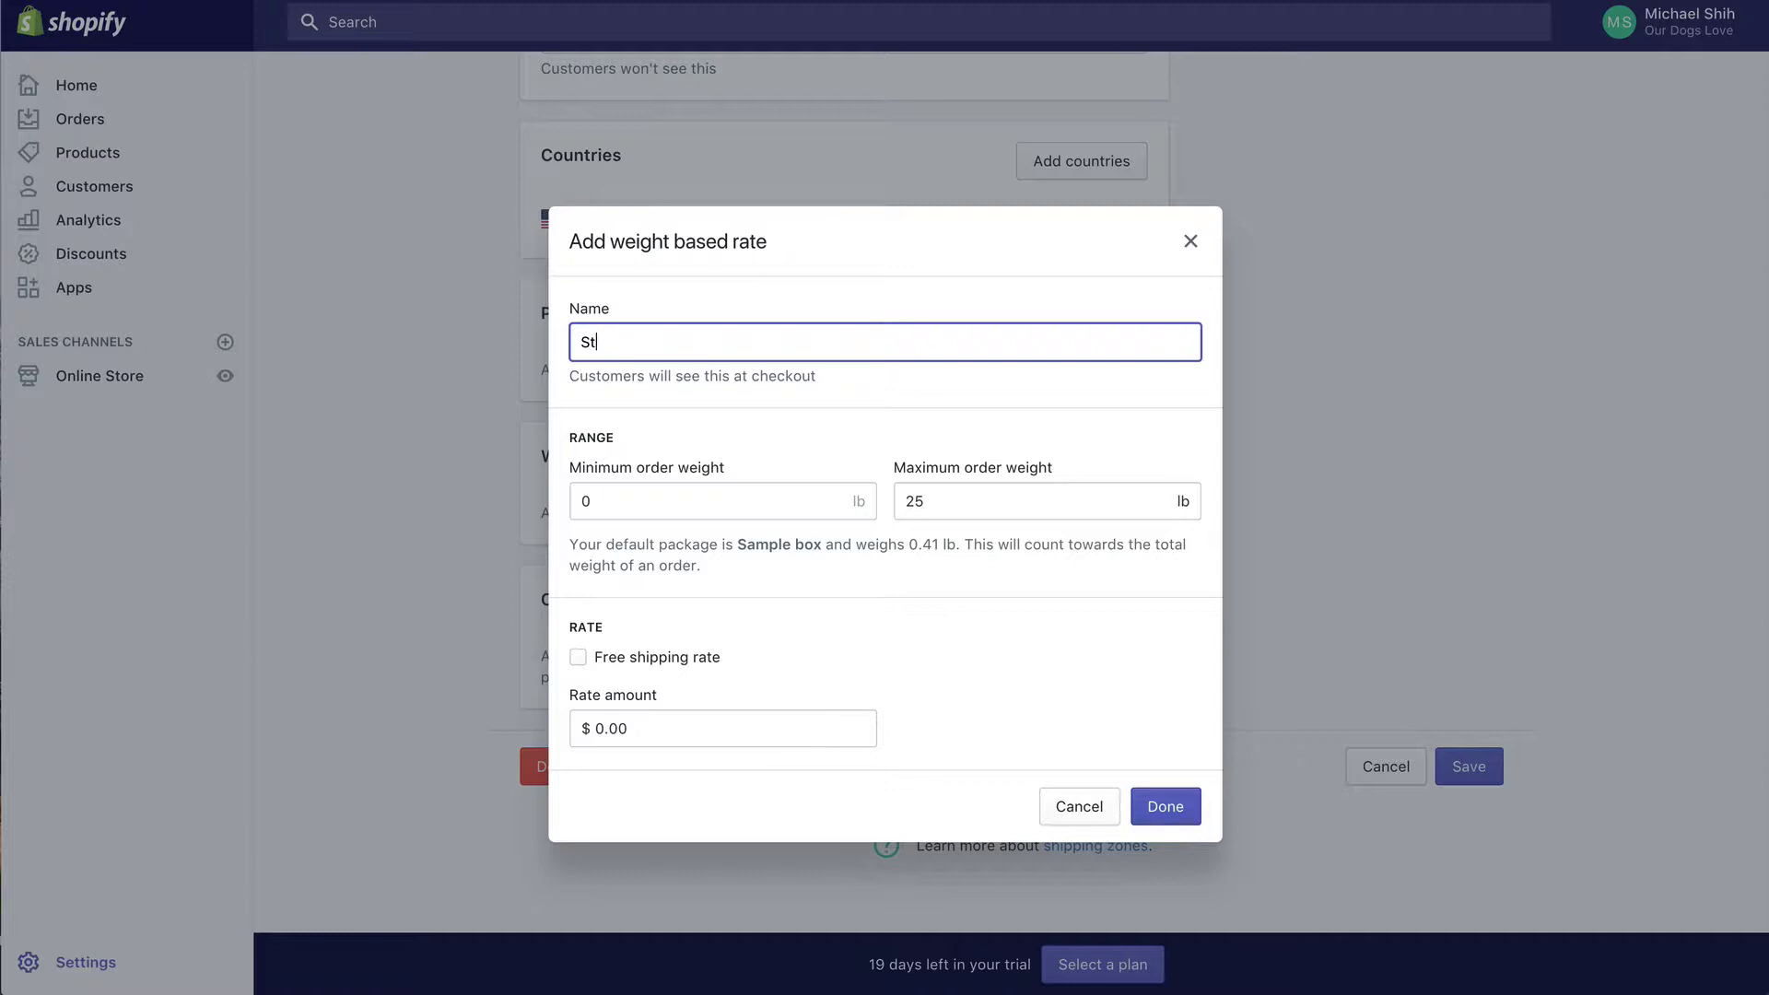
type("anrd")
key("BackSpace")
key("BackSpace")
key("BackSpace")
type("dard Shipping")
left_click(798, 504)
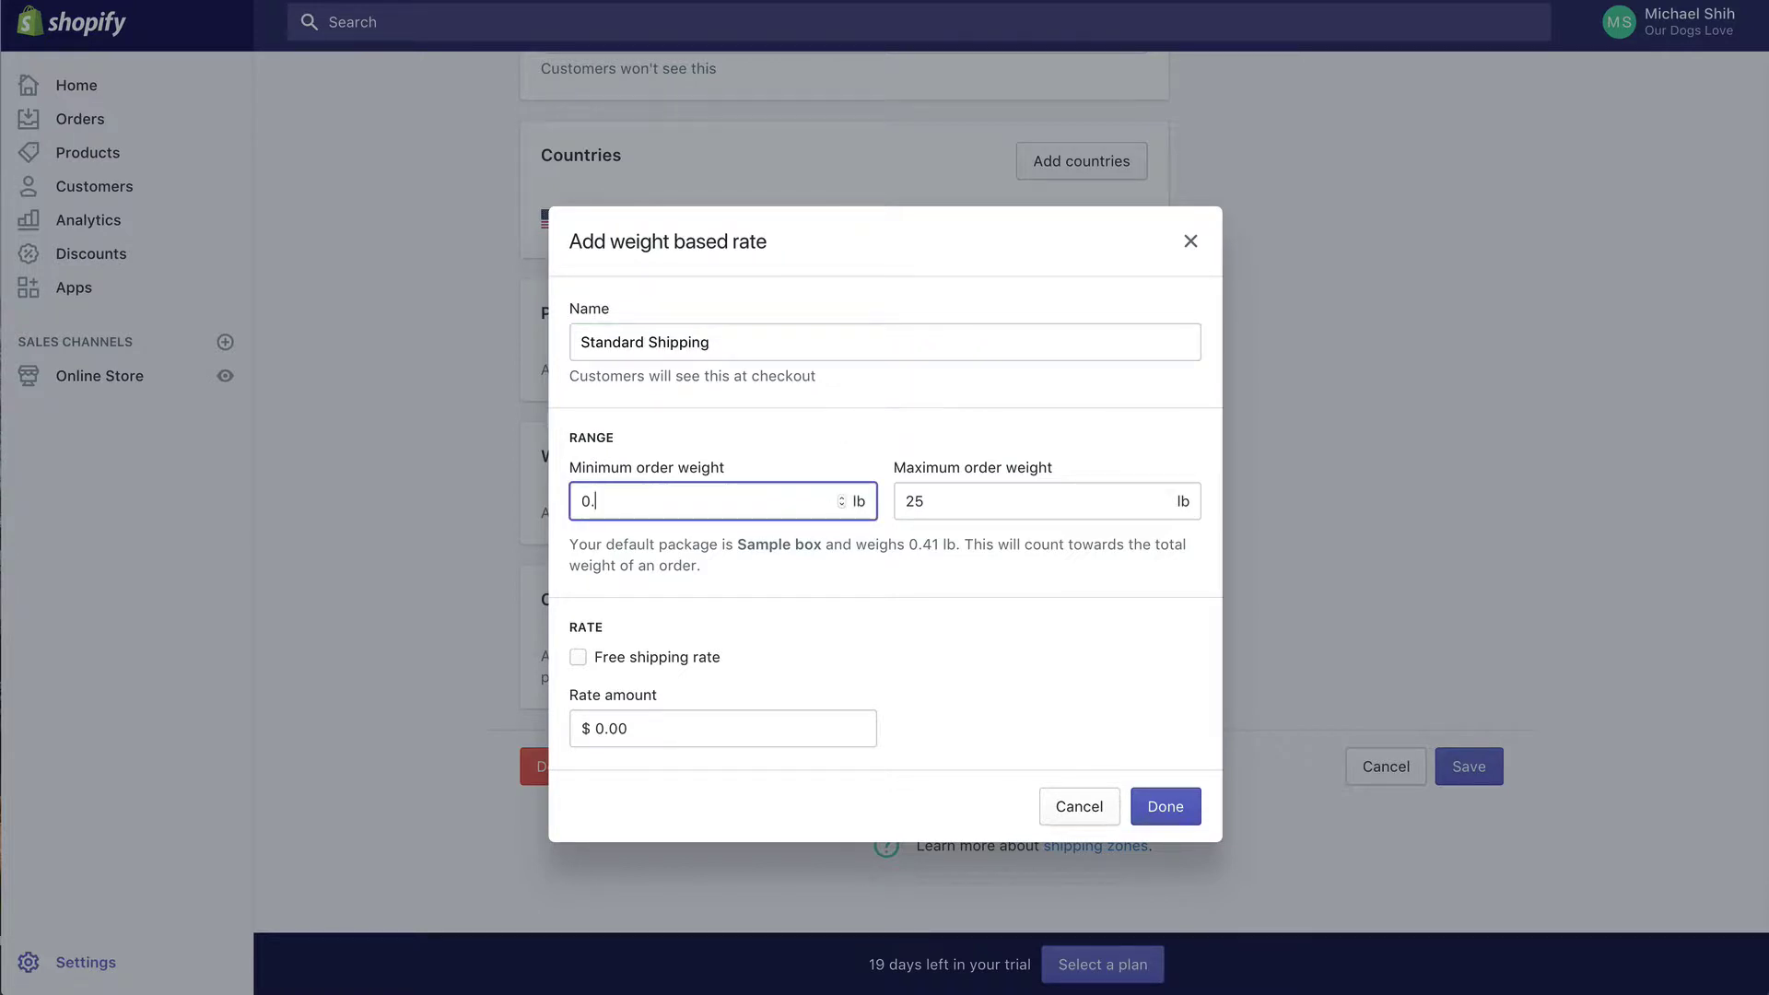
key("Tab")
type("0.")
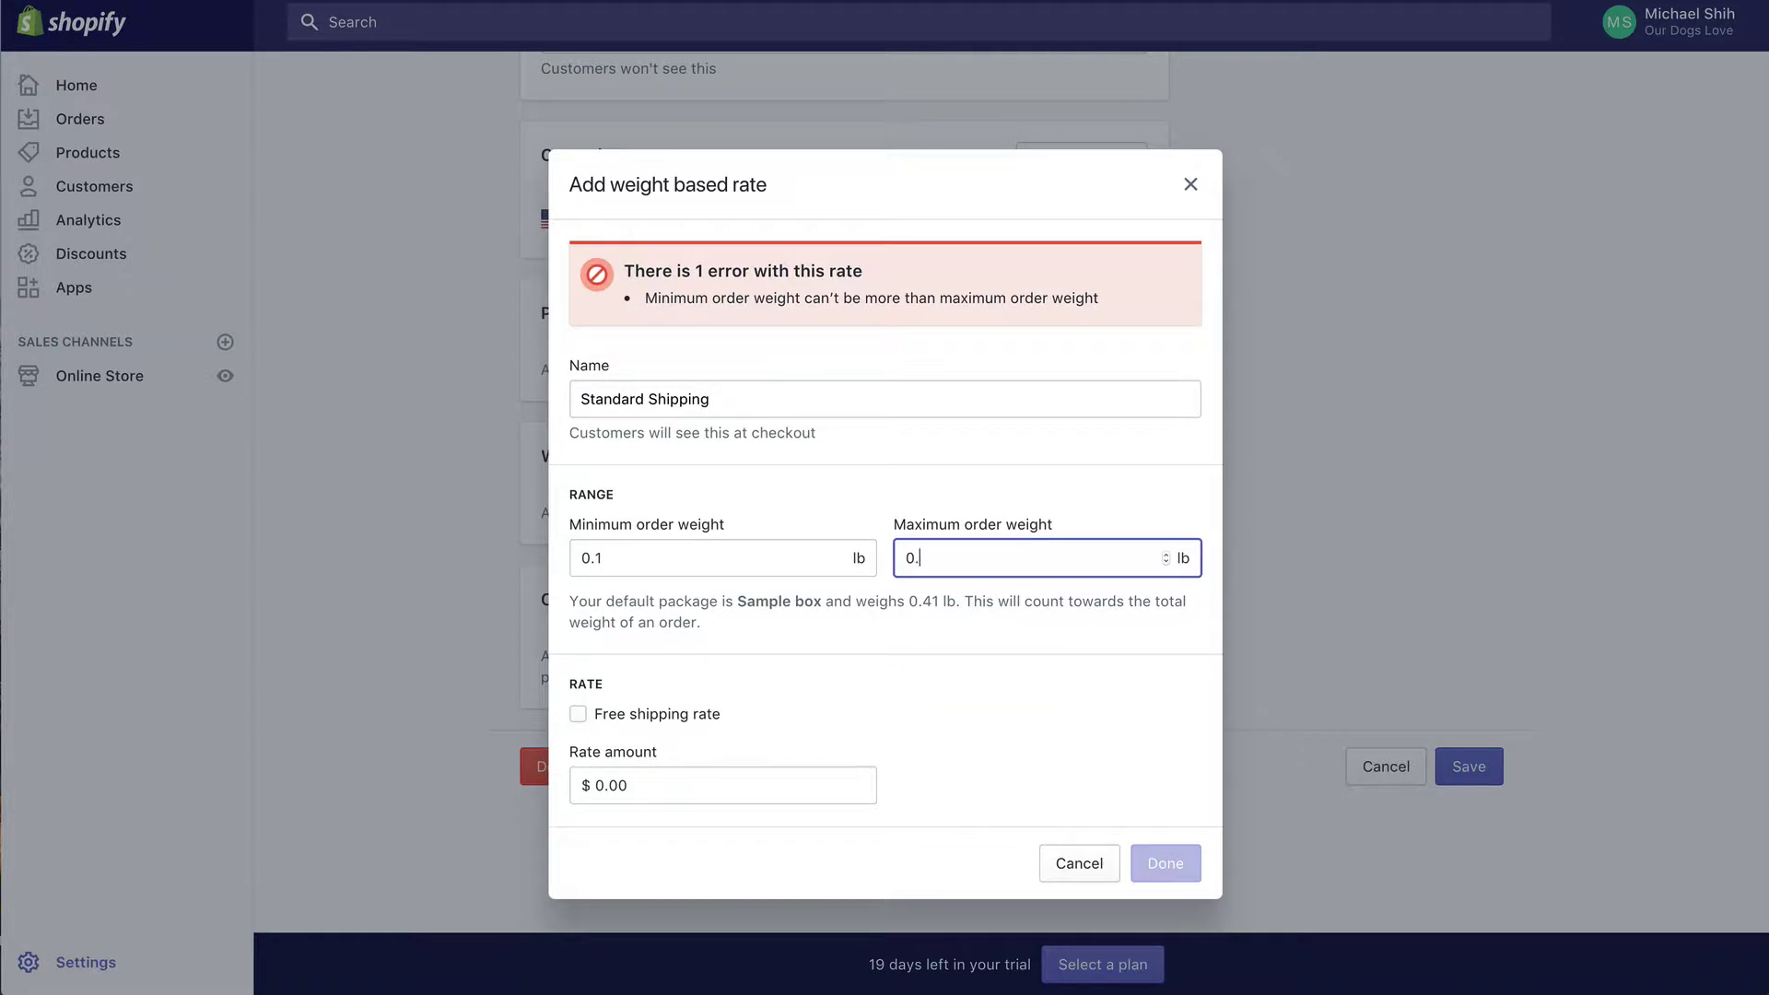
type("1")
left_click(717, 729)
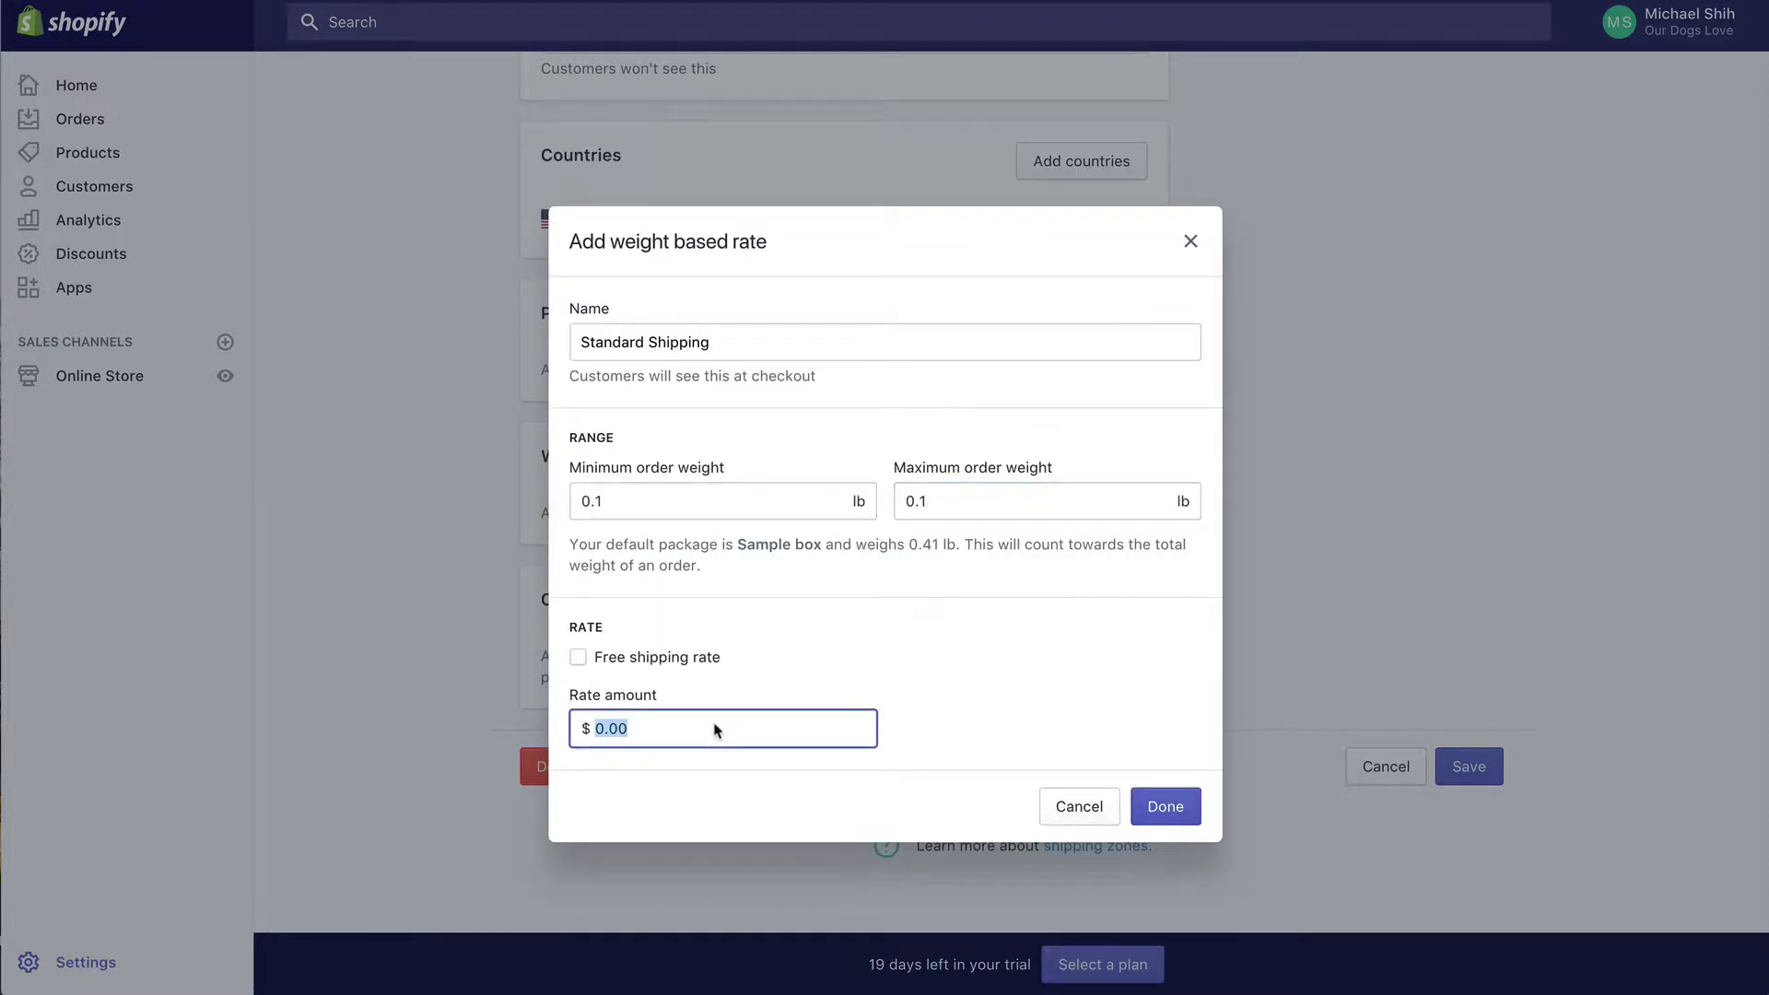
type("4.95")
left_click(1165, 807)
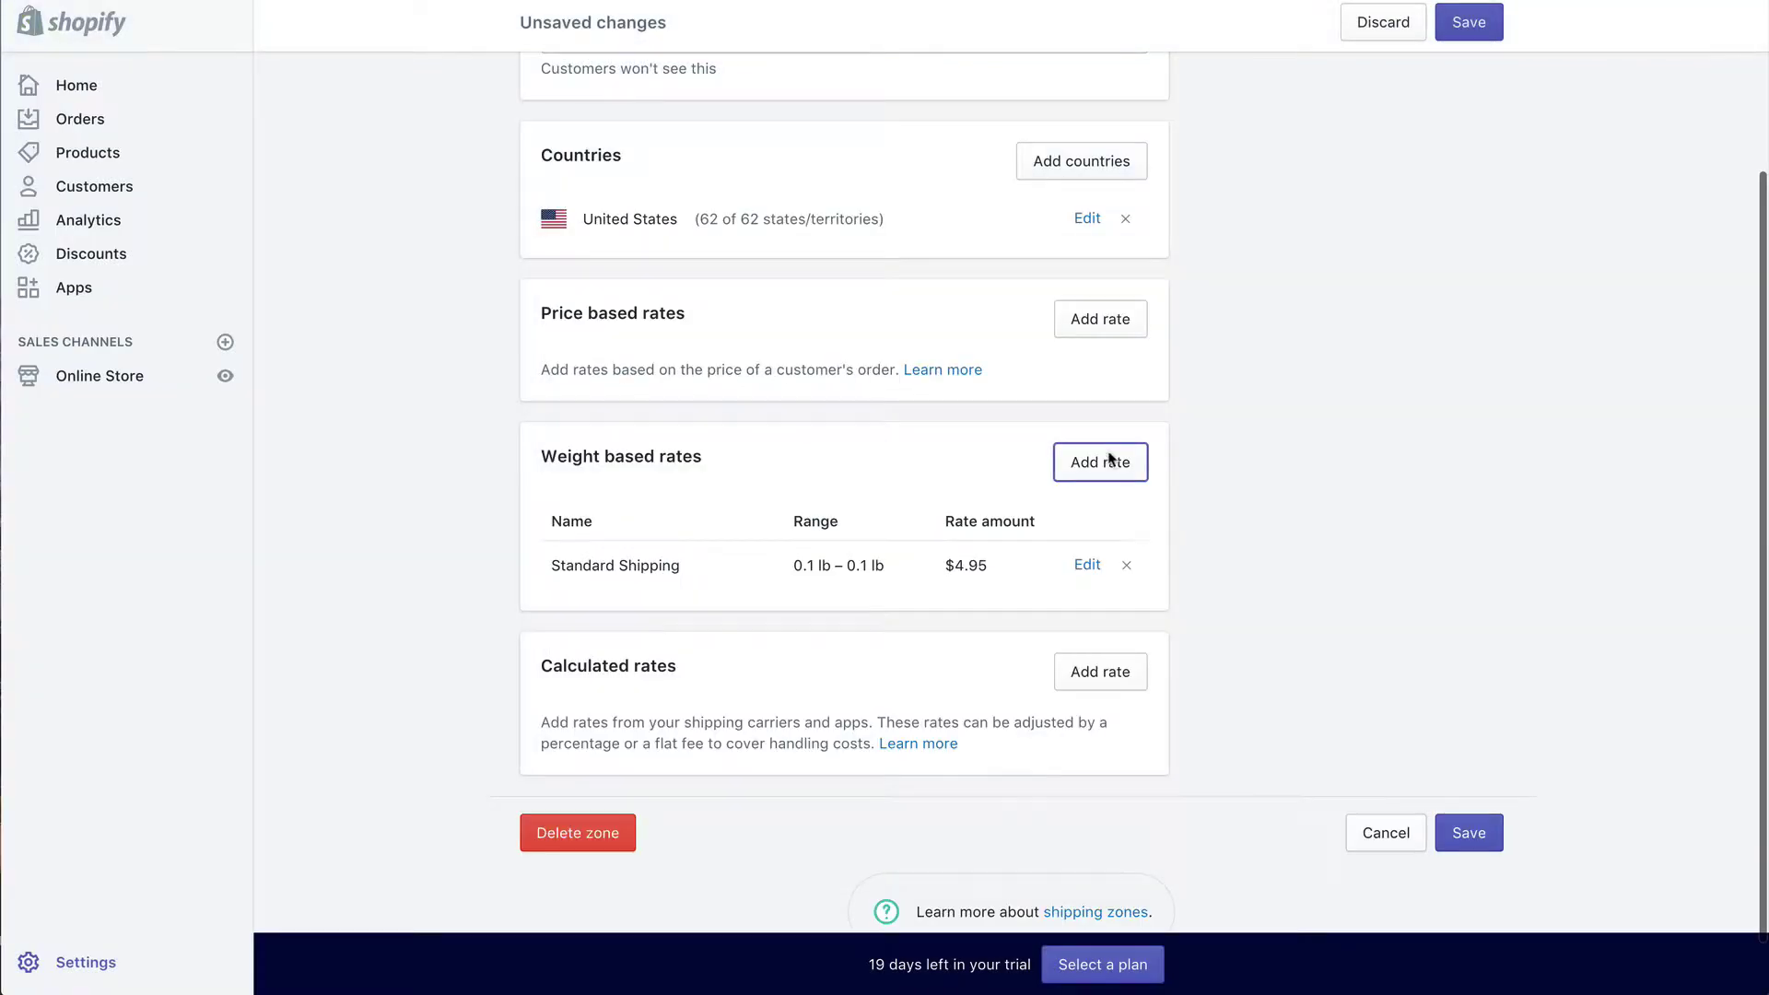
Step: Add a Standard Shipping weight rate of $5.95 for 0.2 lb
left_click(1092, 473)
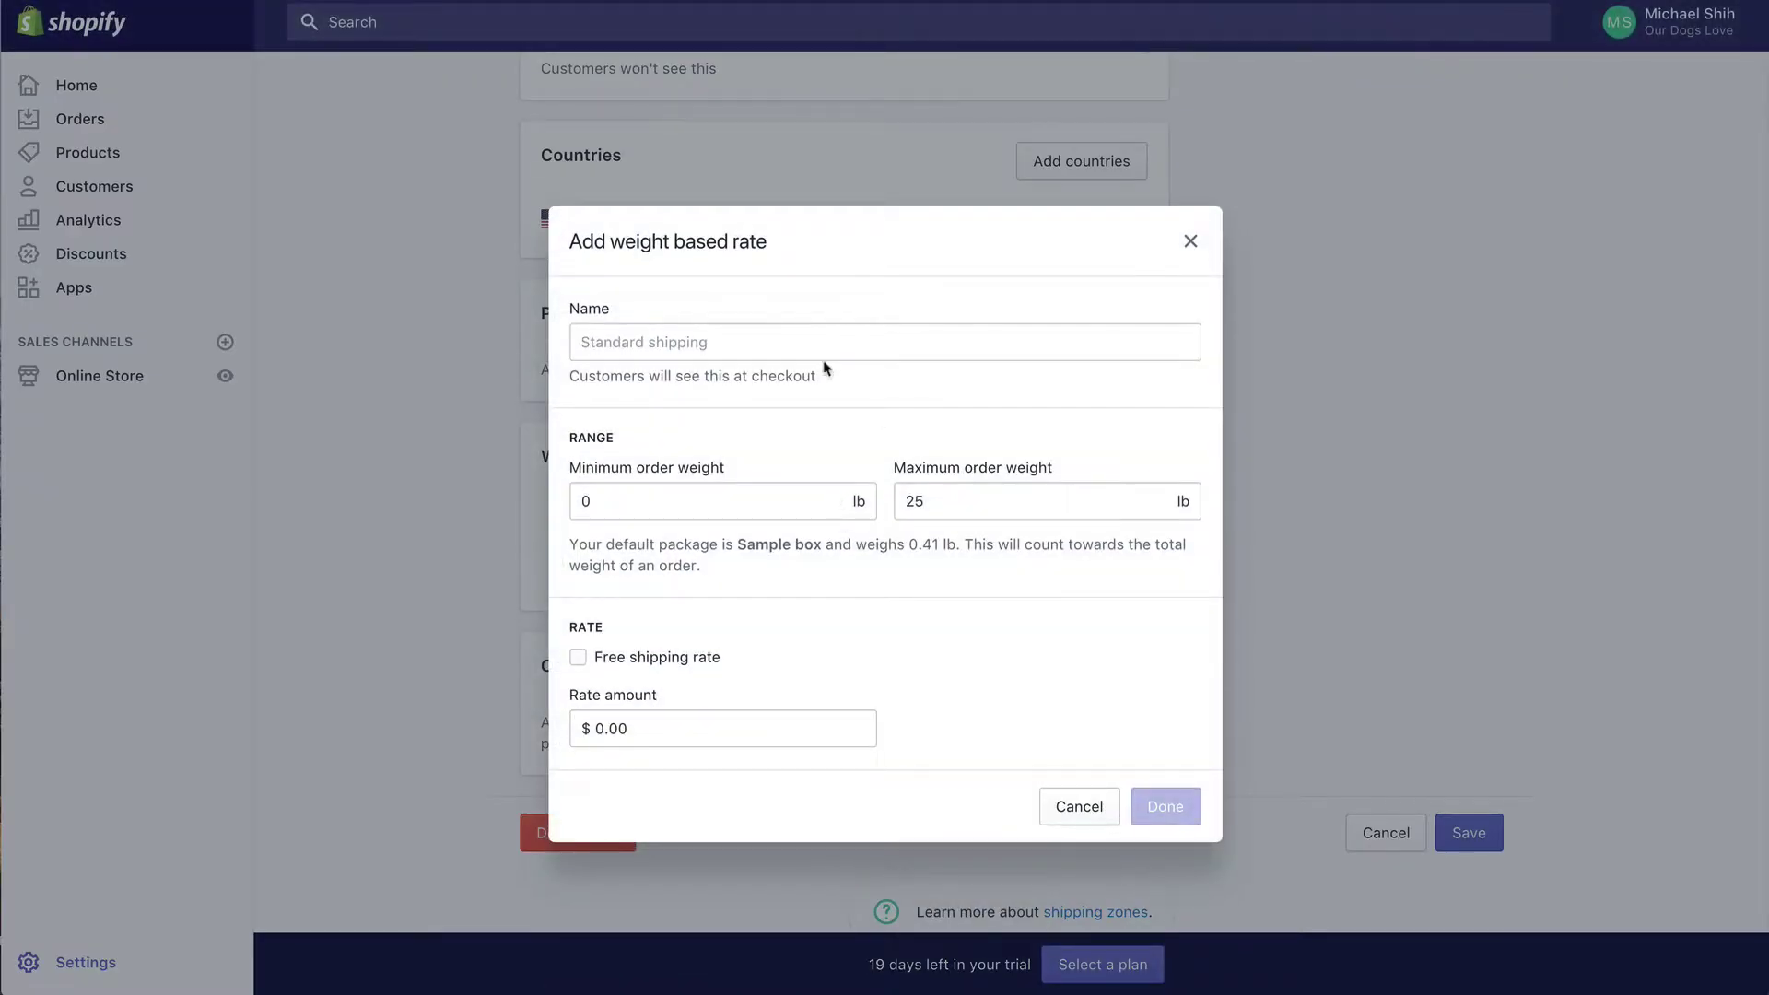
type("Stana")
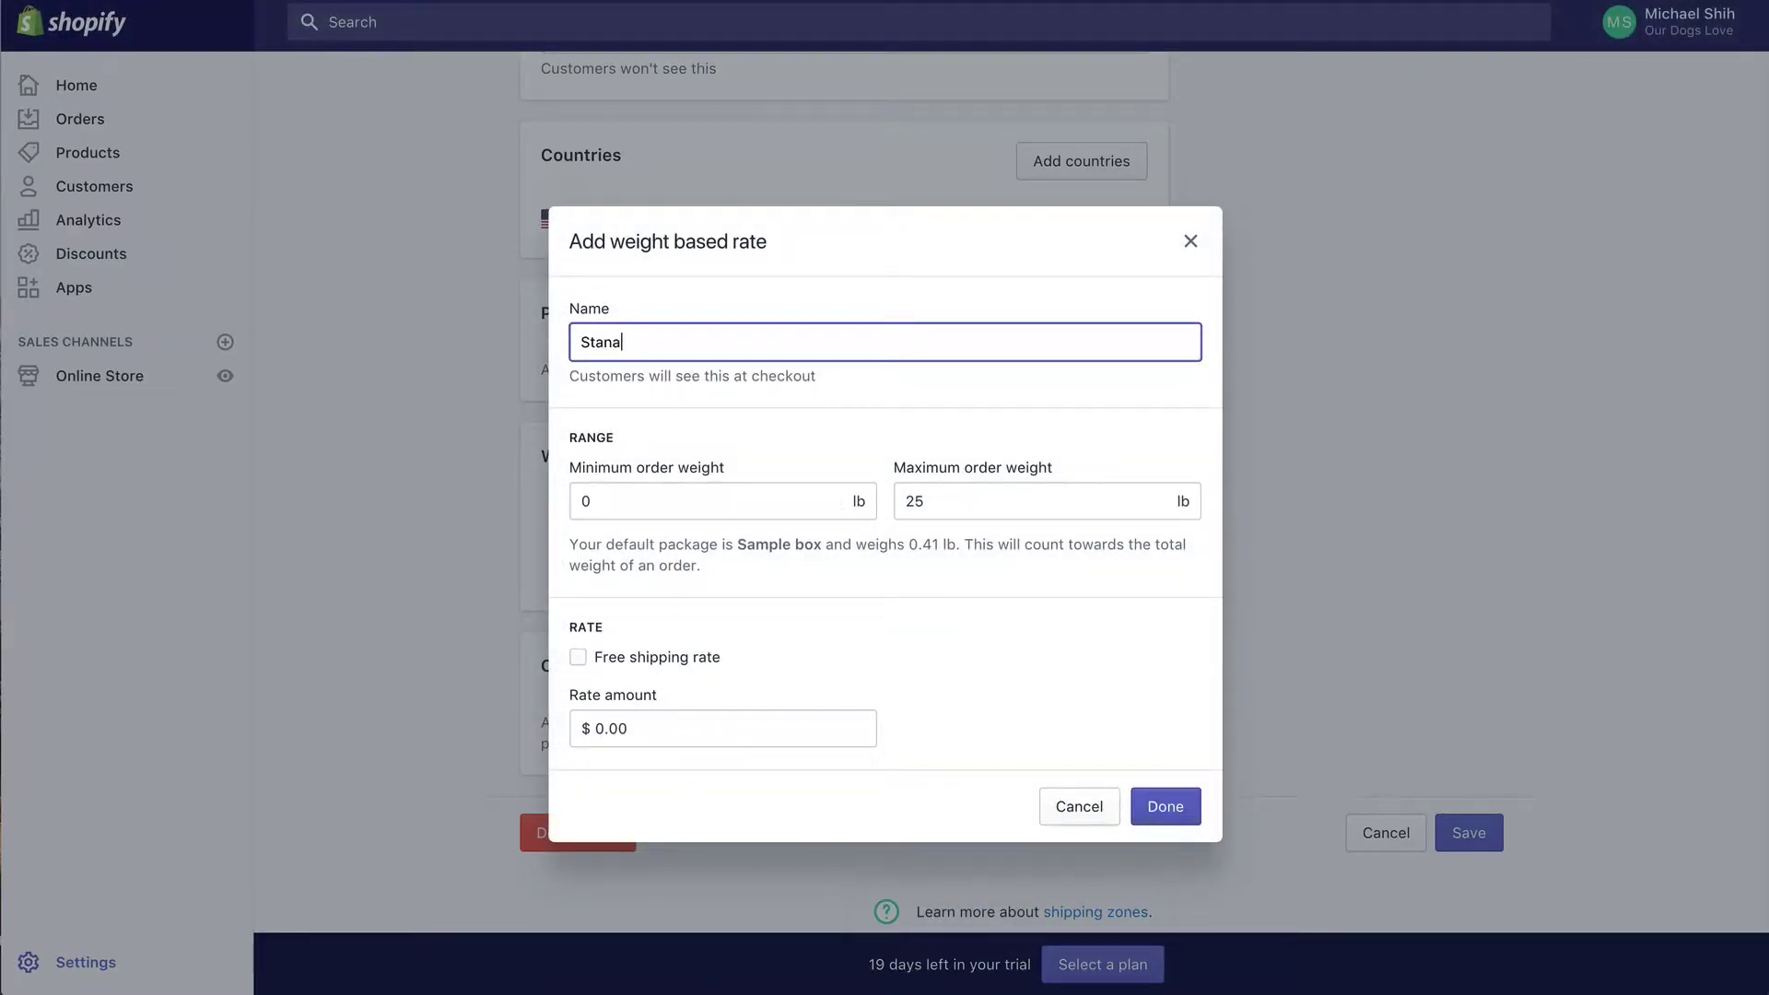
type("rd Sh")
key("BackSpace")
key("BackSpace")
key("BackSpace")
type("dard Shipping")
key("Tab")
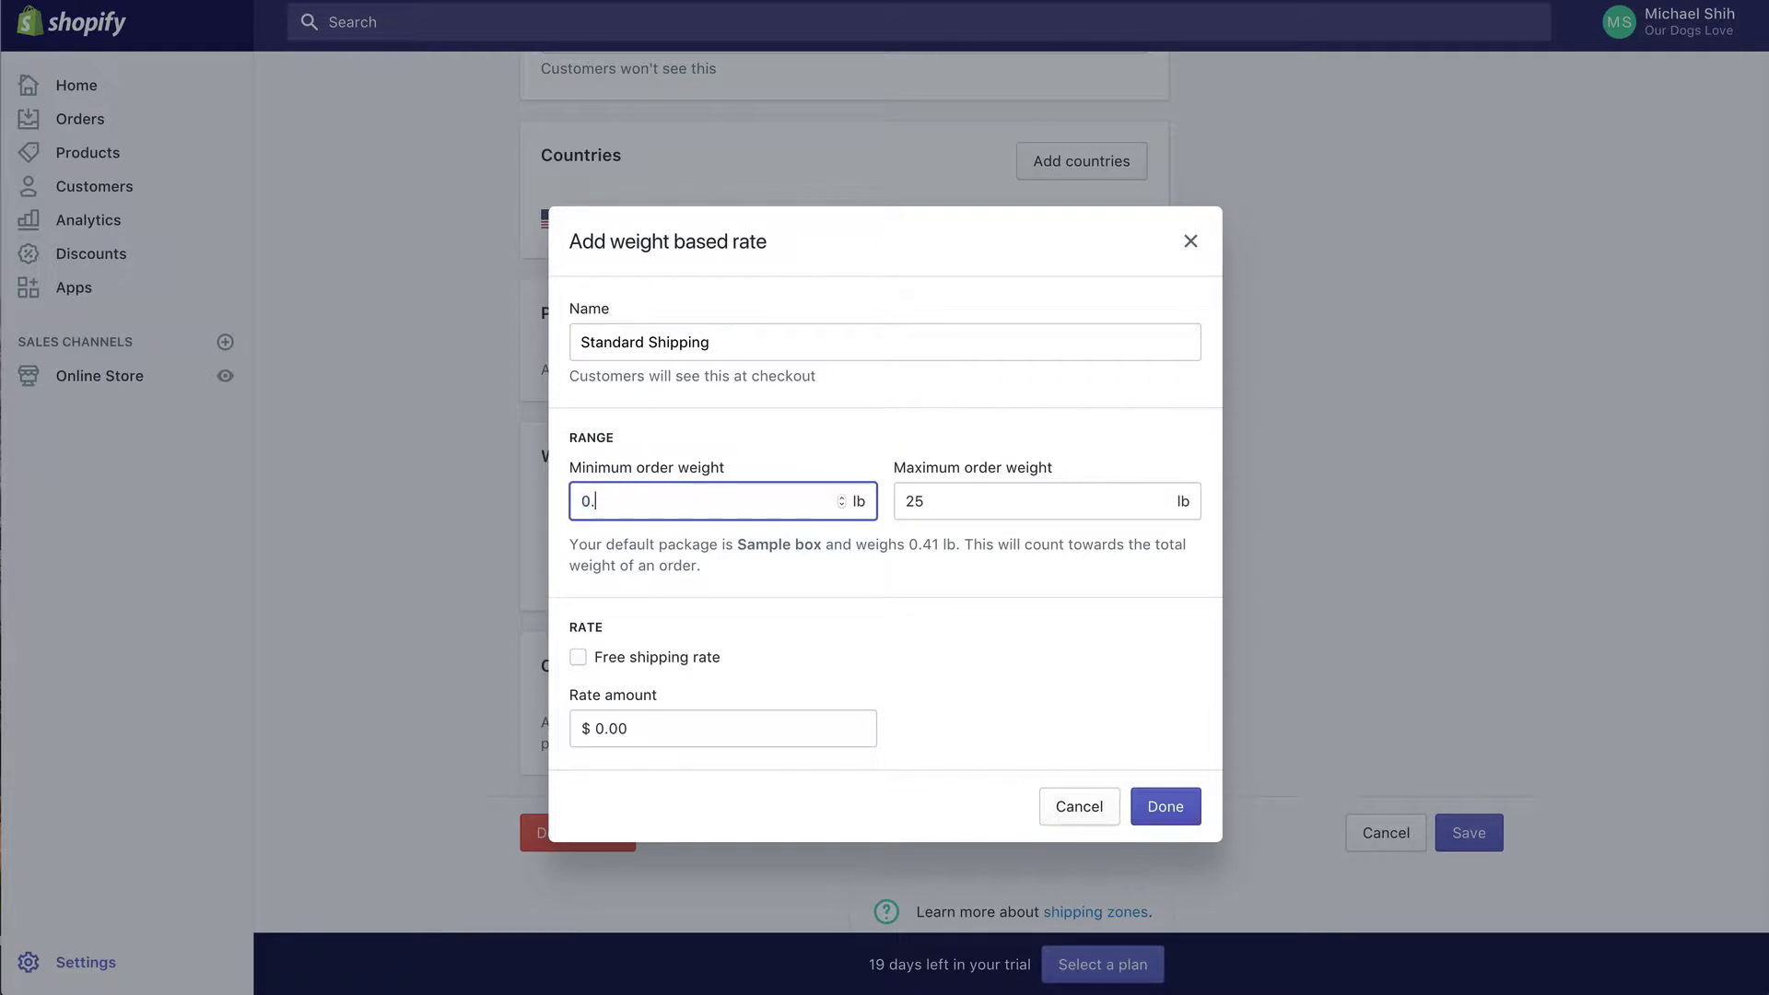
type("0.2")
key("Tab")
type("0.2")
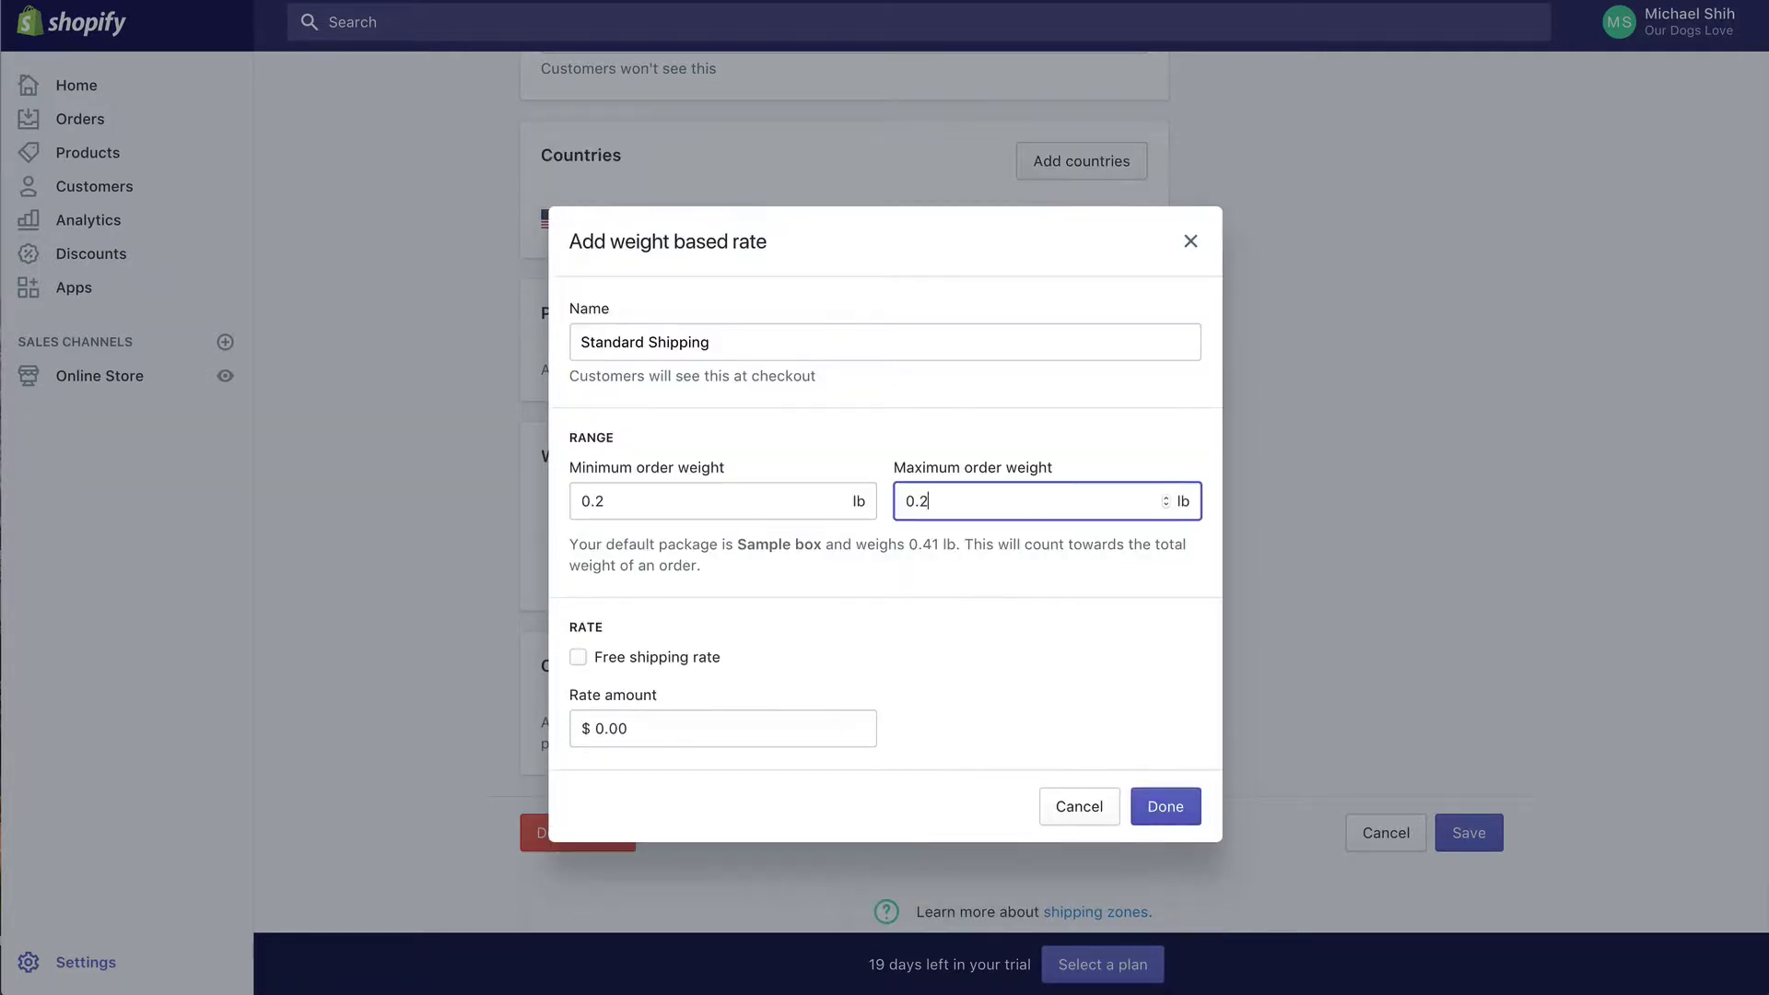
left_click(668, 729)
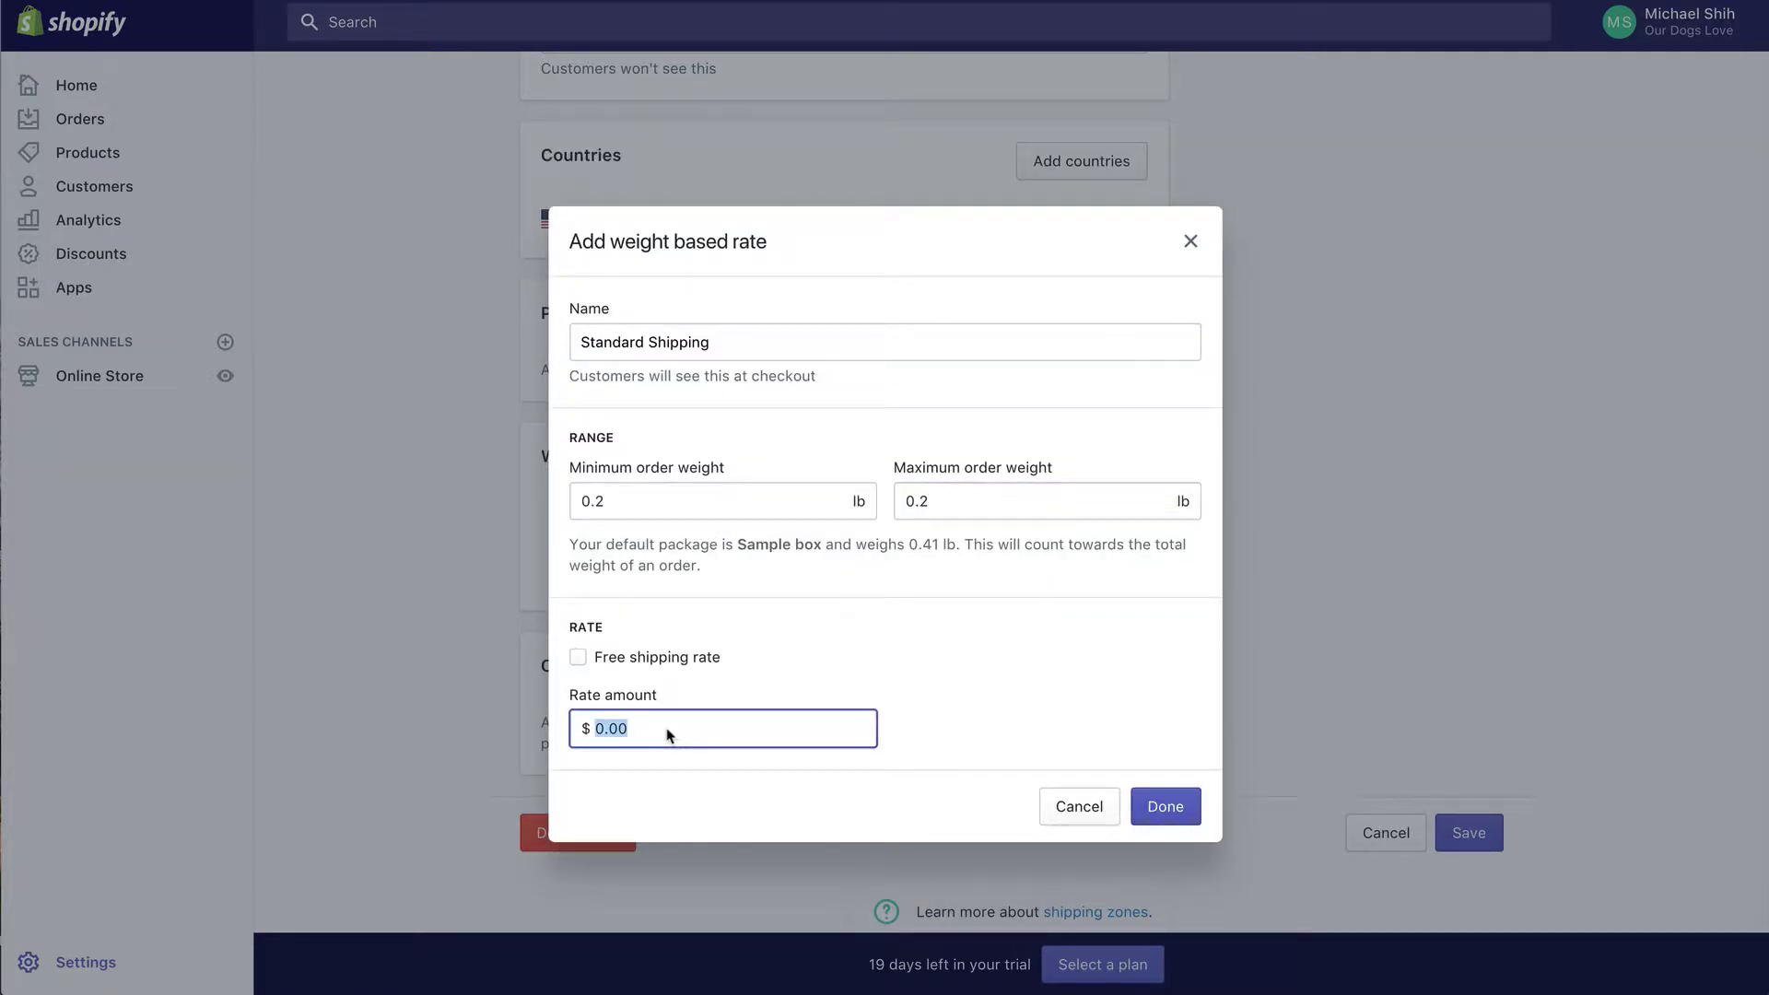
type("5.96")
key("BackSpace")
type("5")
left_click(1169, 809)
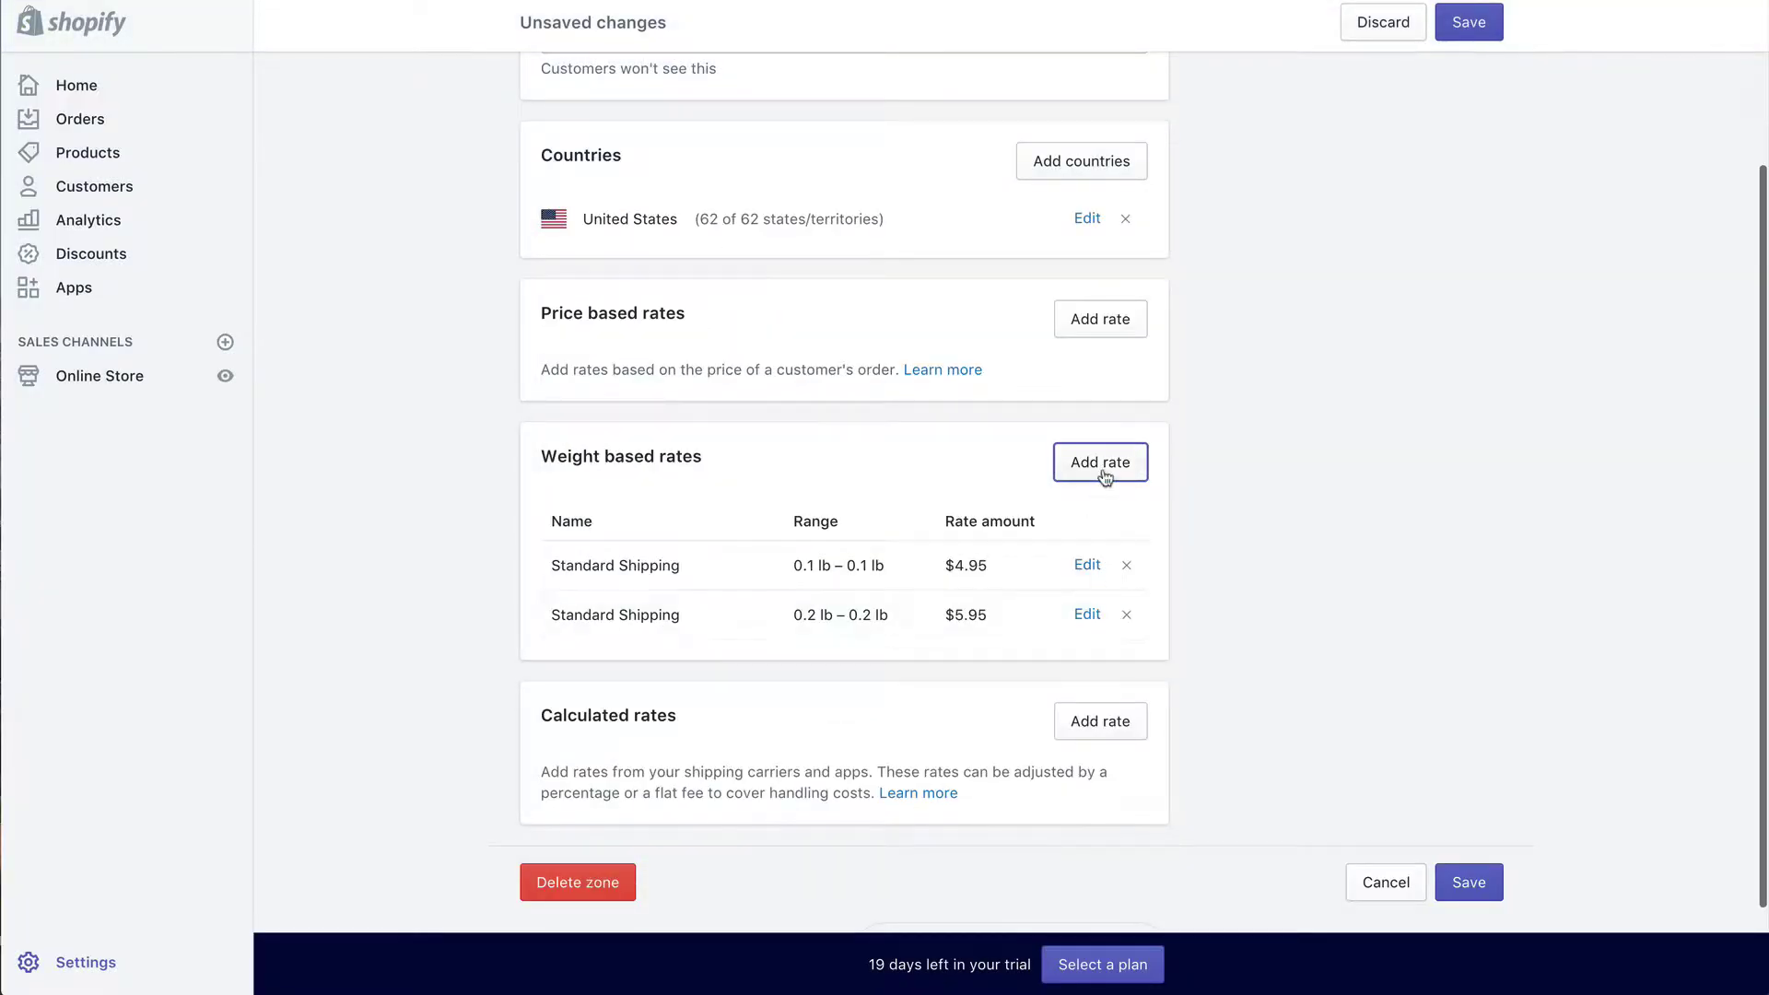
Step: Add a Standard Shipping weight rate of $7.95 for 0.3 lb
left_click(1107, 463)
left_click(822, 337)
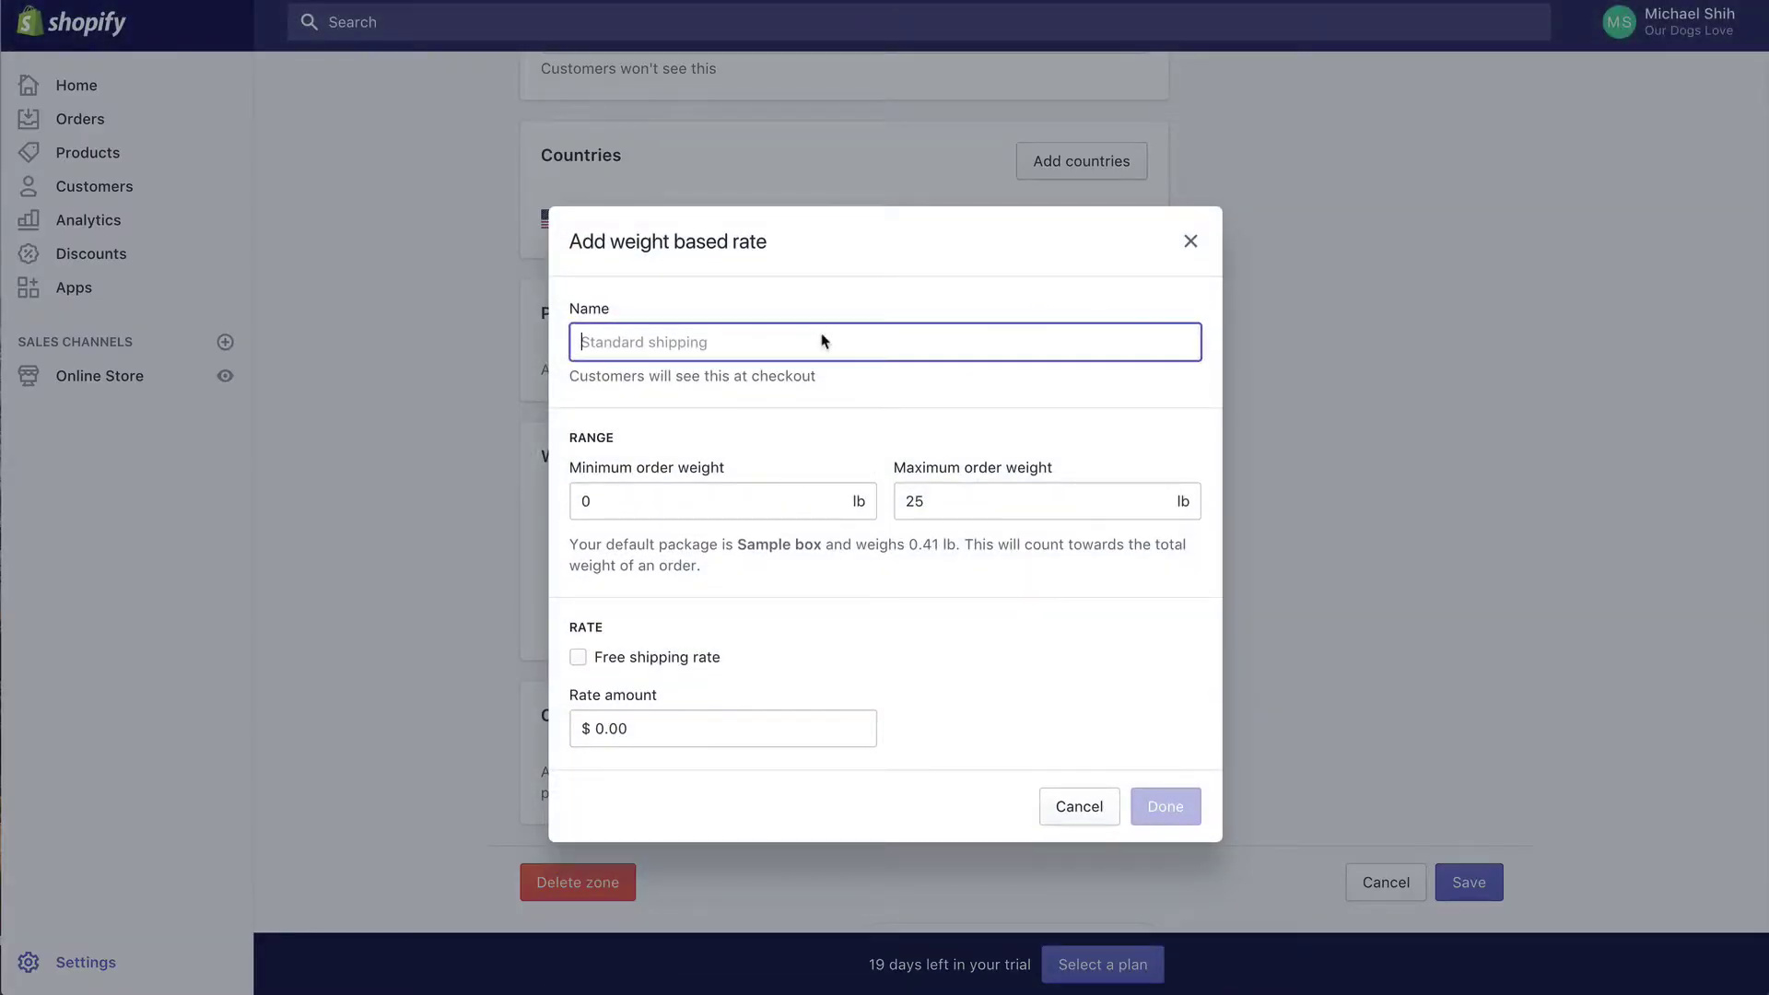
type("Standard S")
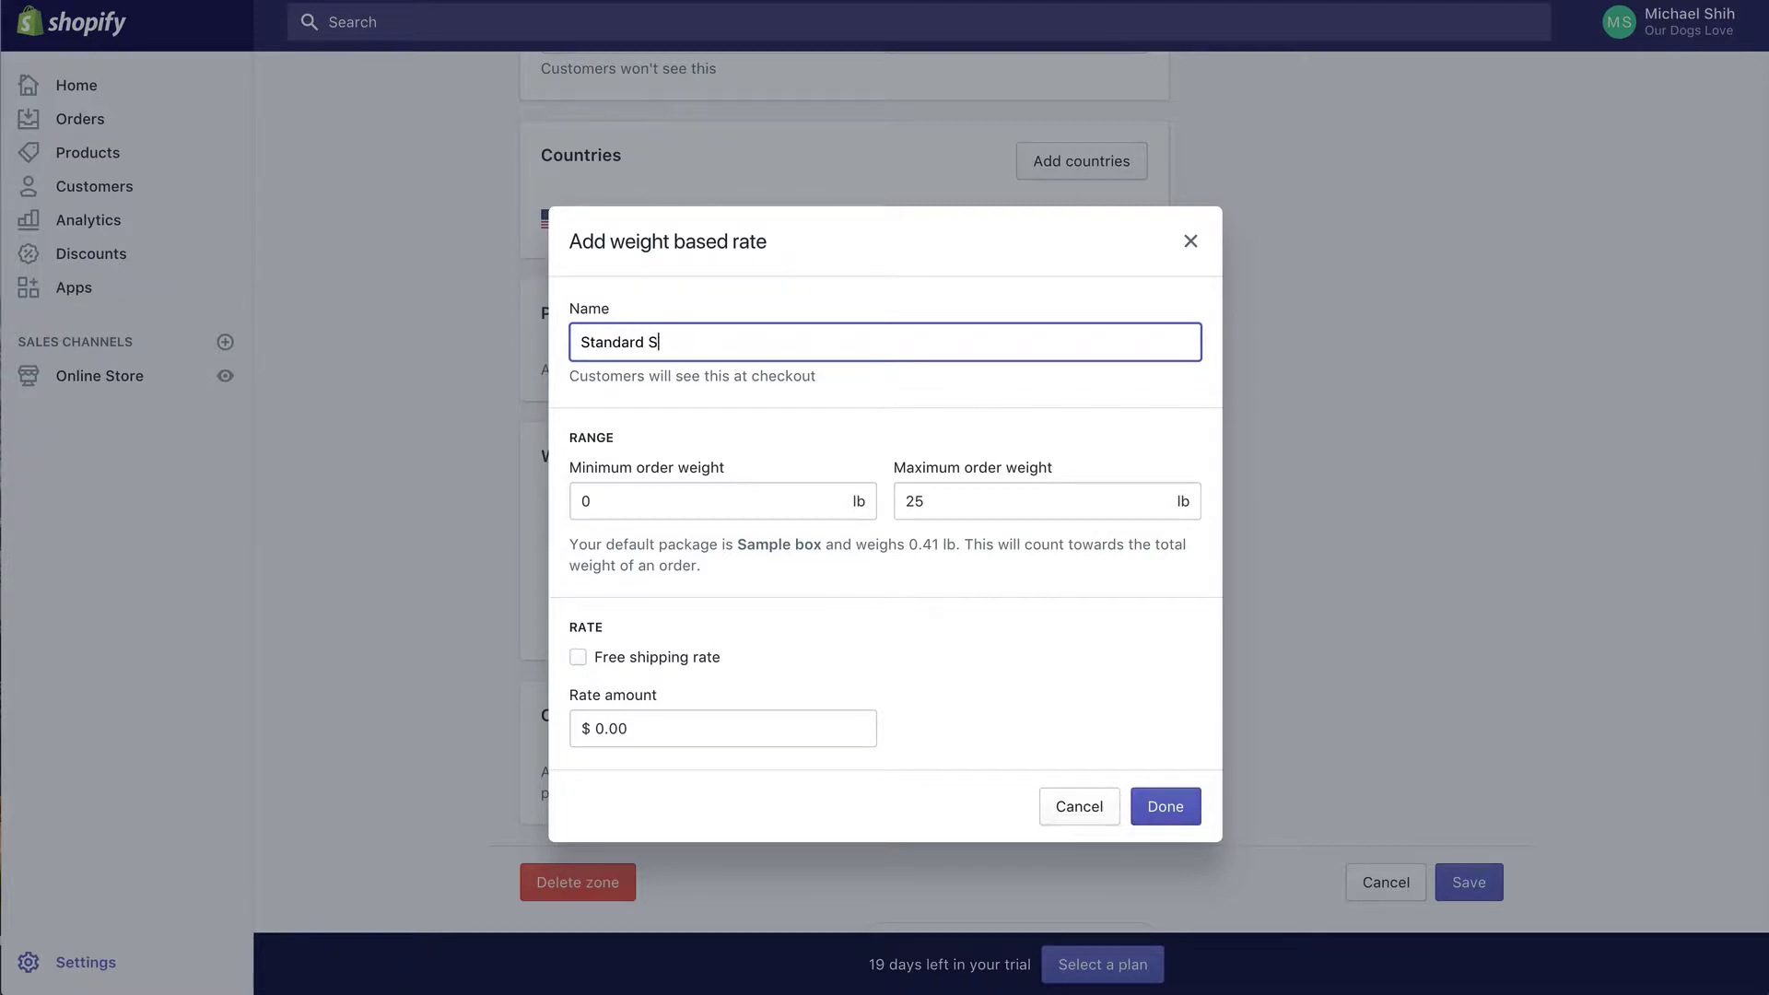
type("hipping")
key("Tab")
type("0.3")
key("Tab")
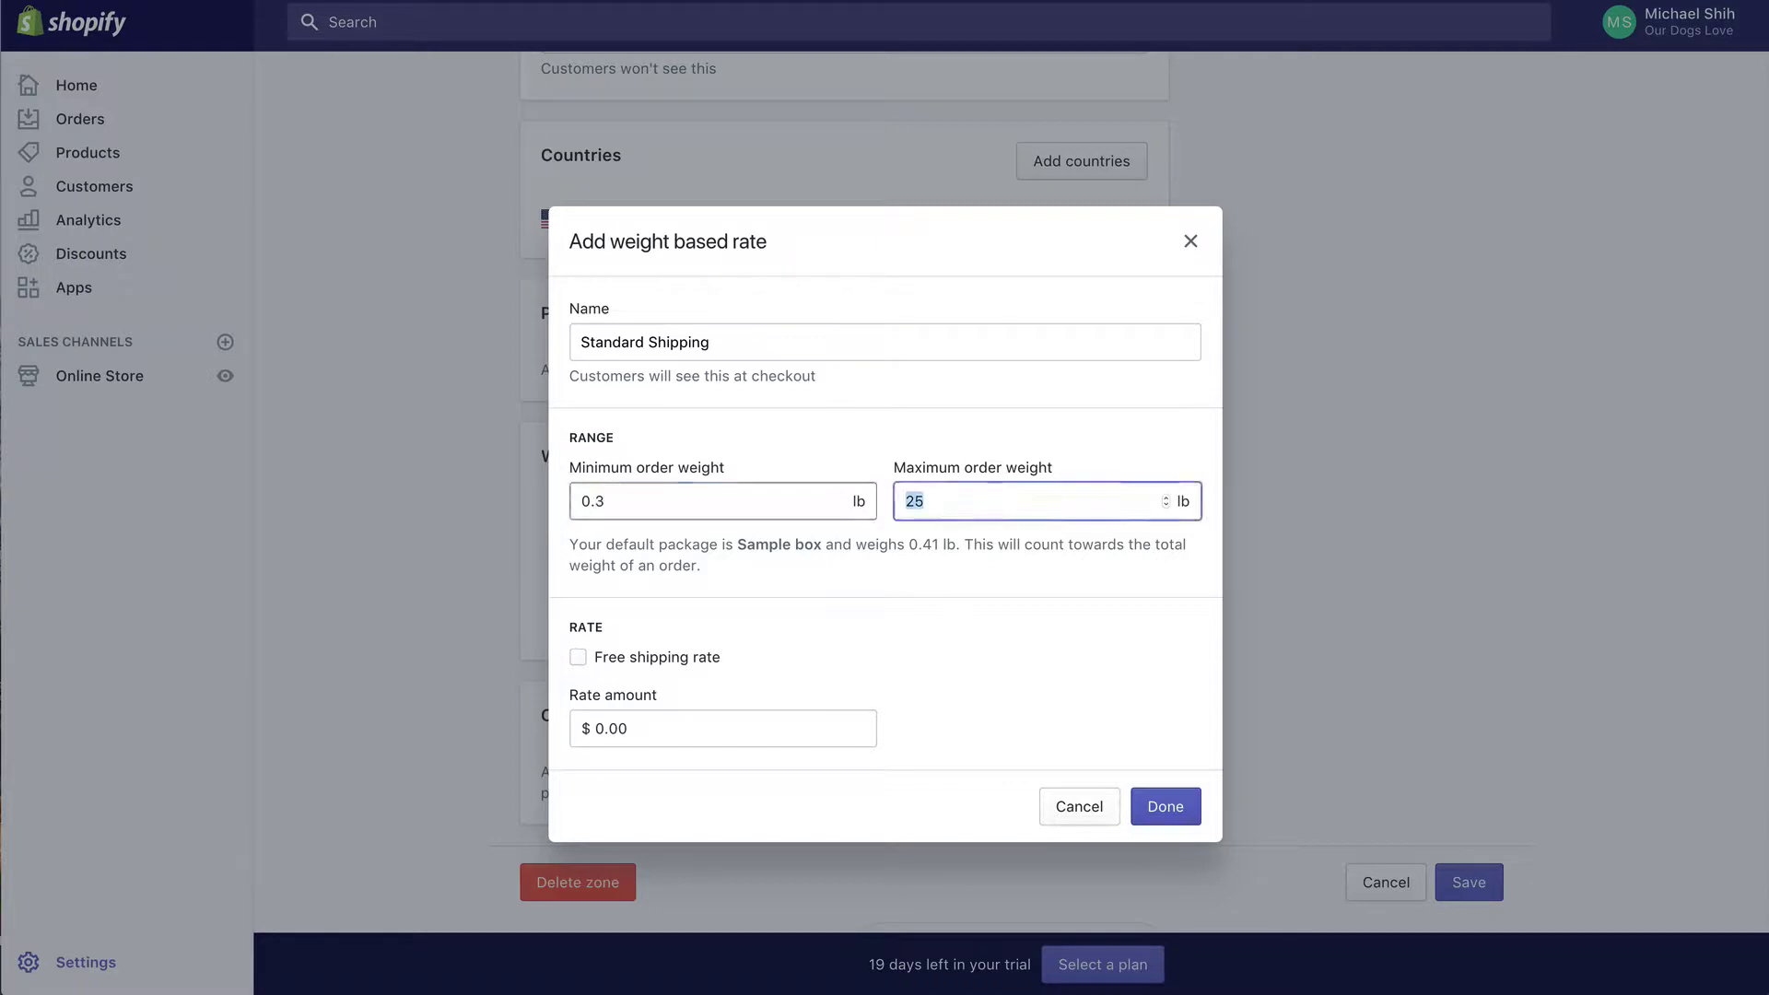
type("0.3")
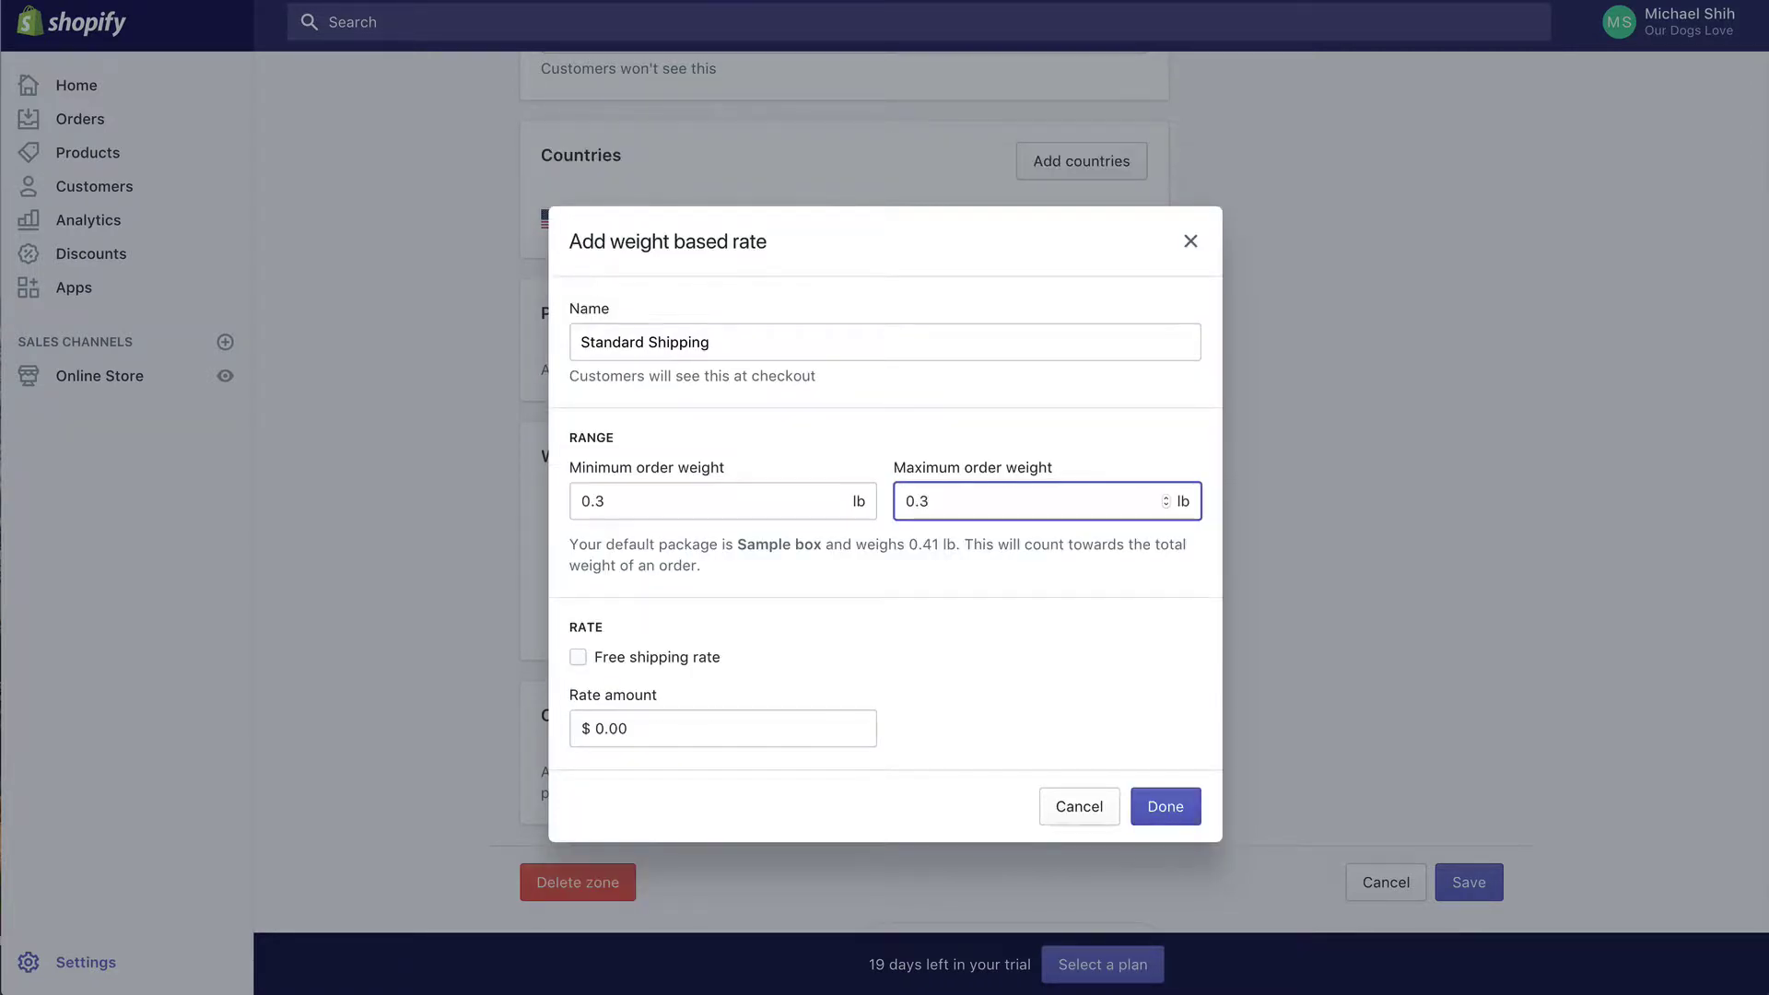
key("Tab")
key("Tab")
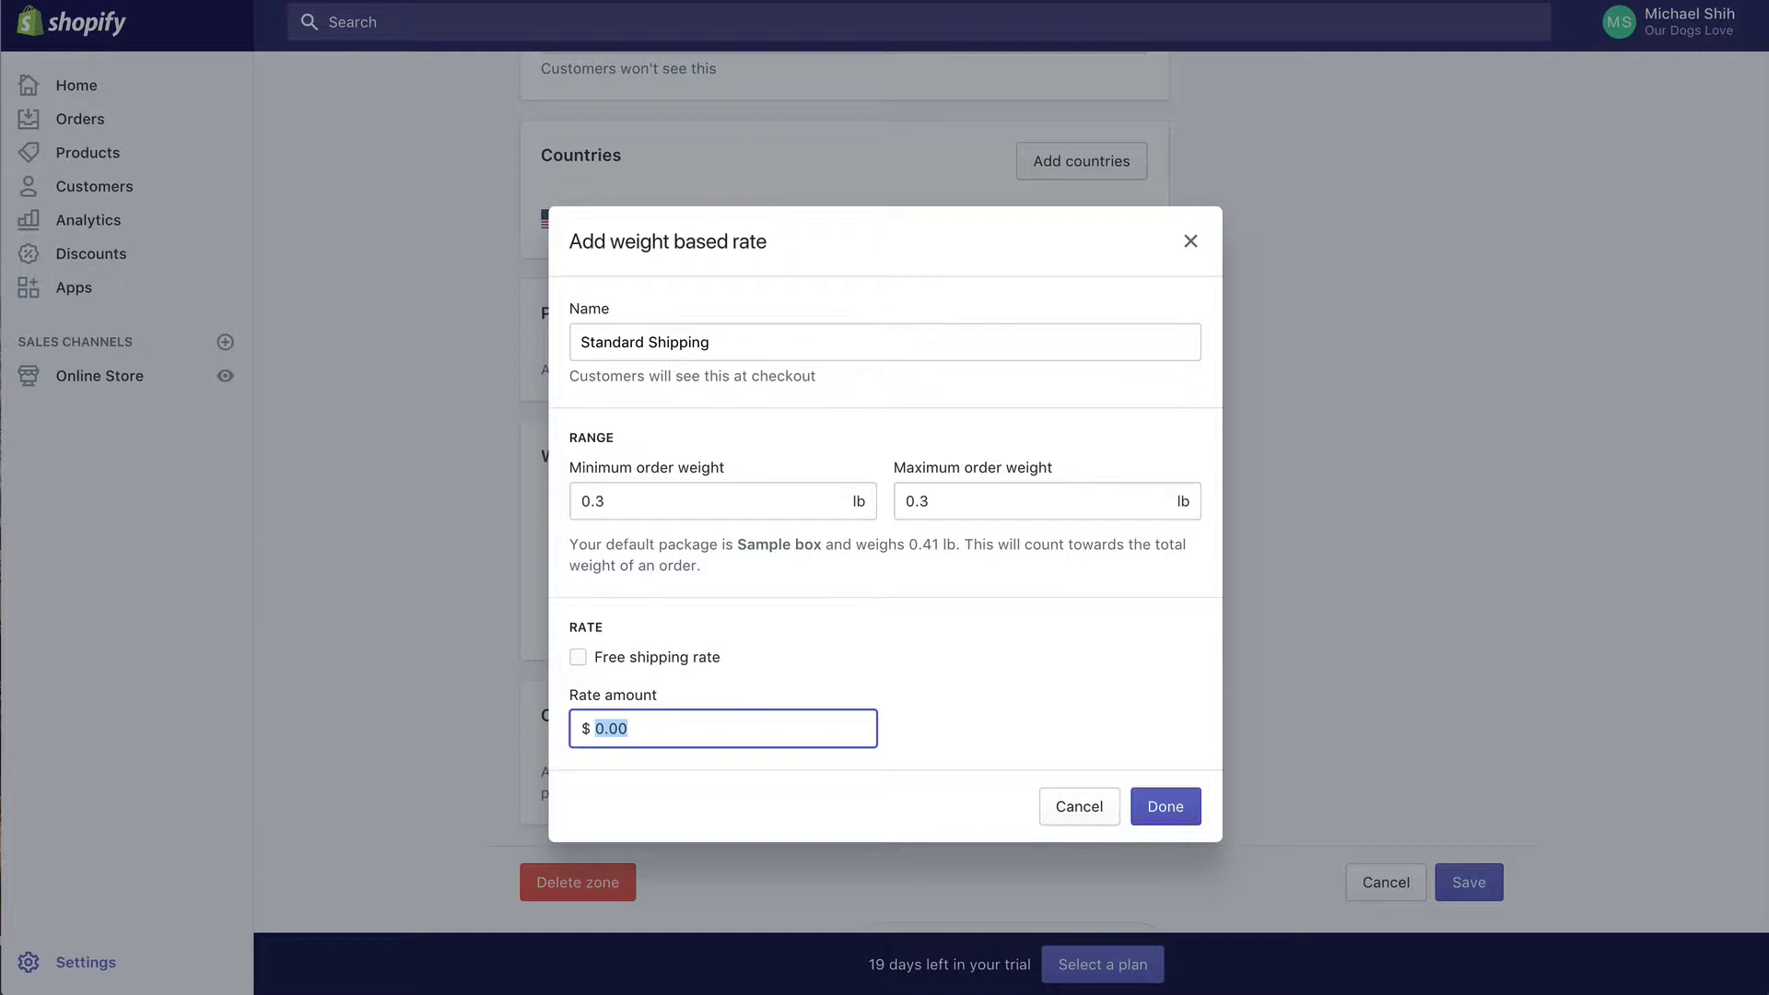
type("7.95")
left_click(1147, 815)
scroll(999, 600, "down", 1)
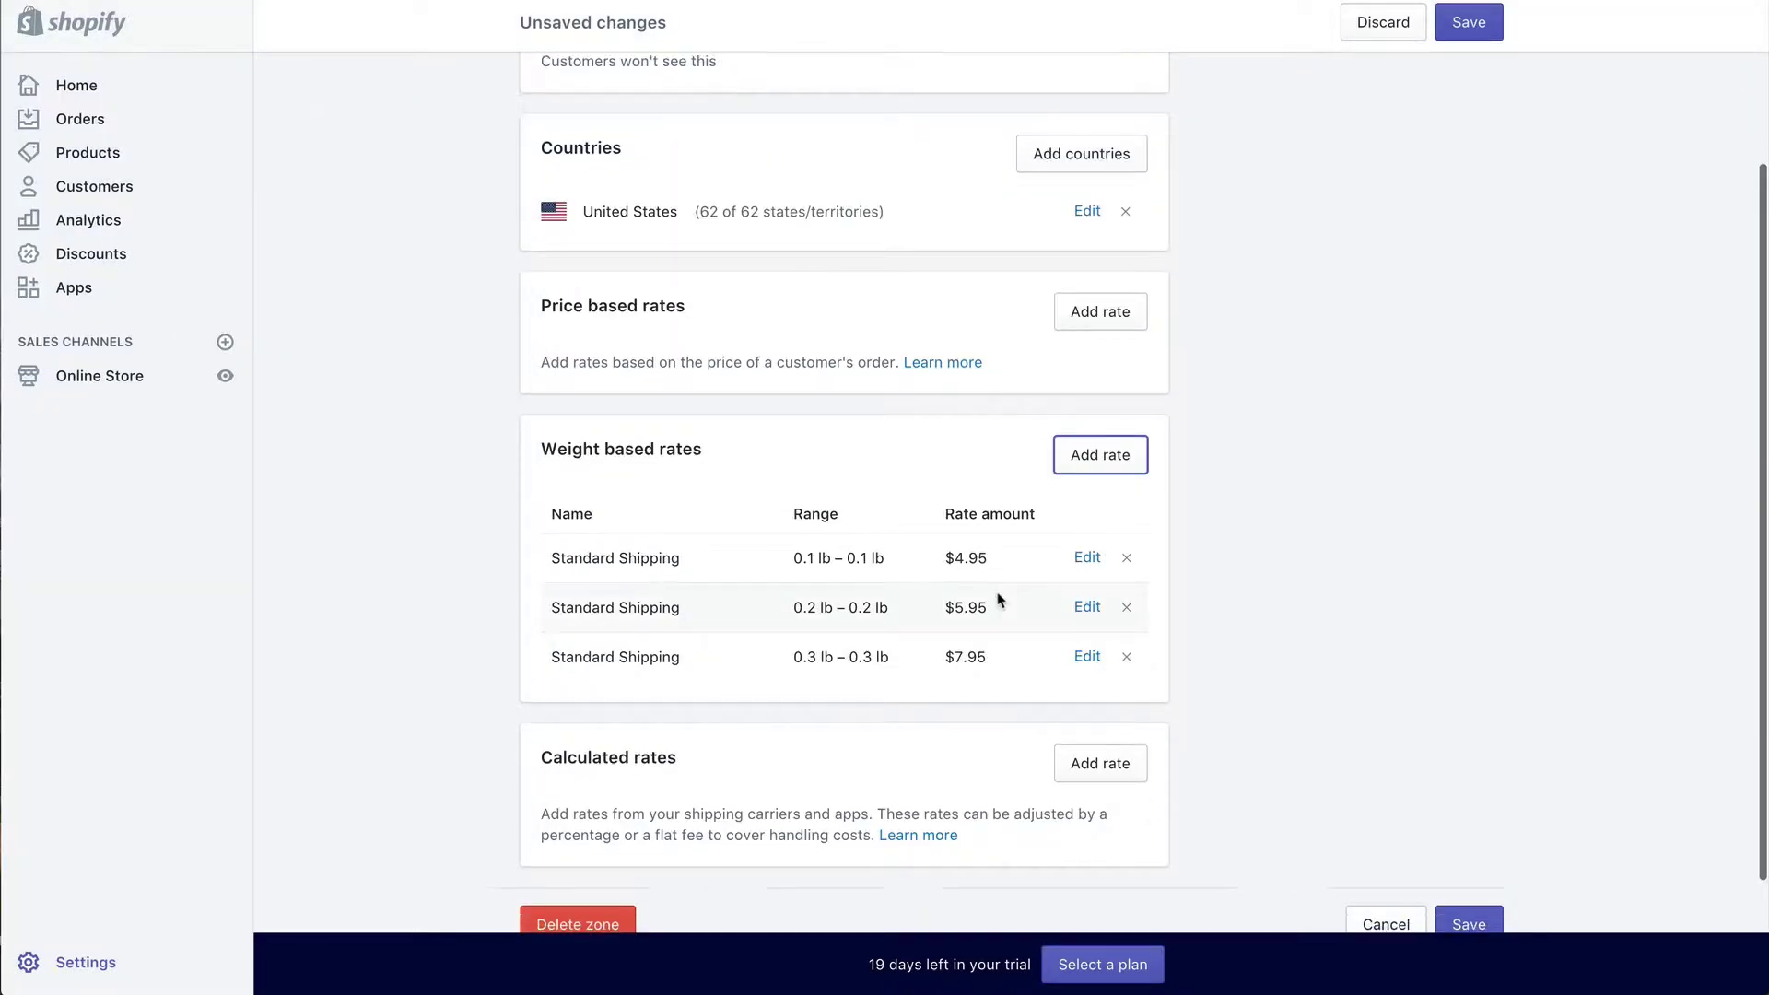
Step: Add a Standard Shipping weight rate of $8.95 for 0.4 lb
left_click(1098, 433)
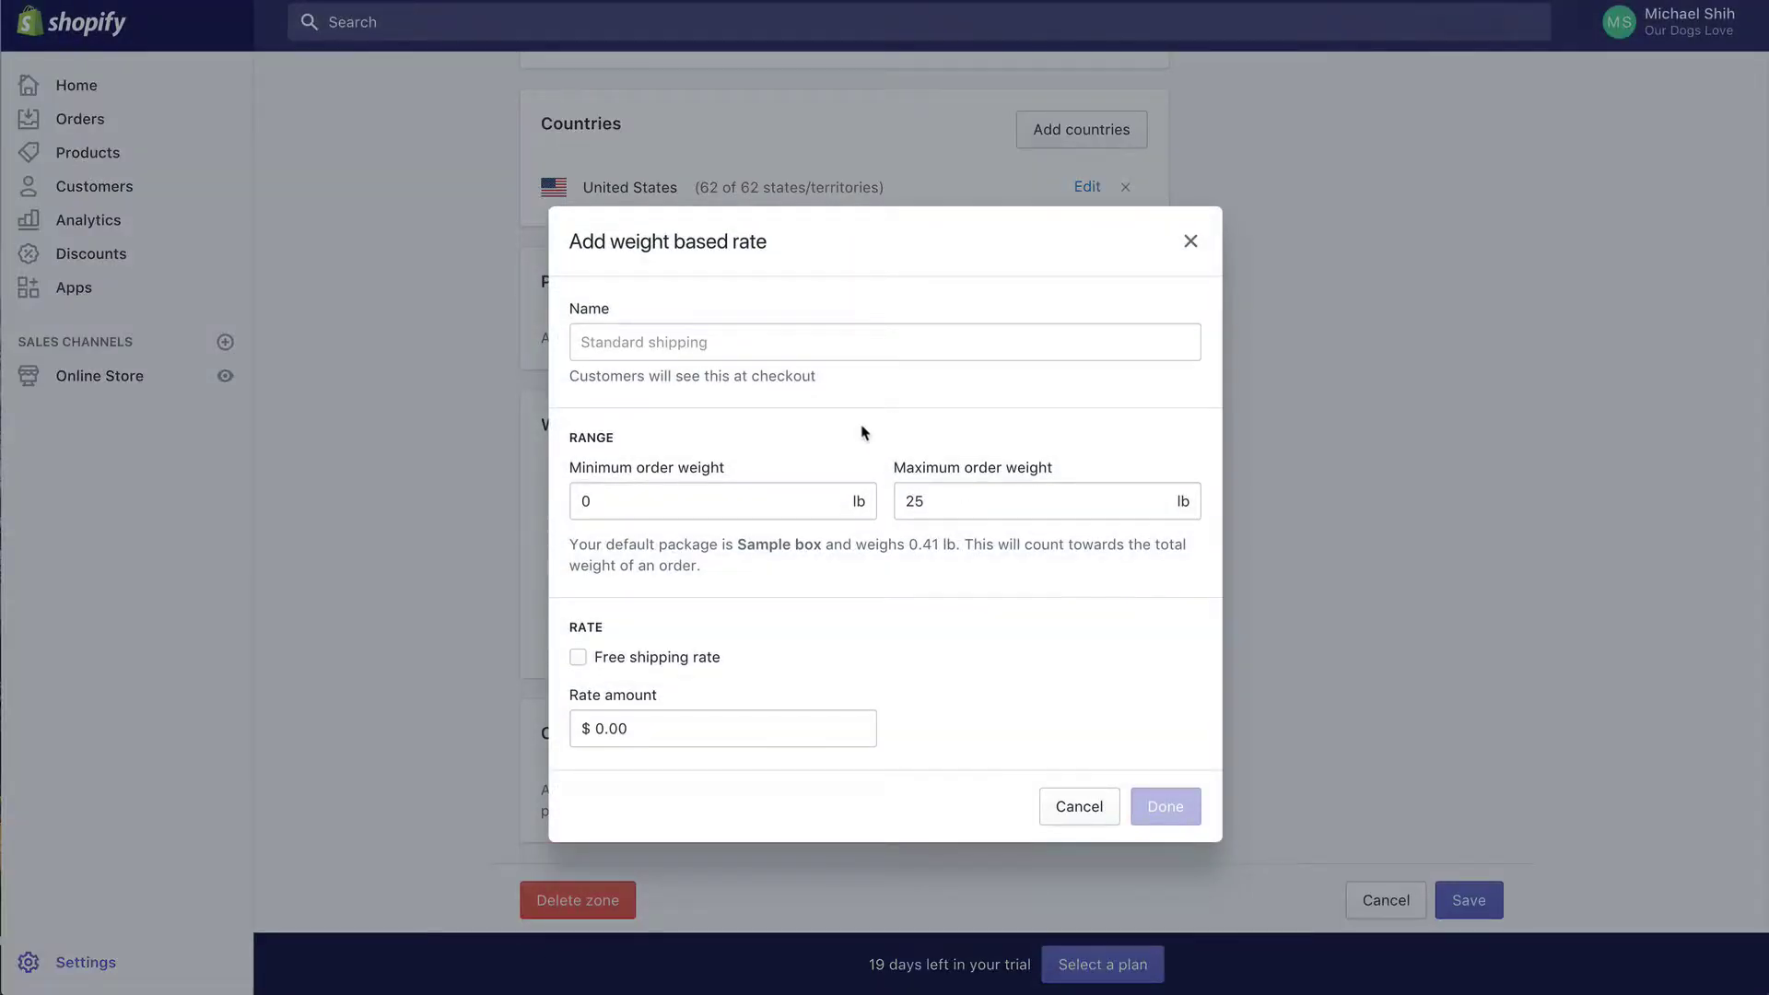
left_click(860, 358)
type("Standard ")
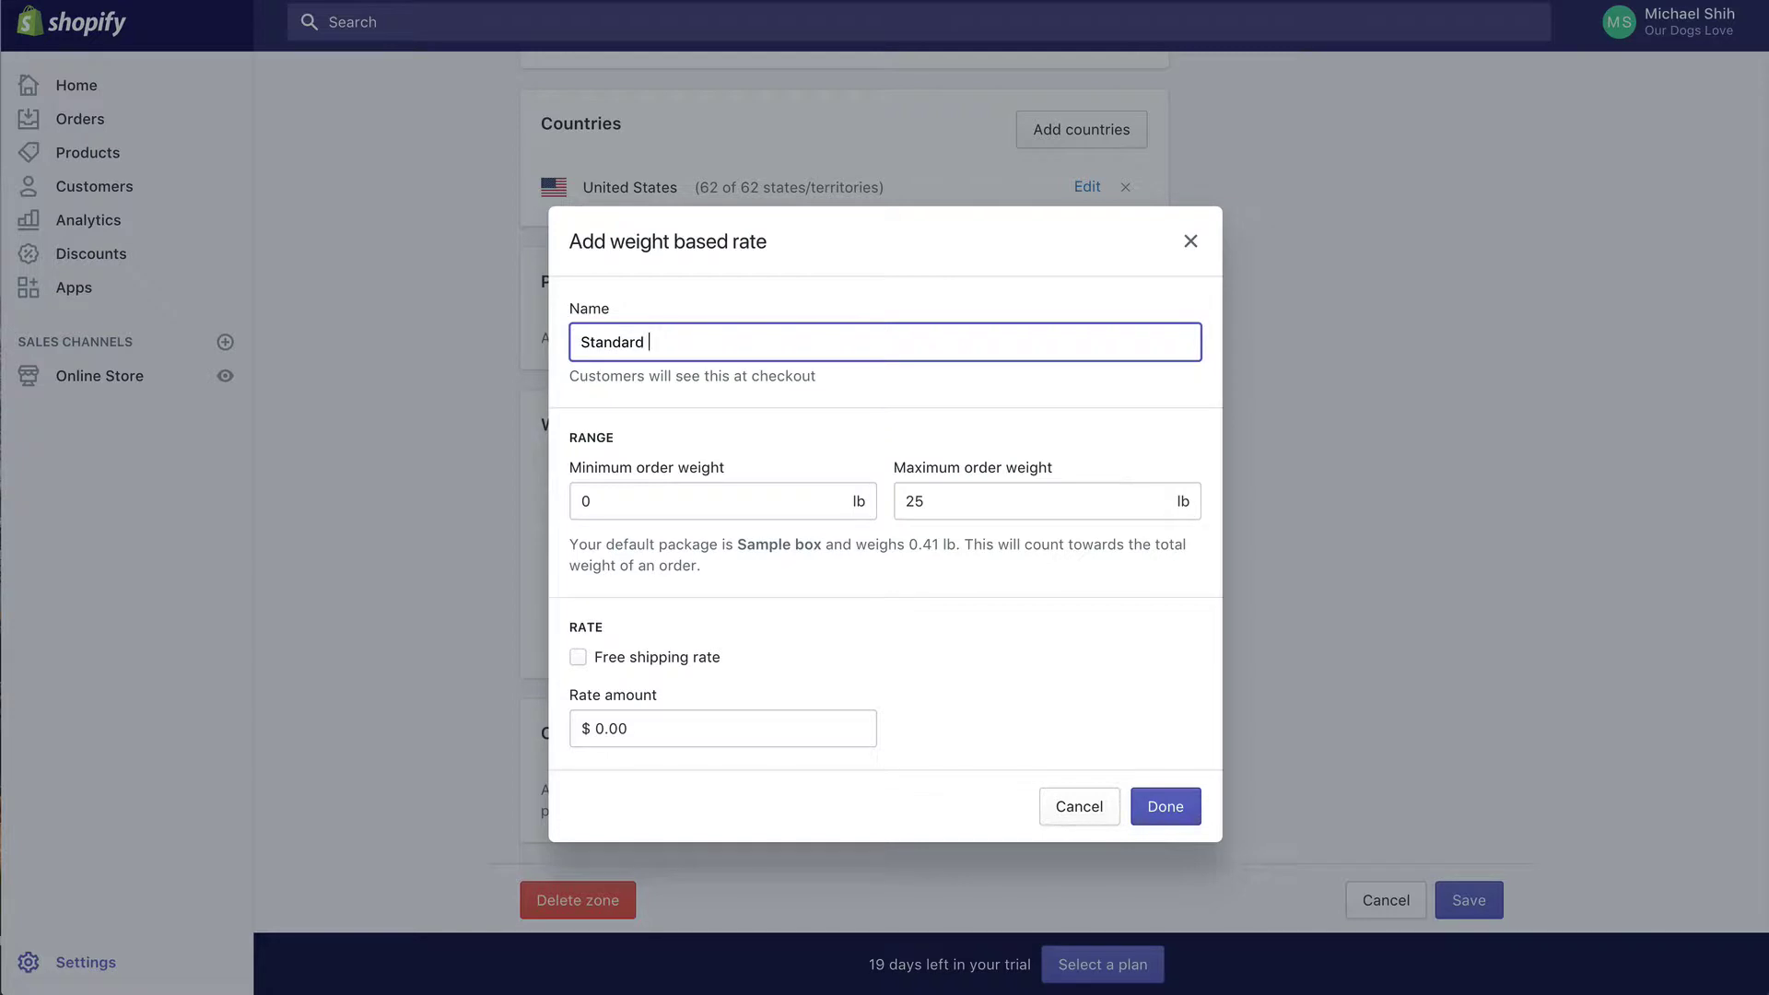
type("Shipping")
key("Tab")
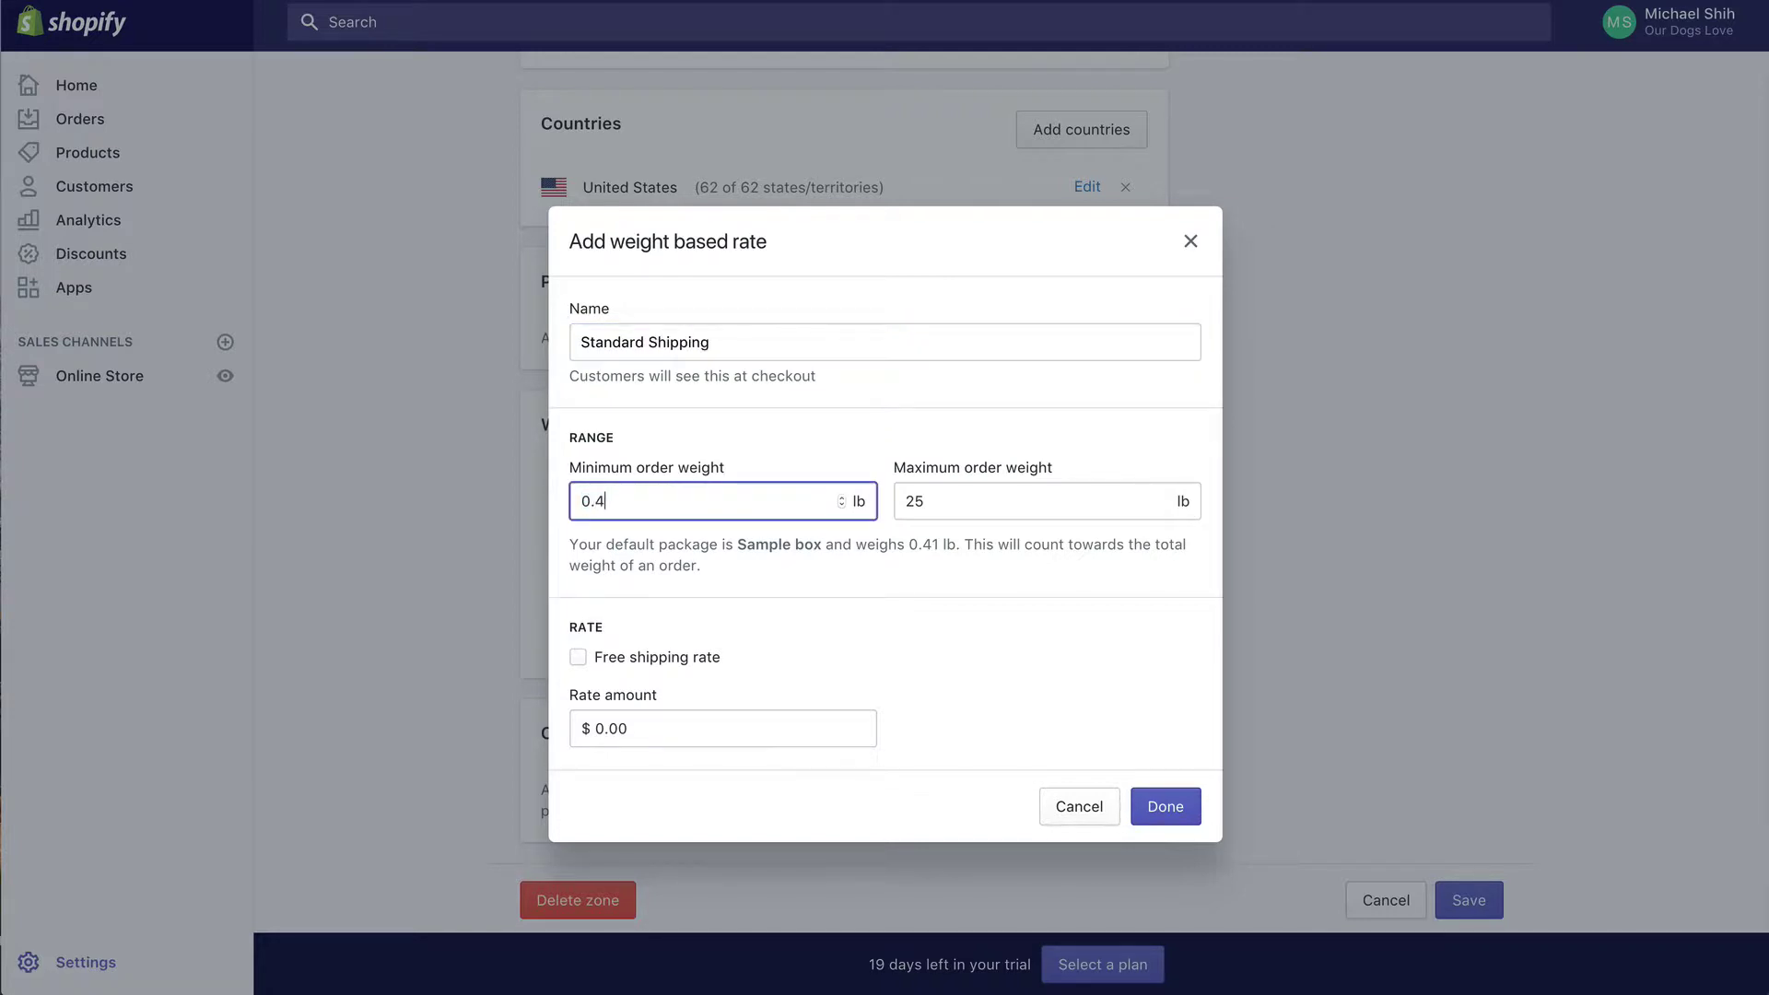
key("Tab")
type("0.")
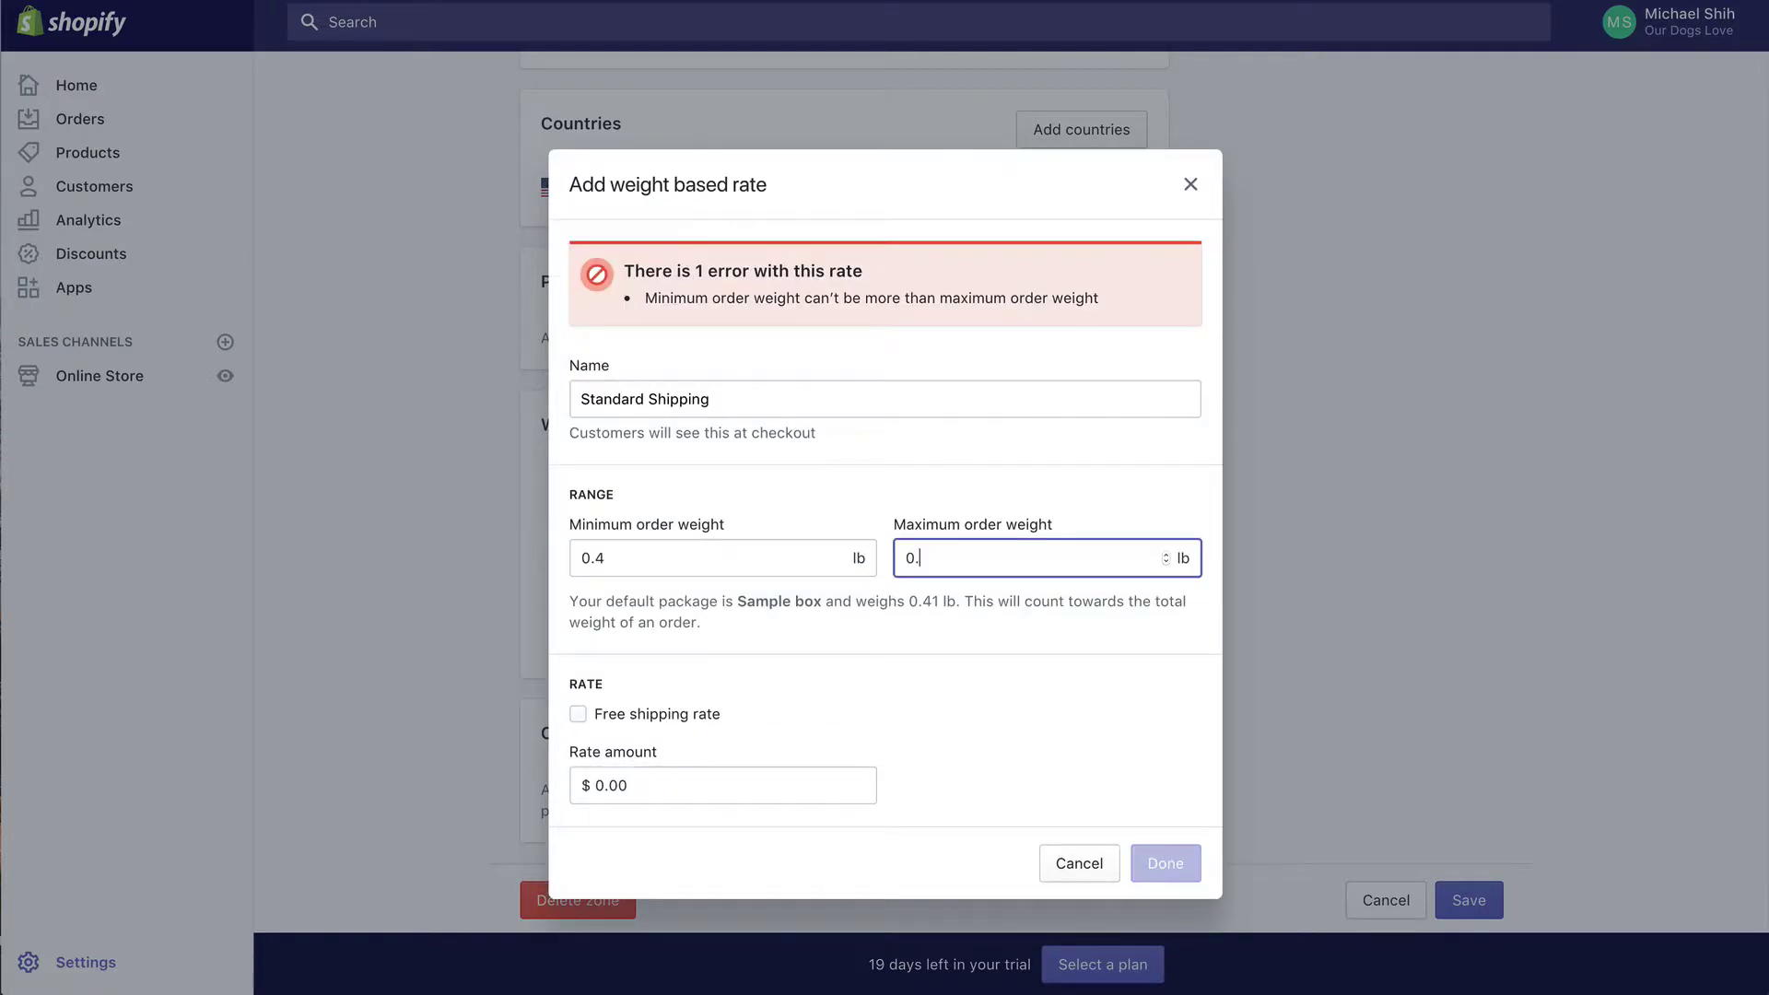
type("4")
key("Tab")
key("Tab")
key("BackSpace")
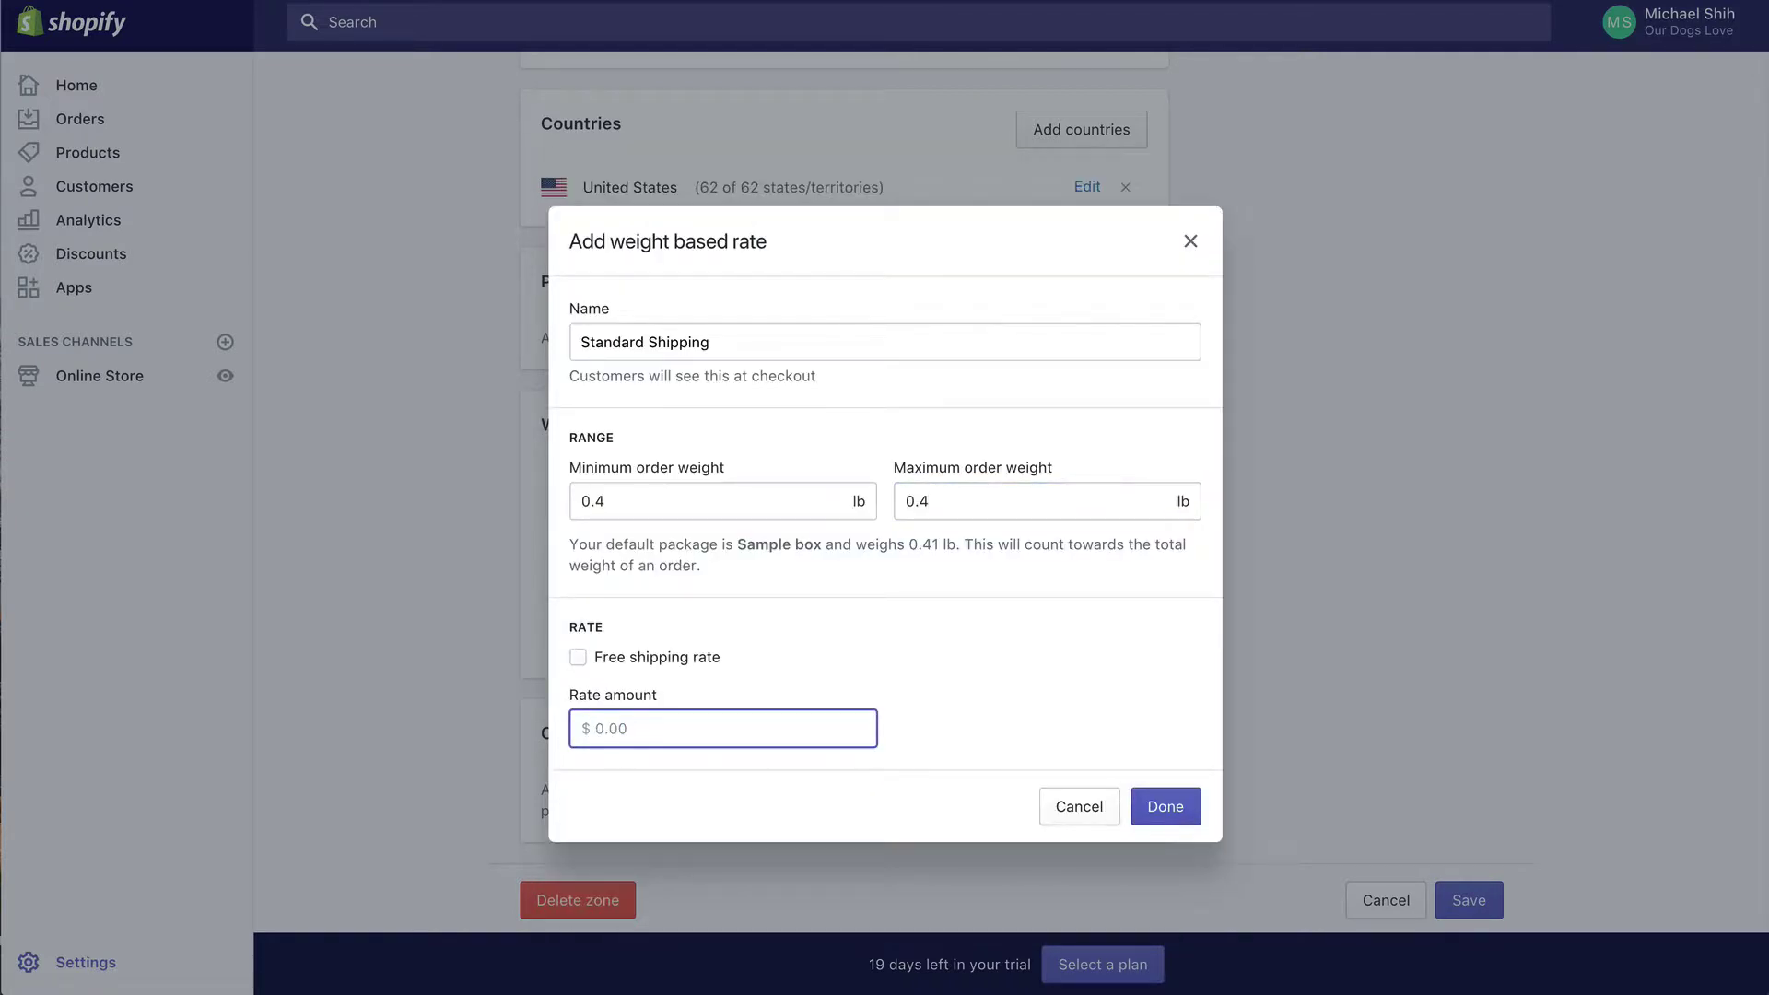
type("8.95")
left_click(1161, 810)
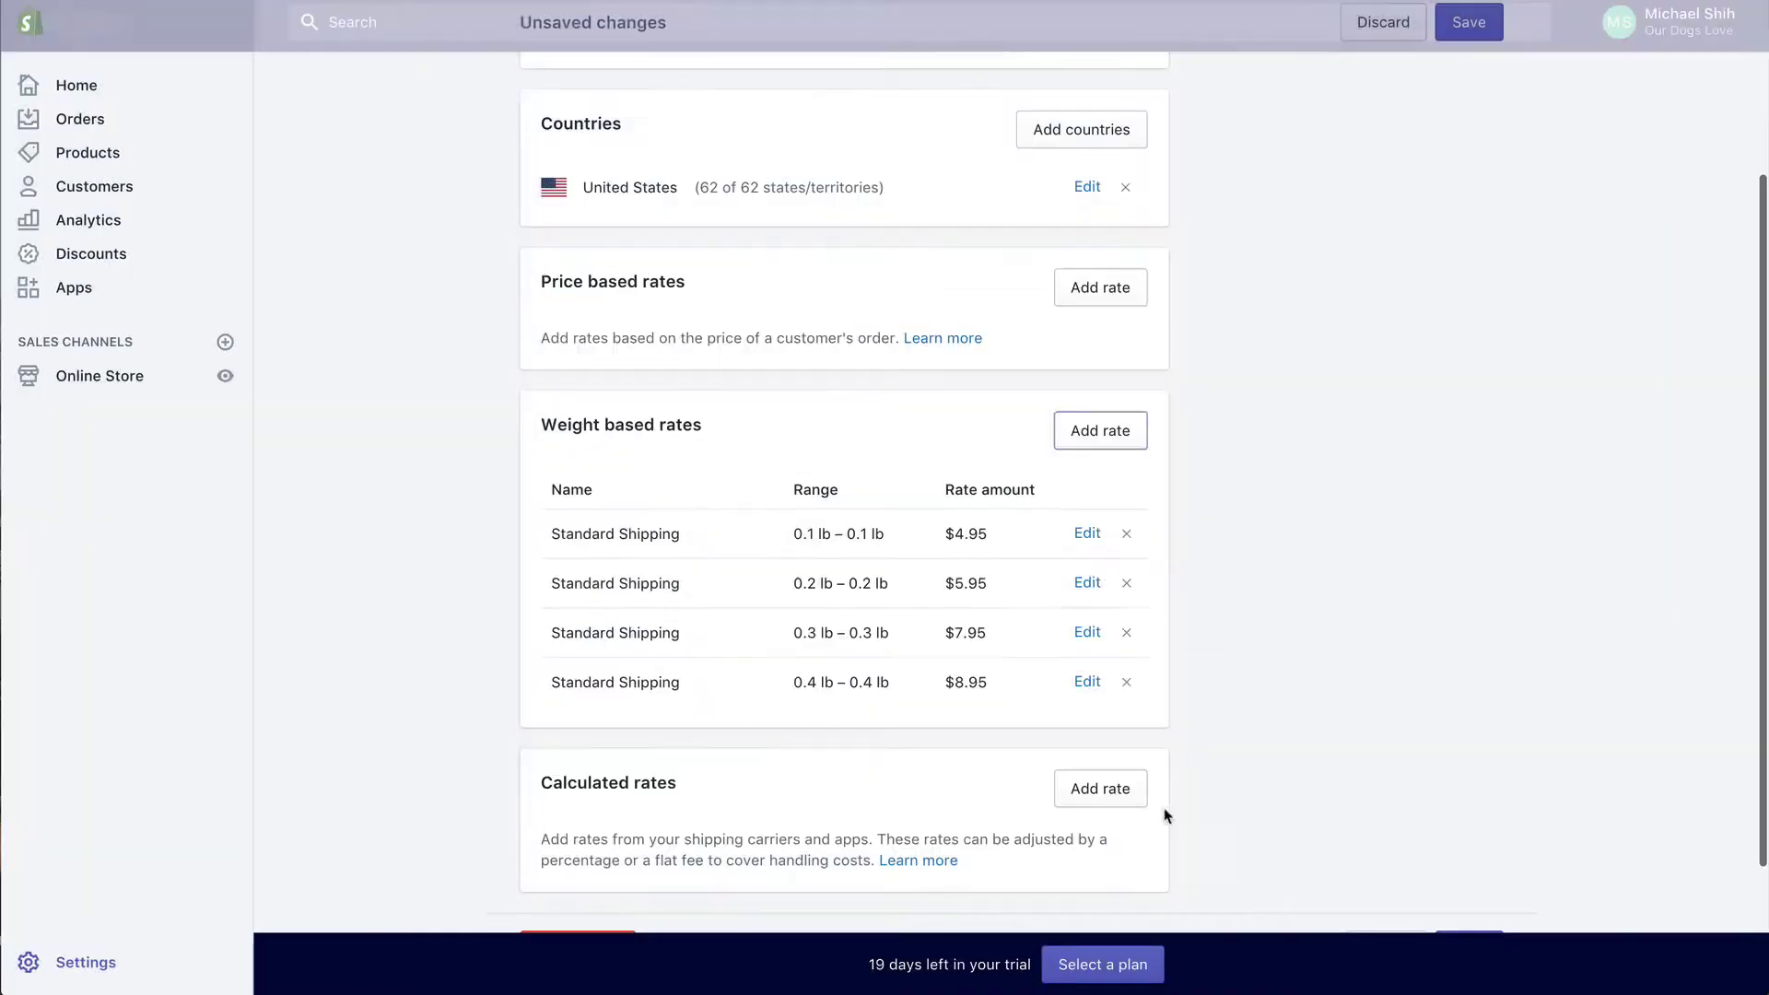
scroll(1174, 719, "down", 1)
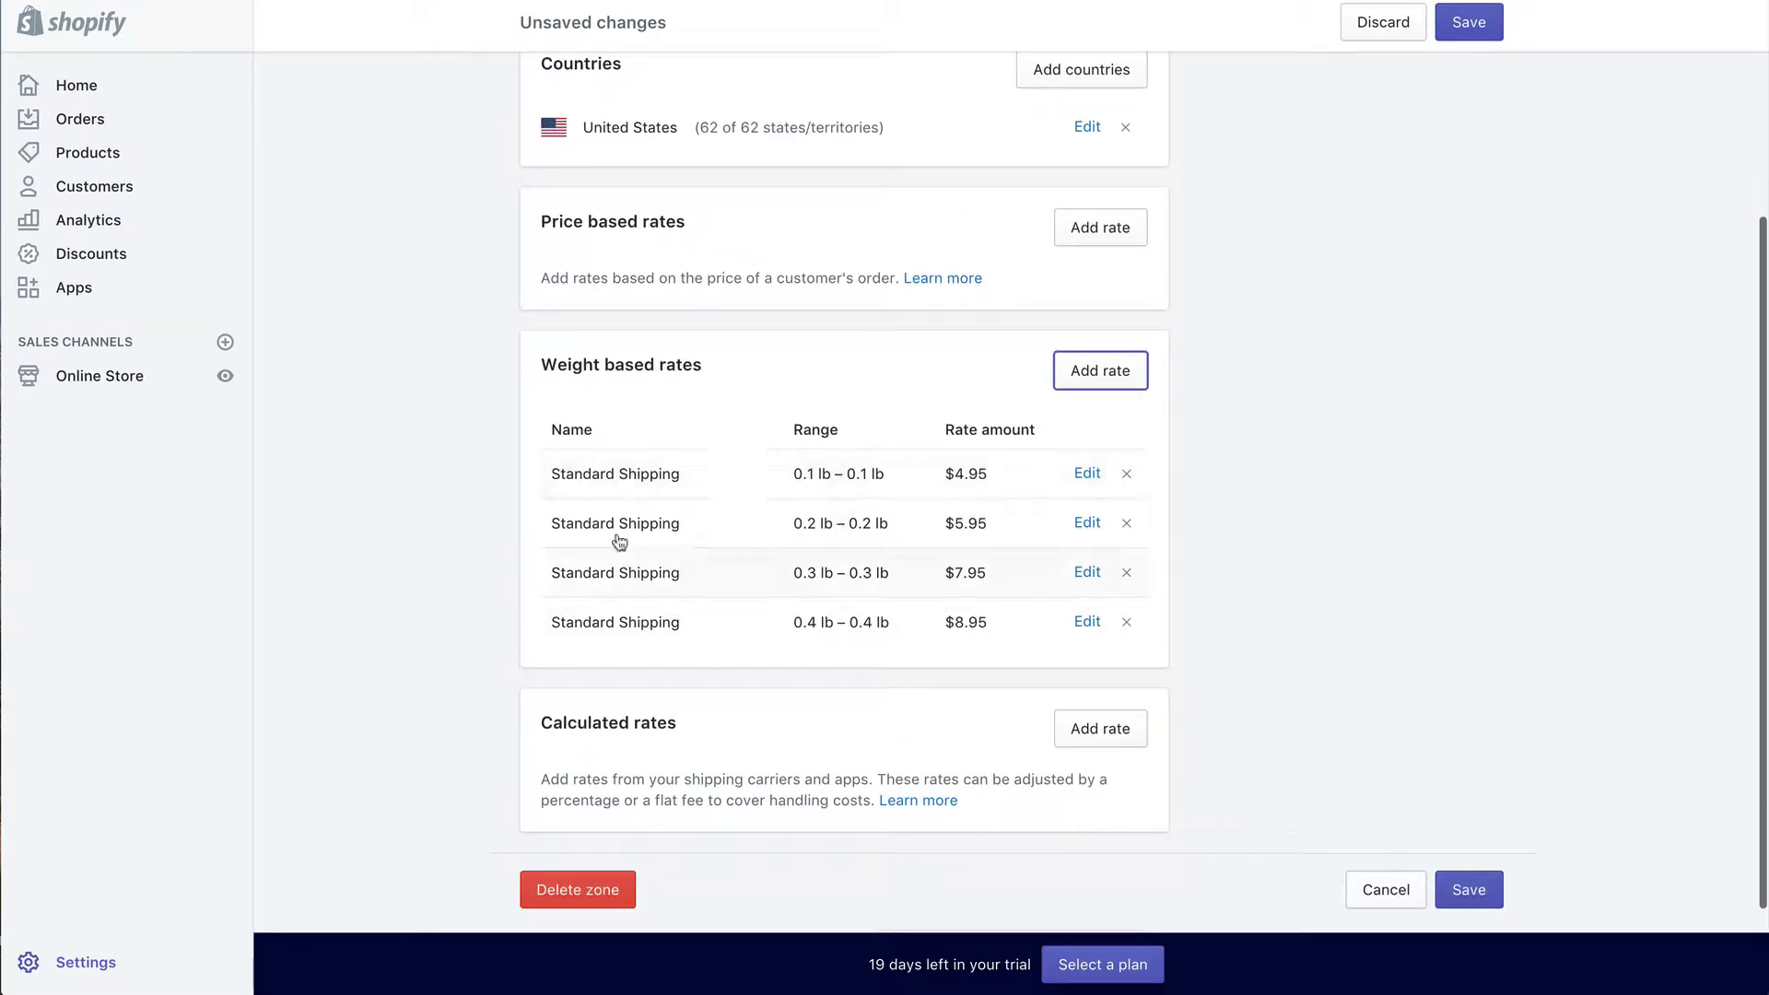
left_click(1086, 622)
Step: Start a new weight rate named 'Standinar Shipping' covering 0.5 lb to 1 lb
left_click(1110, 366)
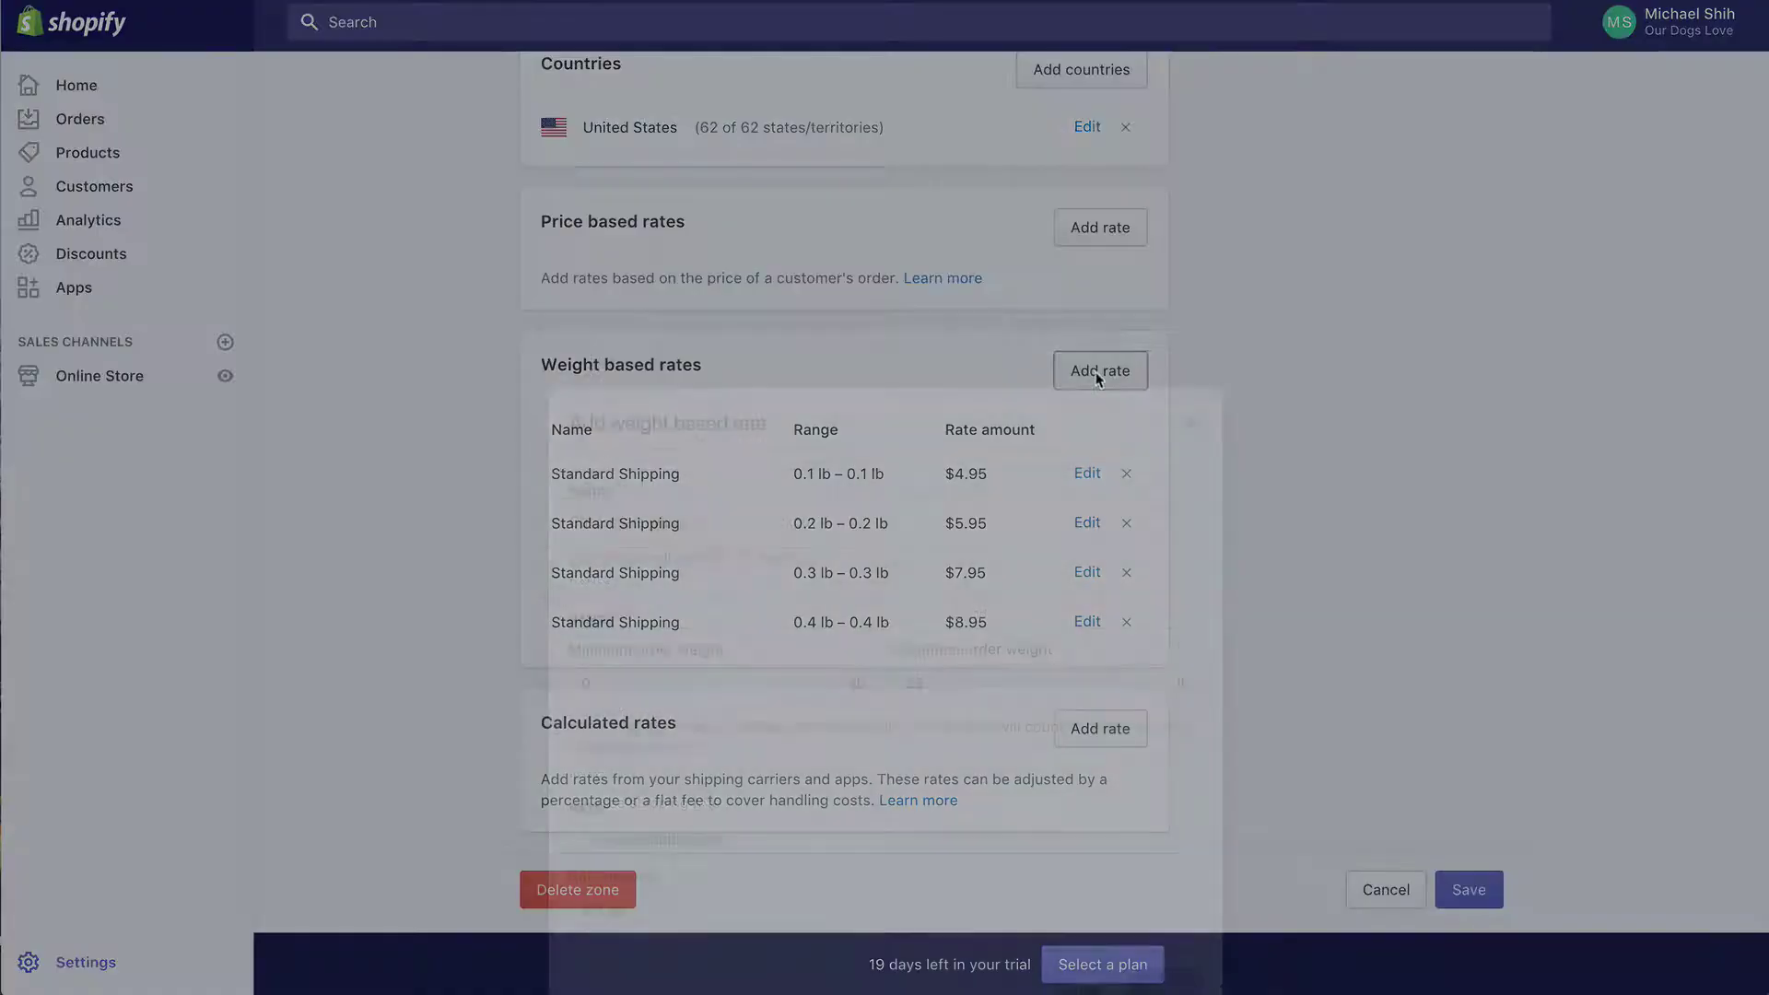
left_click(839, 350)
type("Standinar Shipping")
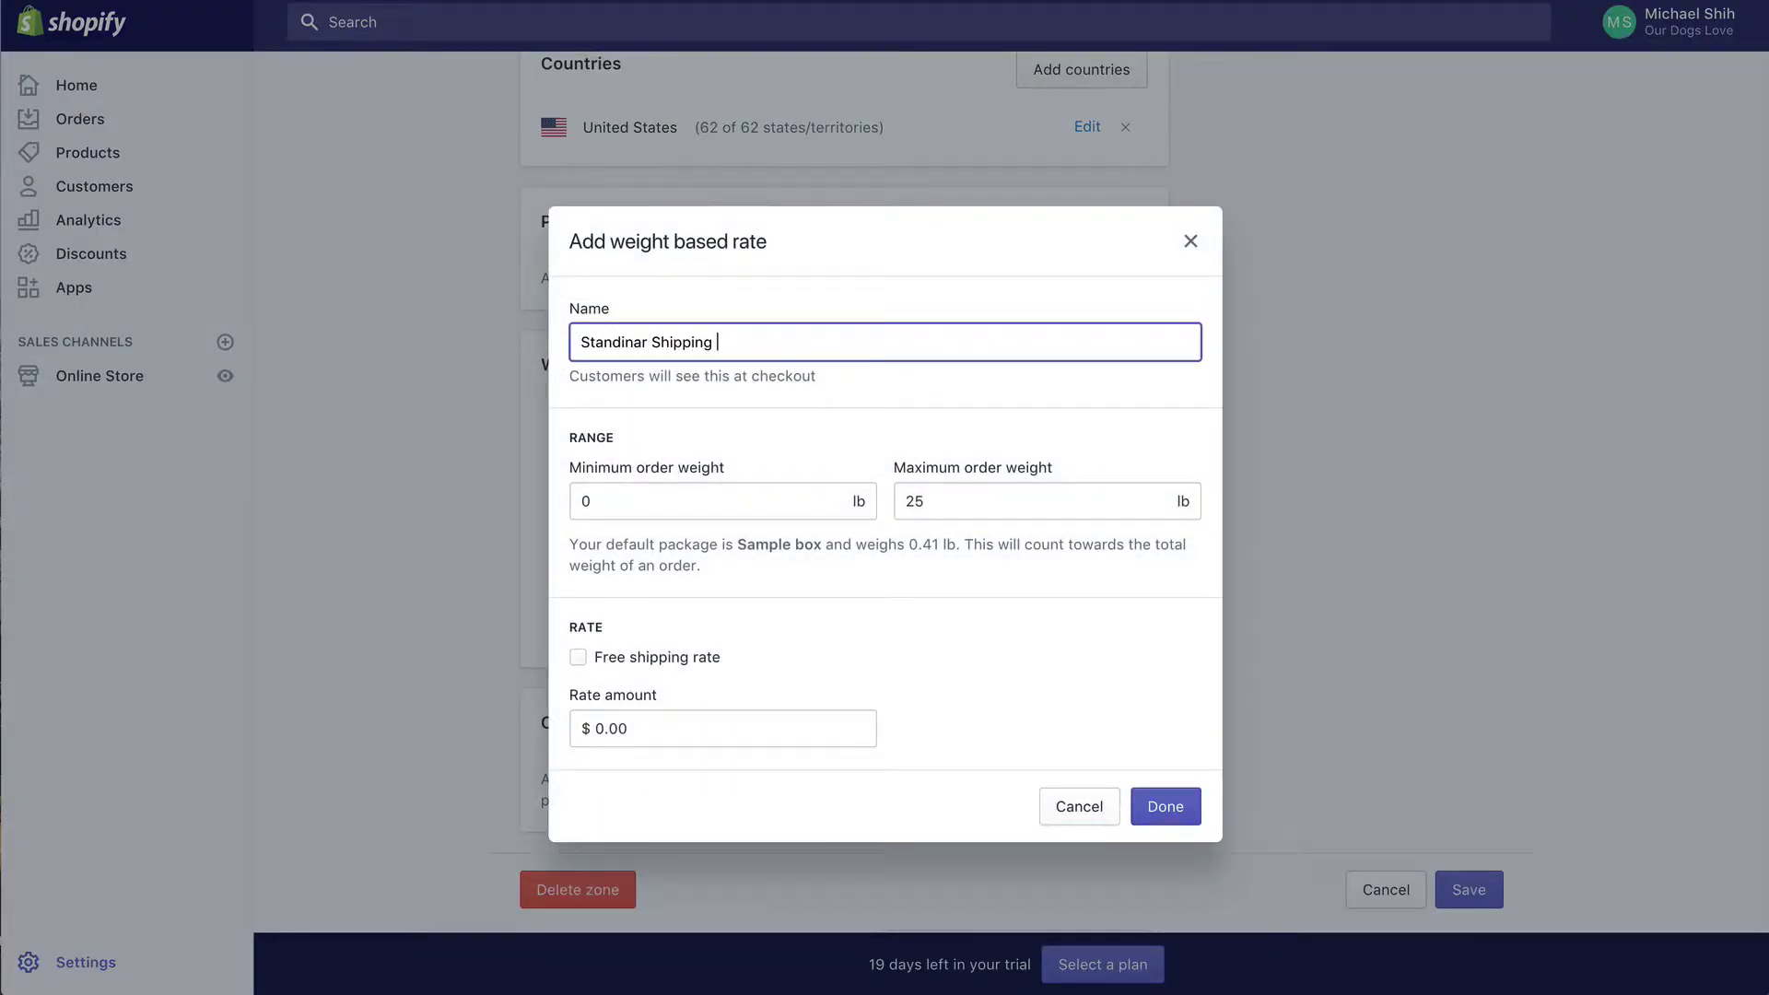
key("Tab")
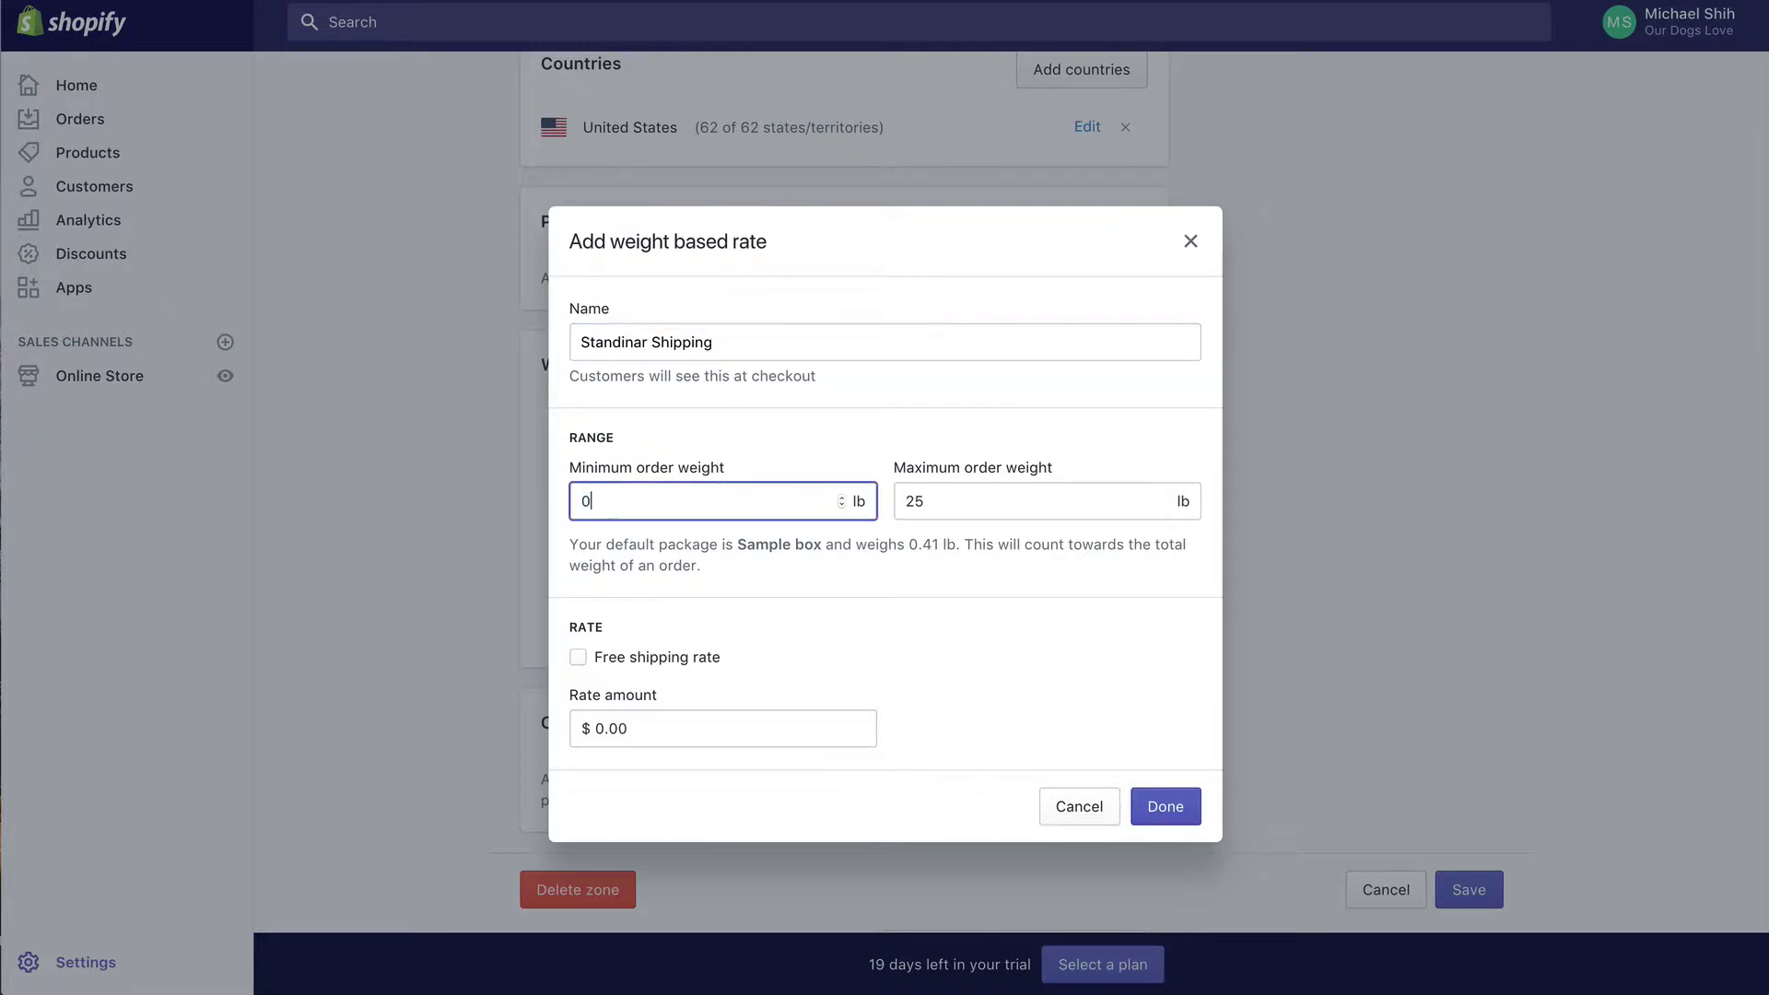
type(".4")
key("Tab")
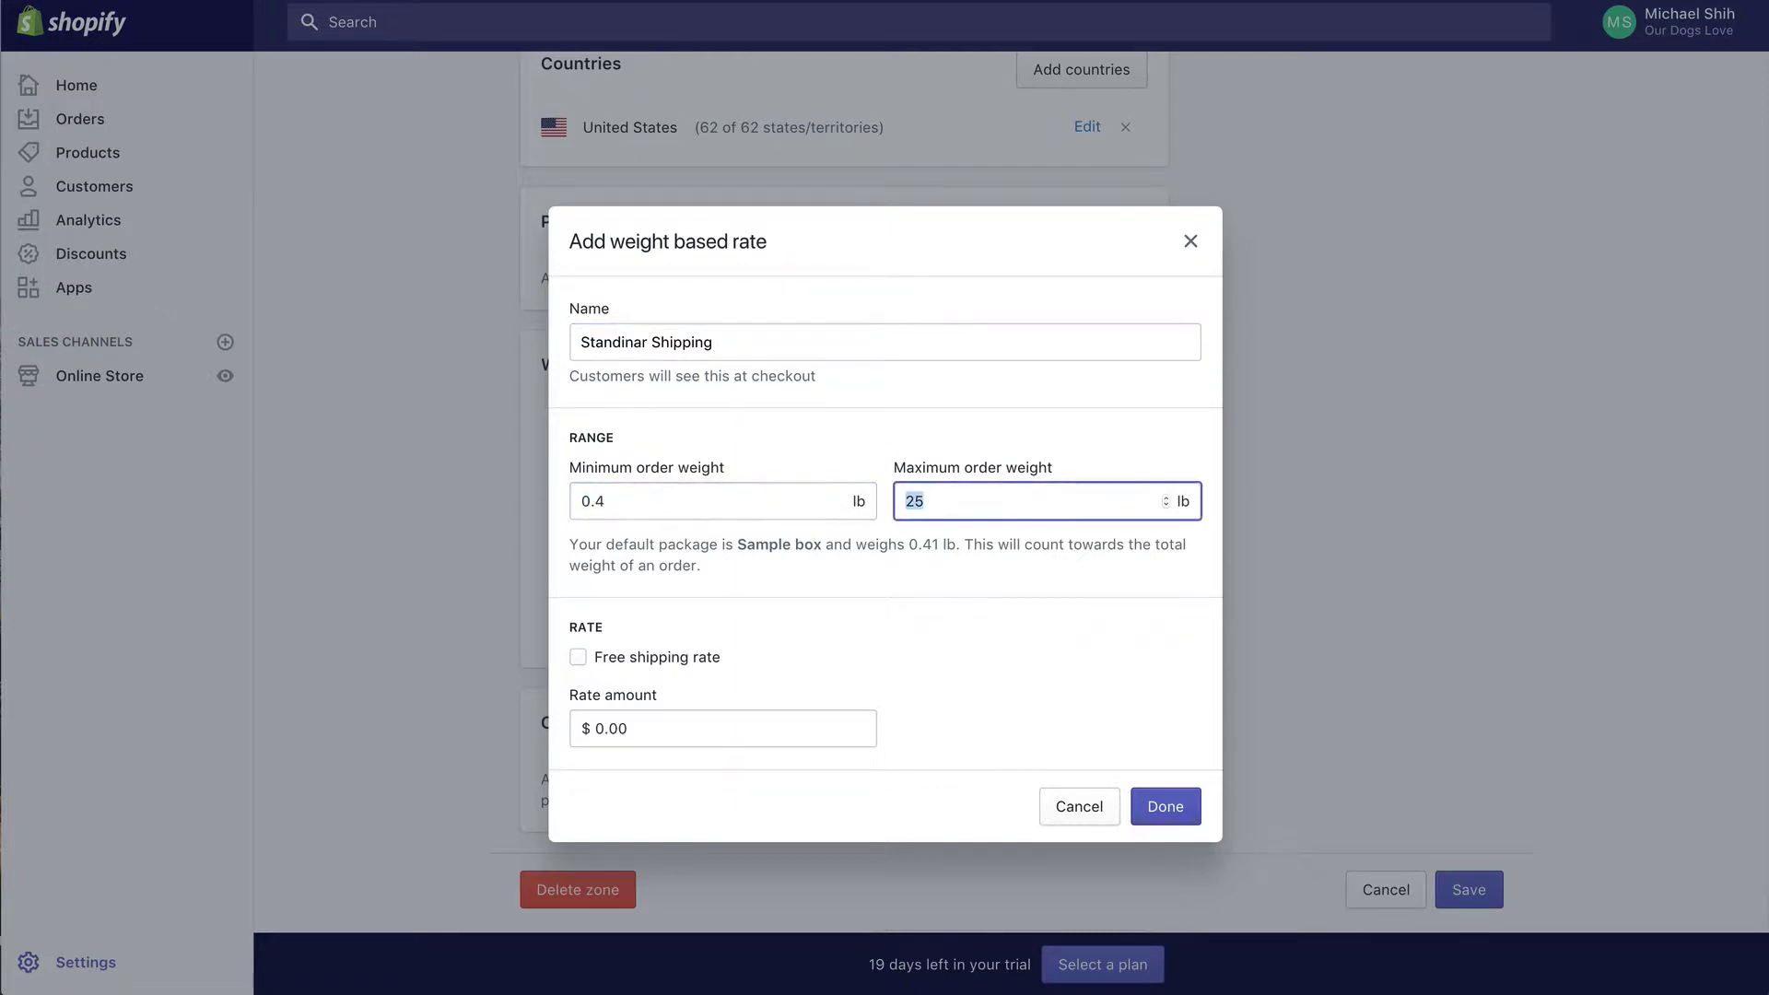
left_click(750, 498)
key("BackSpace")
type("5")
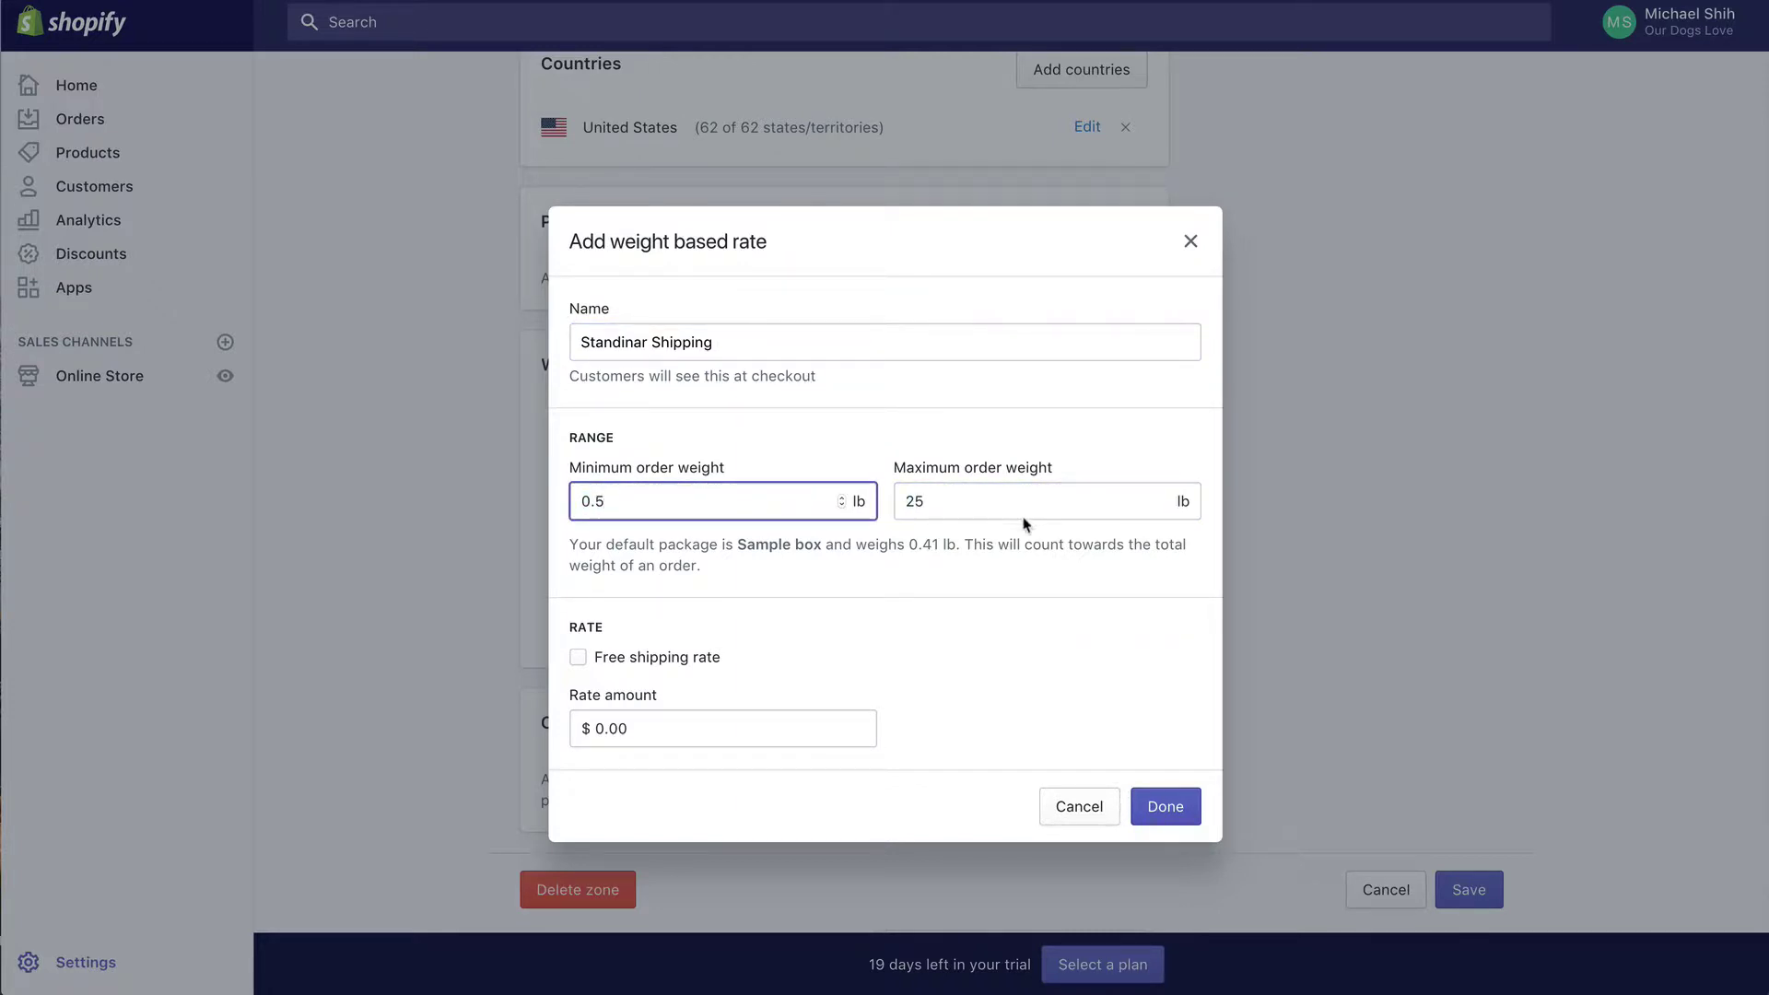
key("Tab")
type("1")
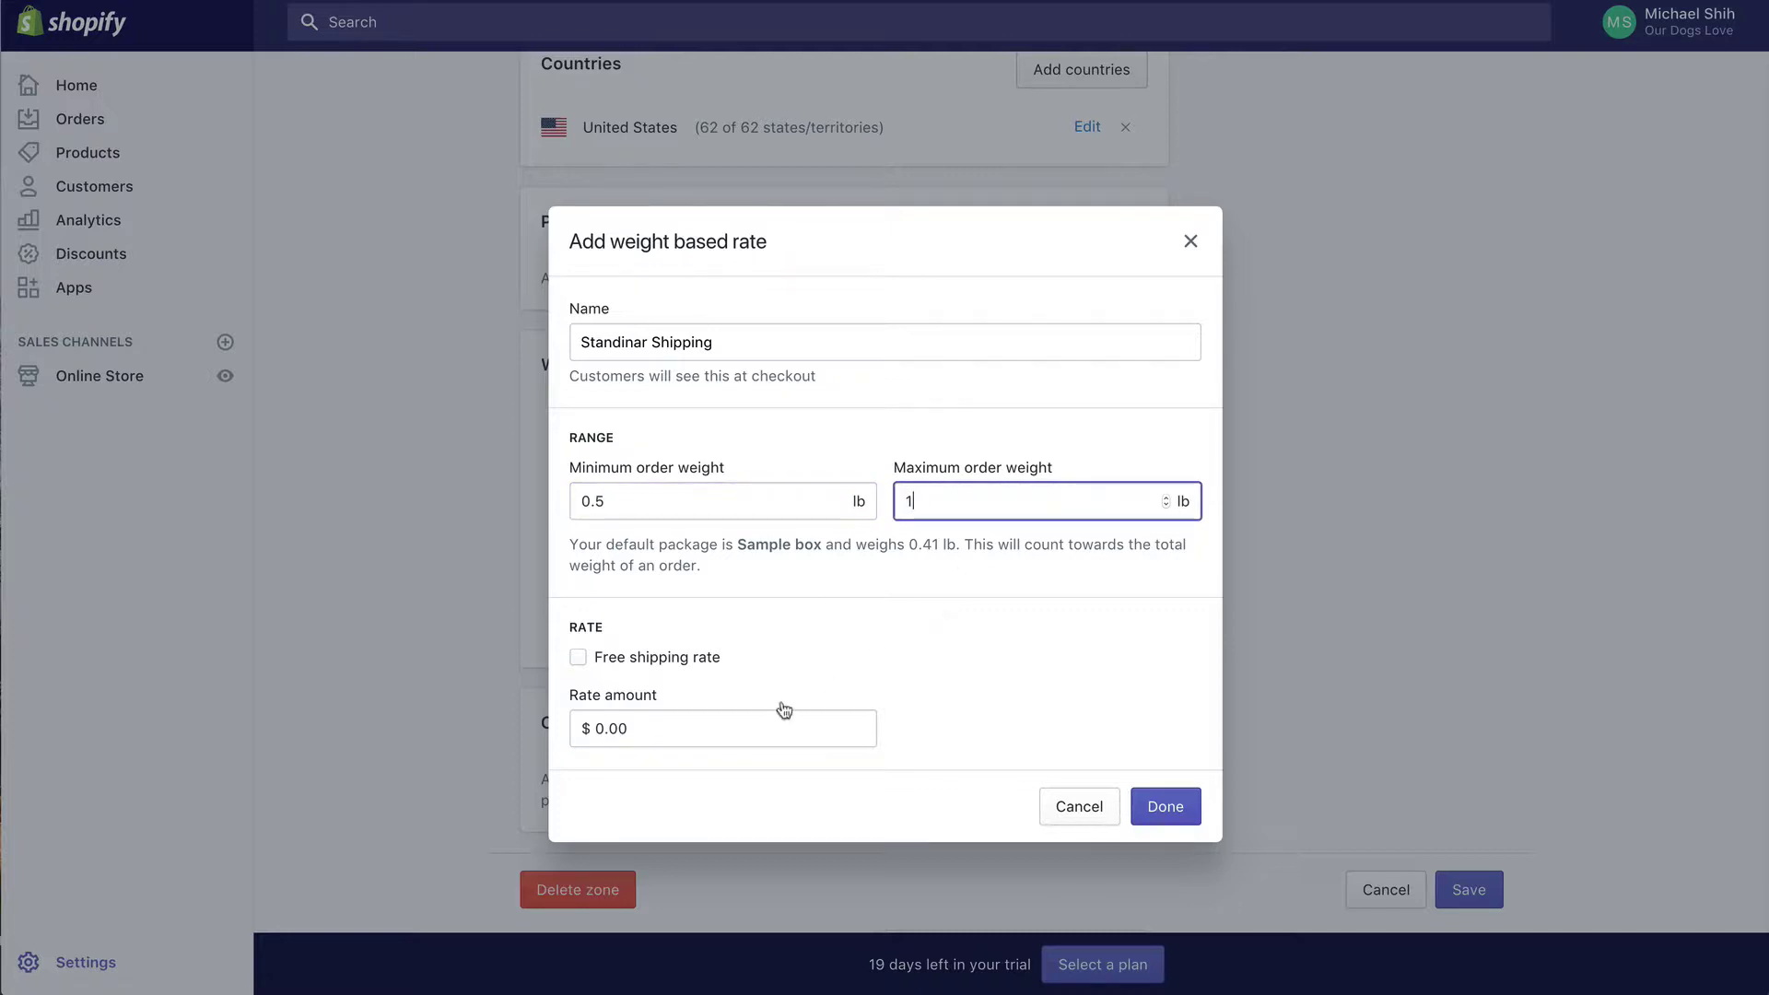
Step: Set its rate amount to $12.95 and add the rate to the zone
left_click(731, 731)
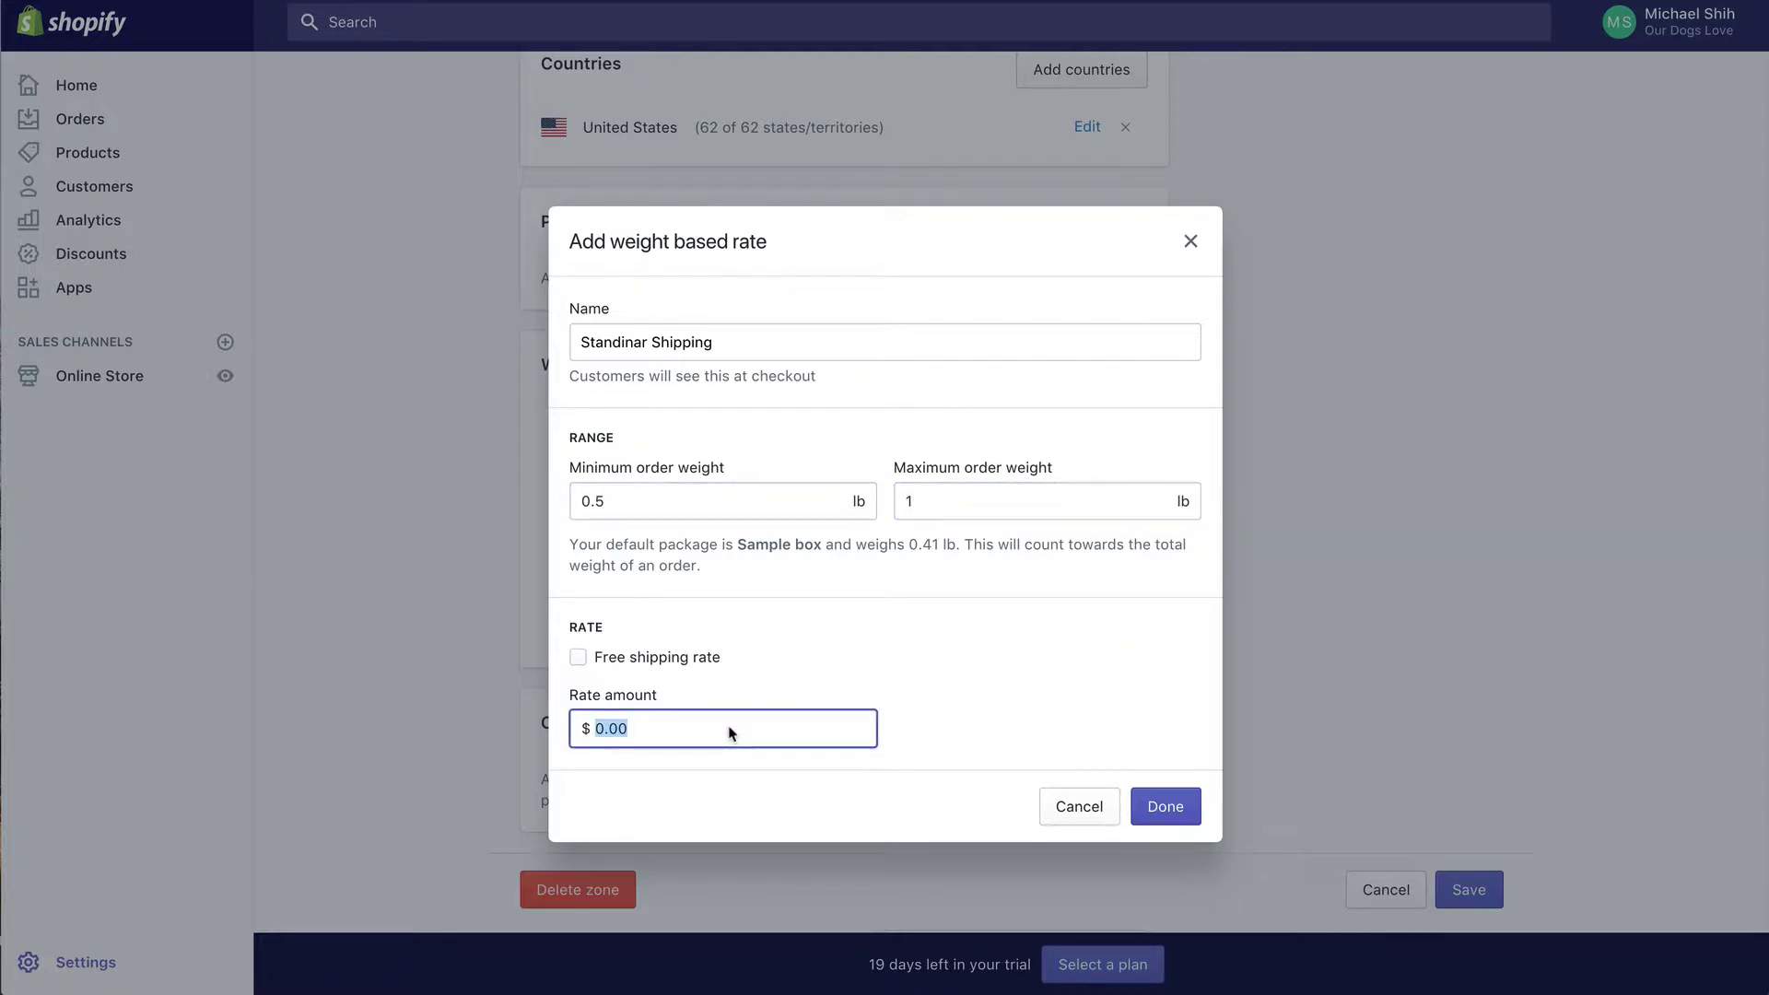
type("12.95")
mouse_move(599, 726)
left_mouse_down()
mouse_move(660, 727)
mouse_move(595, 733)
left_mouse_up()
left_click(660, 727)
left_click(652, 730)
left_click(1167, 807)
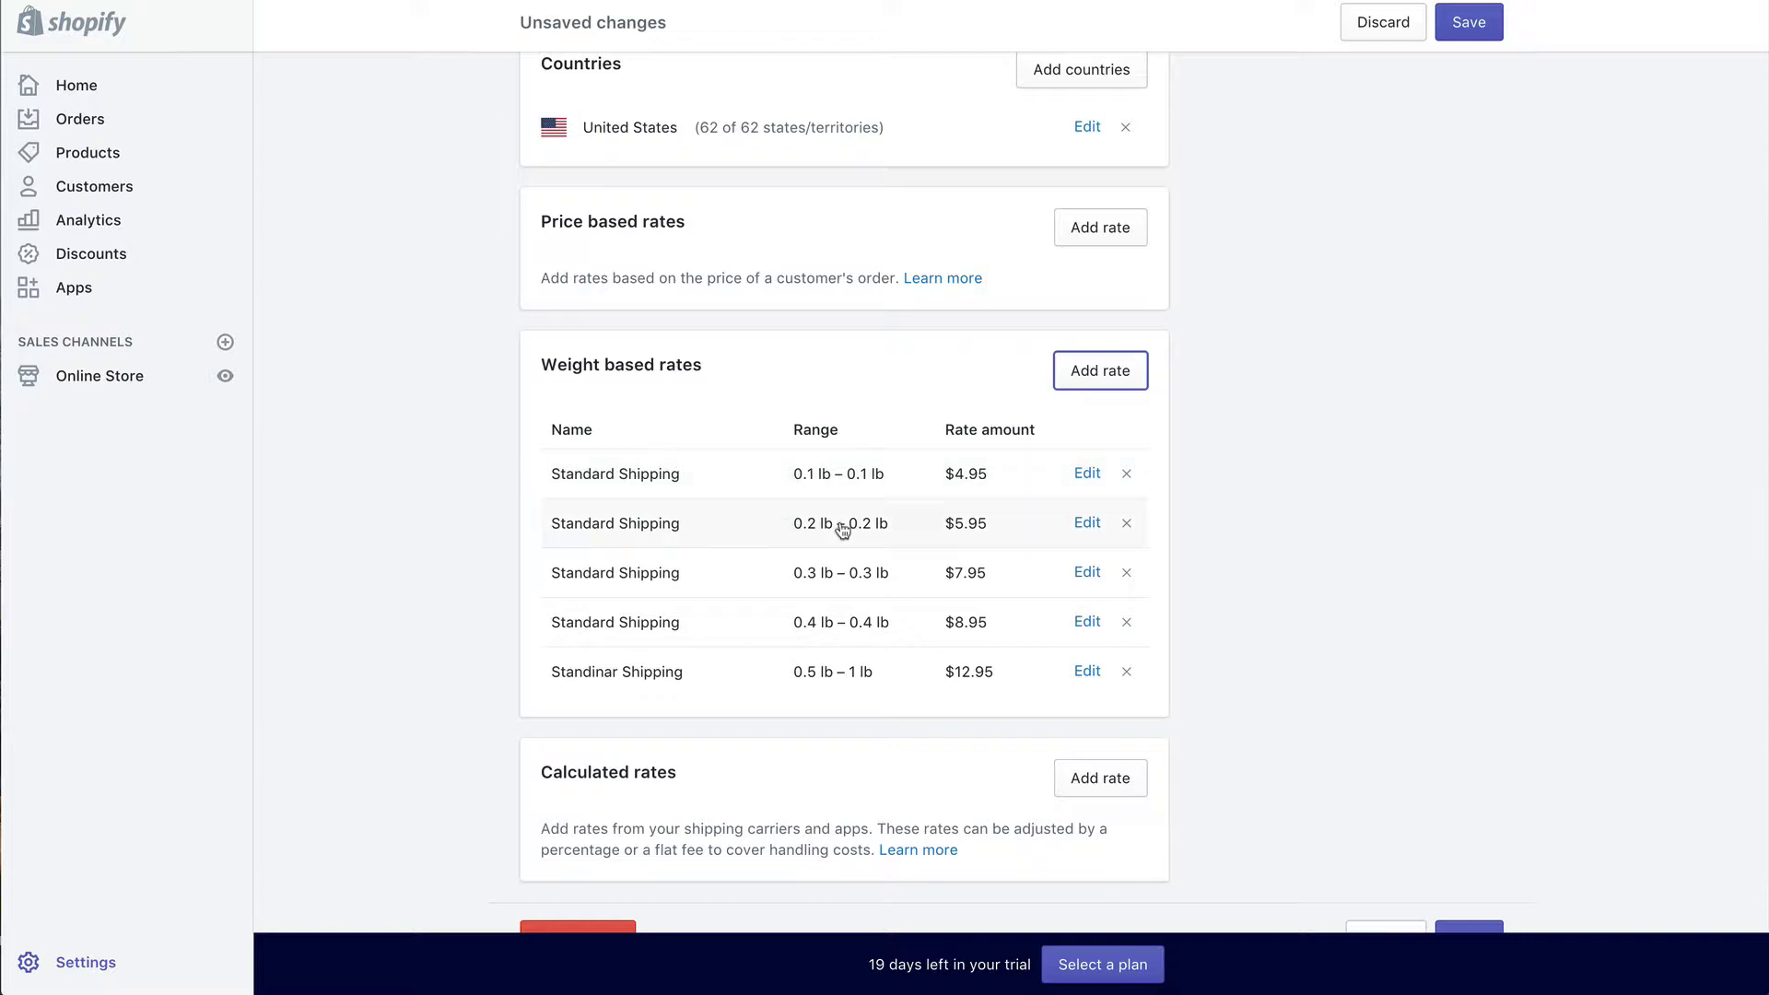
scroll(860, 458, "down", 1)
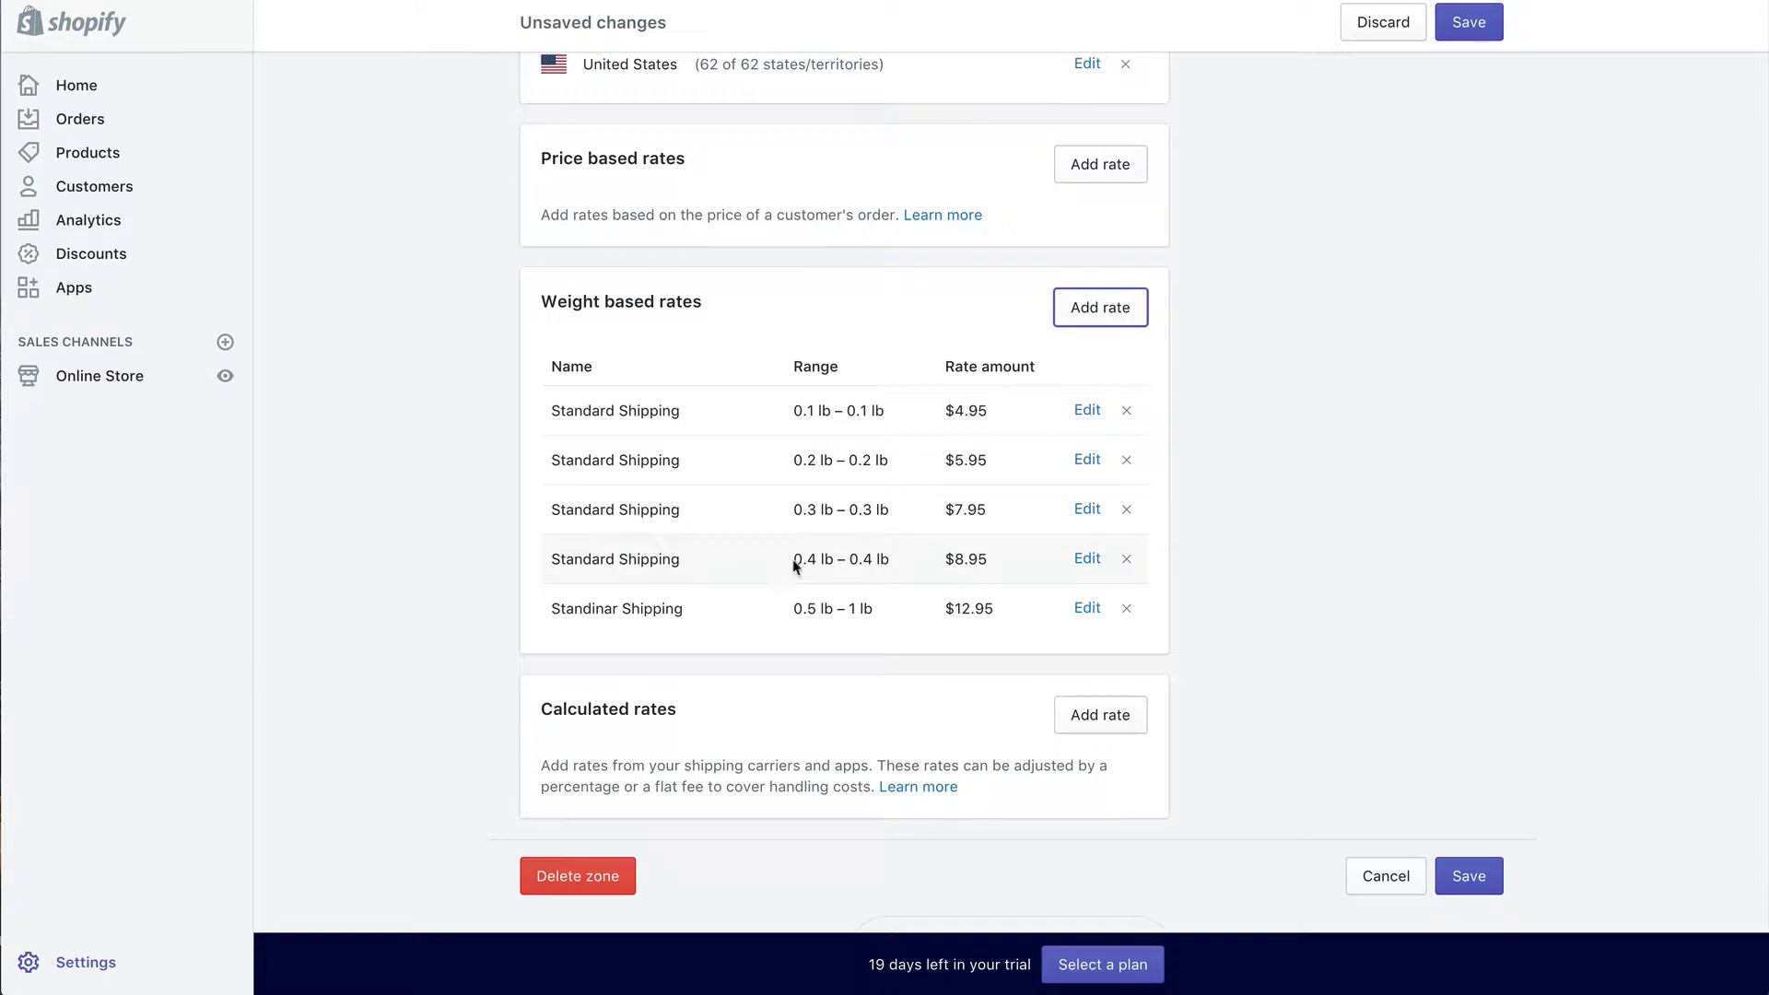
scroll(1034, 403, "up", 3)
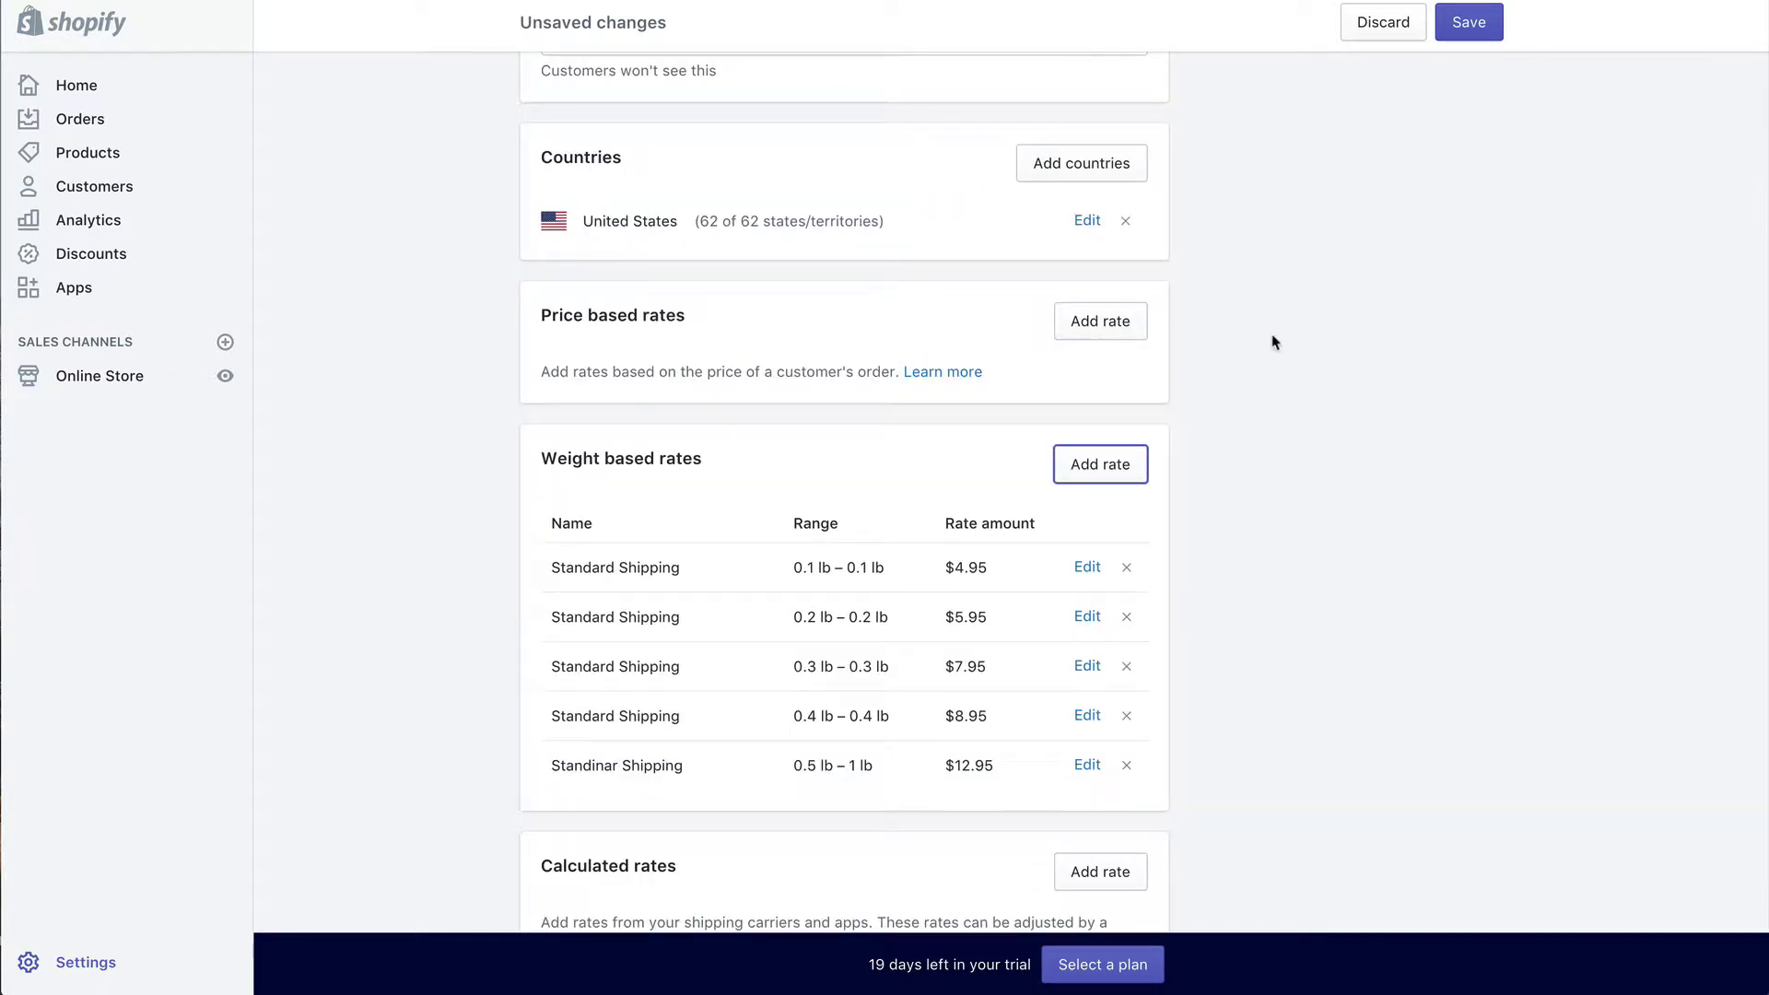
scroll(1196, 518, "down", 1)
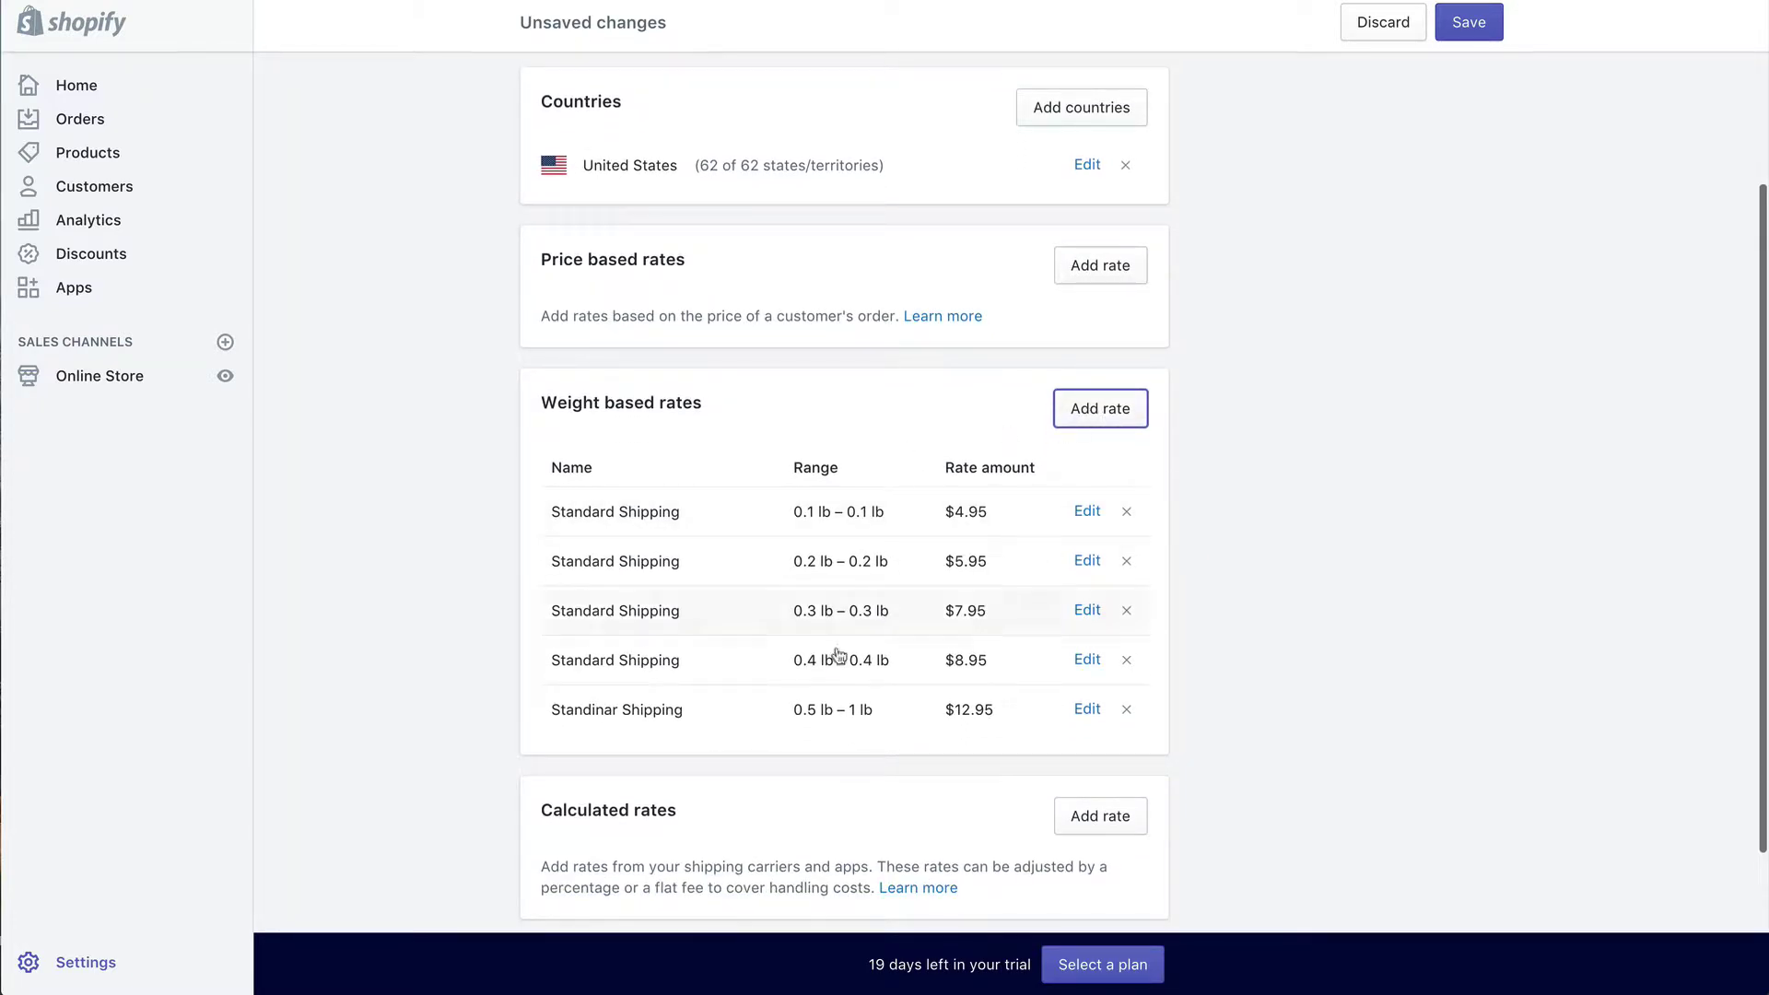
Step: Add a weight-based rate named FREE SHIPPING with a 0 lb maximum weight, marked as free shipping
left_click(1089, 419)
right_click(816, 351)
left_click(735, 350)
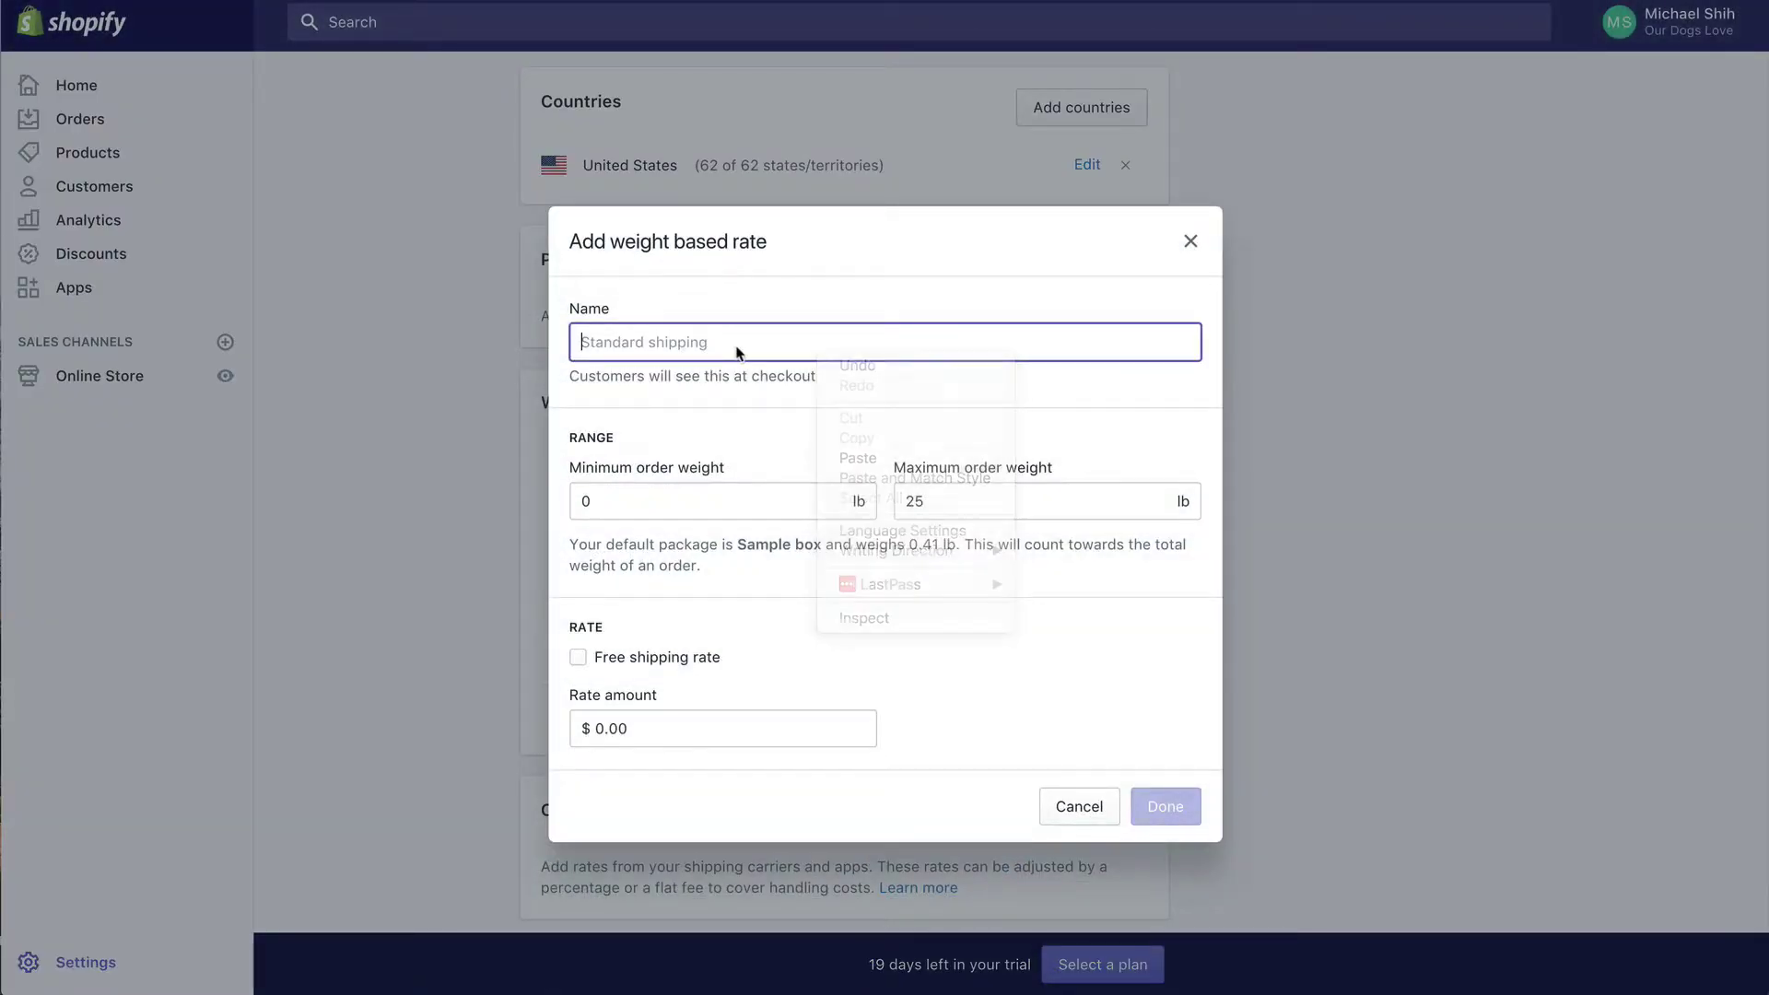
type("FREE SHIPPING")
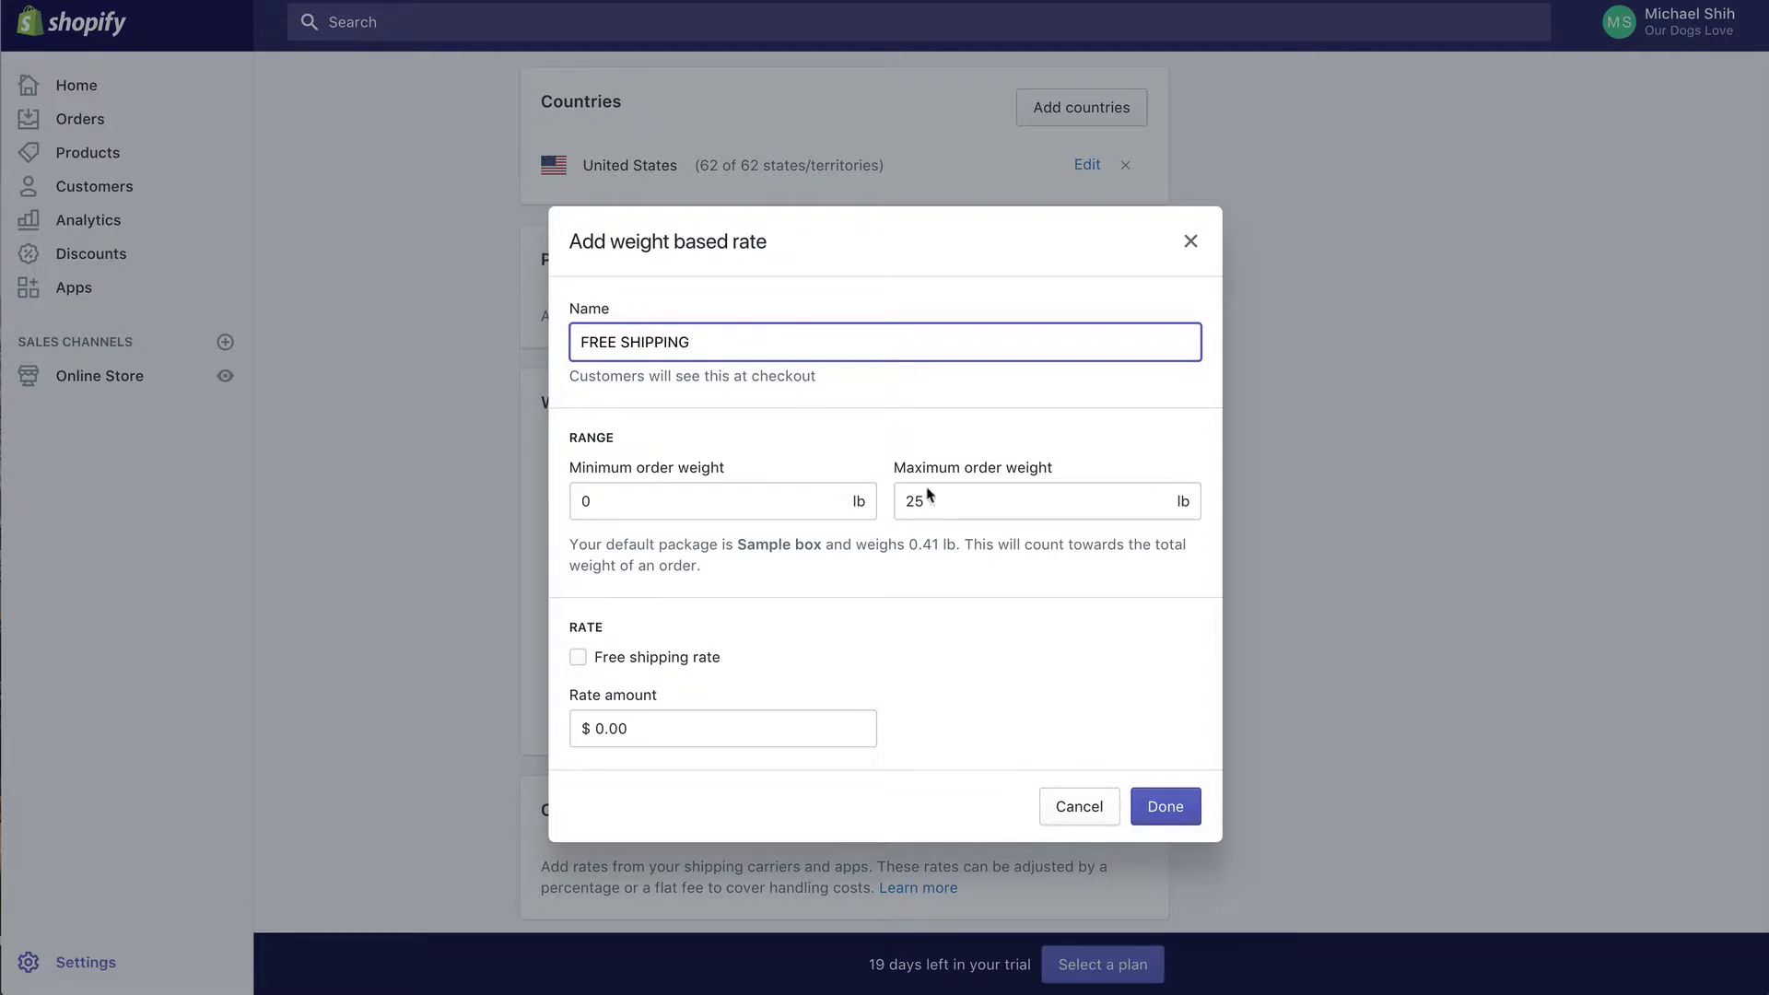
double_click(931, 499)
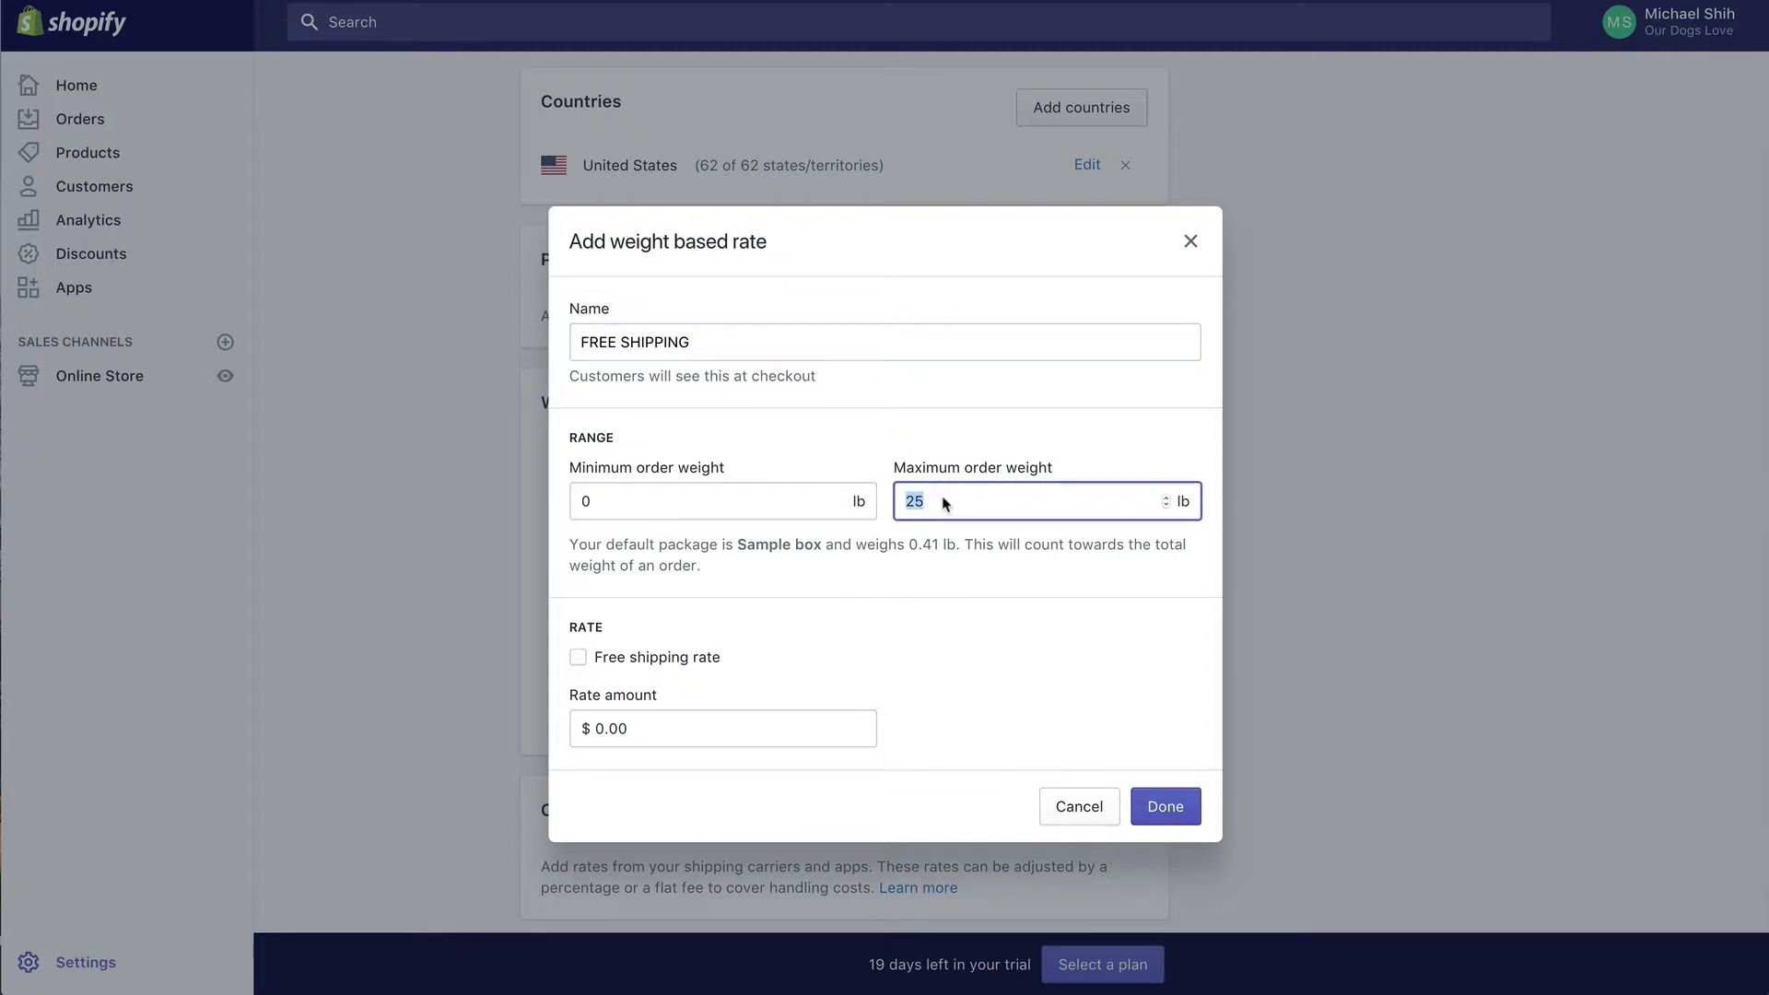
type("0")
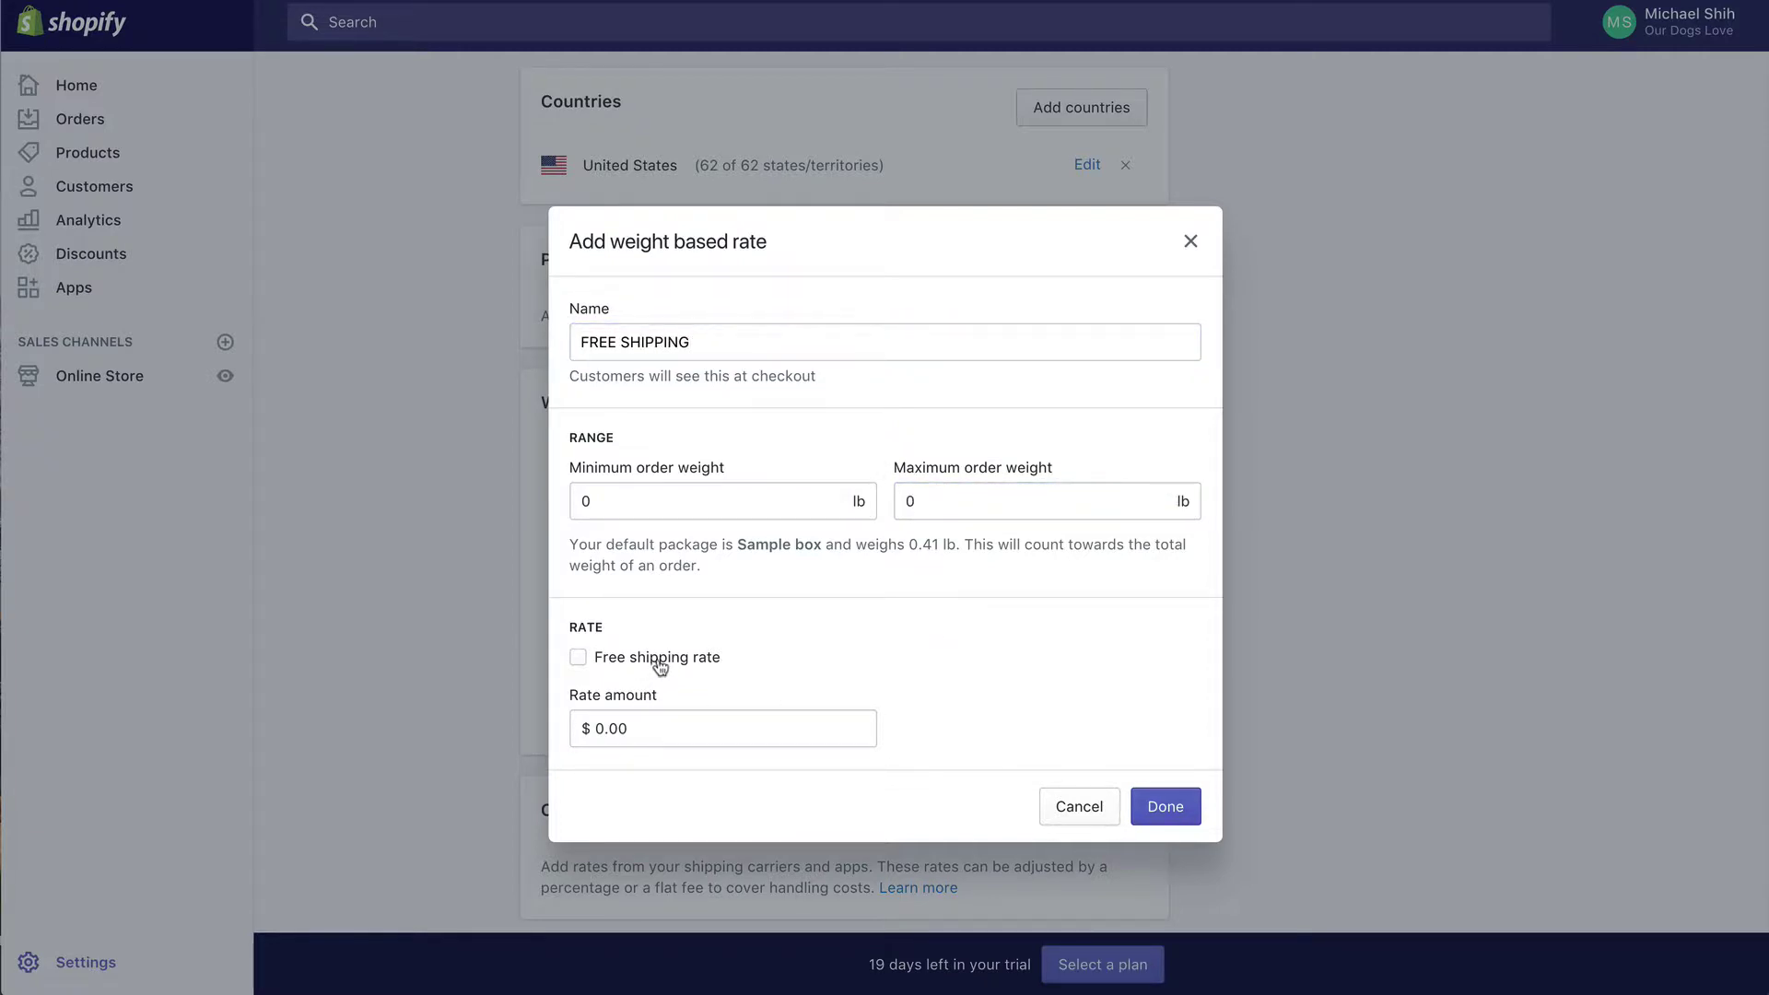
left_click(660, 660)
left_click(1170, 808)
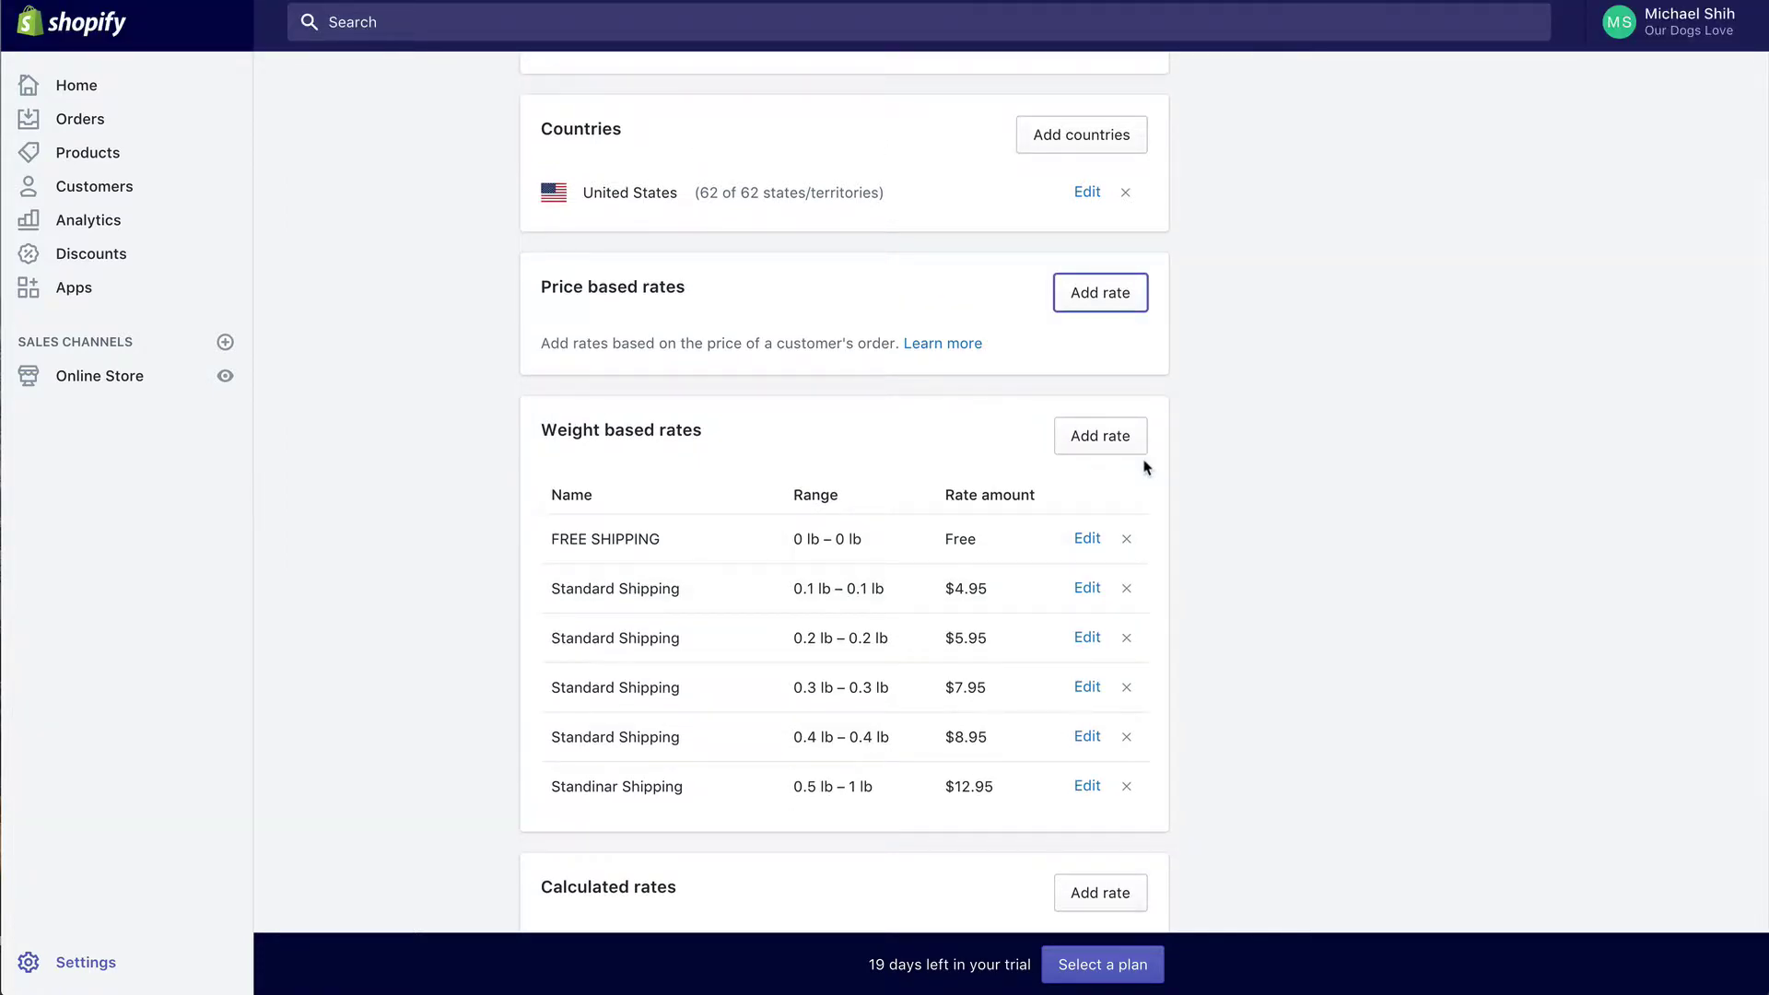
Step: Add a FREE SHIPPING price-based rate with a $75.00 minimum order price, marked free
left_click(1116, 295)
left_click(822, 369)
type("FREE SHIPPING")
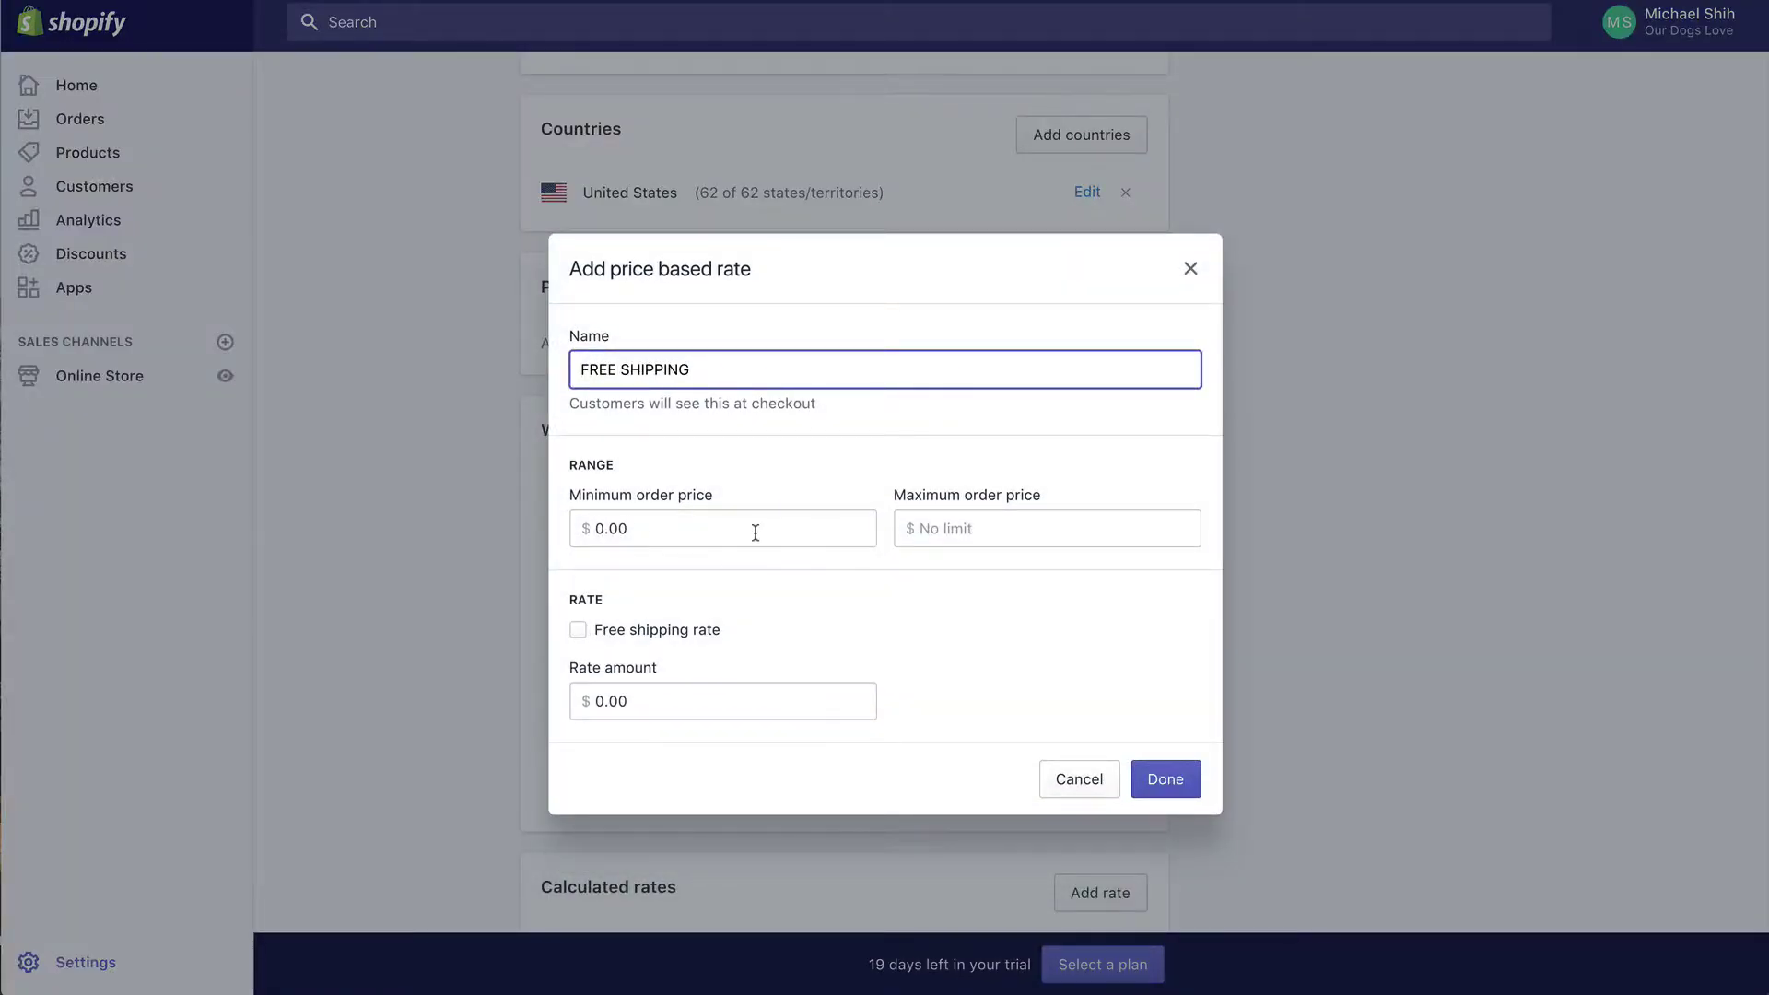
left_click(756, 533)
type("7")
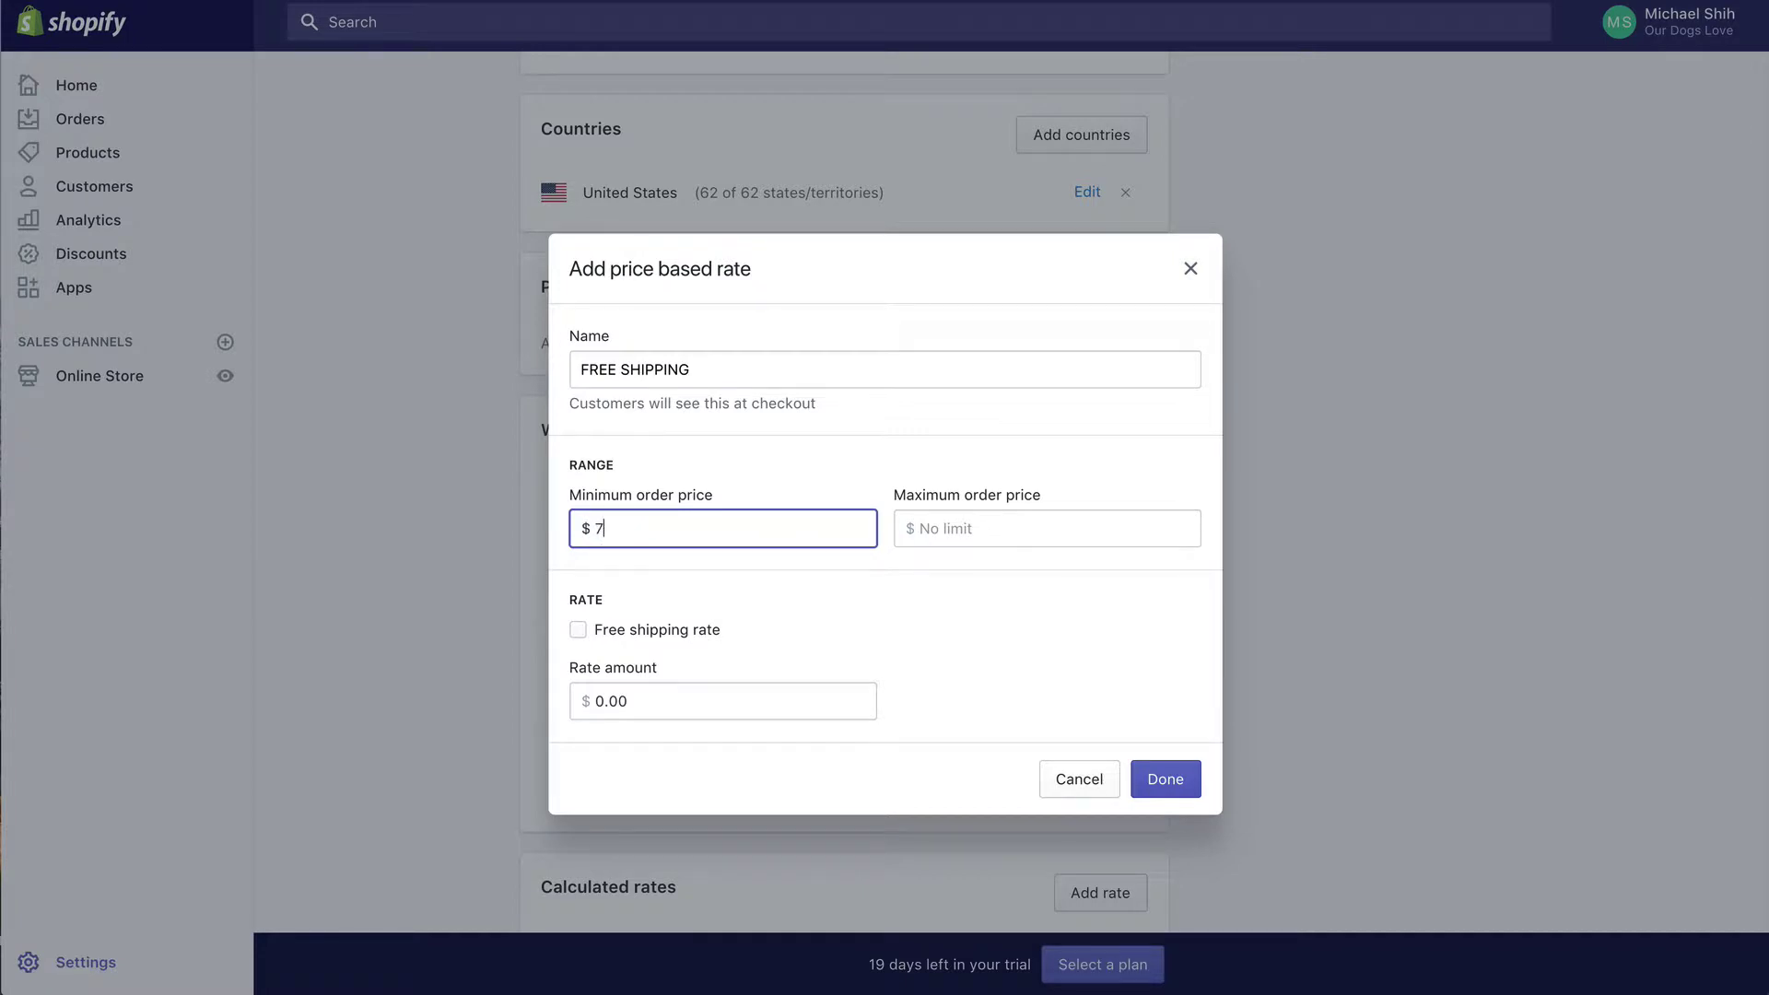
type("5")
left_click(872, 687)
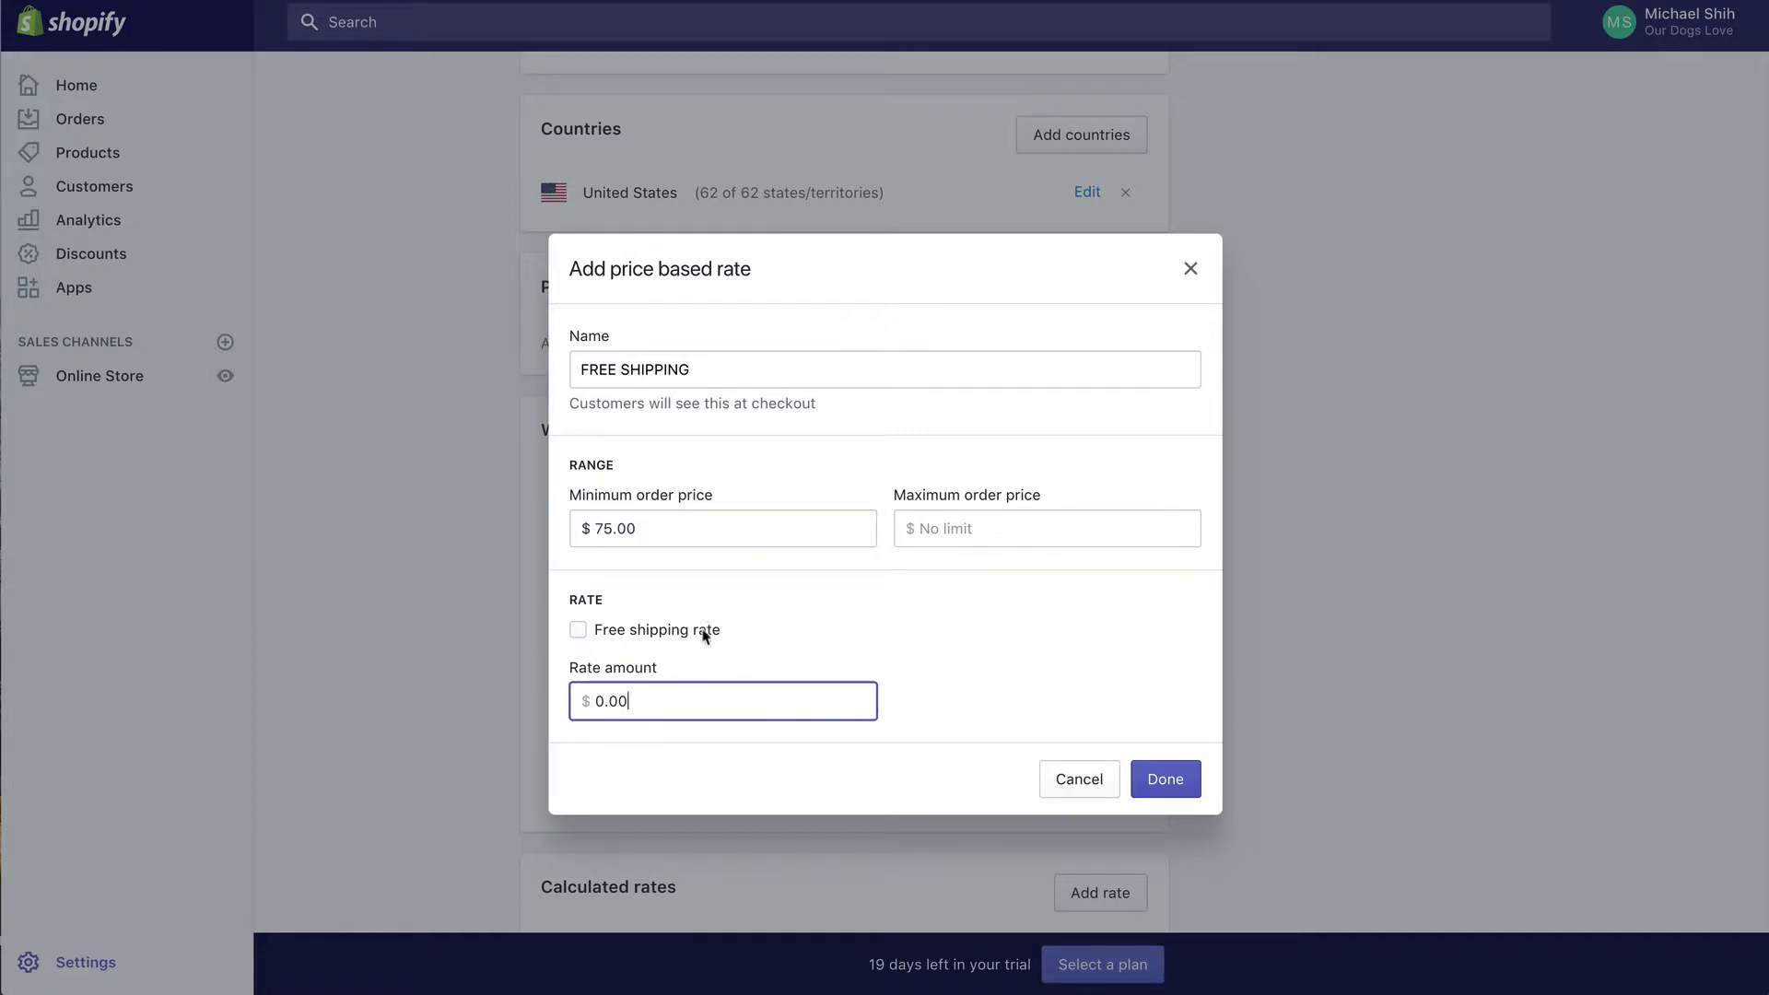
left_click(679, 632)
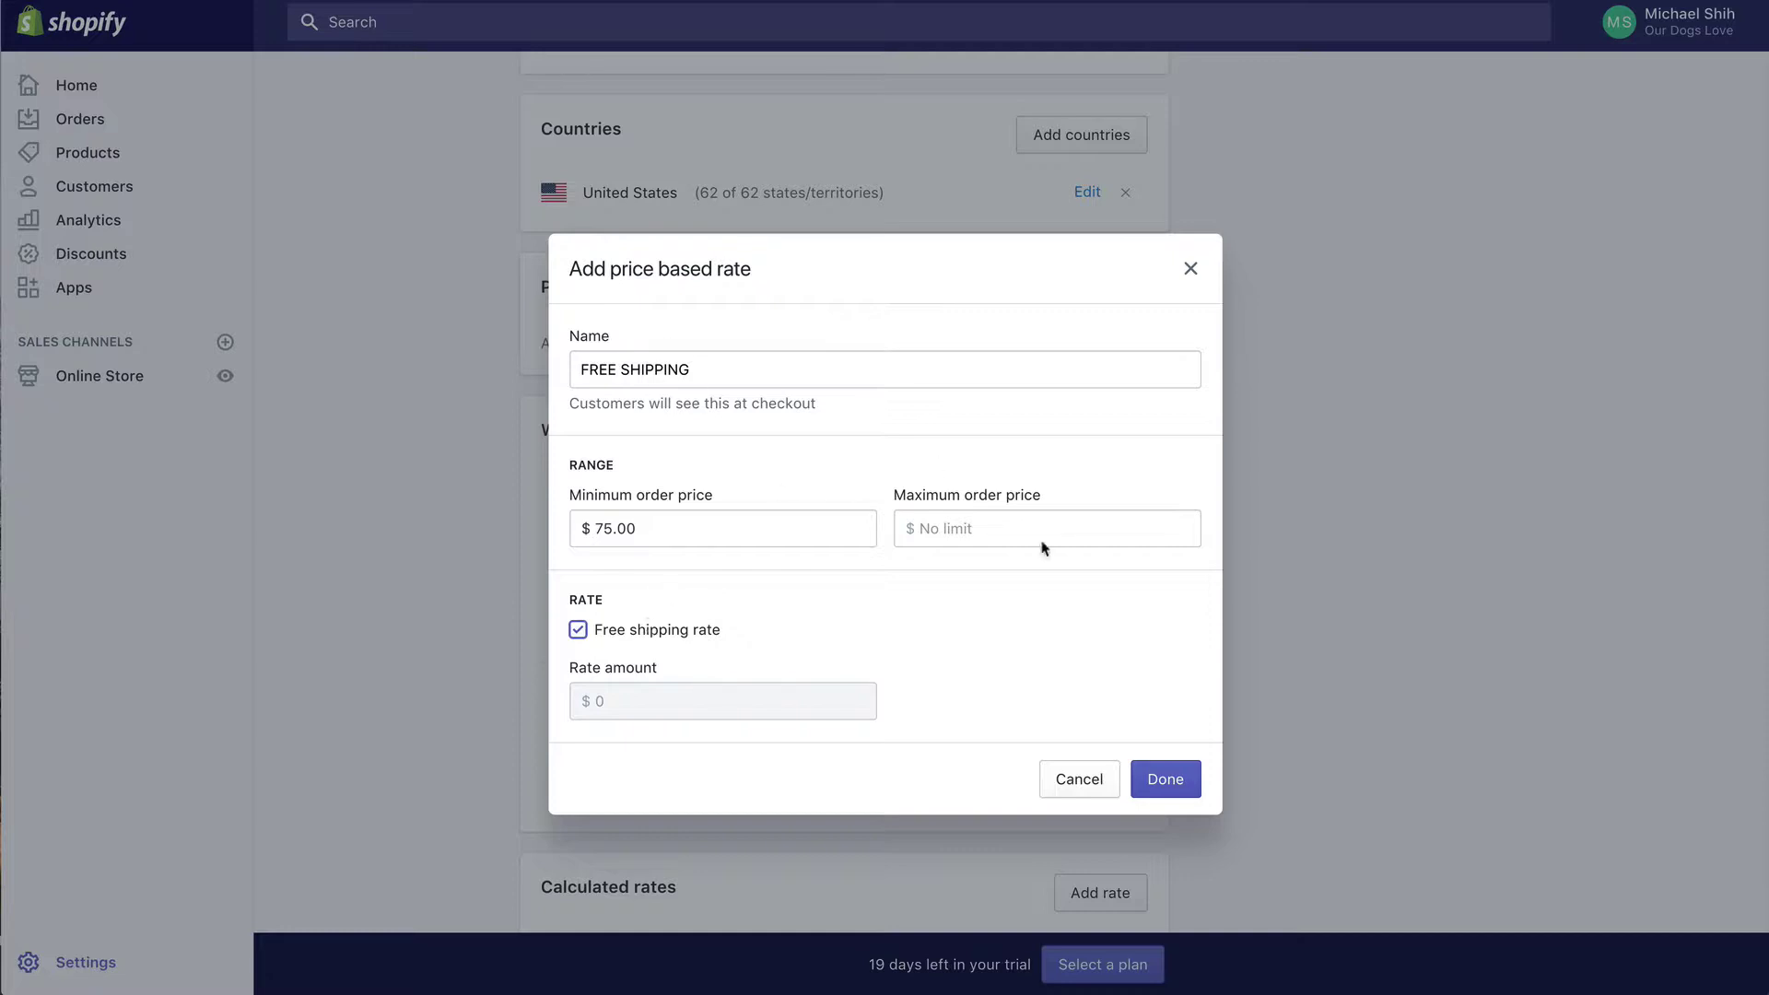
left_click(1165, 779)
Step: Save the United States shipping zone with its new rates
scroll(817, 268, "down", 3)
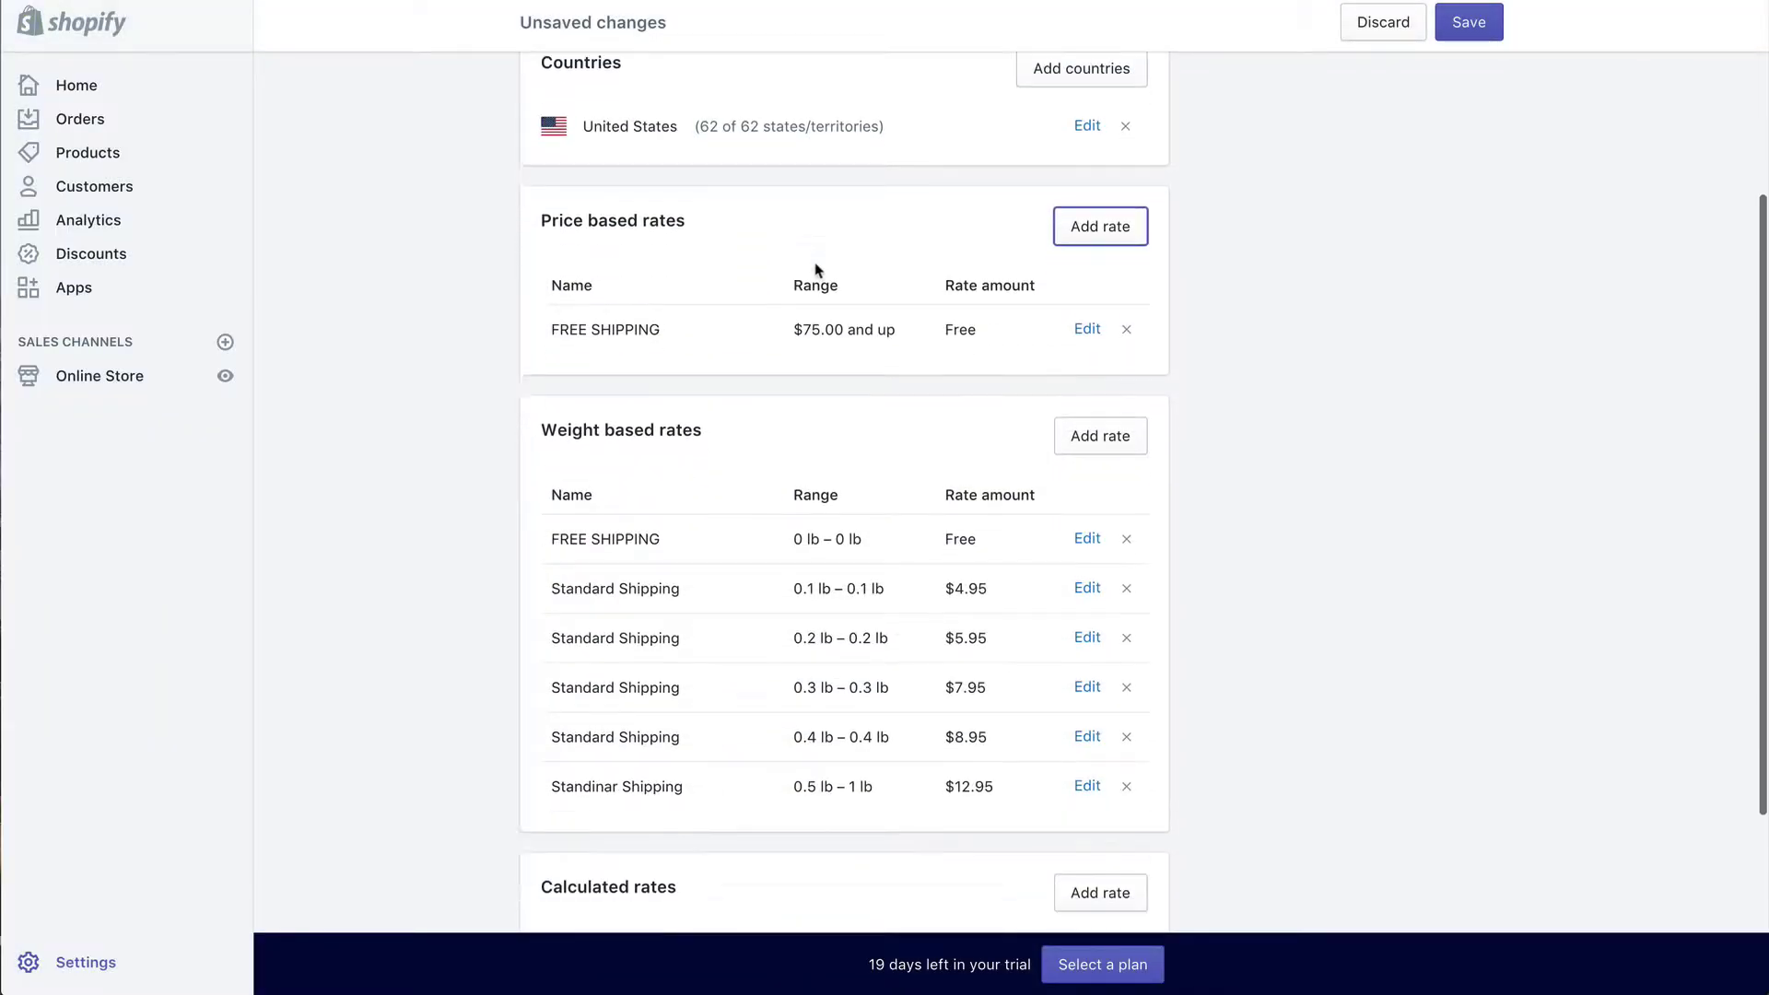
scroll(809, 196, "down", 3)
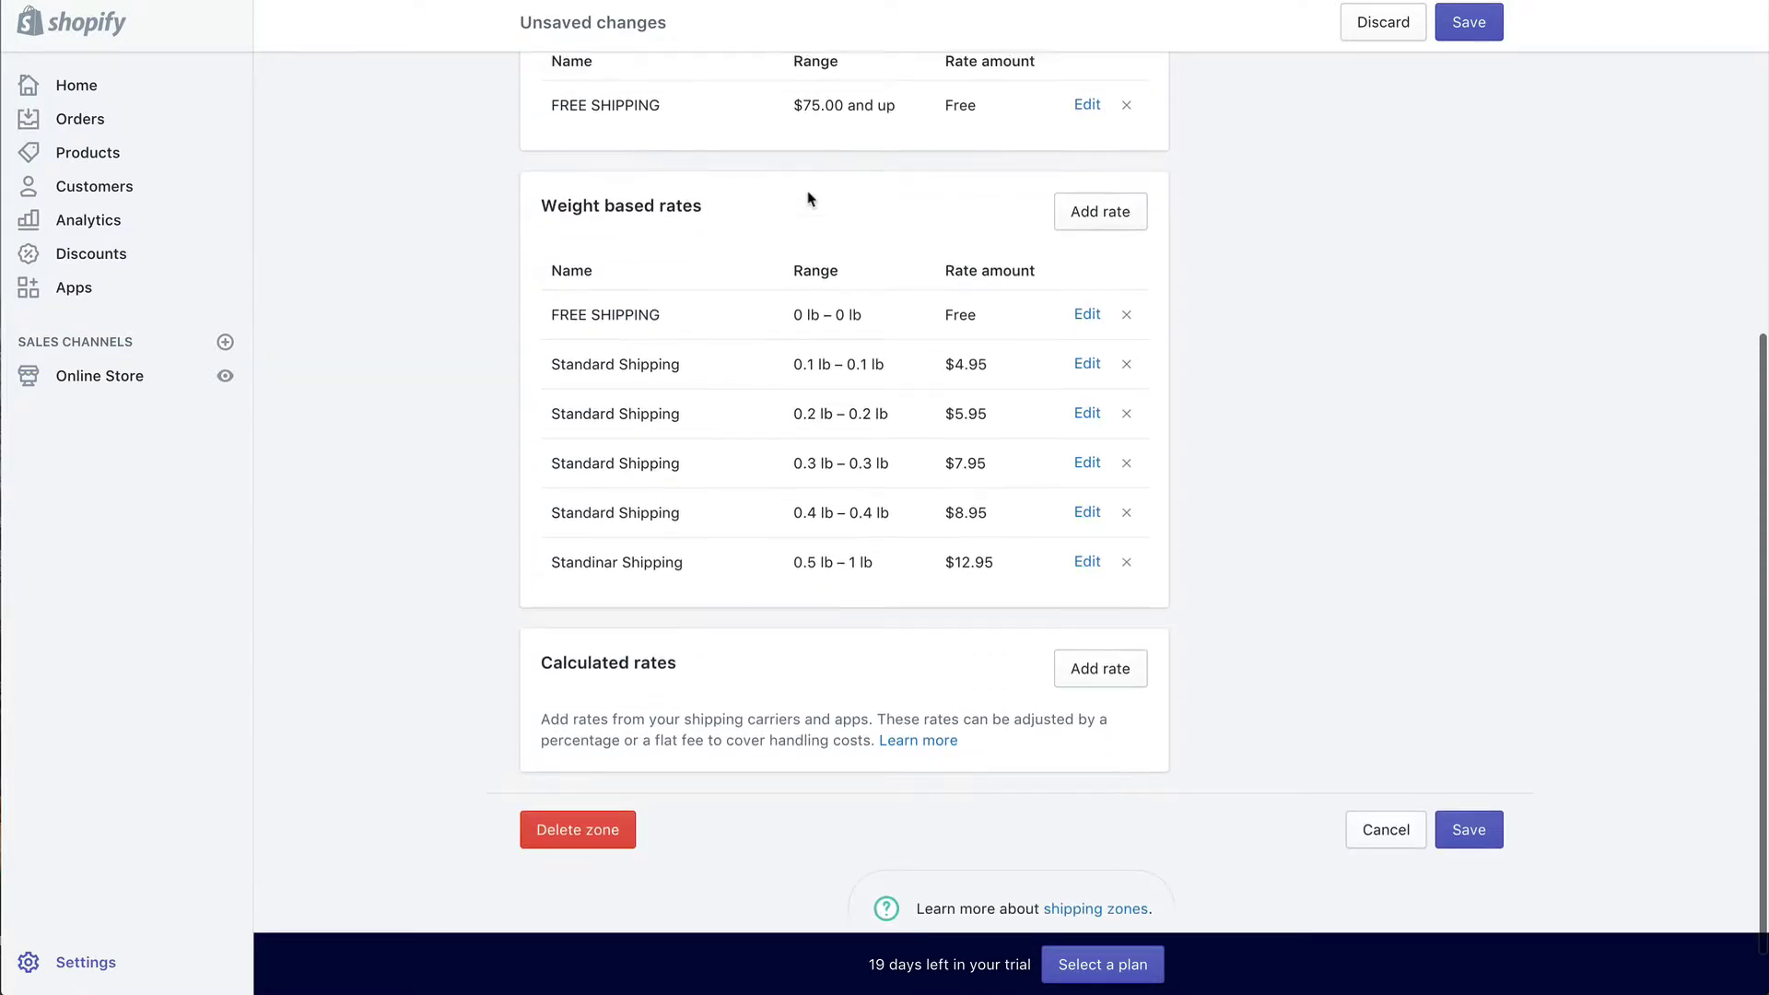
scroll(809, 197, "up", 7)
scroll(741, 548, "down", 1)
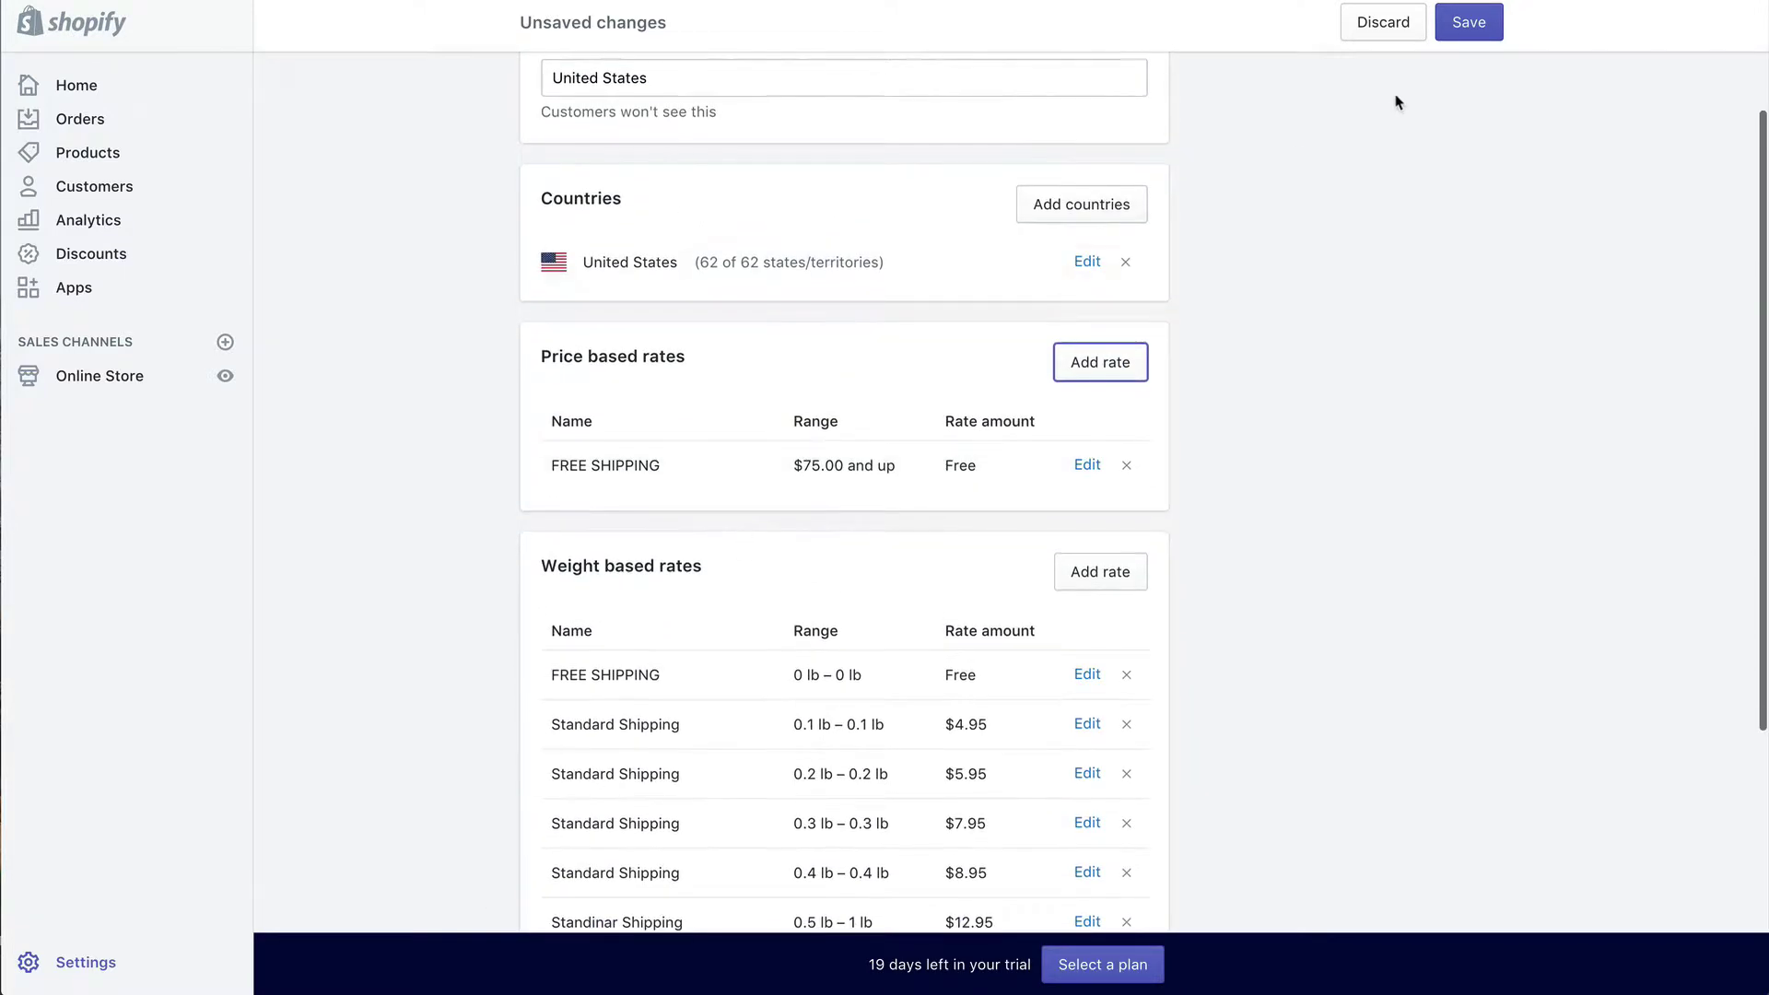
left_click(1474, 29)
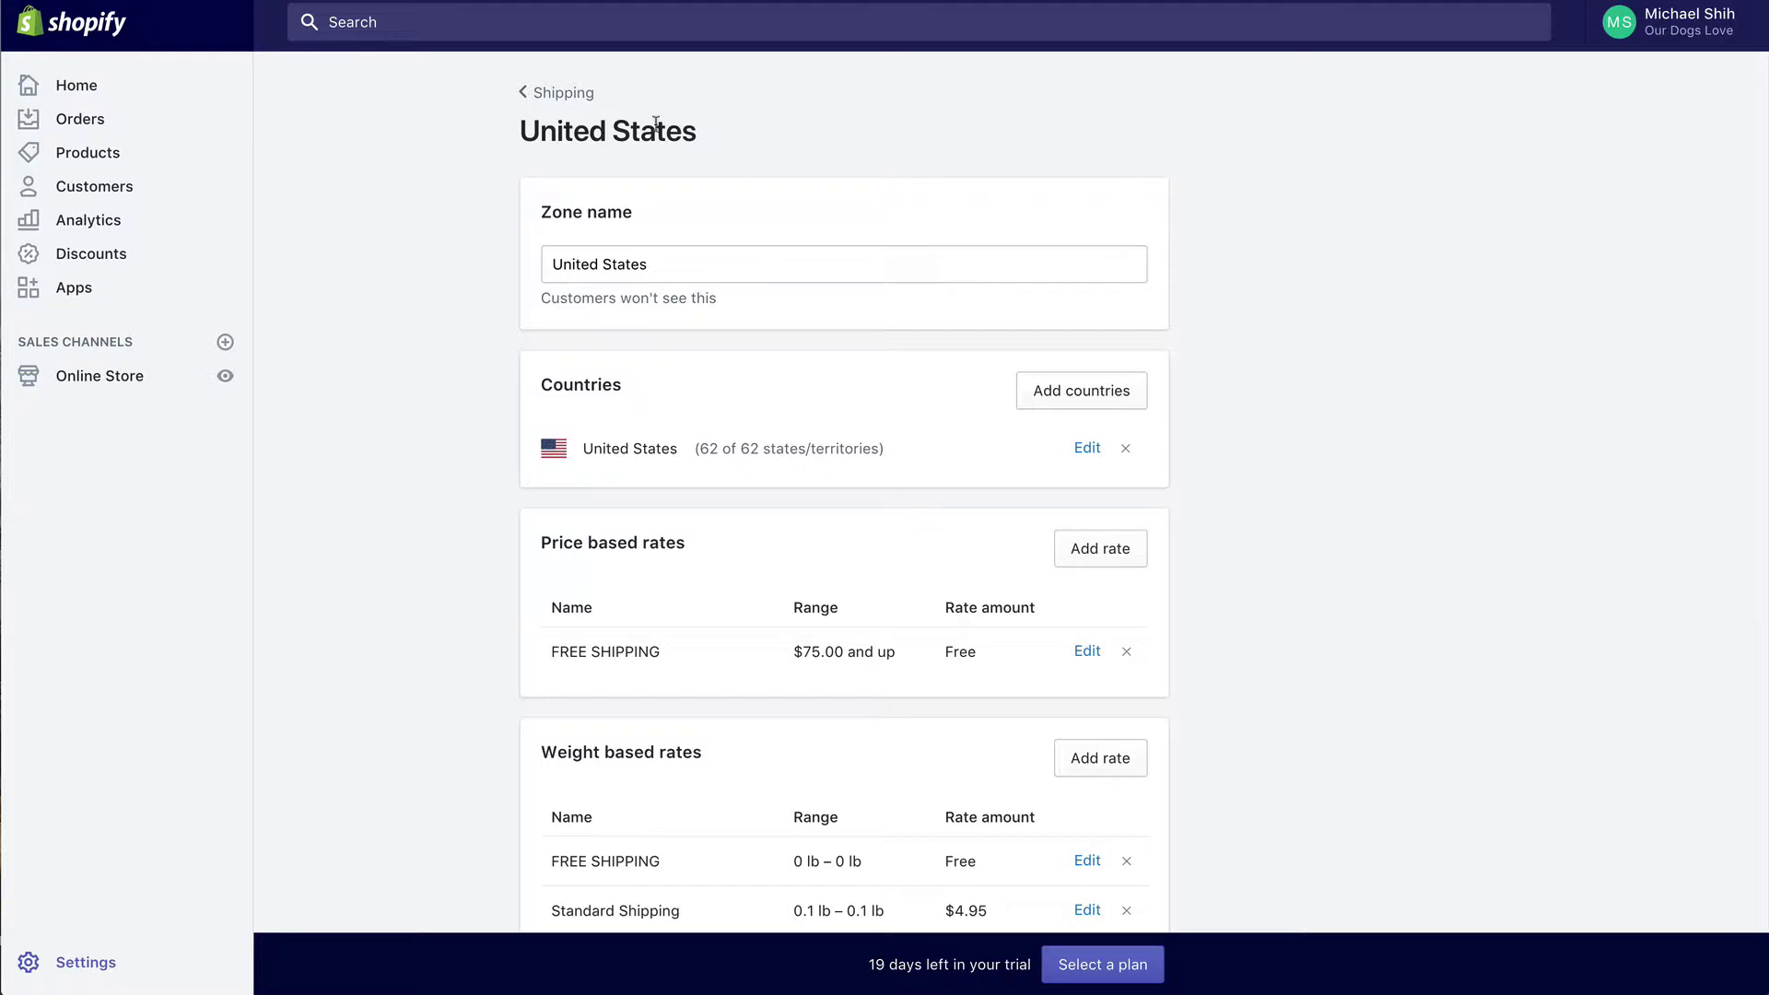
Step: From the shipping settings, start a new shipping zone named Canada
left_click(587, 101)
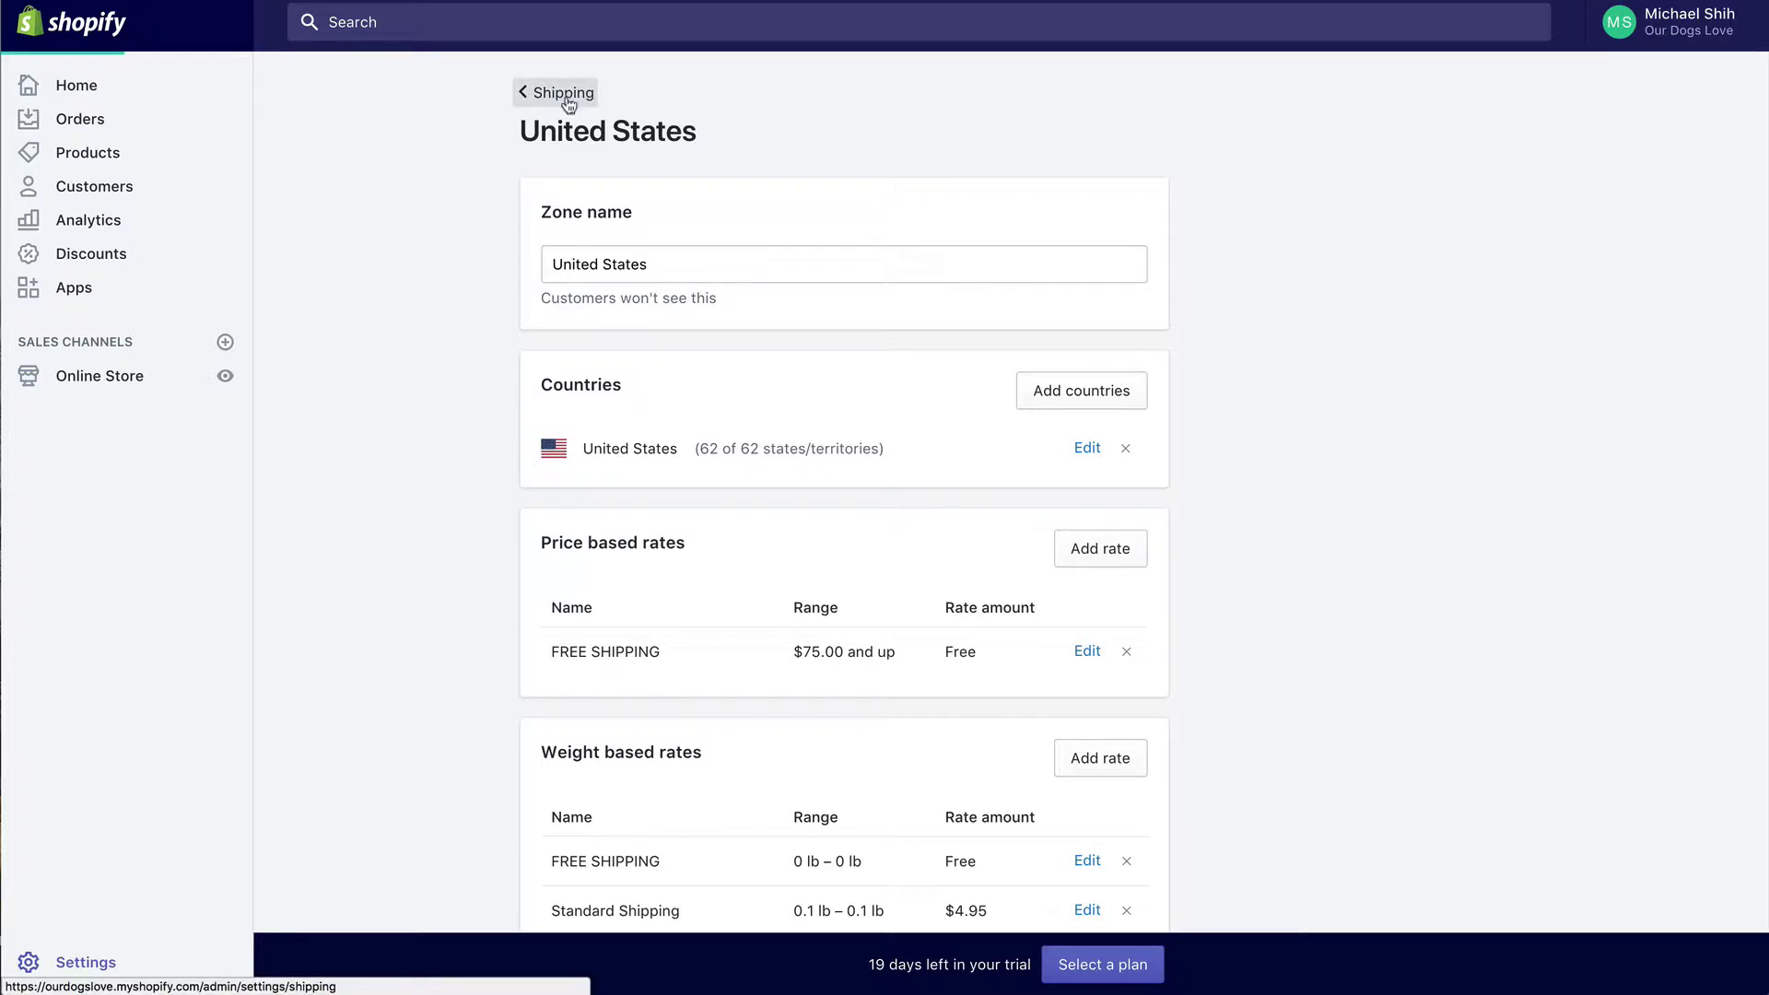
scroll(1007, 494, "down", 3)
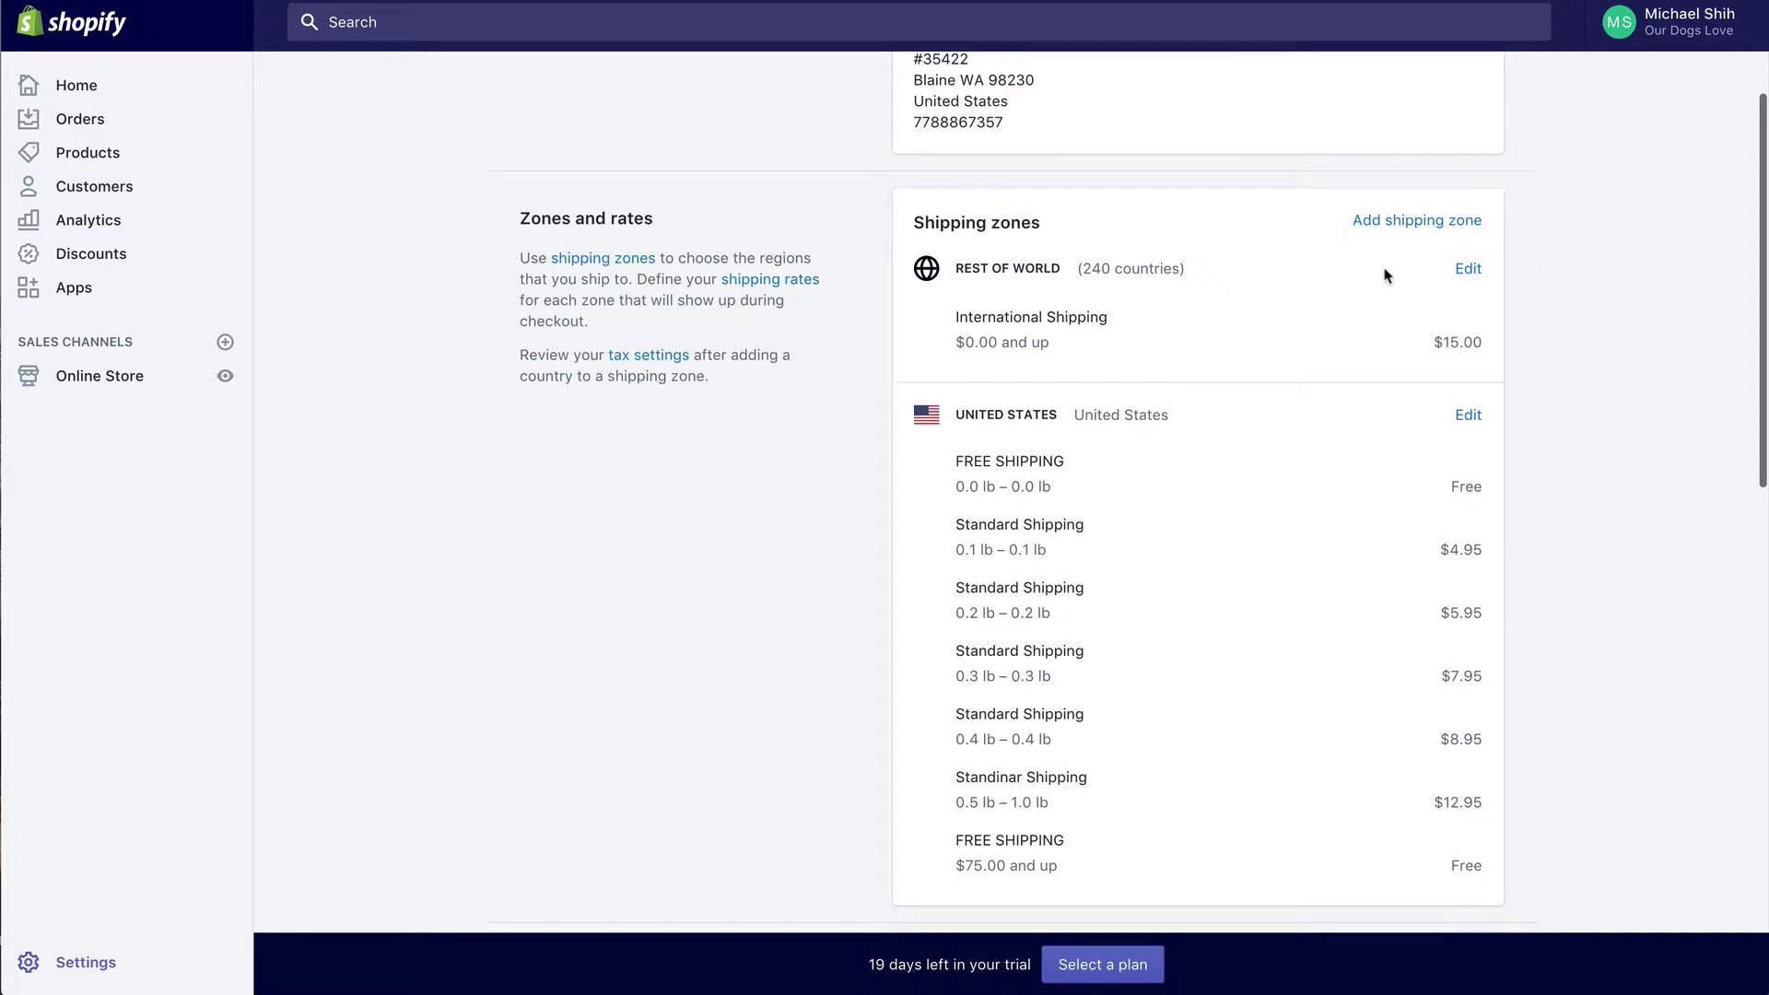
left_click(1416, 228)
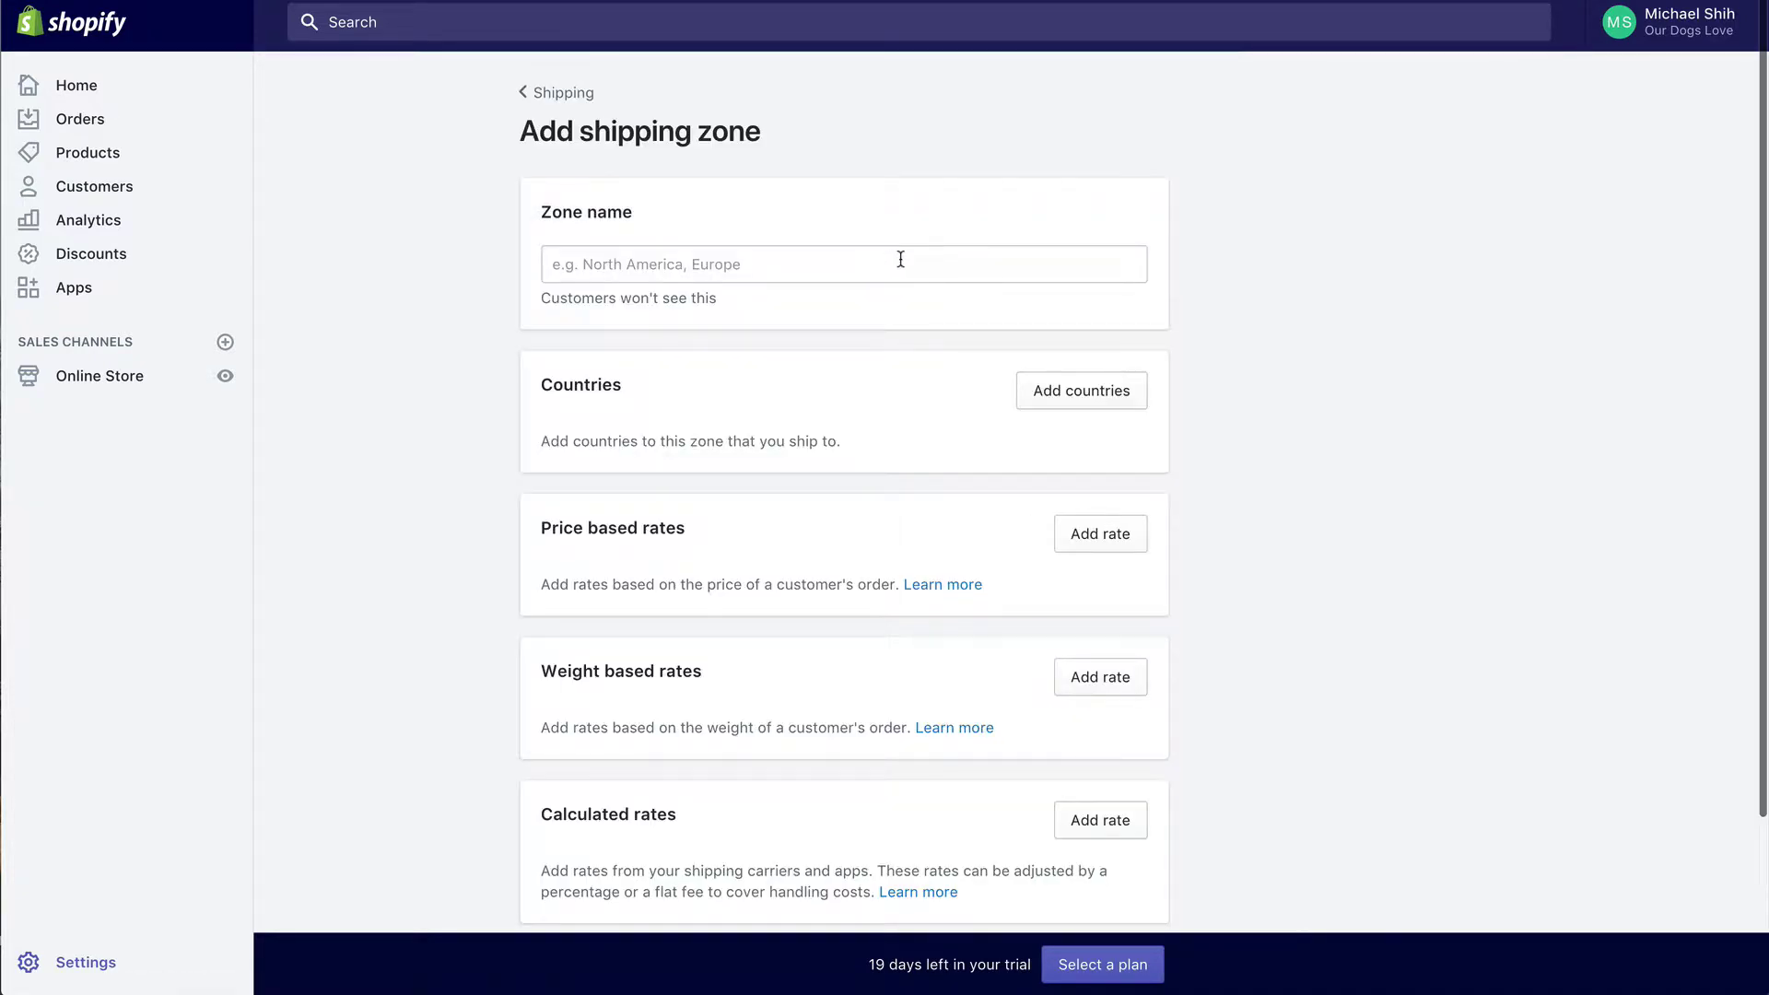
left_click(901, 266)
type("Canada")
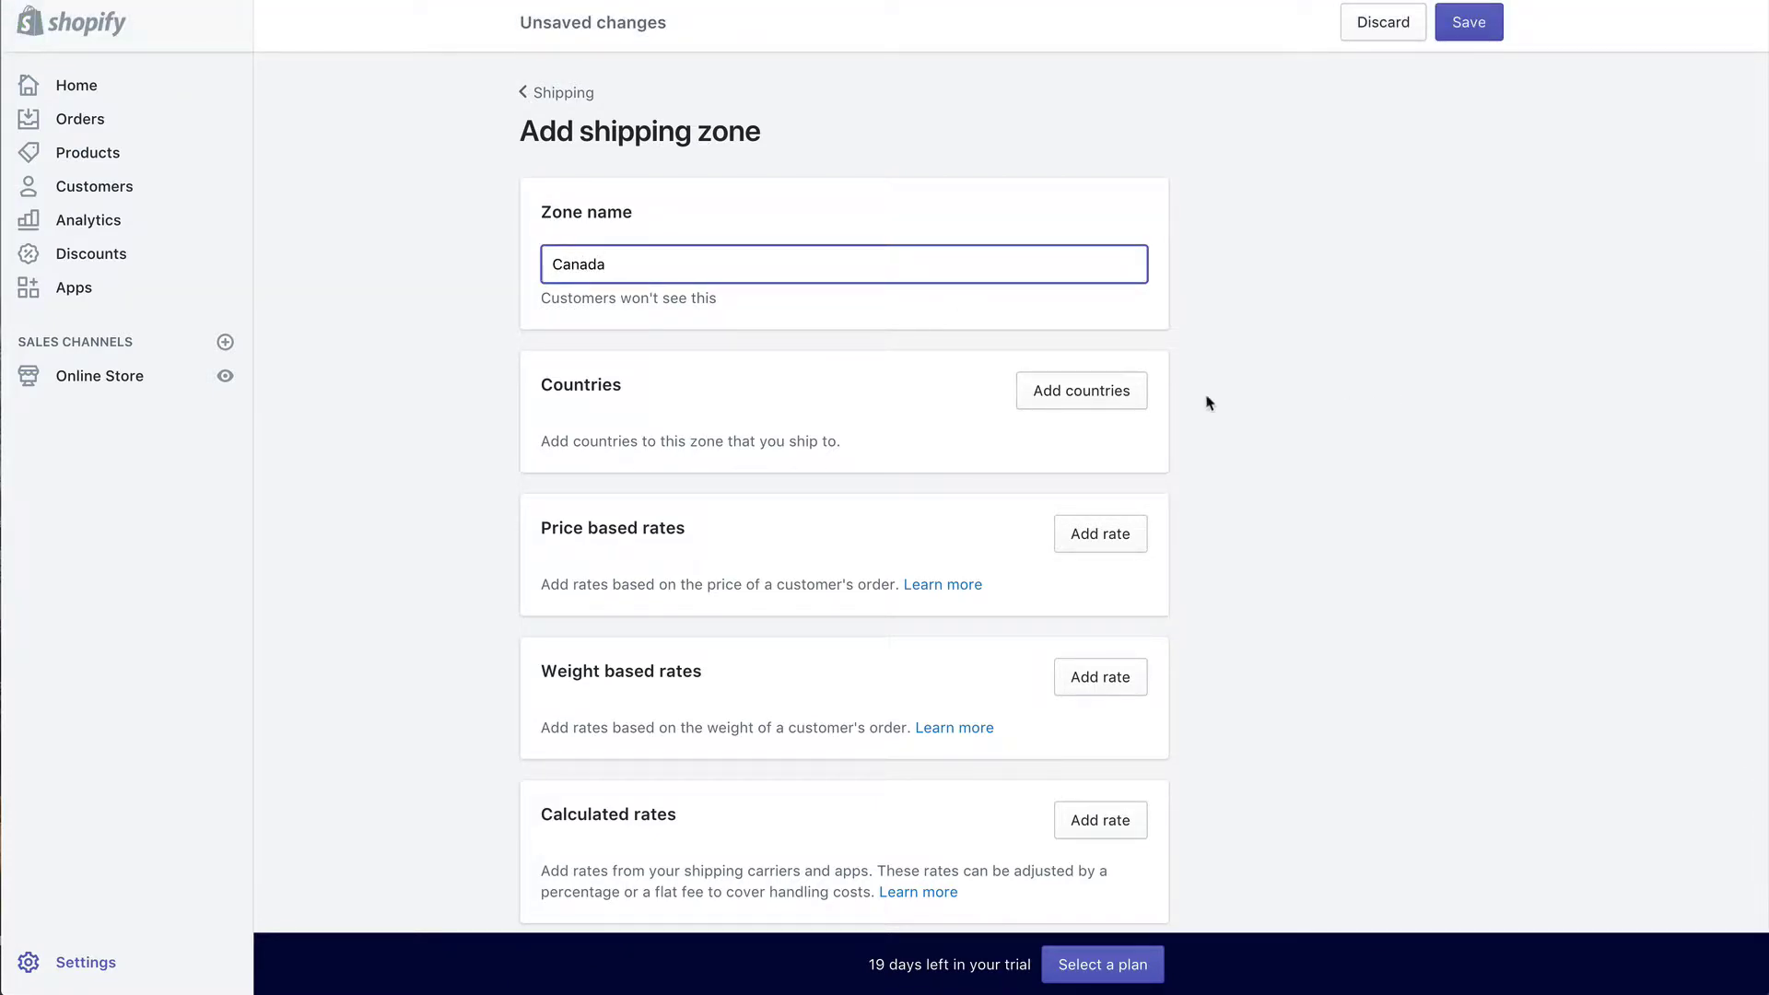
Step: Add the country Canada, with all 13 provinces/territories, to the zone
left_click(1133, 392)
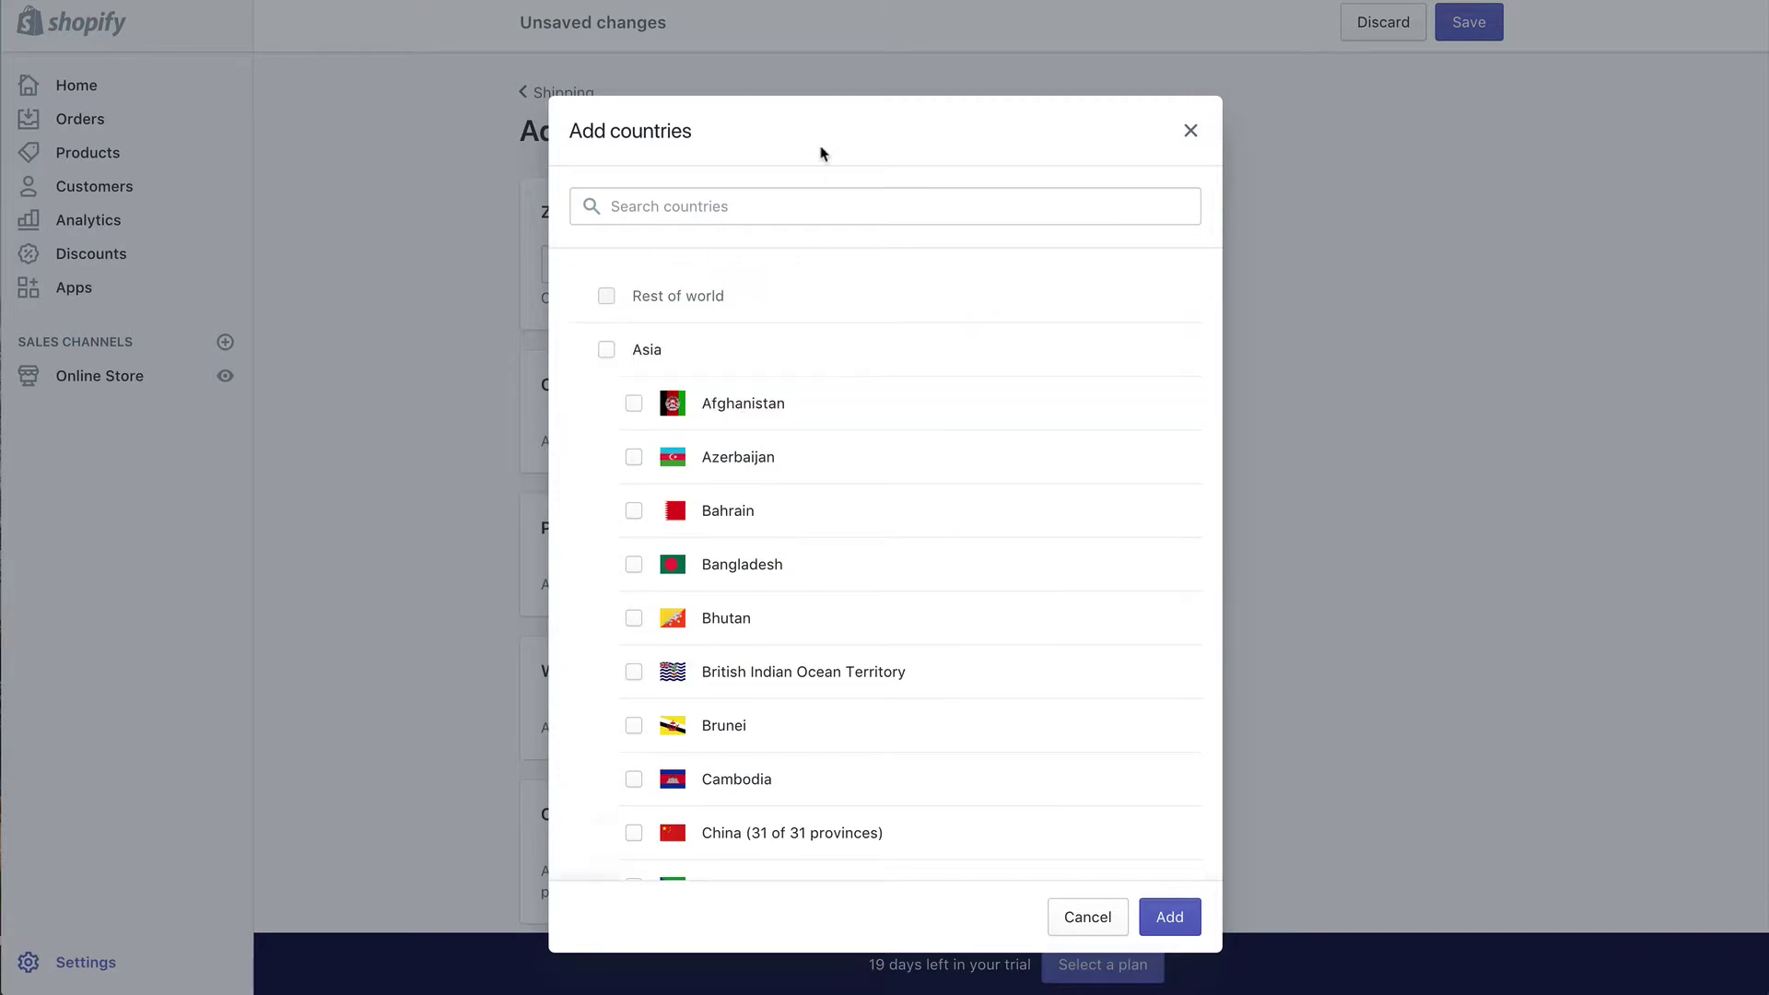
left_click(820, 193)
type("Cana")
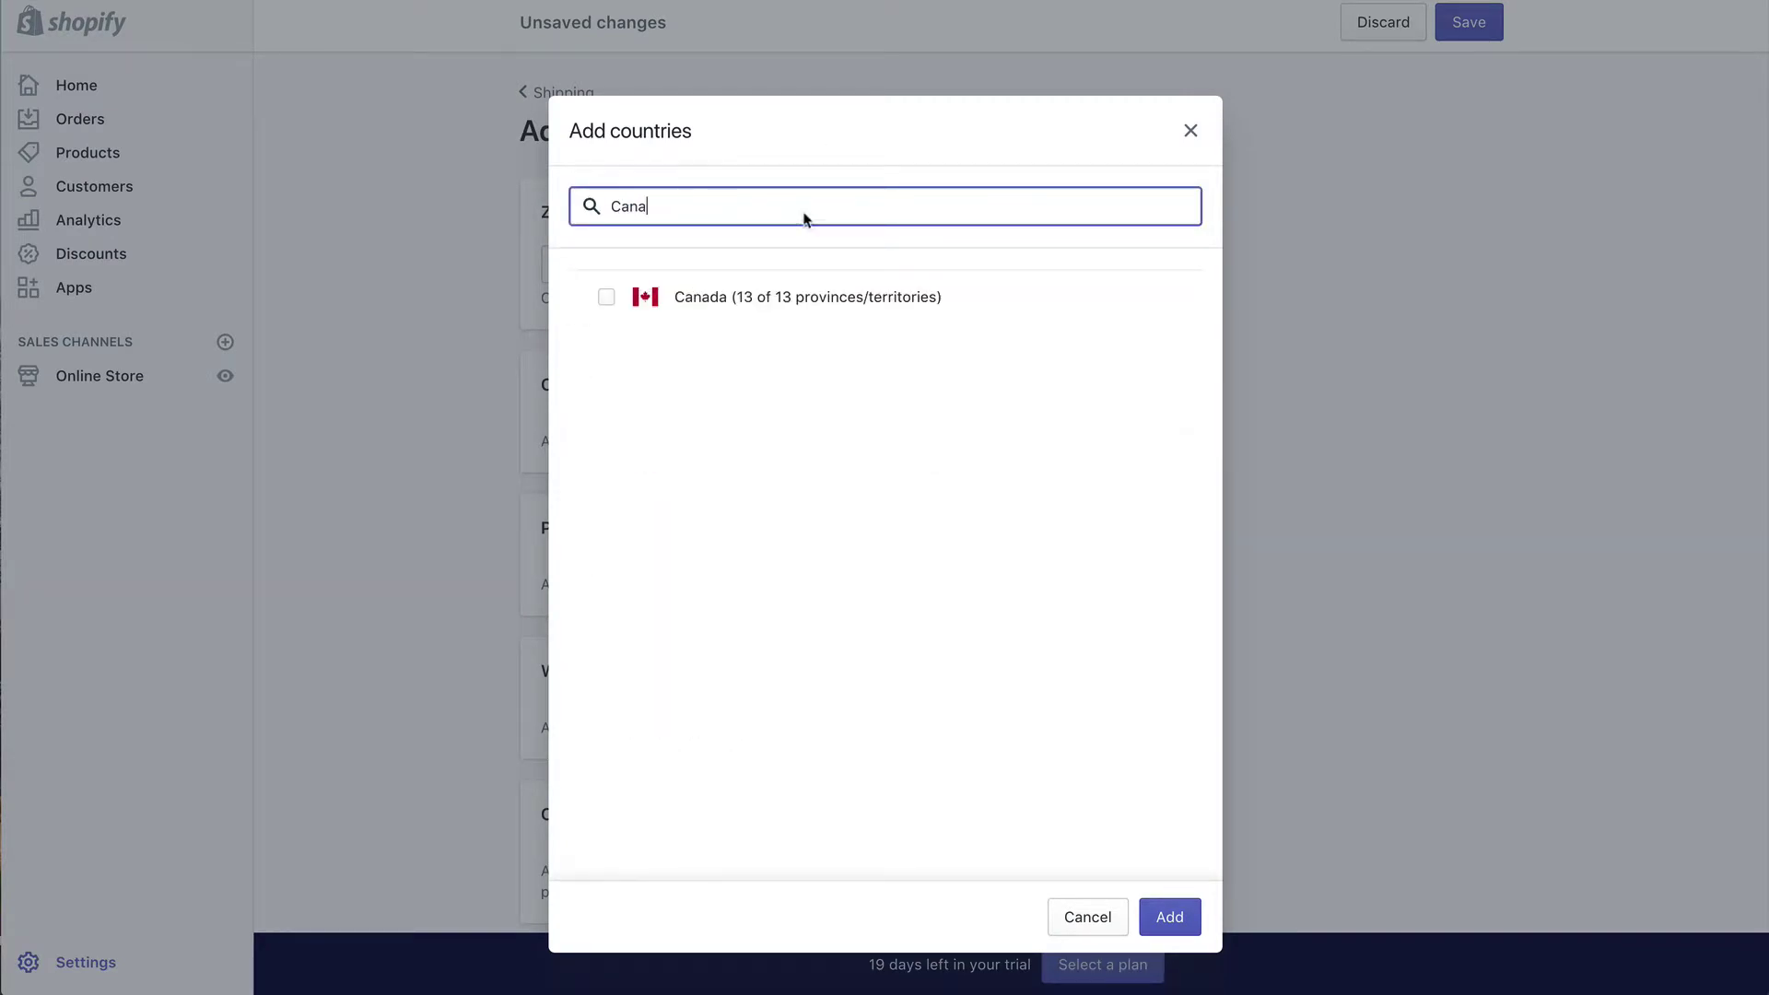
left_click(789, 313)
left_click(1167, 916)
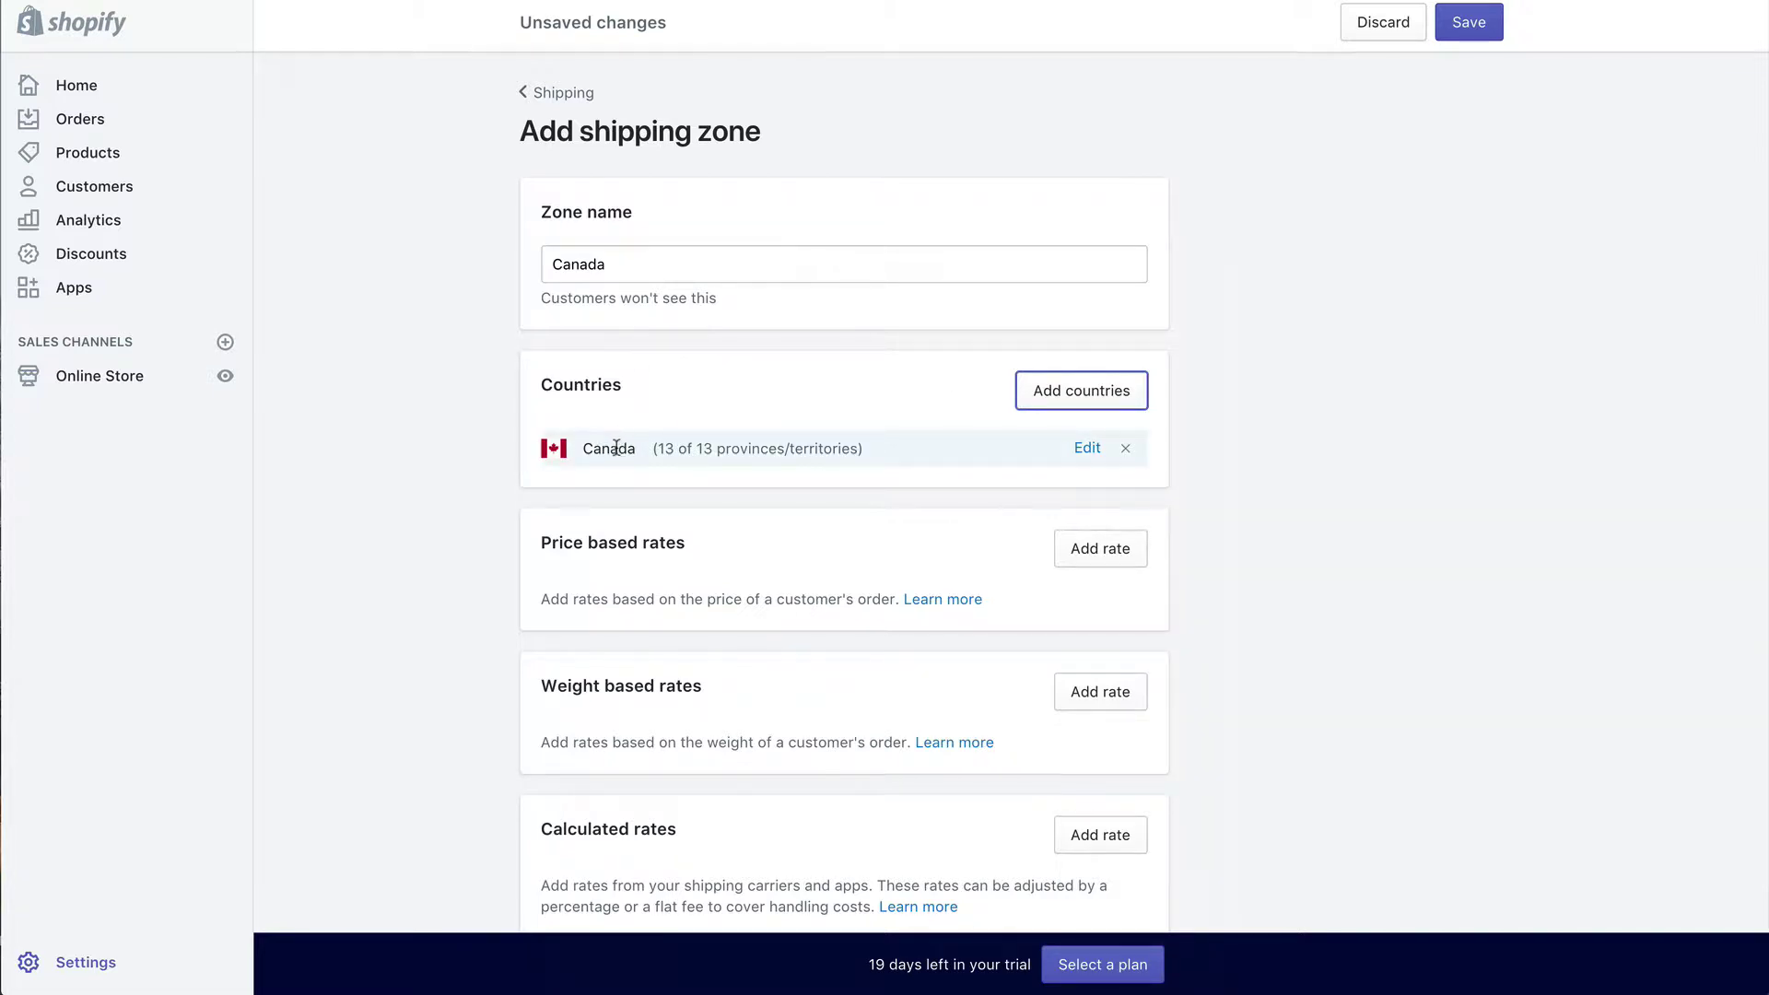
scroll(804, 468, "down", 3)
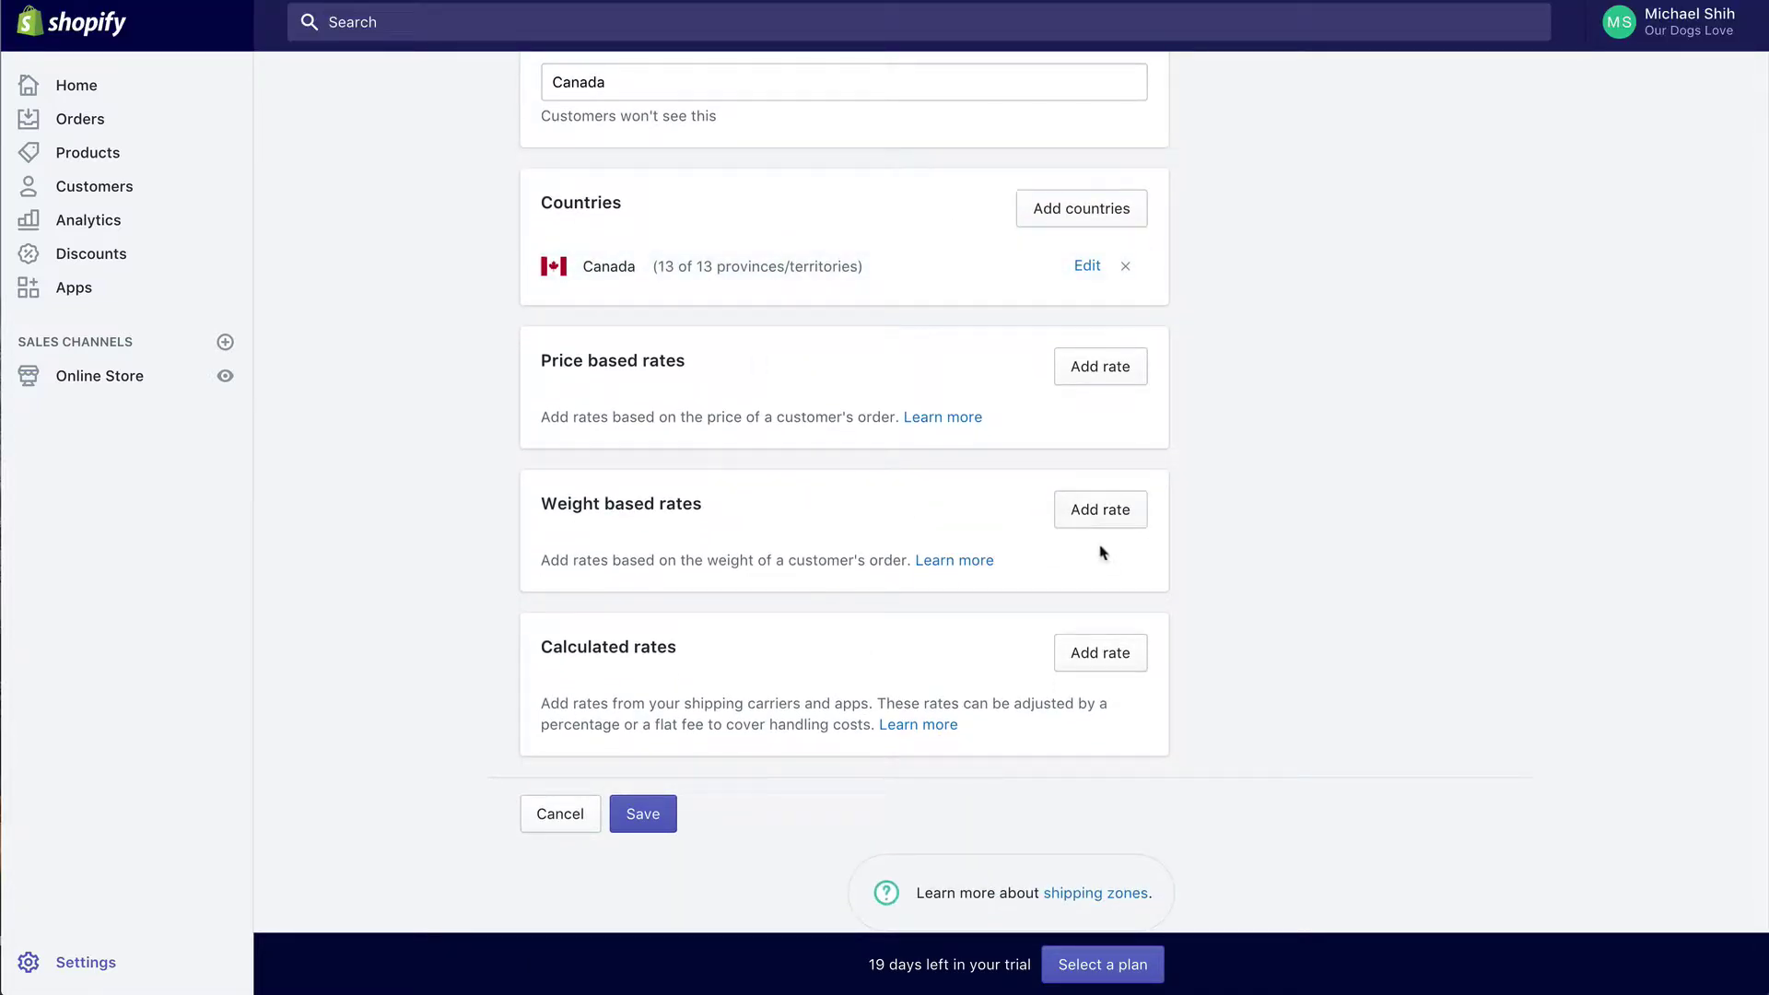
Step: Add an International Shipping weight-based rate of $7.95 for 0–25 lb orders
left_click(1100, 519)
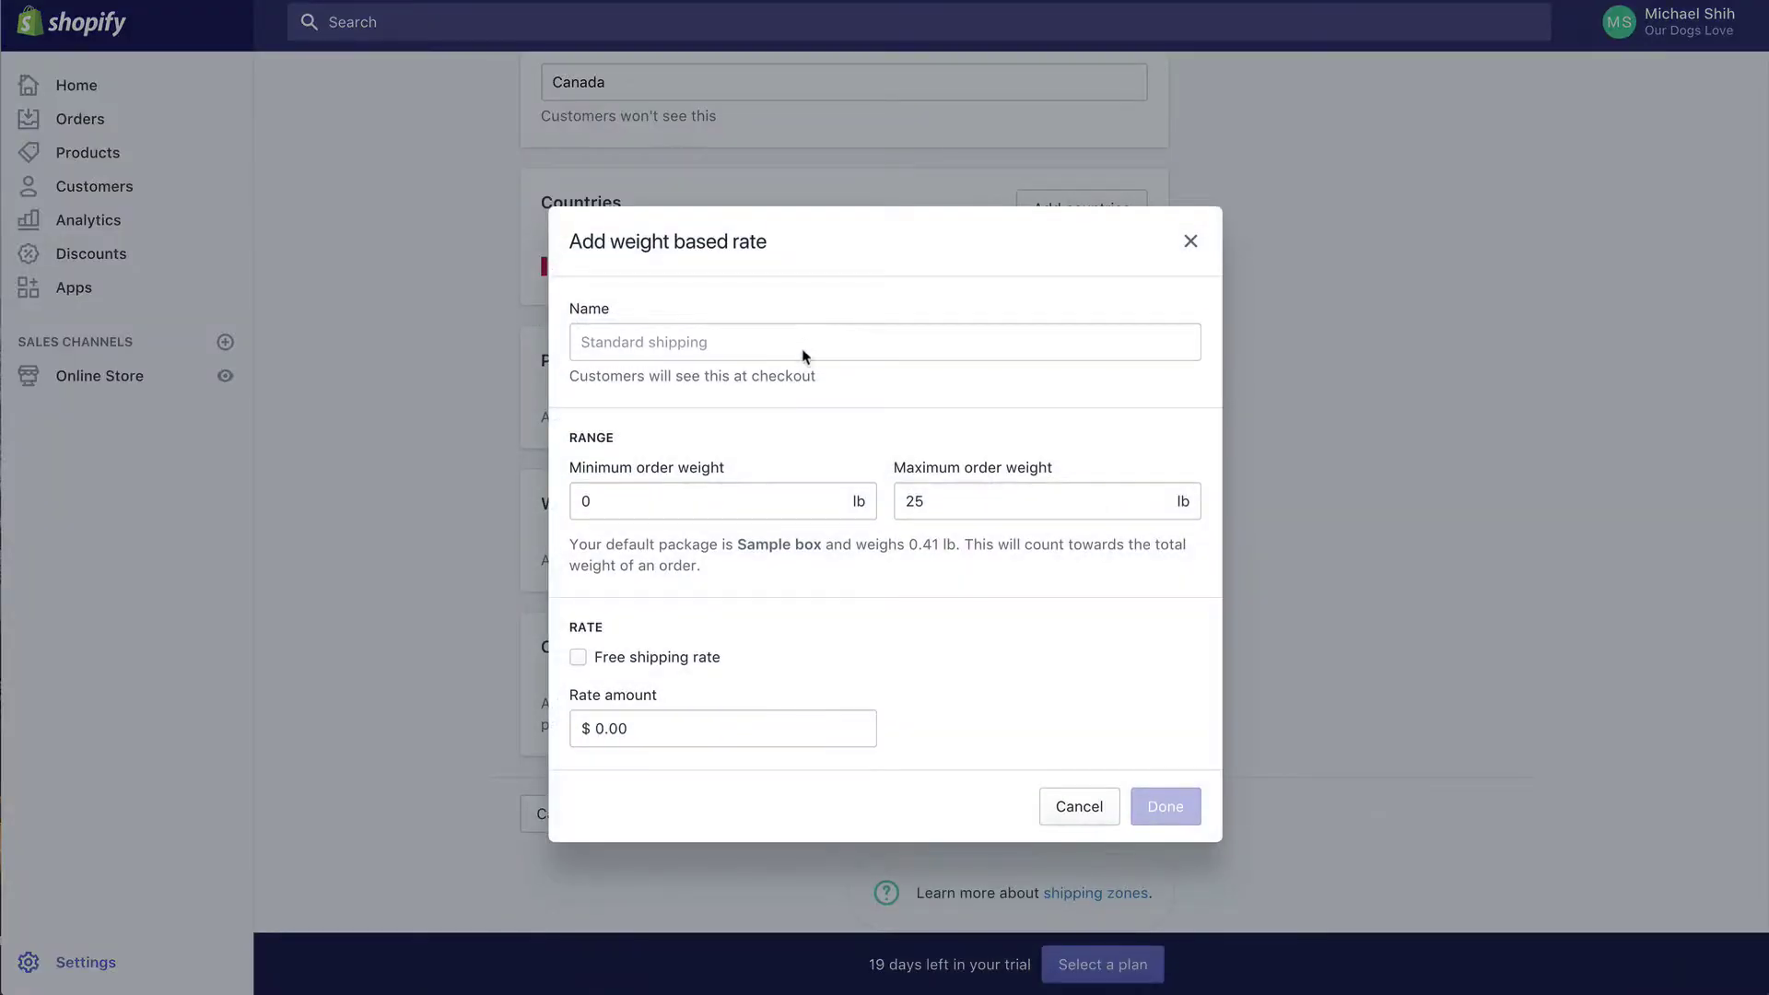
left_click(804, 355)
type("International Shipping")
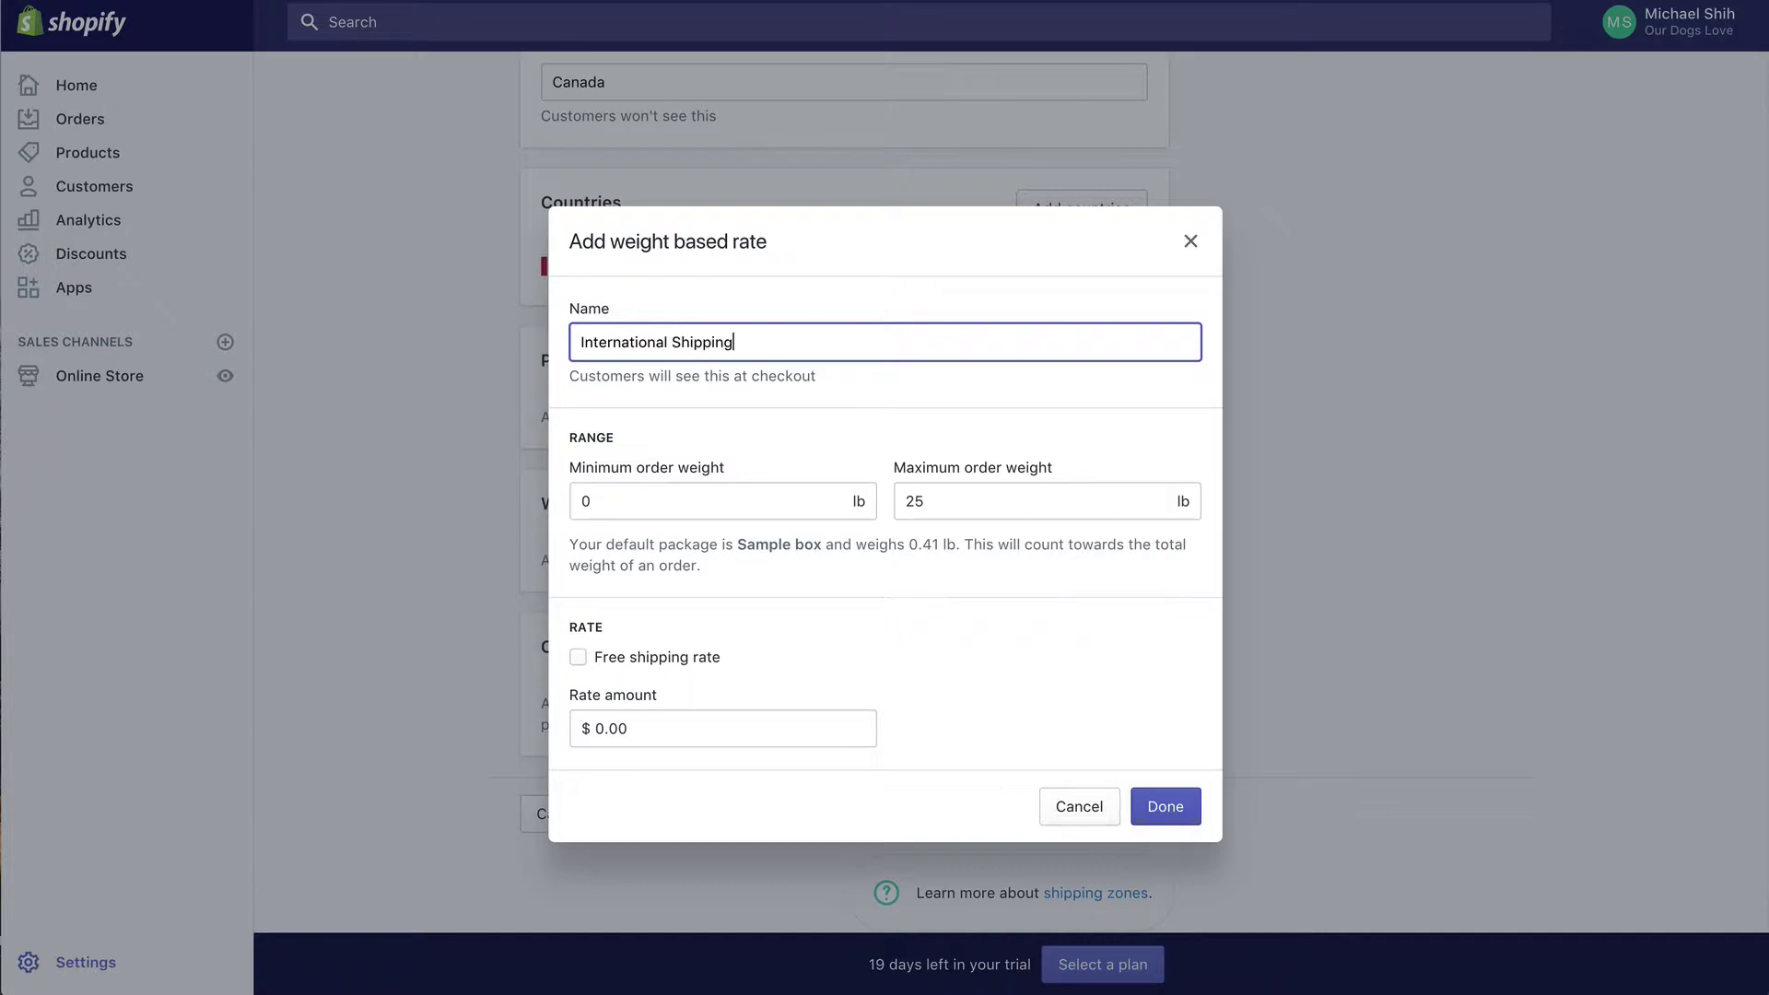
left_click(691, 500)
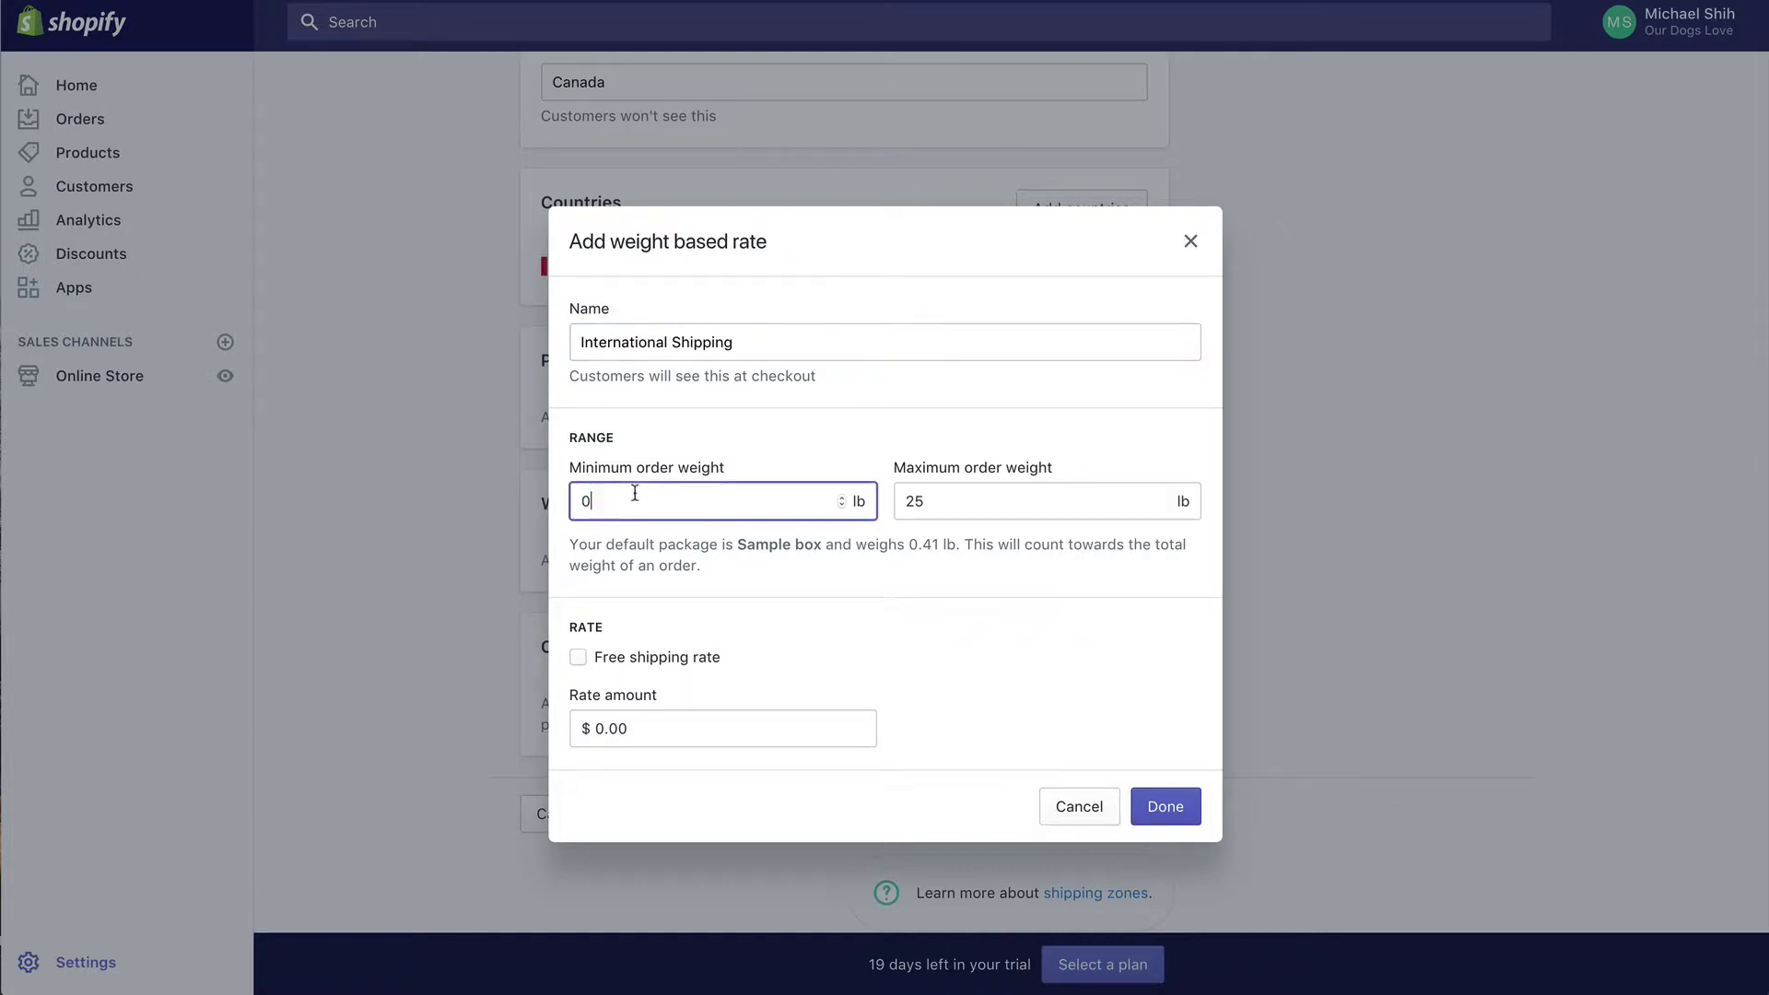
left_click(842, 561)
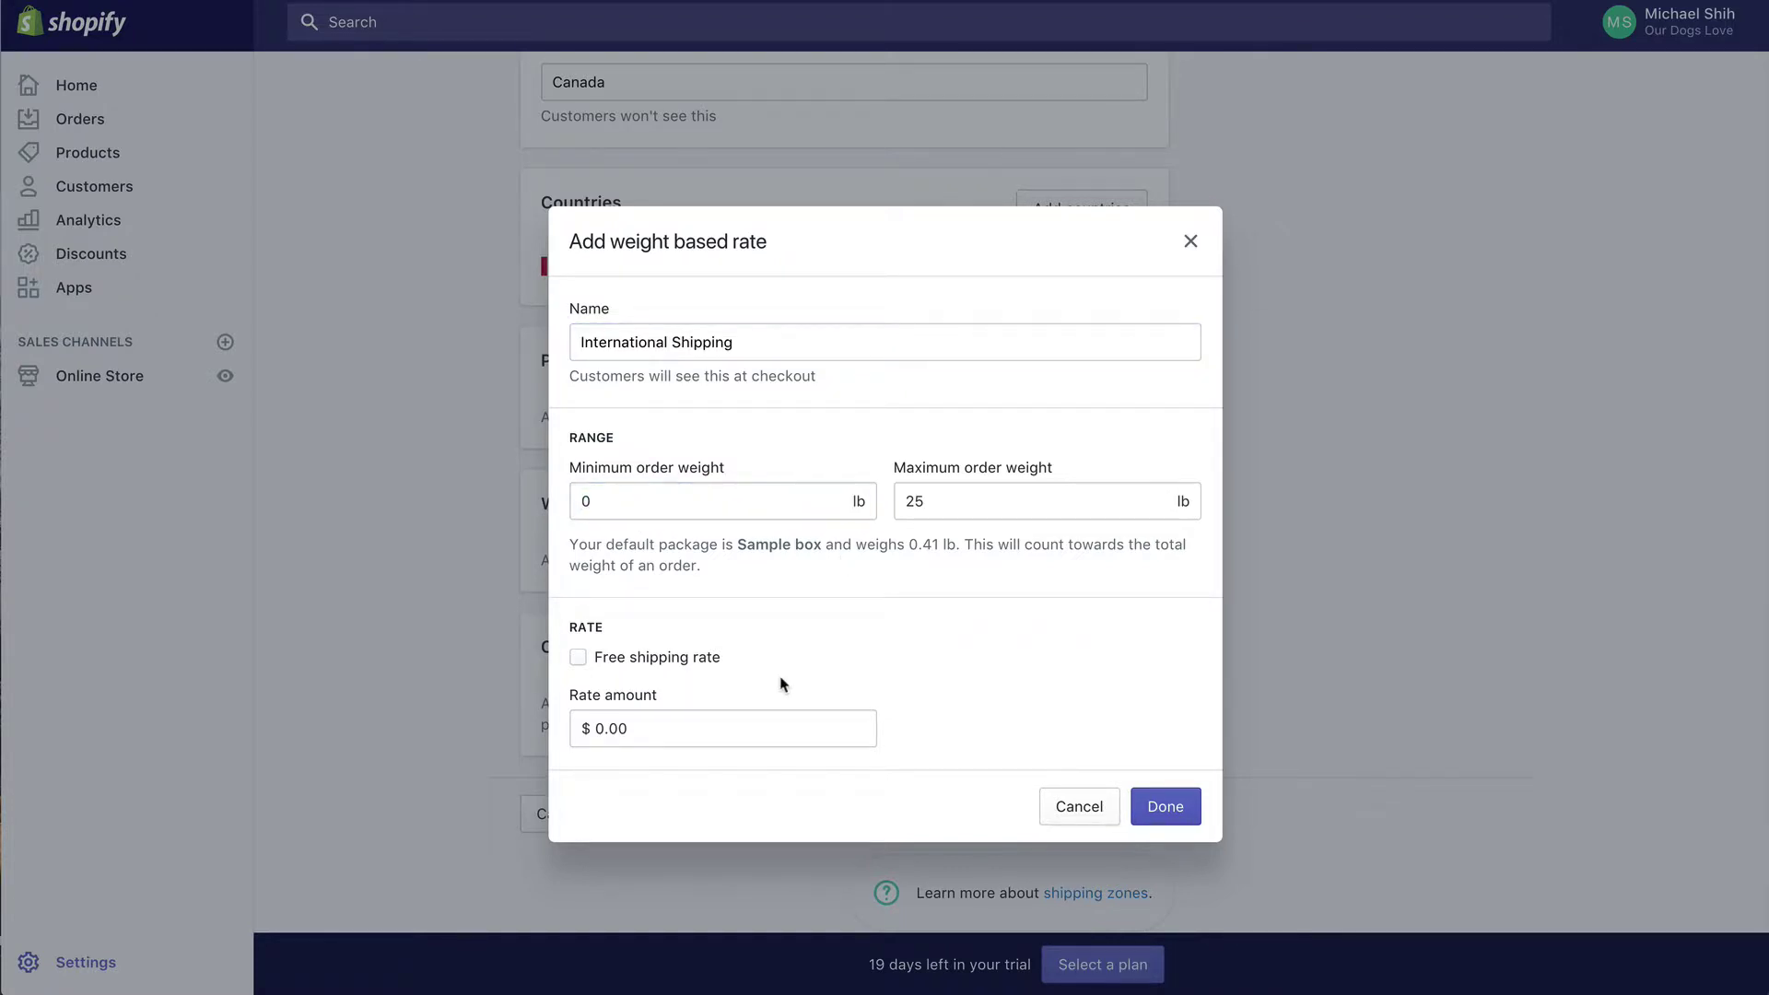
left_click(760, 726)
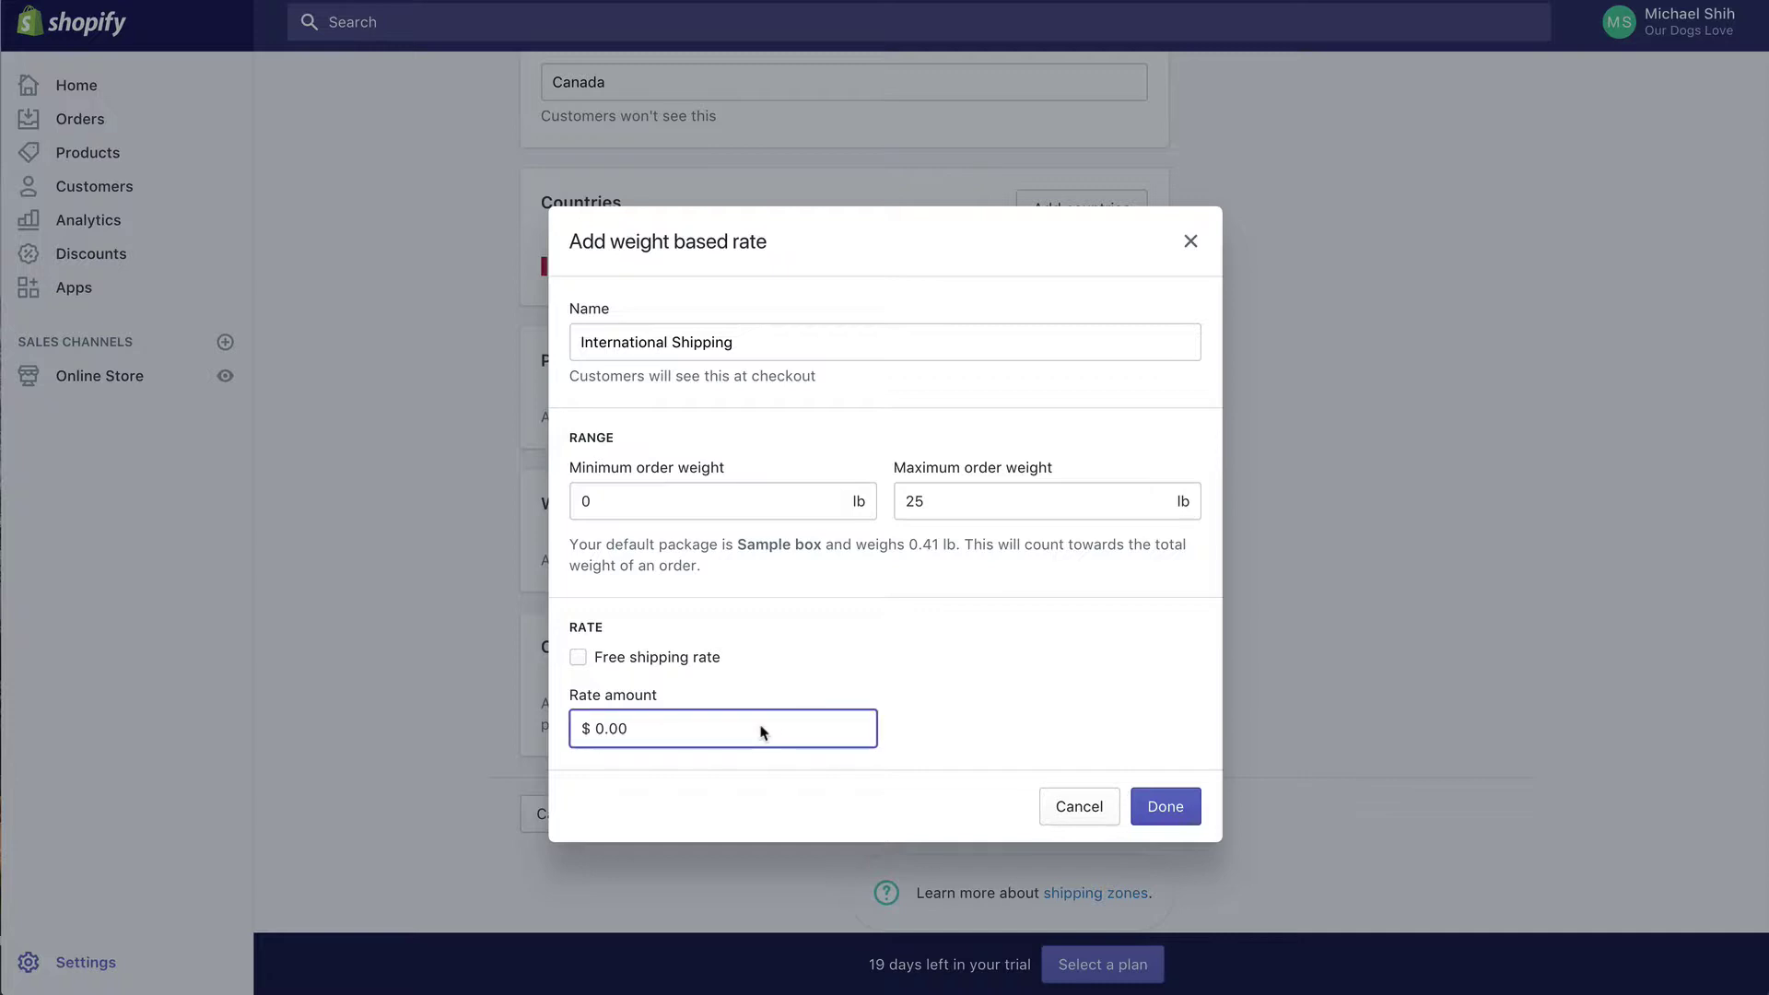
double_click(761, 728)
type("7.98")
left_click(1014, 774)
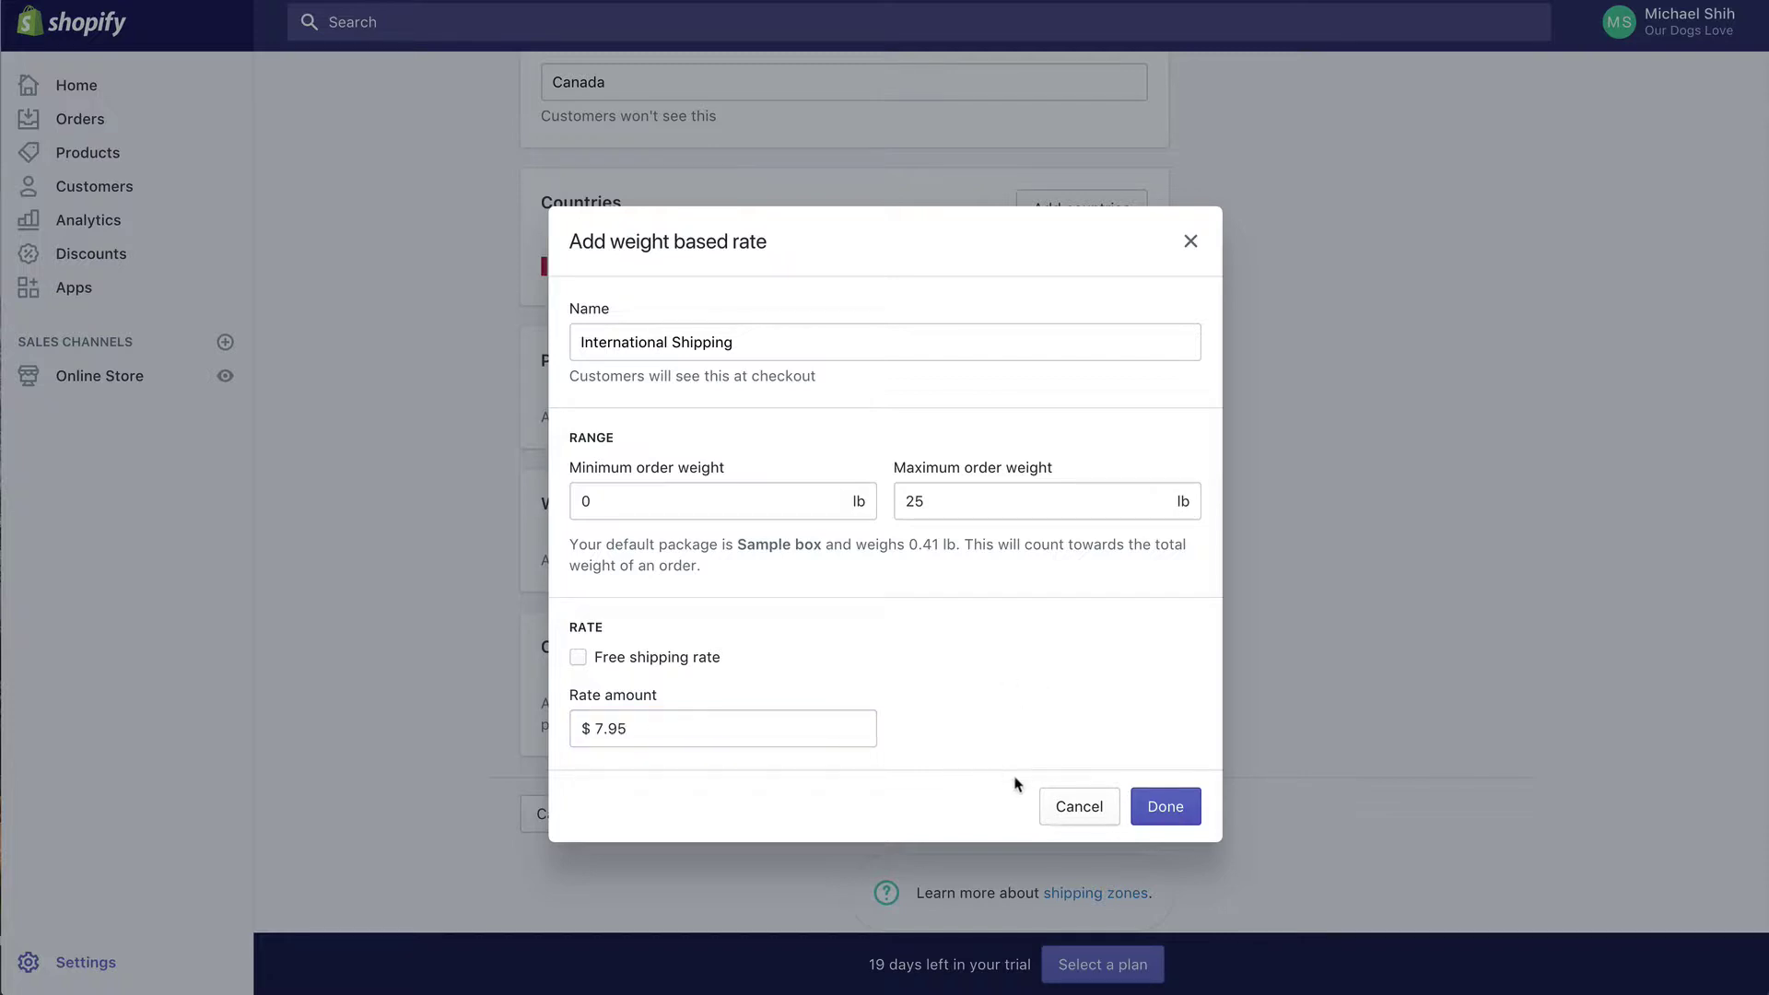
left_click(1163, 809)
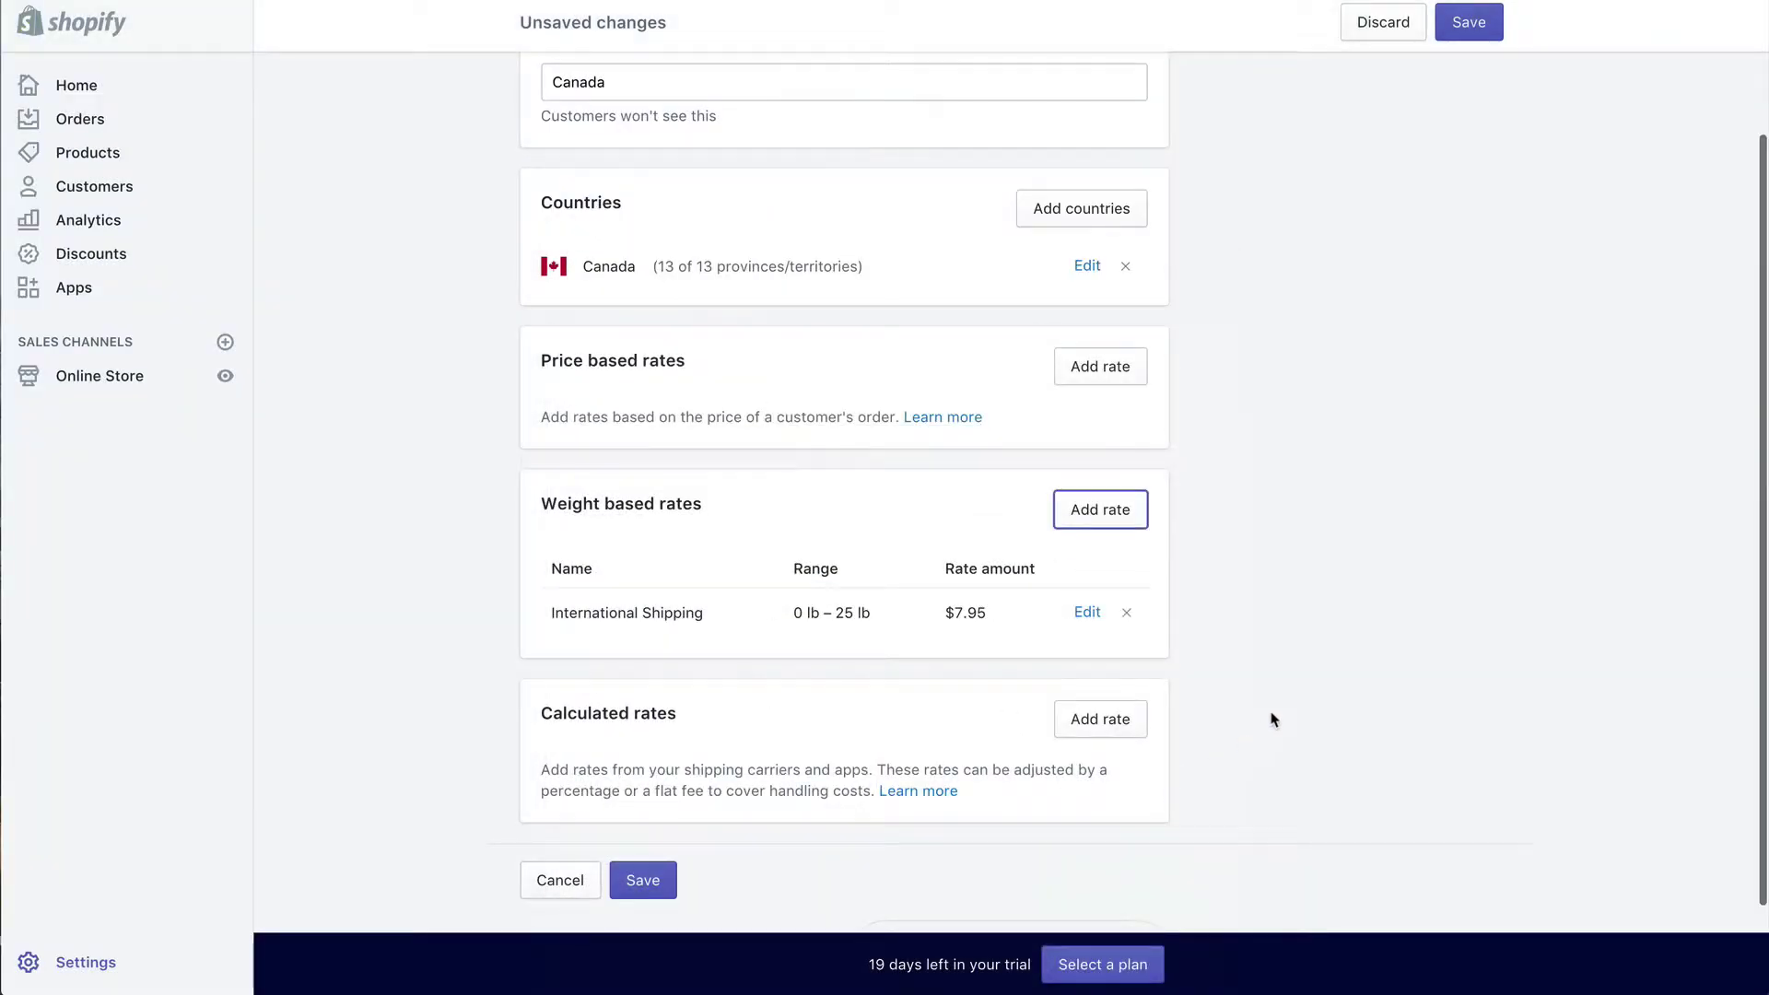
Step: Save the Canada zone and return to the Shipping settings page
left_click(1463, 24)
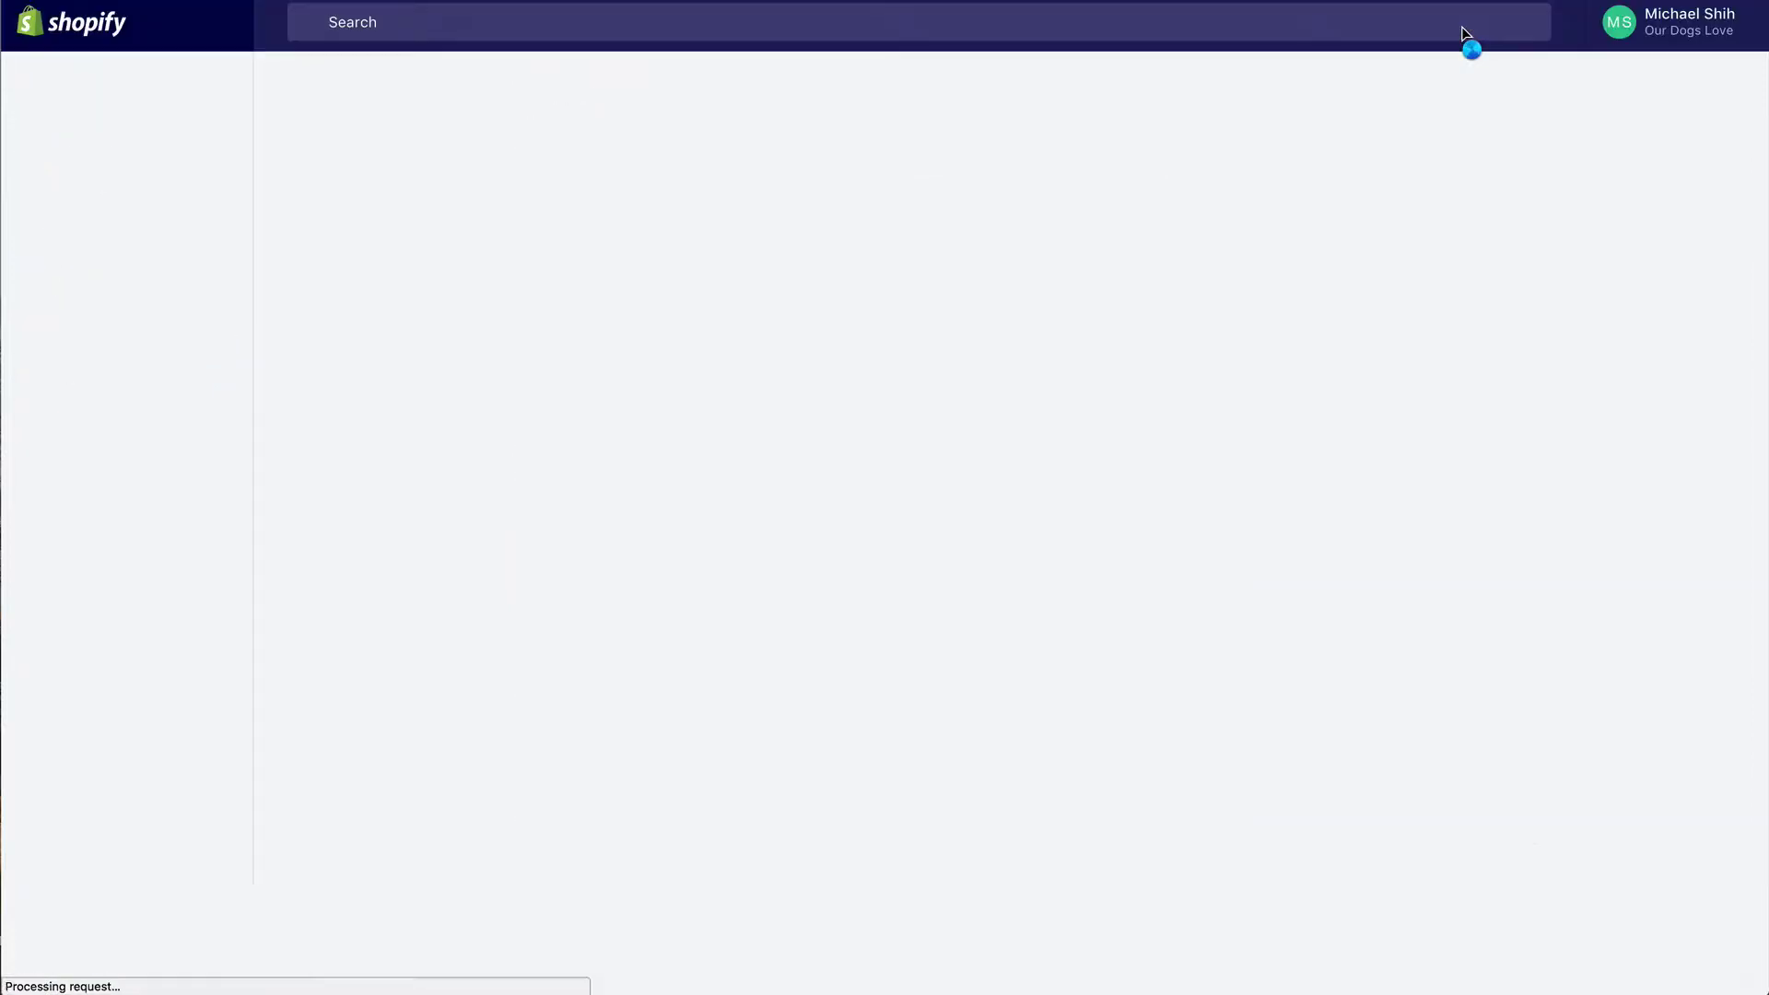
scroll(1290, 163, "down", 3)
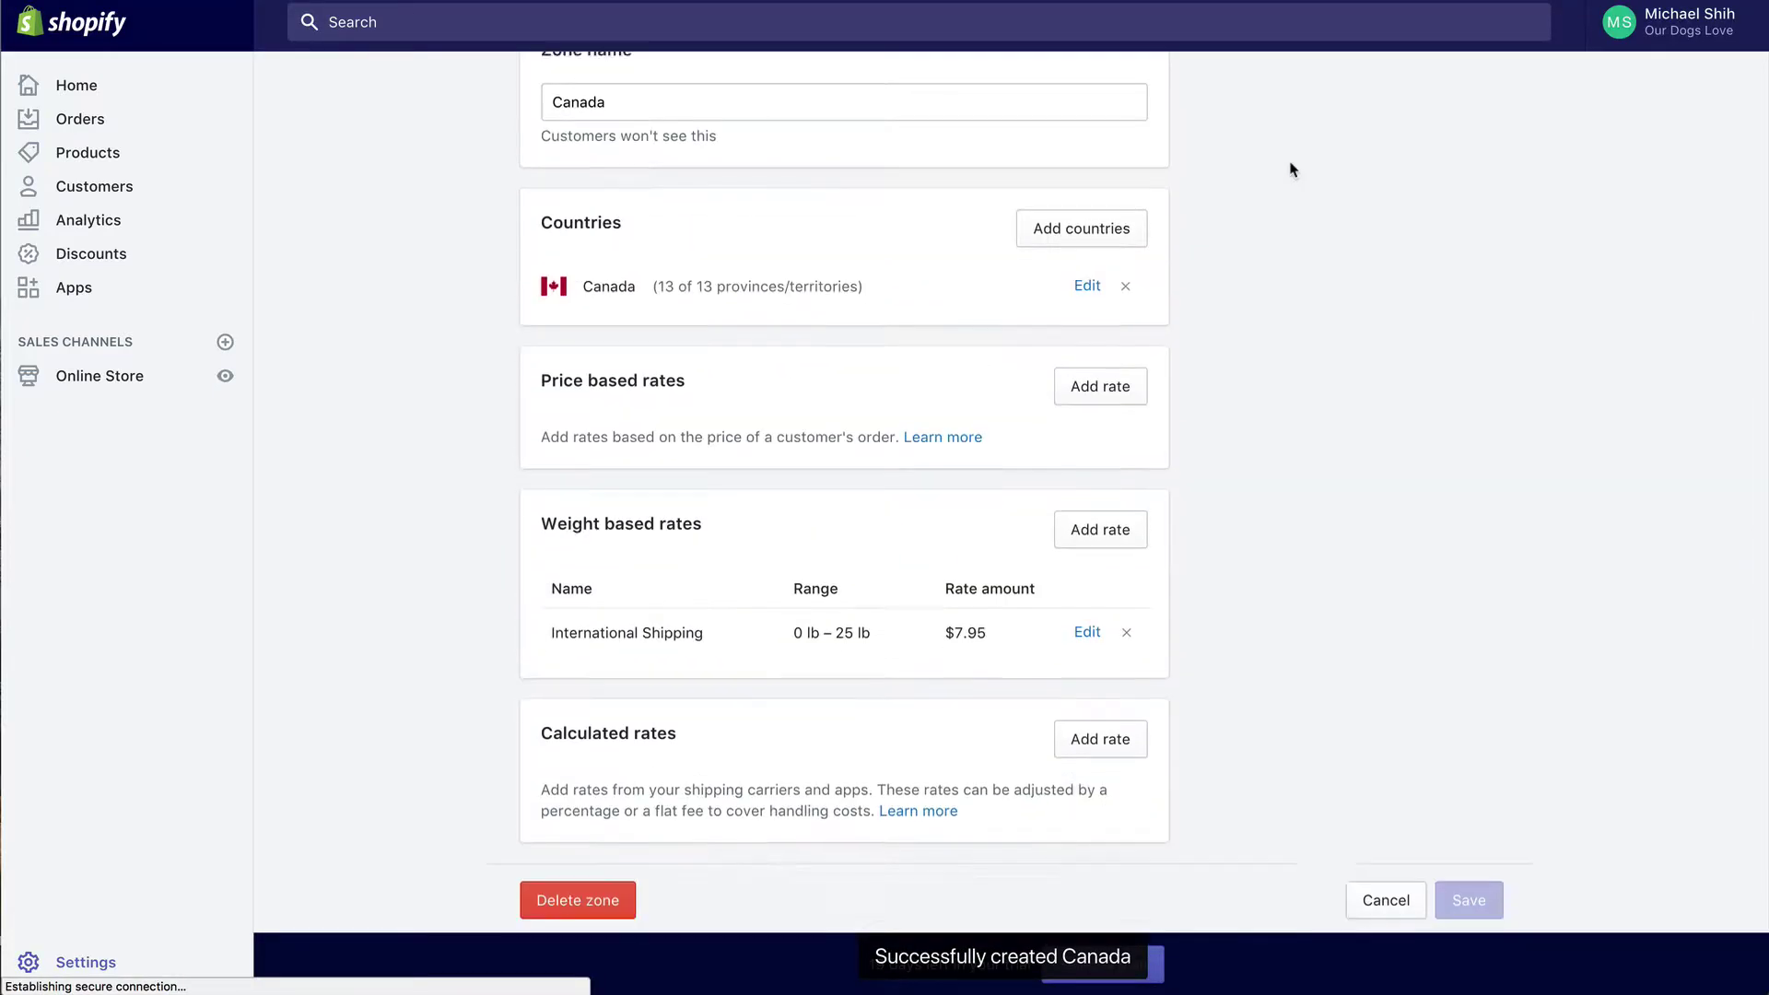
scroll(1290, 163, "up", 3)
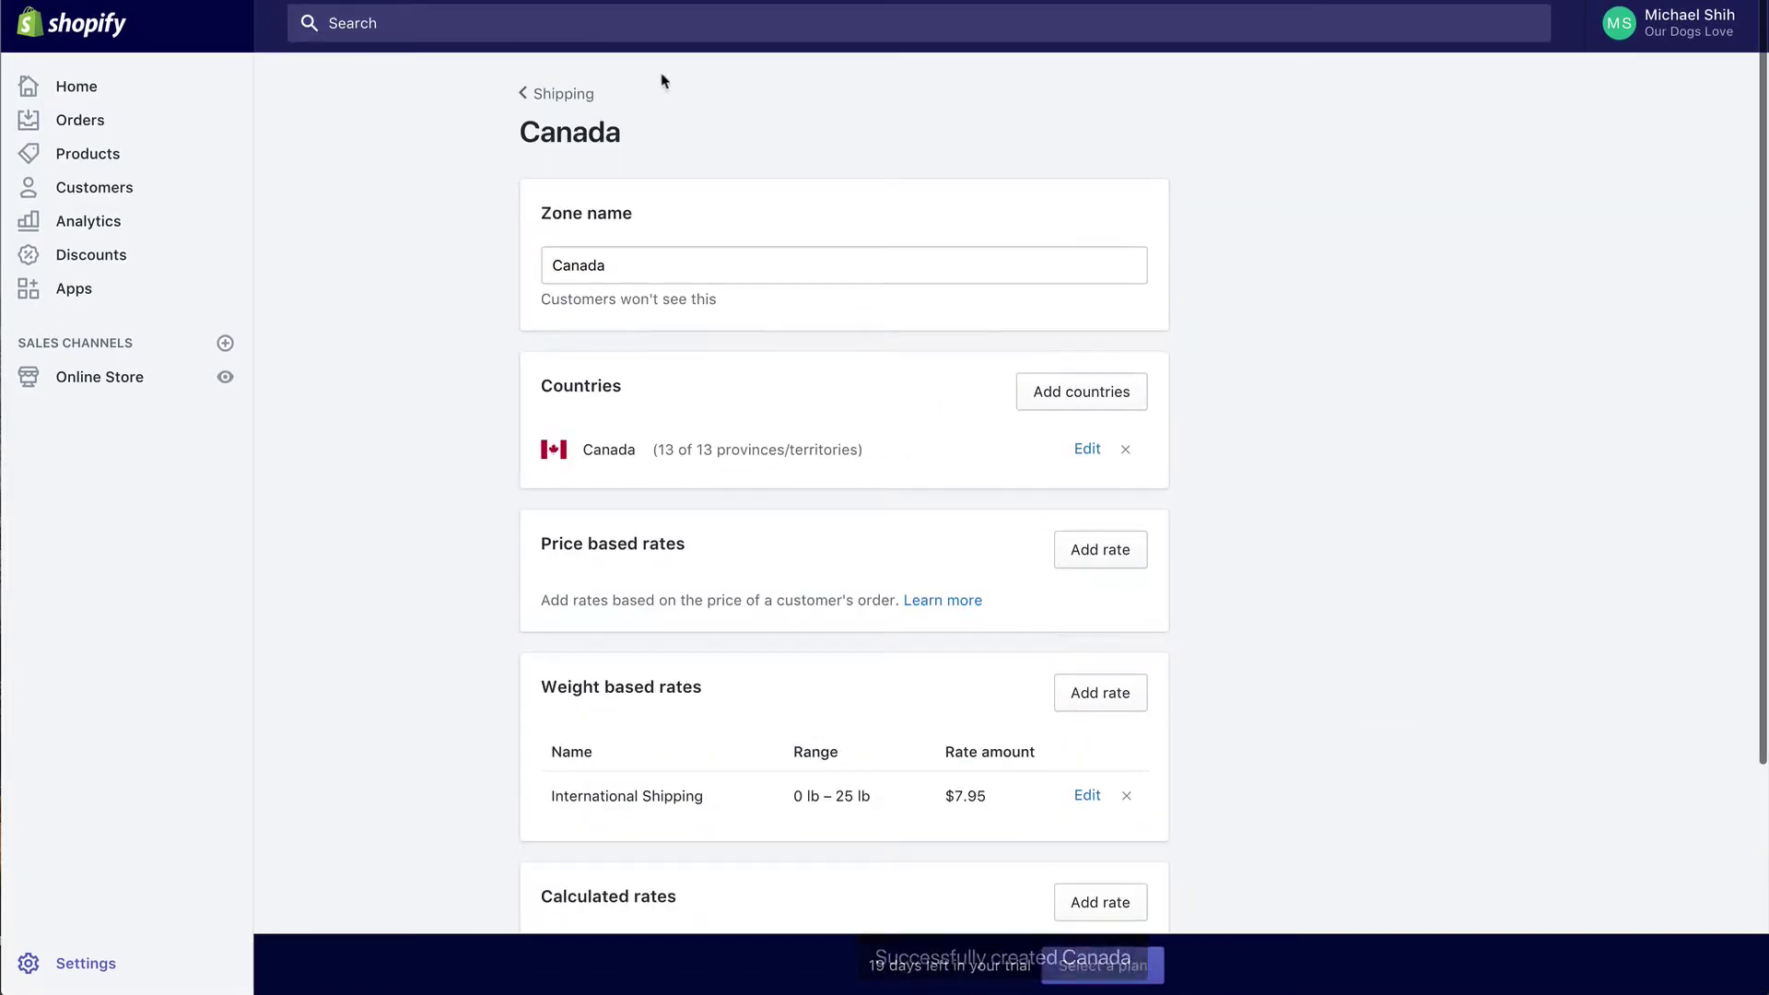
left_click(546, 94)
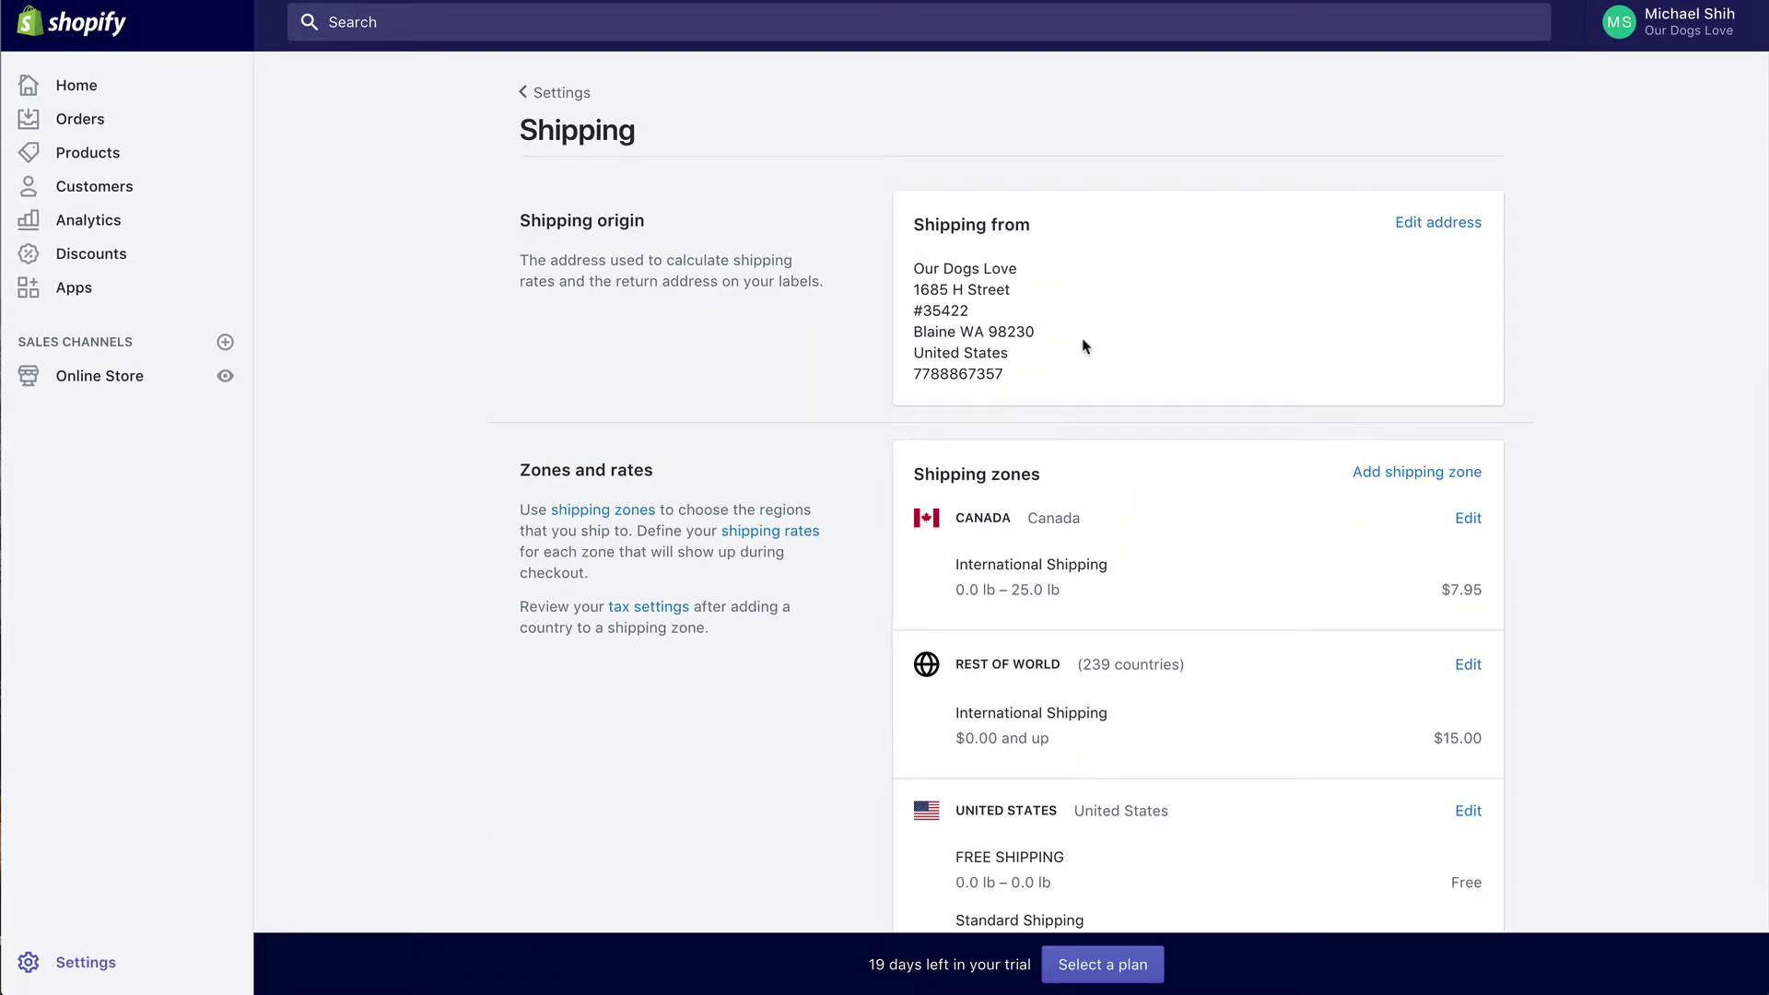
scroll(1085, 346, "down", 15)
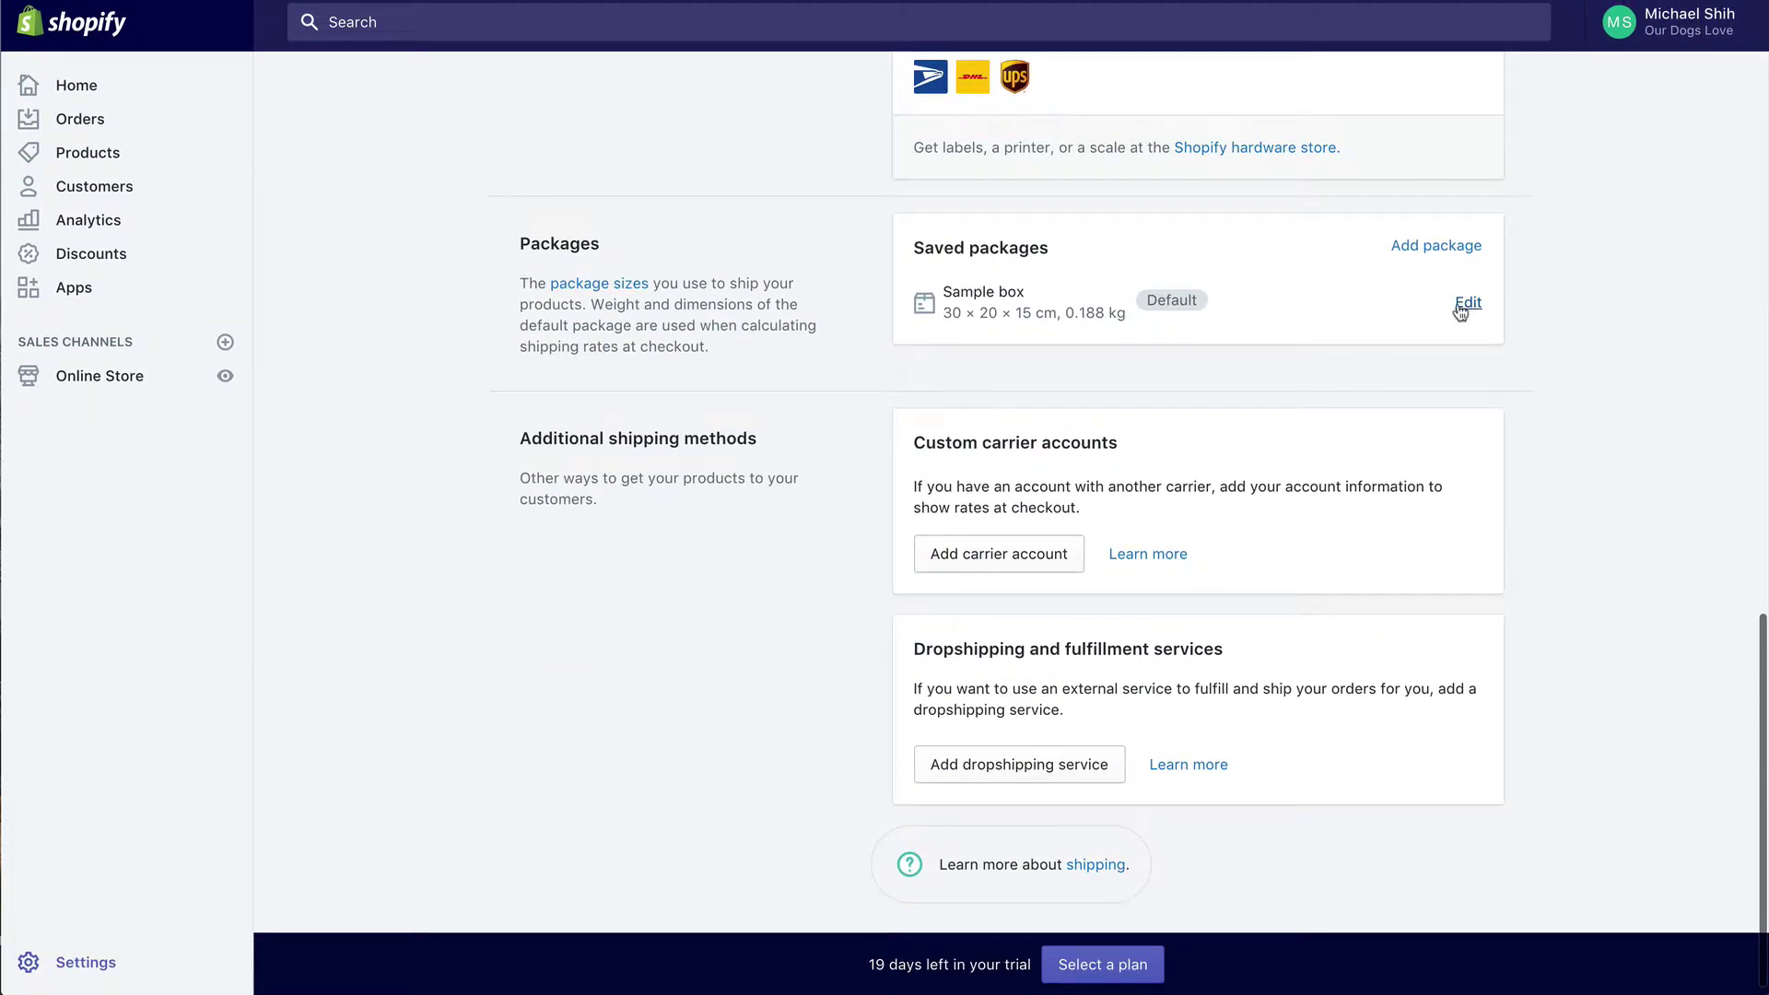
Step: Change the Sample box package's empty weight to 0 kg and save it
left_click(1469, 304)
left_click(998, 577)
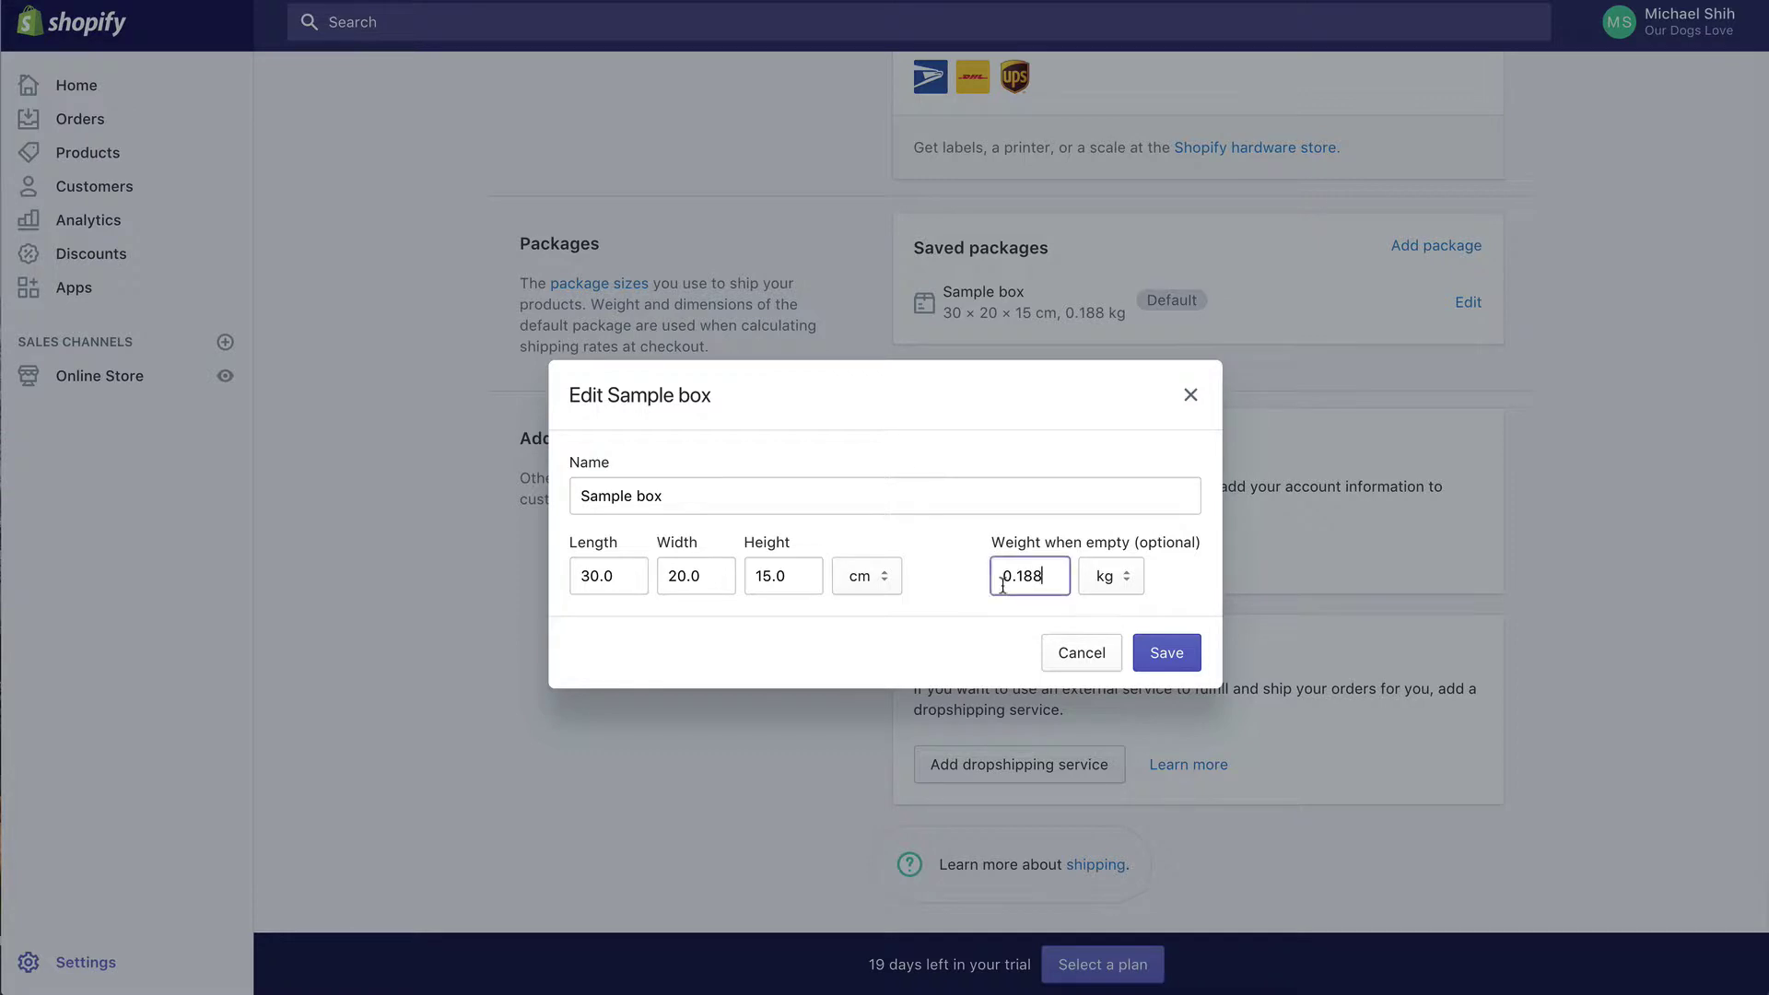
double_click(1003, 580)
type("0")
left_click(1149, 662)
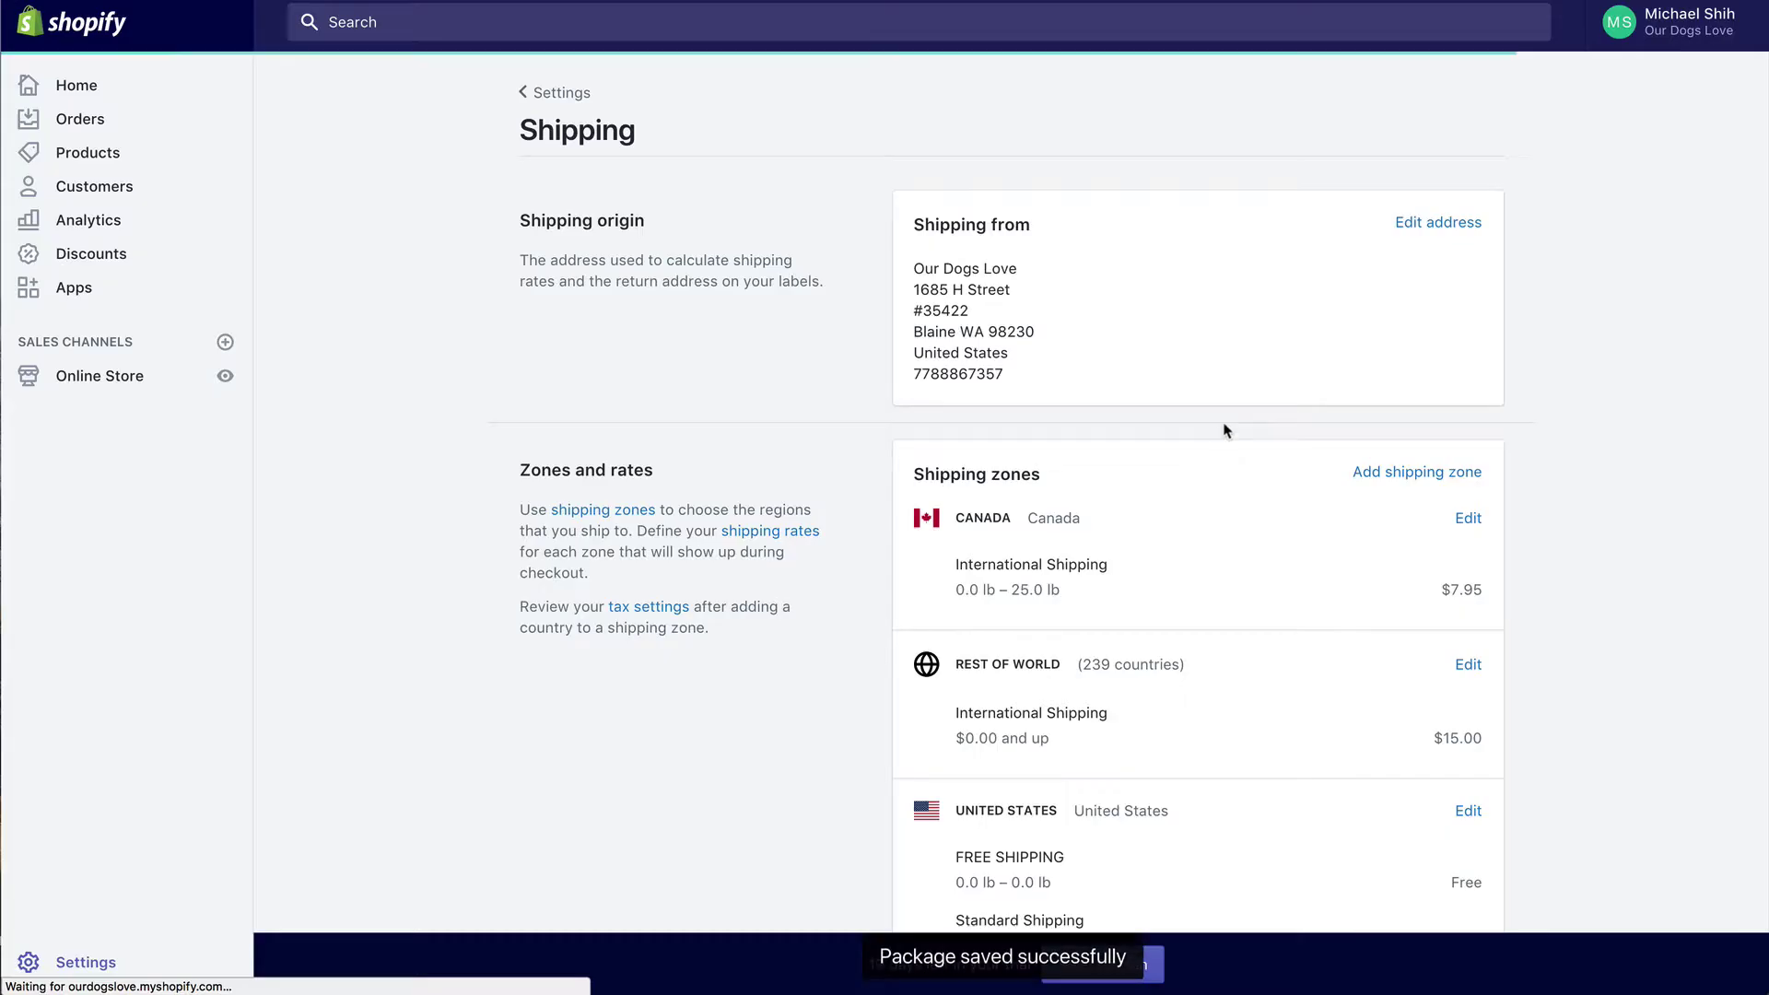
scroll(1223, 460, "down", 15)
scroll(1224, 431, "down", 3)
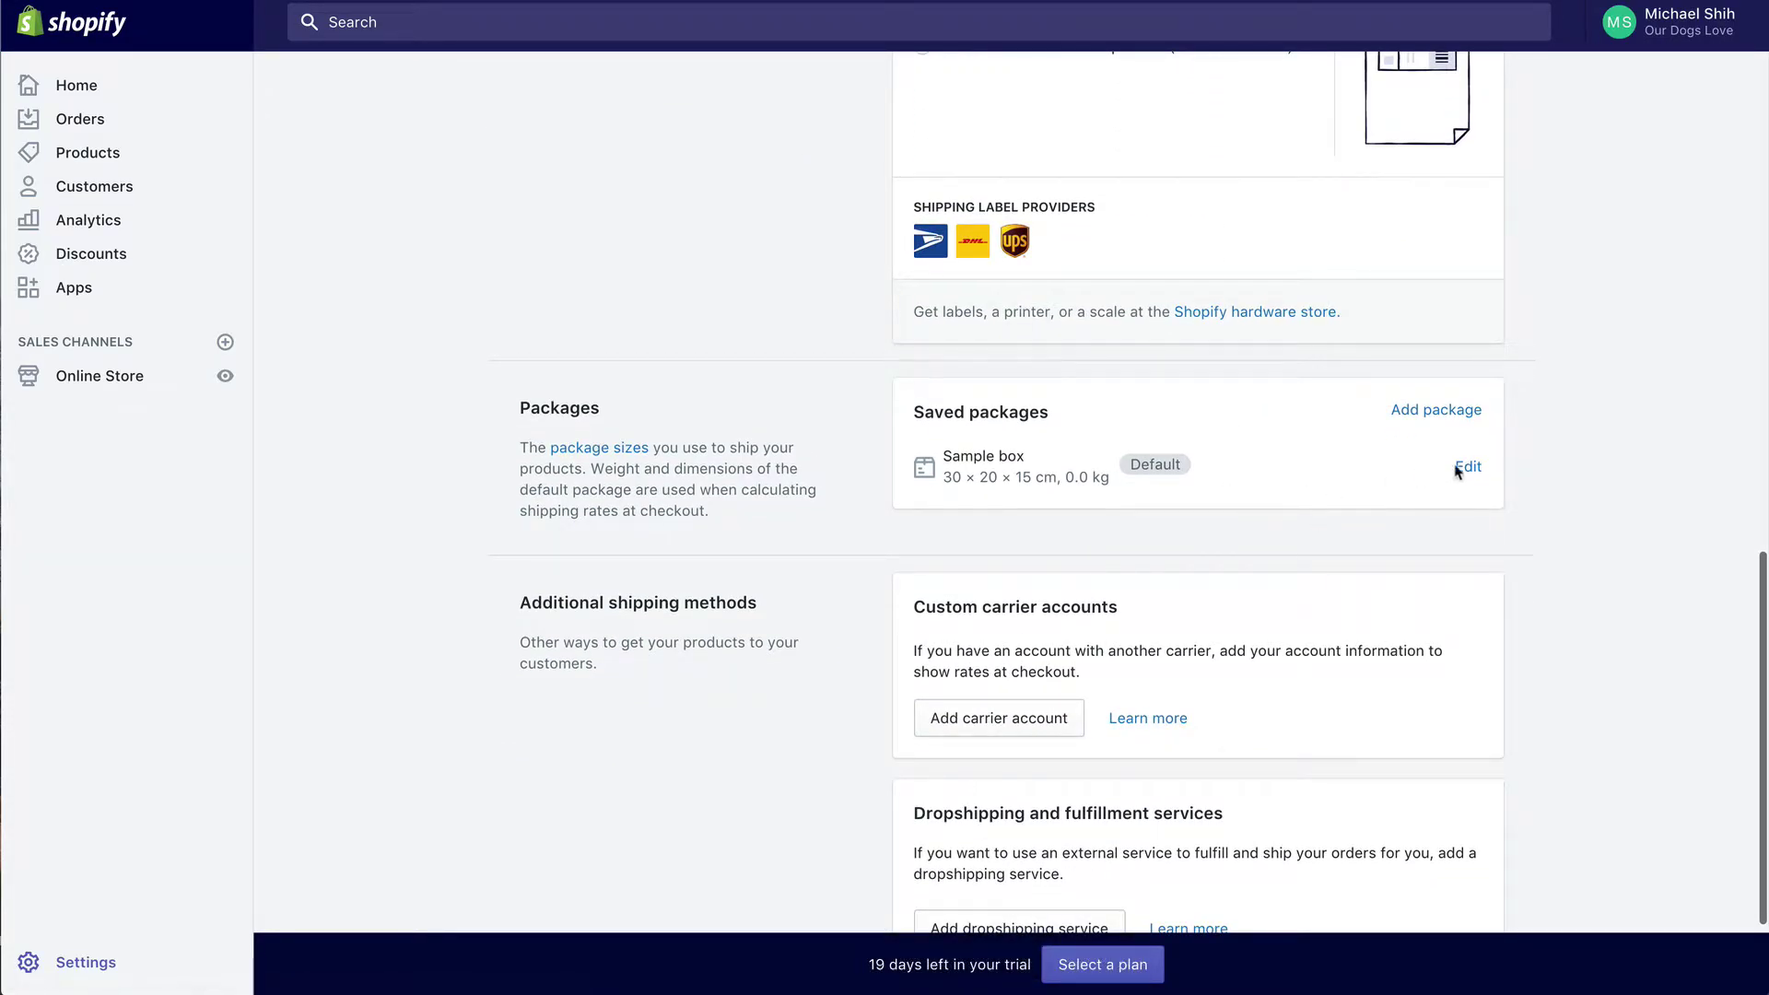
scroll(1434, 525, "down", 5)
scroll(1433, 525, "up", 20)
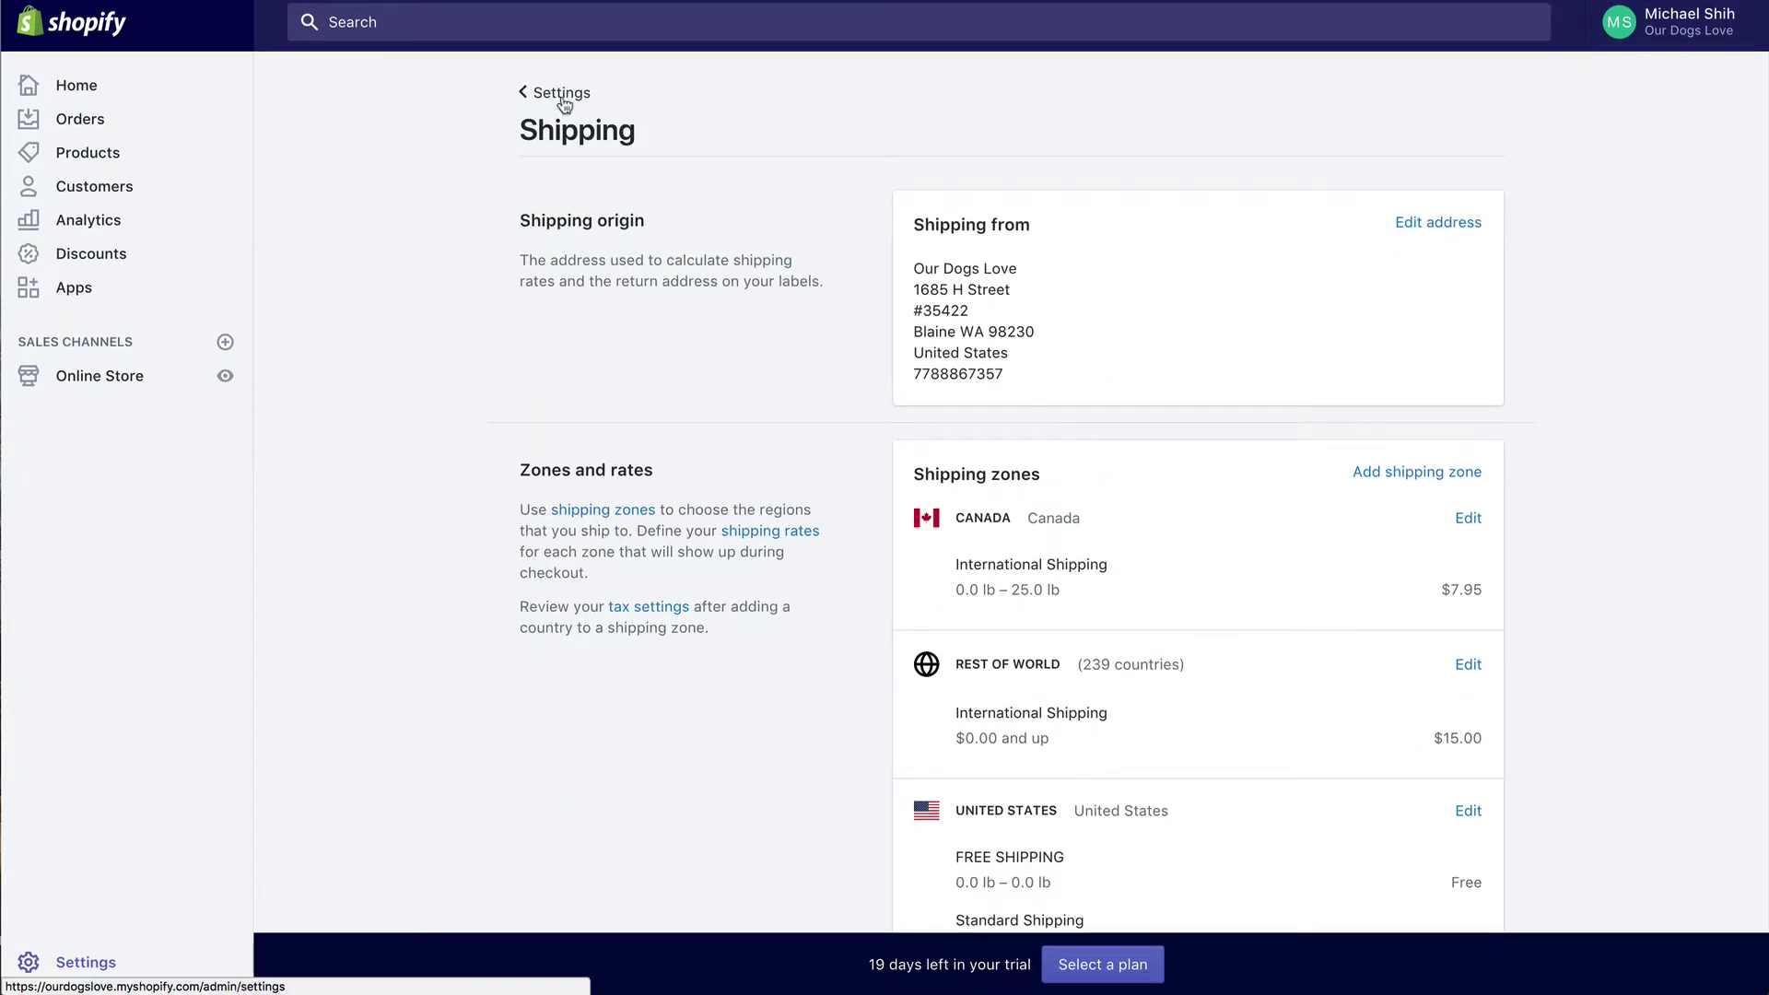
Step: In Taxes, enable 'All taxes are included in my prices' and save
left_click(560, 96)
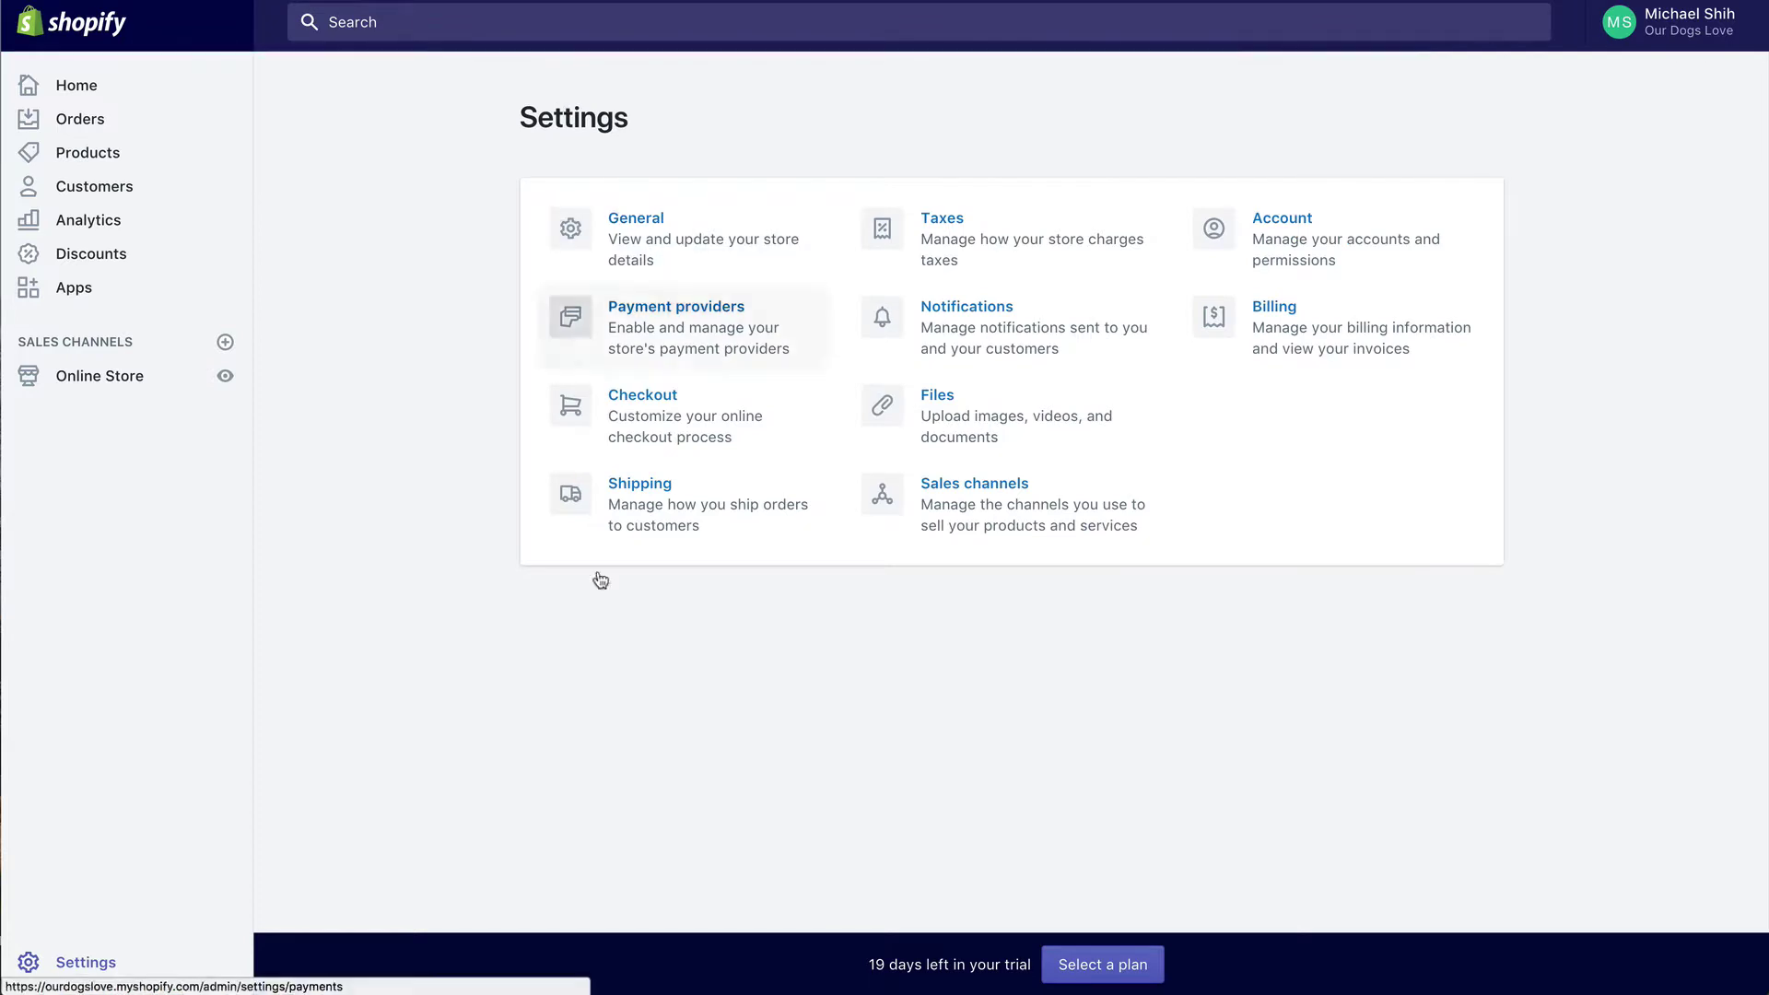
left_click(953, 237)
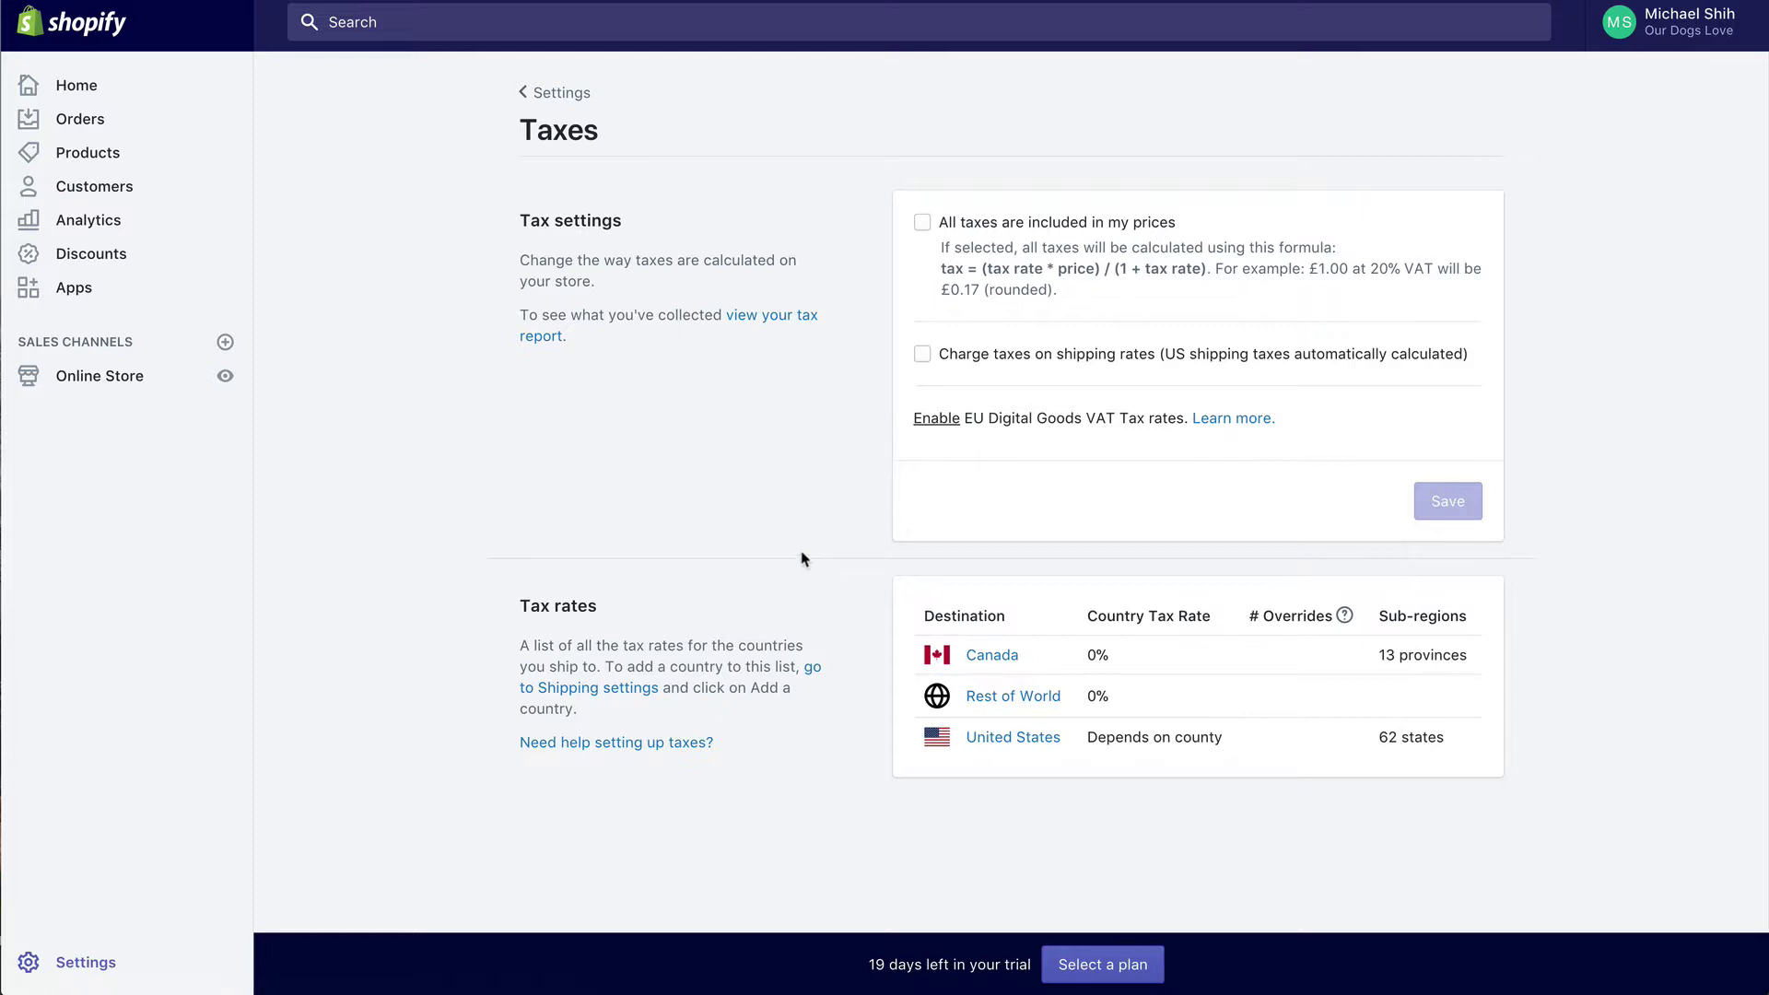
left_click(923, 224)
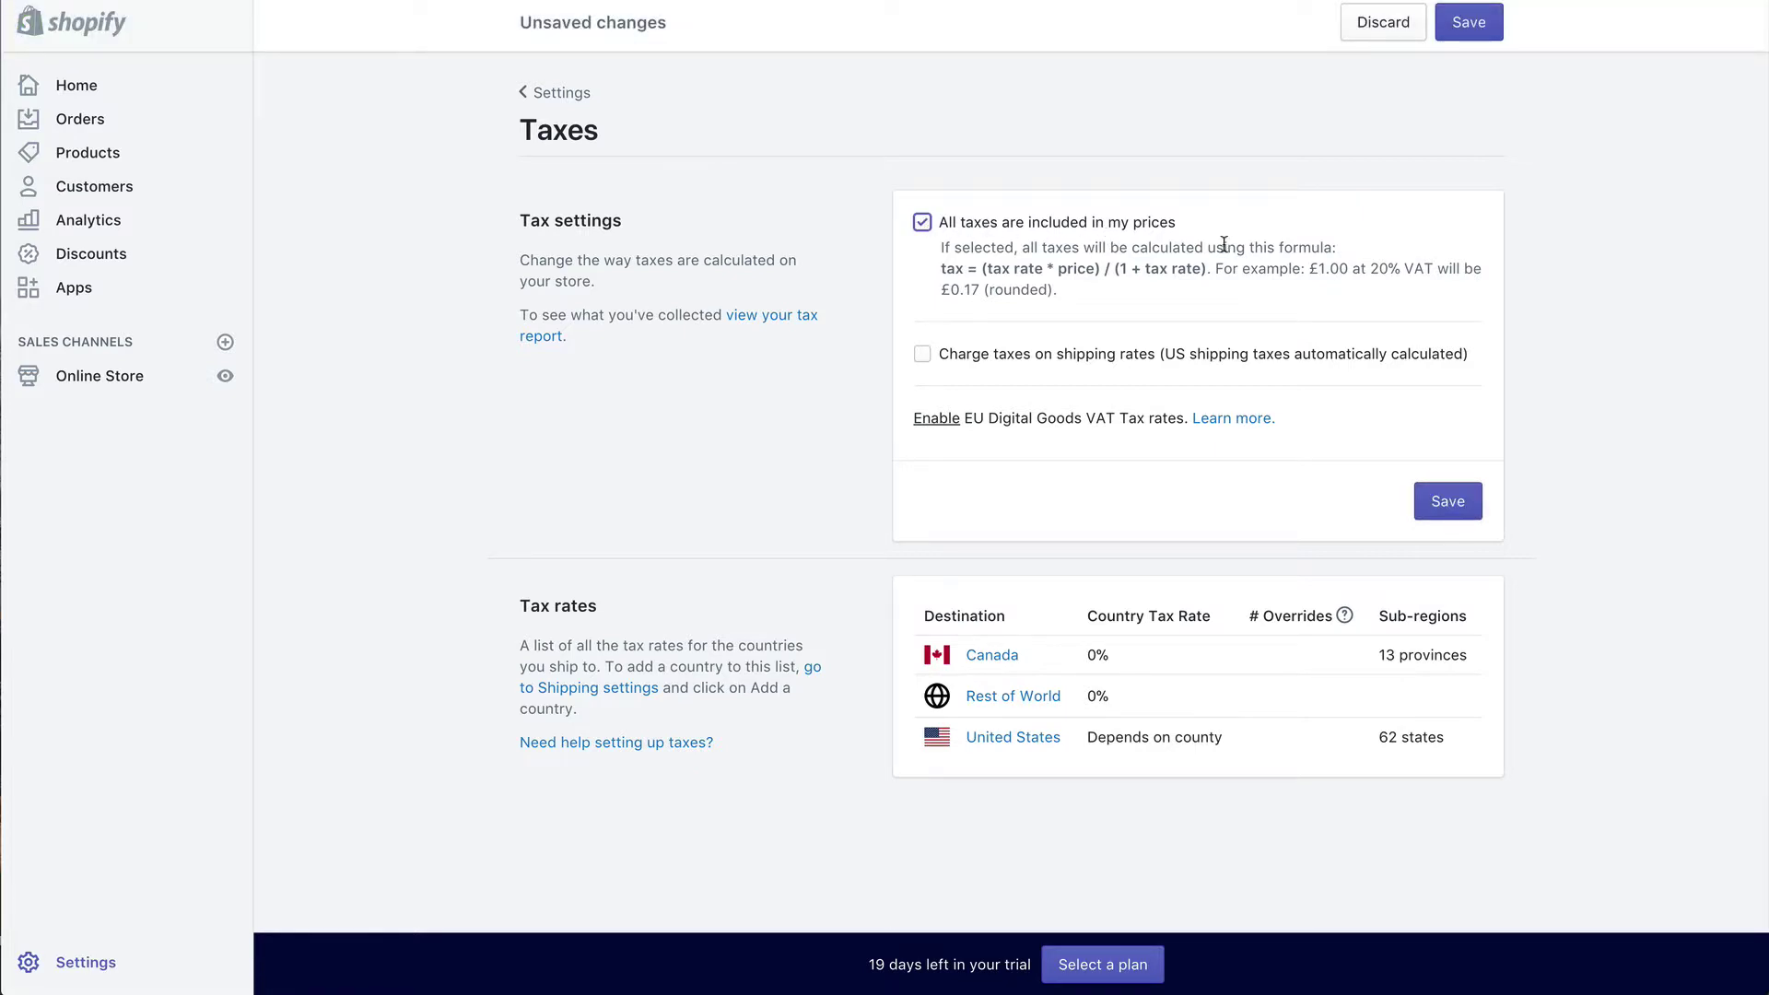
left_click(1448, 500)
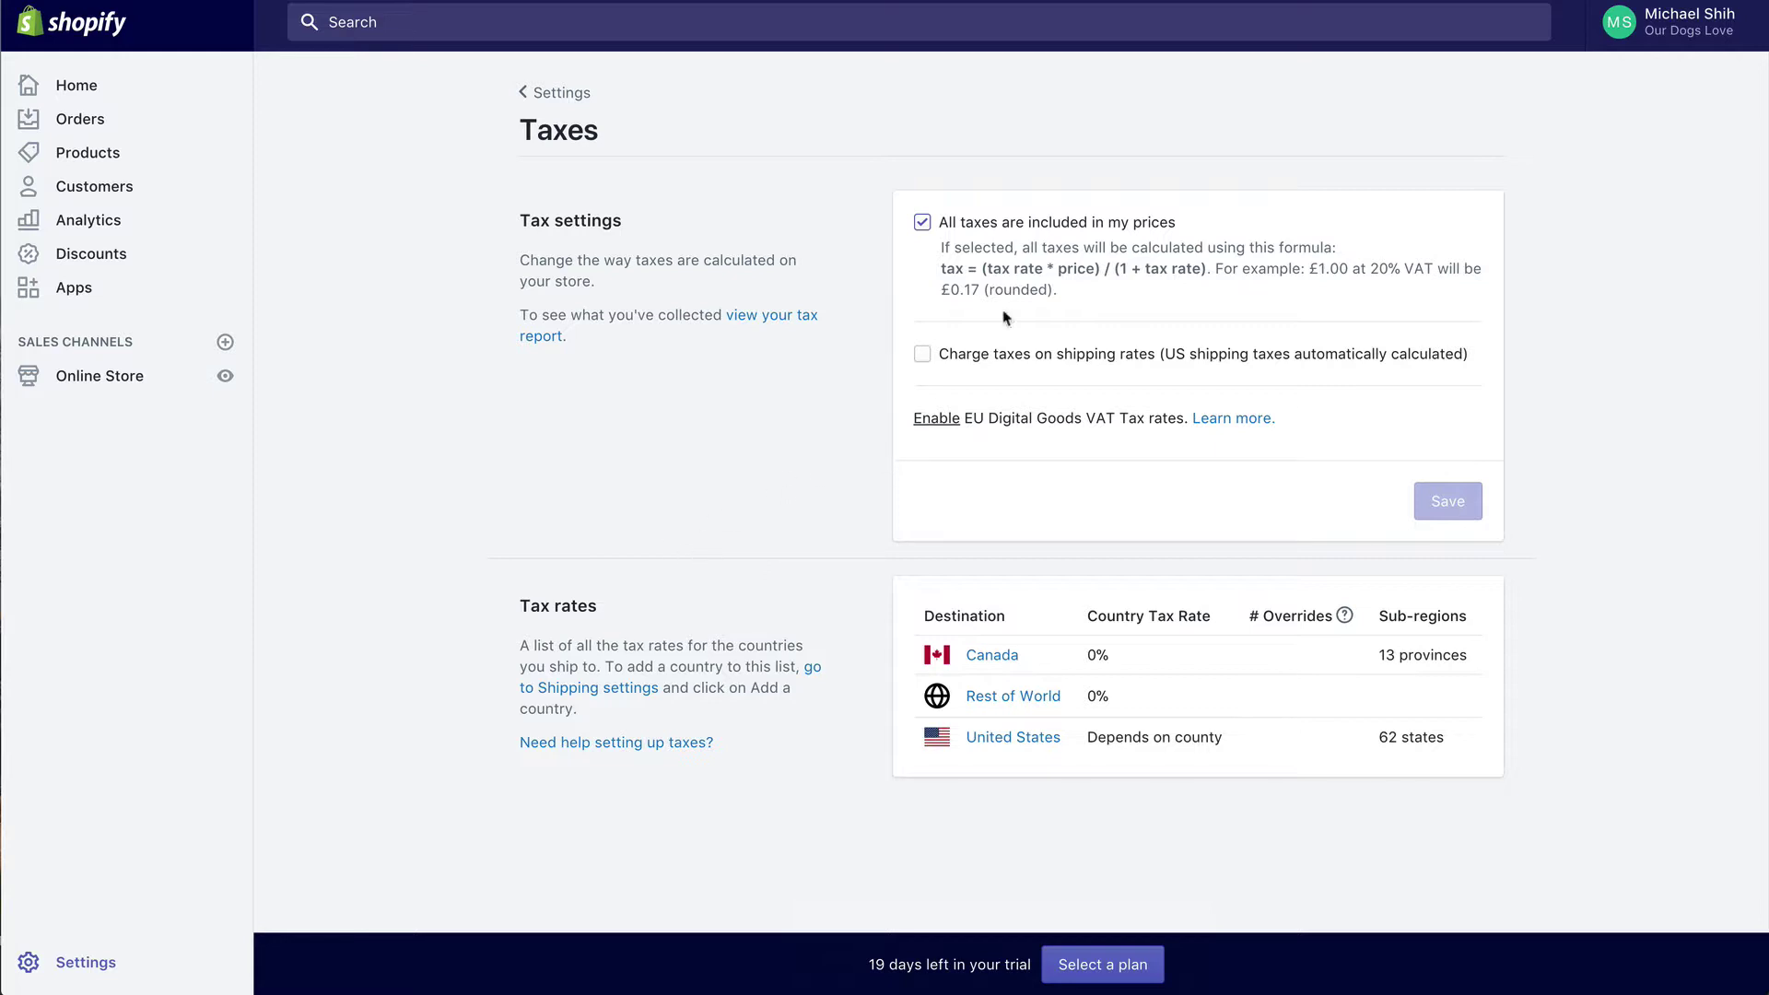
left_click(563, 94)
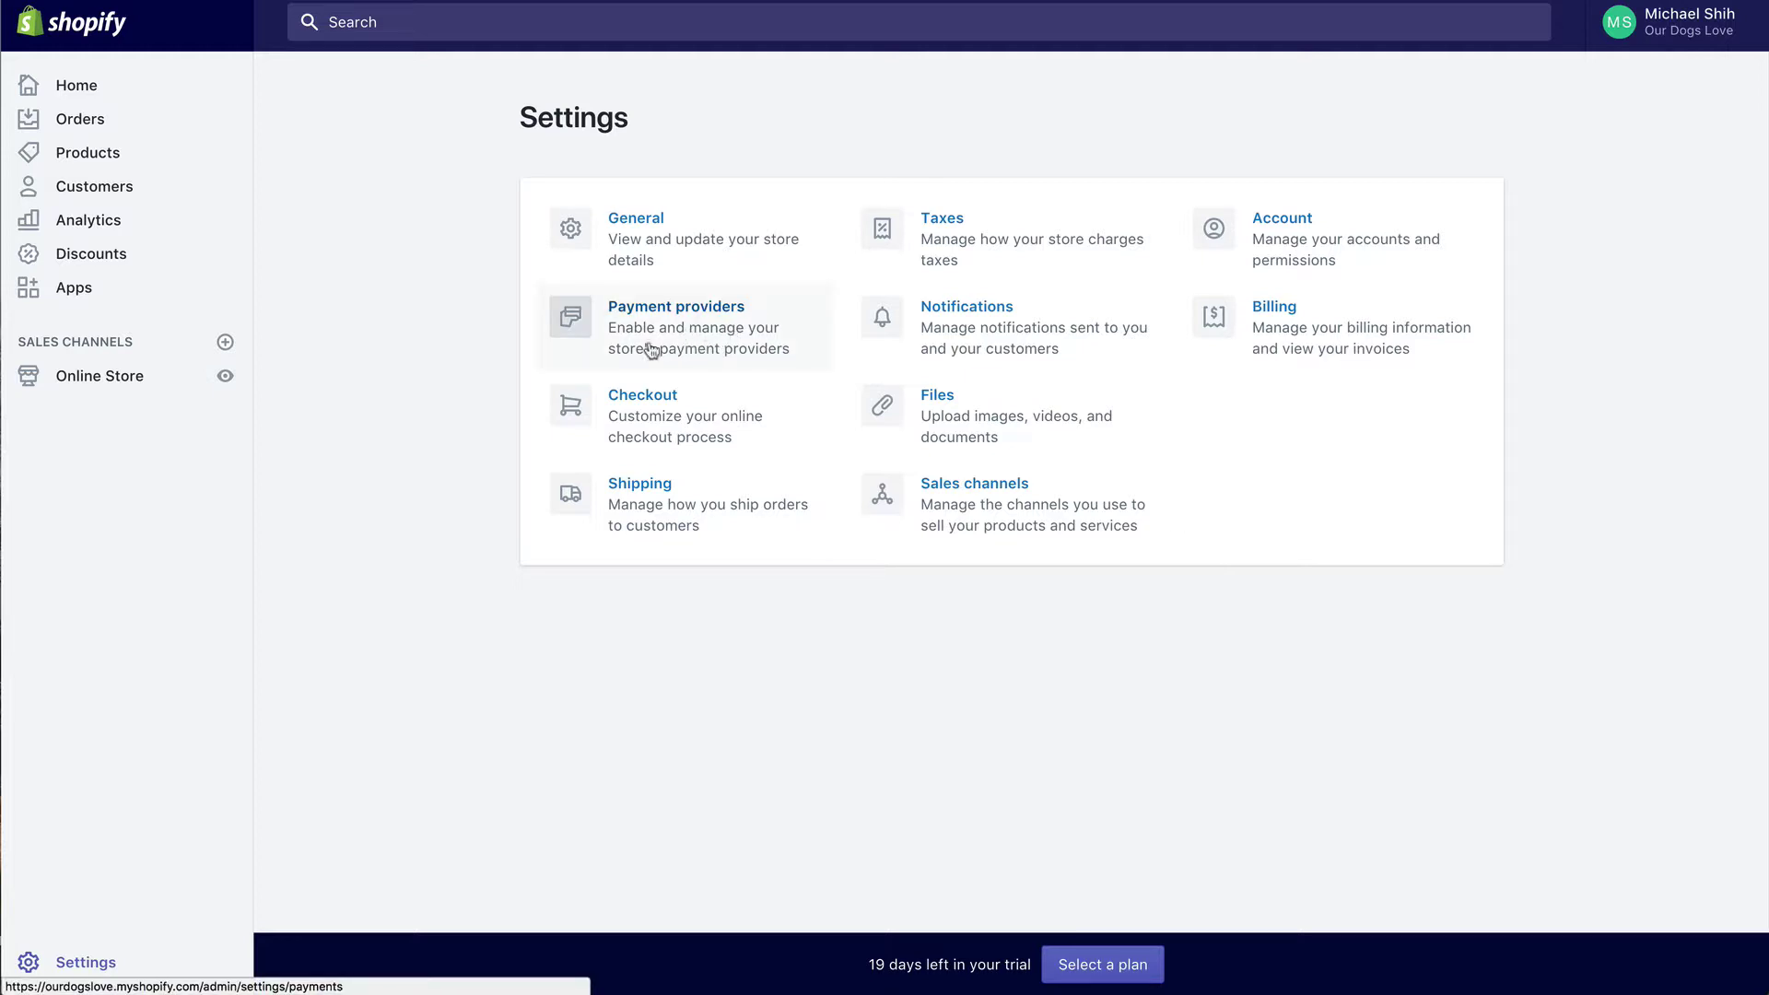
left_click(695, 320)
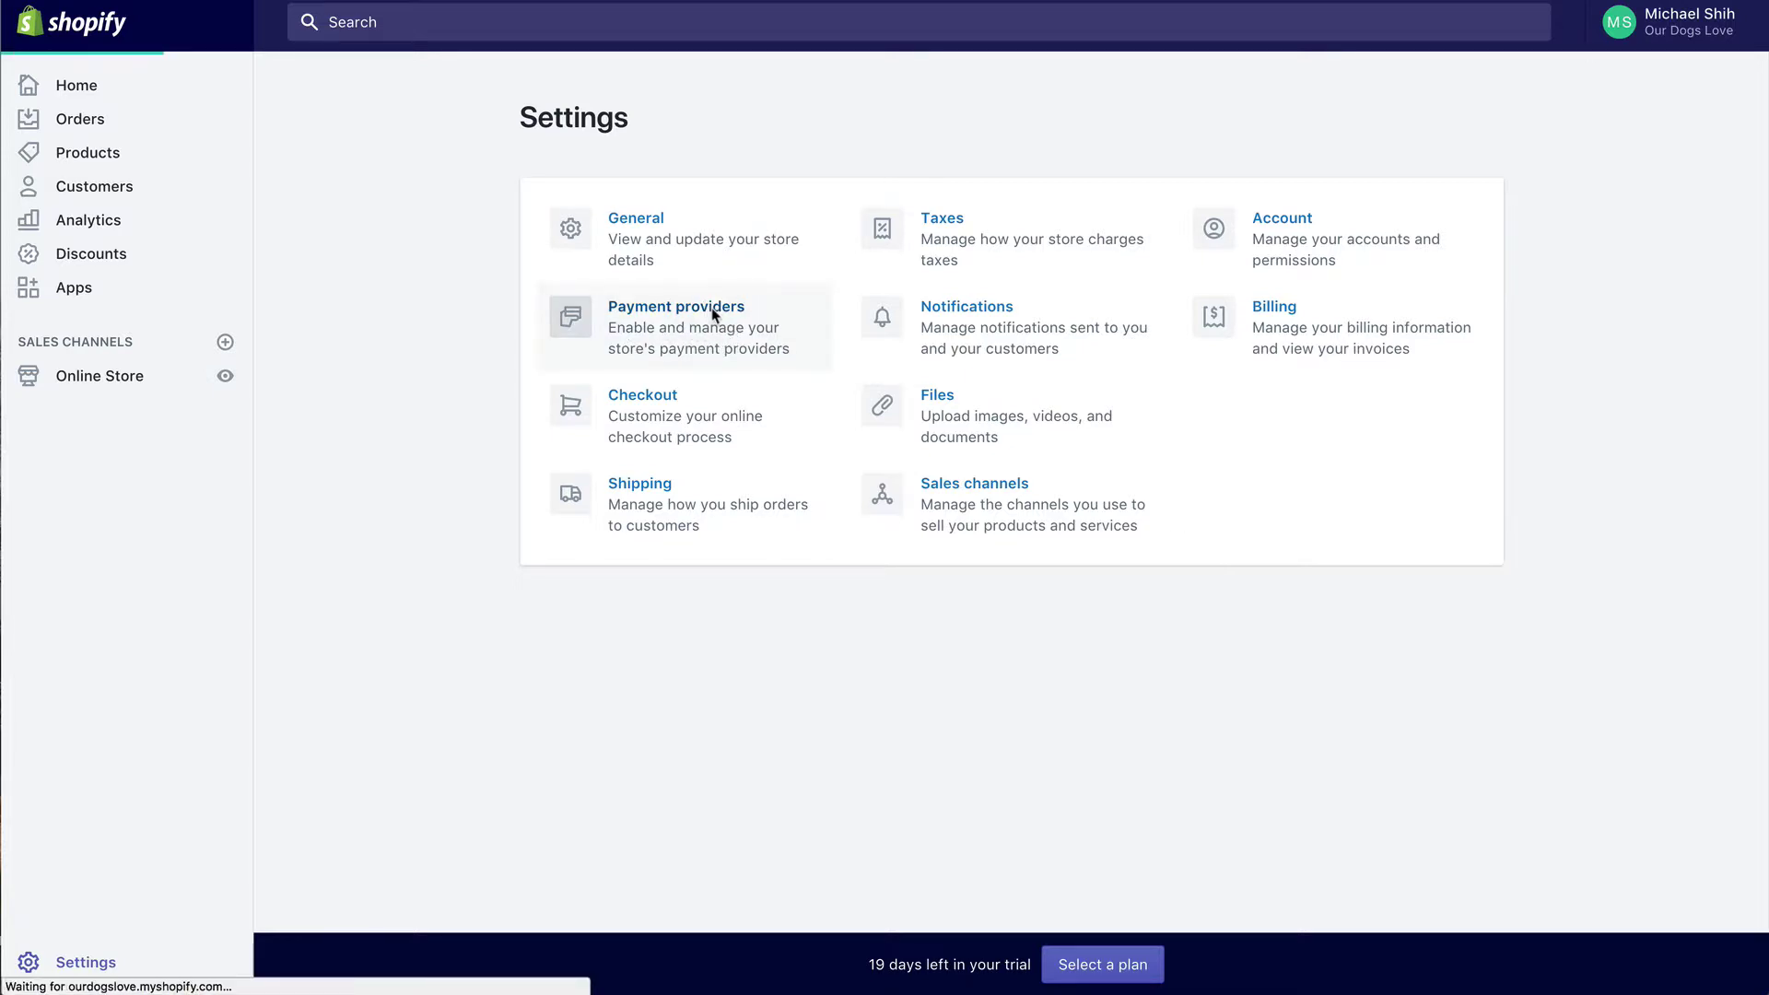
scroll(1051, 338, "down", 1)
scroll(1050, 338, "down", 5)
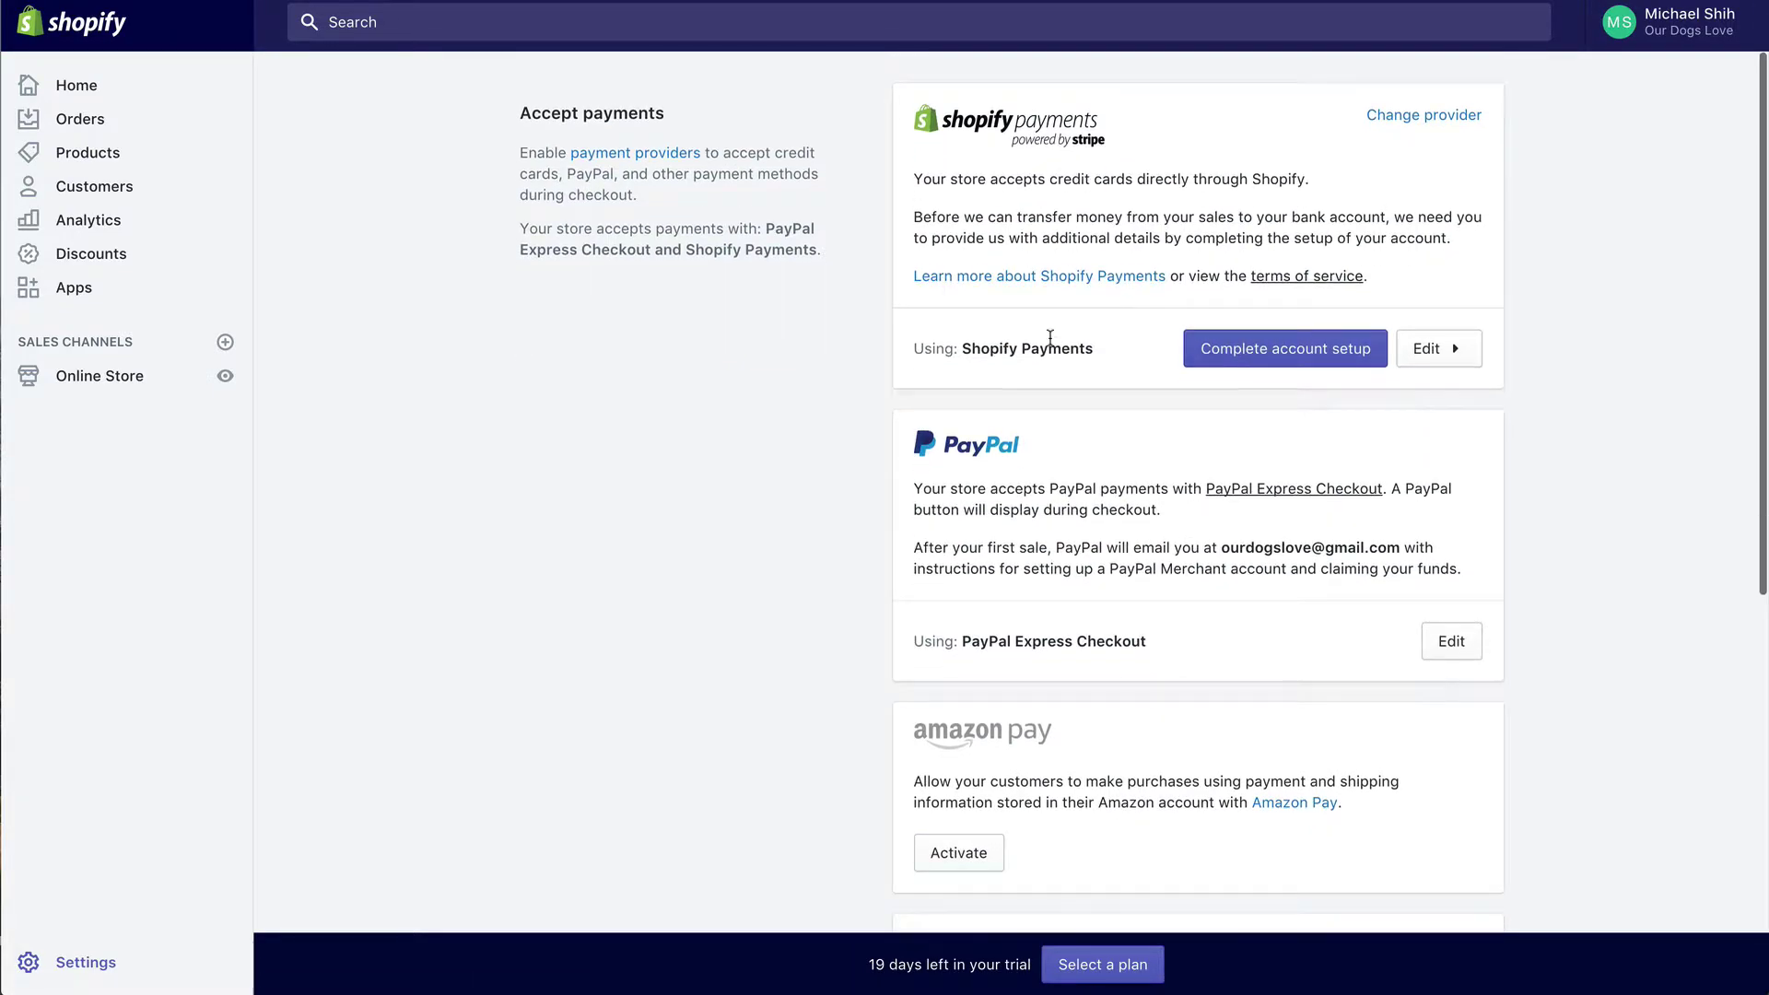
scroll(1050, 338, "up", 5)
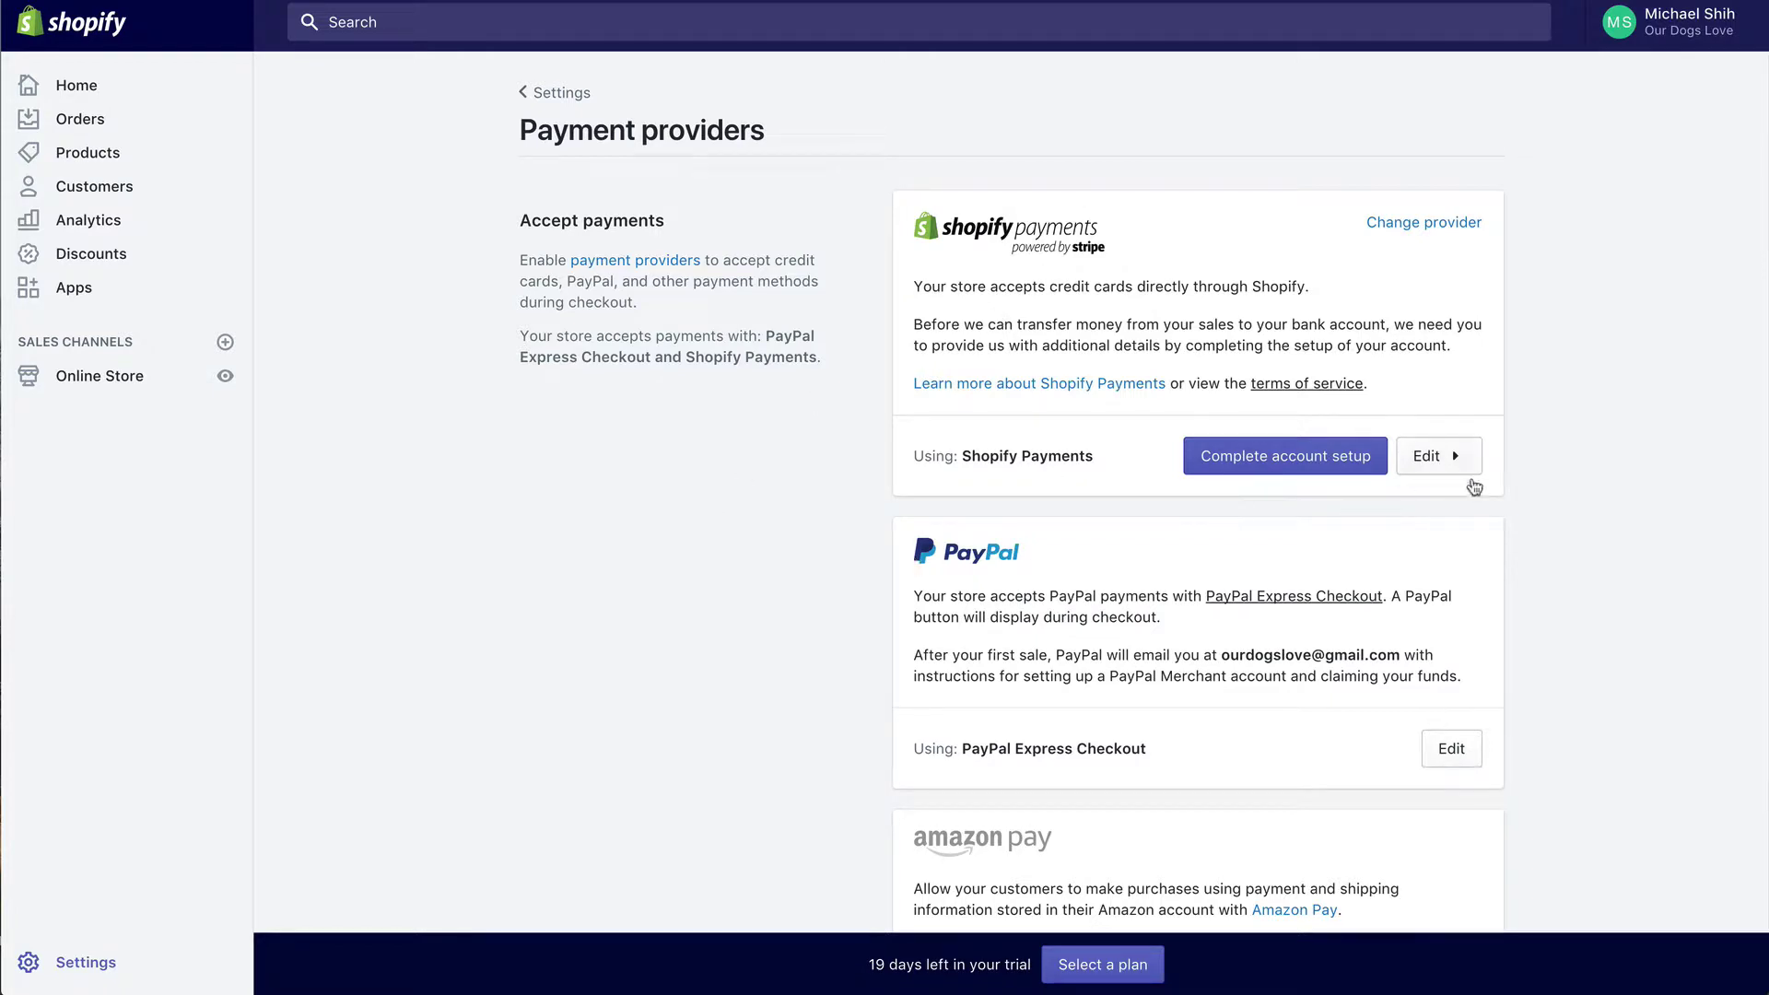
left_click(1448, 467)
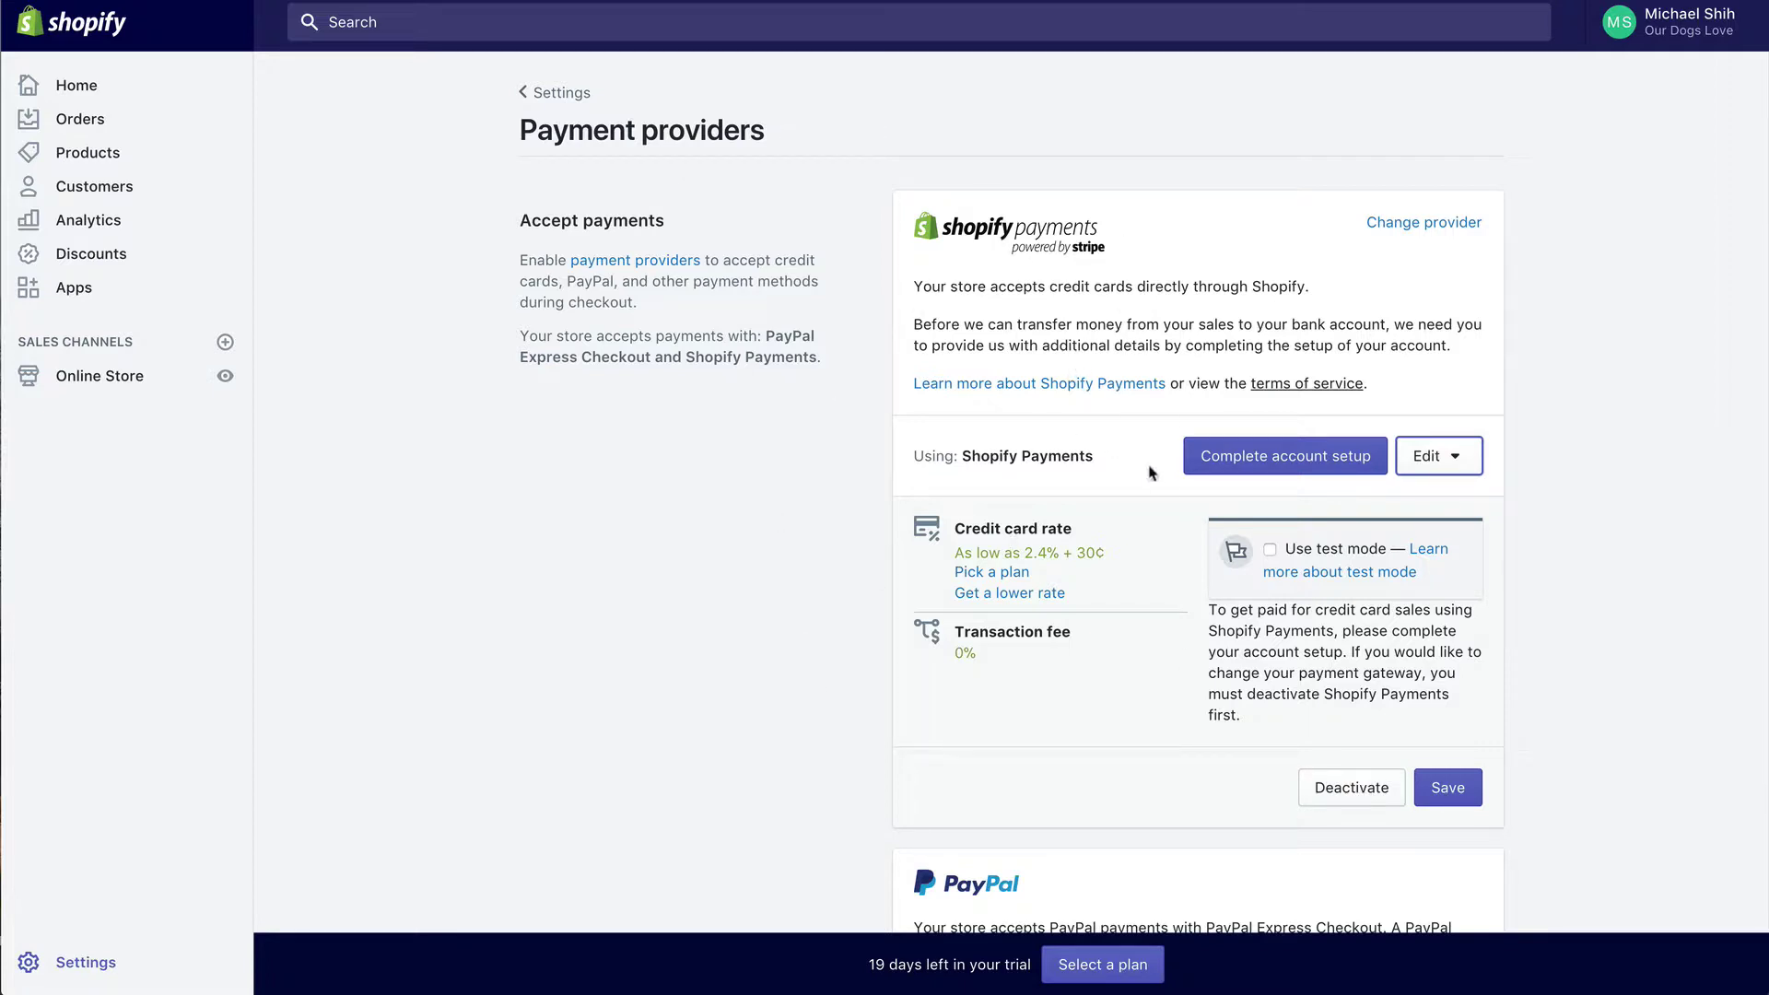
scroll(1253, 493, "down", 5)
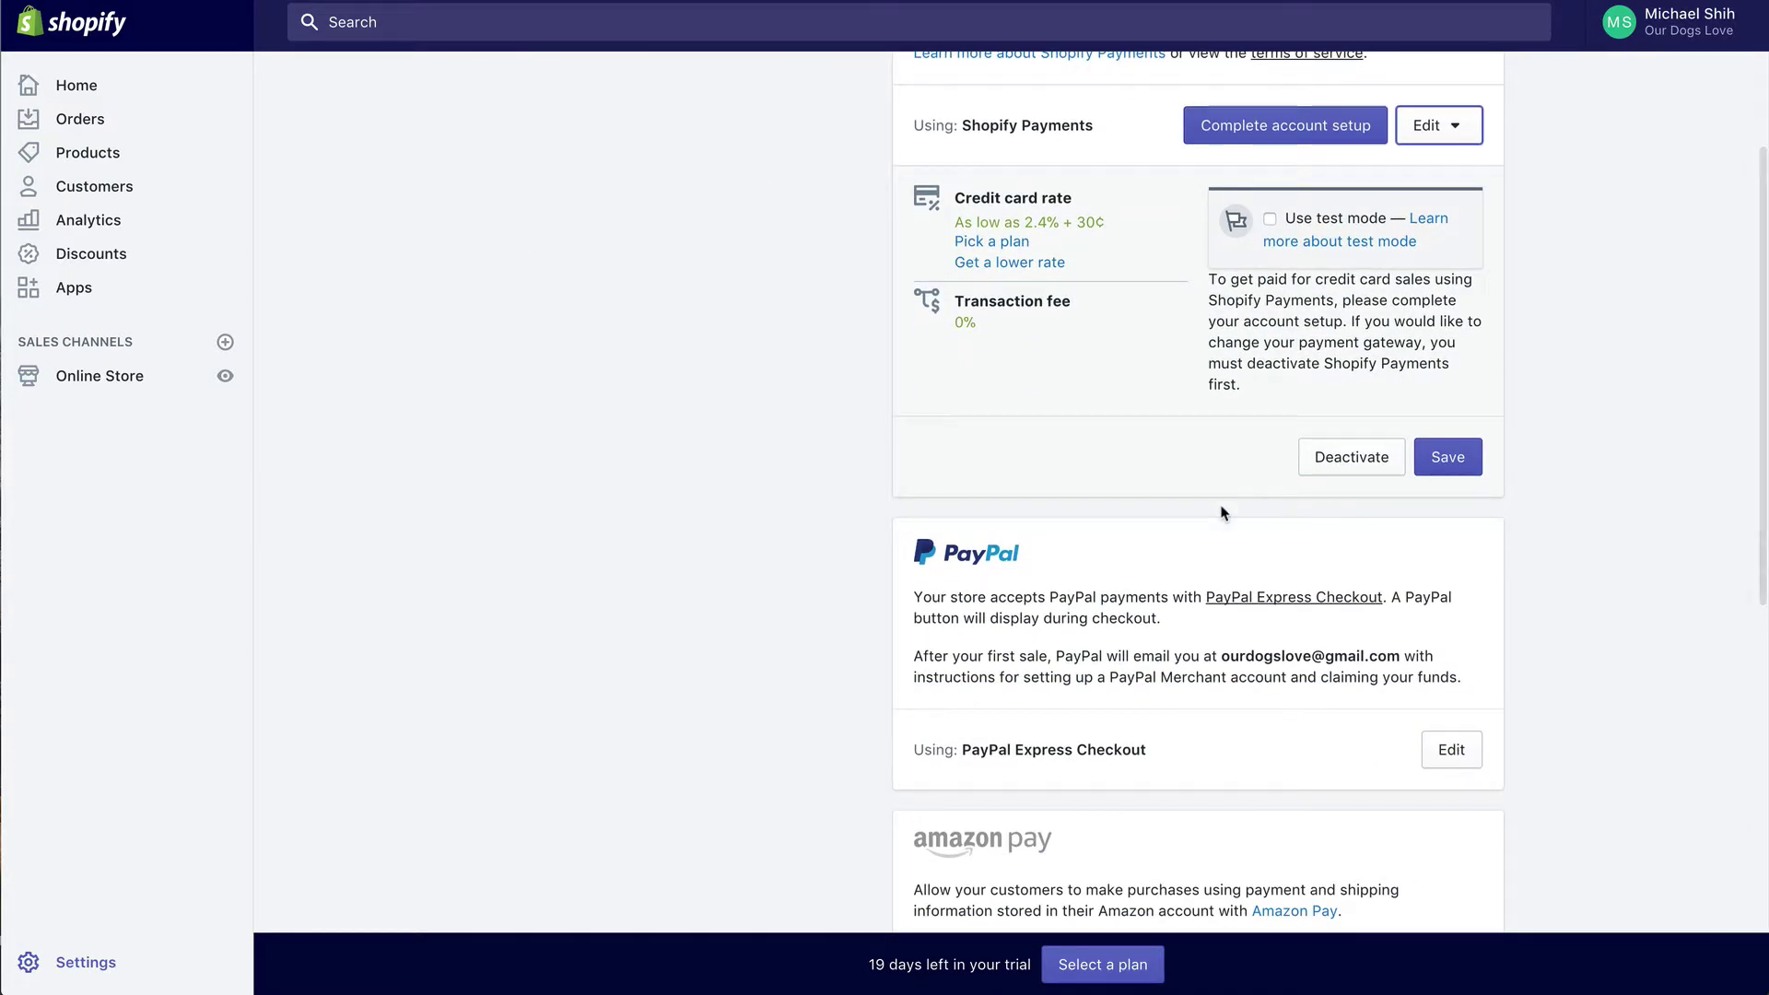
scroll(1220, 399, "up", 4)
scroll(1184, 784, "up", 1)
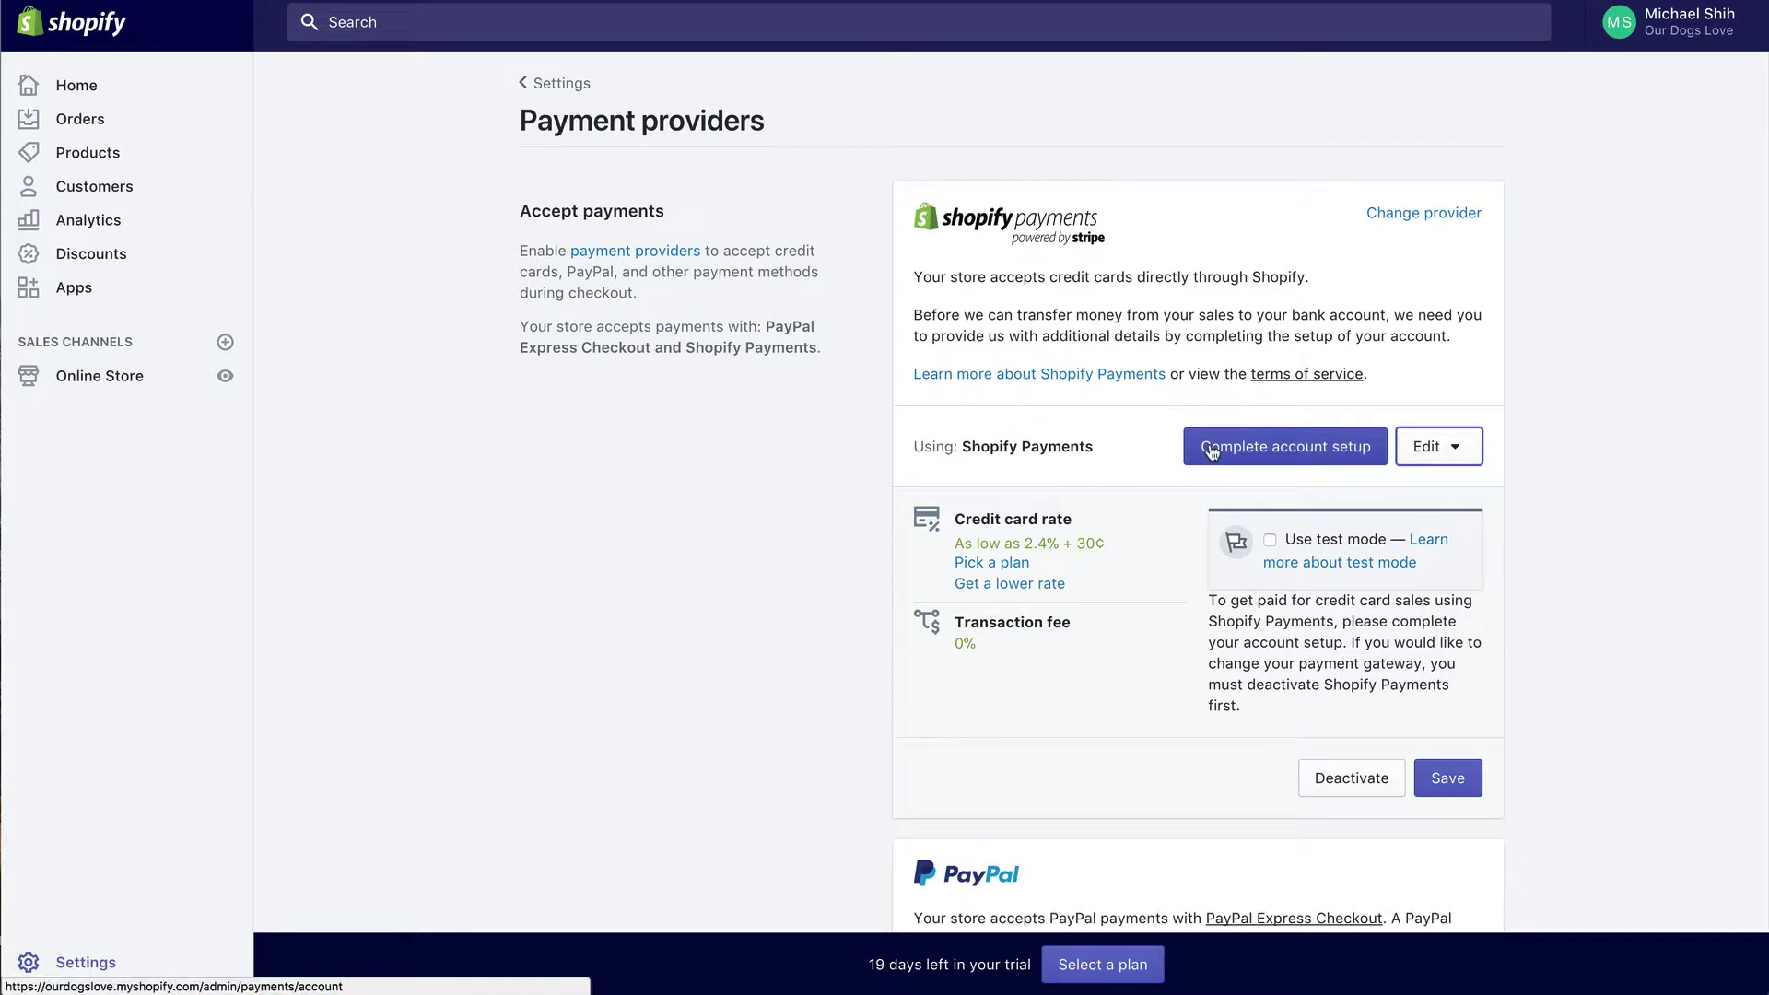
left_click(1239, 453)
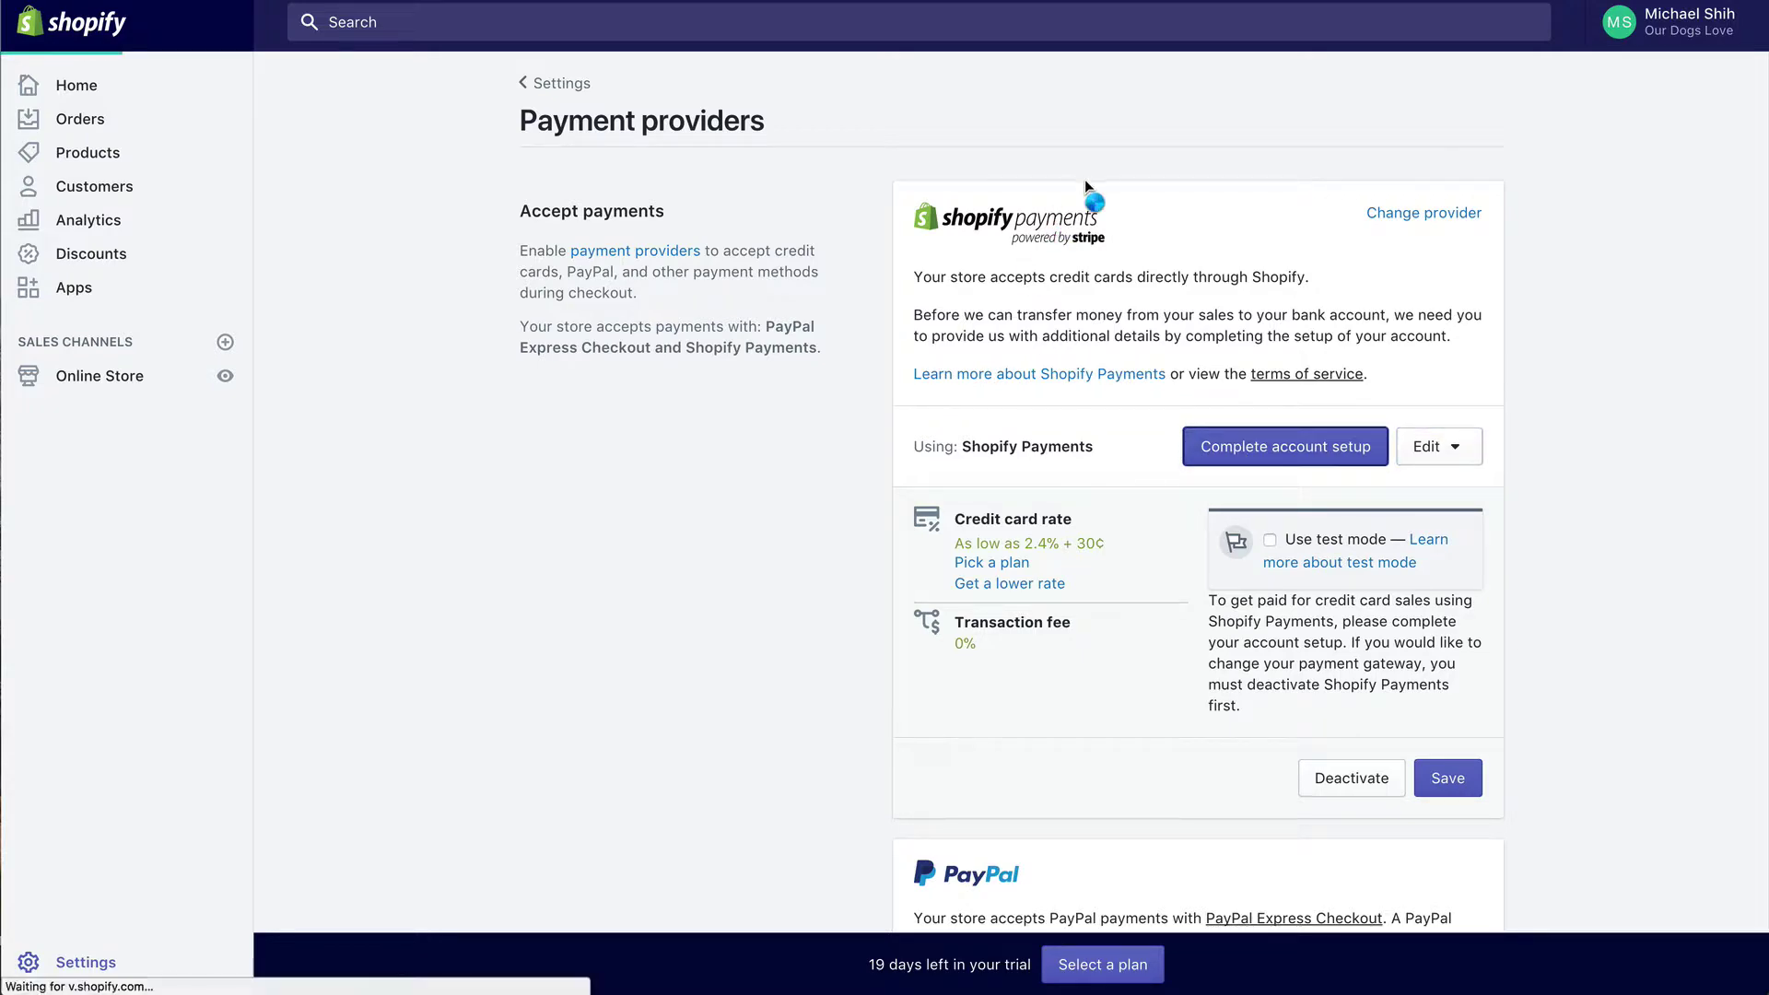
scroll(1020, 326, "down", 2)
scroll(1020, 325, "down", 15)
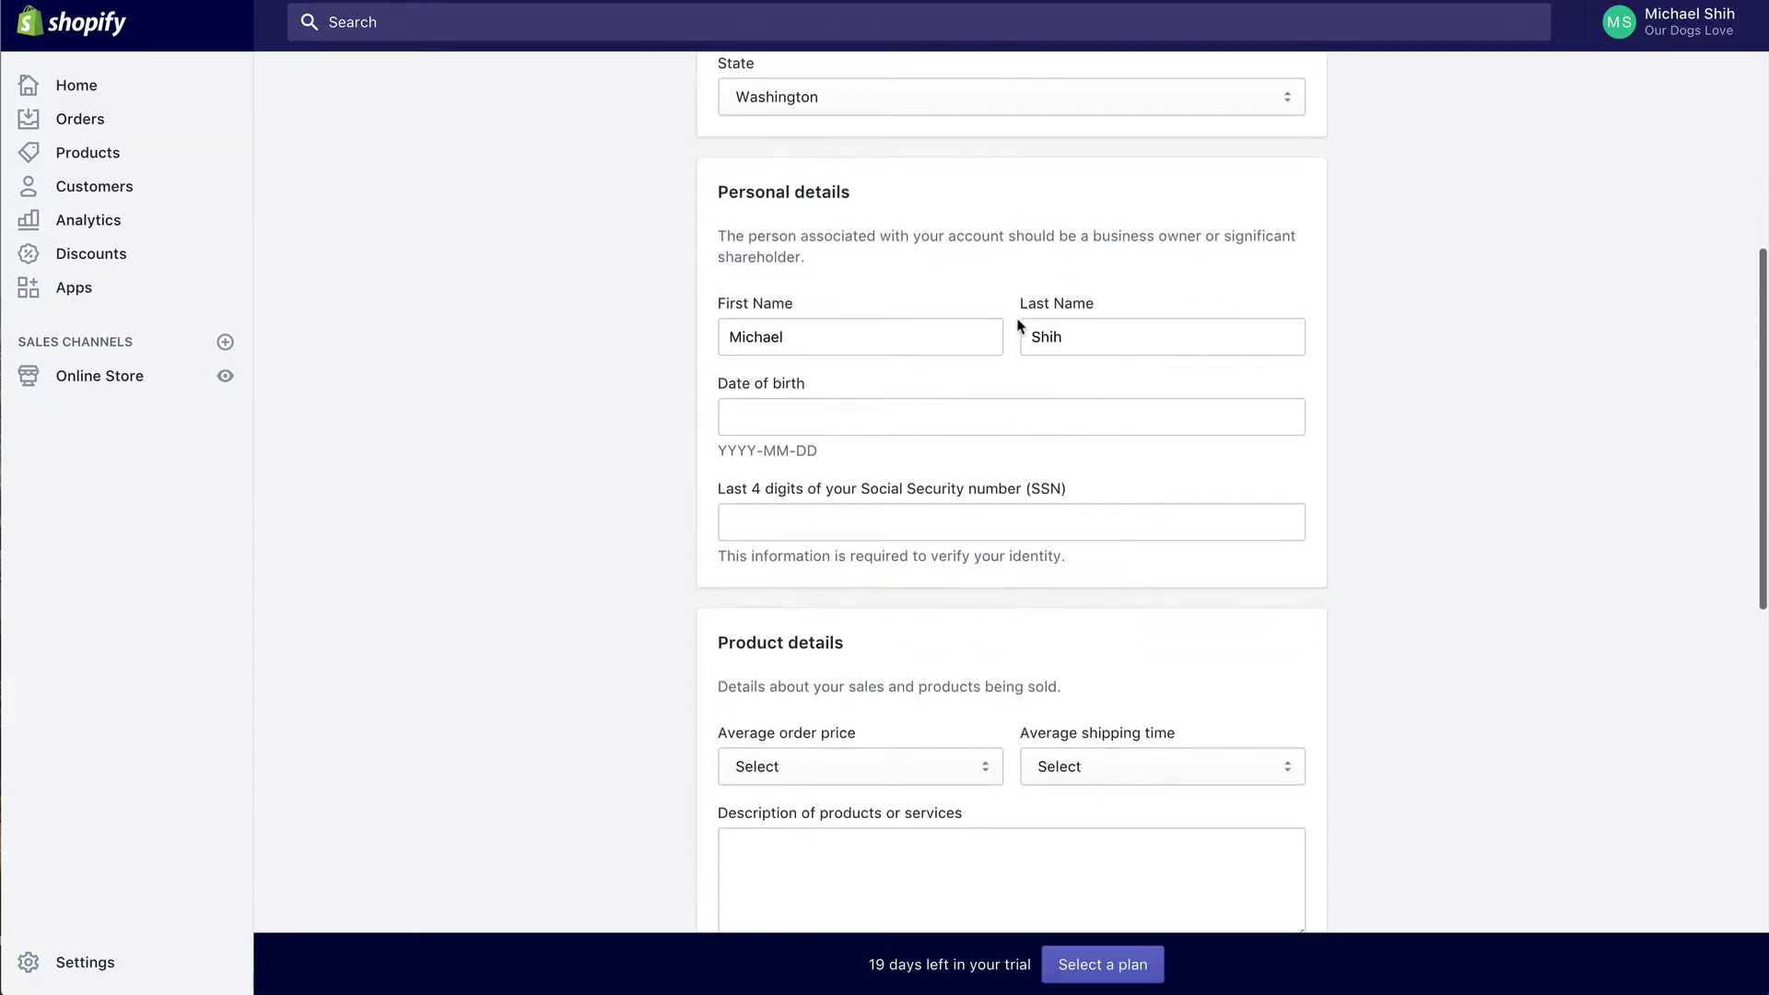
scroll(1018, 324, "down", 5)
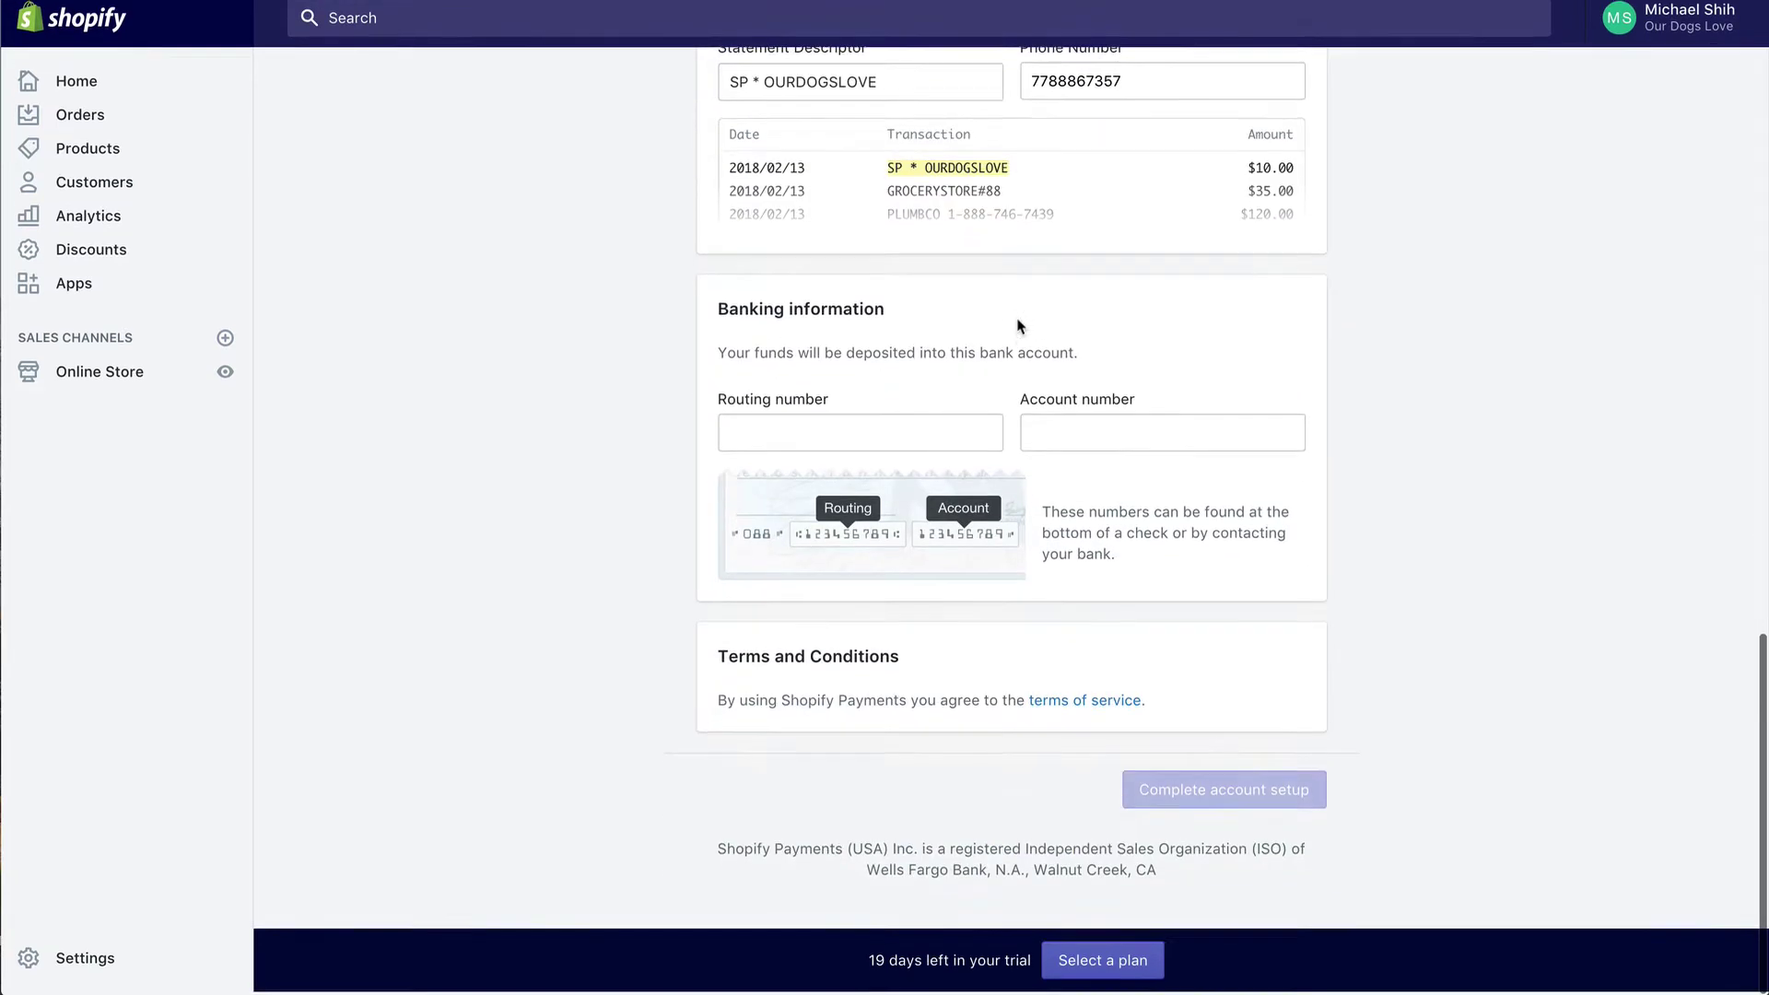
left_click(754, 99)
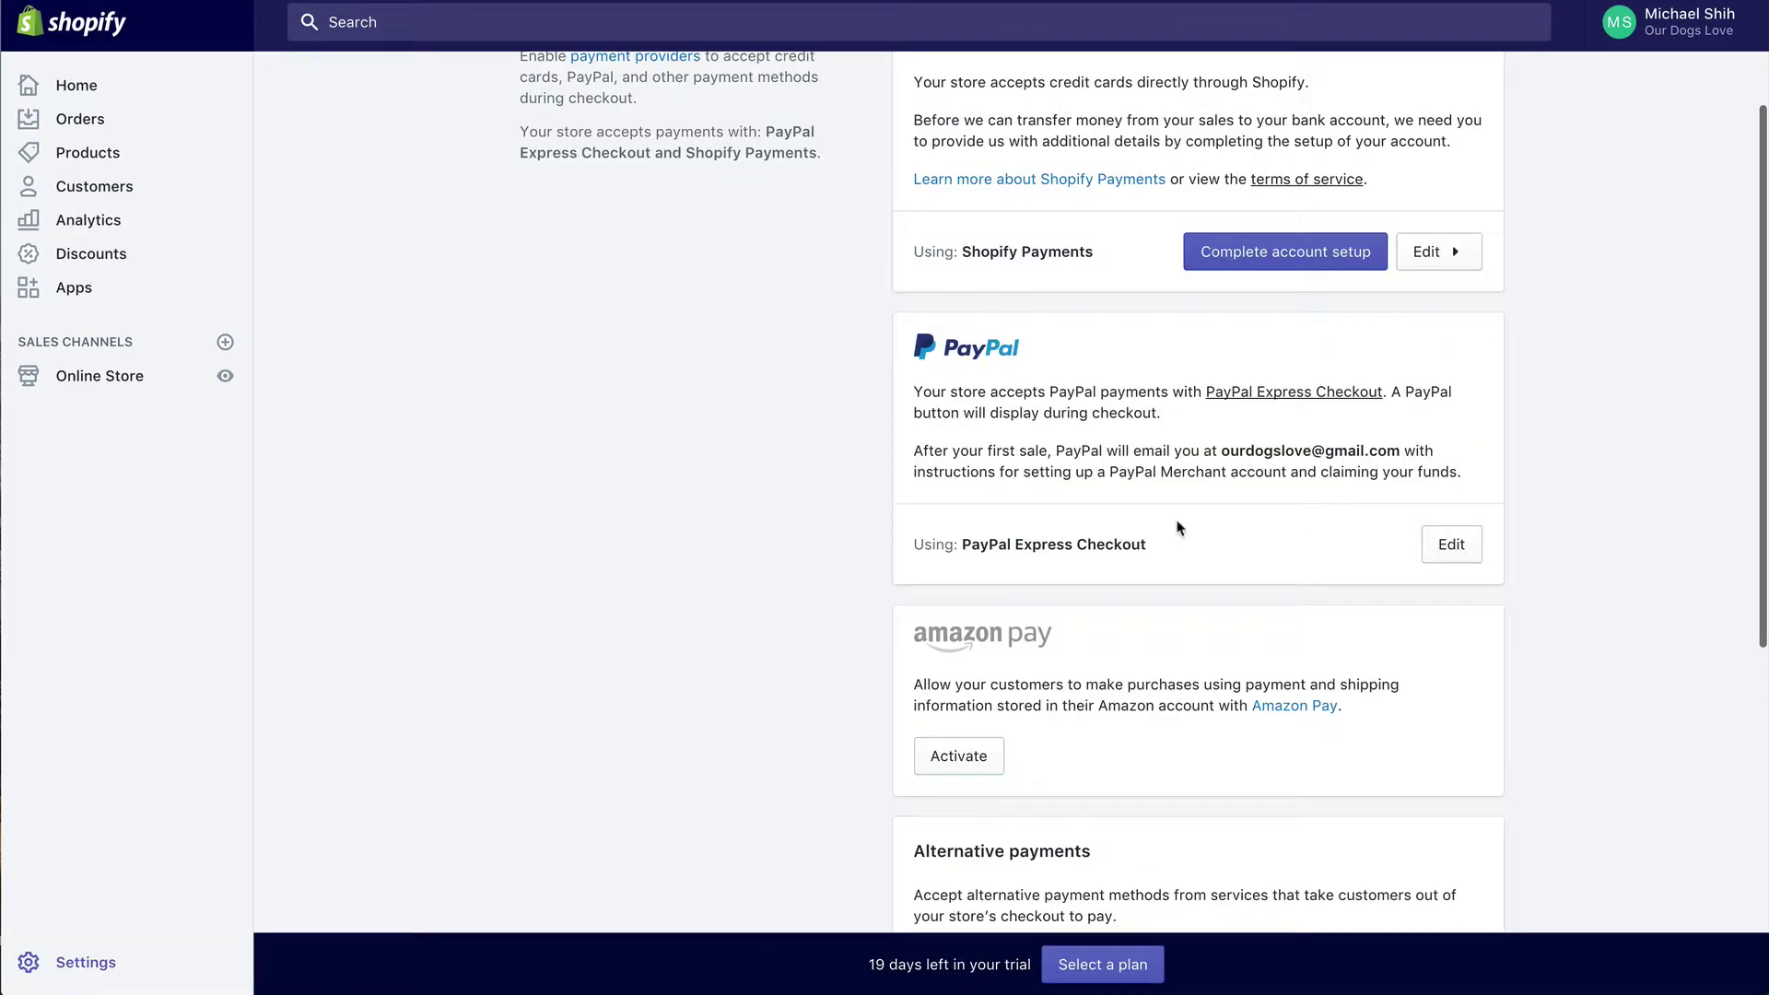
Step: Cancel PayPal Express Checkout's deactivation so it stays active, then go back to Settings
left_click(1451, 545)
left_click(1336, 800)
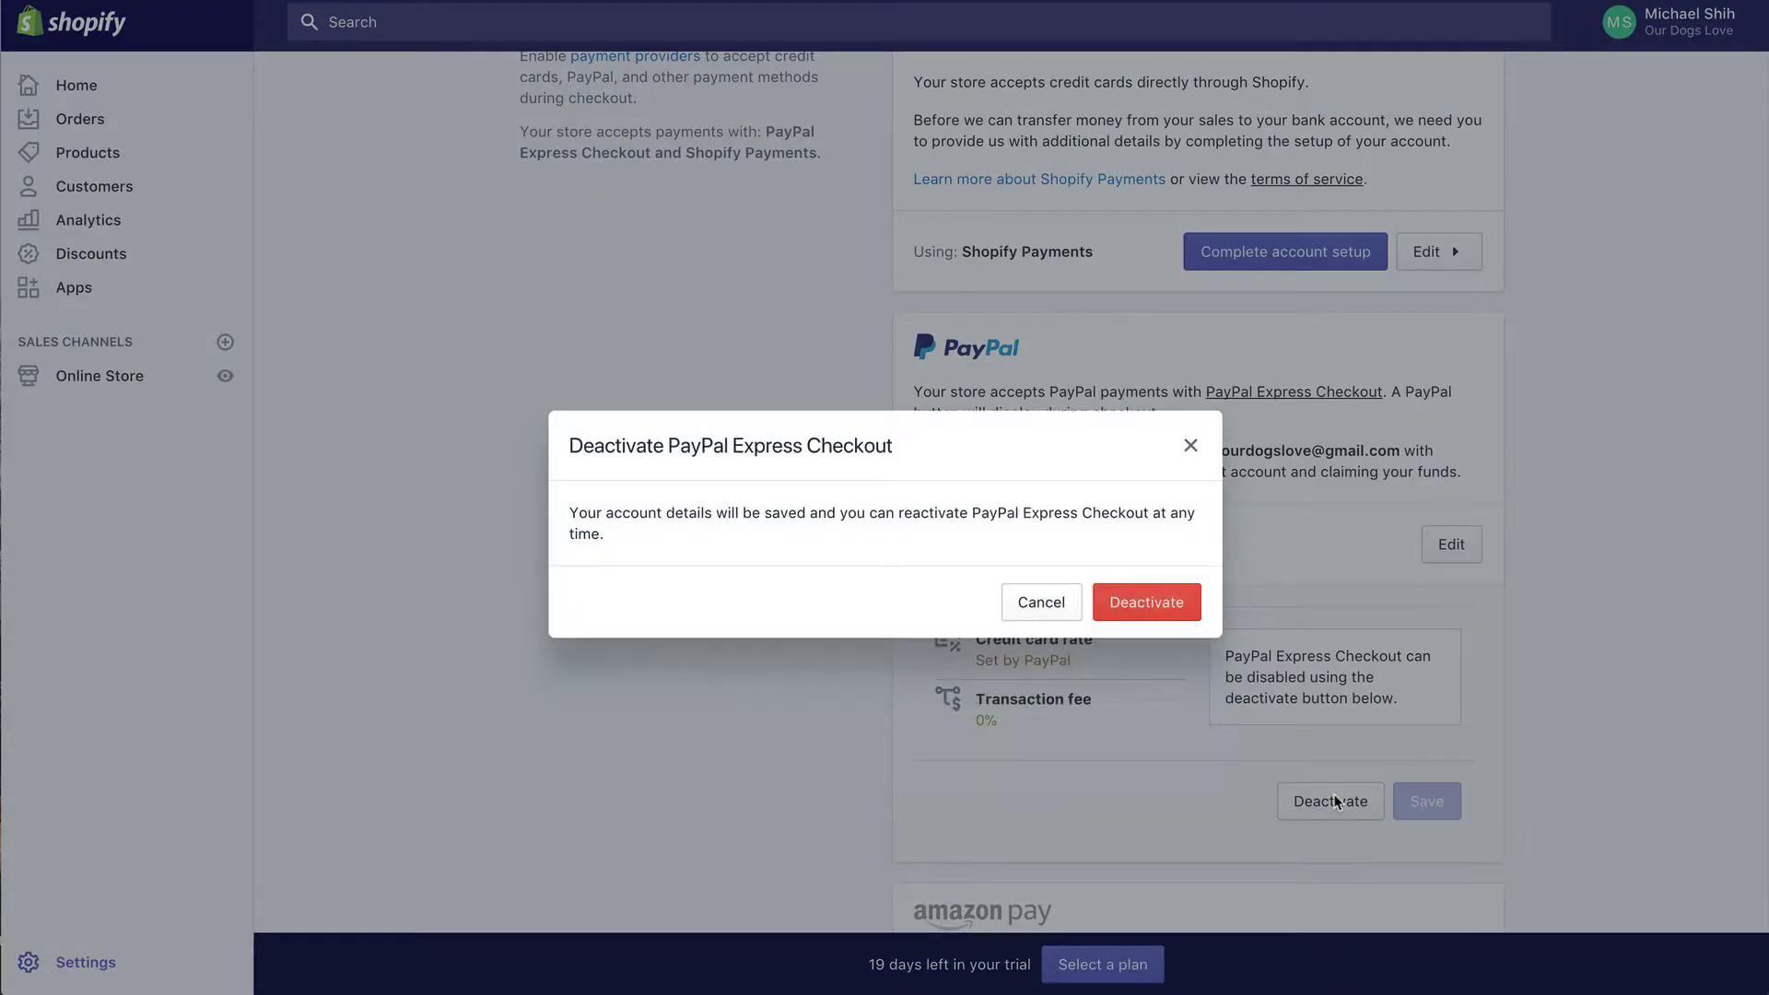
left_click(1063, 613)
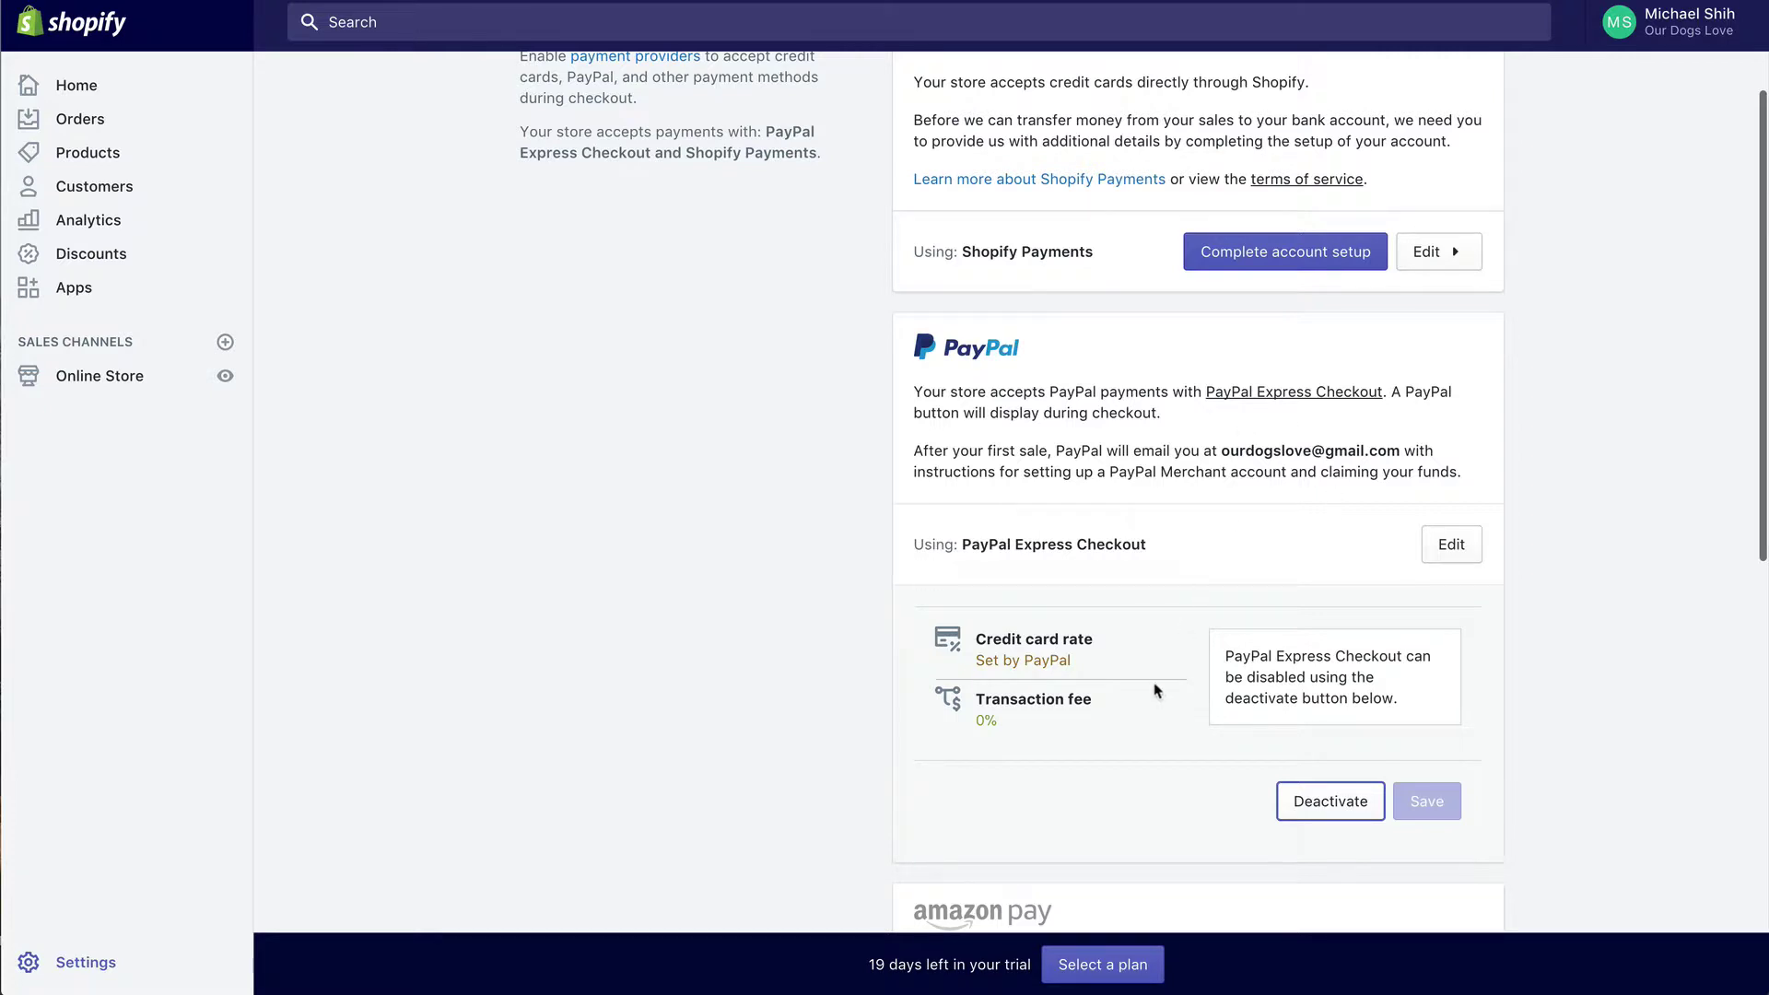
scroll(1171, 605, "down", 1)
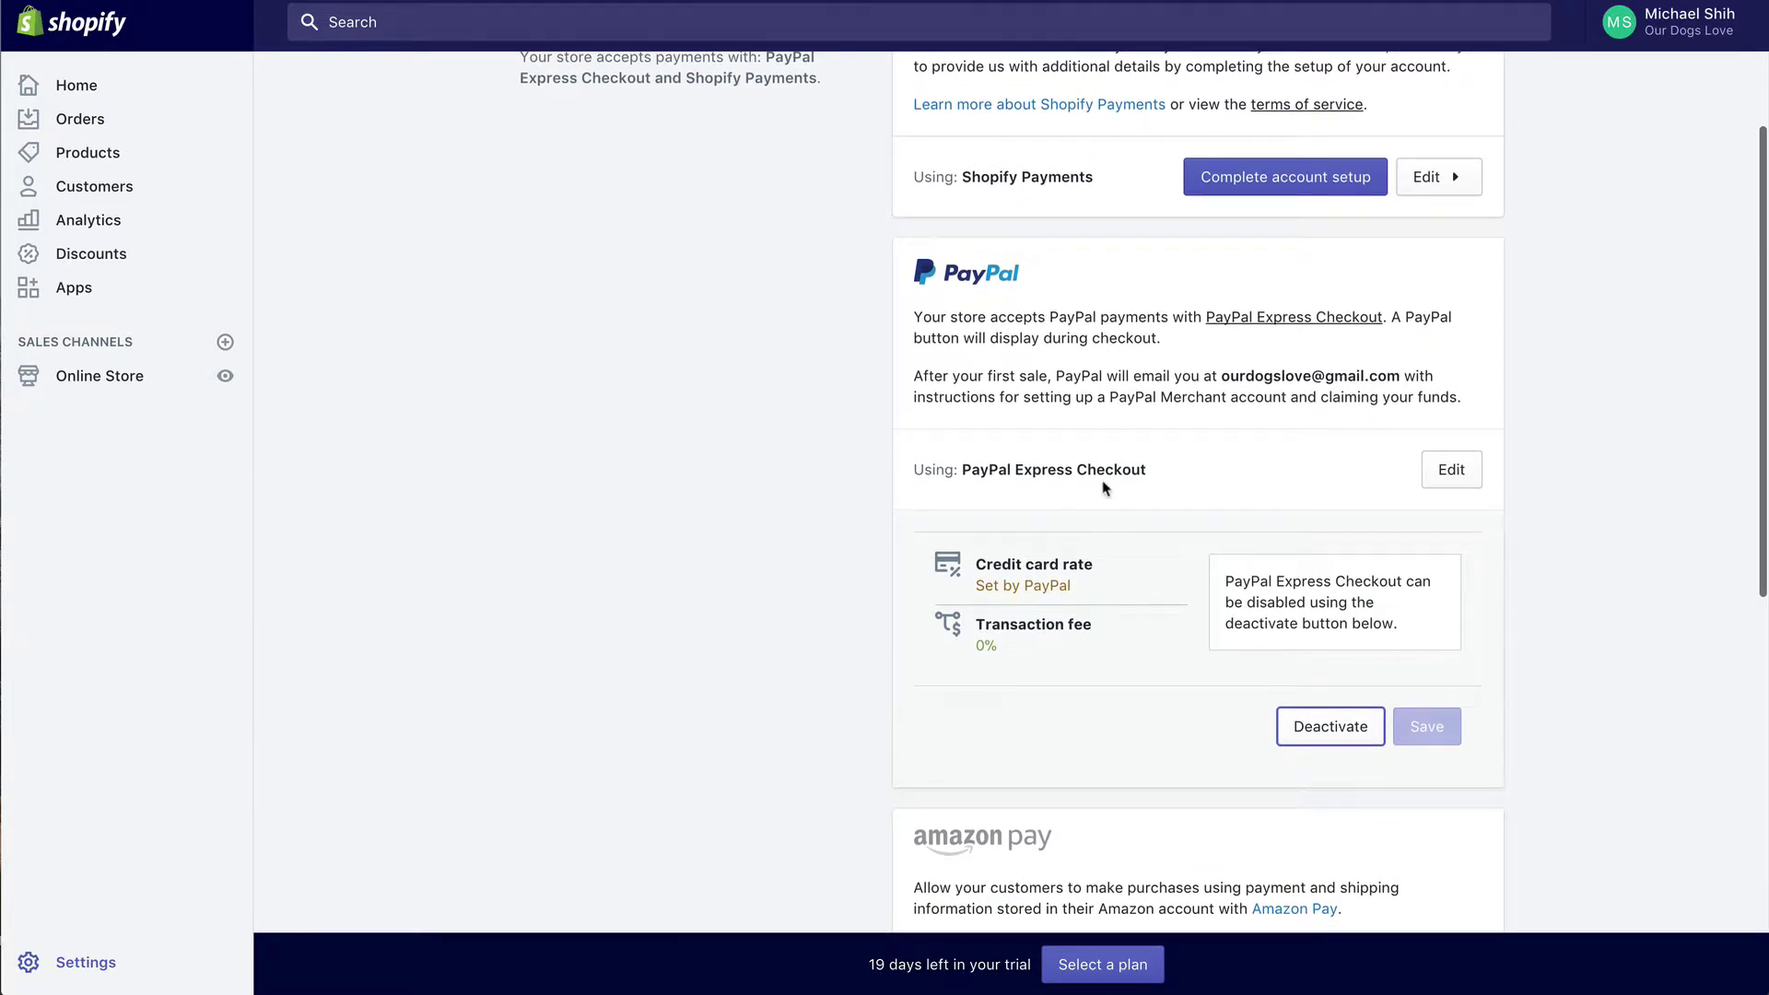
scroll(1106, 488, "down", 1)
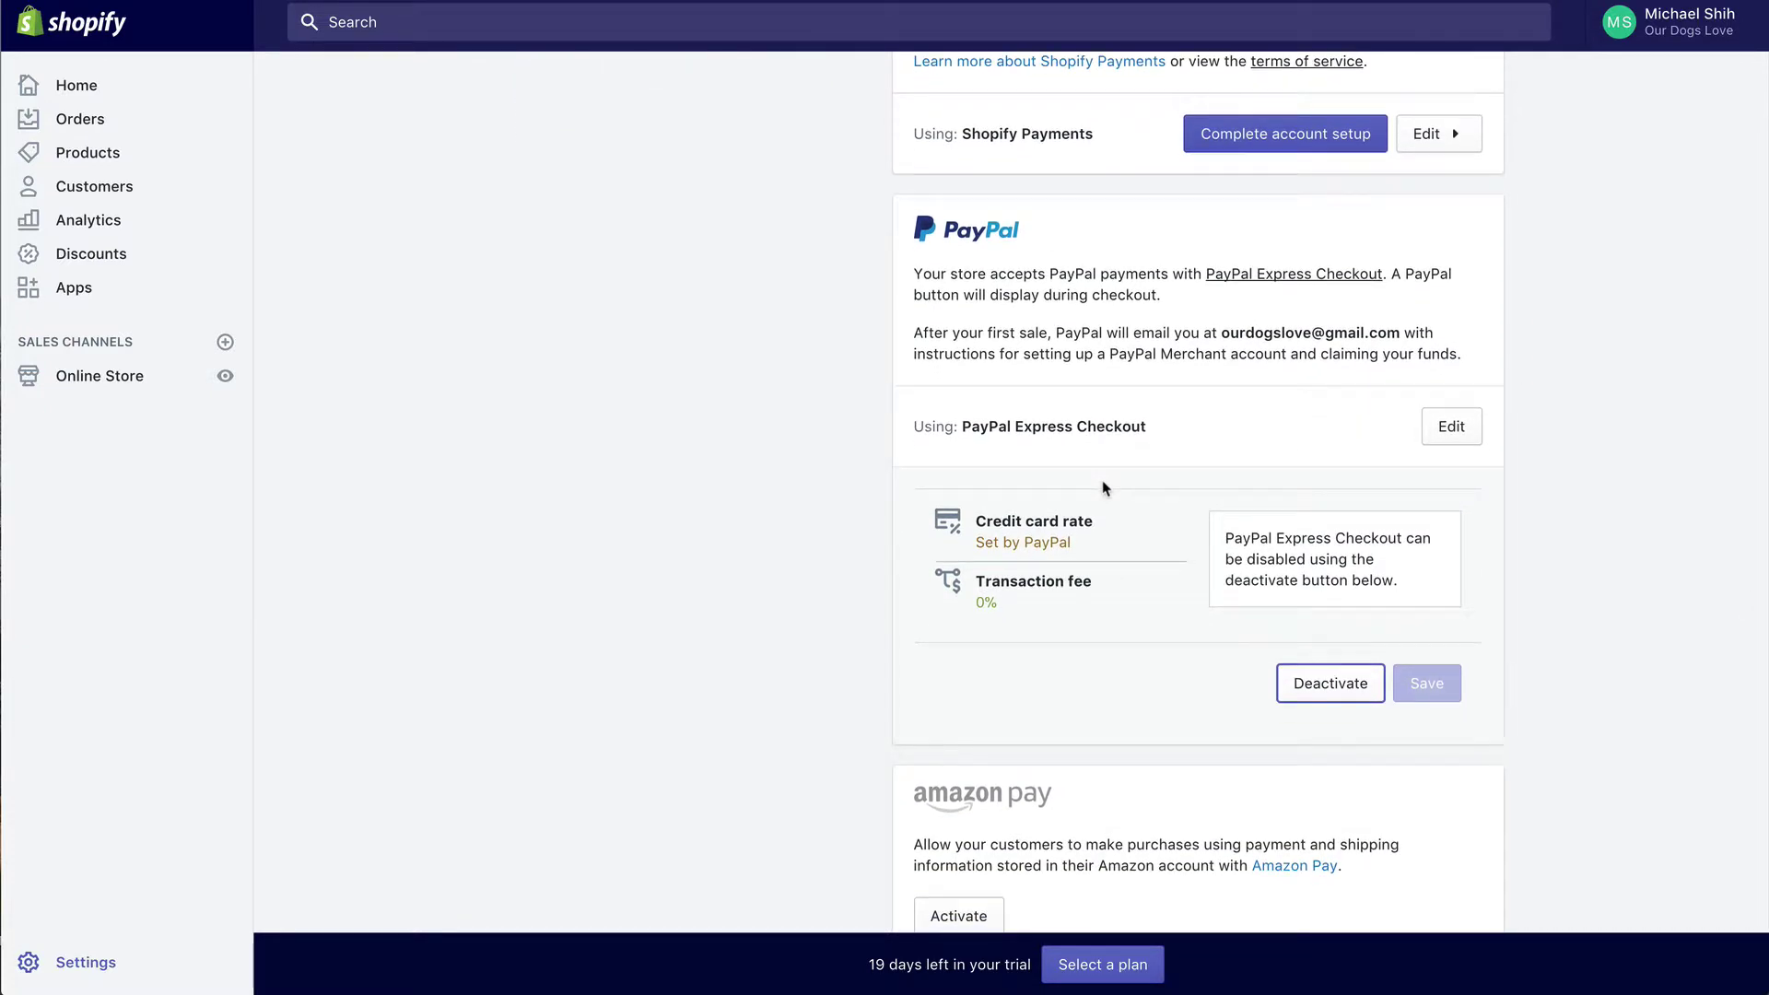
scroll(1105, 486, "down", 3)
scroll(1105, 487, "down", 4)
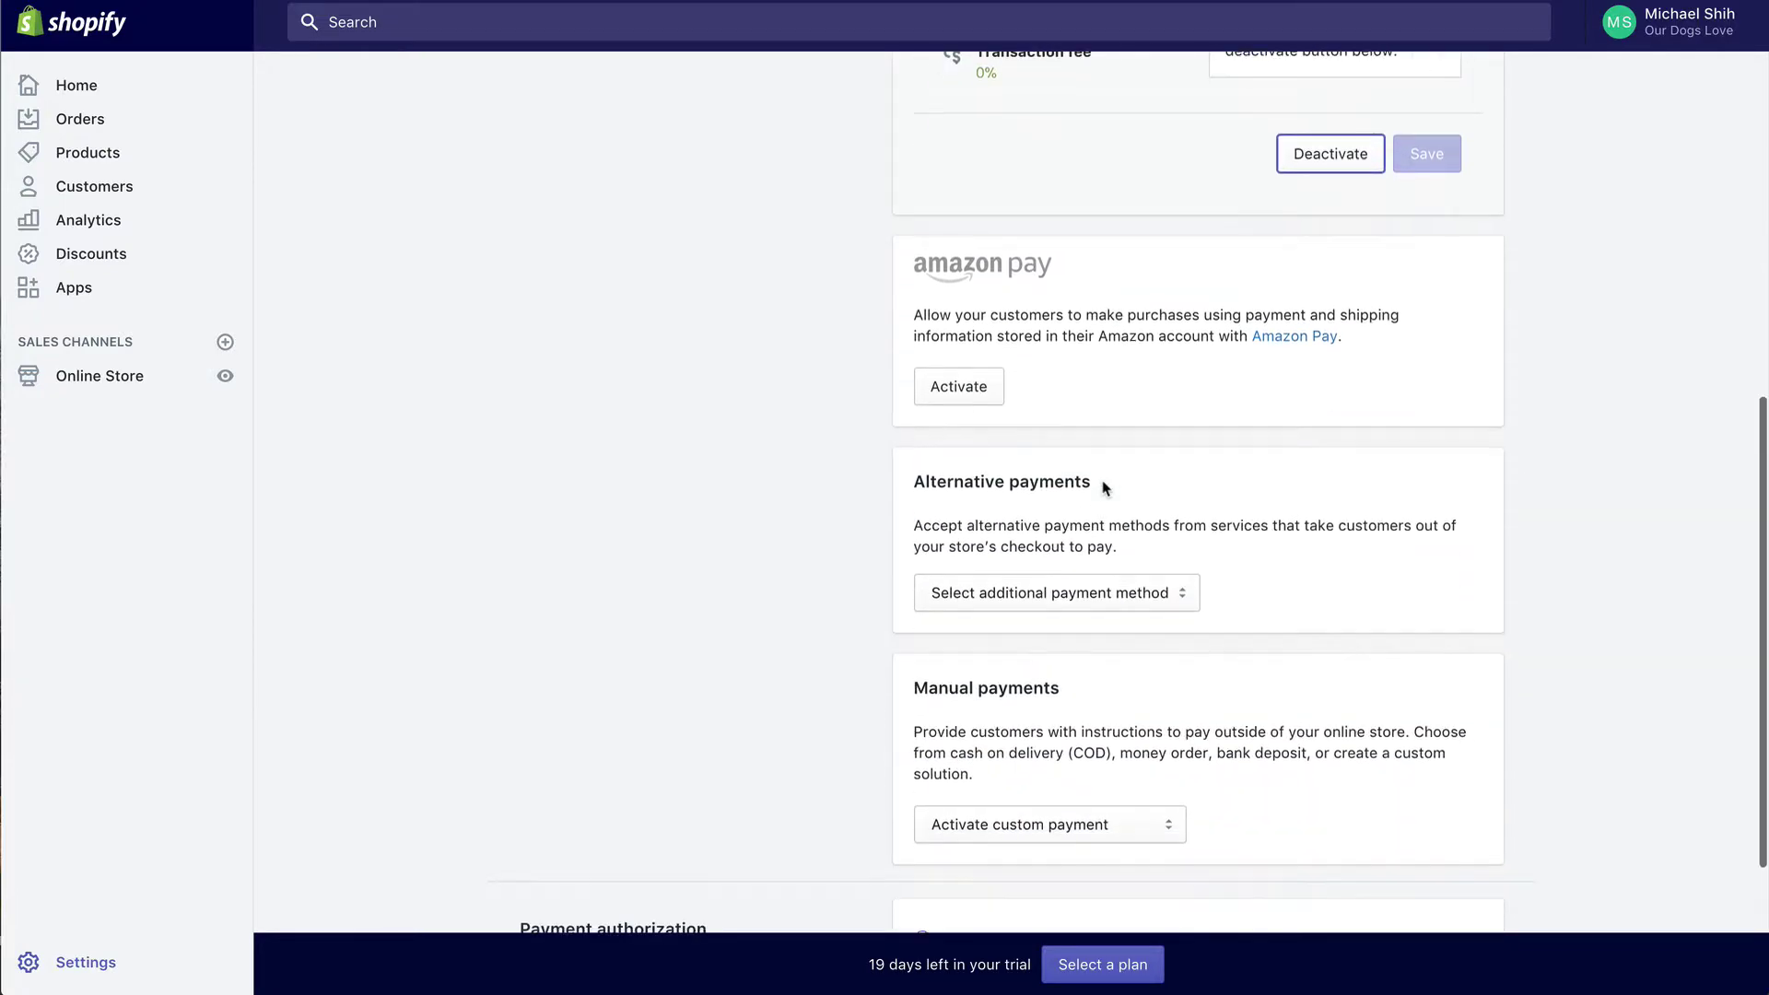
scroll(1105, 487, "up", 10)
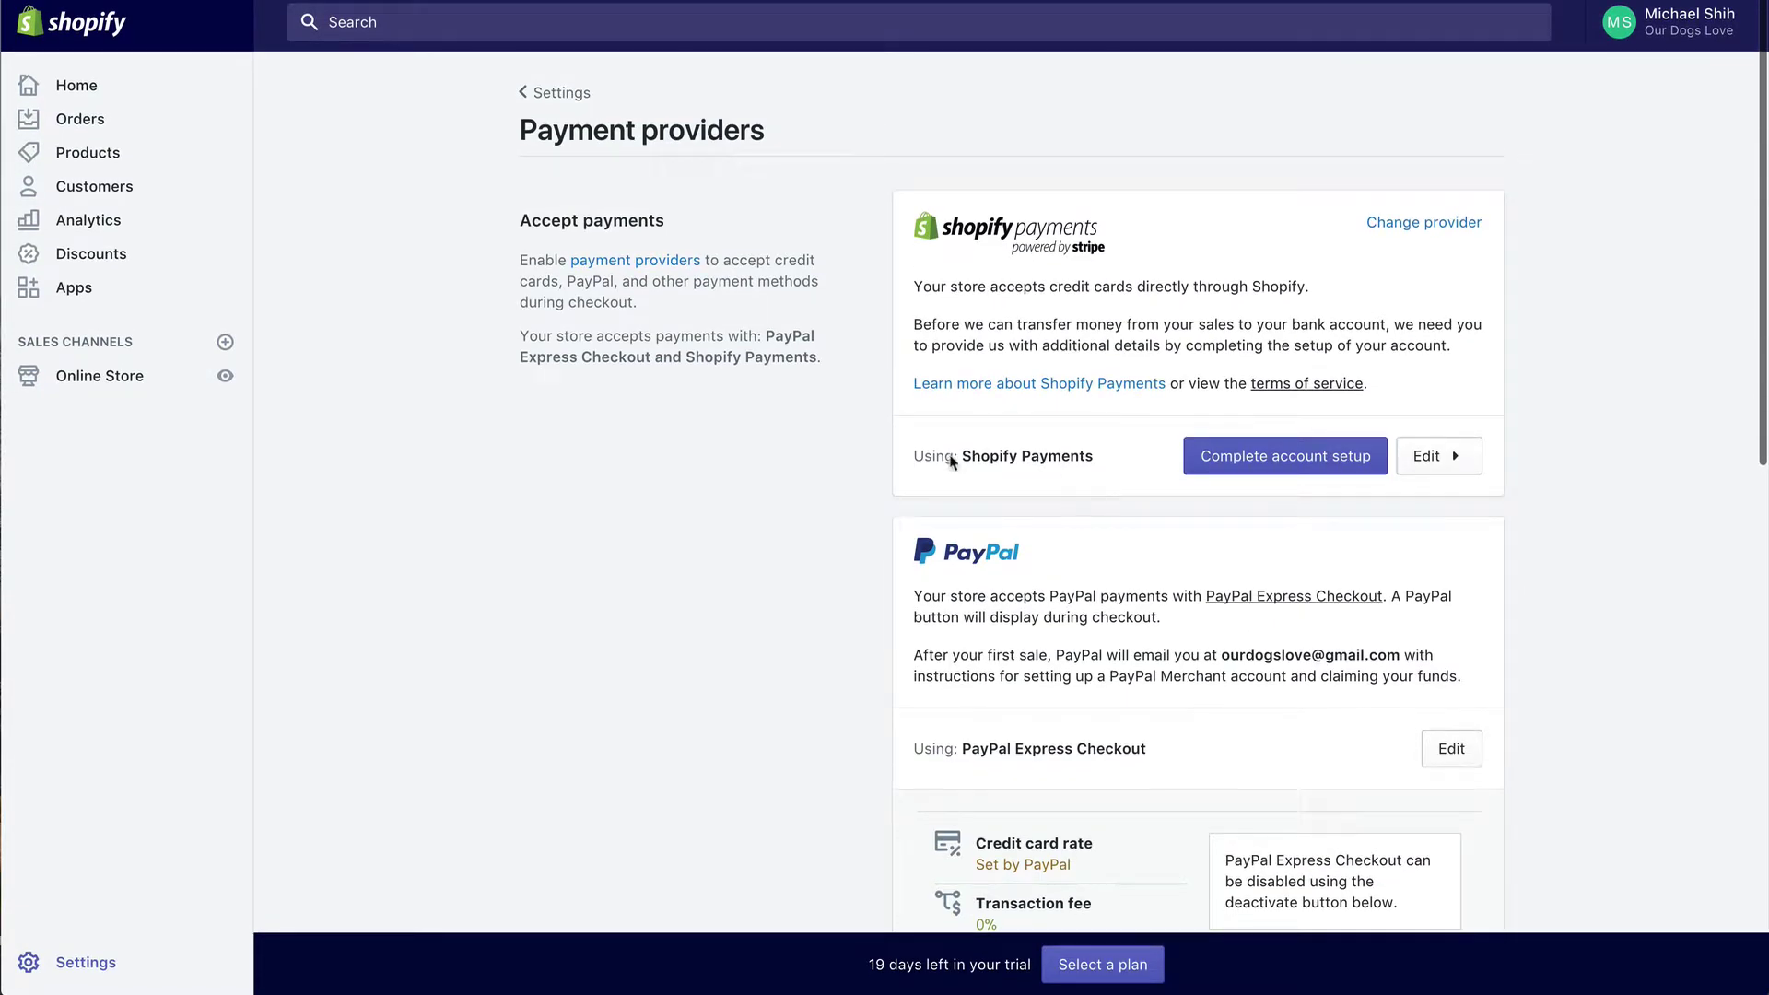
left_click(578, 94)
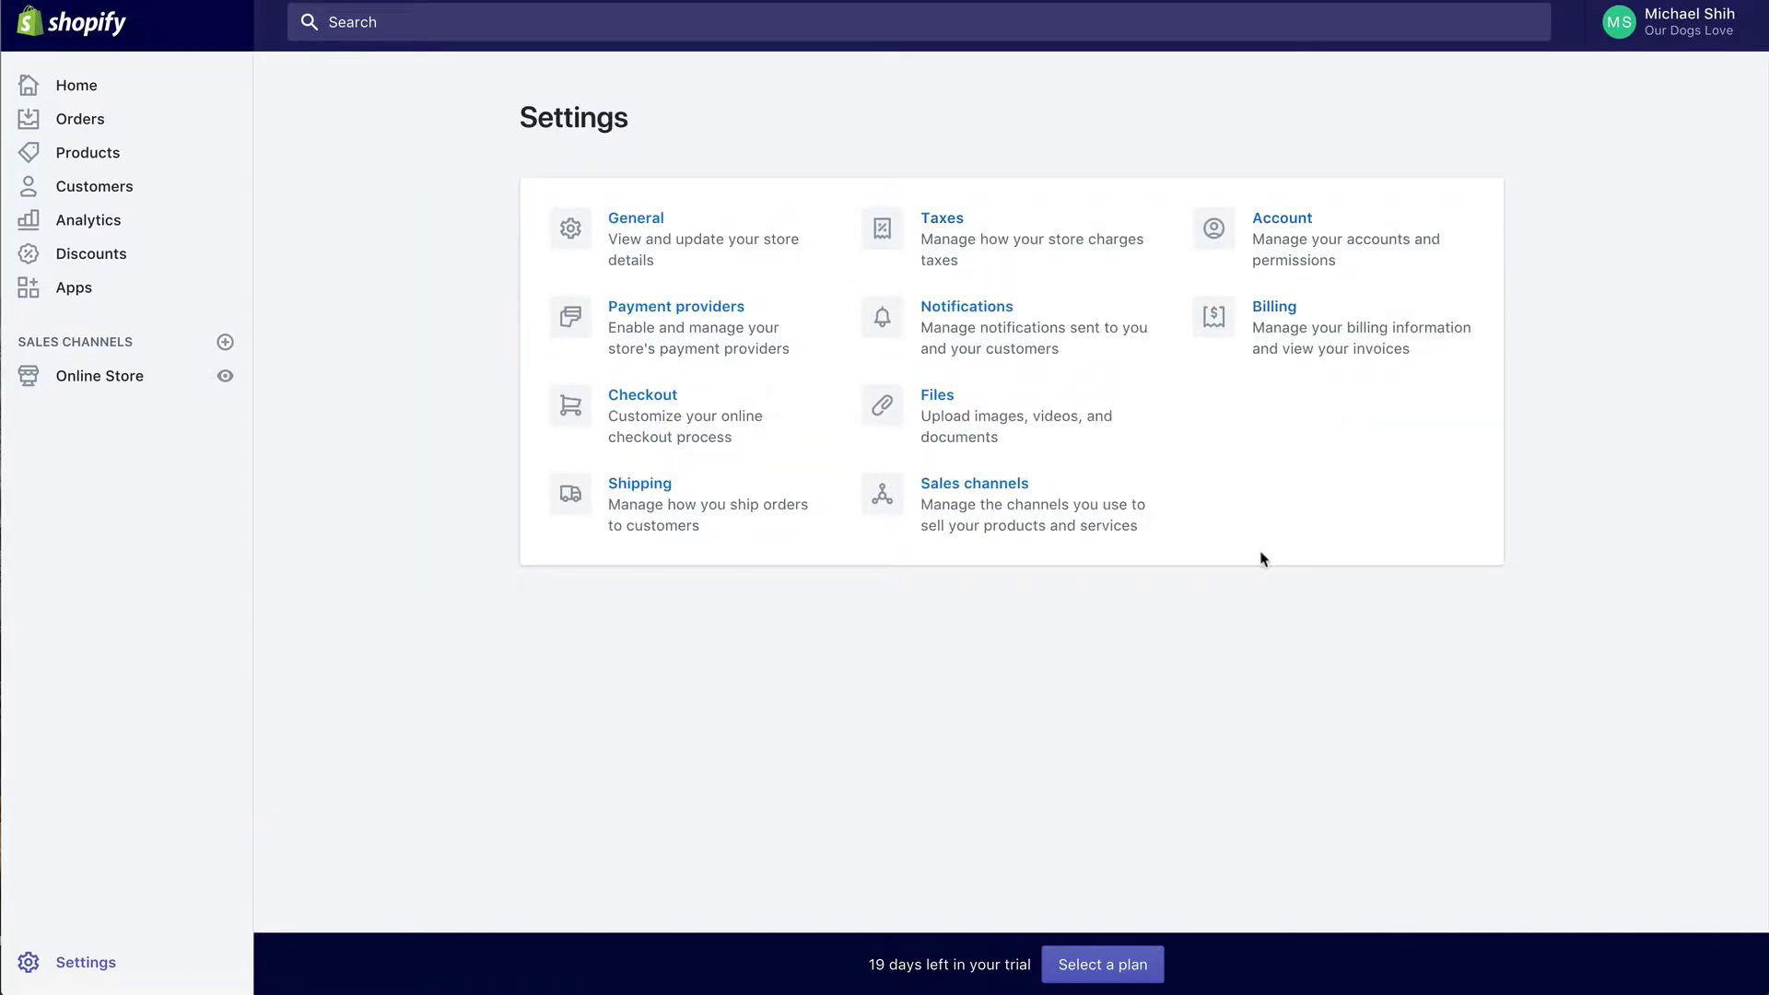
Step: View the empty Online Store Pages list, then head back to store settings
left_click(93, 380)
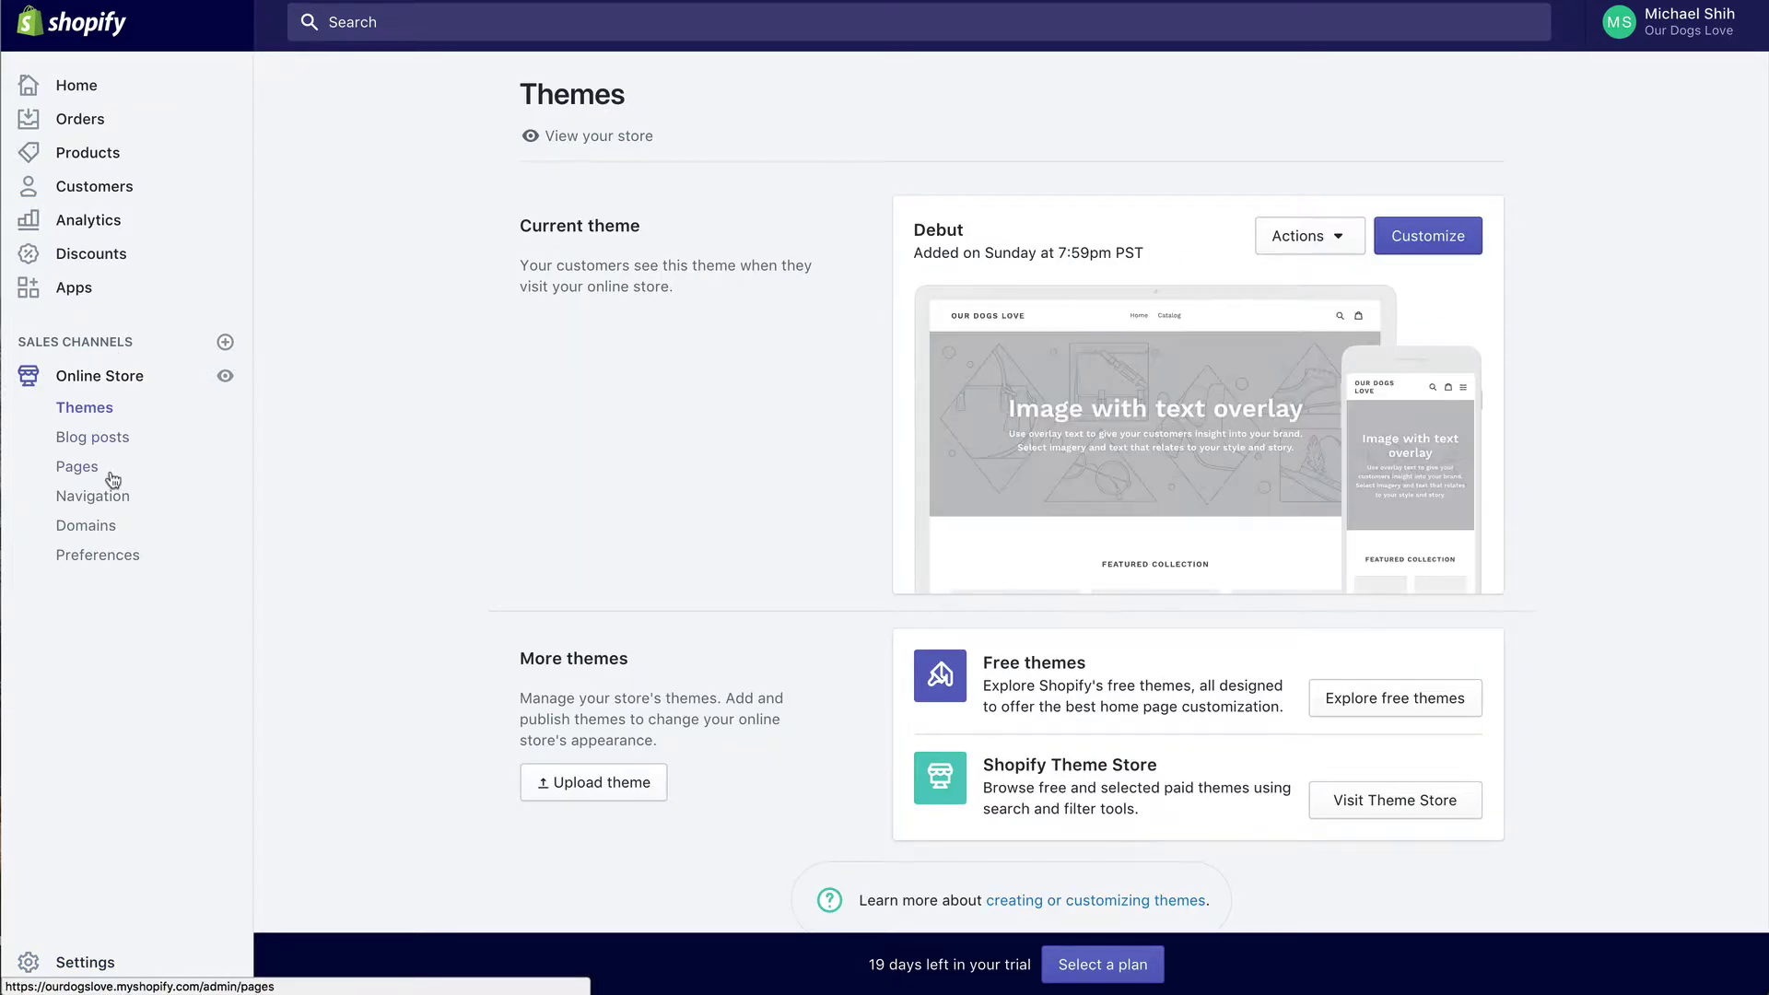
left_click(86, 473)
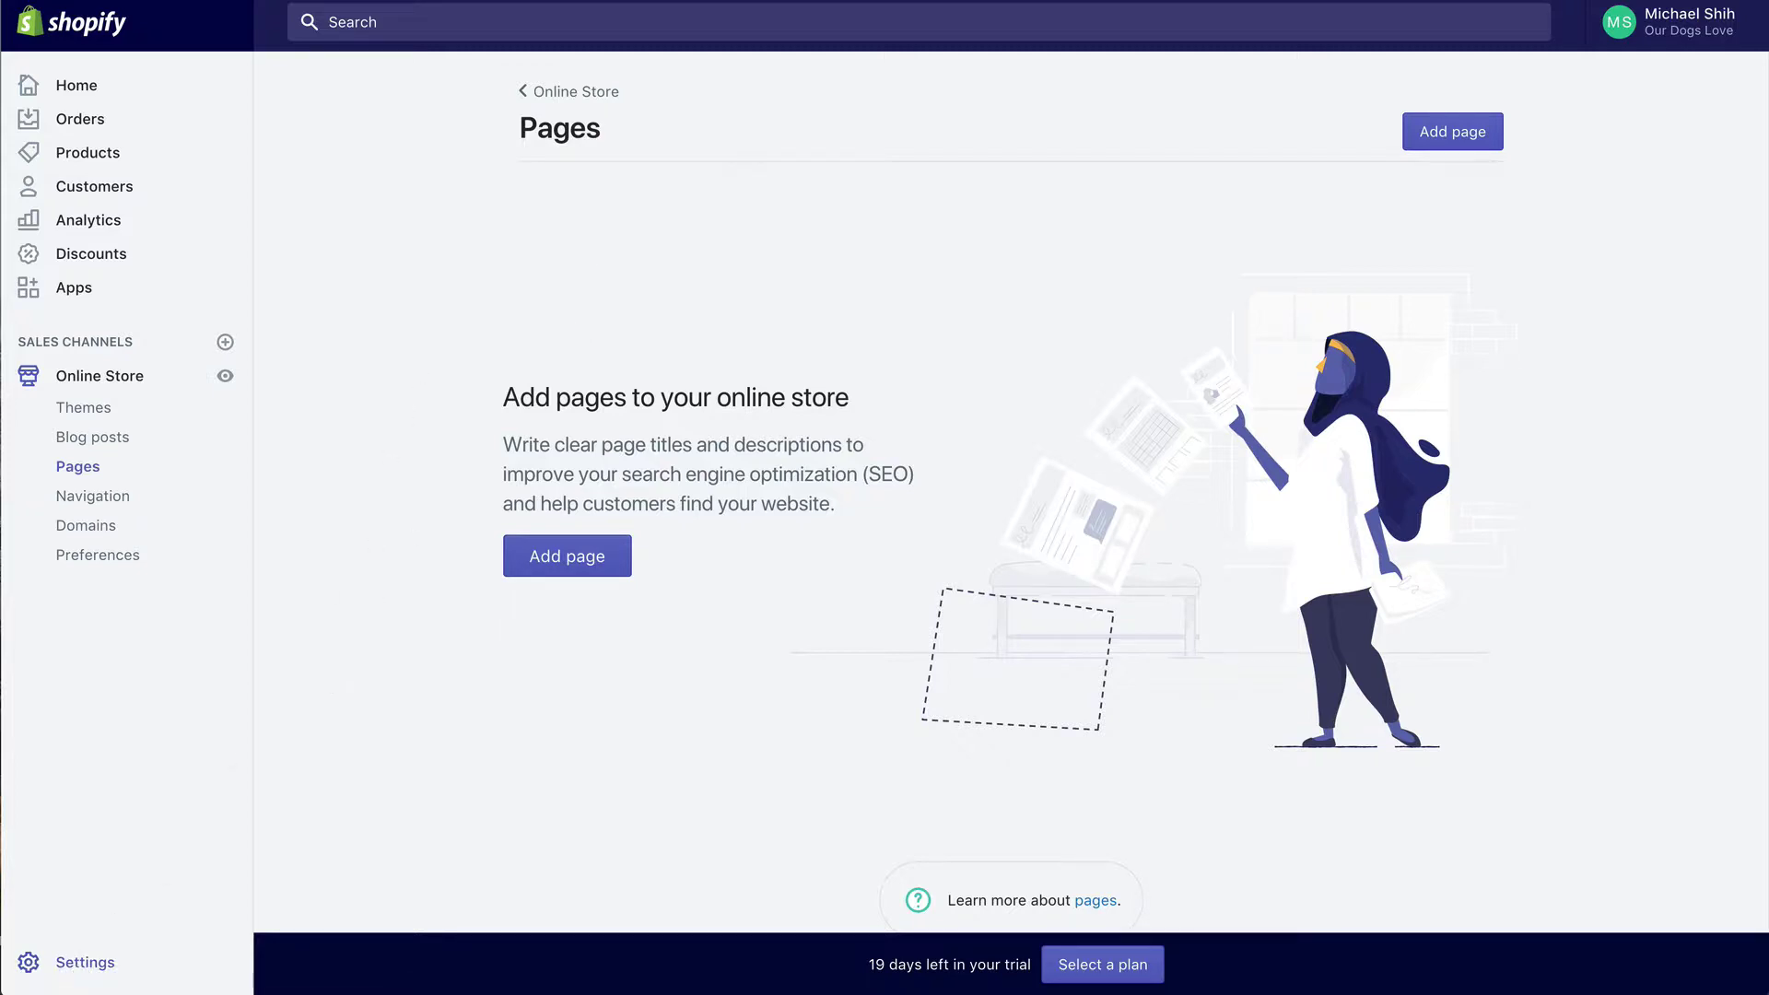
left_click(85, 963)
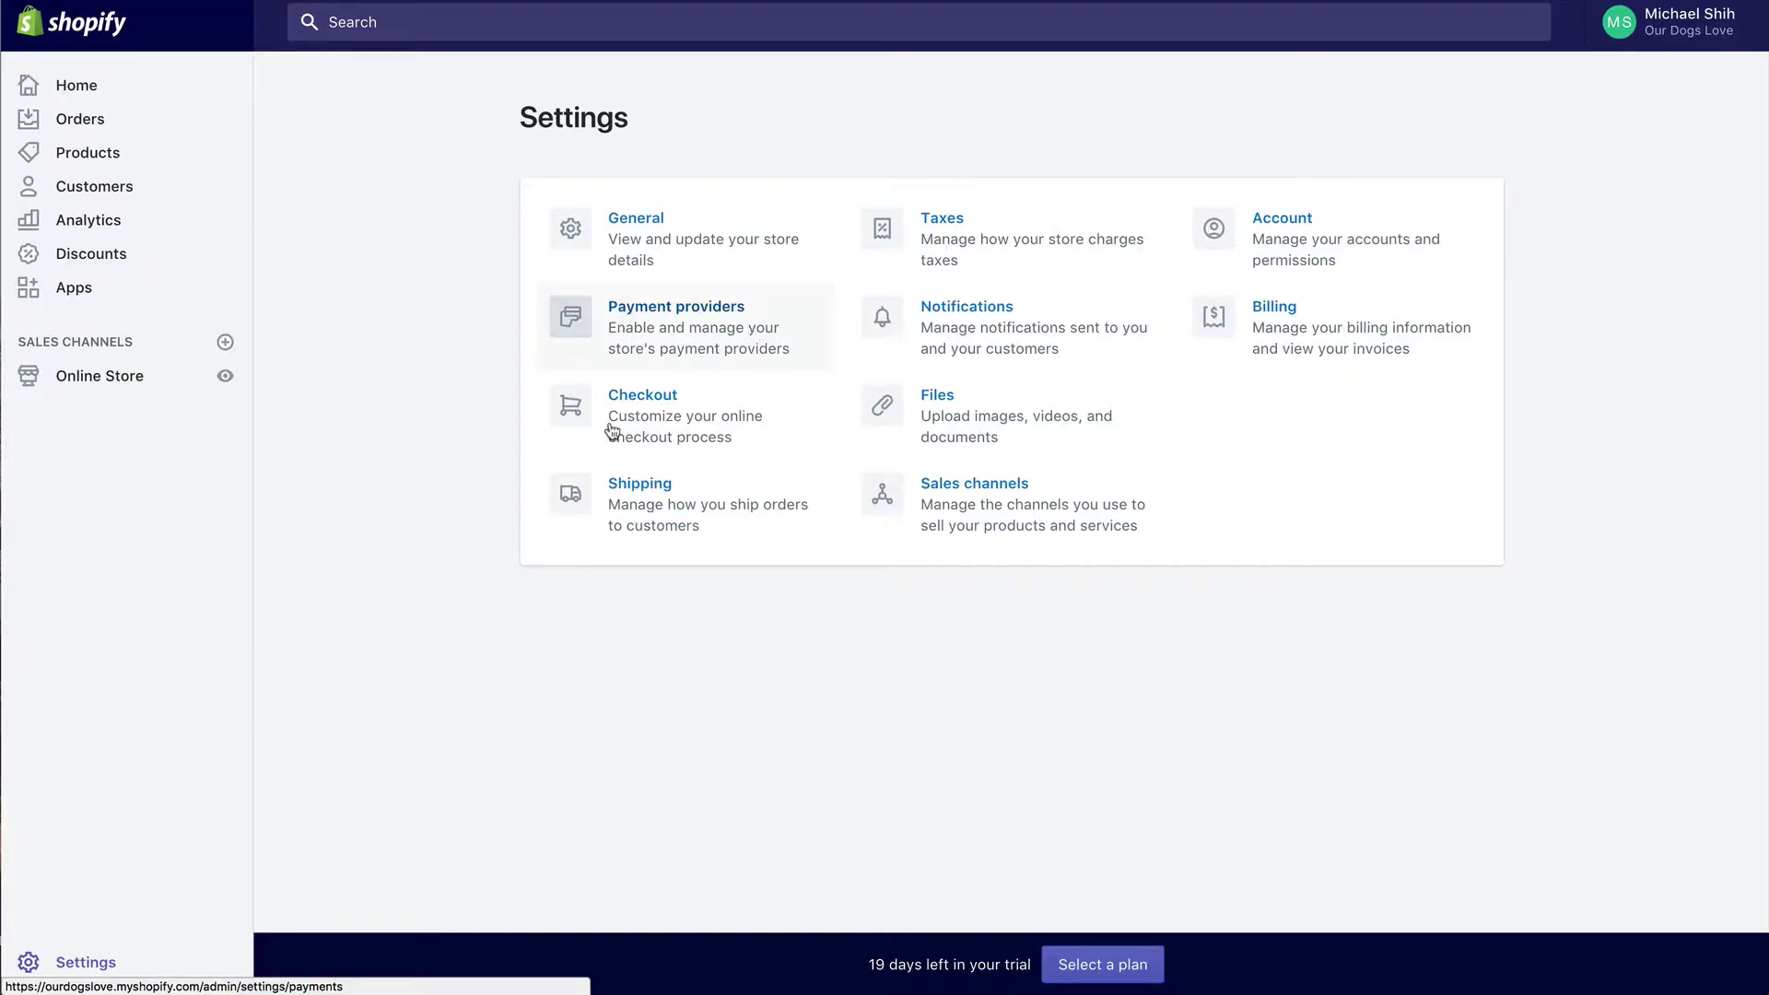
Step: Select all of the refund policy text in the Checkout settings
left_click(624, 424)
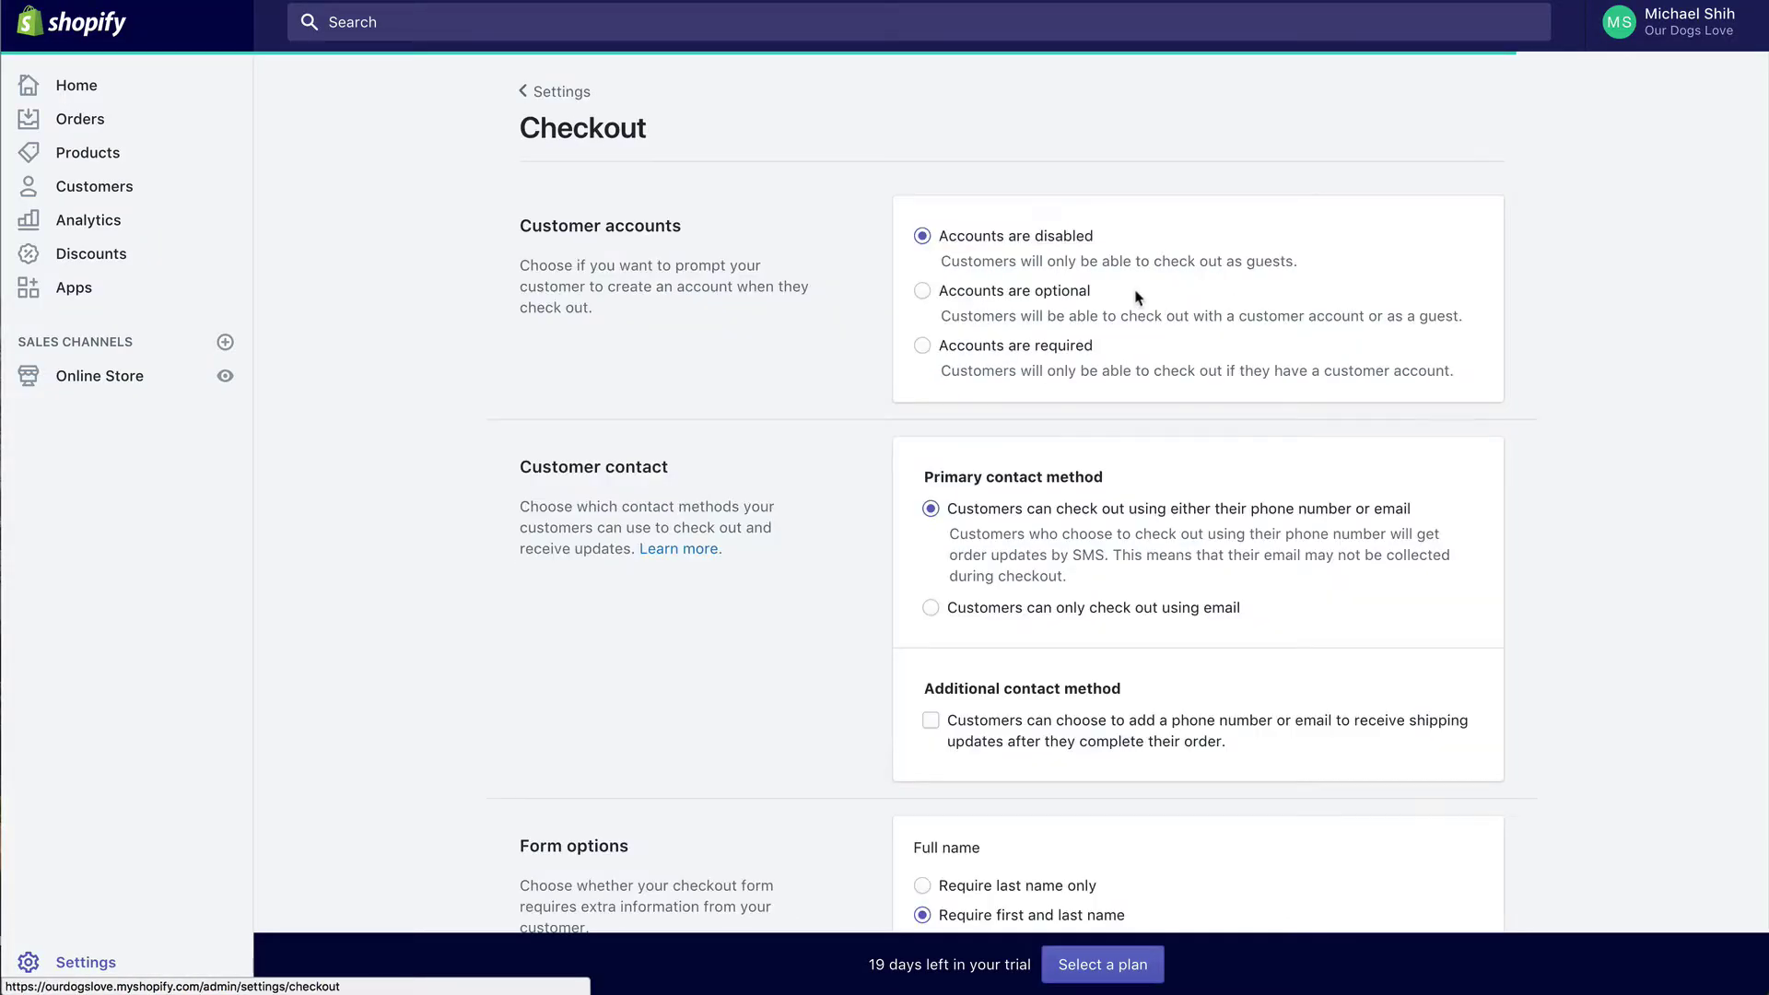
scroll(1139, 296, "down", 15)
scroll(1115, 285, "down", 14)
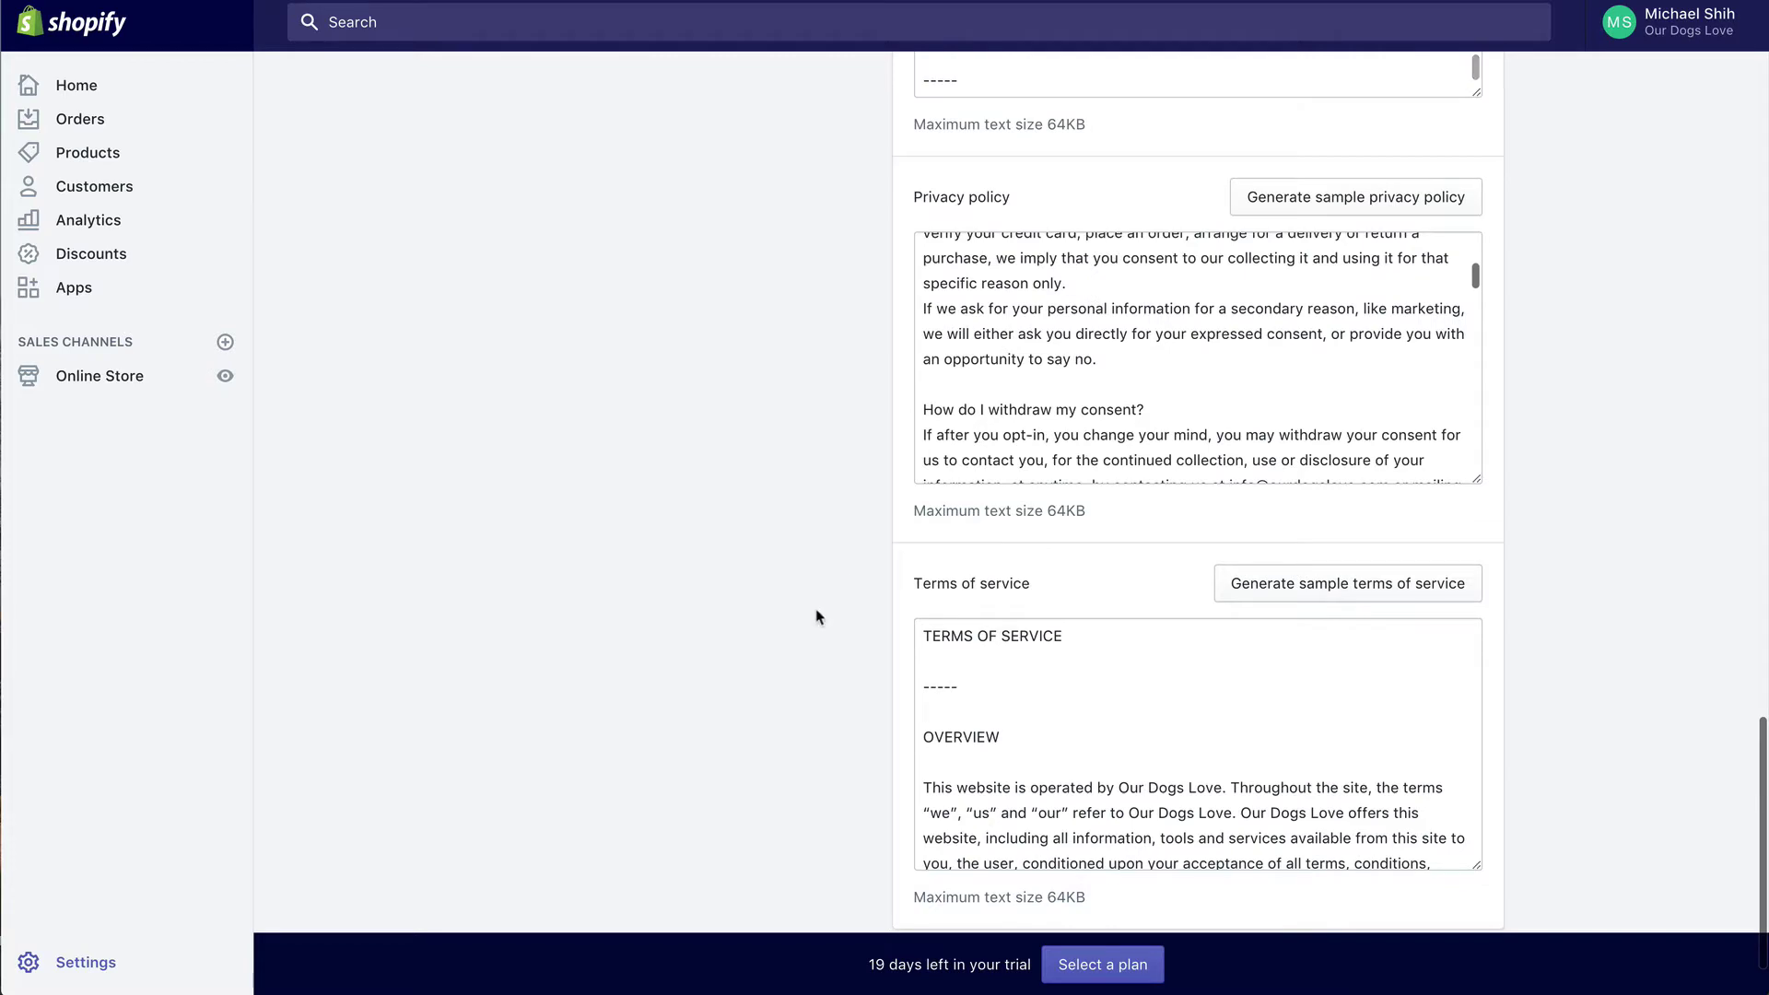
scroll(819, 590, "up", 4)
scroll(816, 618, "up", 1)
scroll(984, 406, "up", 5)
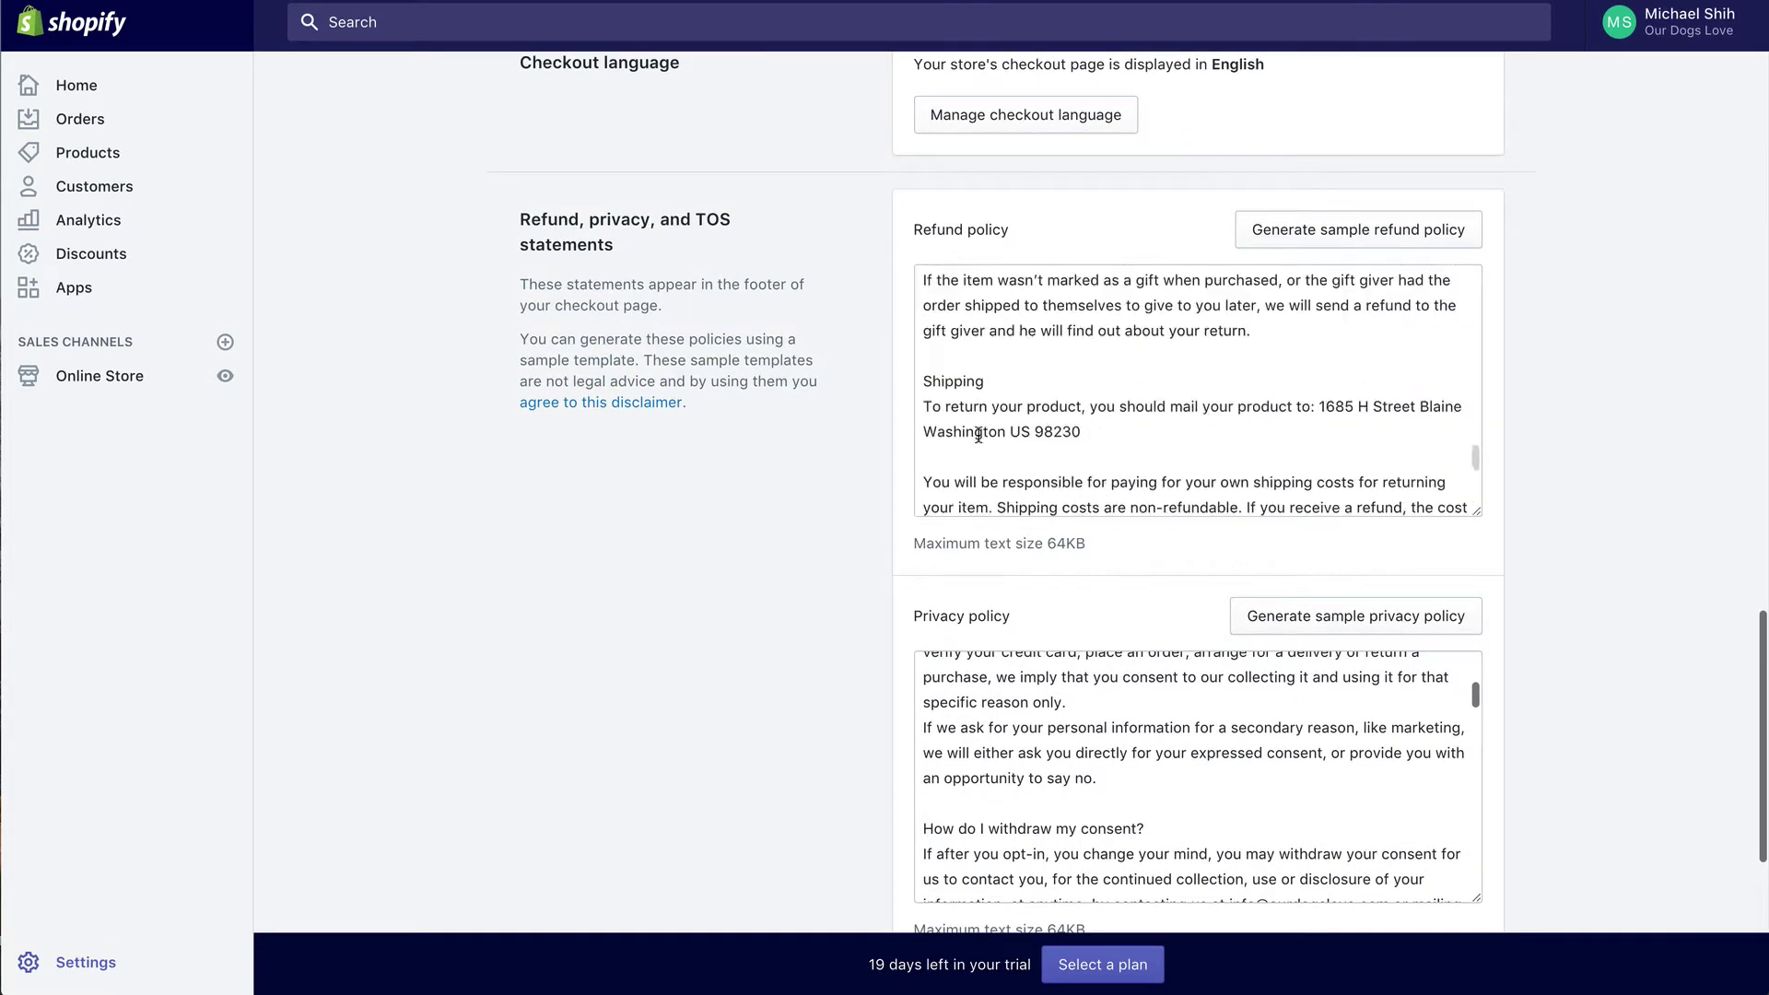
left_click(1007, 379)
key("ctrl+a")
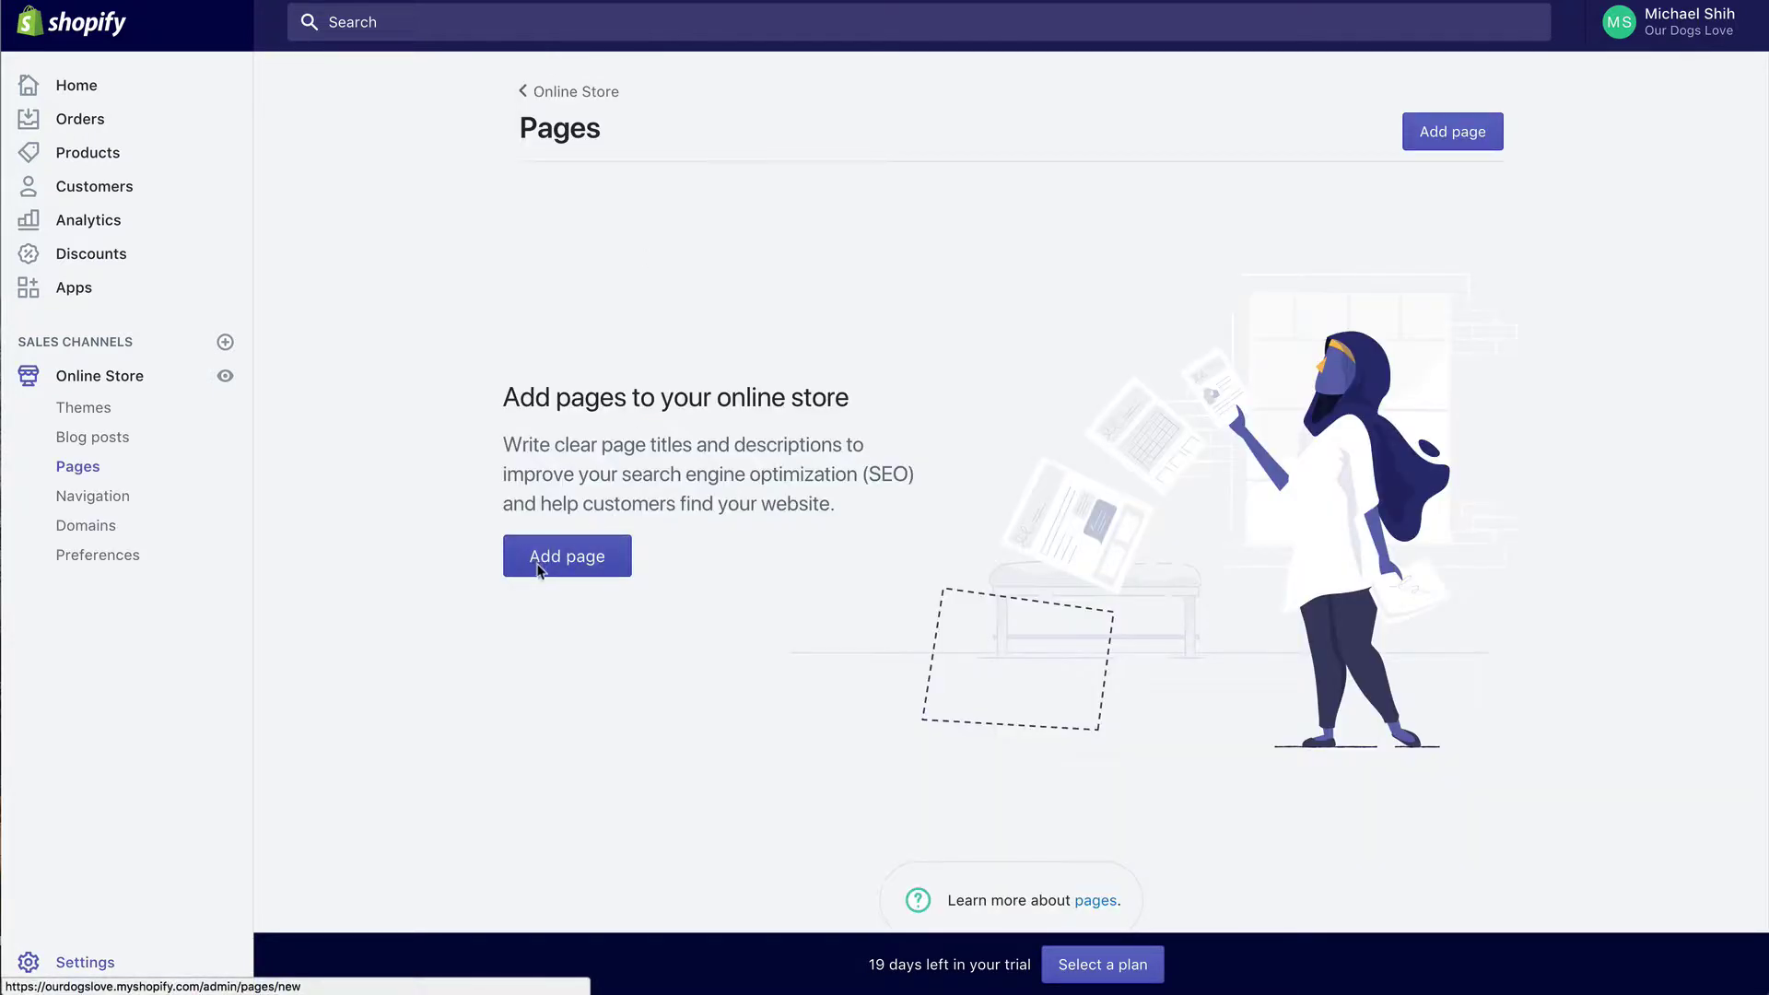
Step: Create a page titled 'Refund Policy' with the pasted refund policy text and save it
left_click(539, 570)
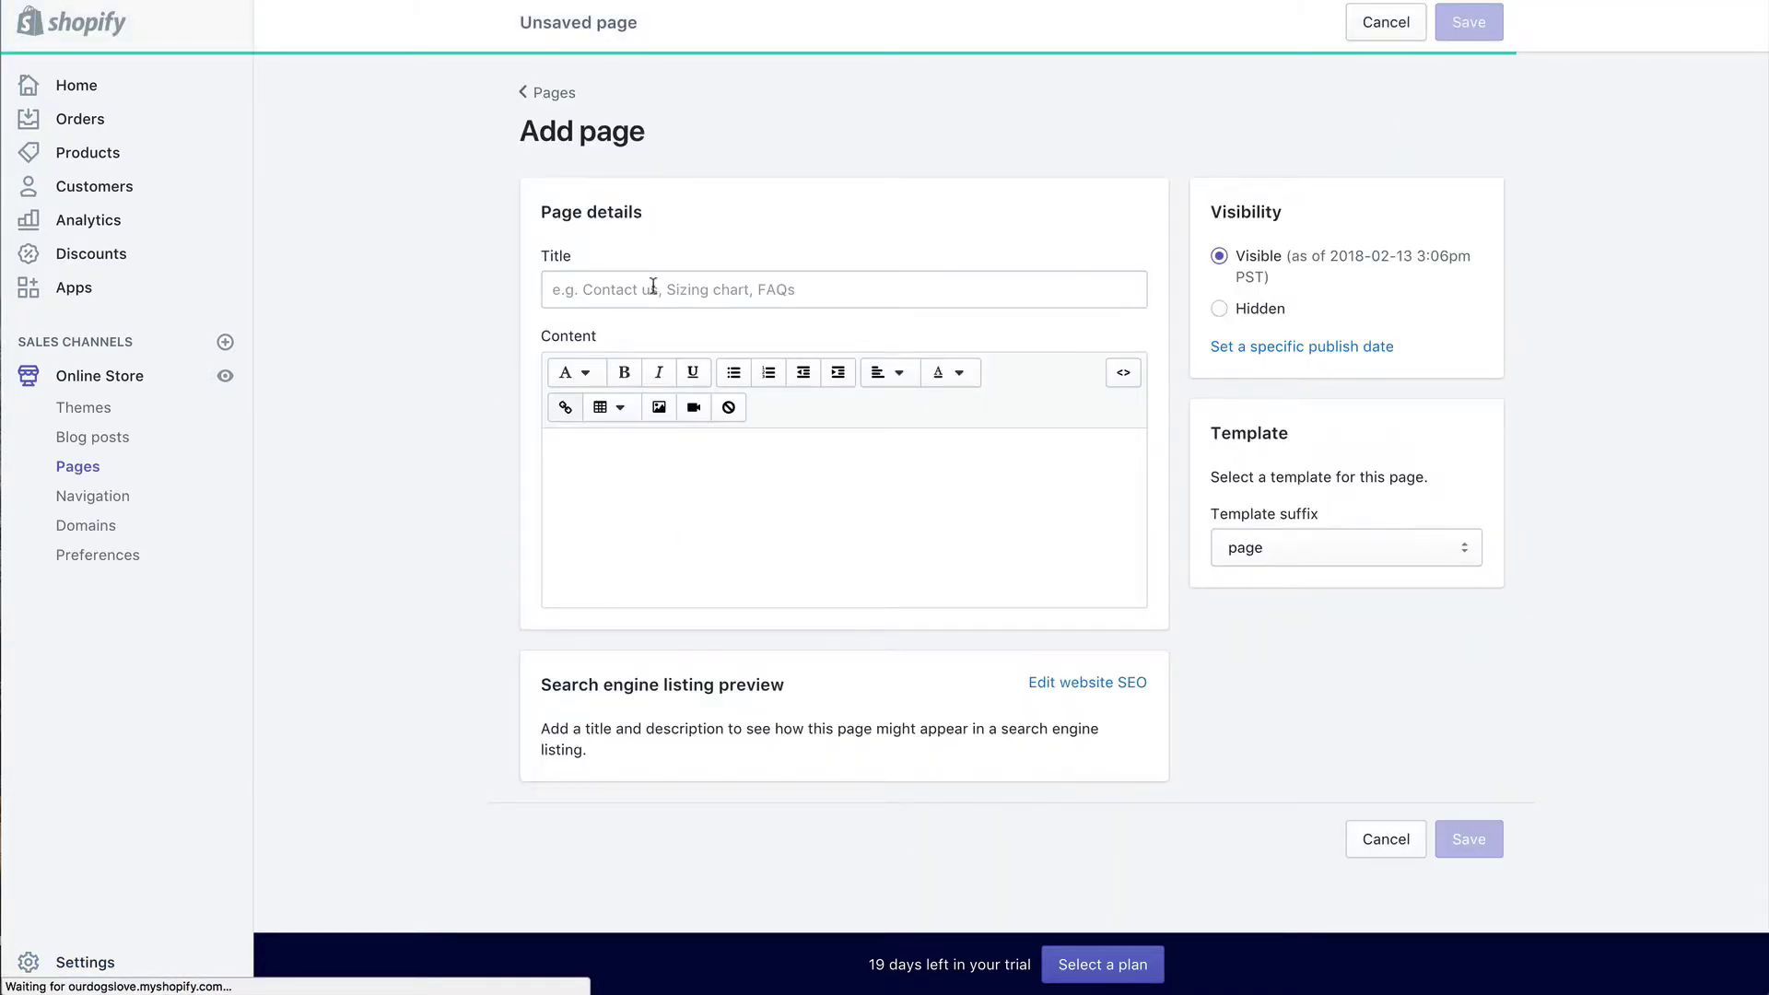
left_click(654, 289)
type("Refund Policy")
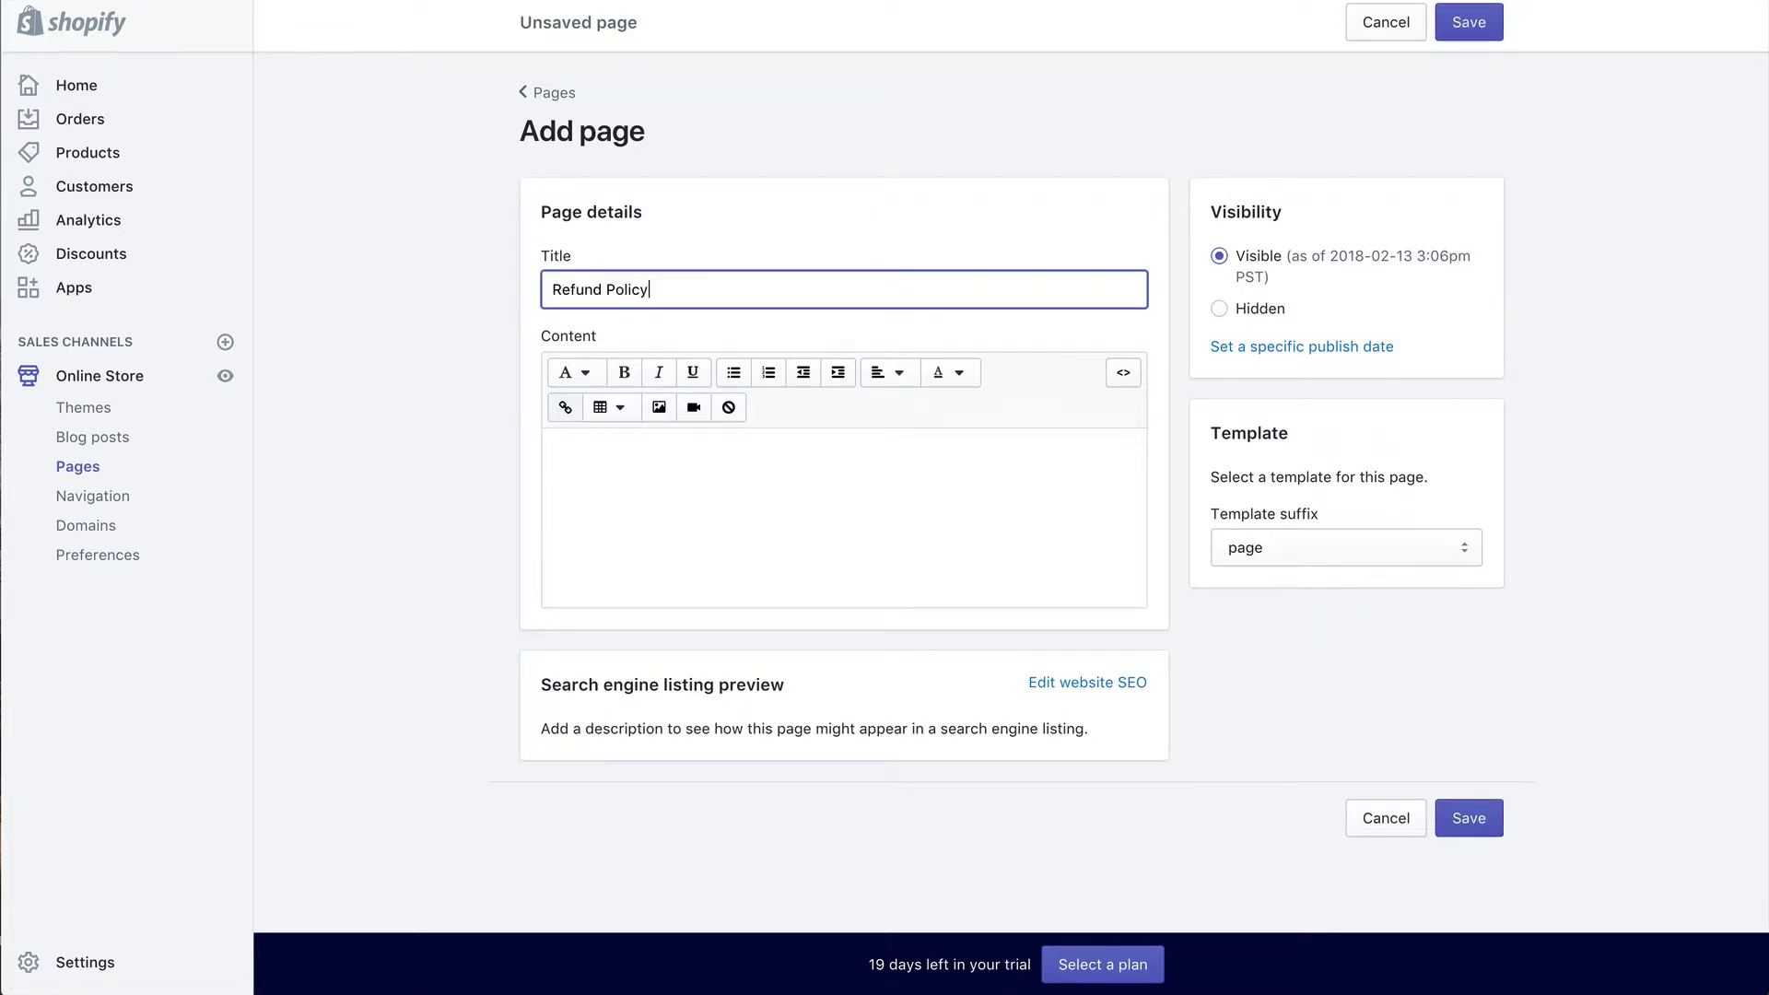
left_click(660, 451)
key("ctrl+v")
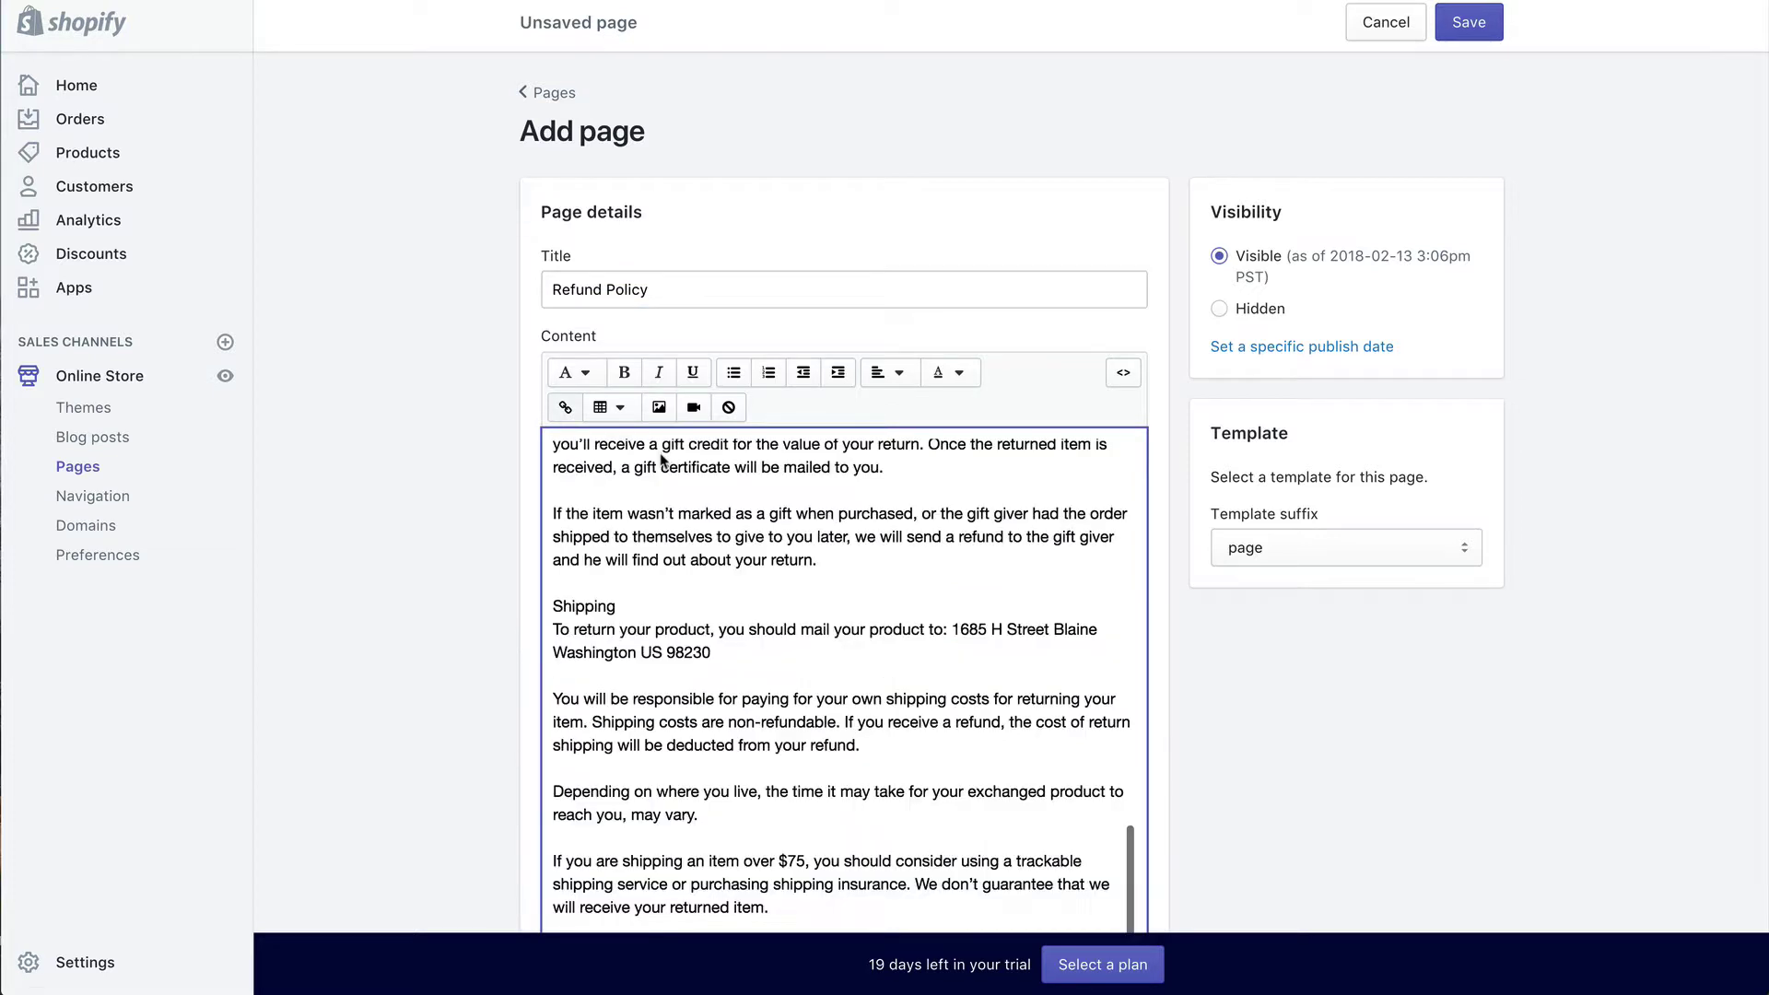
scroll(1252, 553, "down", 3)
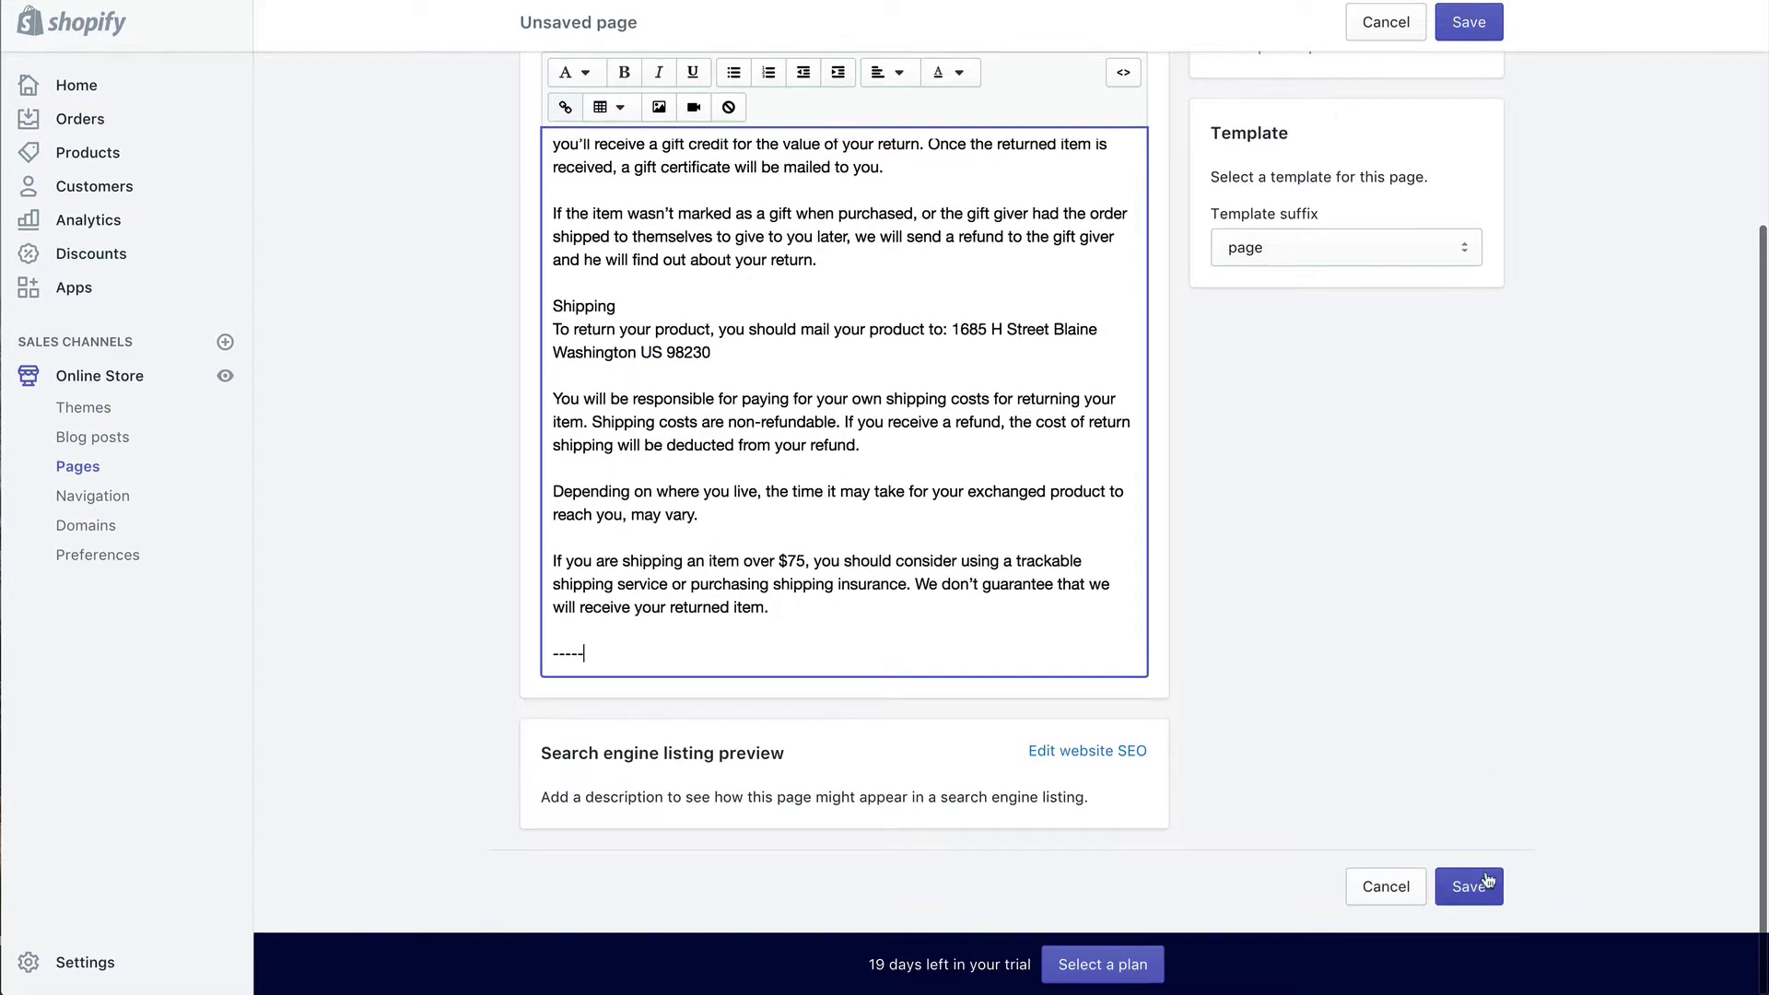
left_click(1467, 886)
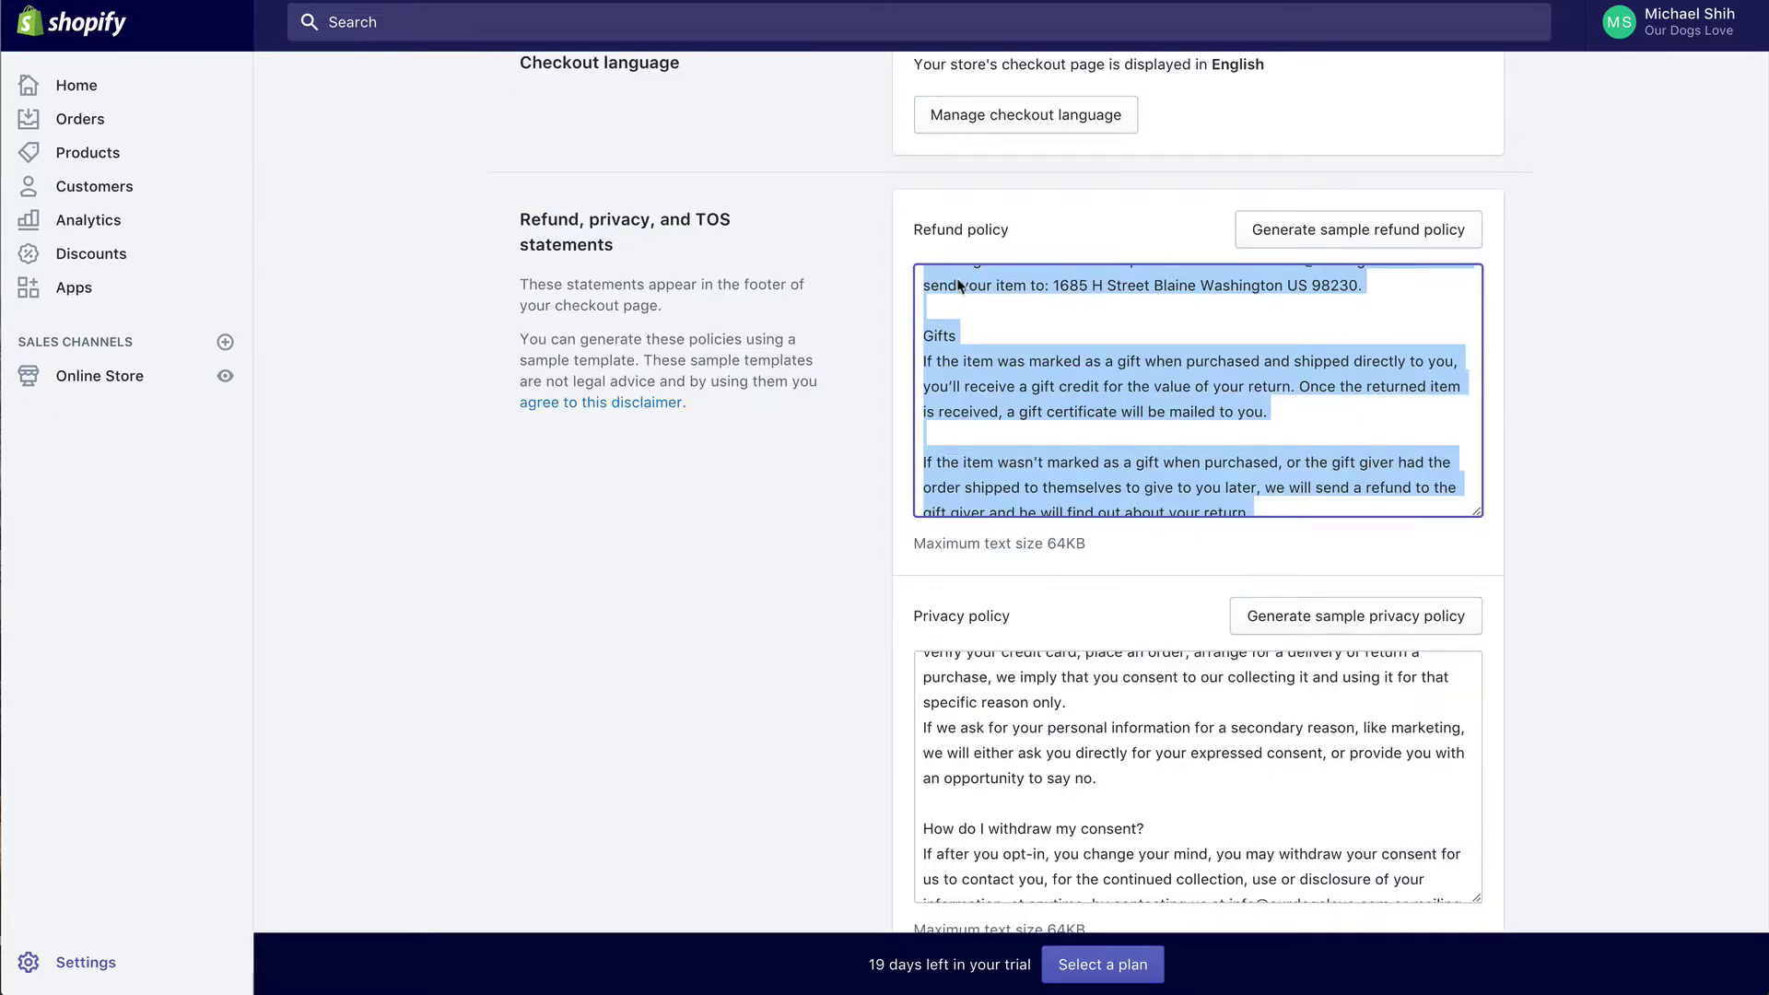
Step: Select all of the privacy policy text
scroll(958, 286, "down", 2)
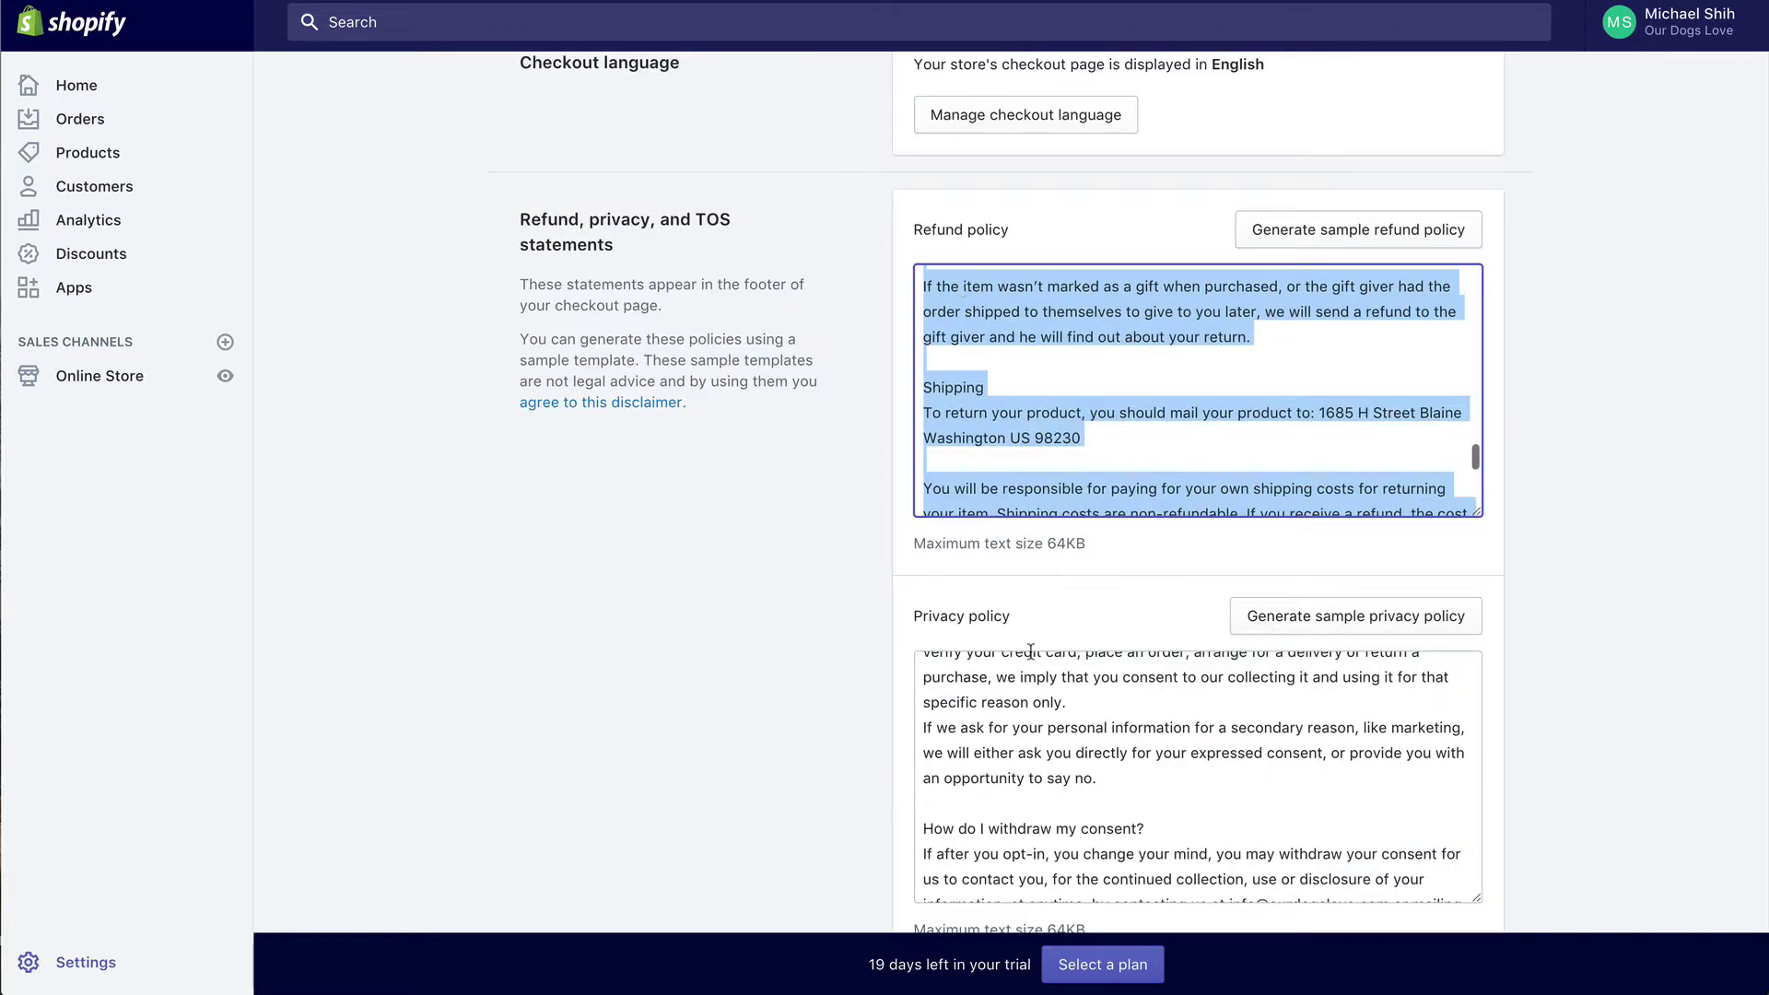
left_click(1046, 778)
key("ctrl+a")
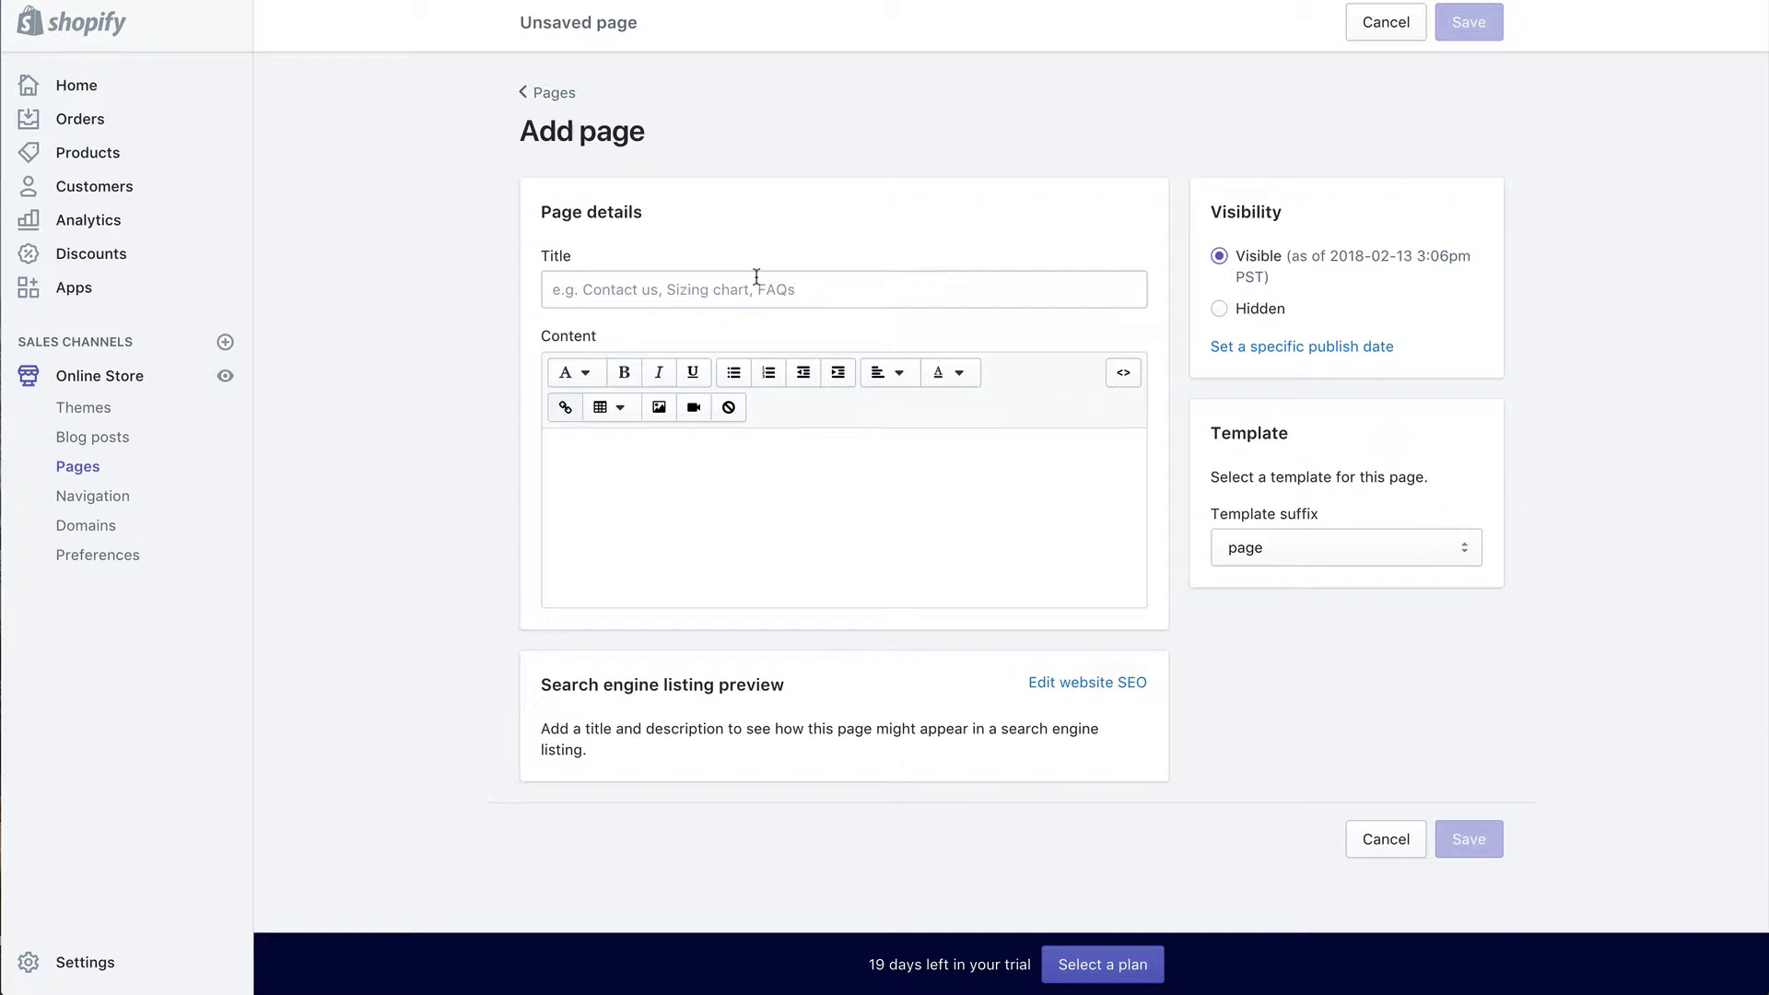
Step: Save a 'Privacy Policy' page with the pasted privacy text, then begin another page
left_click(757, 278)
type("Privacy Policy")
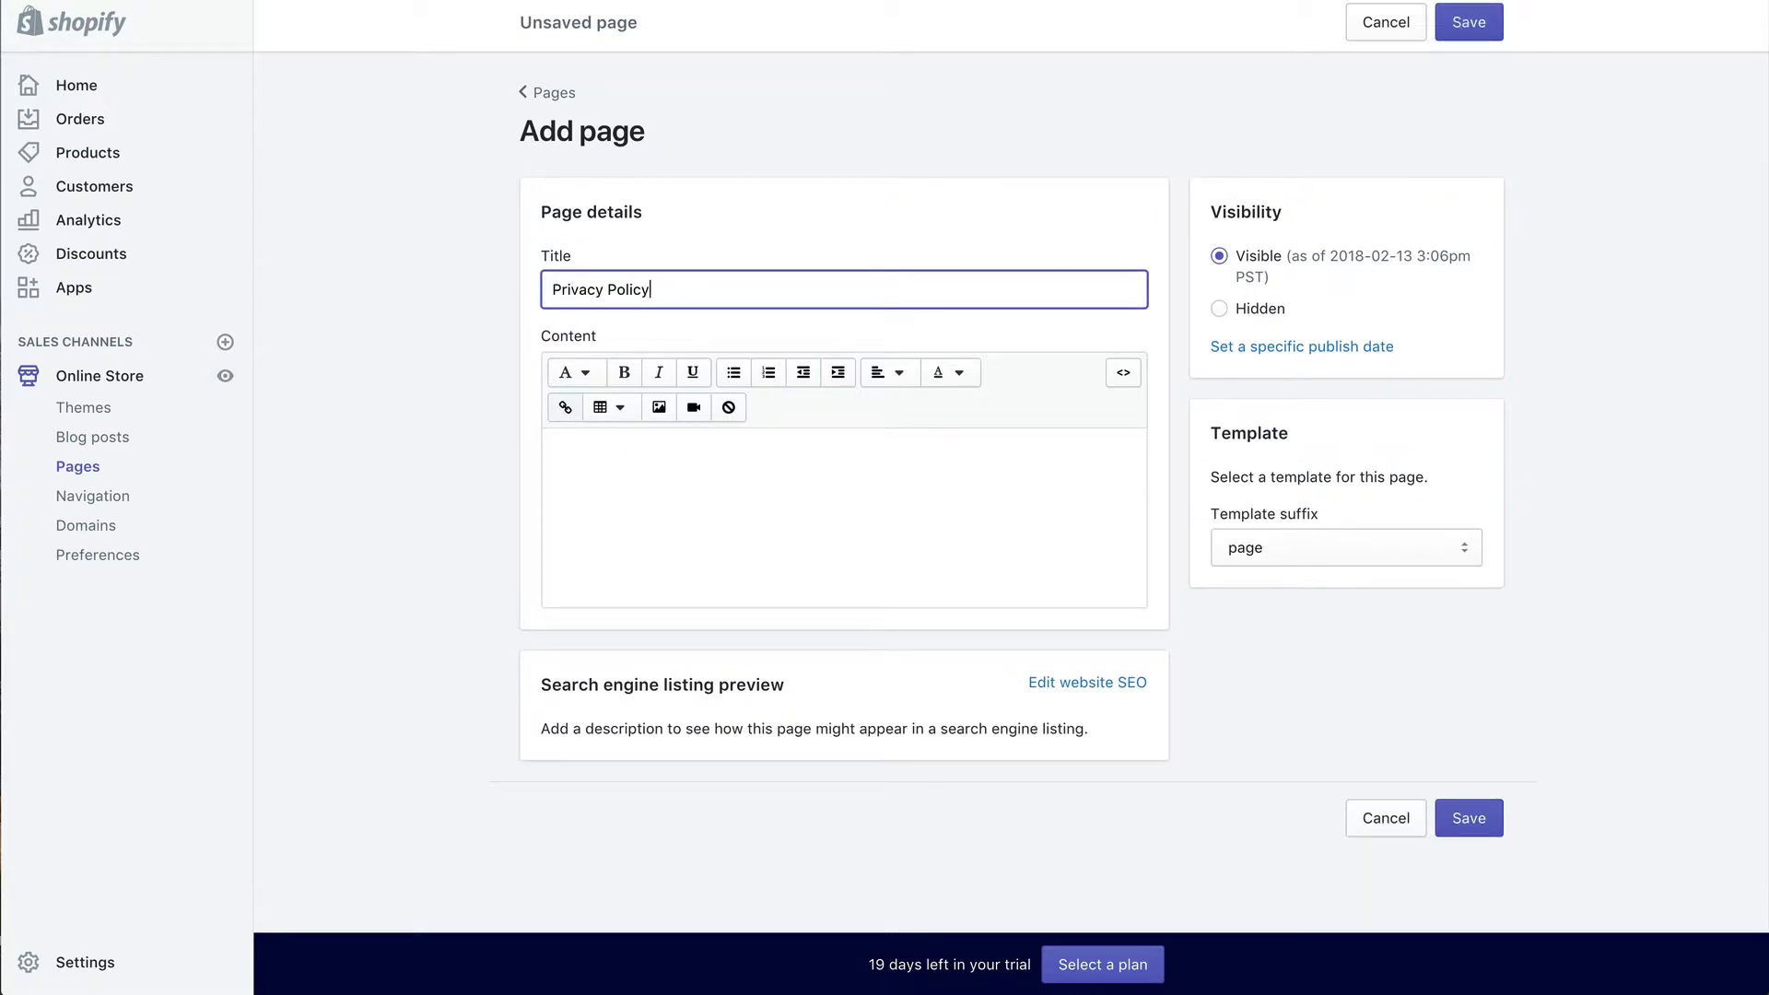
left_click(758, 451)
key("ctrl+v")
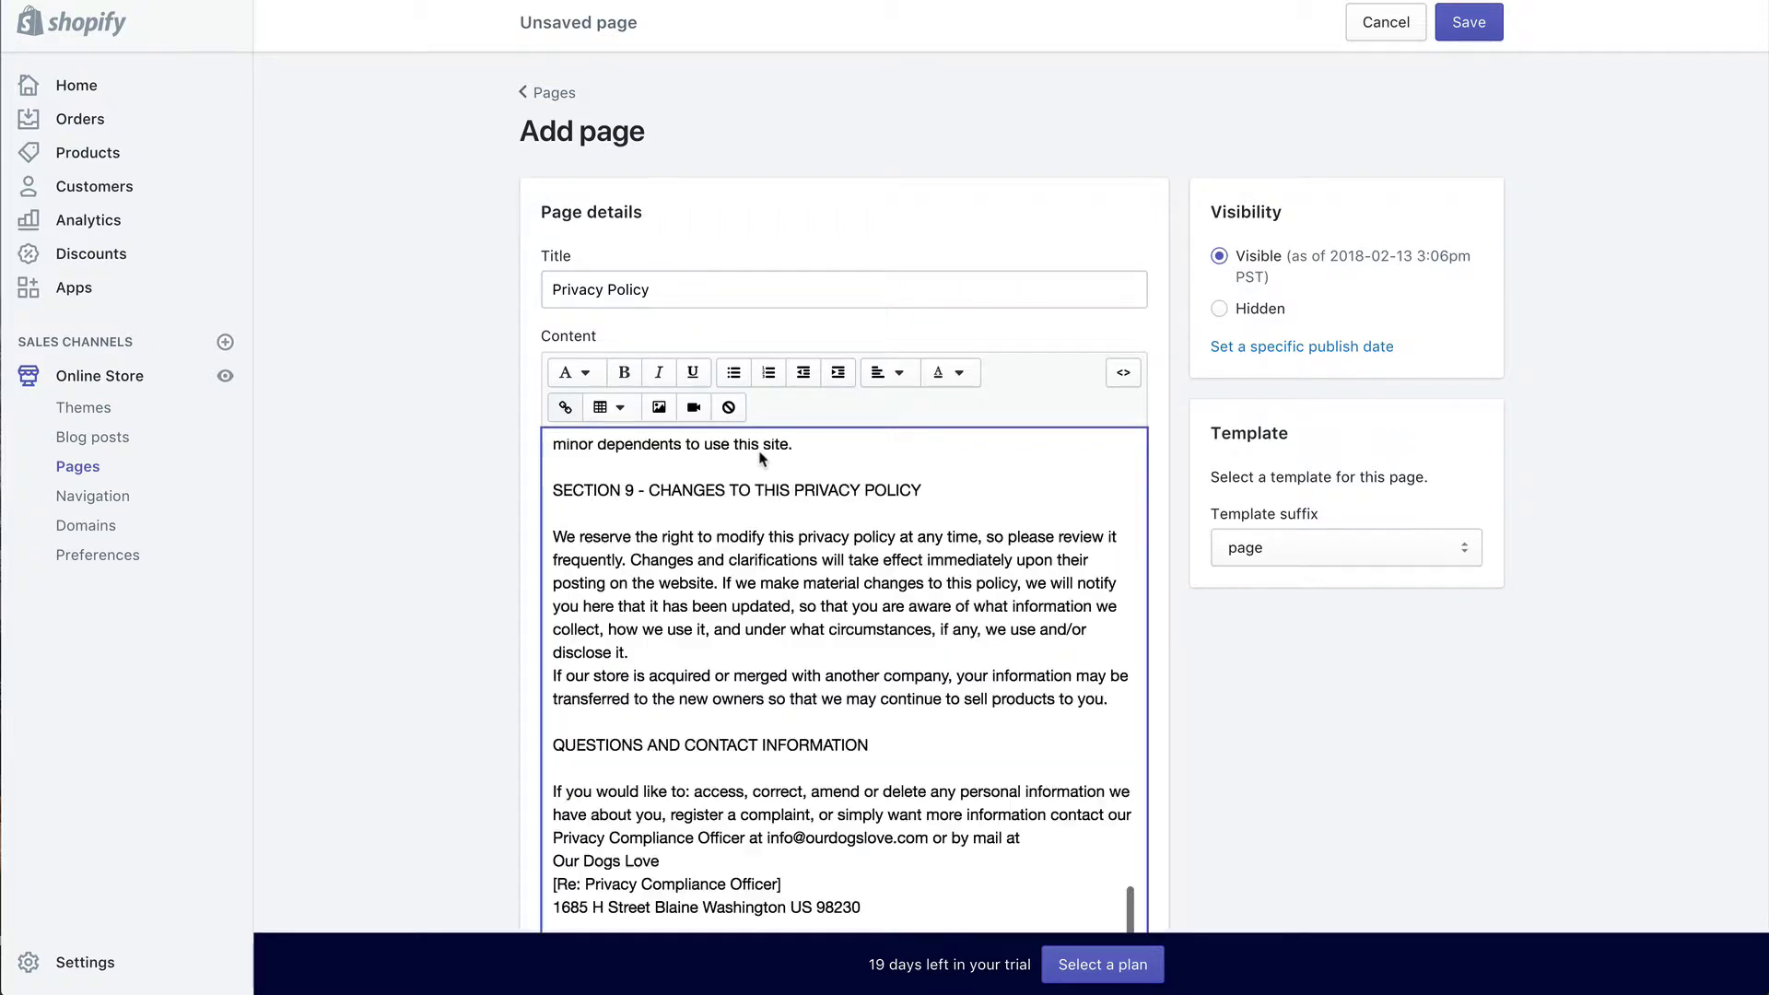
left_click(1467, 23)
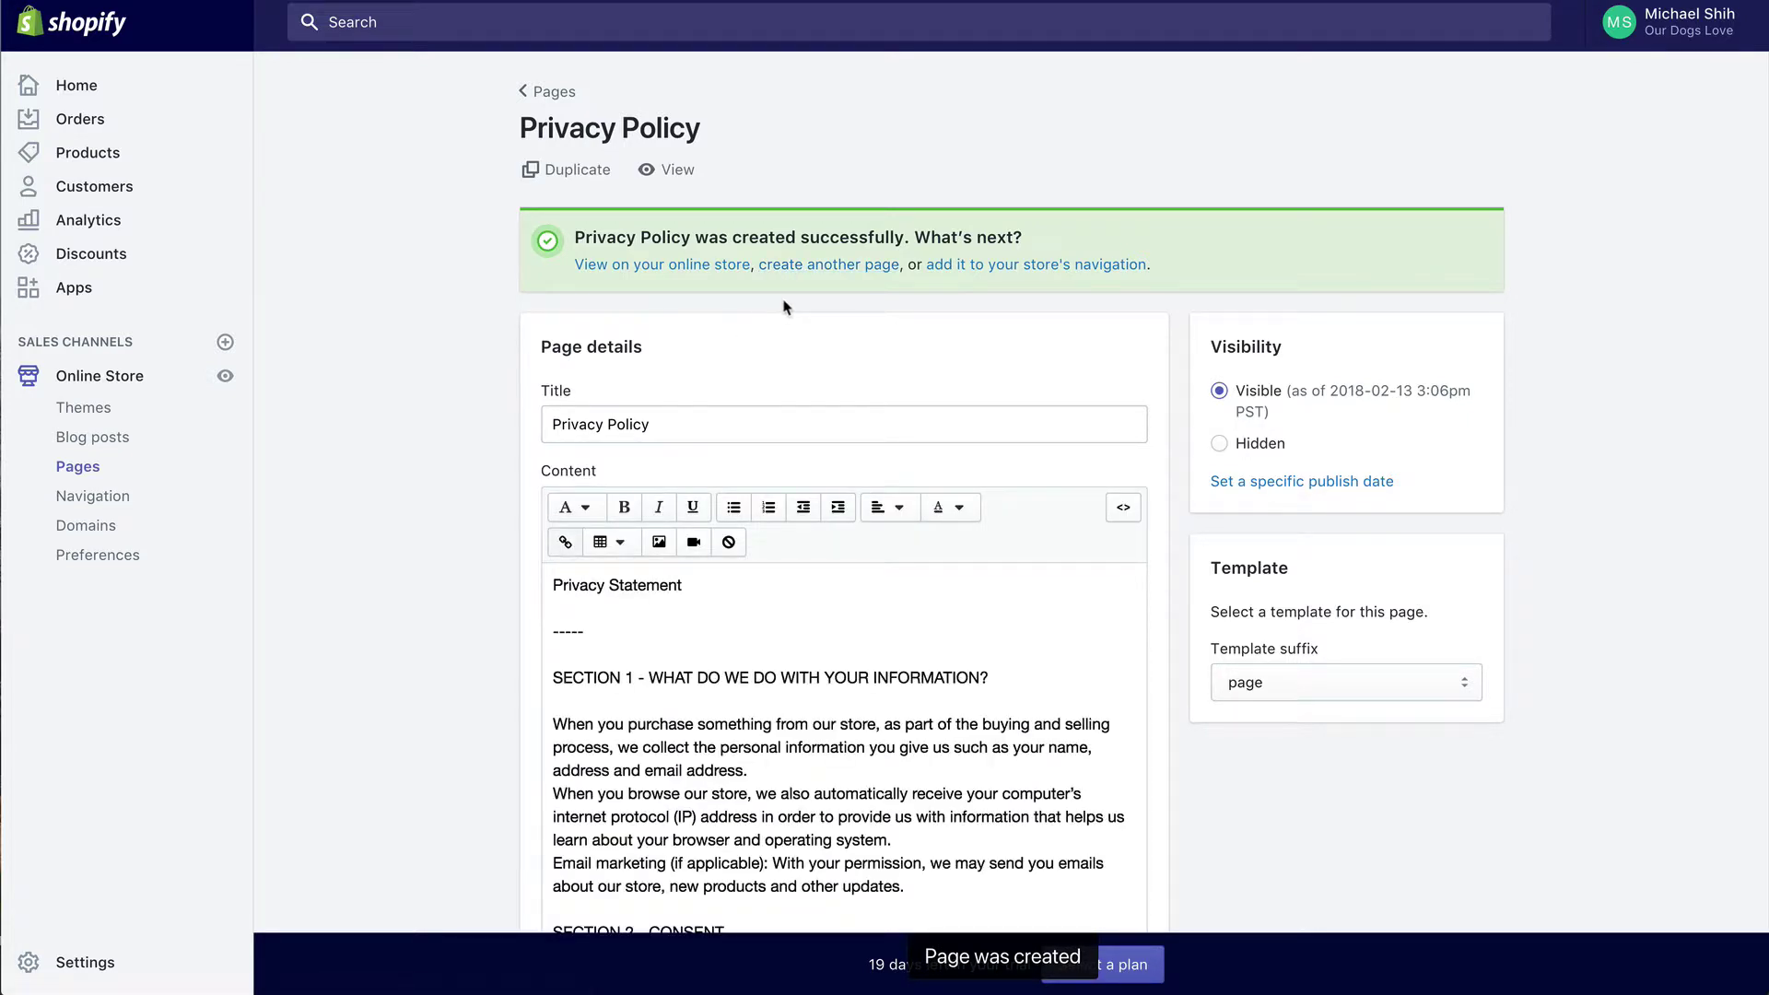
left_click(783, 266)
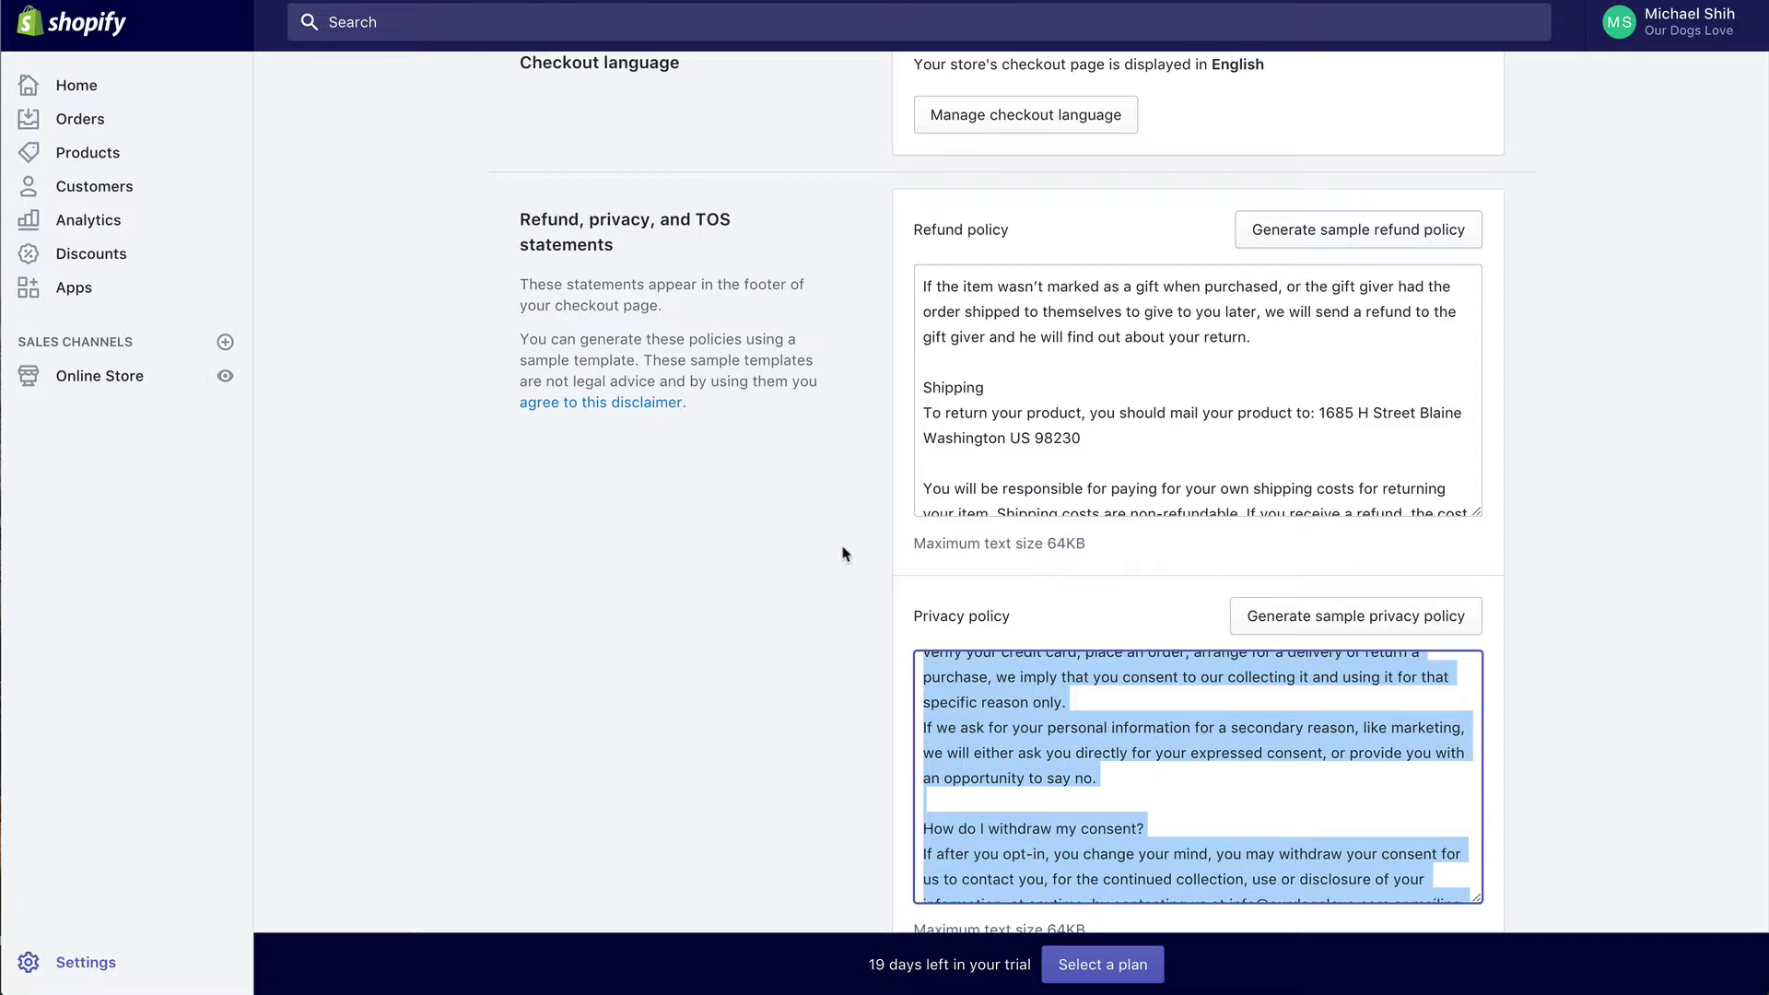
Step: Create and save a 'Terms of Service' page holding the sample terms text from Checkout settings
scroll(842, 553, "down", 5)
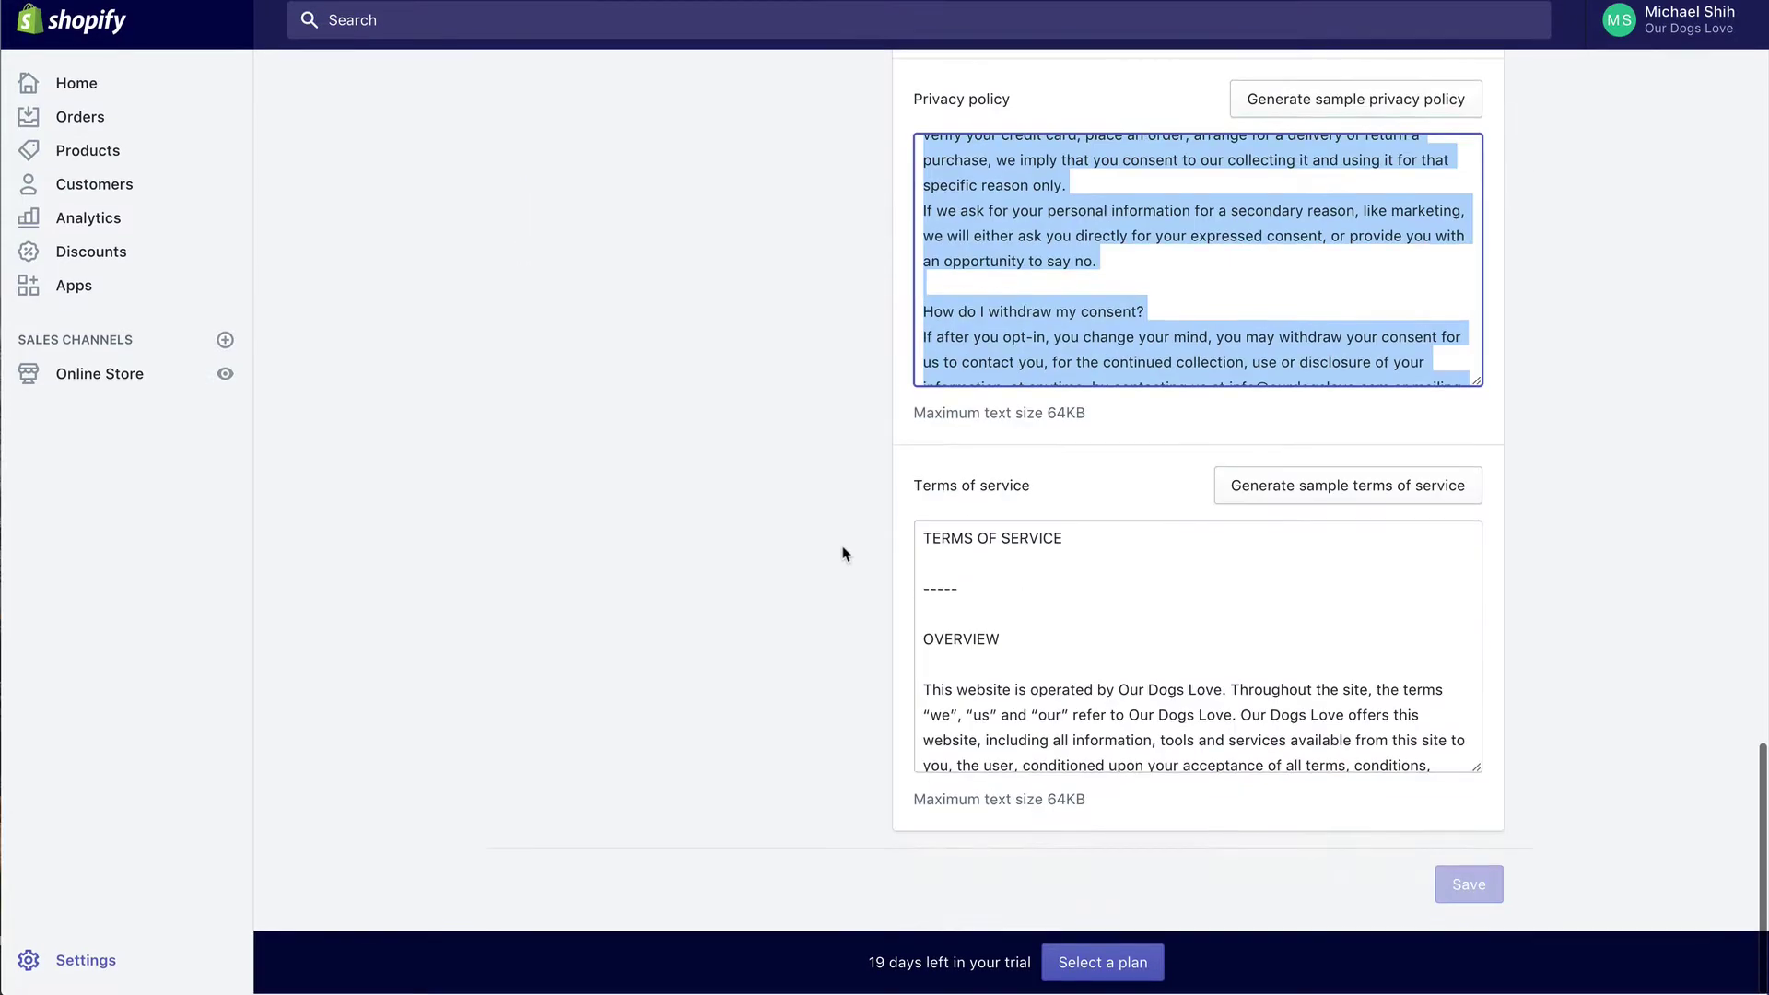
left_click(1021, 656)
key("ctrl+a")
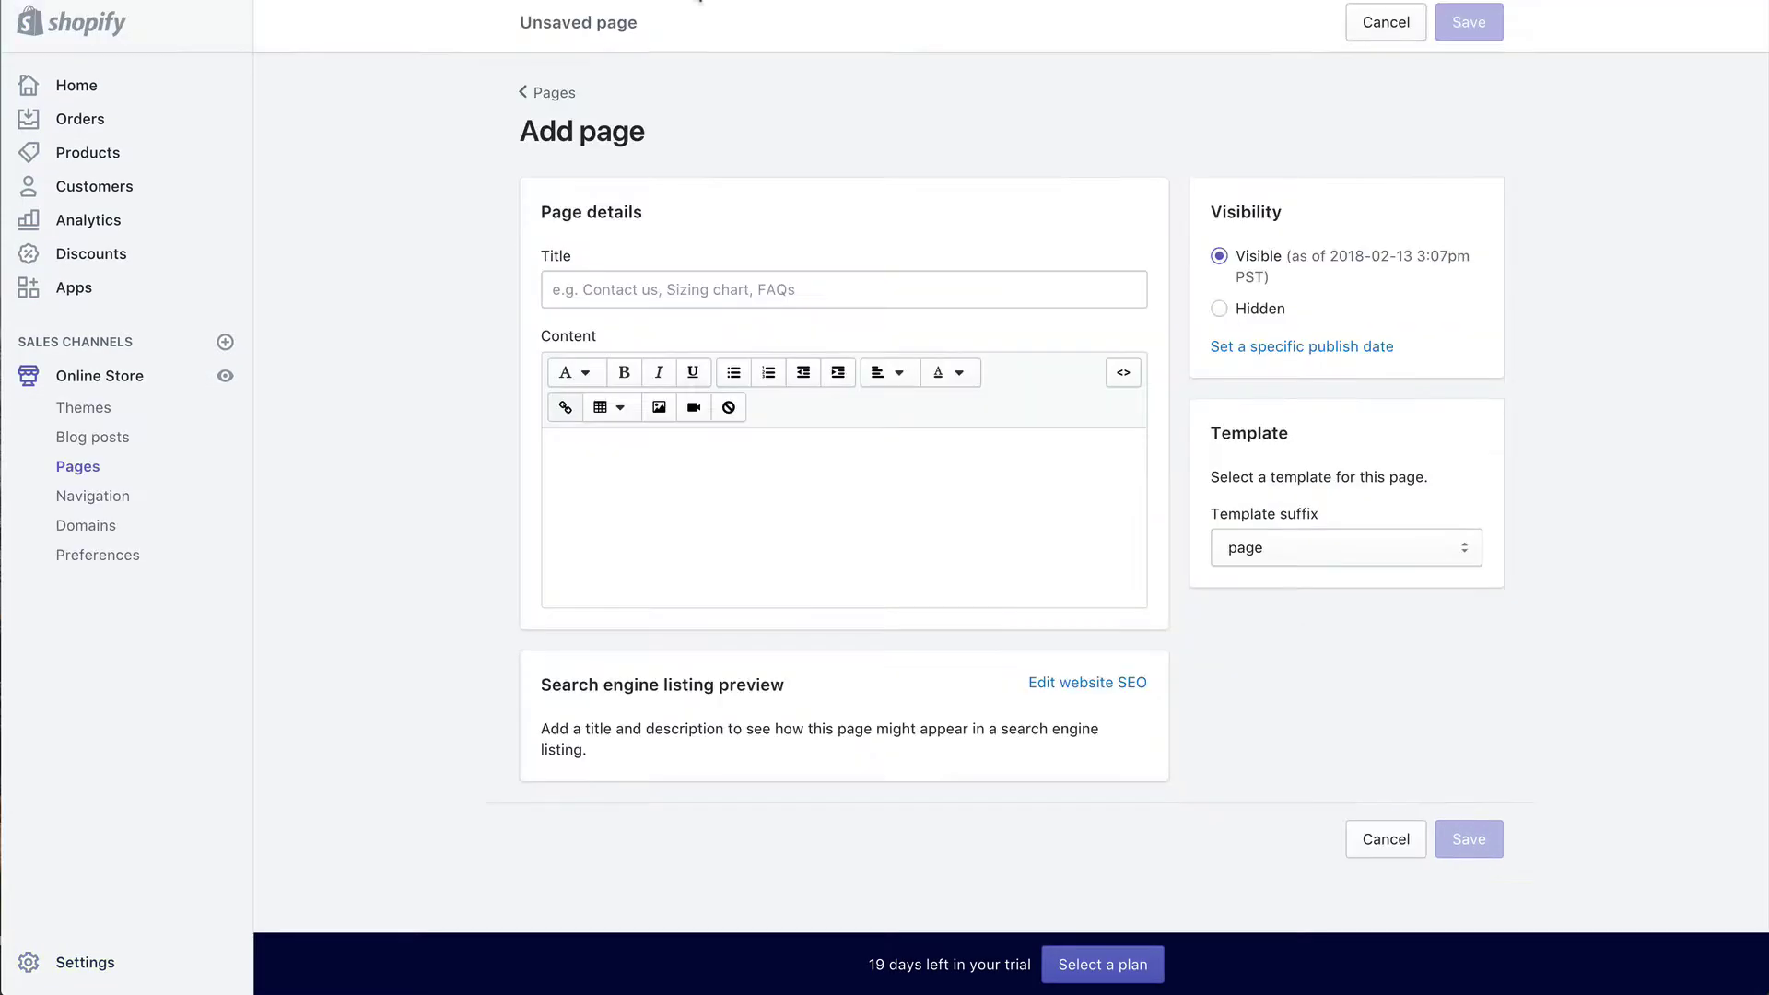
left_click(684, 284)
type("Terms o")
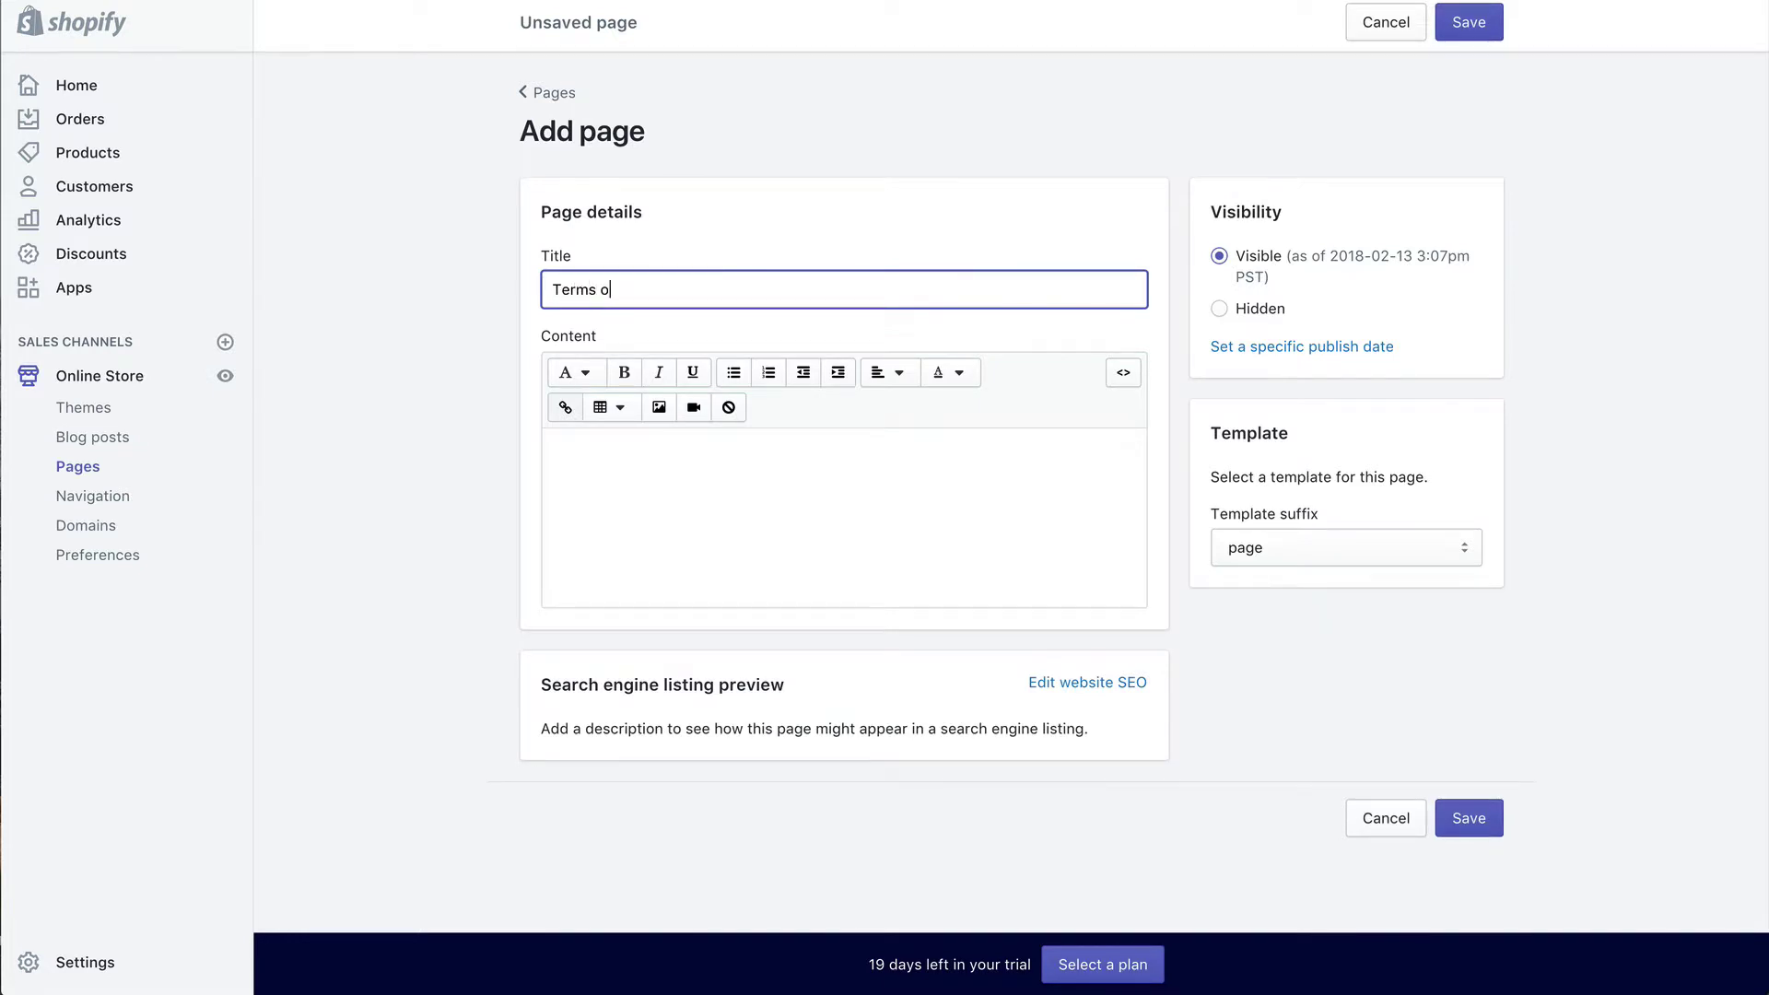
type("f Service")
left_click(655, 513)
key("ctrl+v")
left_click(1454, 30)
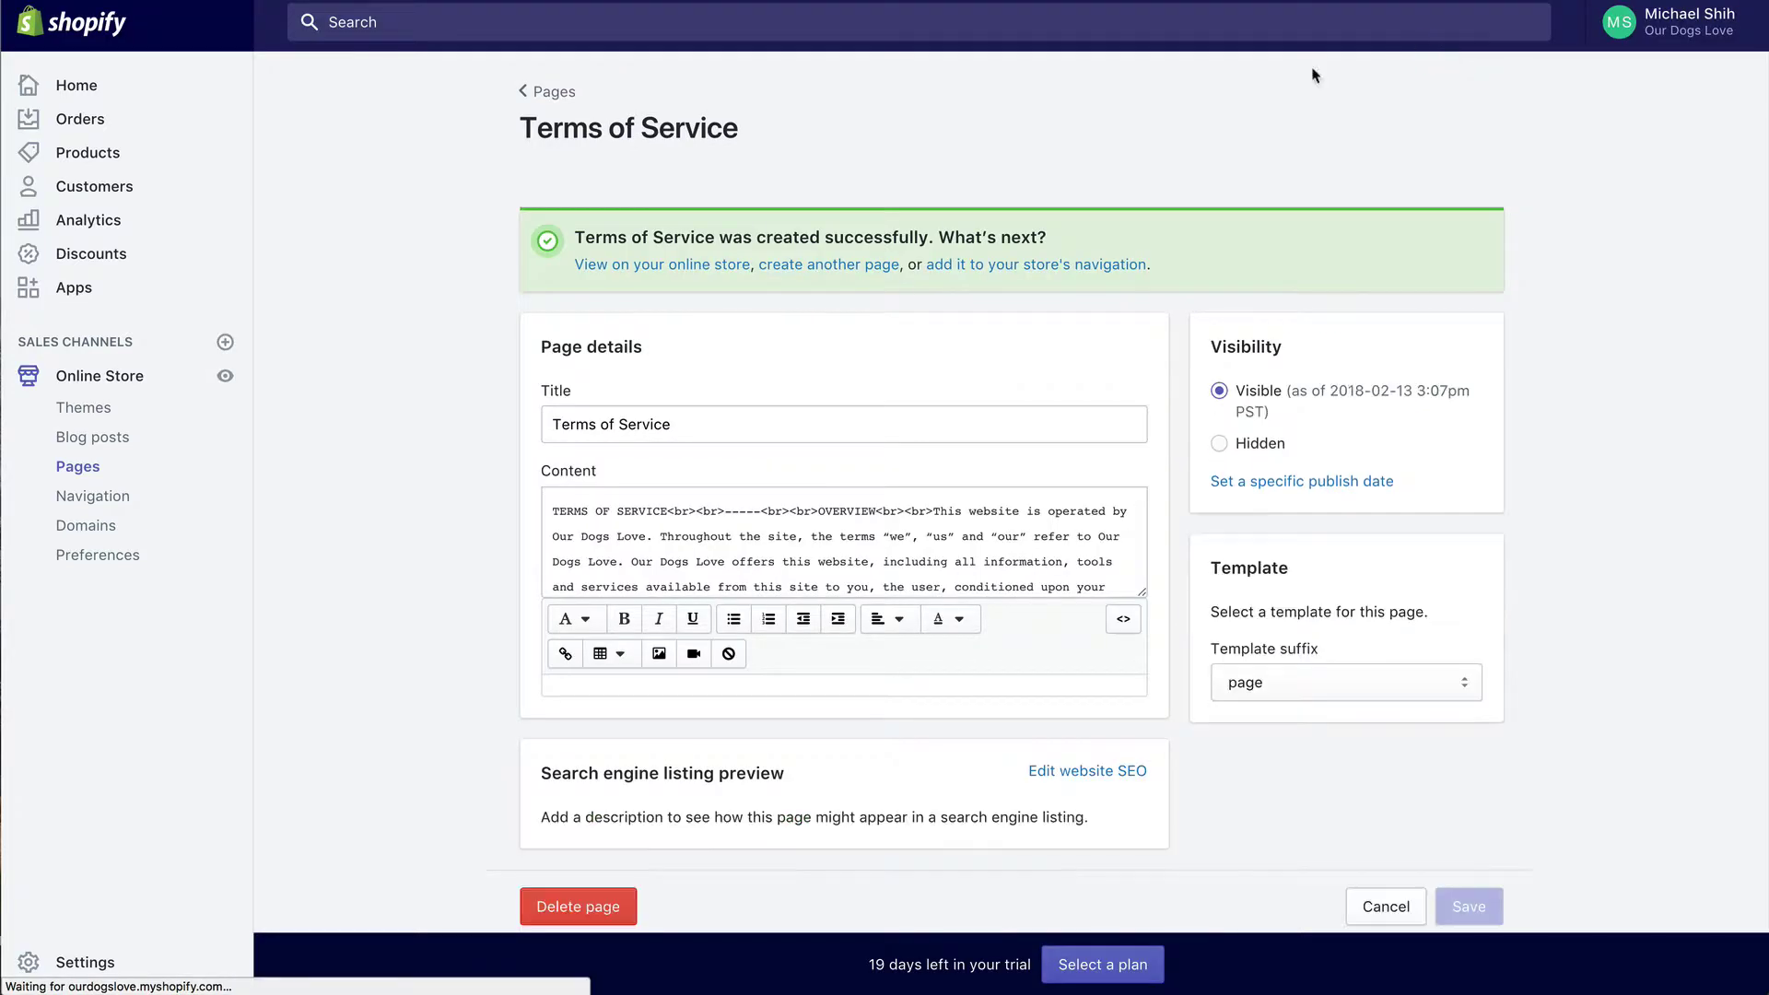
left_click(558, 92)
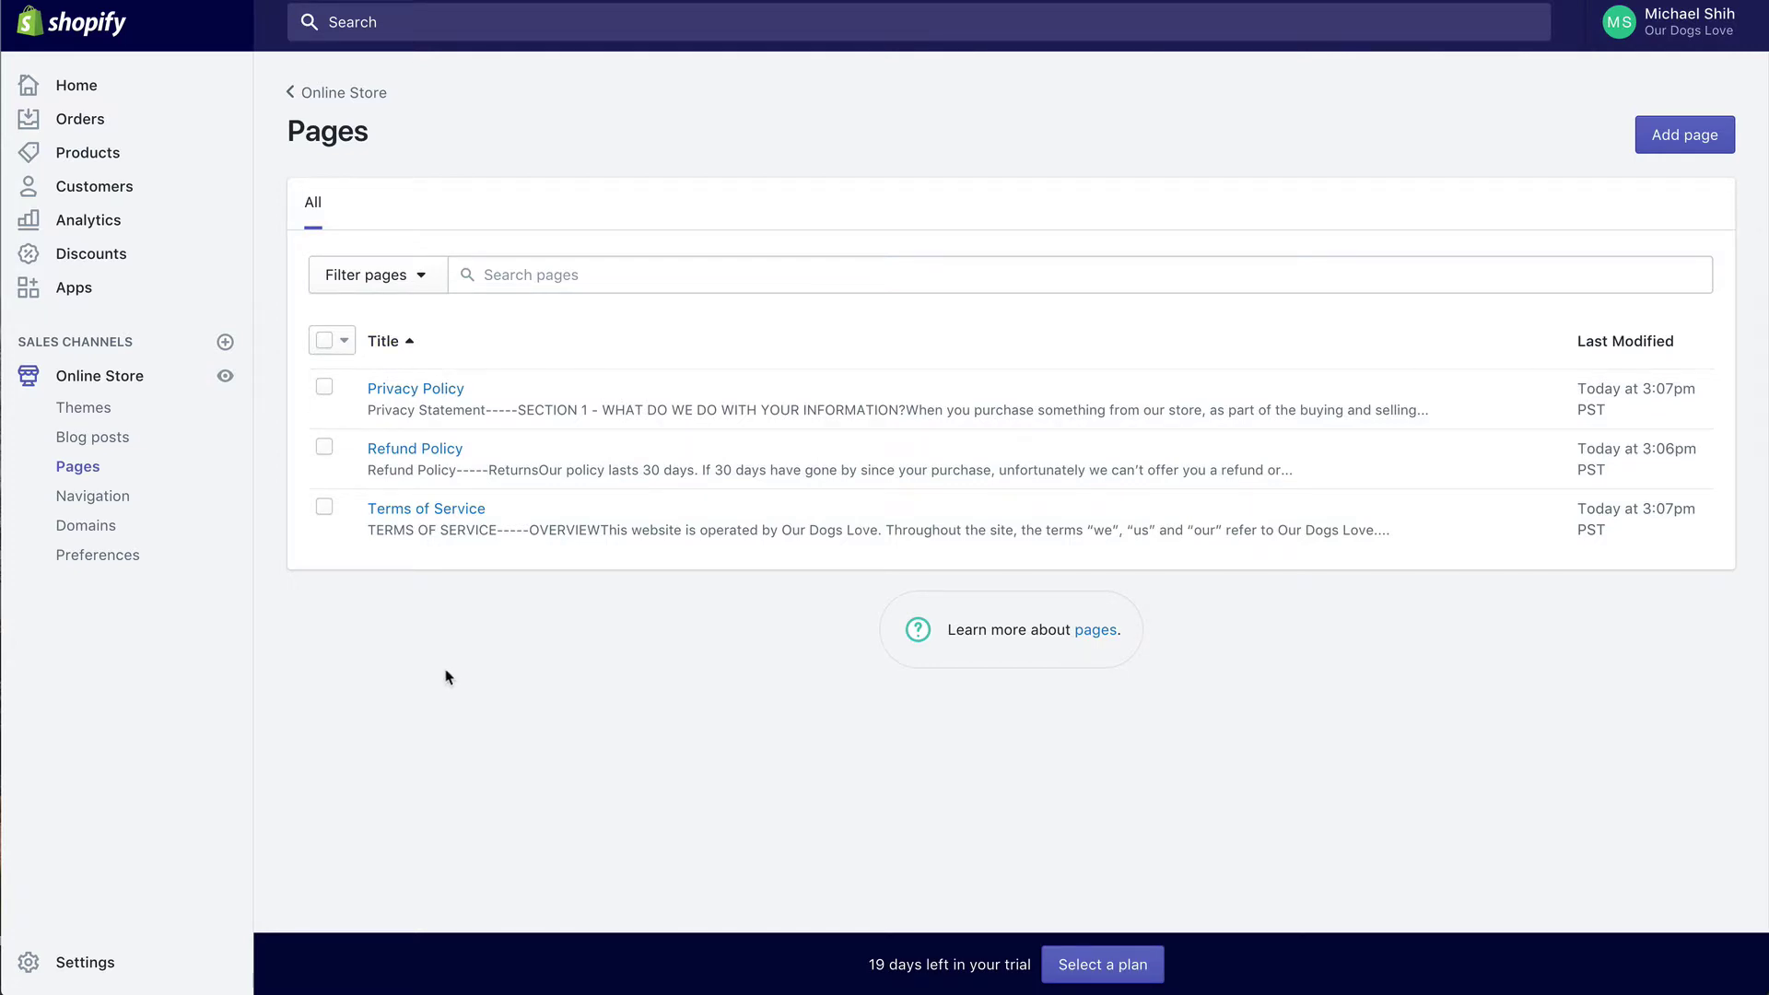
Step: Start a new page and title it 'About Us'
left_click(1684, 136)
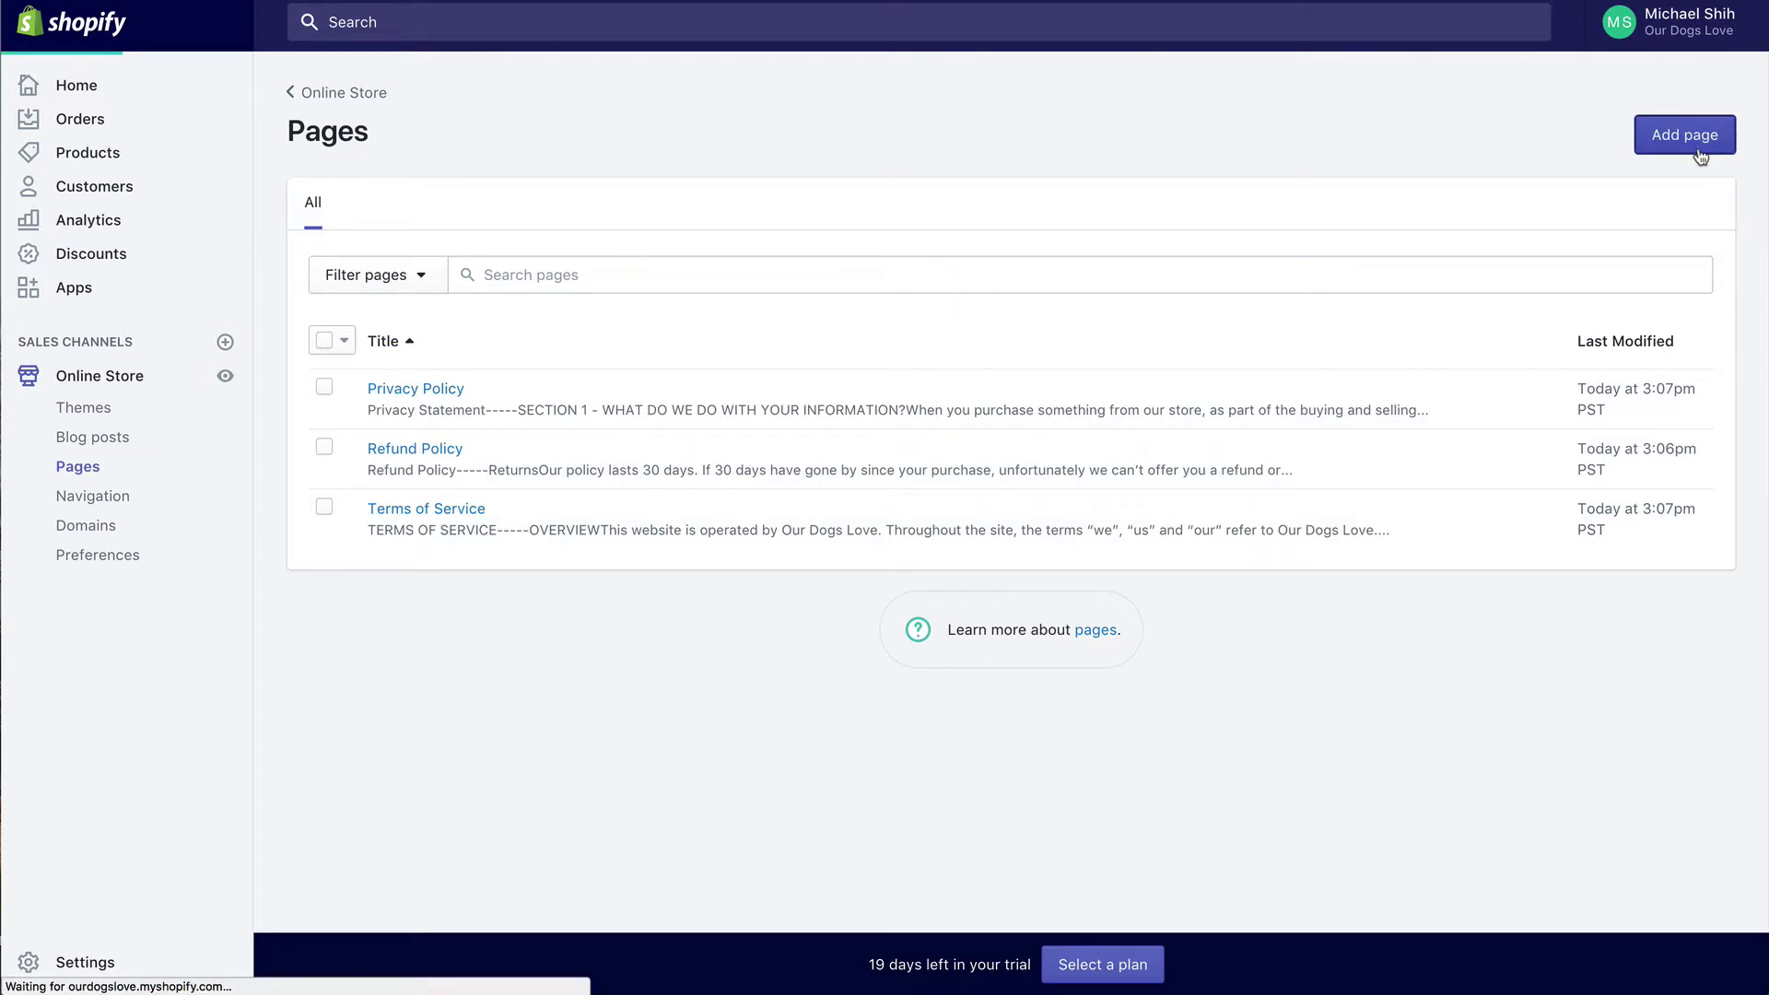
right_click(832, 304)
left_click(778, 288)
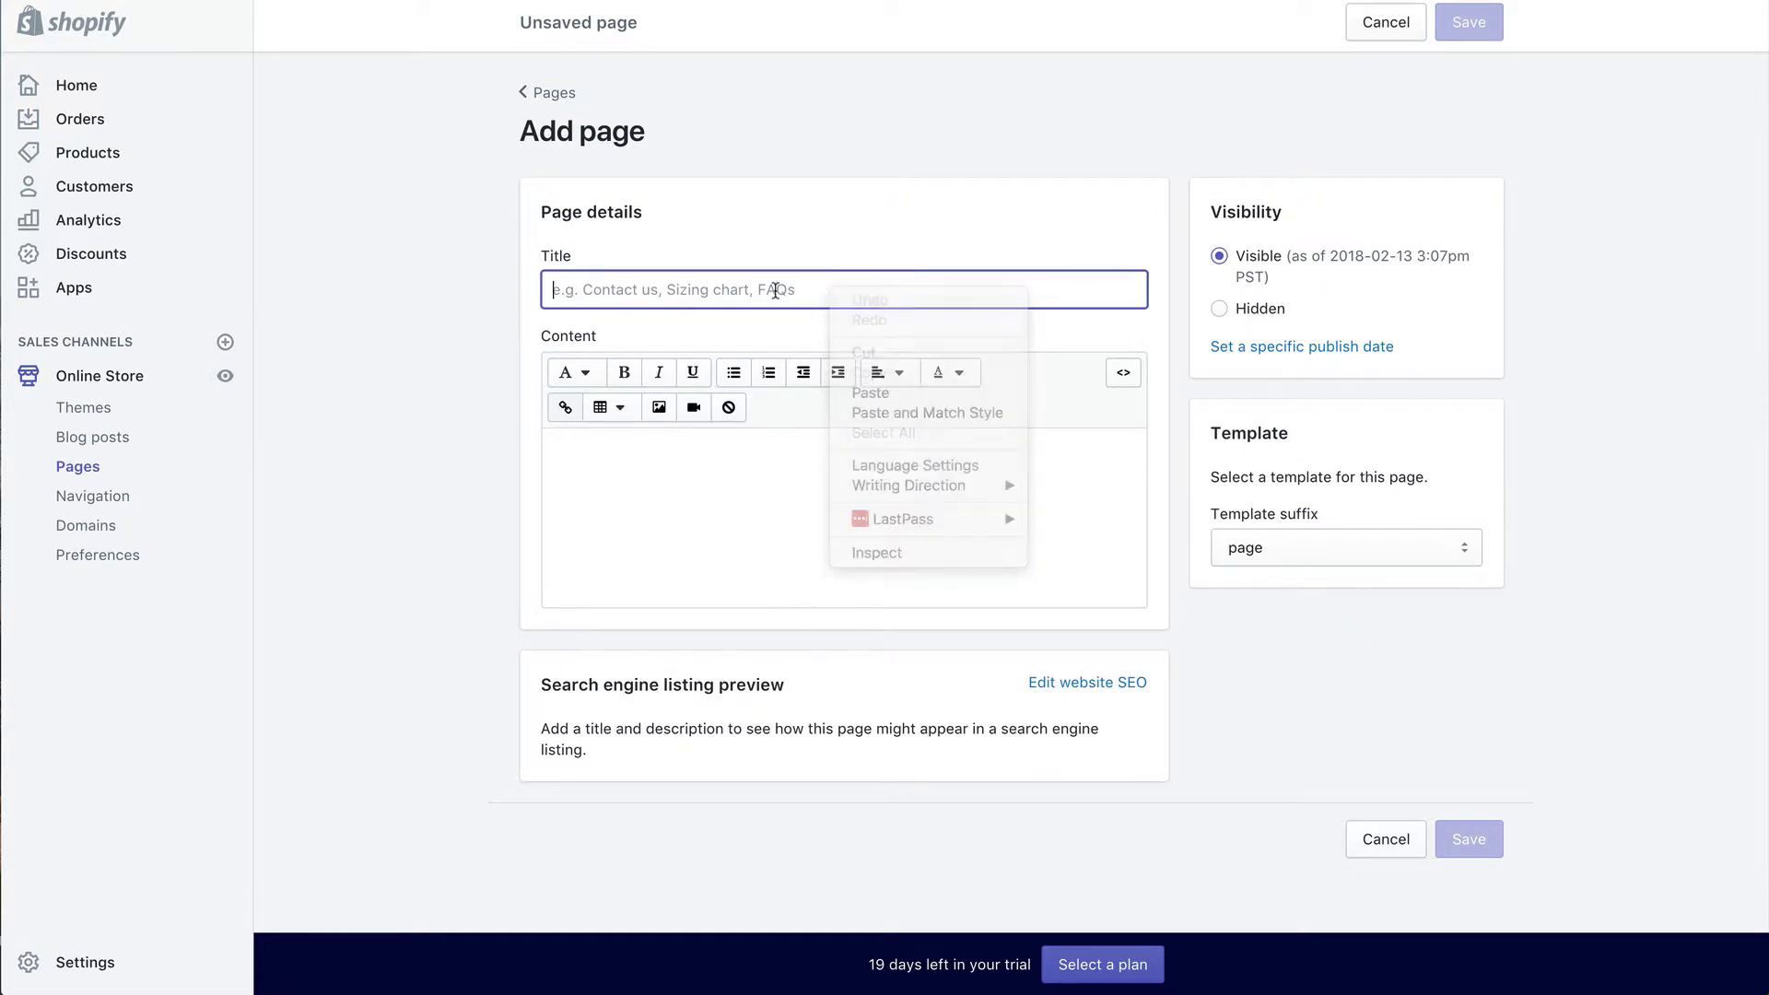
type("About Us")
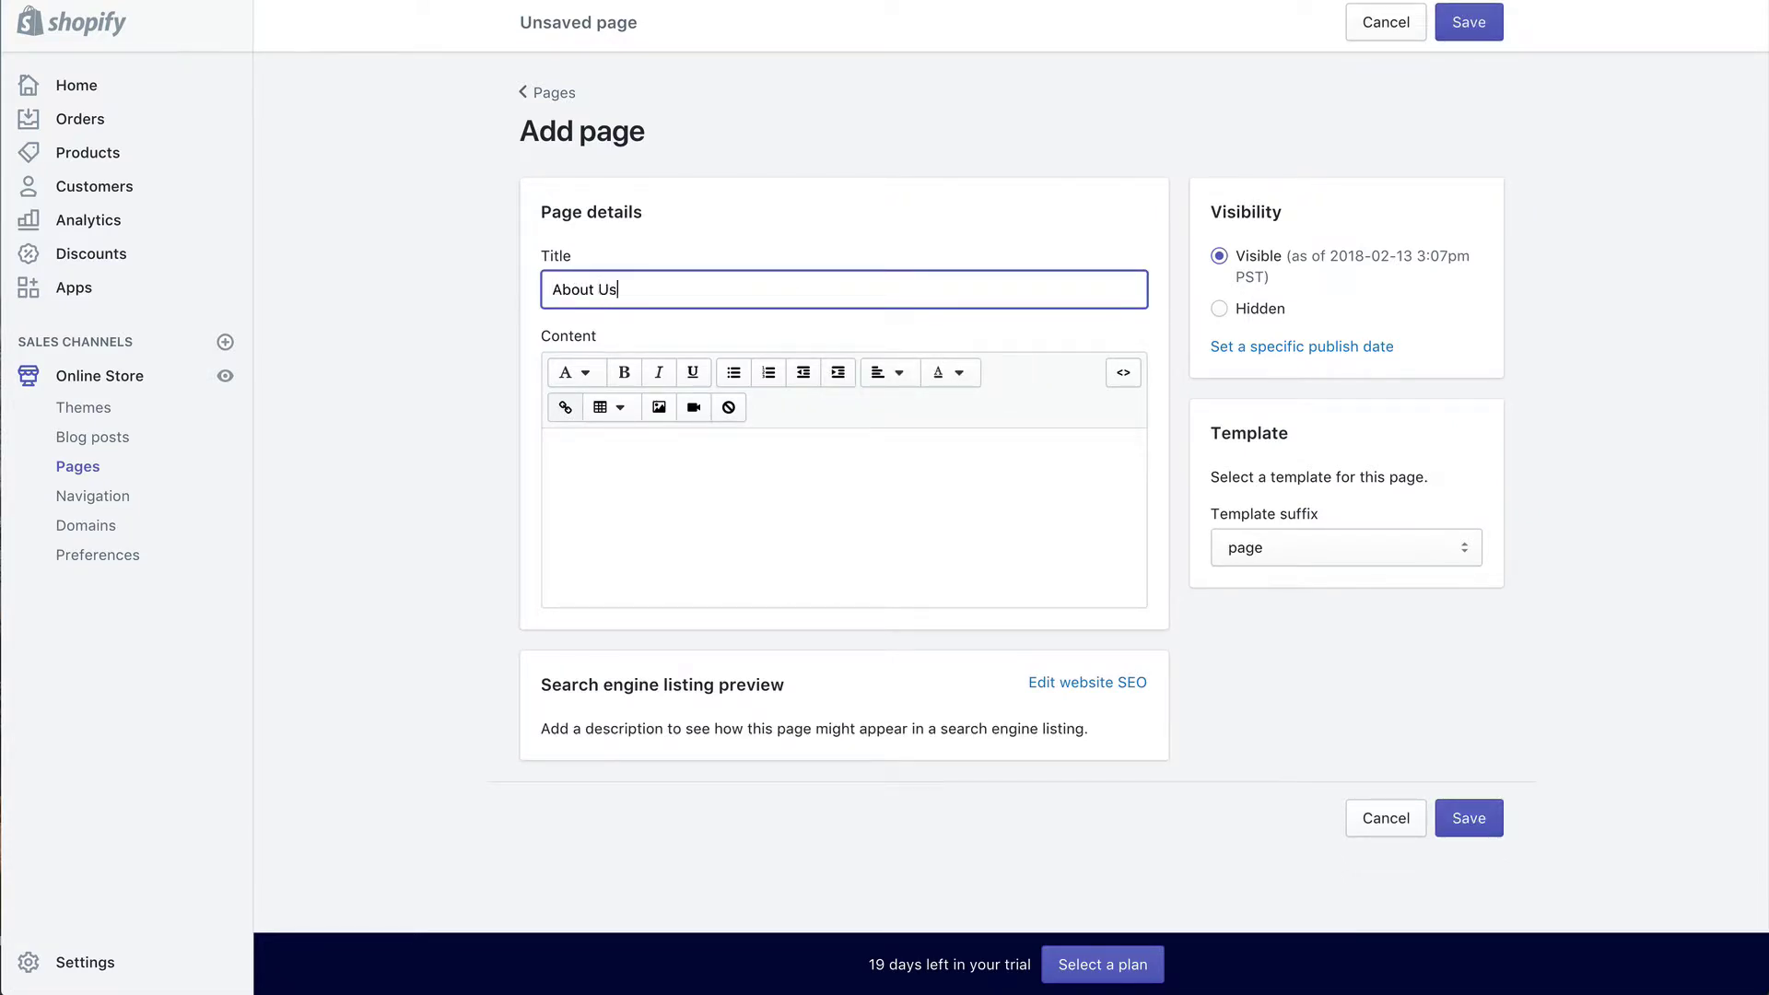
Step: Paste the prepared welcome text and three core principles into the page content
left_click(616, 475)
left_click(472, 448)
left_click(664, 473)
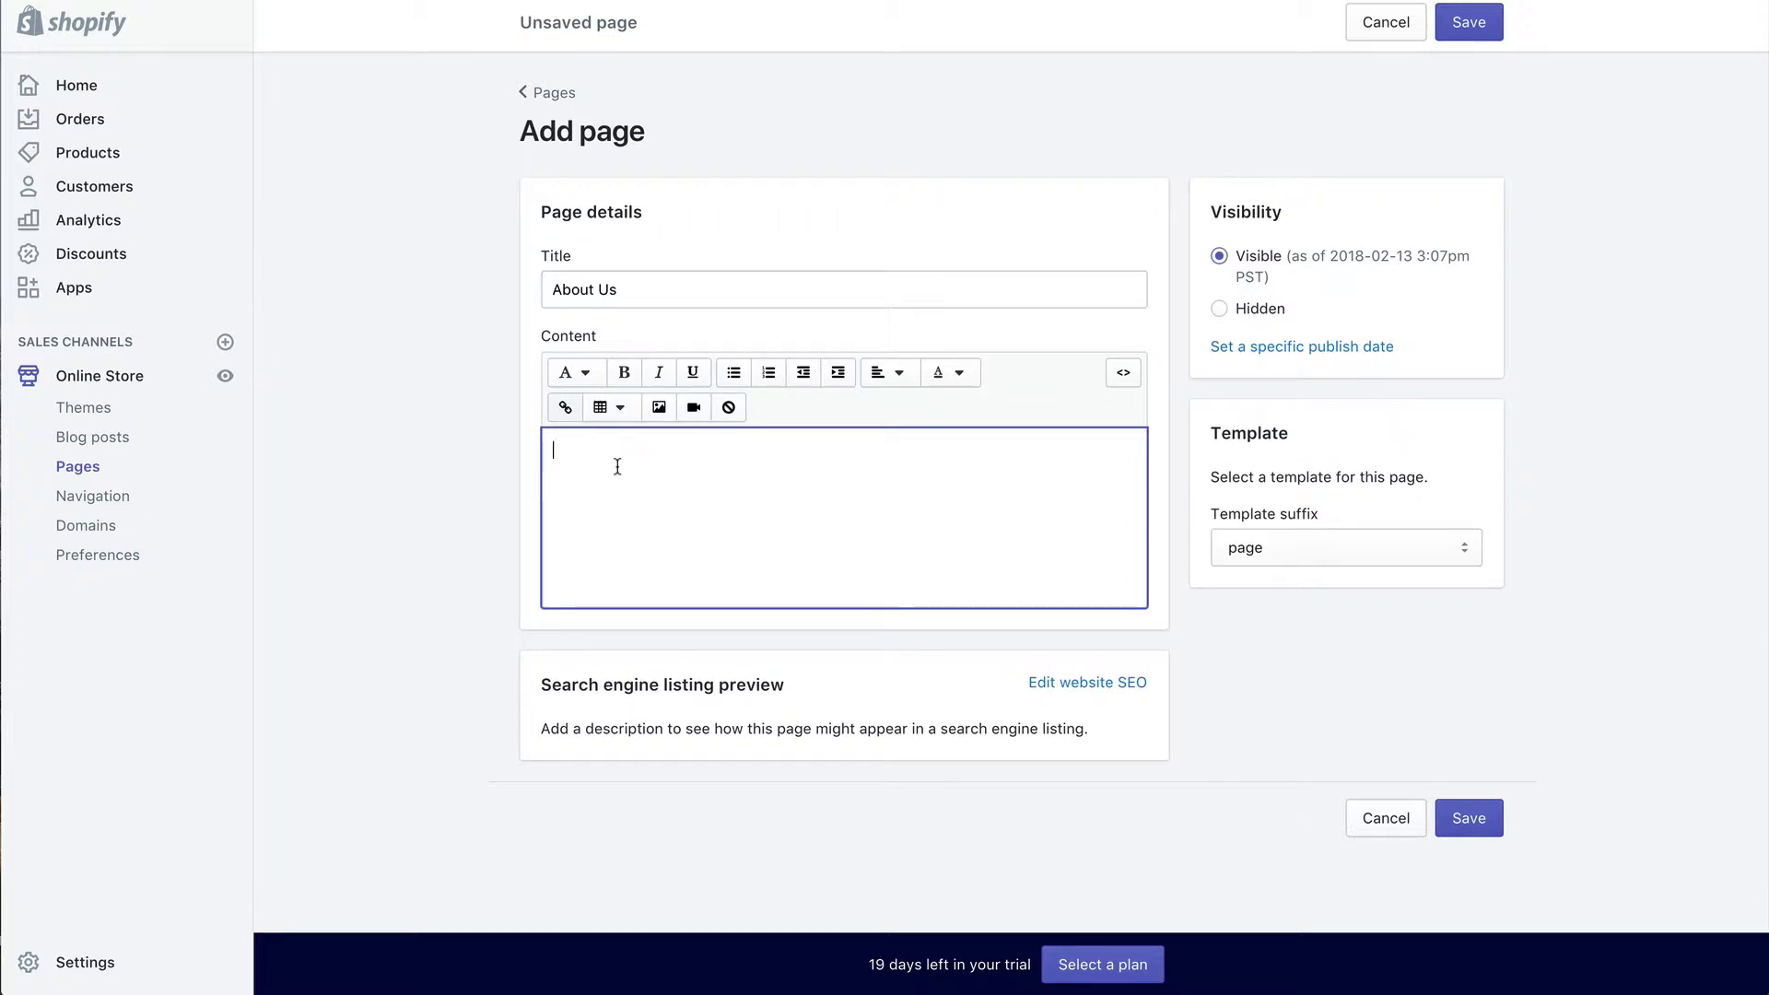
key("ctrl+v")
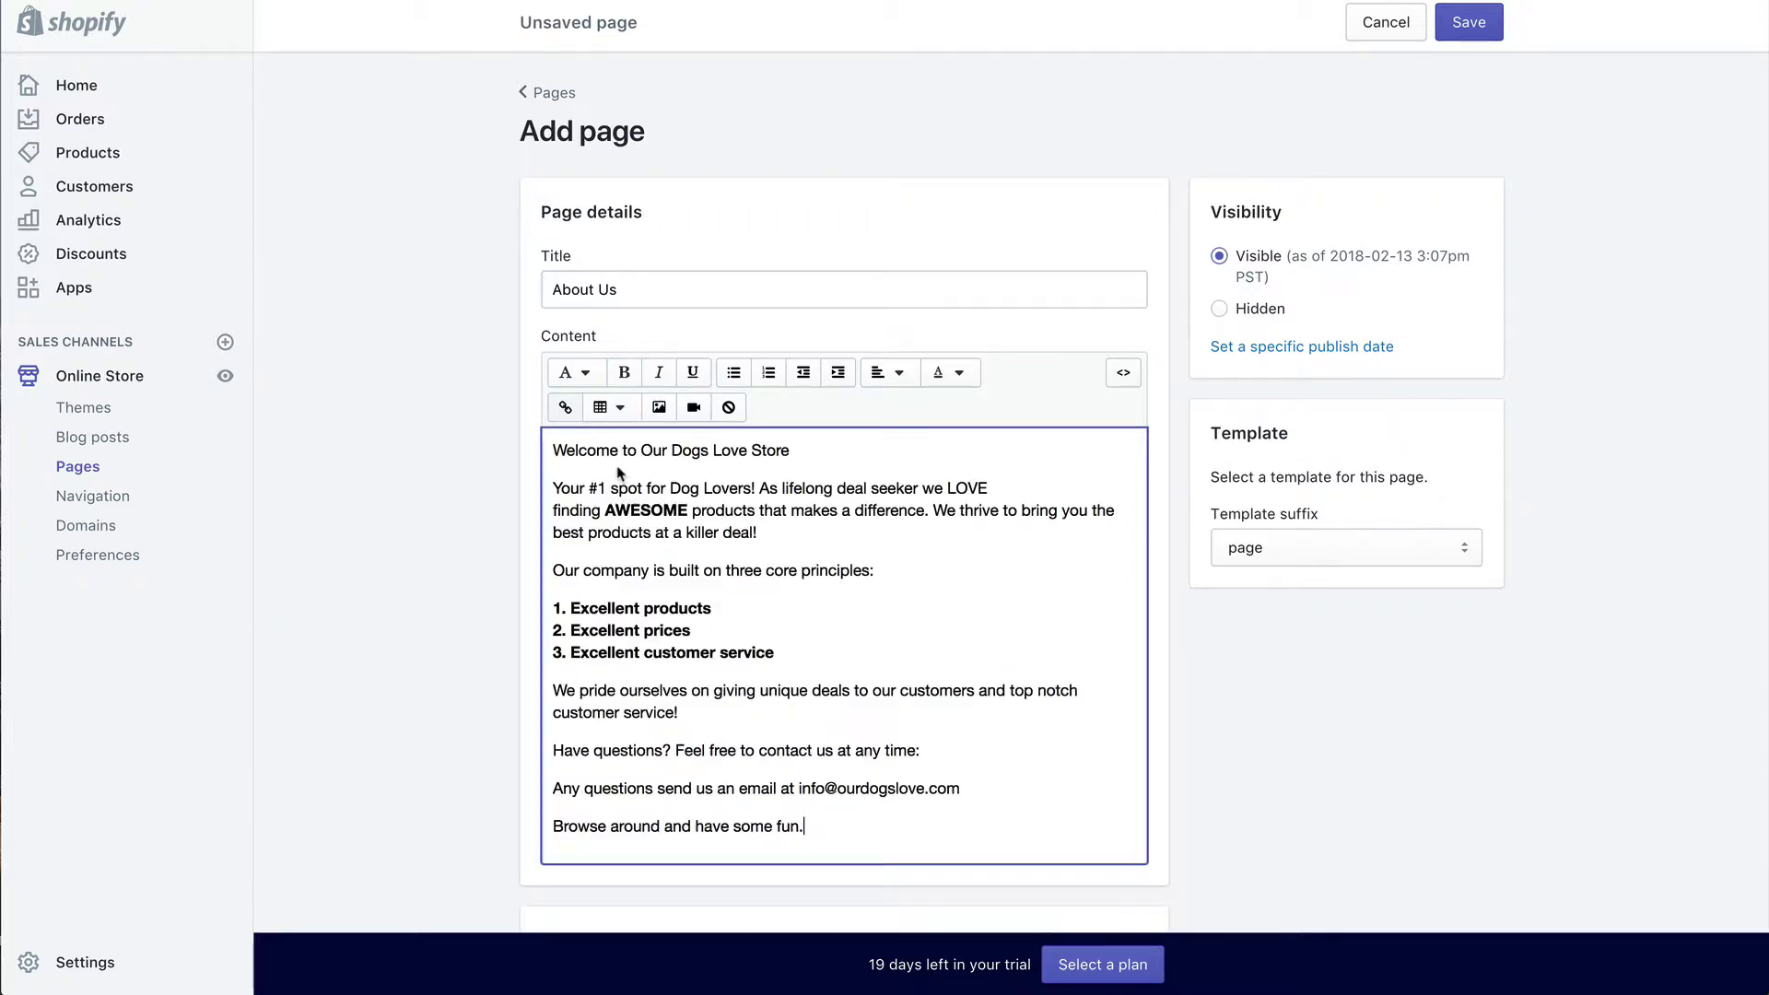
scroll(650, 473, "down", 1)
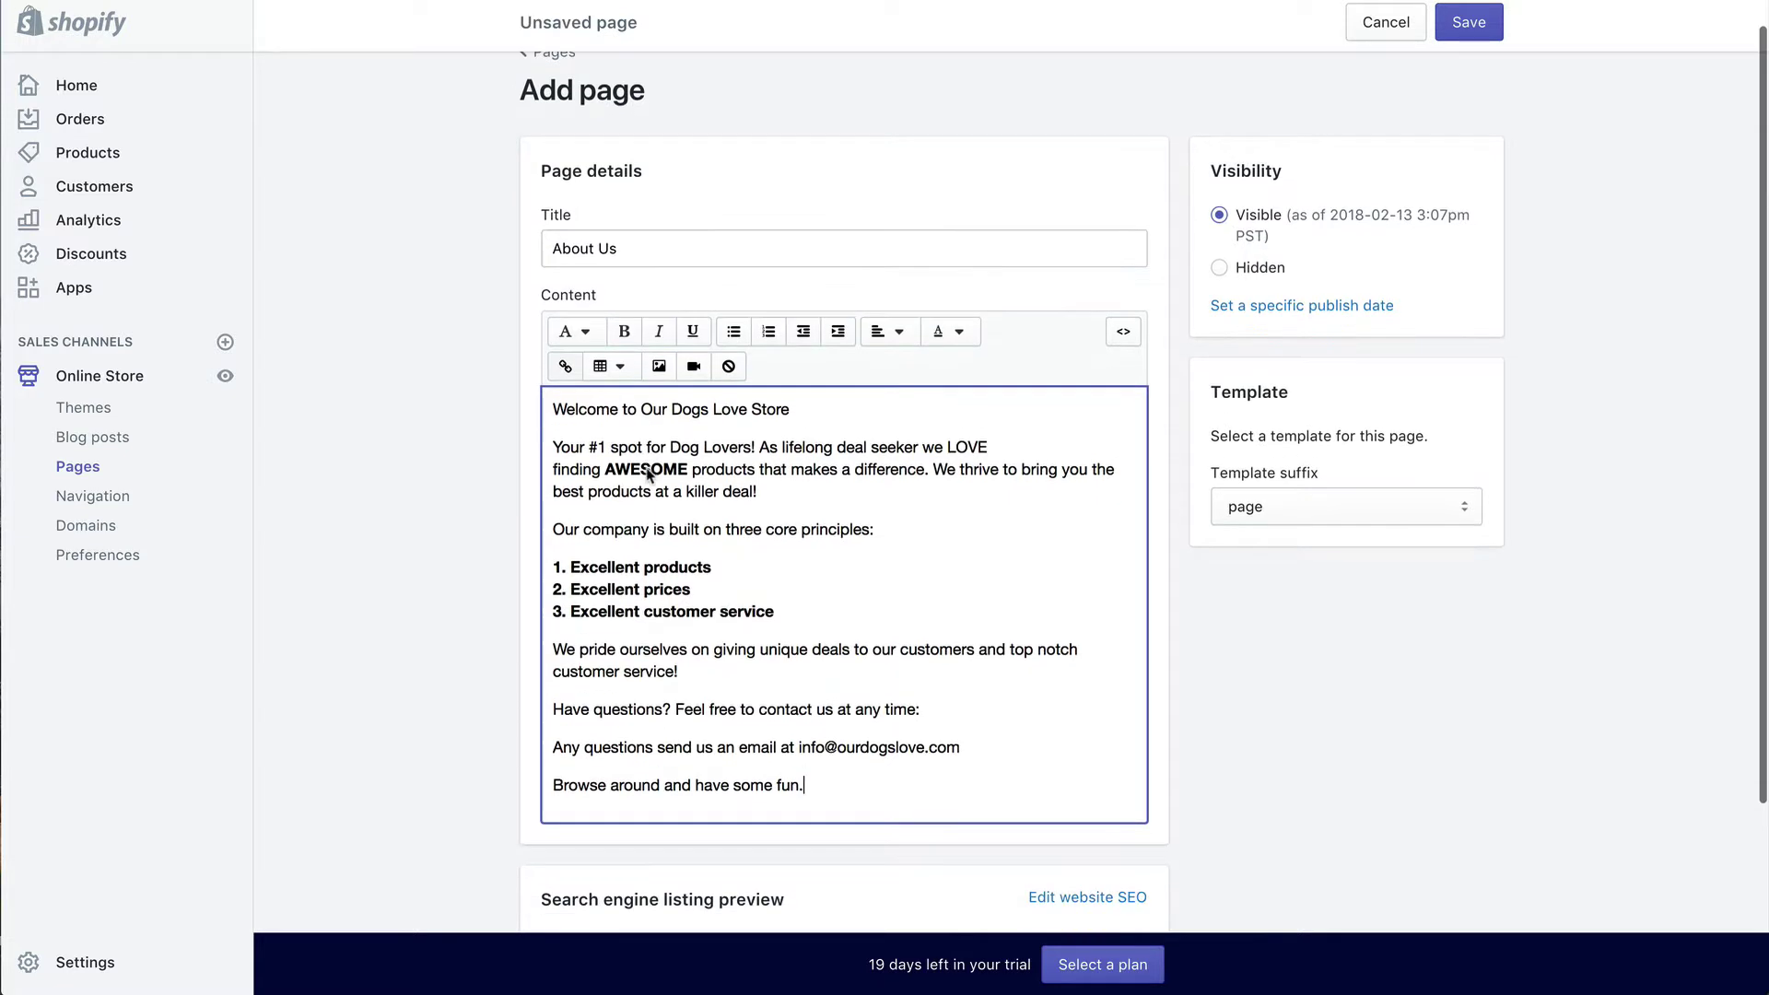
left_click_drag(554, 405, 821, 402)
left_click(559, 414)
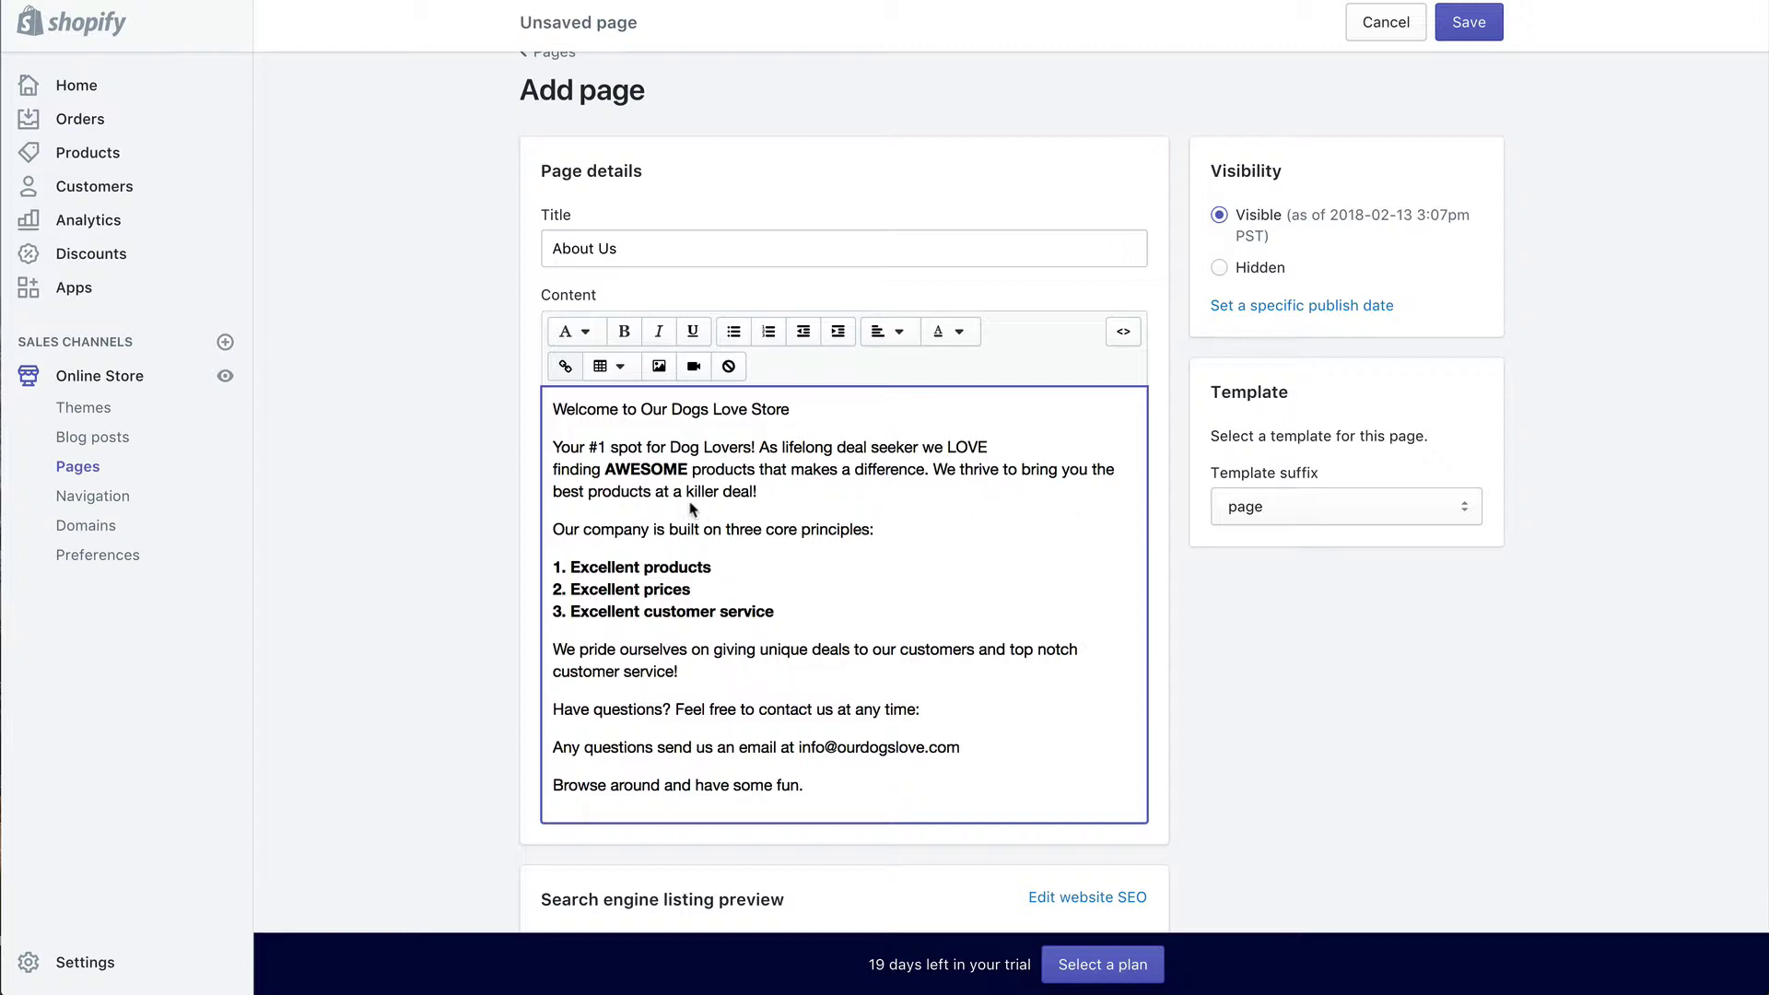
scroll(716, 536, "down", 1)
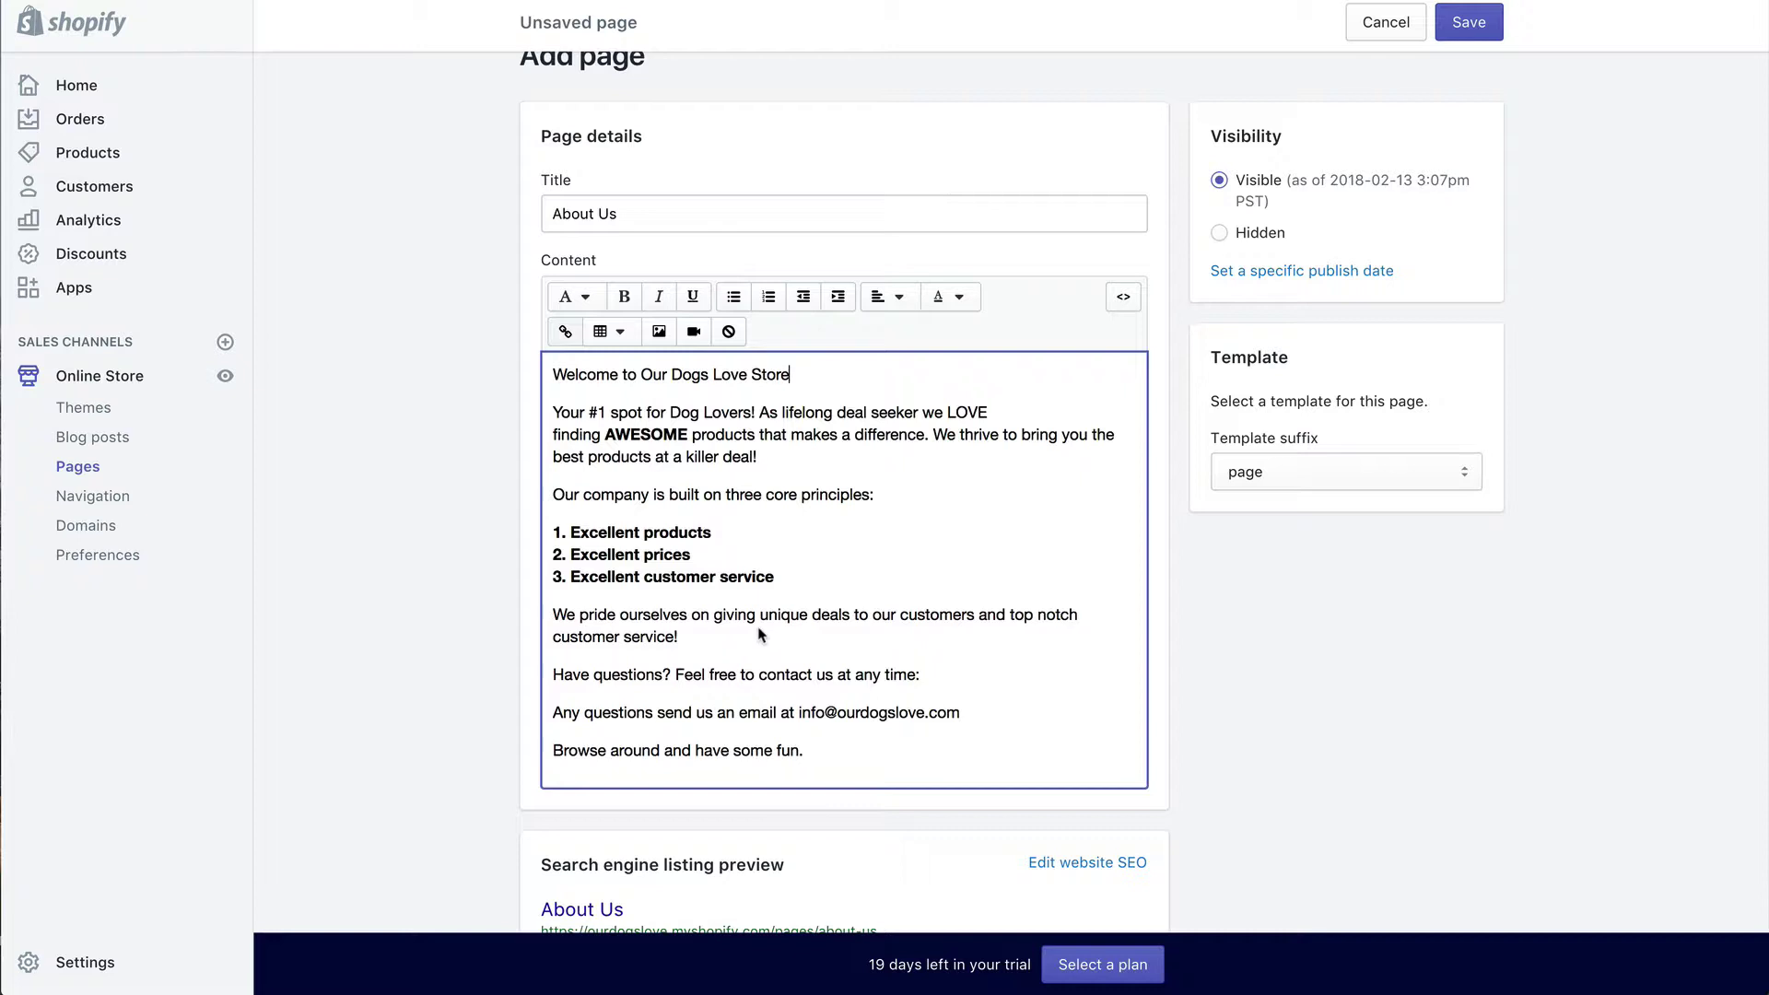
scroll(702, 661, "down", 1)
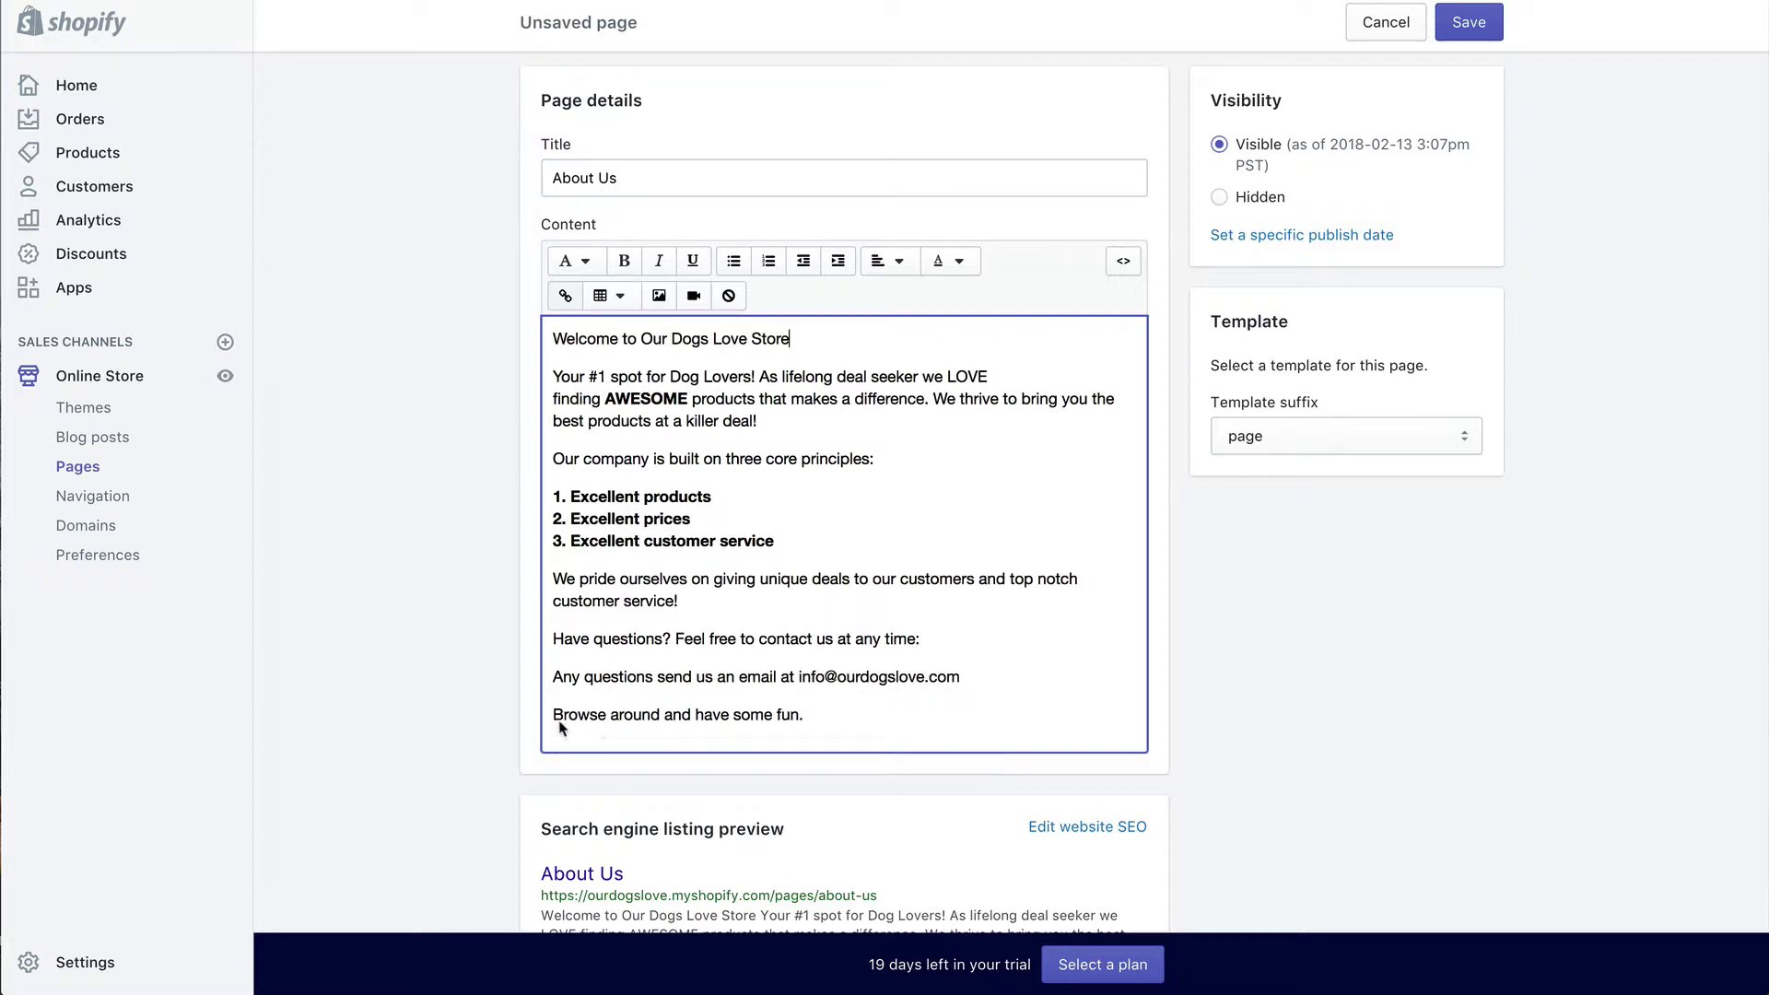
Step: Upload a dog photo and insert it below the About Us text
left_click(841, 727)
key("Return")
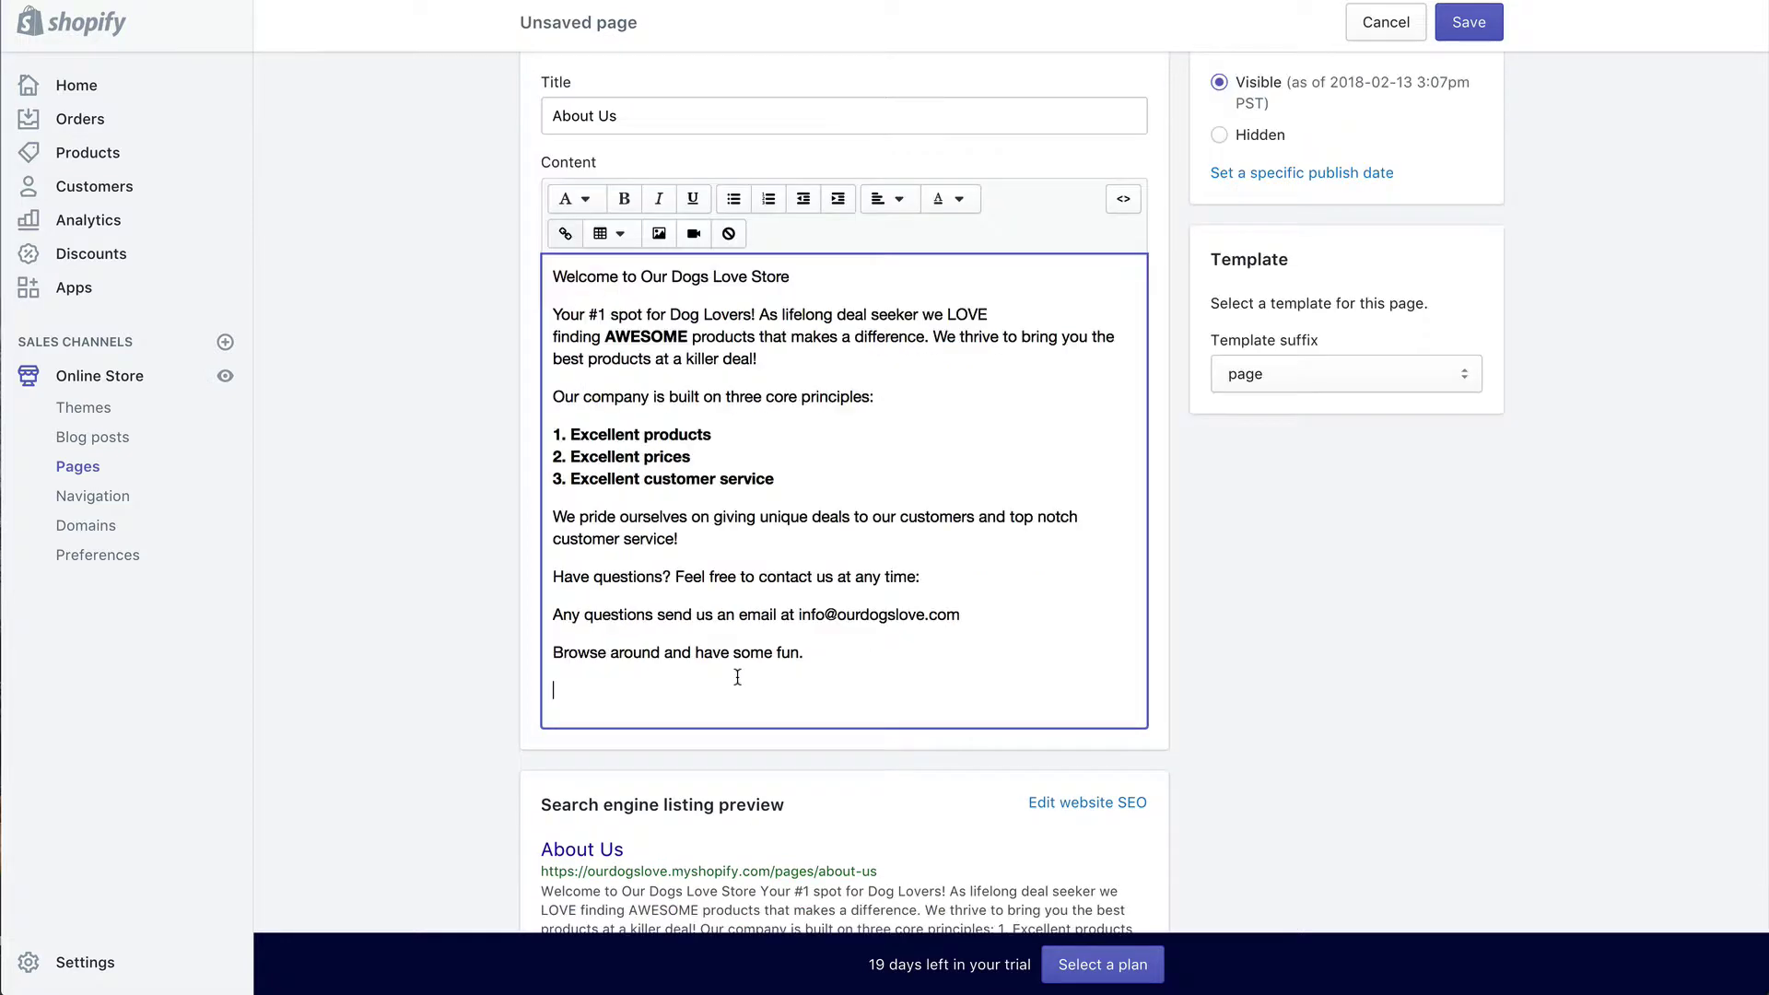
key("Return")
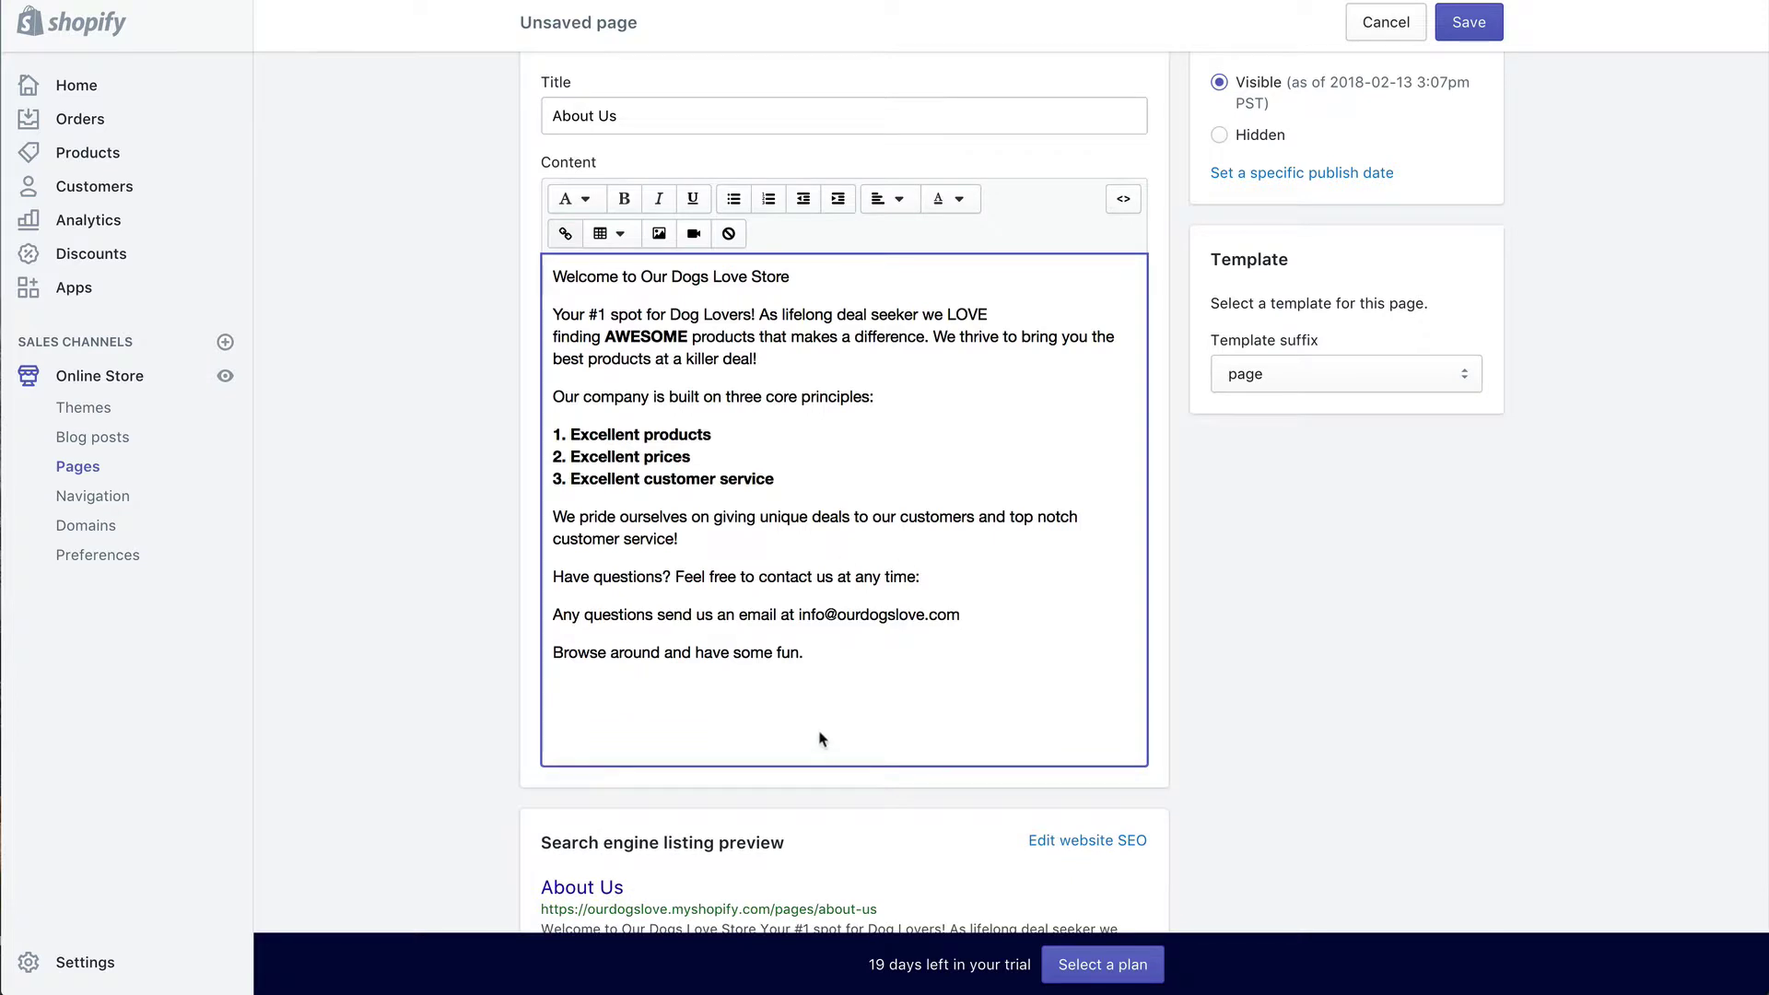
left_click(661, 234)
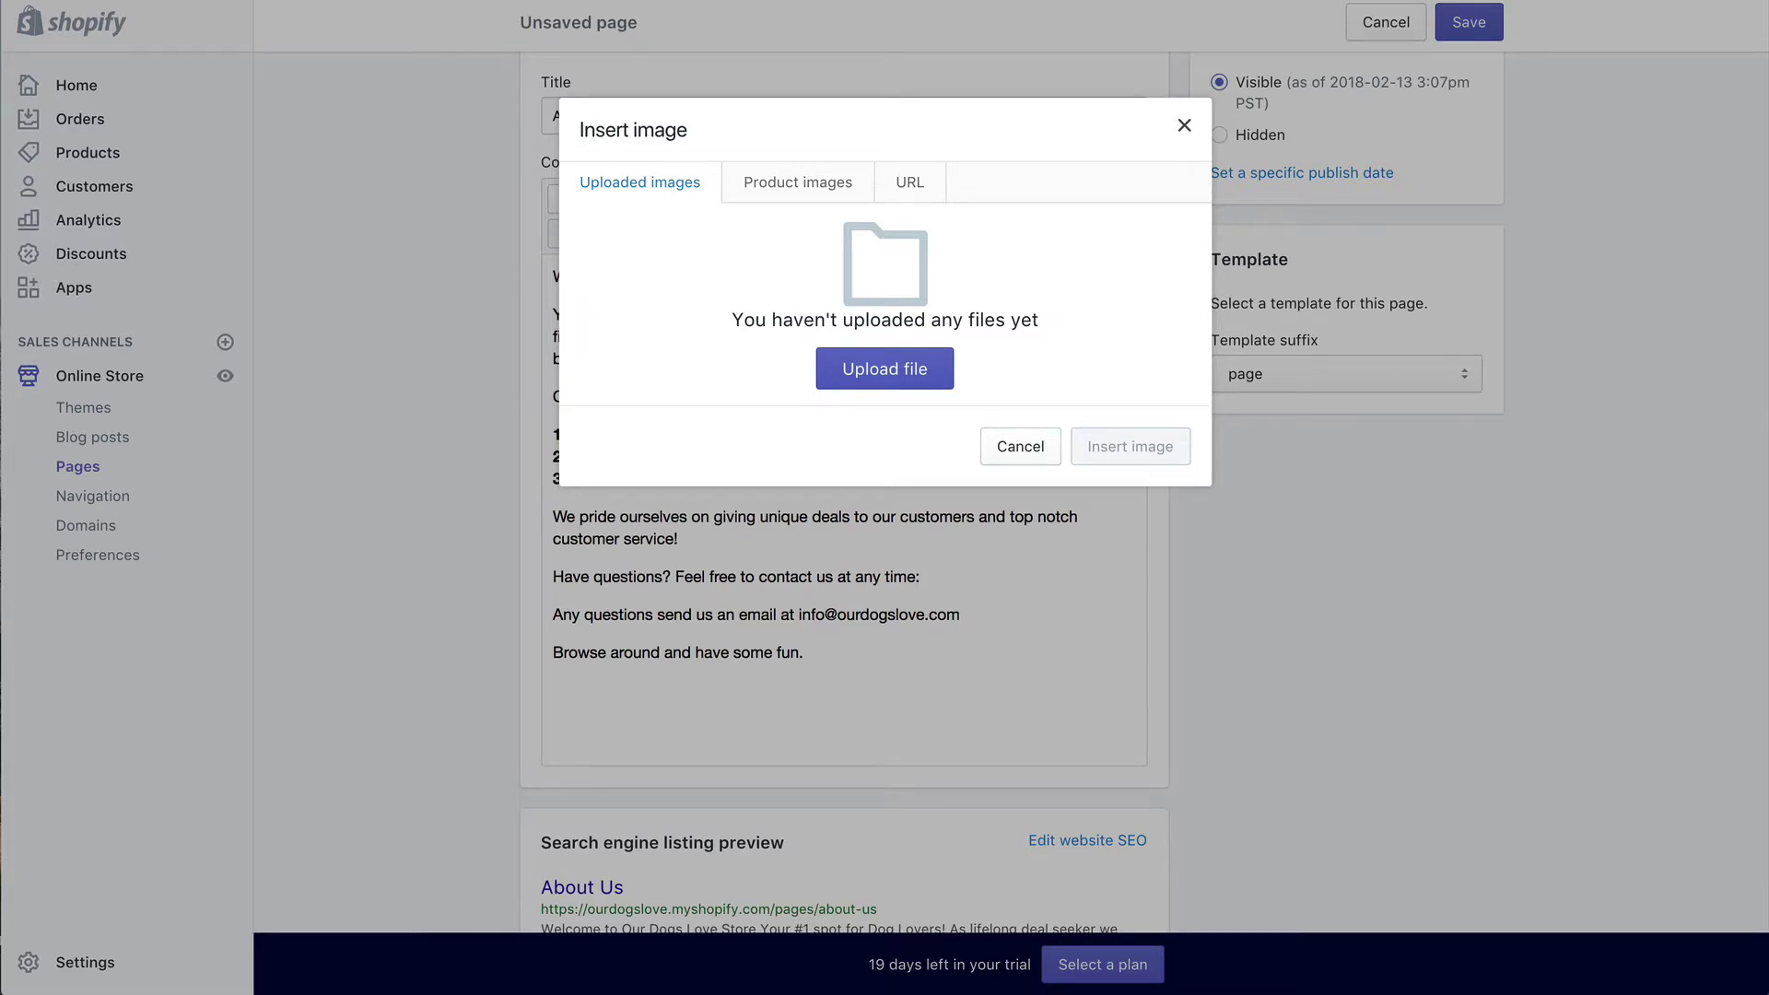
left_click_drag(406, 578, 1110, 409)
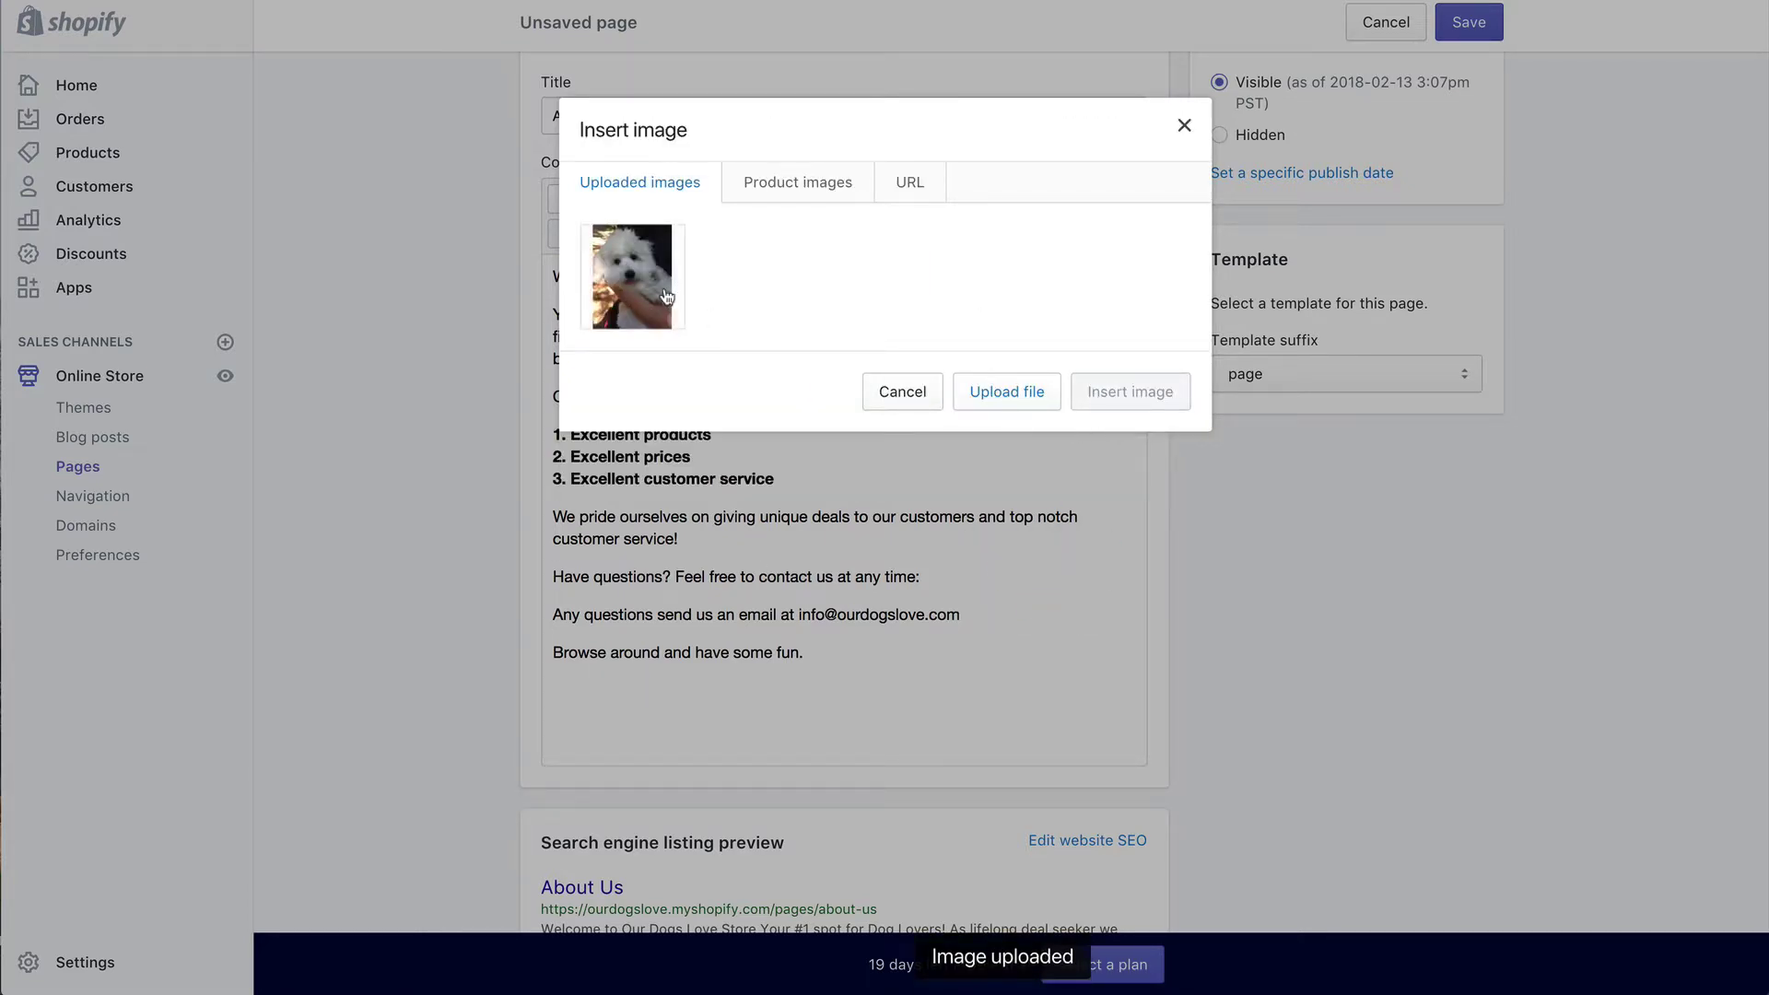
left_click(659, 307)
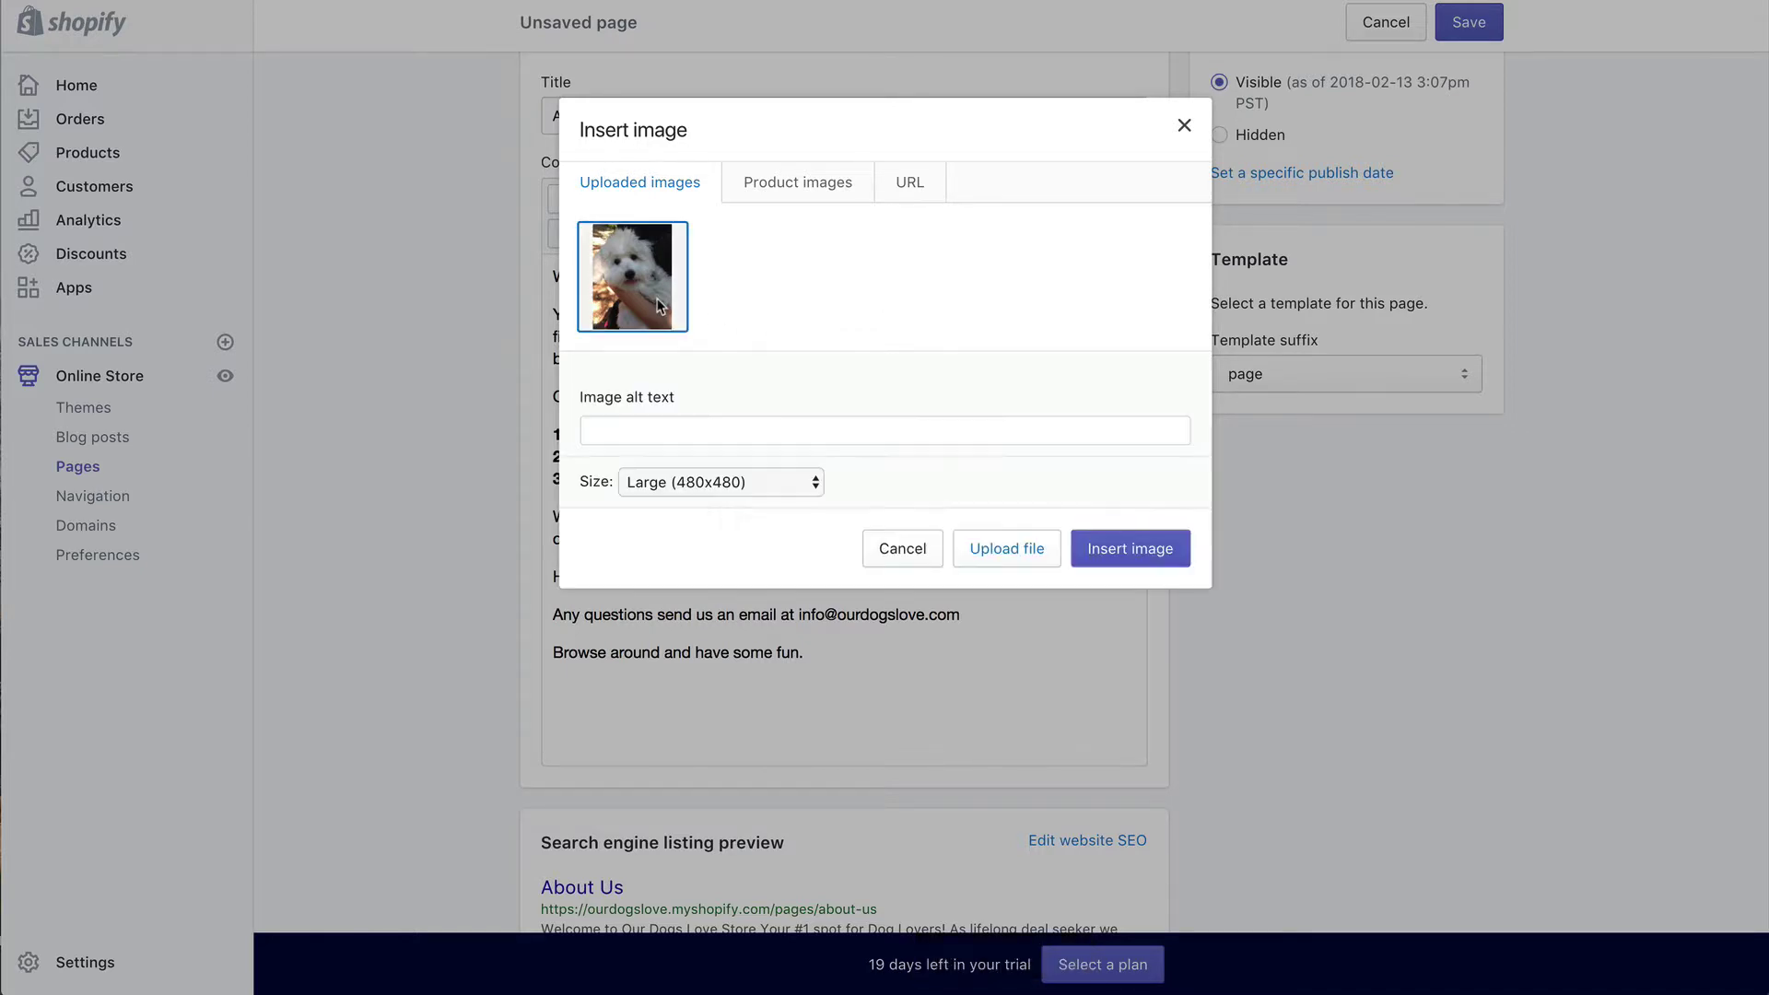
left_click(1120, 549)
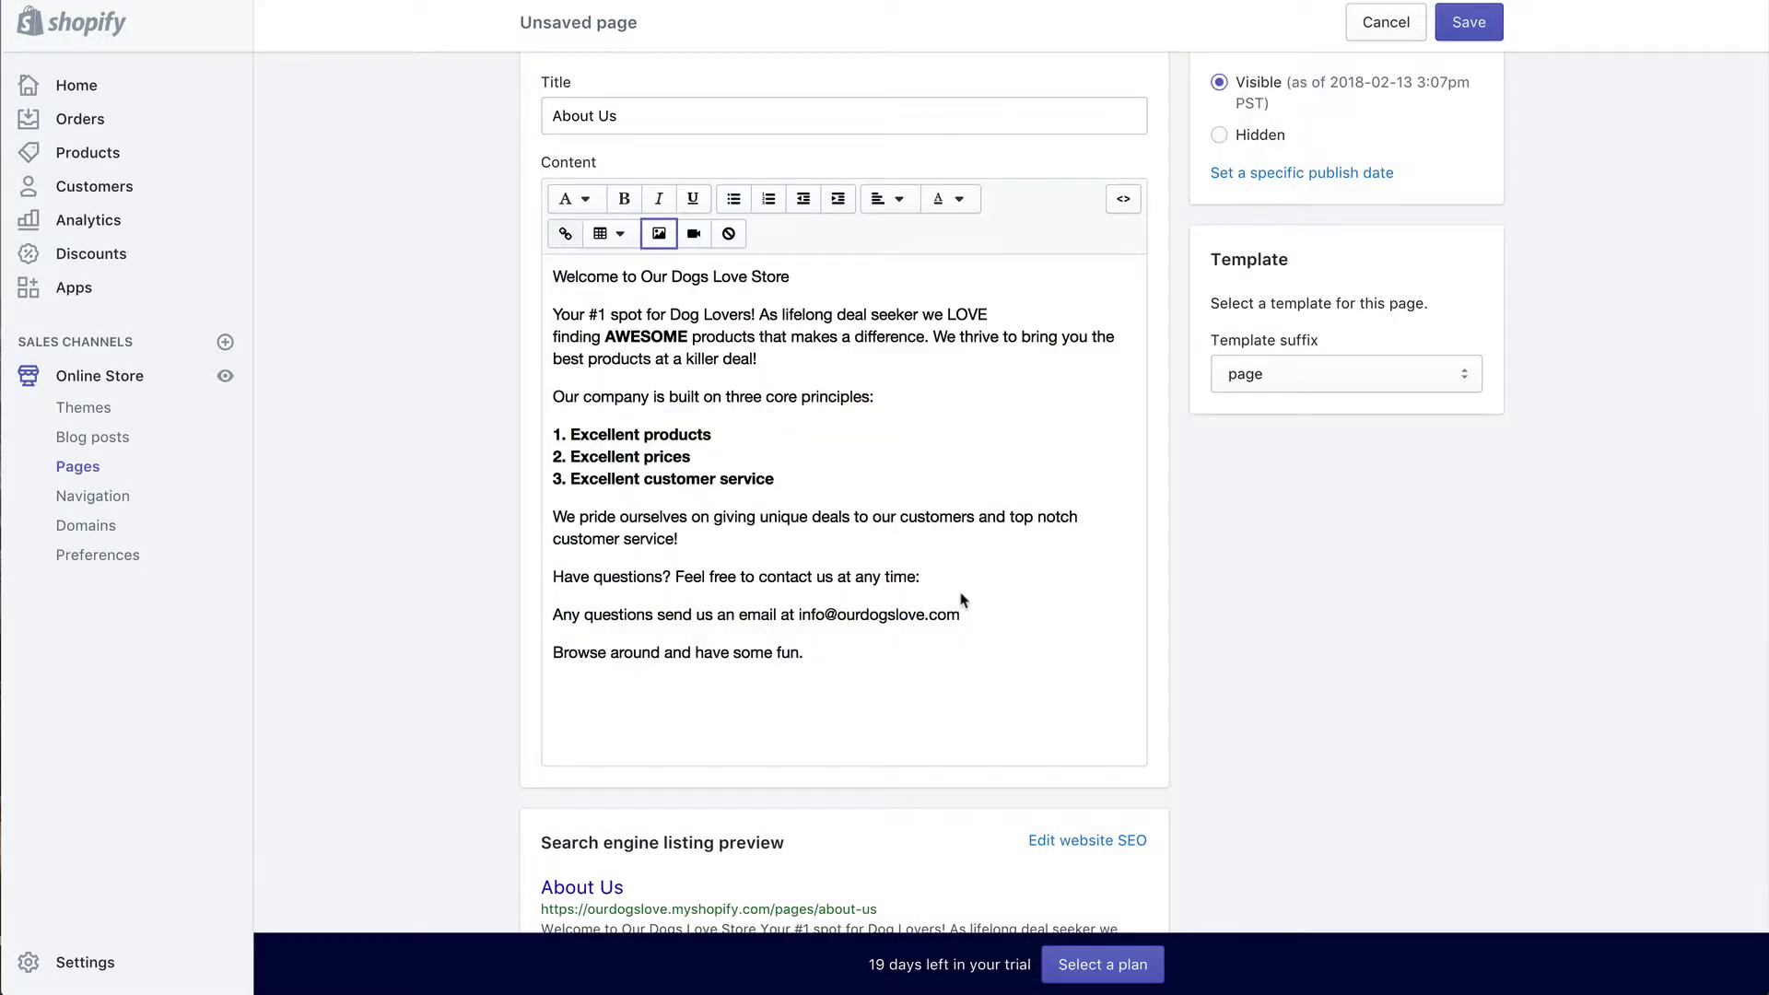
Step: Save the About Us page with the default template and return to the Pages list
scroll(1008, 525, "down", 5)
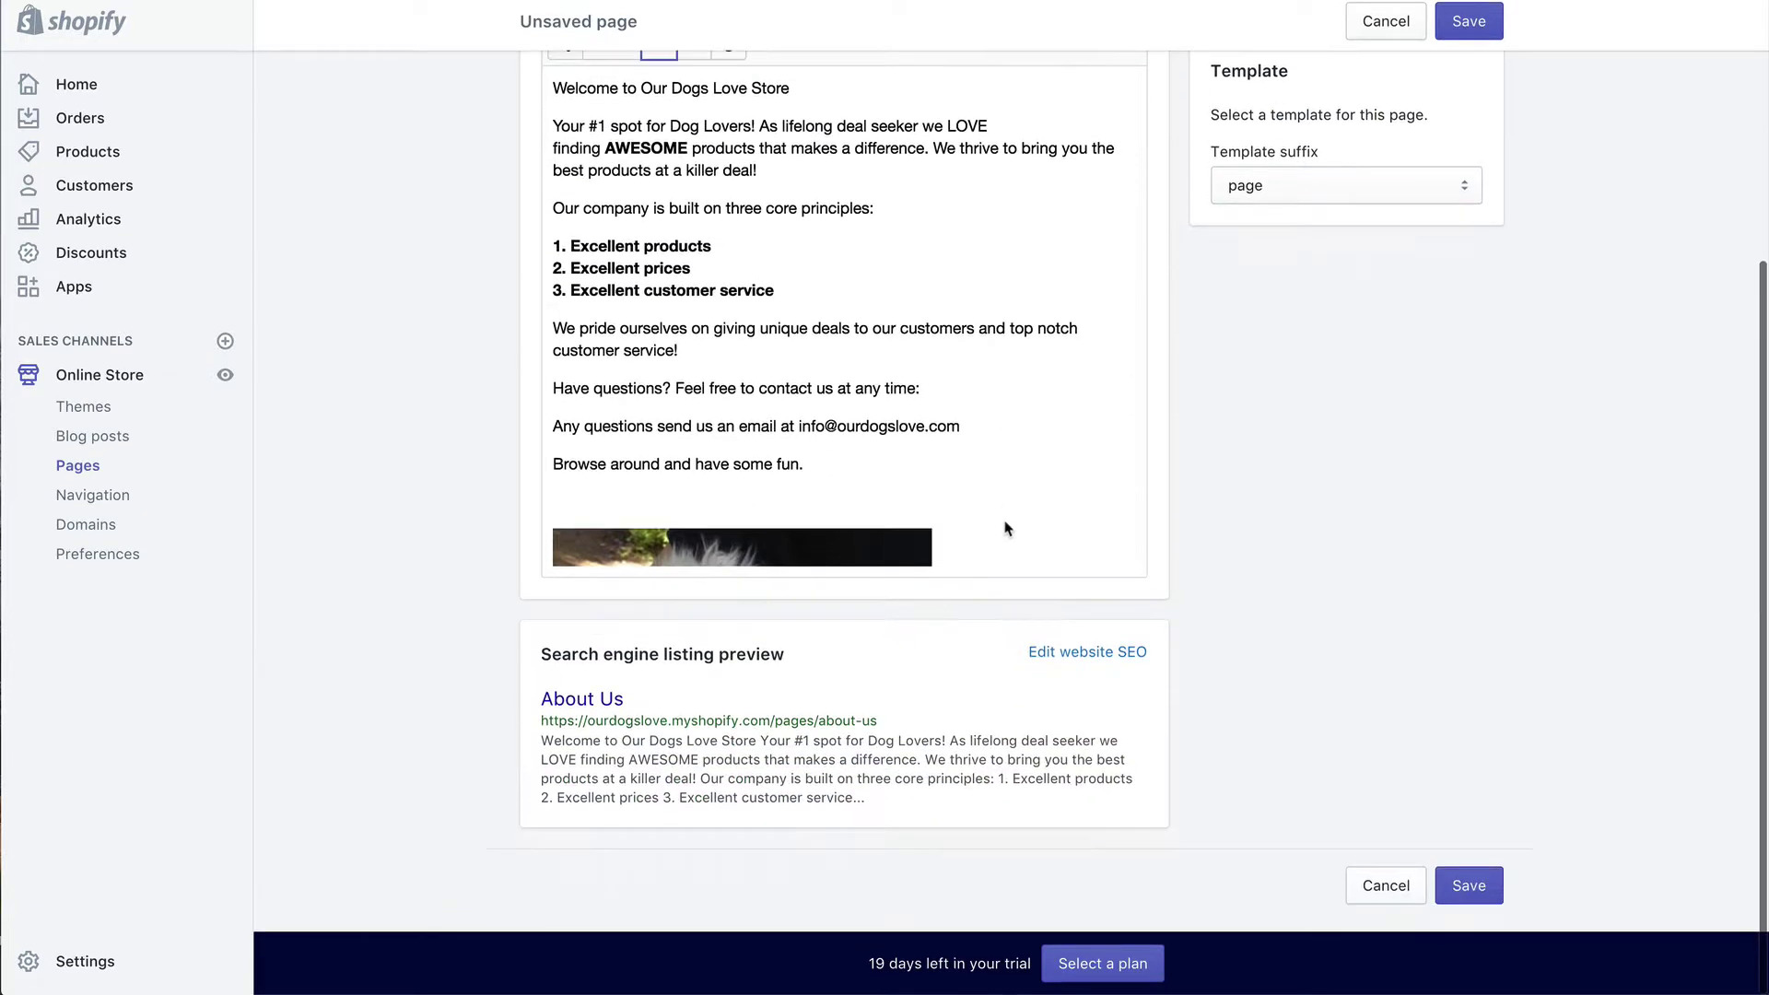
scroll(971, 490, "down", 5)
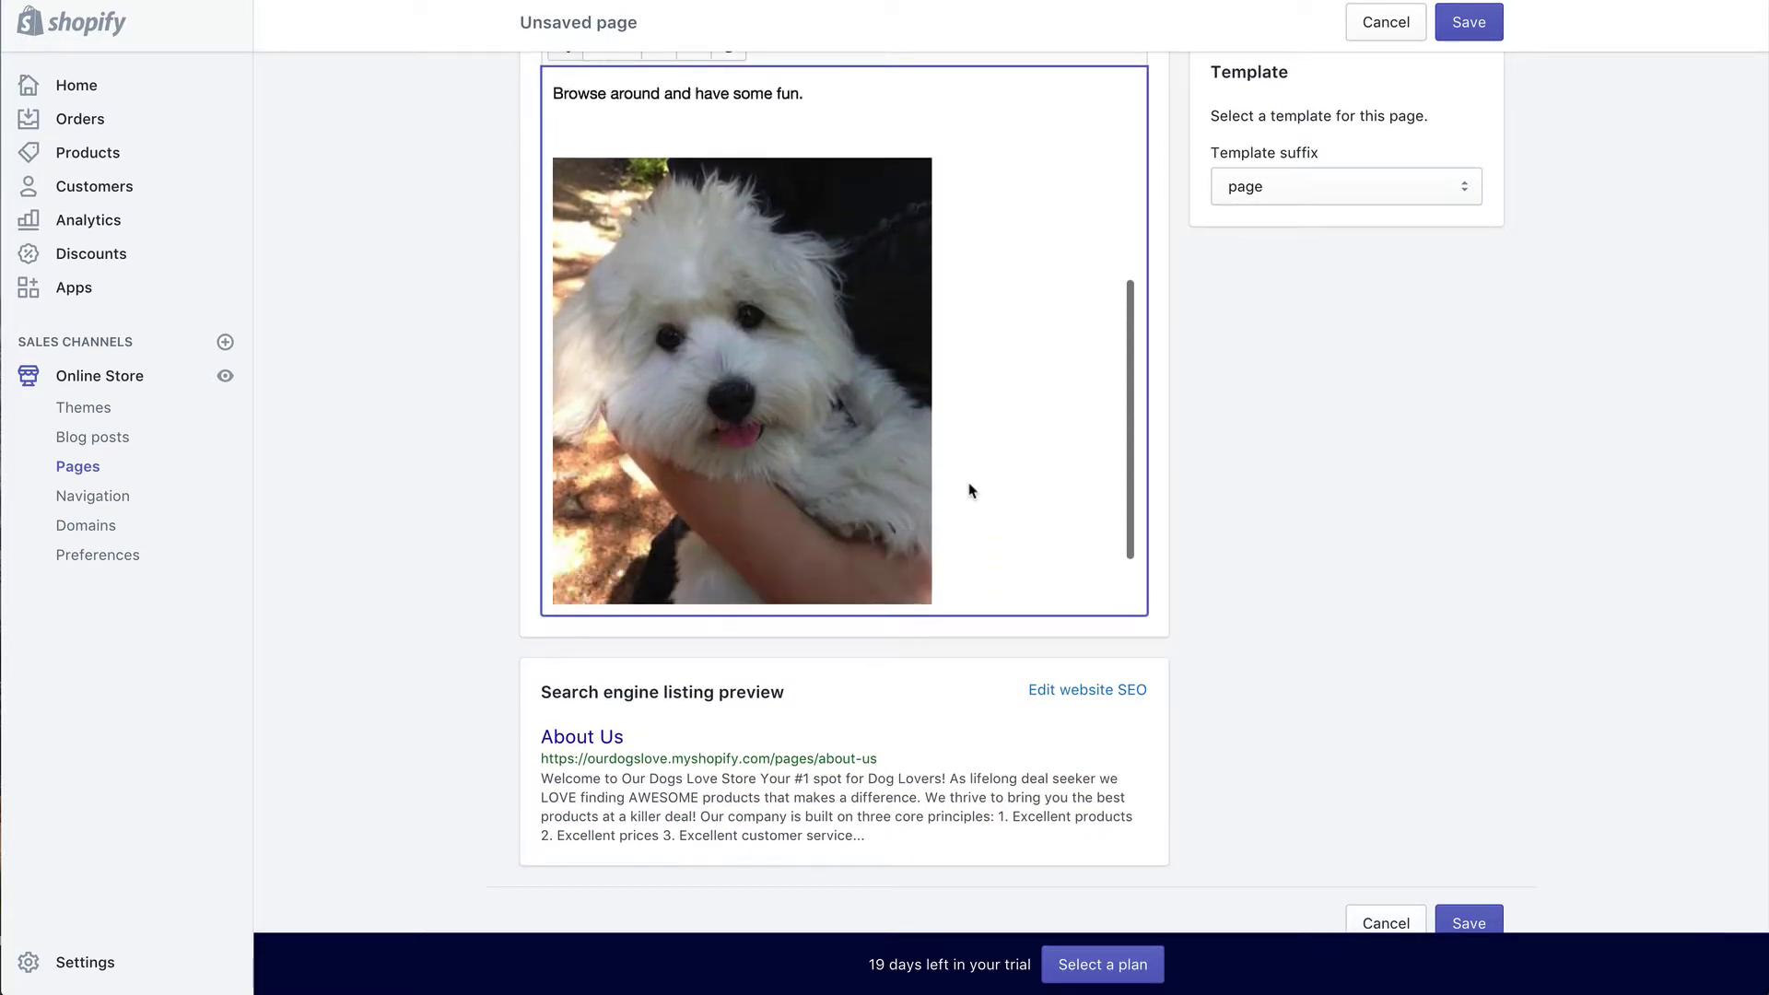
left_click(1479, 23)
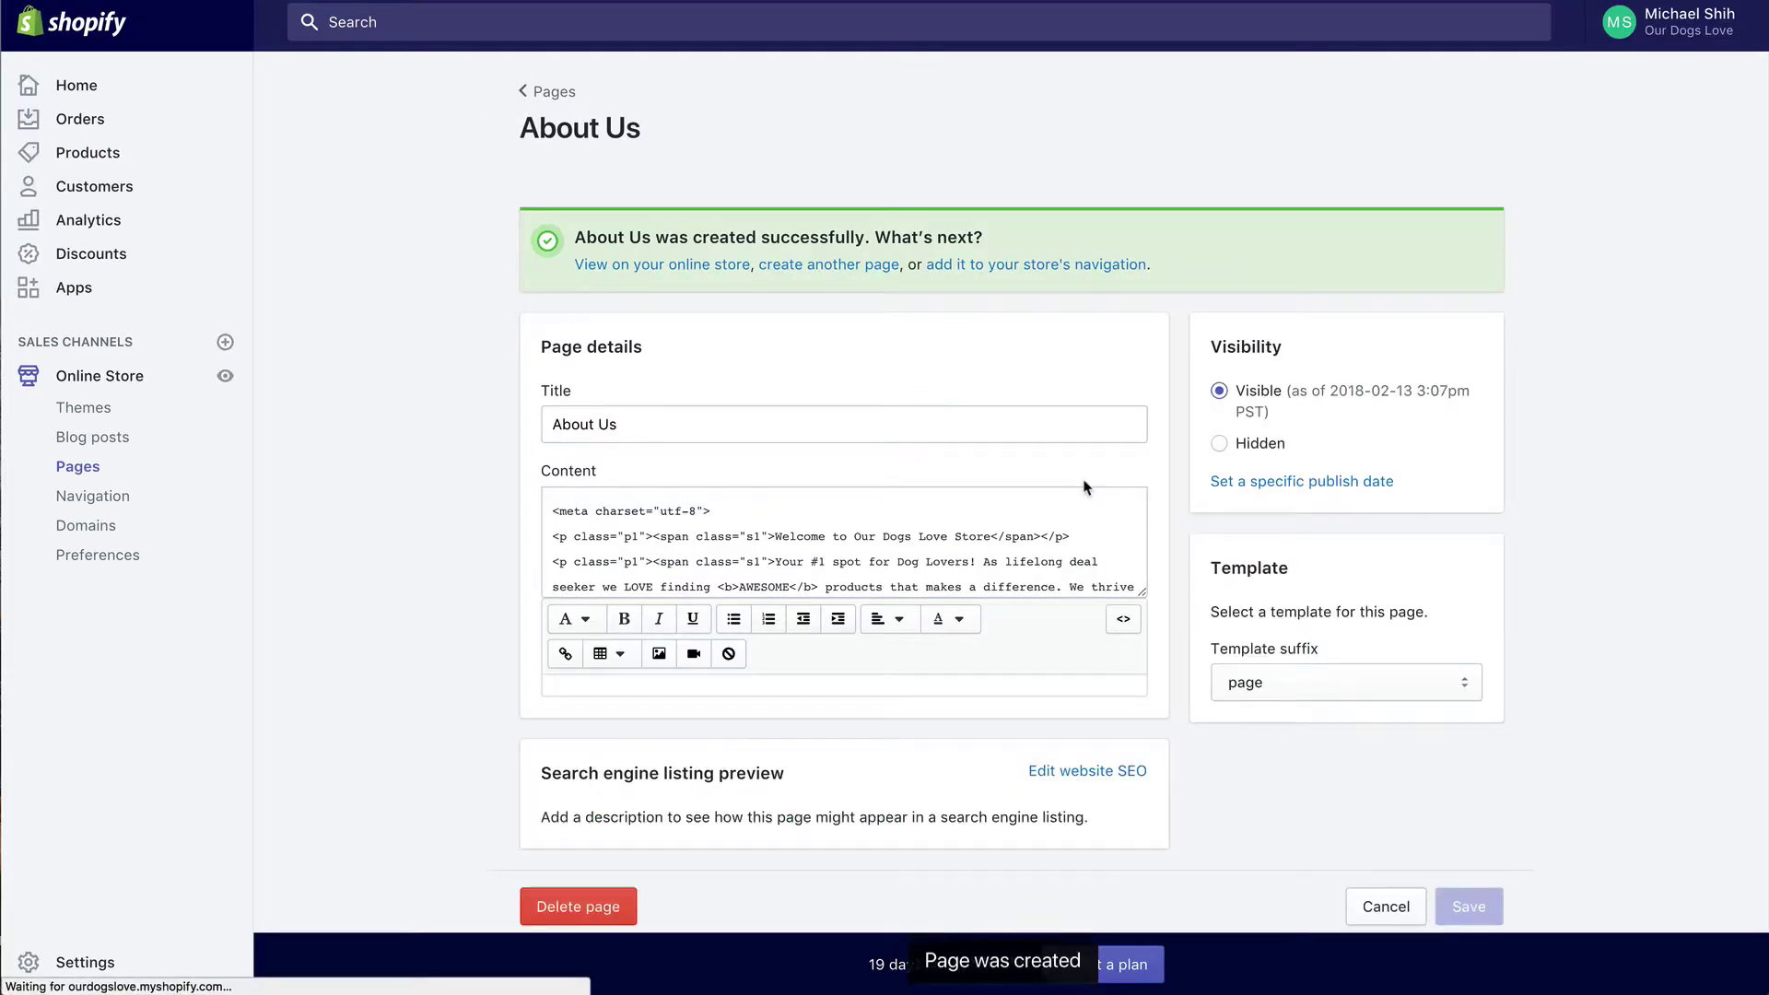
left_click(1308, 681)
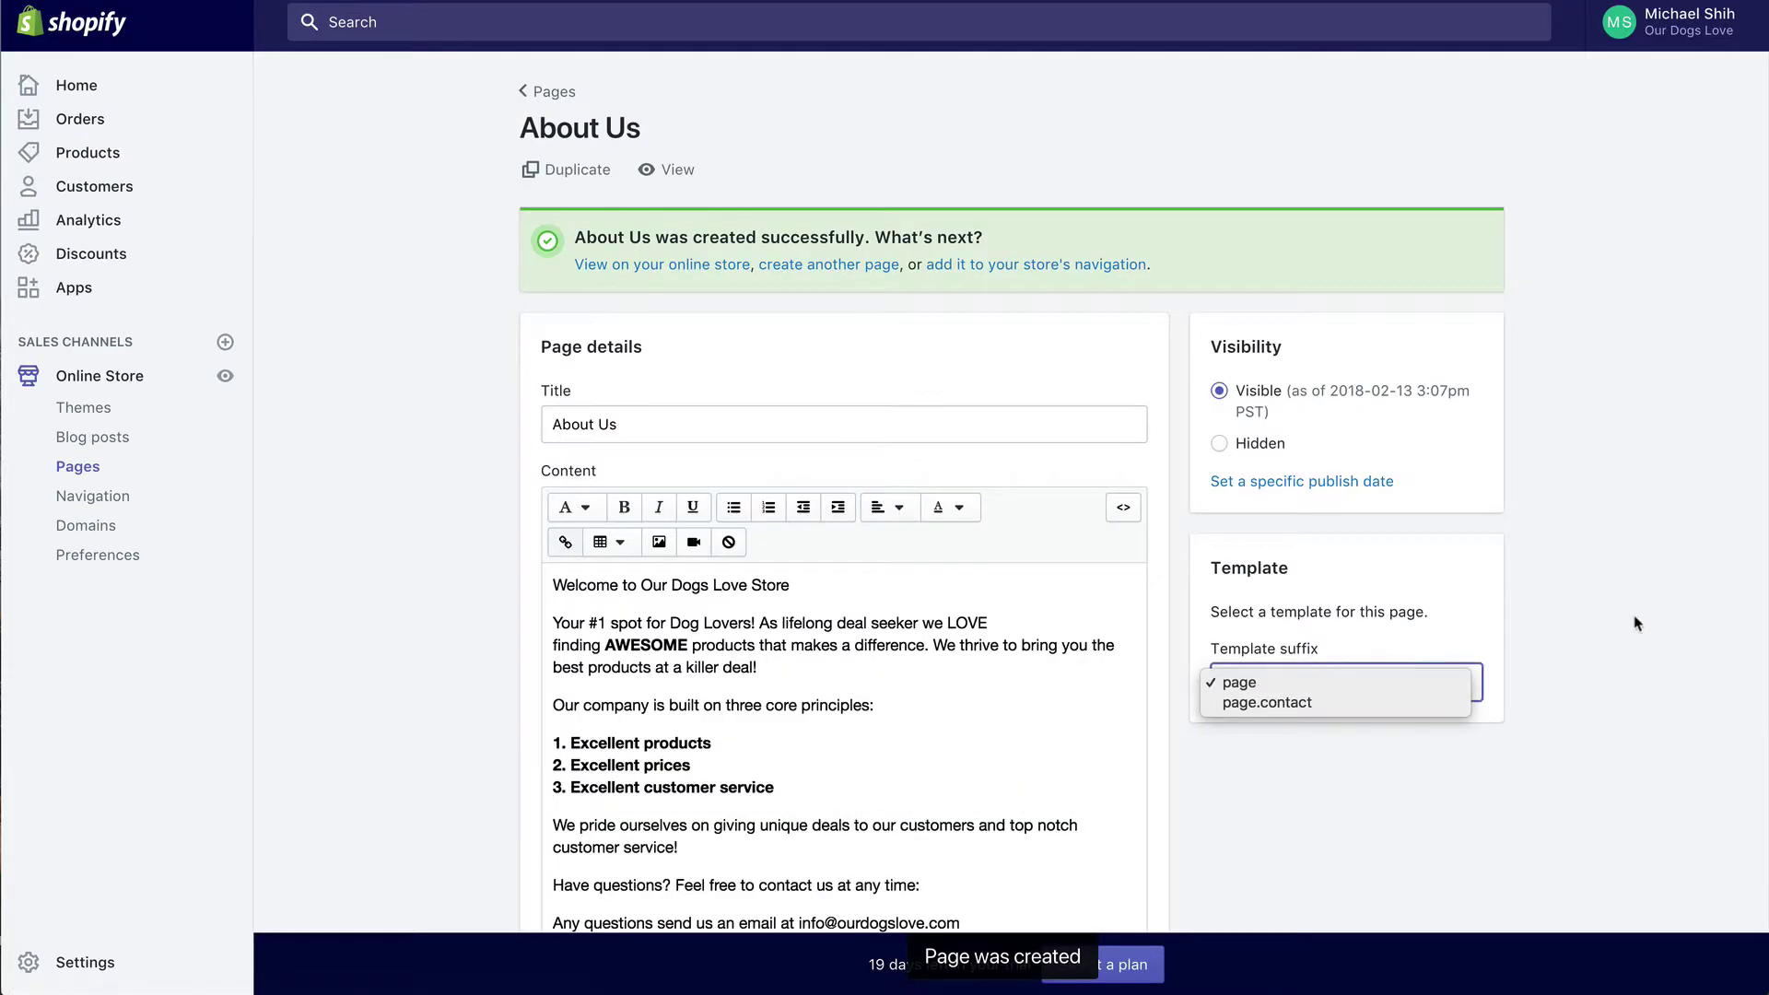
left_click(1309, 682)
scroll(955, 442, "down", 3)
scroll(954, 442, "down", 3)
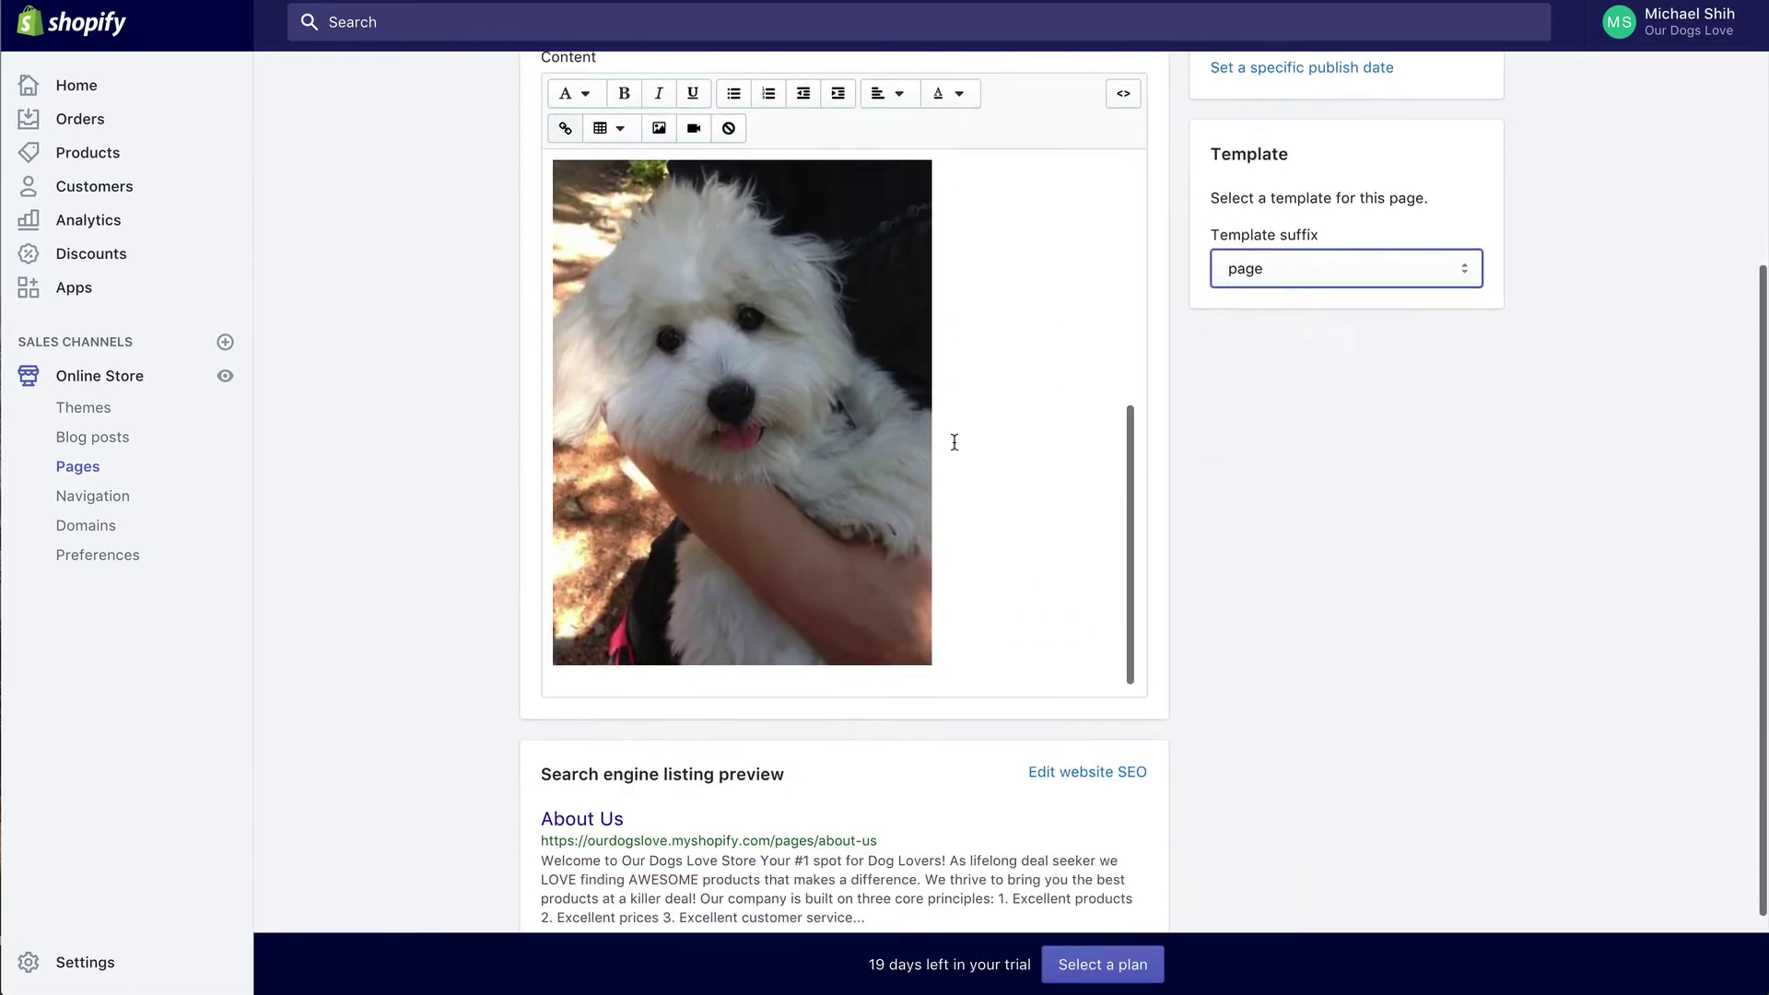
scroll(952, 442, "up", 10)
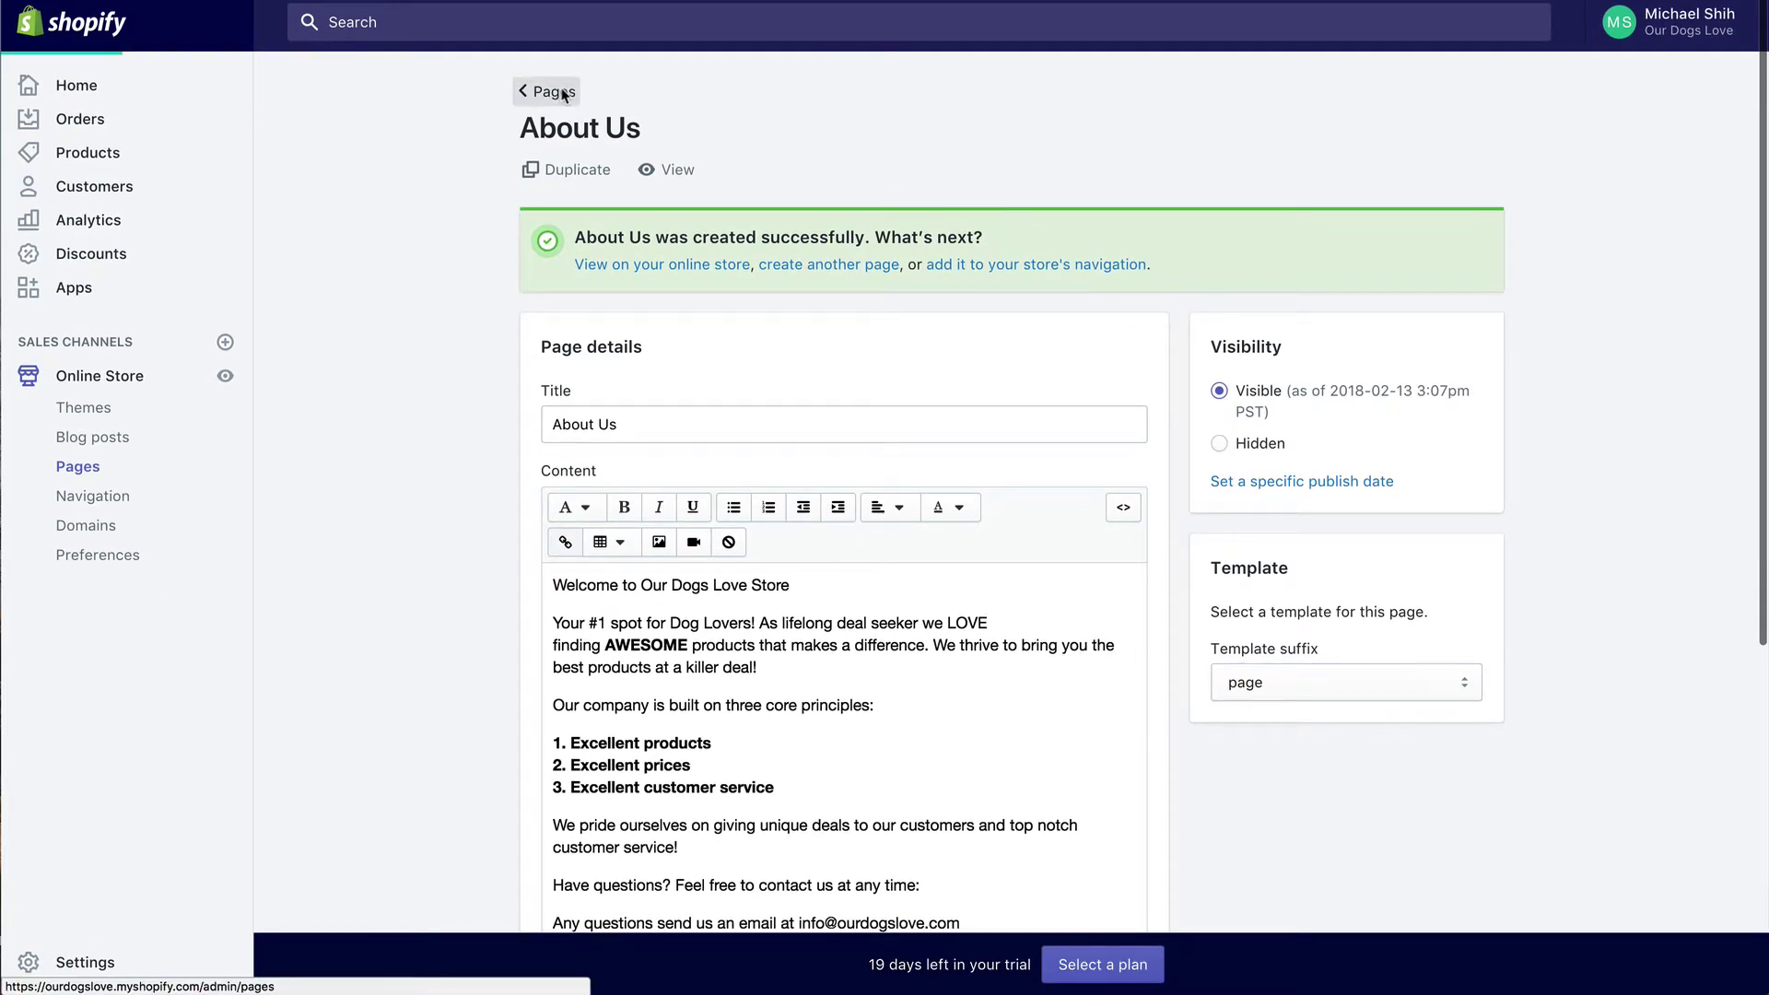
left_click(557, 91)
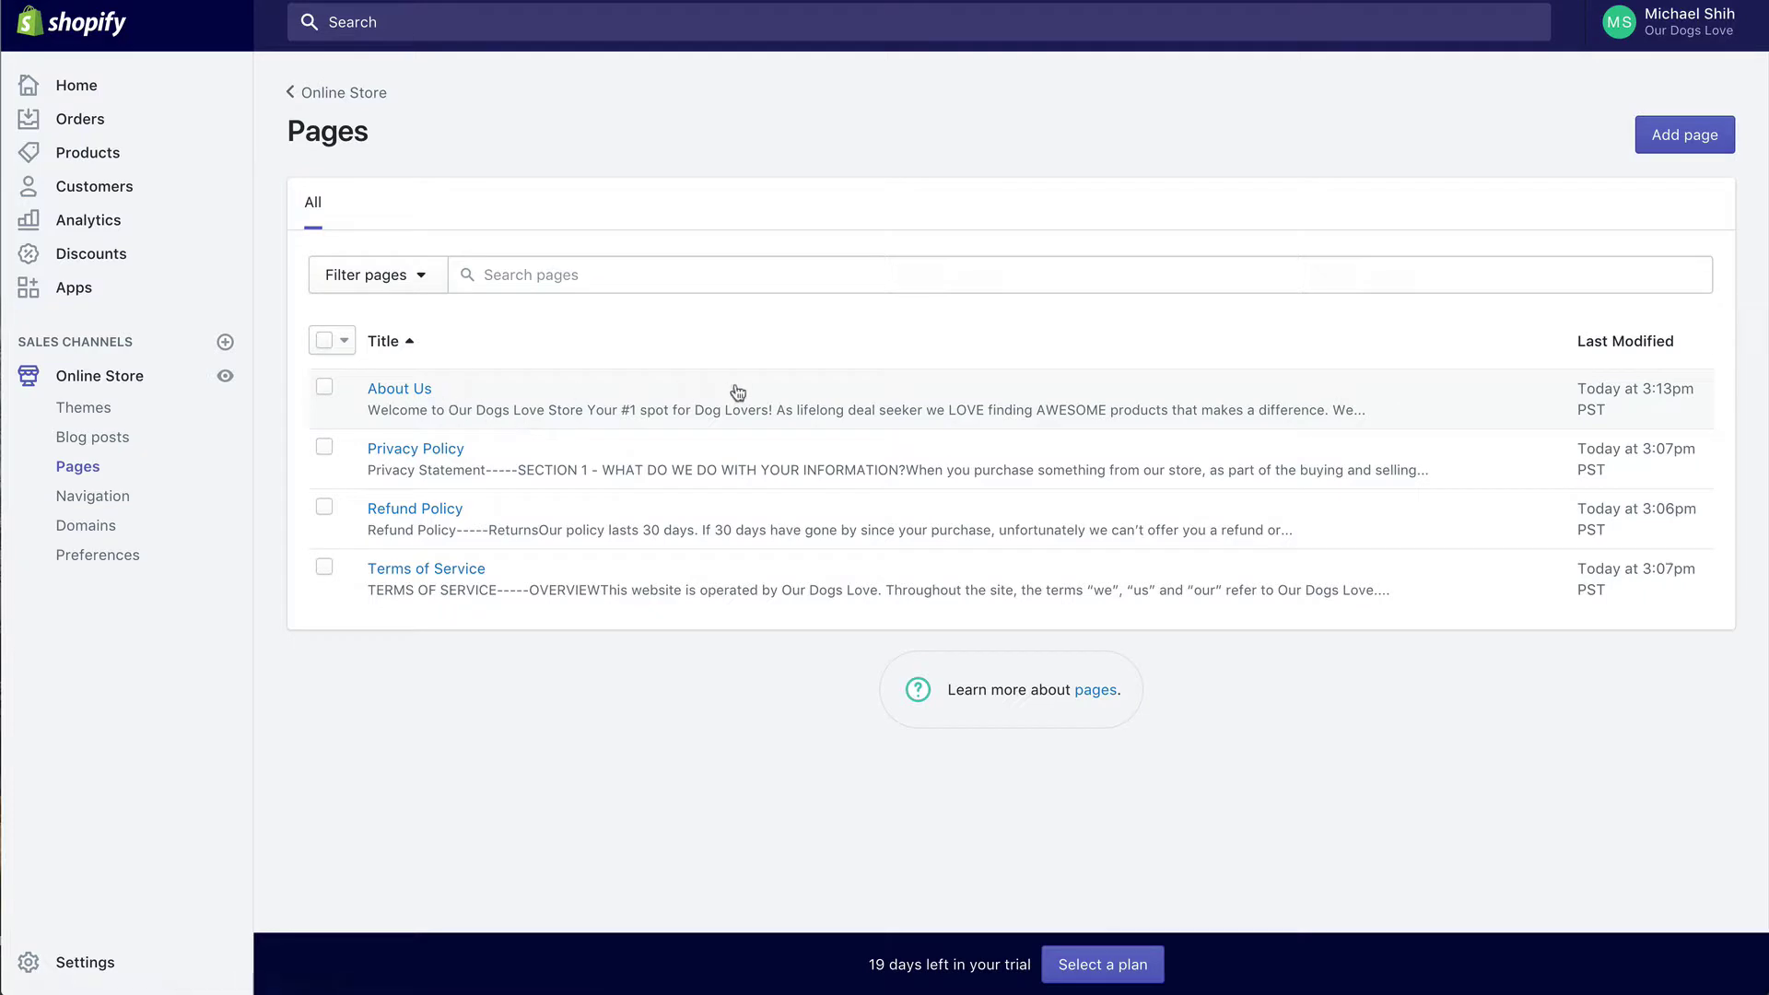
Step: Add a page titled 'Contact Us' with template page.contact and save it
left_click(1682, 143)
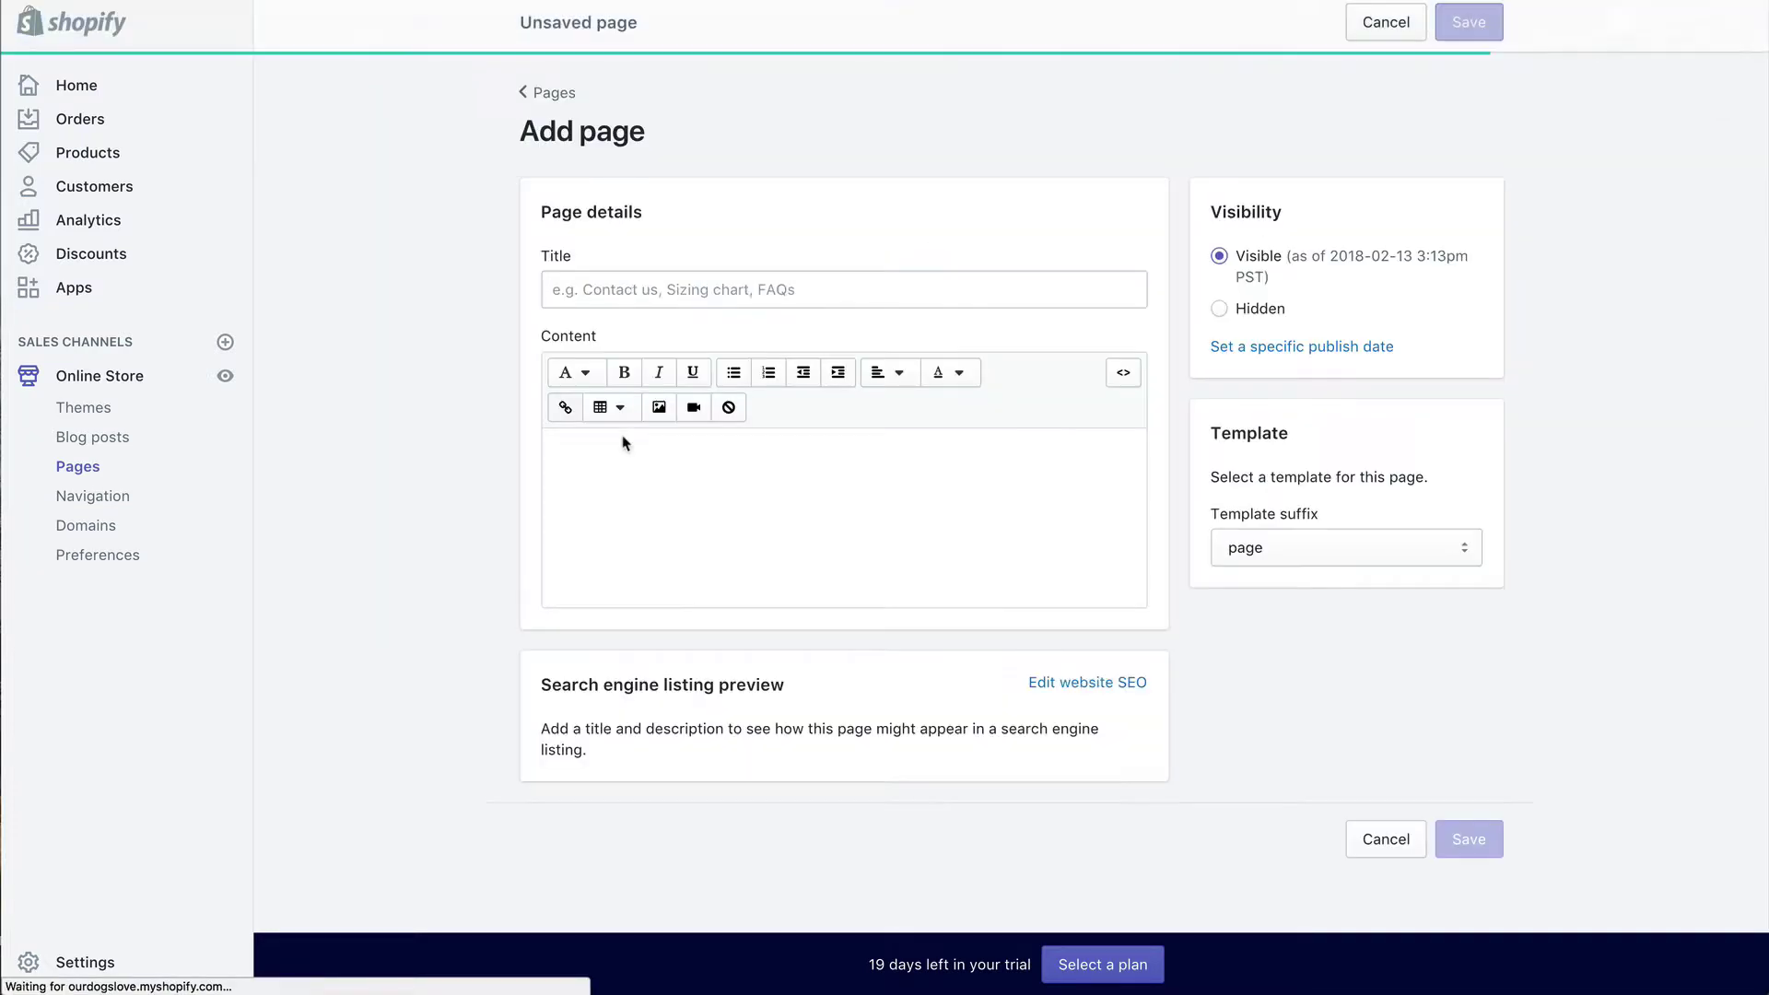
left_click(742, 291)
type("Contact Us")
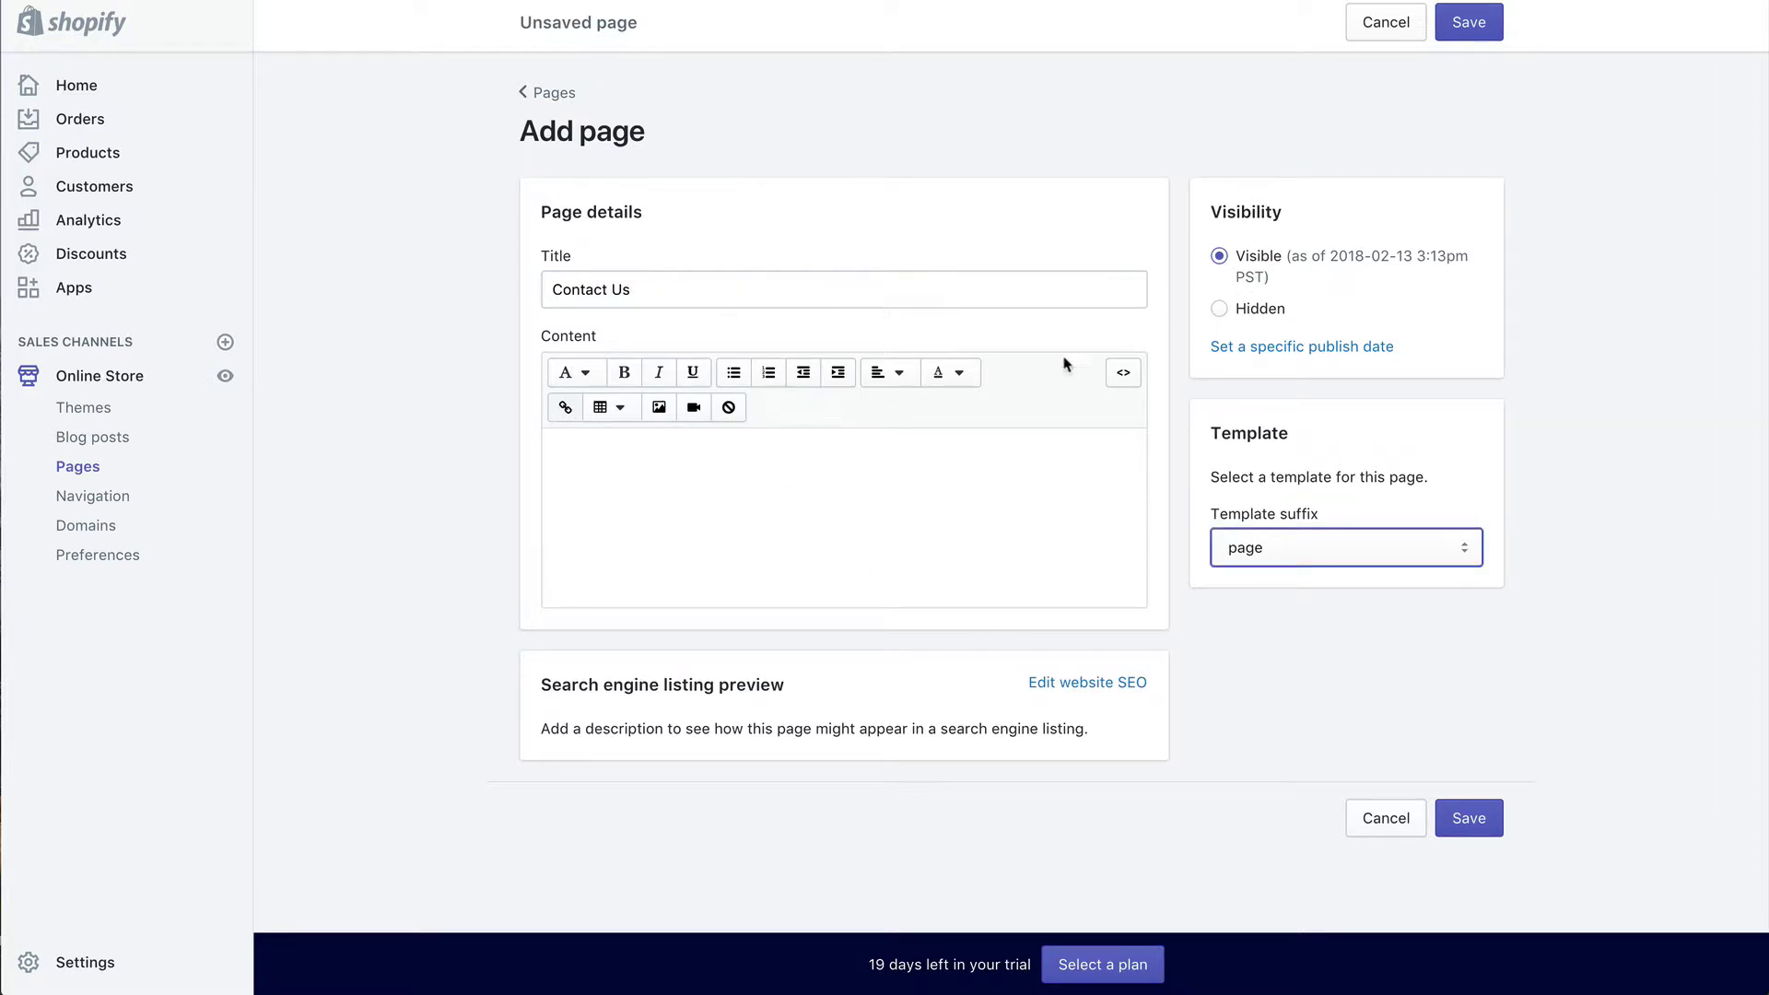
left_click(1321, 550)
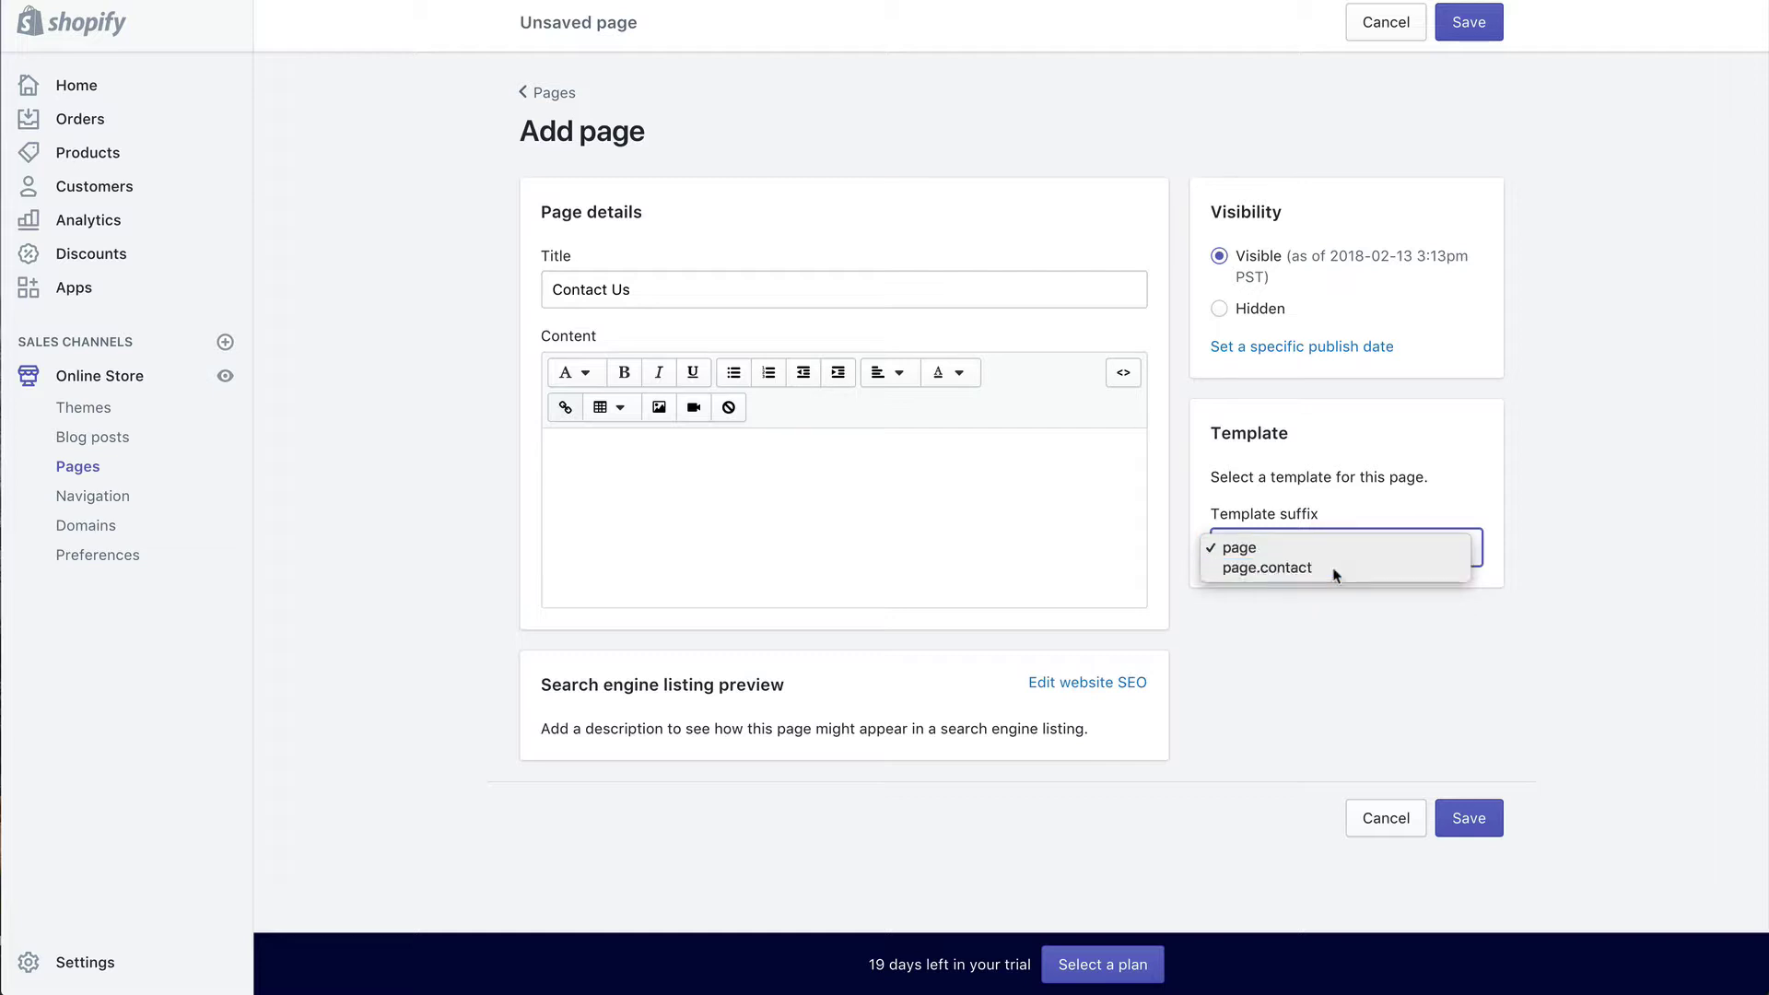
left_click(1335, 572)
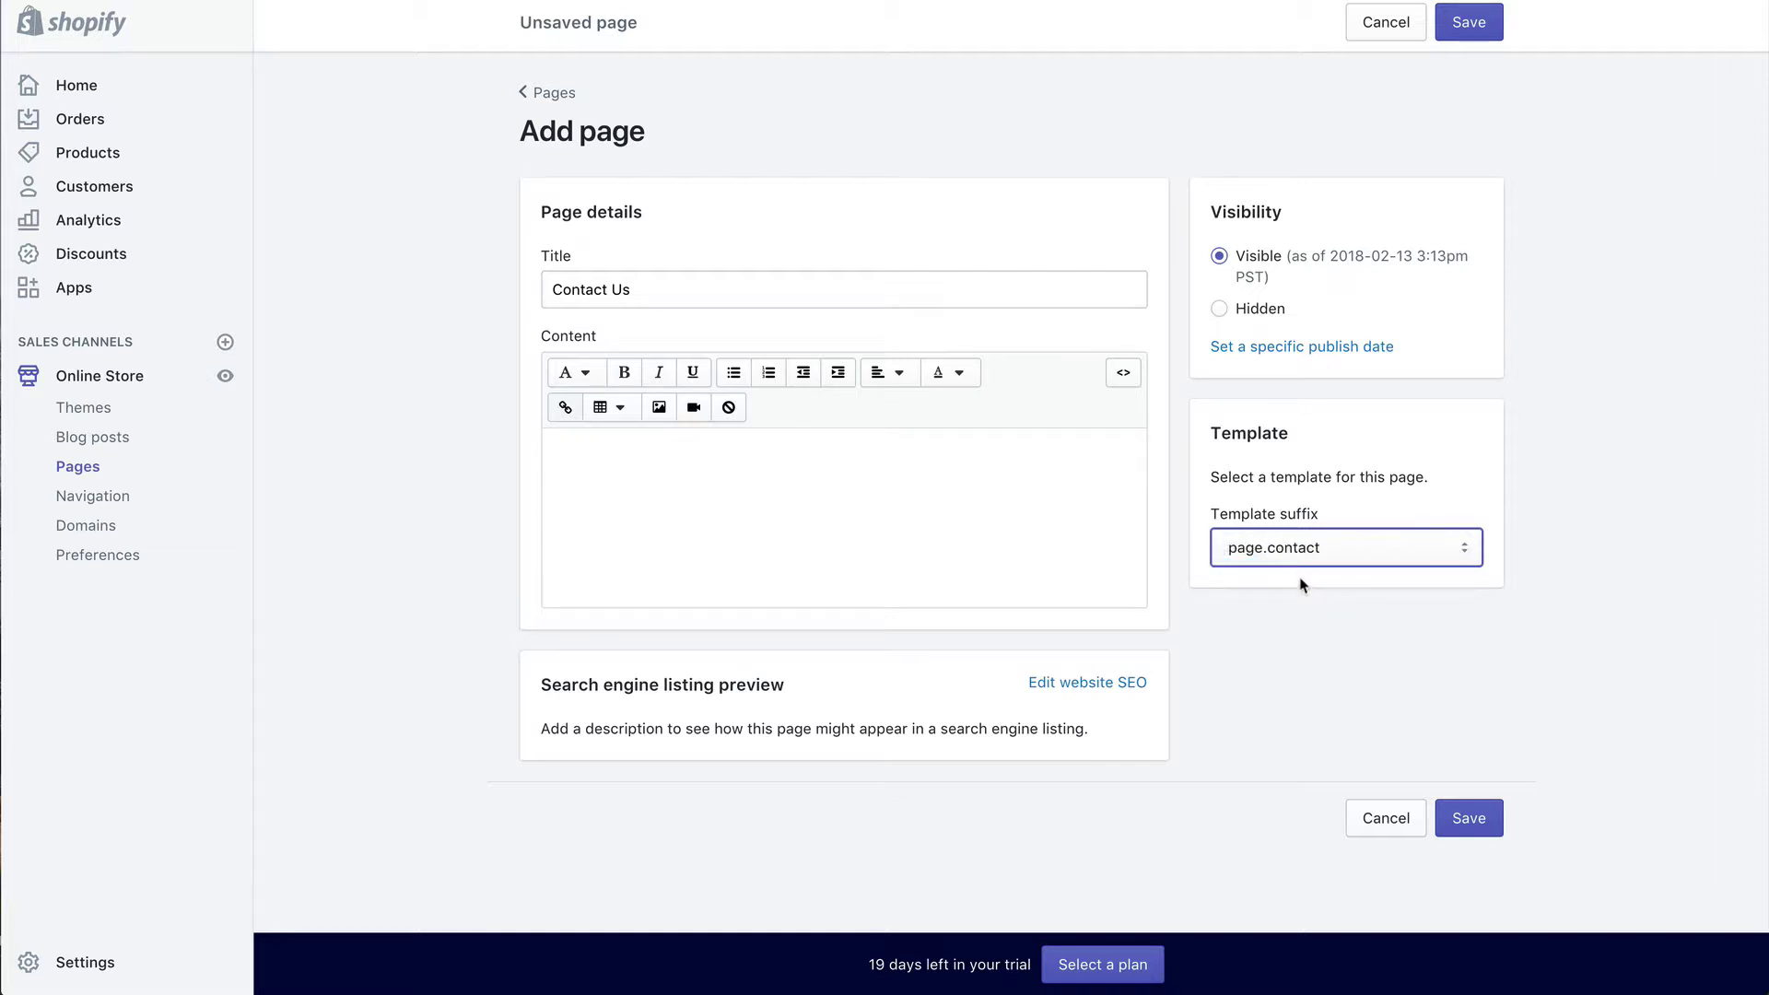
left_click(1469, 820)
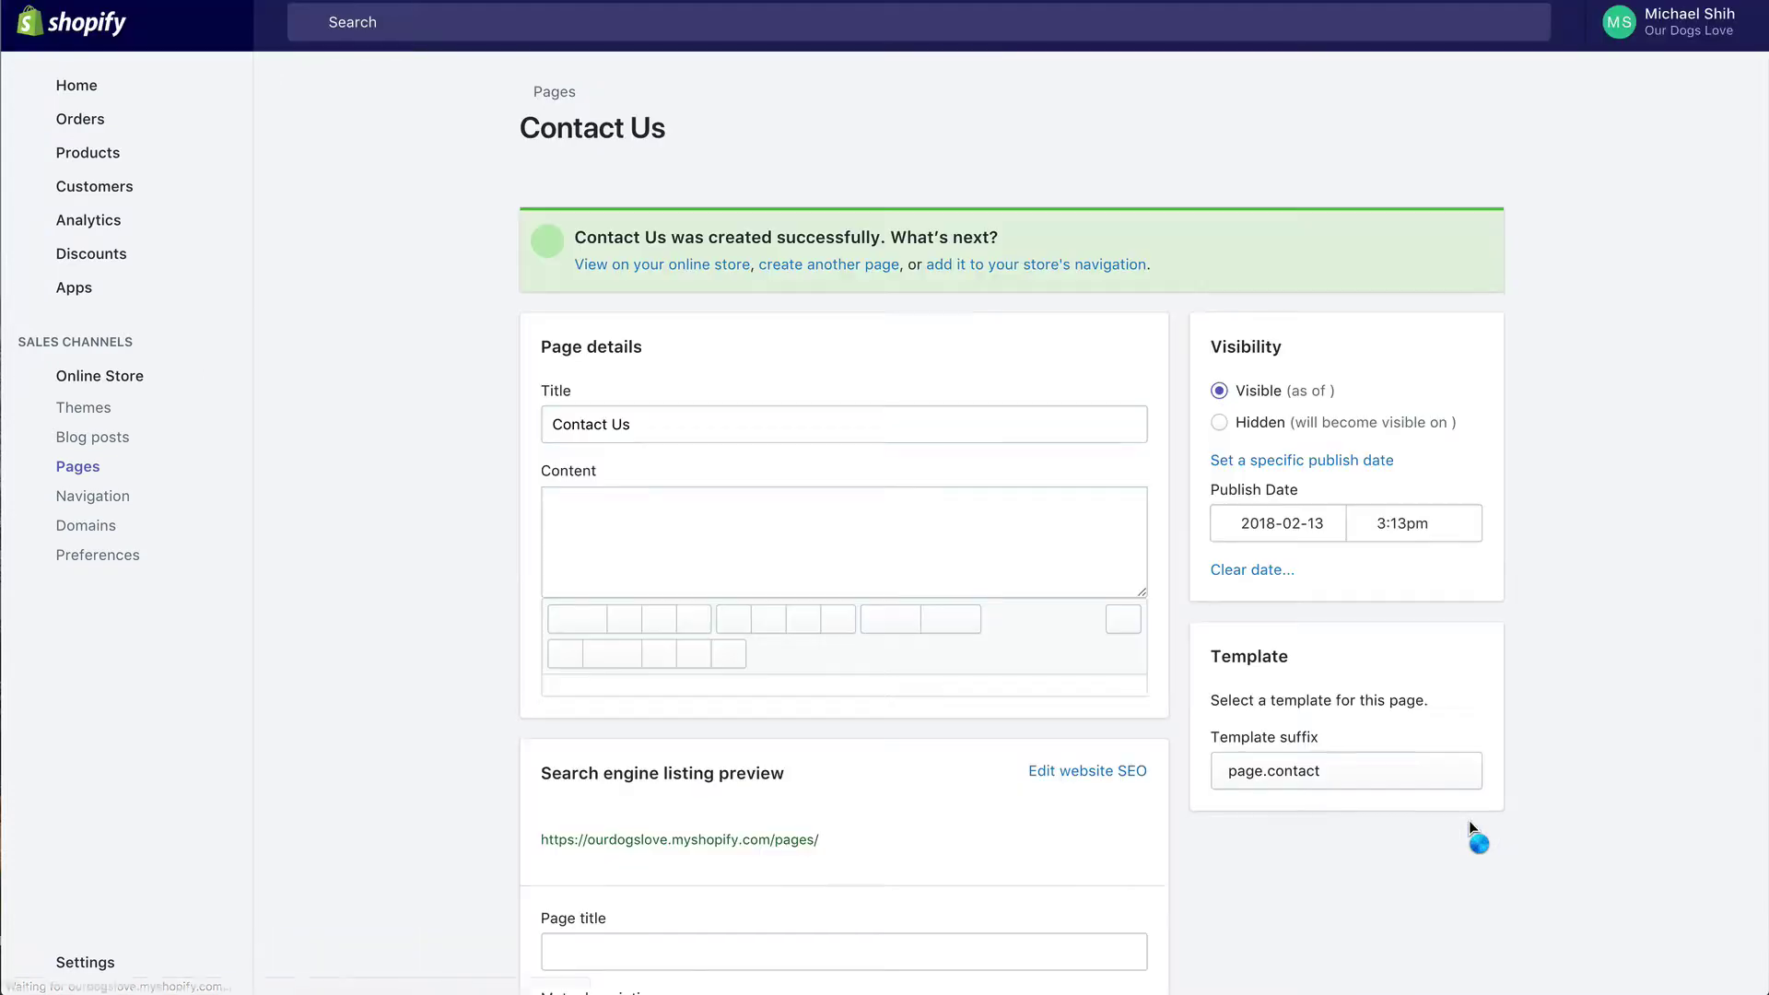
Step: Write the contact intro ending 'get back to you within 1 business day', save, and view live
scroll(1290, 700, "down", 1)
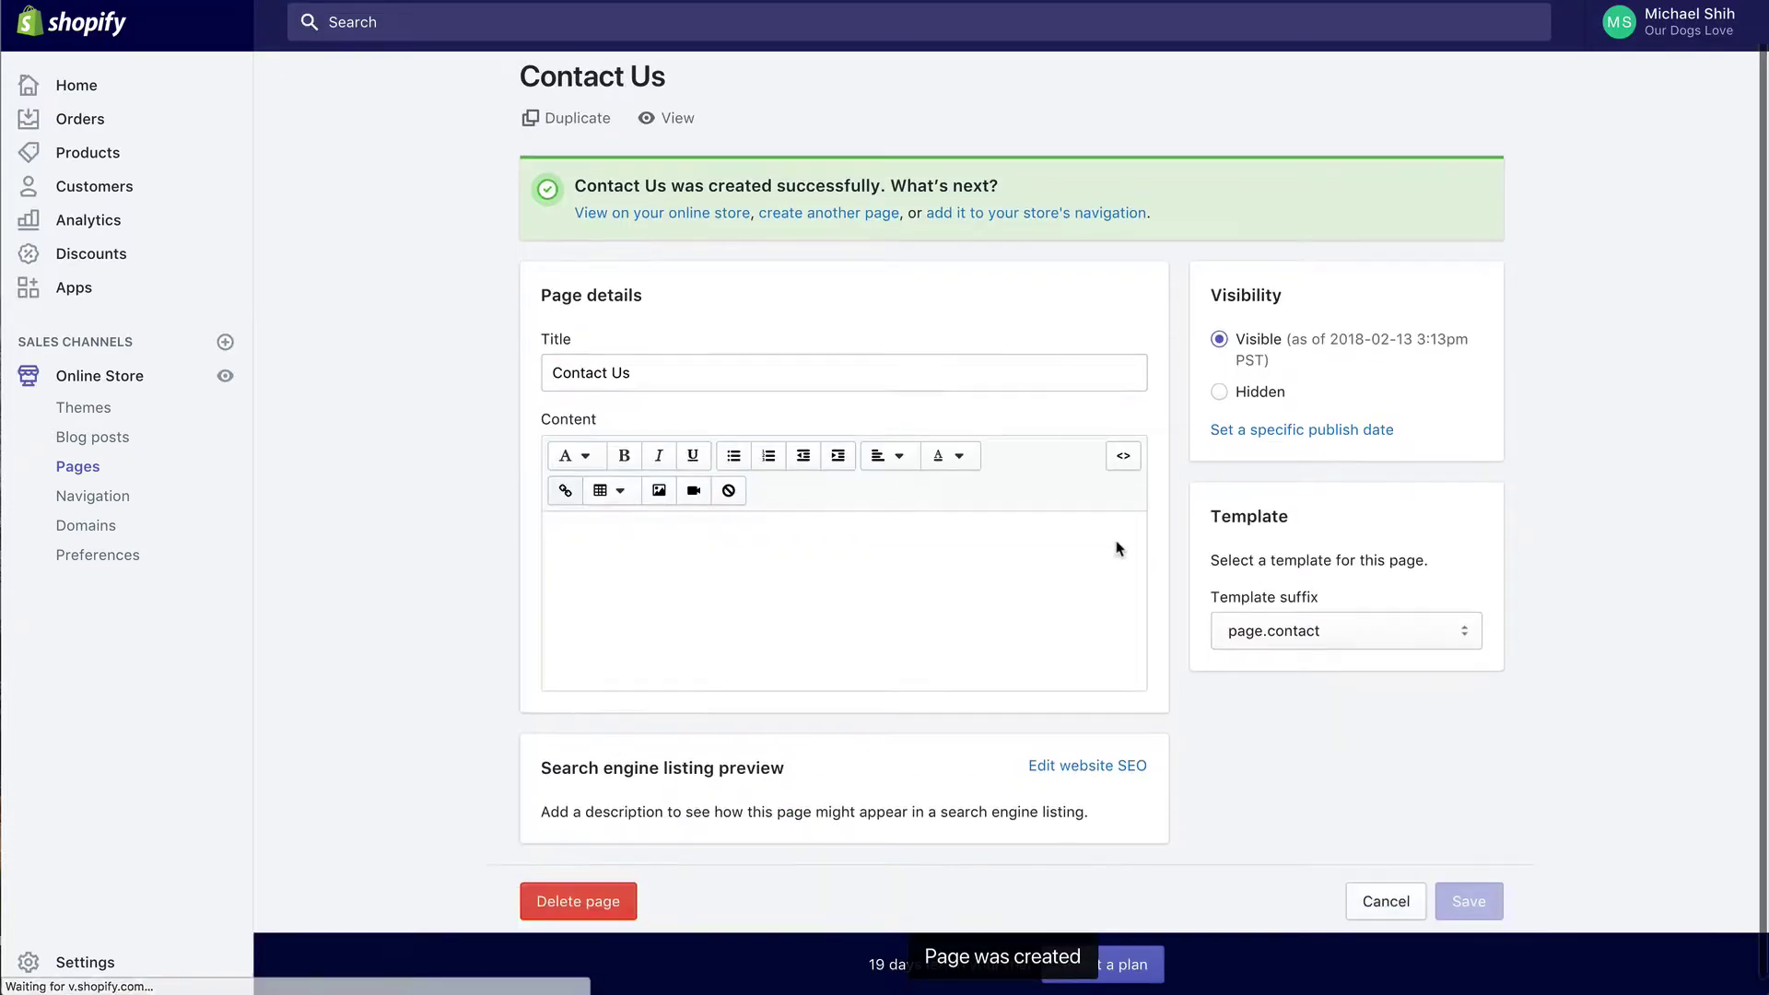
left_click(943, 557)
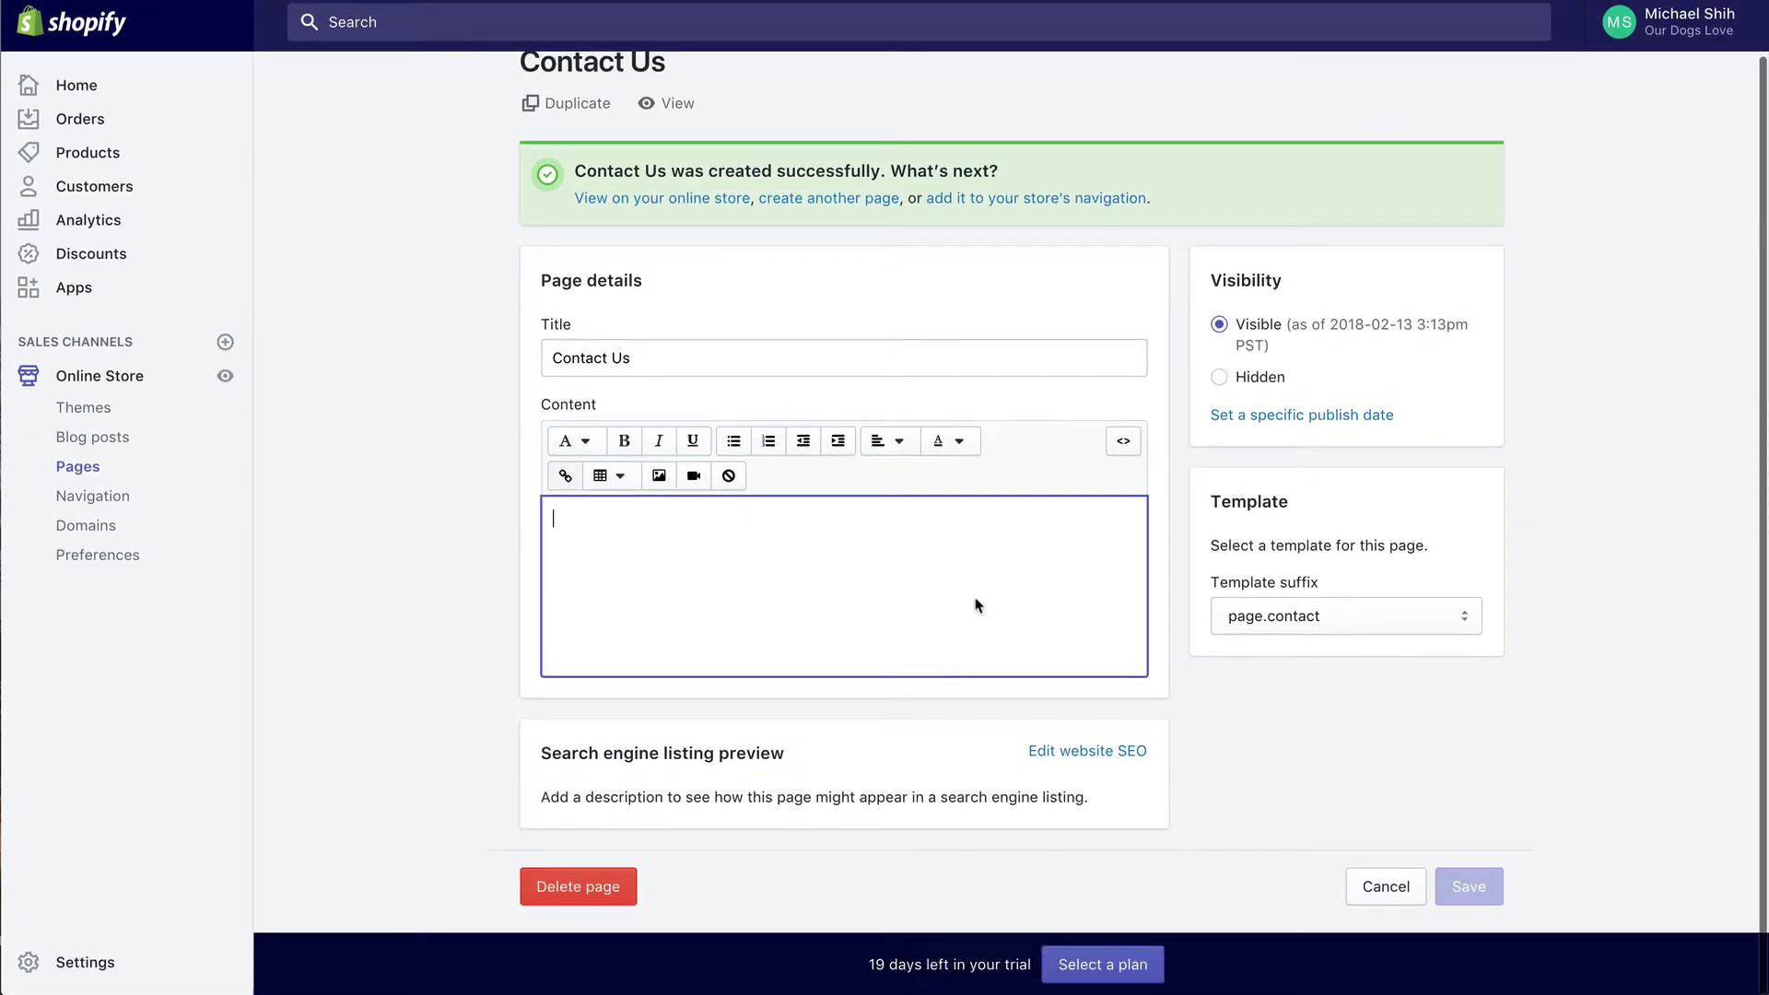
type("If you hav")
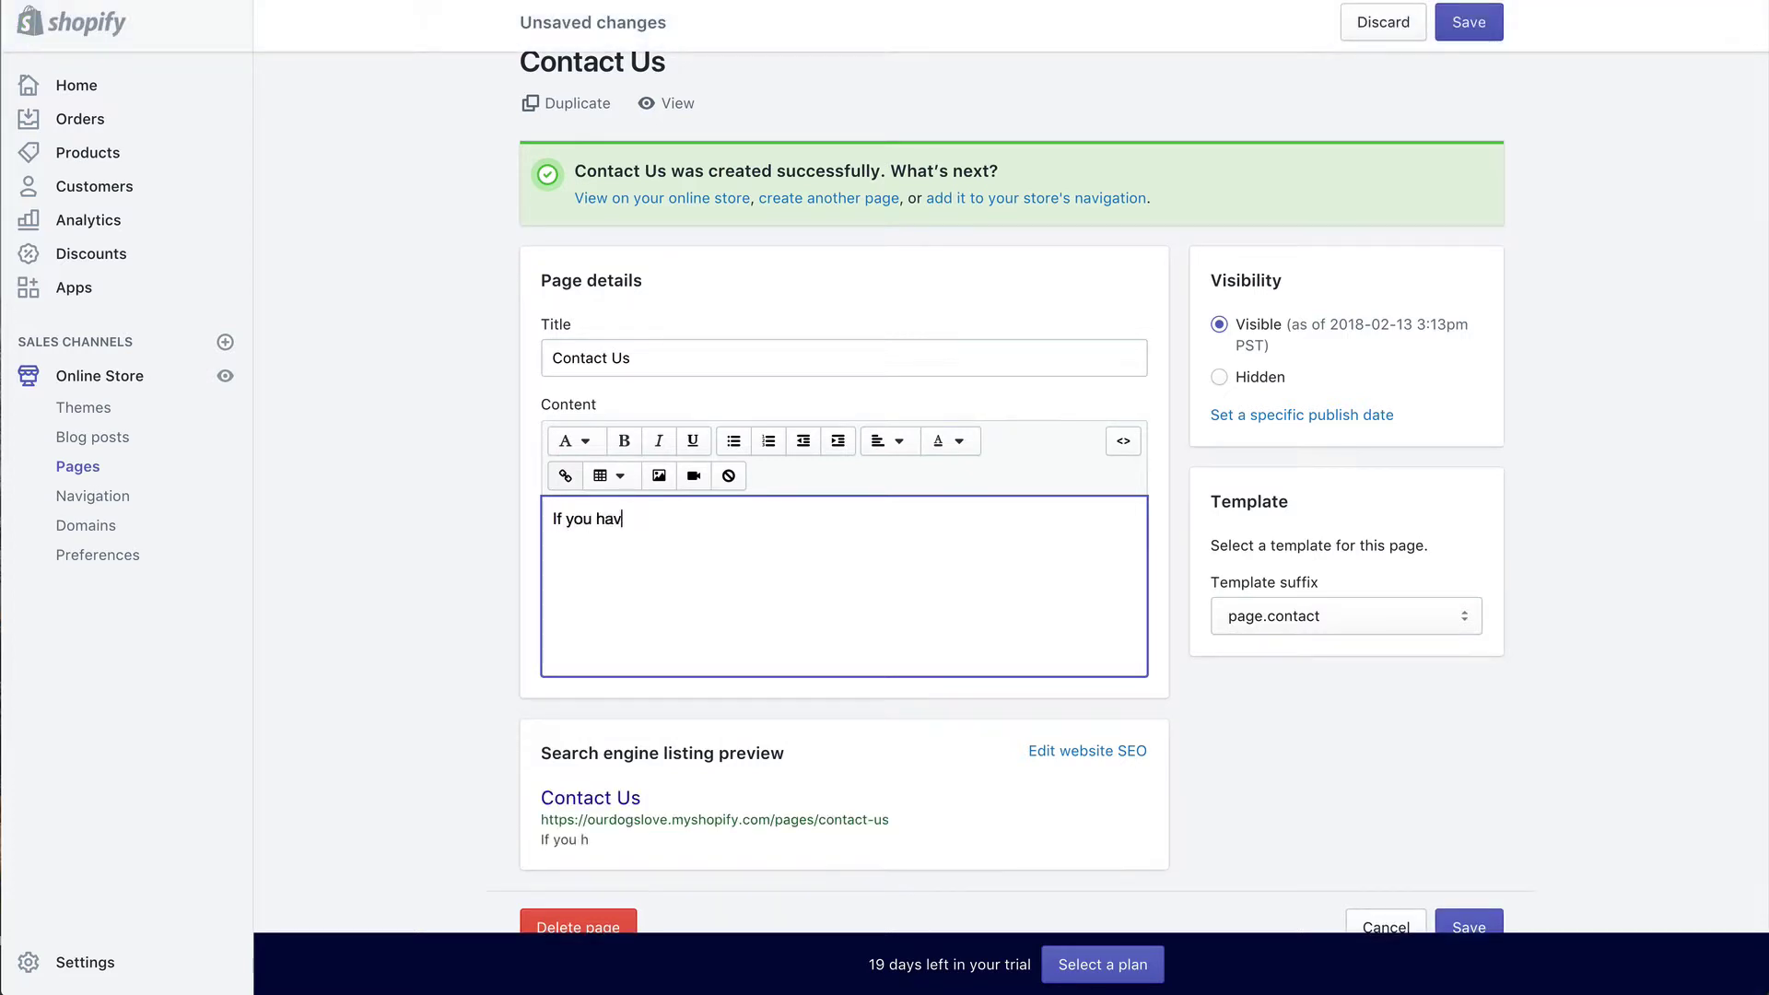
type("e any quest")
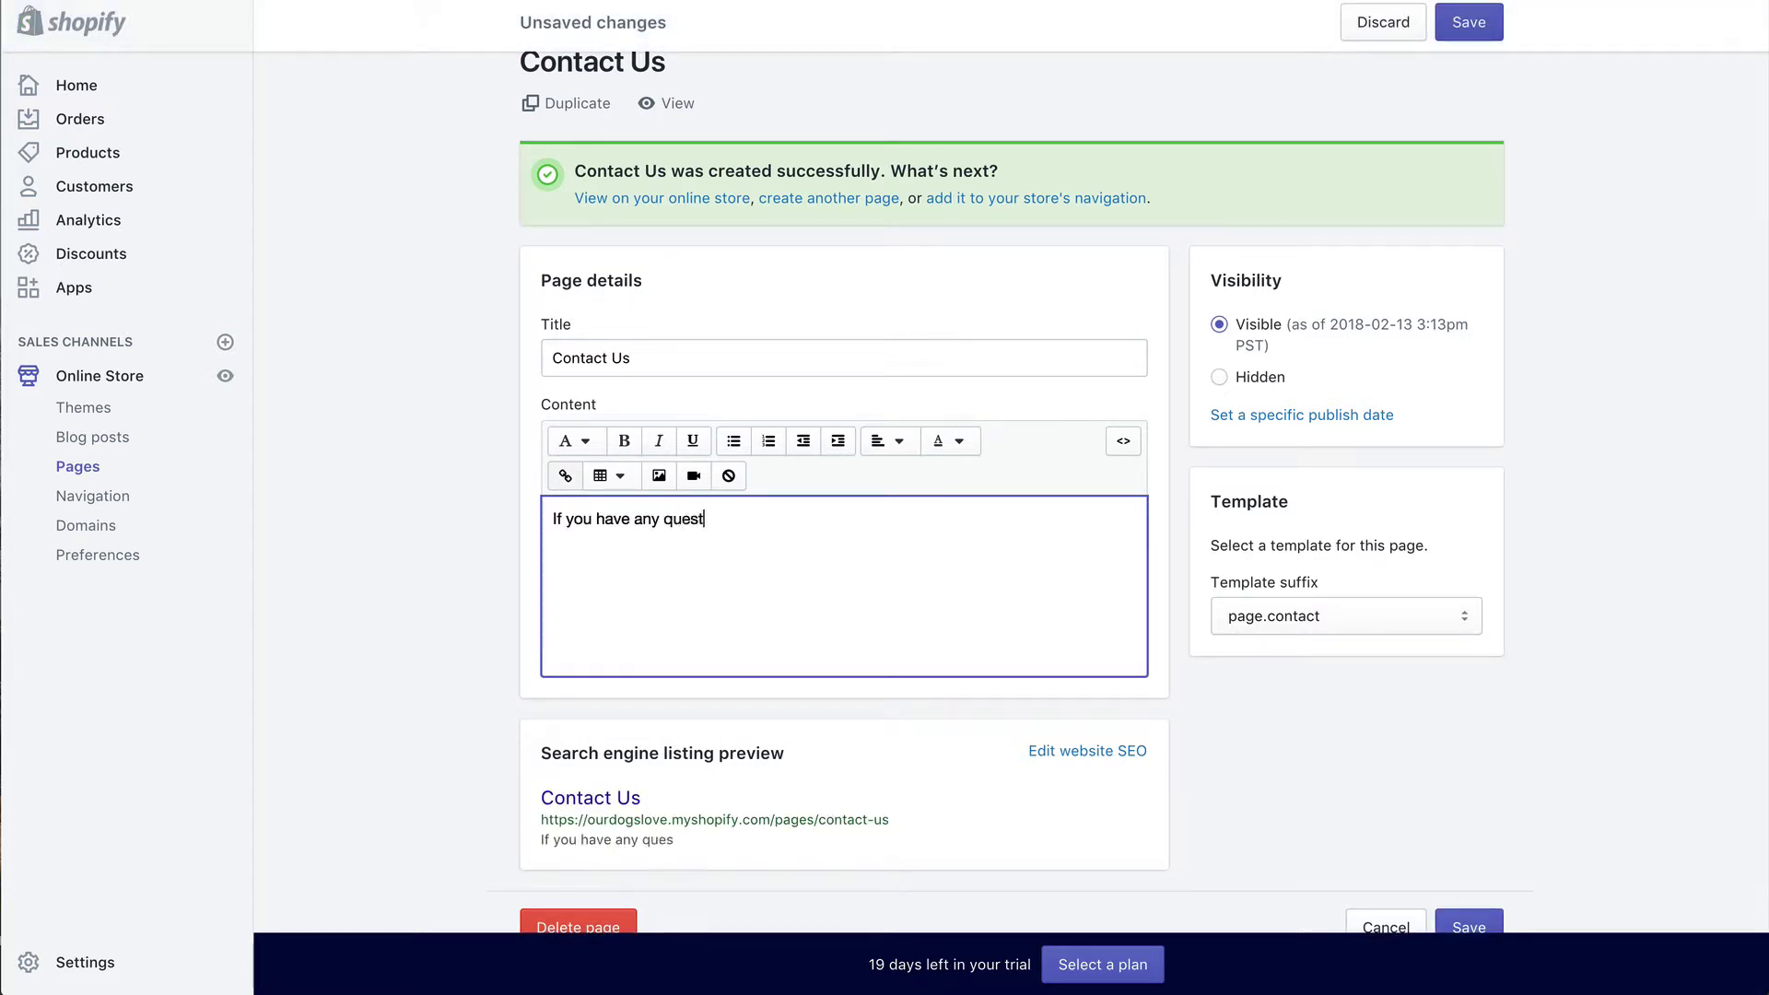
type("ions or concerns please fi")
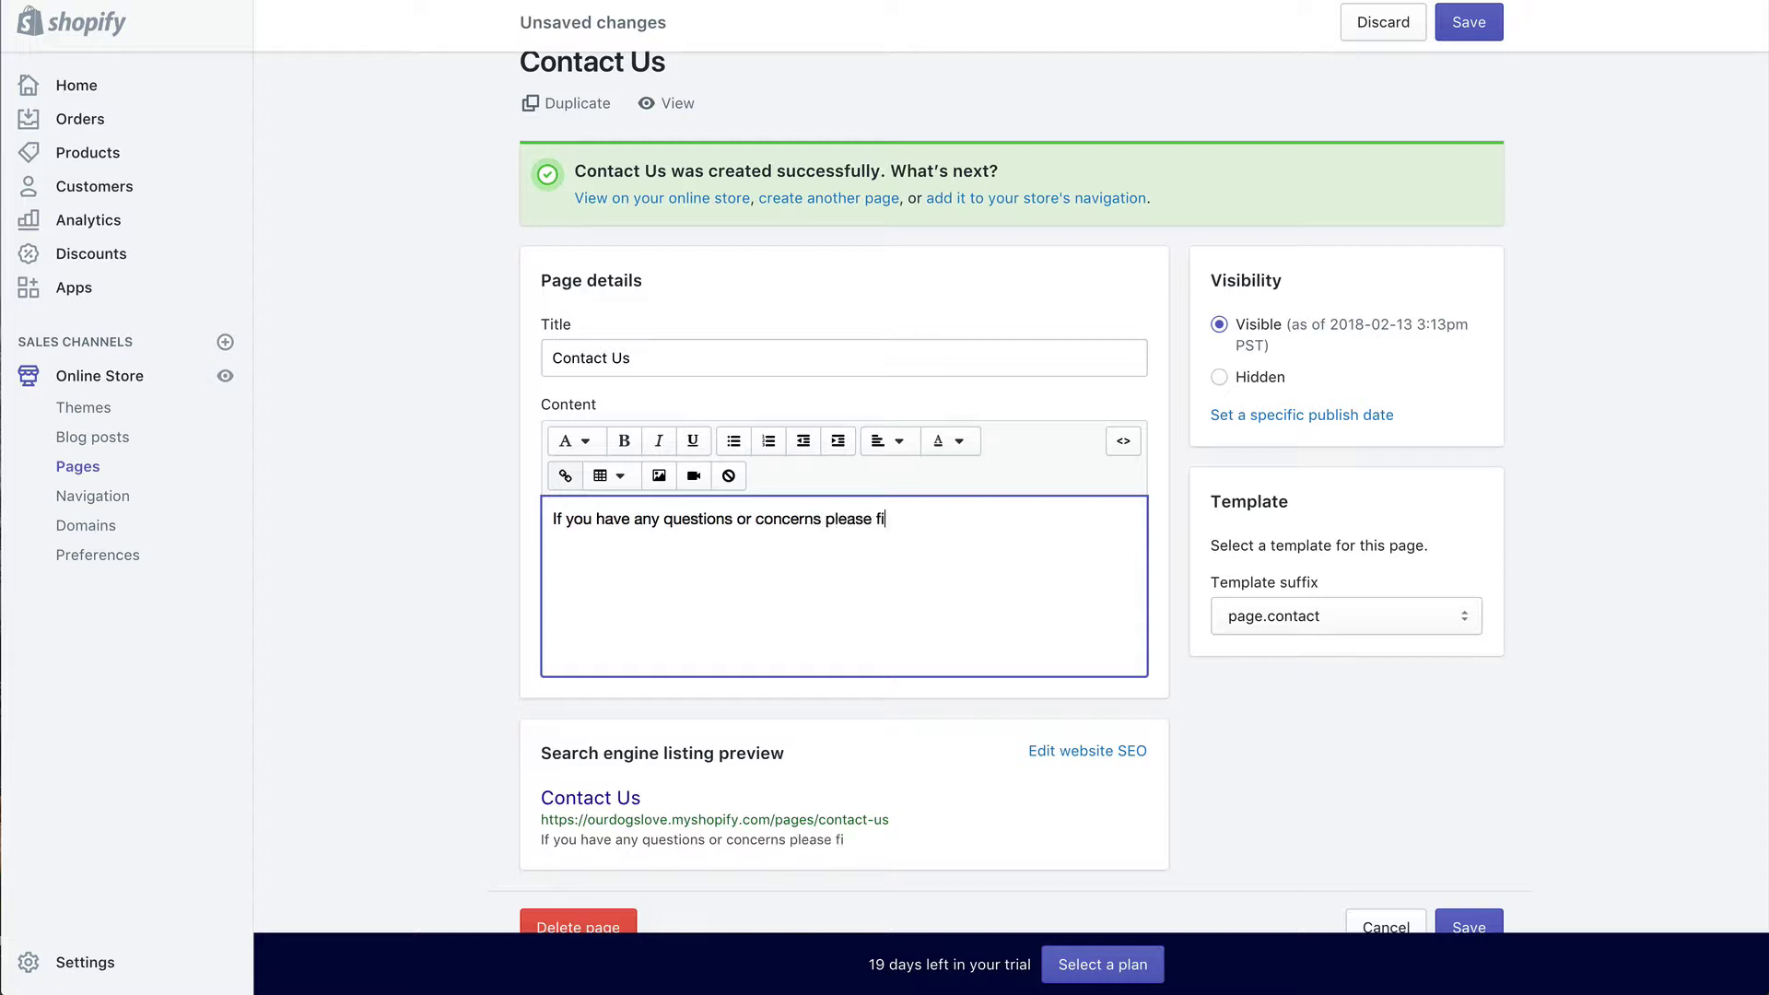
type("ll the firm below")
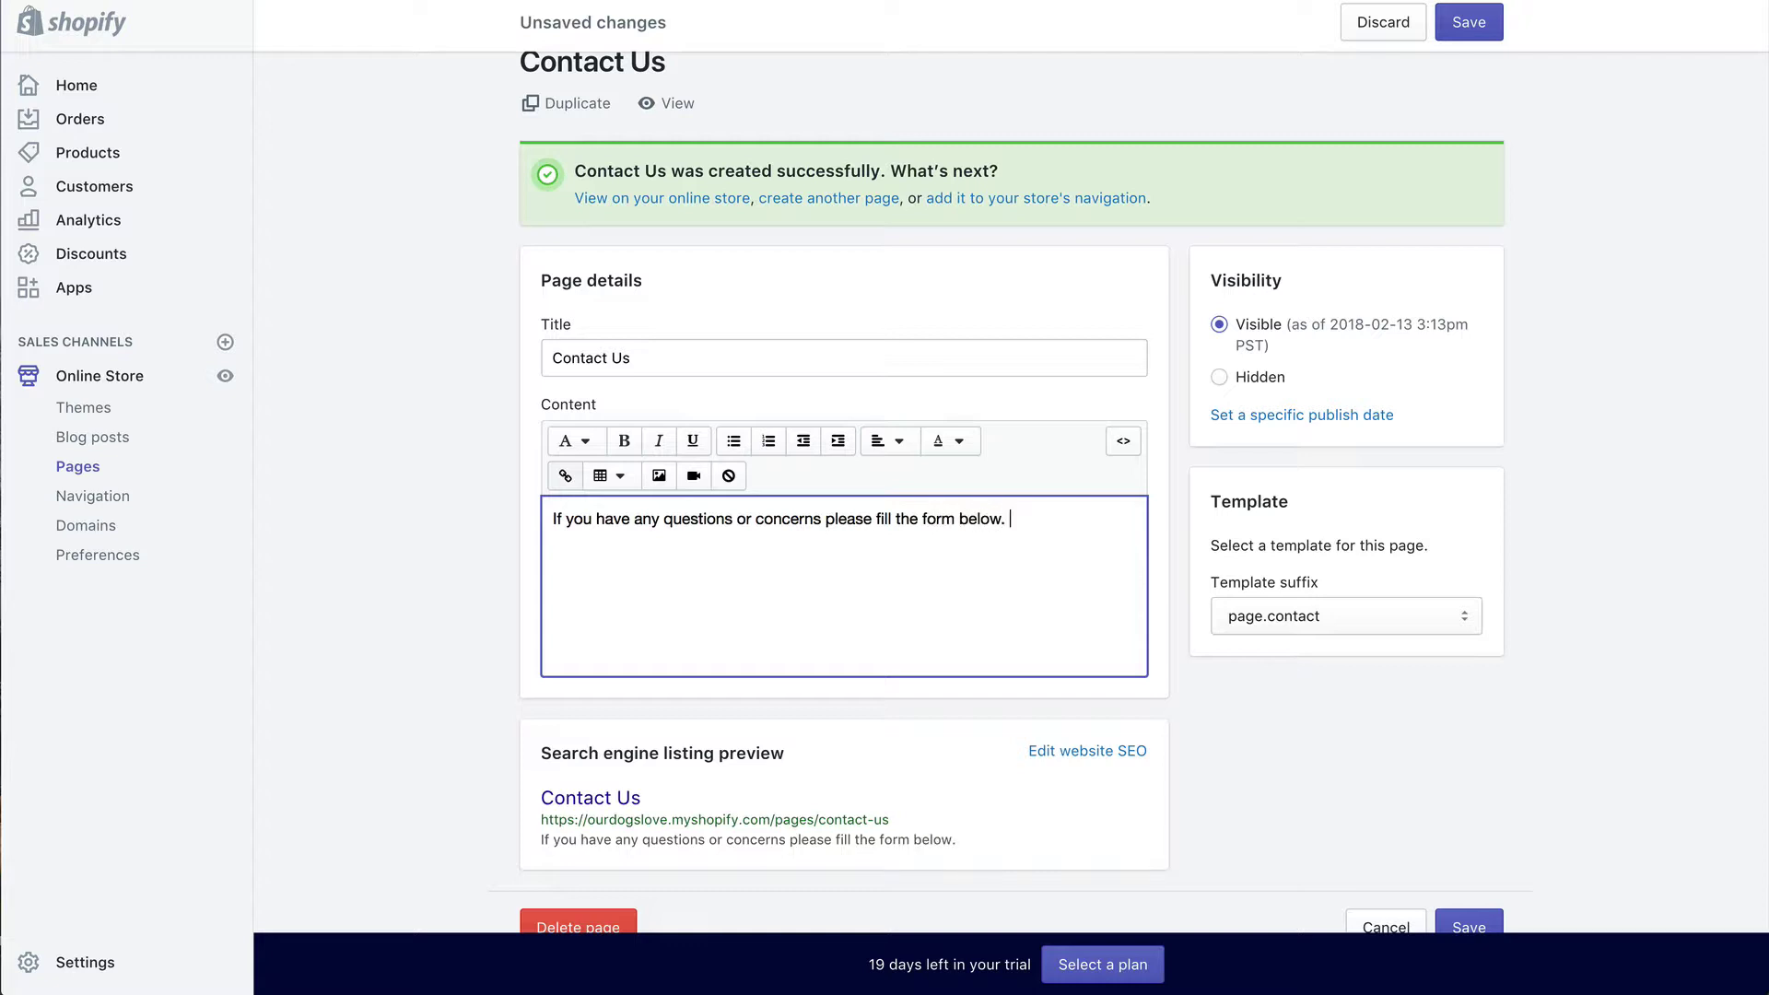
type(". Our support tea")
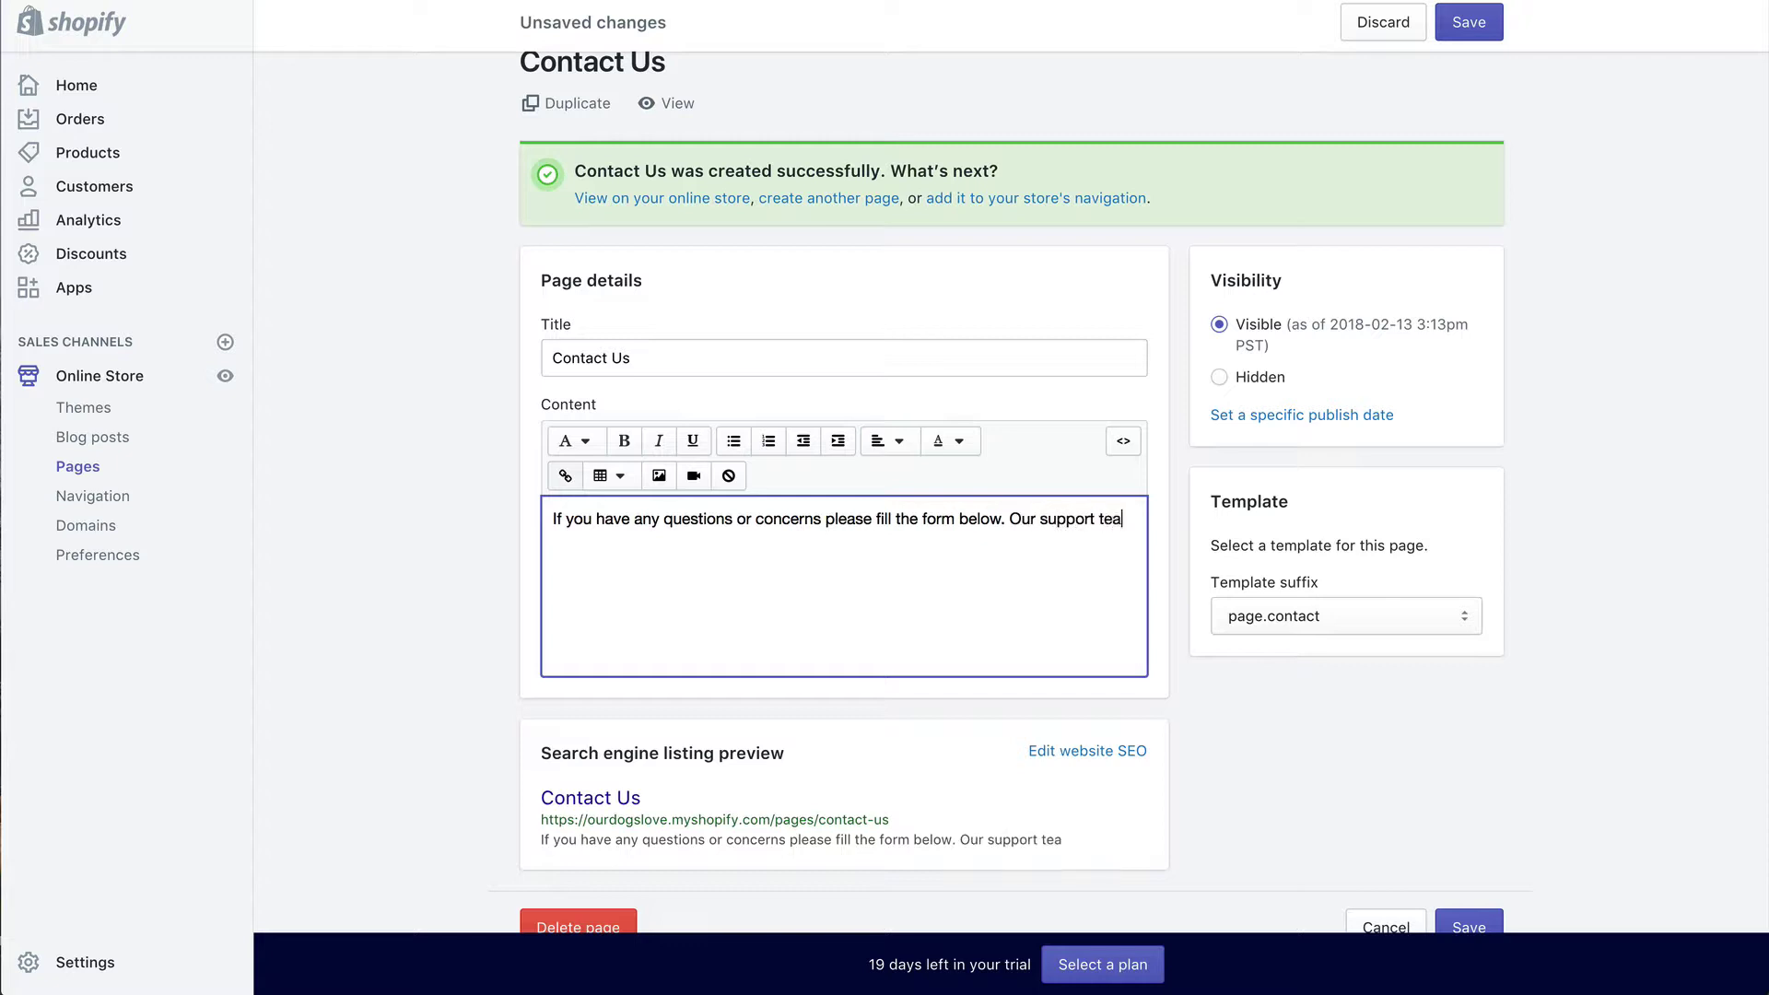
type("m will get back ")
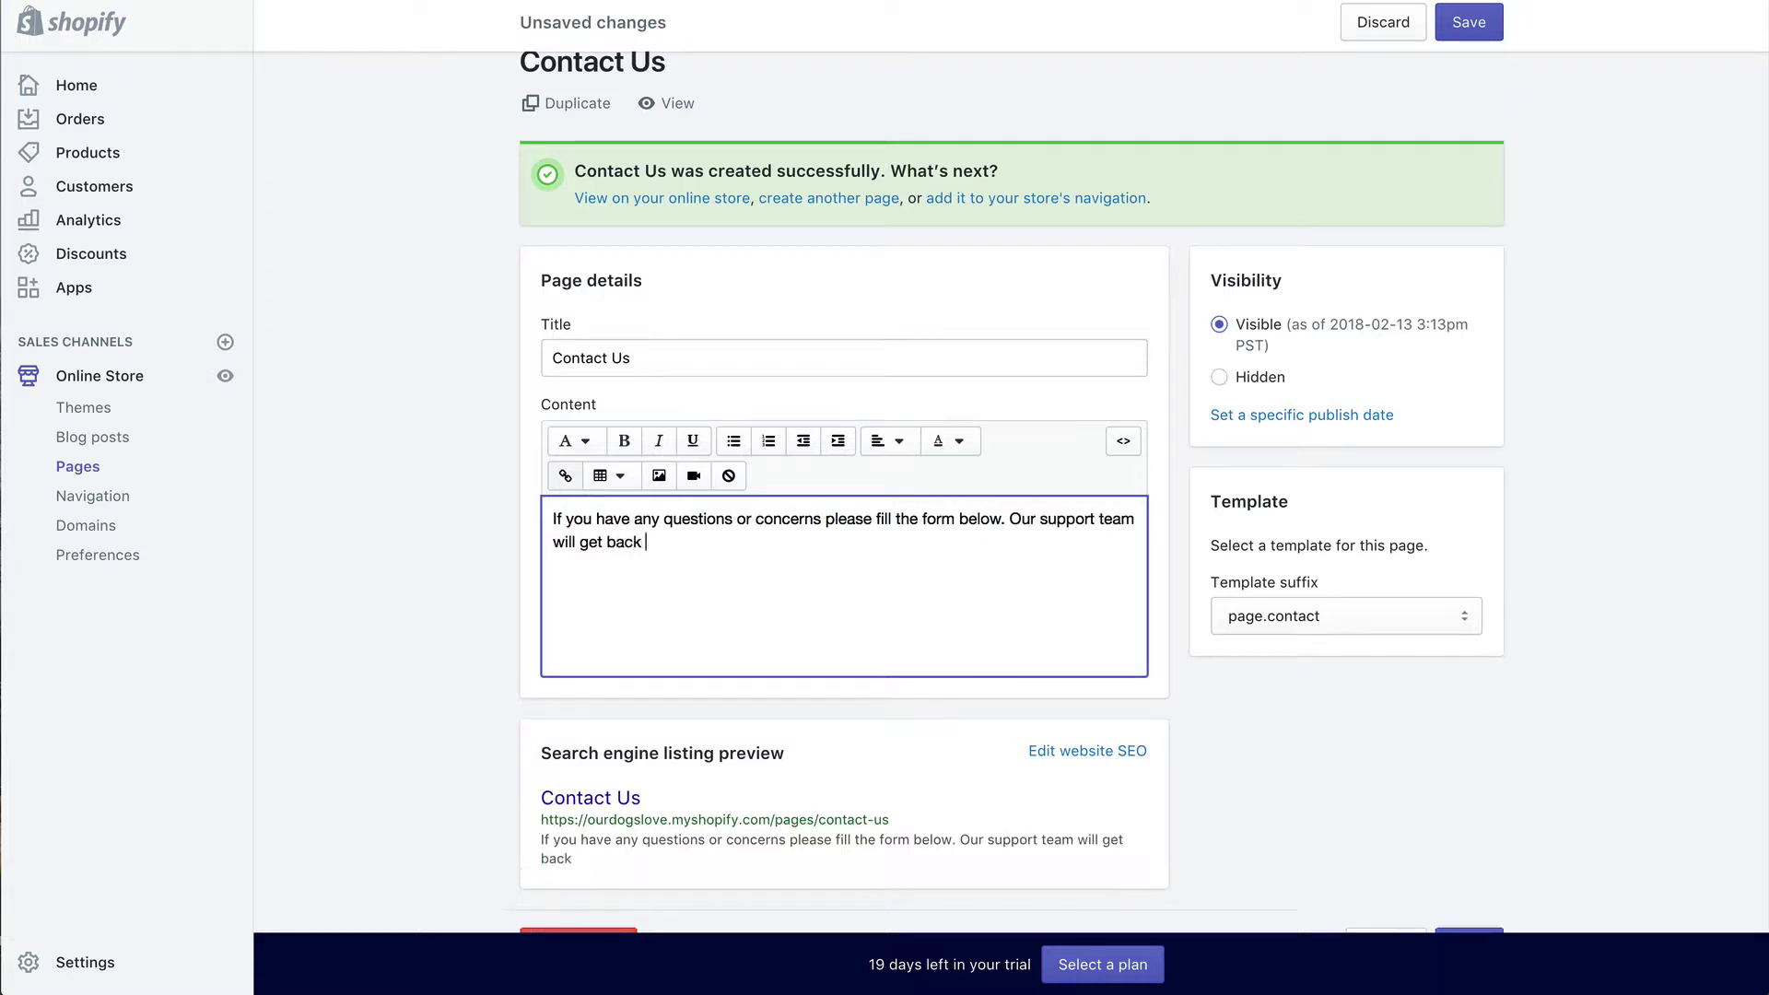
type("to you within 1 business")
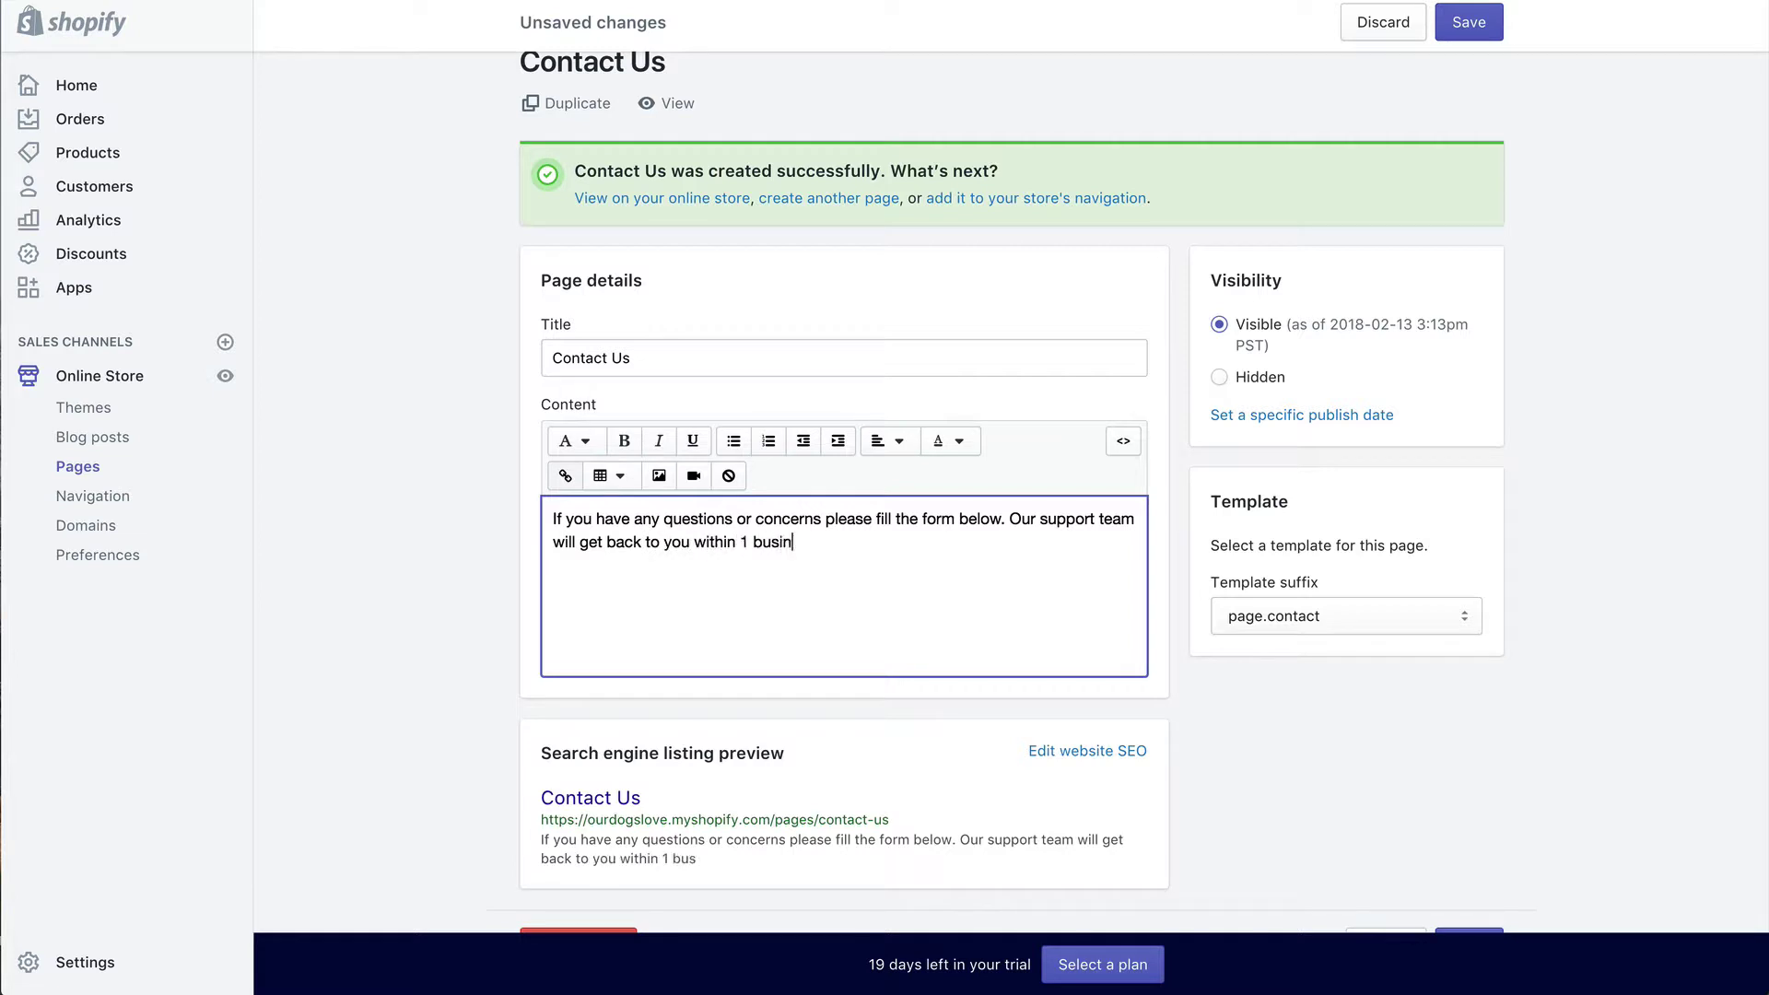
type(" day.")
left_click(1474, 20)
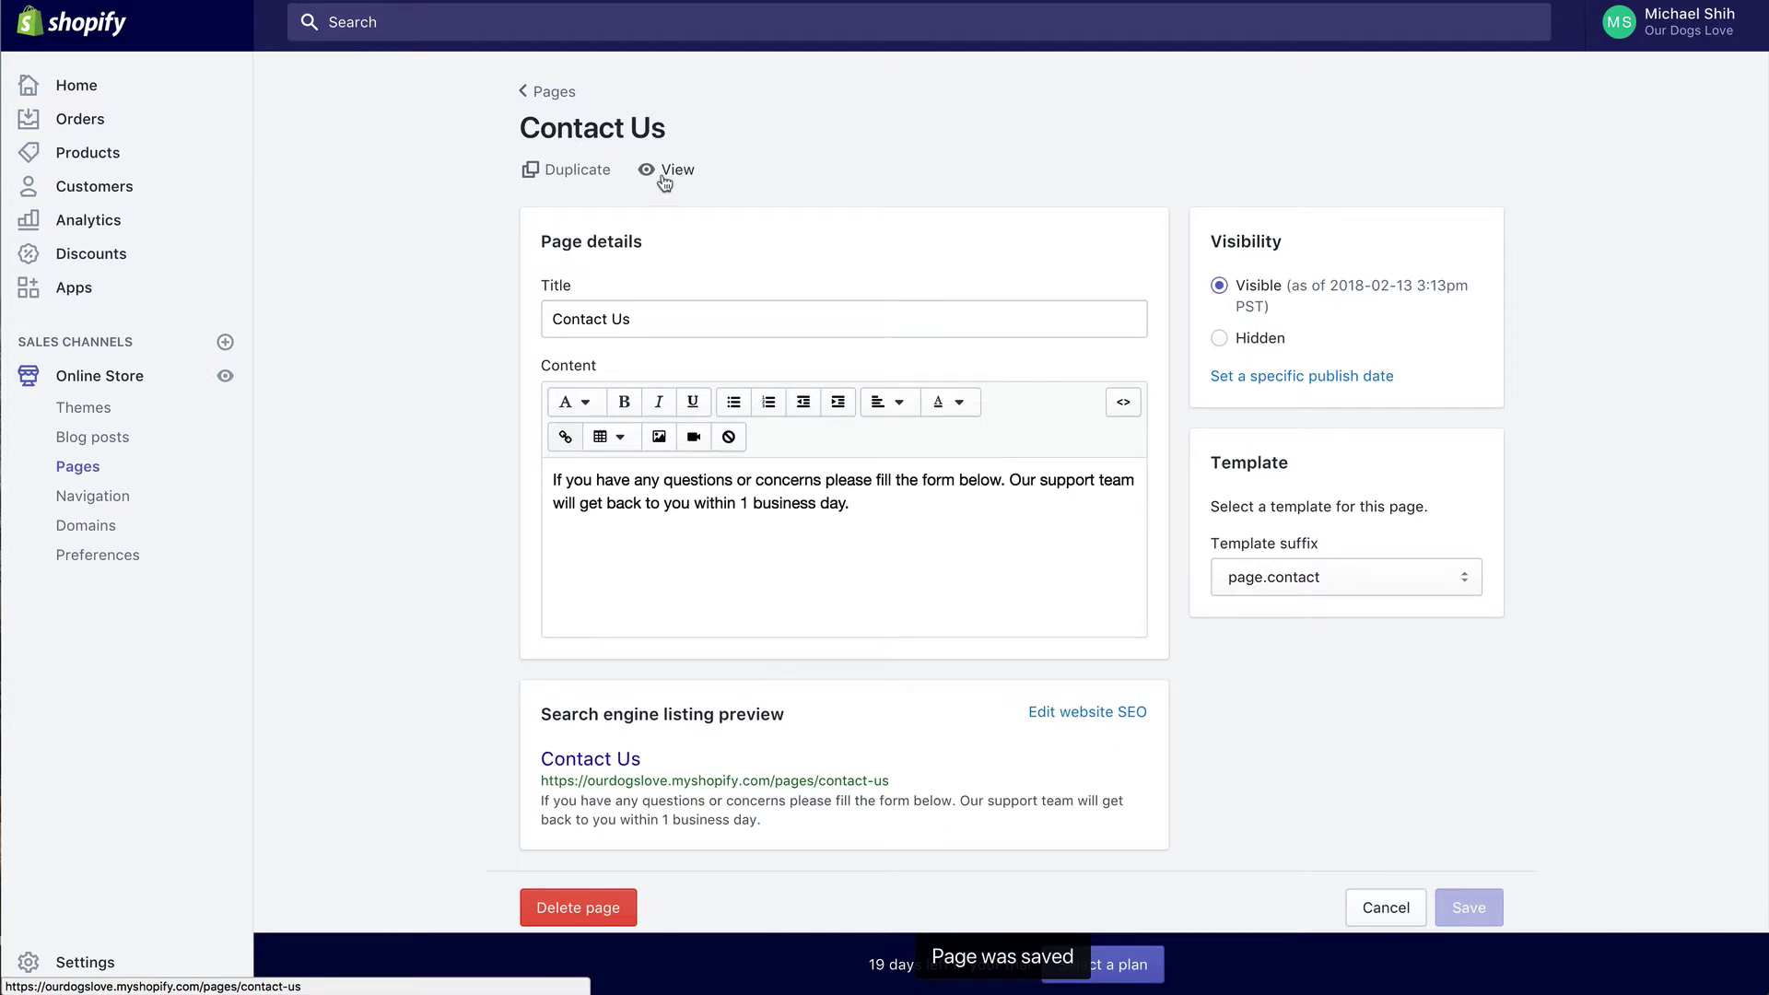
left_click(665, 183)
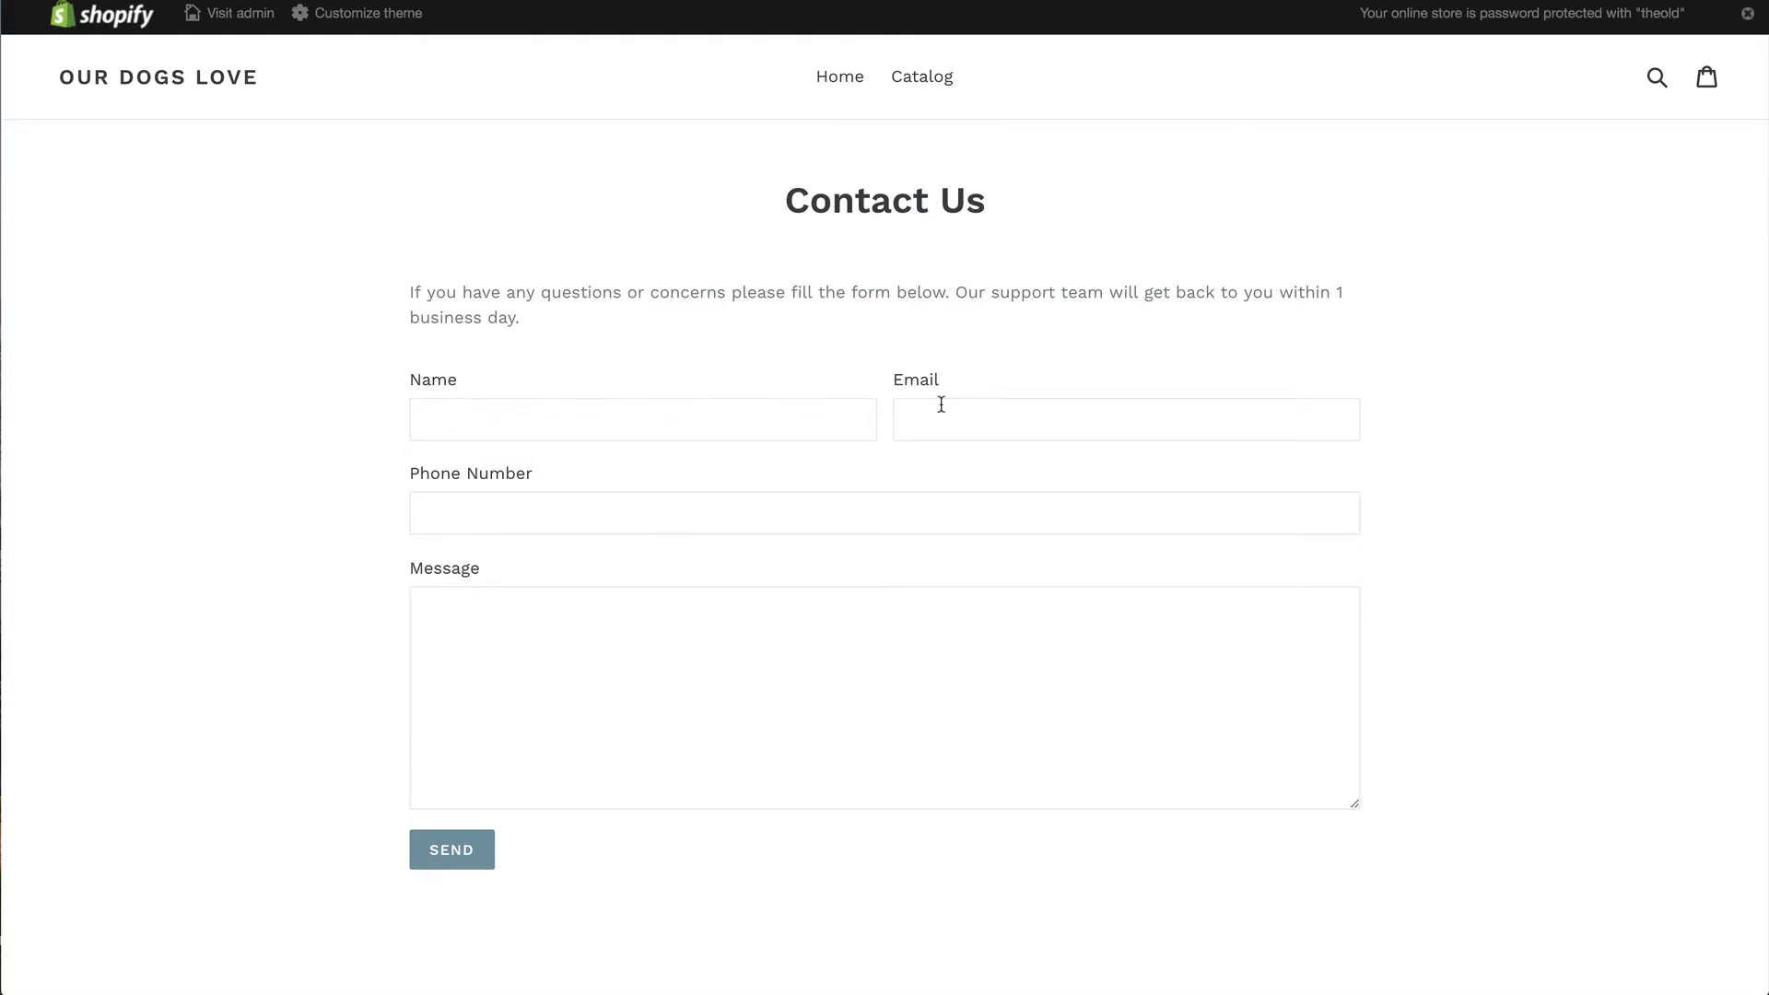
Step: Review the live Contact Us page's intro text and contact form
left_click_drag(530, 330, 387, 295)
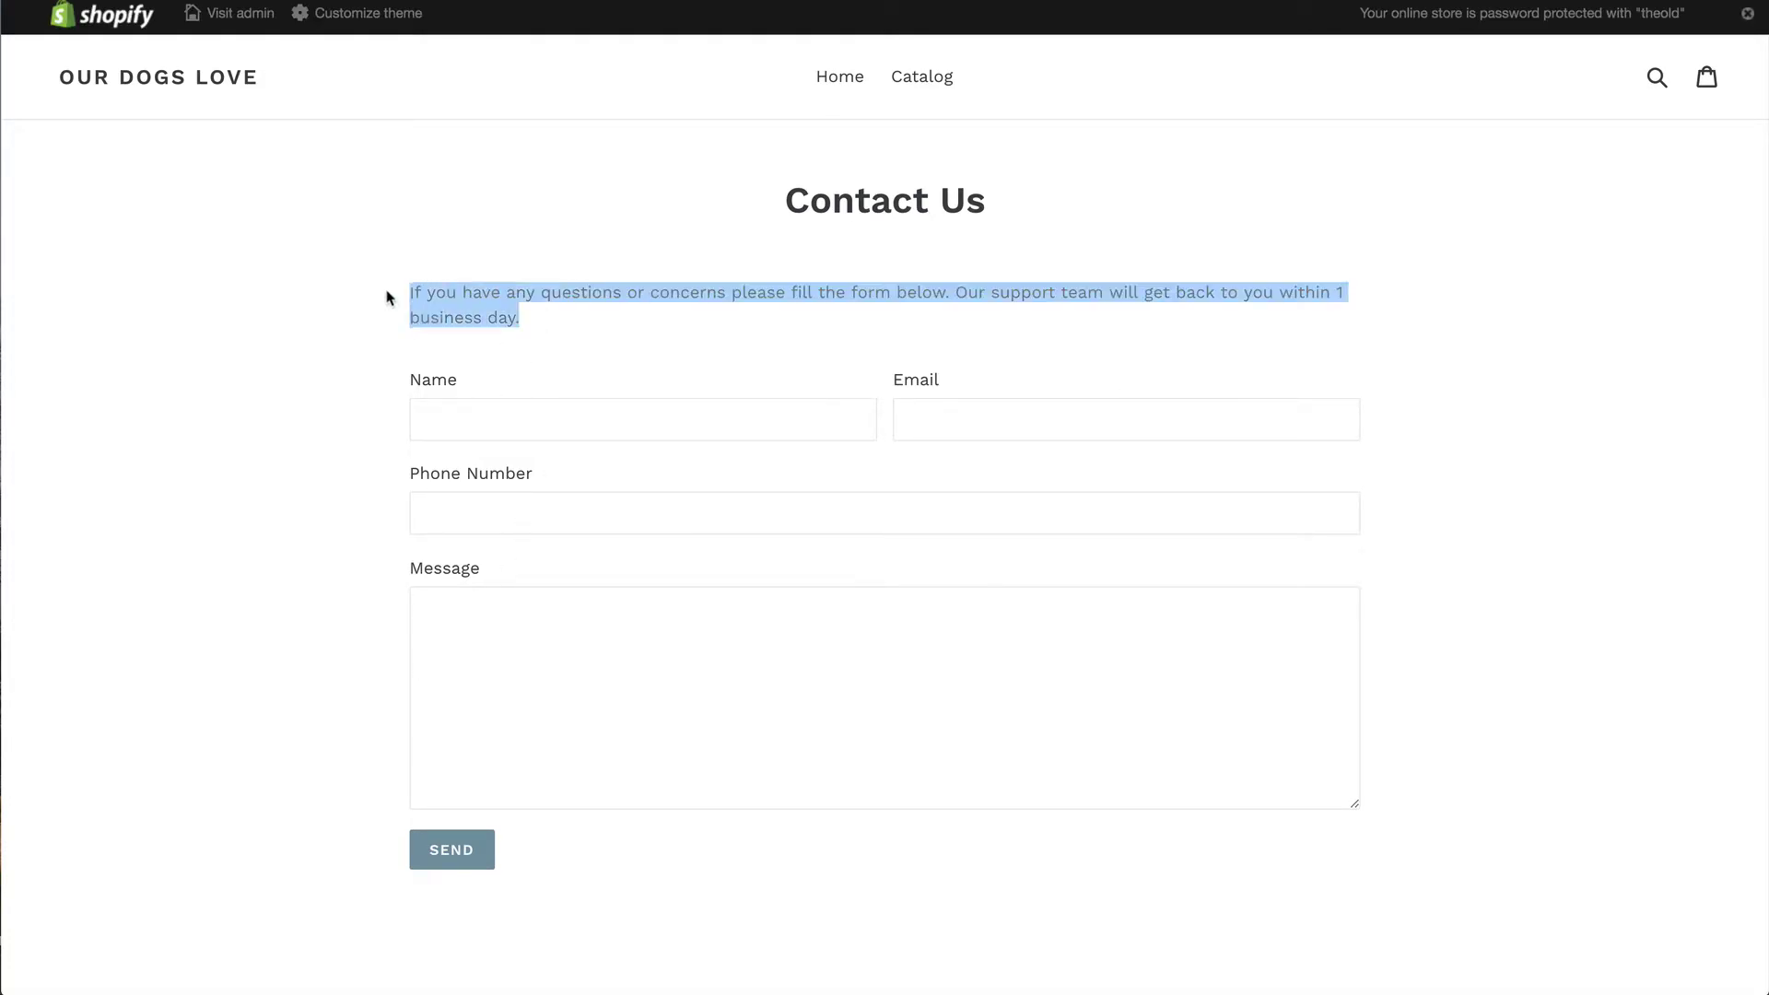
left_click(527, 307)
scroll(458, 216, "down", 2)
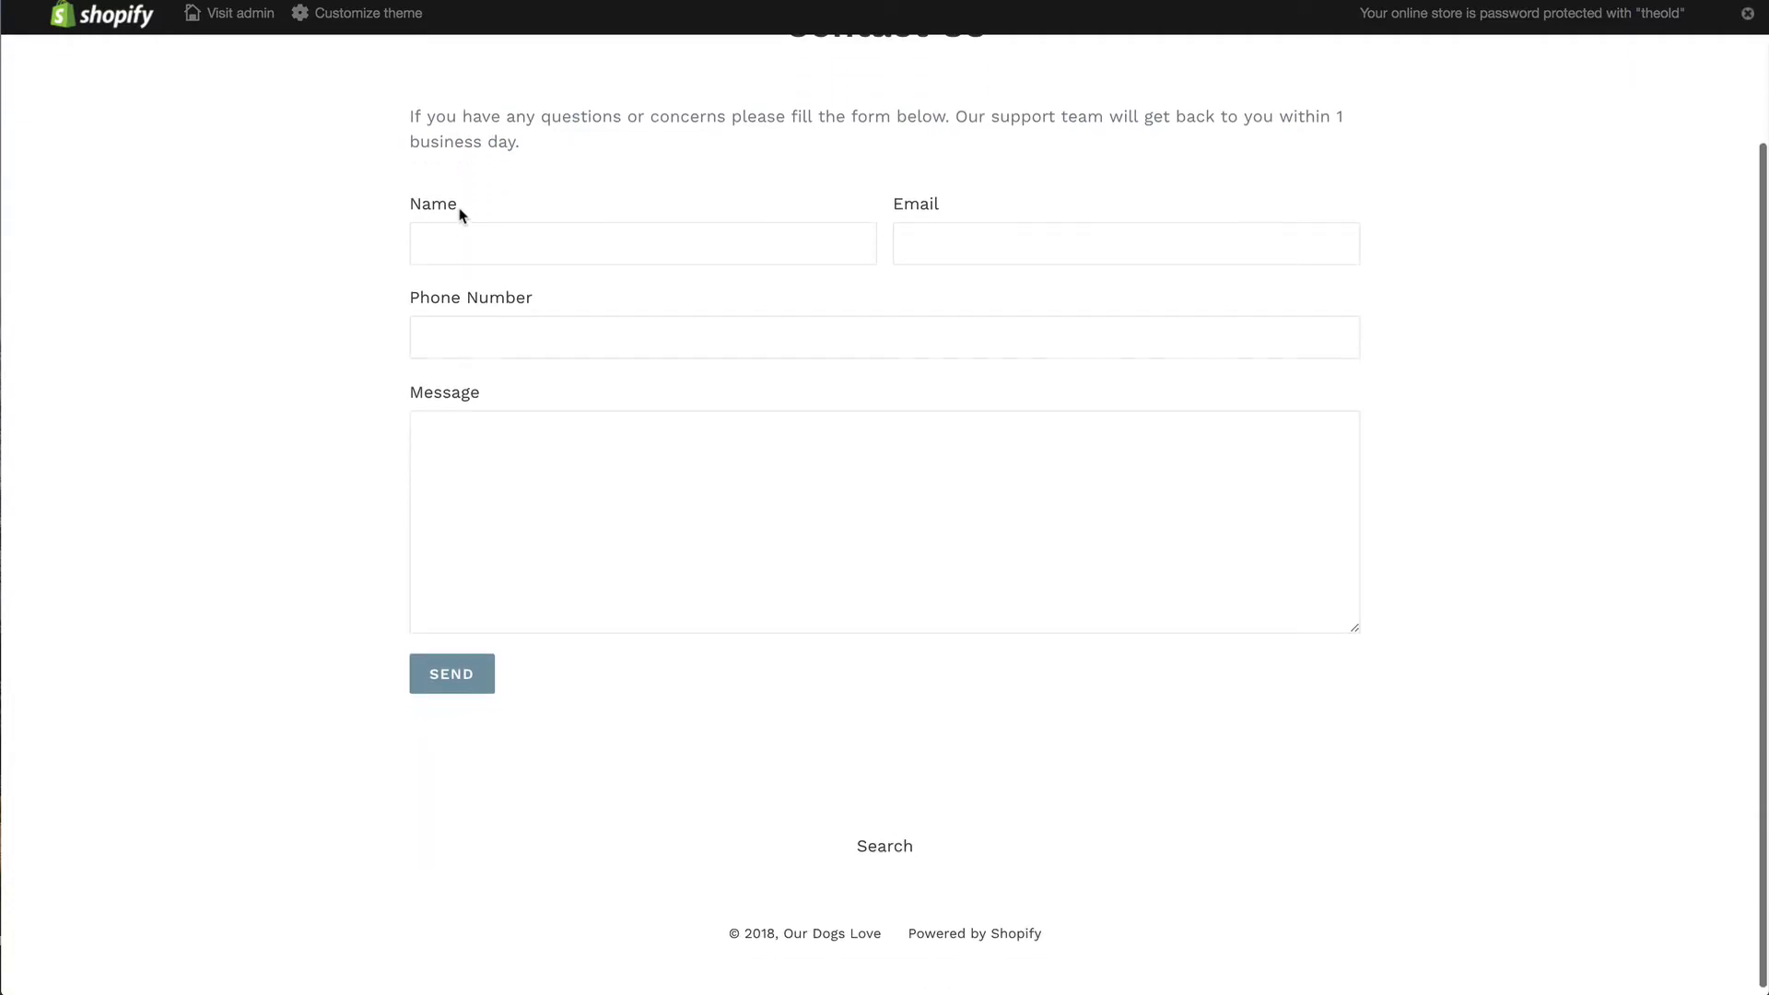
scroll(458, 216, "up", 2)
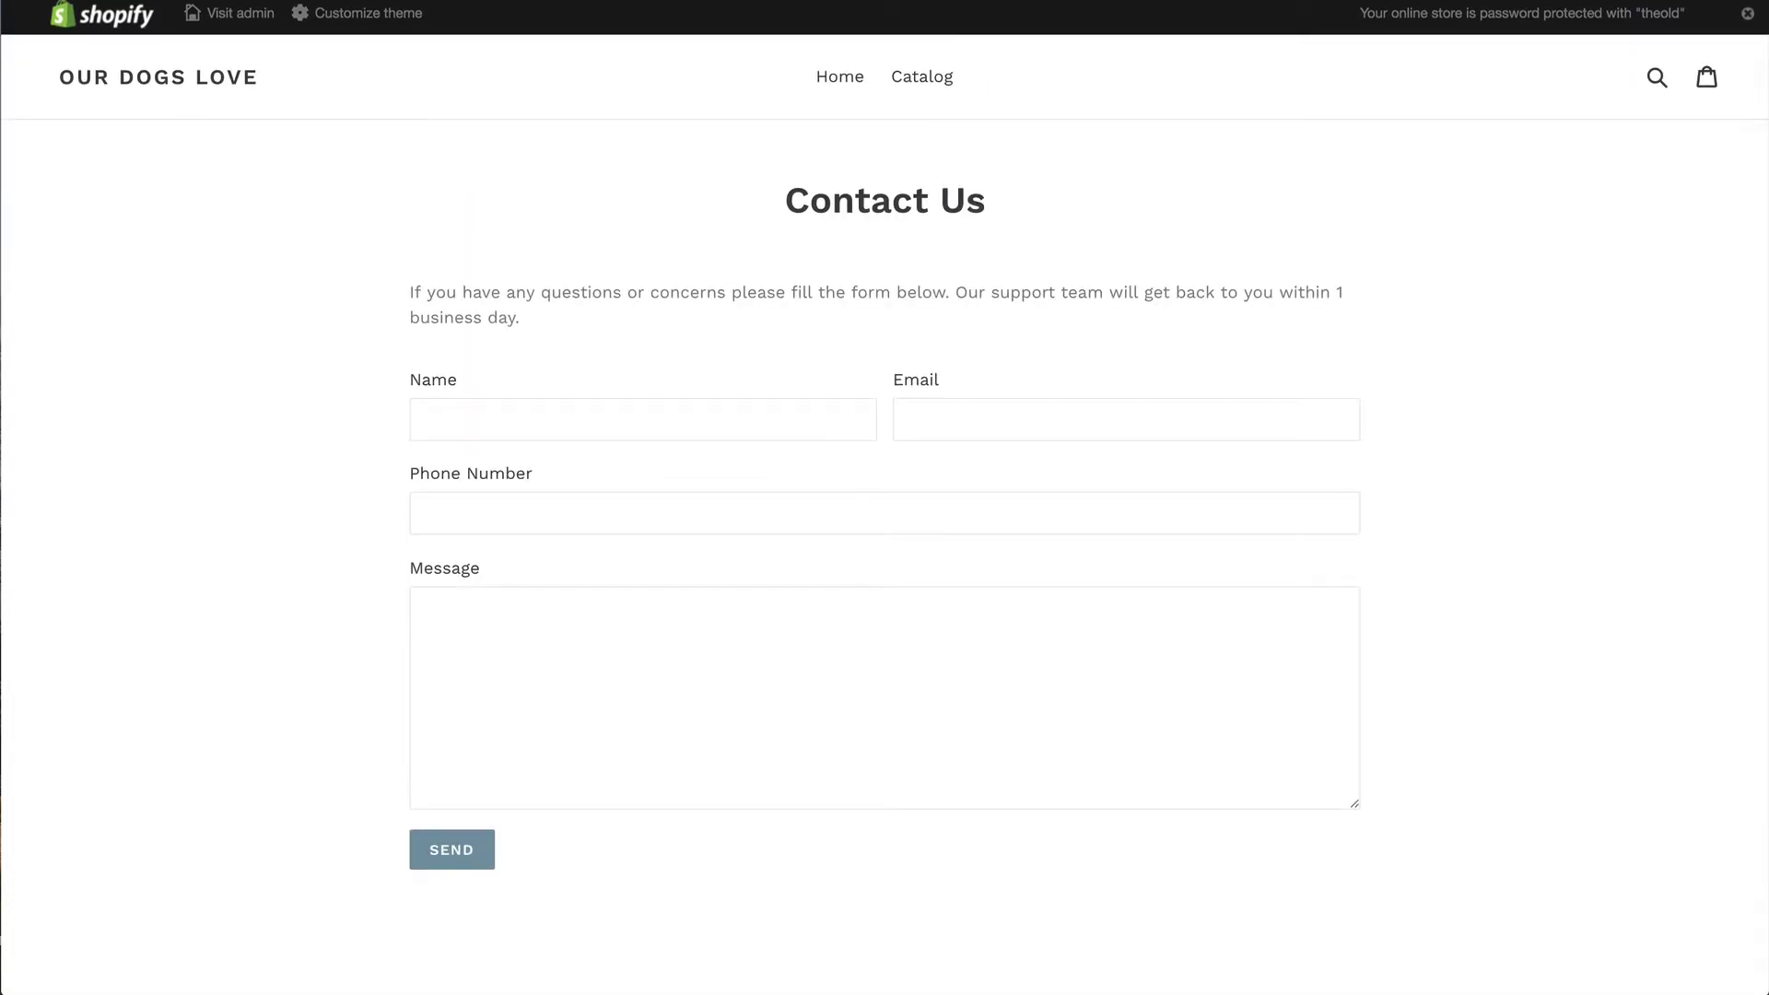
Step: Return to the admin Pages list and go to Navigation
key("super+w")
right_click(543, 102)
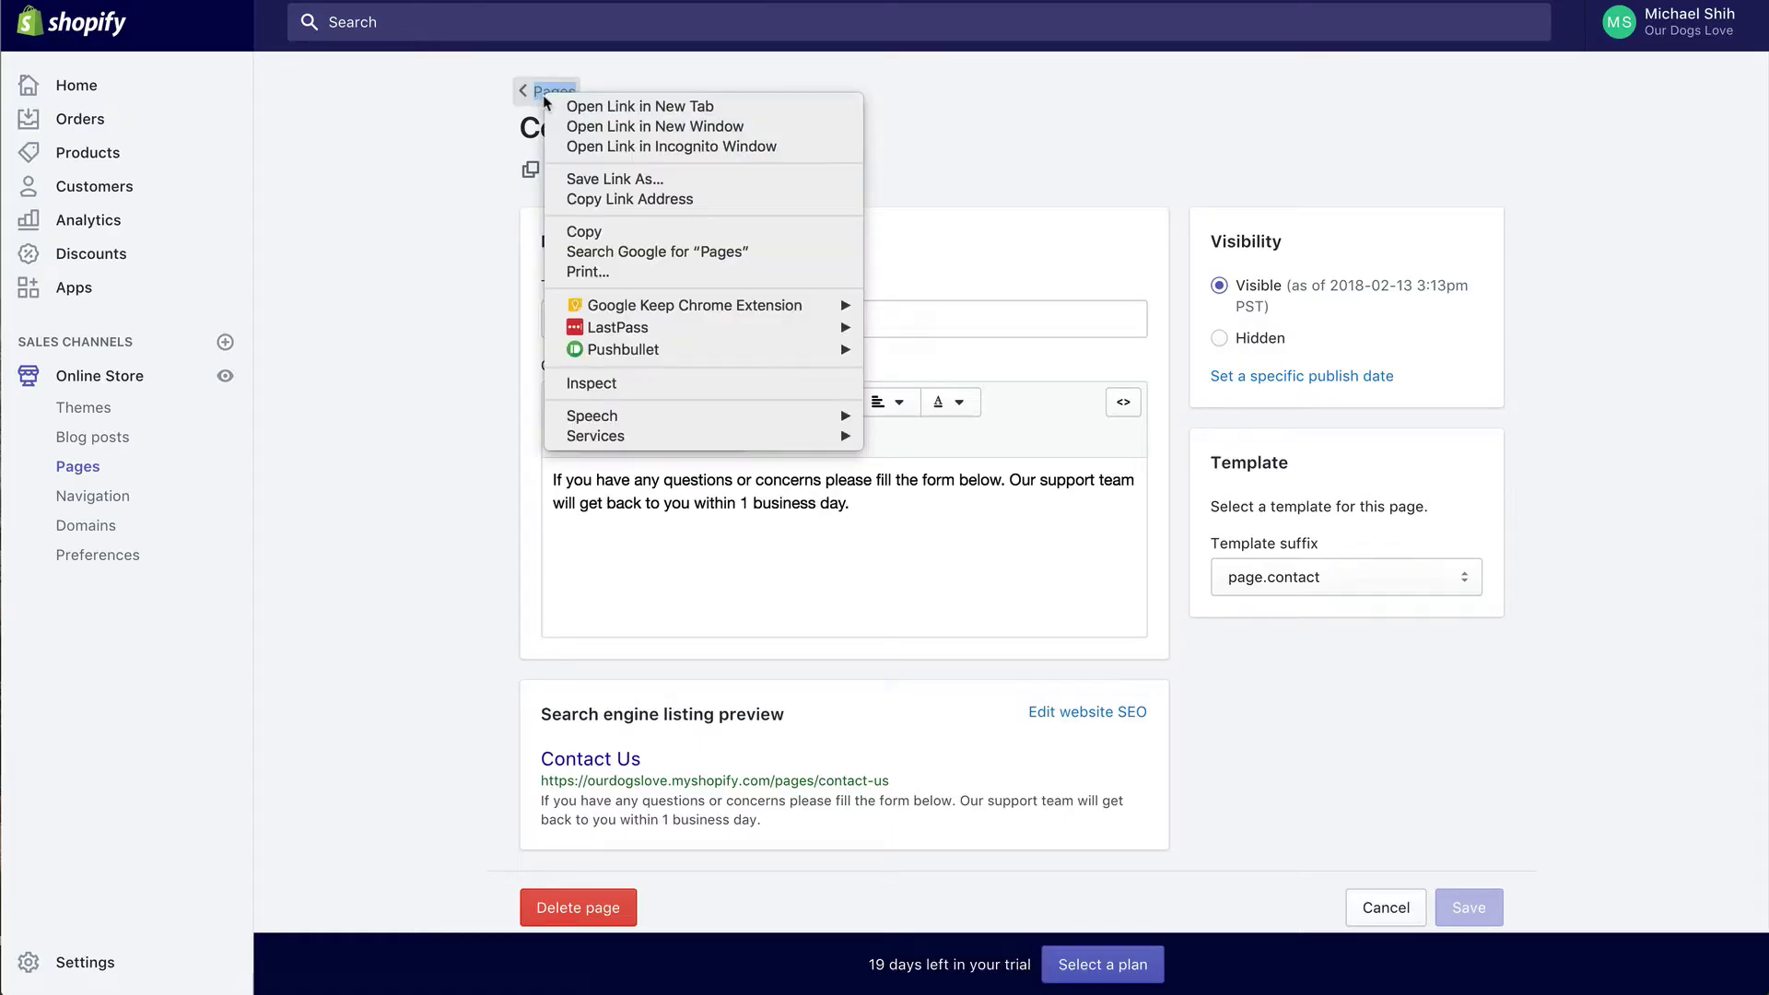
left_click(446, 150)
left_click(545, 107)
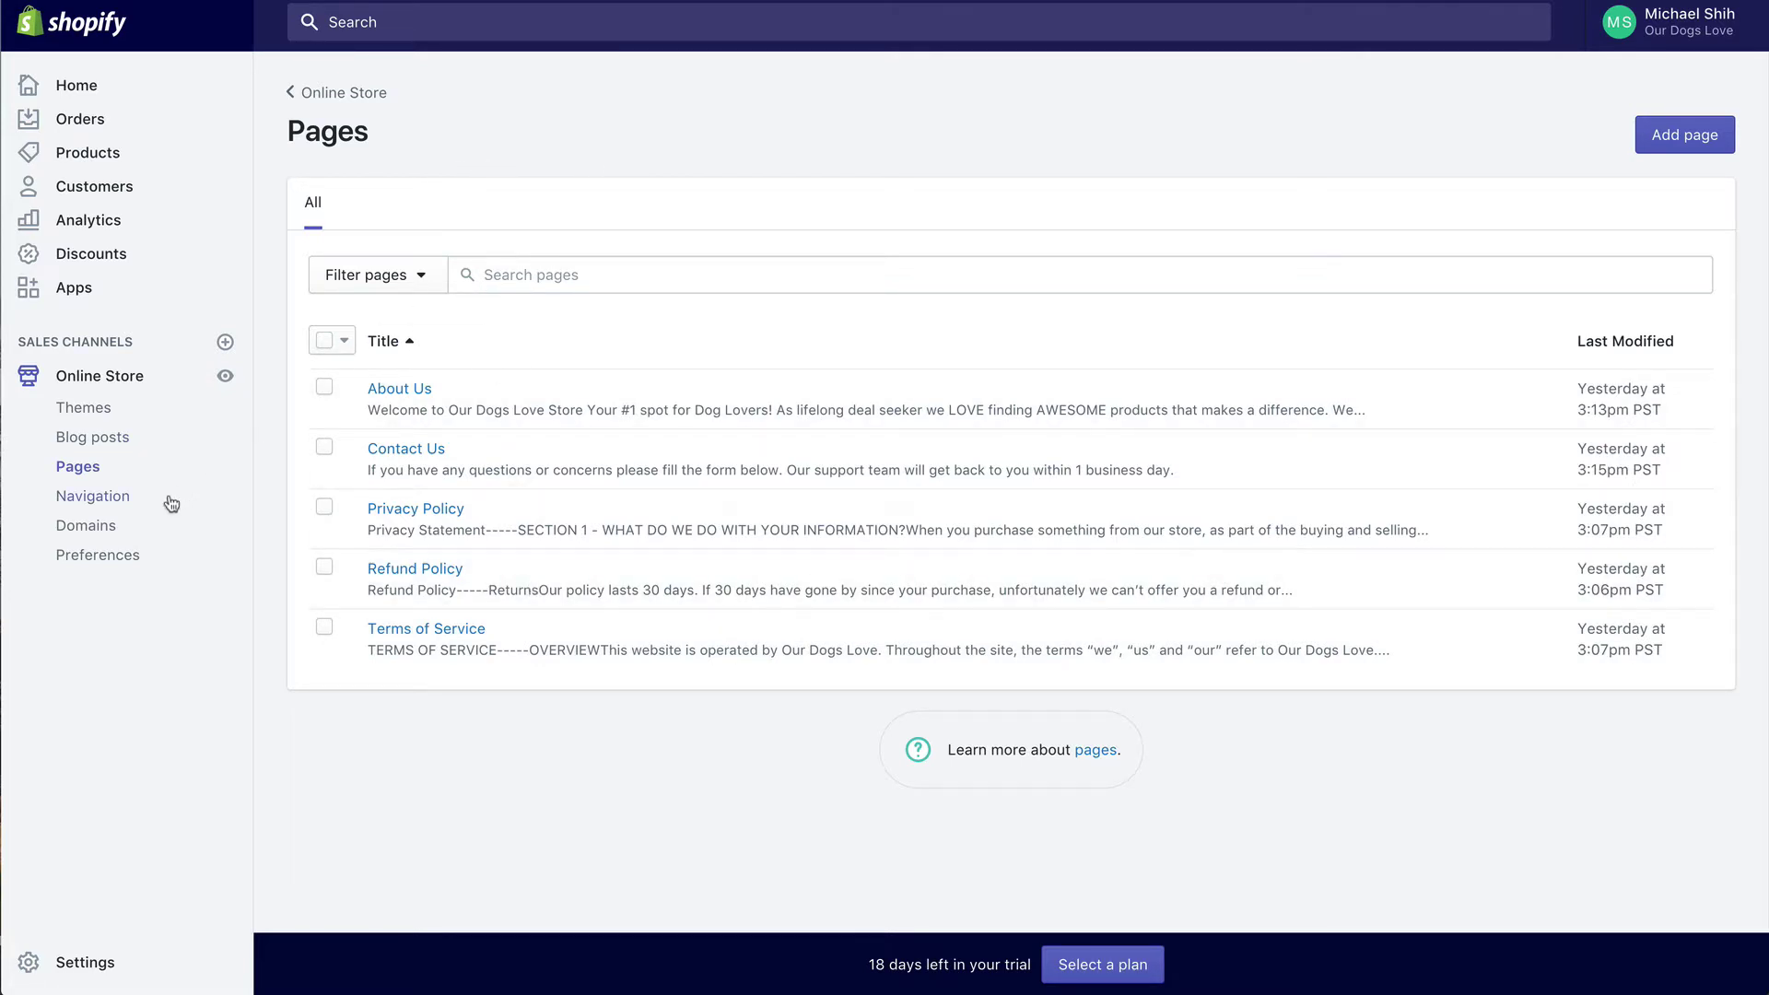
left_click(66, 503)
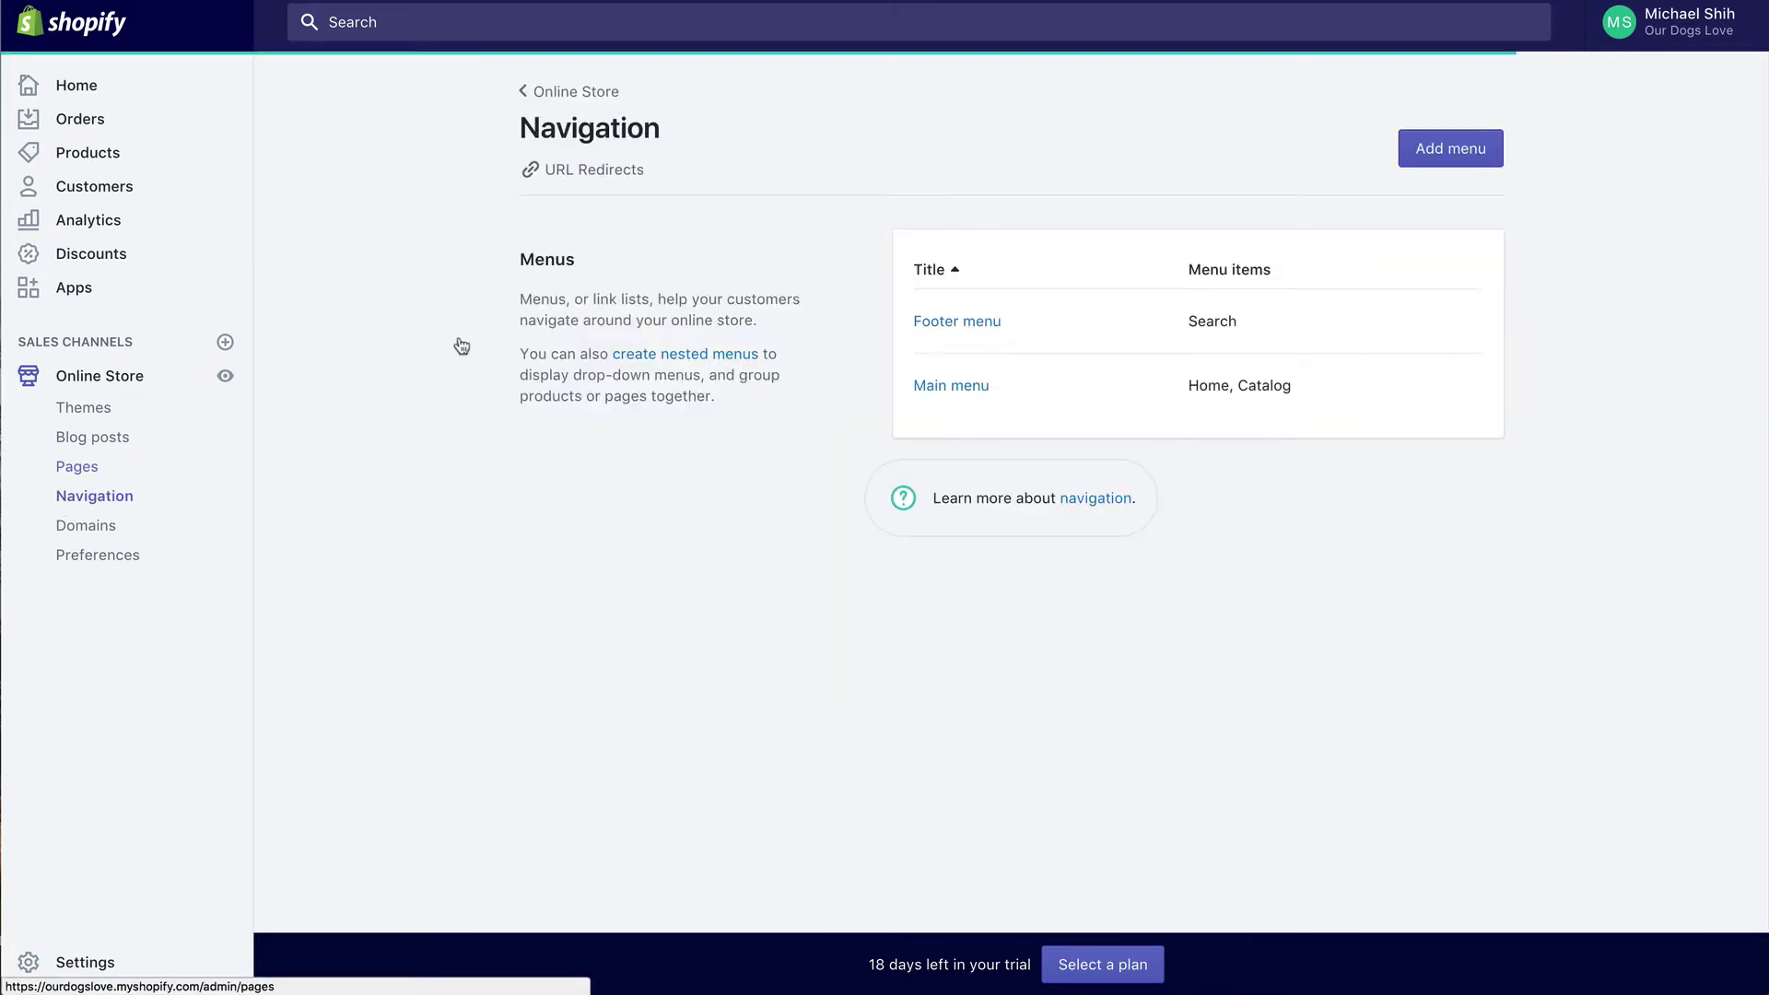
Step: Add an 'About Us' item linked to the About Us page and place it above Catalog
left_click(937, 392)
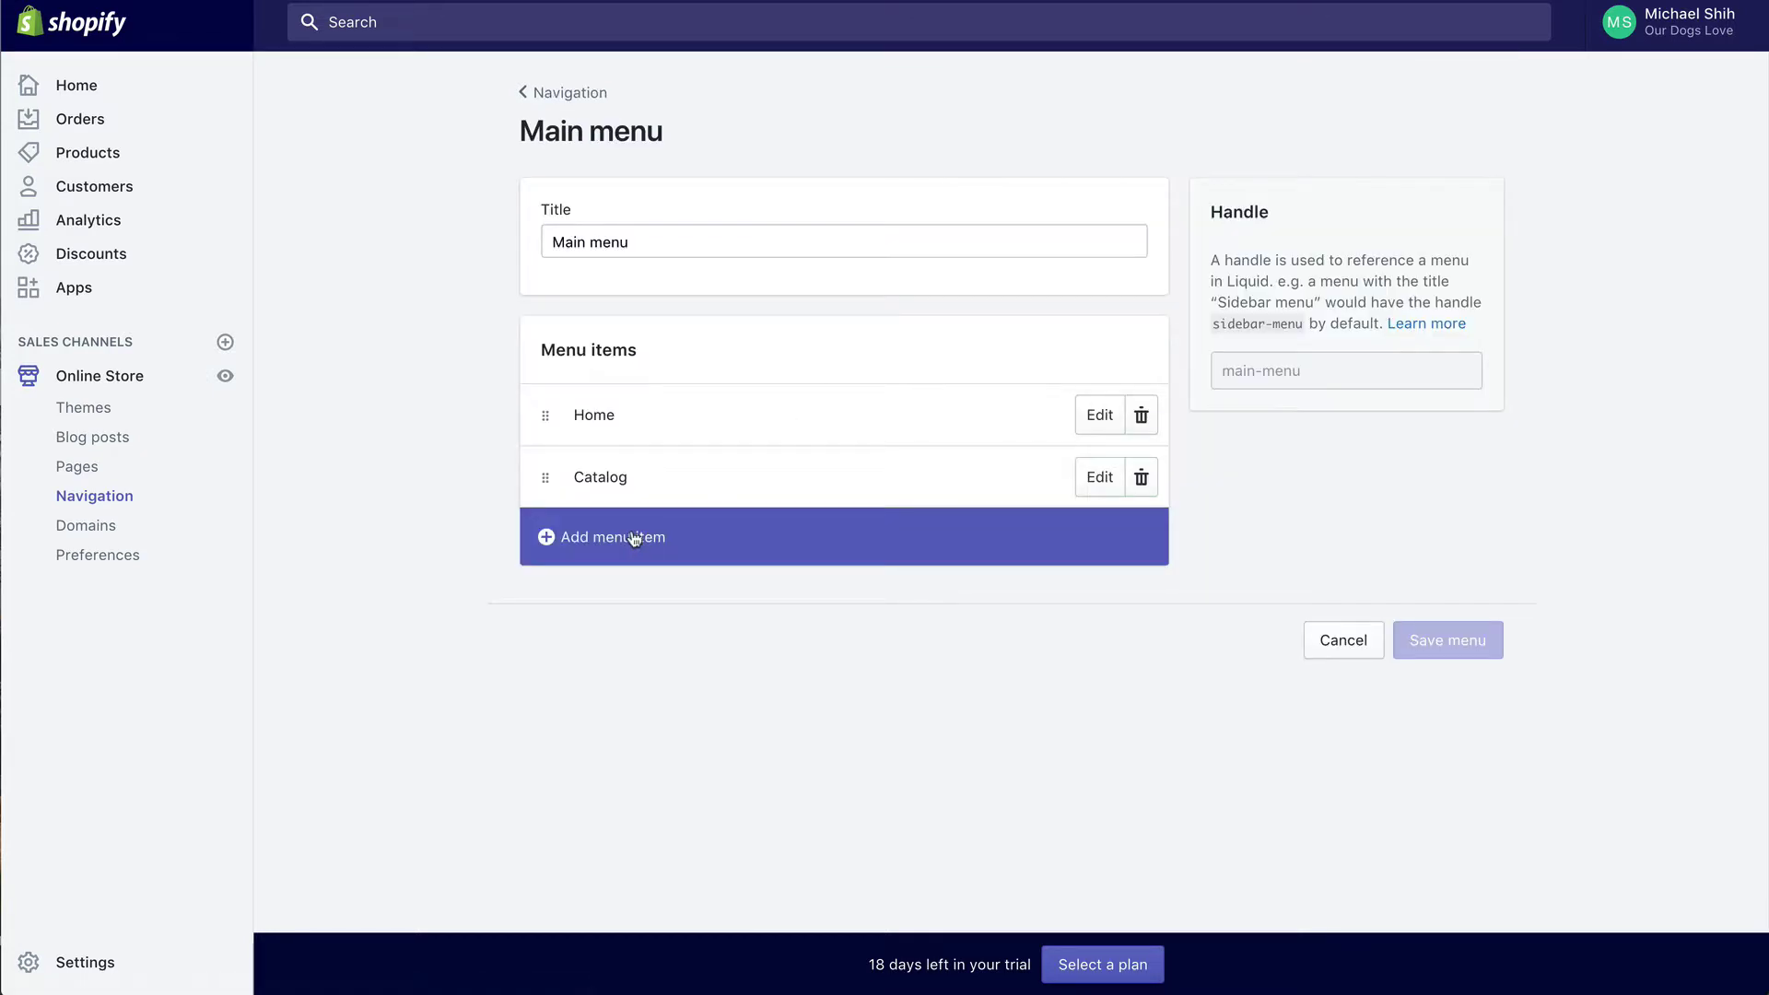
left_click(625, 539)
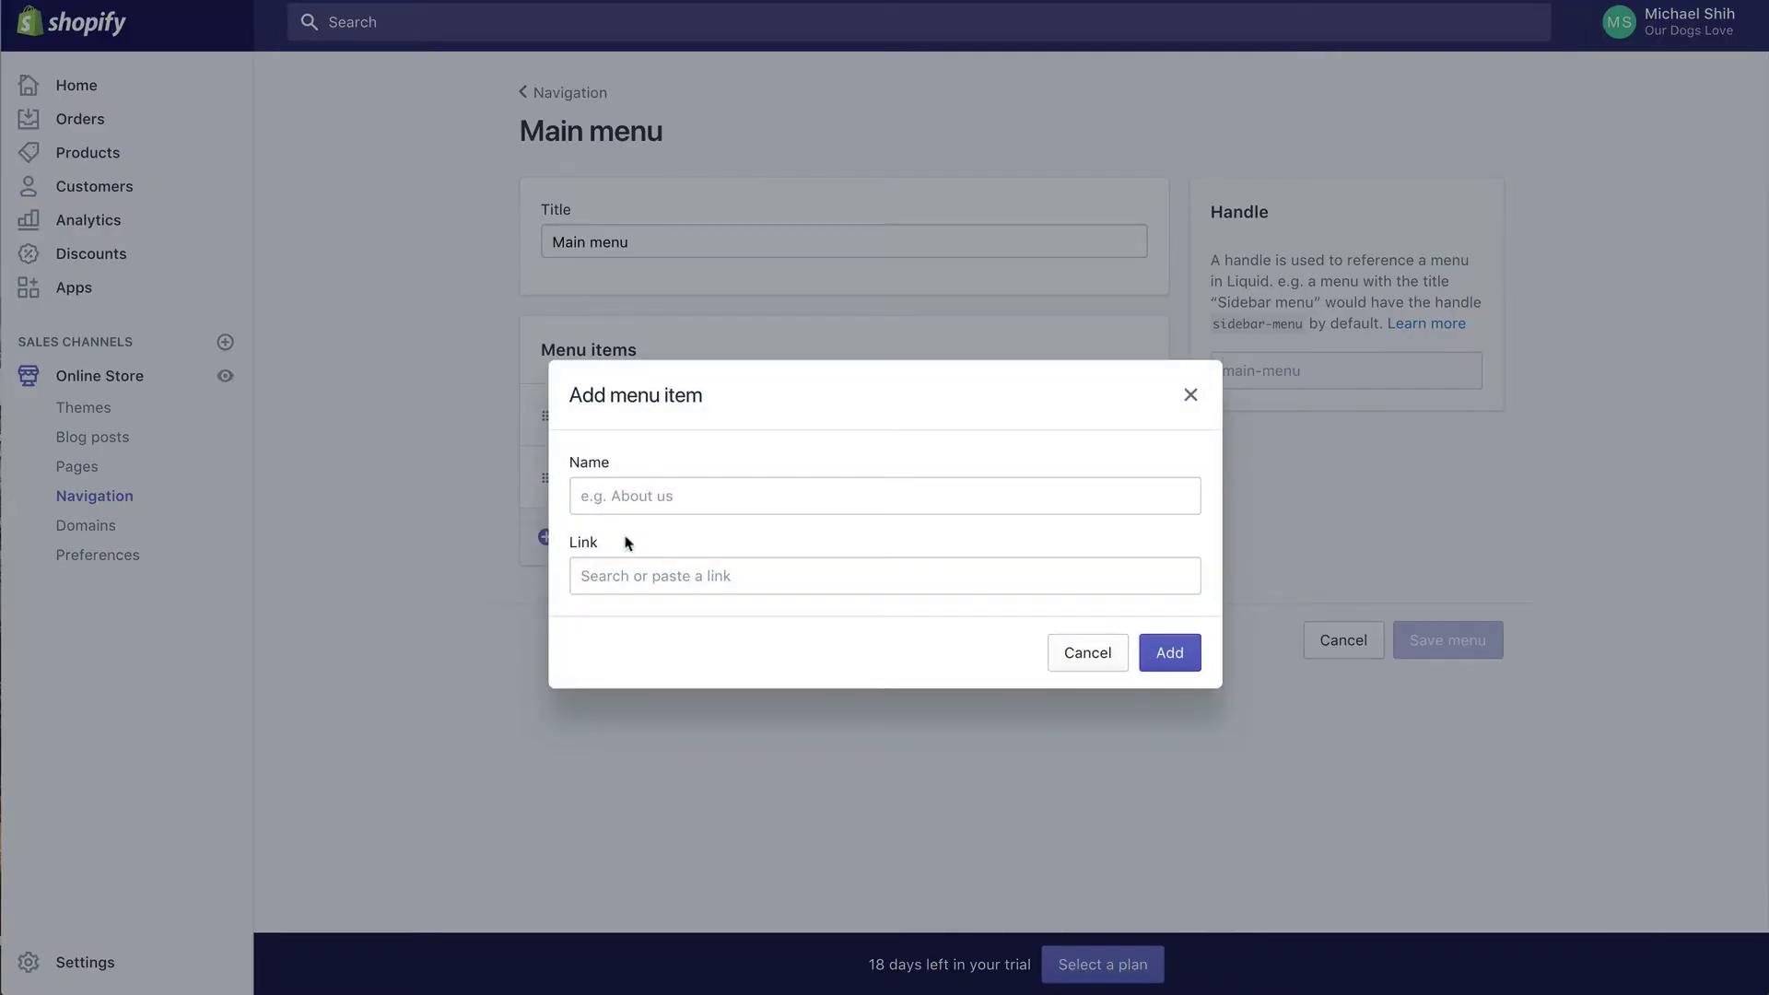
left_click(680, 500)
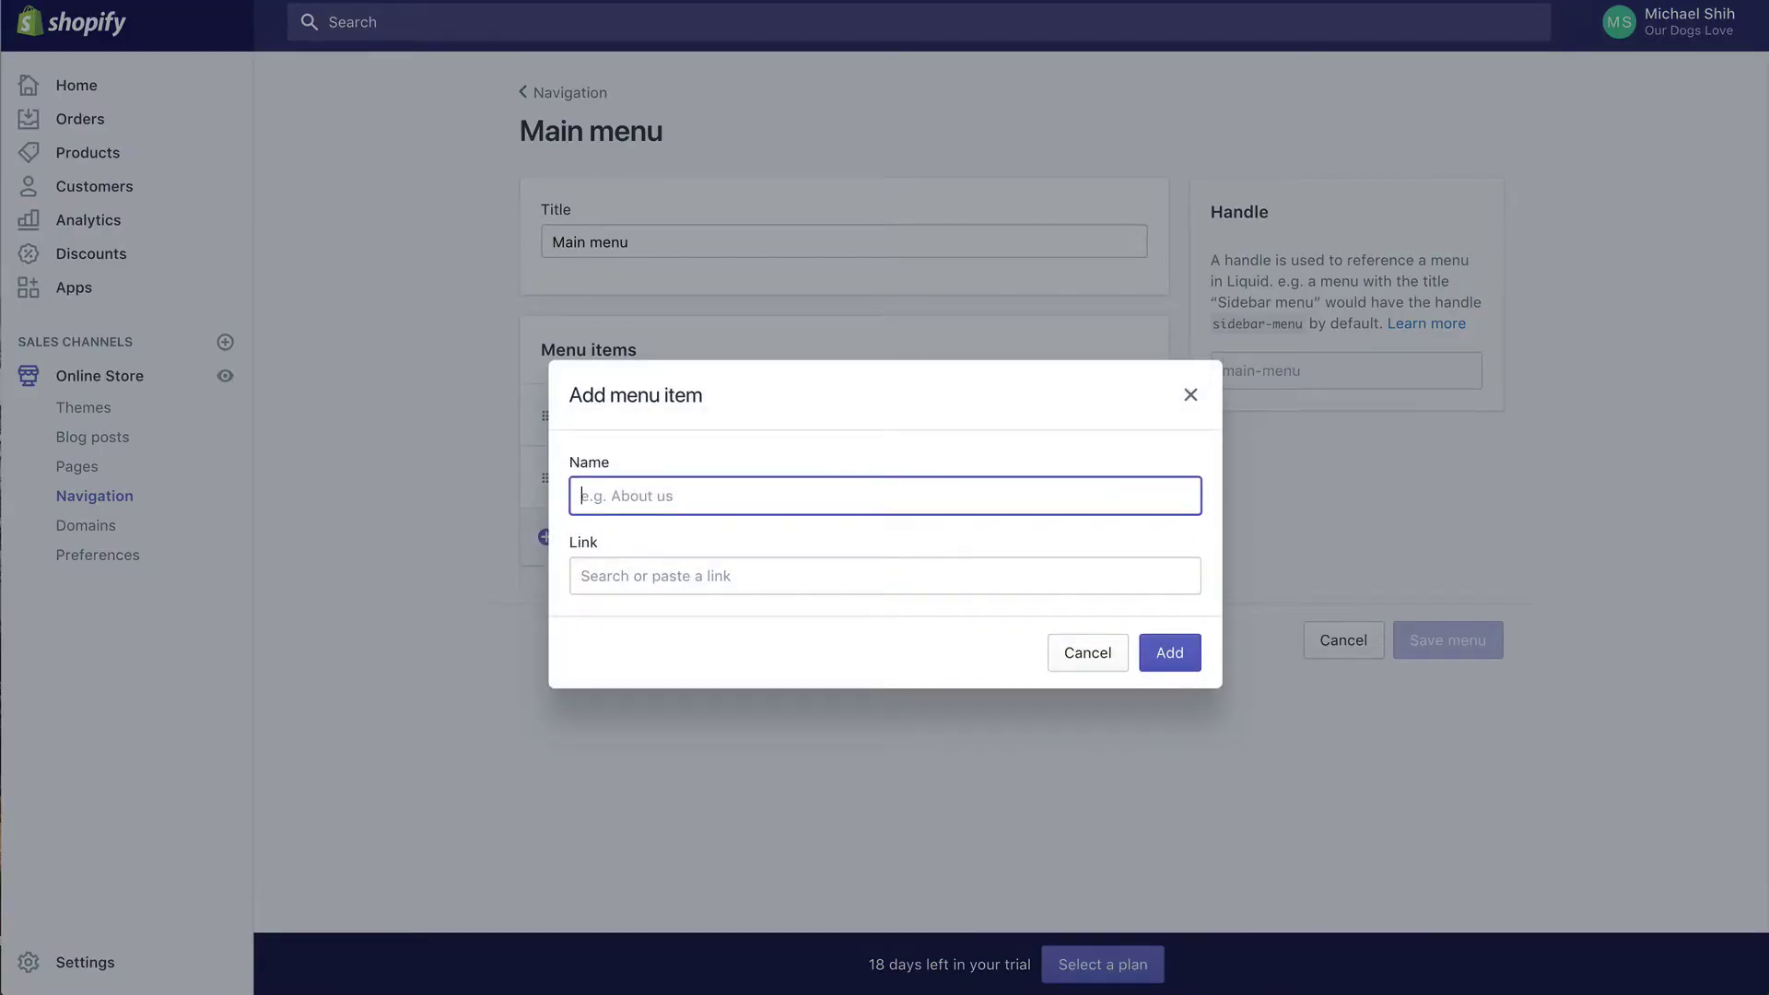
type("About")
left_click(673, 529)
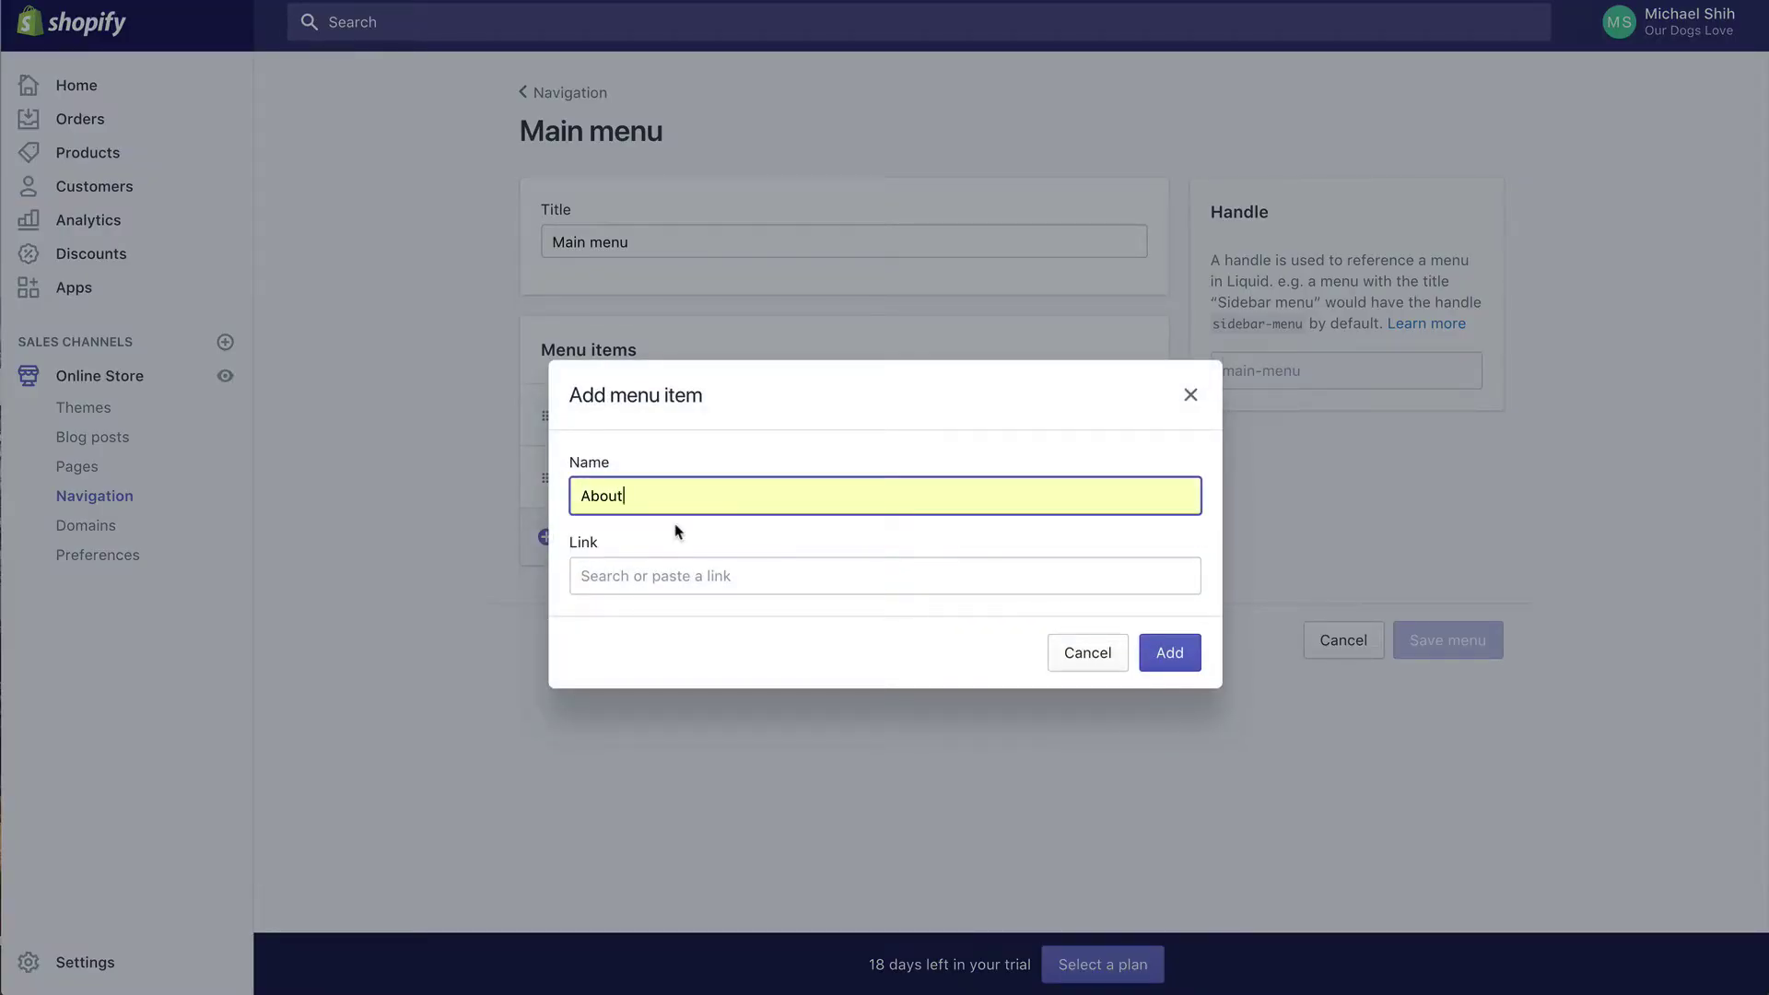
left_click(661, 573)
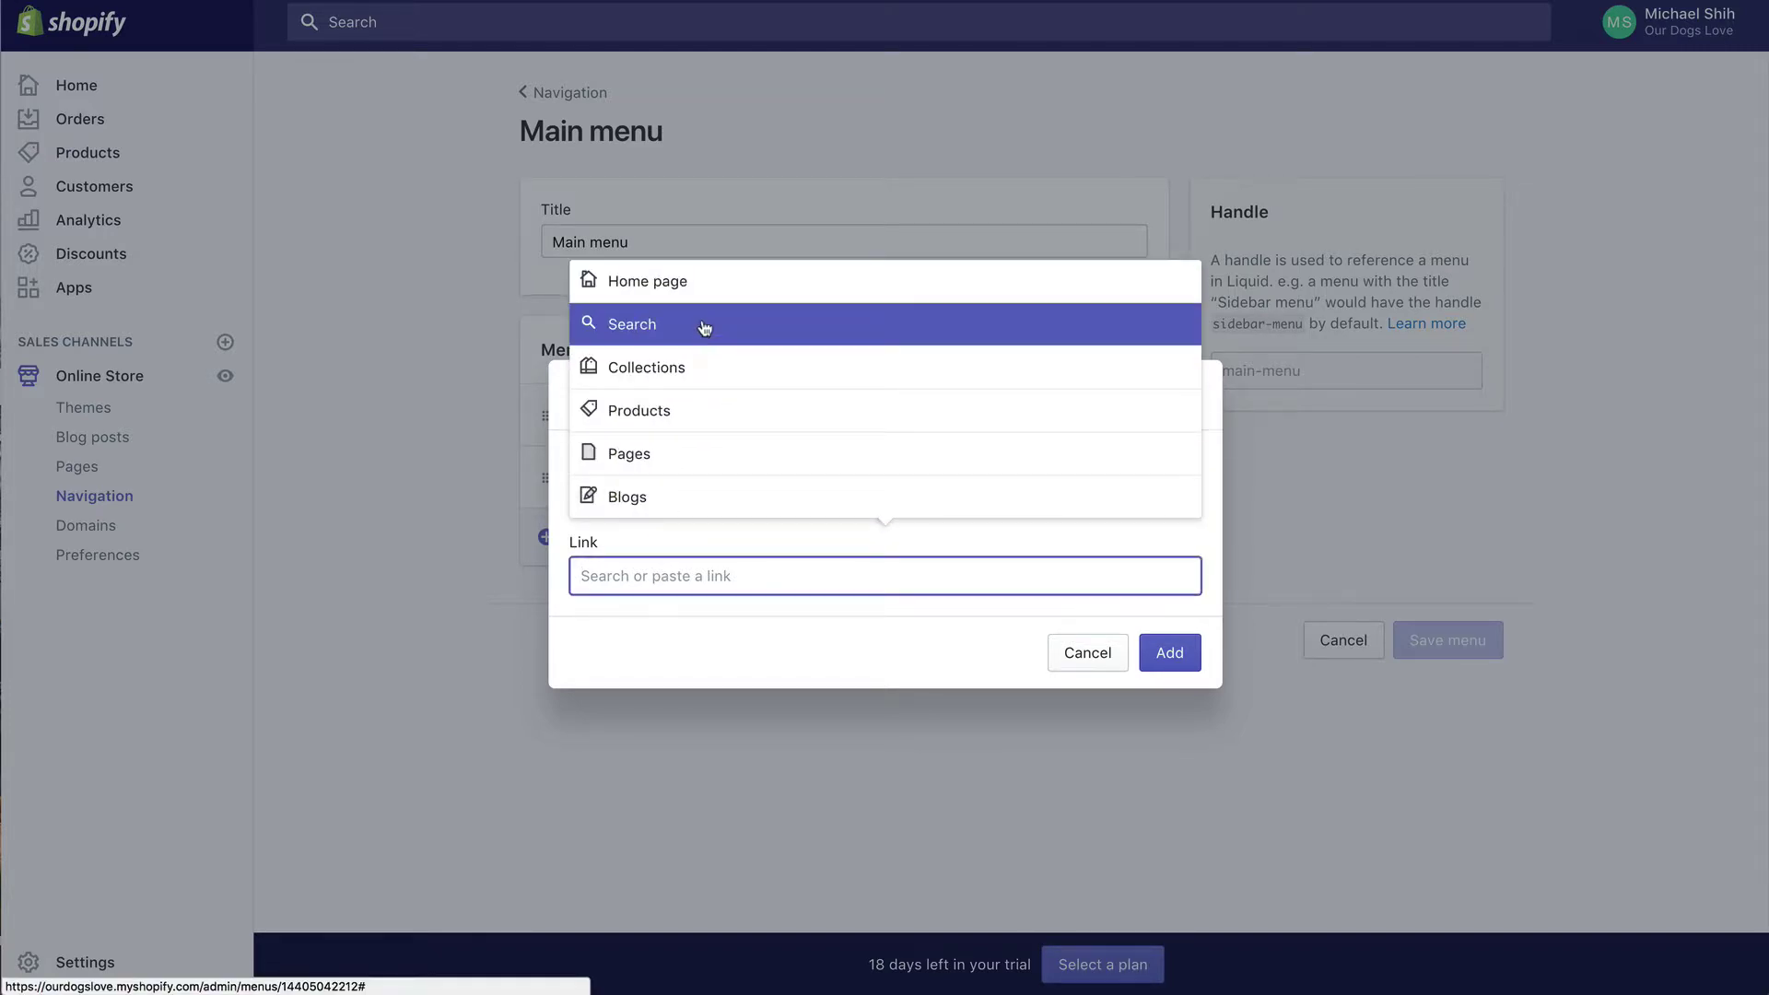
left_click(675, 454)
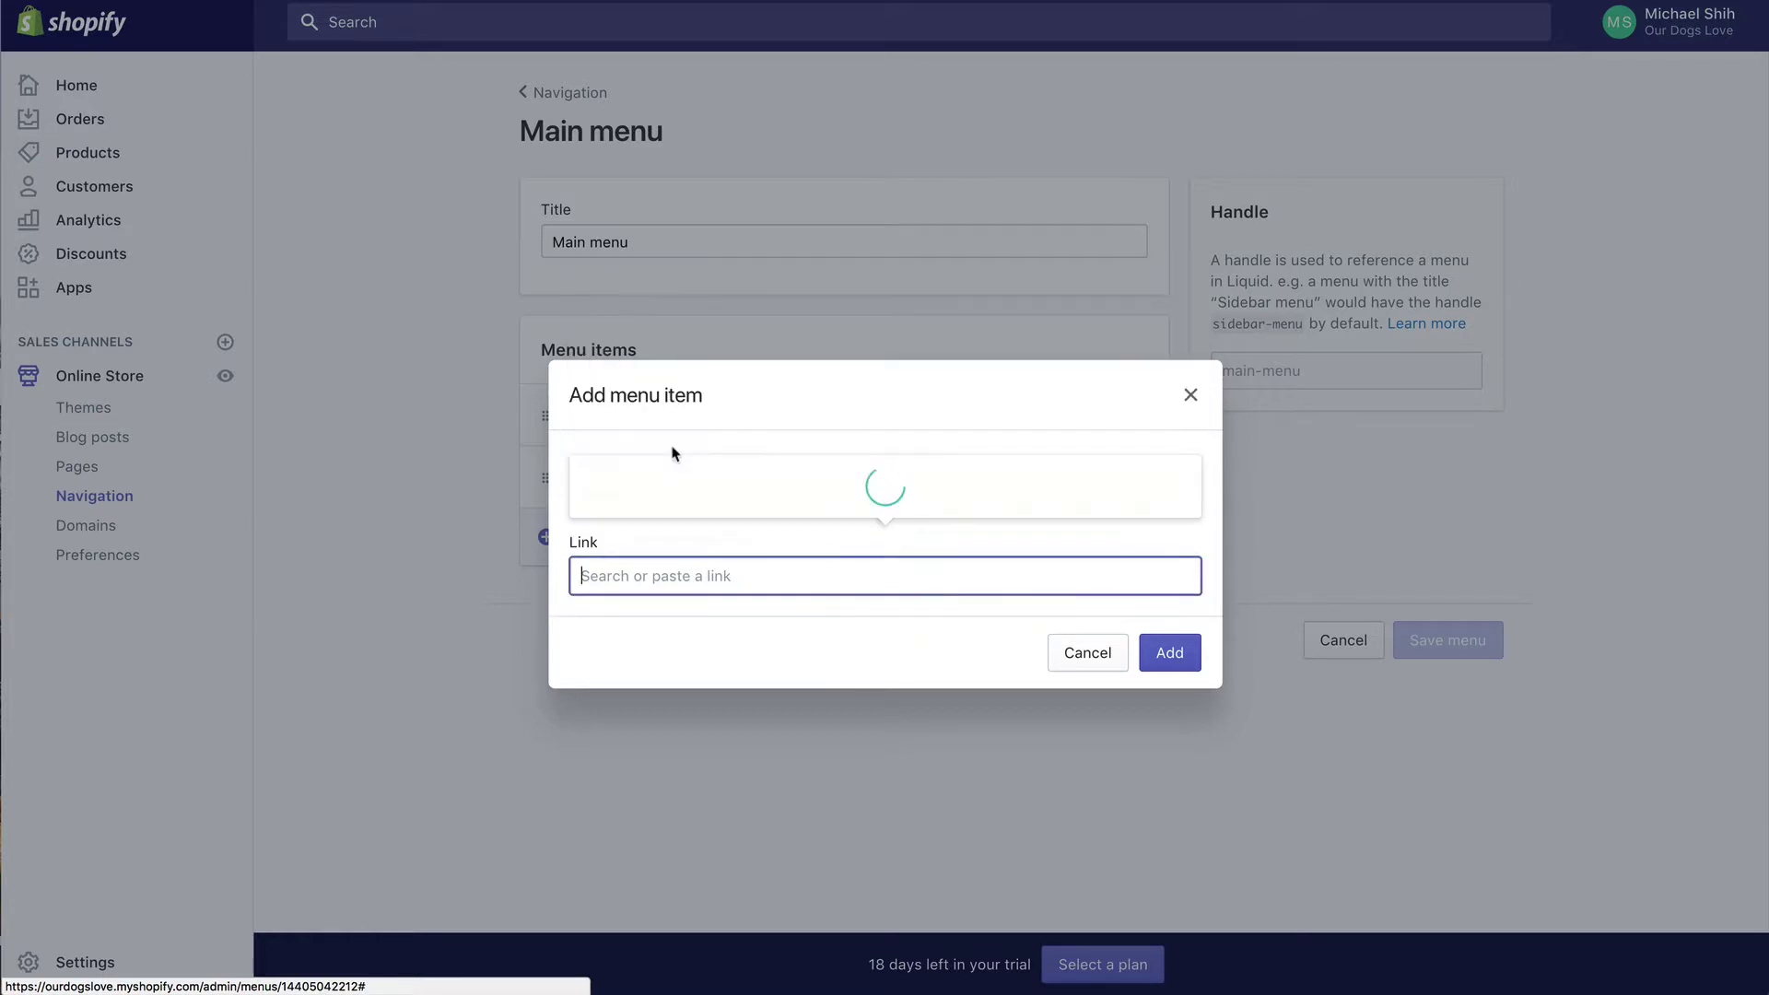
left_click(678, 341)
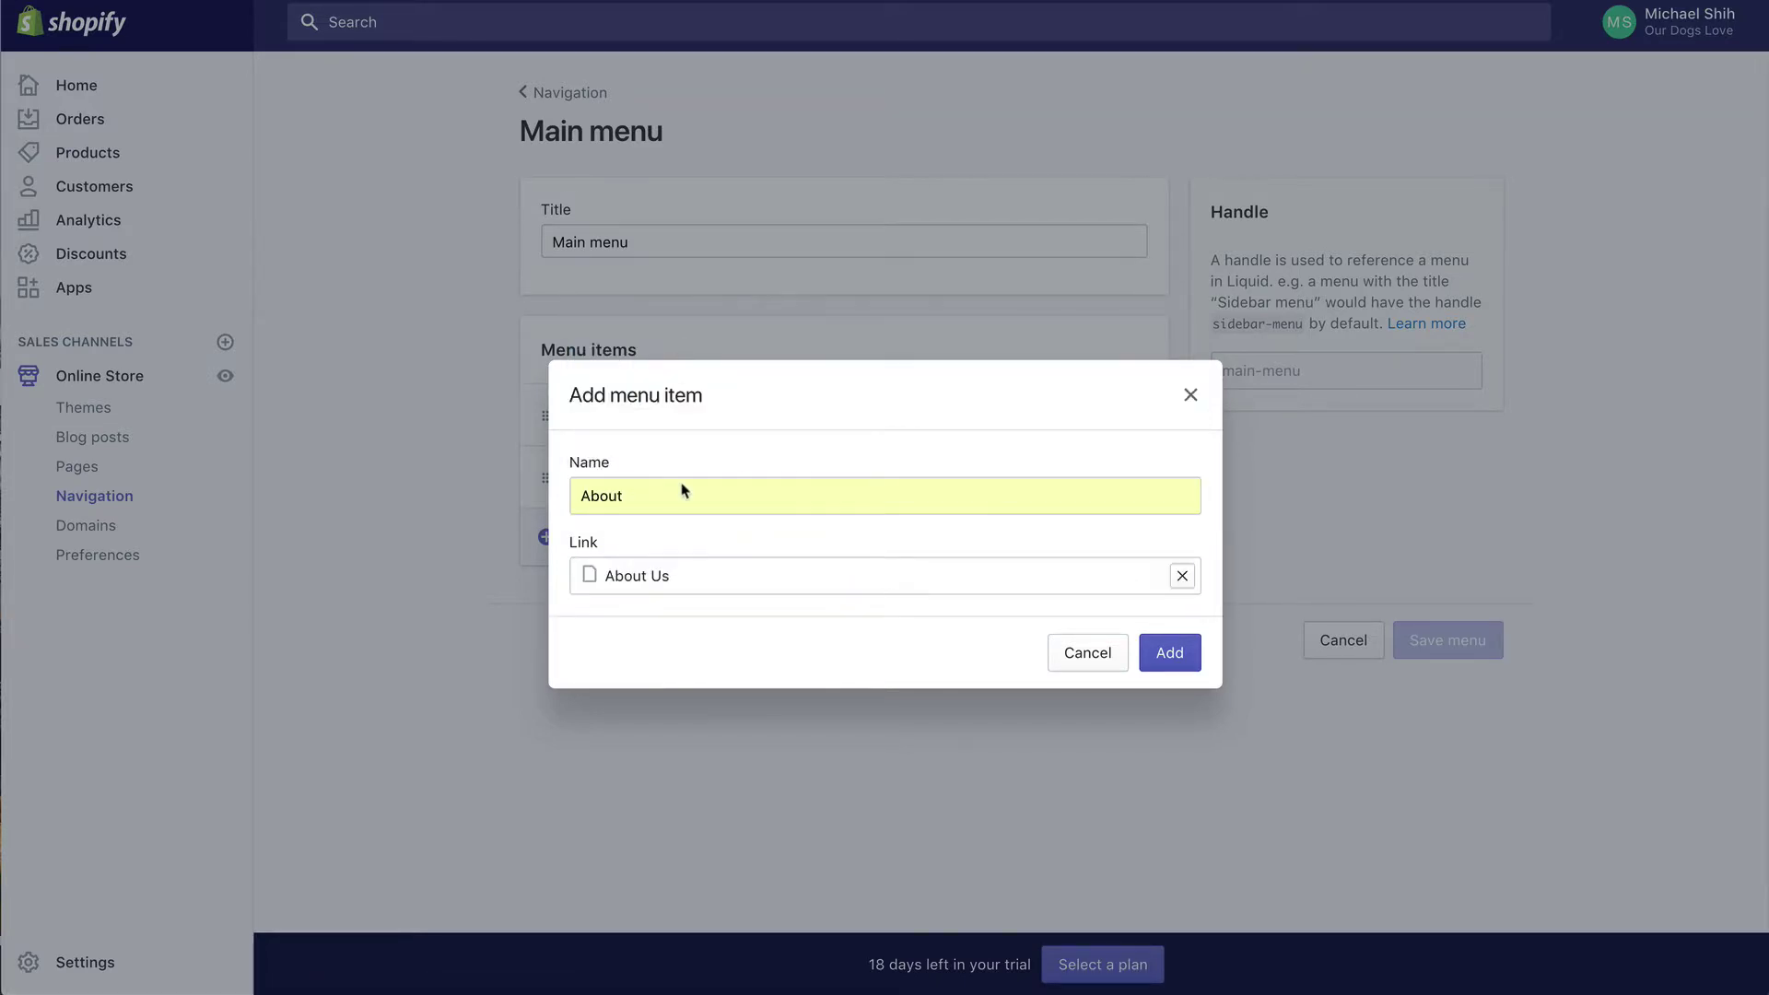
left_click(683, 493)
left_click(679, 499)
type("Us")
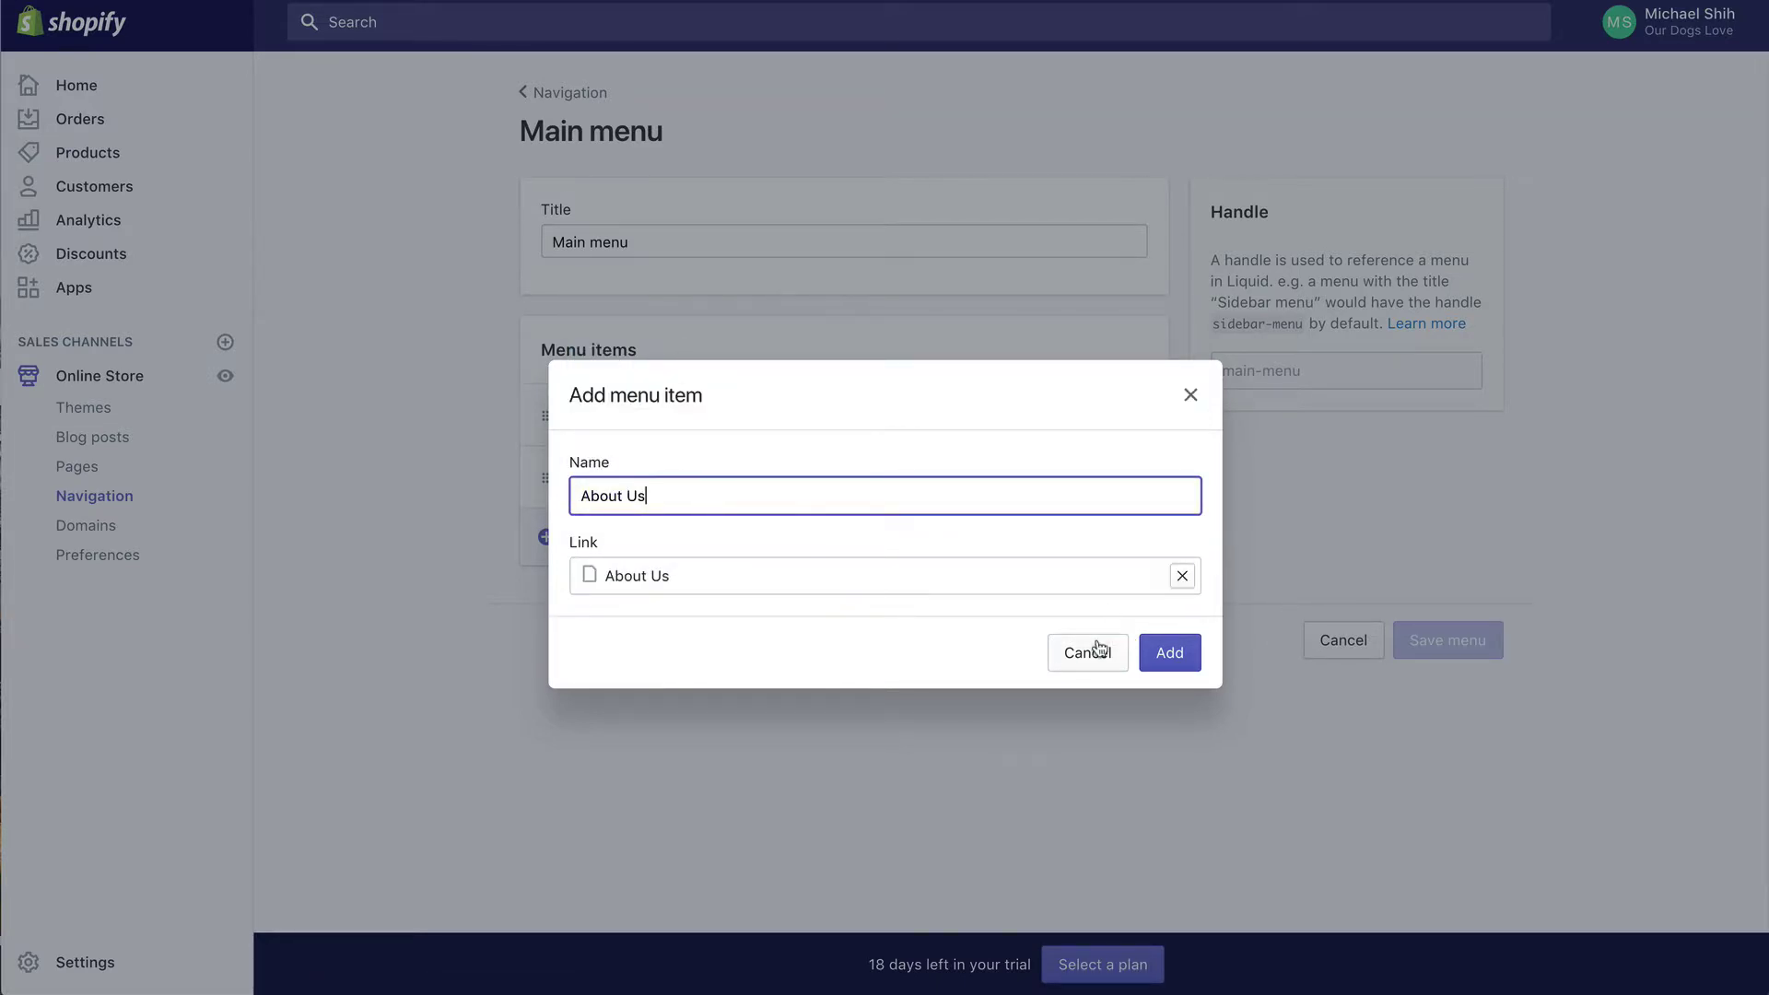
left_click(1168, 652)
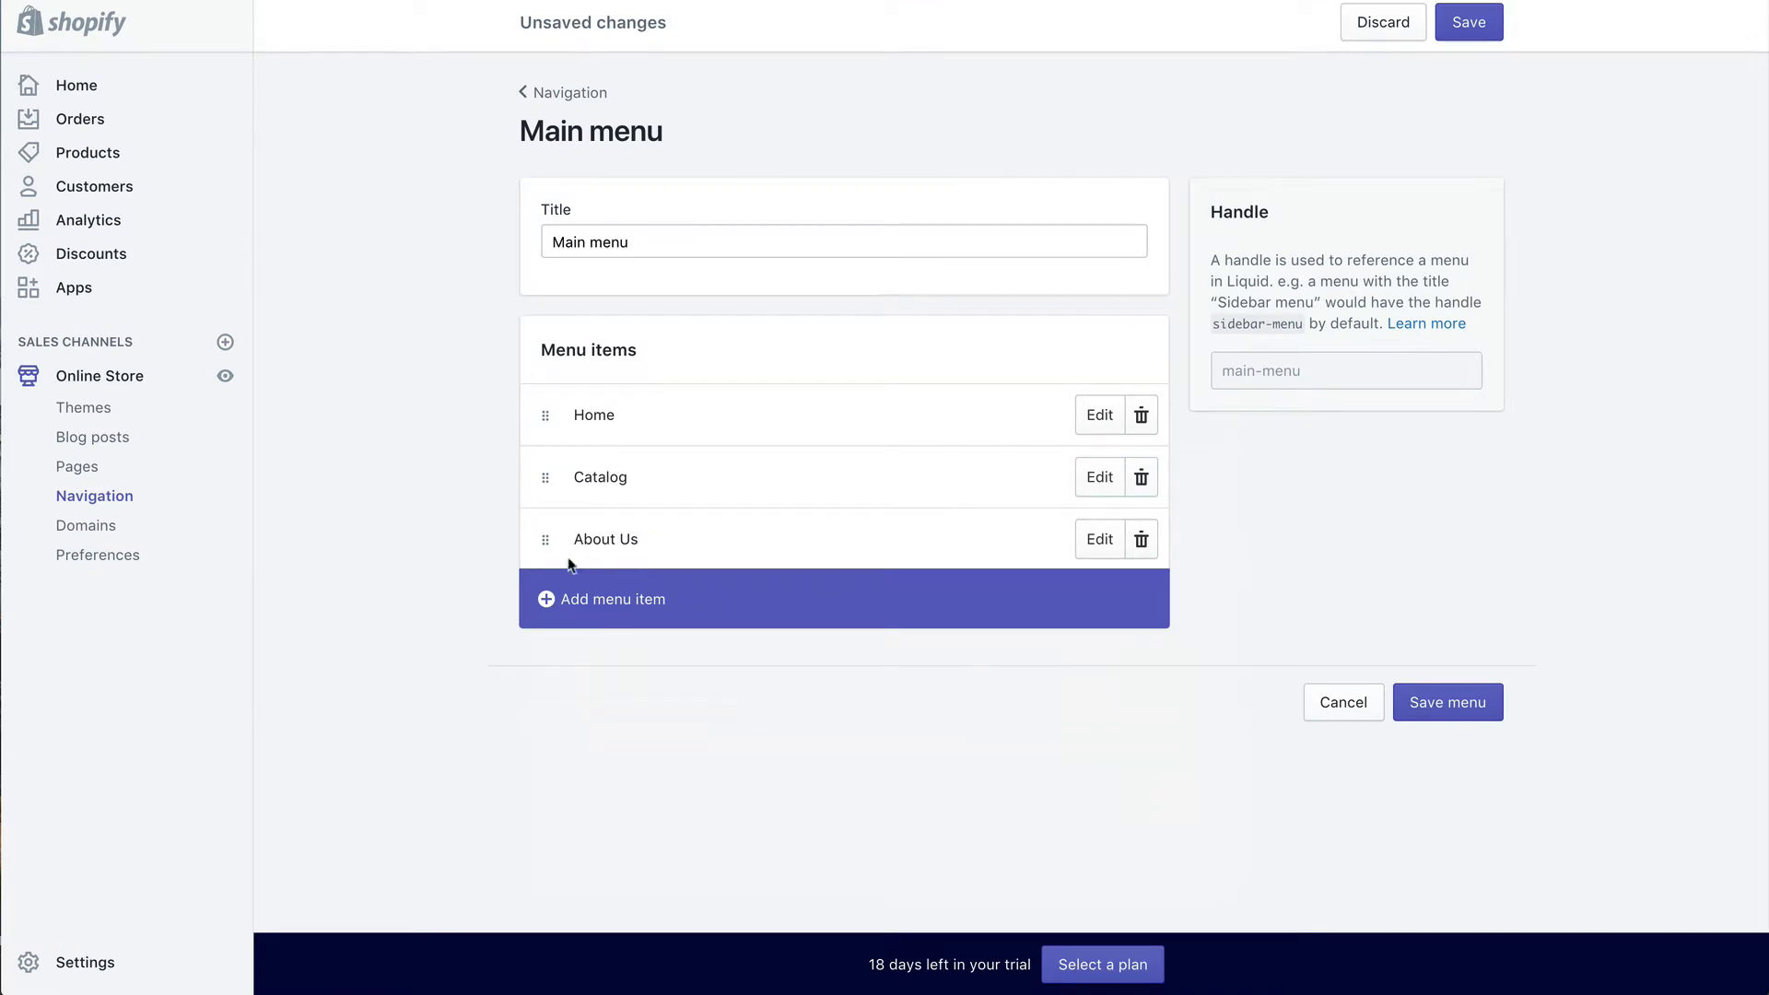
left_click_drag(544, 540, 544, 460)
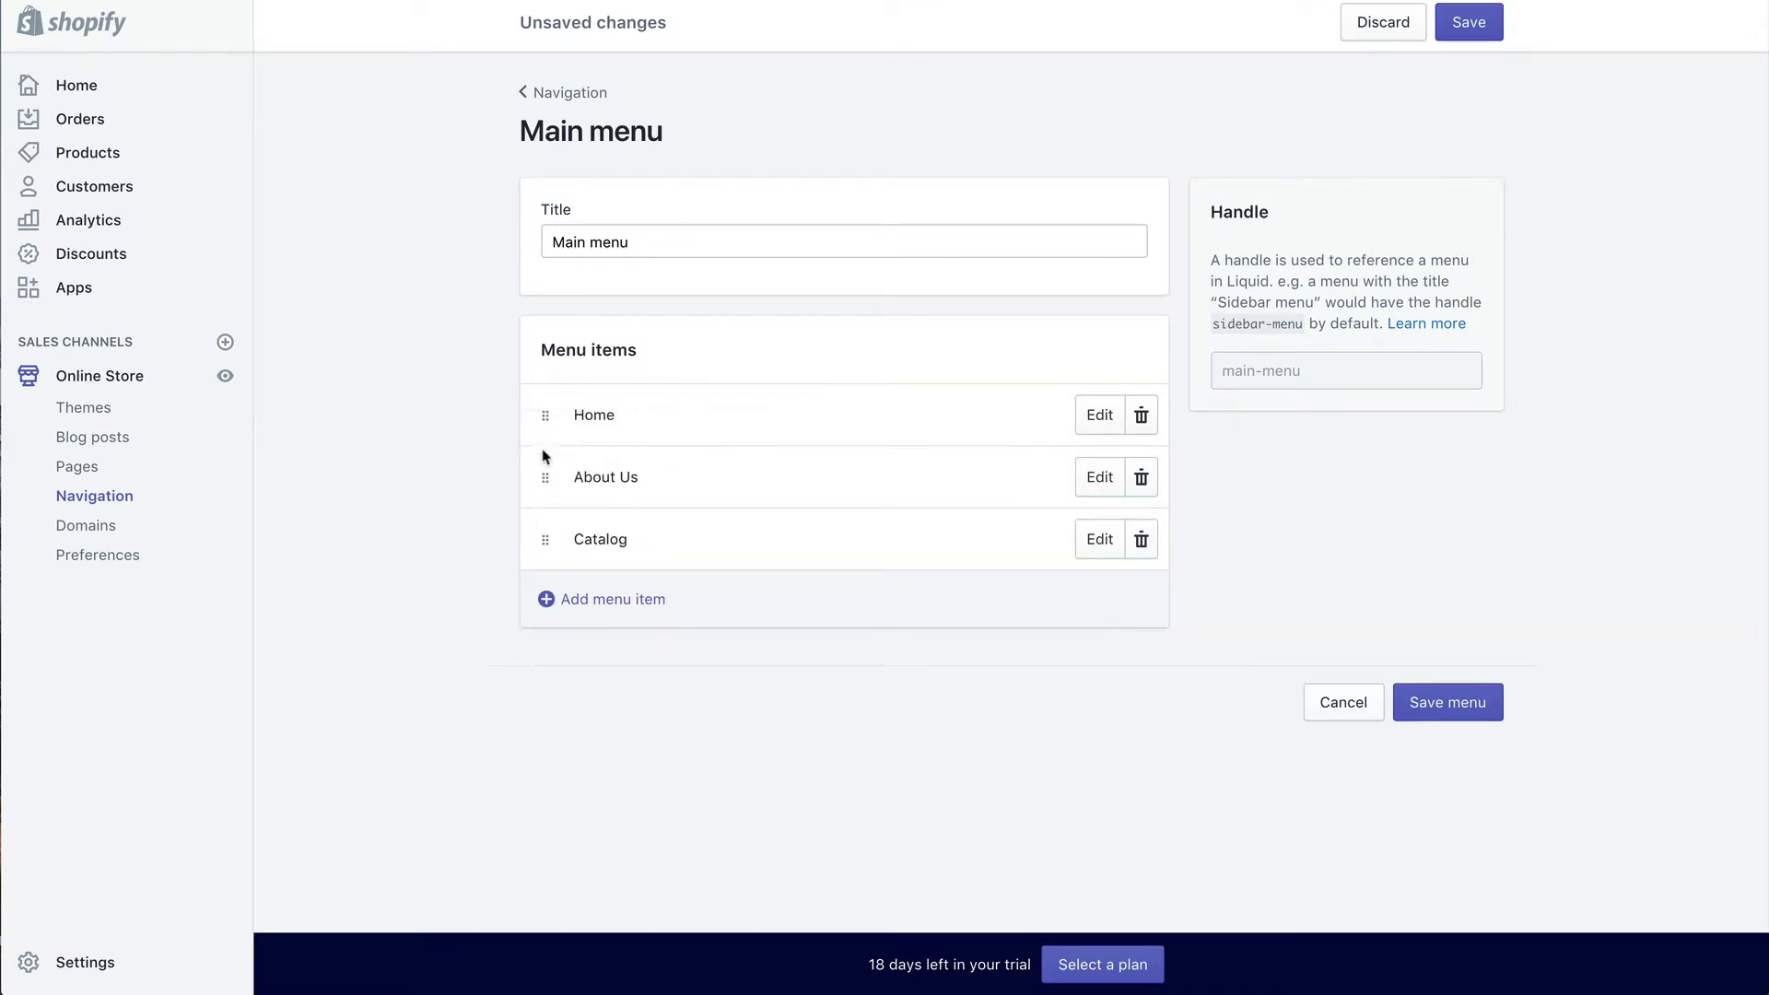
Step: Add a 'Contact Us' item linked to the Contact Us page and save the Main menu
left_click(544, 597)
type("Contact Us")
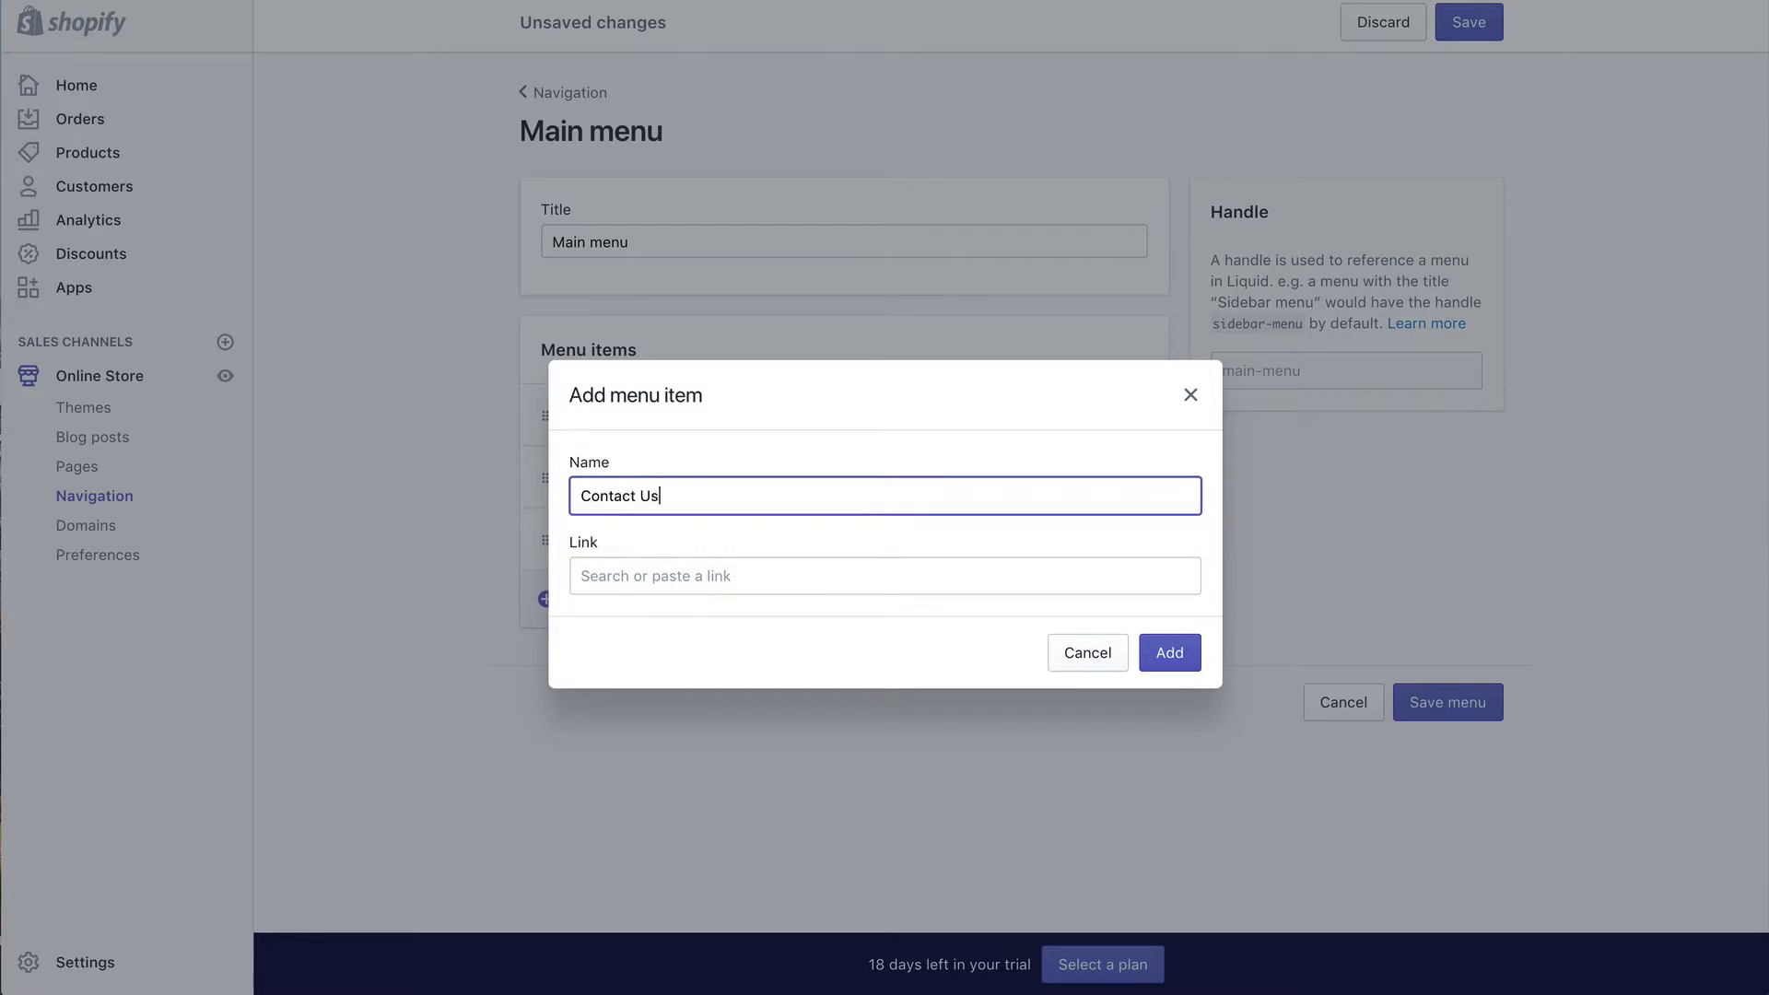
left_click(672, 579)
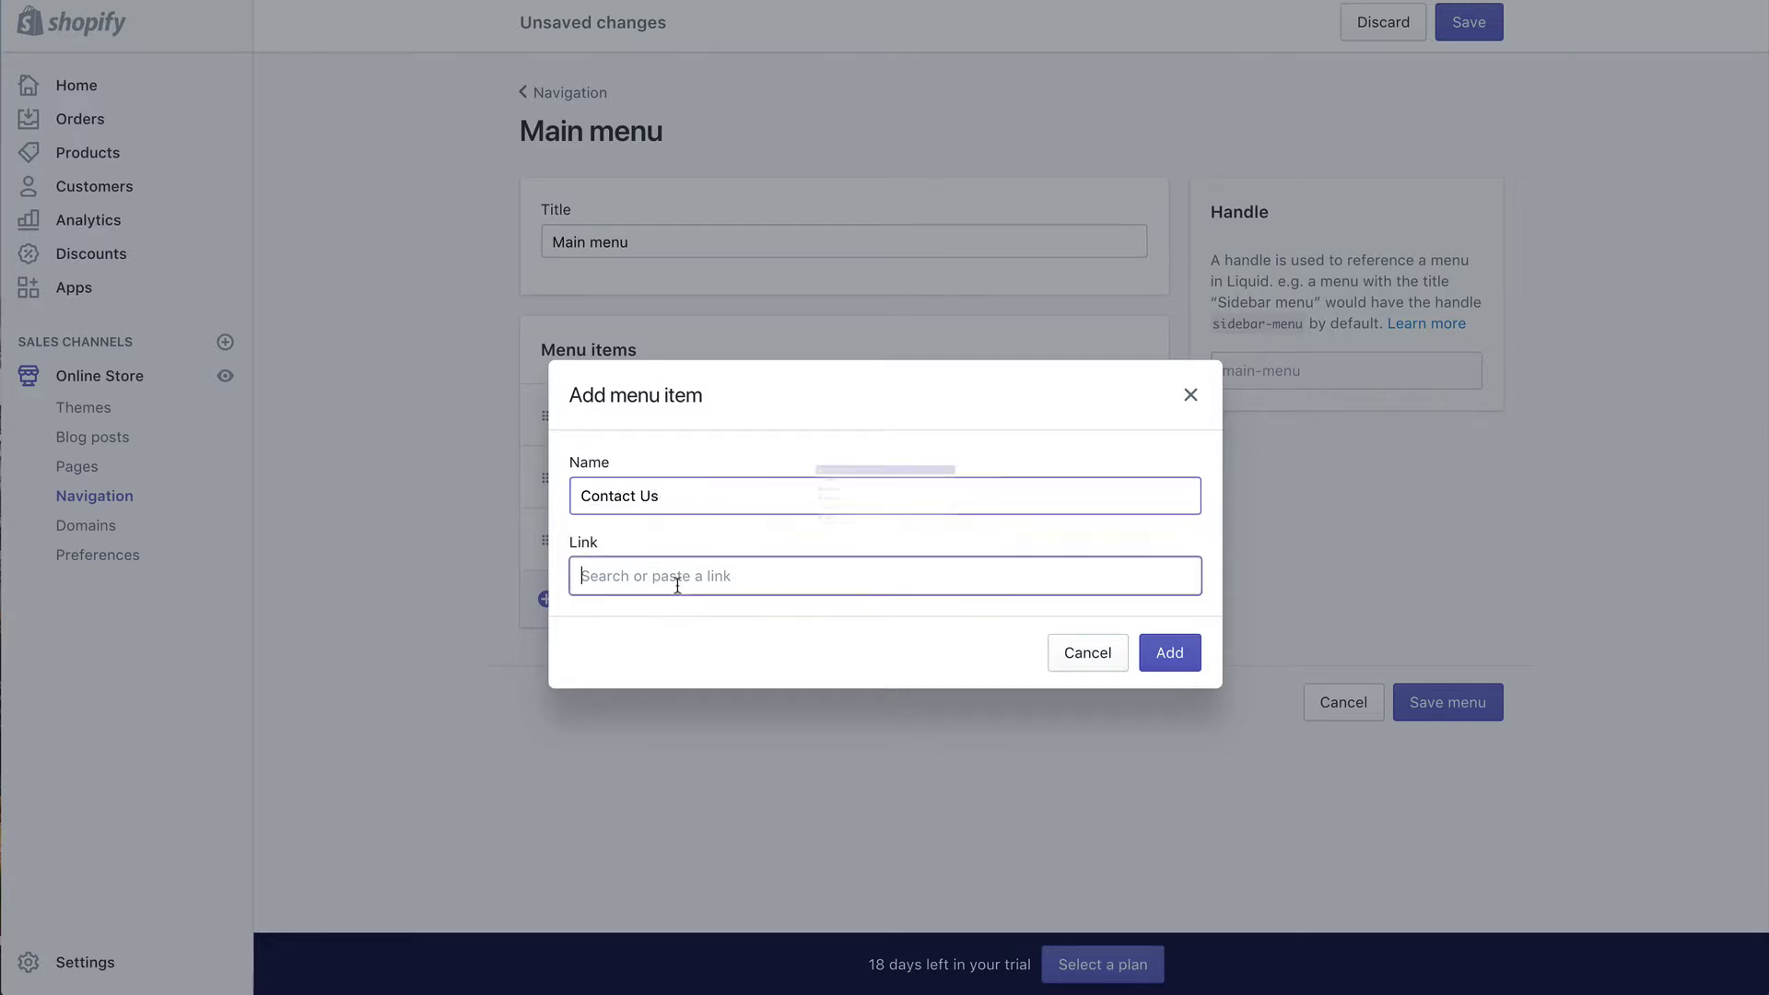
left_click(672, 466)
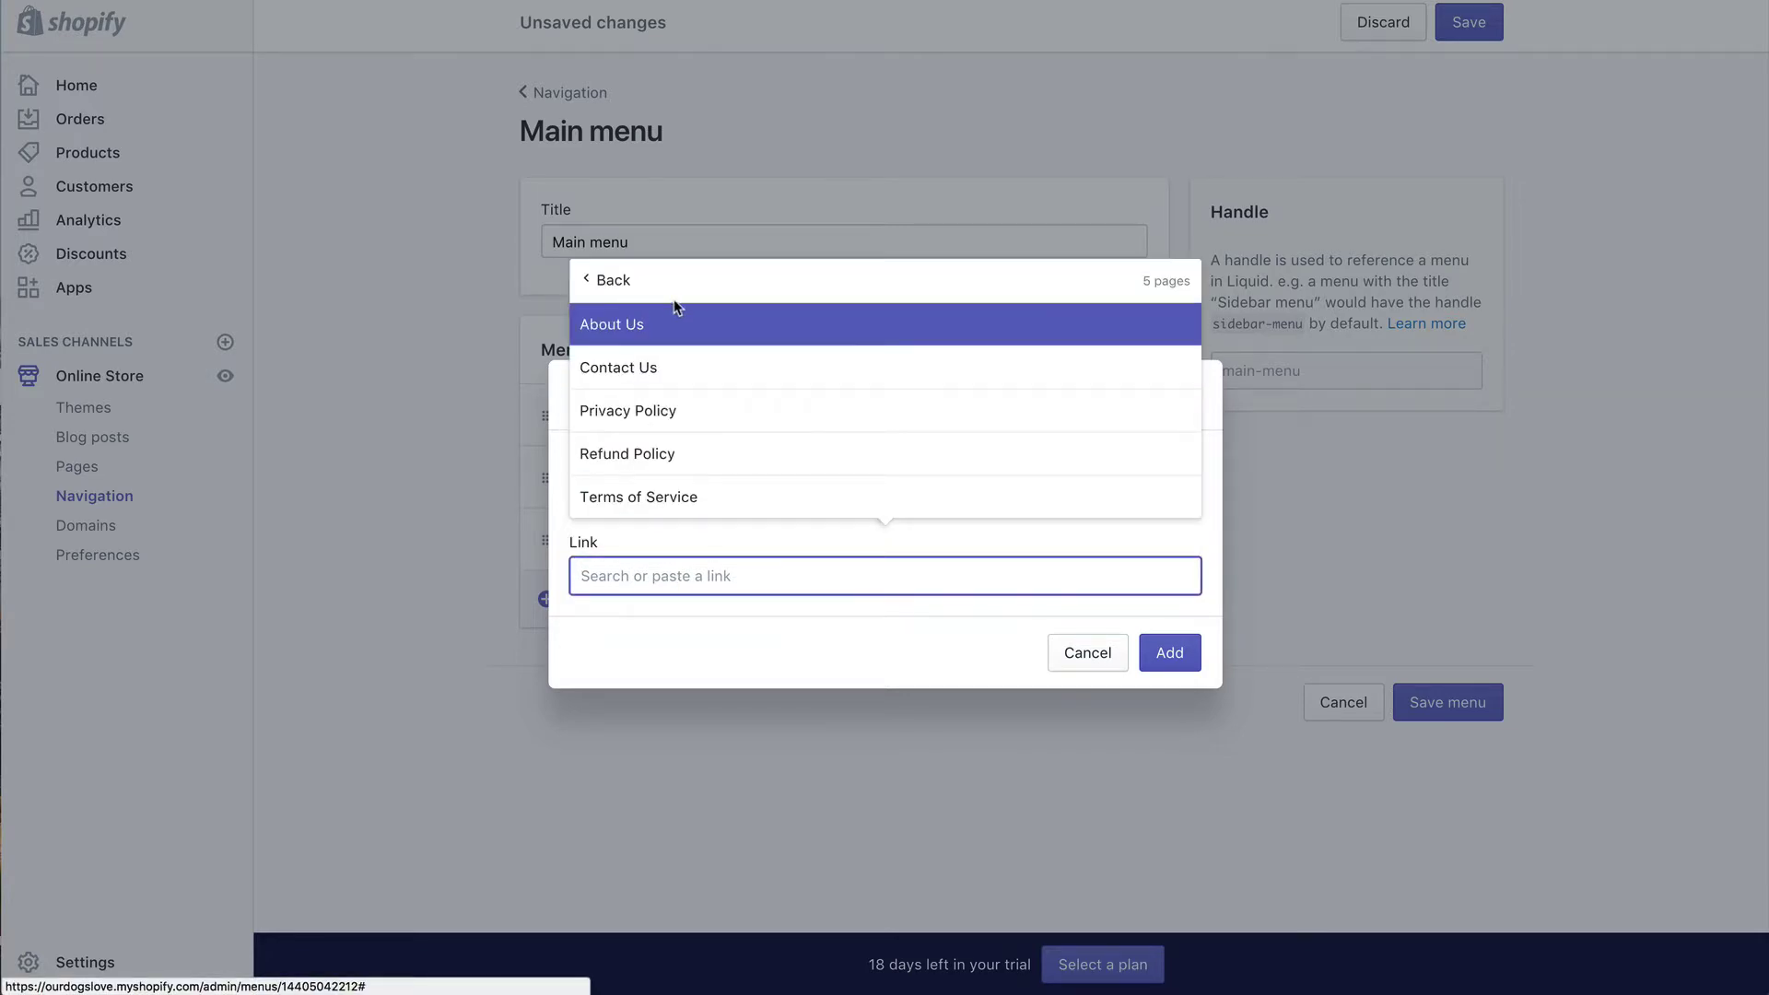
left_click(665, 367)
left_click(1155, 652)
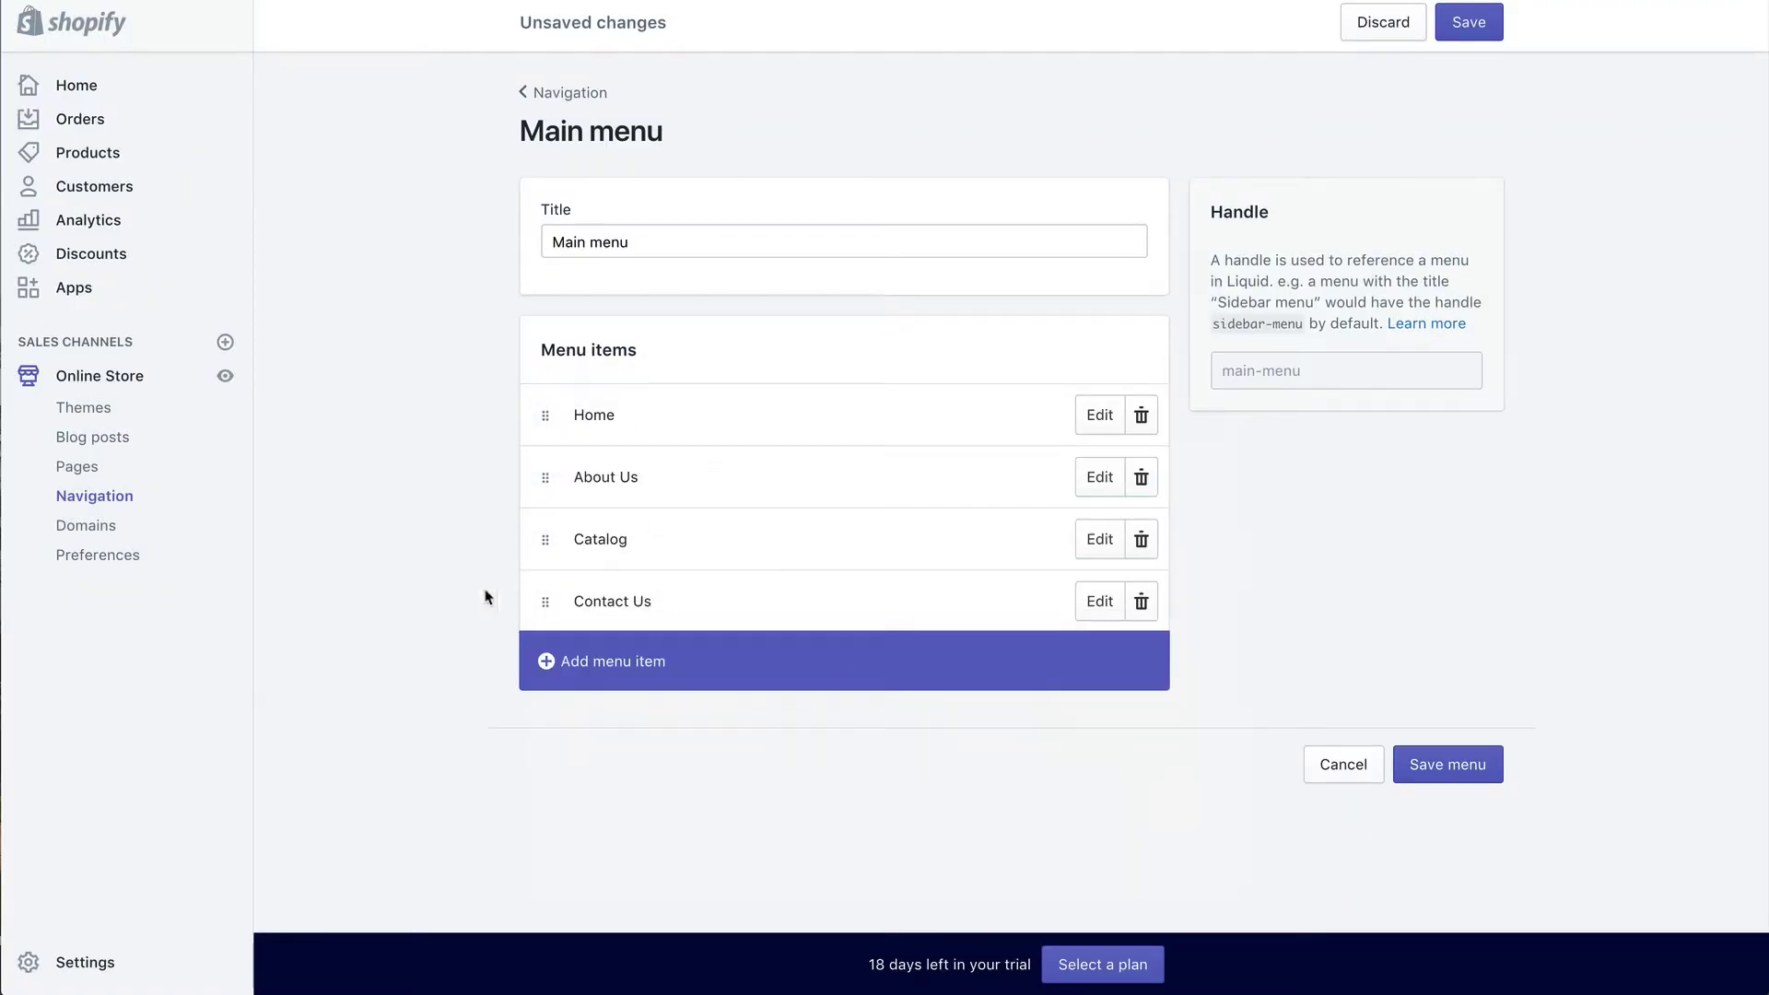
left_click(1448, 764)
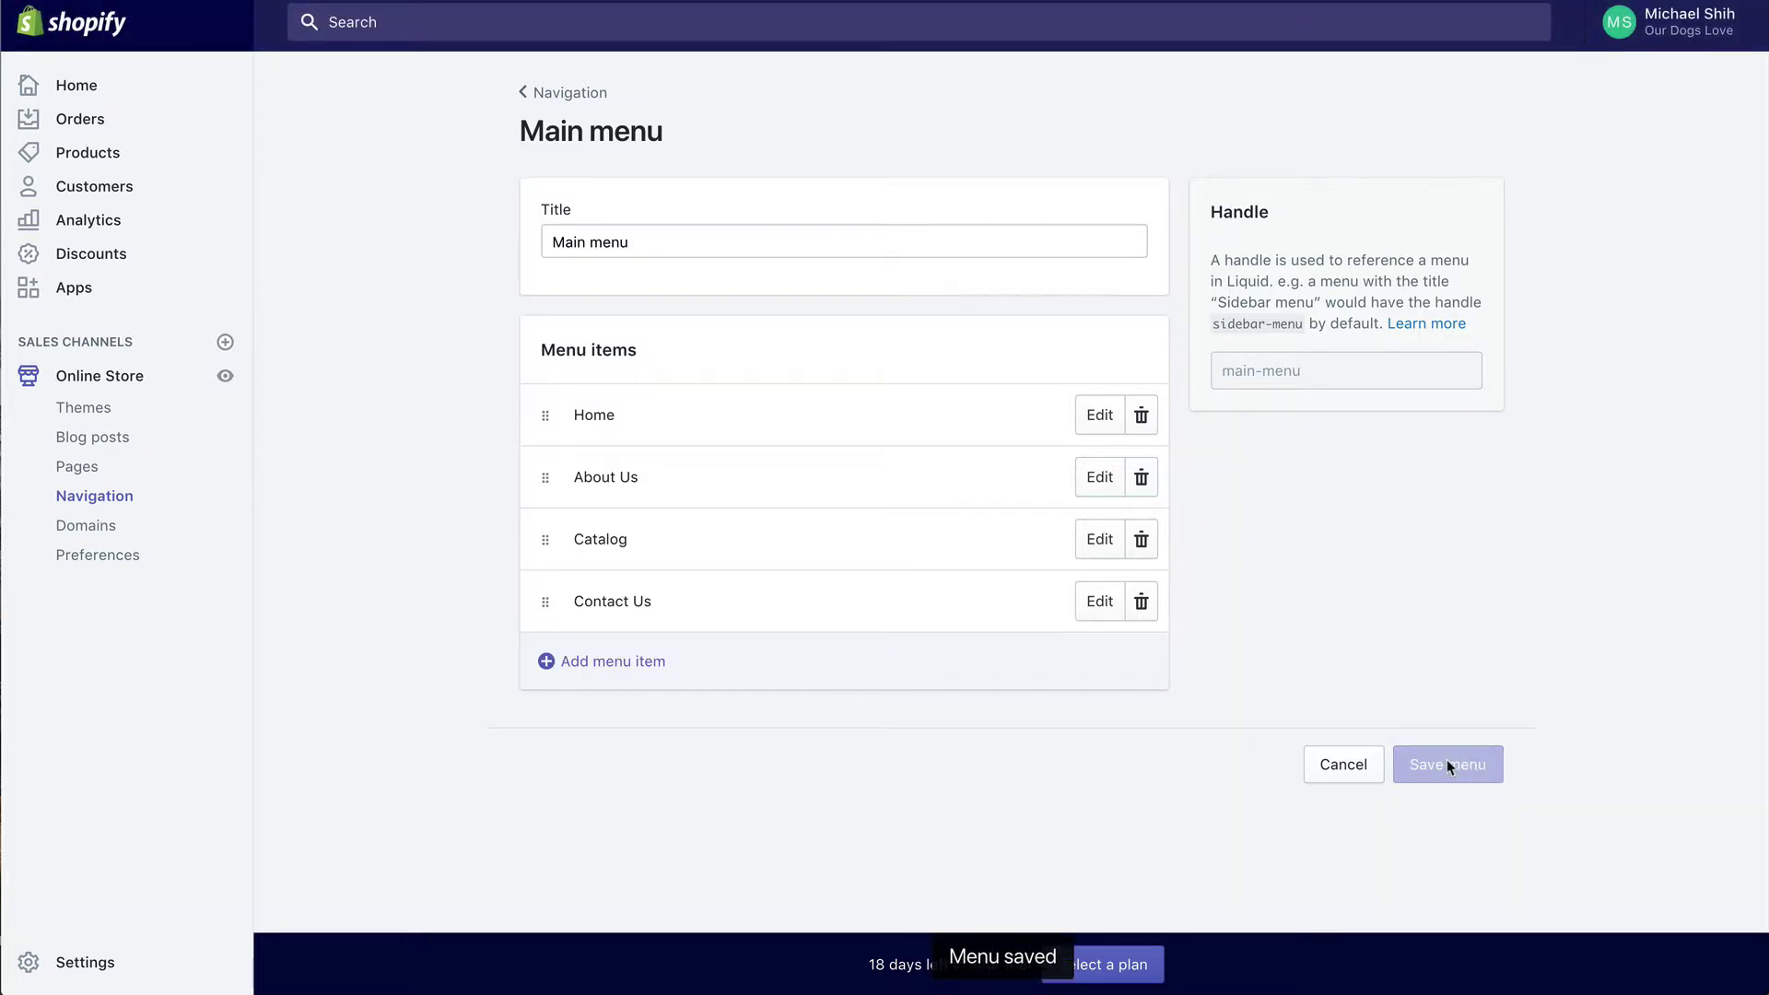
left_click(580, 96)
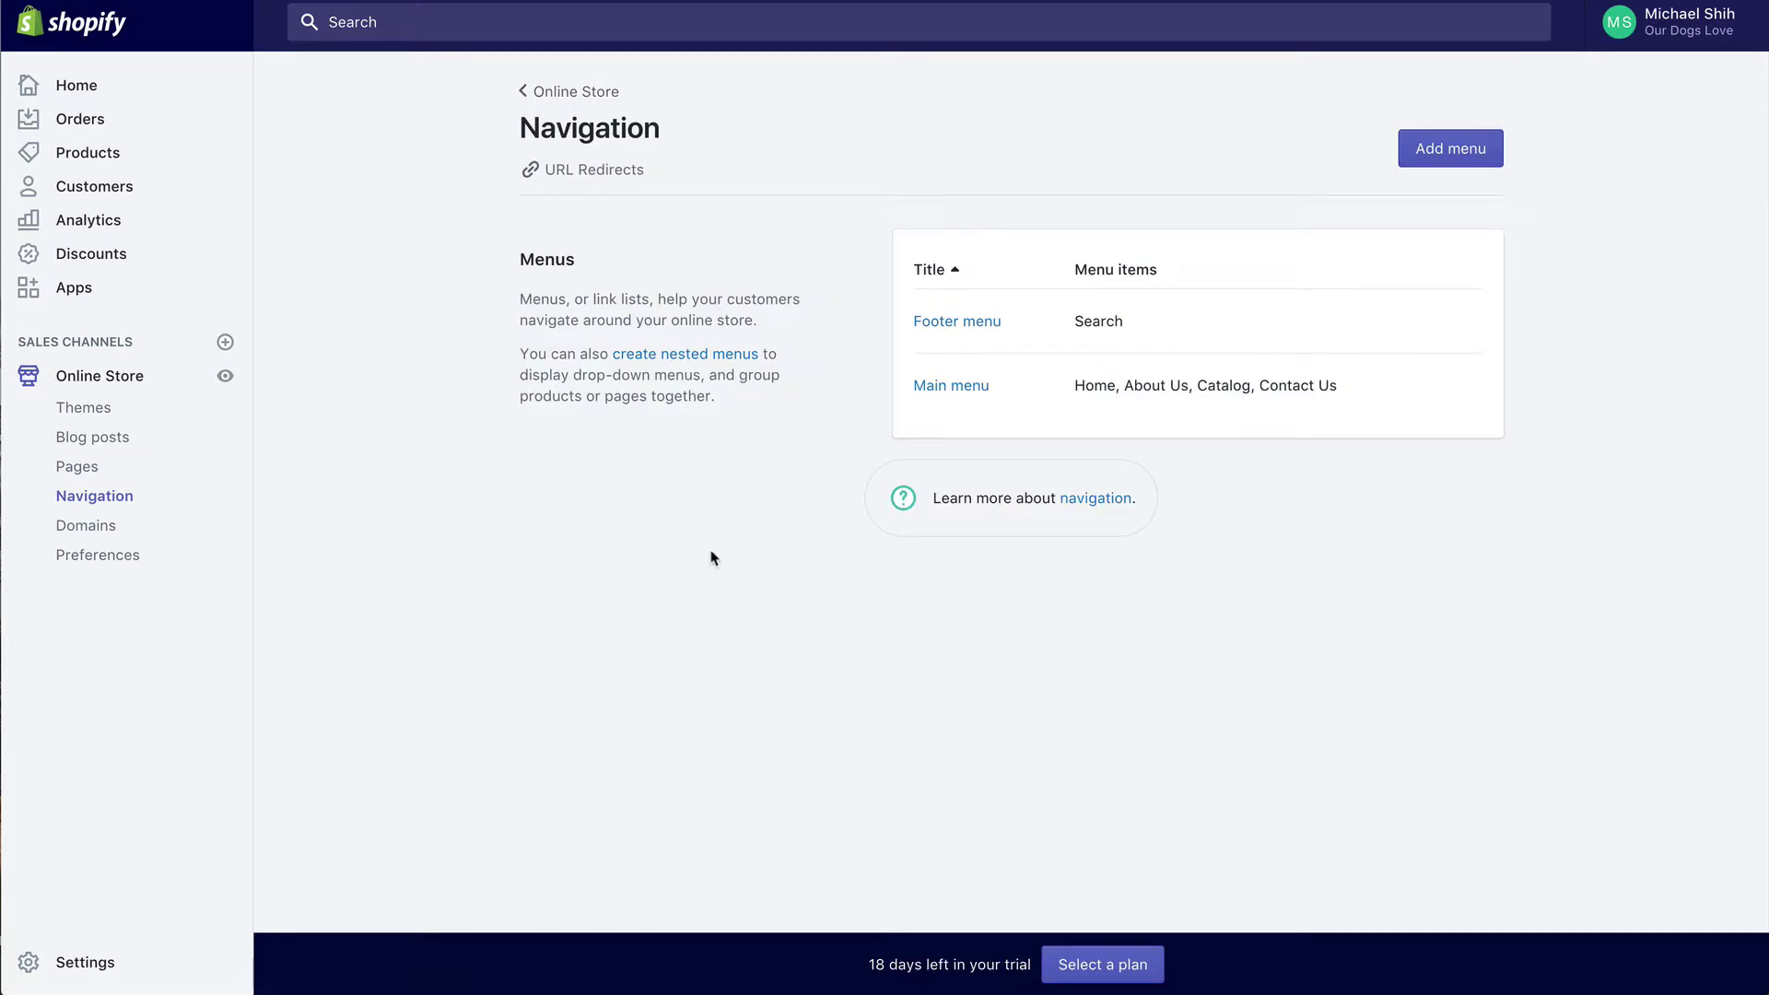
Step: Add a Privacy Policy item linked to the Privacy Policy page to the Footer menu
left_click(941, 323)
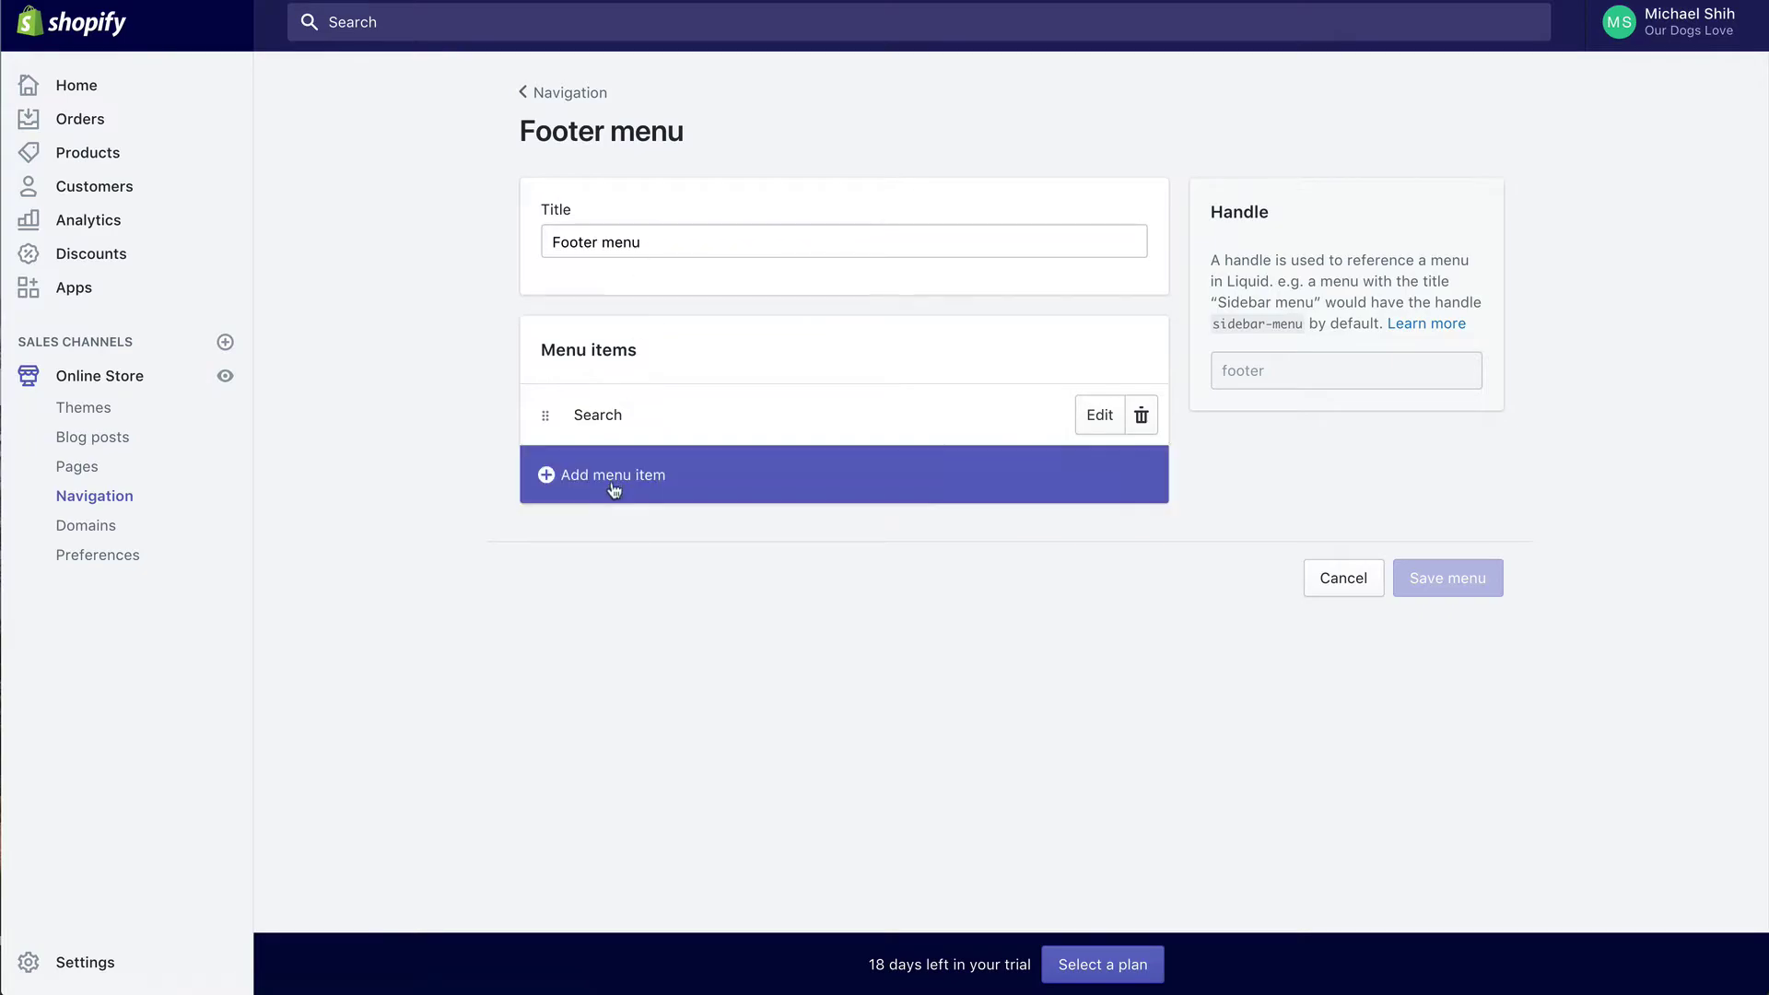
left_click(615, 490)
left_click(634, 501)
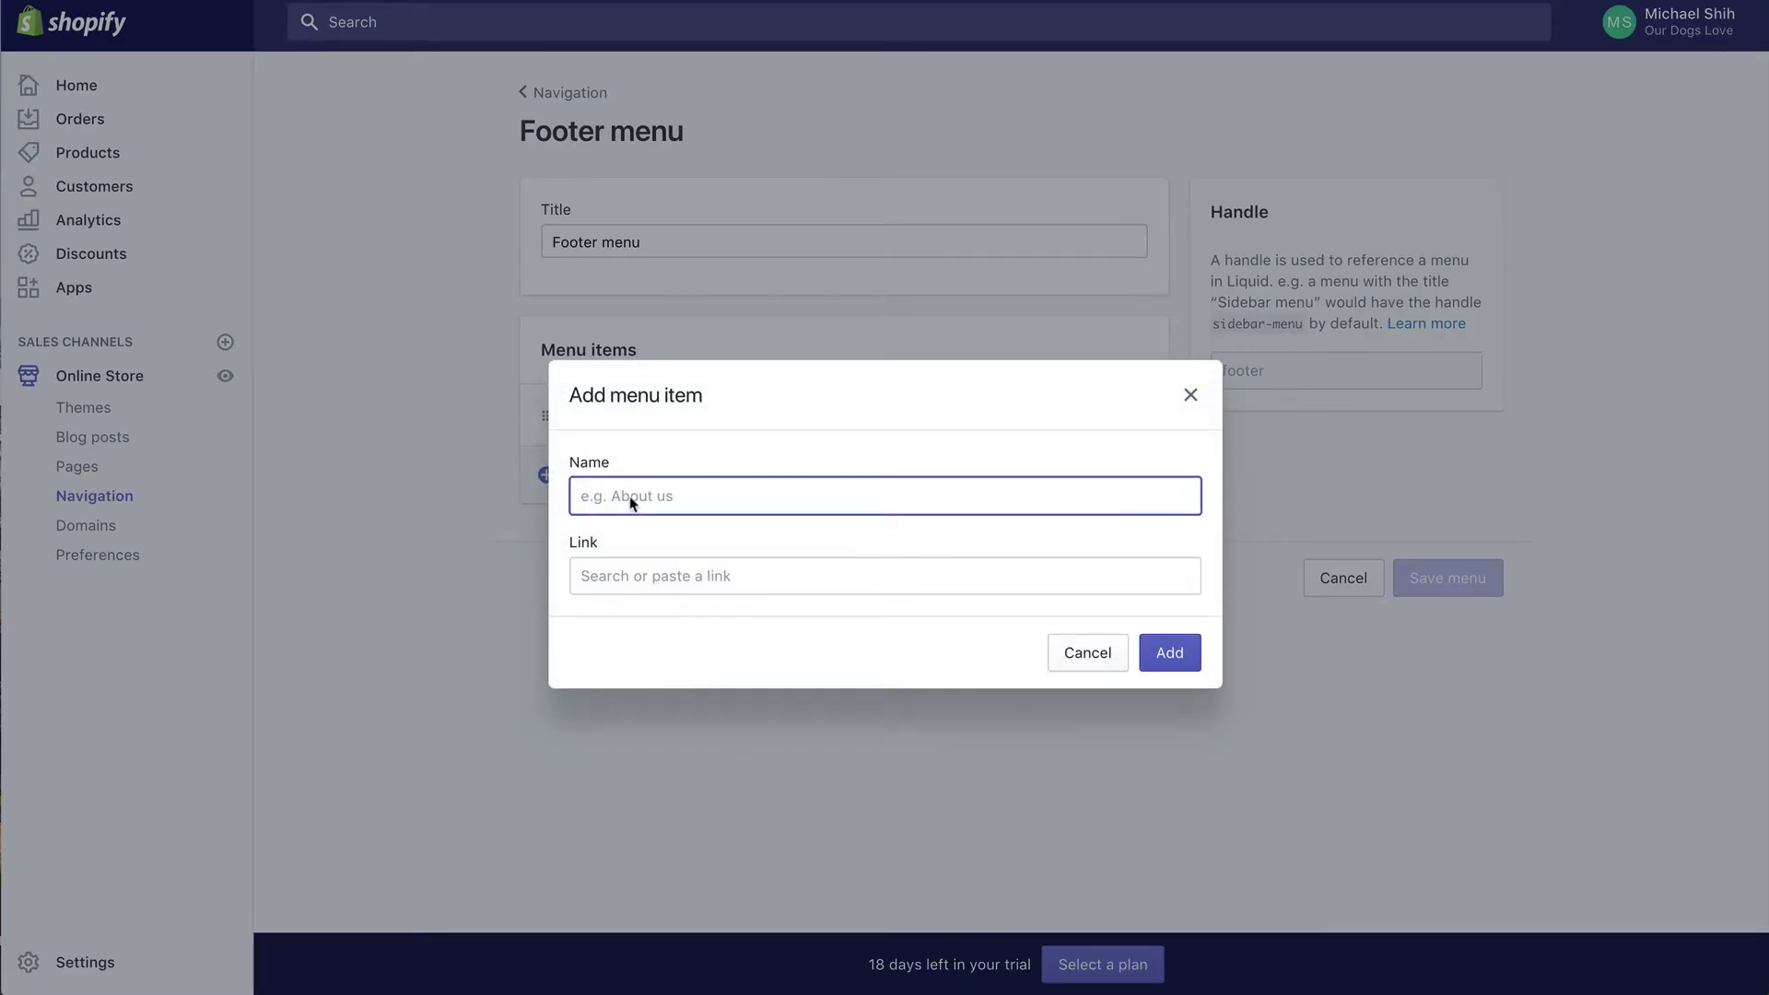
type("Privacy Policy")
left_click(614, 581)
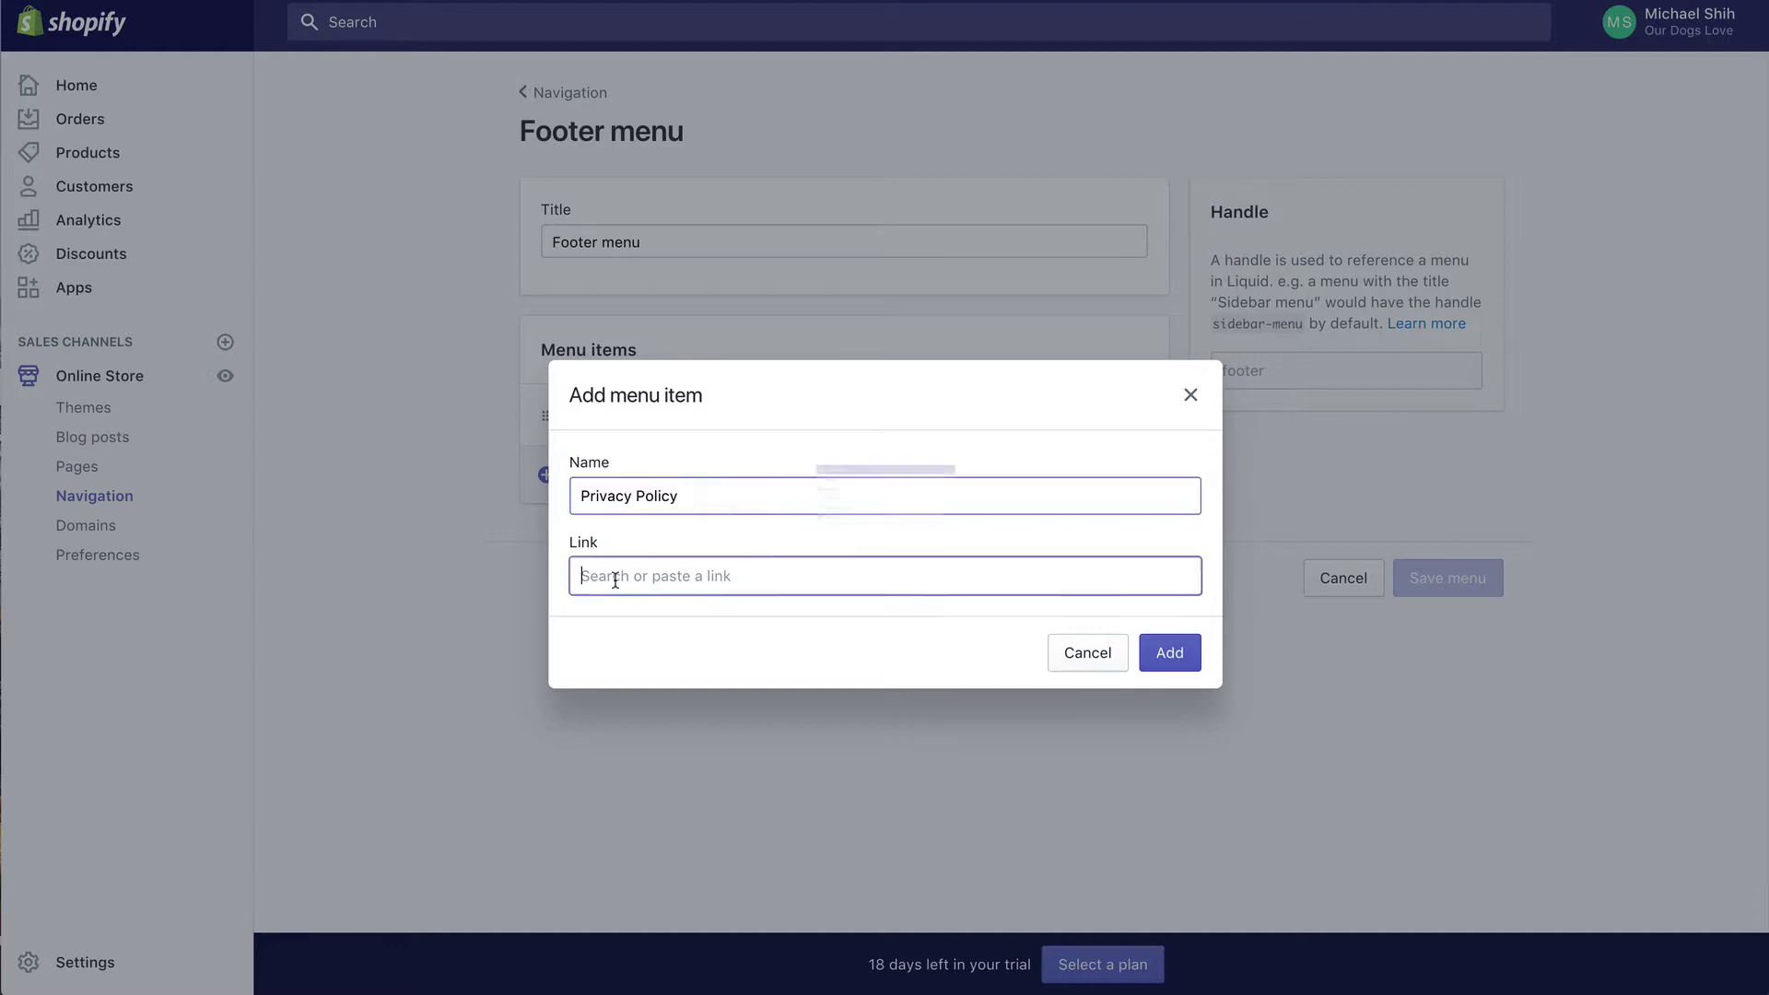
left_click(665, 448)
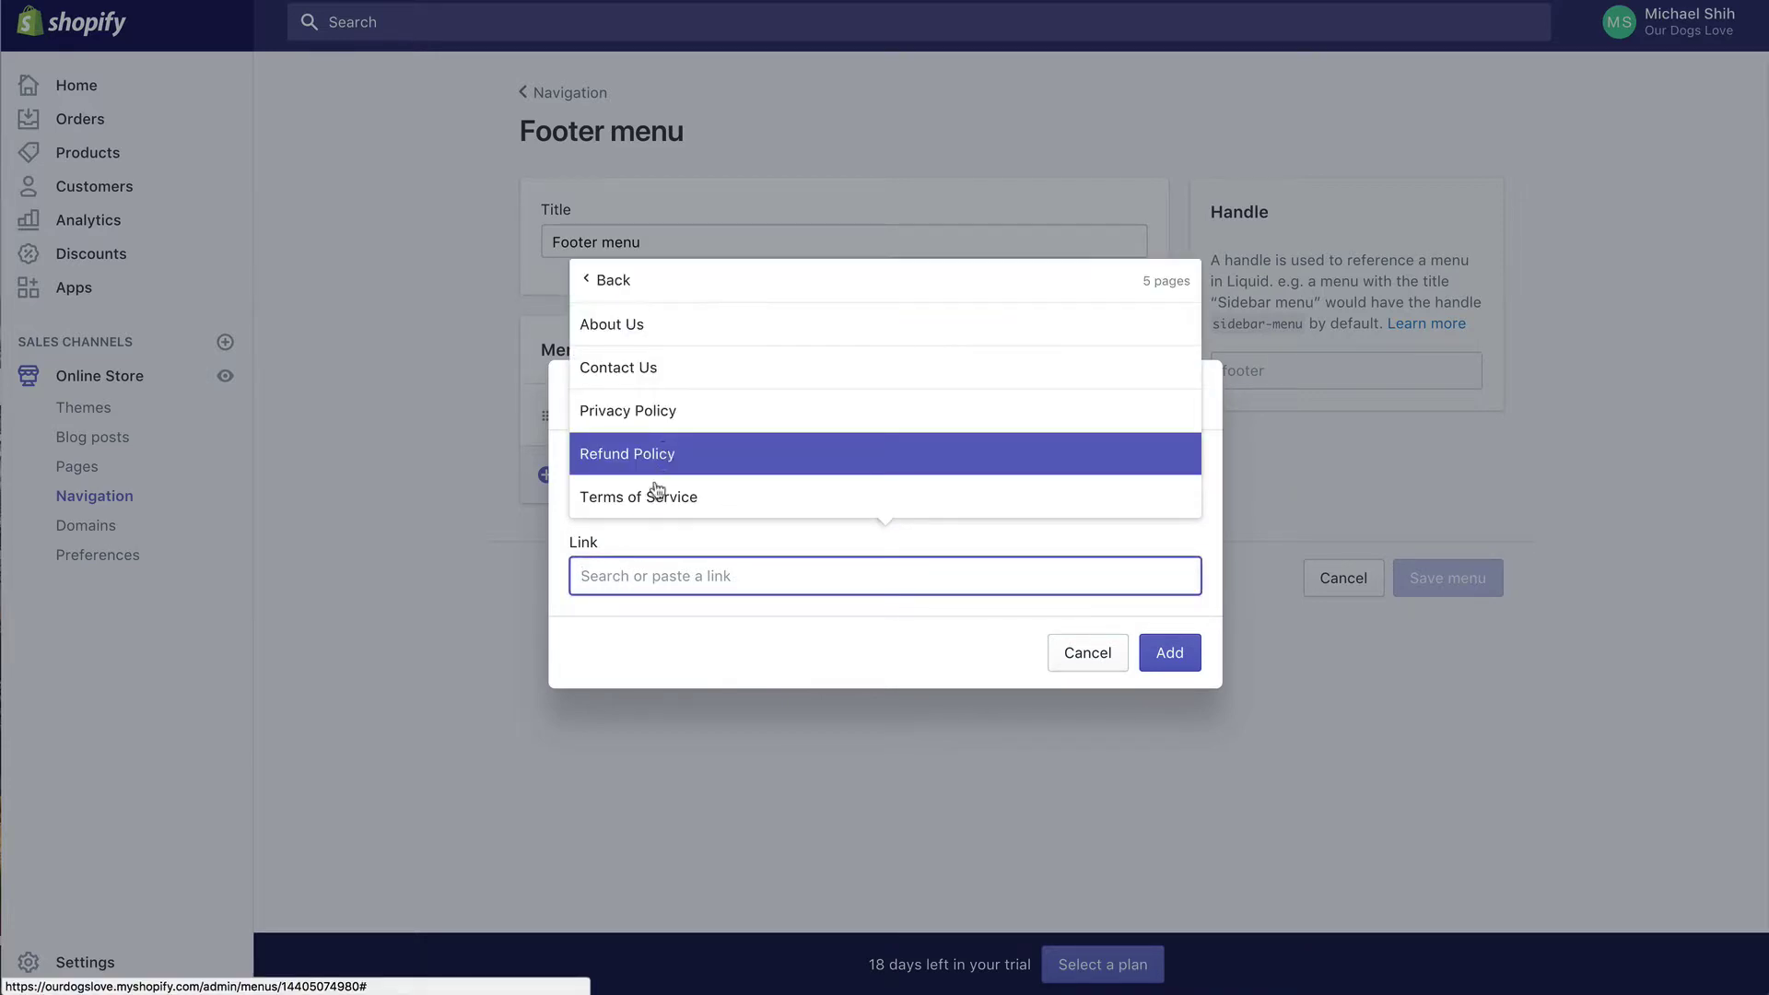
left_click(662, 416)
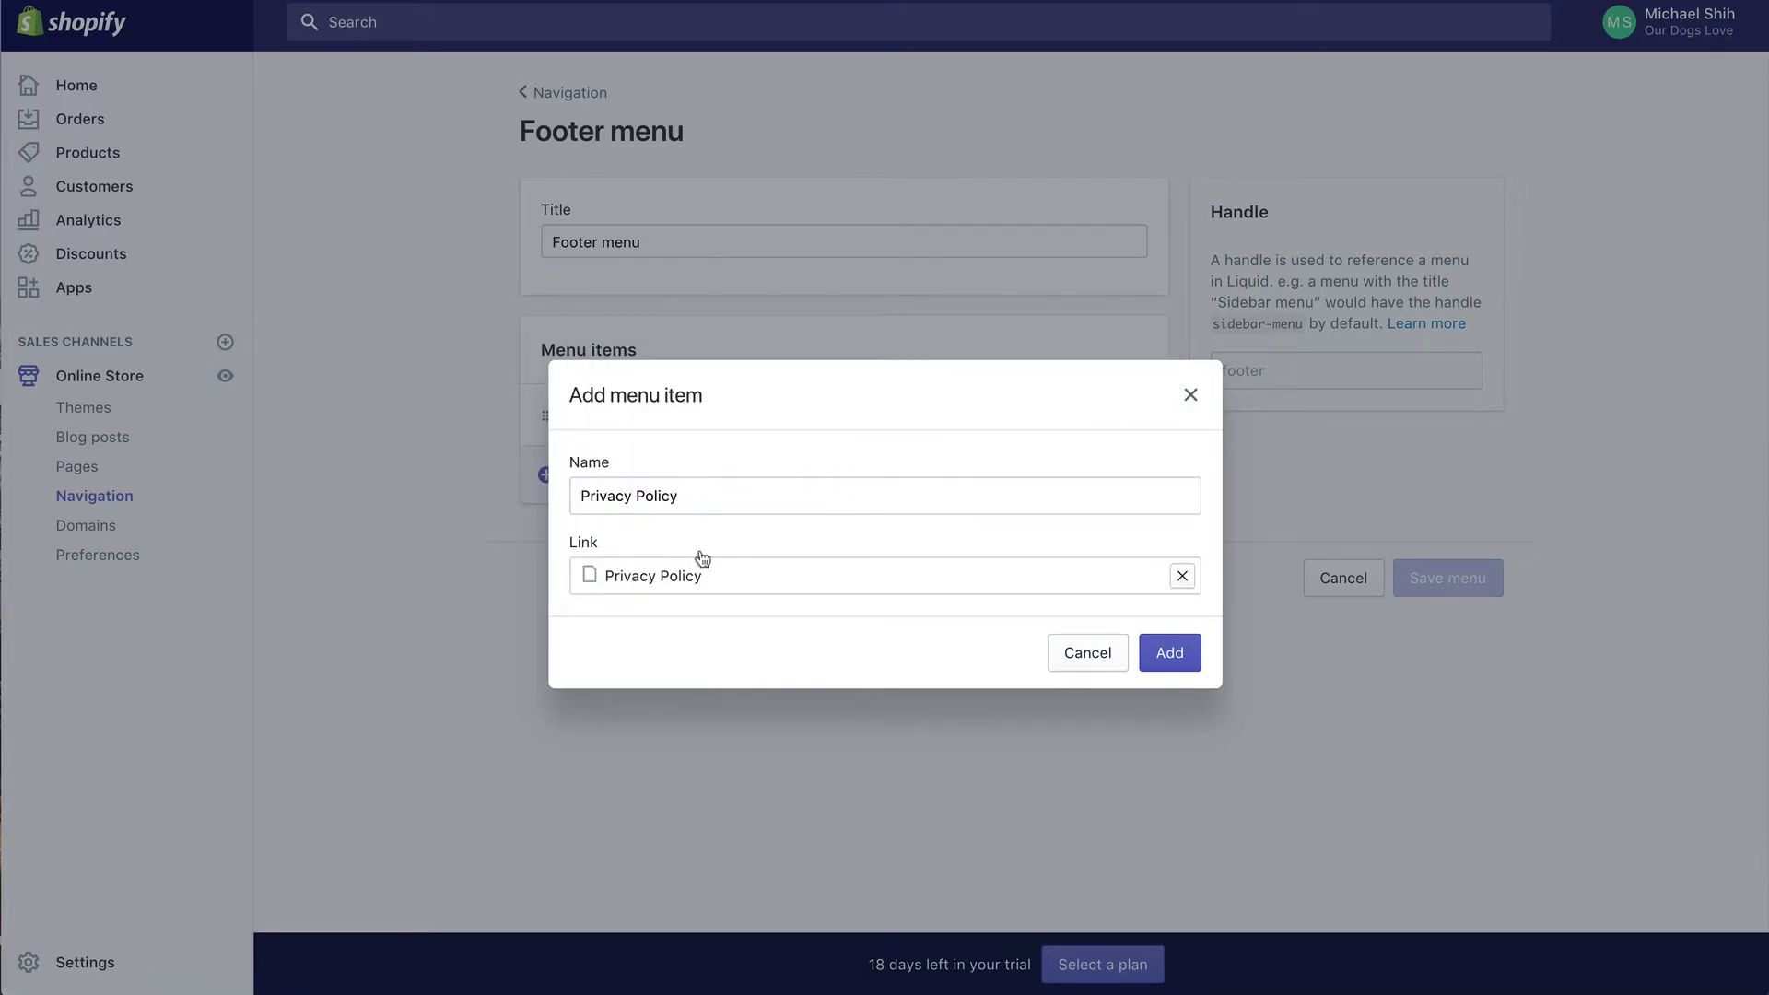
left_click(1169, 654)
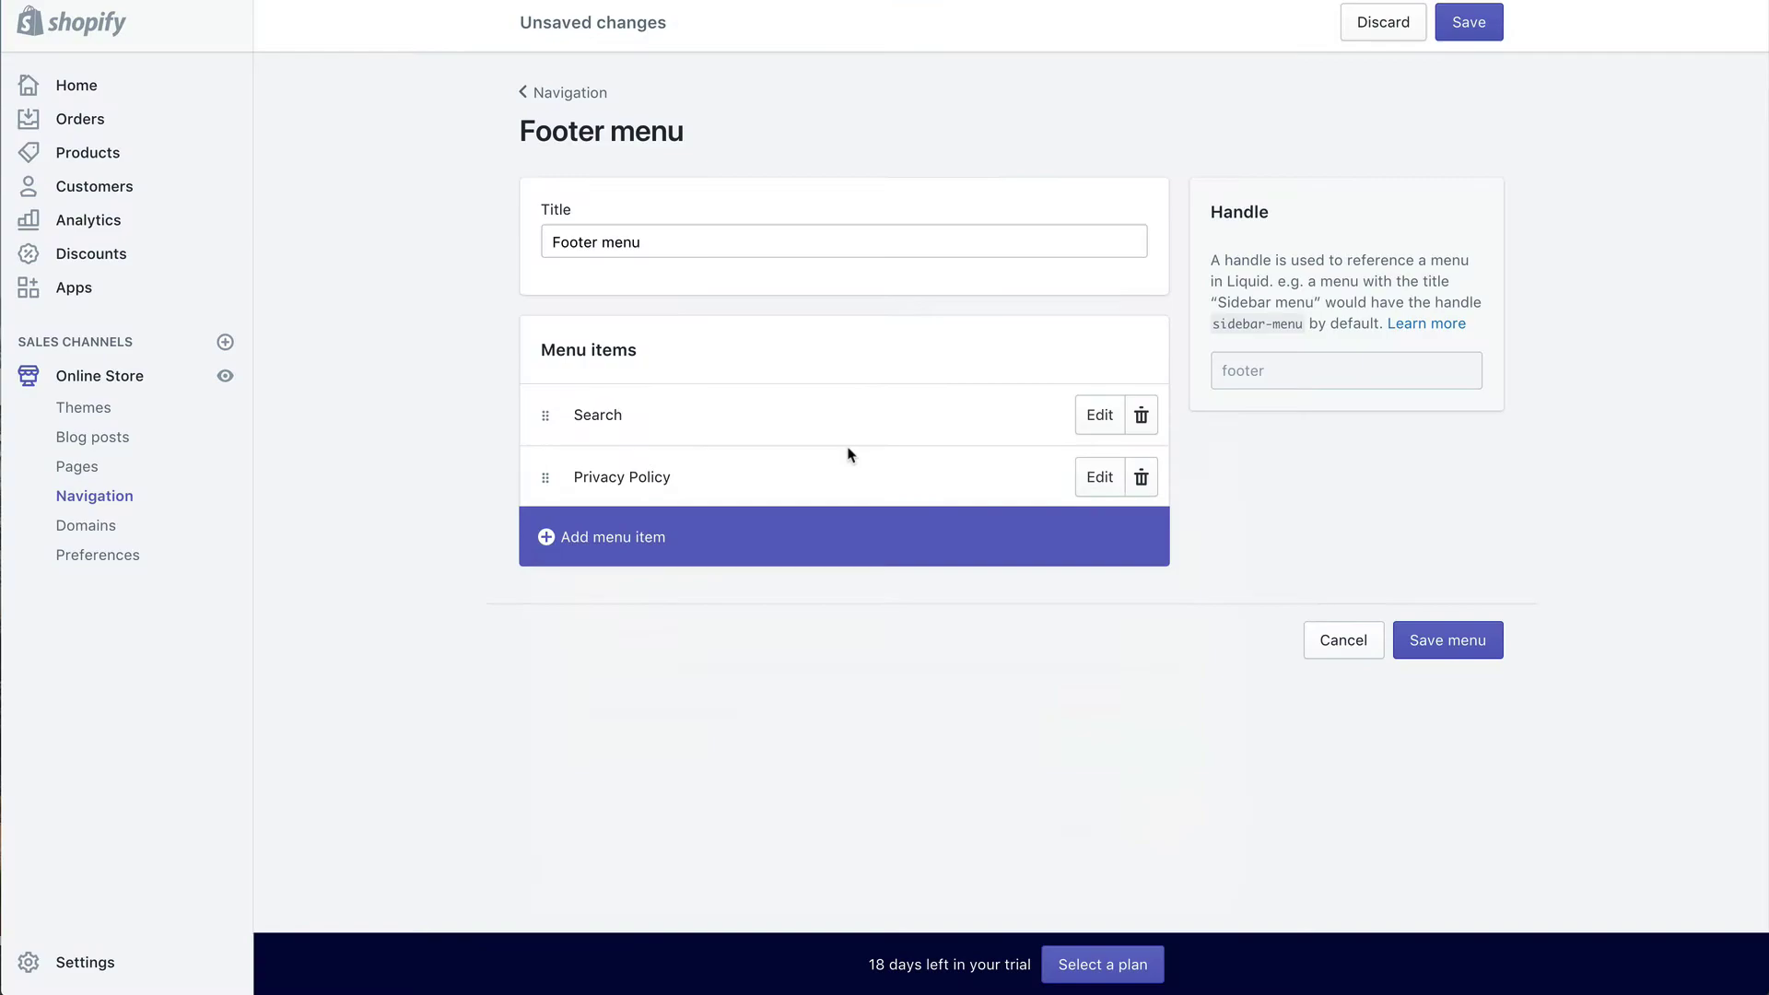
Step: Add a Terms Of Service item linked to the Terms of Service page
left_click(676, 550)
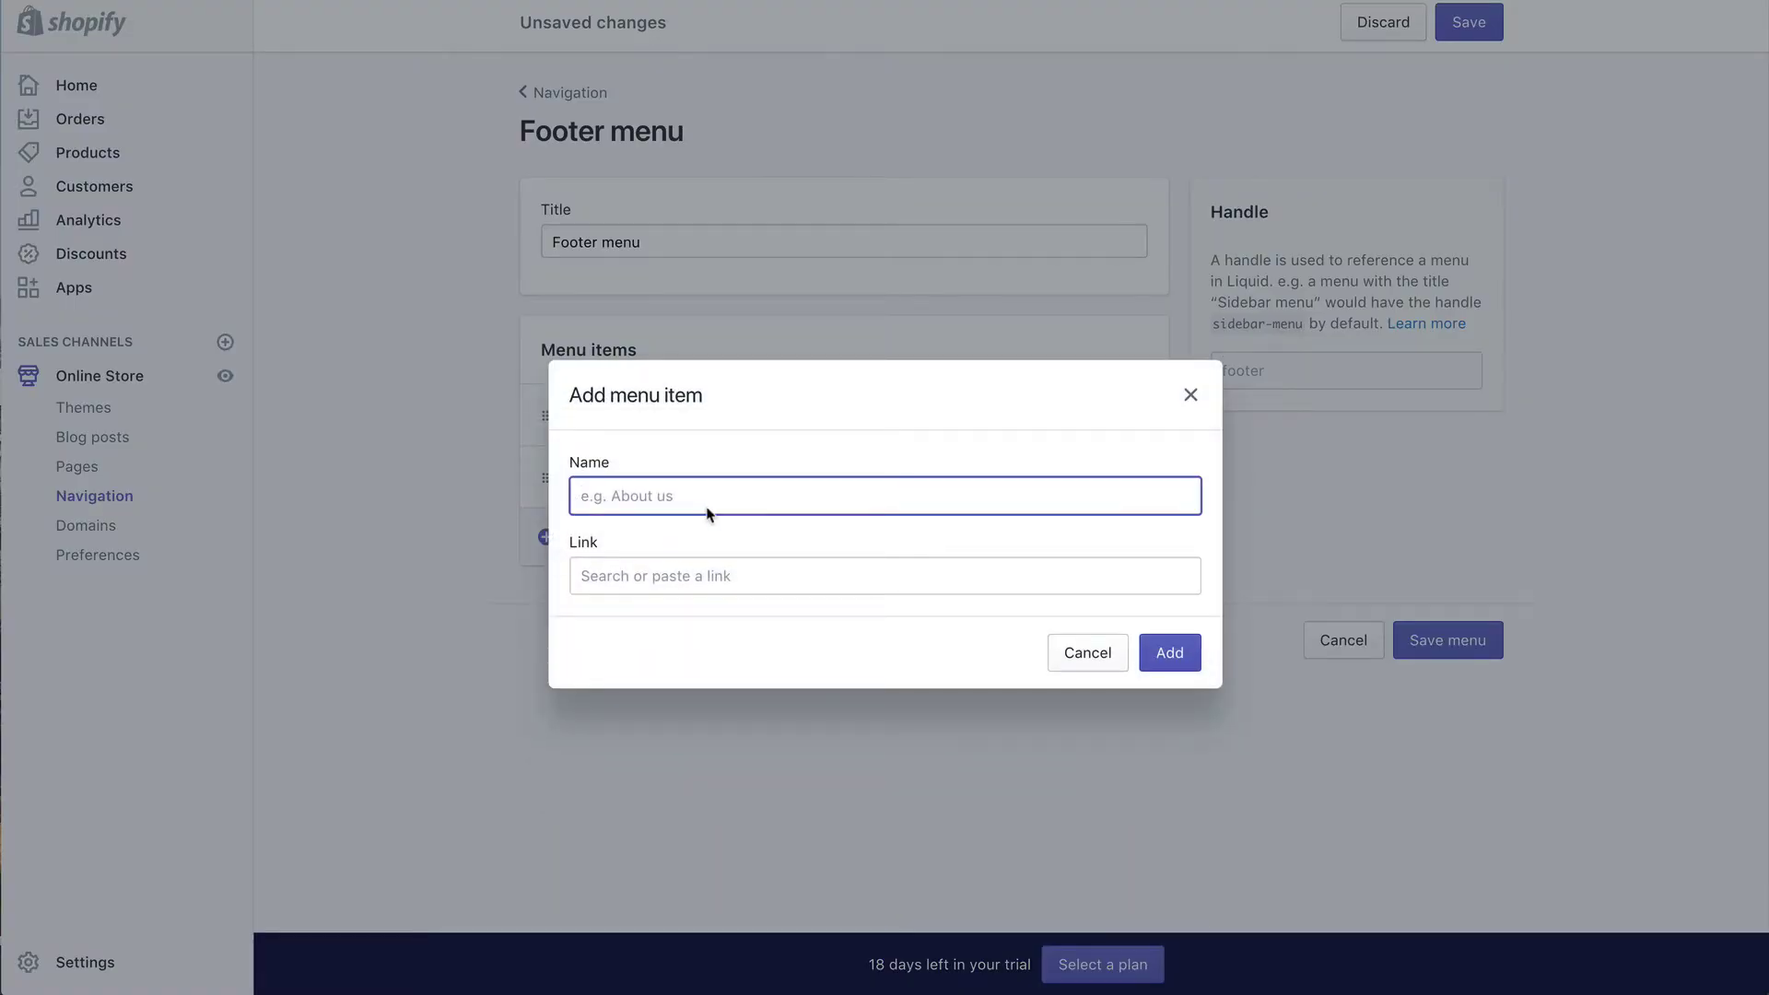
type("Terms Of Service")
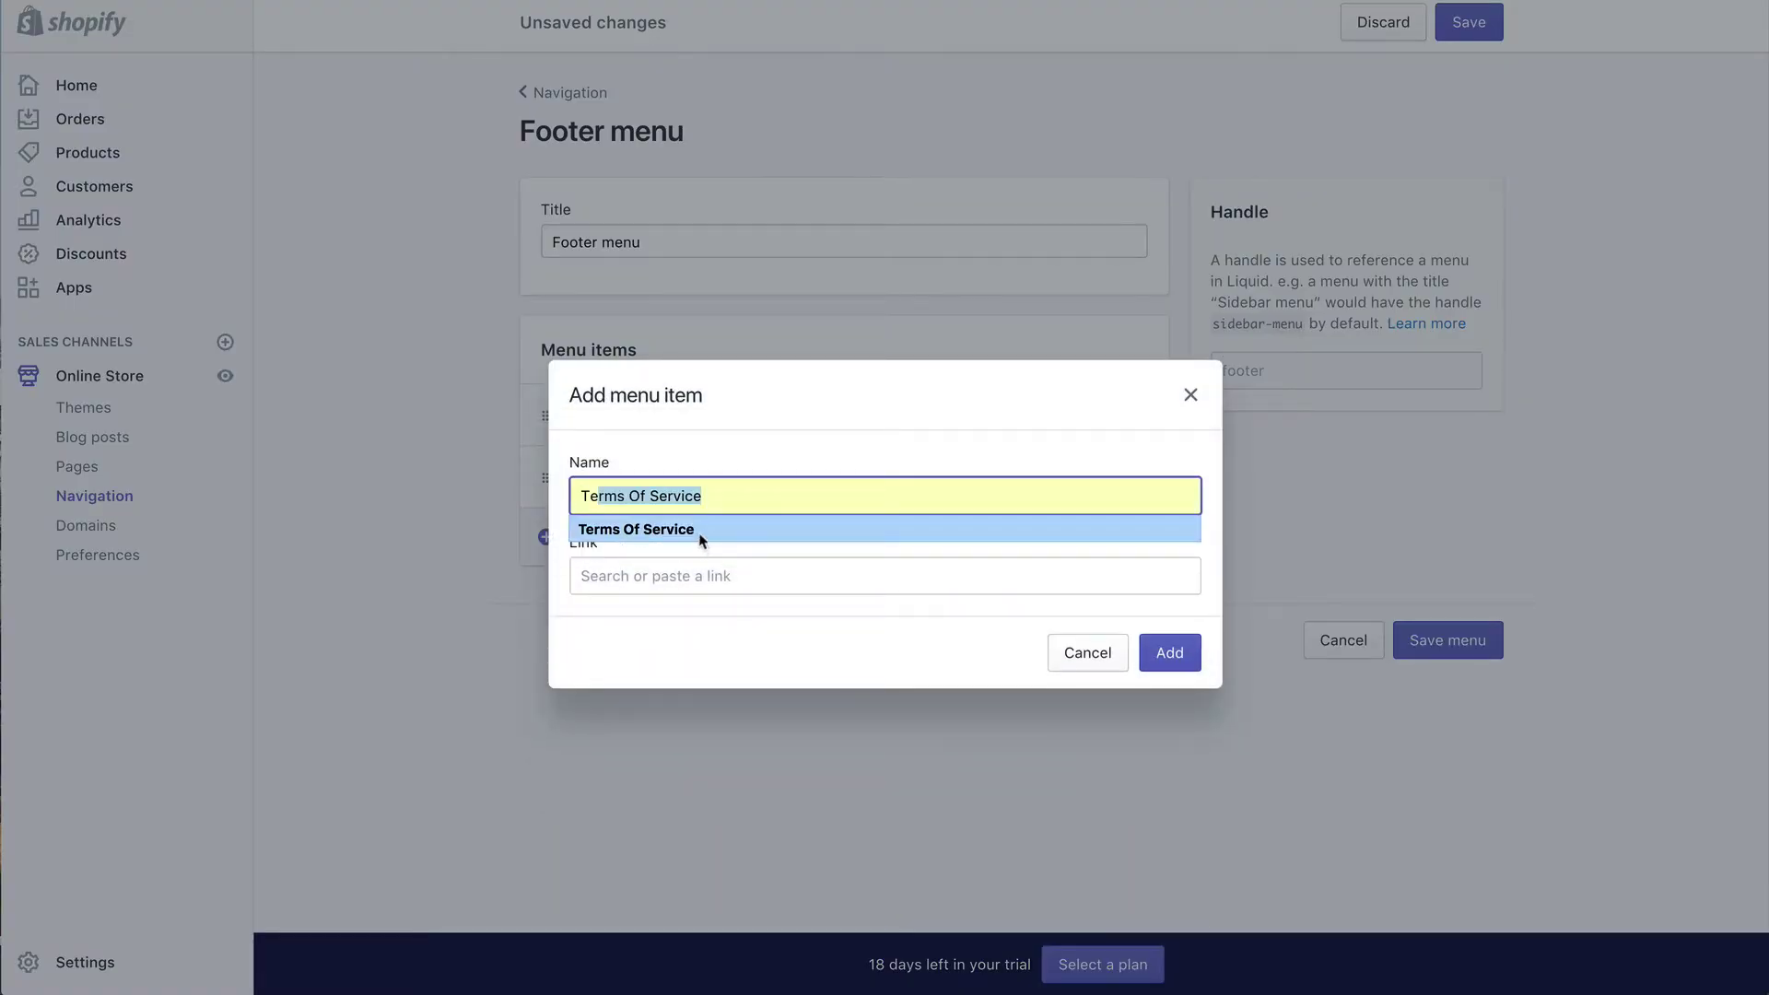
left_click(700, 530)
left_click(683, 591)
left_click(693, 450)
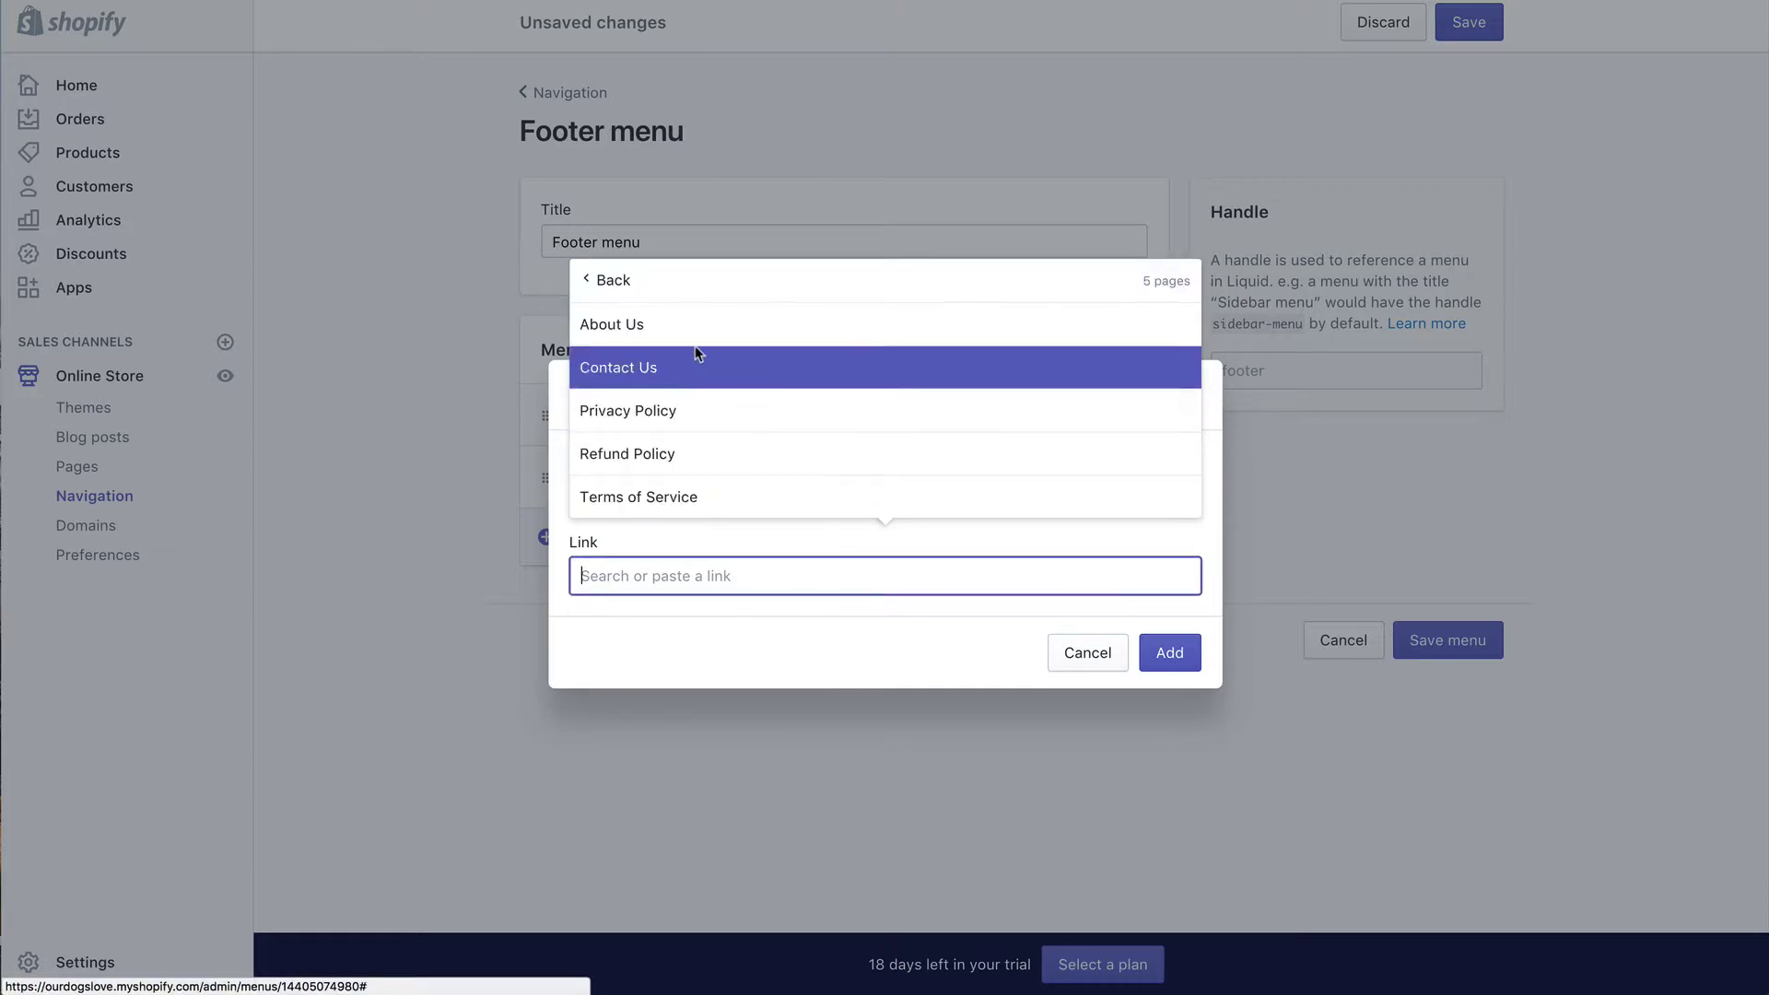
left_click(691, 497)
left_click(1169, 652)
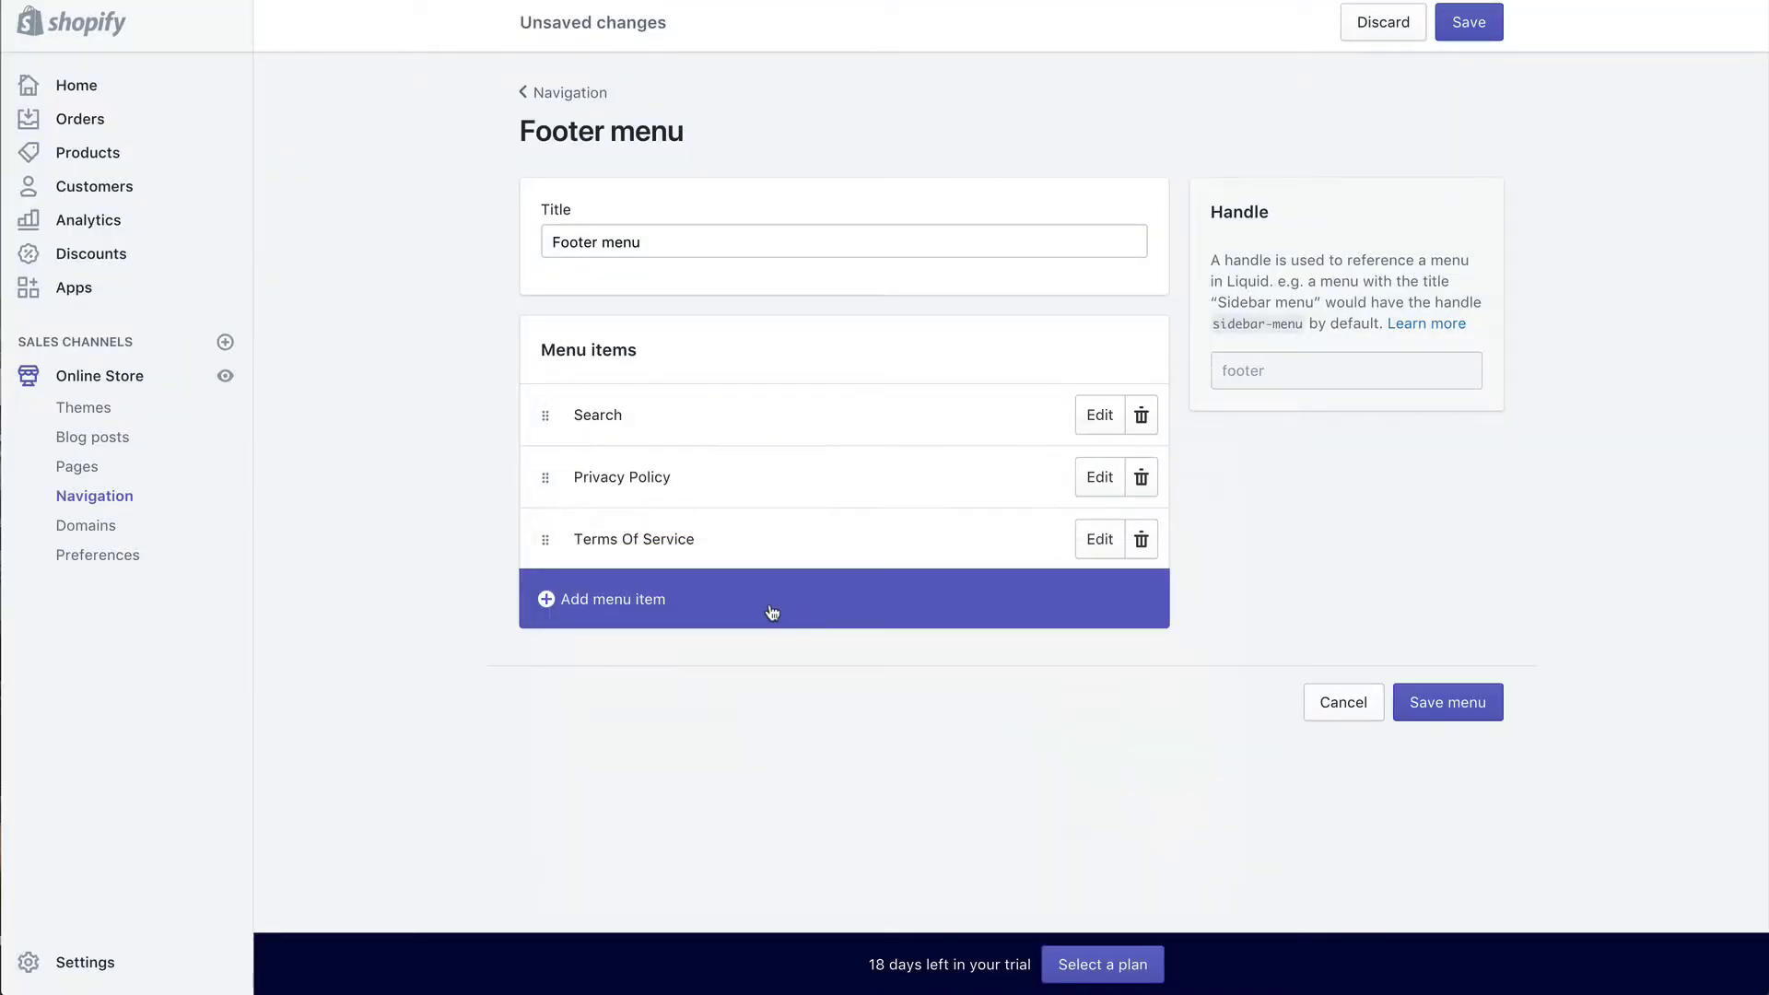
Step: Add a Refund Policy item, move Terms Of Service below it, and save the footer menu
left_click(680, 601)
left_click(661, 578)
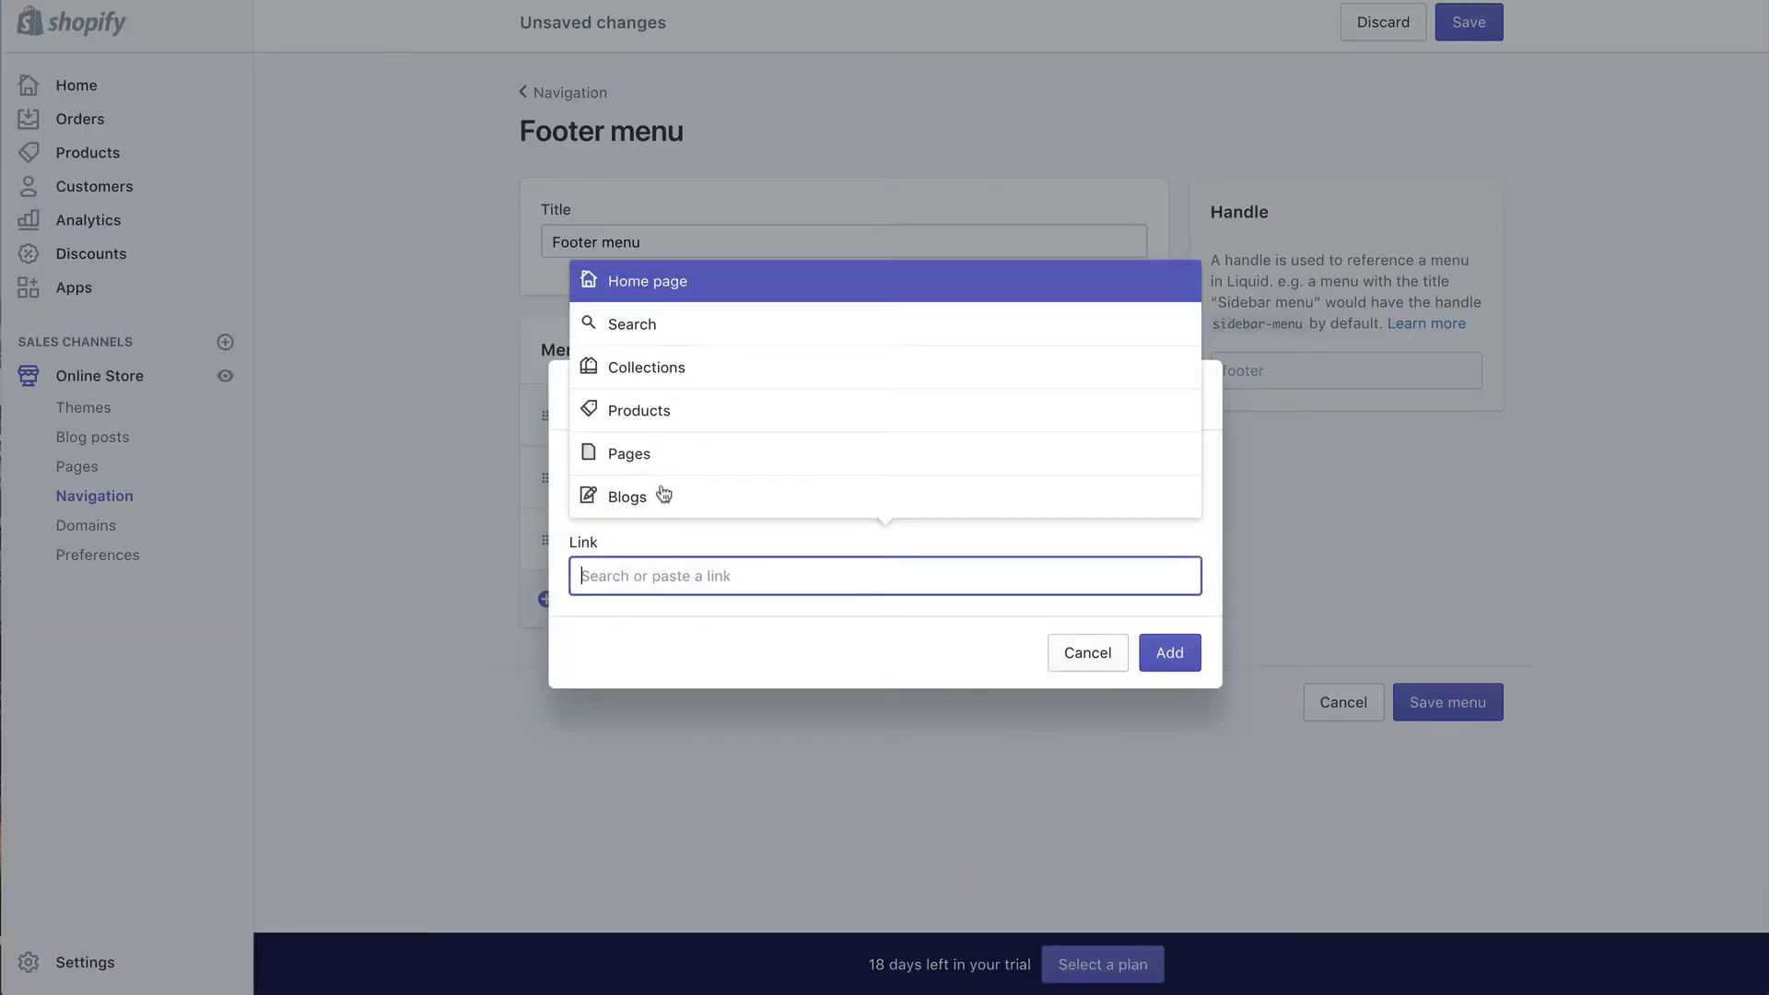
left_click(662, 459)
left_click(663, 454)
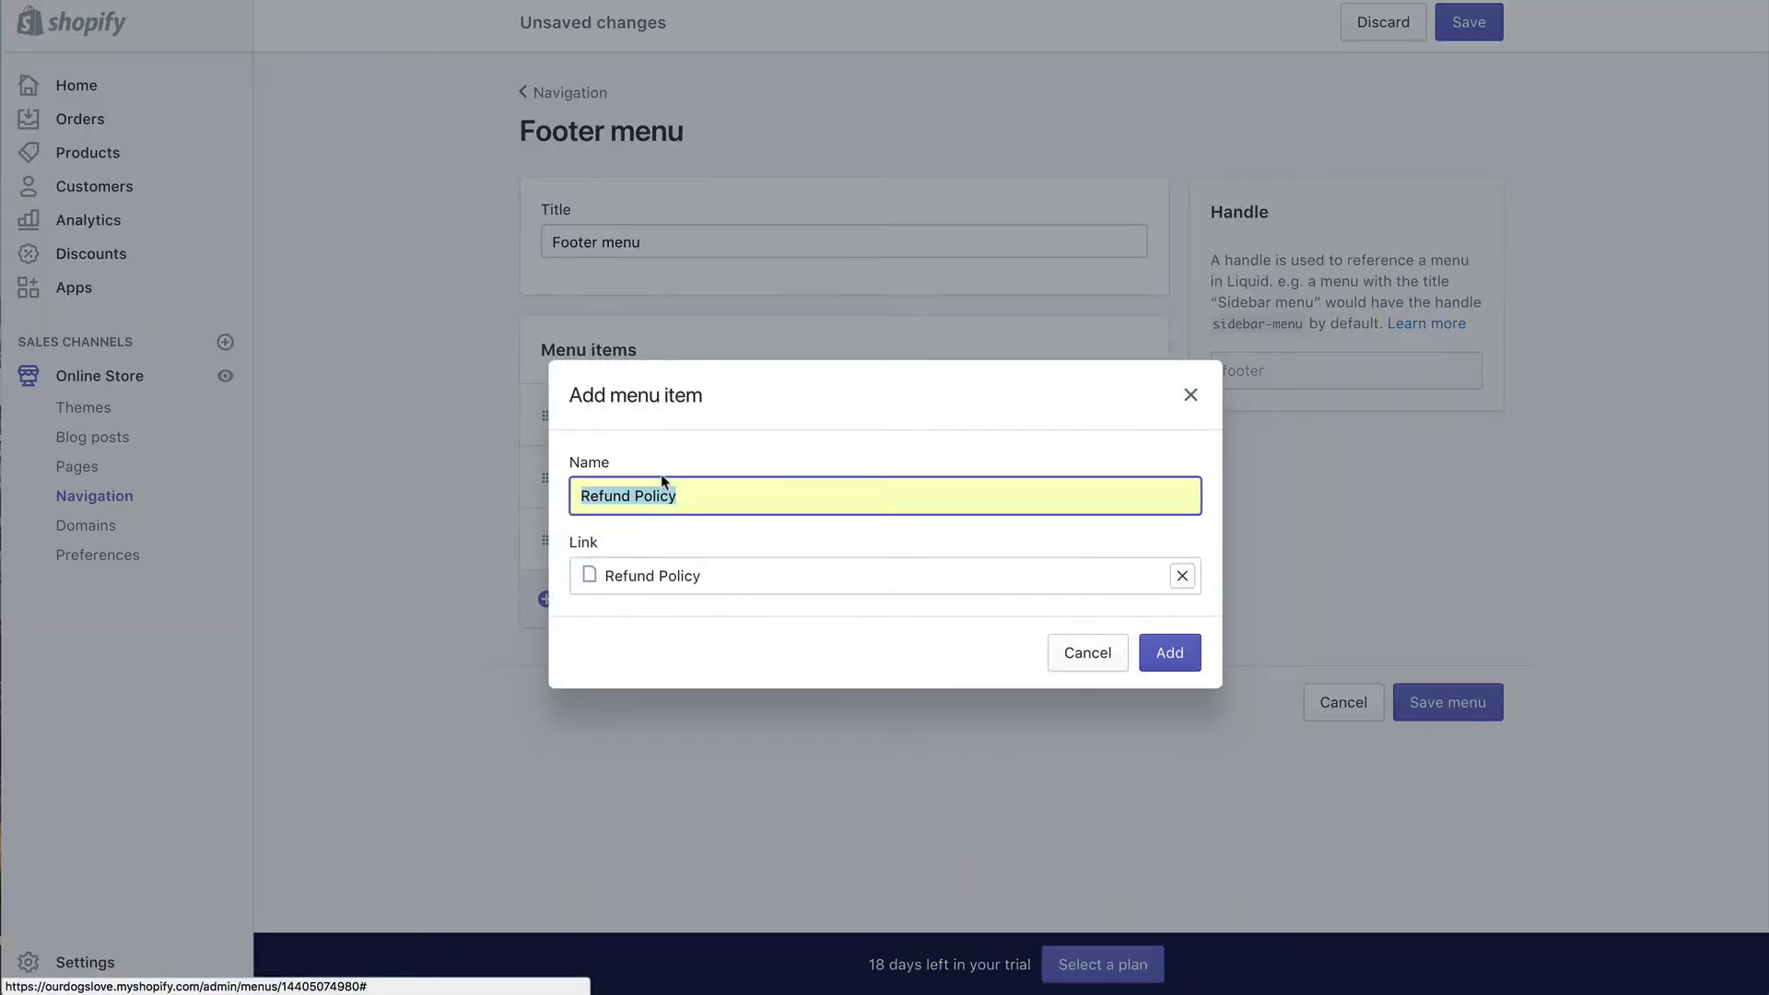
left_click(1168, 654)
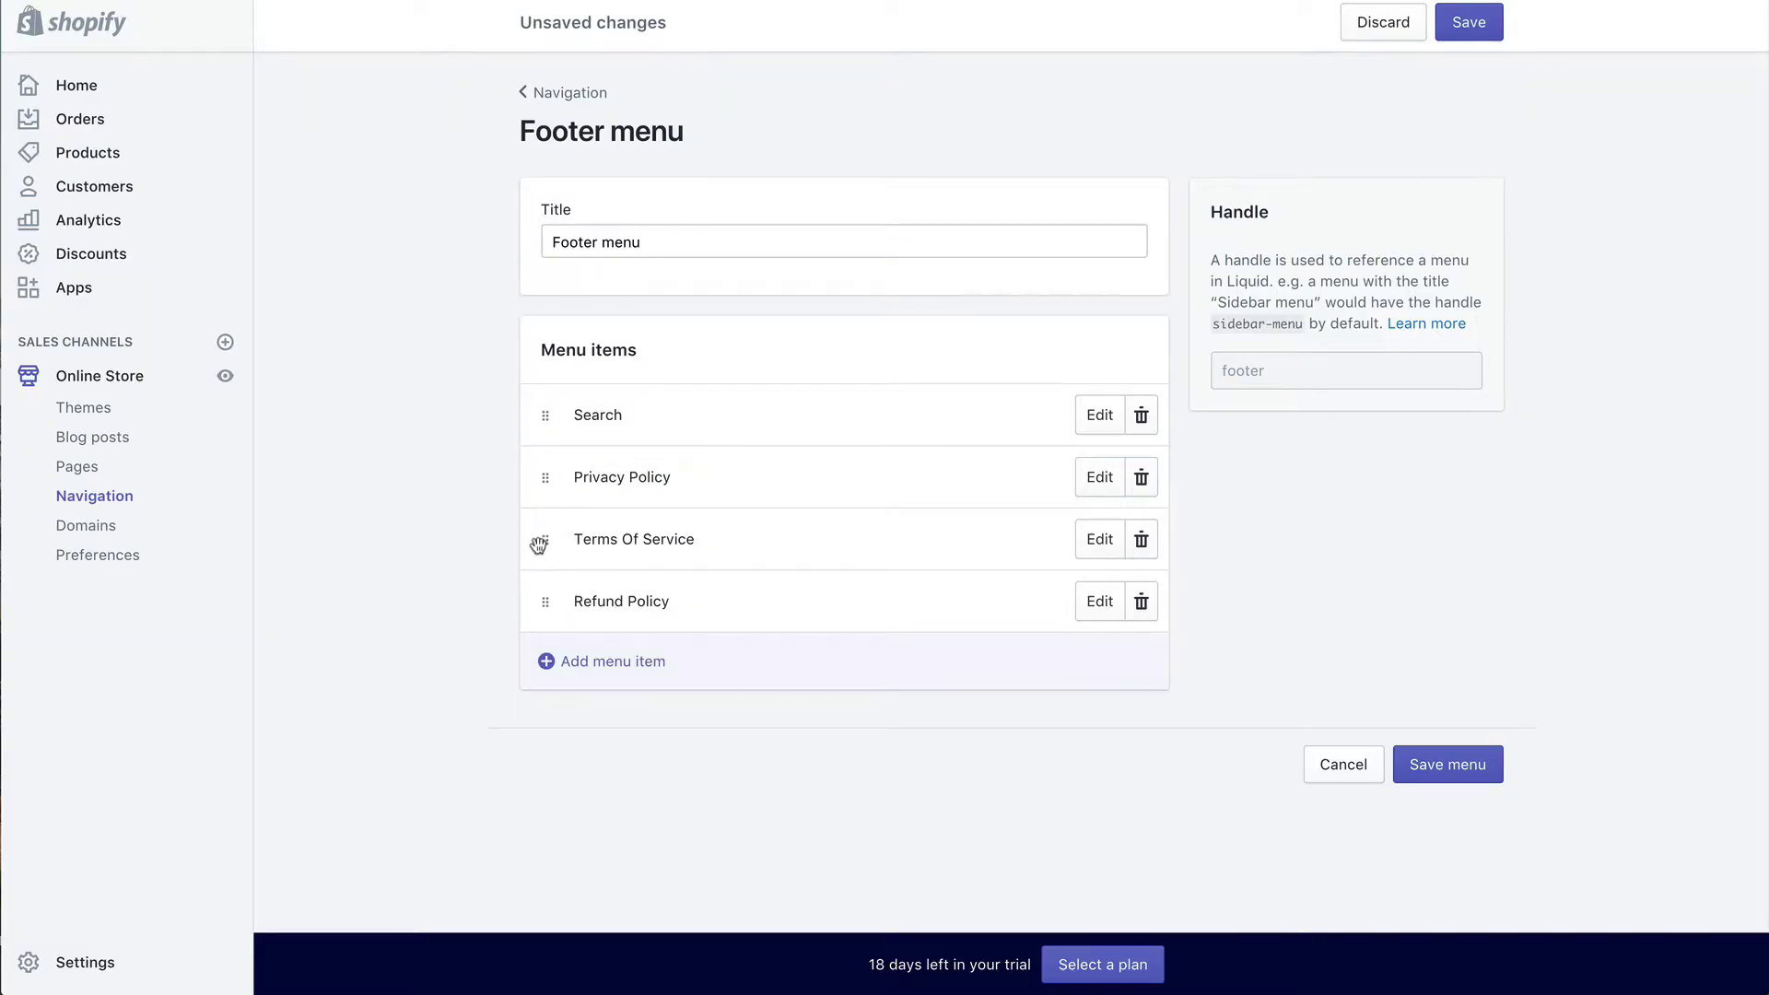
left_click_drag(544, 545, 544, 622)
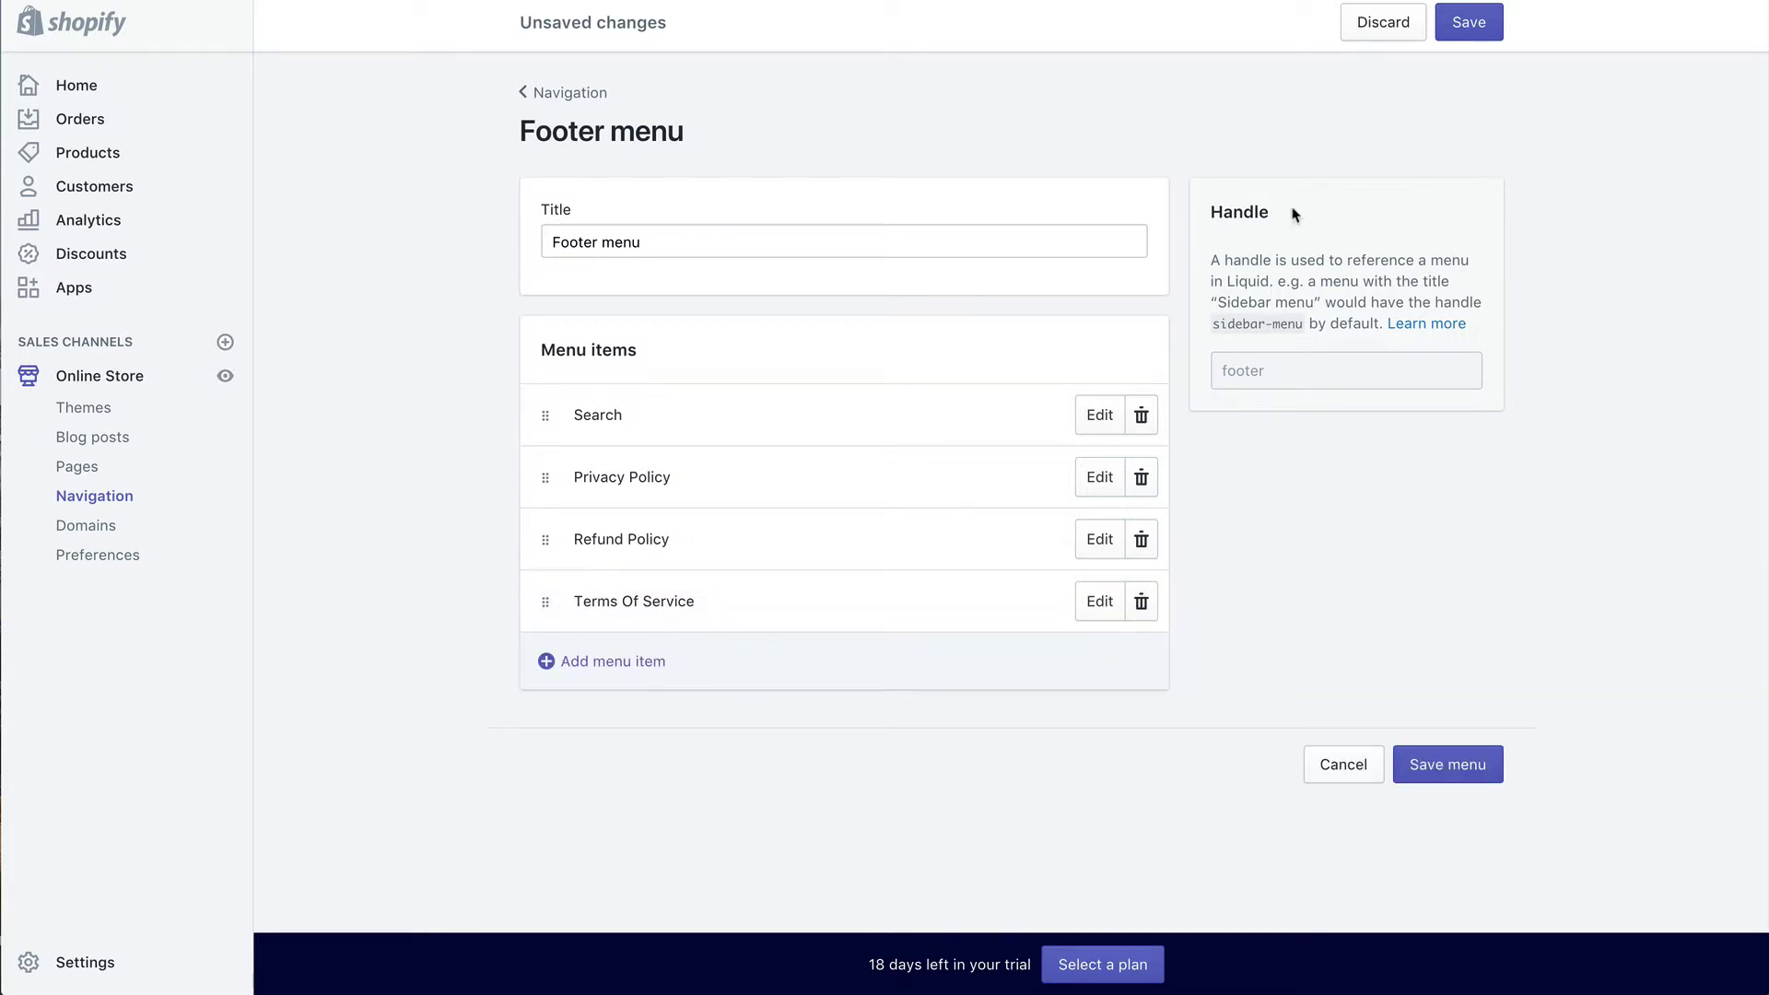
left_click(1468, 22)
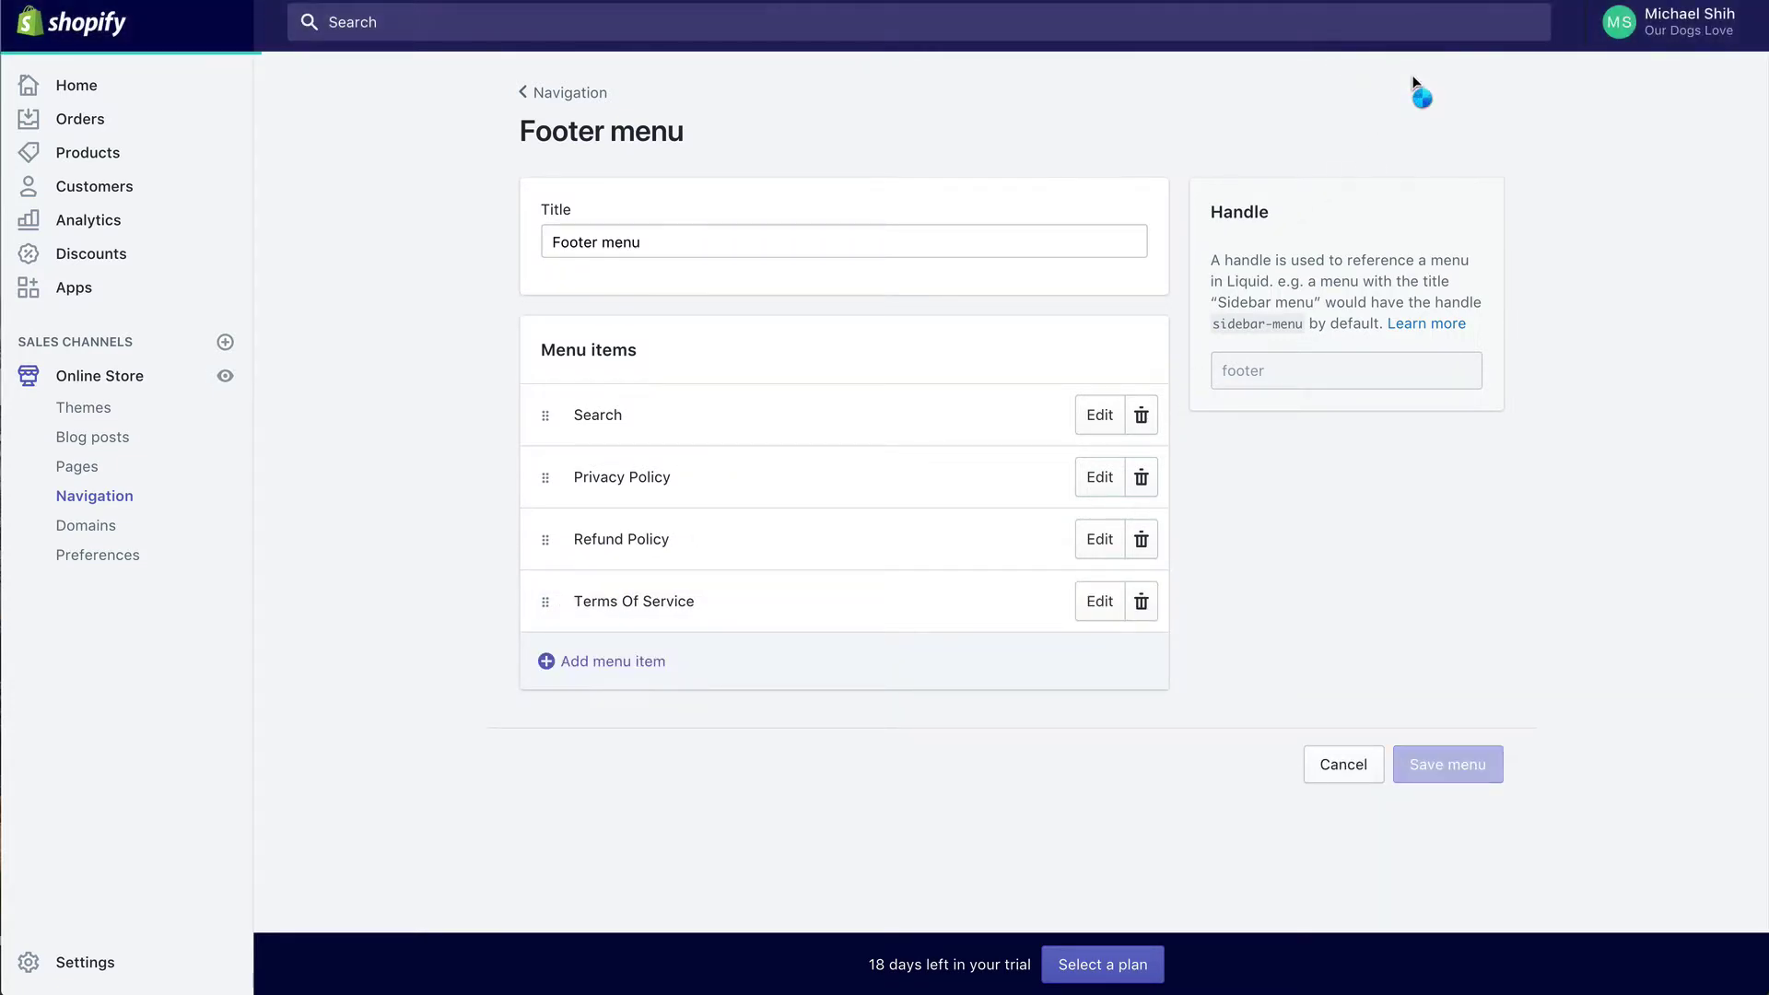
Step: Go back to Navigation, begin a new menu named 'Cata', then cancel it
left_click(601, 95)
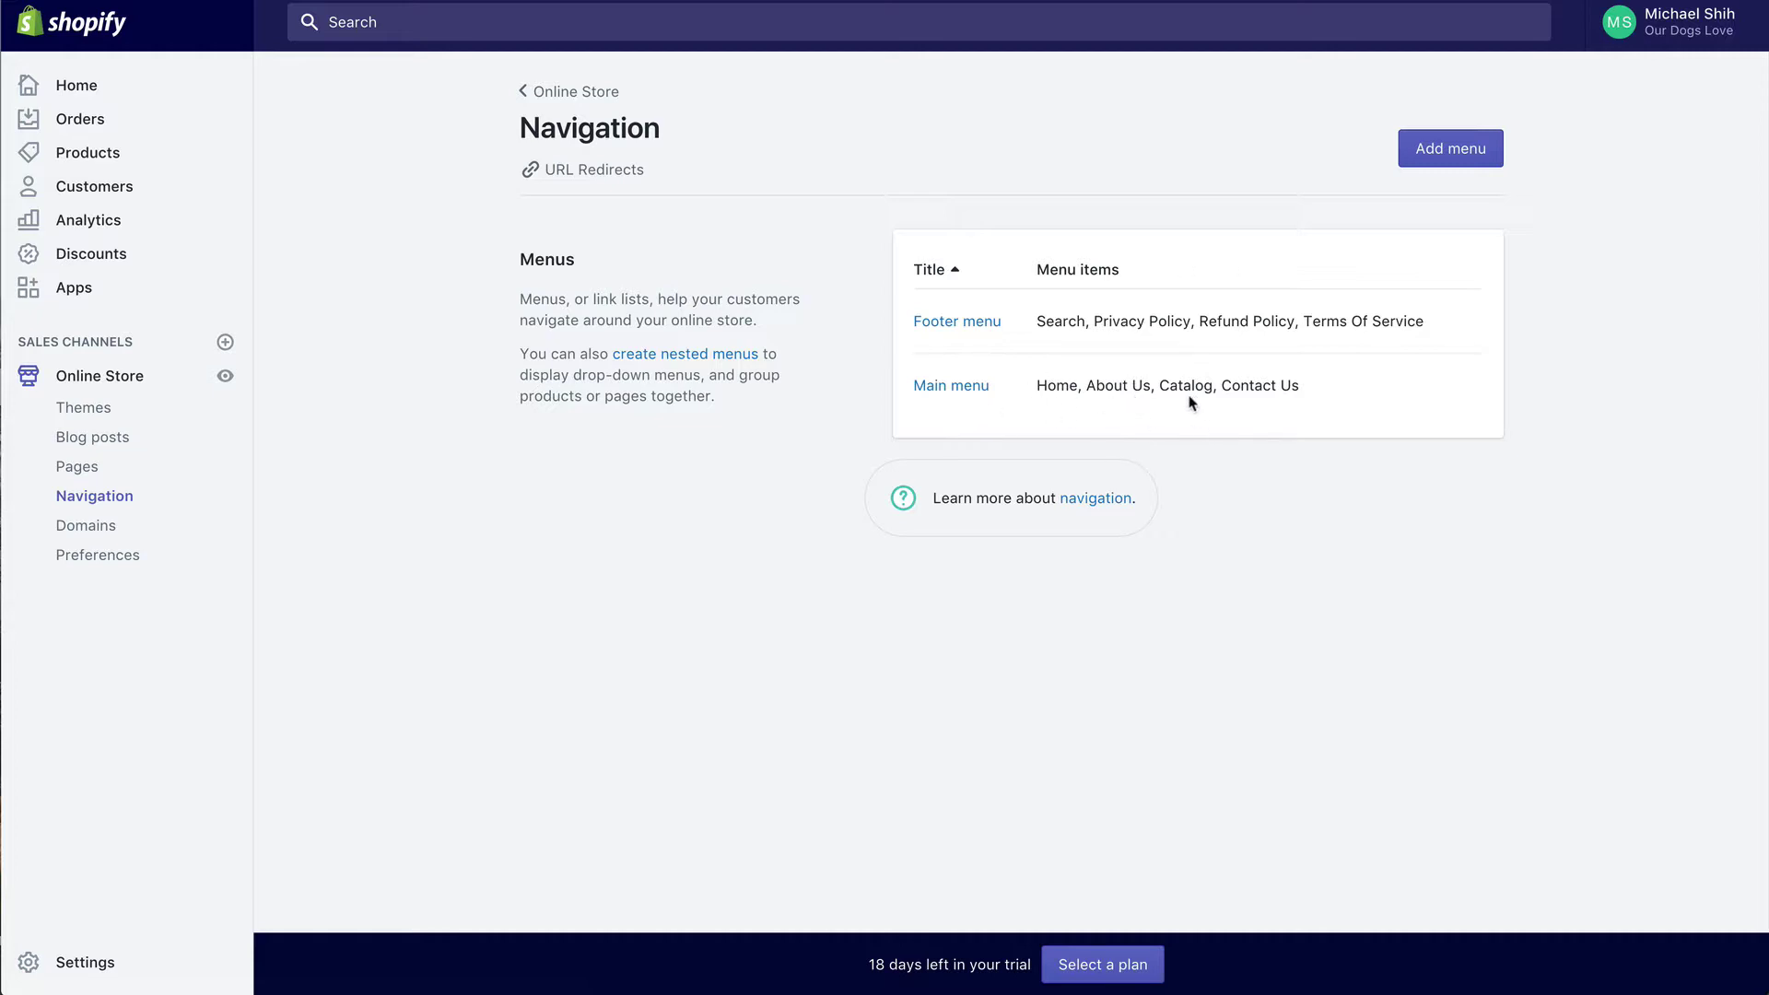
left_click(1419, 145)
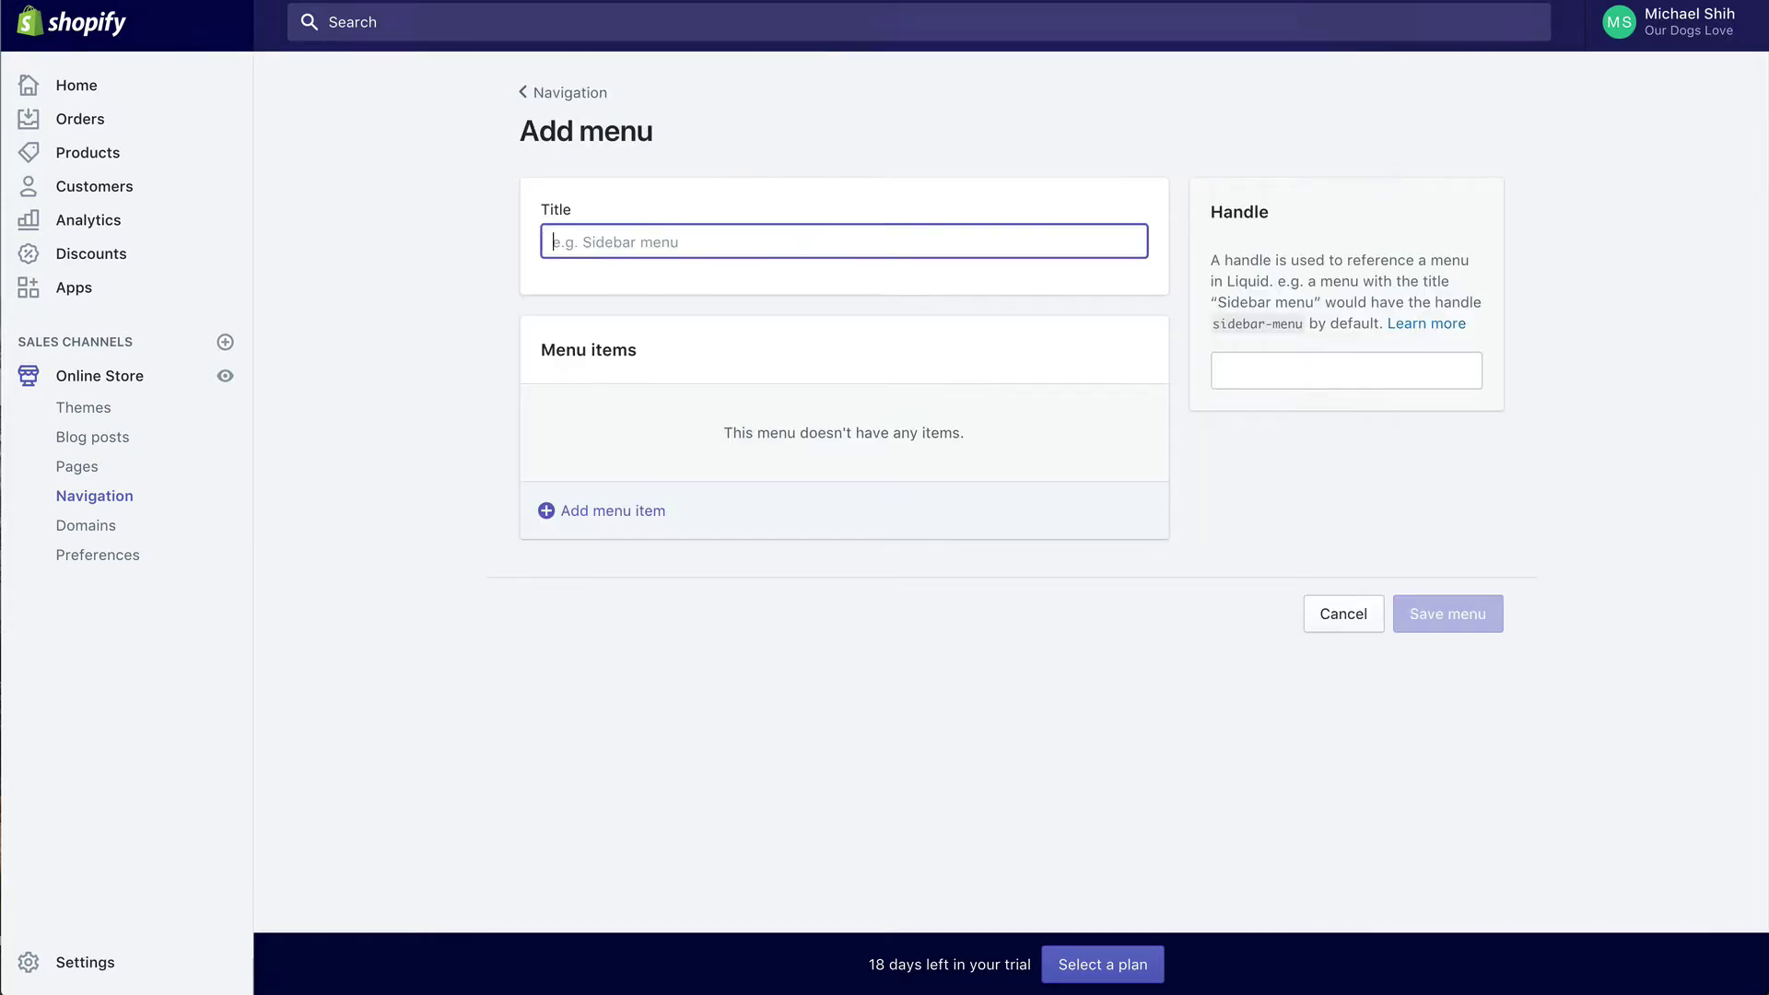
type("Catalog")
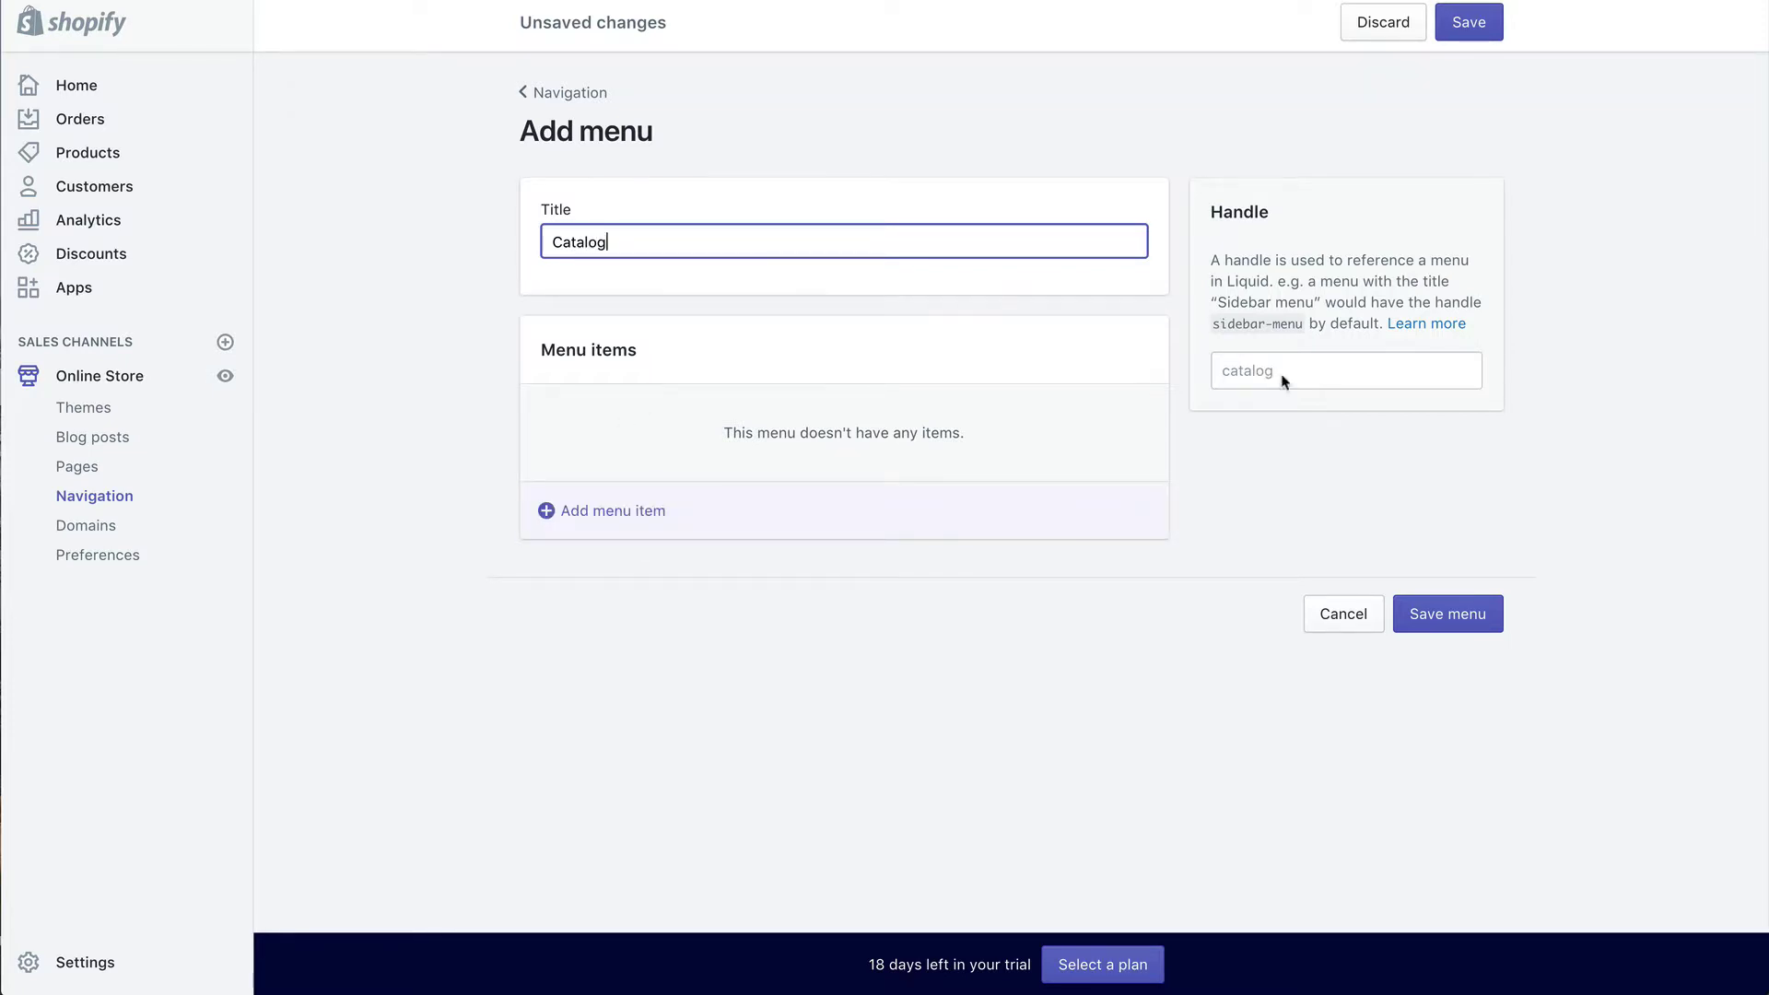
left_click(1338, 628)
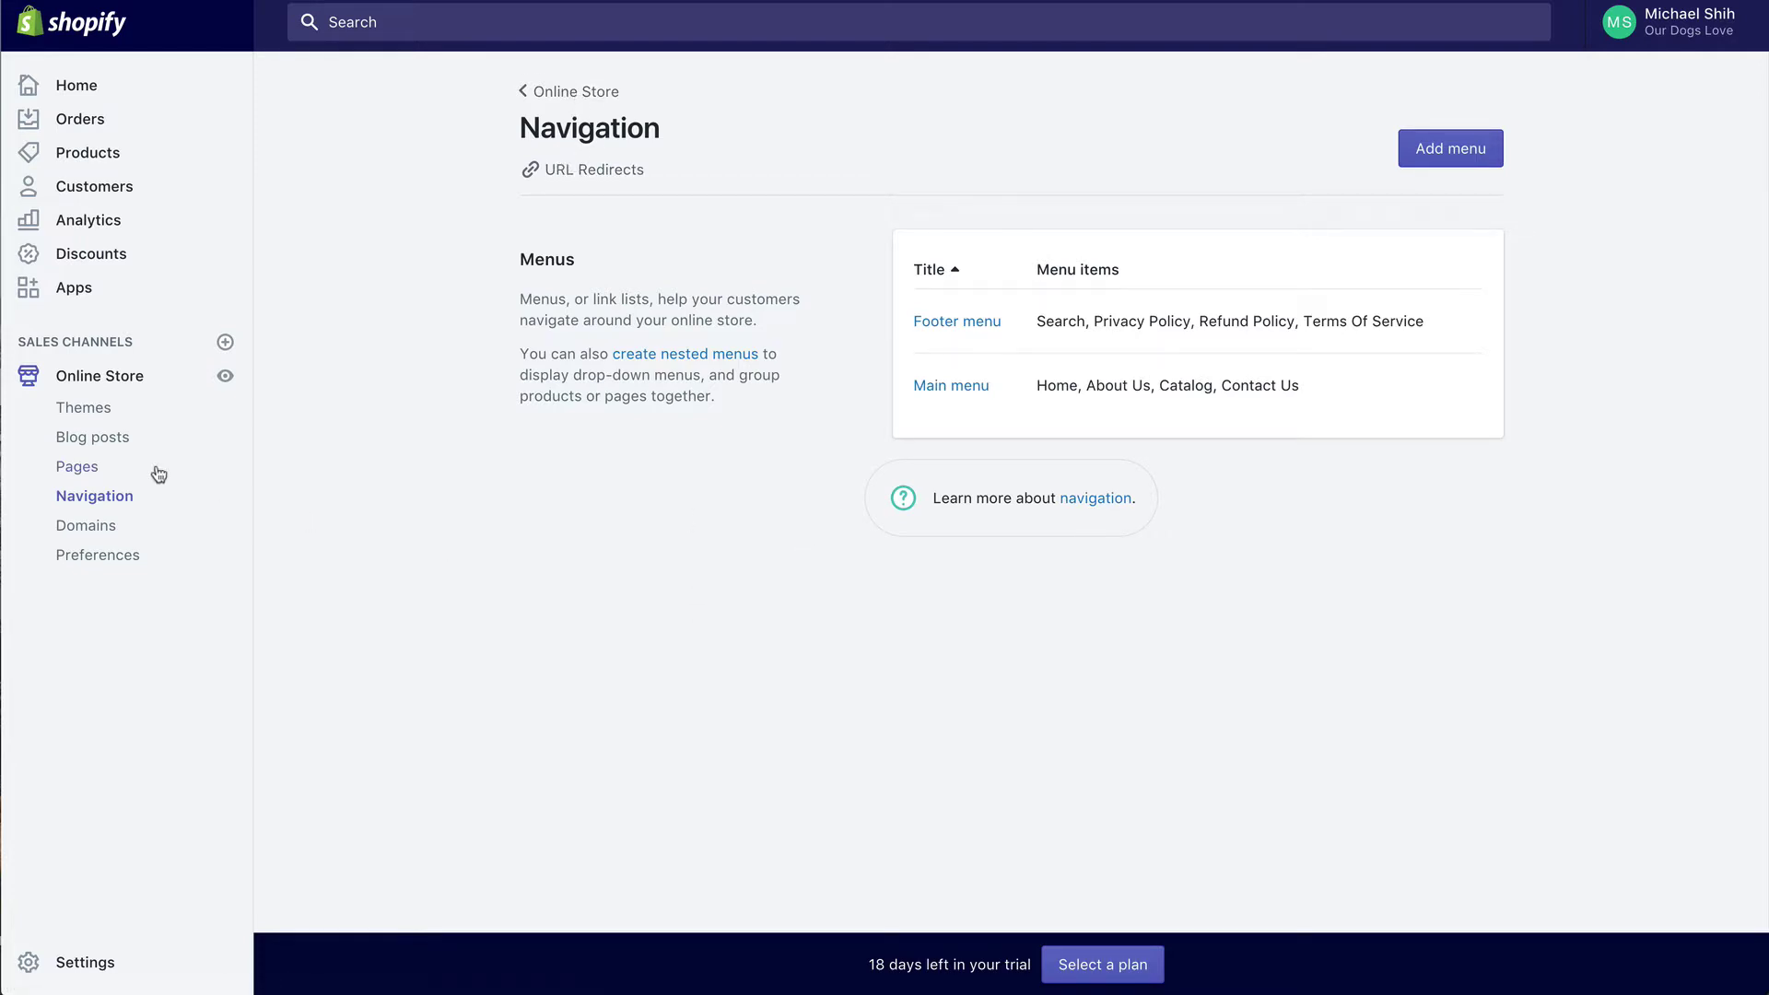
Step: Go to Online Store > Themes to see the current Debut theme
left_click(104, 410)
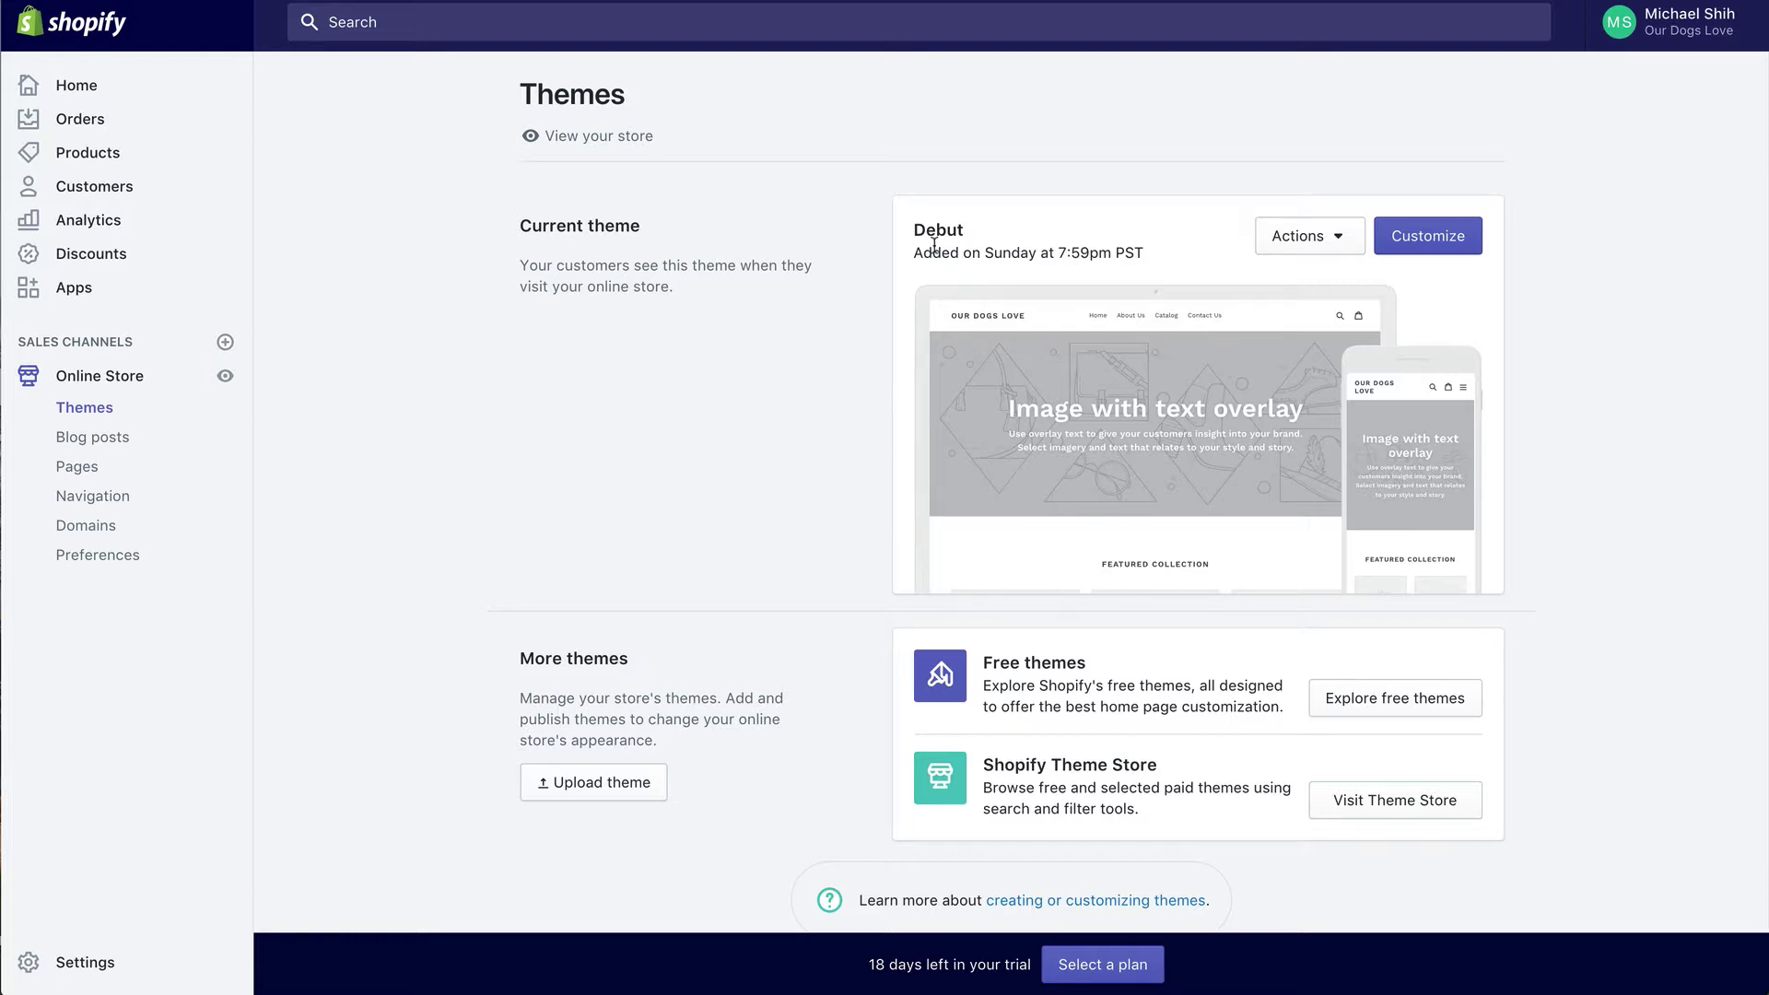
Step: Browse the free theme catalogue and open the Supply theme's details
left_click(1369, 707)
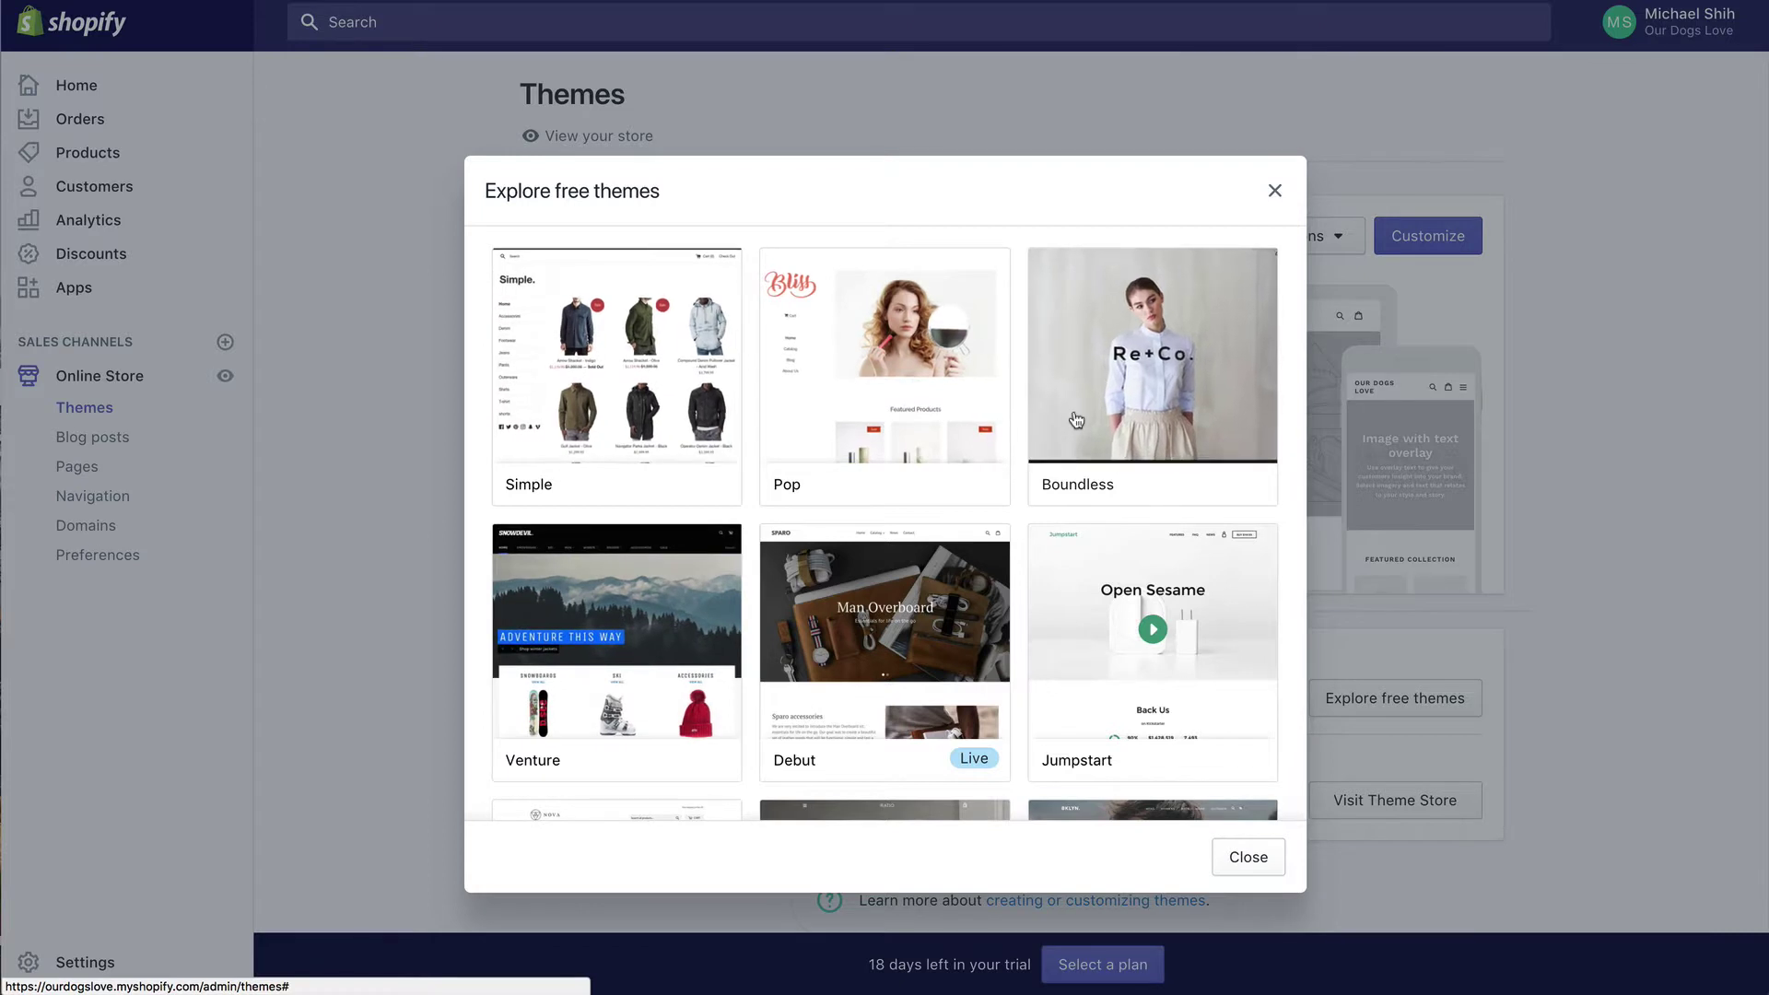
scroll(733, 478, "down", 3)
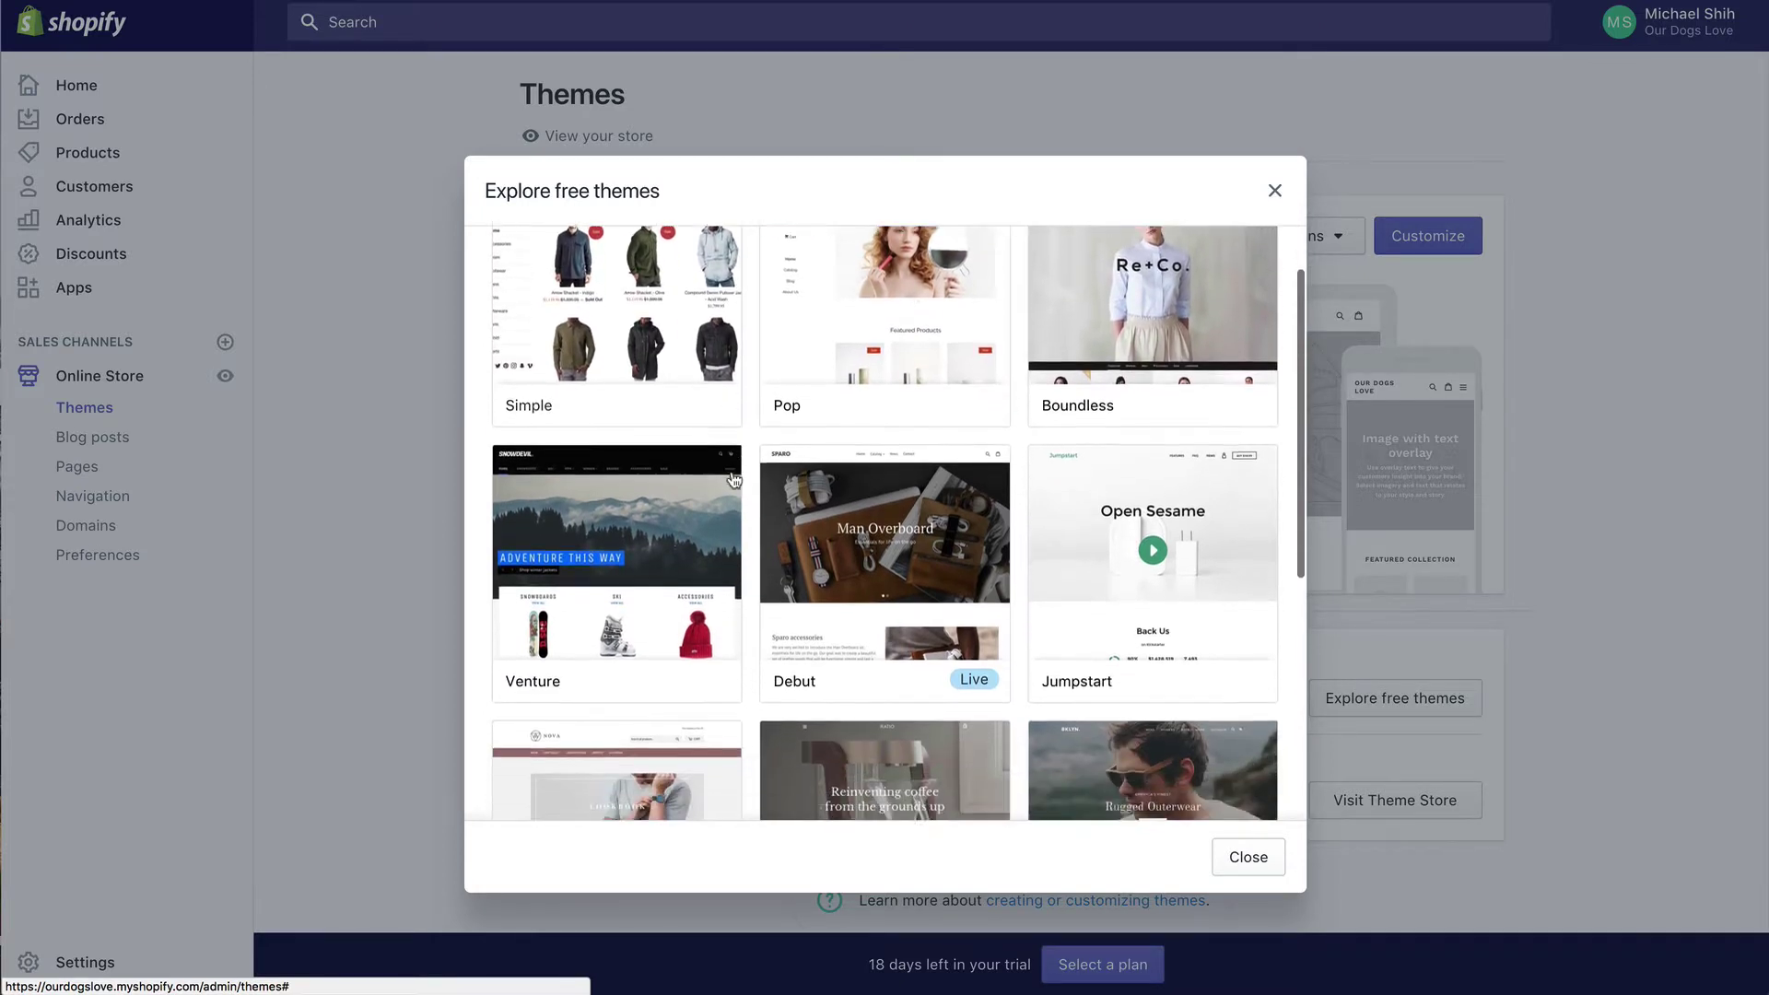
scroll(733, 478, "down", 4)
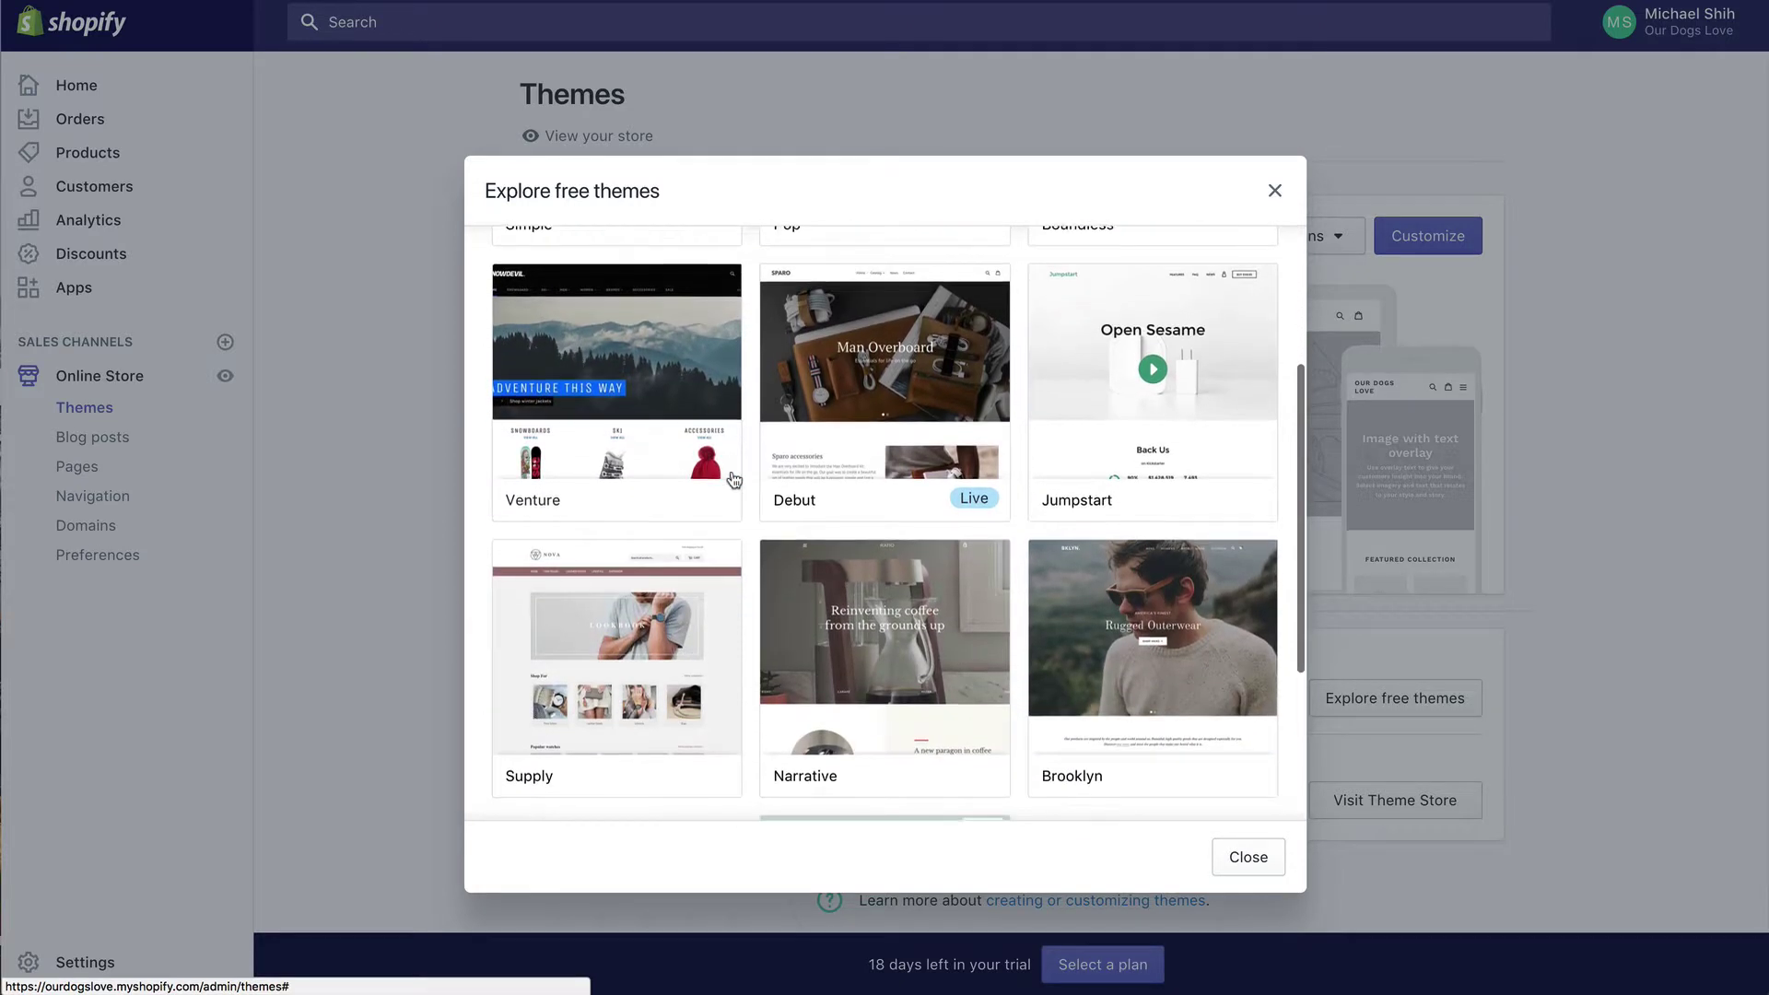
scroll(732, 478, "down", 2)
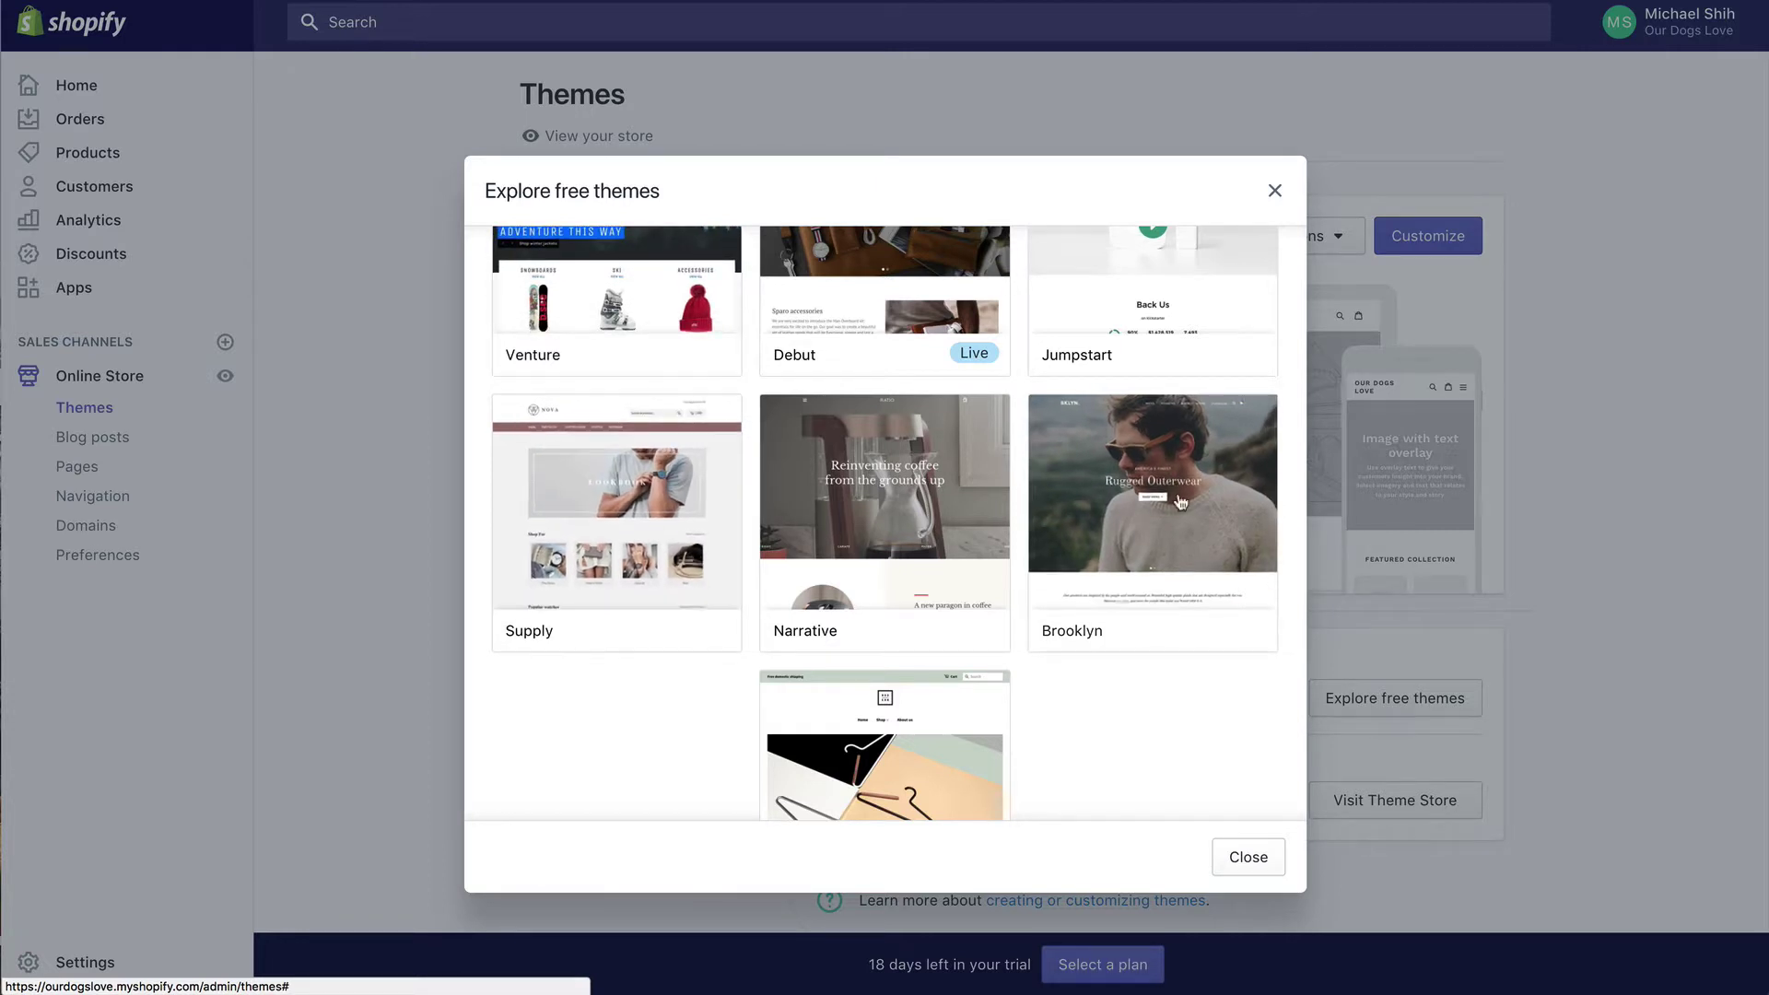
scroll(1179, 508, "up", 2)
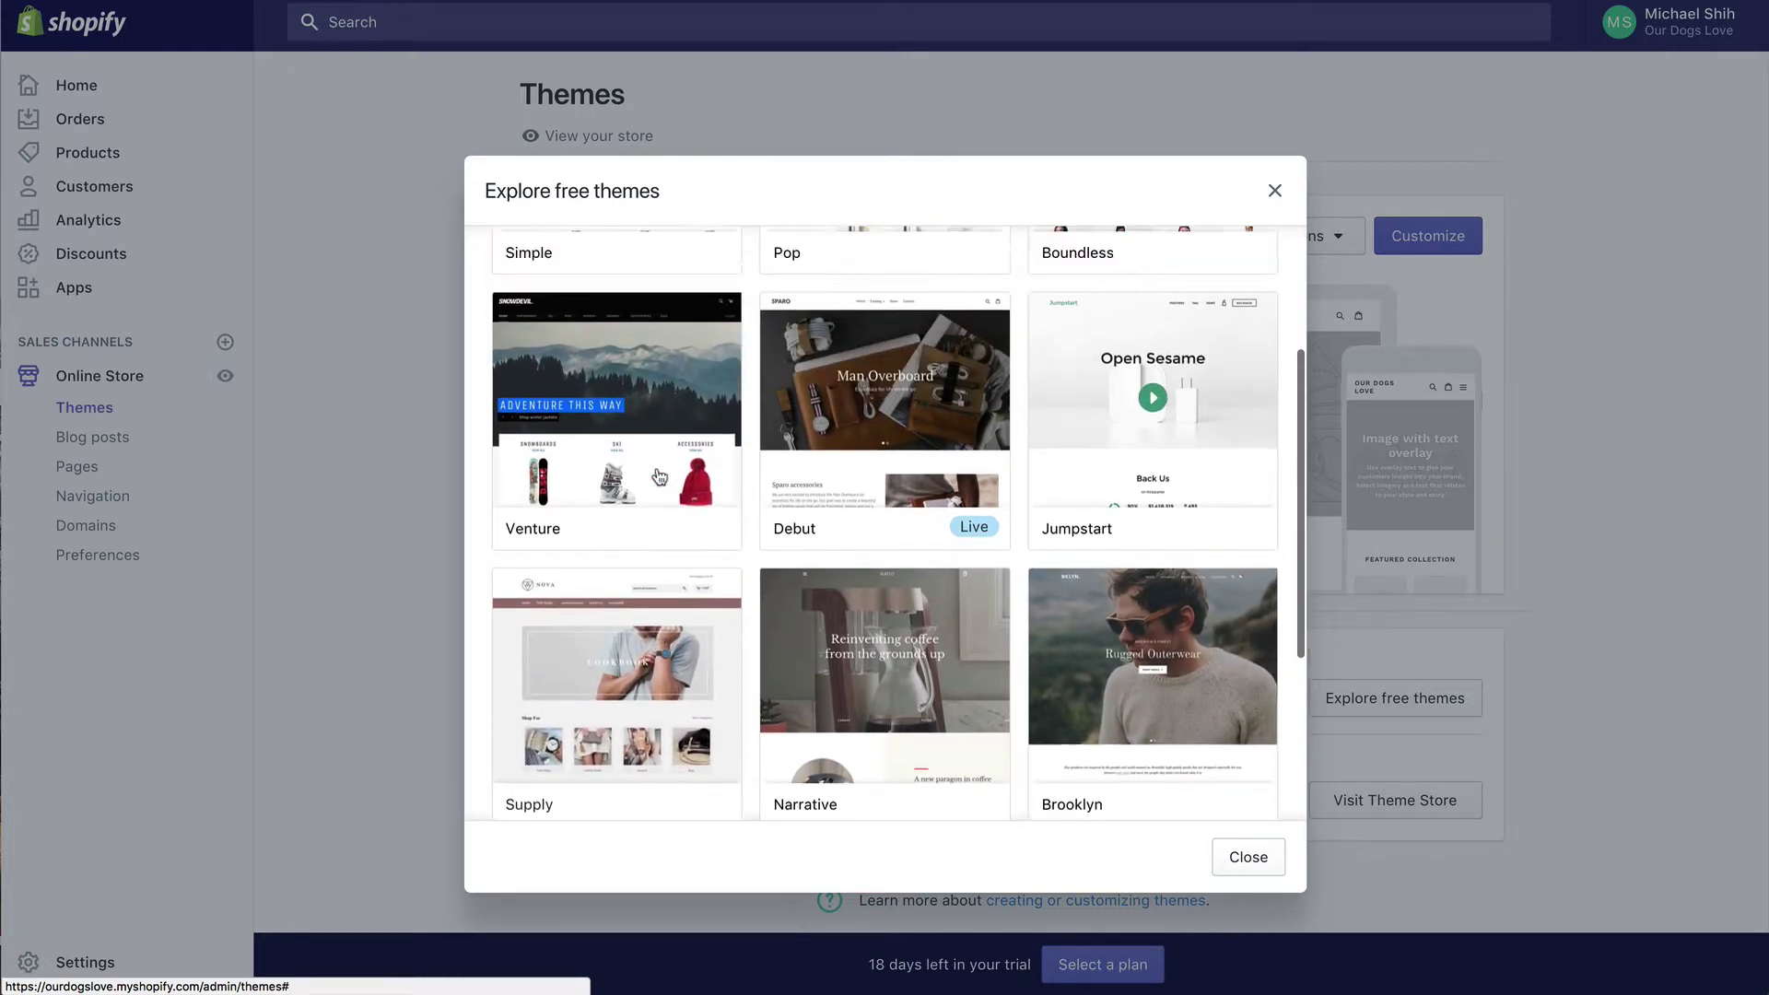
scroll(1134, 424, "down", 3)
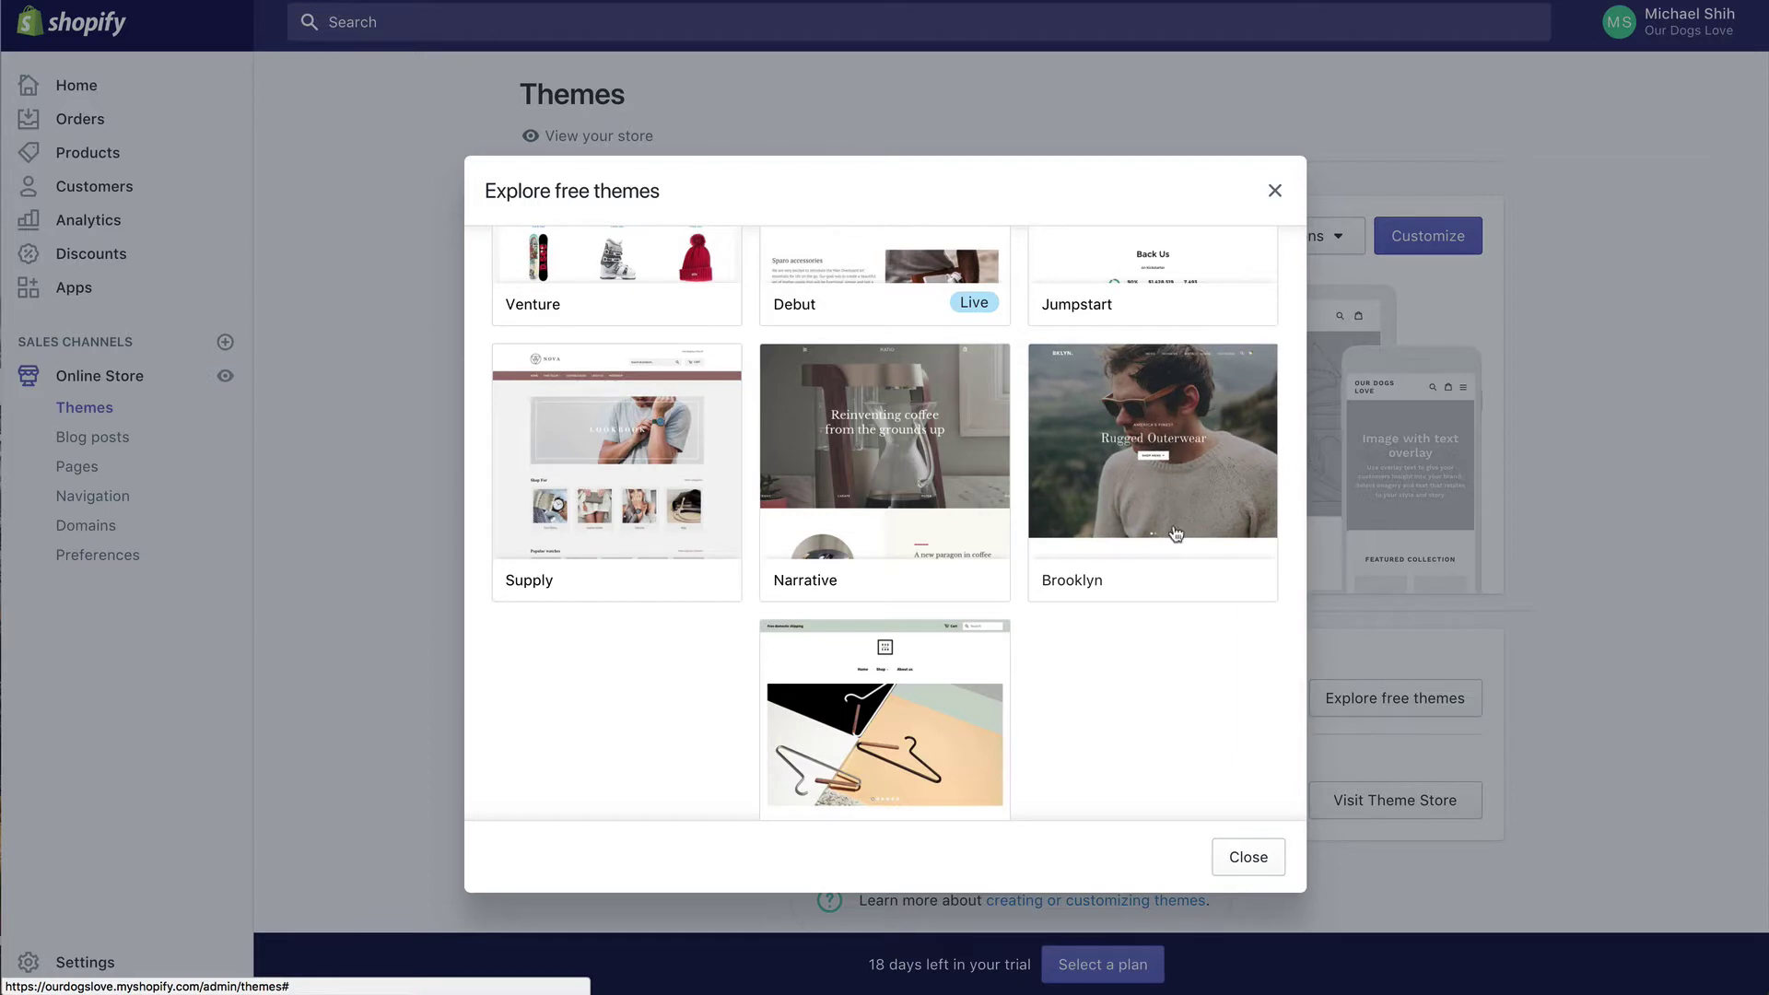
left_click(555, 455)
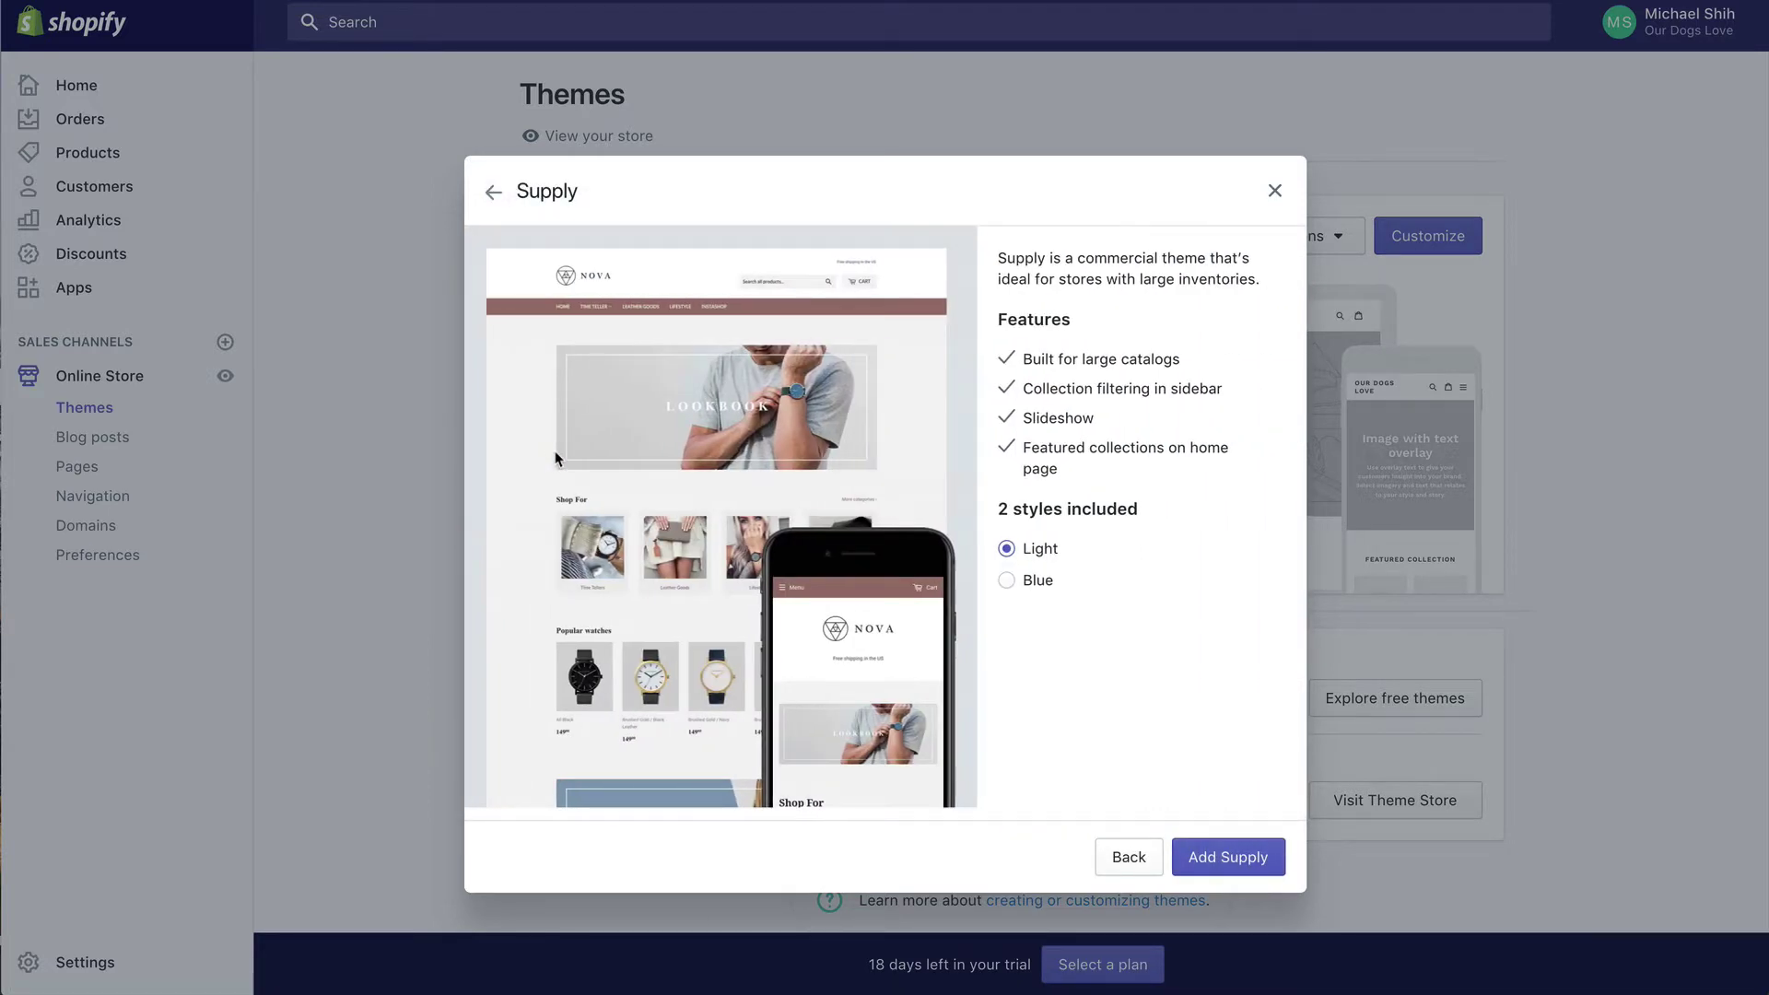
Step: Compare Supply's Blue and Light styles, then add Supply in the Light style
left_click(1034, 581)
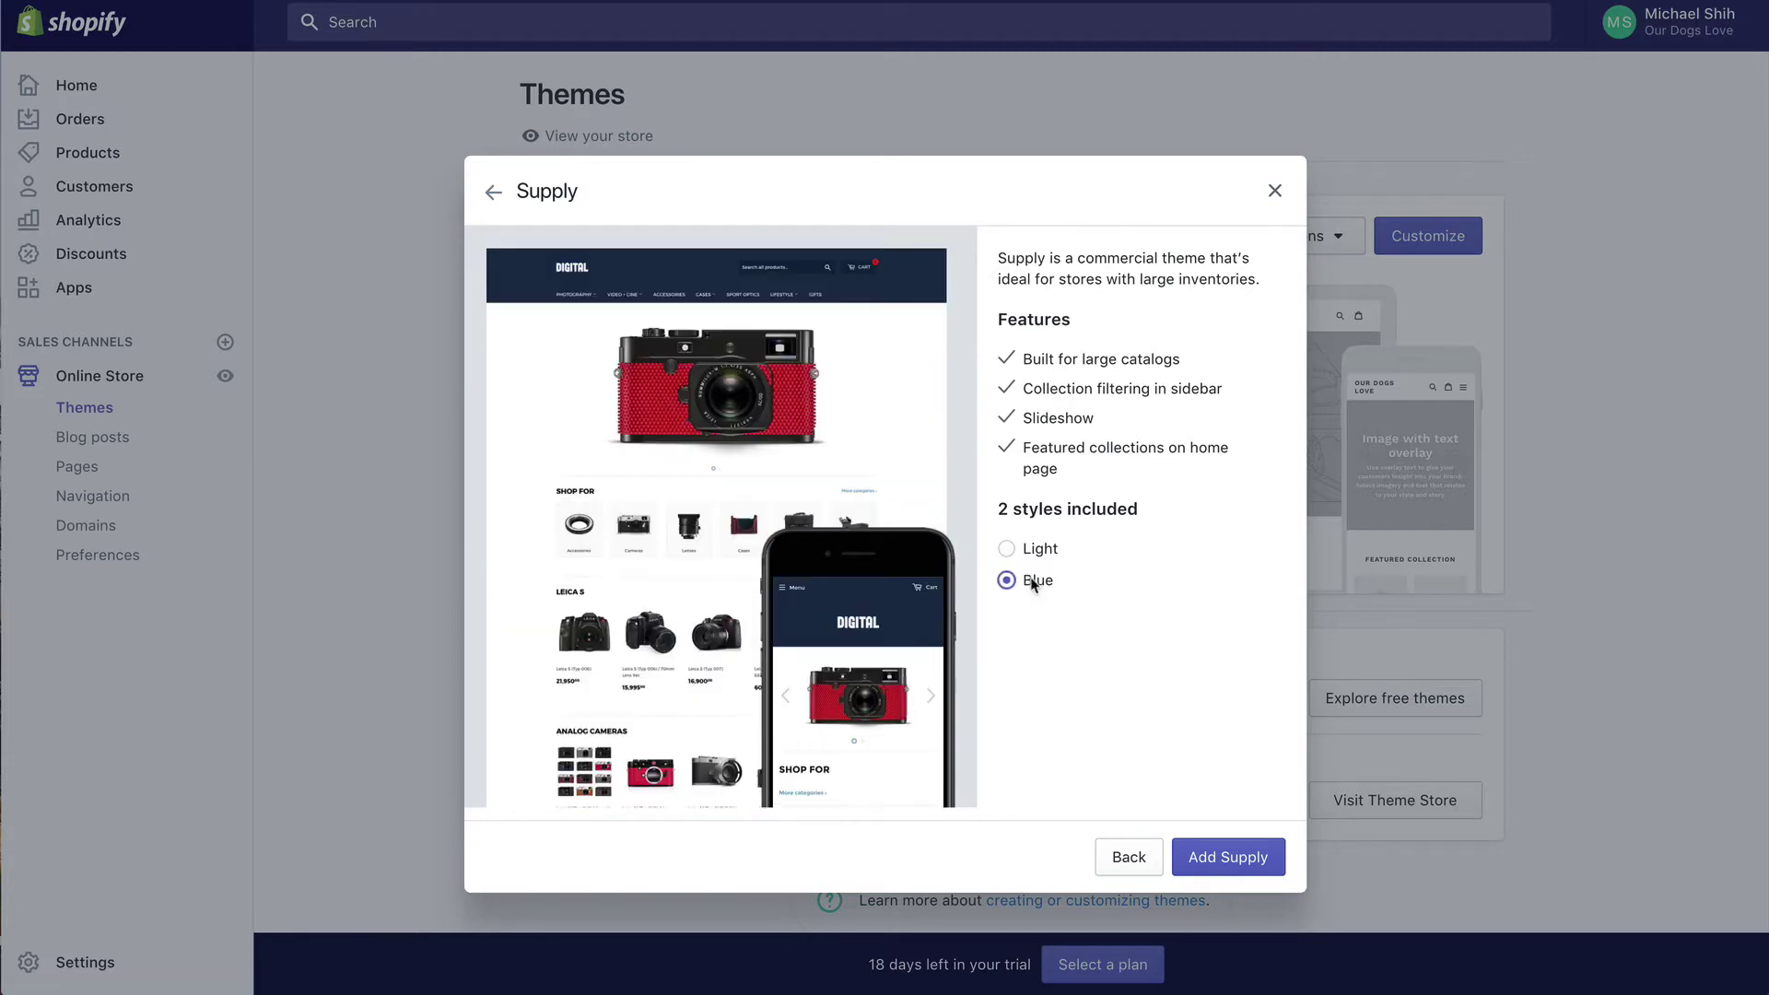
left_click(1039, 551)
left_click(1036, 578)
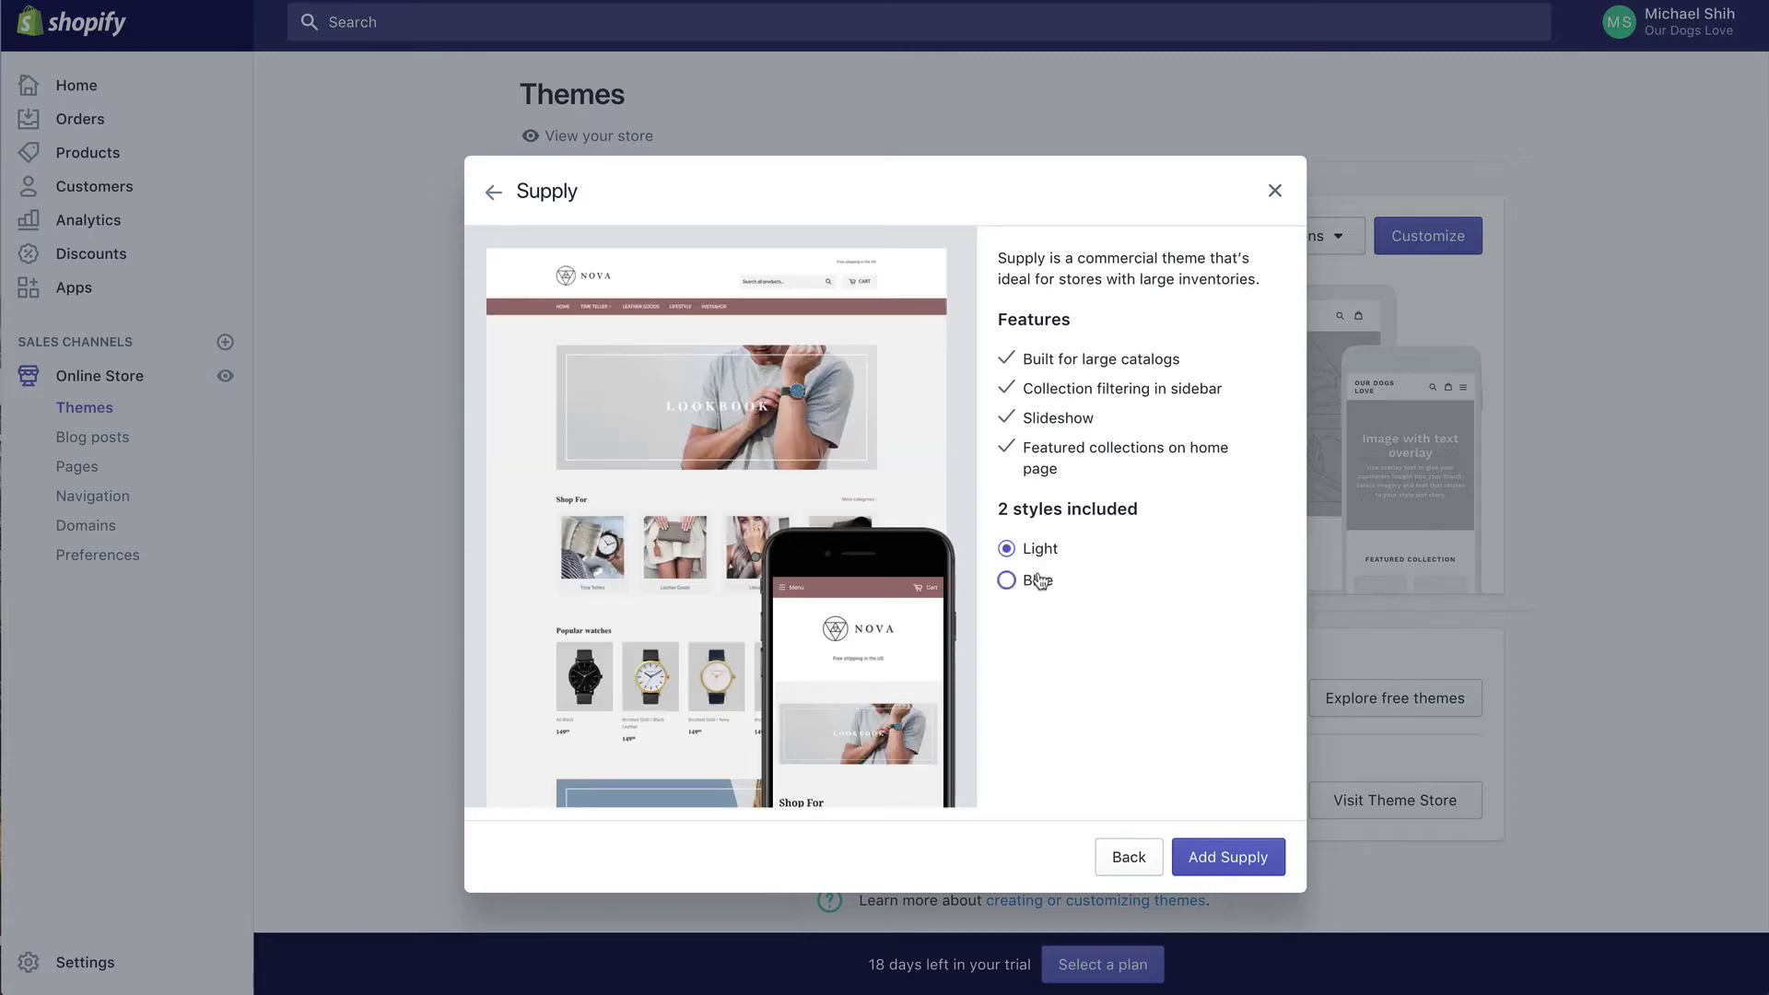
left_click(1044, 551)
left_click(1220, 860)
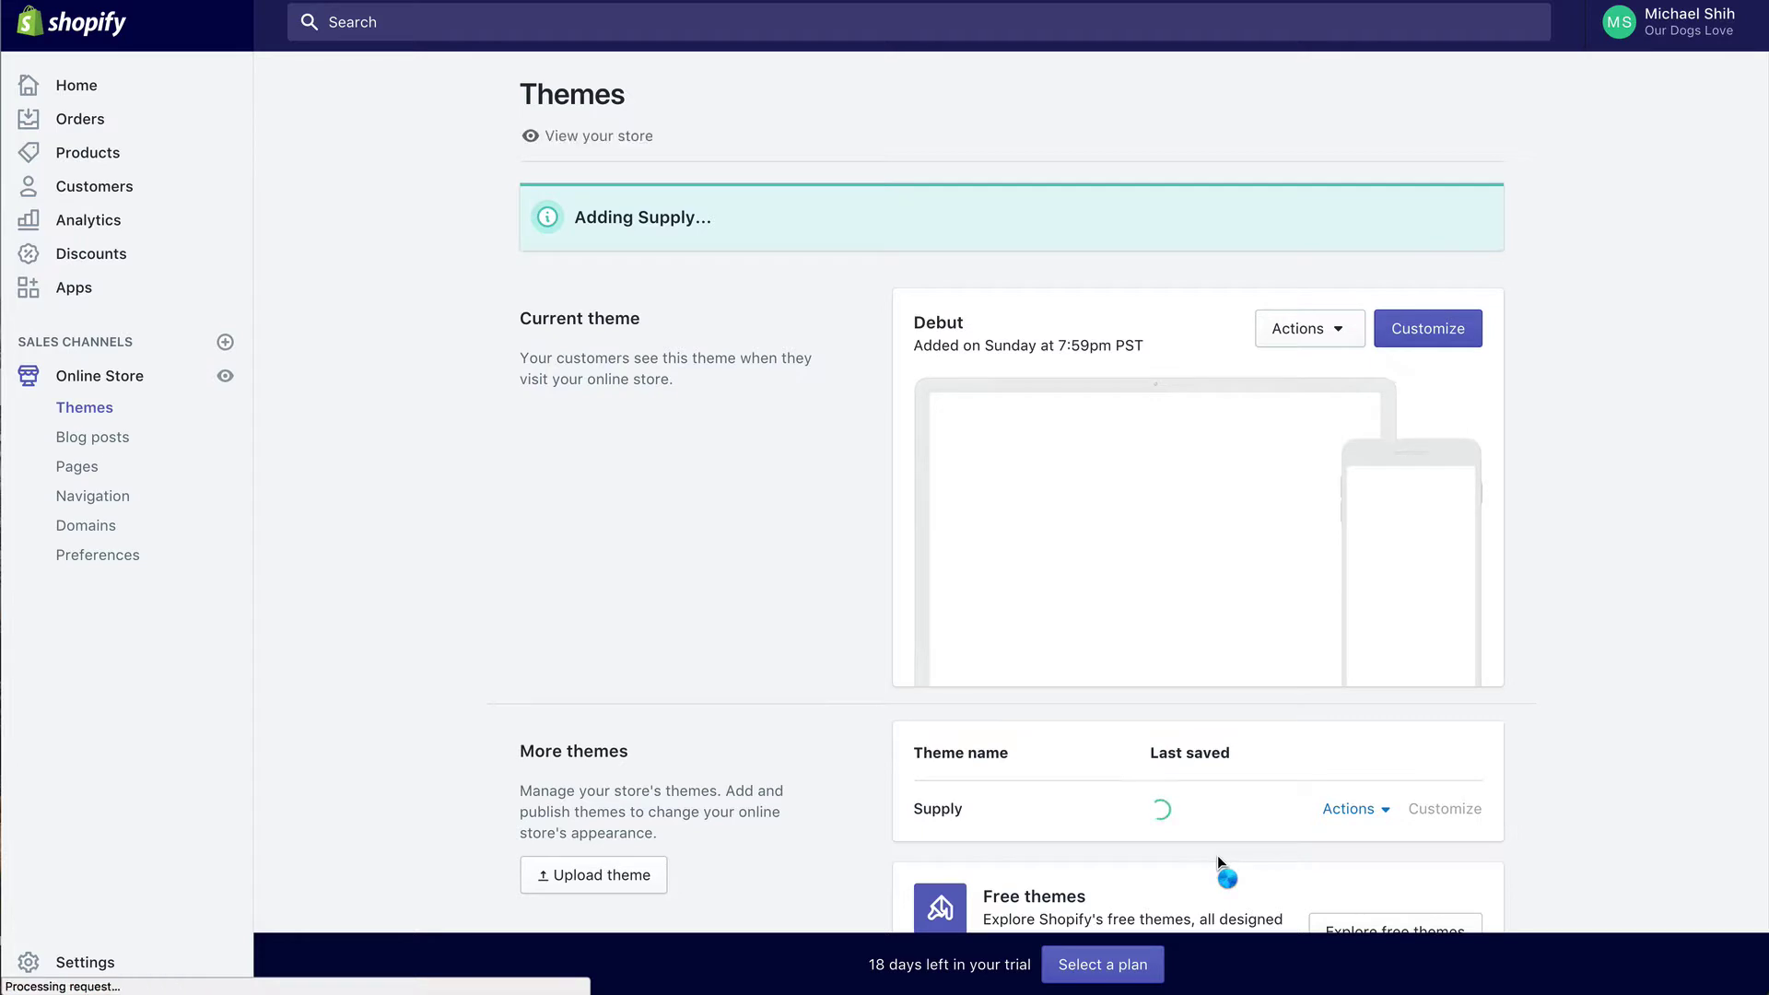
Step: Once Supply finishes loading under More themes, open it in the theme editor
scroll(1132, 525, "down", 3)
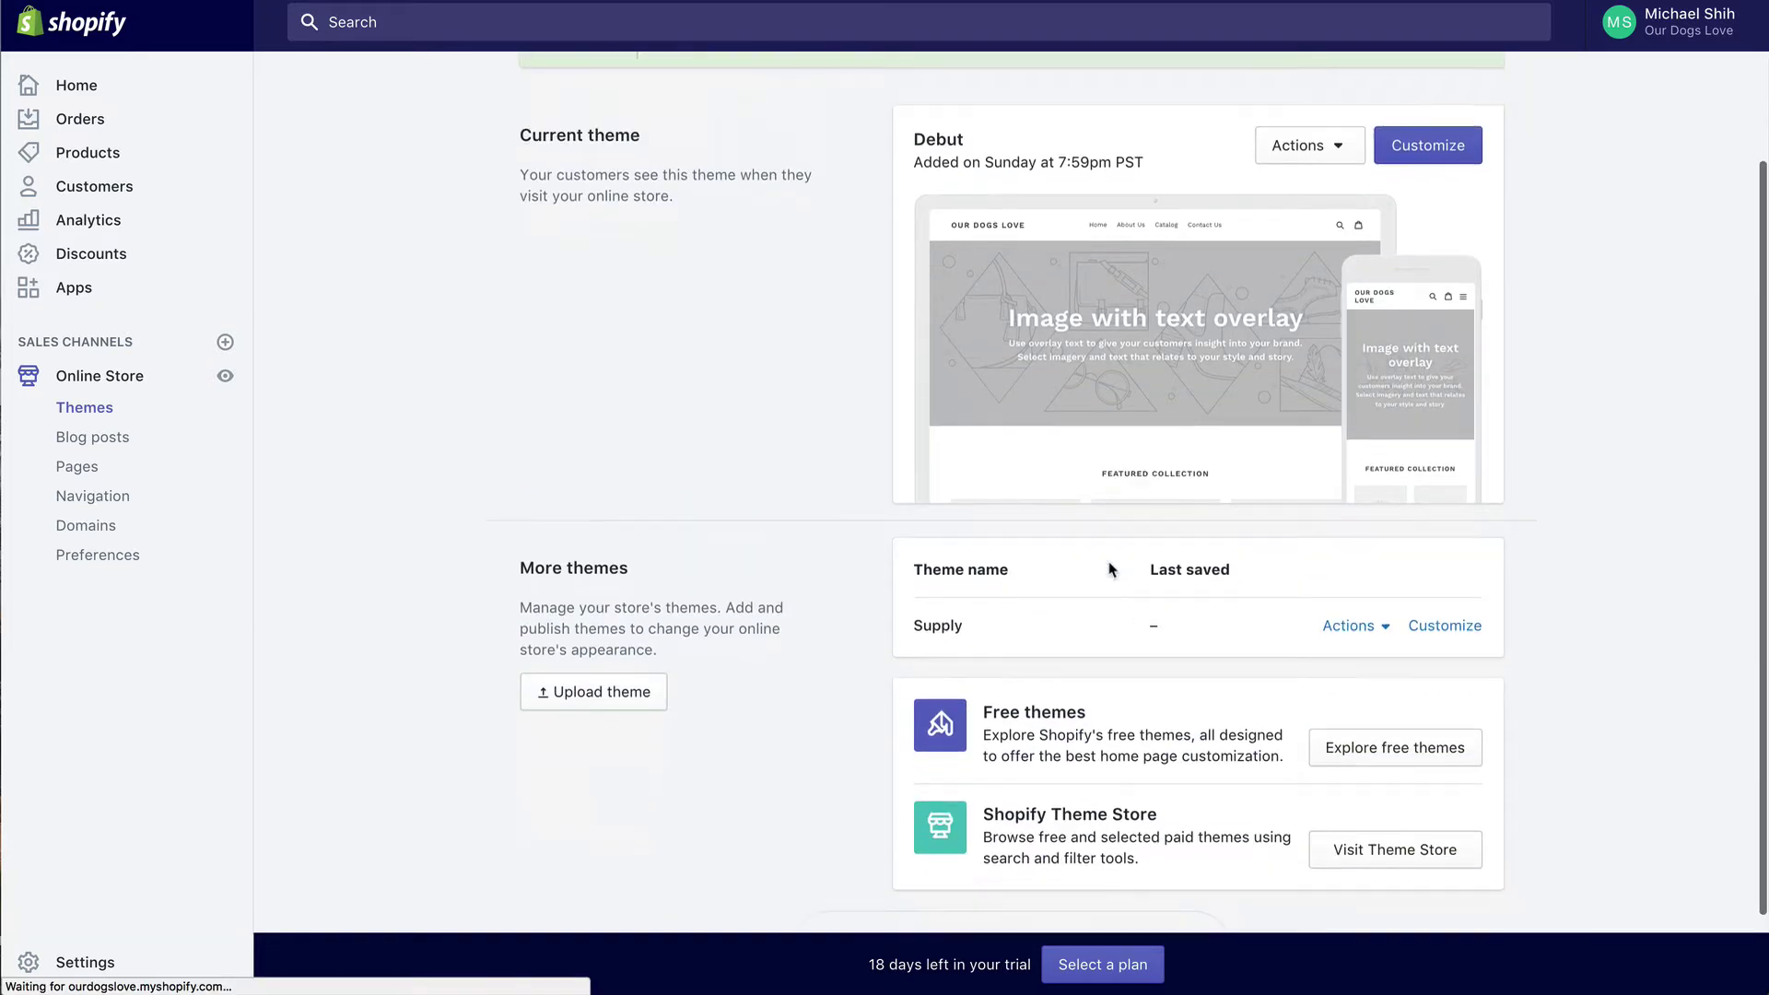
scroll(1109, 570, "down", 1)
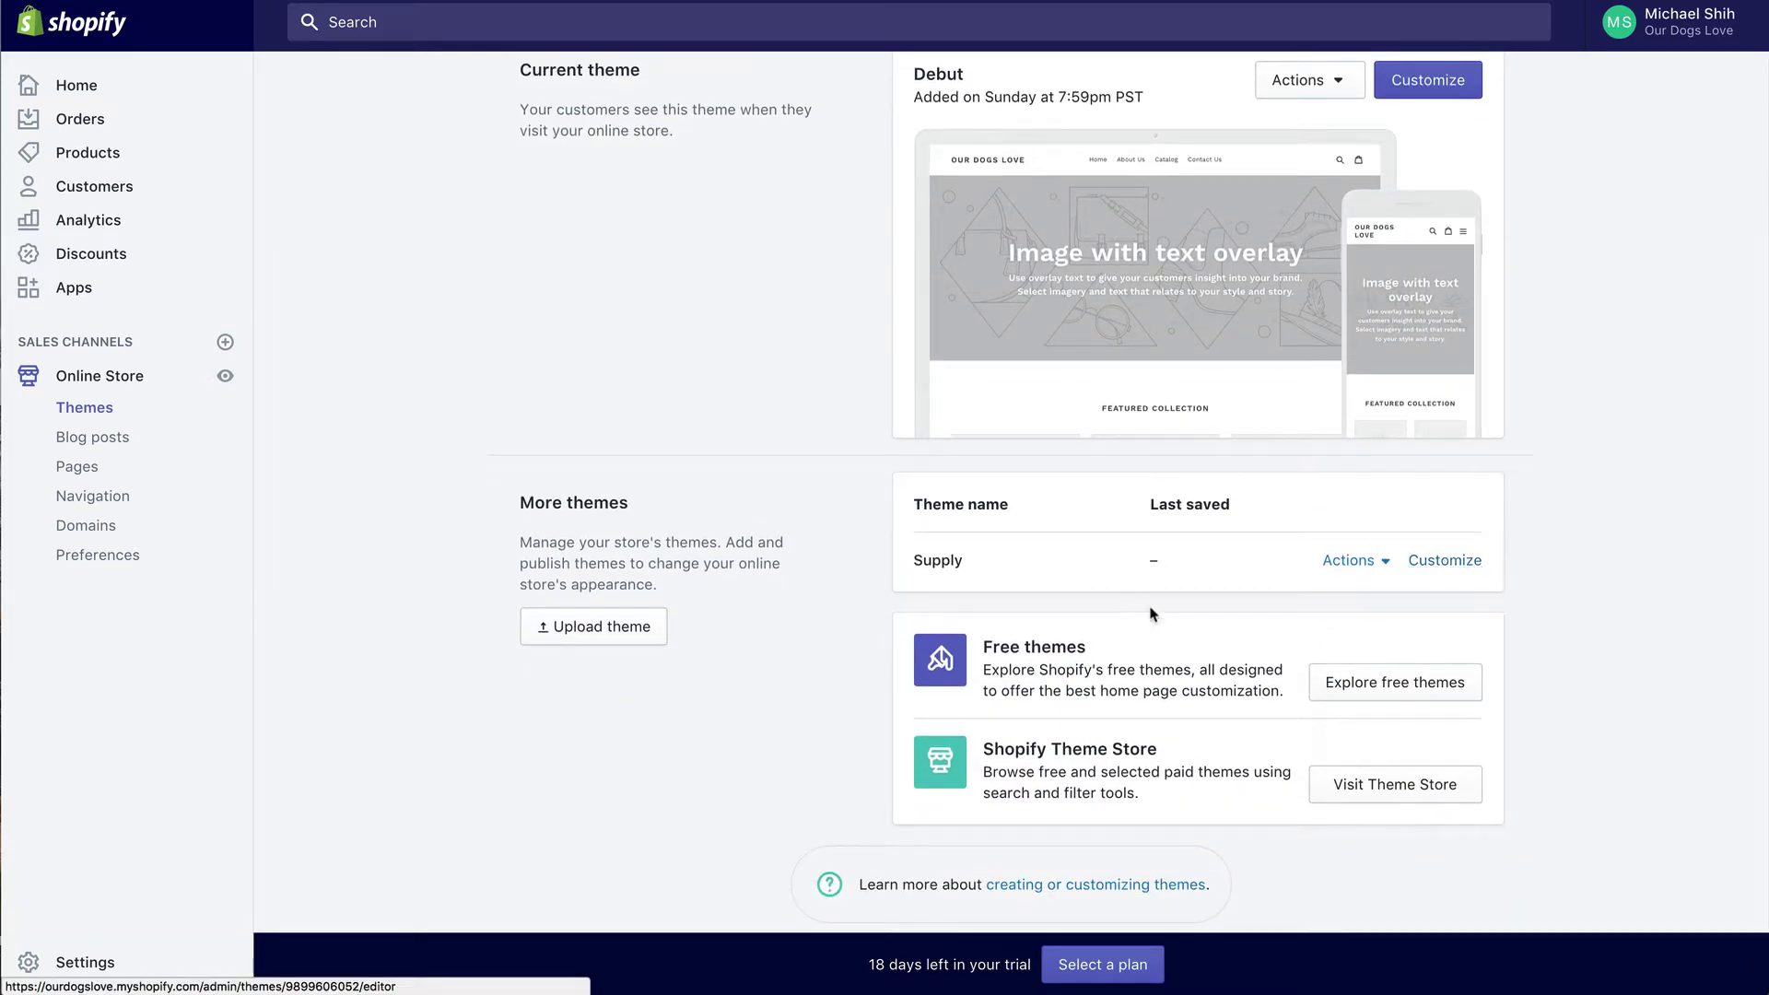
scroll(1290, 571, "down", 1)
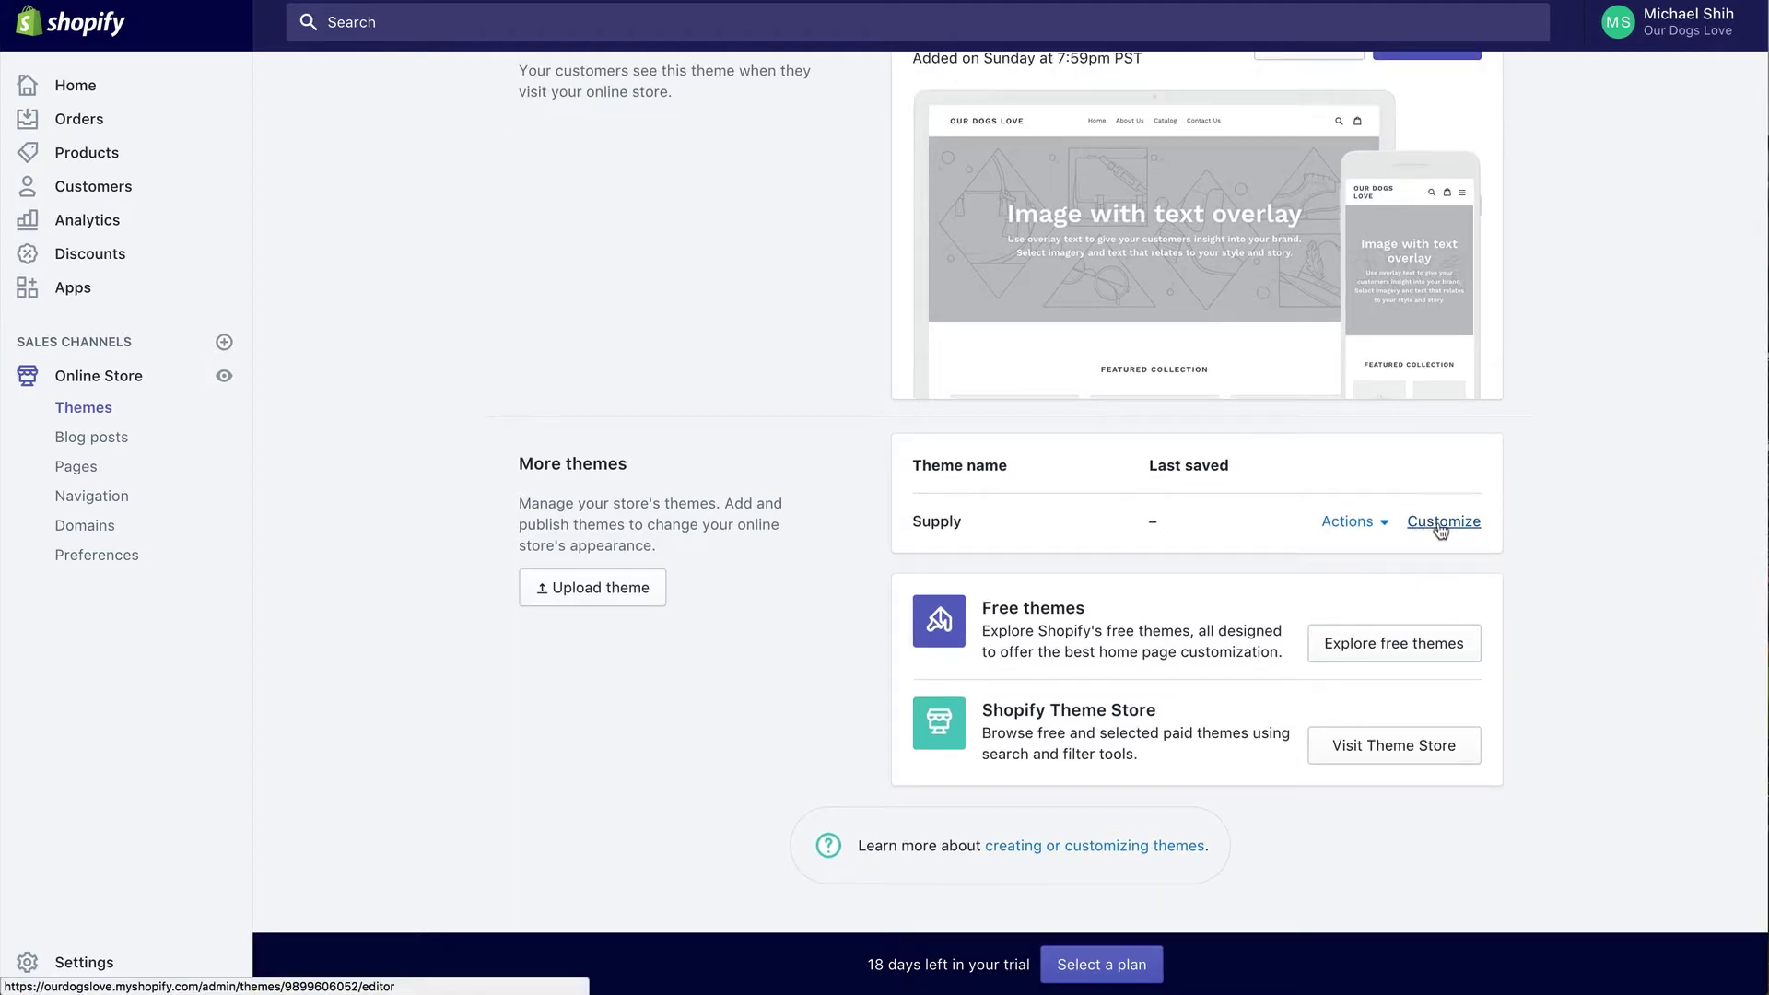
left_click(1441, 527)
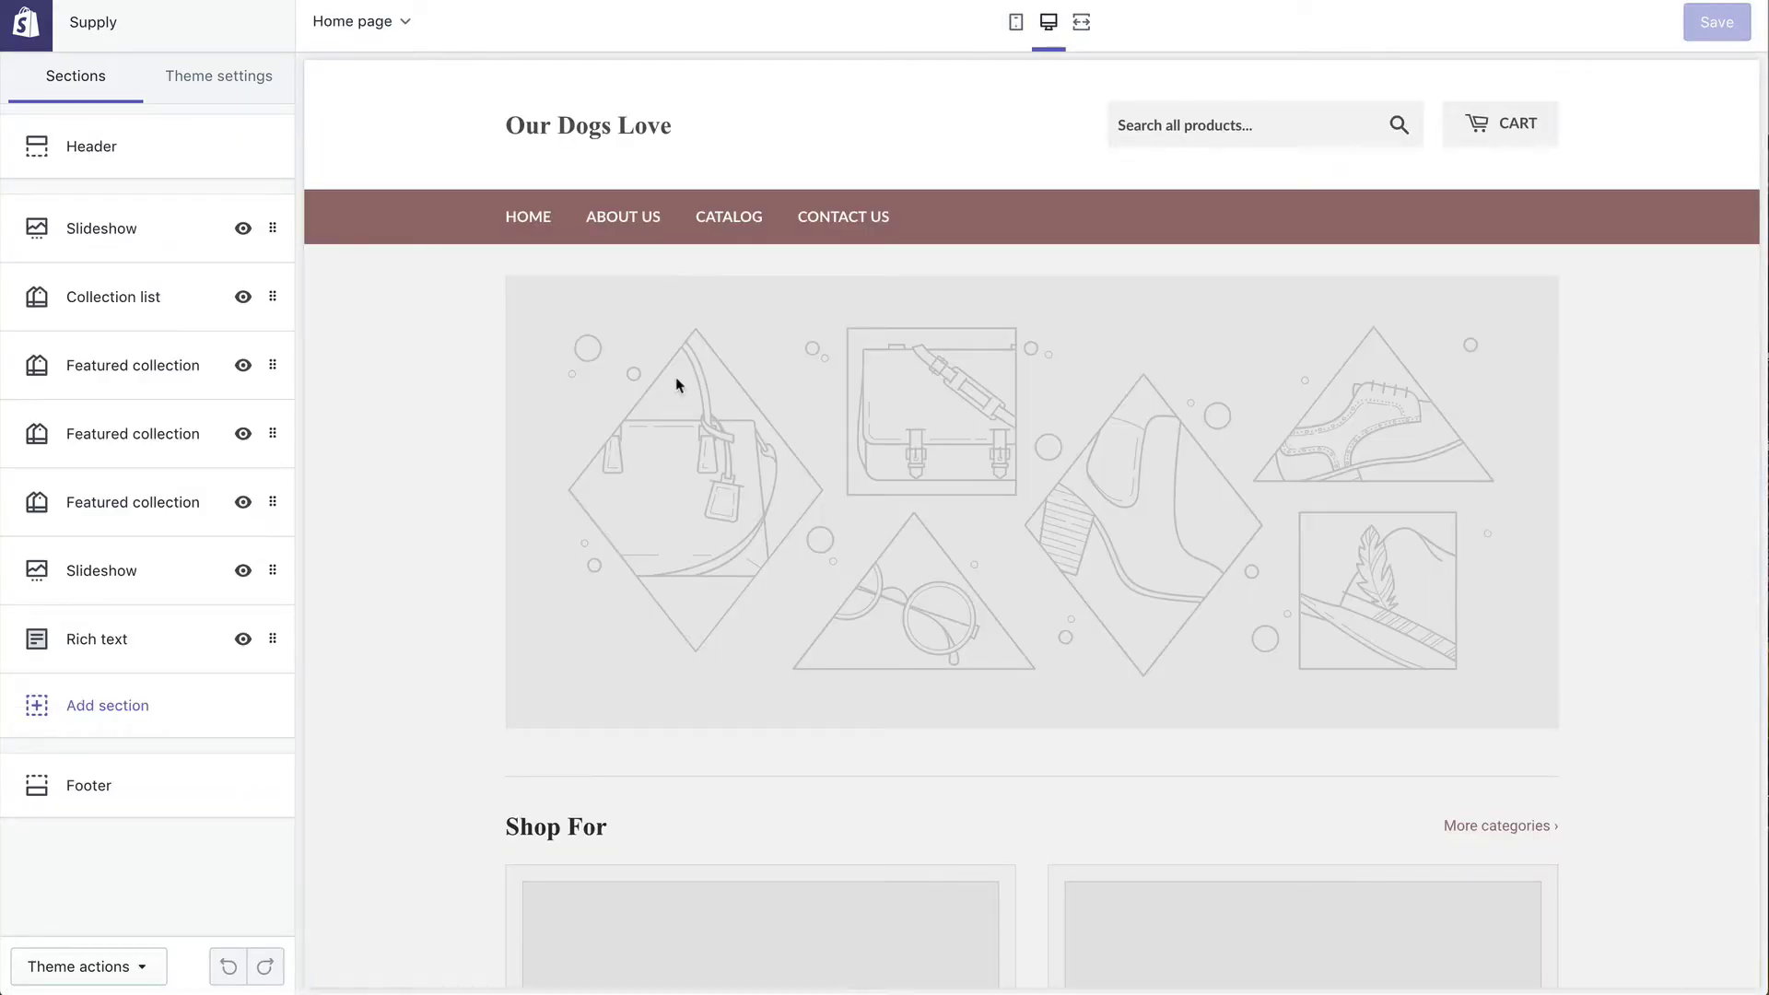
Step: Hide the Collection list and the first two Featured collection sections on the home page
scroll(677, 384, "down", 1)
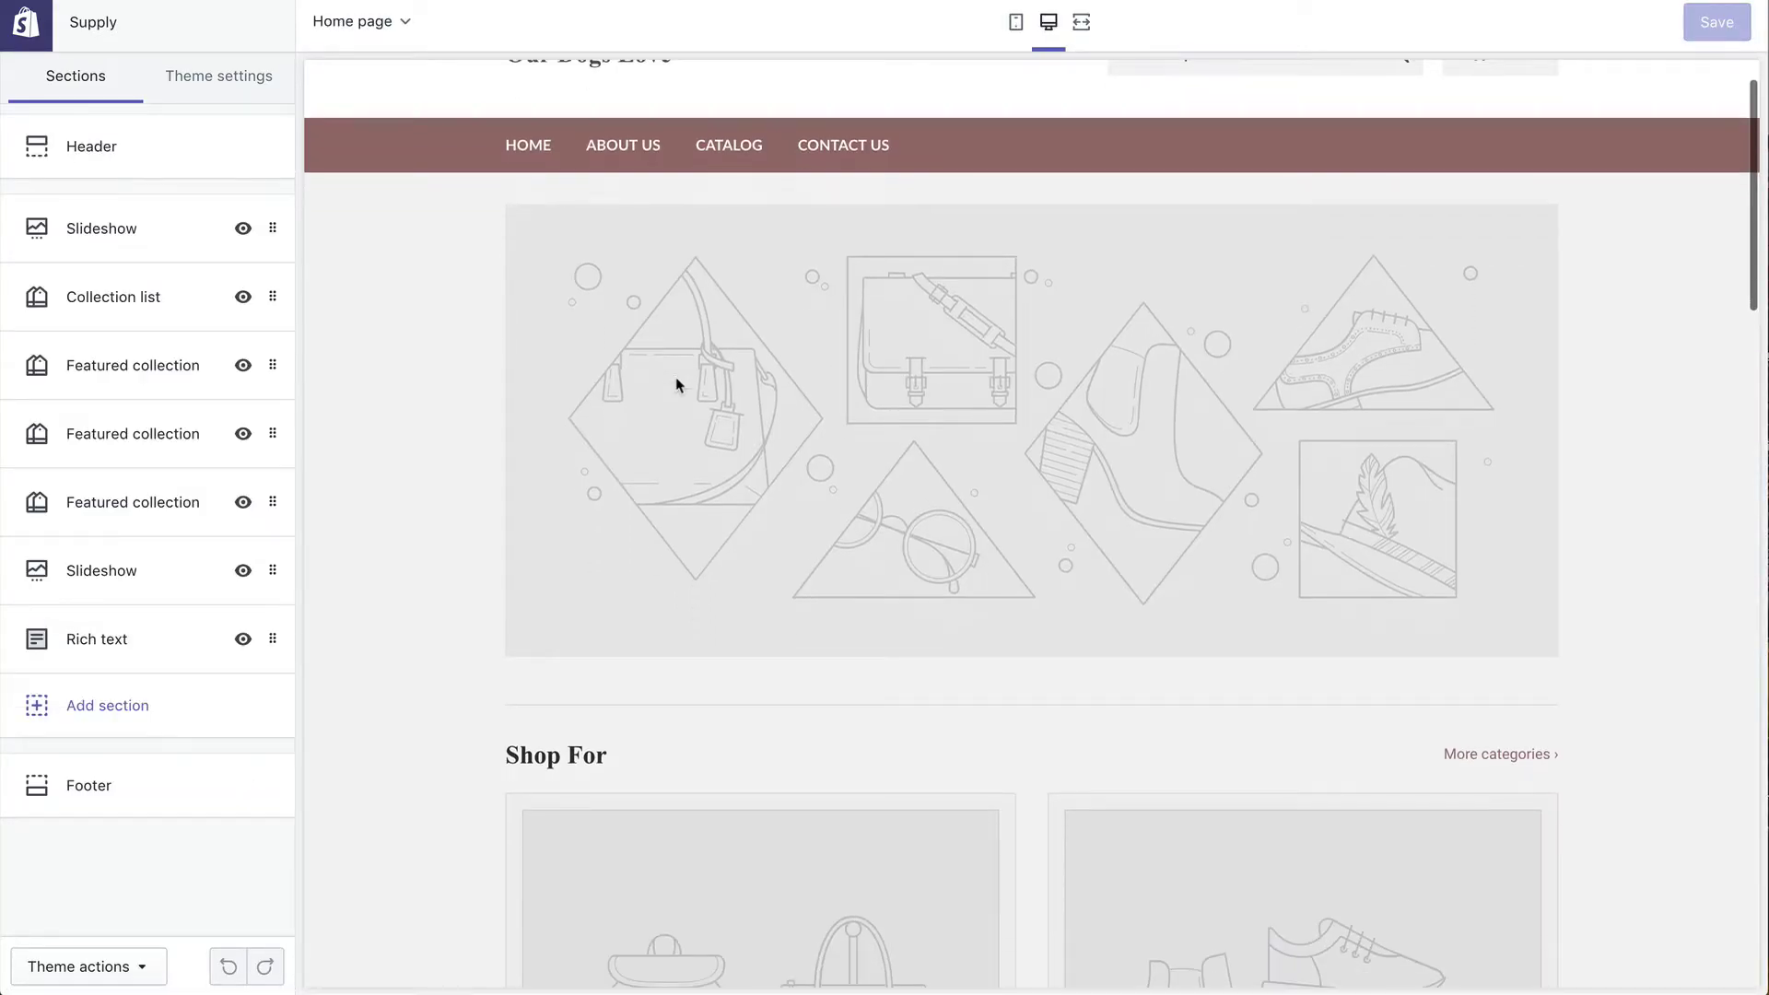
scroll(676, 385, "down", 3)
scroll(677, 384, "down", 10)
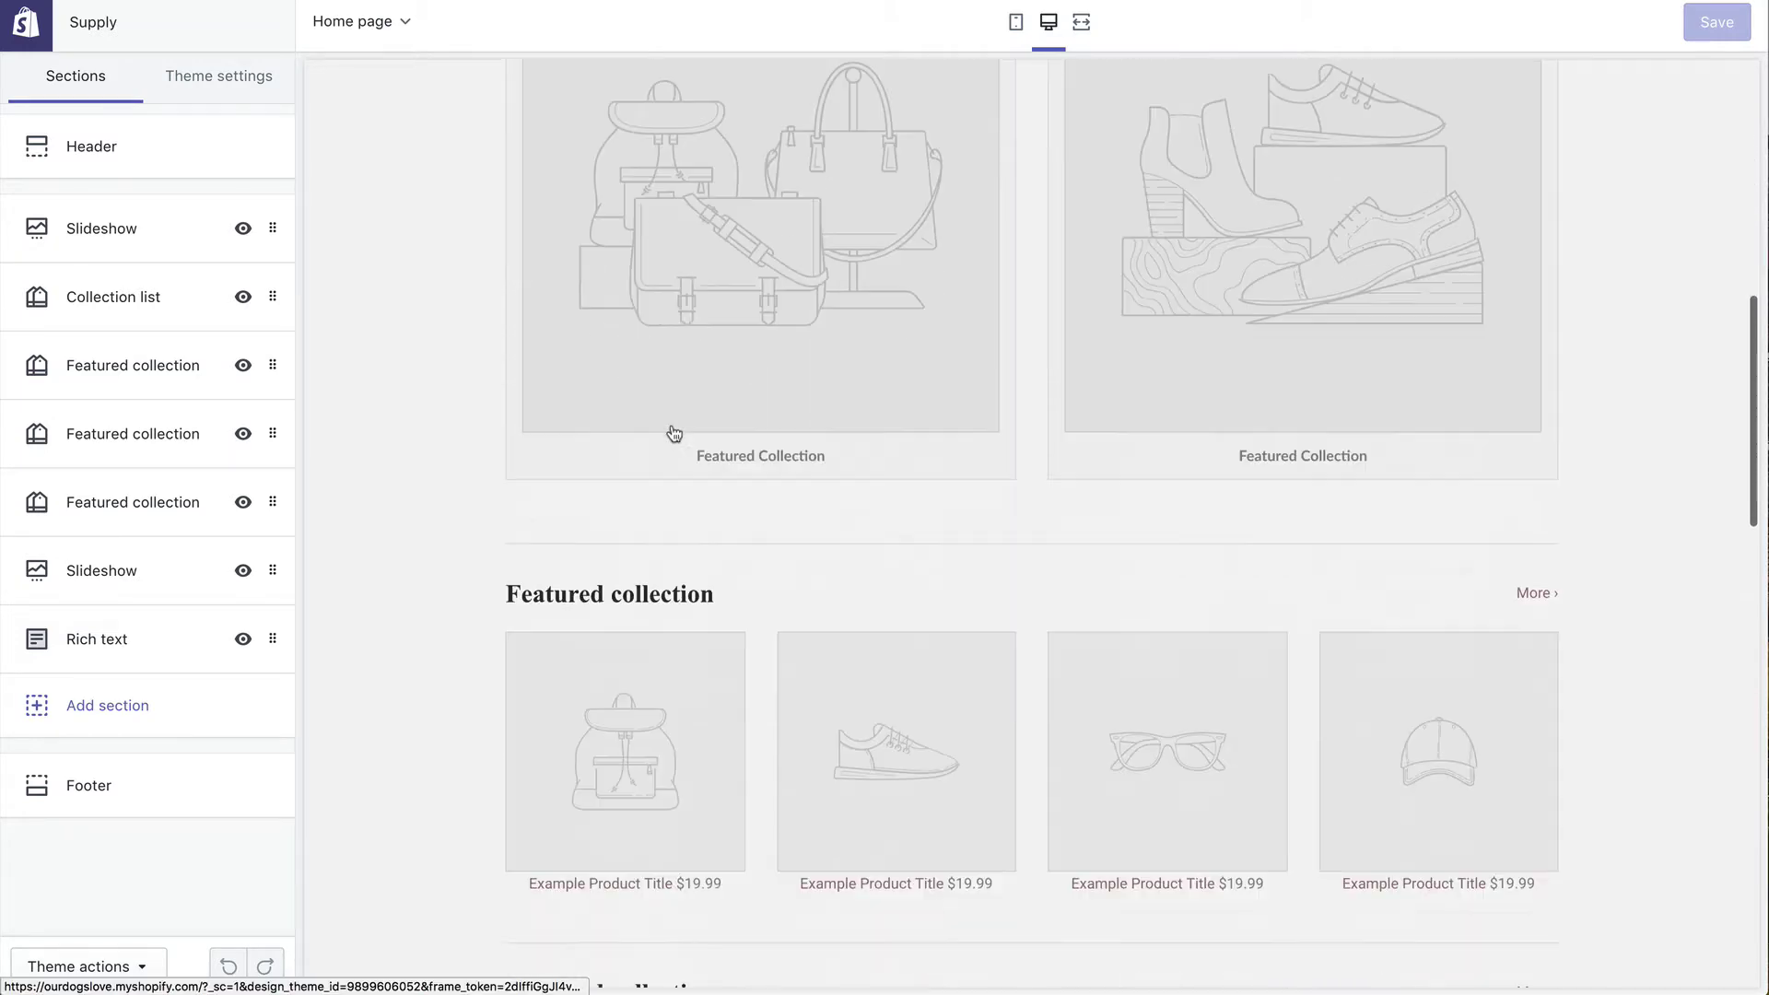
scroll(674, 433, "down", 7)
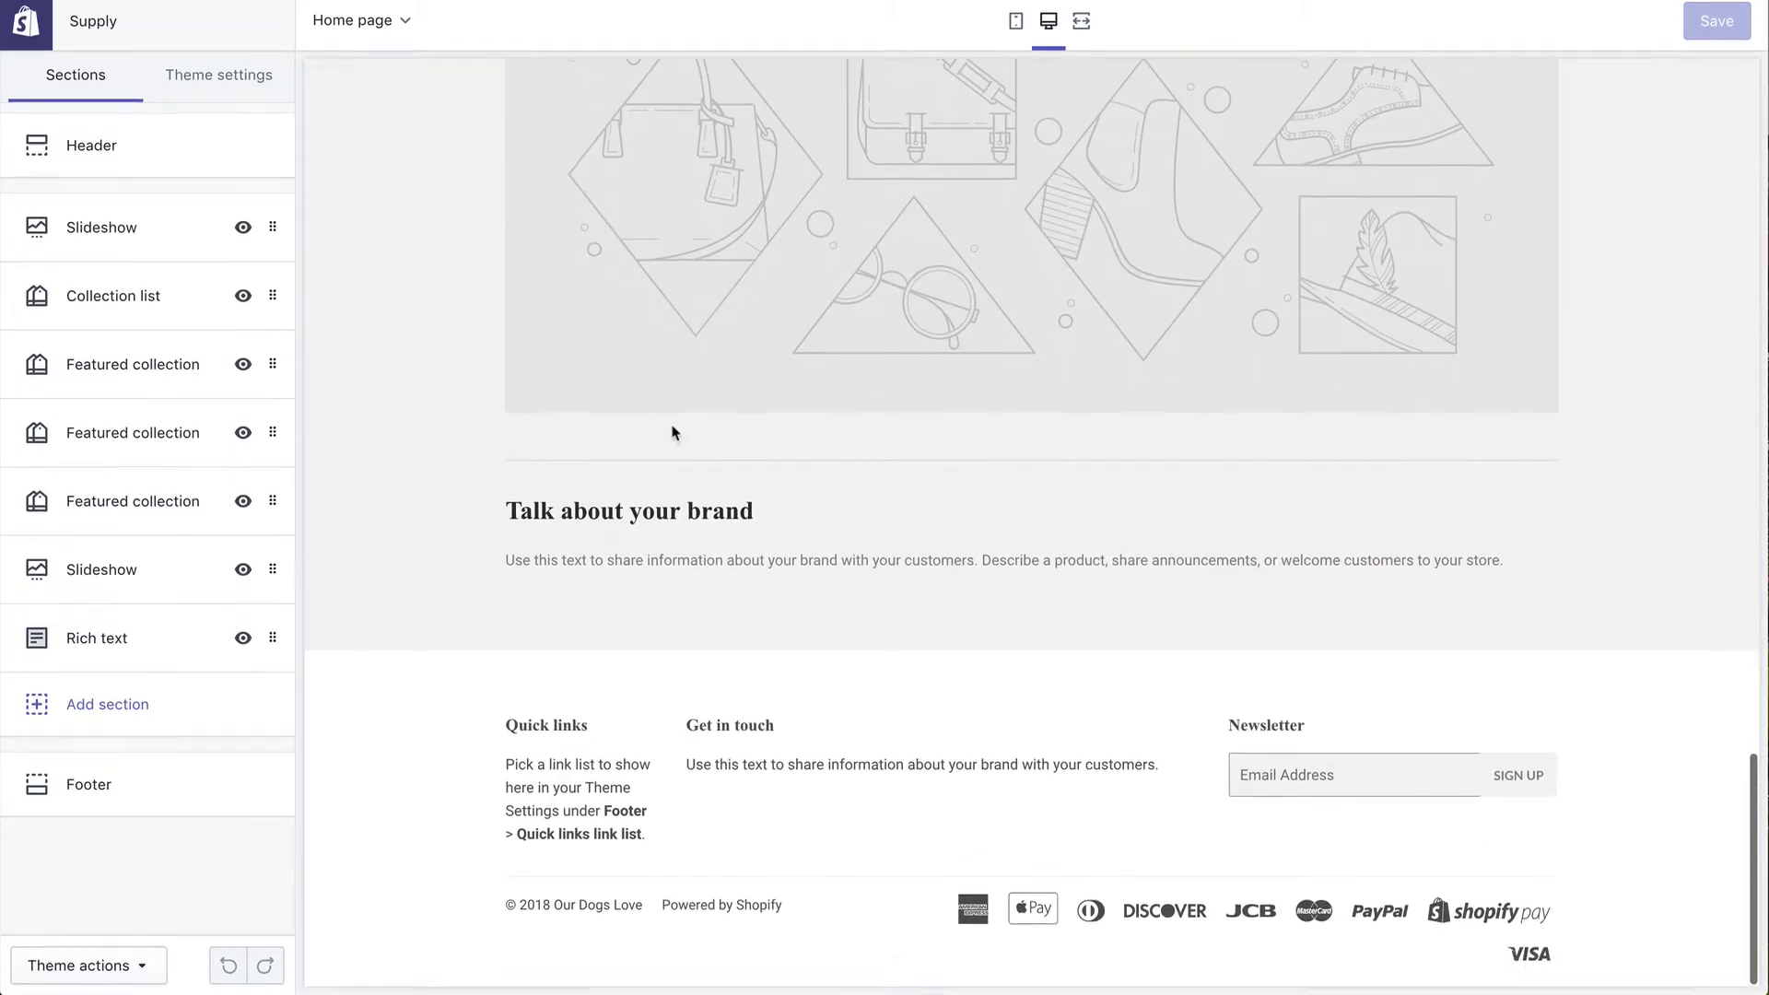
scroll(673, 433, "up", 20)
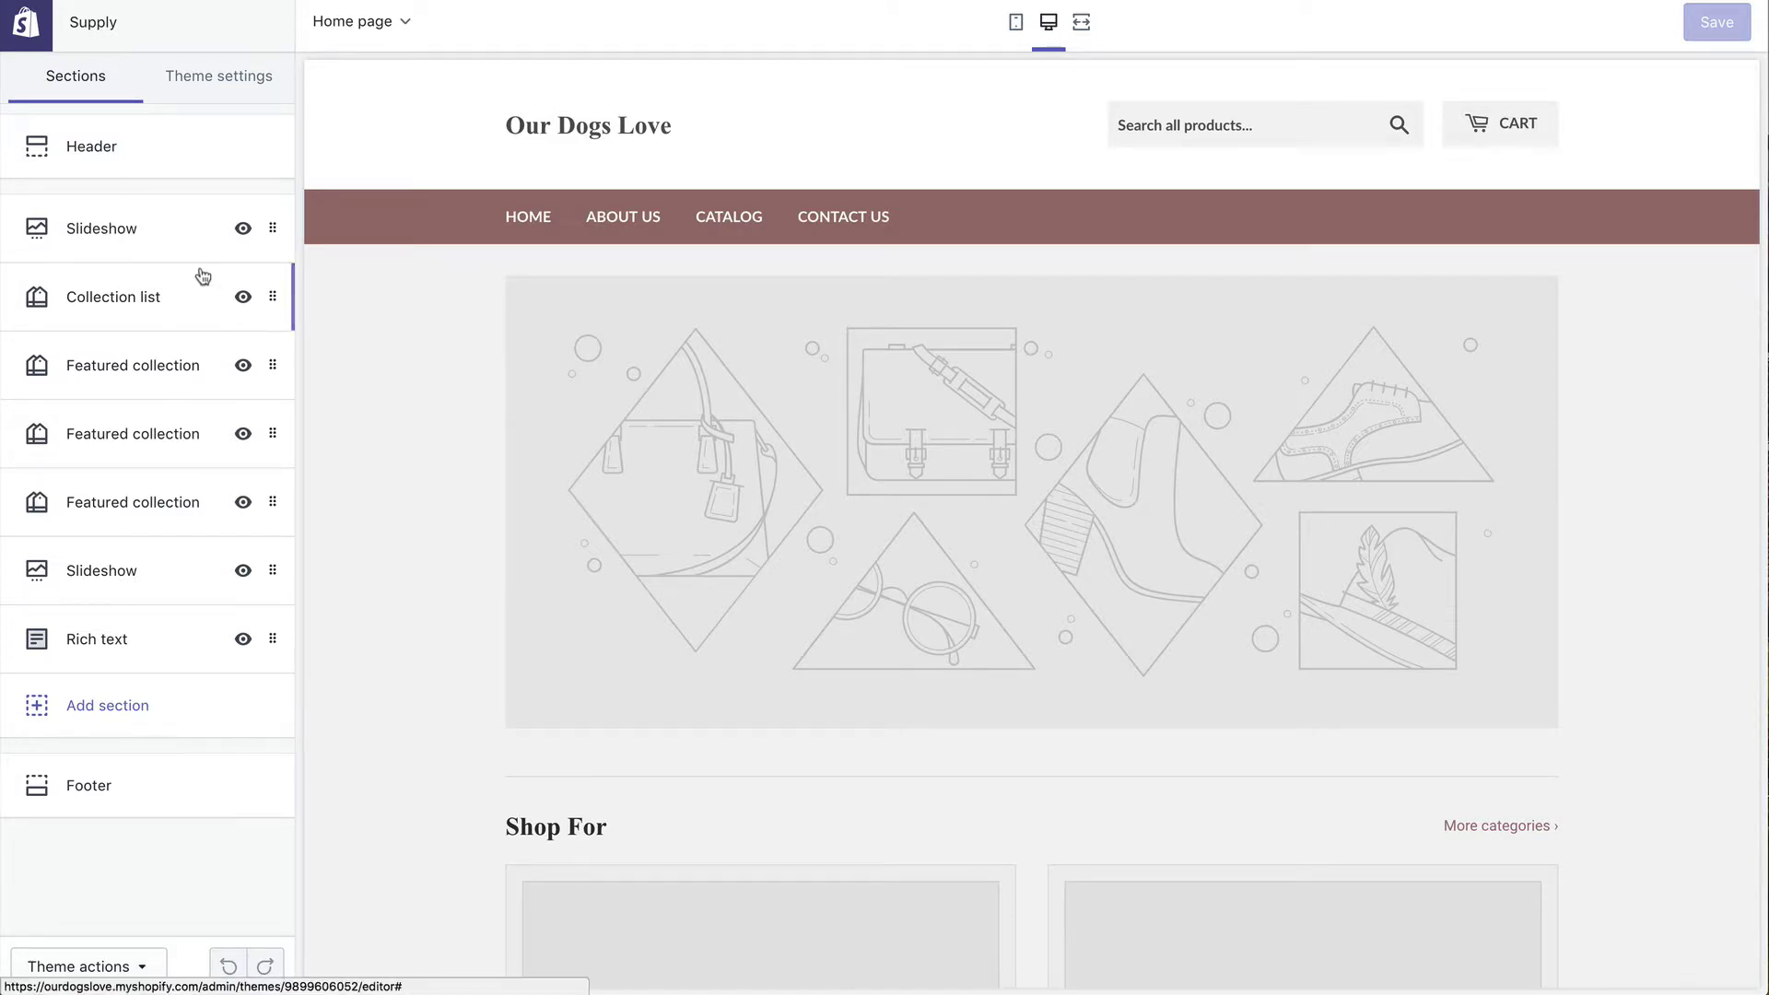
left_click(242, 298)
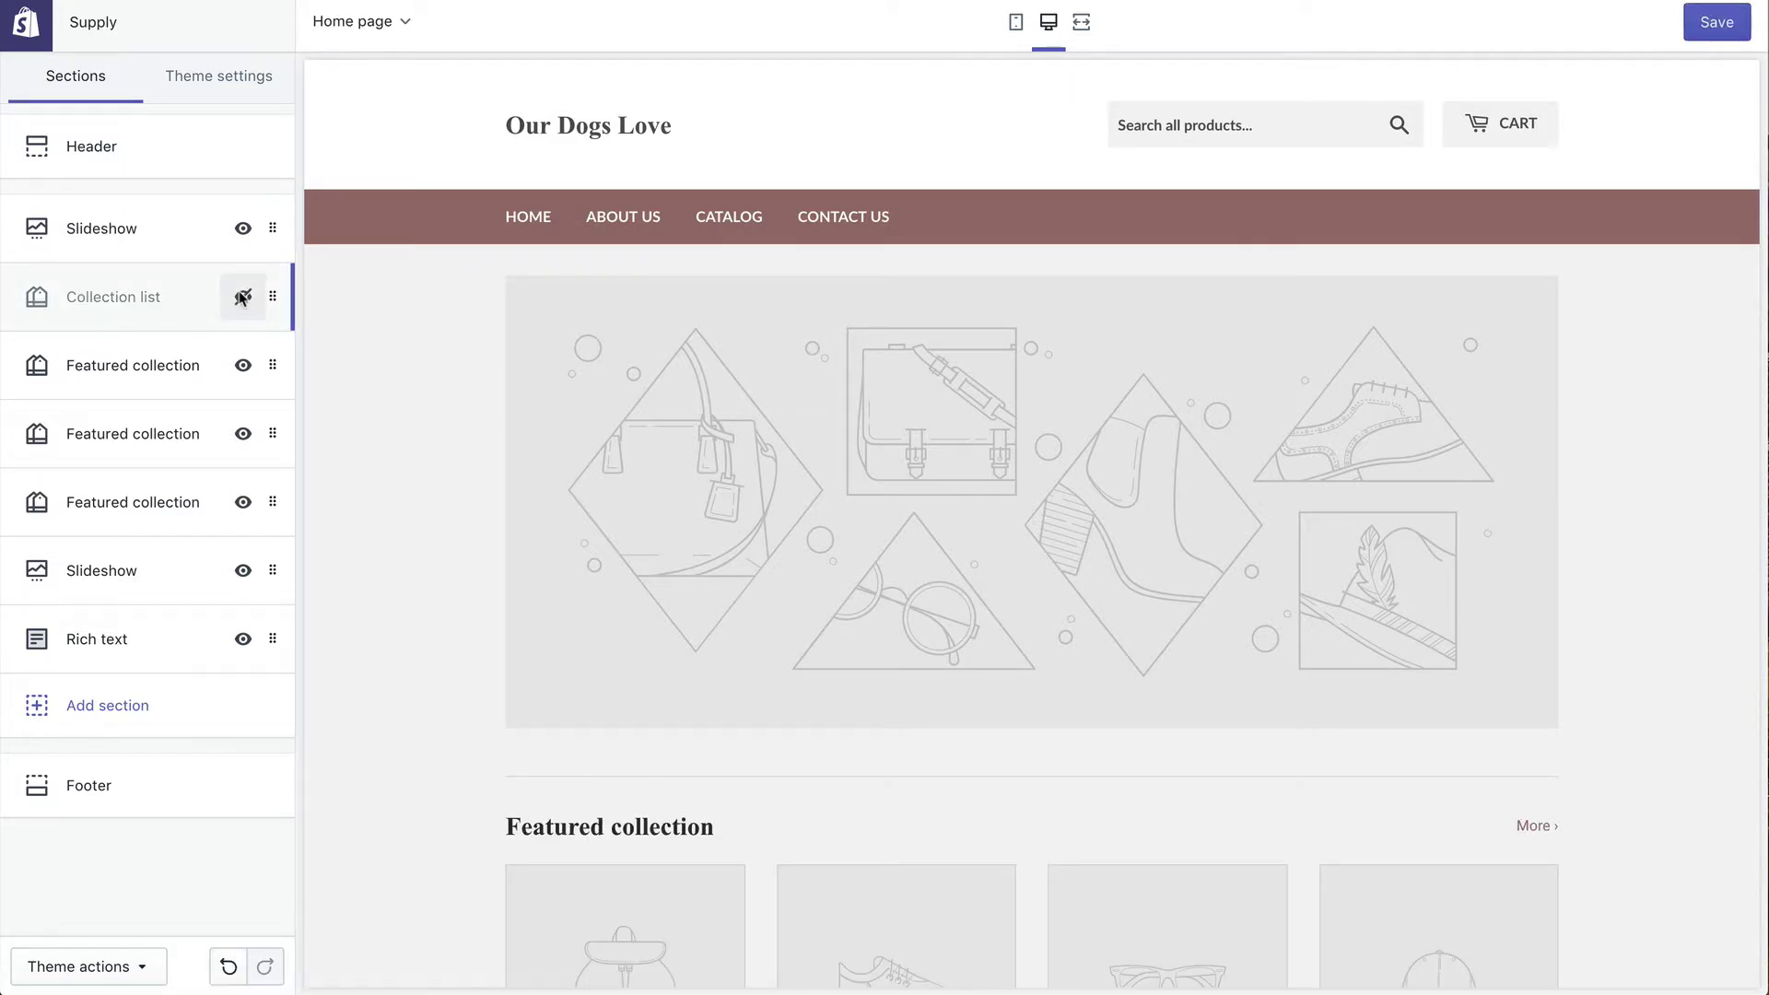
left_click(243, 367)
left_click(243, 434)
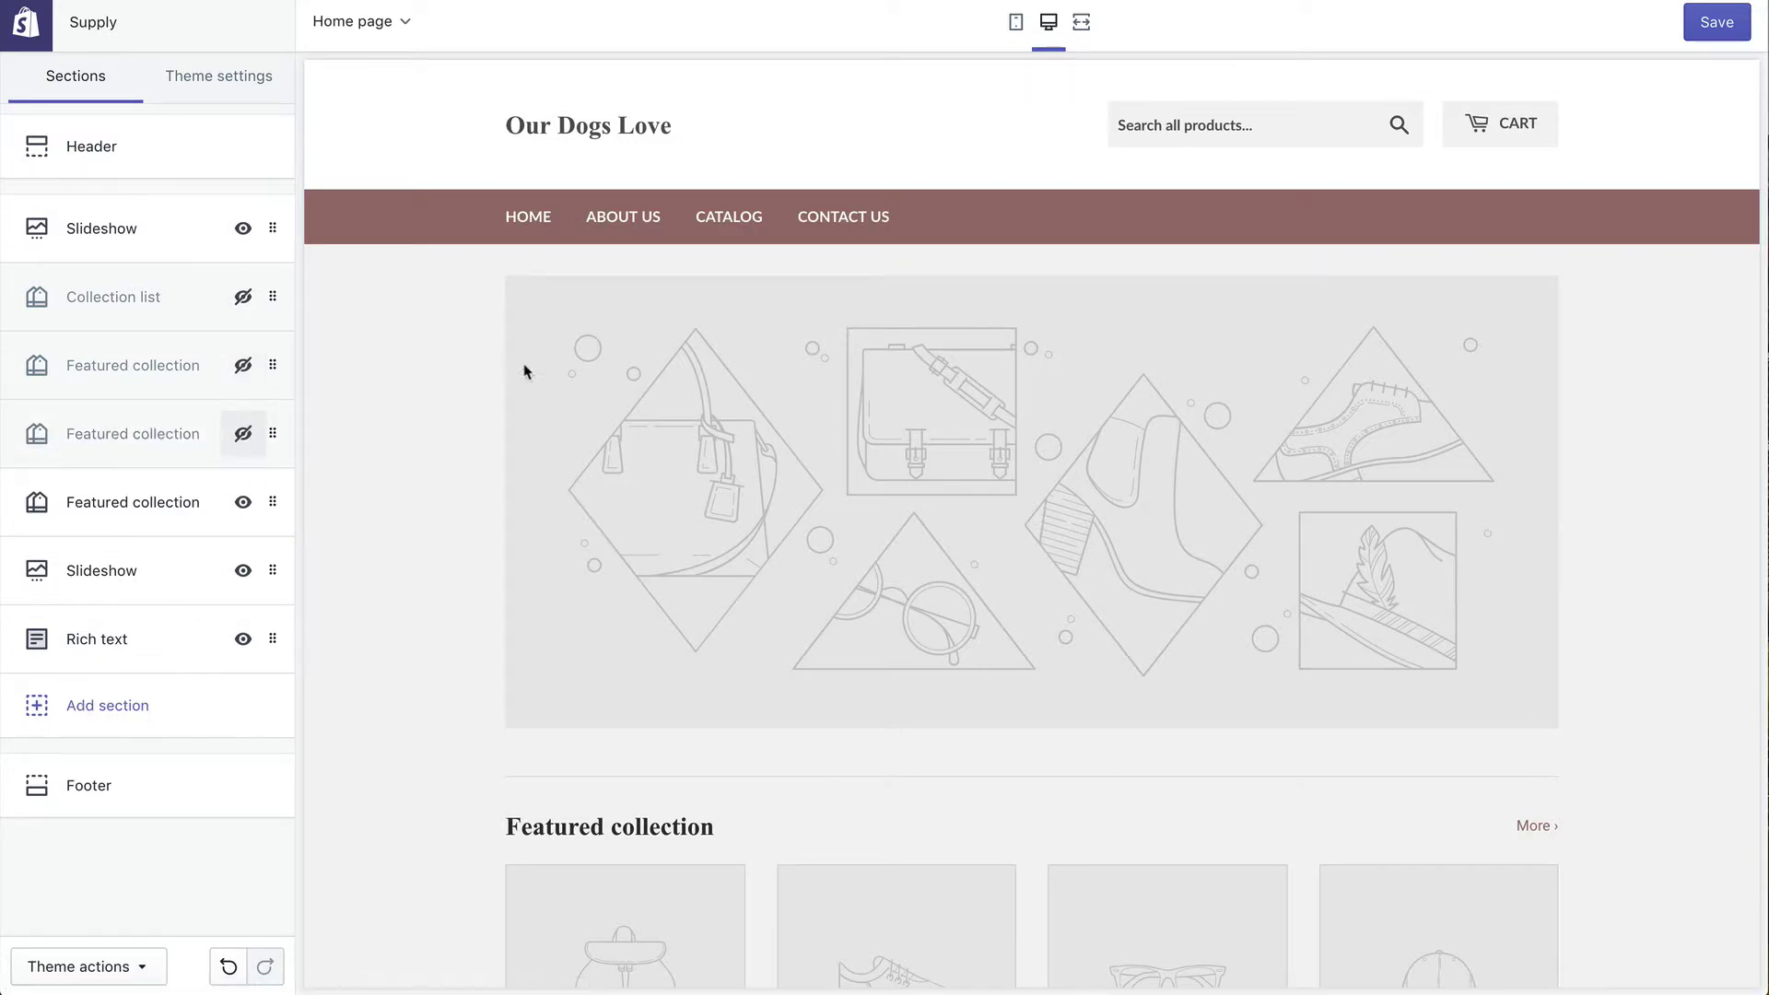
Step: Glance at the theme settings, then open the Header section's settings
scroll(632, 474, "down", 15)
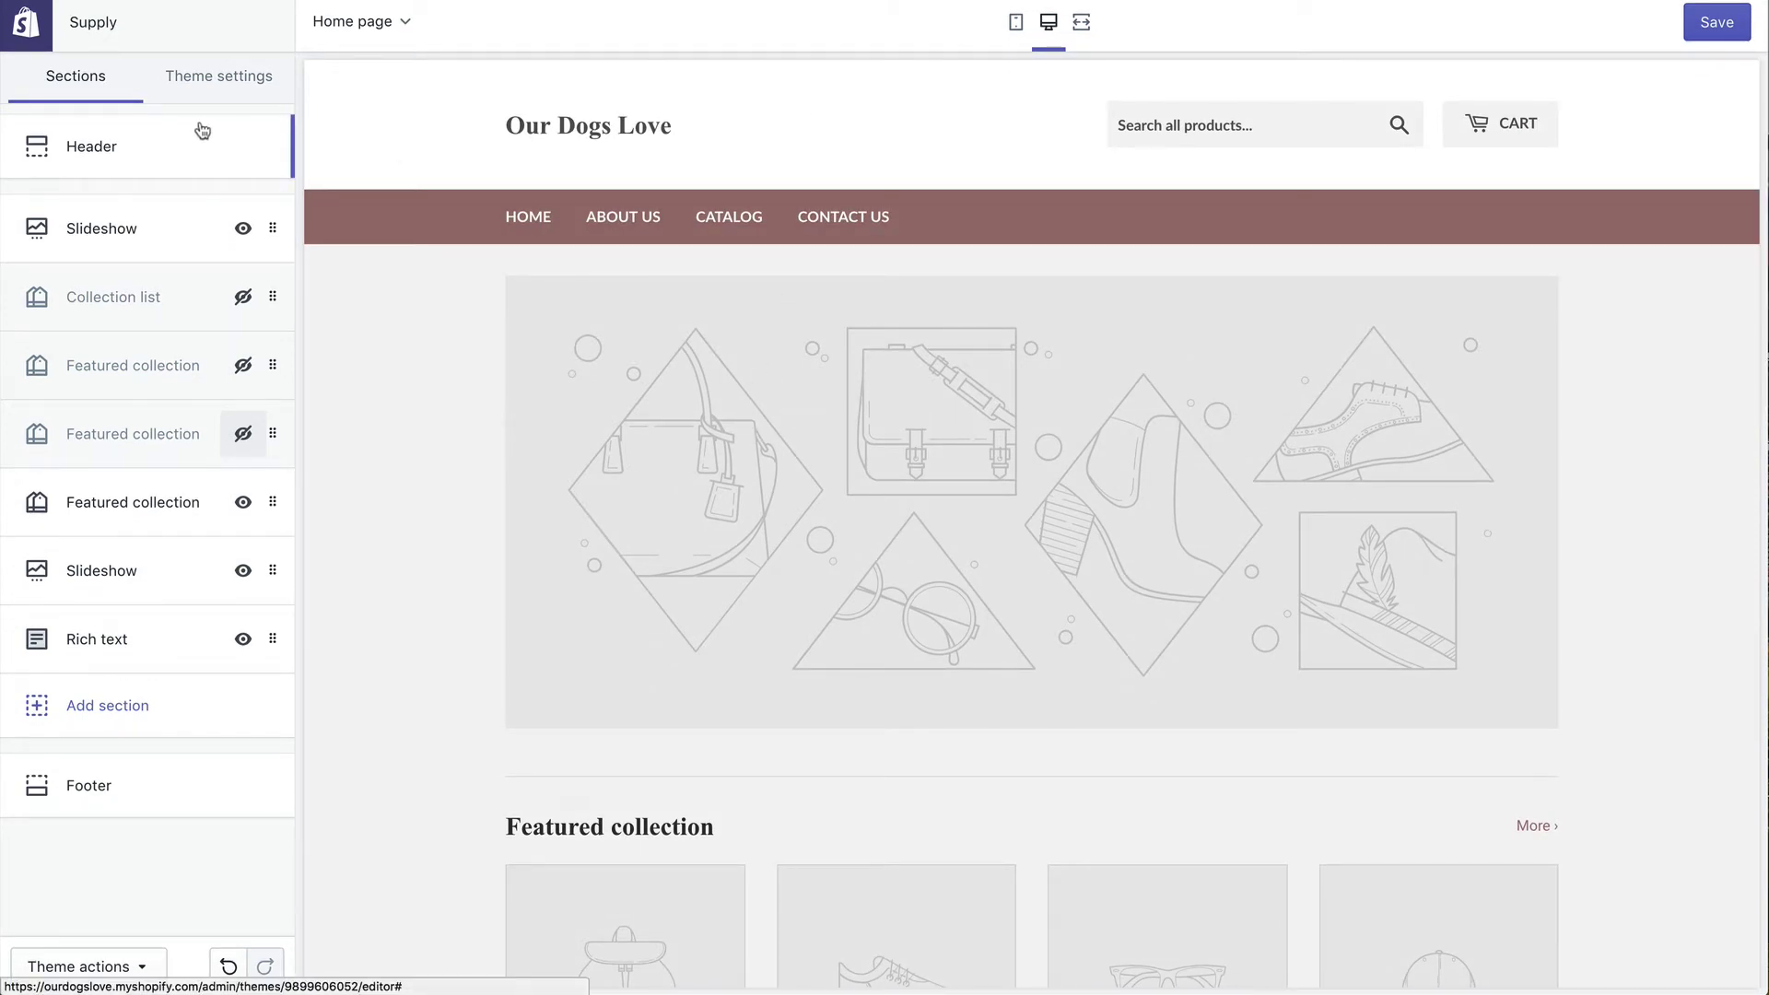
left_click(215, 83)
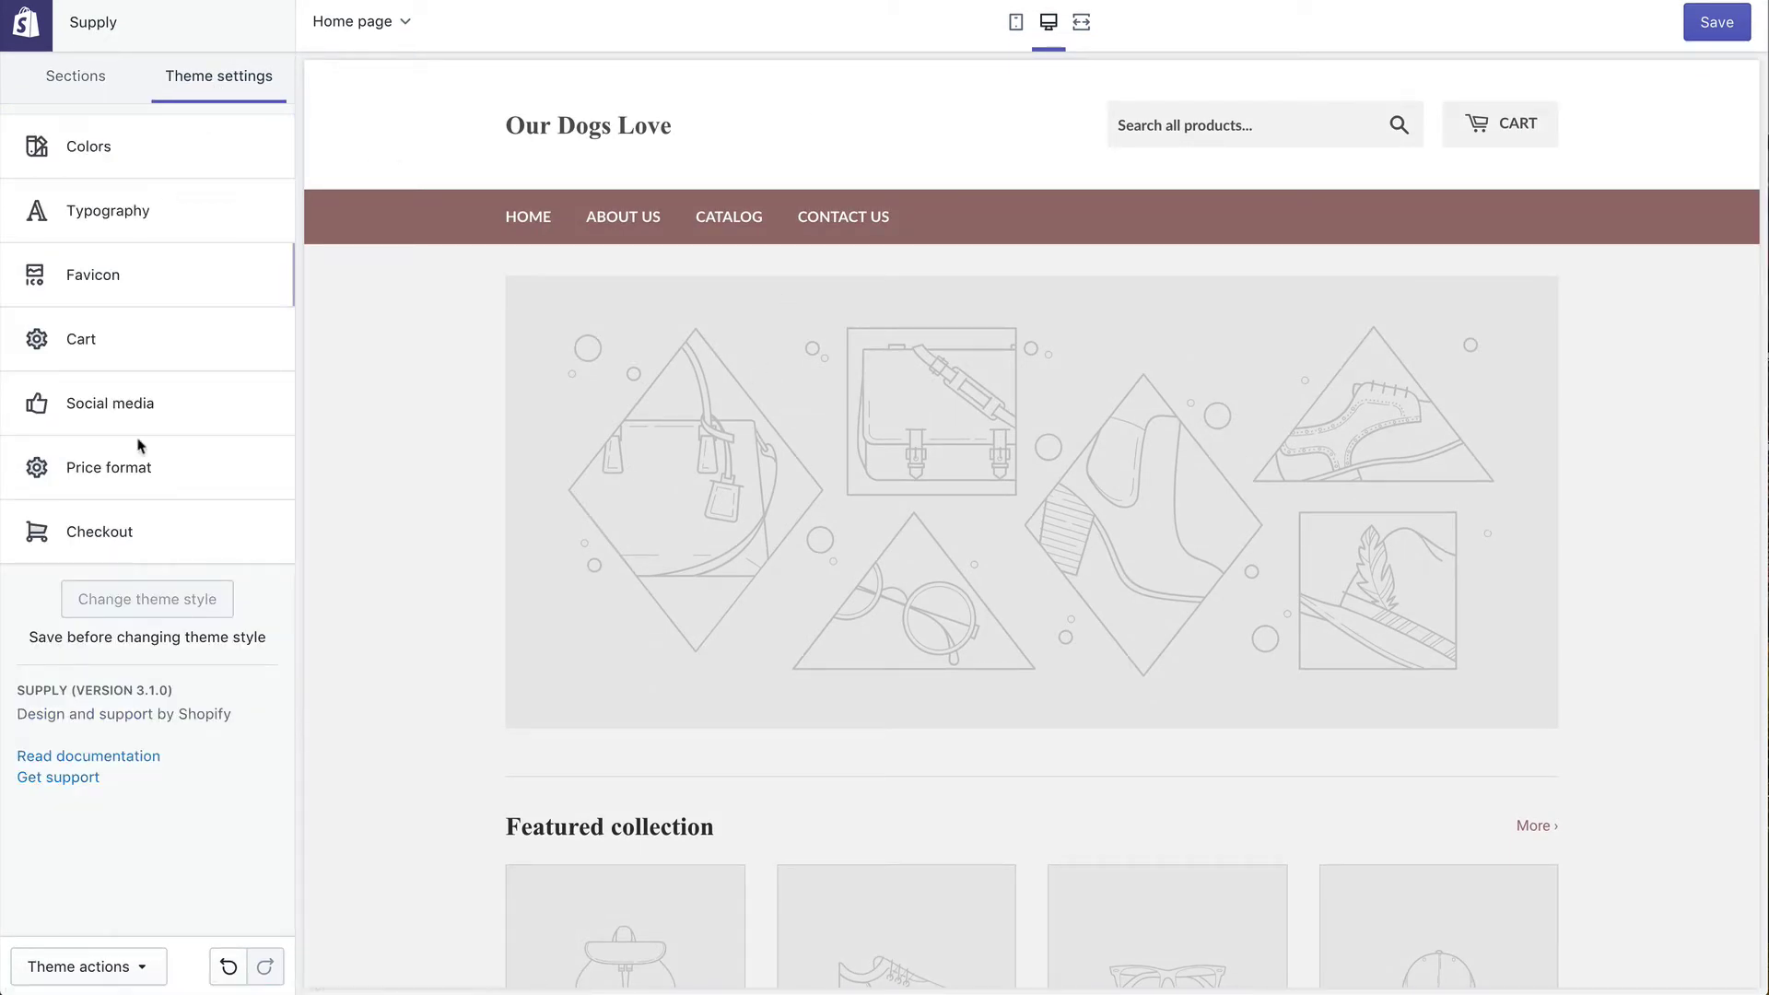
left_click(112, 92)
scroll(707, 327, "down", 3)
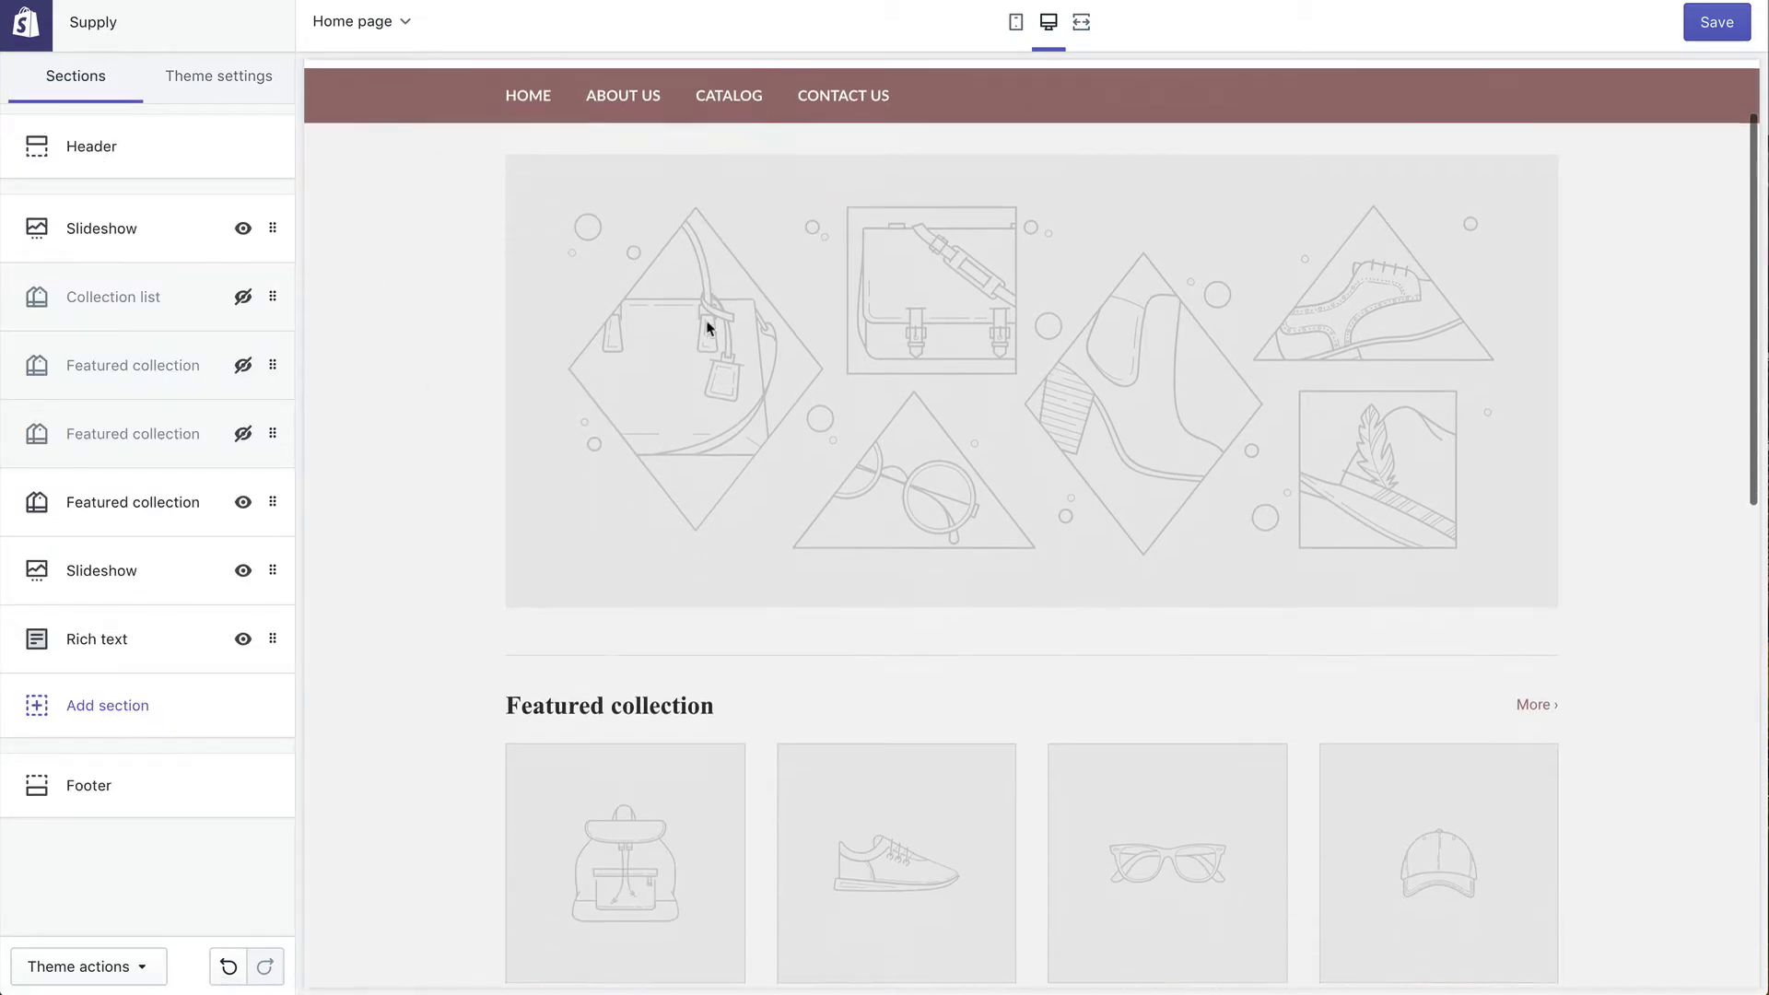
scroll(706, 327, "up", 3)
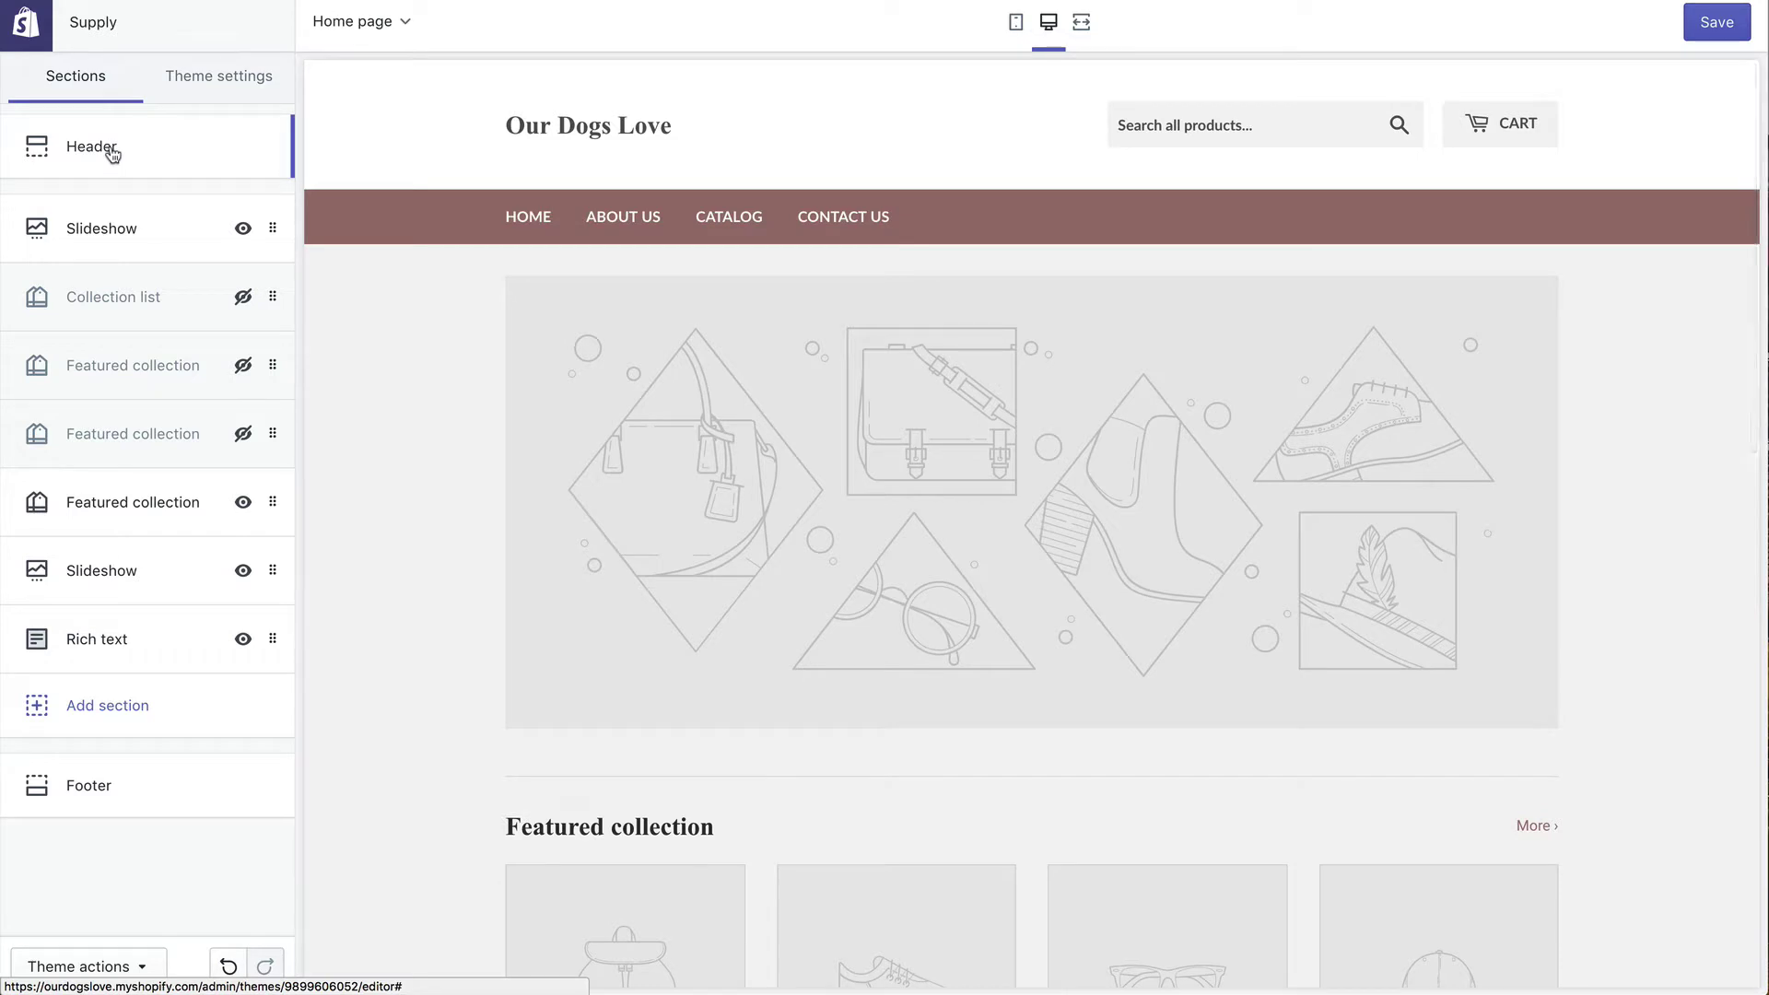
left_click(113, 153)
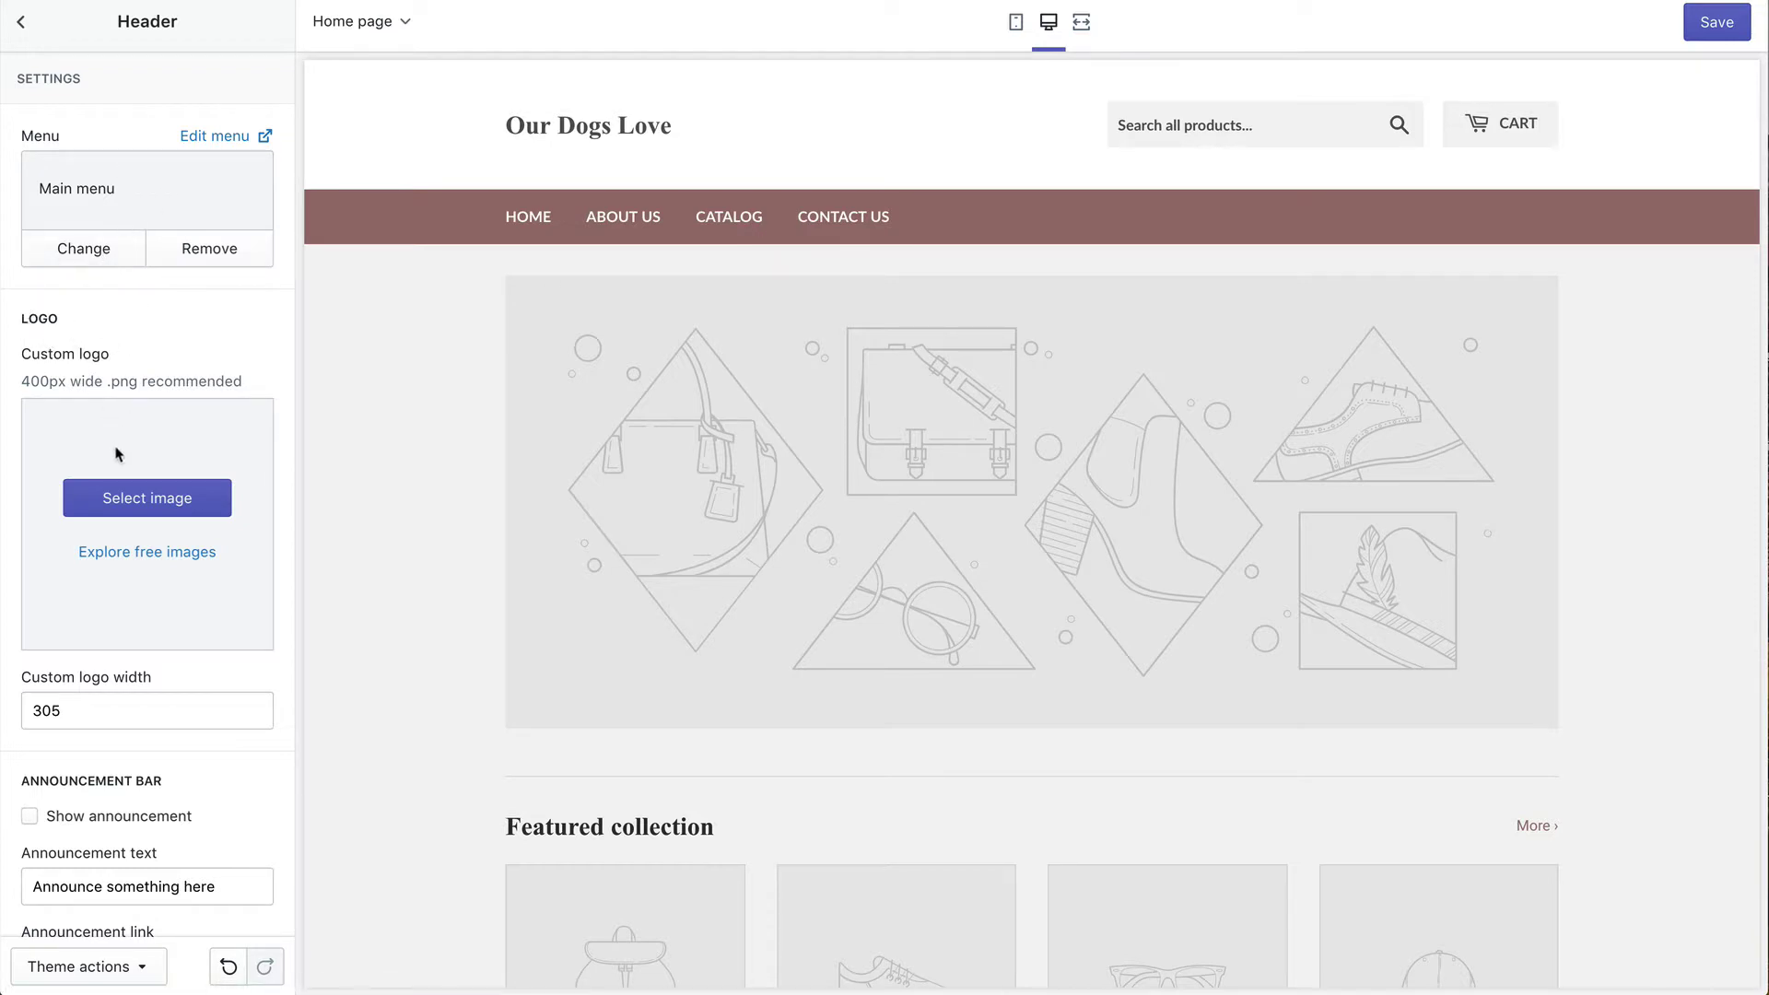
Step: Upload OurDogsLove.png and set it as the header's custom logo
left_click(105, 499)
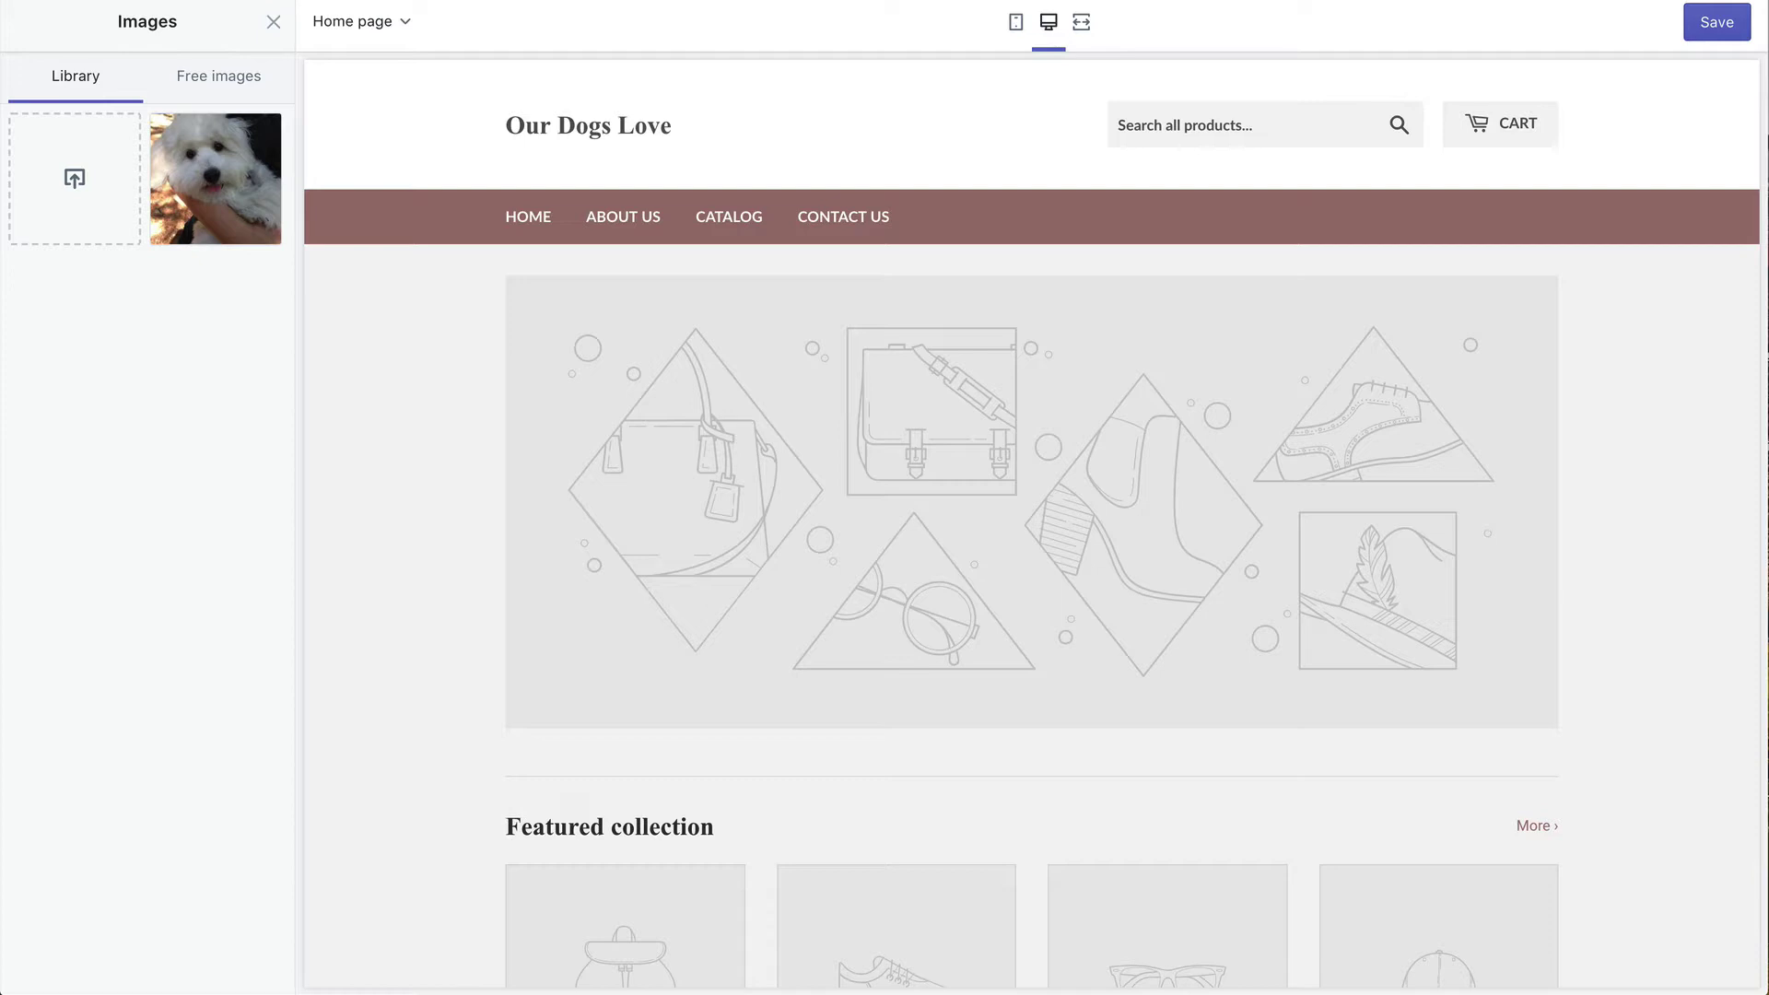
left_click_drag(0, 433, 112, 194)
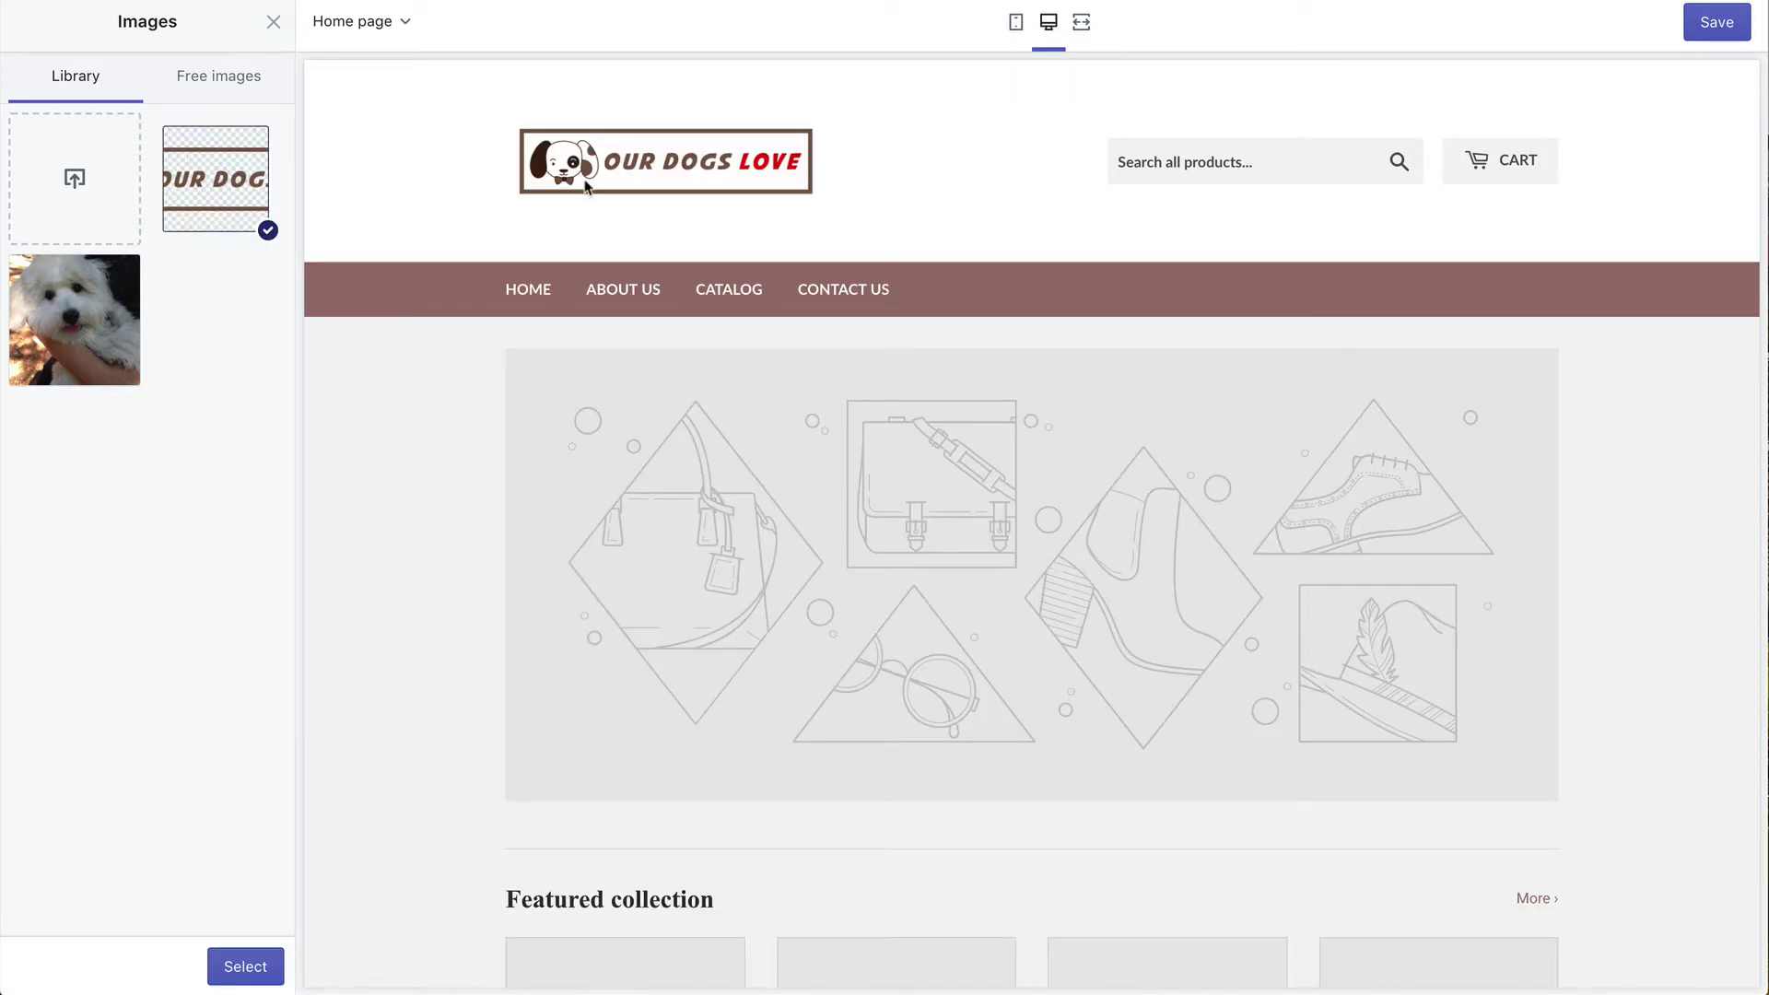
scroll(634, 231, "down", 3)
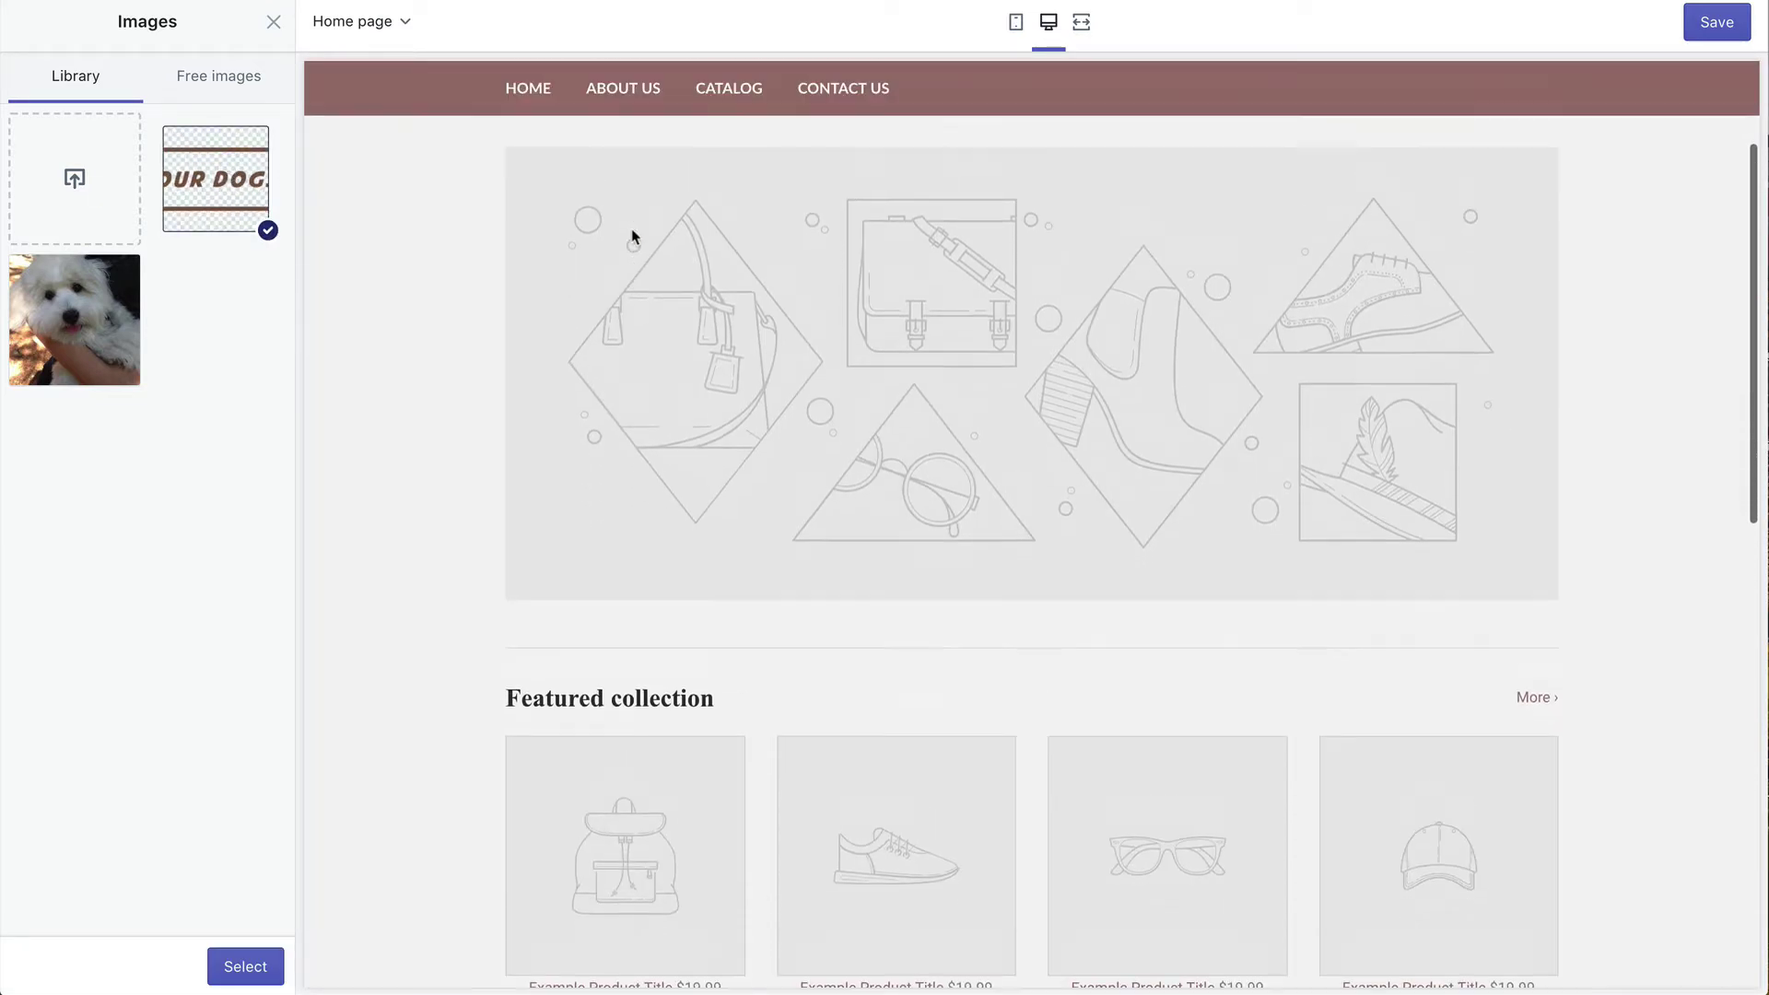
scroll(632, 237, "up", 3)
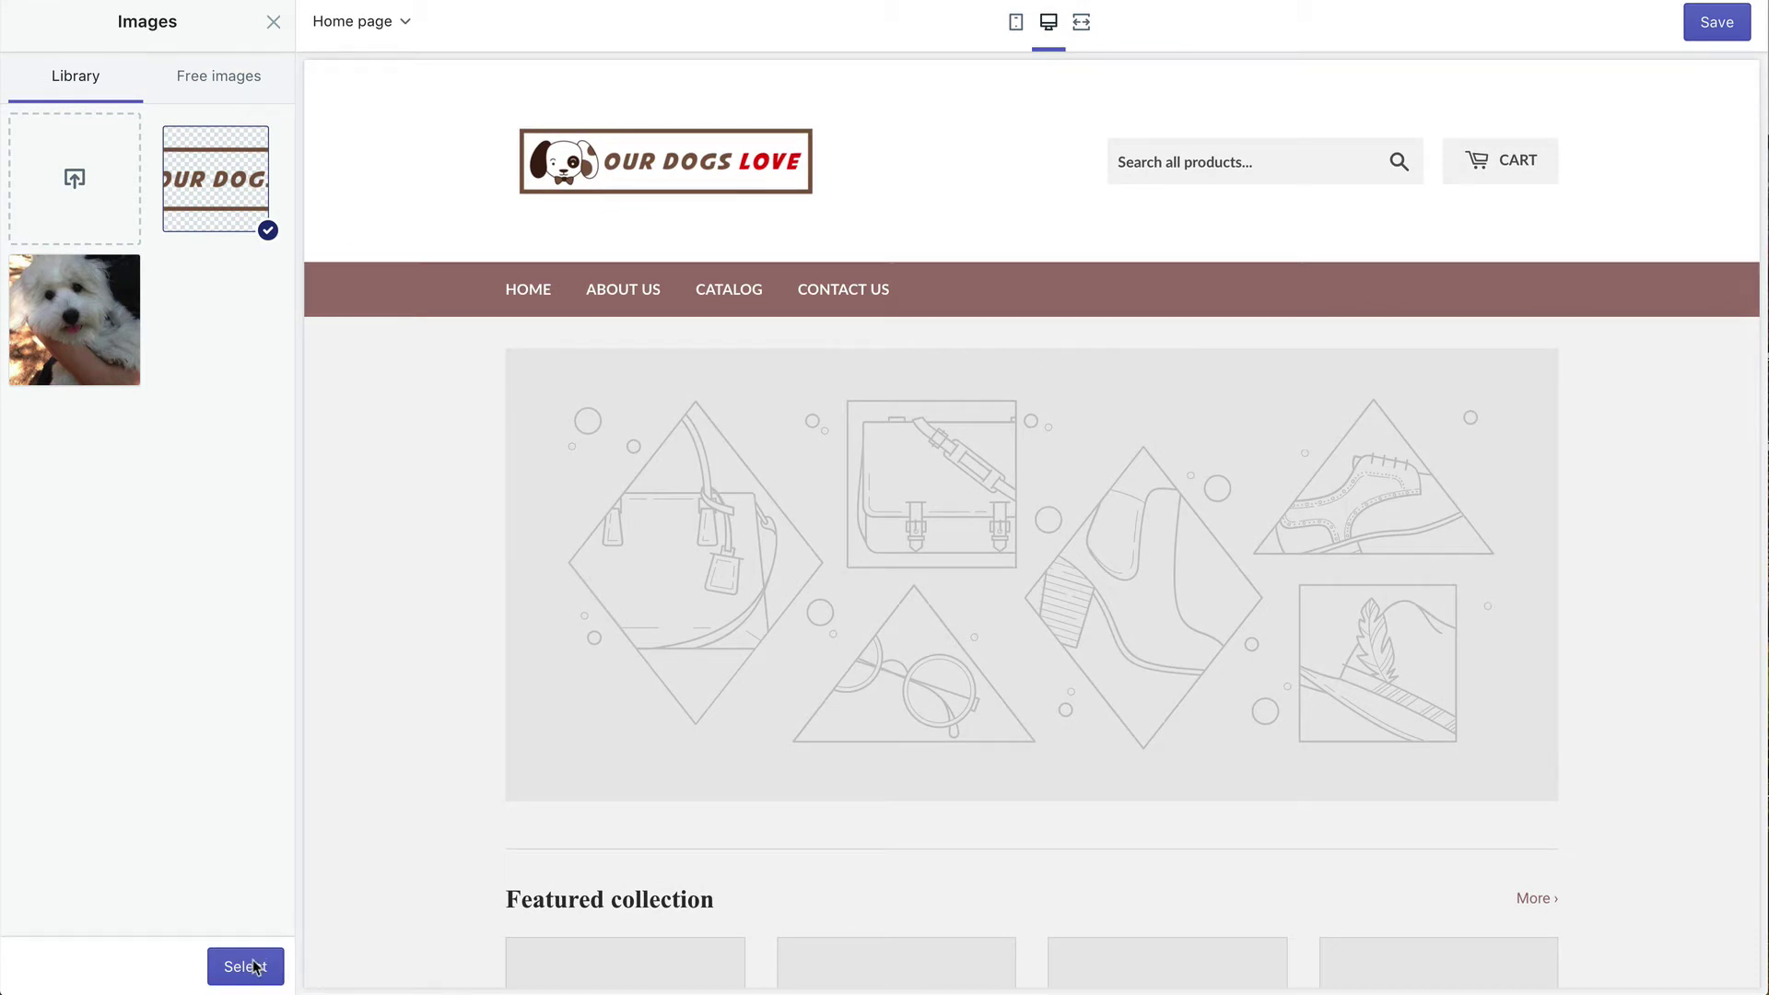
left_click(249, 968)
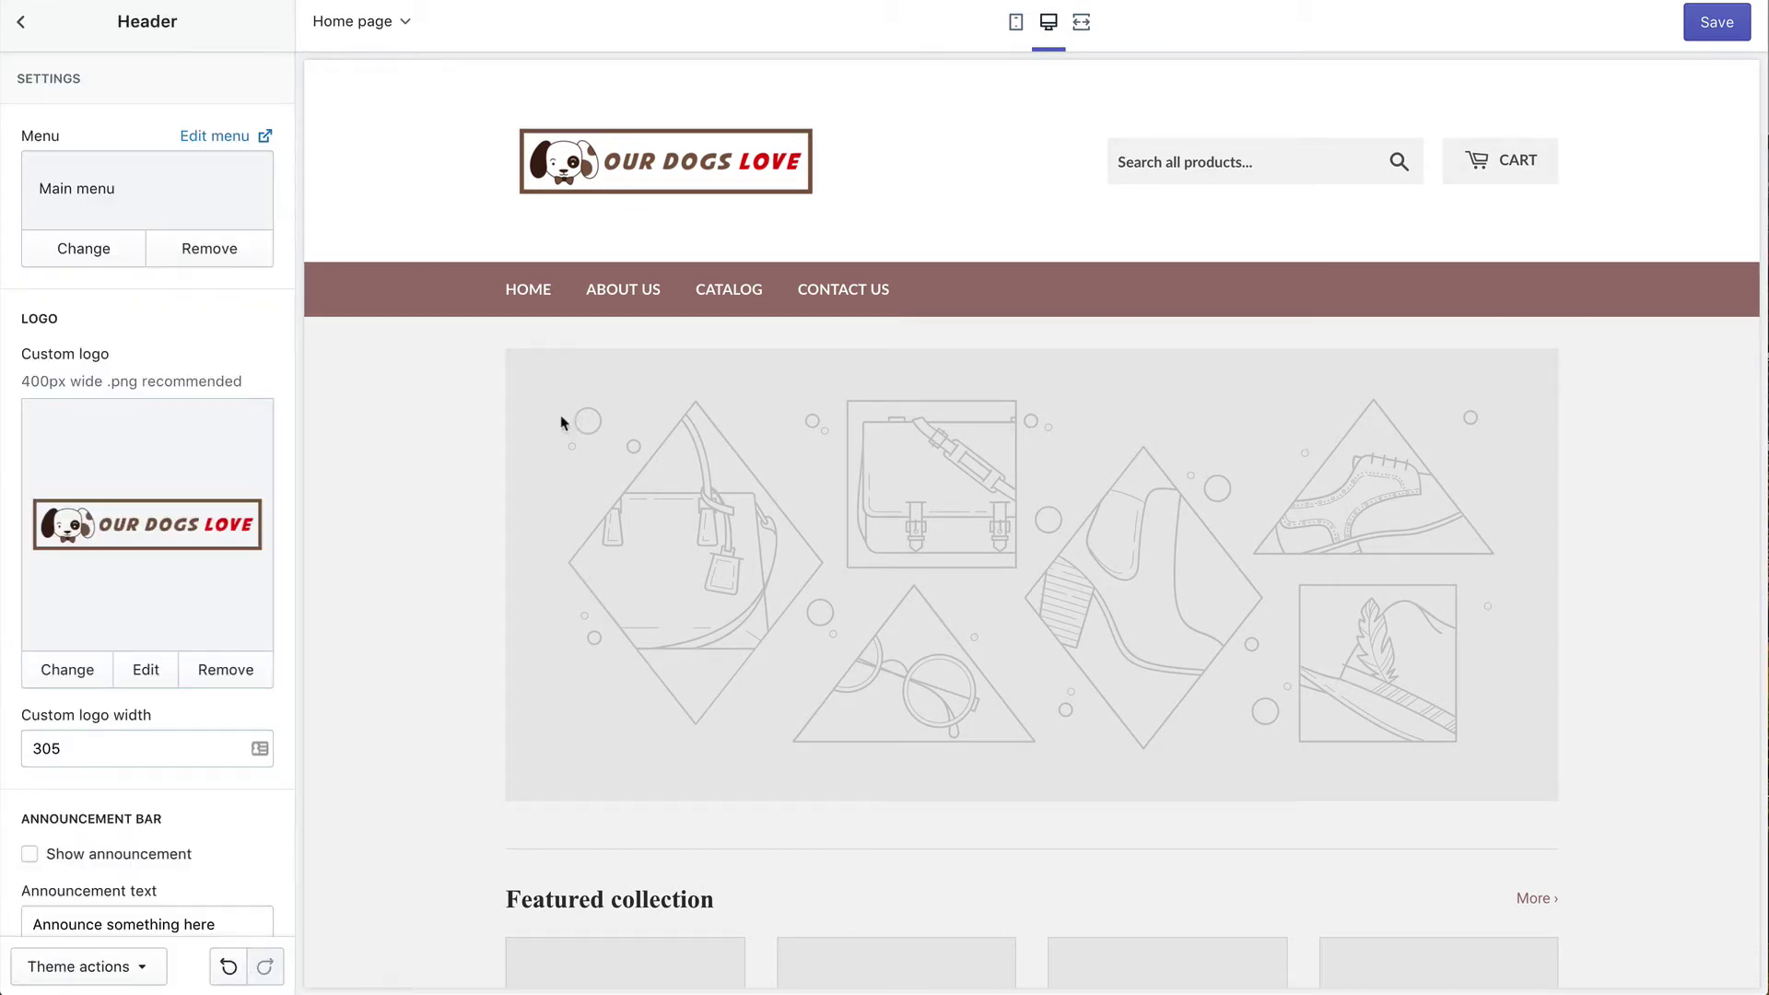
scroll(148, 418, "down", 3)
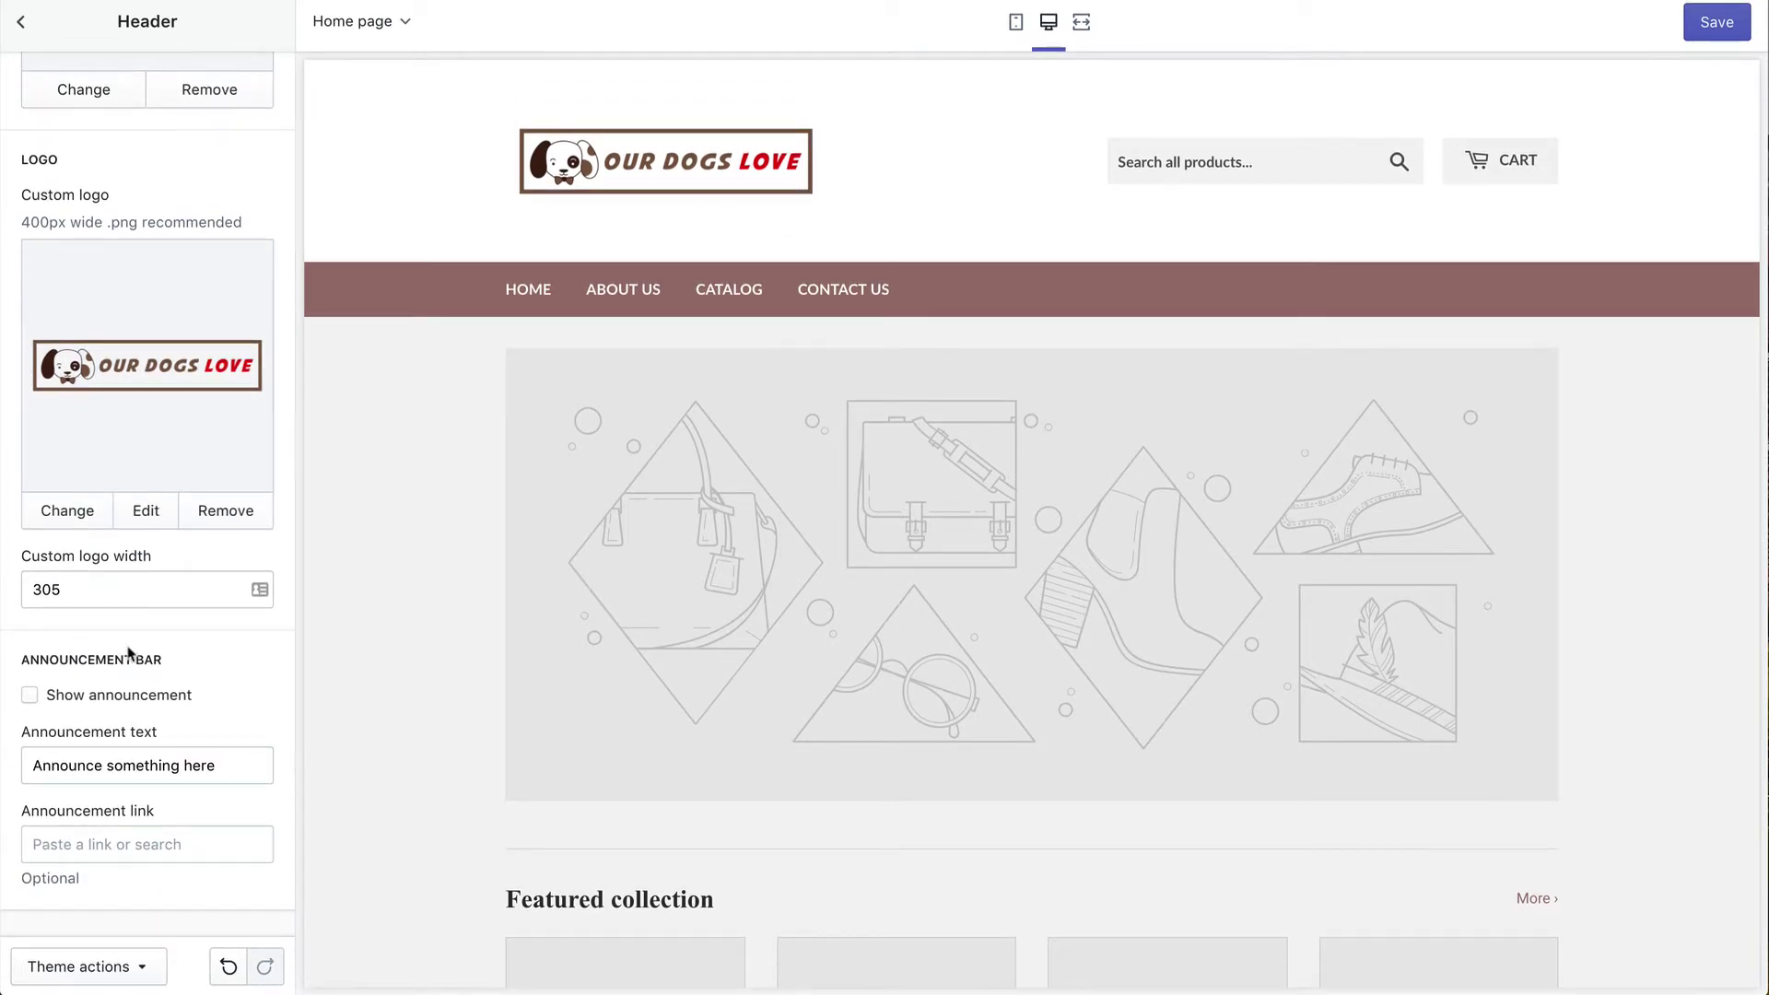
Step: Turn on the announcement bar reading 'FREE SHIPPING ON ORDERS OVER $75' and save the header
left_click(131, 705)
left_click(124, 700)
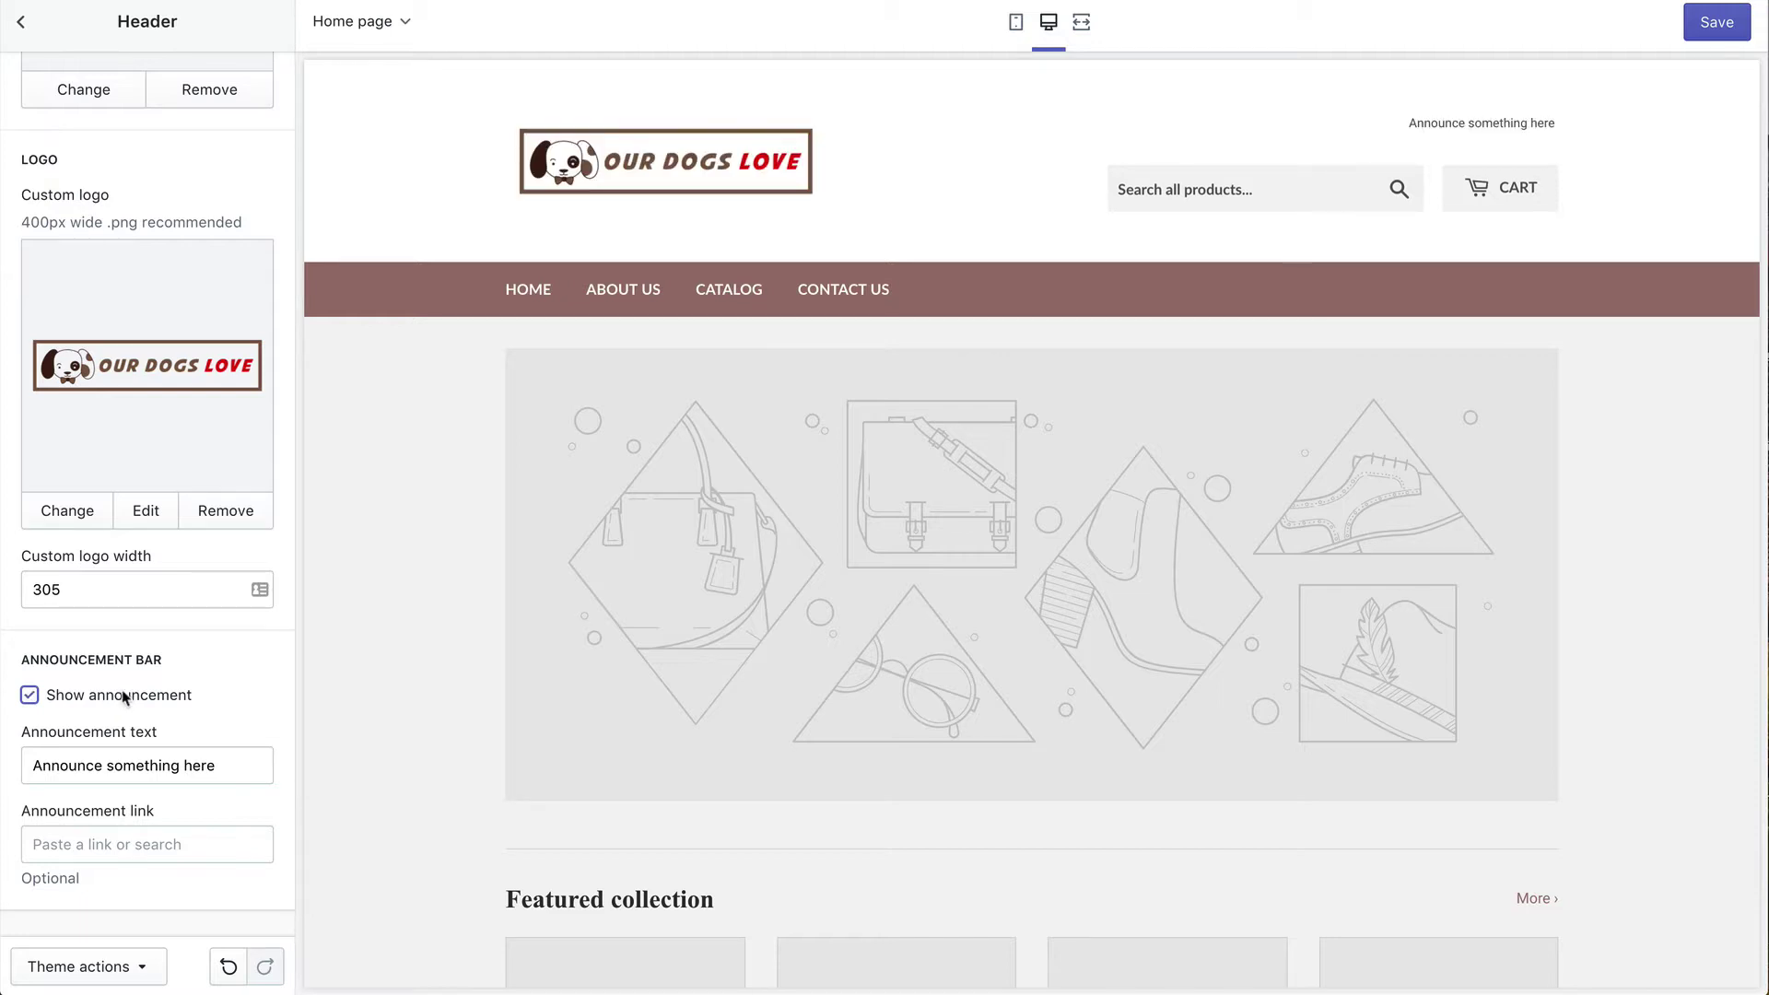
triple_click(1461, 123)
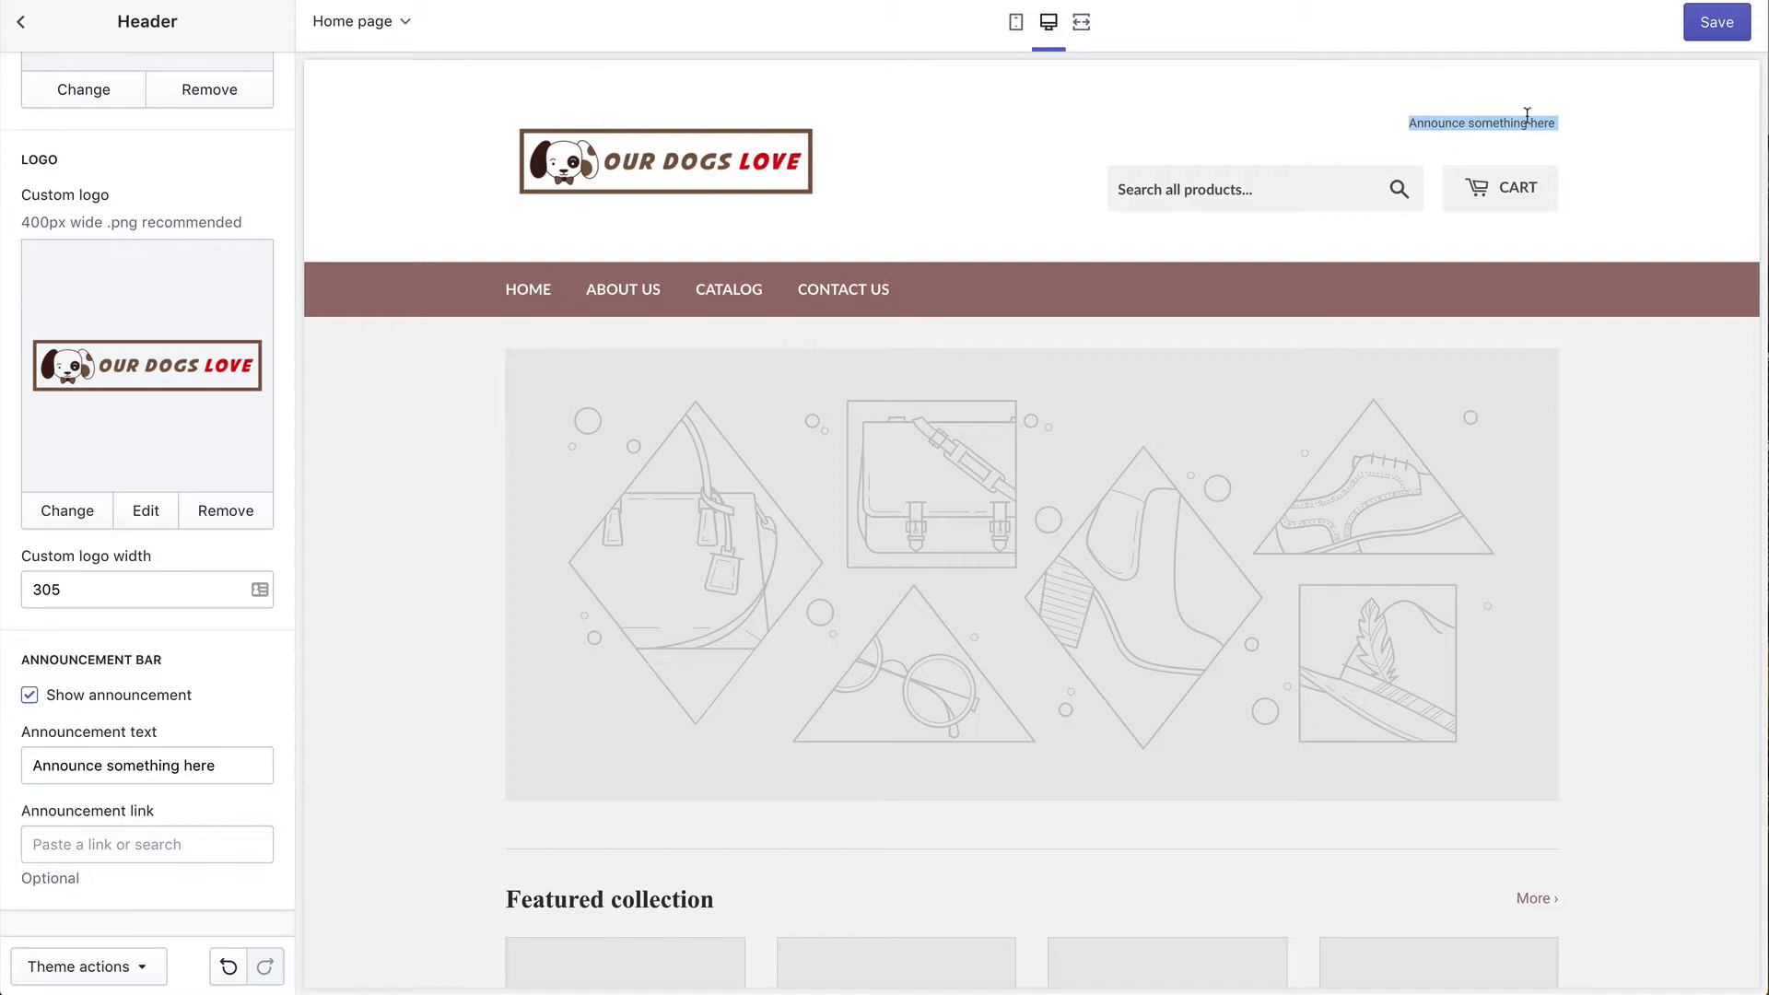
triple_click(205, 768)
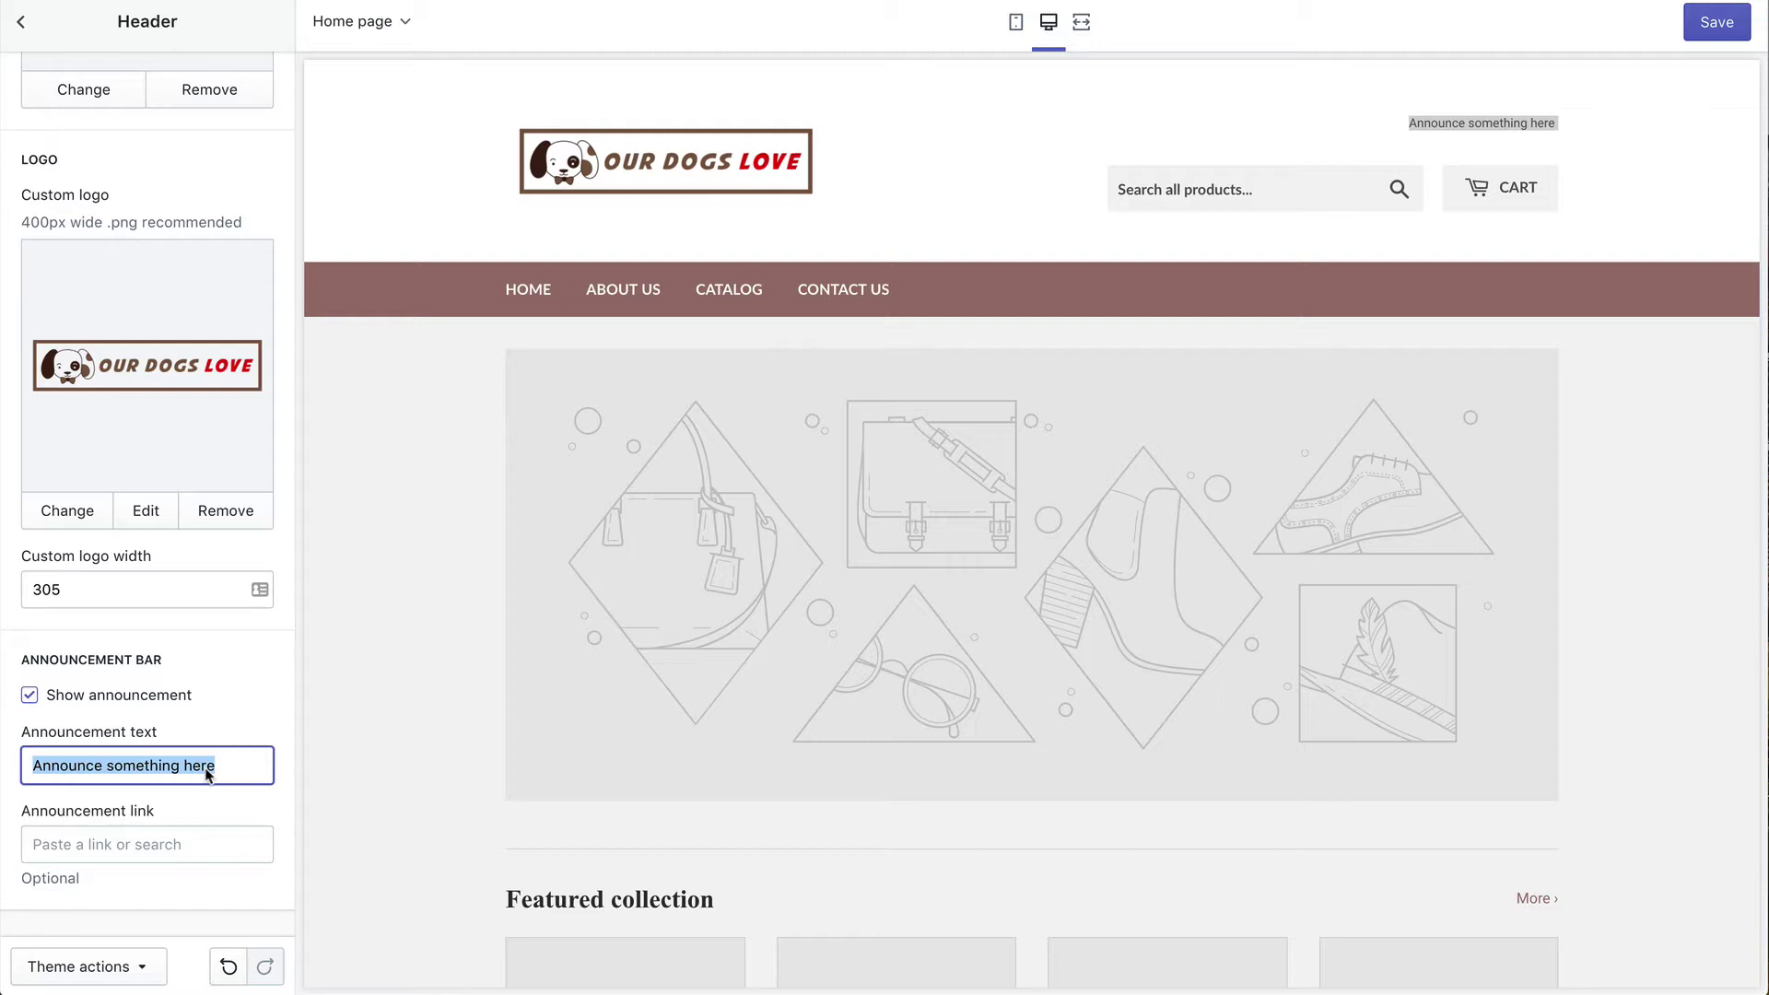
type("F")
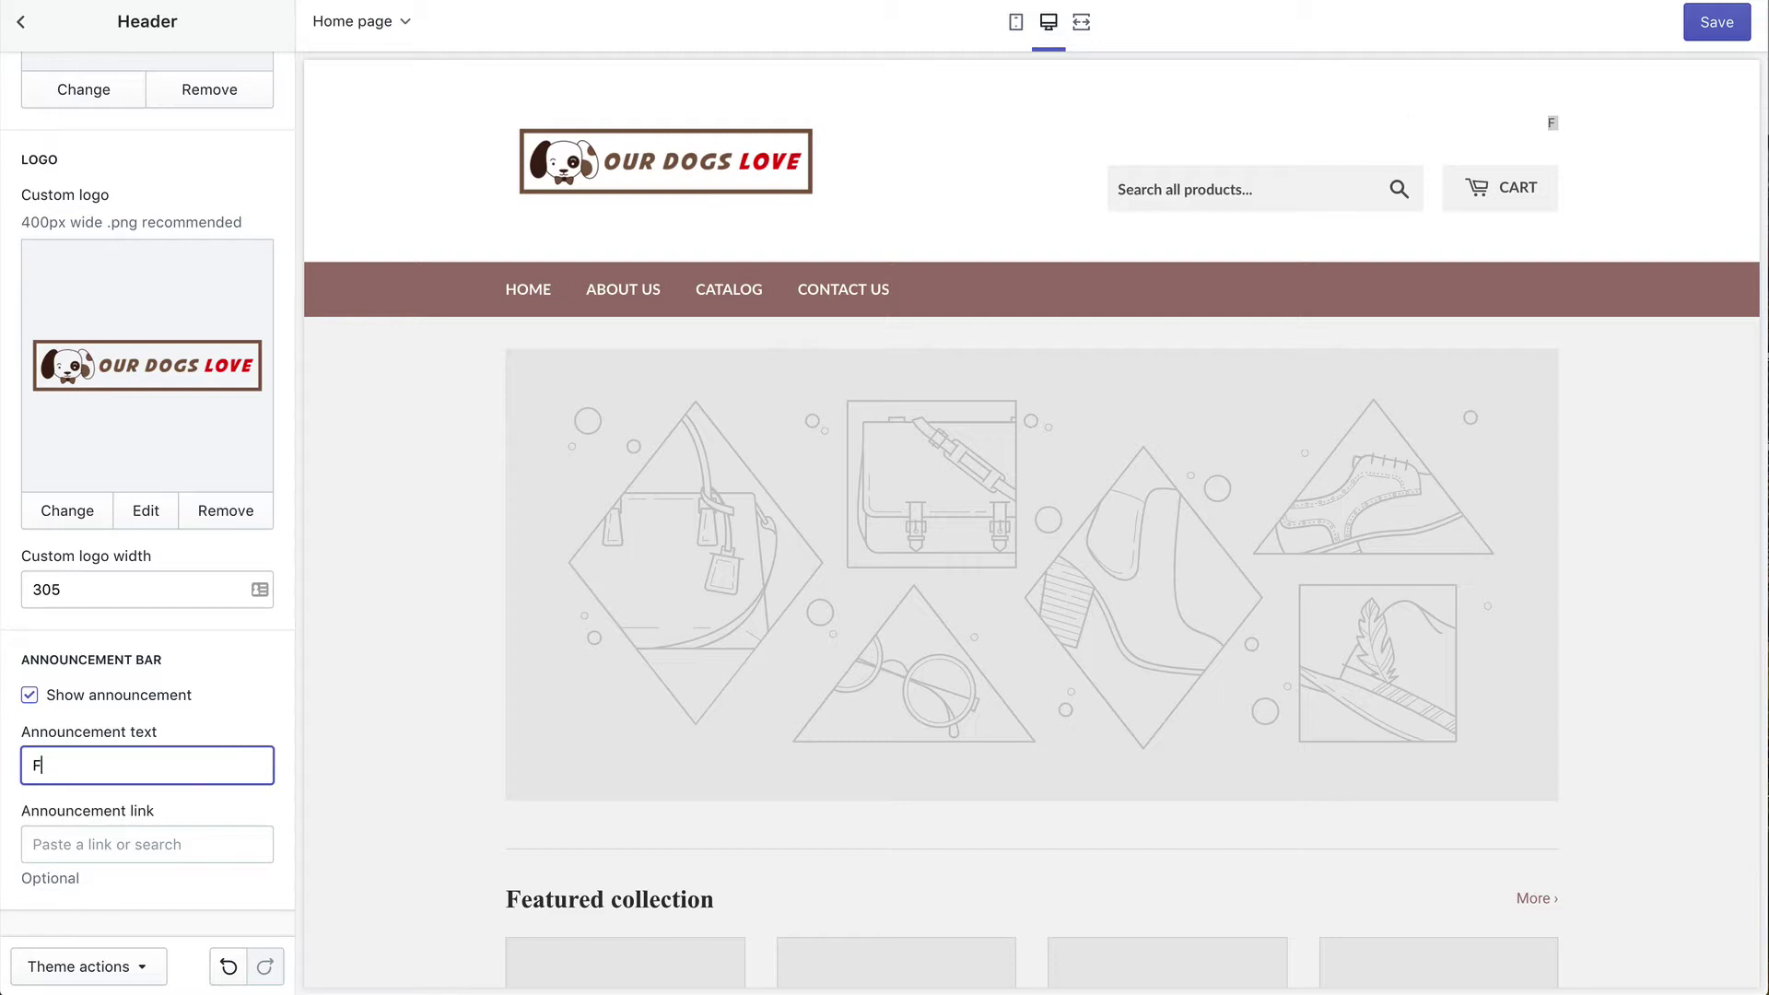
type("REE SHIPPING ")
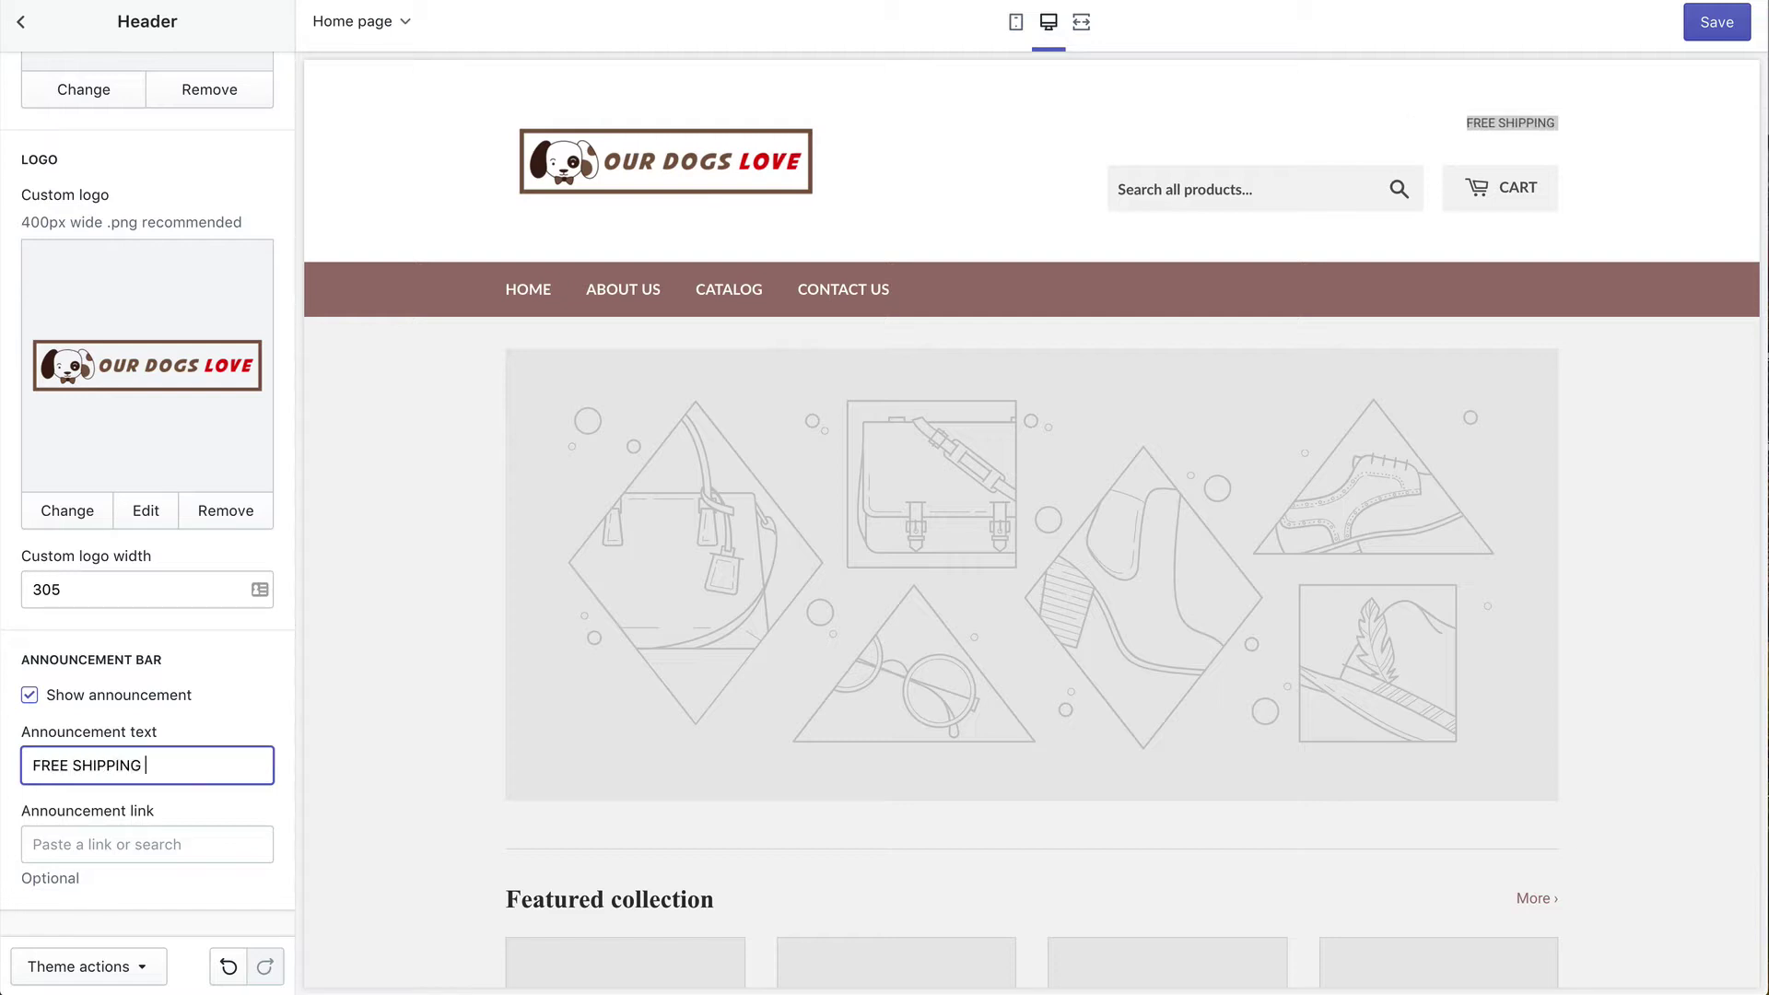
type("ON ORDERS OVER")
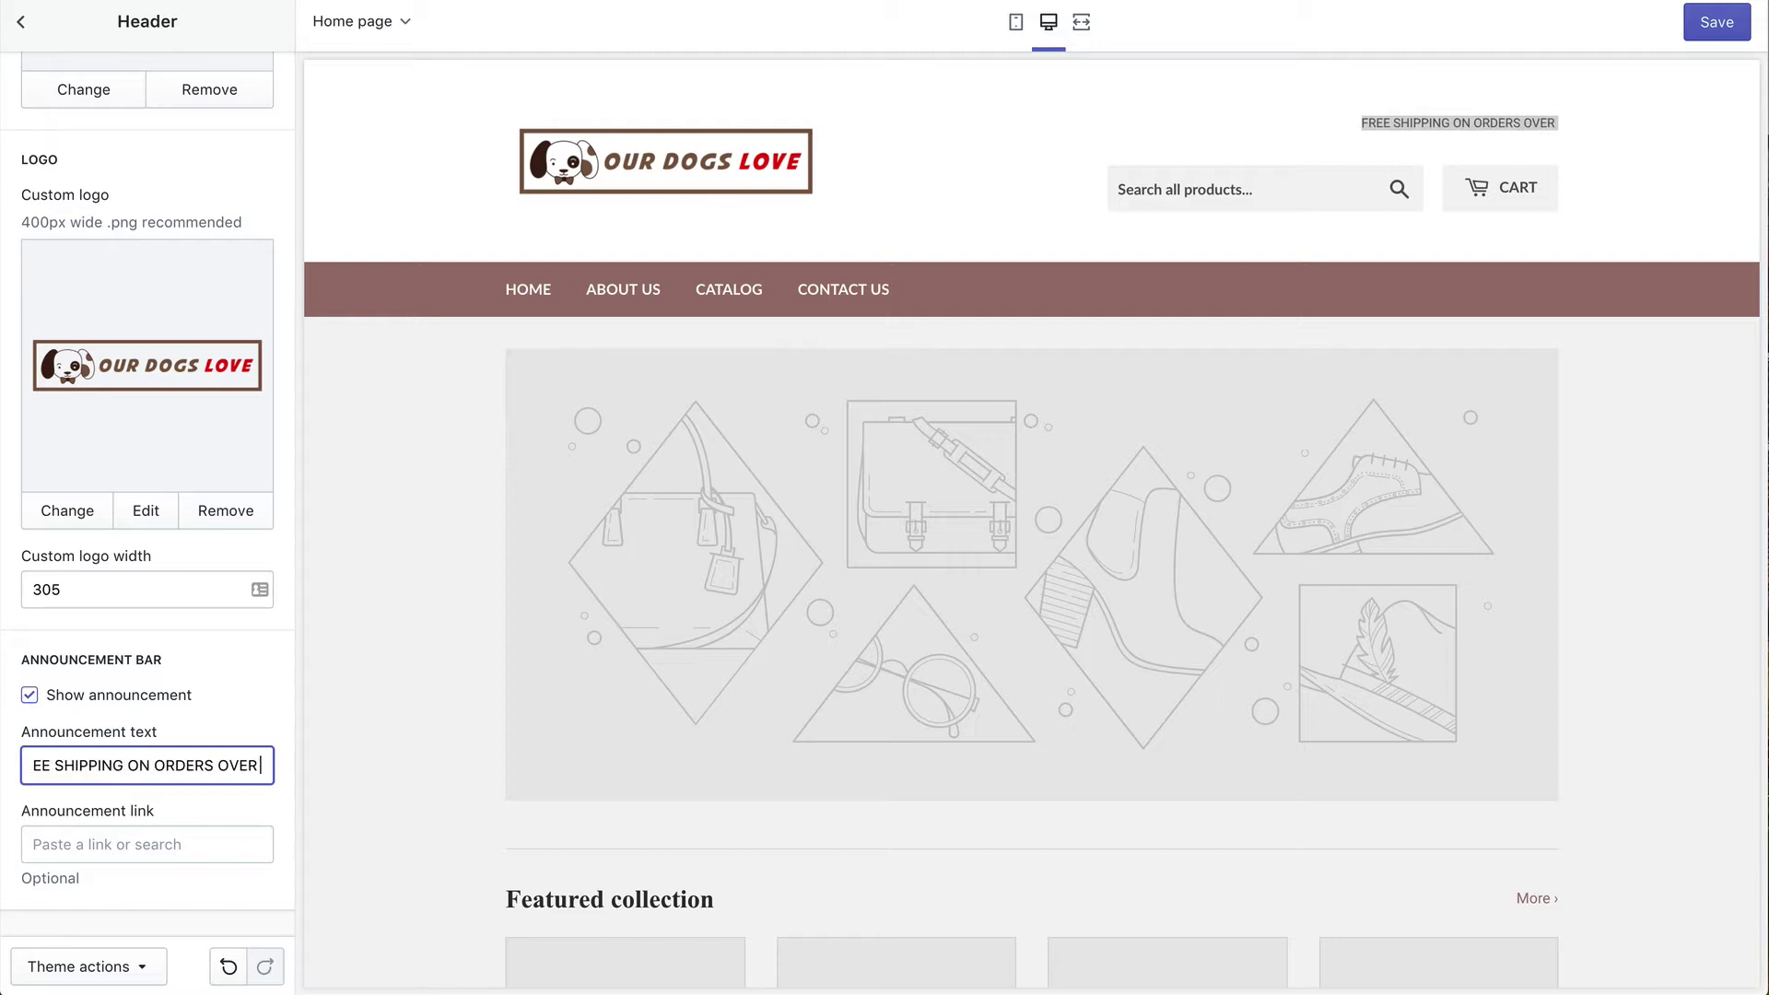
type(" $75")
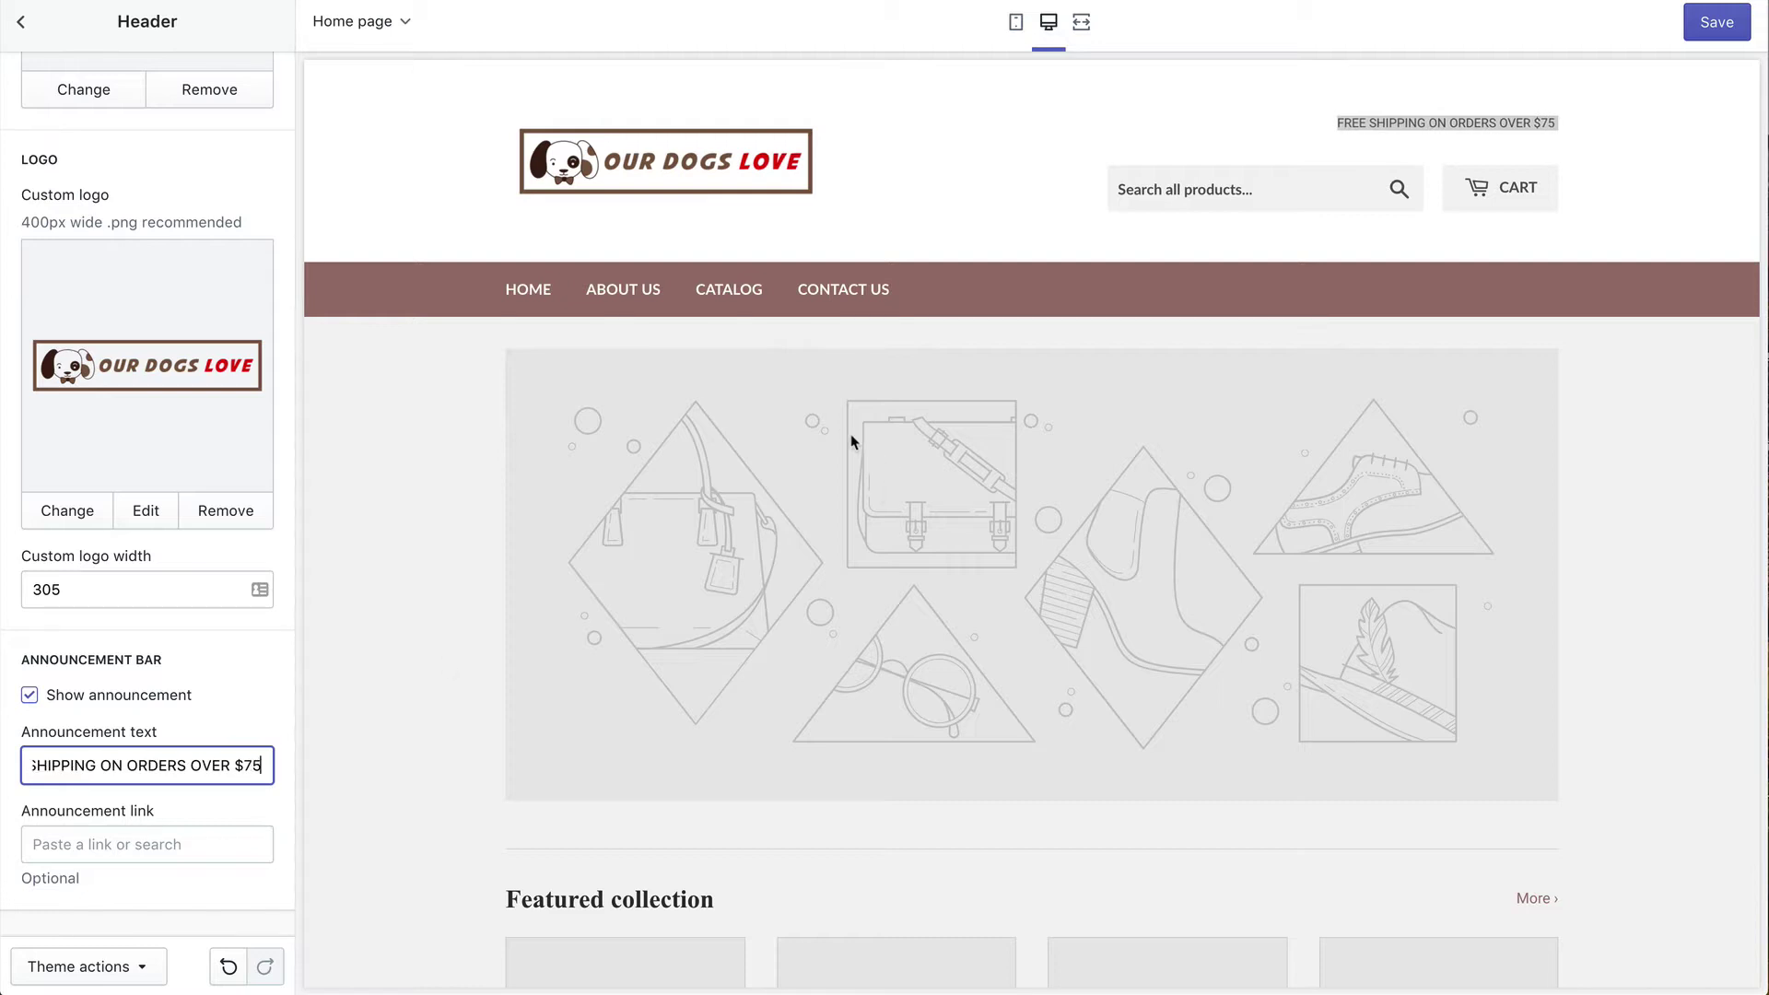
left_click(890, 232)
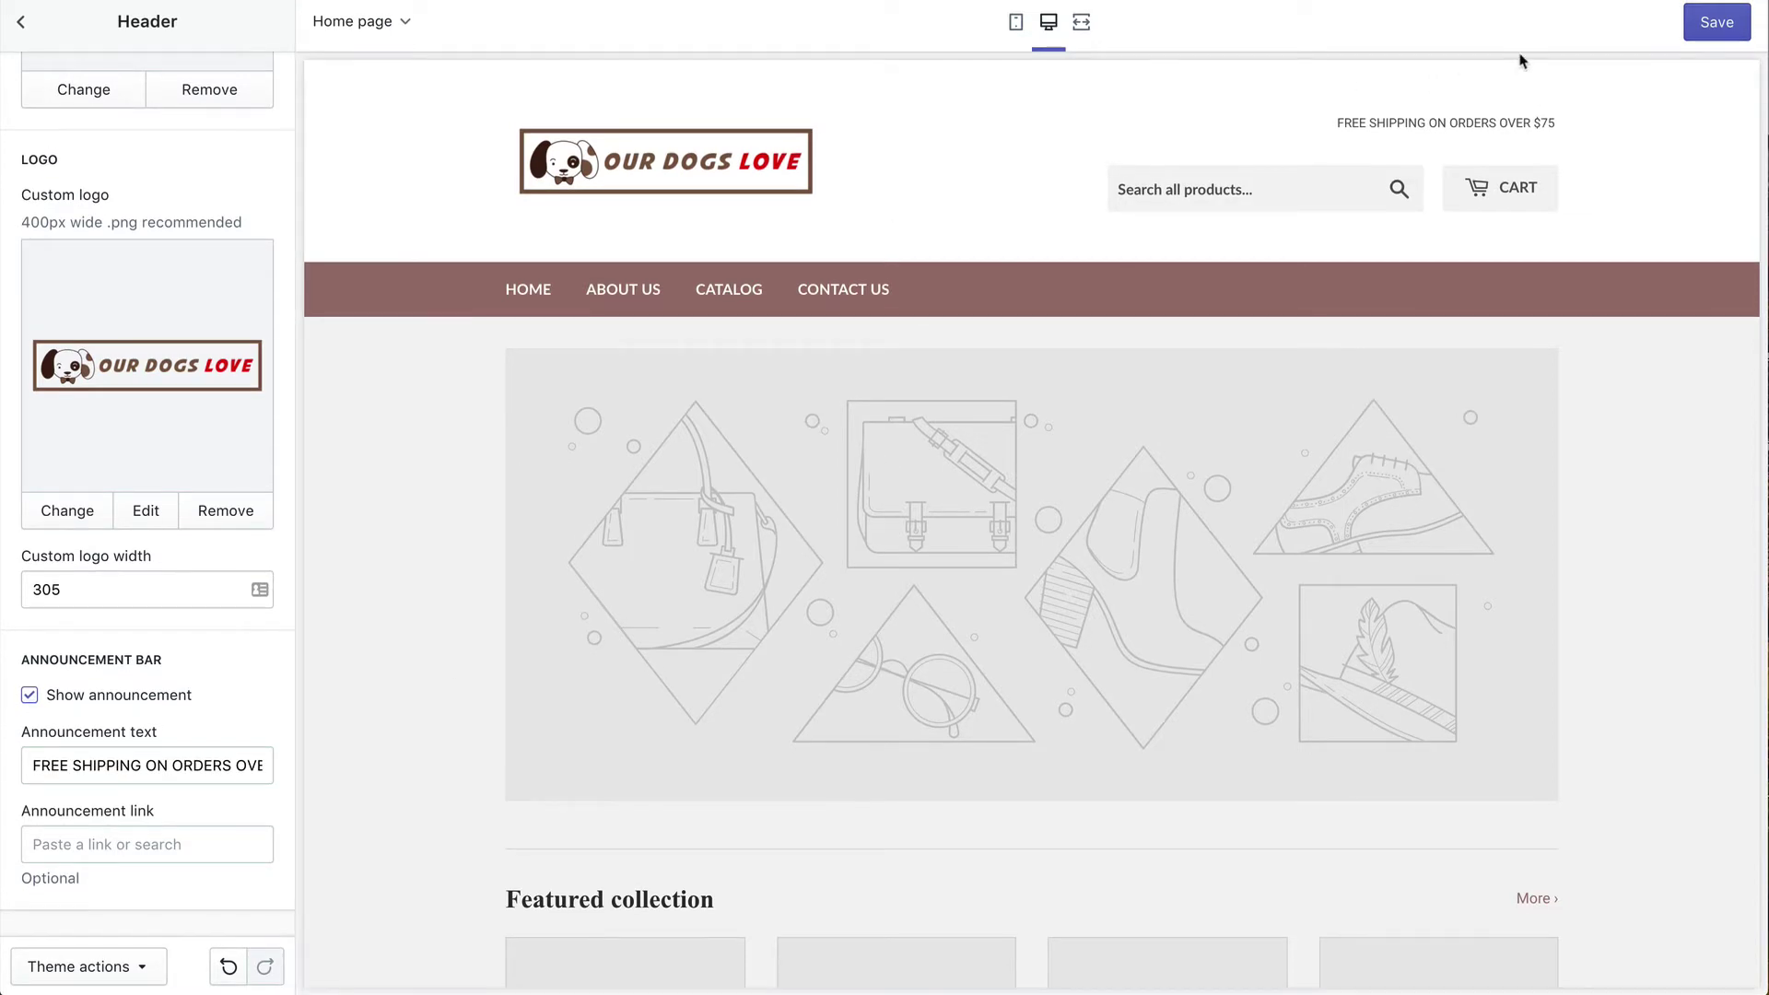
left_click(1711, 23)
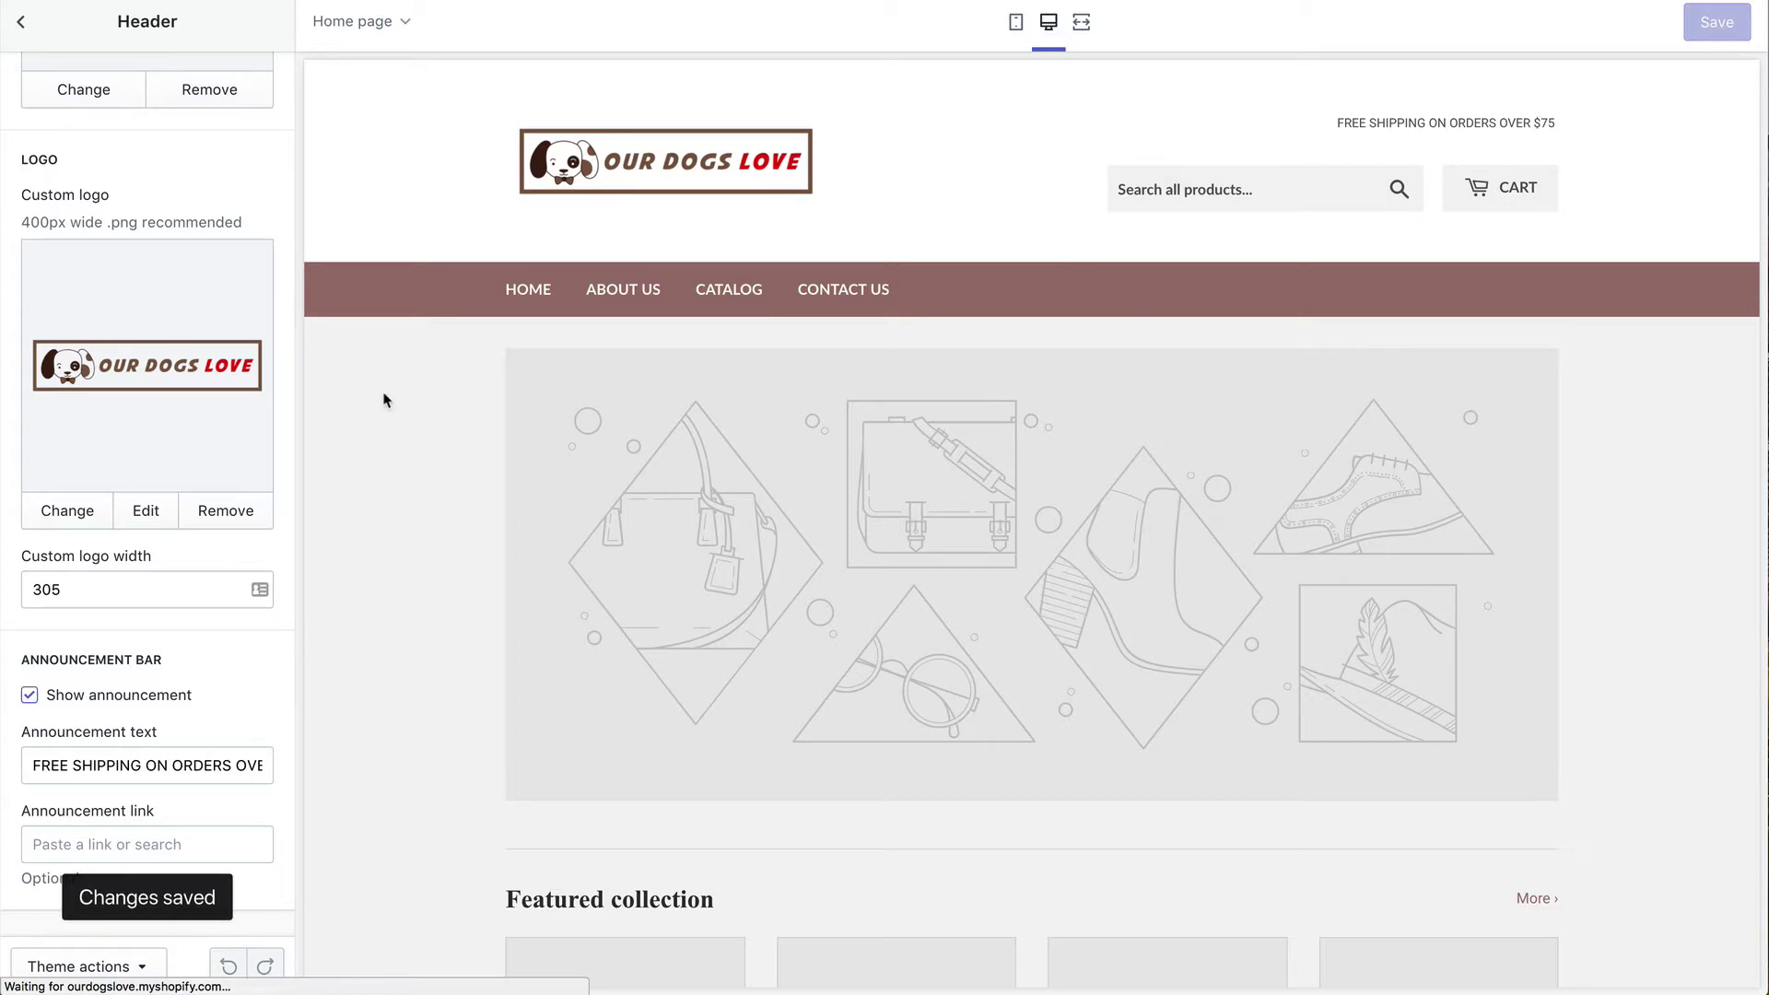
left_click(26, 28)
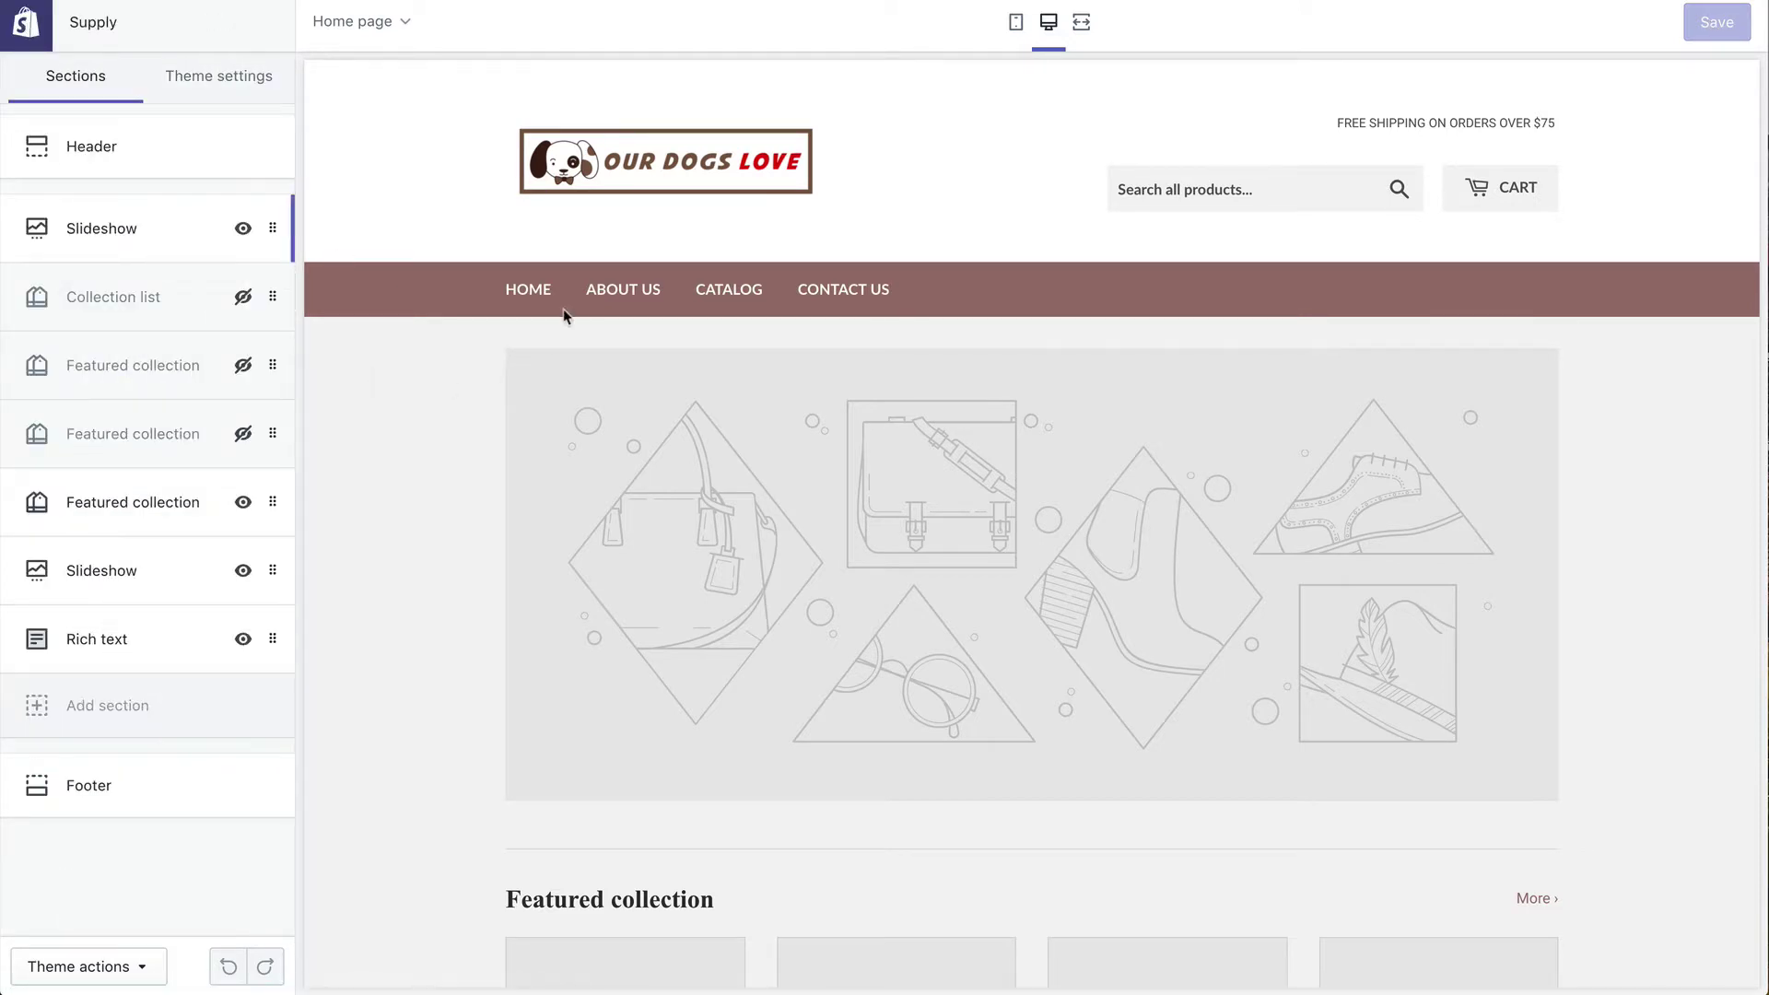
Step: Upload the killer deal puppy banner and use it as the slideshow's image slide
left_click(150, 237)
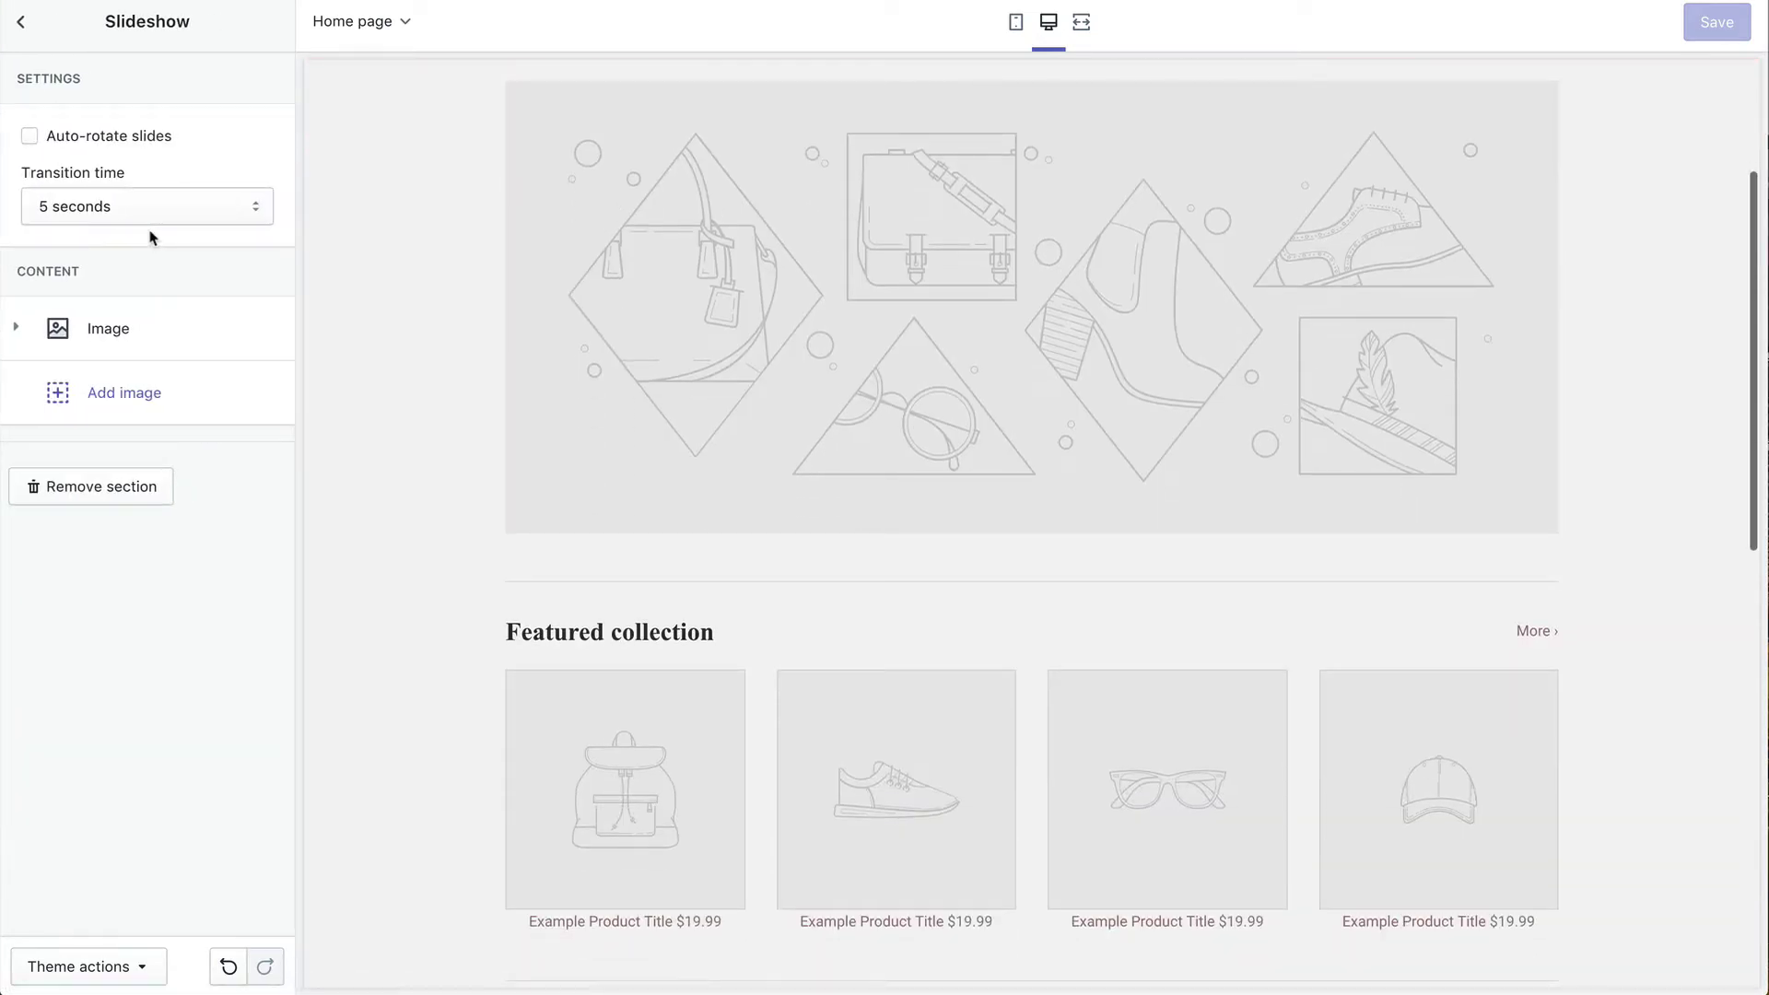
left_click(147, 342)
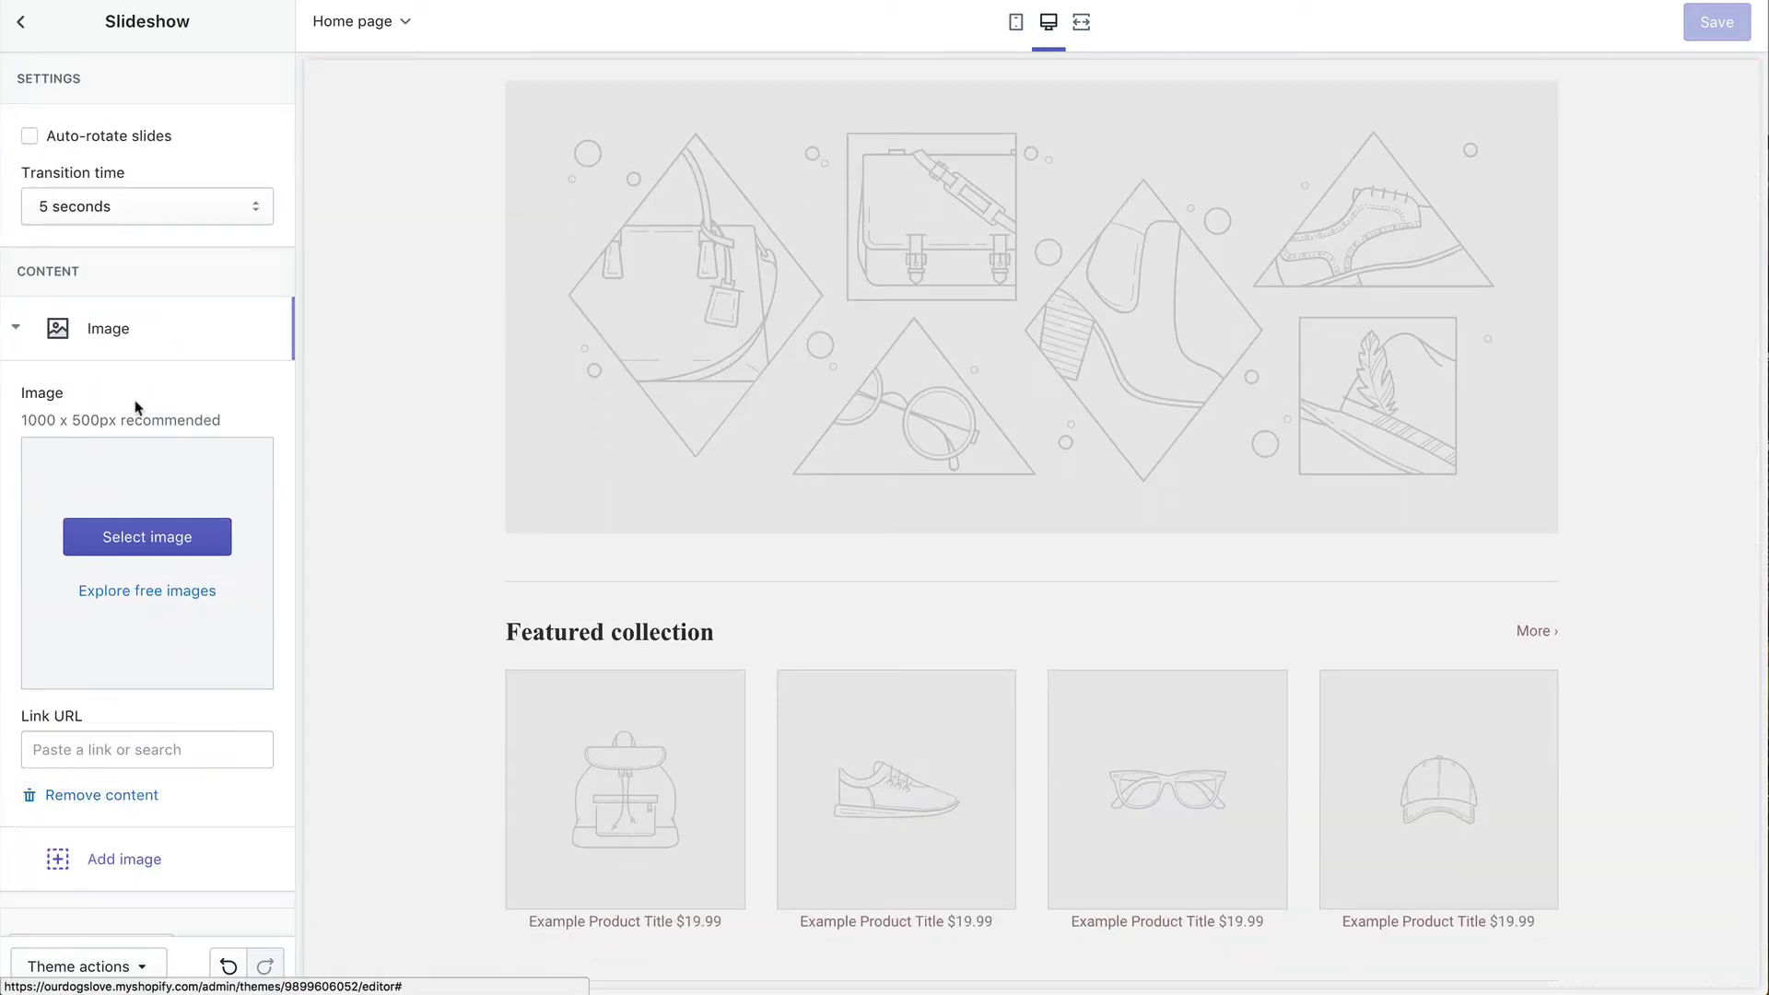
left_click(102, 523)
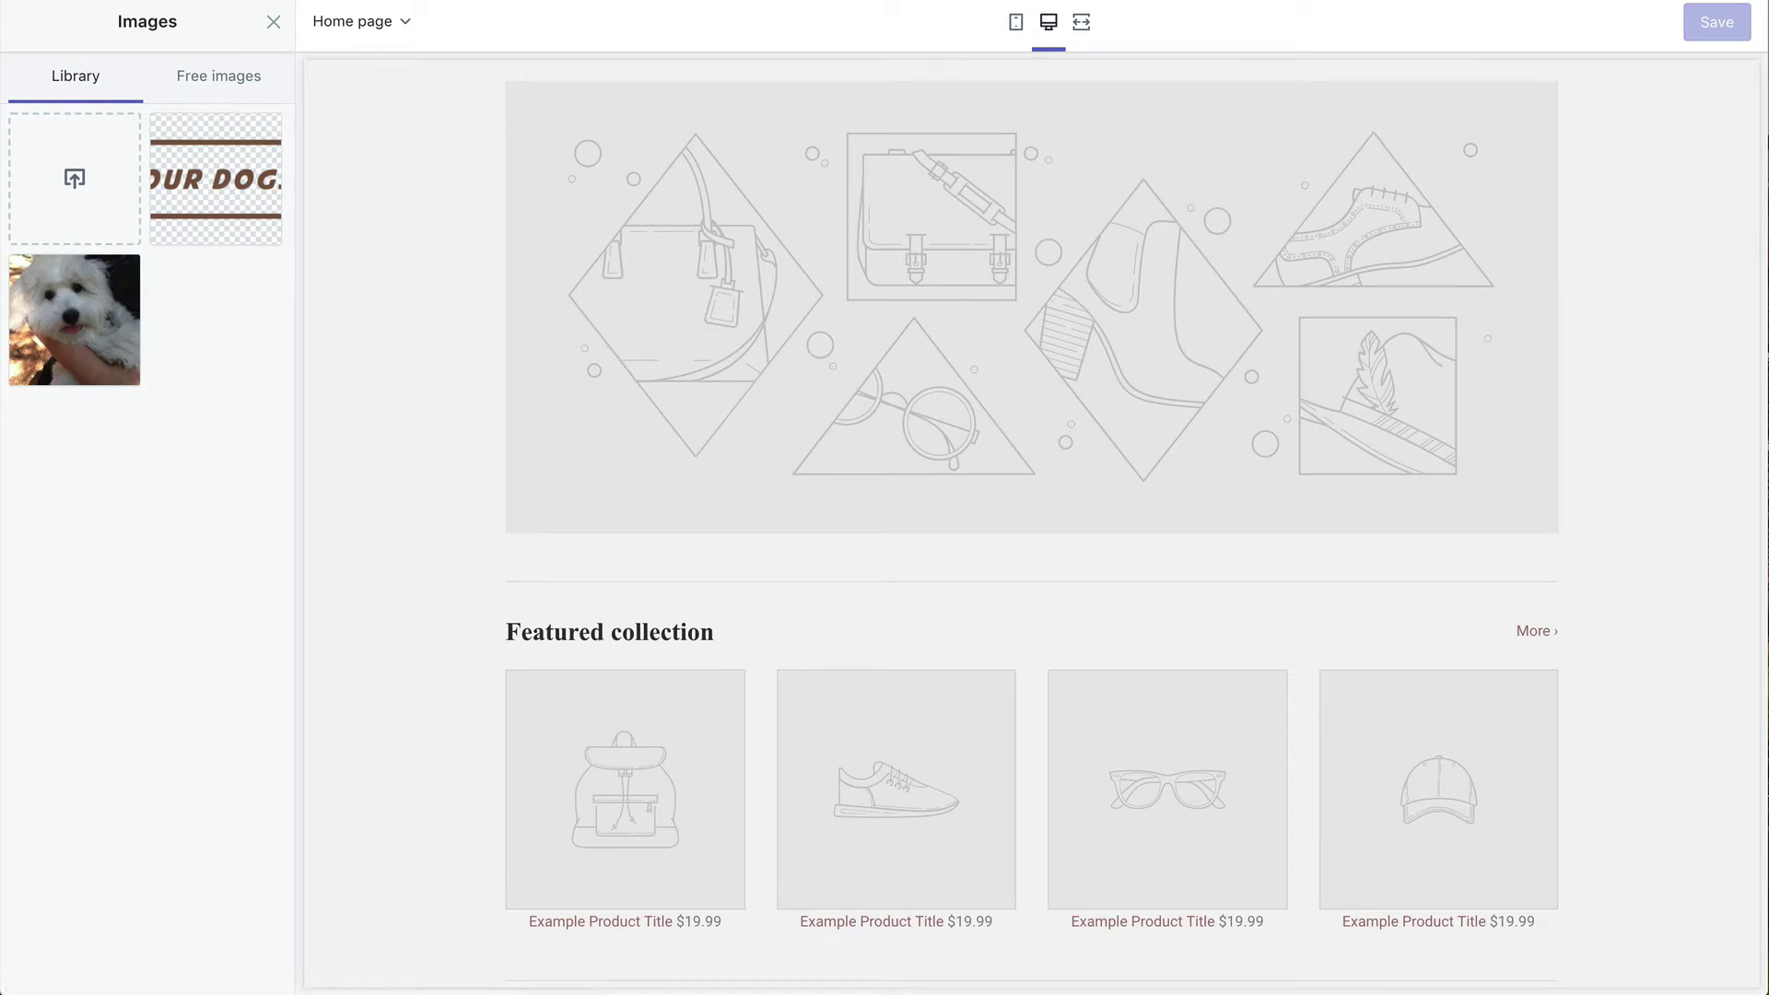
left_click_drag(4, 330, 67, 189)
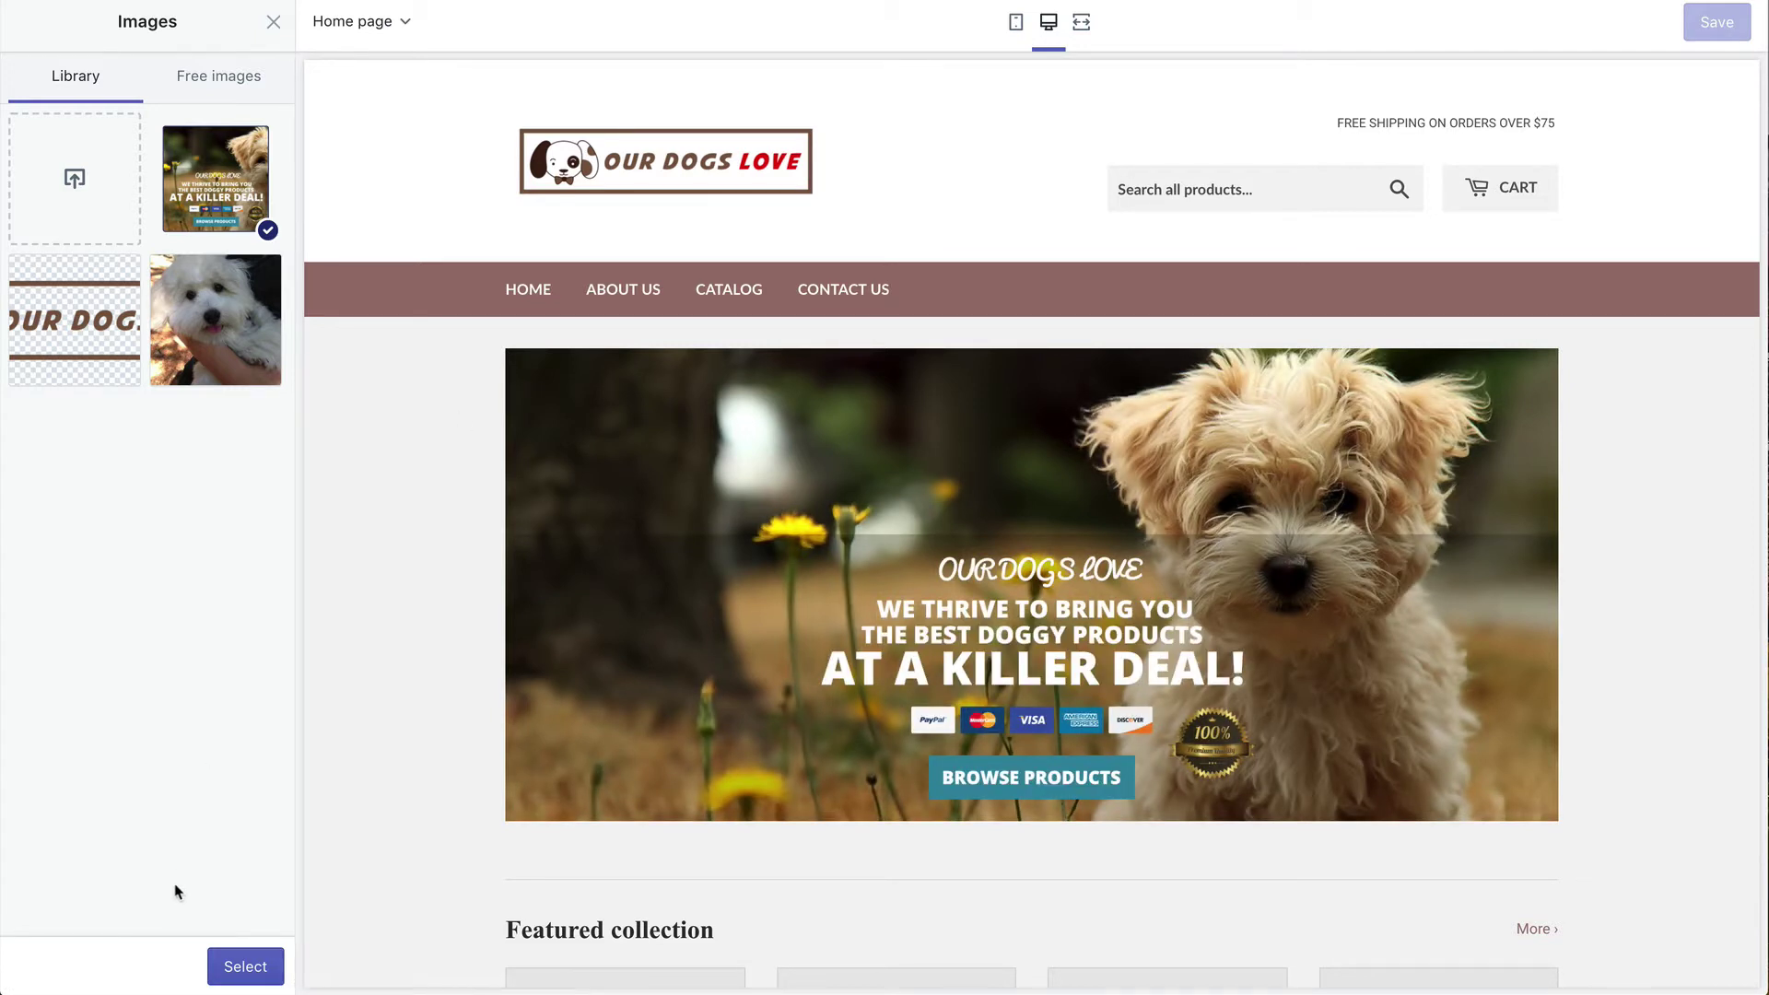
left_click(238, 965)
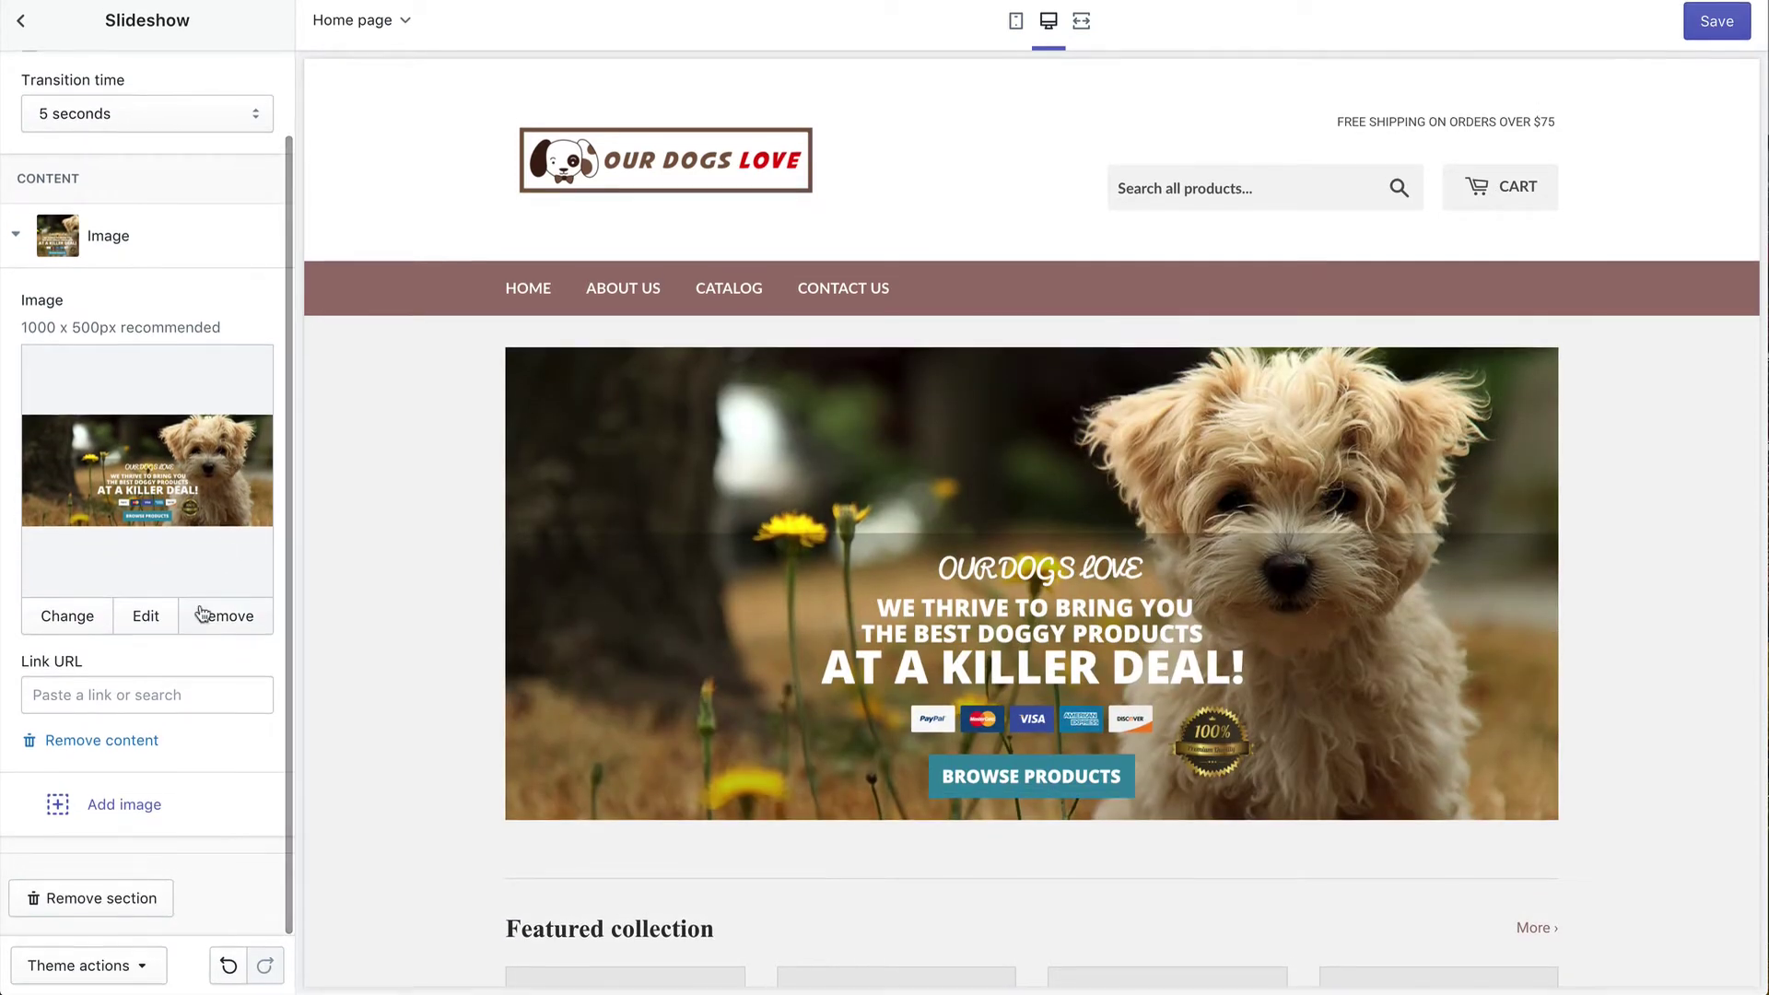
left_click(20, 21)
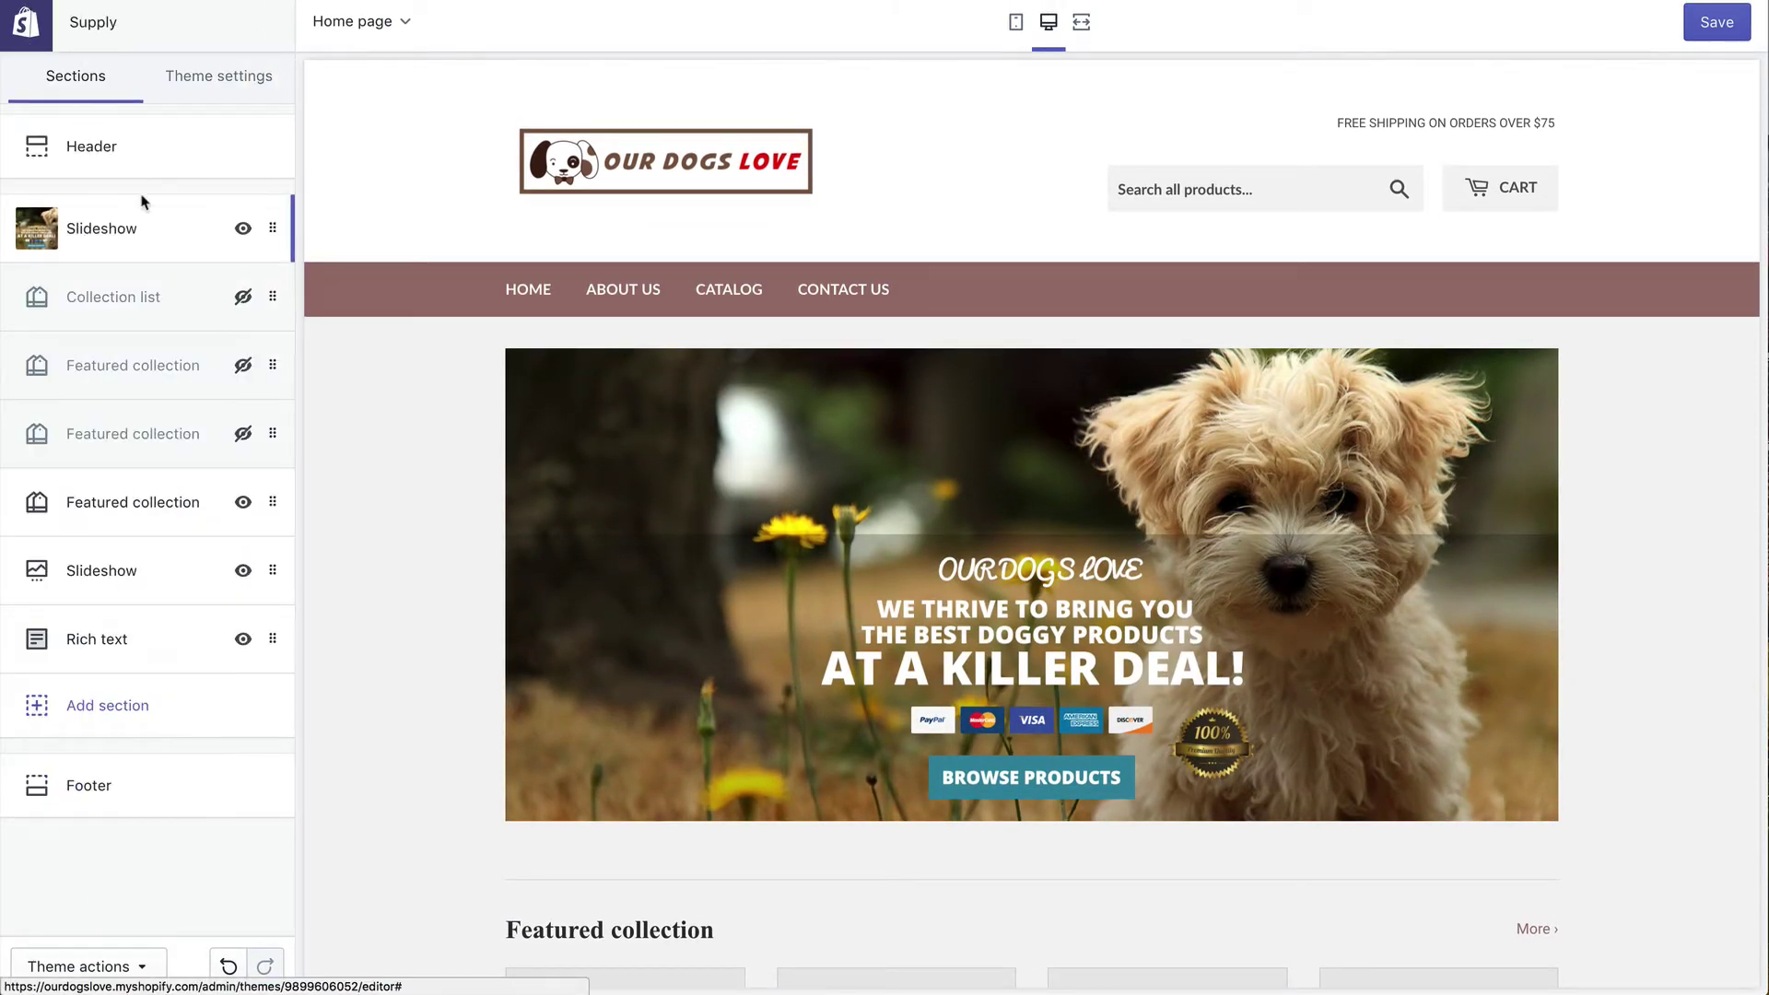
Step: Hide the second Slideshow and the 'Talk about your brand' rich text sections
scroll(420, 404, "down", 12)
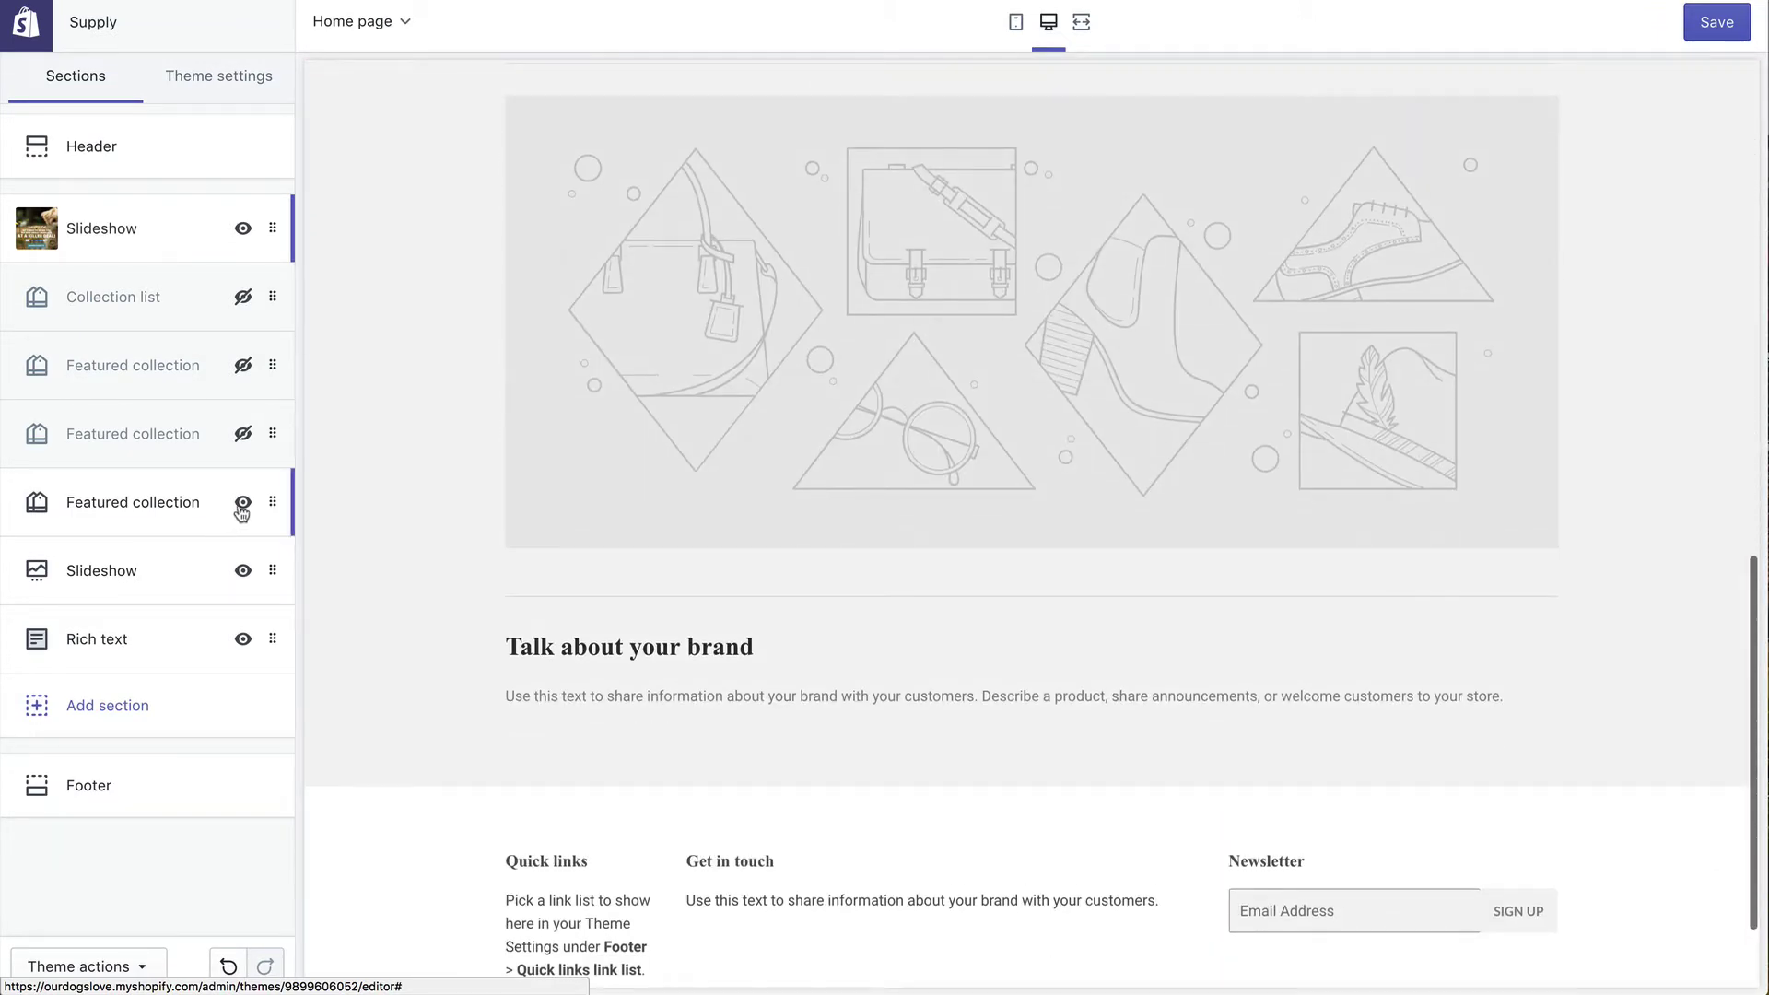
left_click(242, 571)
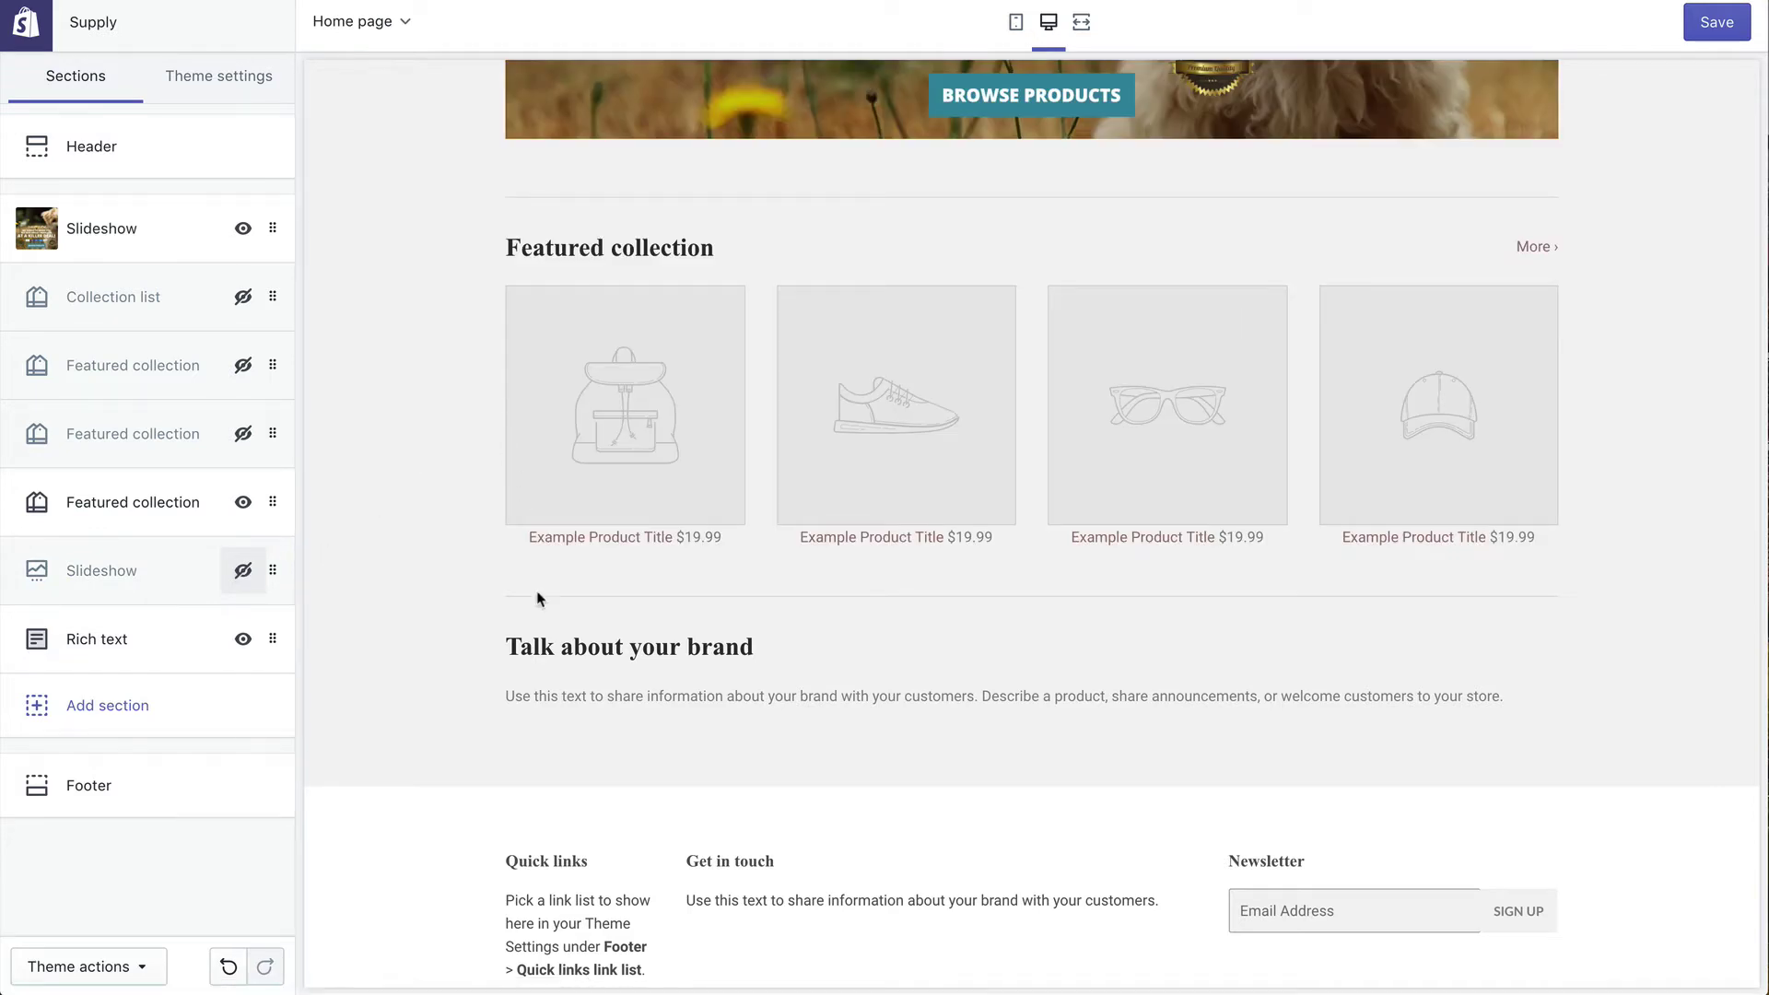
left_click(243, 639)
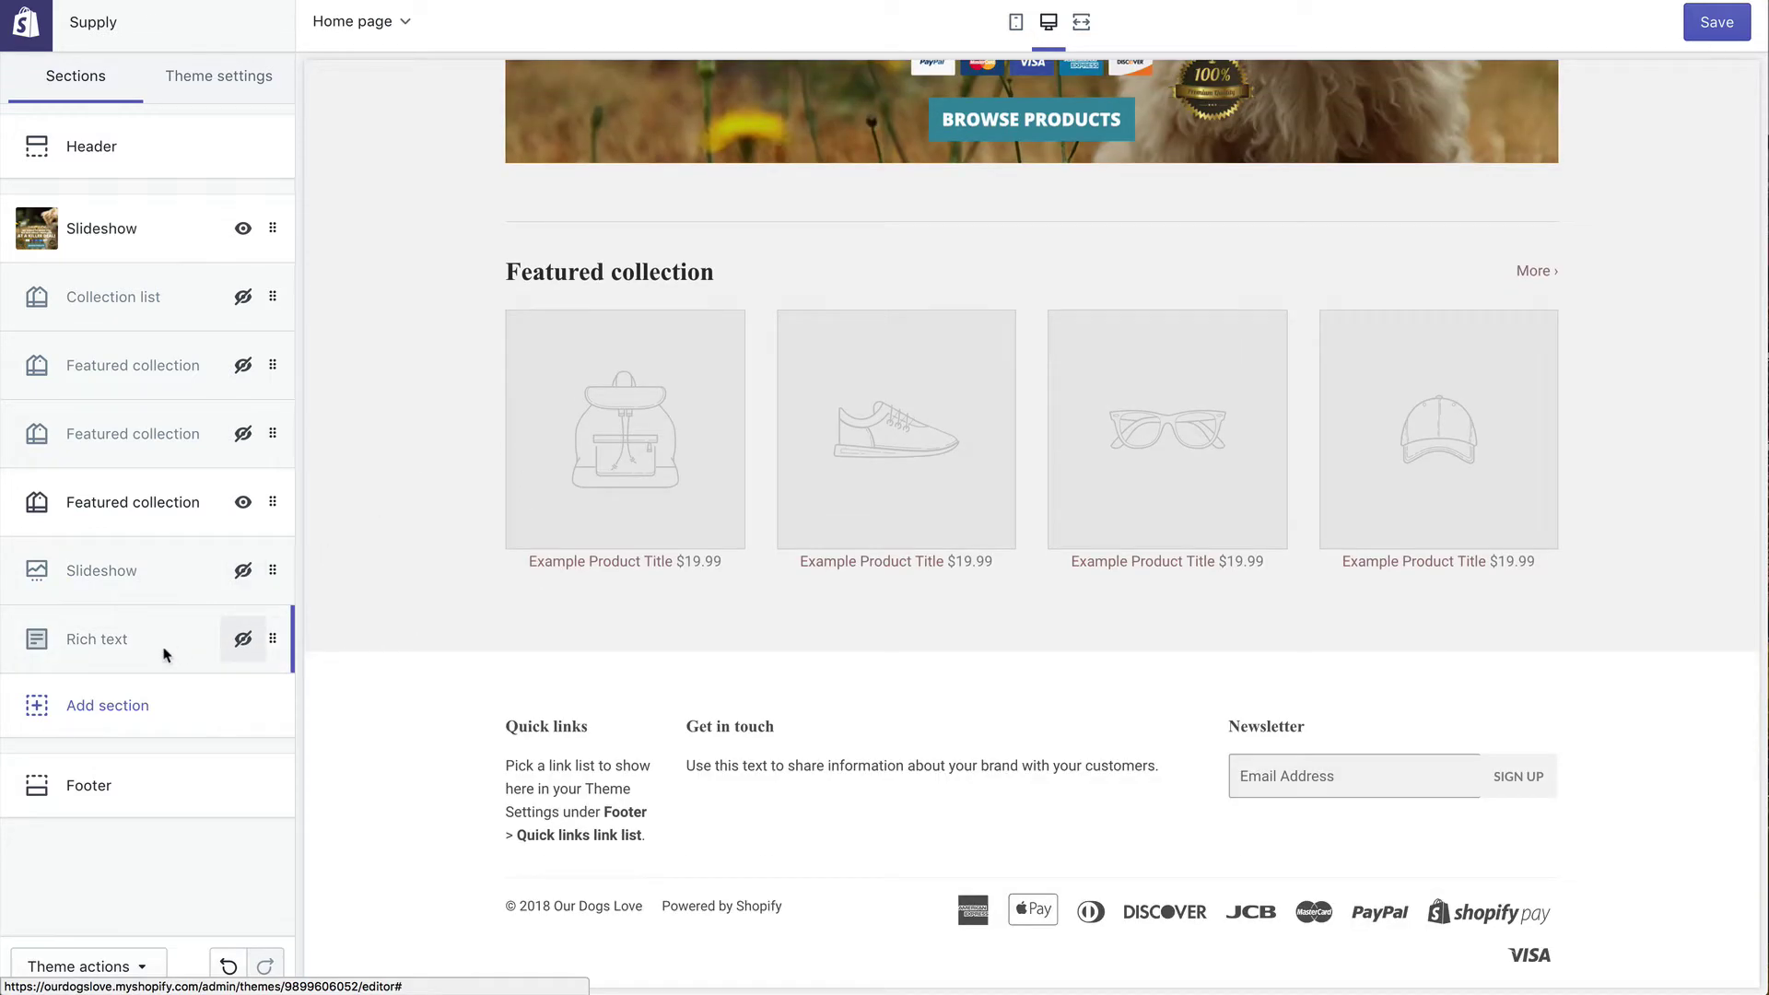
scroll(590, 691, "up", 2)
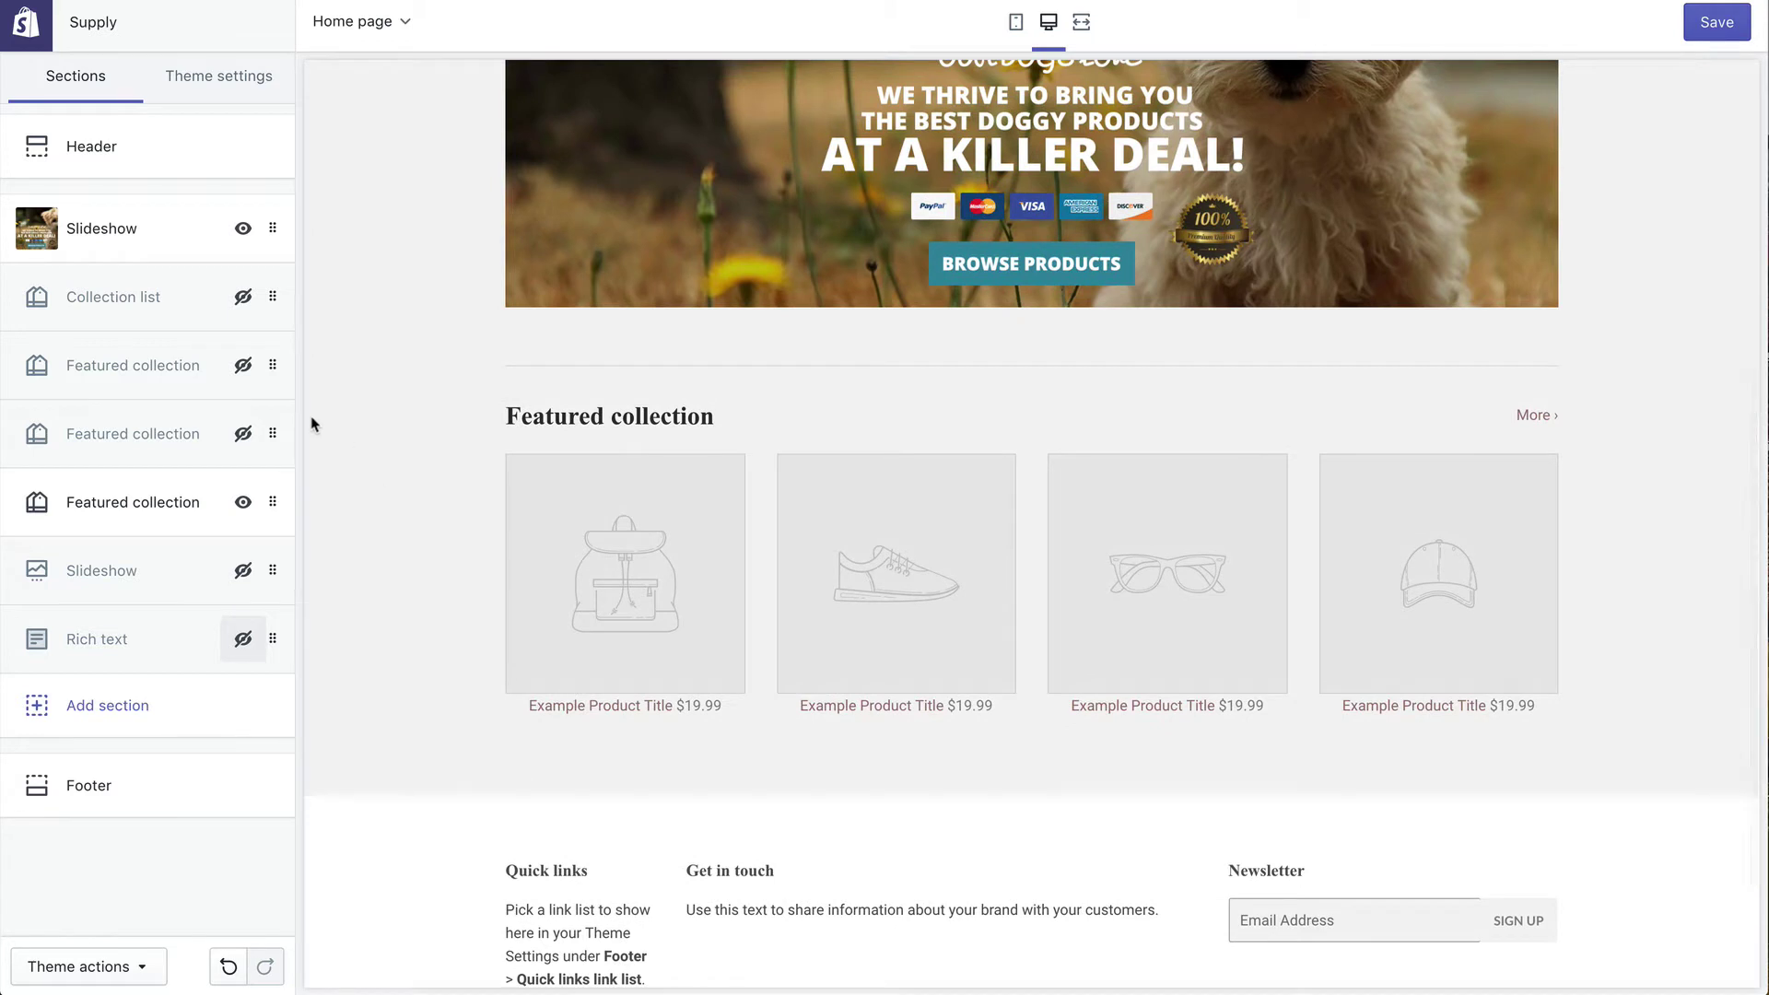
left_click(244, 504)
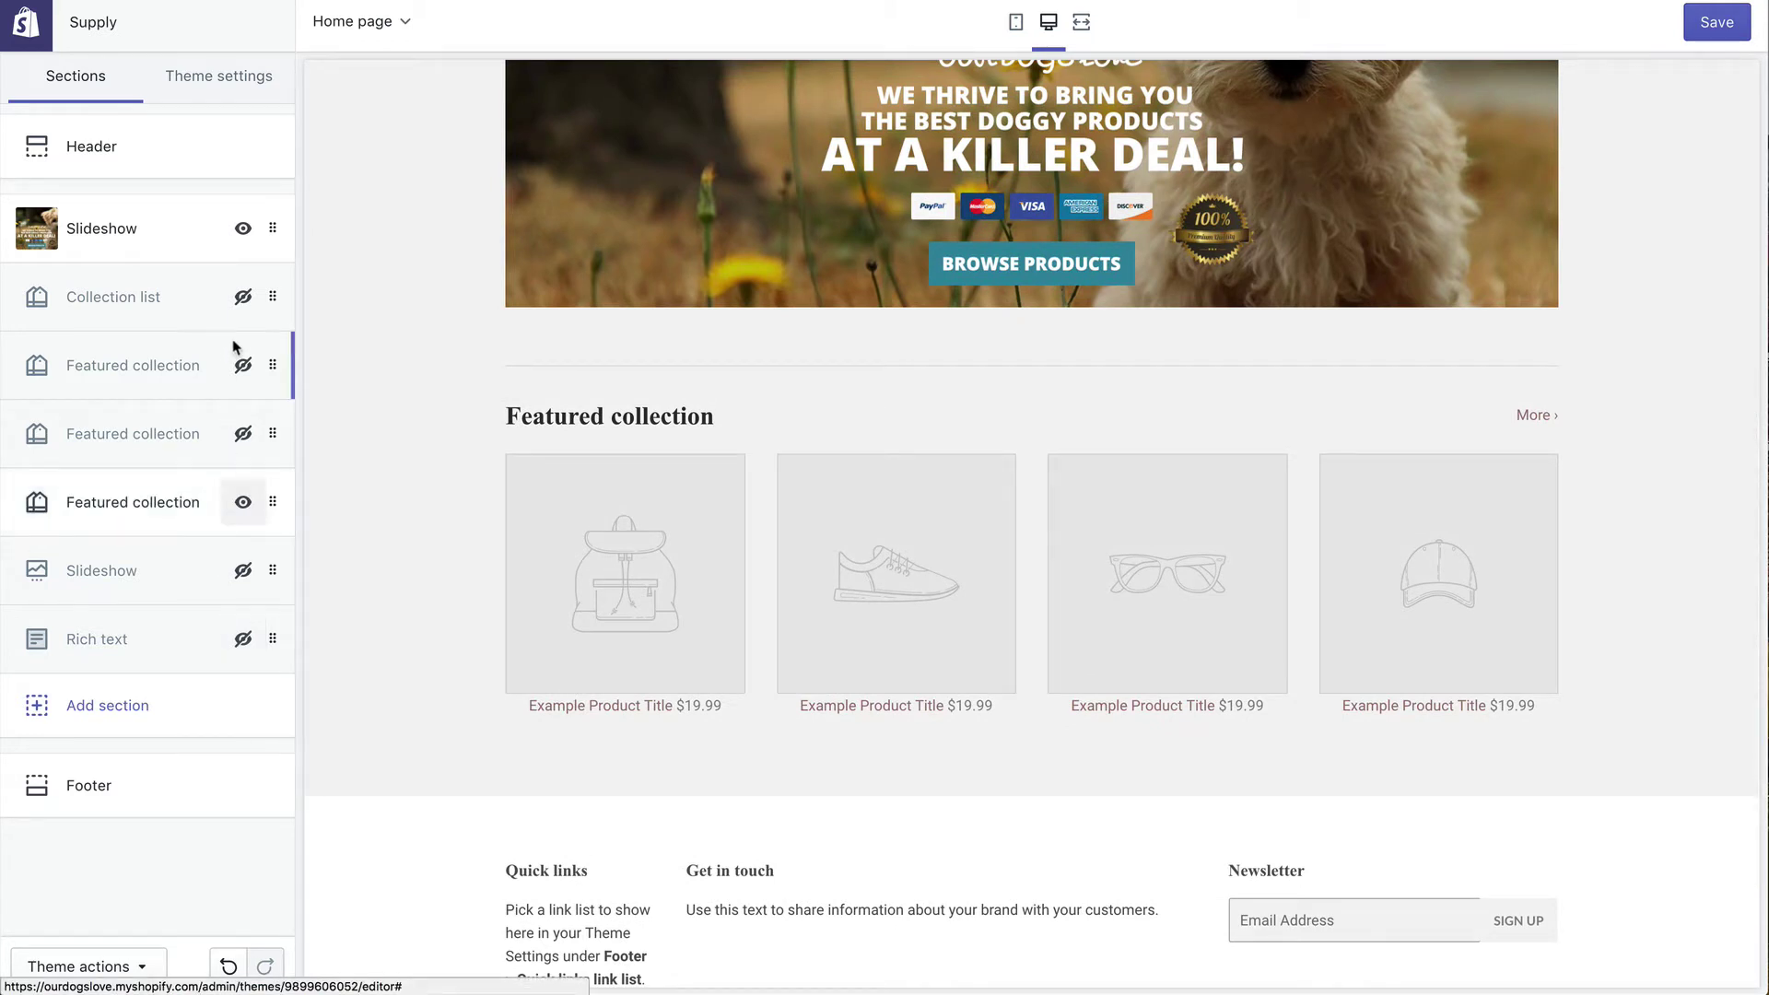
Step: Keep Collection list hidden and show the first Featured collection section again
left_click(244, 297)
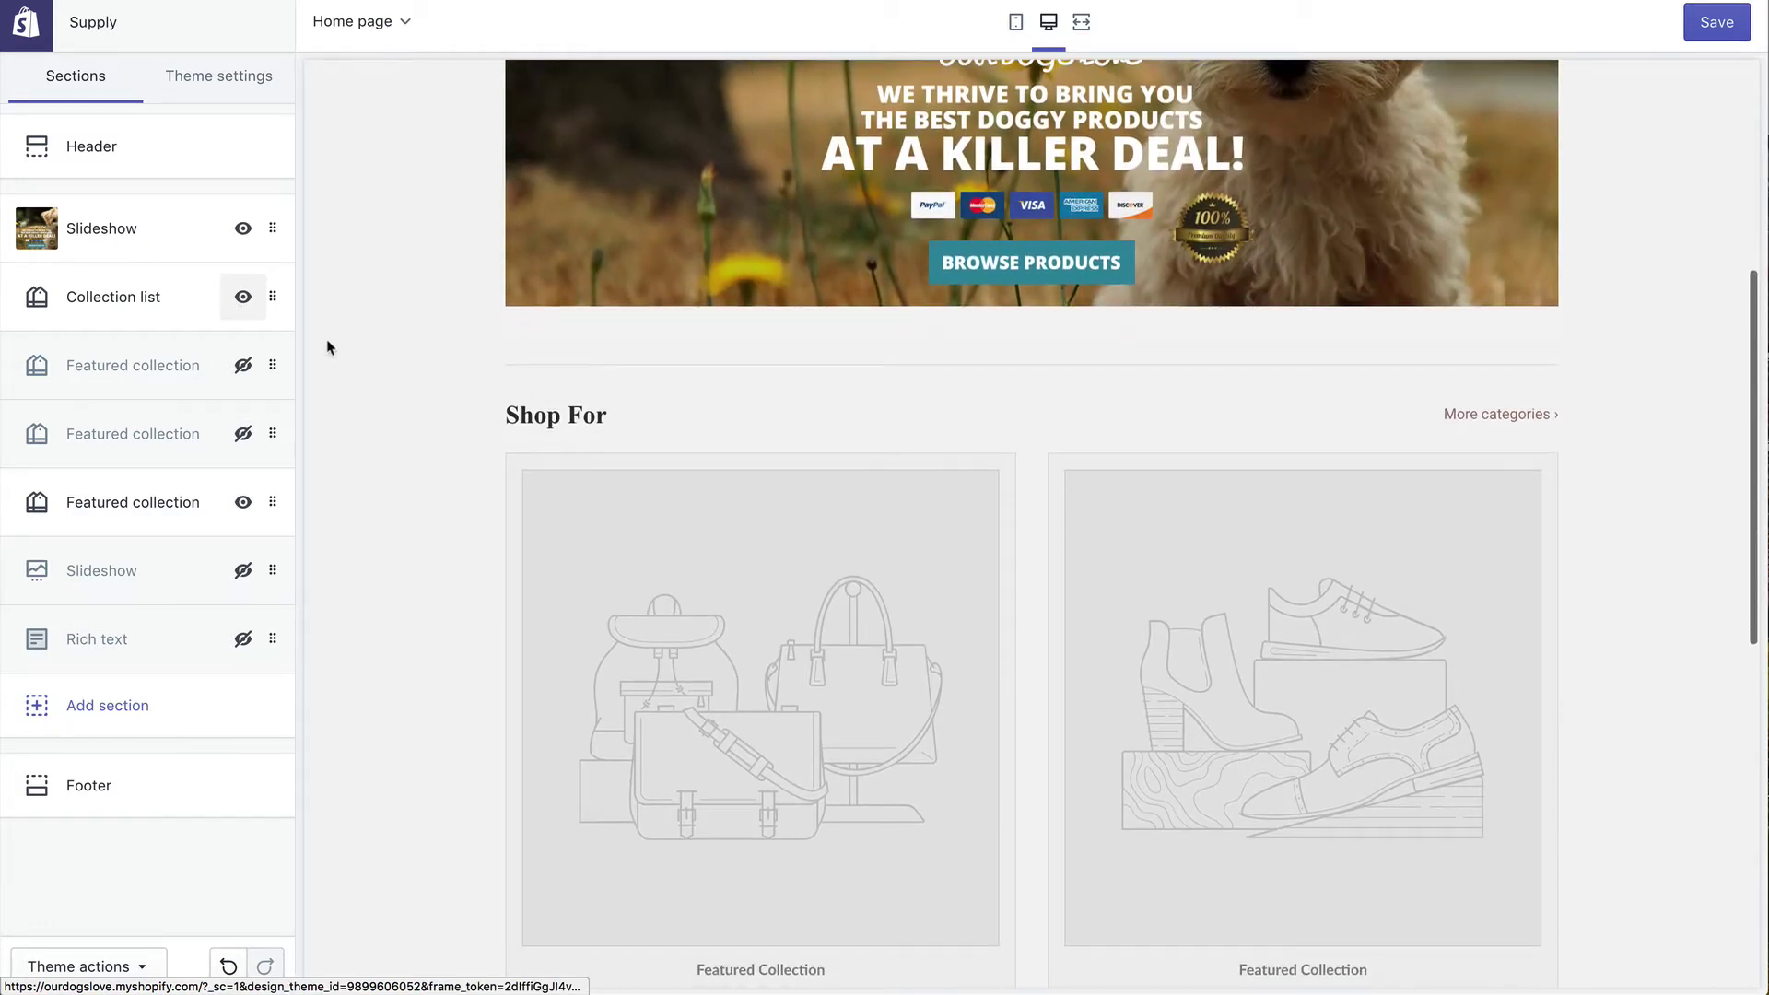
left_click(243, 296)
left_click(244, 365)
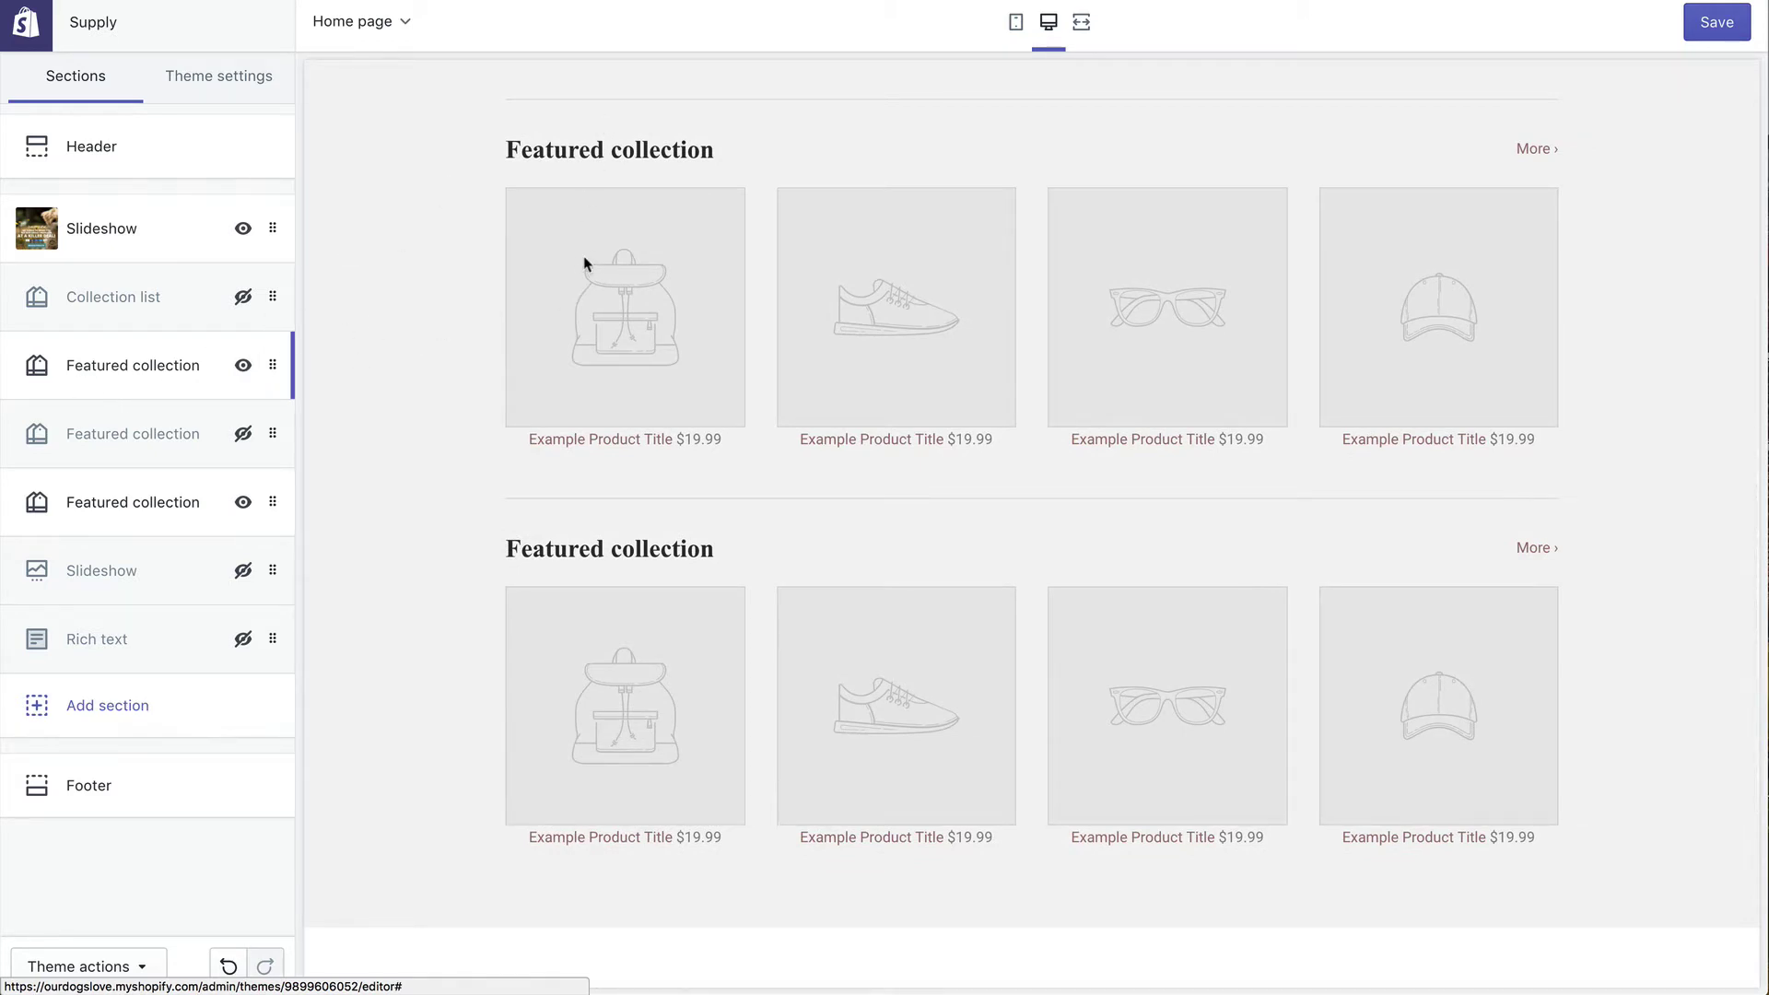
triple_click(516, 158)
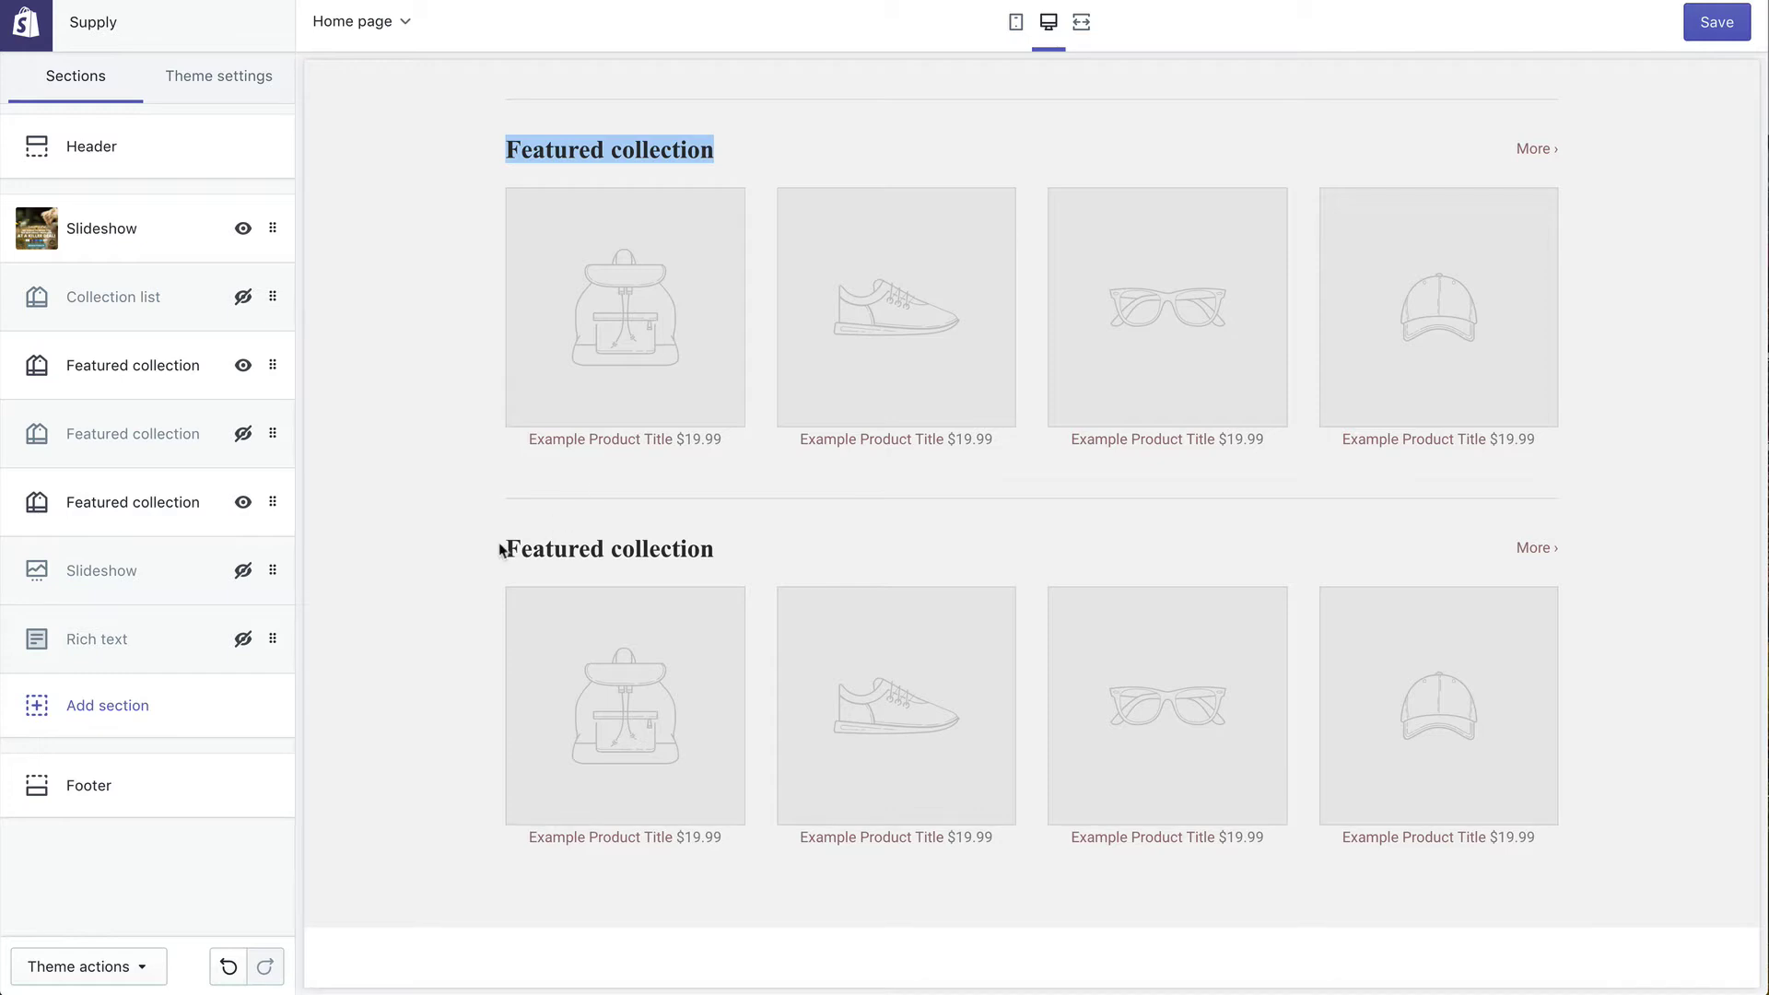
left_click_drag(501, 550, 750, 573)
left_click(552, 551)
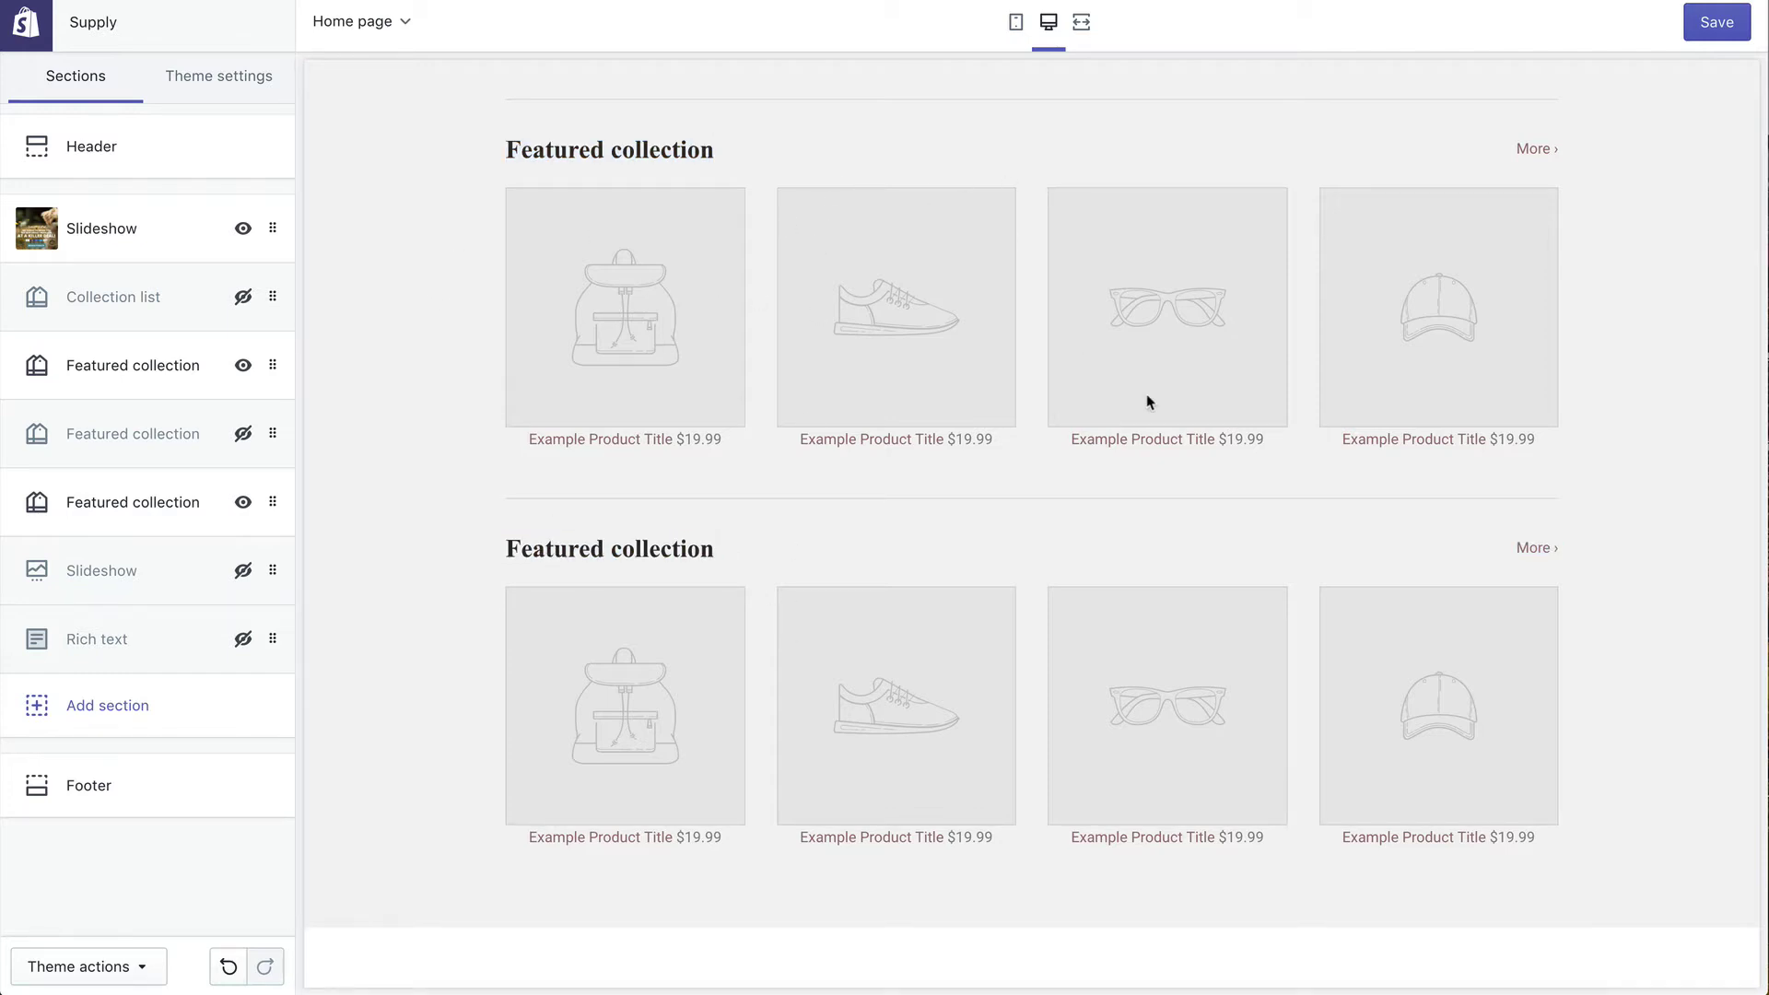
scroll(1146, 396, "down", 5)
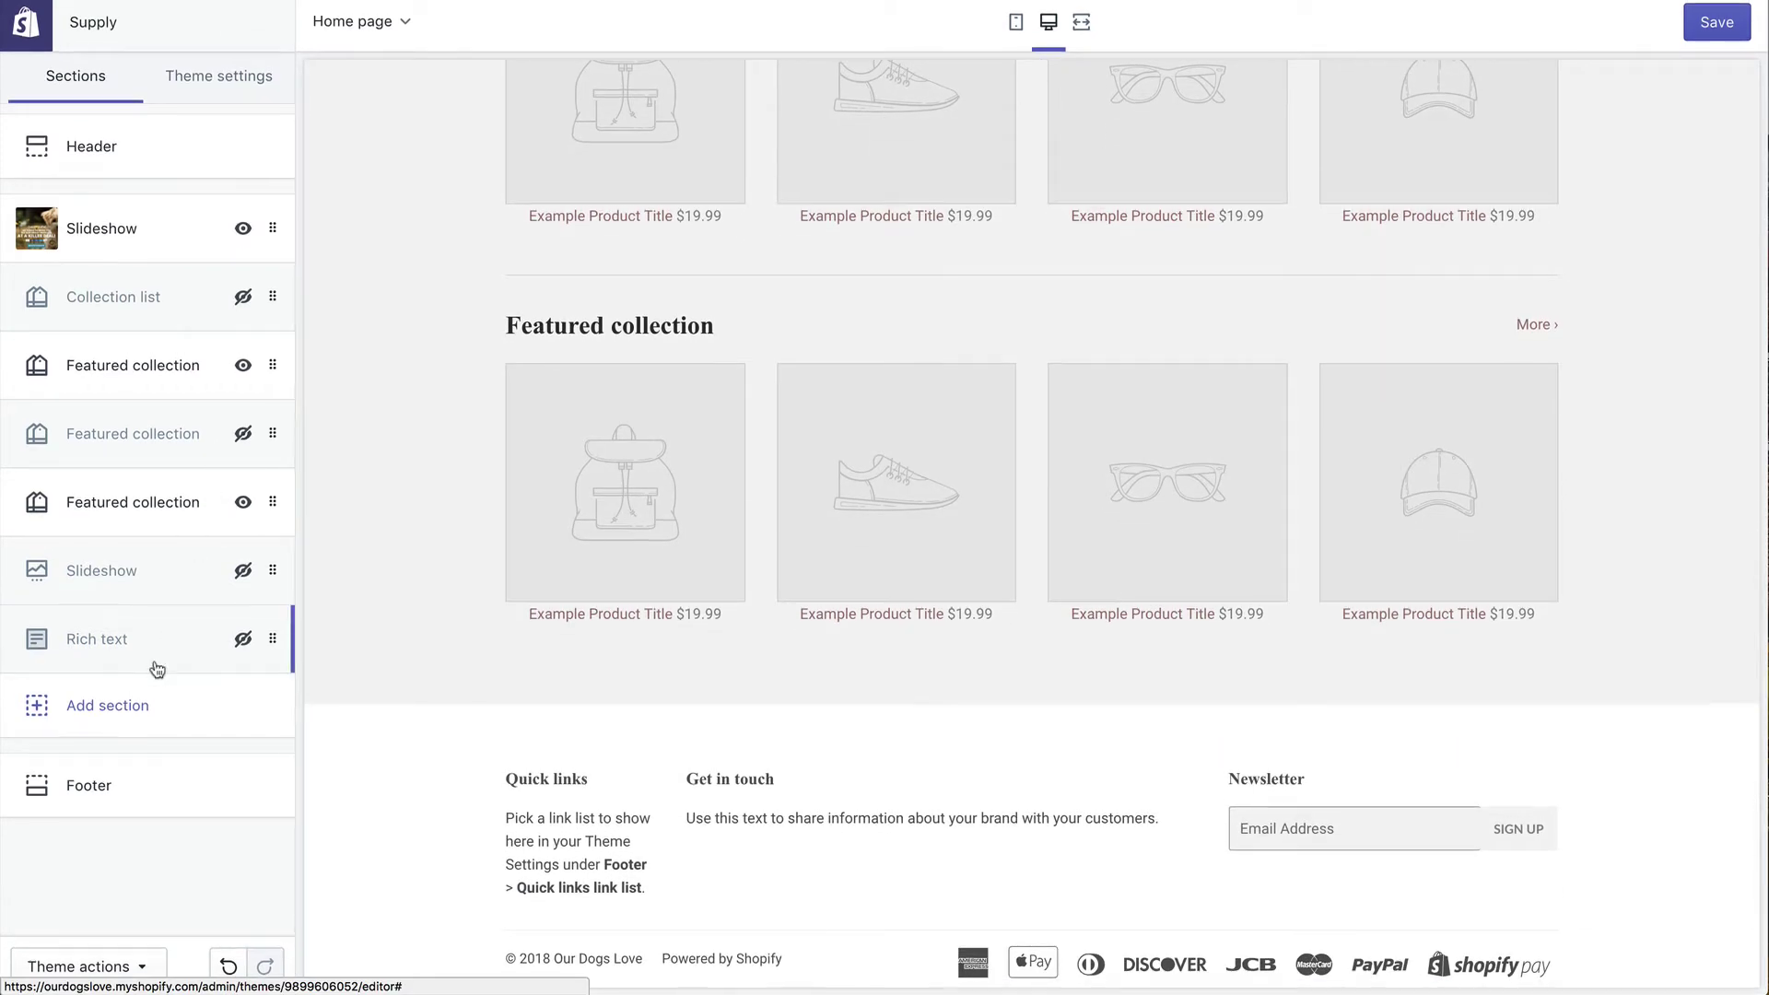
Step: Show social media icons in the footer and set its legal menu to Footer menu
left_click(123, 794)
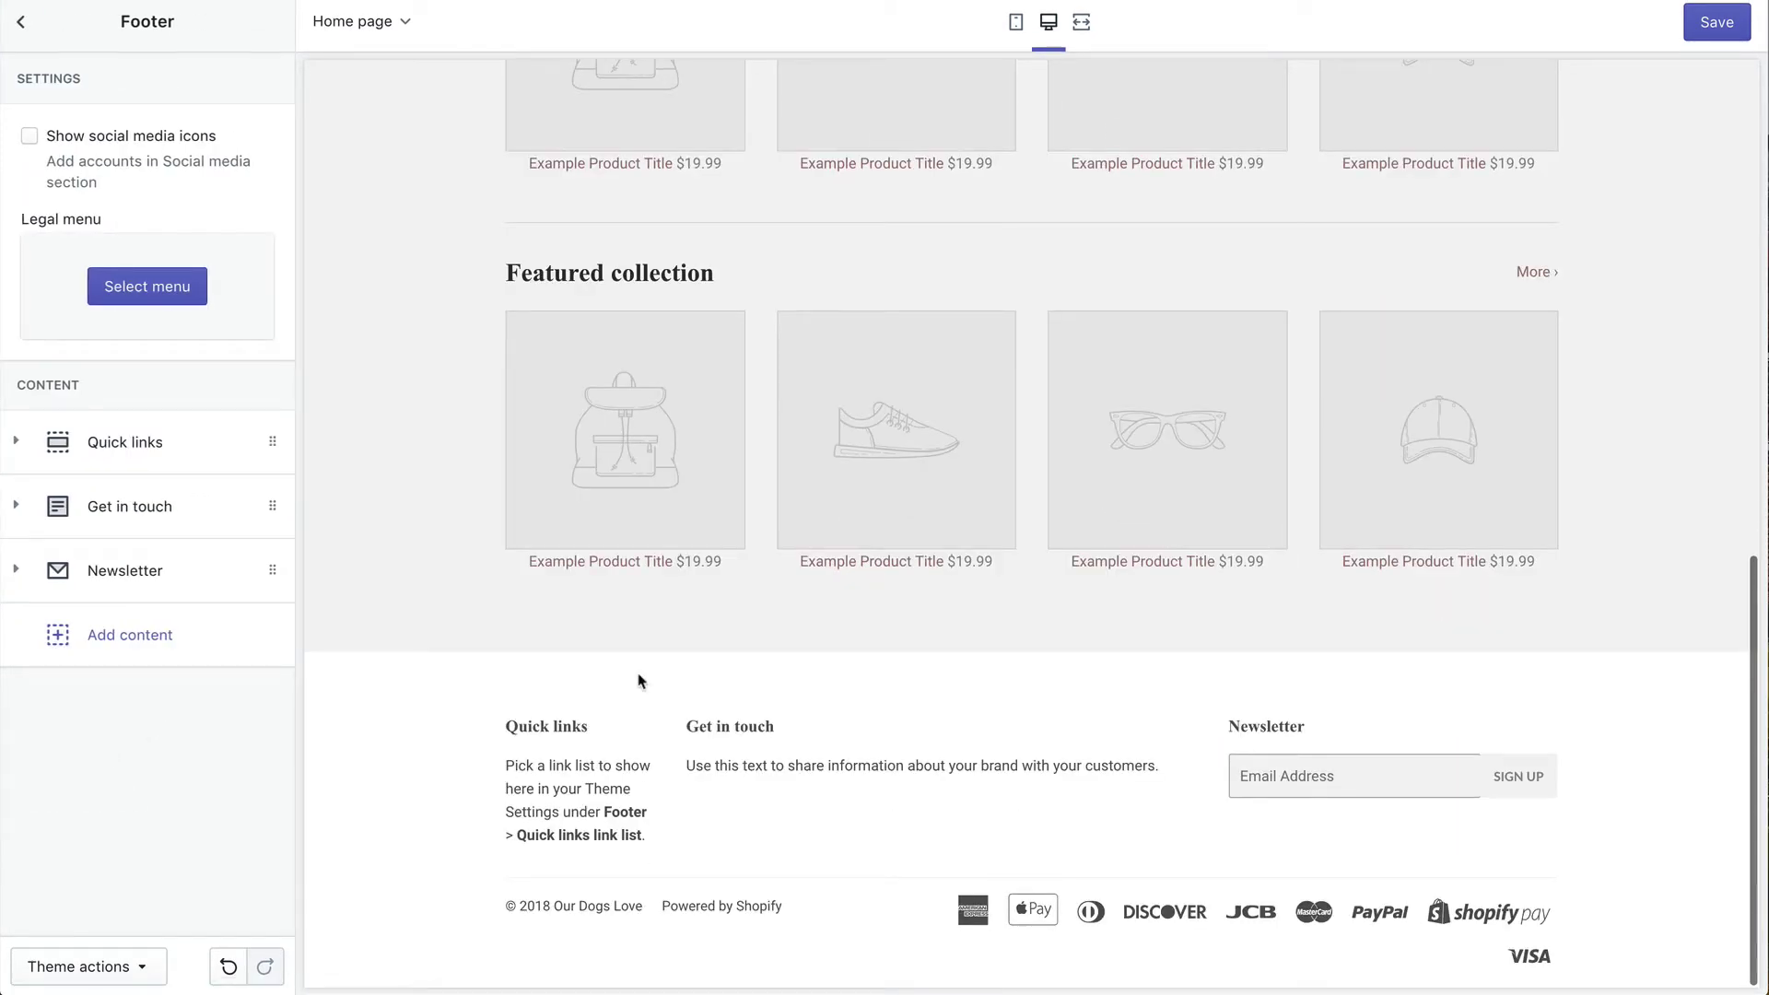
left_click(73, 140)
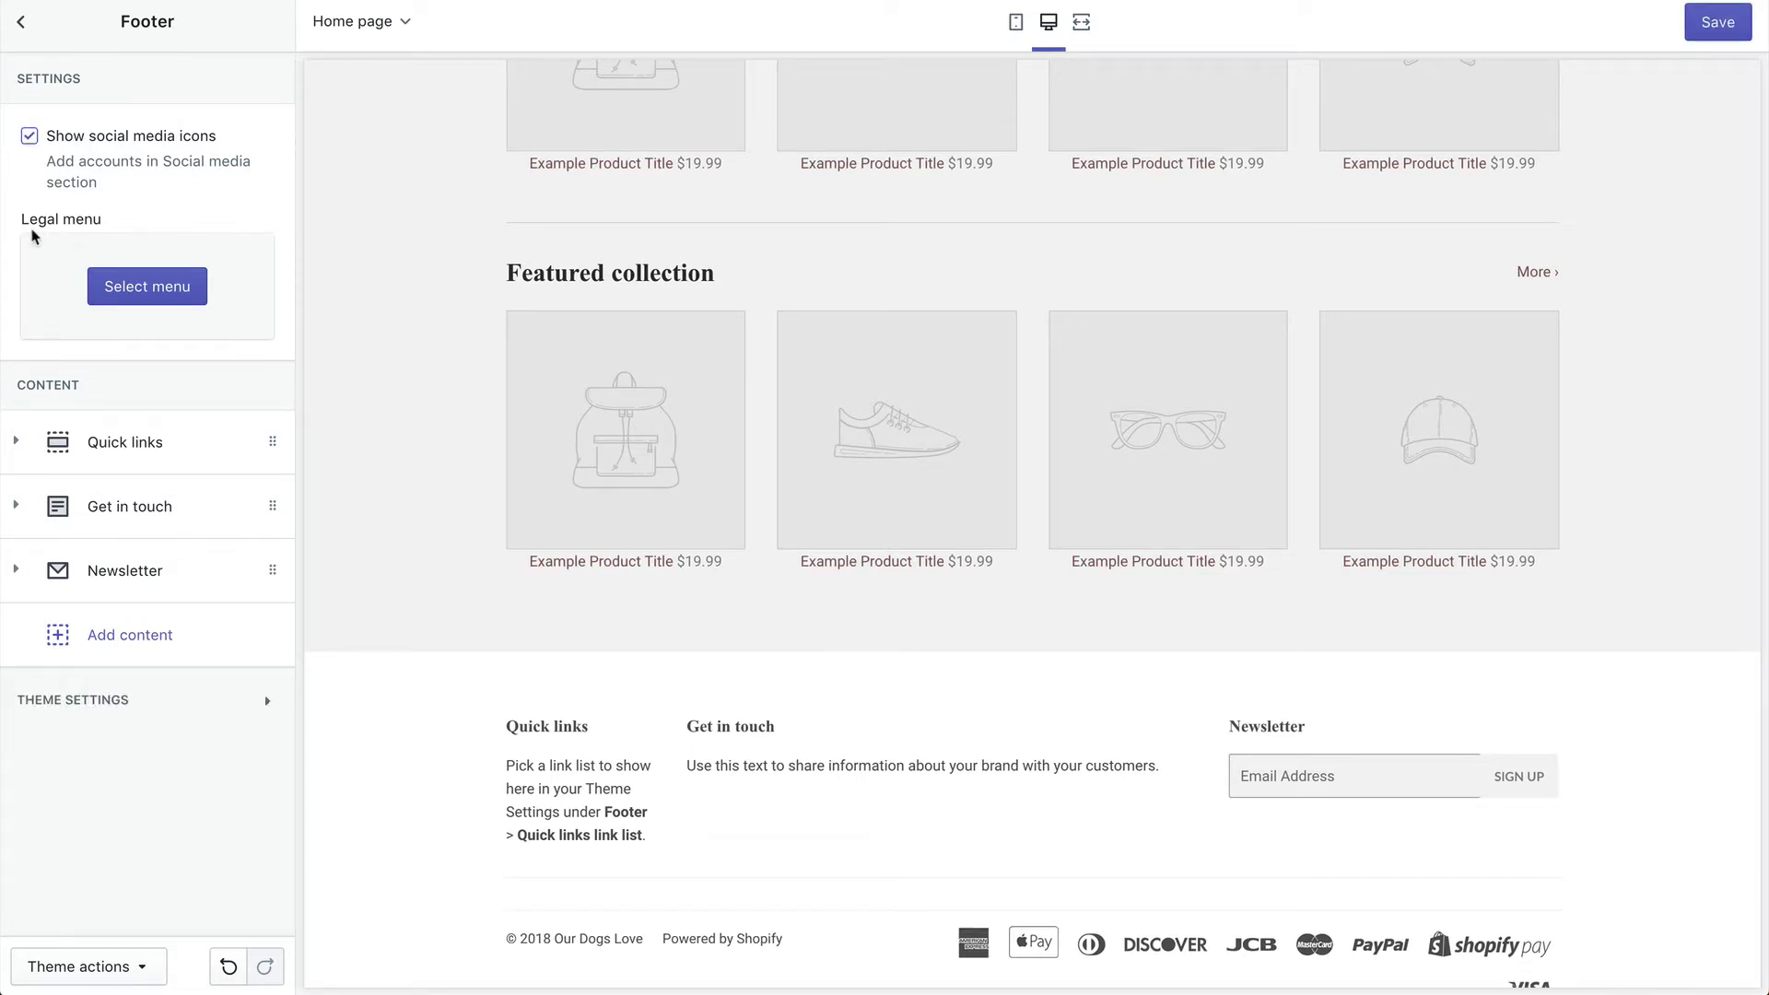
left_click(141, 293)
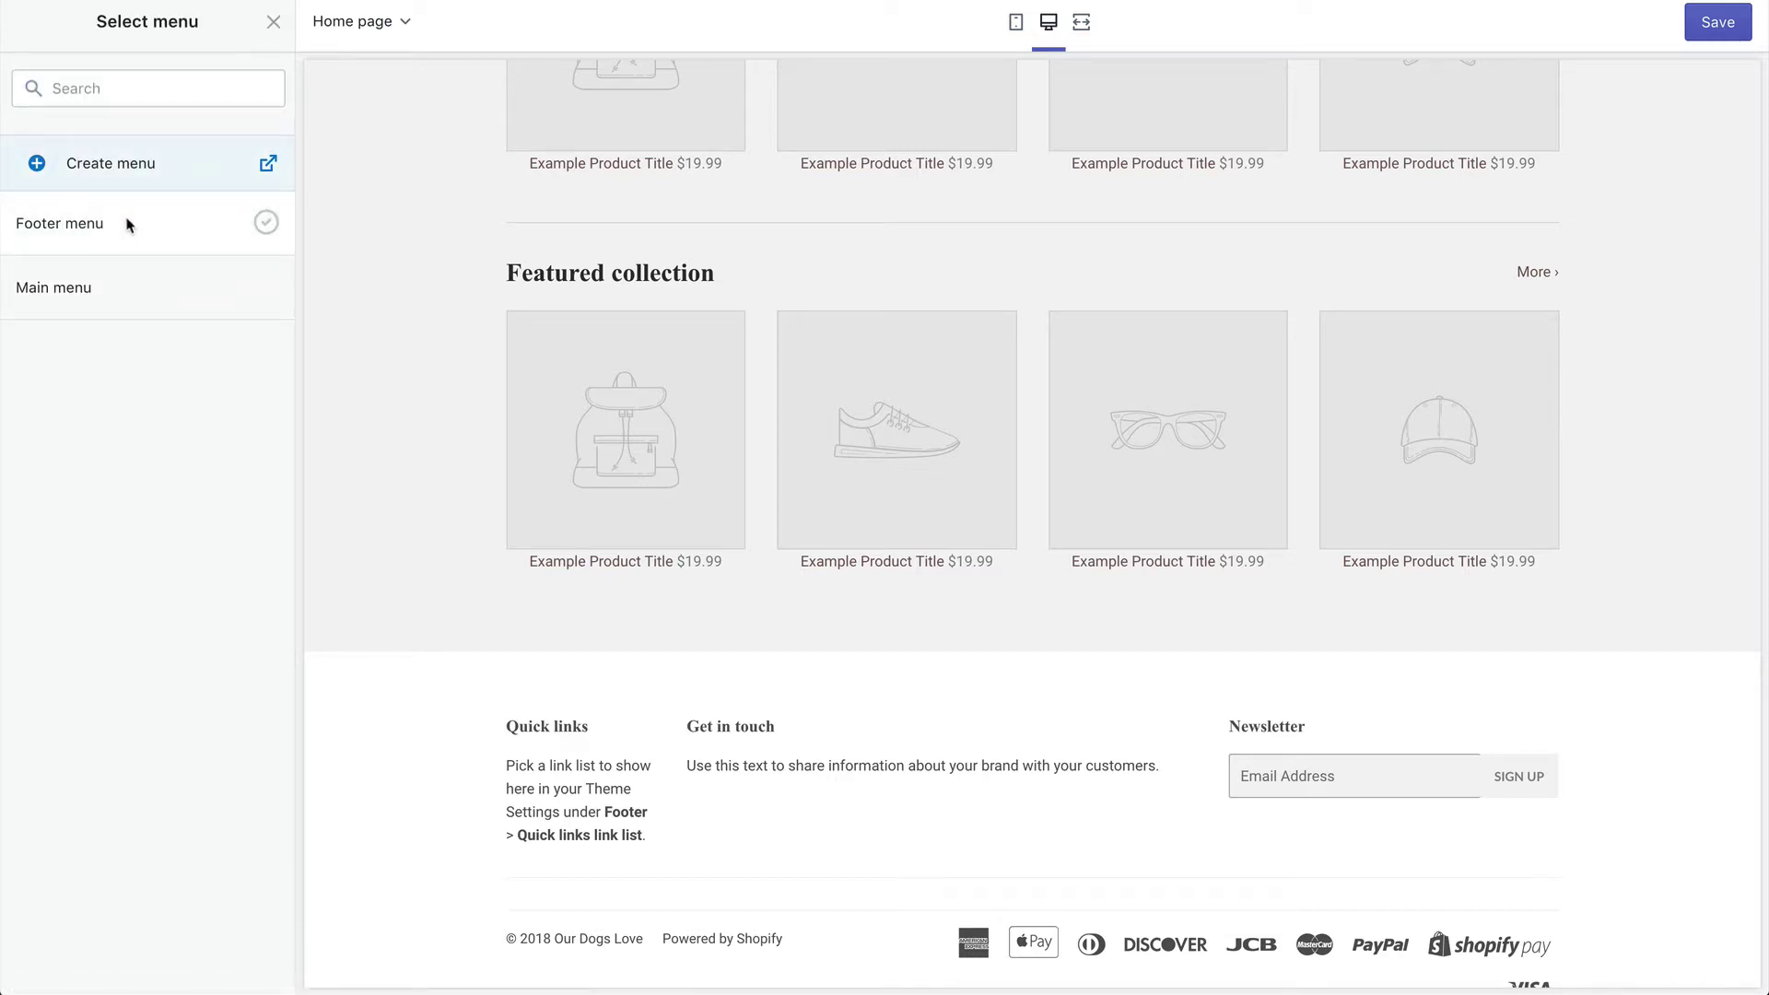
left_click(20, 223)
left_click(245, 966)
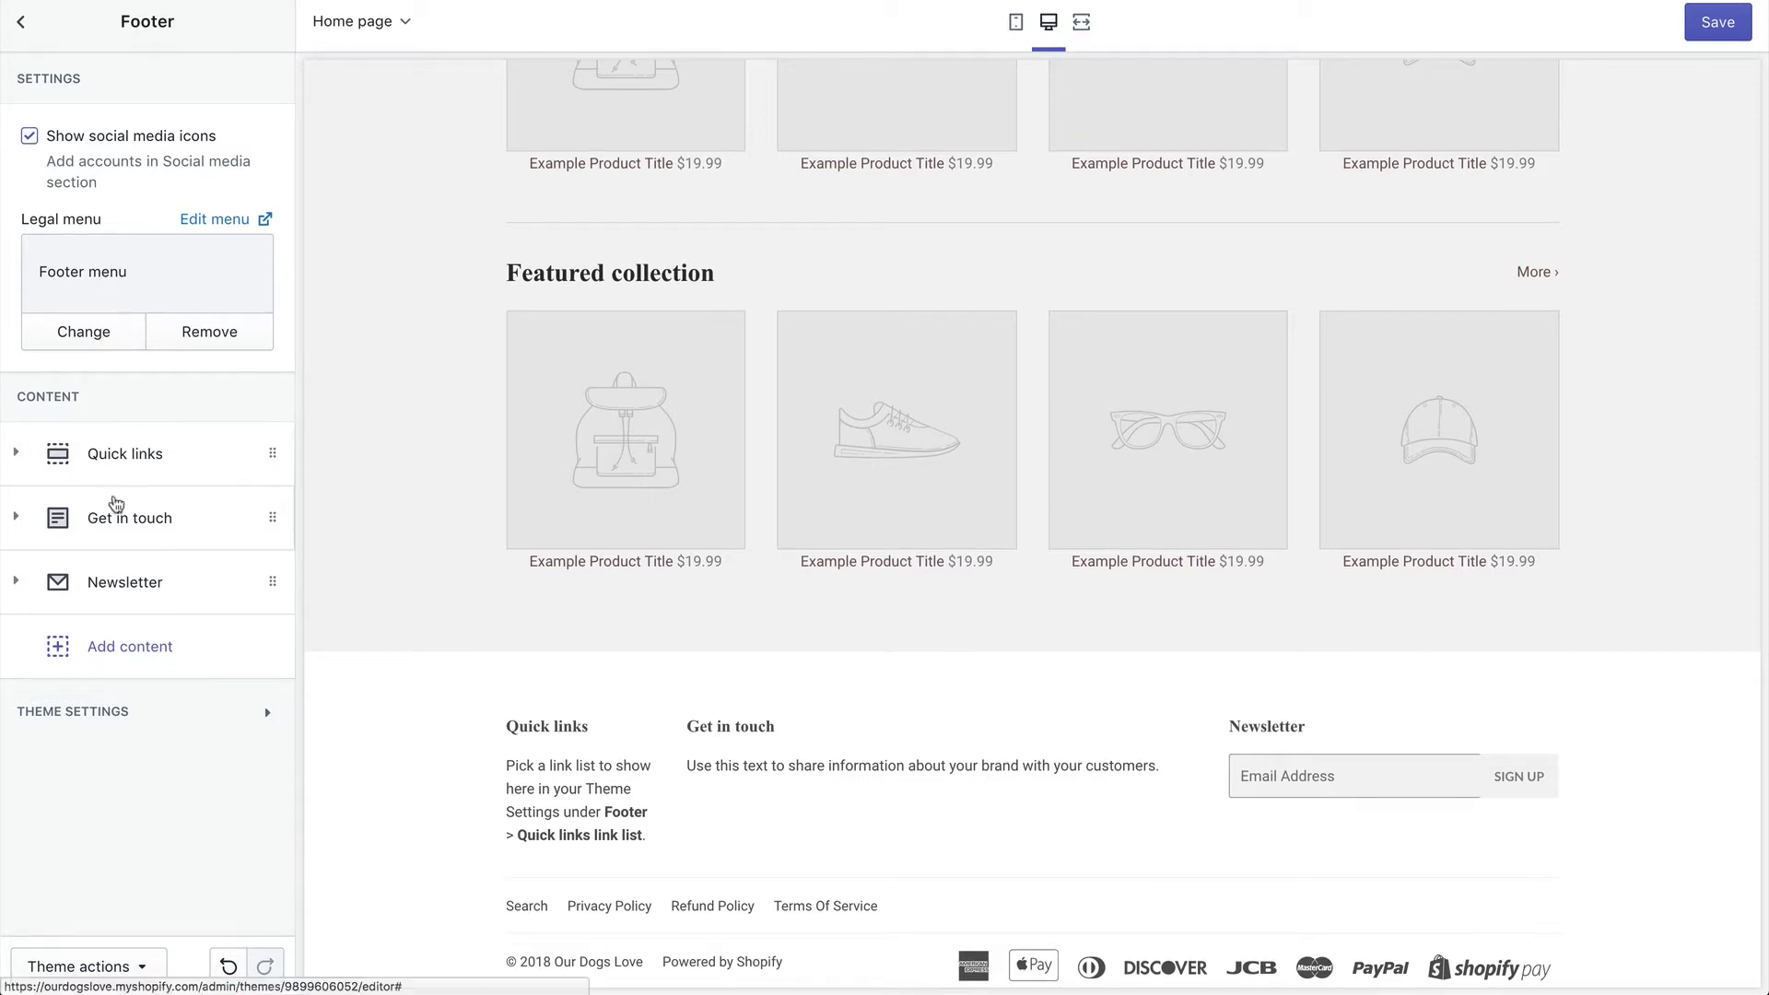
Step: Set the footer's Quick links block to use the Main menu
left_click(158, 472)
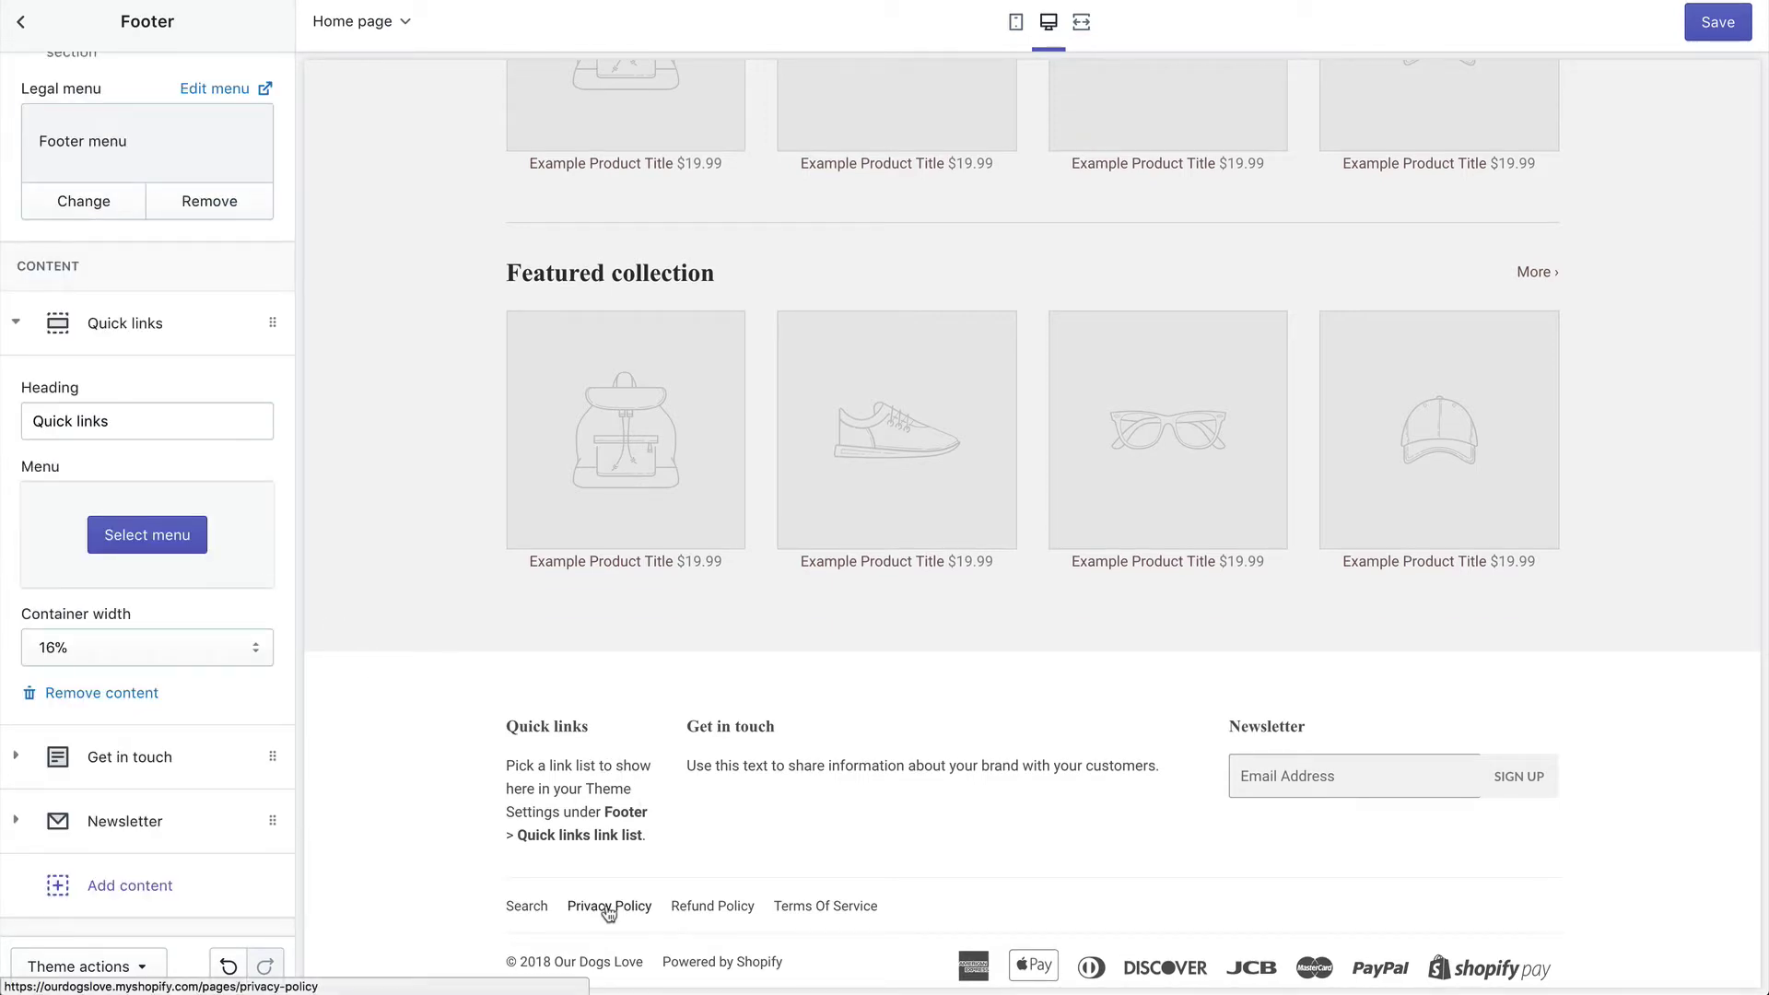
left_click(148, 534)
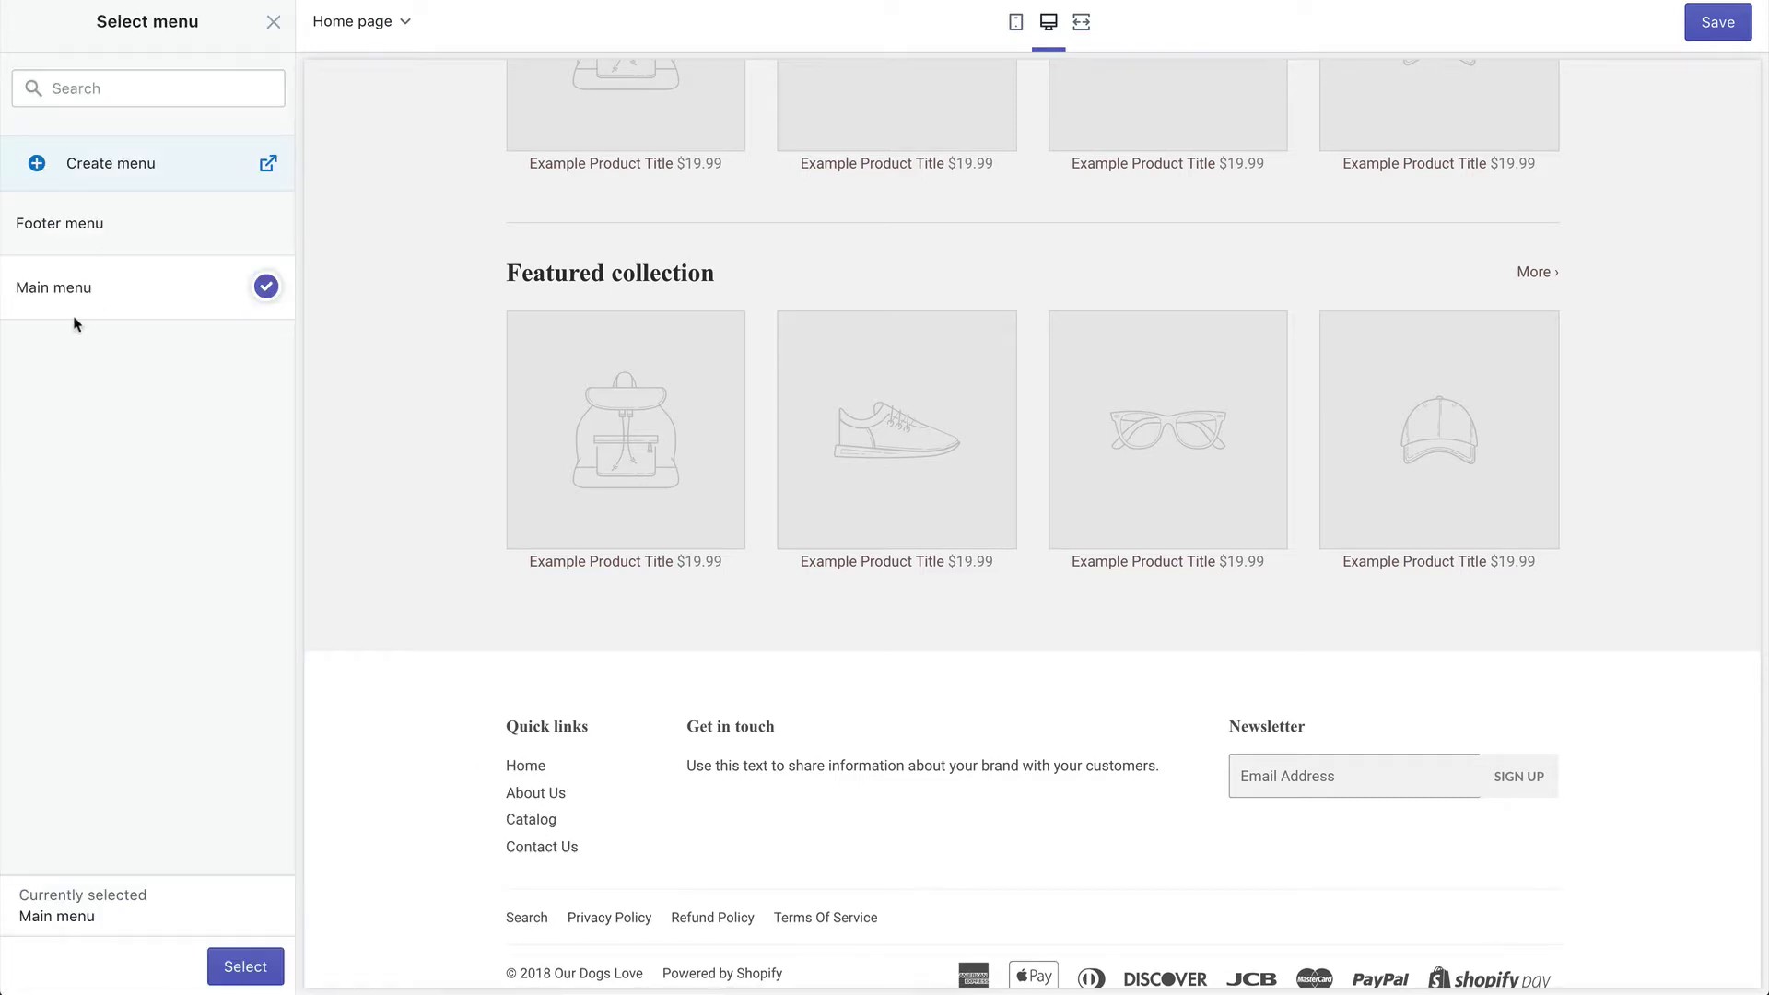
left_click(243, 966)
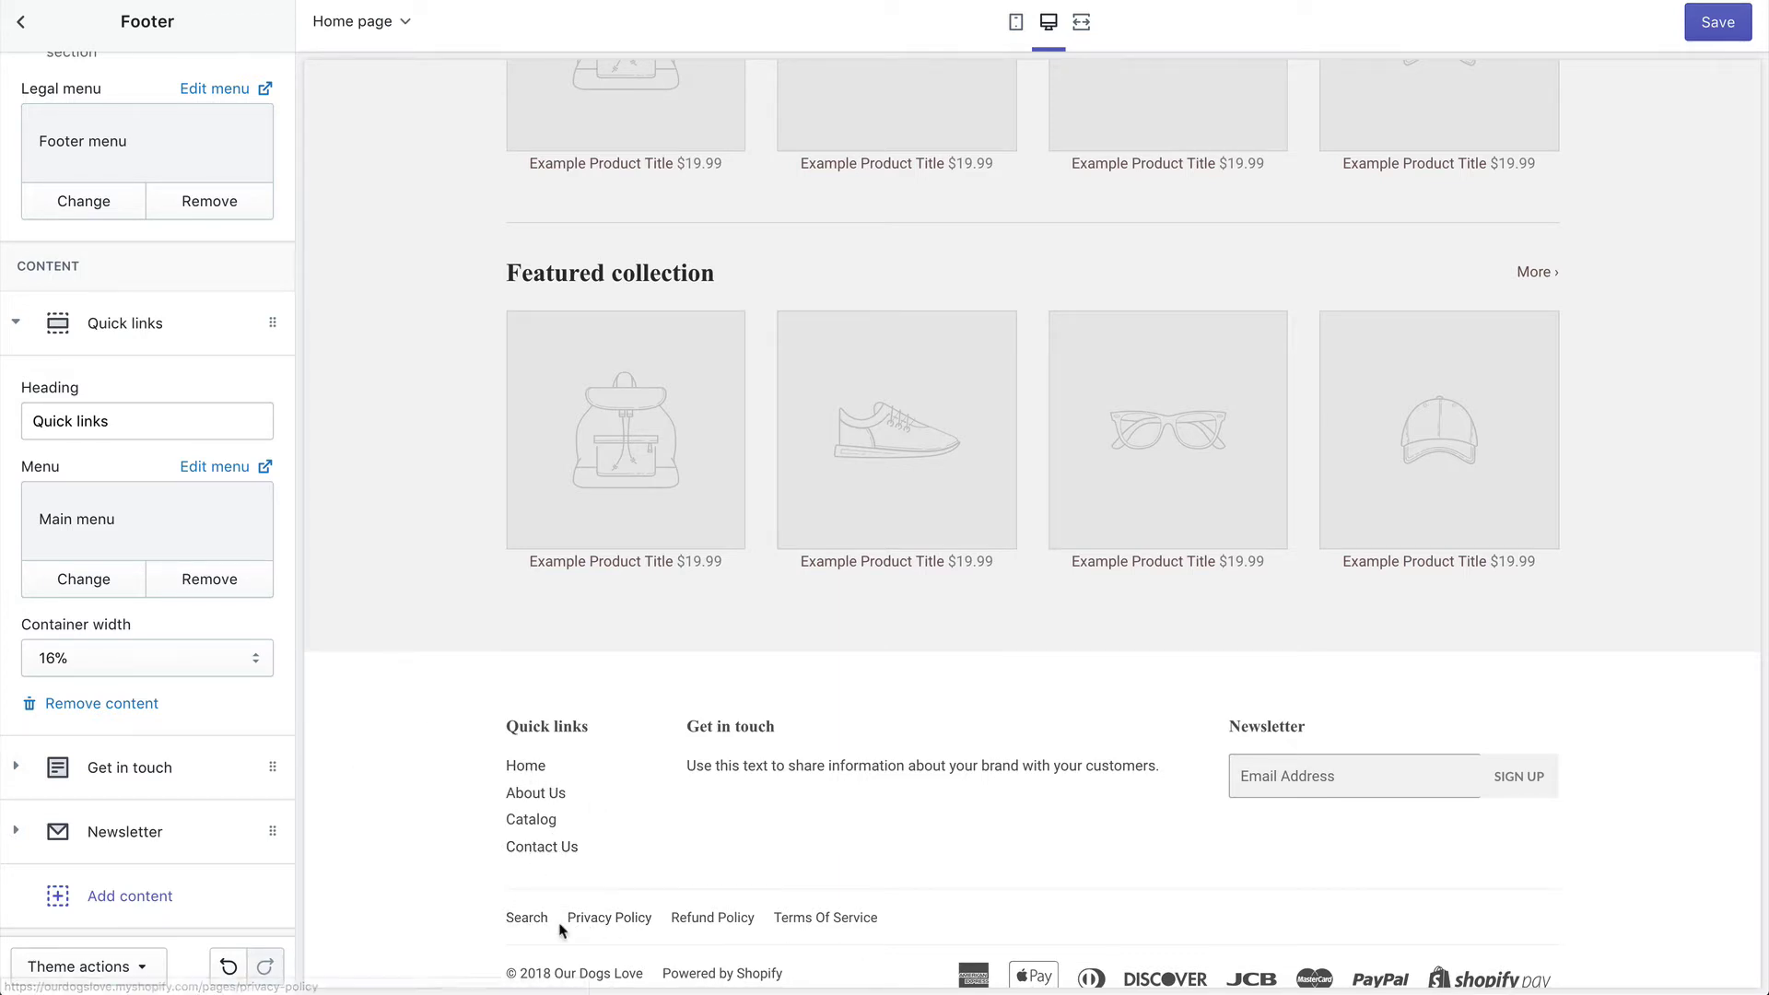
scroll(903, 916, "down", 1)
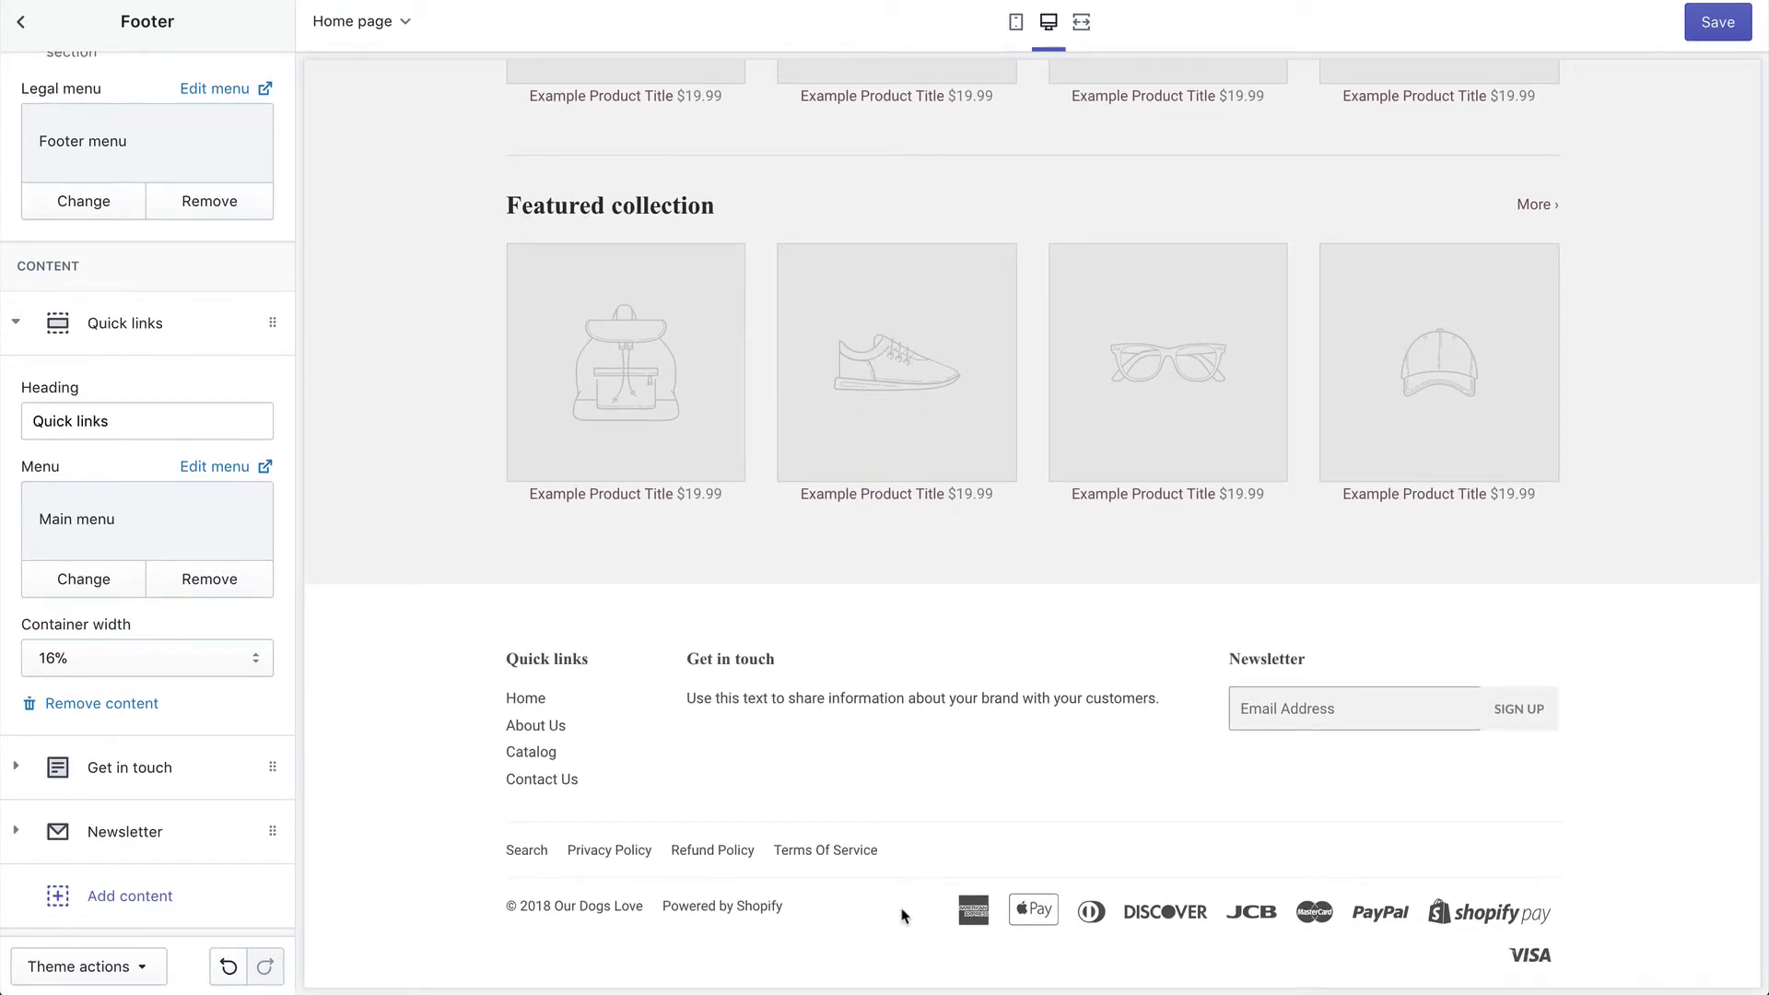
scroll(202, 463, "down", 1)
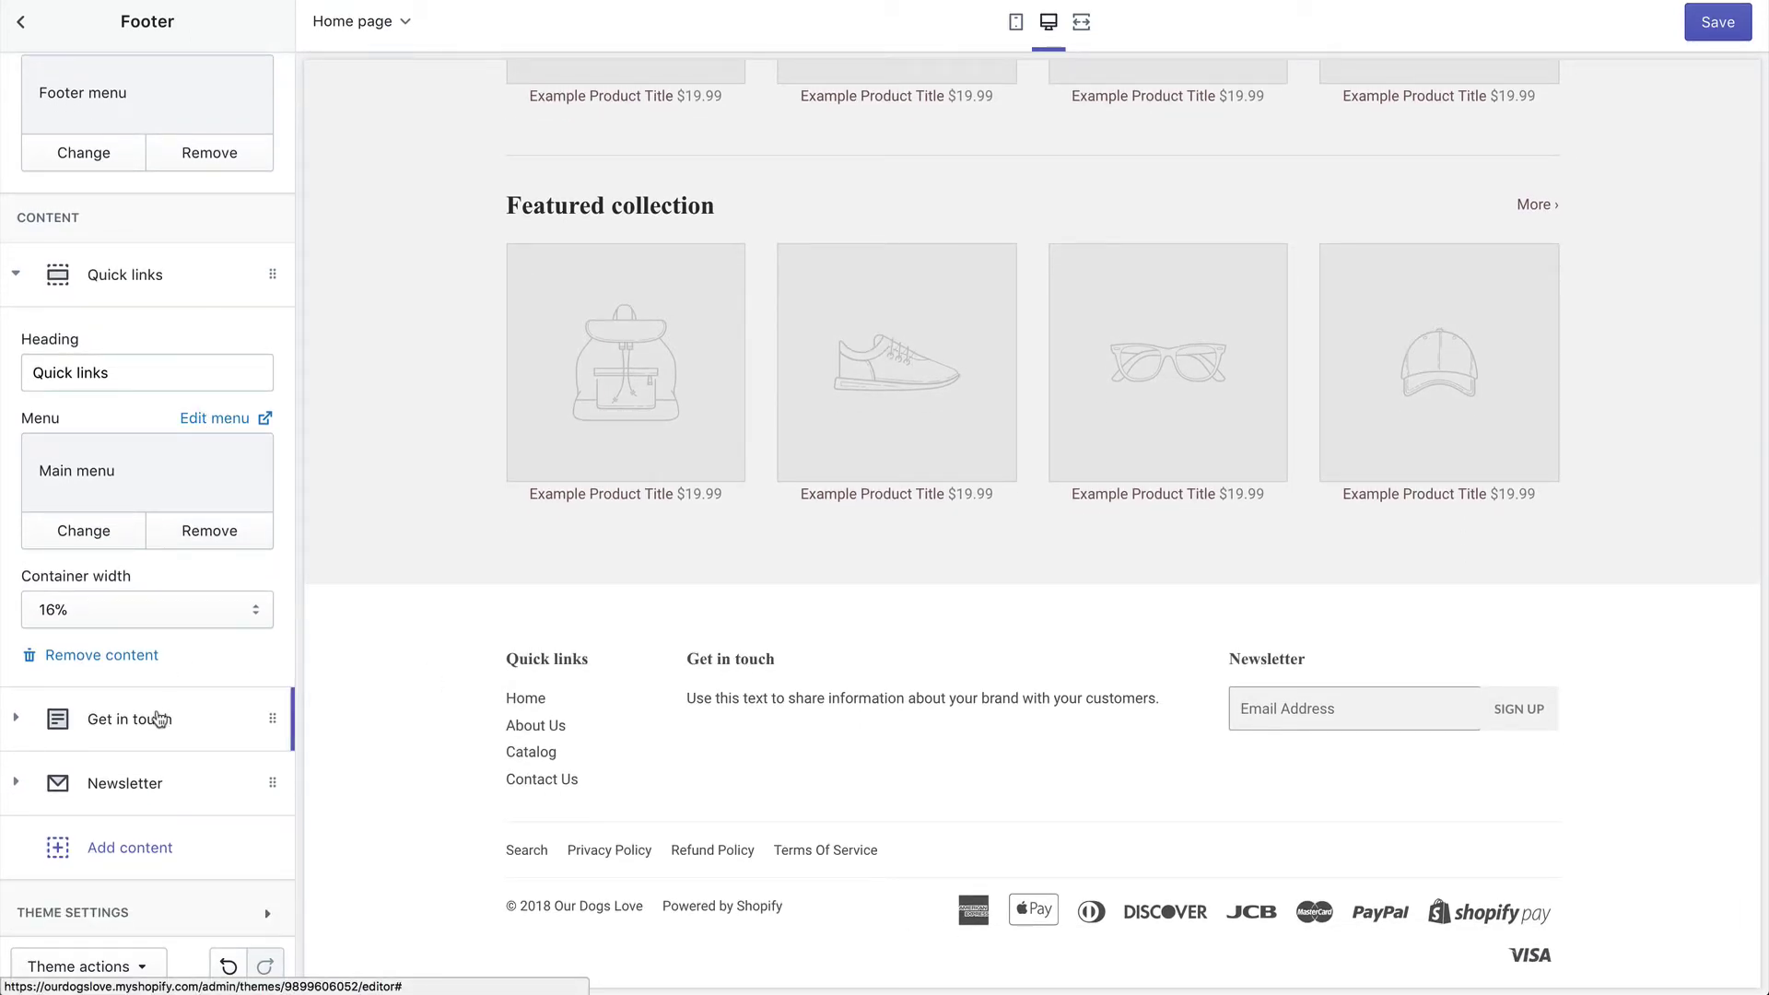
left_click(143, 719)
Step: Replace the Get in touch text with 'If you have an questions please contact' plus the support e-mail, and save
left_click(74, 594)
key("ctrl+a")
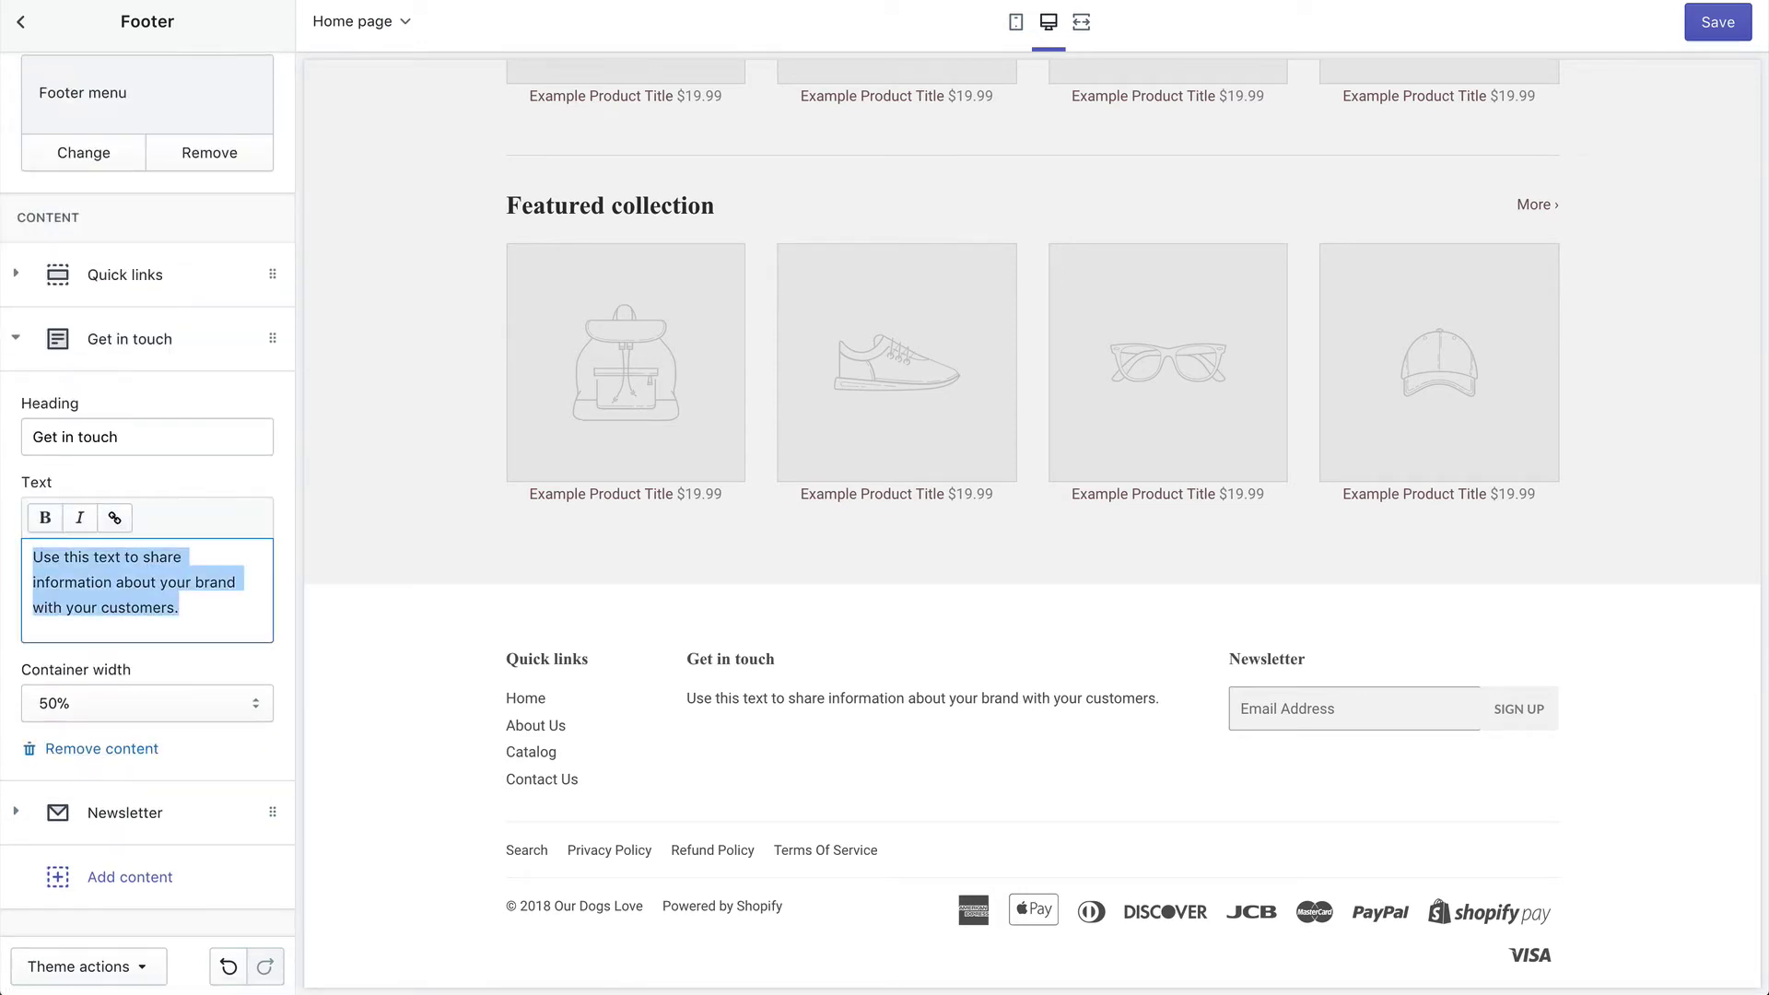
type("If you have an ques")
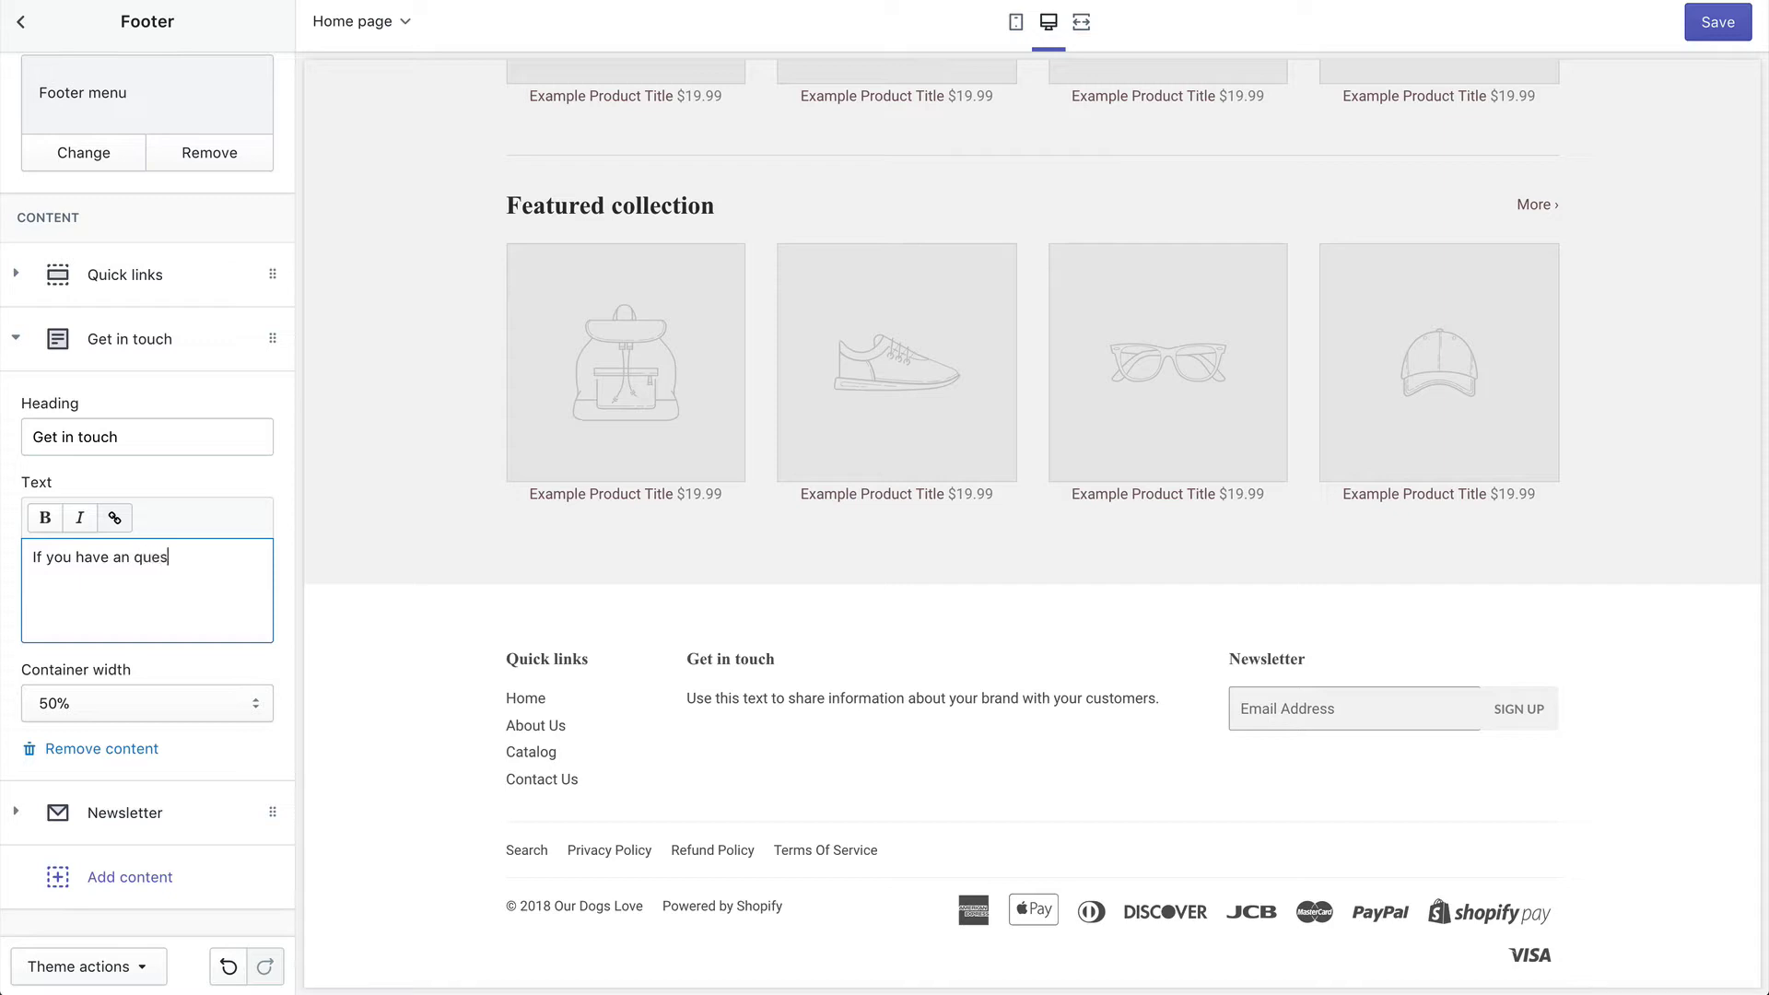
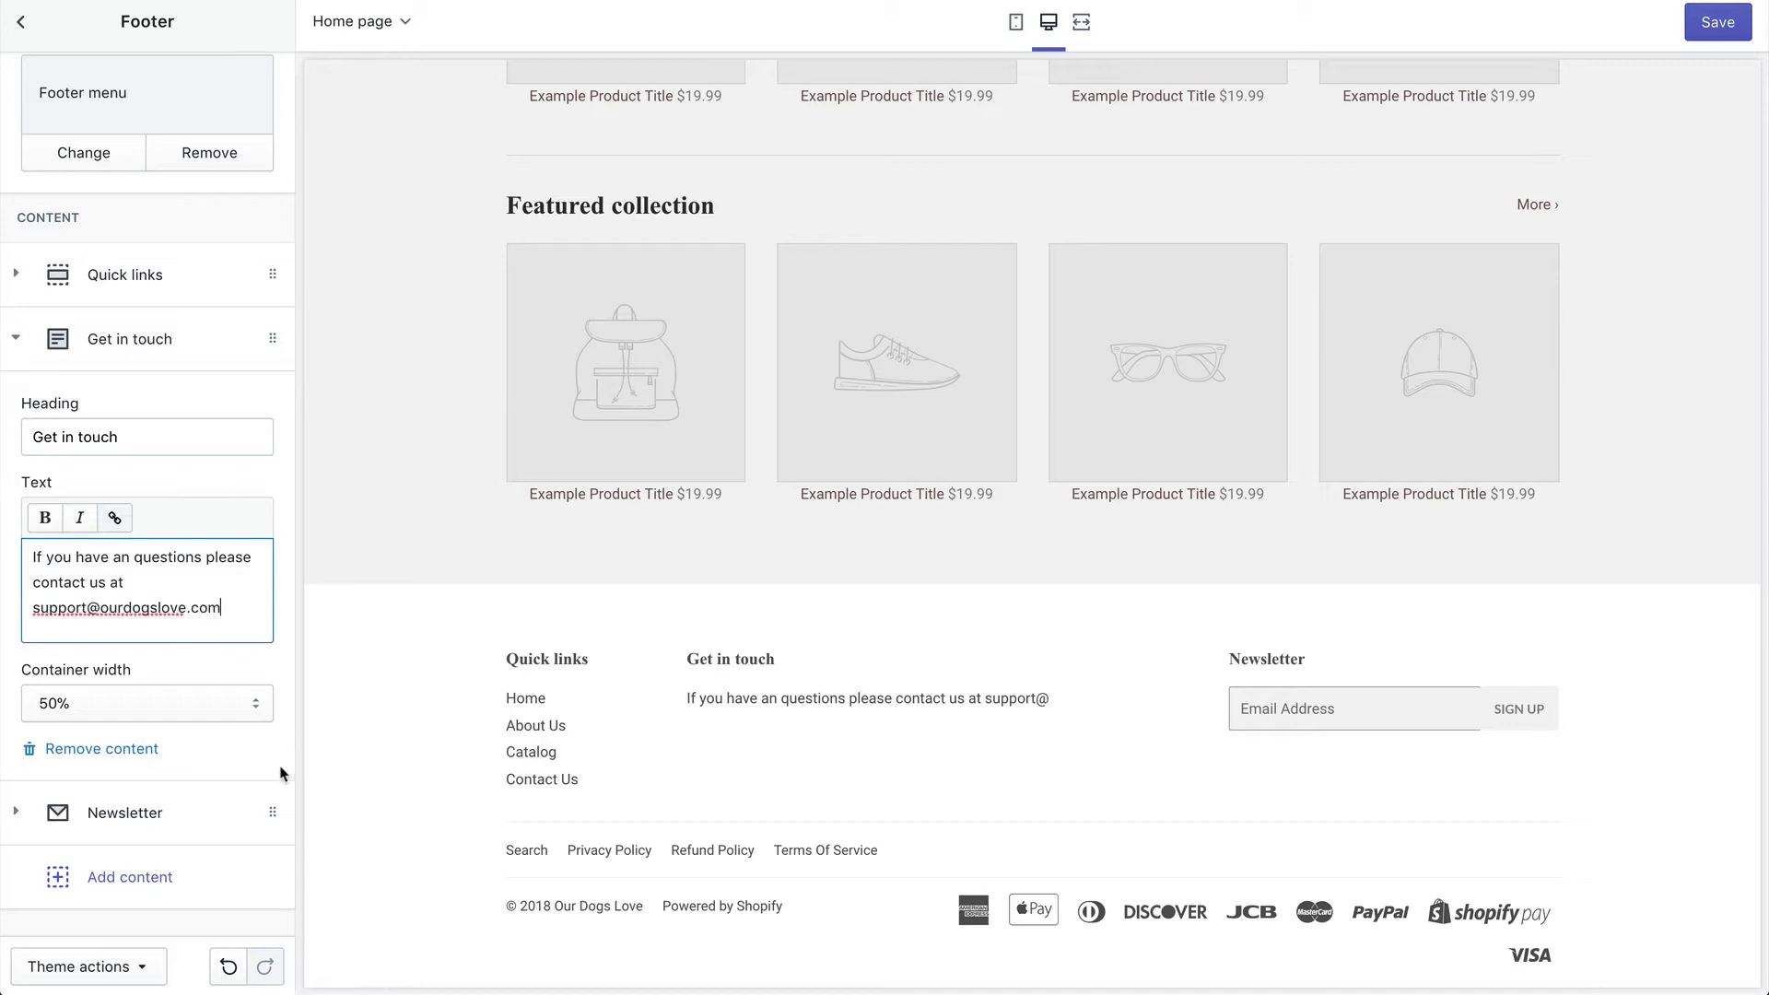
left_click(1722, 25)
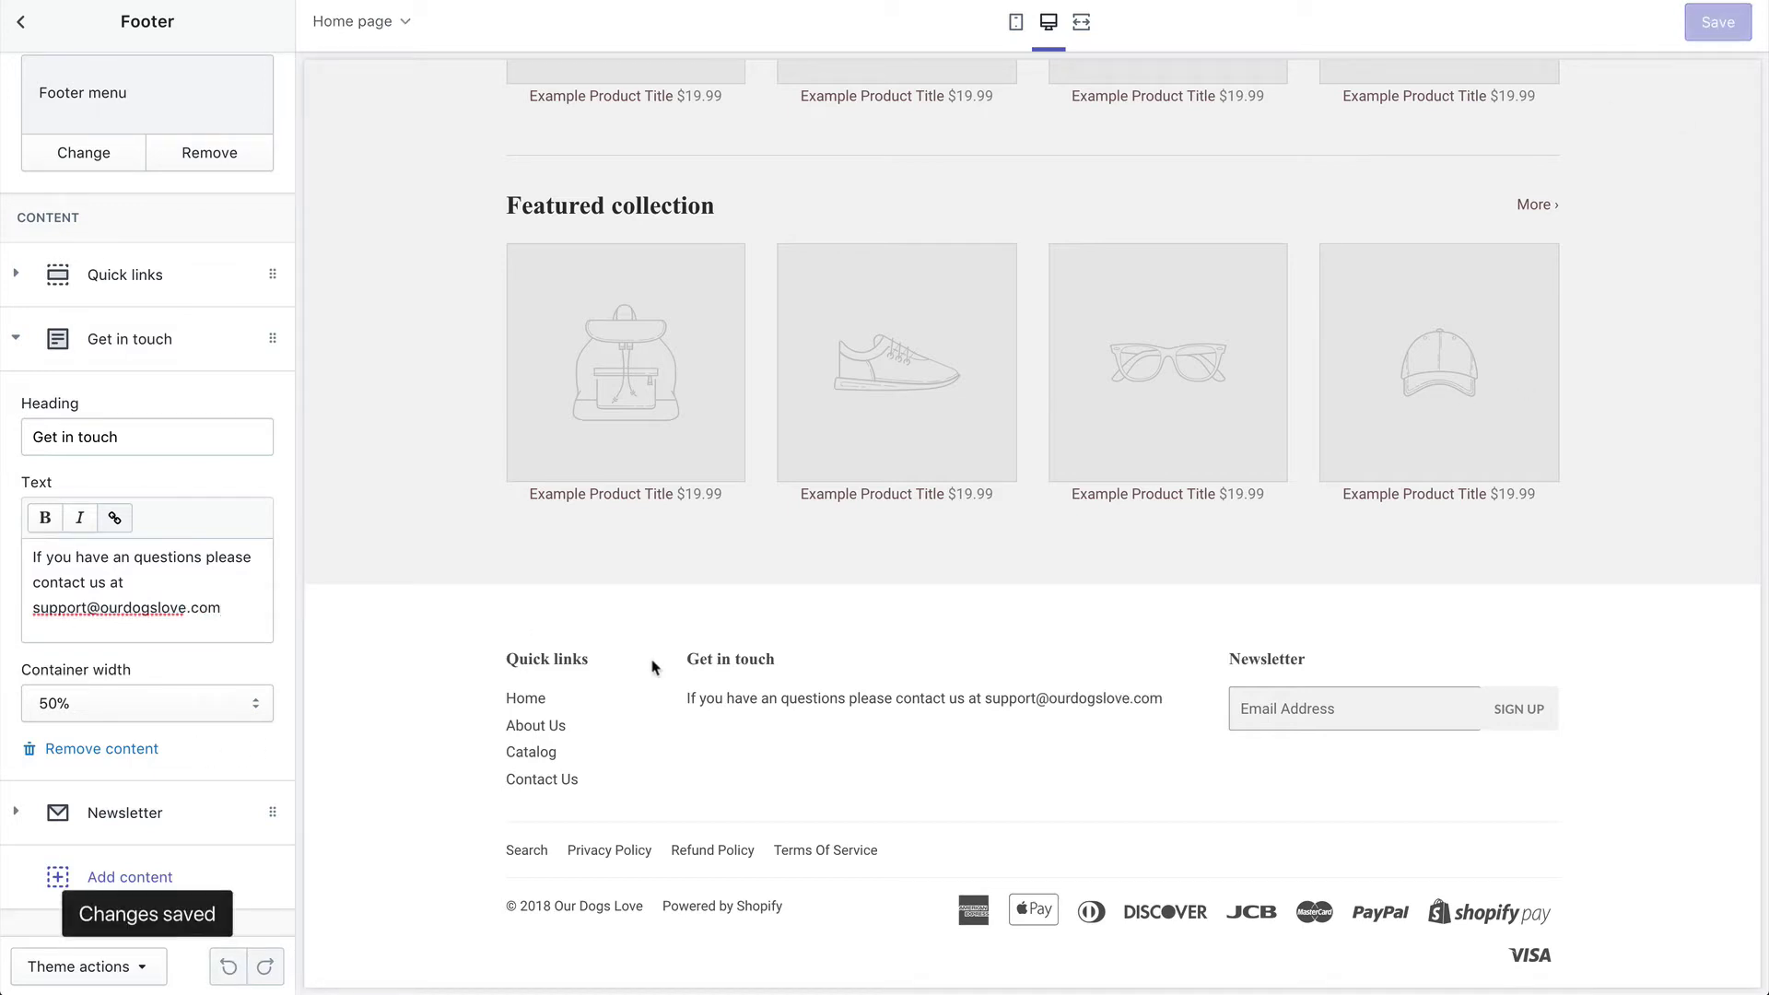
Step: In Theme settings > Colors, change the Primary content colour from brown to bright red #f62100
left_click(20, 21)
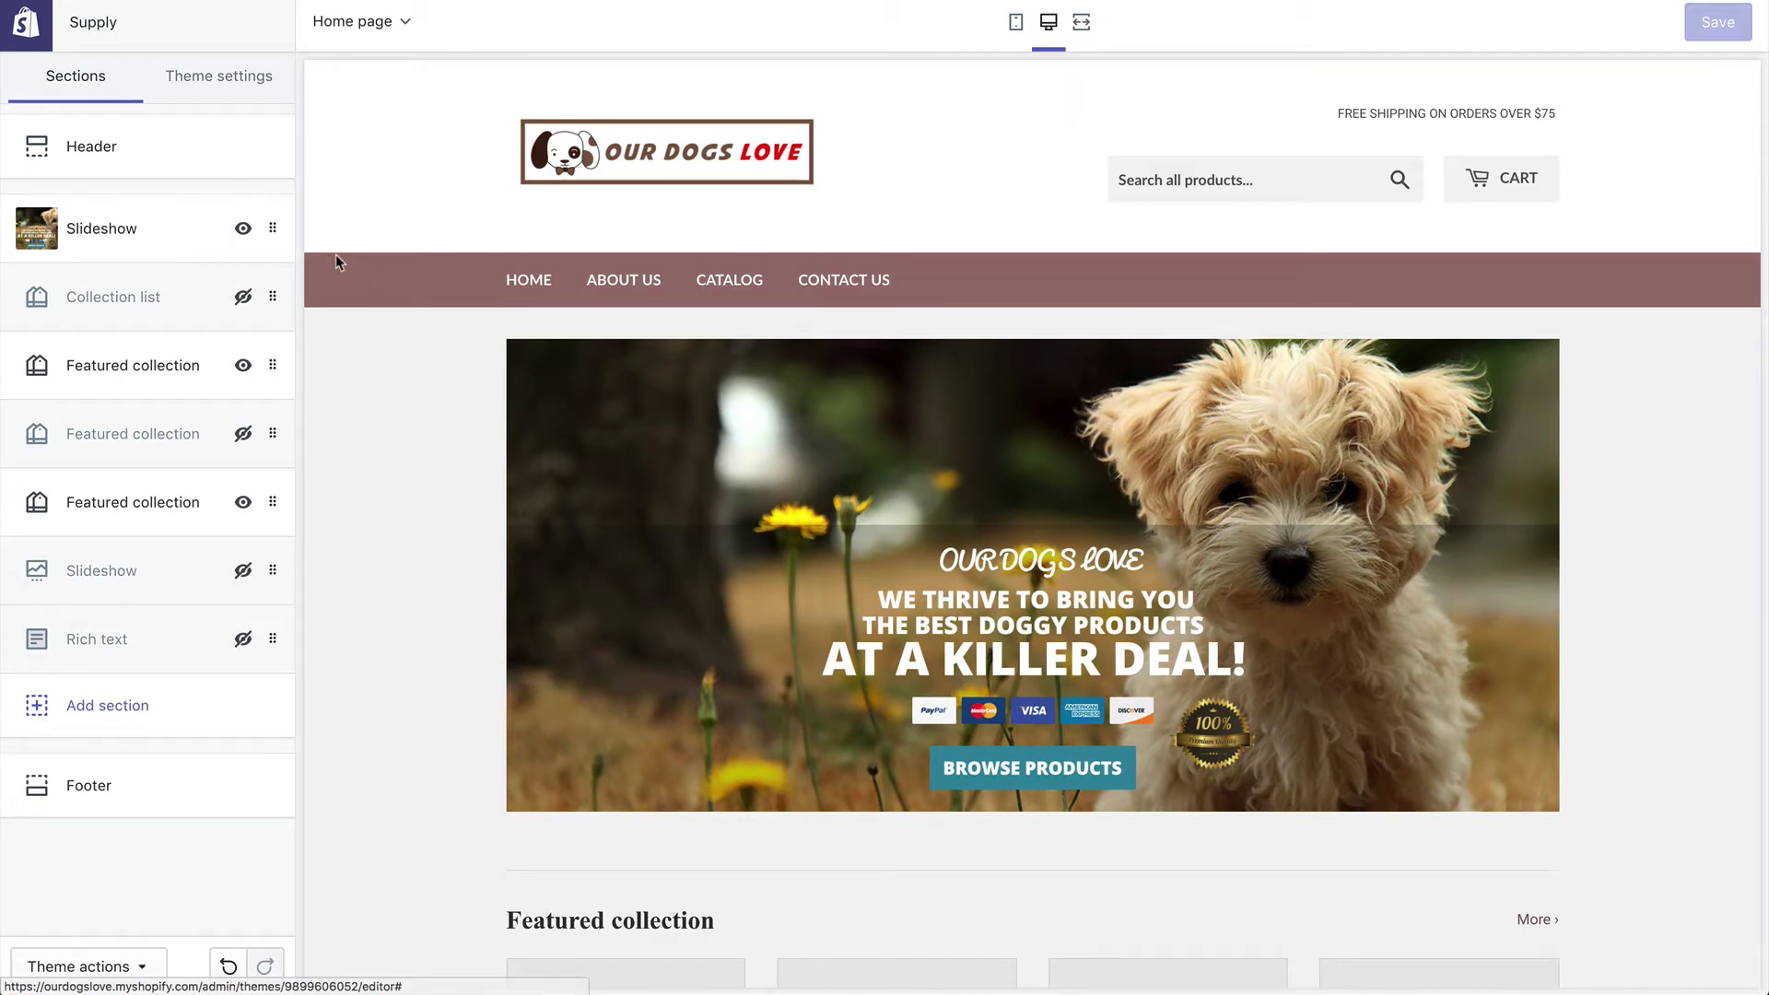
left_click(197, 96)
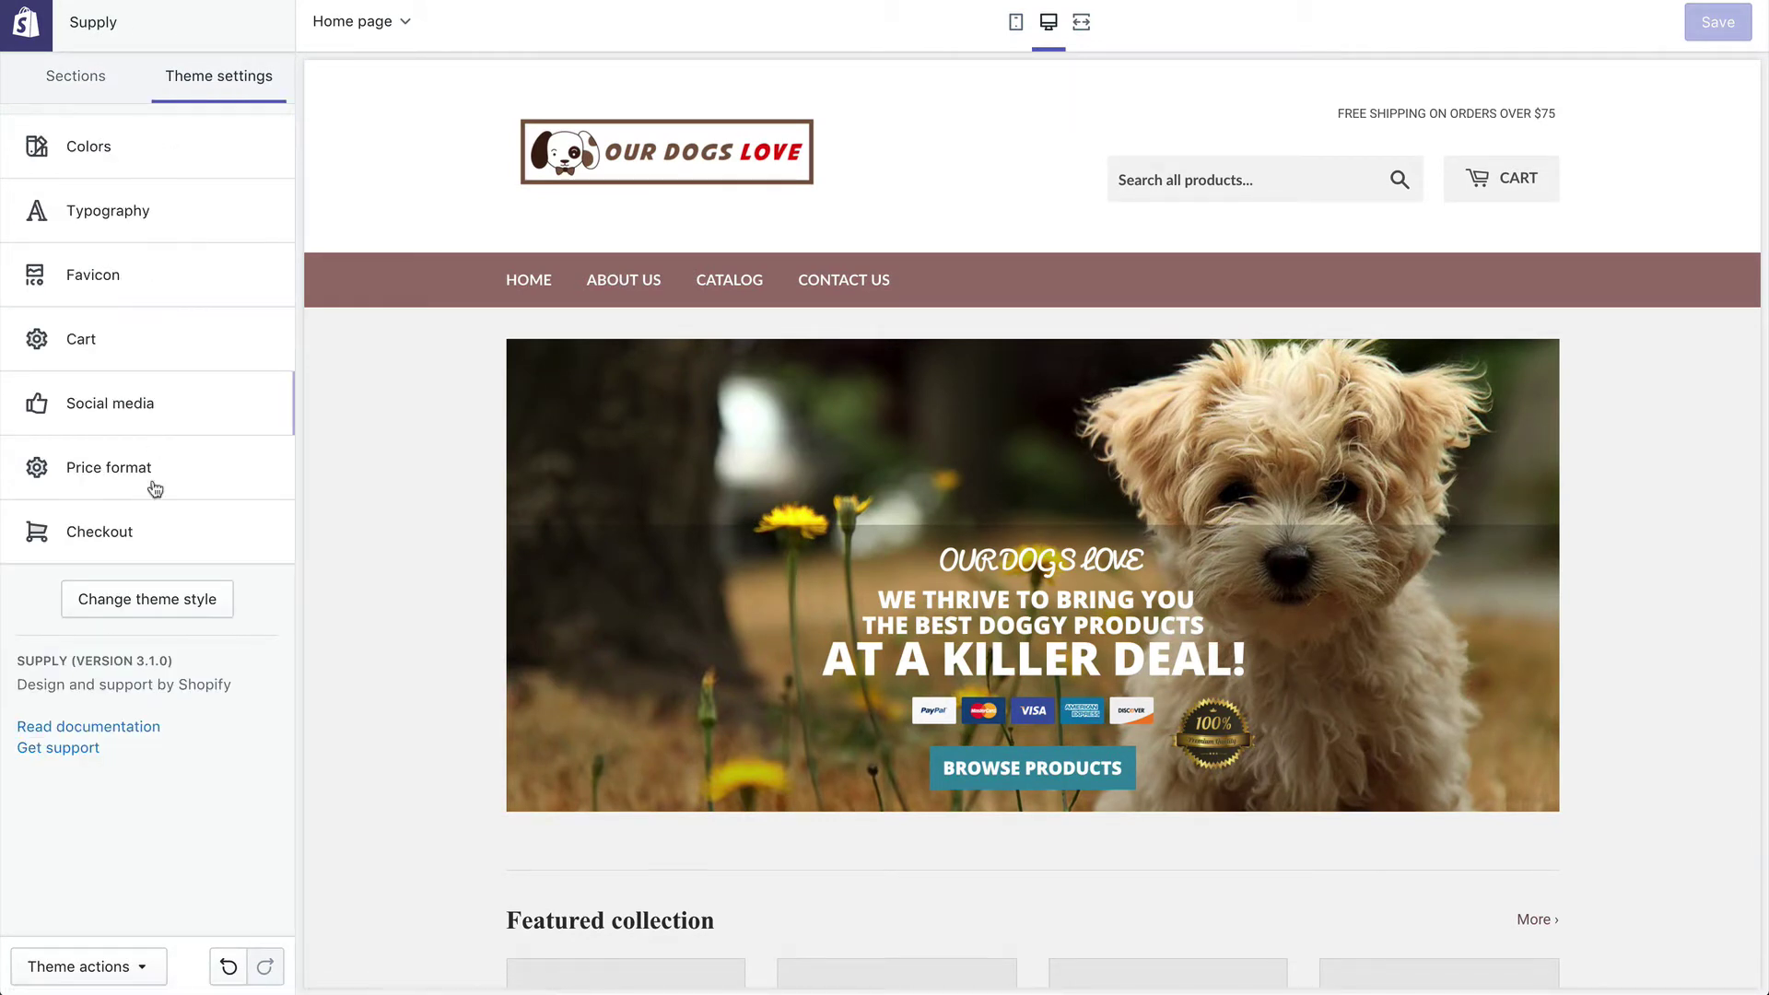
left_click(110, 161)
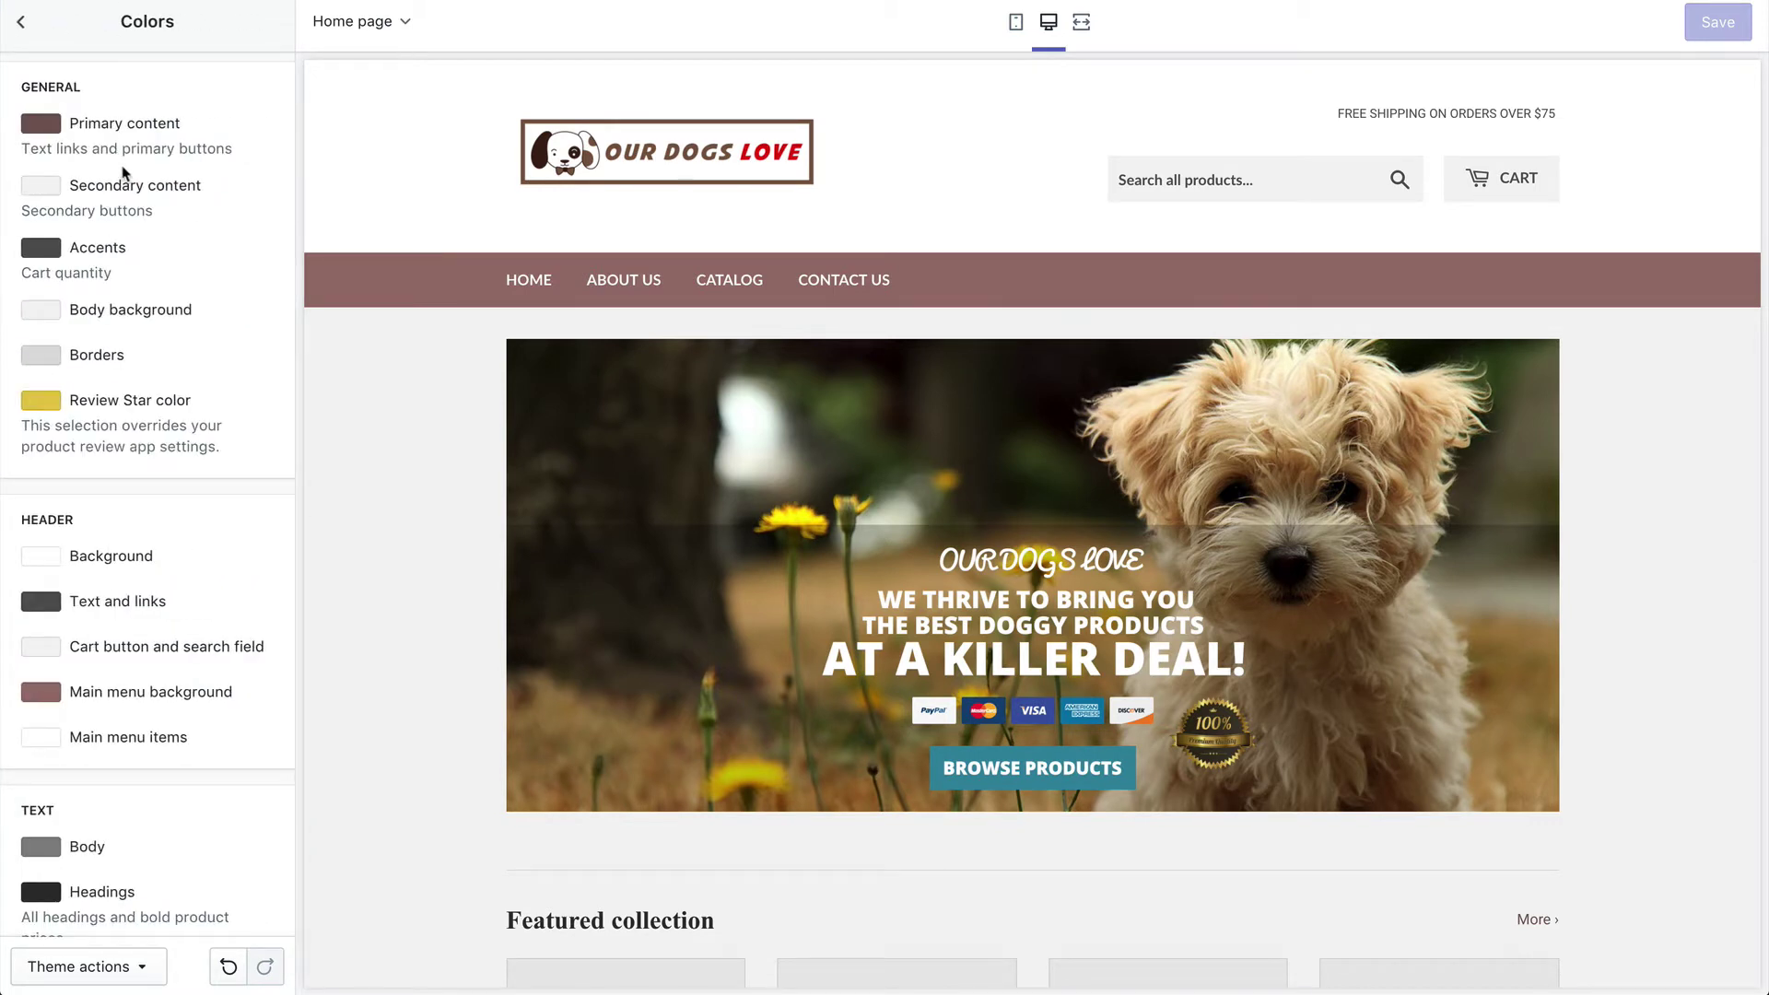
scroll(118, 542, "down", 1)
scroll(130, 598, "down", 4)
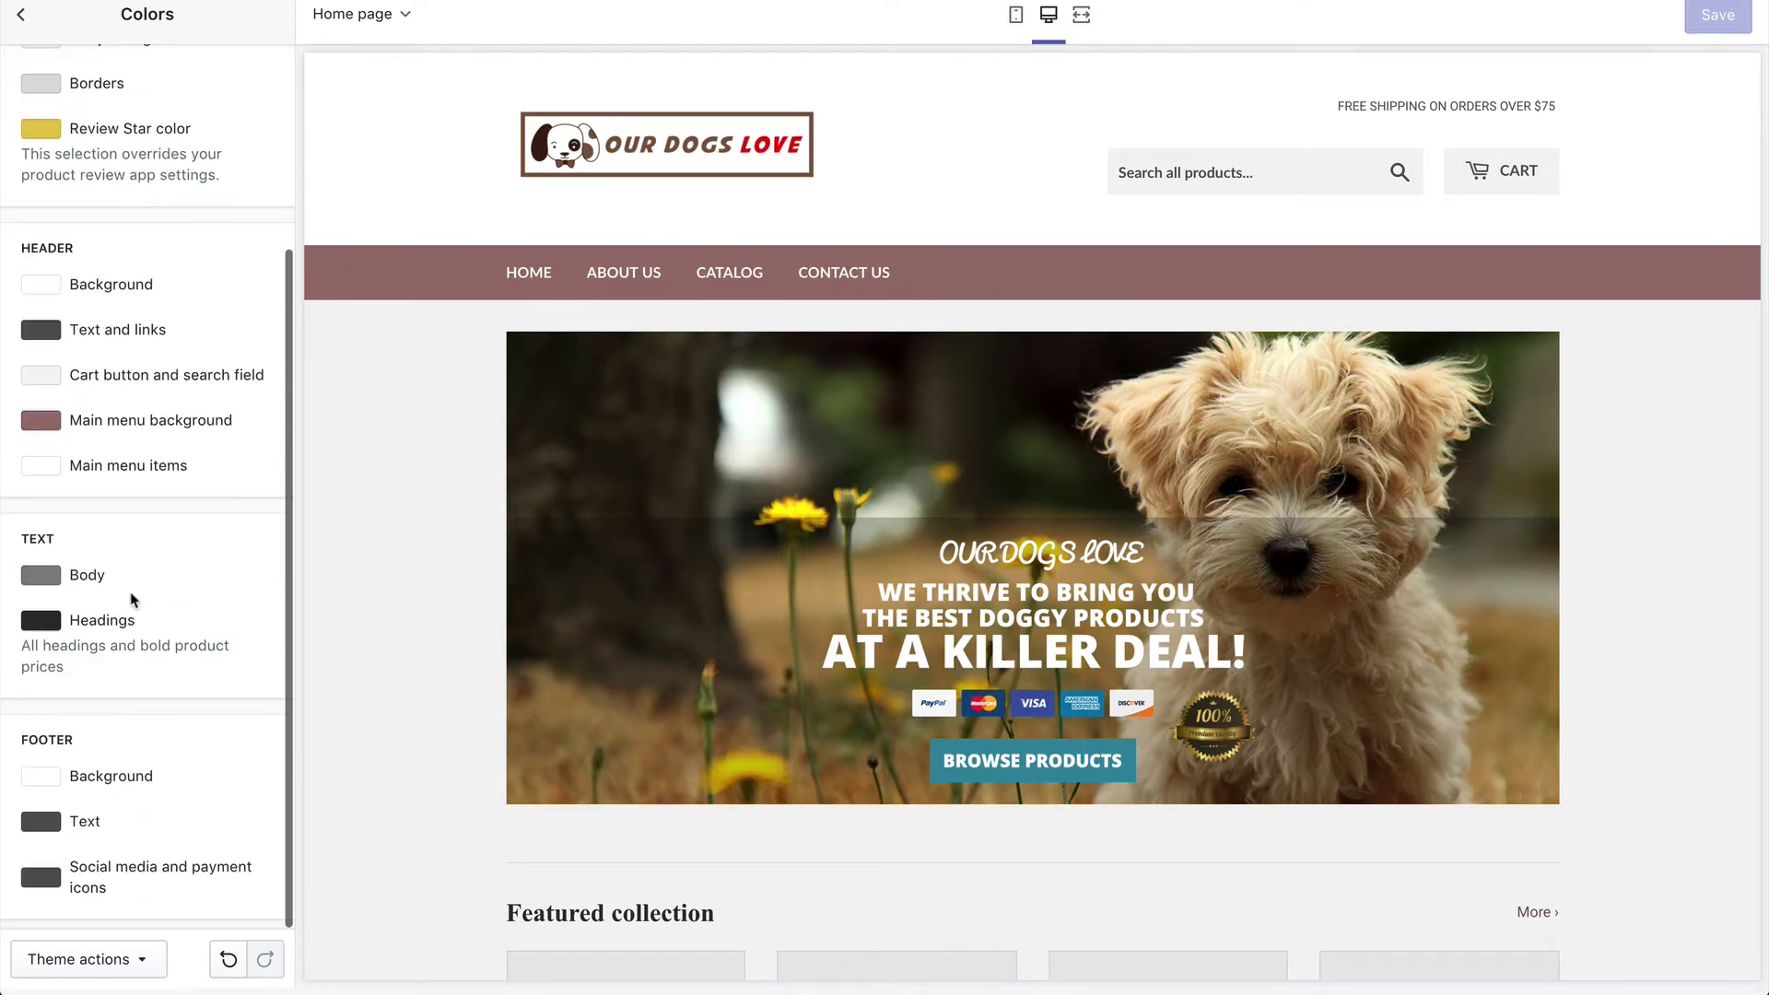
scroll(133, 589, "up", 5)
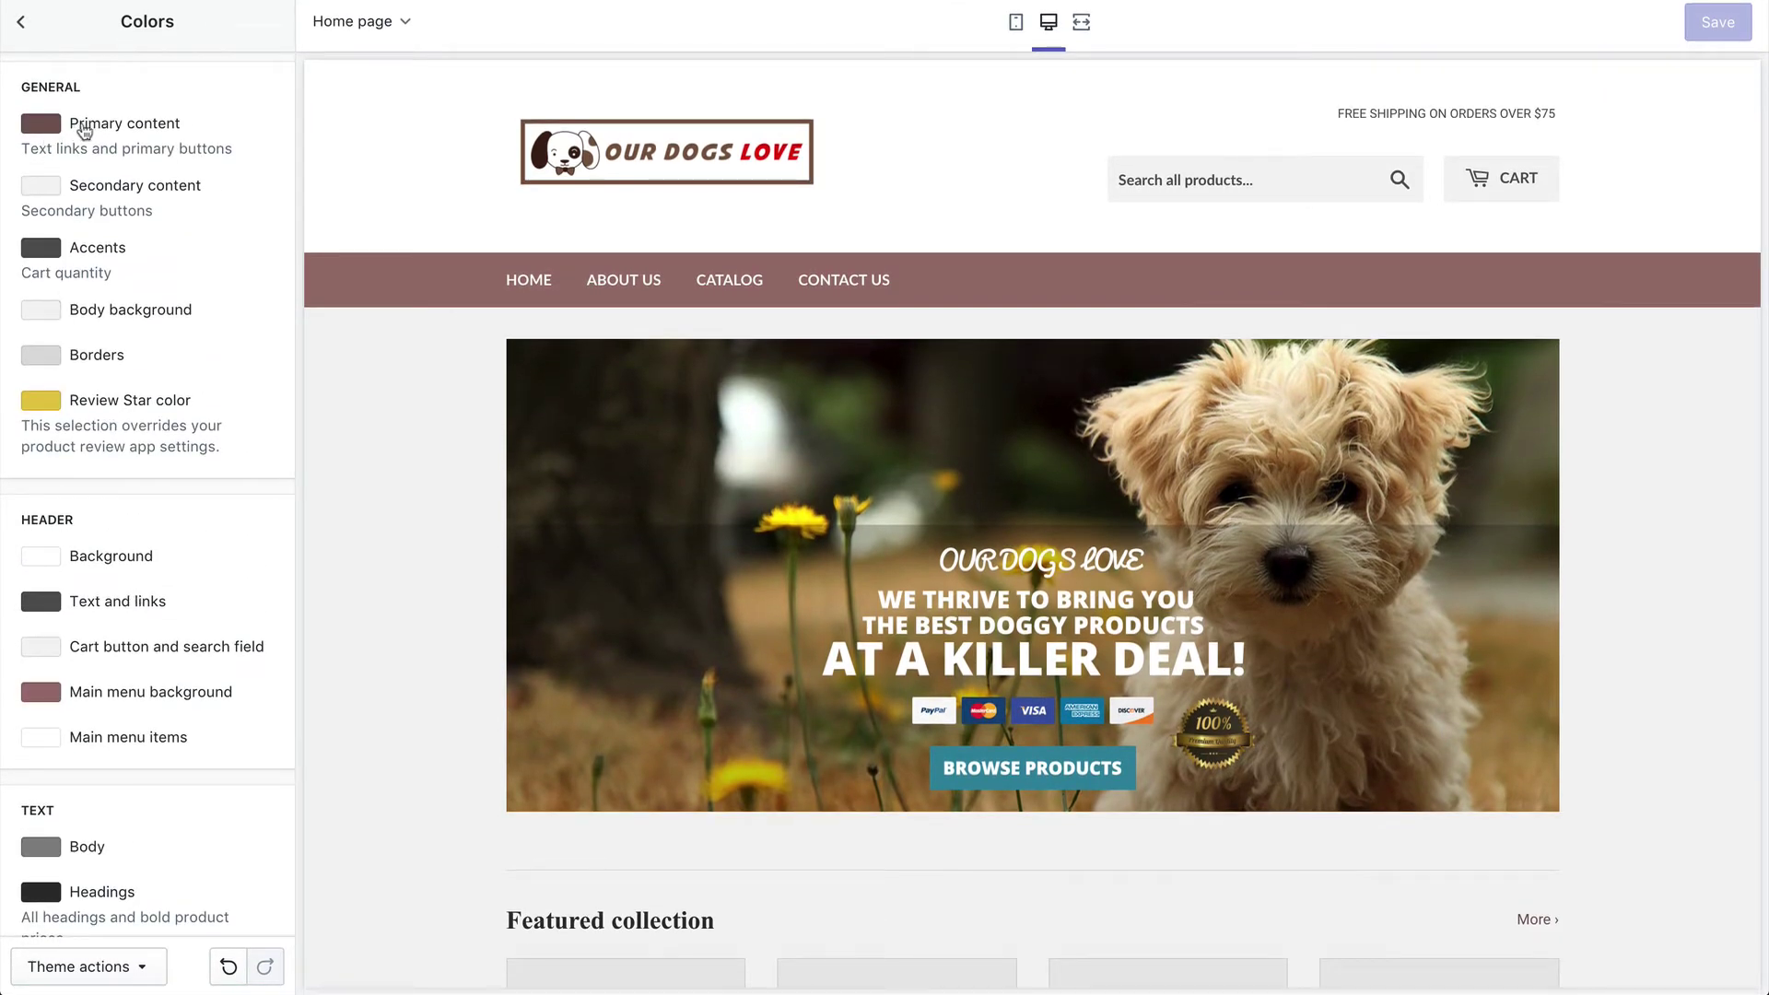
left_click(57, 128)
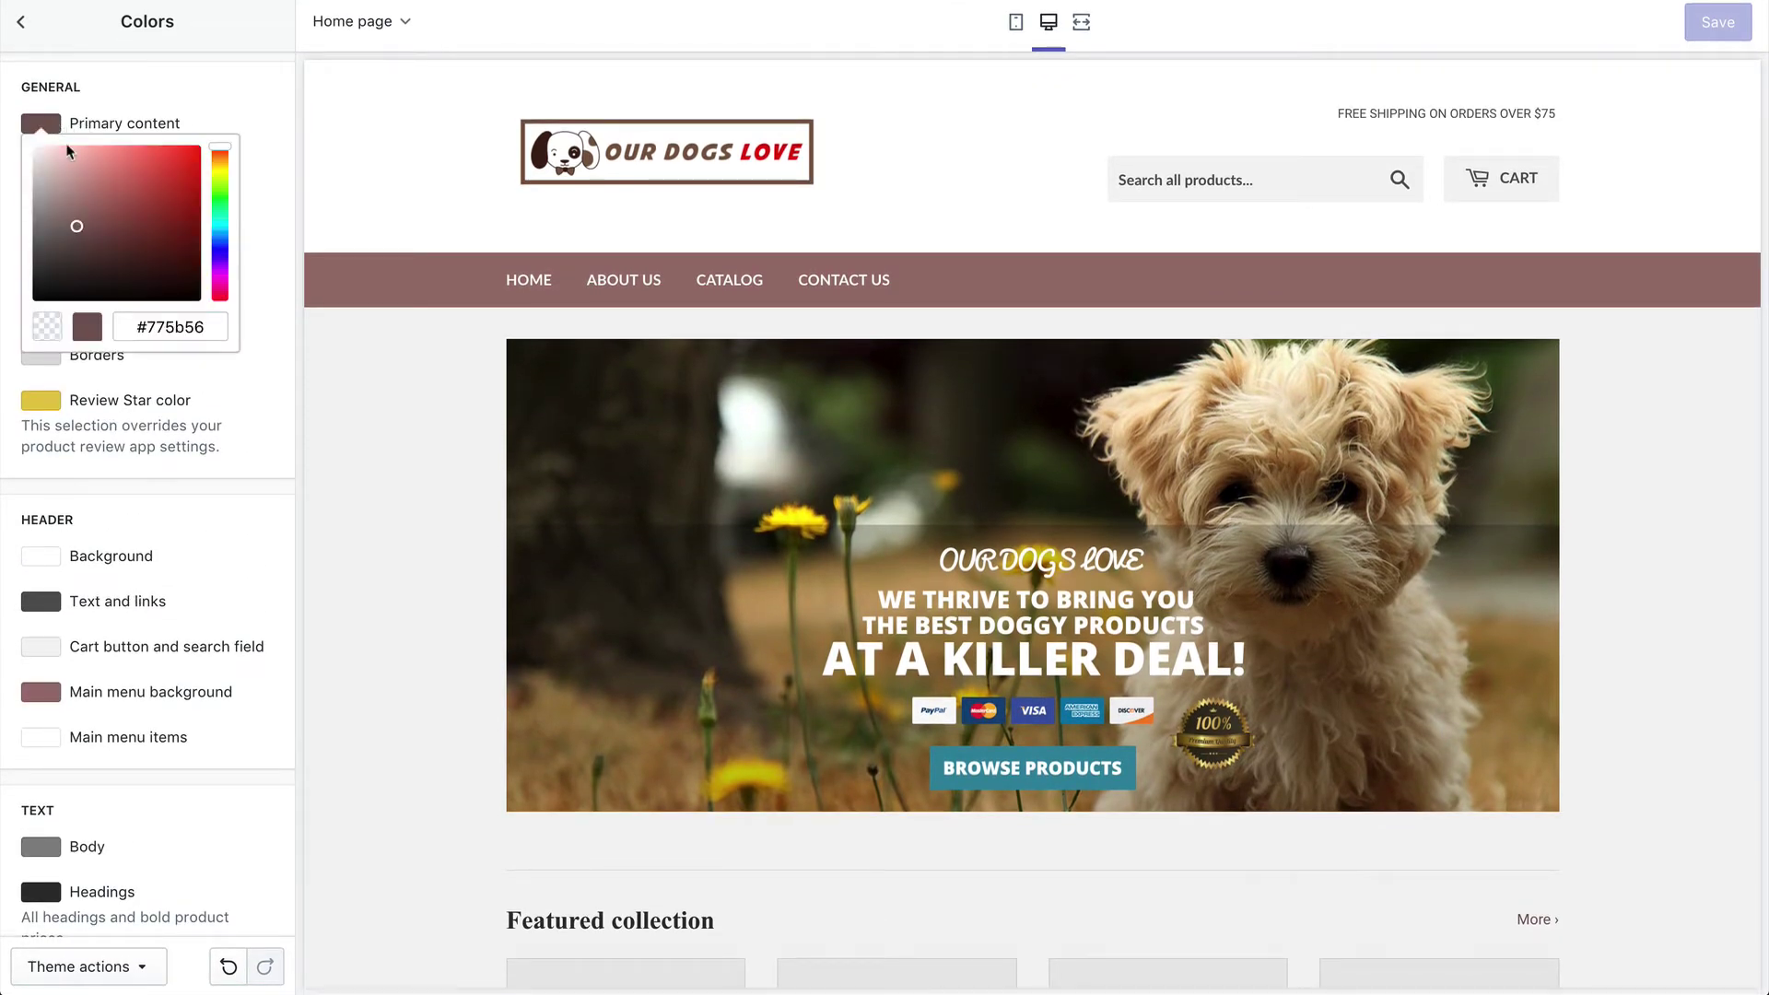
mouse_move(152, 238)
left_mouse_down()
mouse_move(162, 166)
mouse_move(49, 268)
left_mouse_up()
left_click_drag(82, 177, 219, 151)
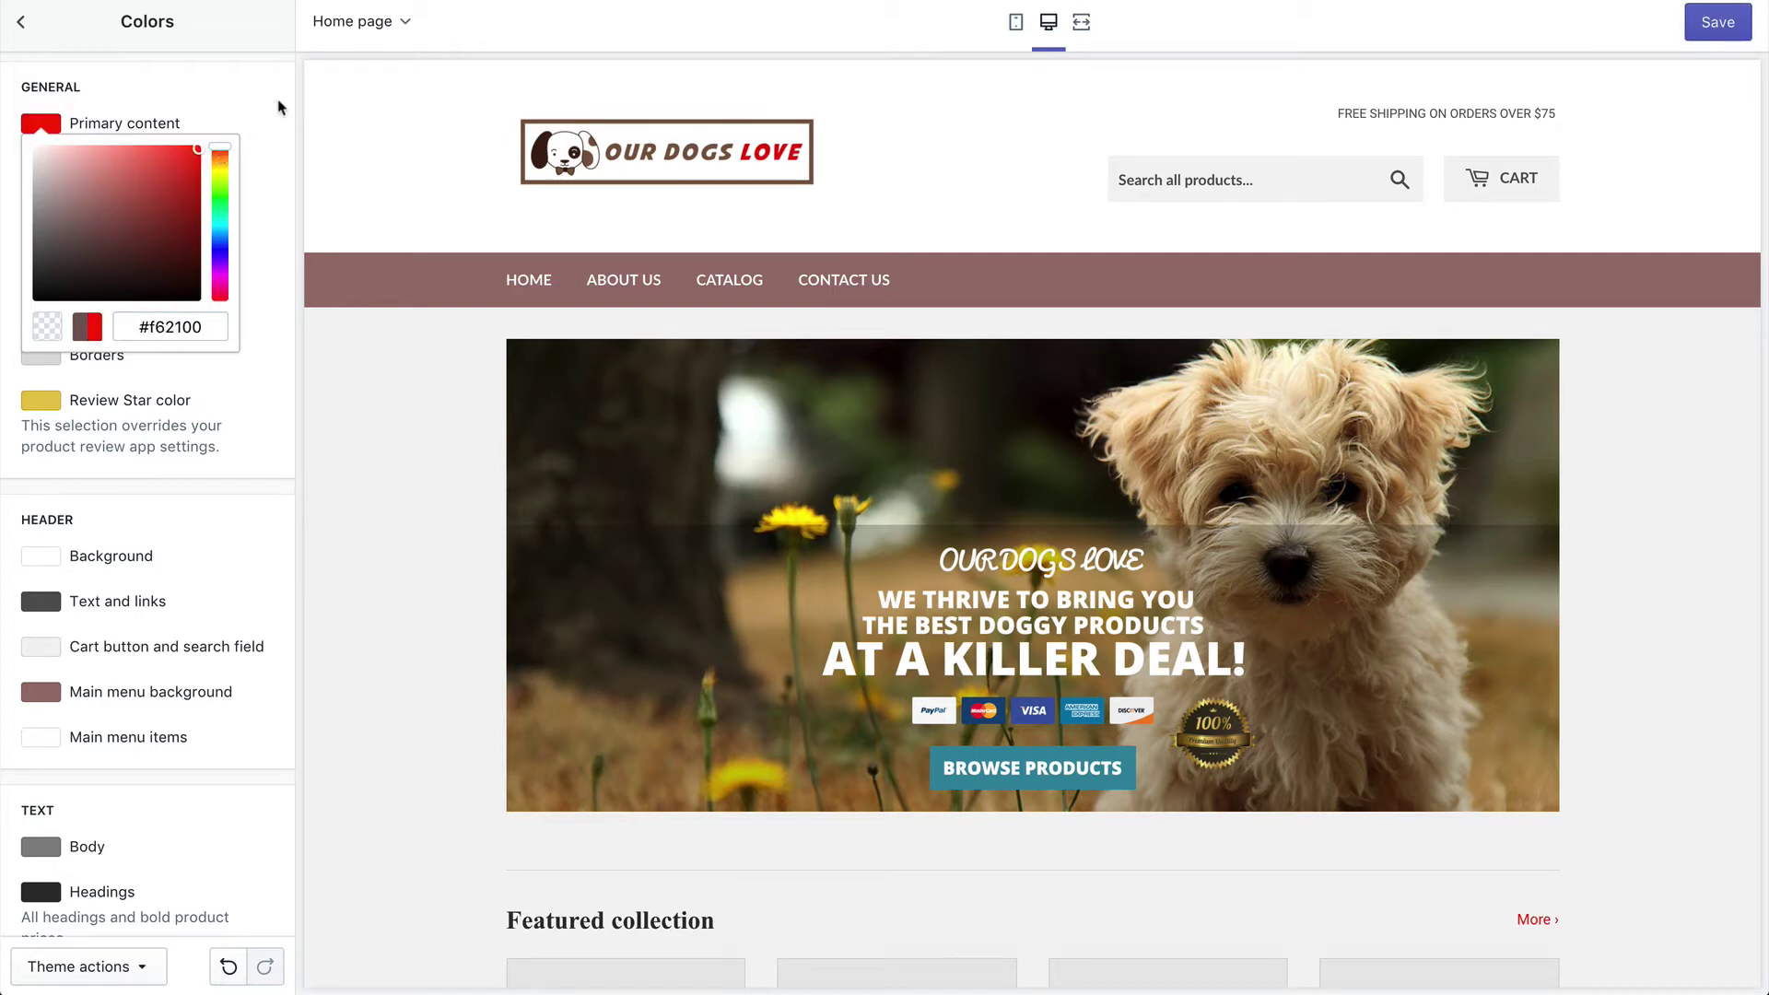
left_click(226, 98)
left_click(21, 22)
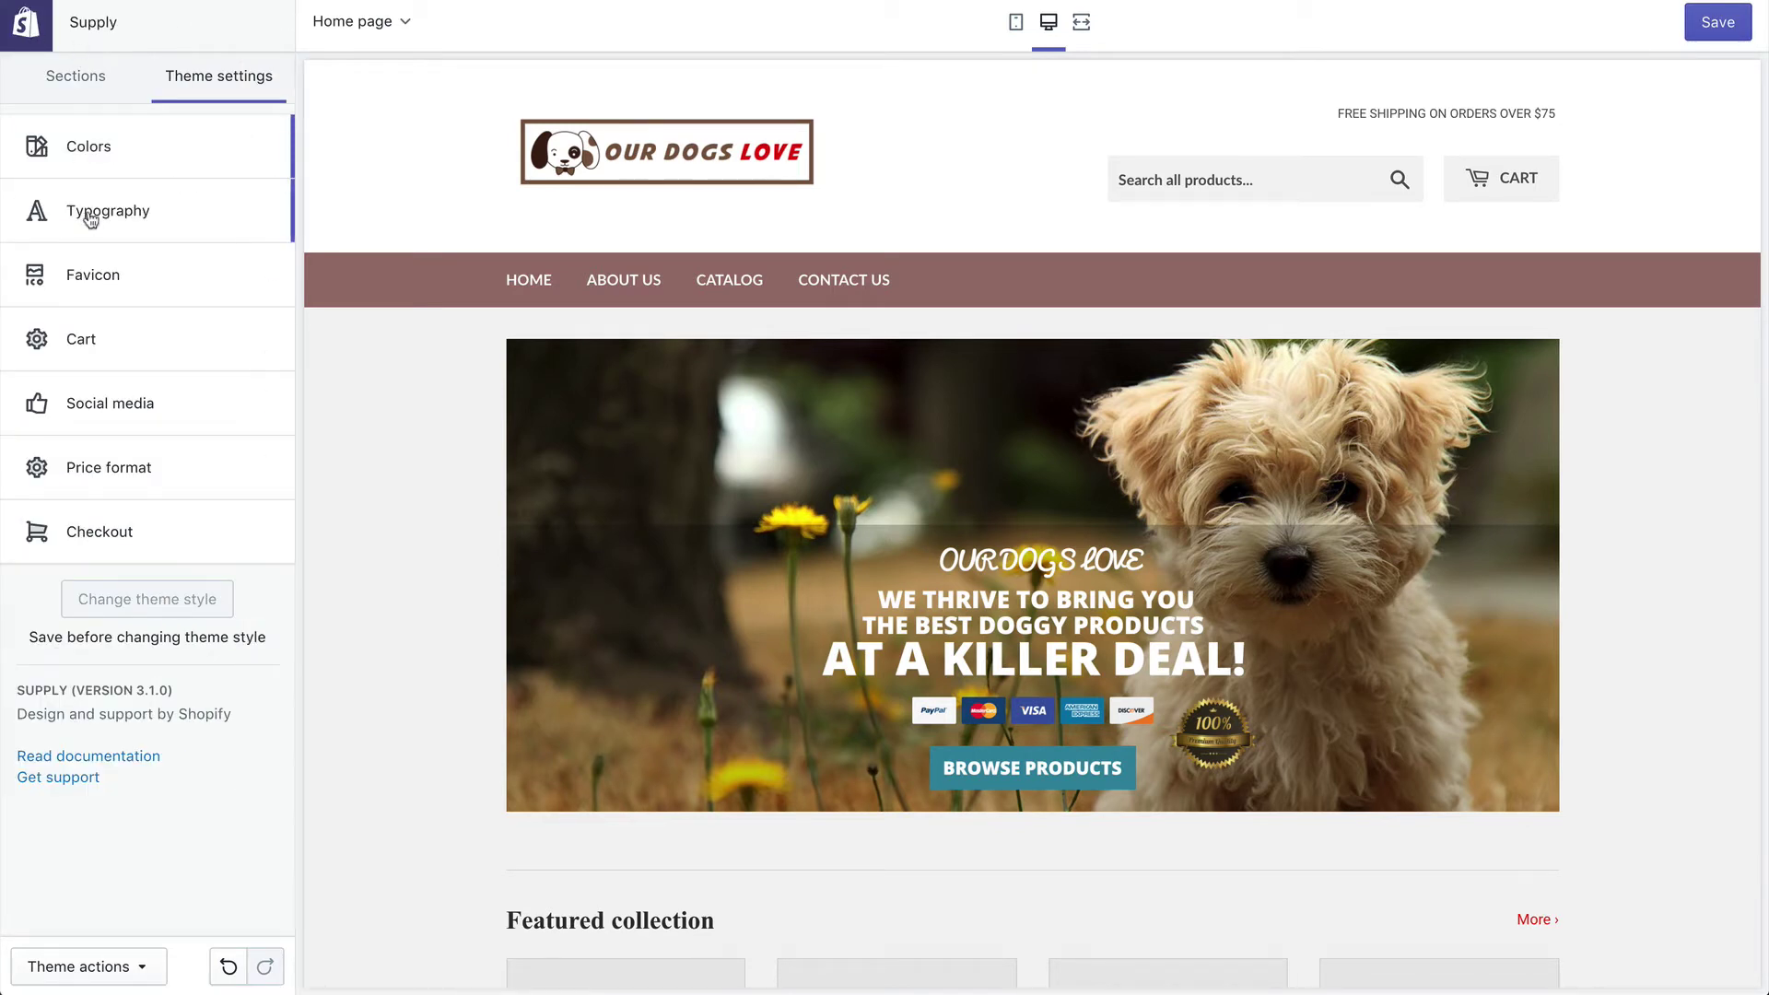
Step: Upload the cartoon dog image, select it as the theme's favicon, and save
left_click(91, 293)
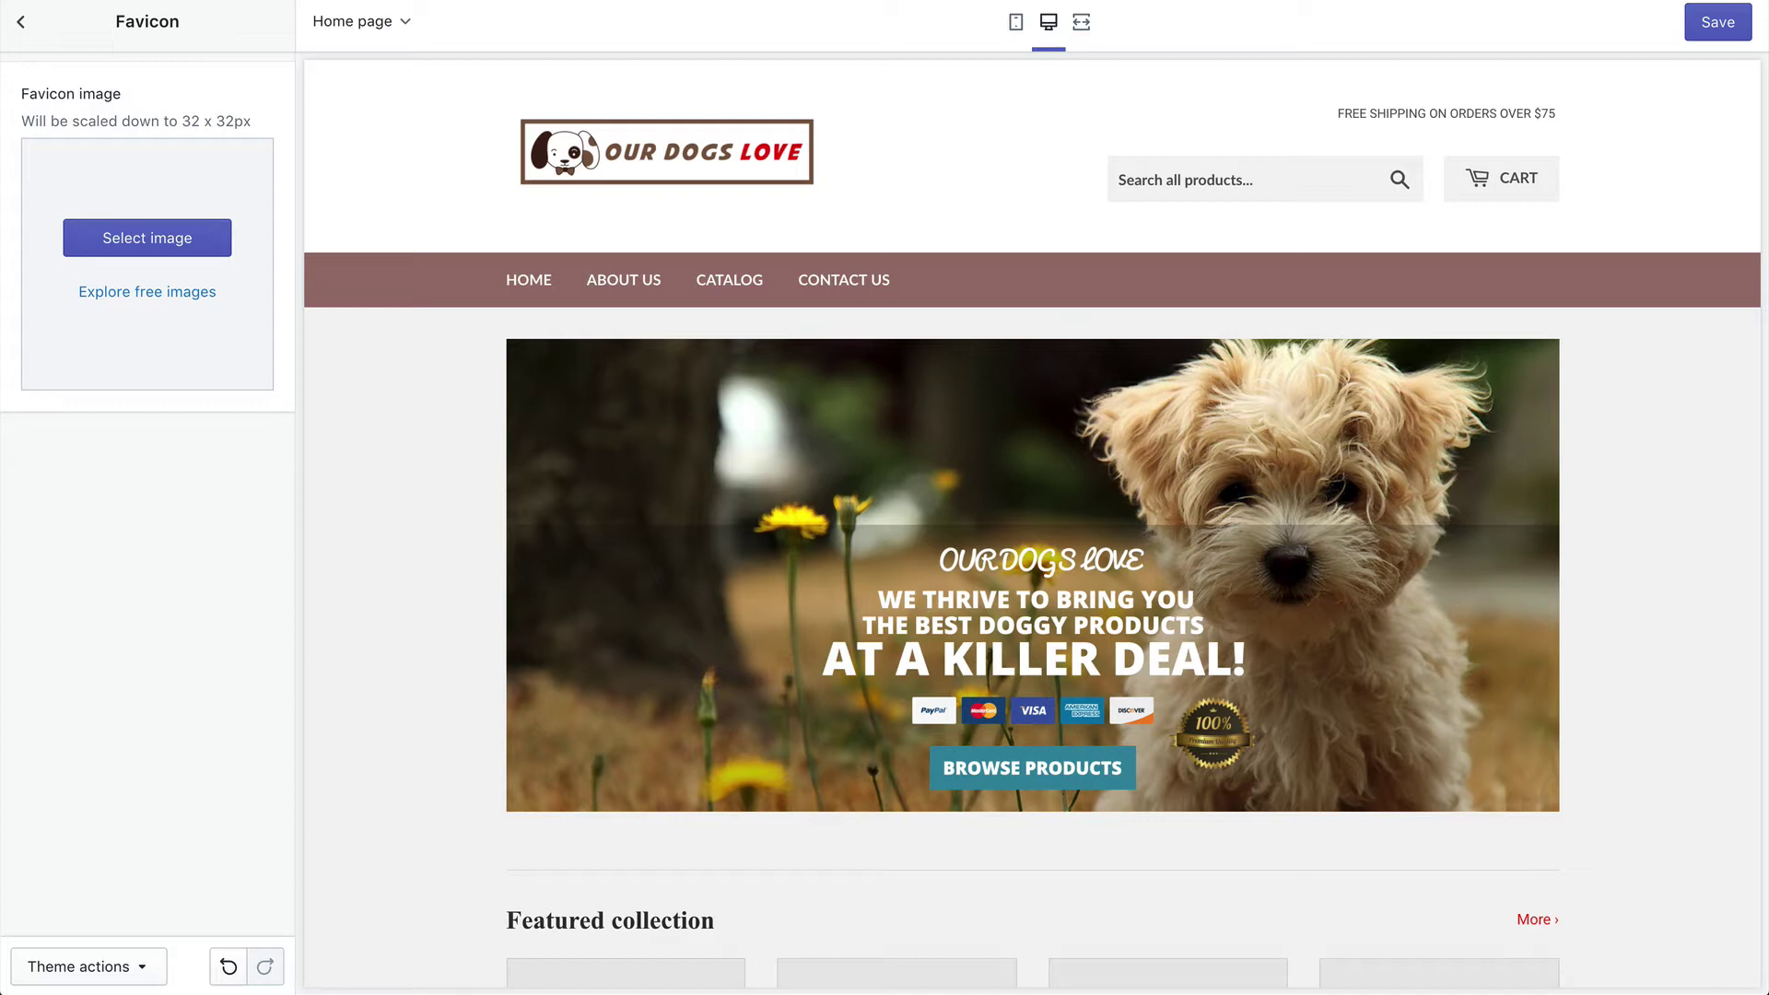
left_click(106, 241)
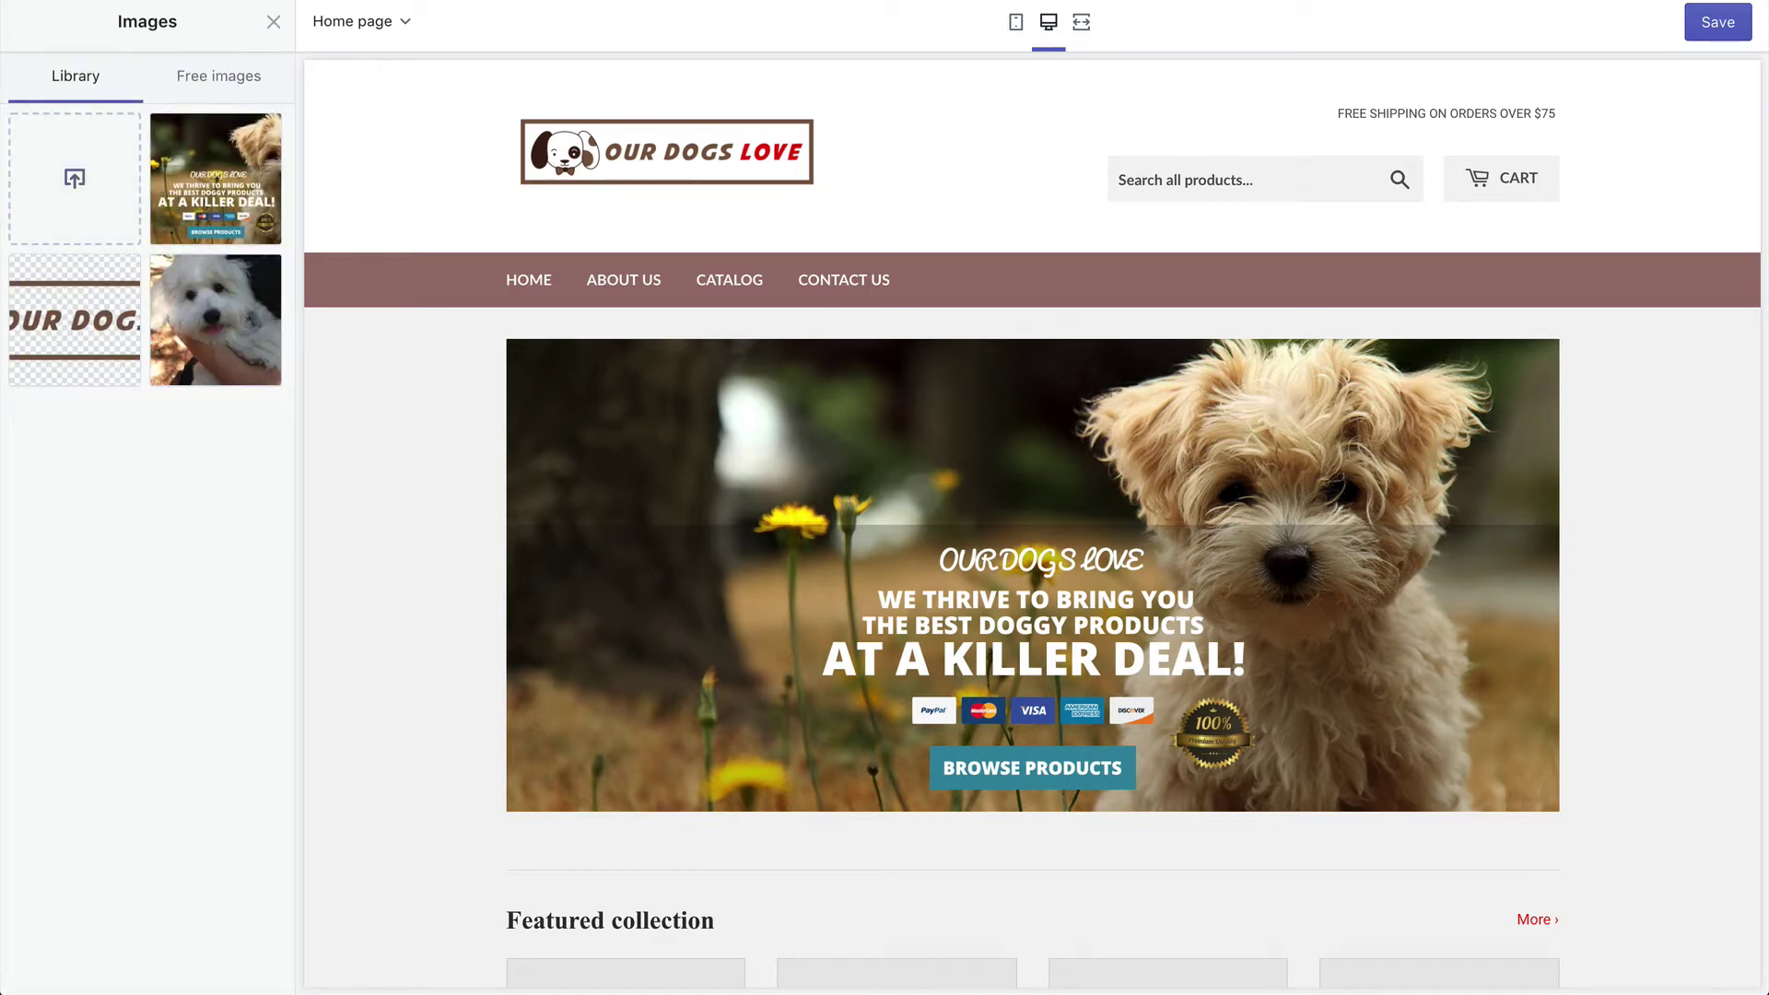
left_click_drag(97, 309, 83, 183)
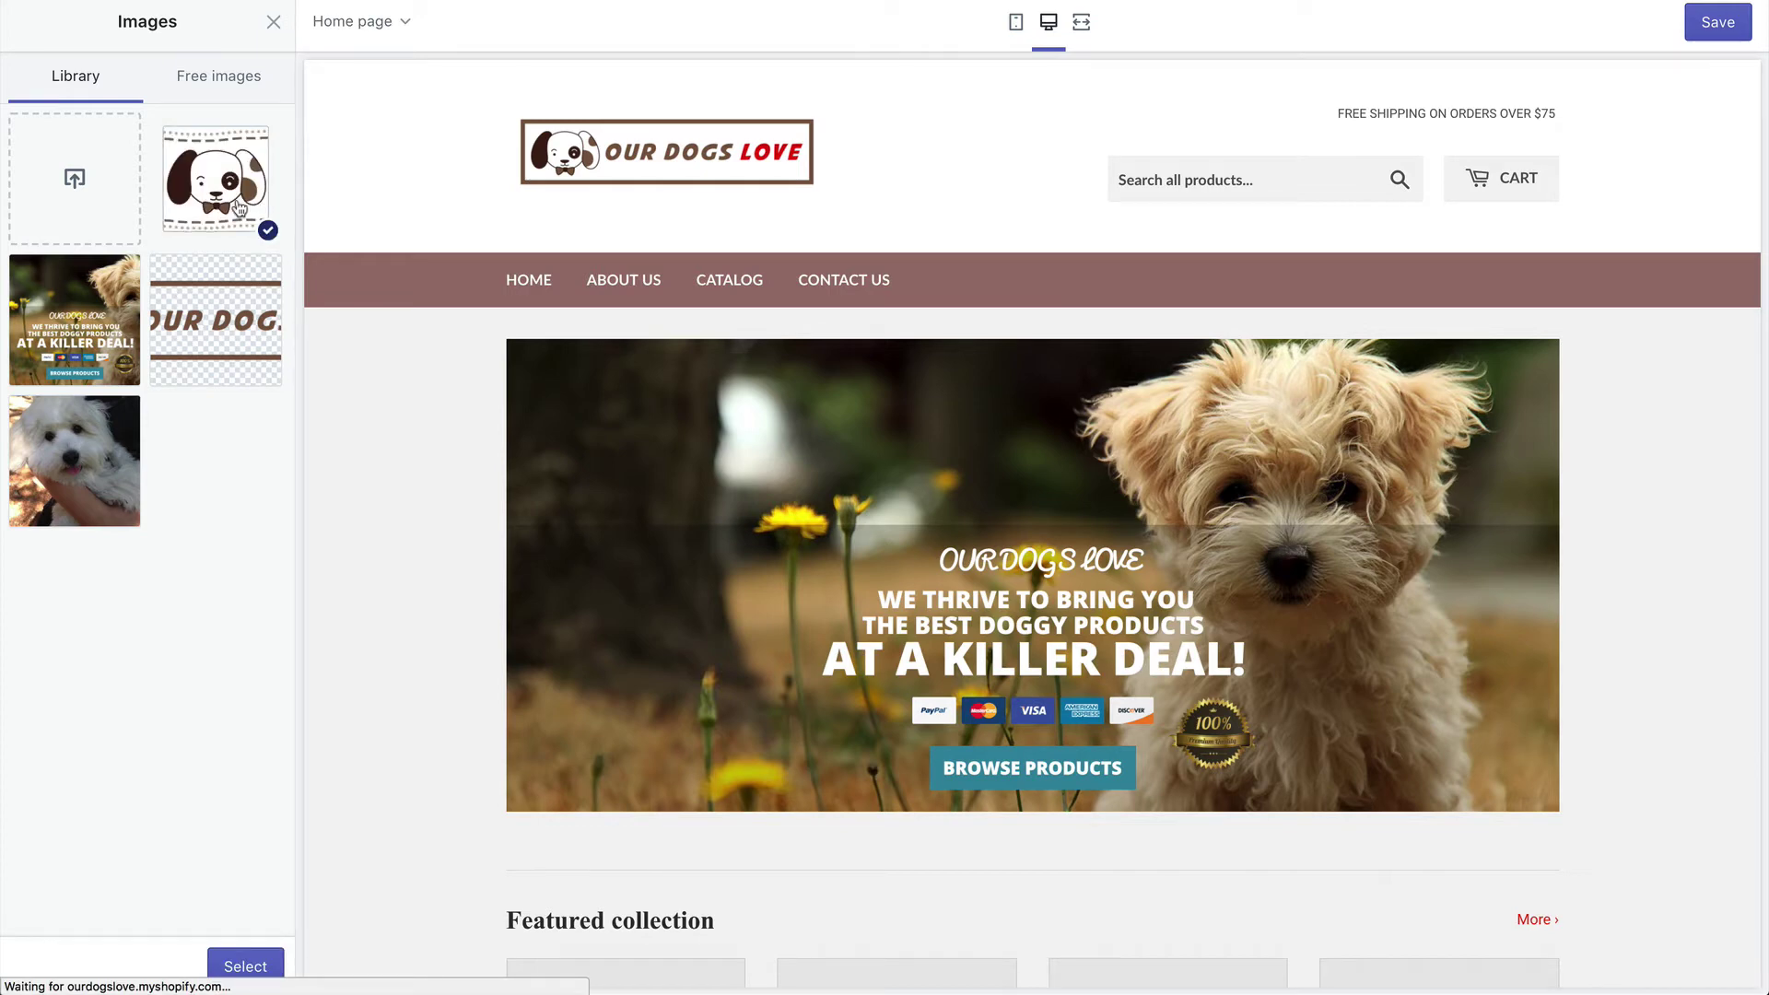
left_click(247, 965)
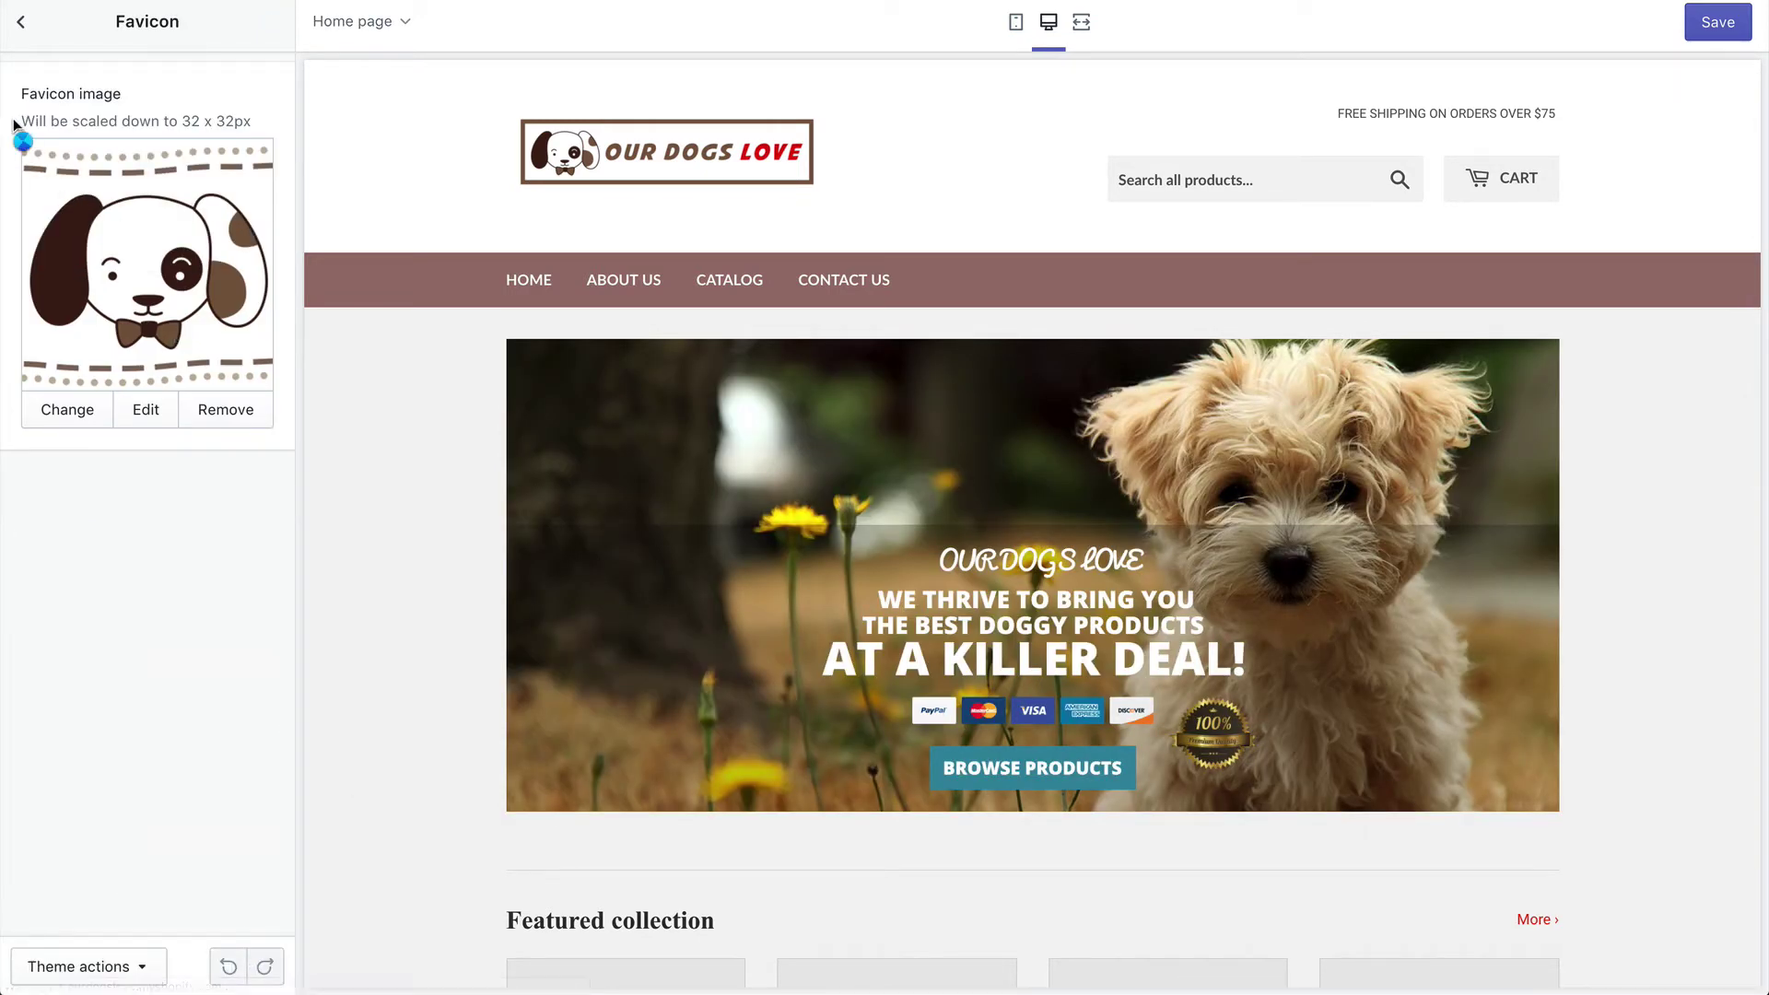
left_click(1719, 24)
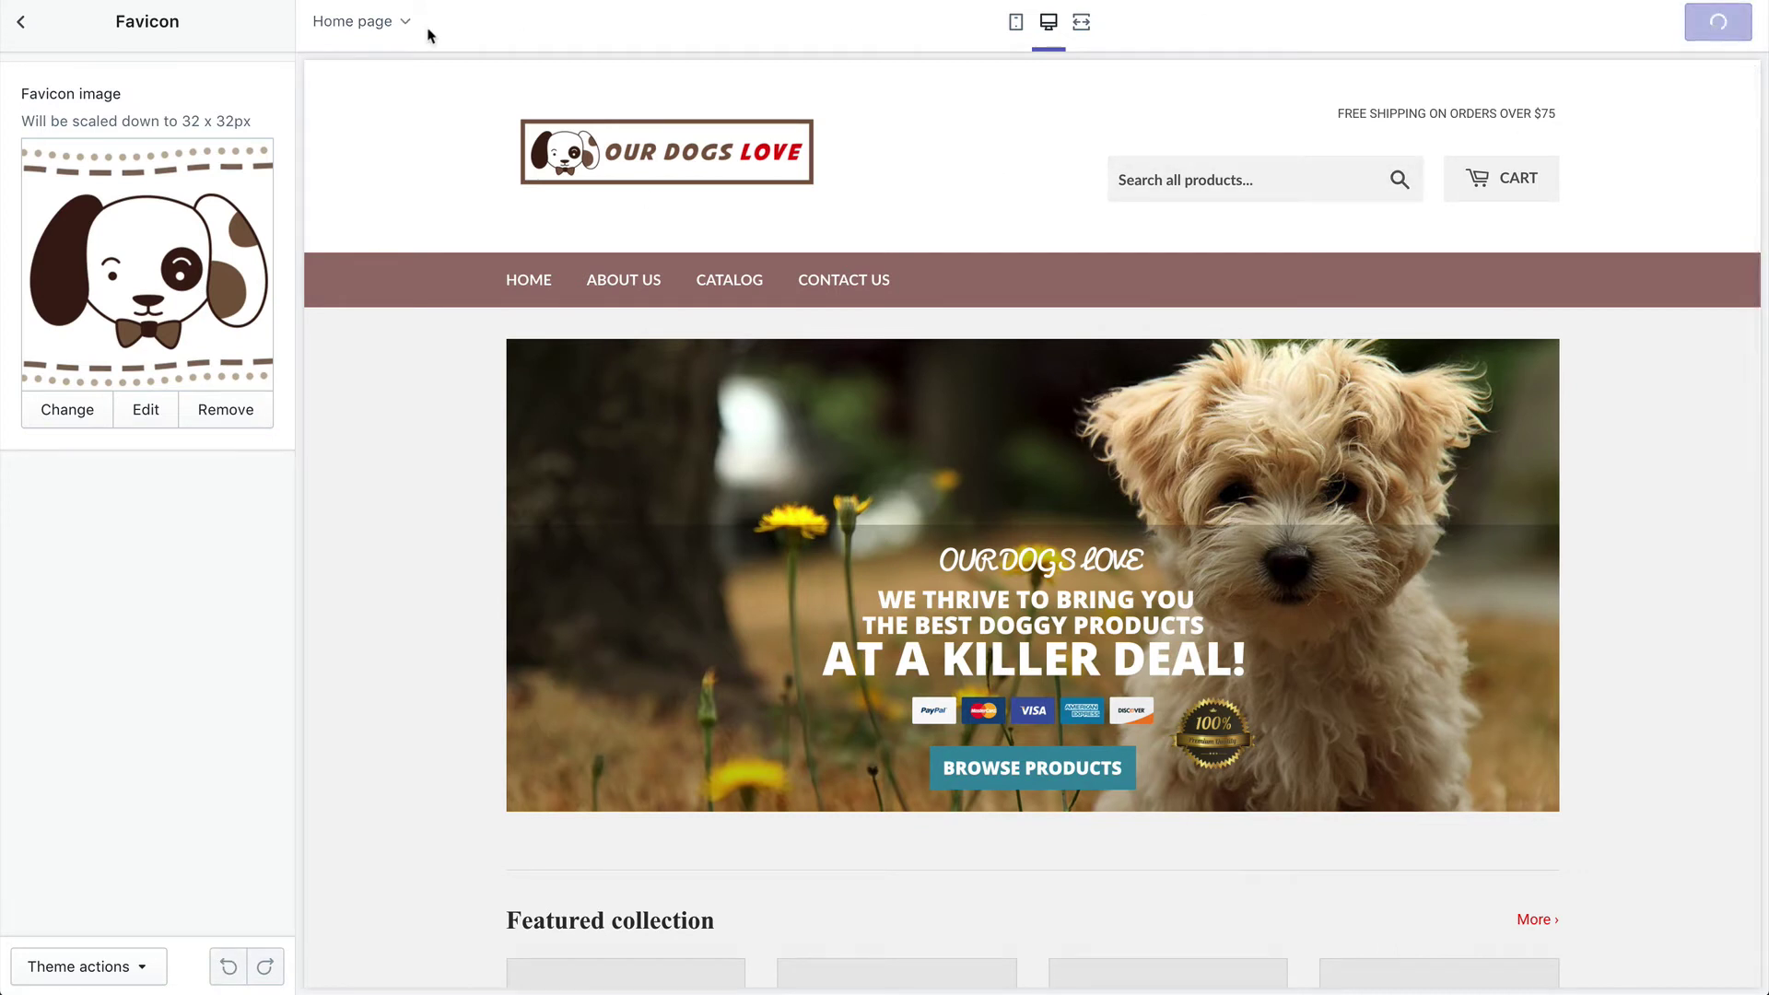
left_click(21, 22)
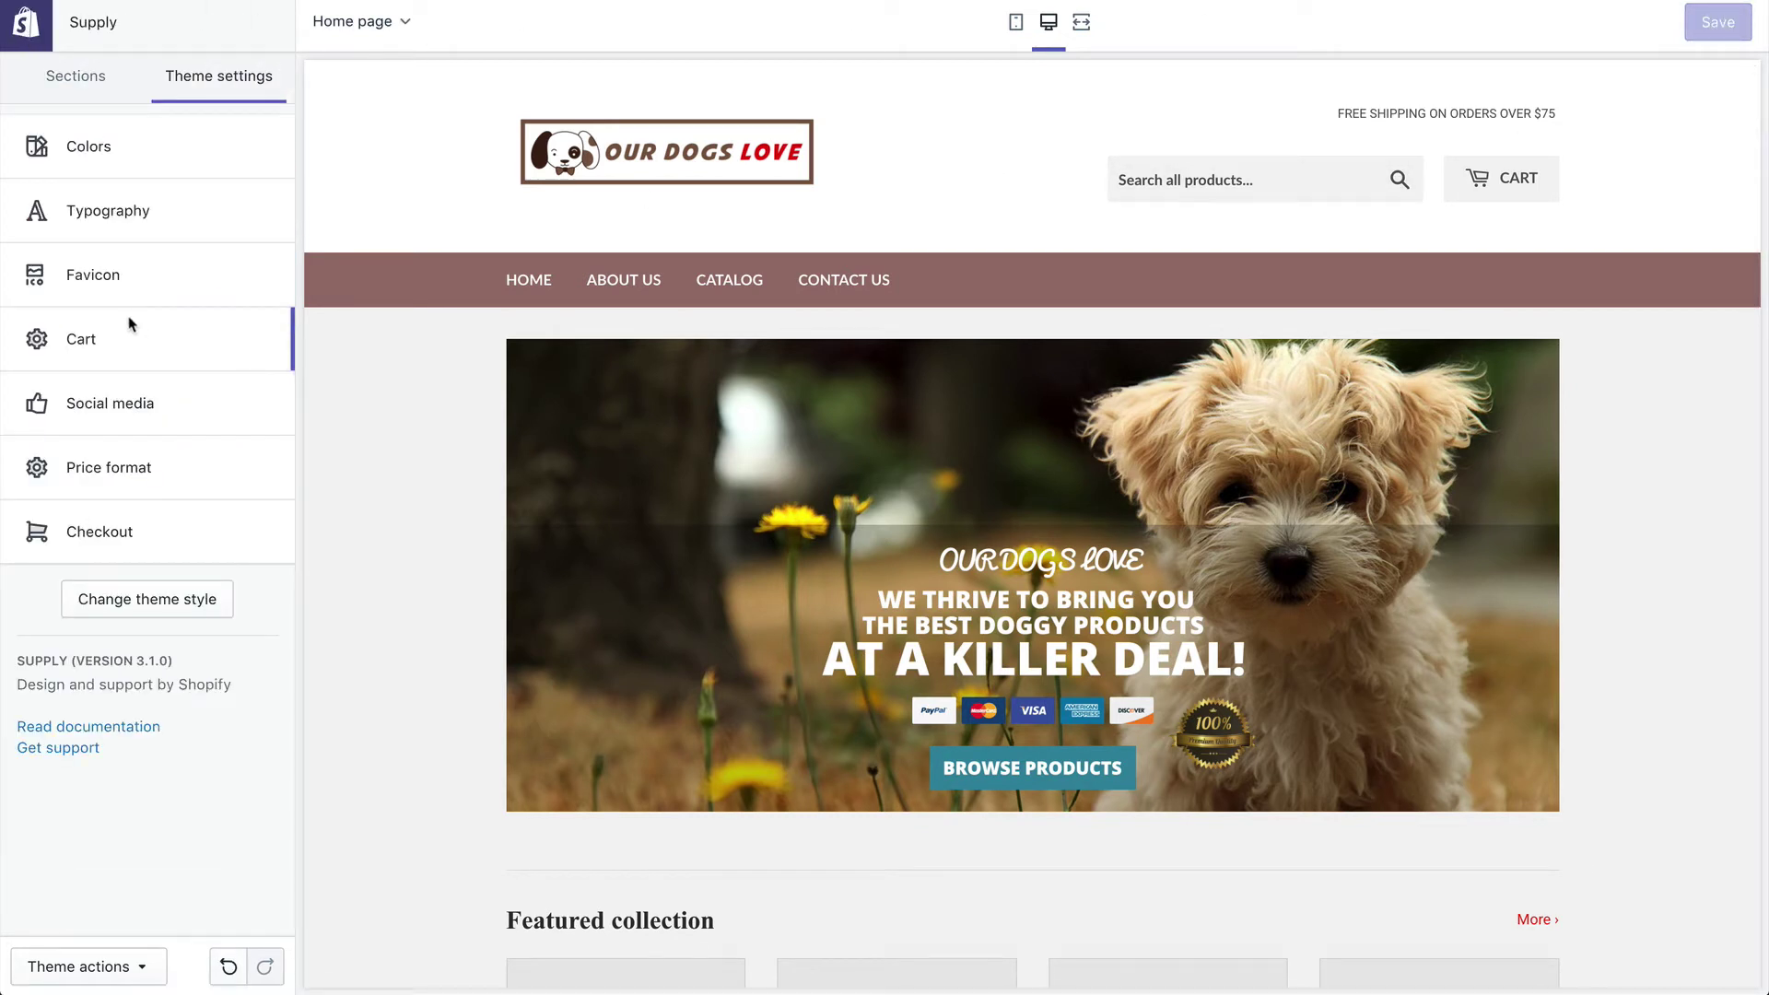
Step: Change the Cart type setting from Modal to Page and save
left_click(129, 343)
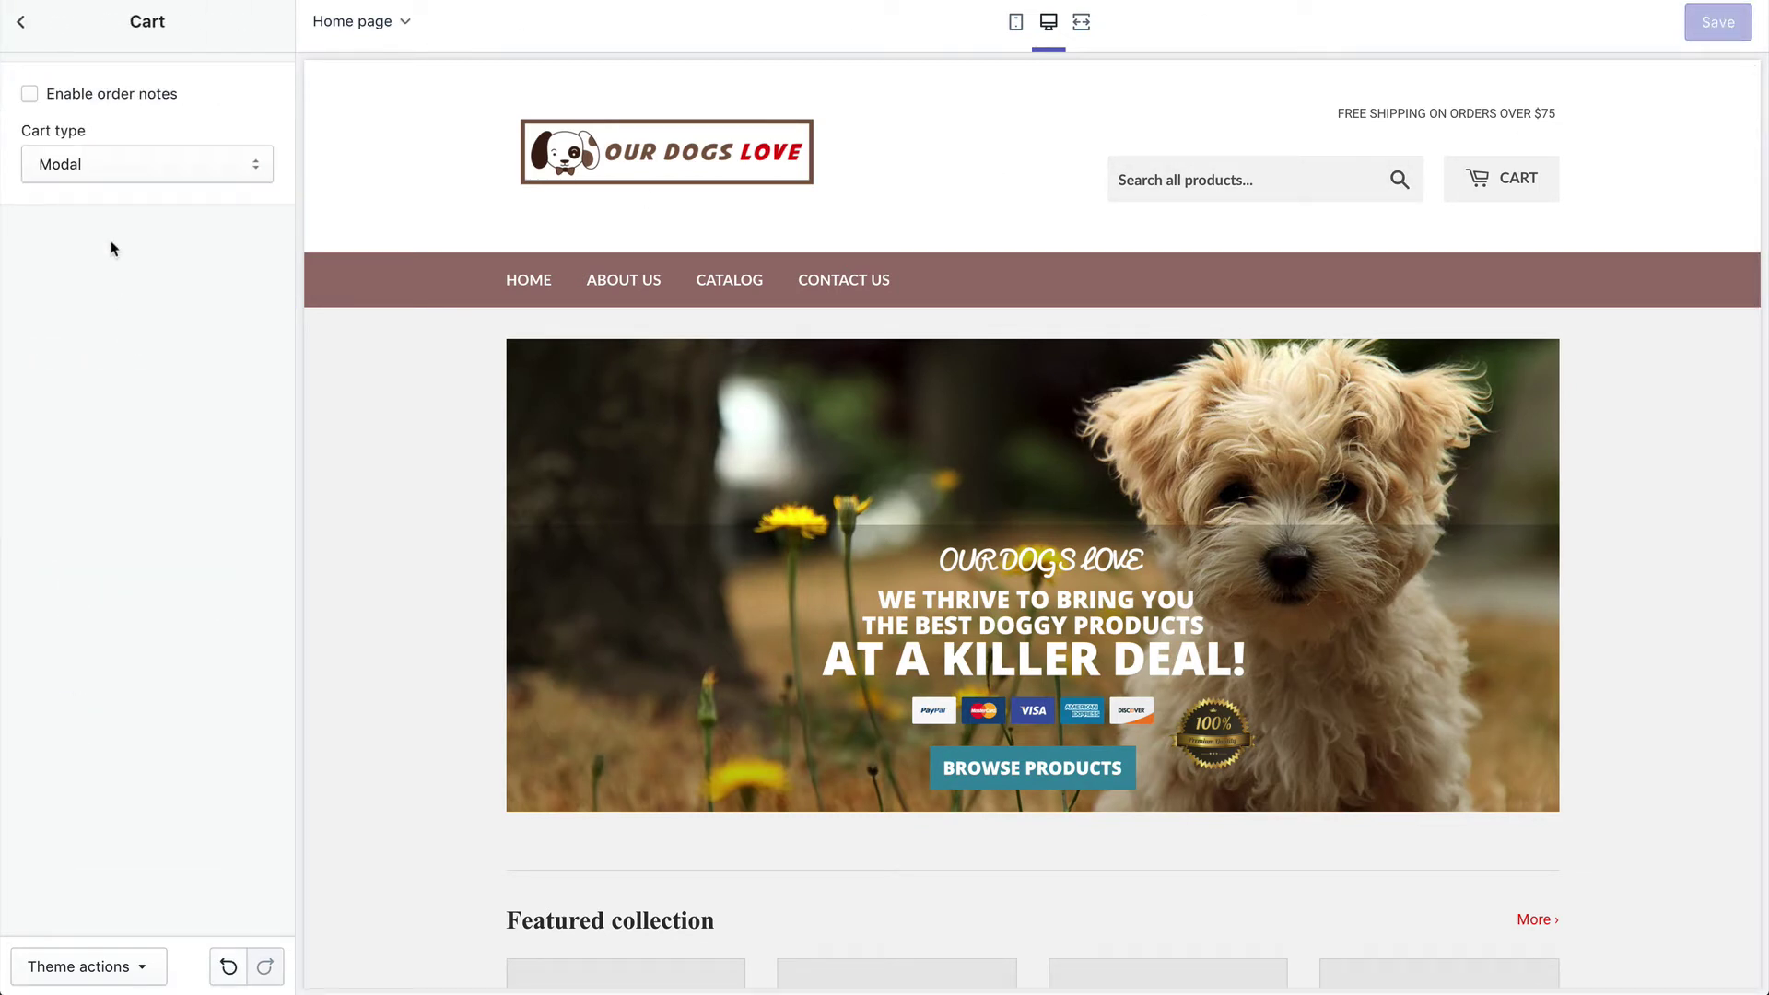
left_click(140, 172)
left_click(140, 167)
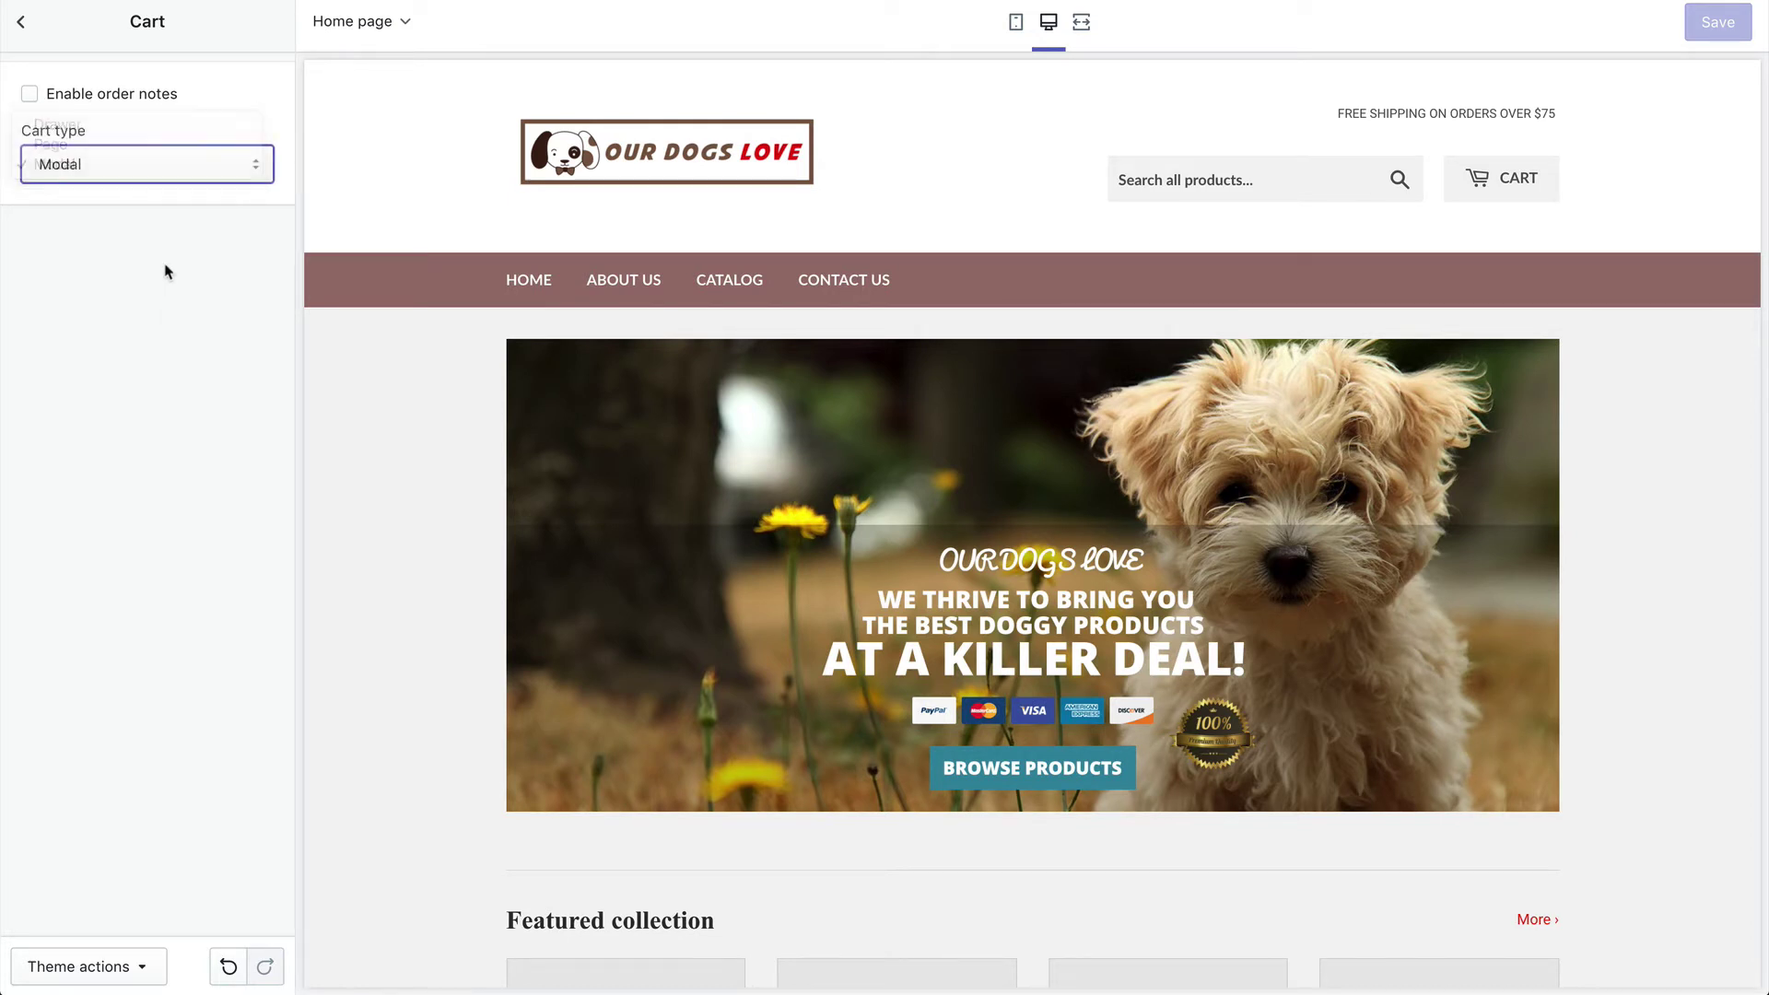
left_click(129, 173)
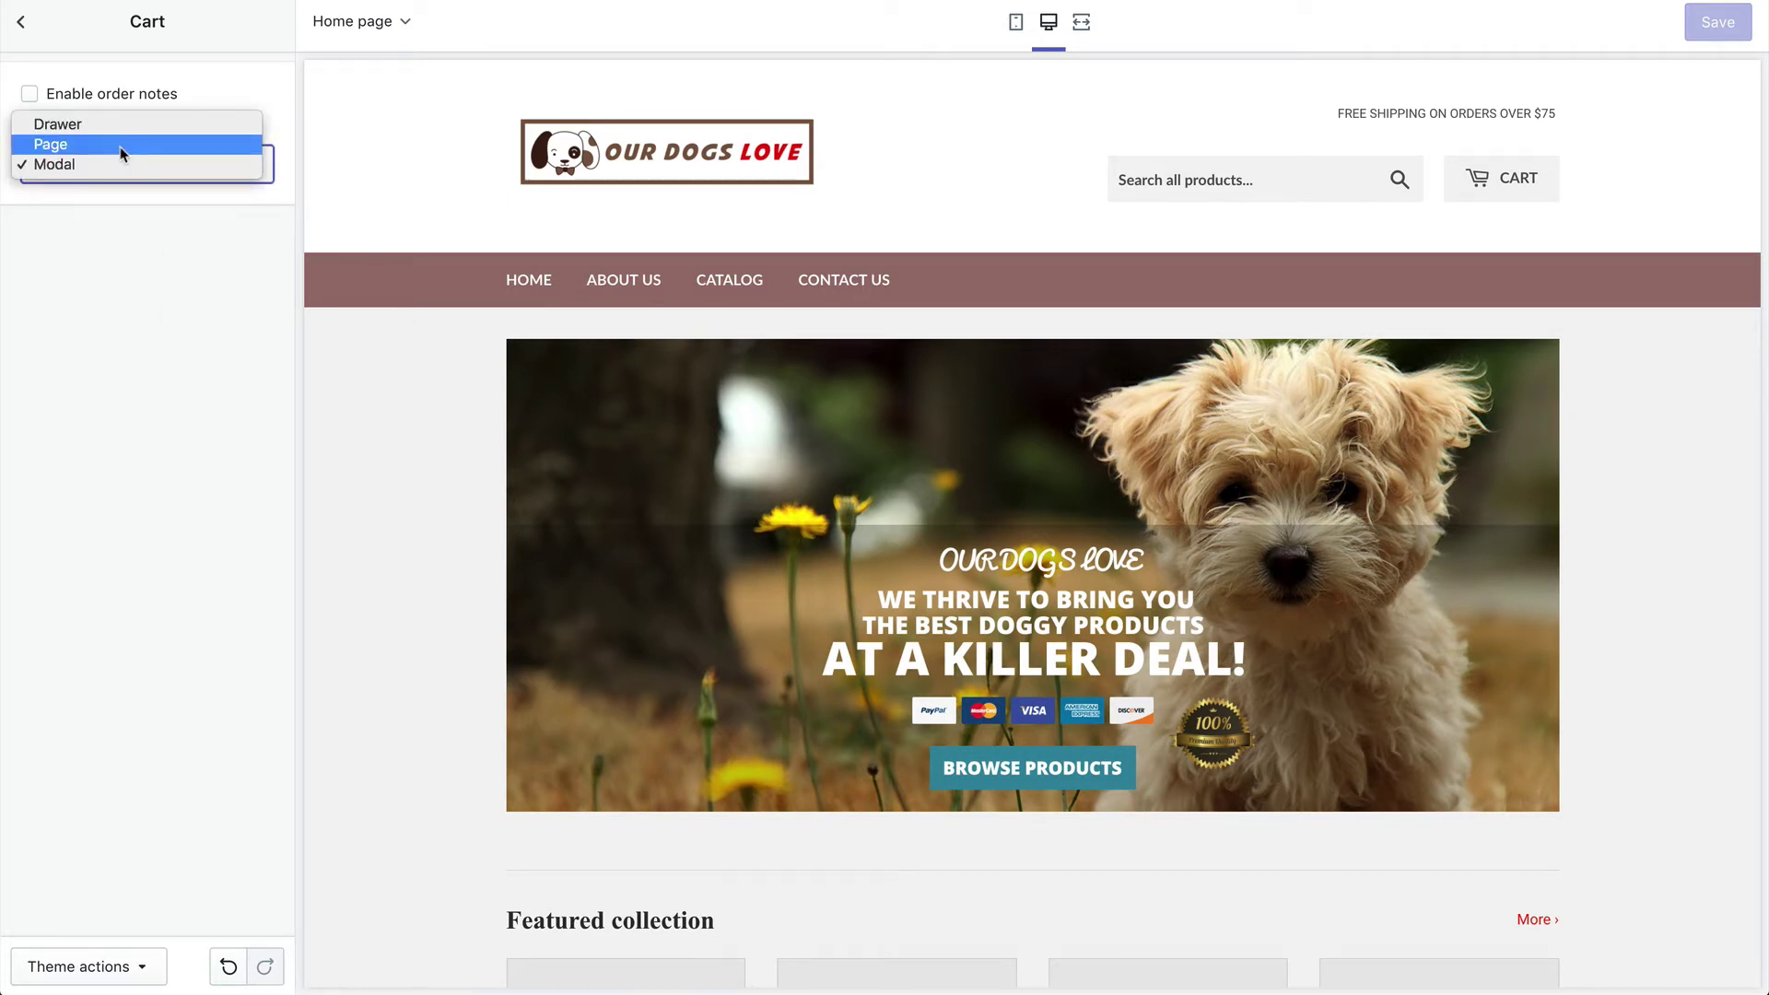
left_click(119, 145)
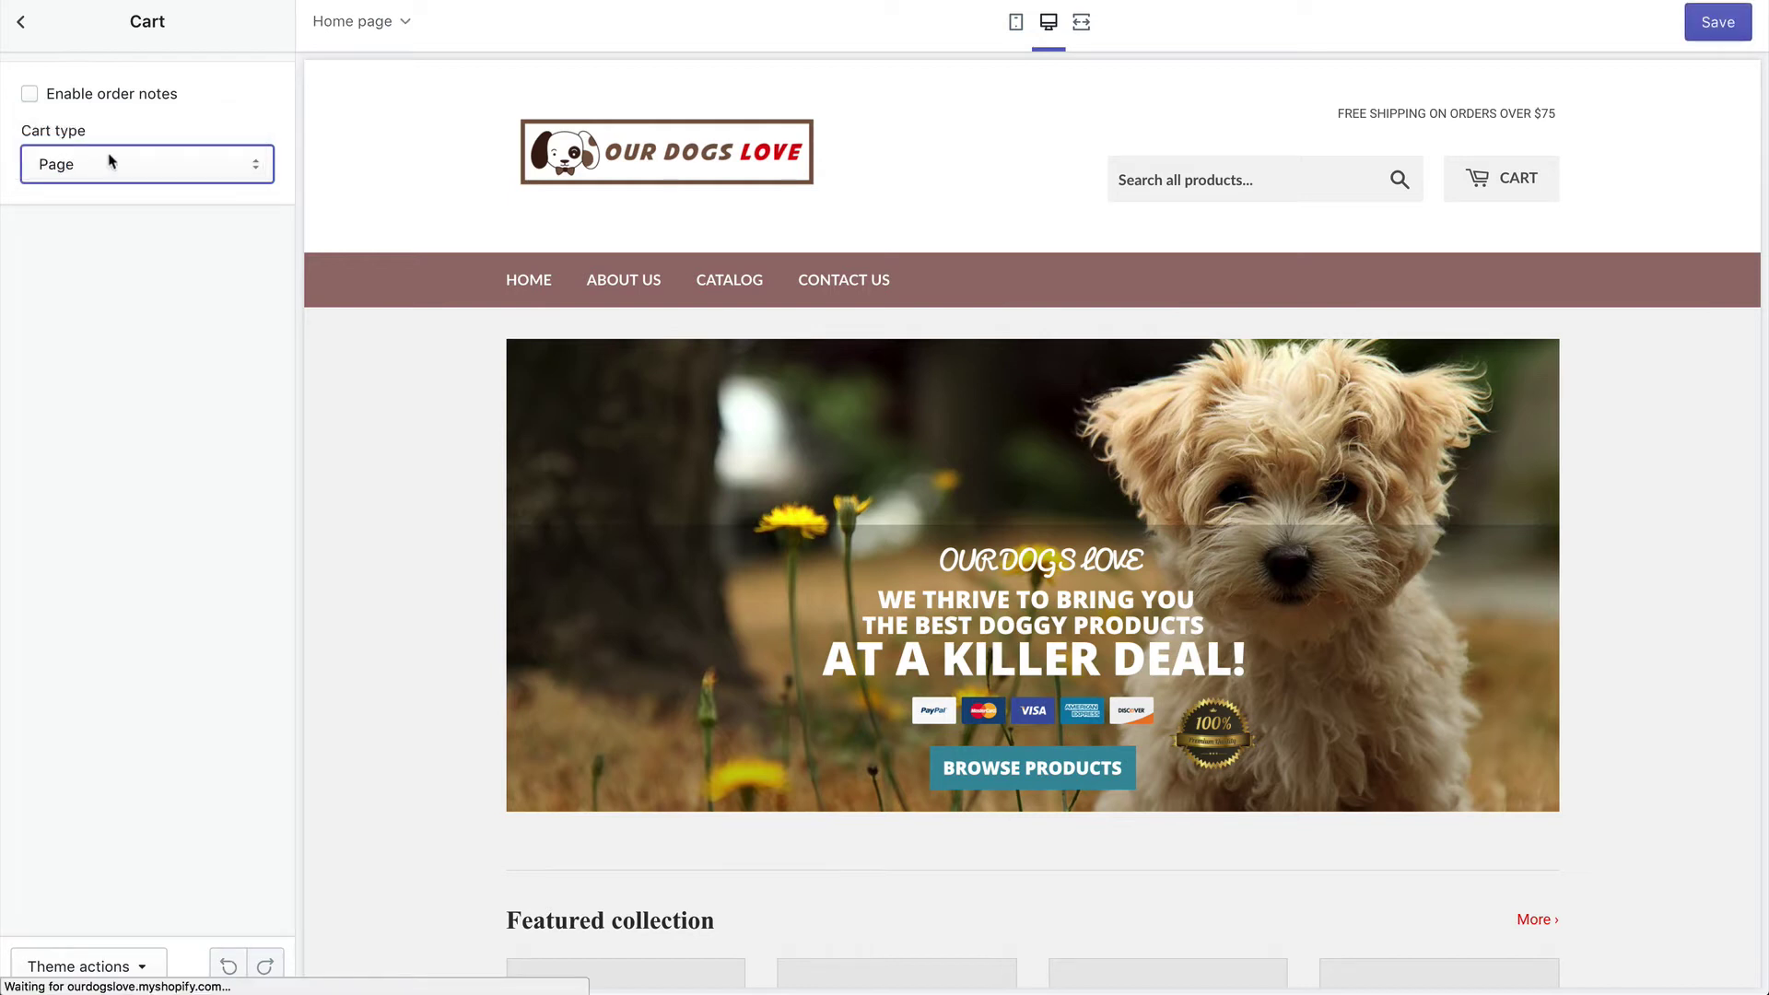
left_click(1716, 24)
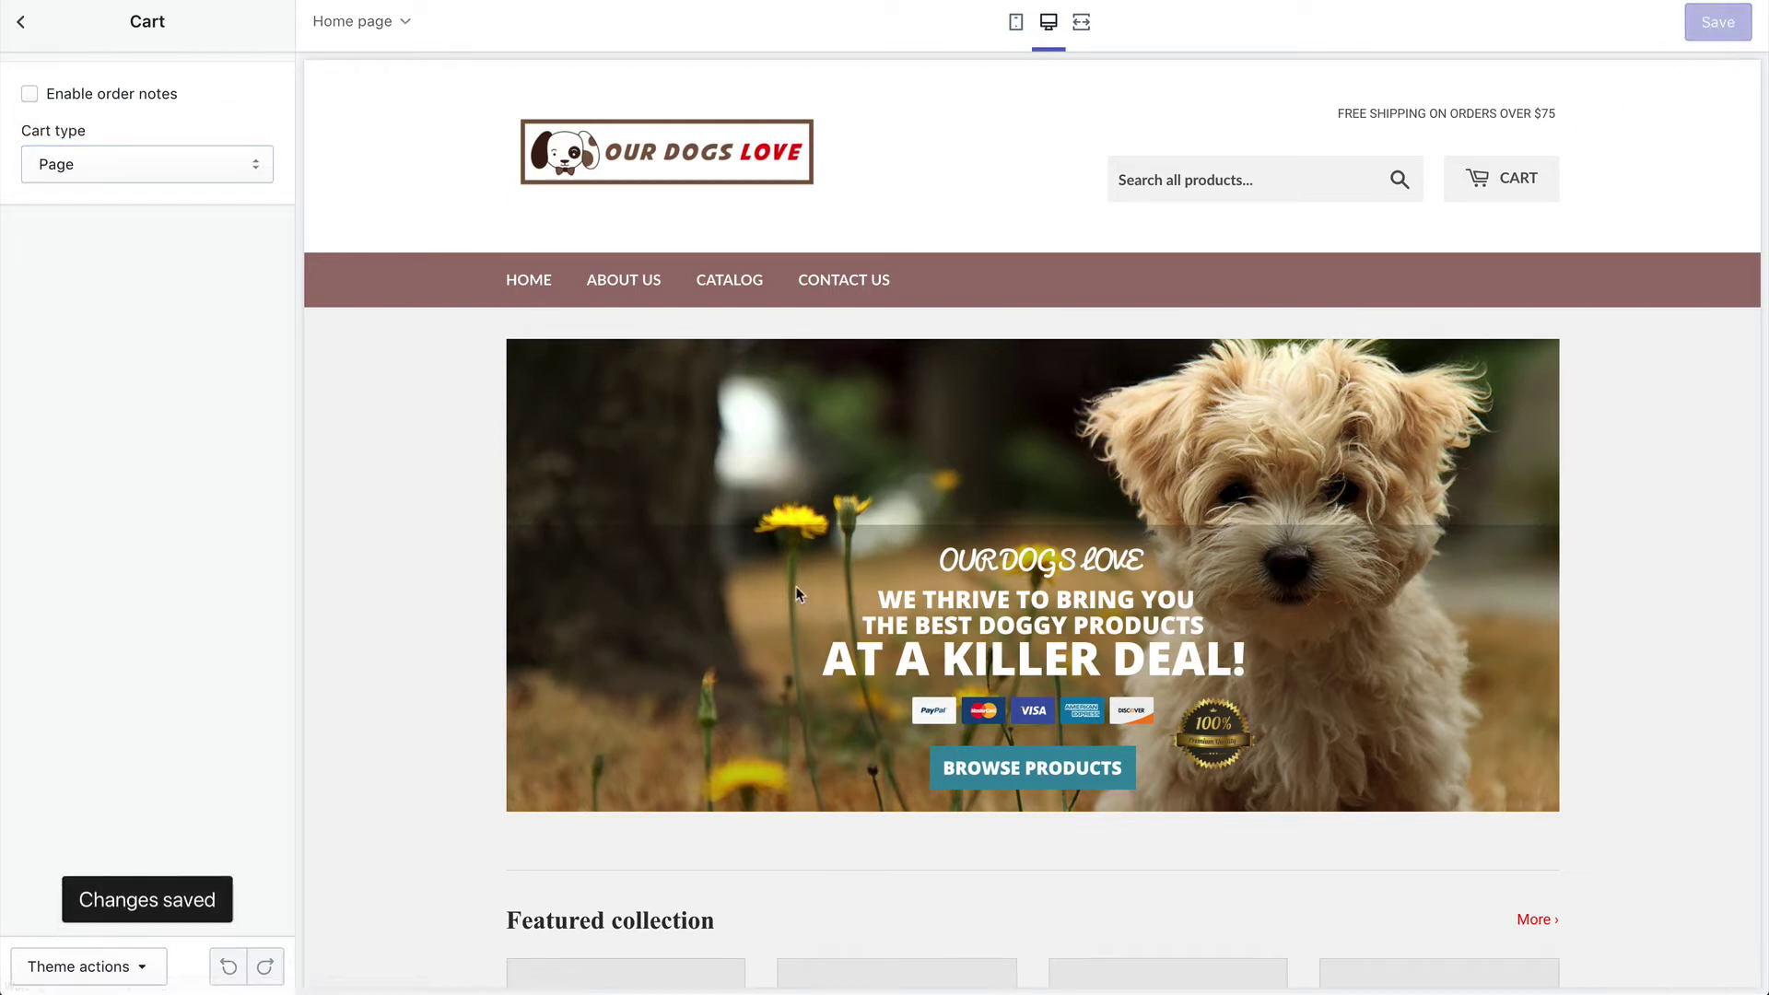
left_click(22, 24)
Step: Choose the OUR DOGS LOVE image from the library as the checkout logo
left_click(101, 530)
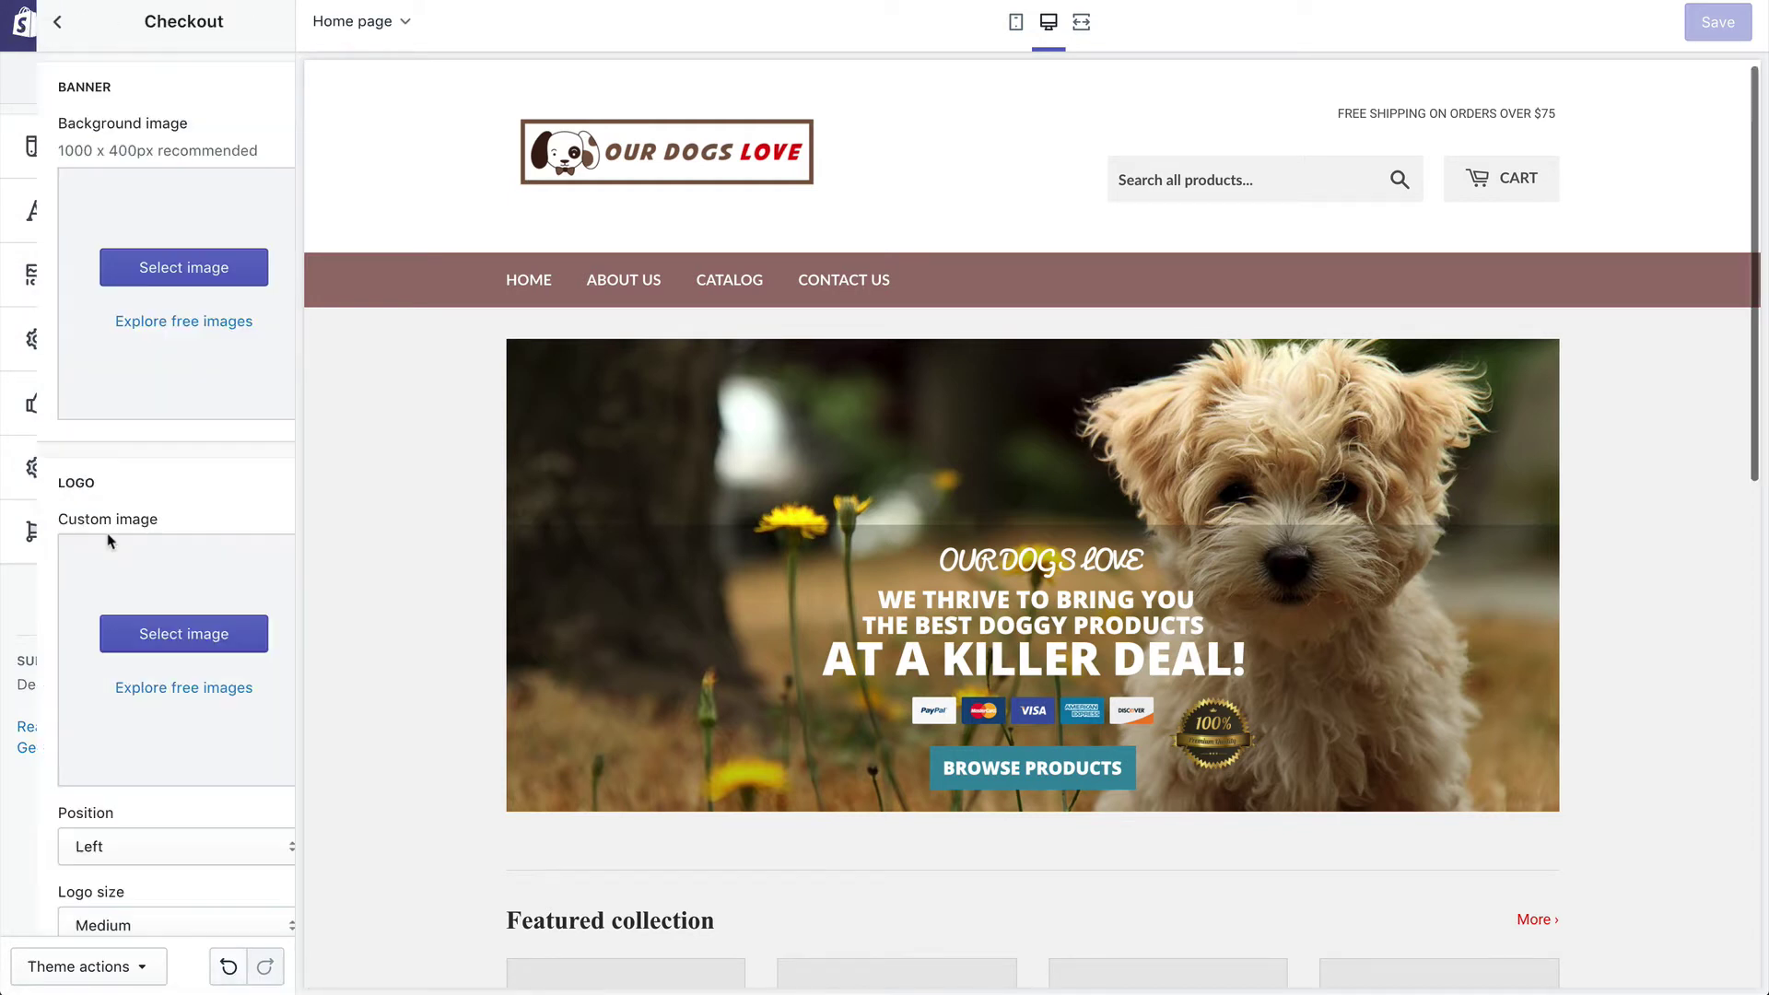
scroll(140, 76, "down", 5)
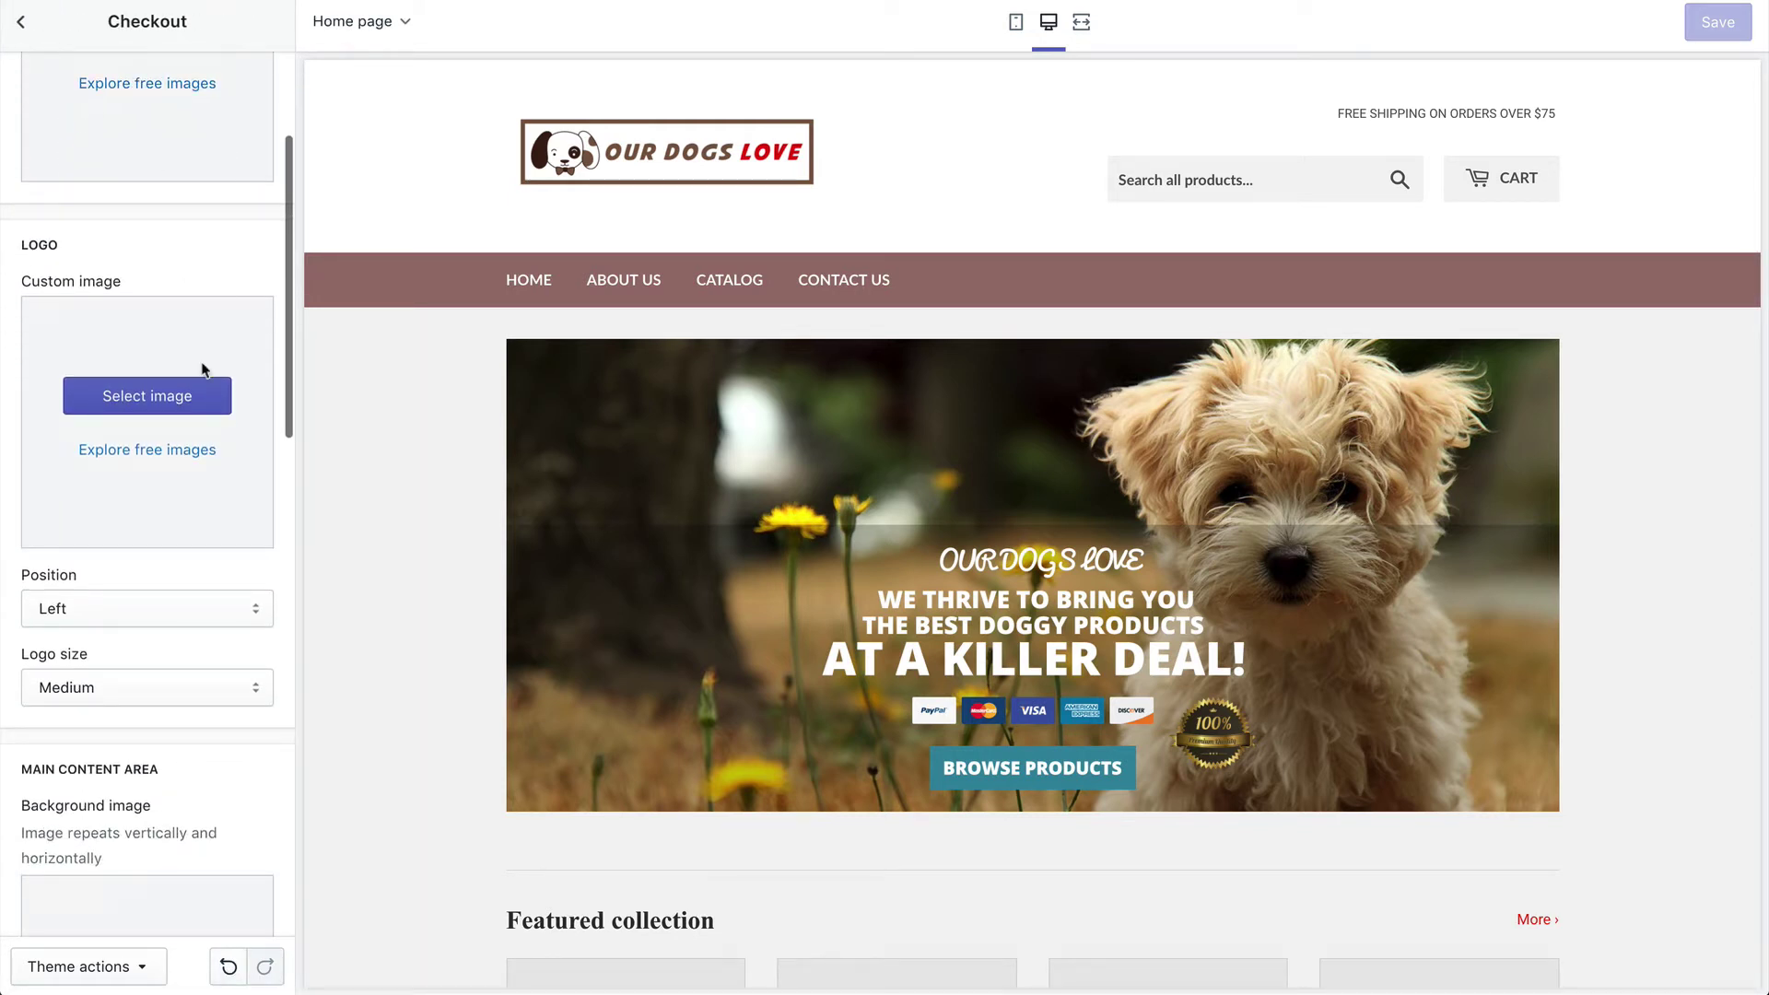
left_click(208, 410)
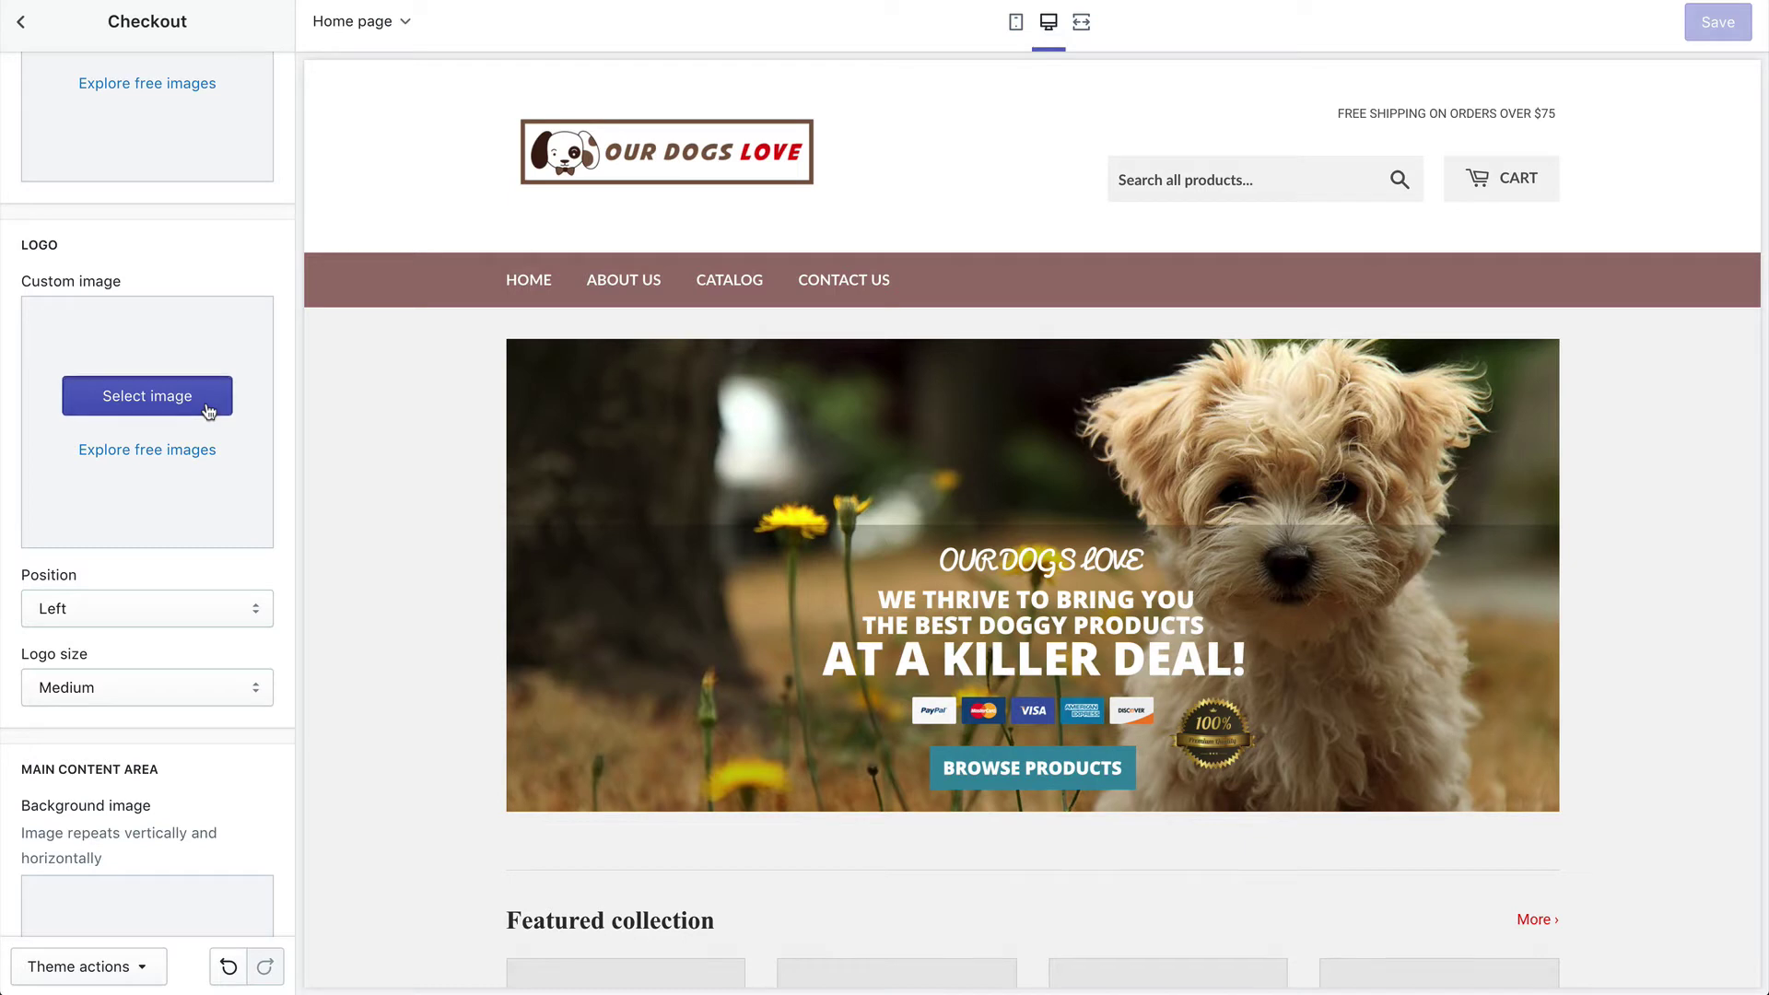
left_click(200, 333)
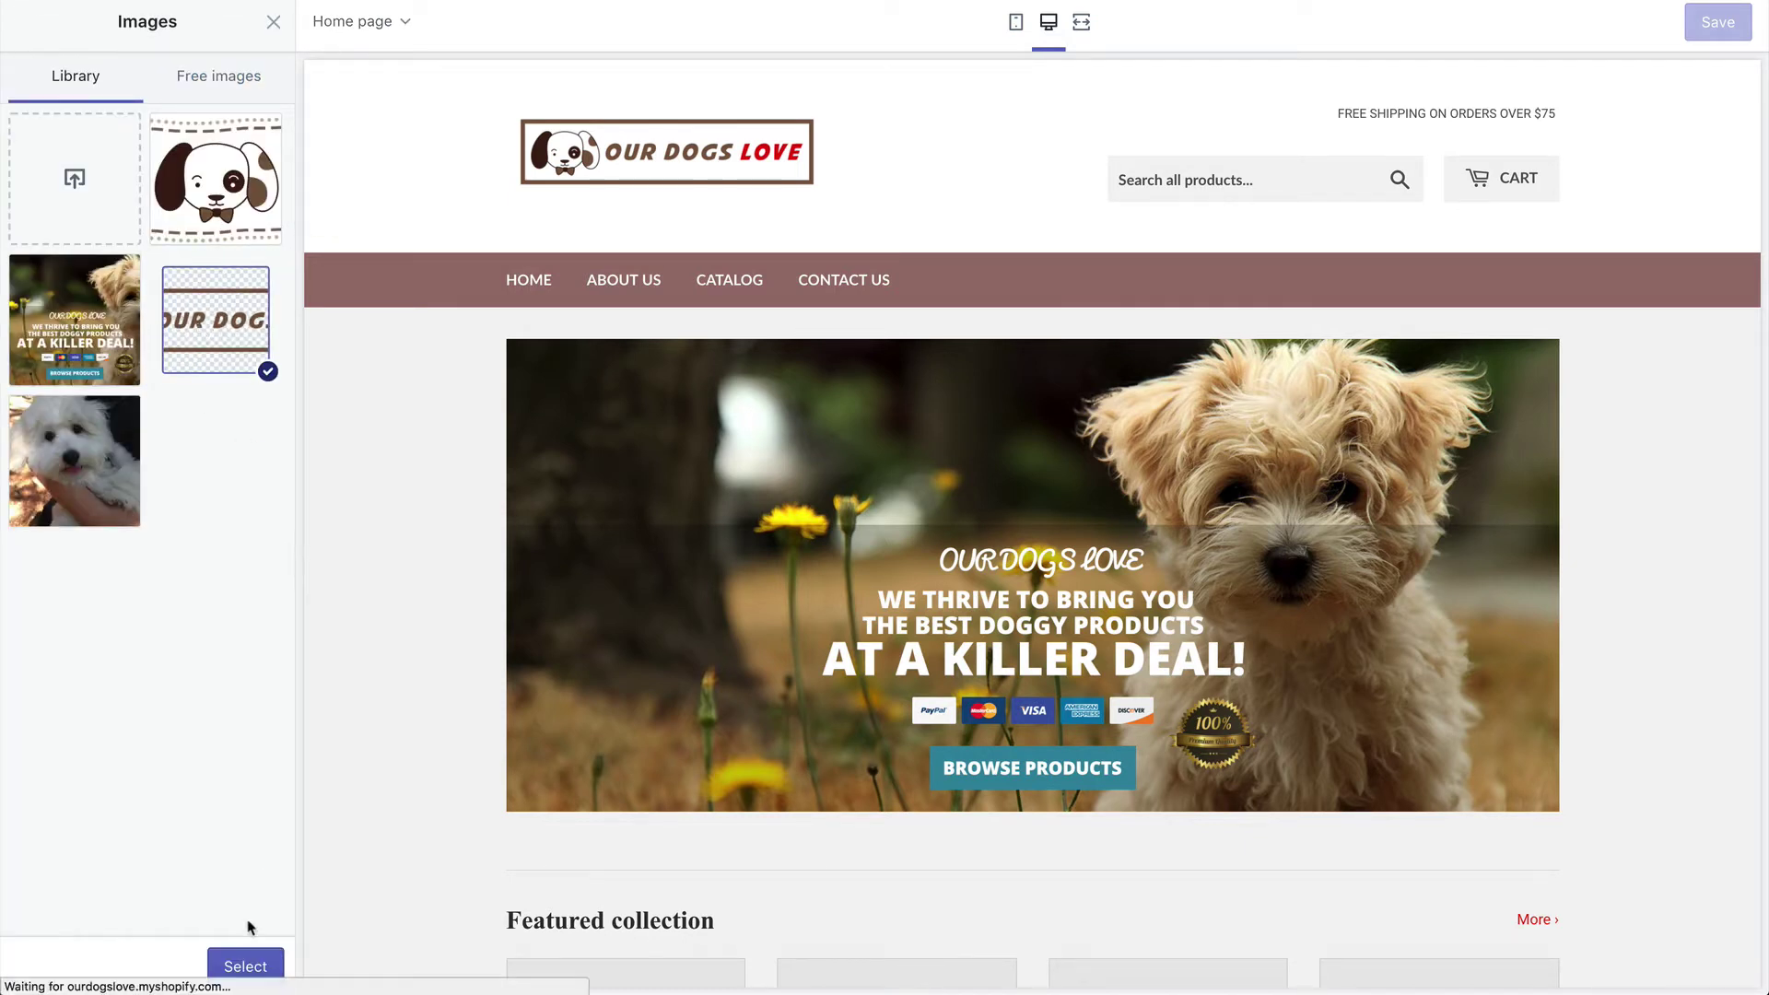
left_click(243, 964)
Step: Set the checkout logo position to Center and size to Large, then save
scroll(245, 589, "down", 5)
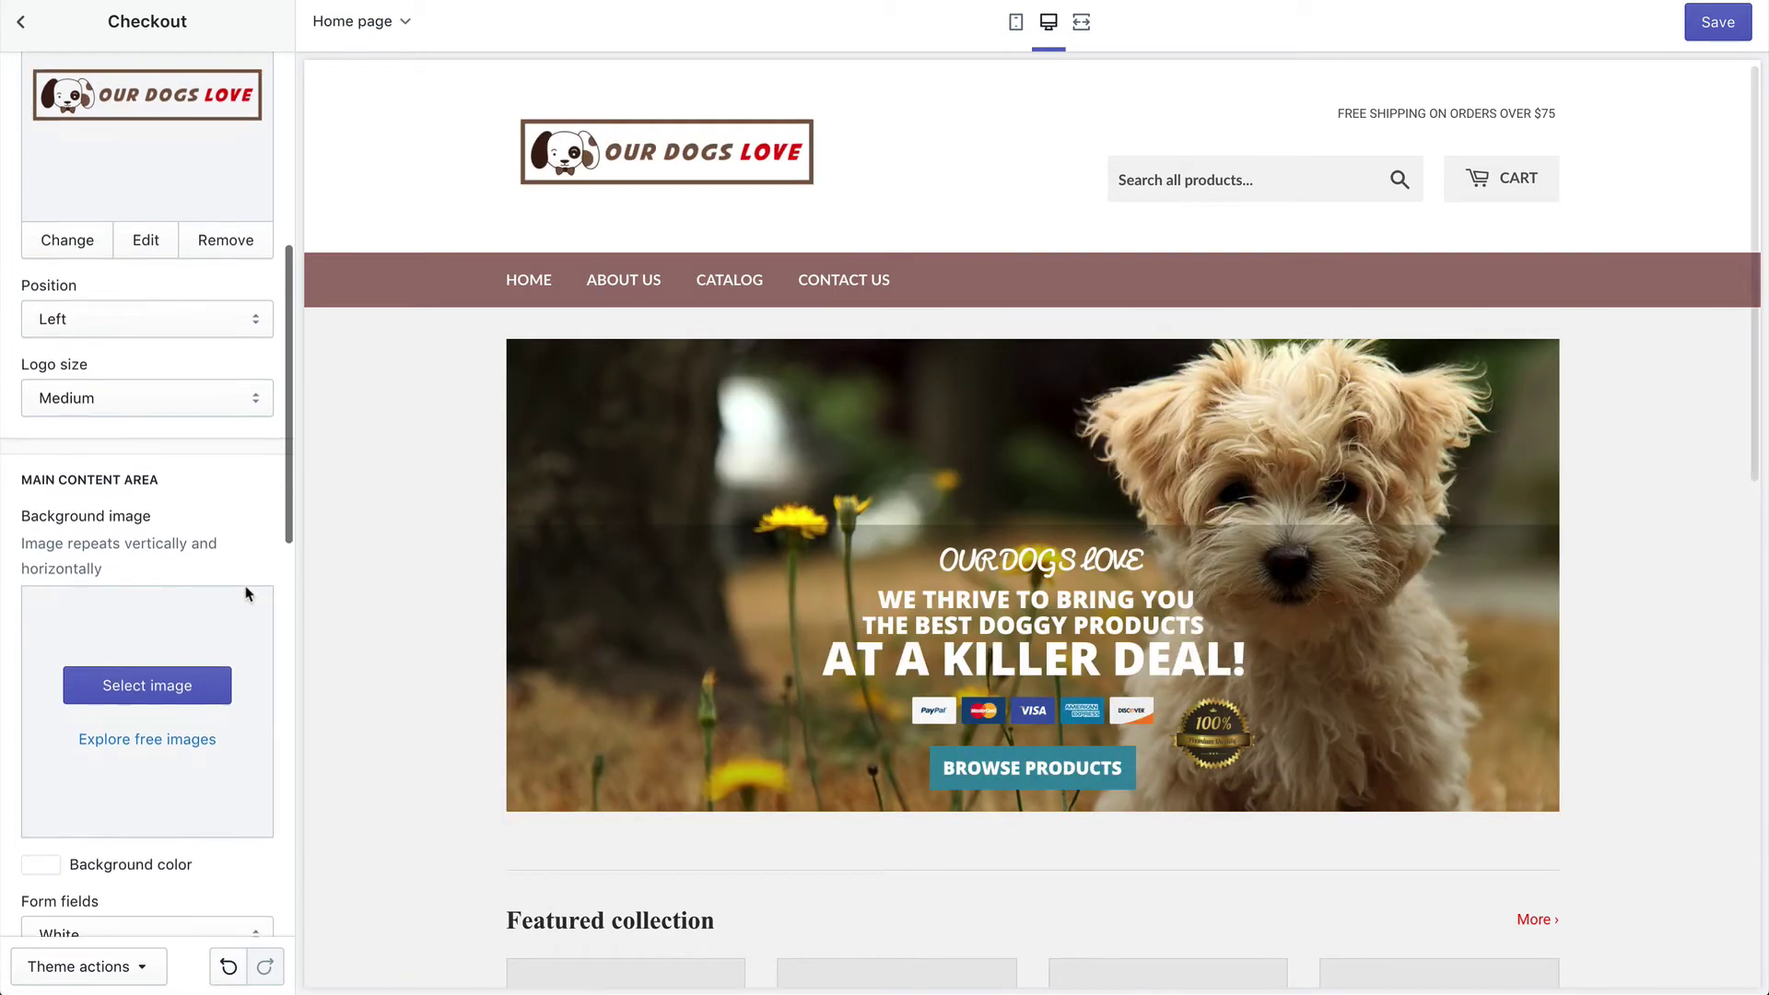
scroll(245, 593, "up", 2)
left_click(172, 410)
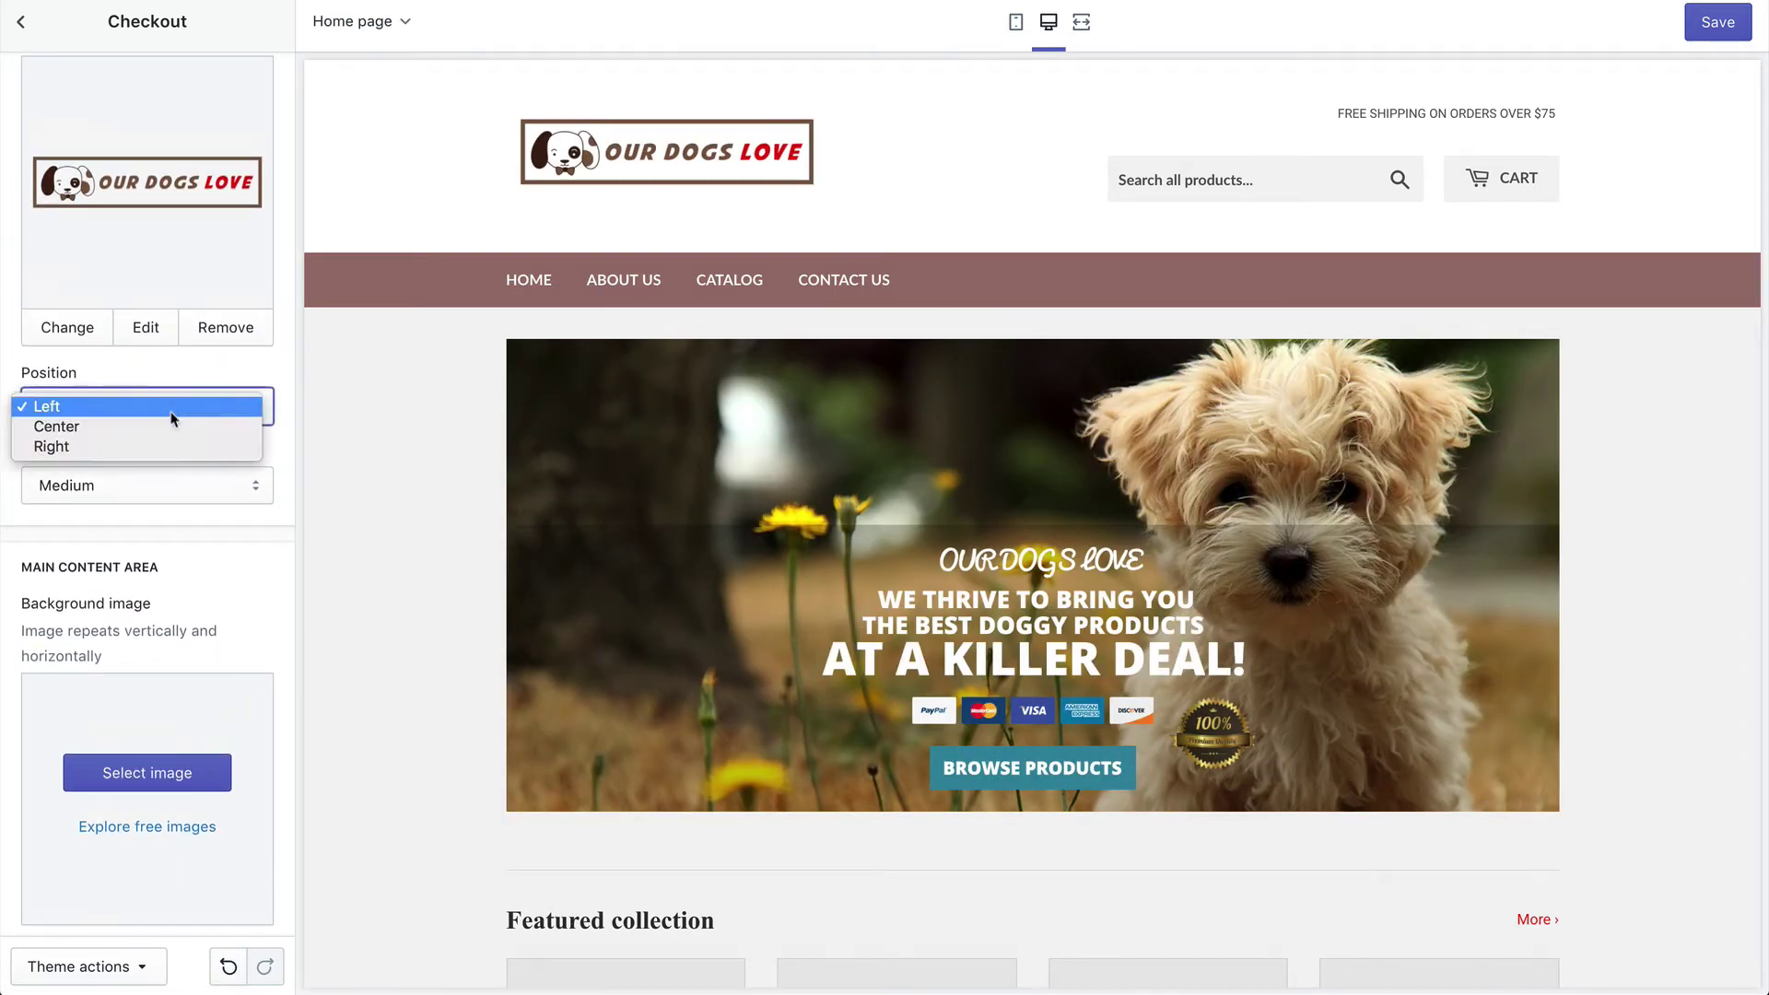
left_click(170, 423)
left_click(179, 488)
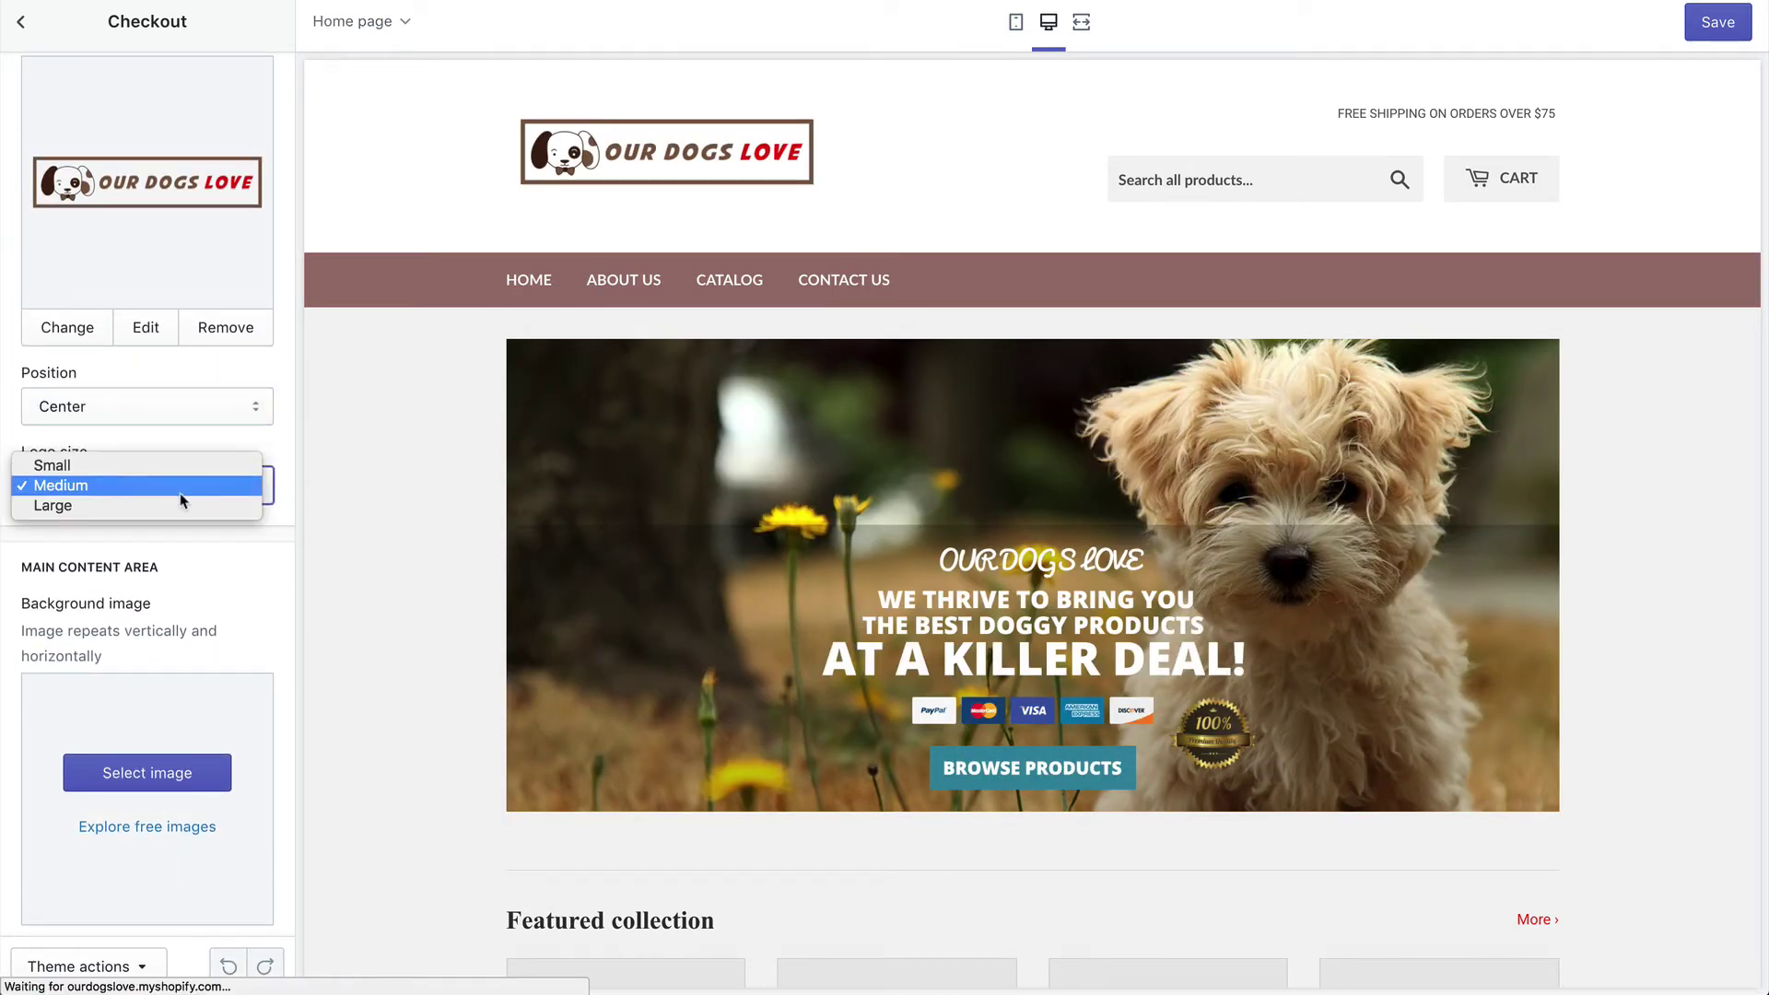
left_click(180, 505)
scroll(201, 488, "down", 3)
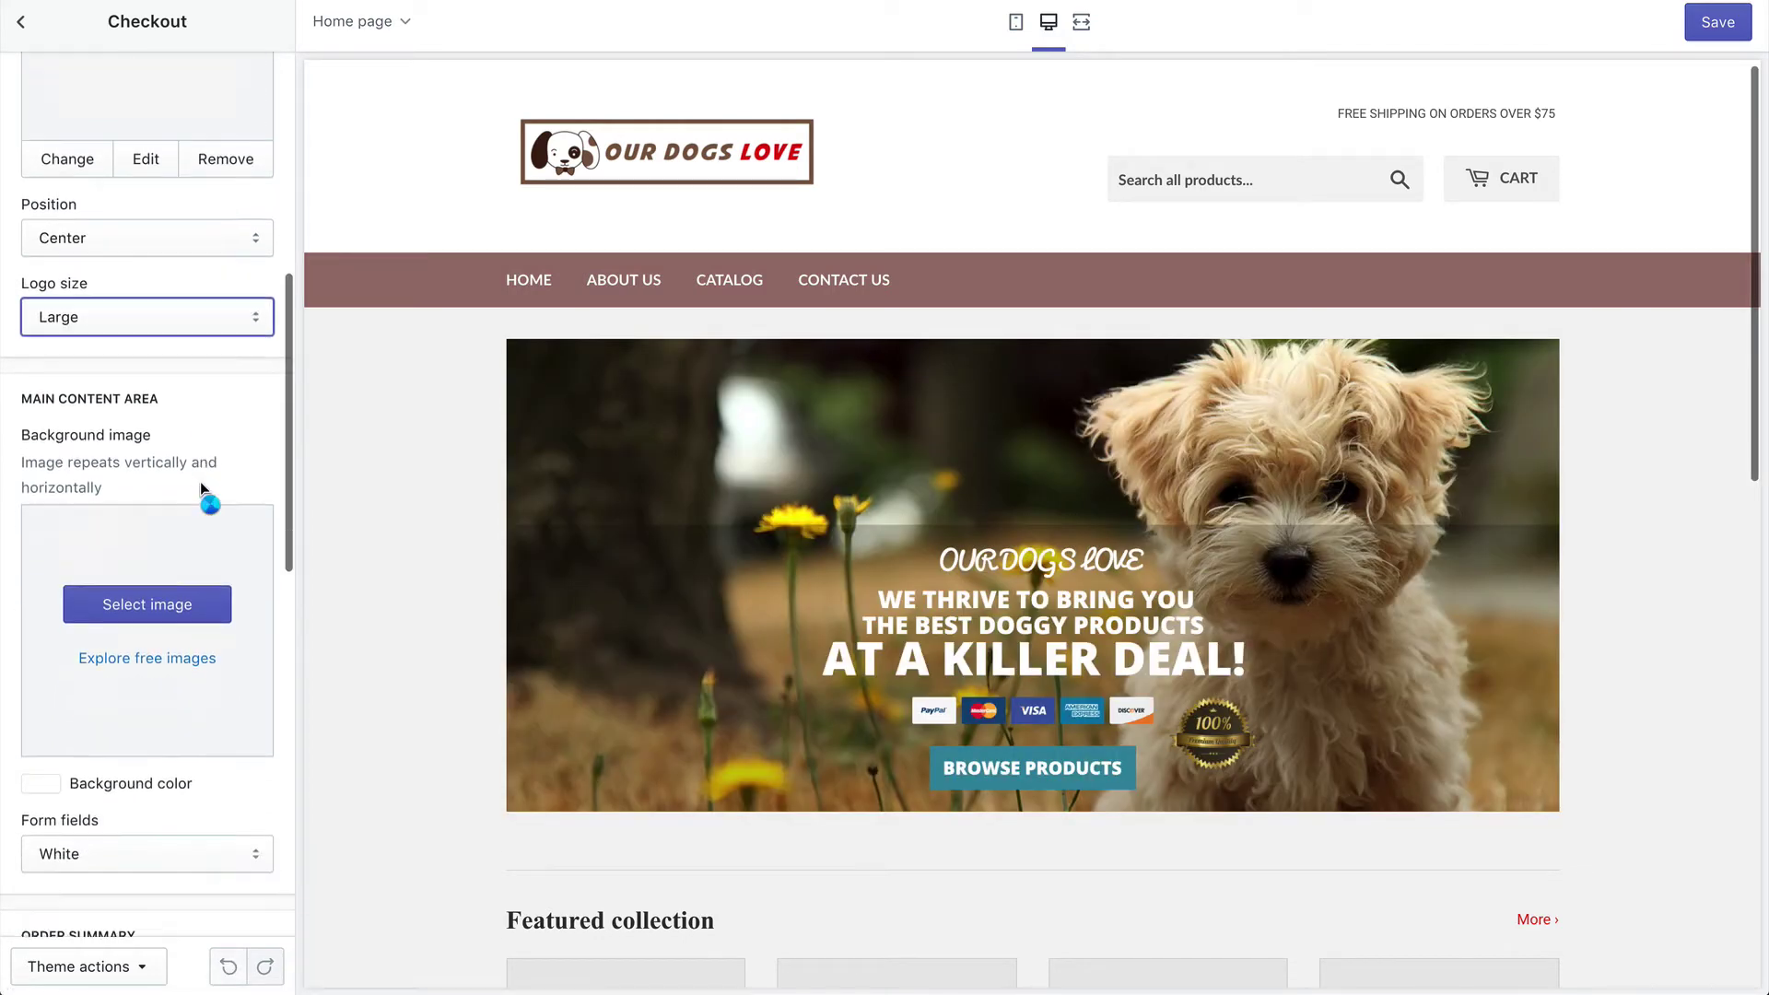
scroll(201, 483, "down", 8)
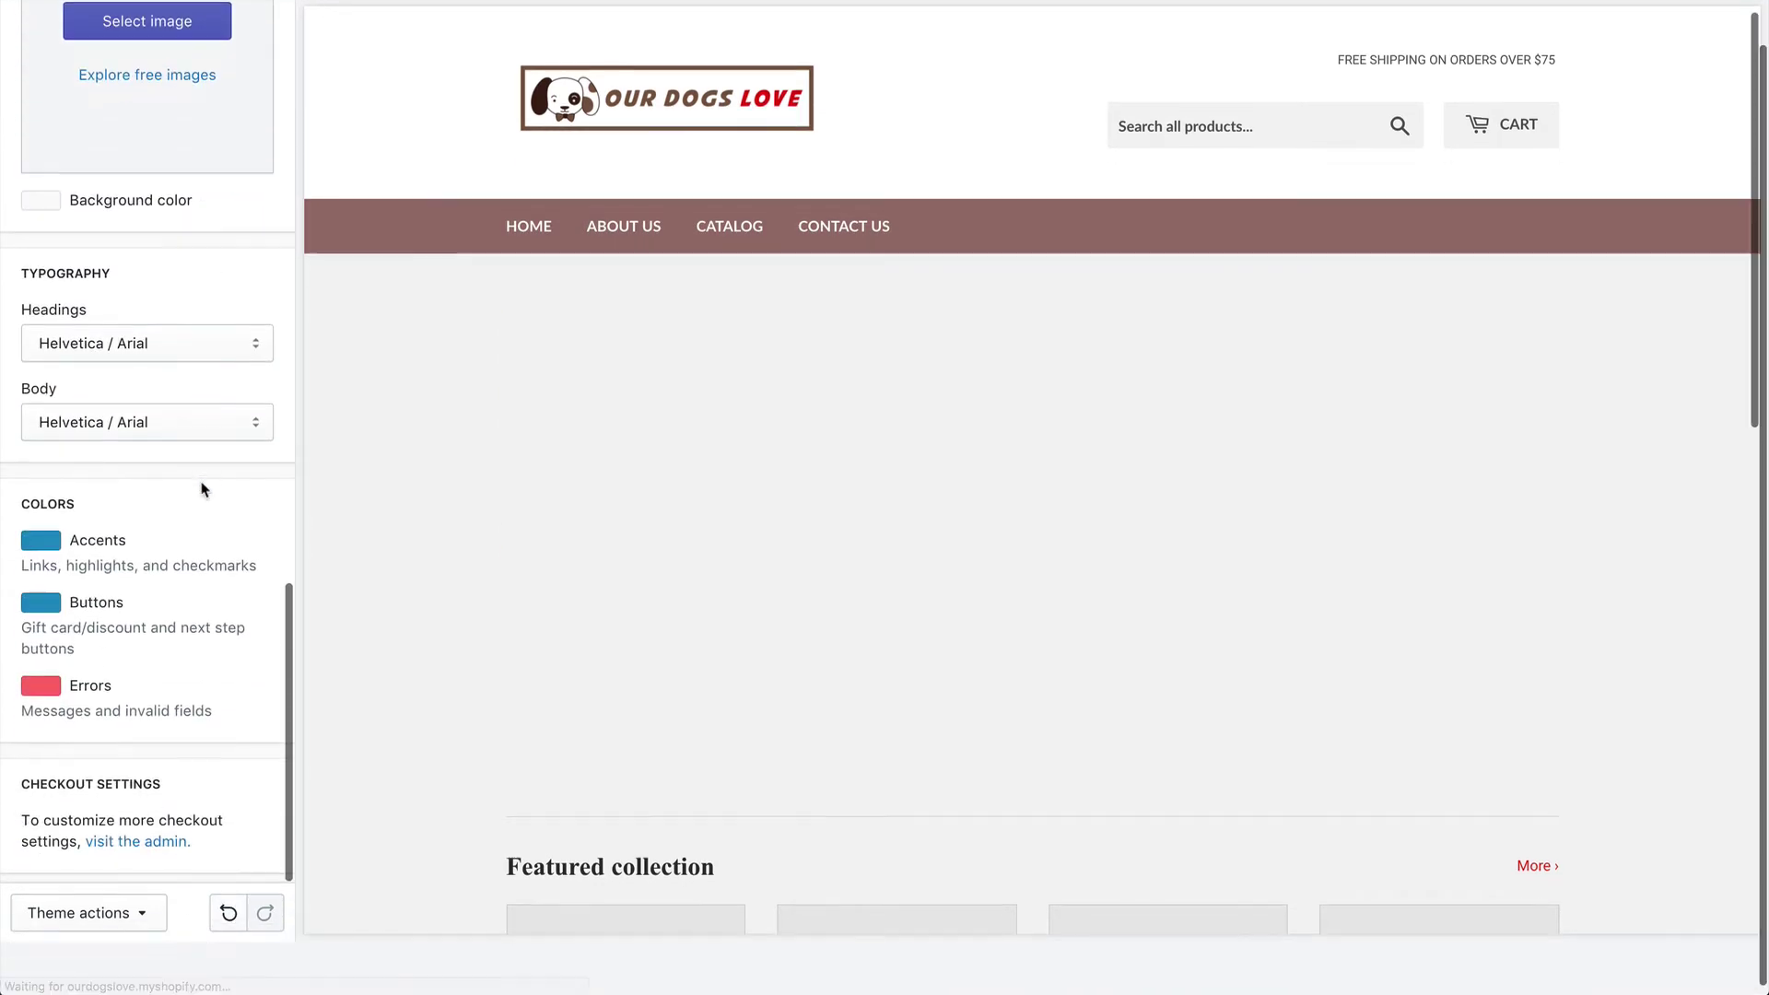
scroll(212, 482, "up", 6)
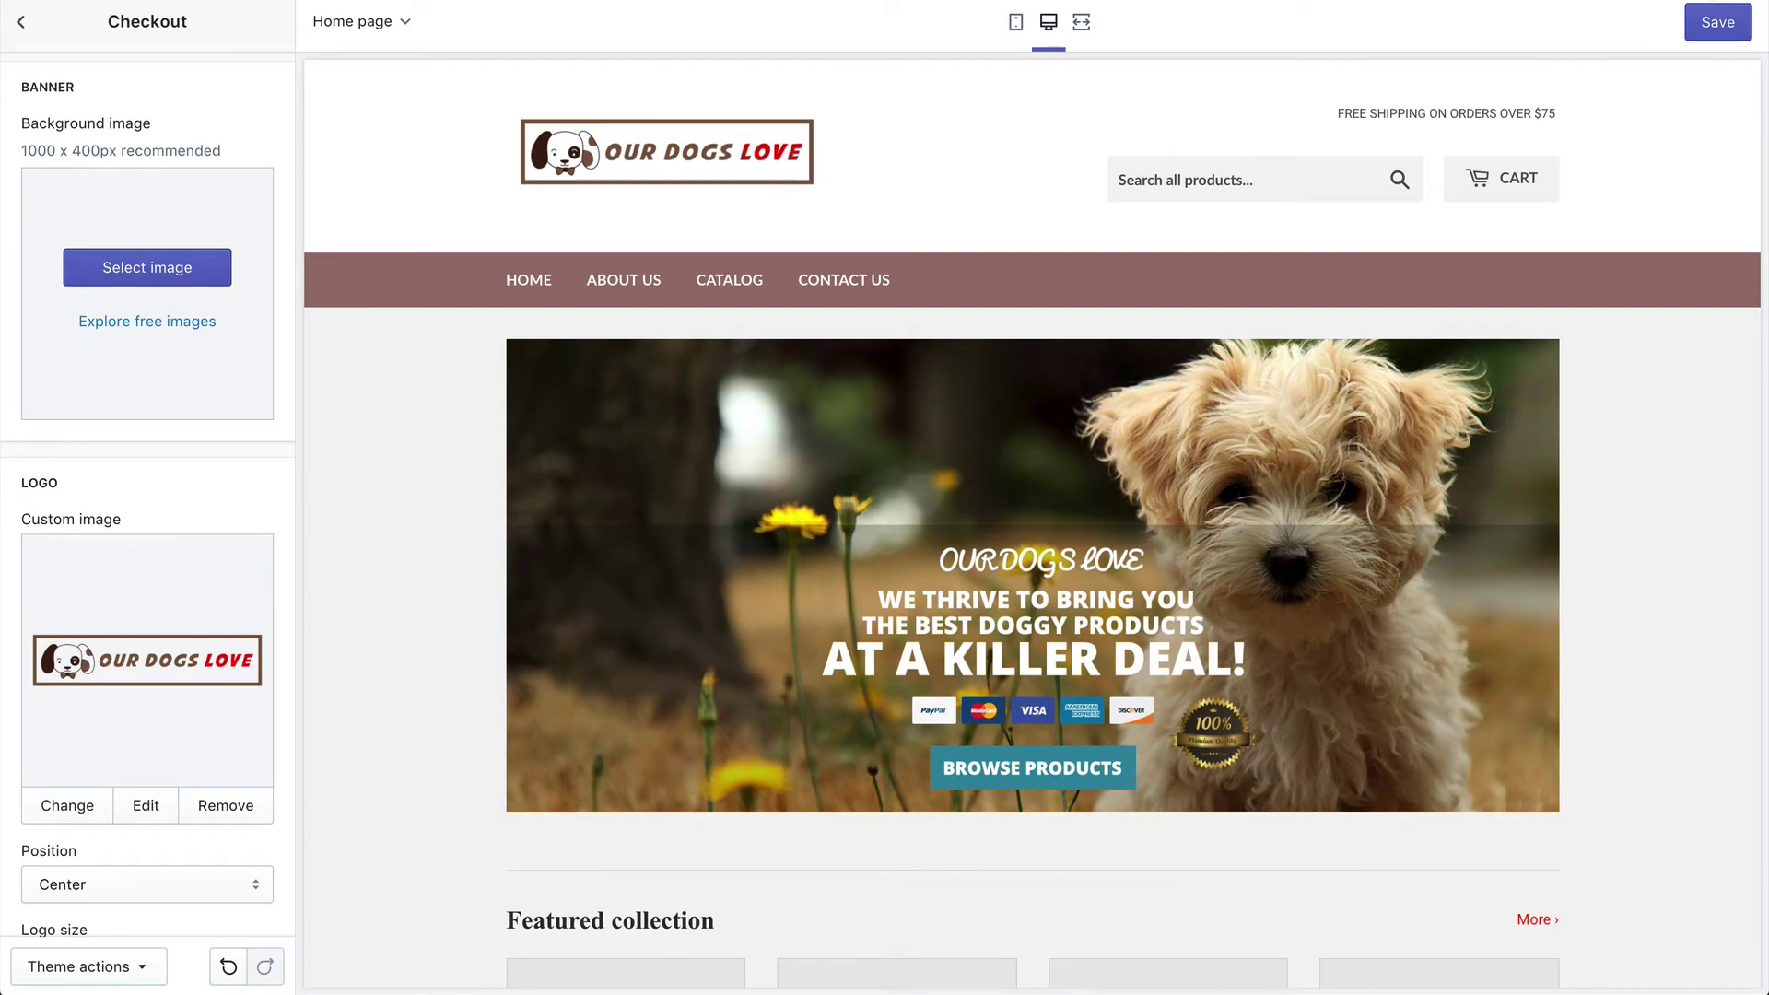
left_click(1716, 22)
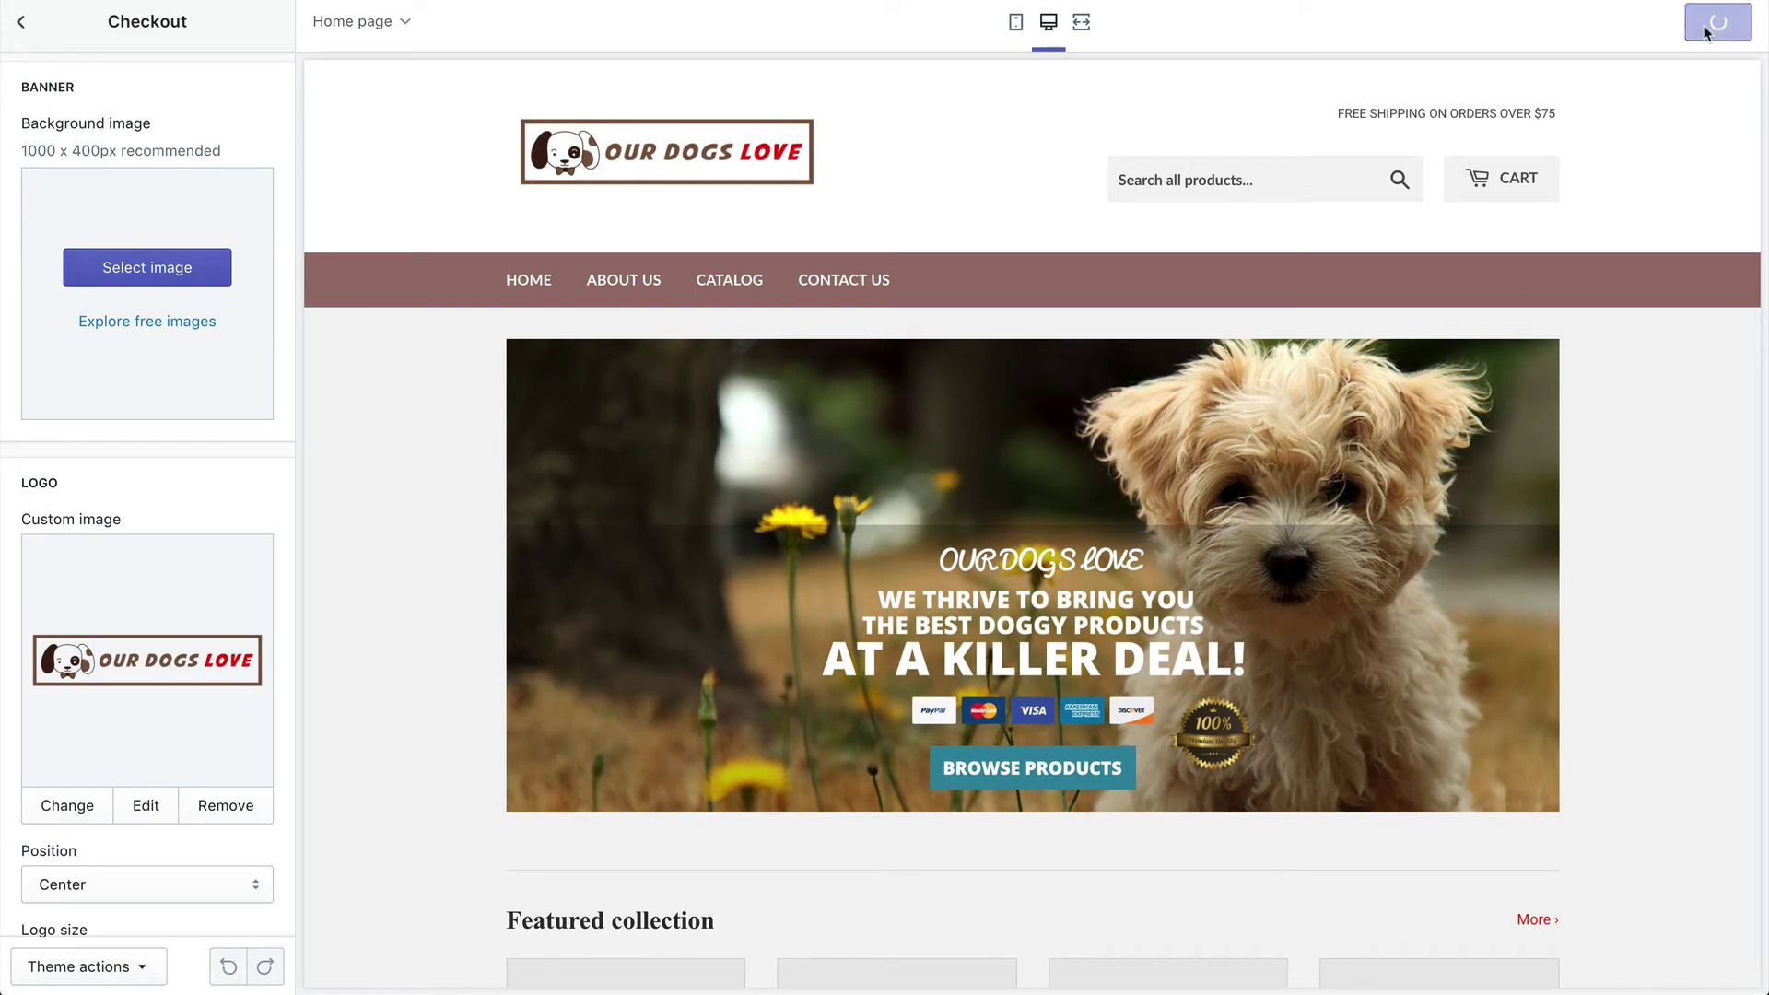
left_click(22, 26)
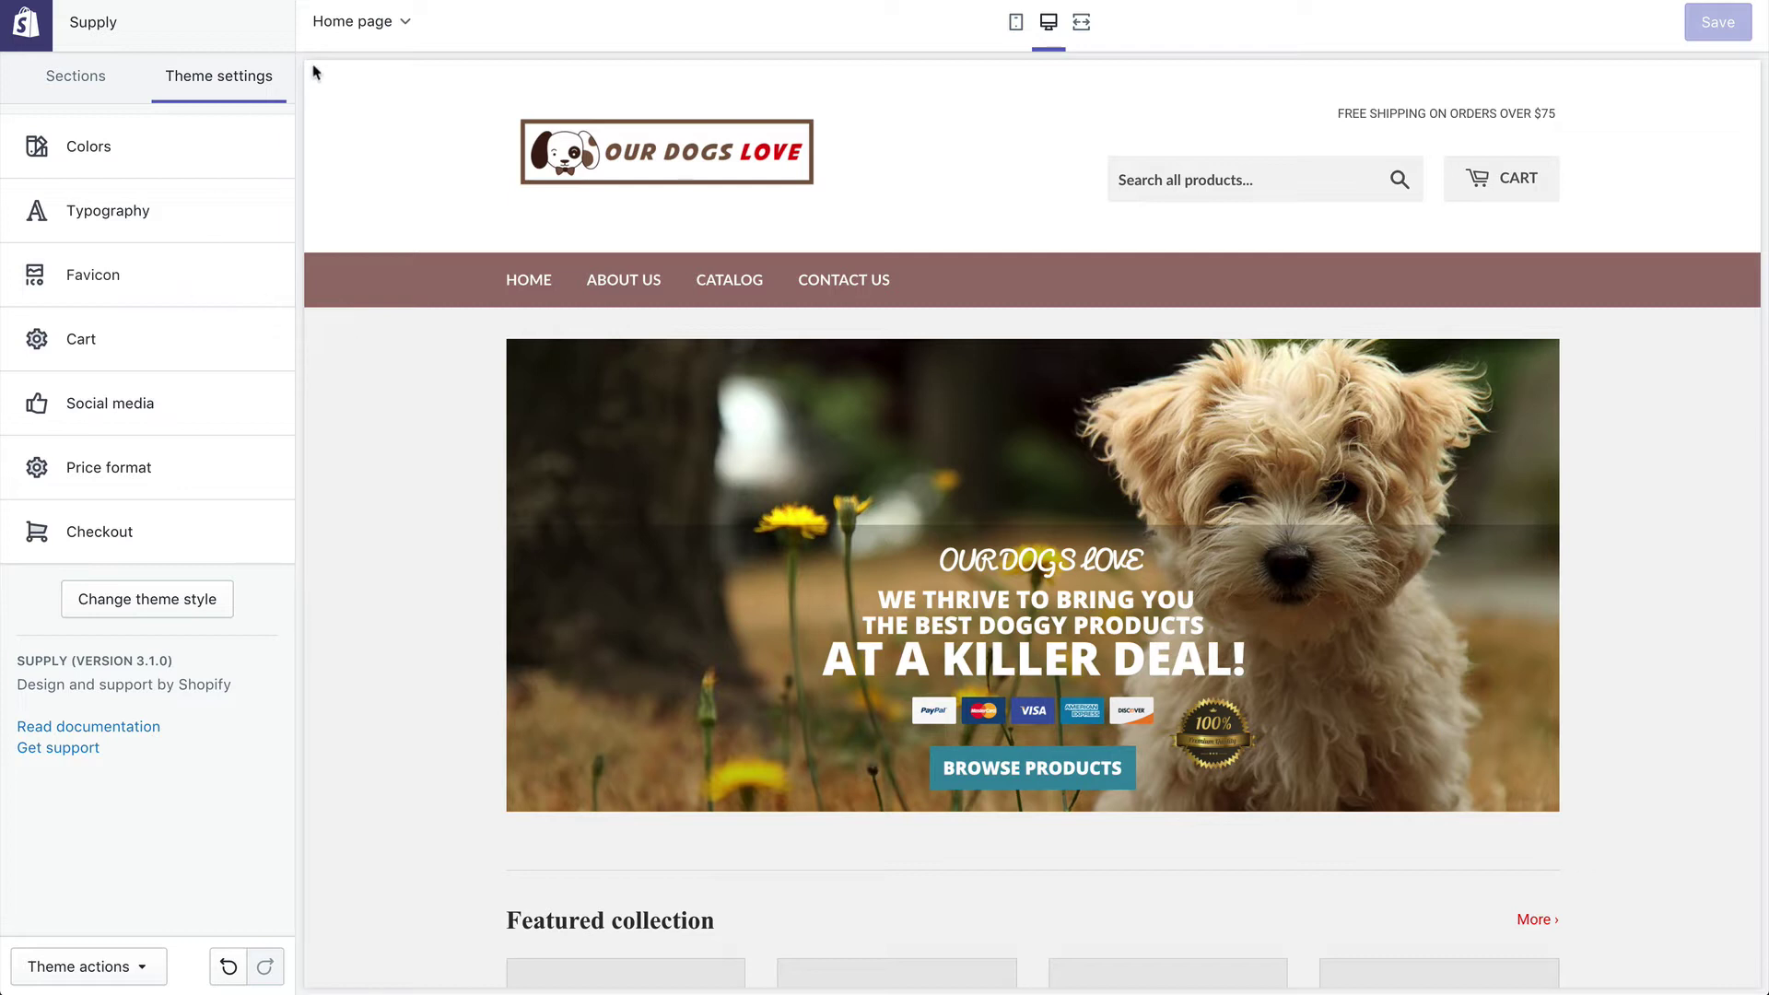
Step: Browse the page template list, then return to the home page's Sections list
left_click(373, 27)
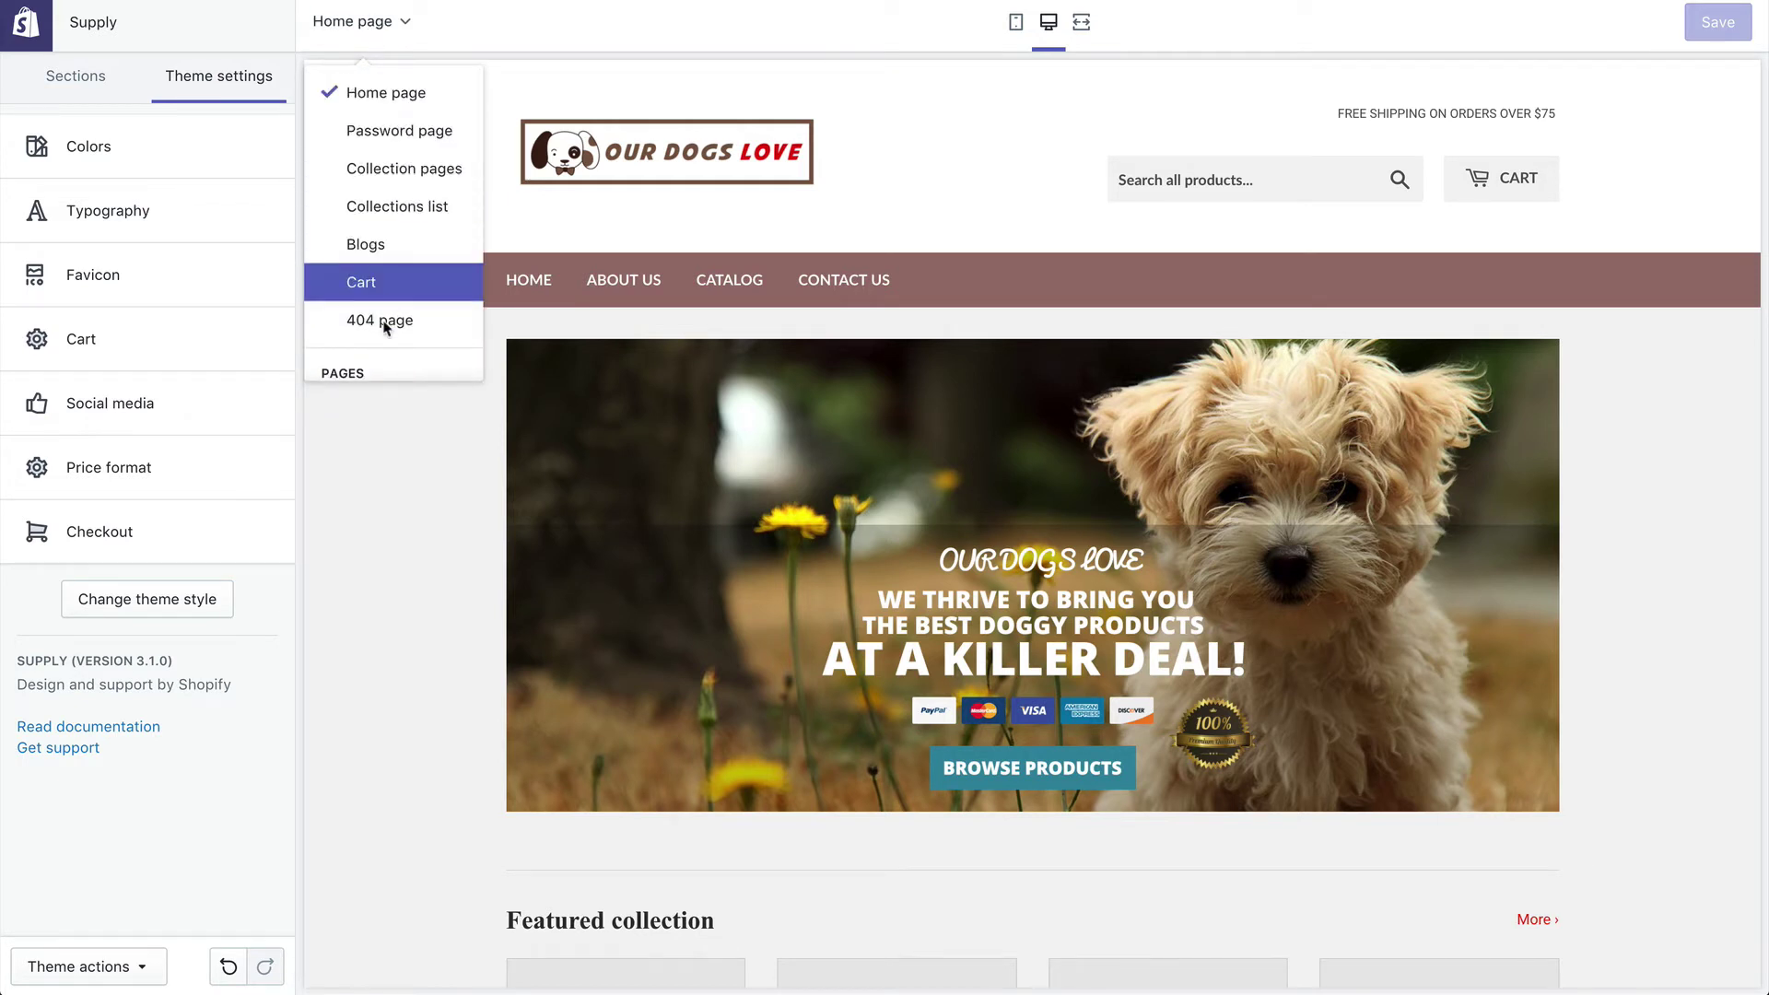
left_click(364, 30)
left_click(382, 24)
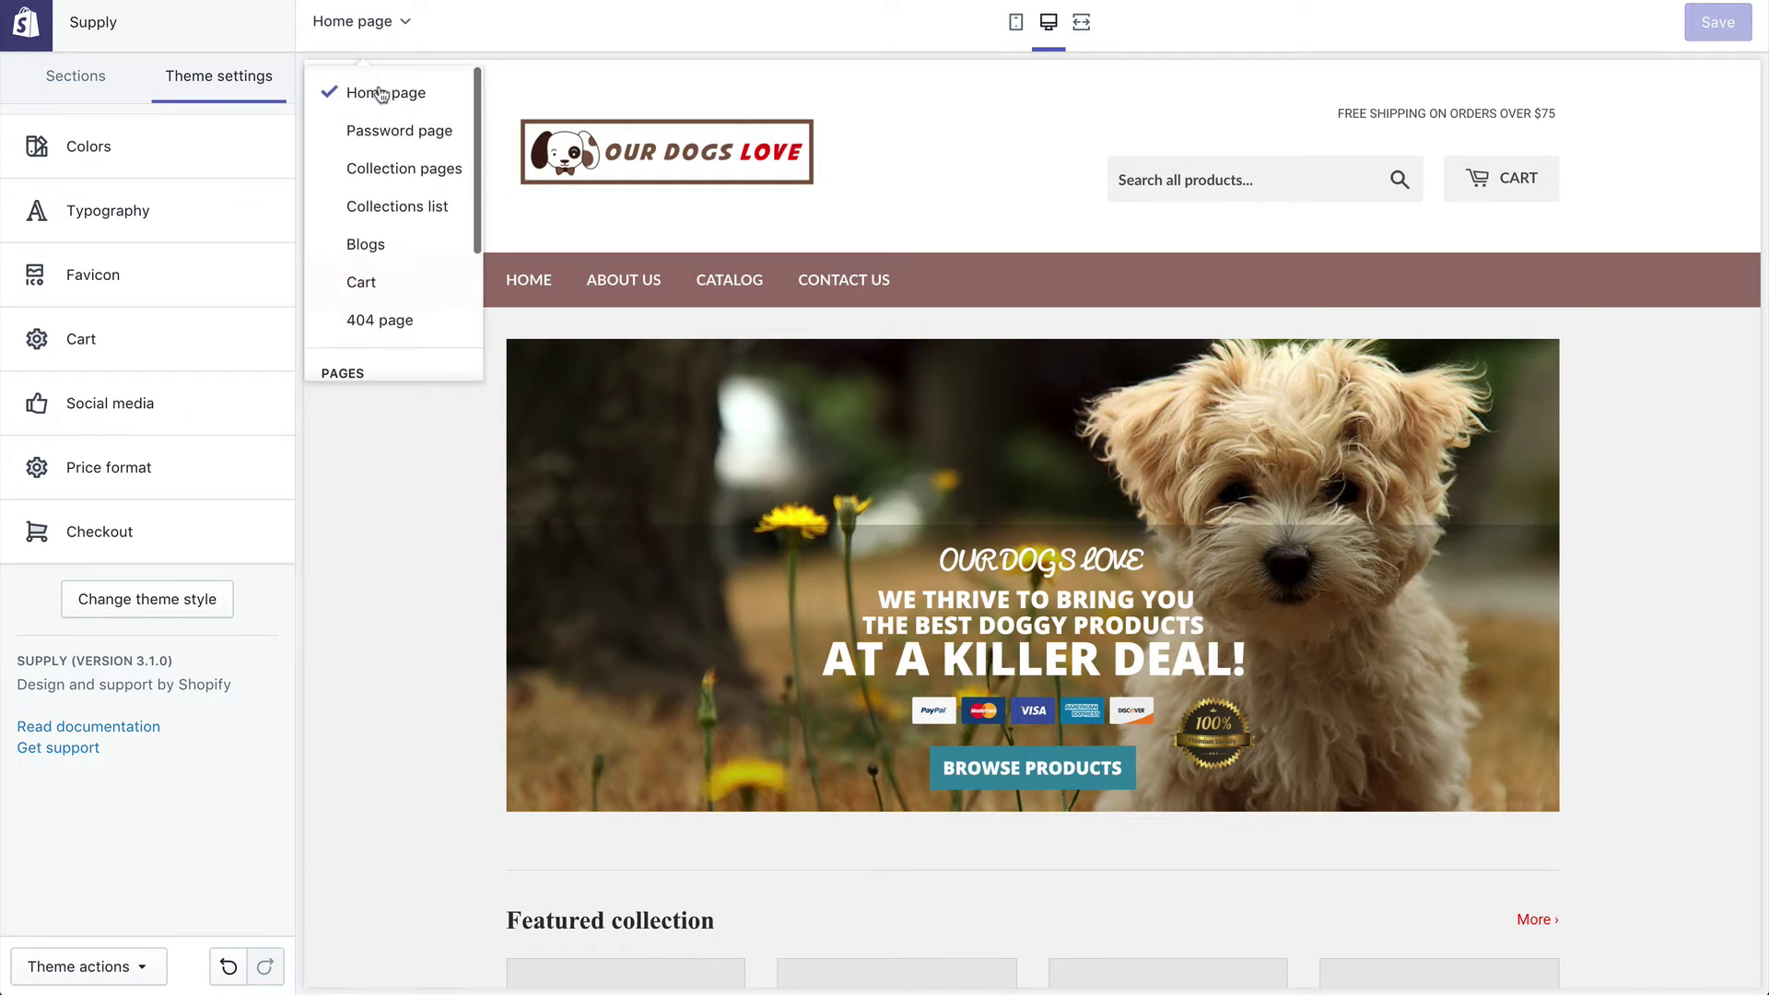
scroll(380, 167, "down", 3)
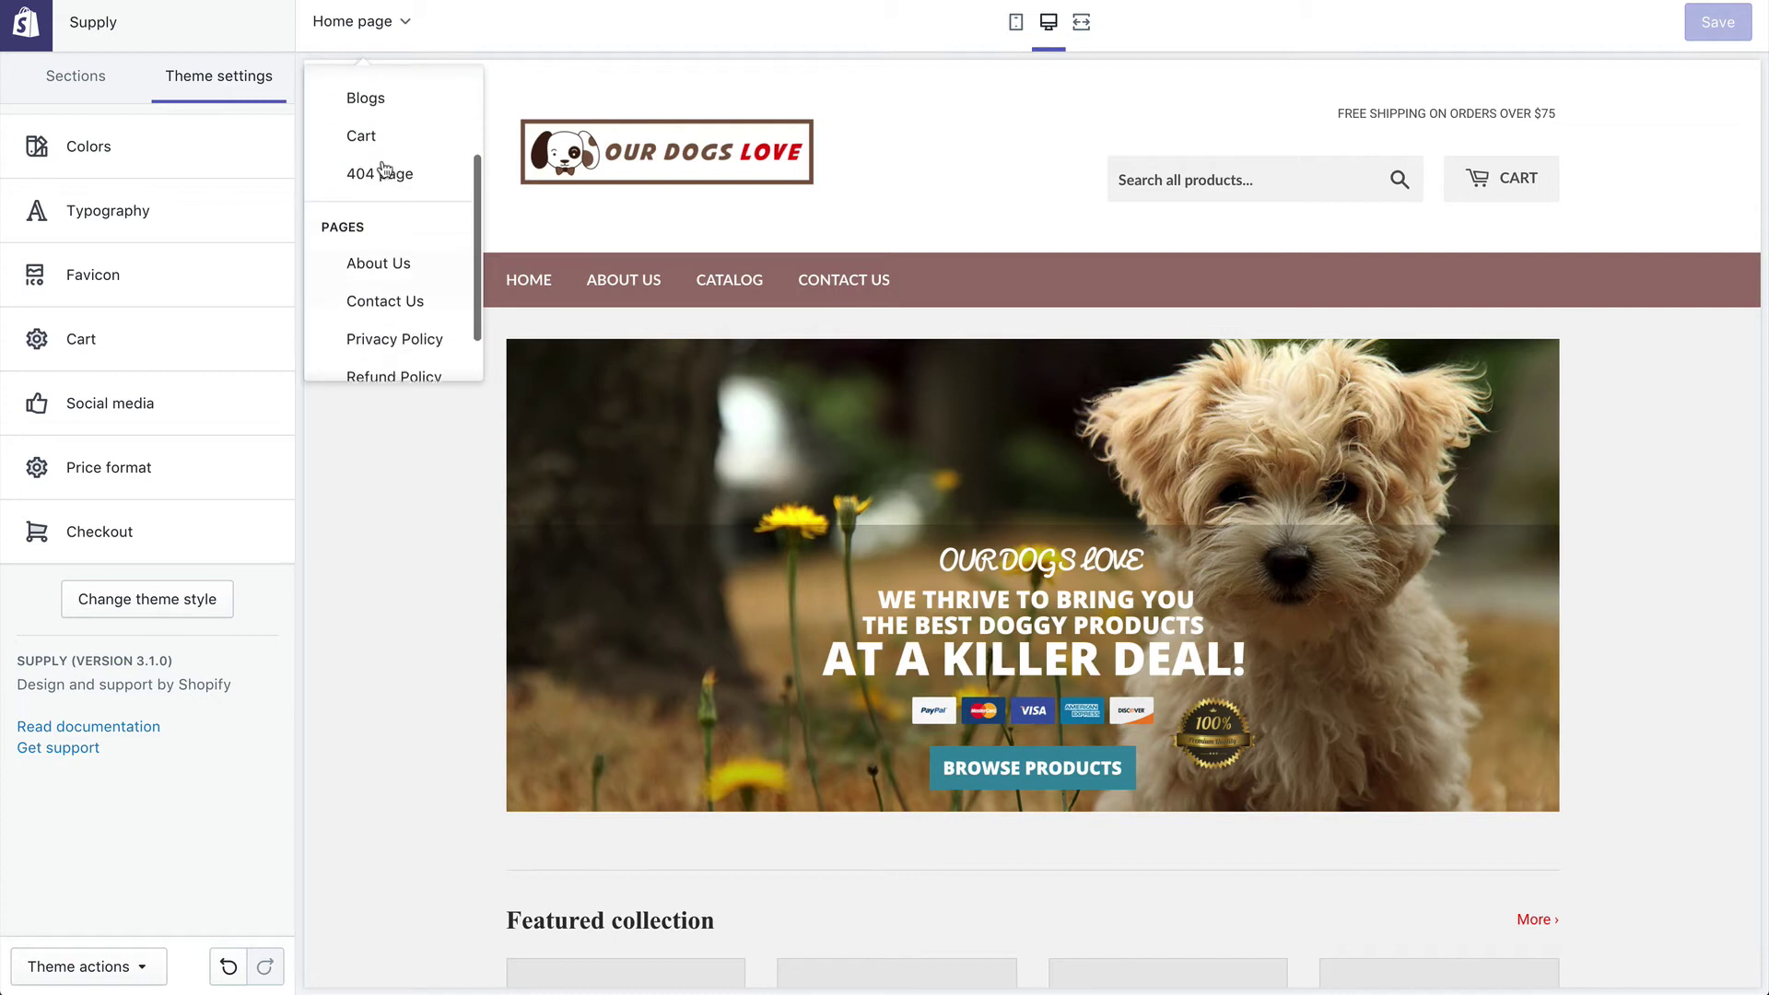
scroll(384, 168, "down", 2)
left_click(93, 78)
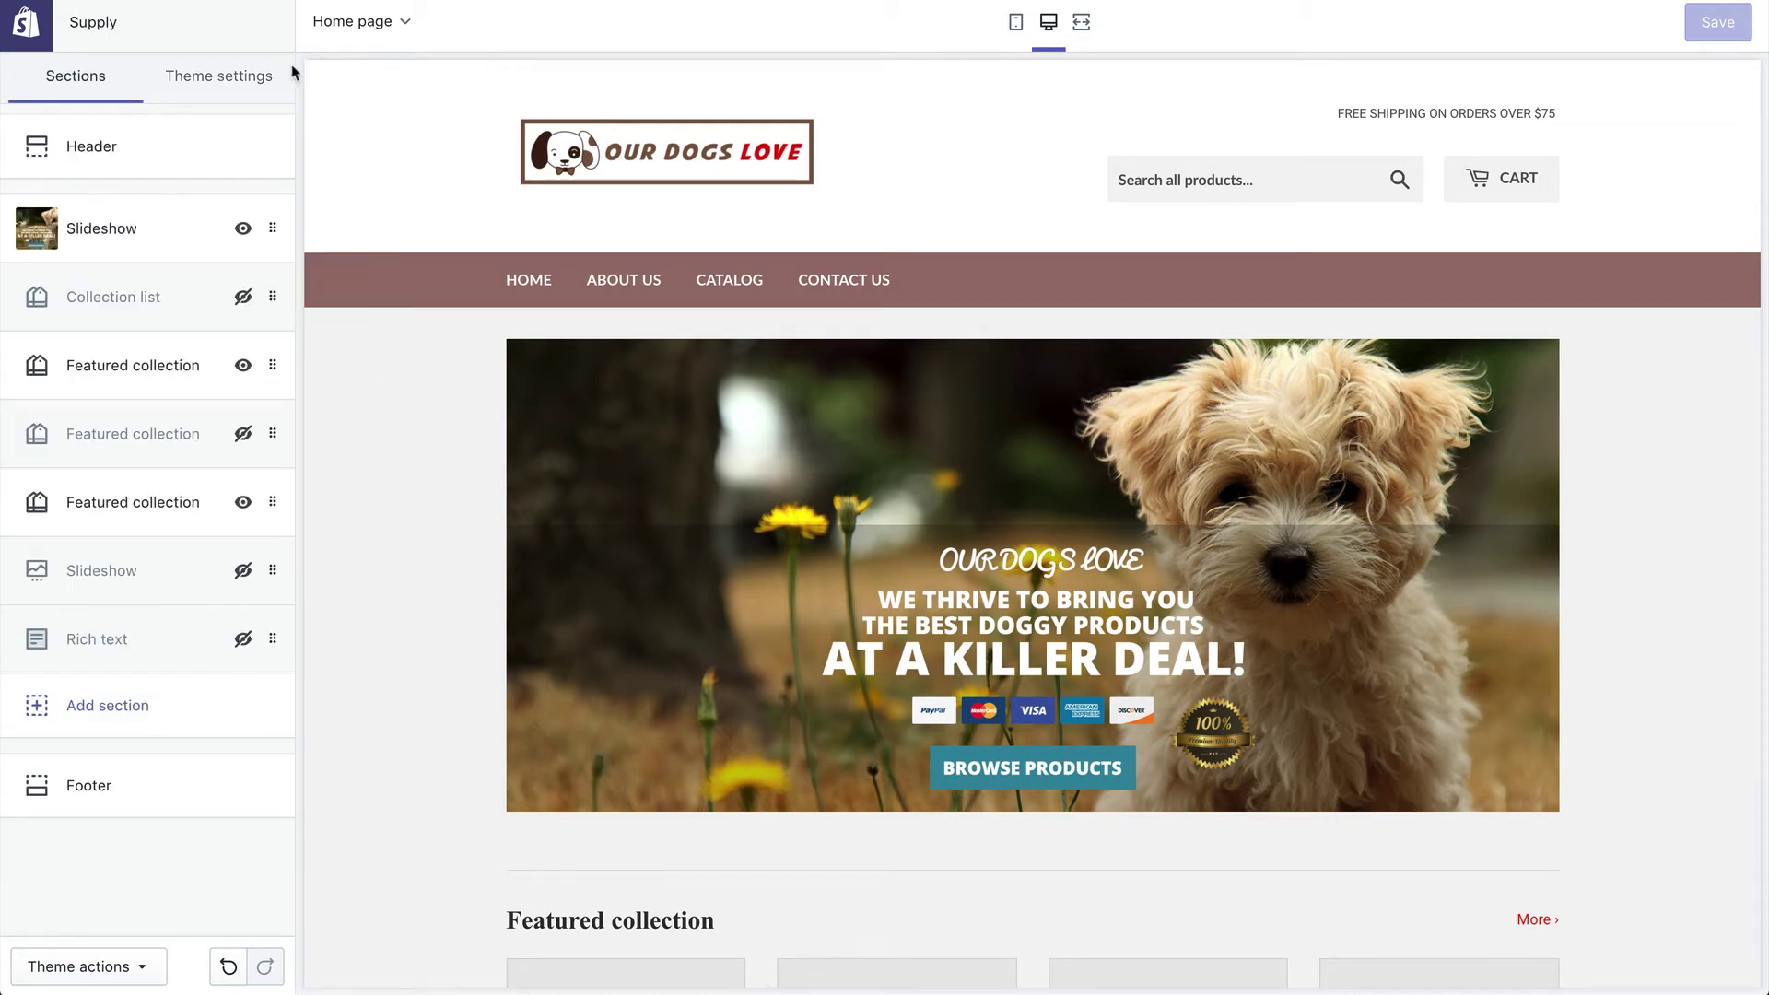
left_click(286, 74)
left_click(85, 81)
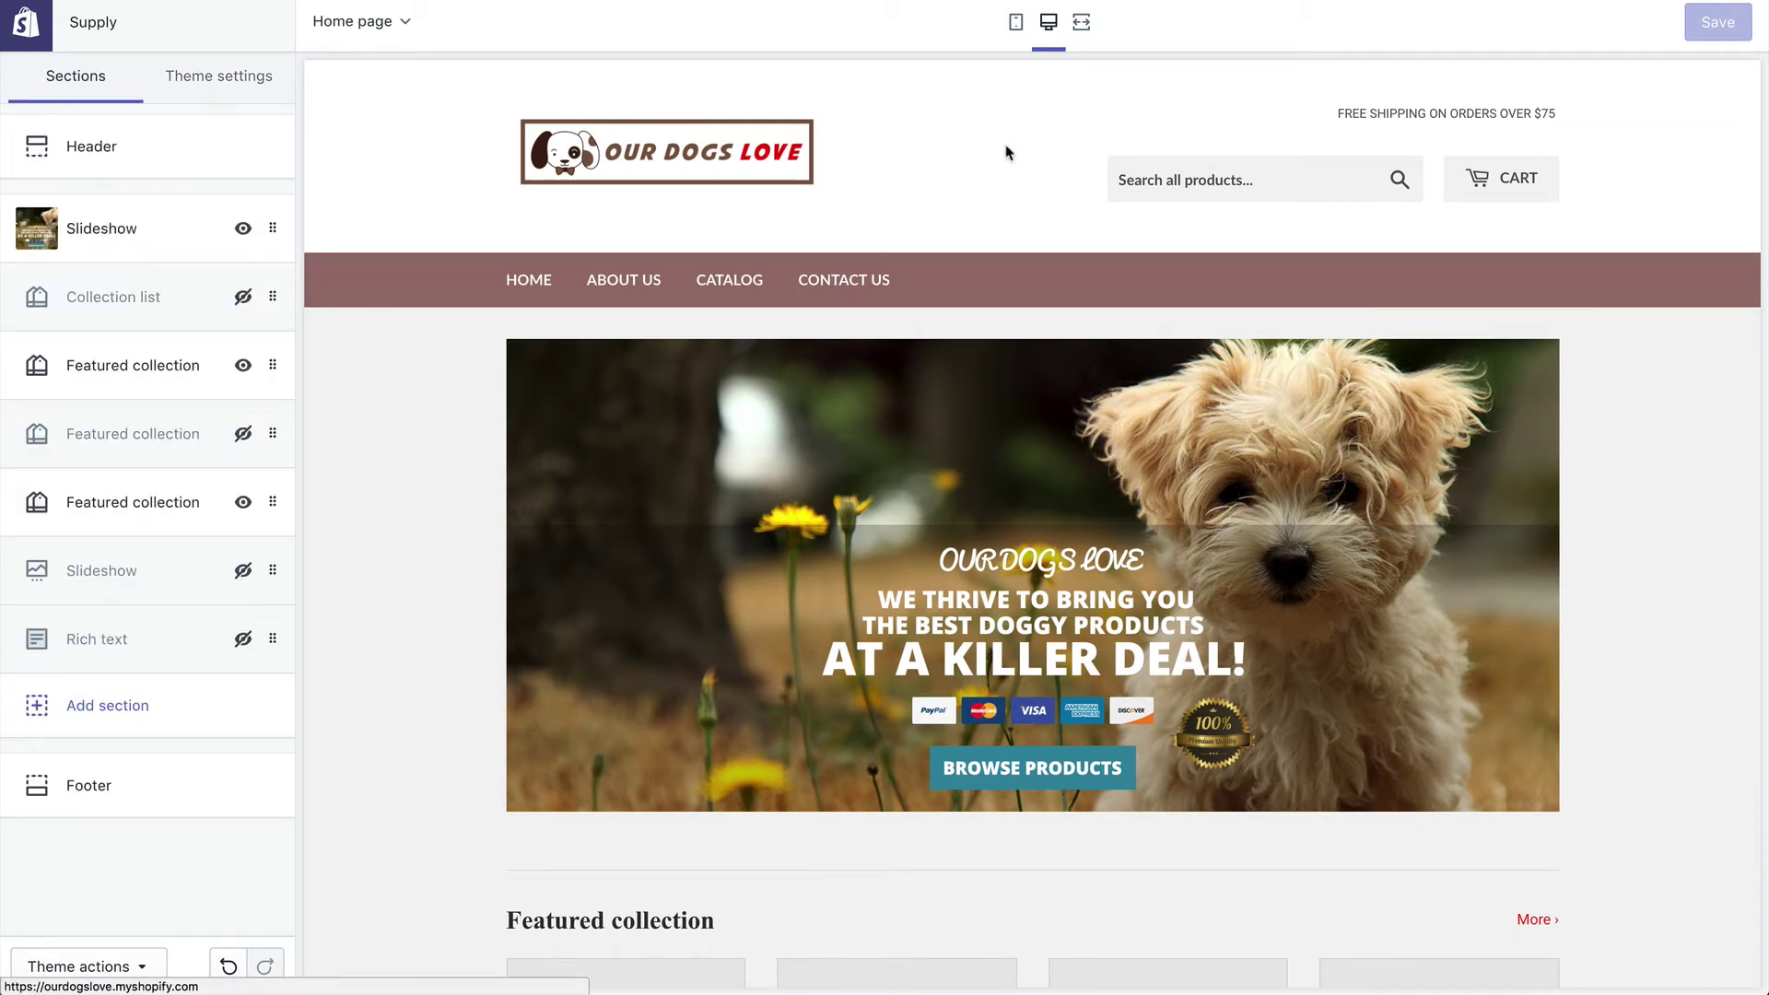
scroll(1080, 560, "down", 9)
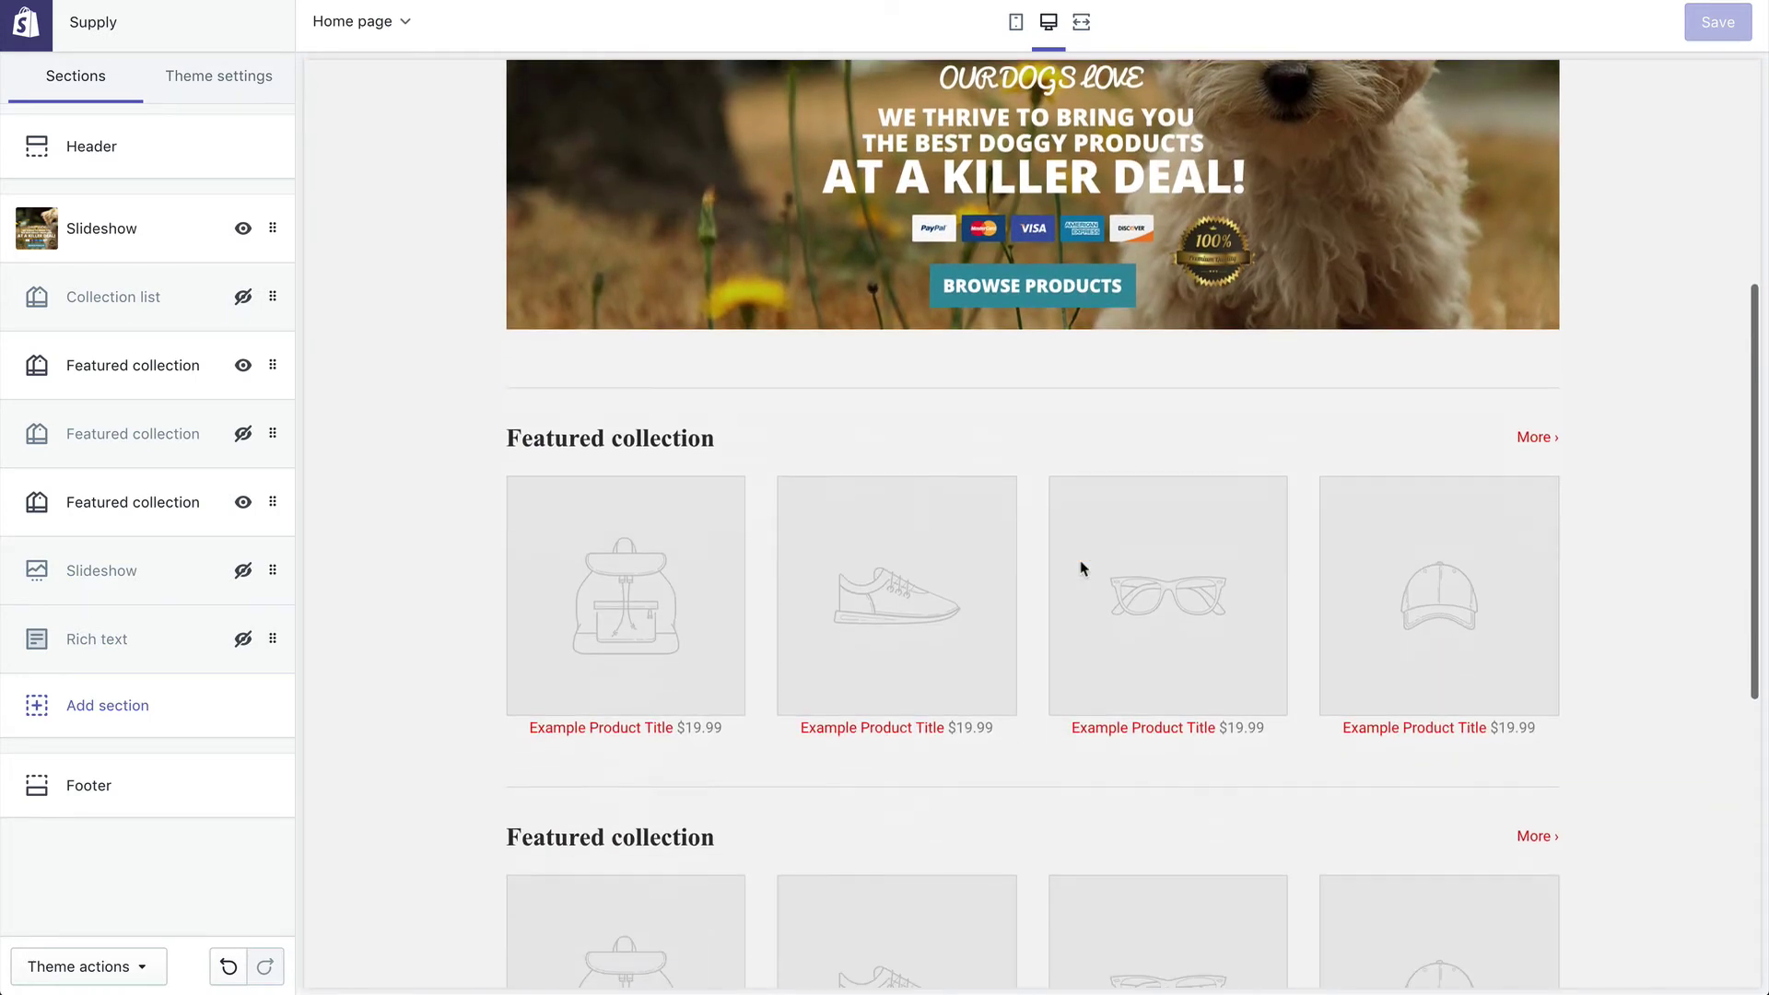
scroll(1082, 564, "up", 3)
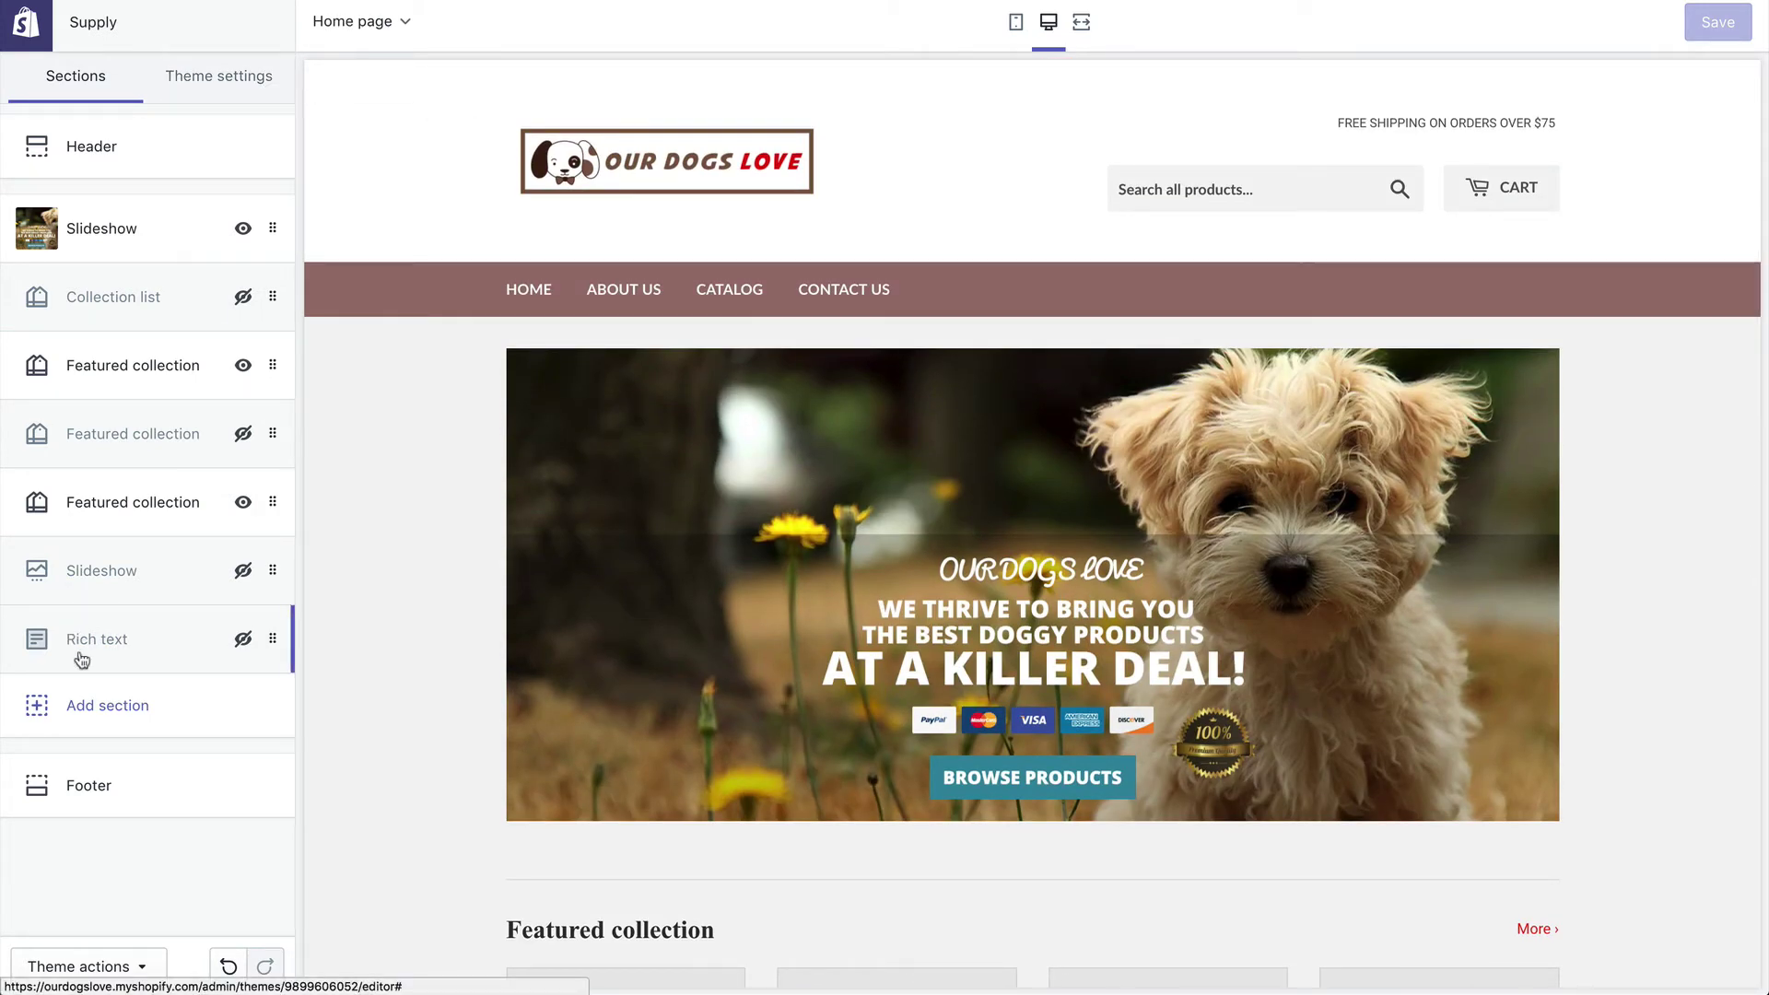
left_click(33, 28)
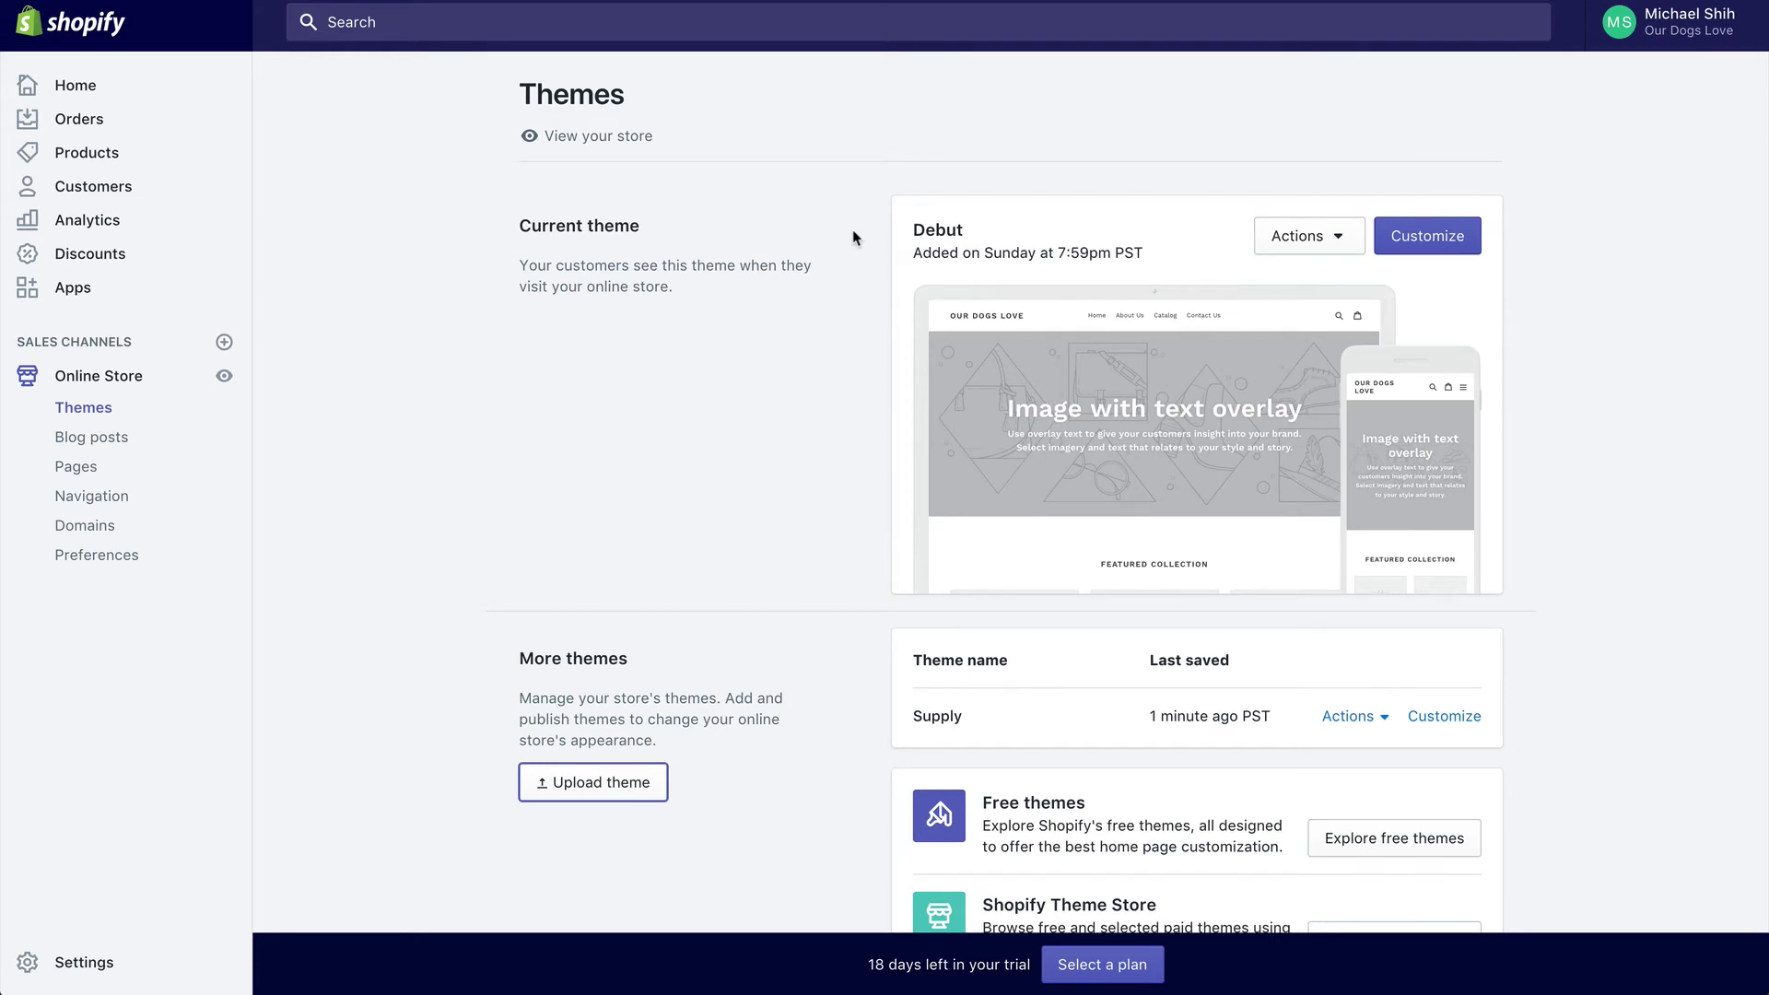
scroll(853, 237, "down", 3)
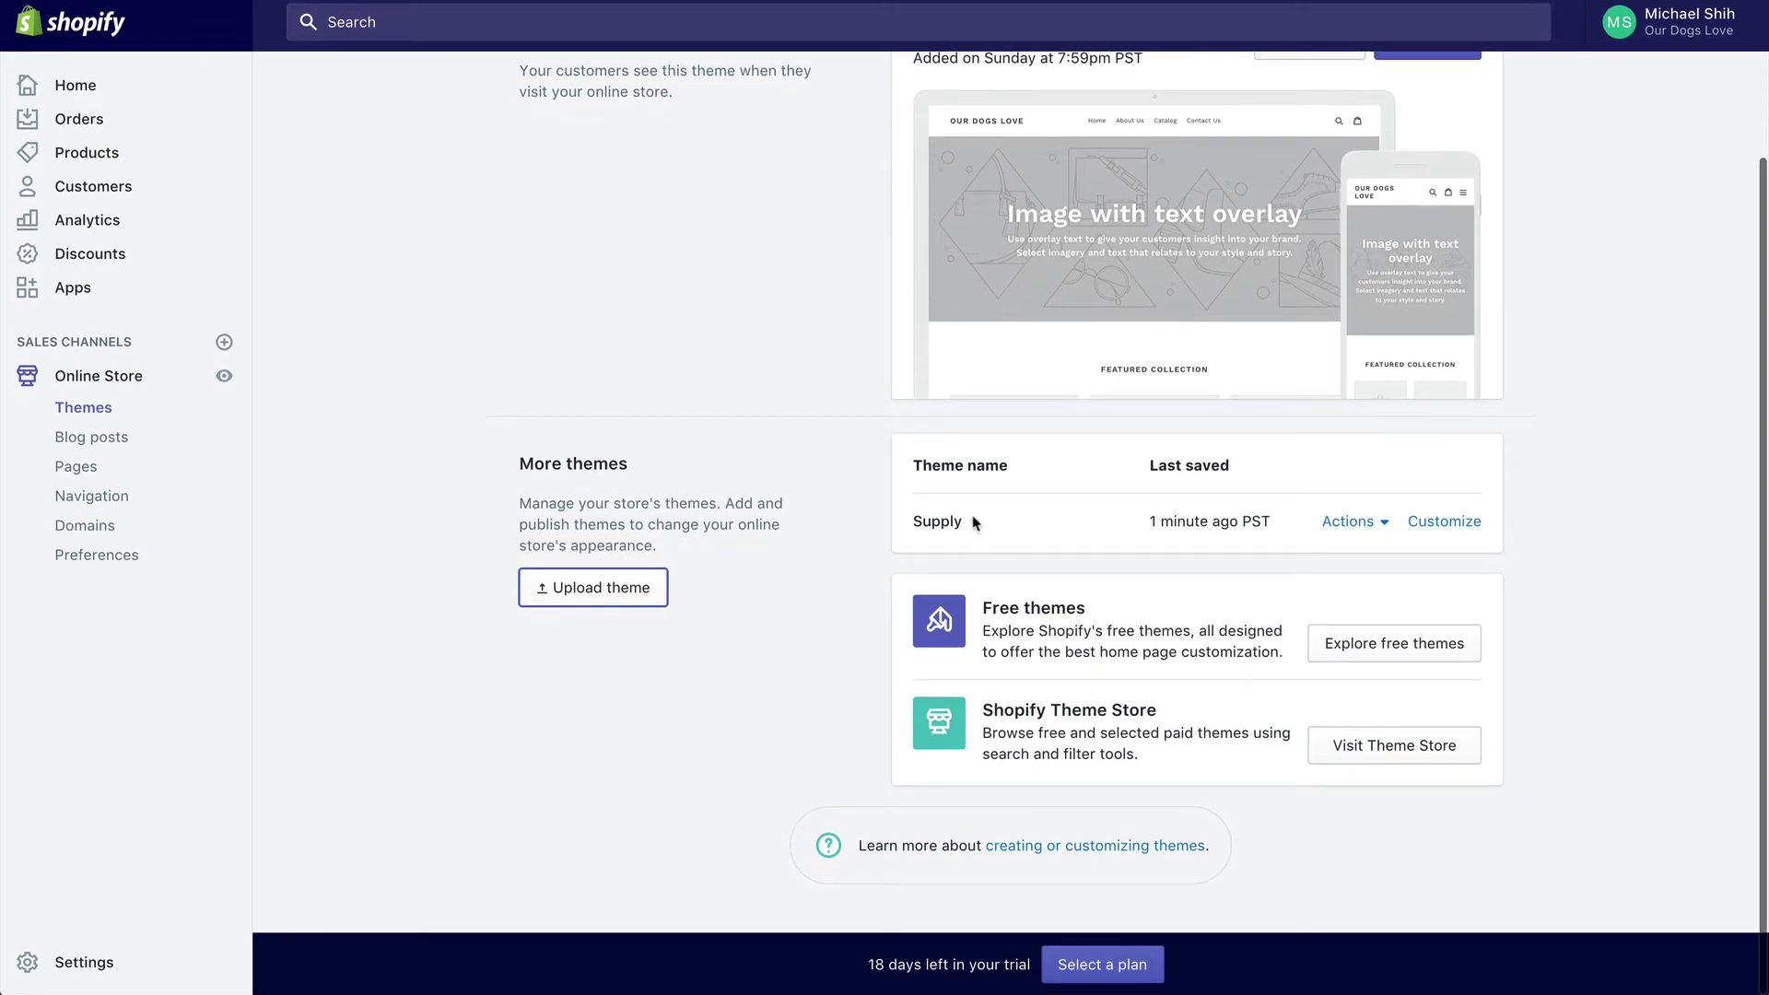
left_click(1347, 523)
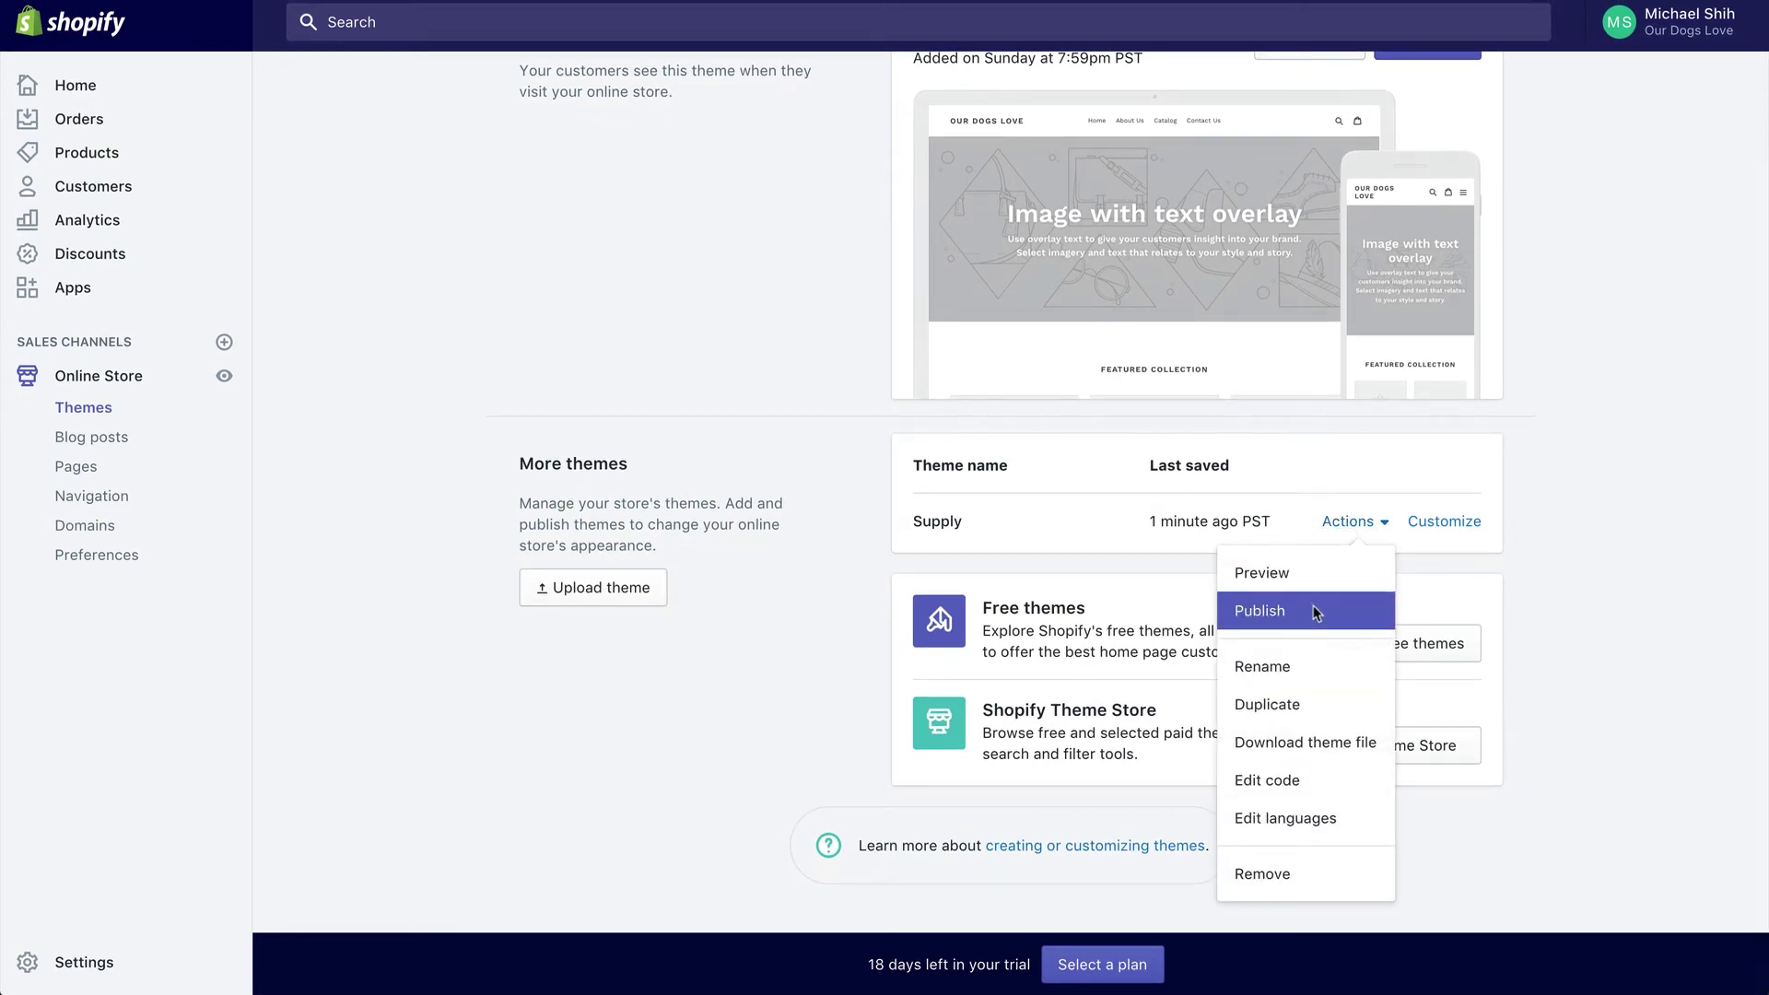
left_click(1572, 583)
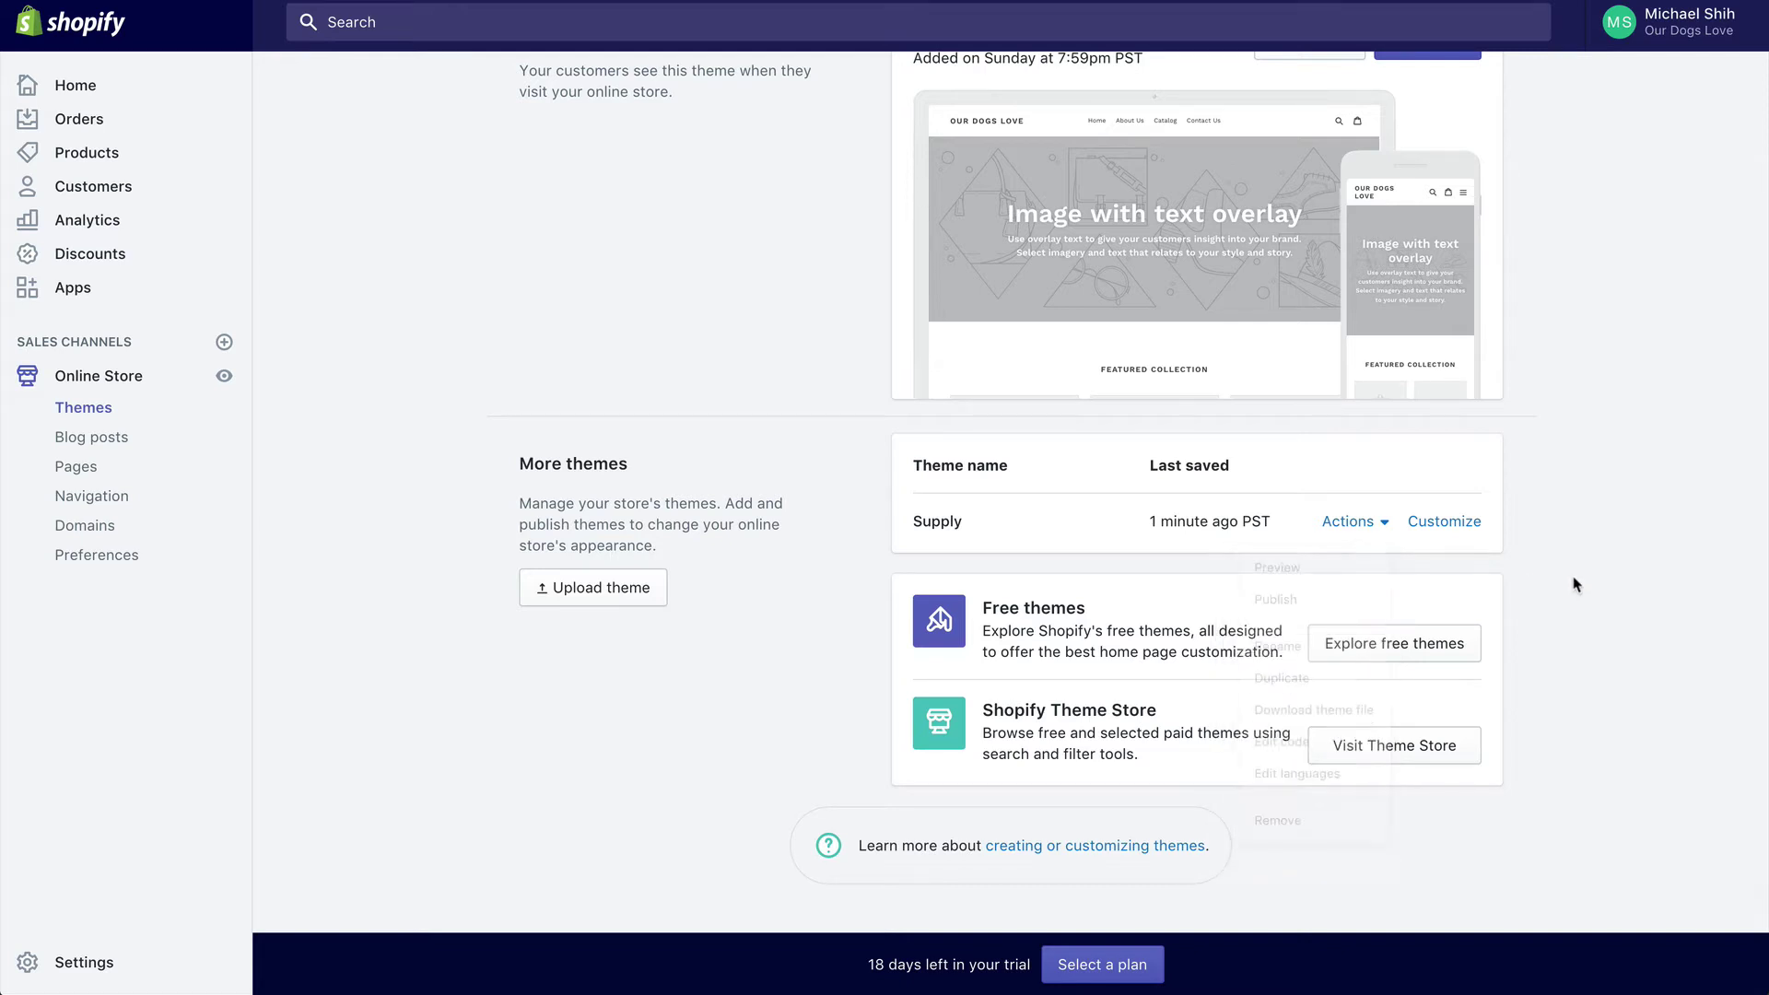
scroll(1578, 577, "up", 3)
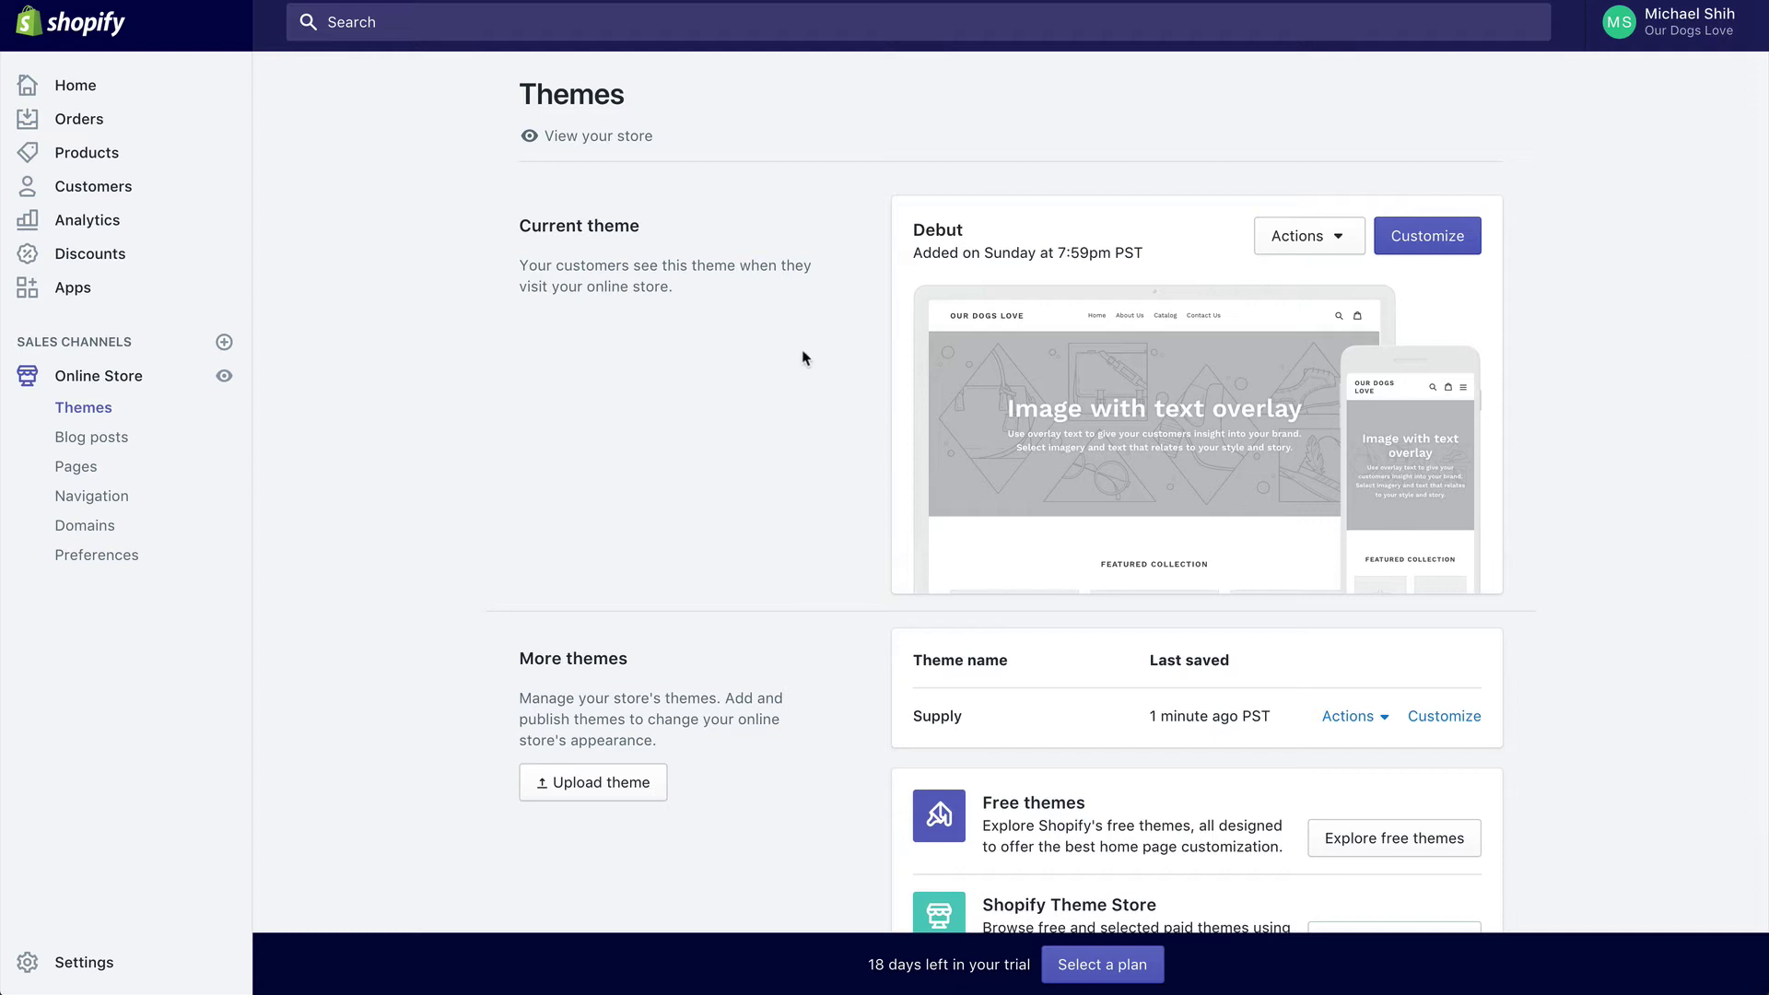
scroll(803, 357, "down", 2)
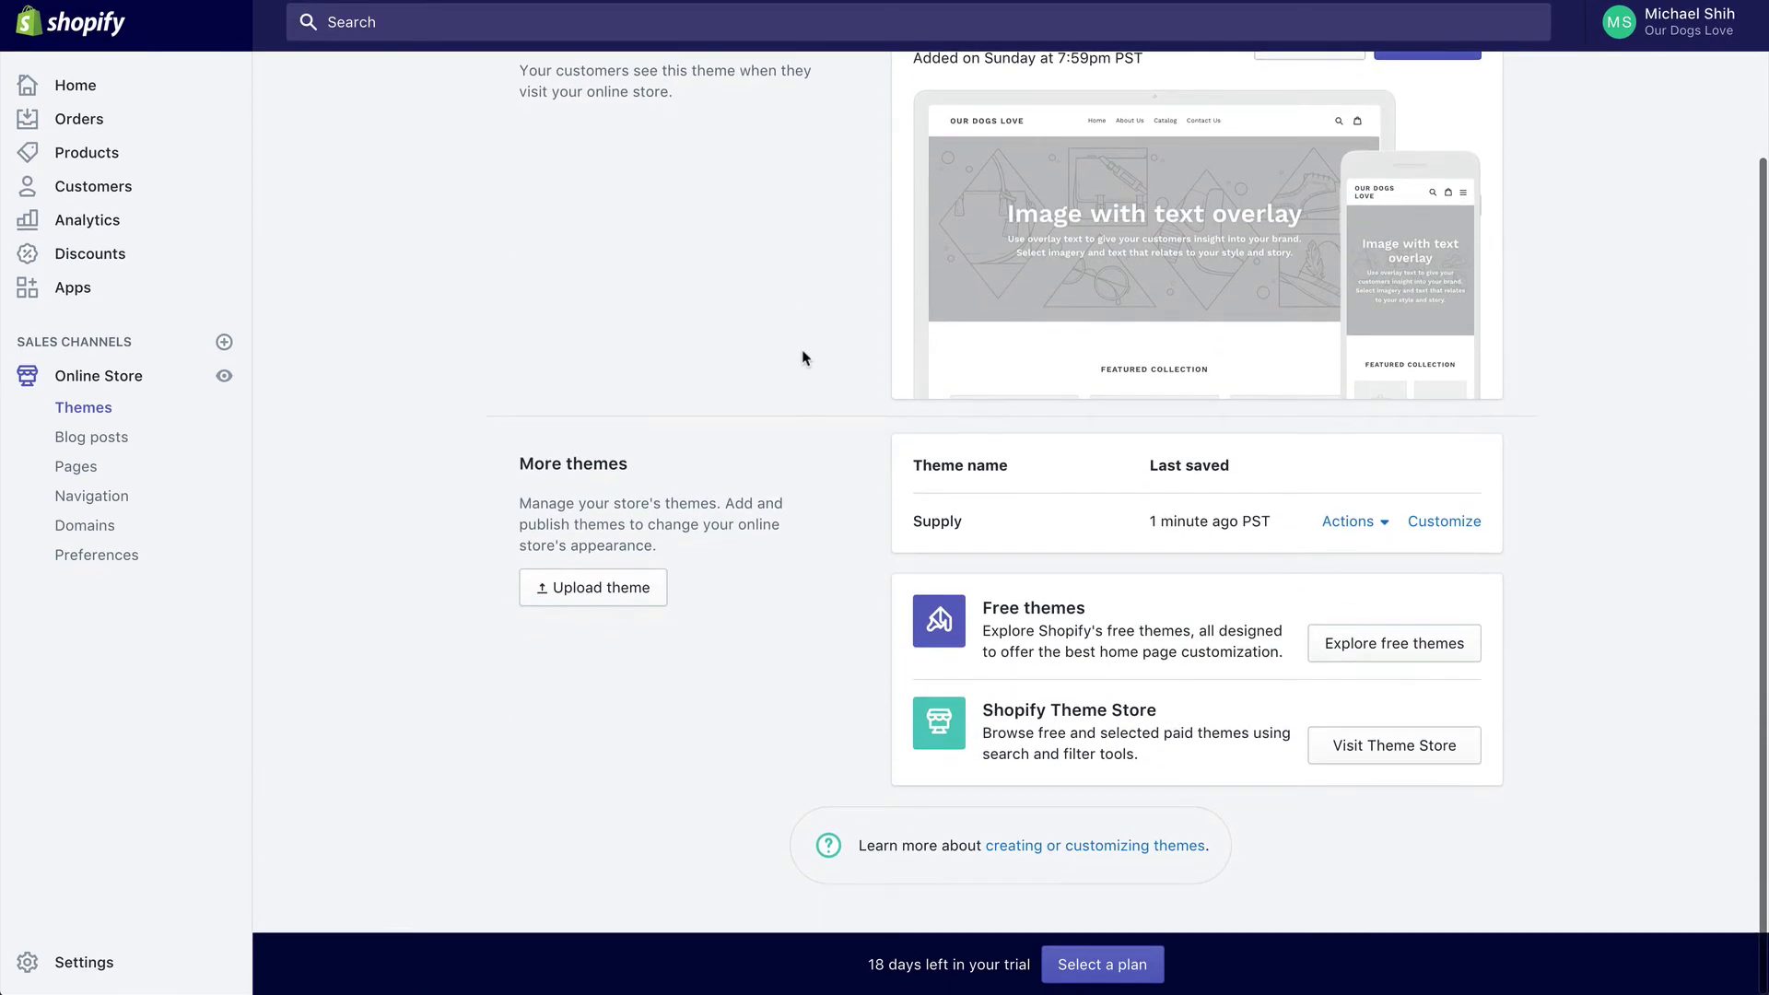
left_click(647, 599)
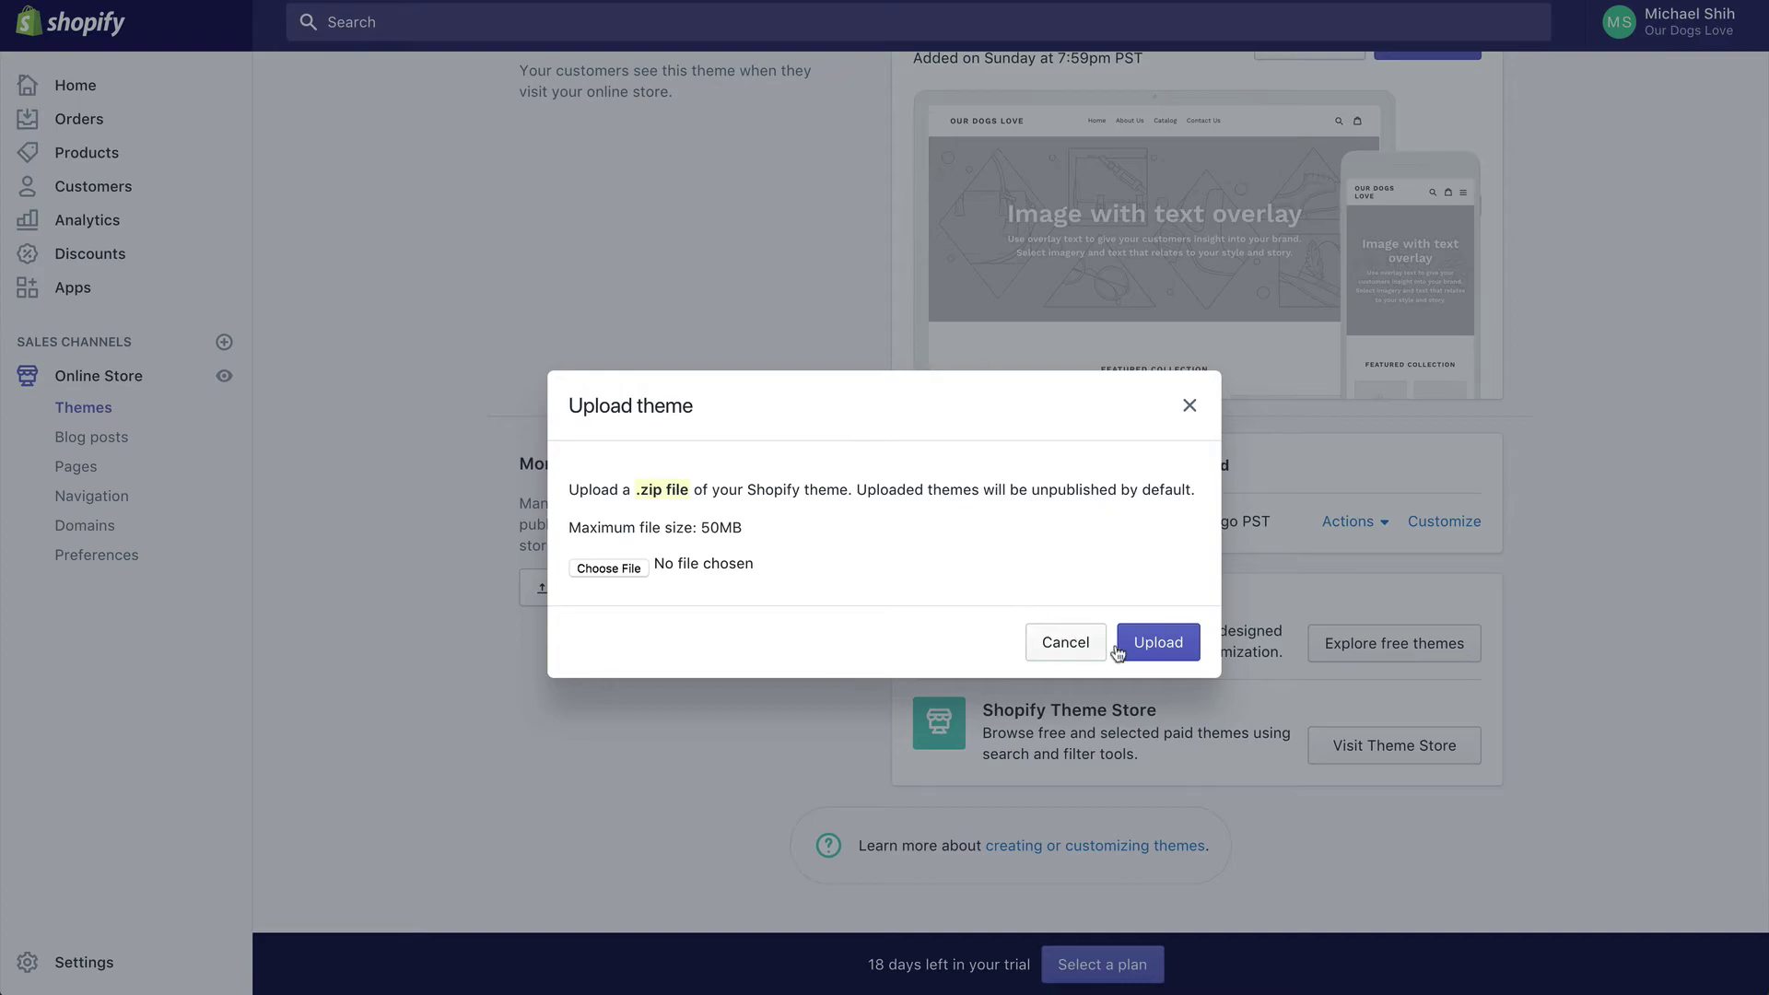
left_click(1068, 643)
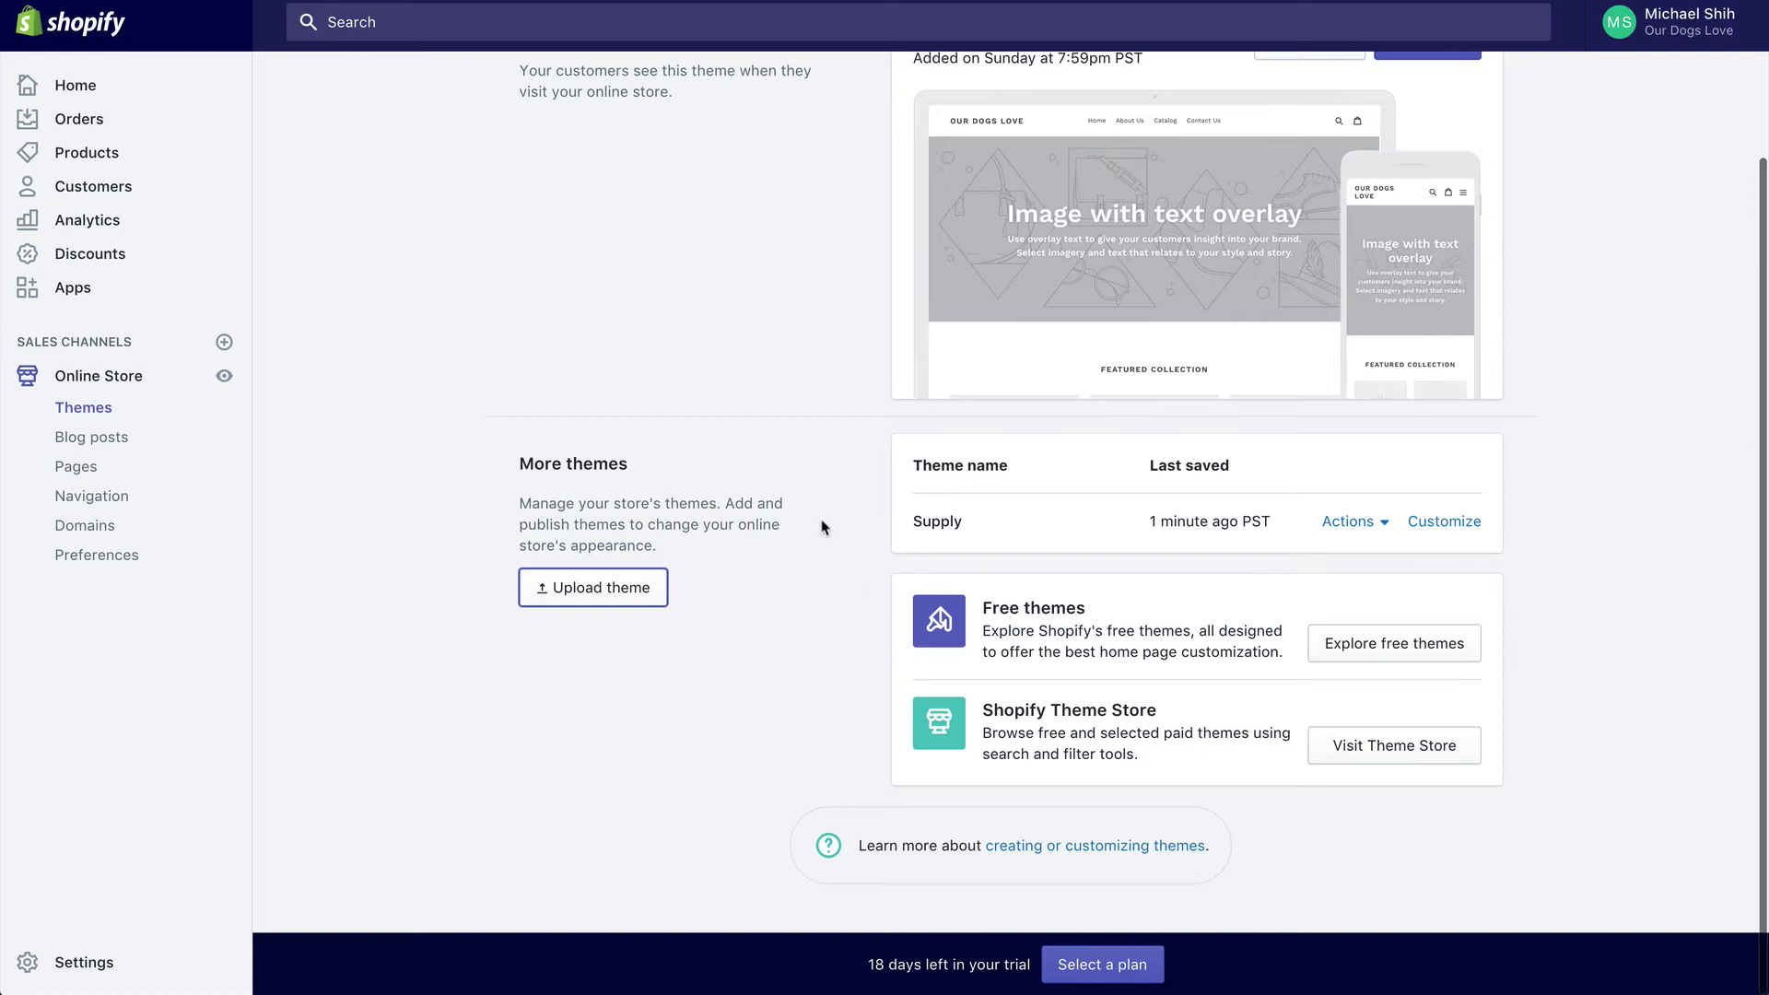
scroll(823, 527, "up", 2)
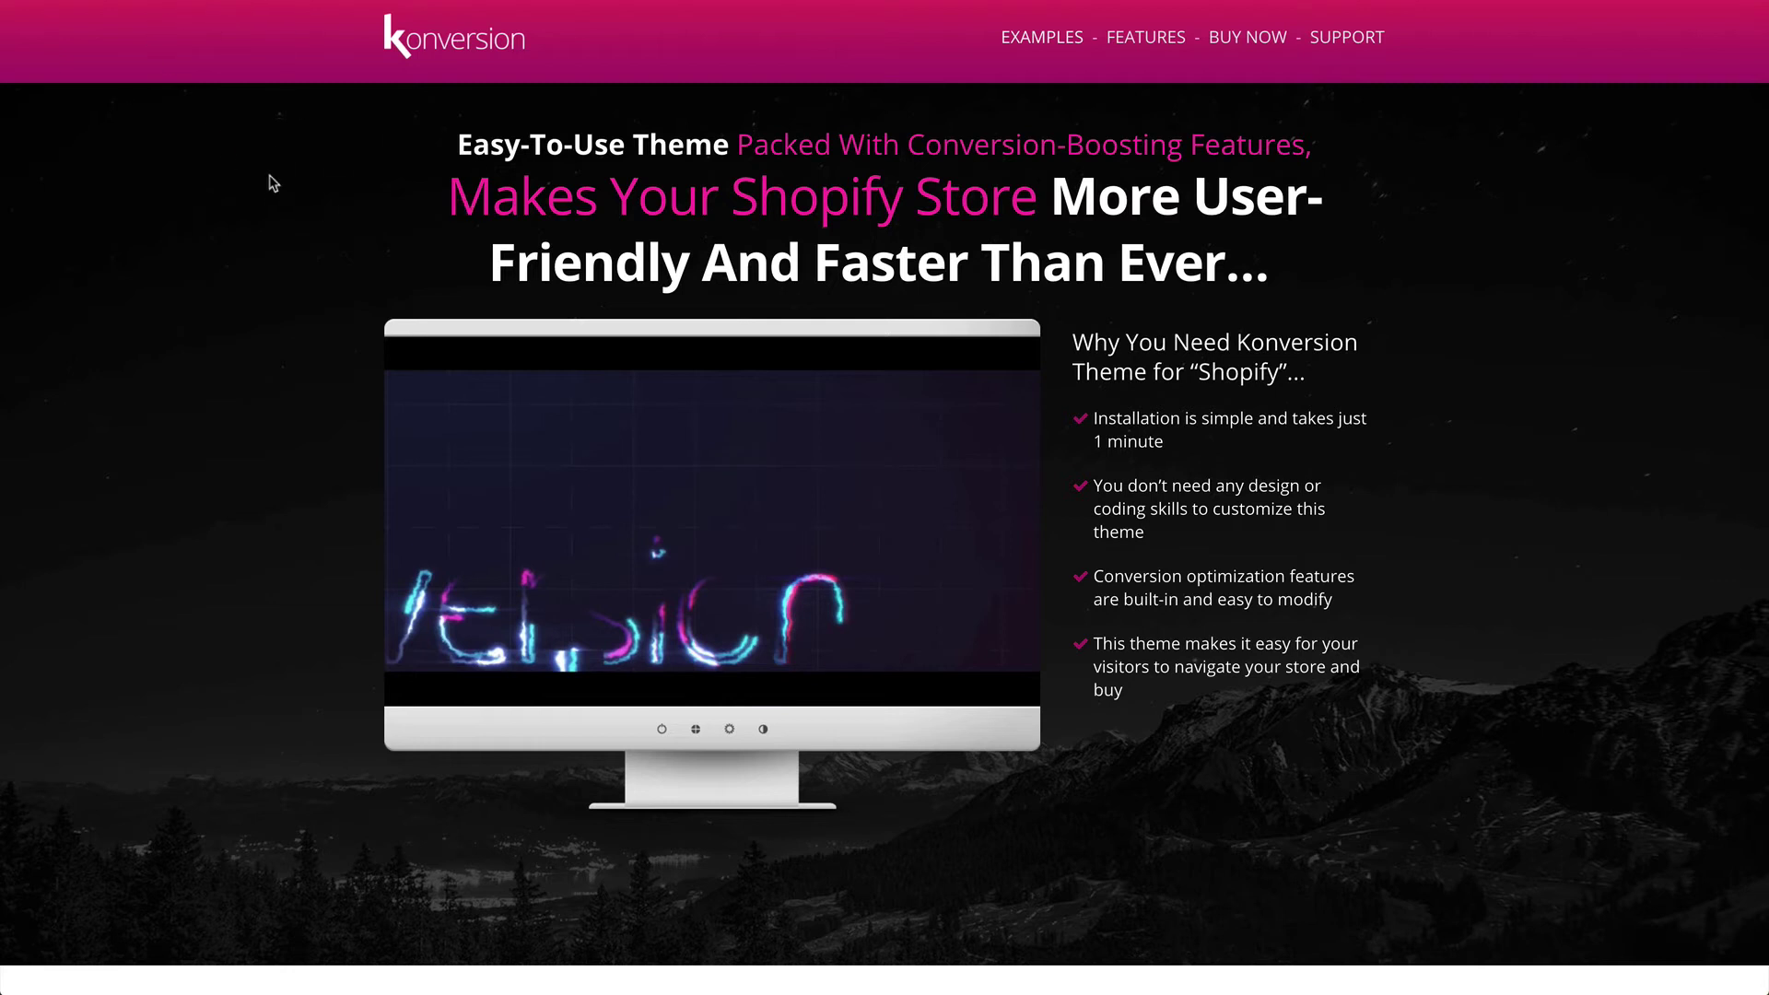
scroll(273, 187, "down", 3)
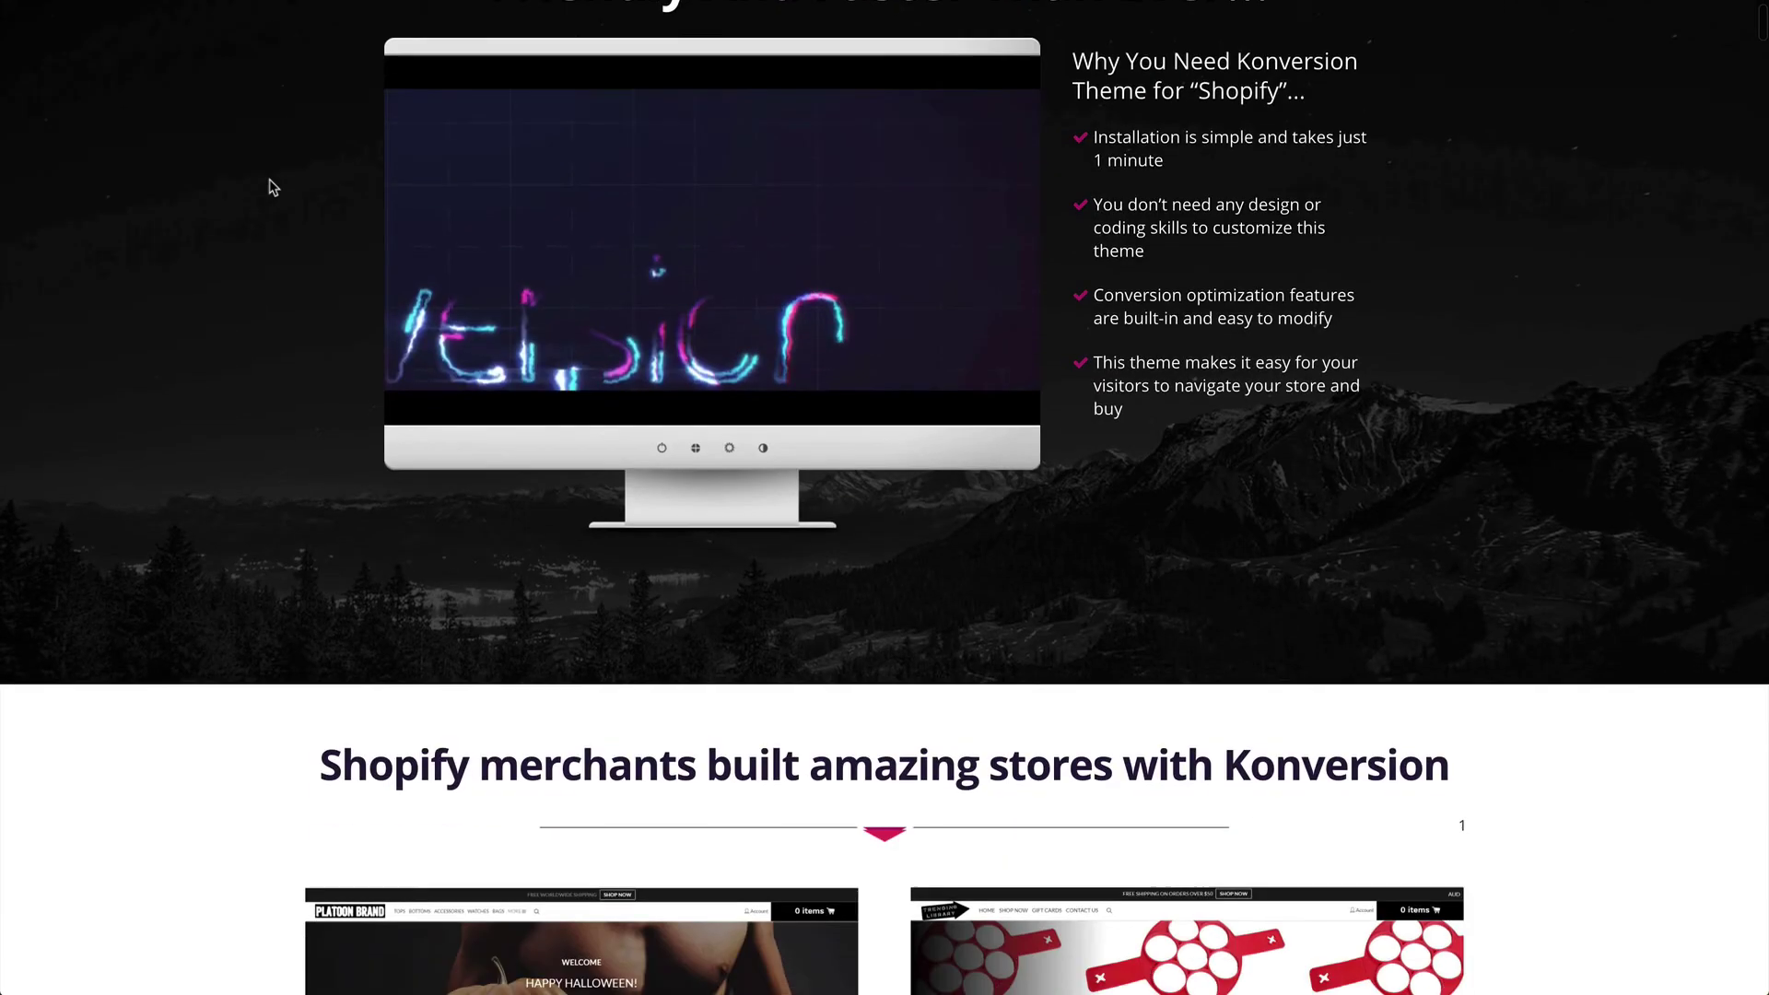
scroll(272, 187, "down", 8)
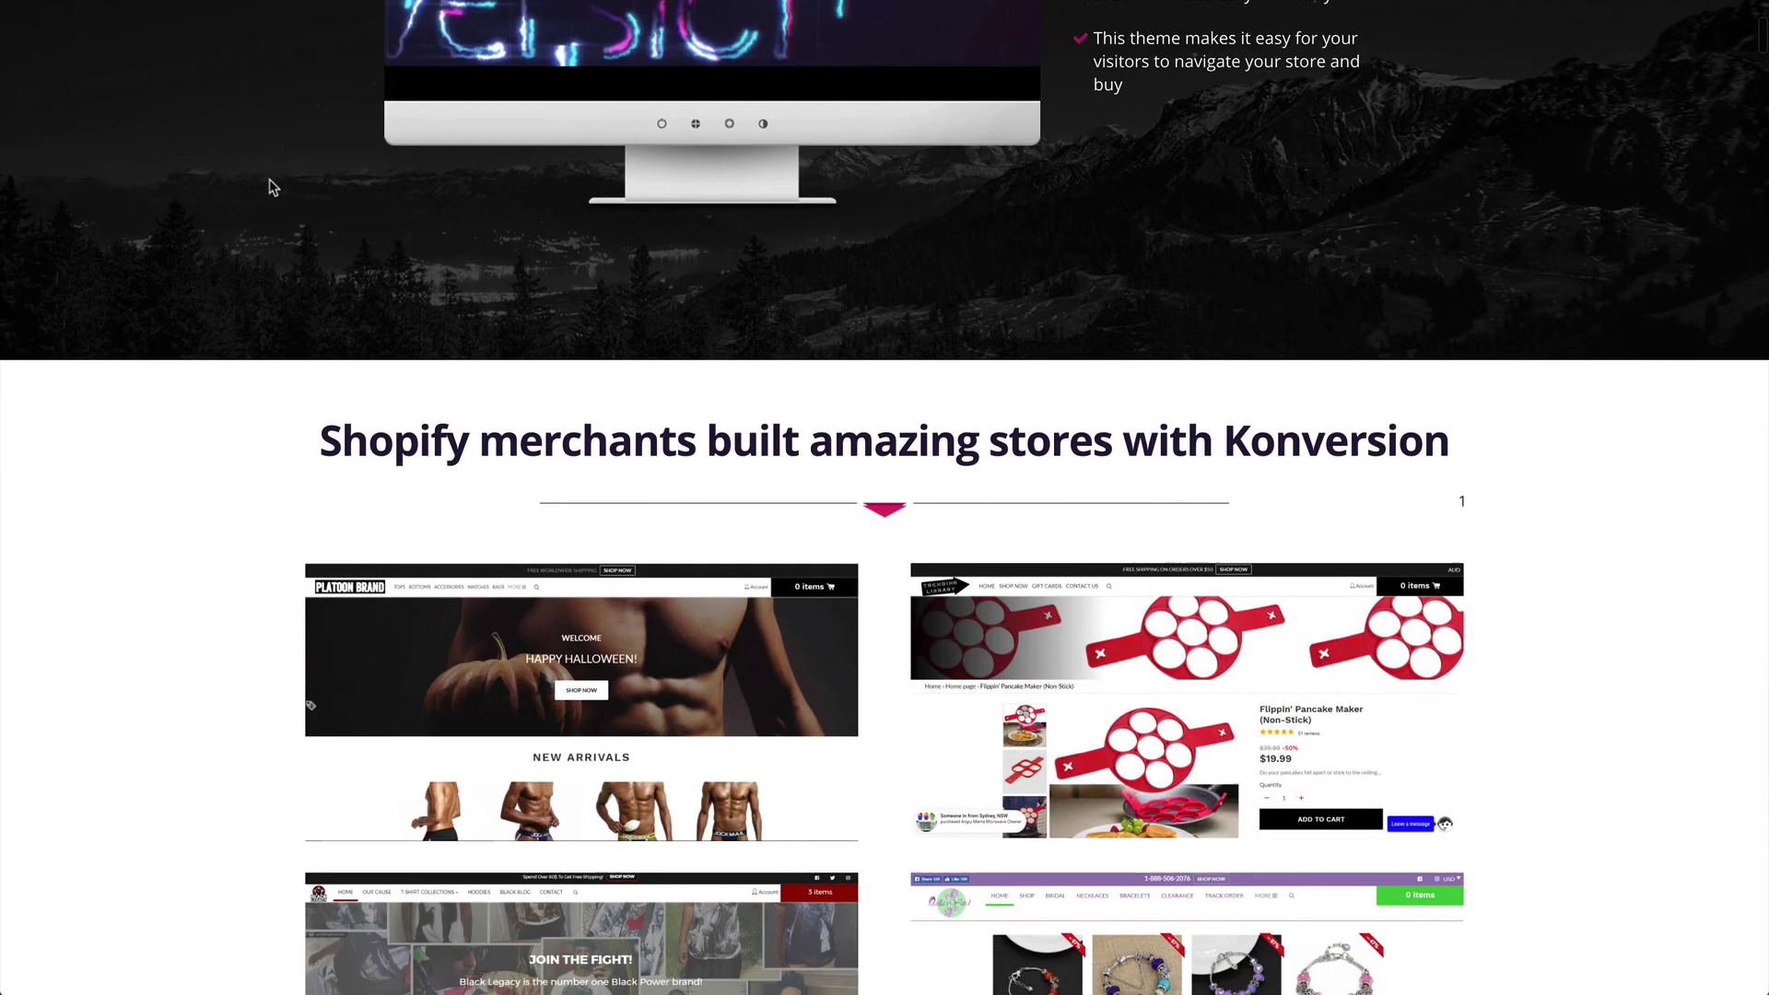
scroll(273, 187, "down", 6)
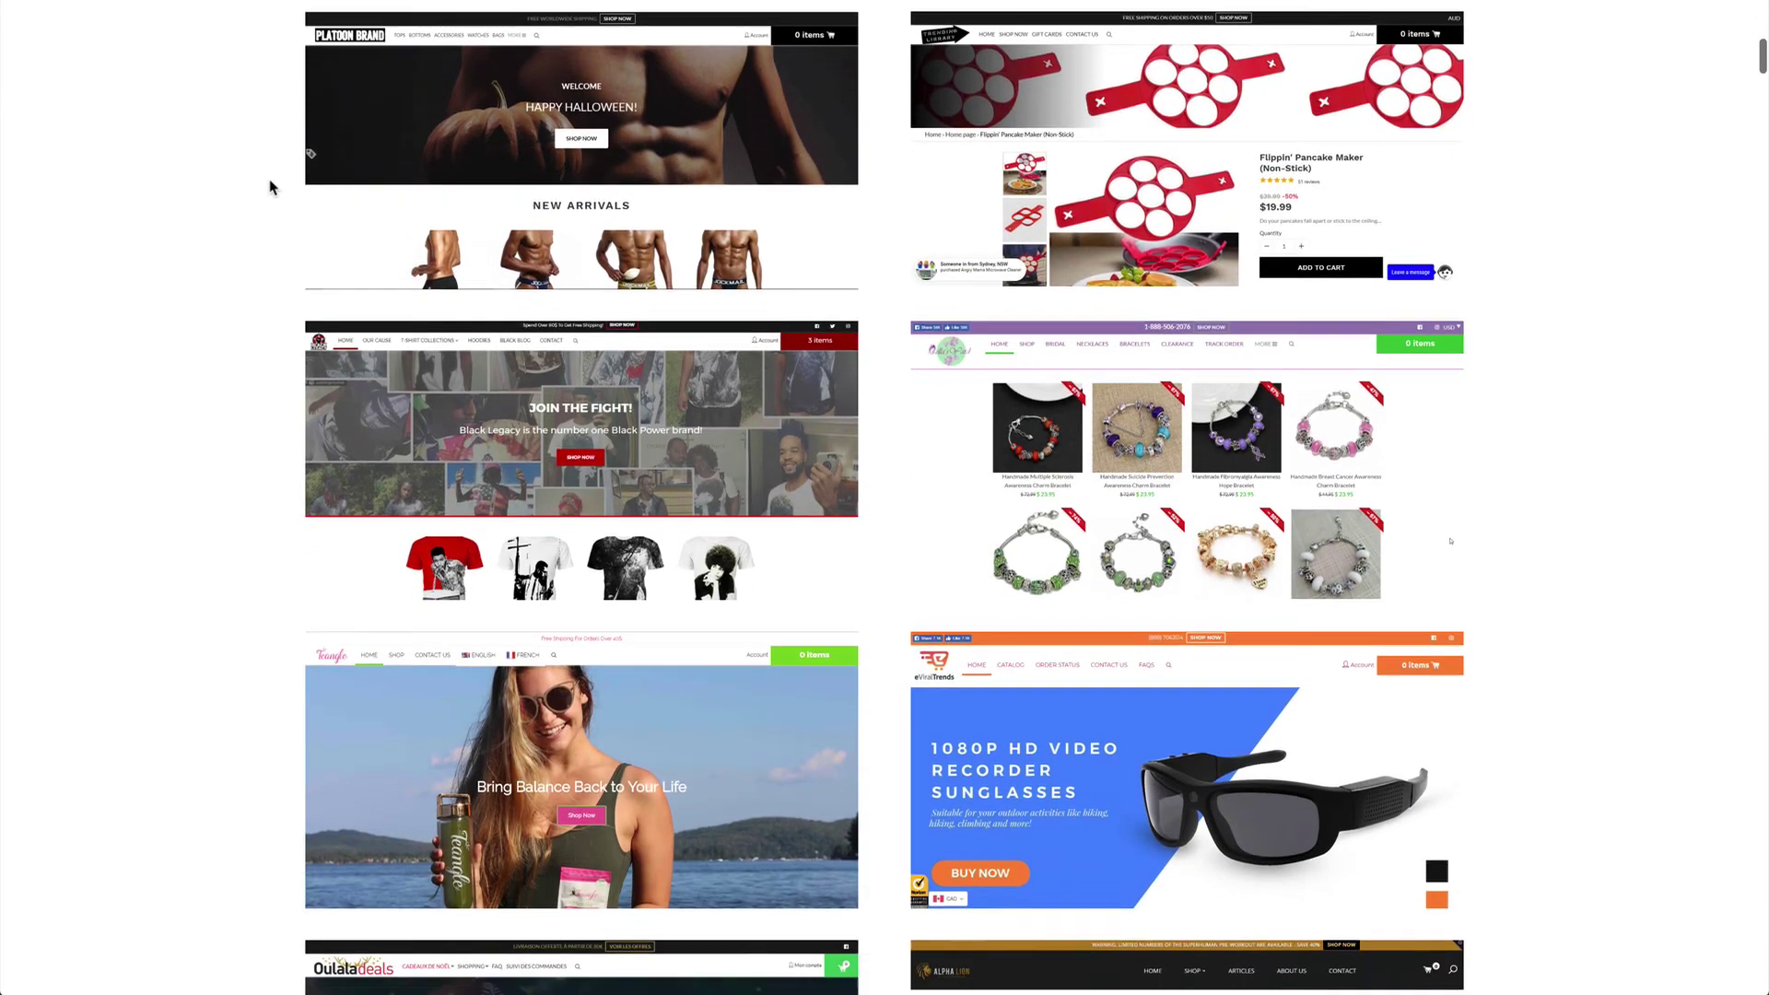
scroll(269, 187, "down", 20)
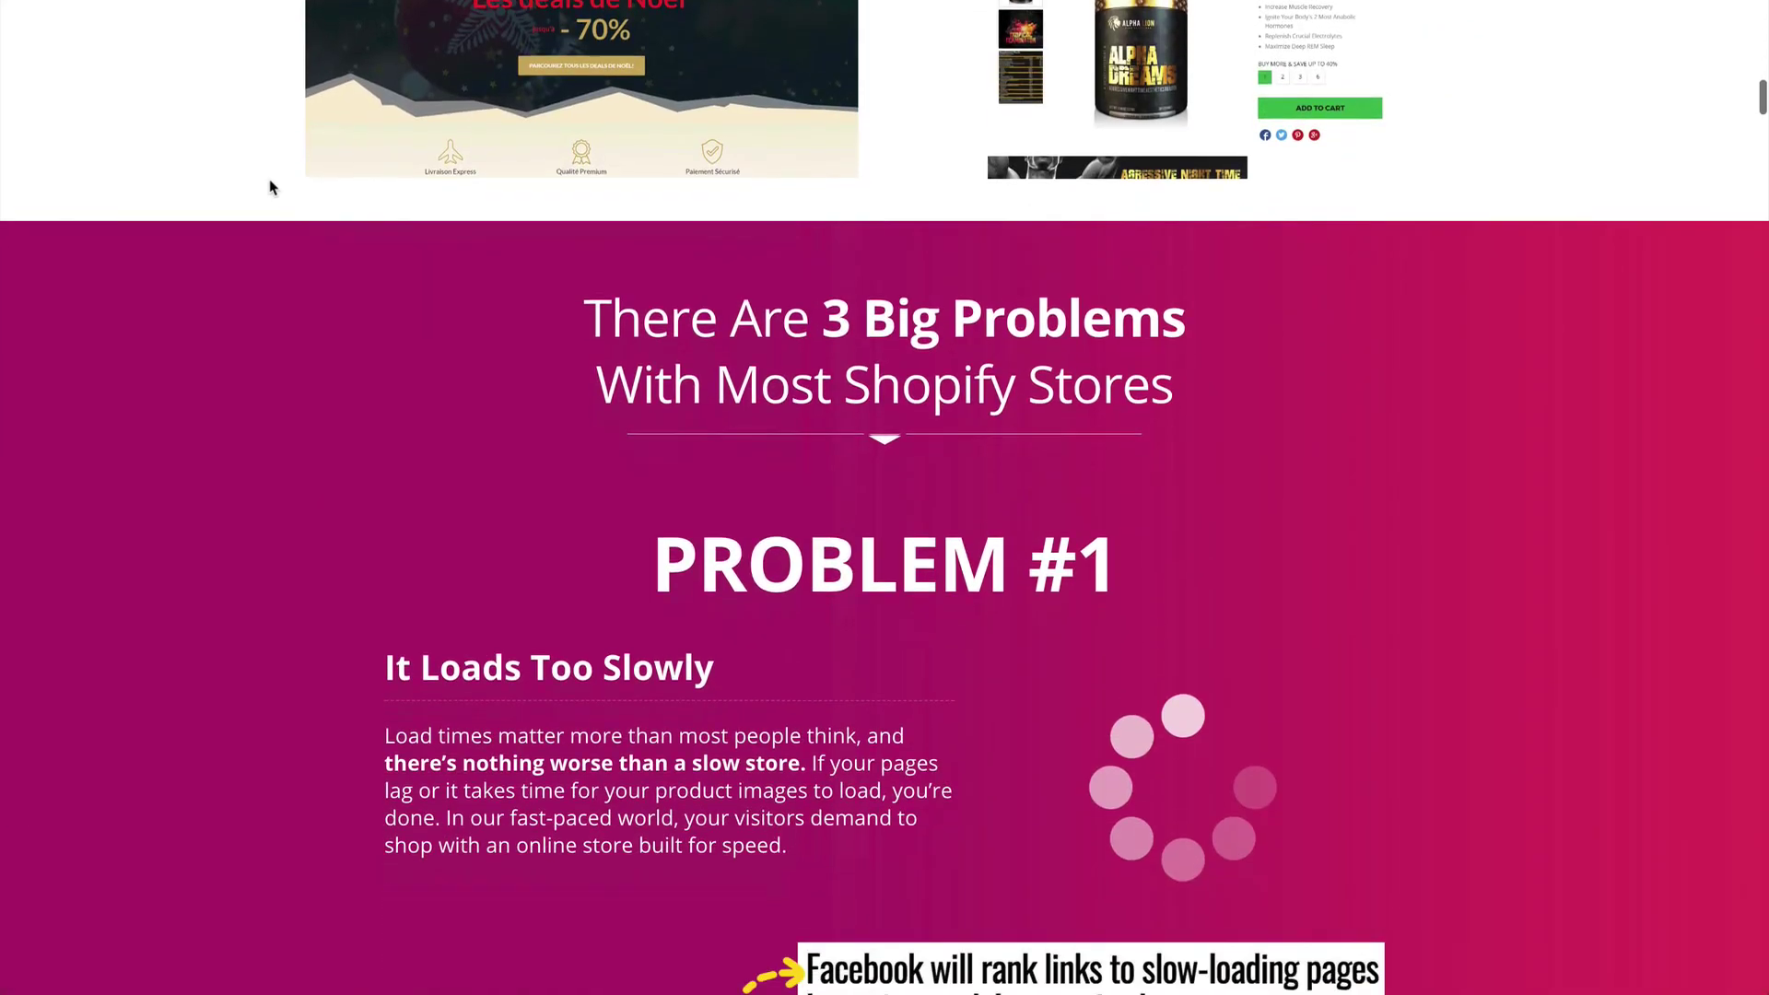
scroll(273, 187, "down", 3)
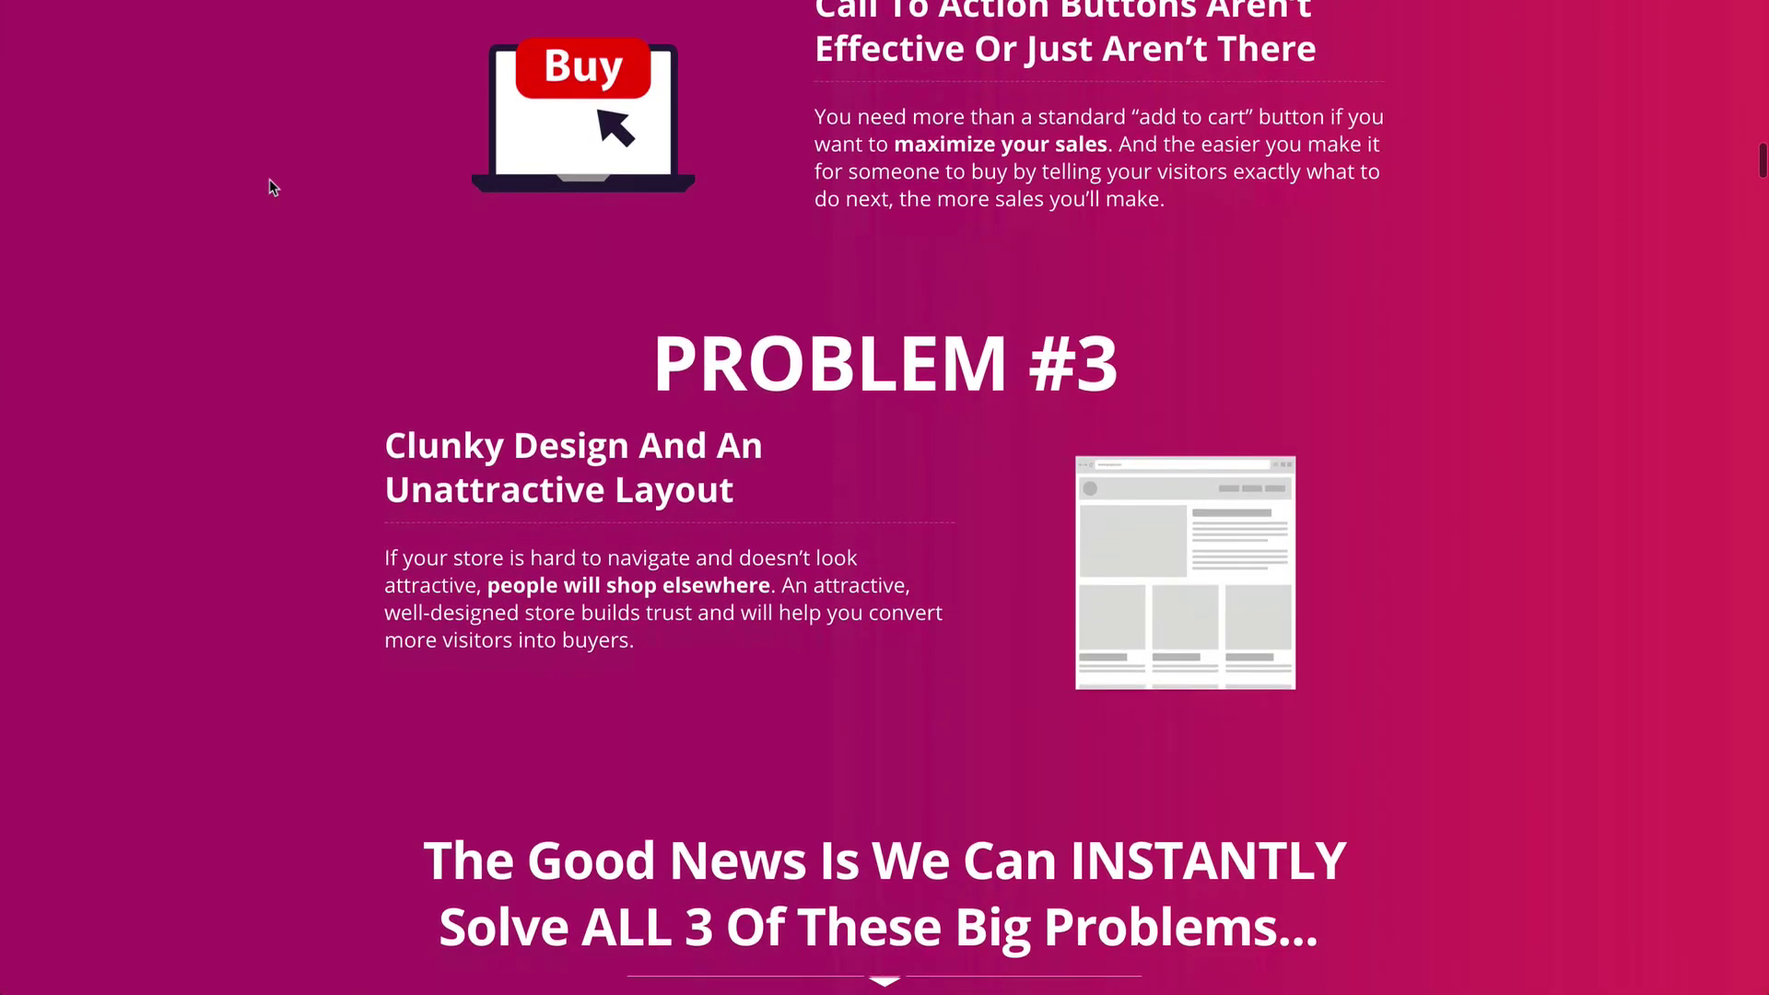
scroll(272, 187, "down", 5)
scroll(269, 181, "down", 13)
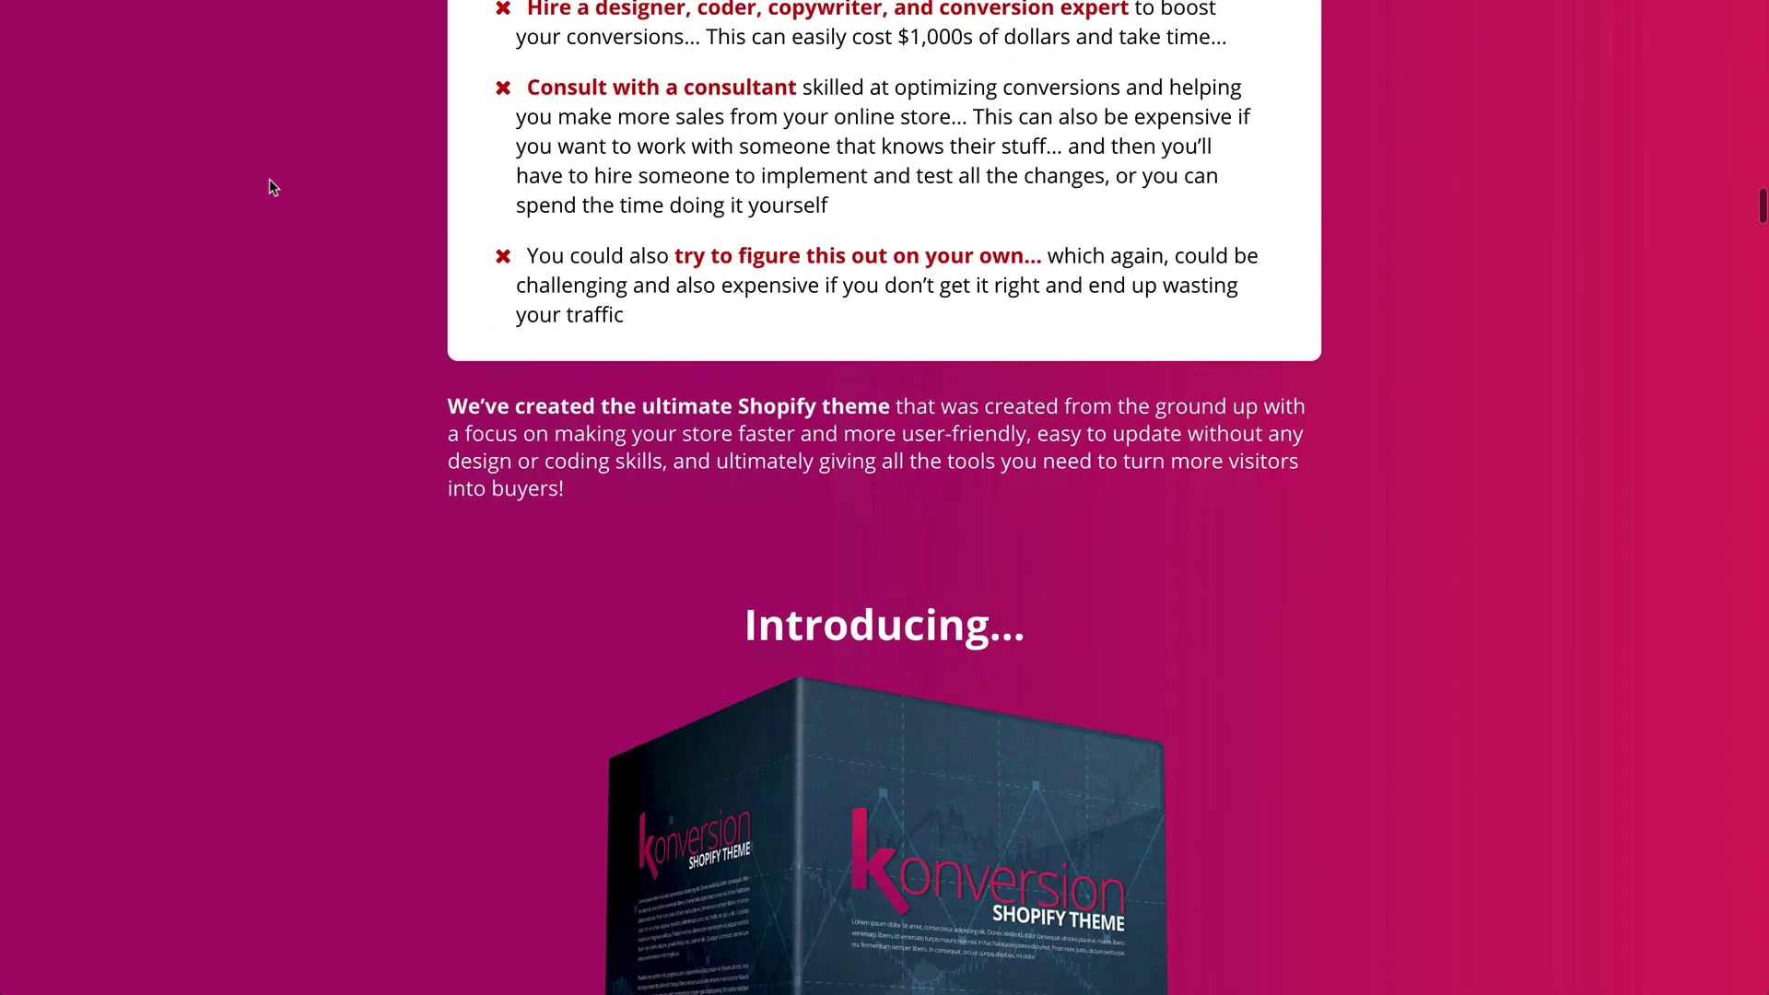
scroll(271, 187, "down", 17)
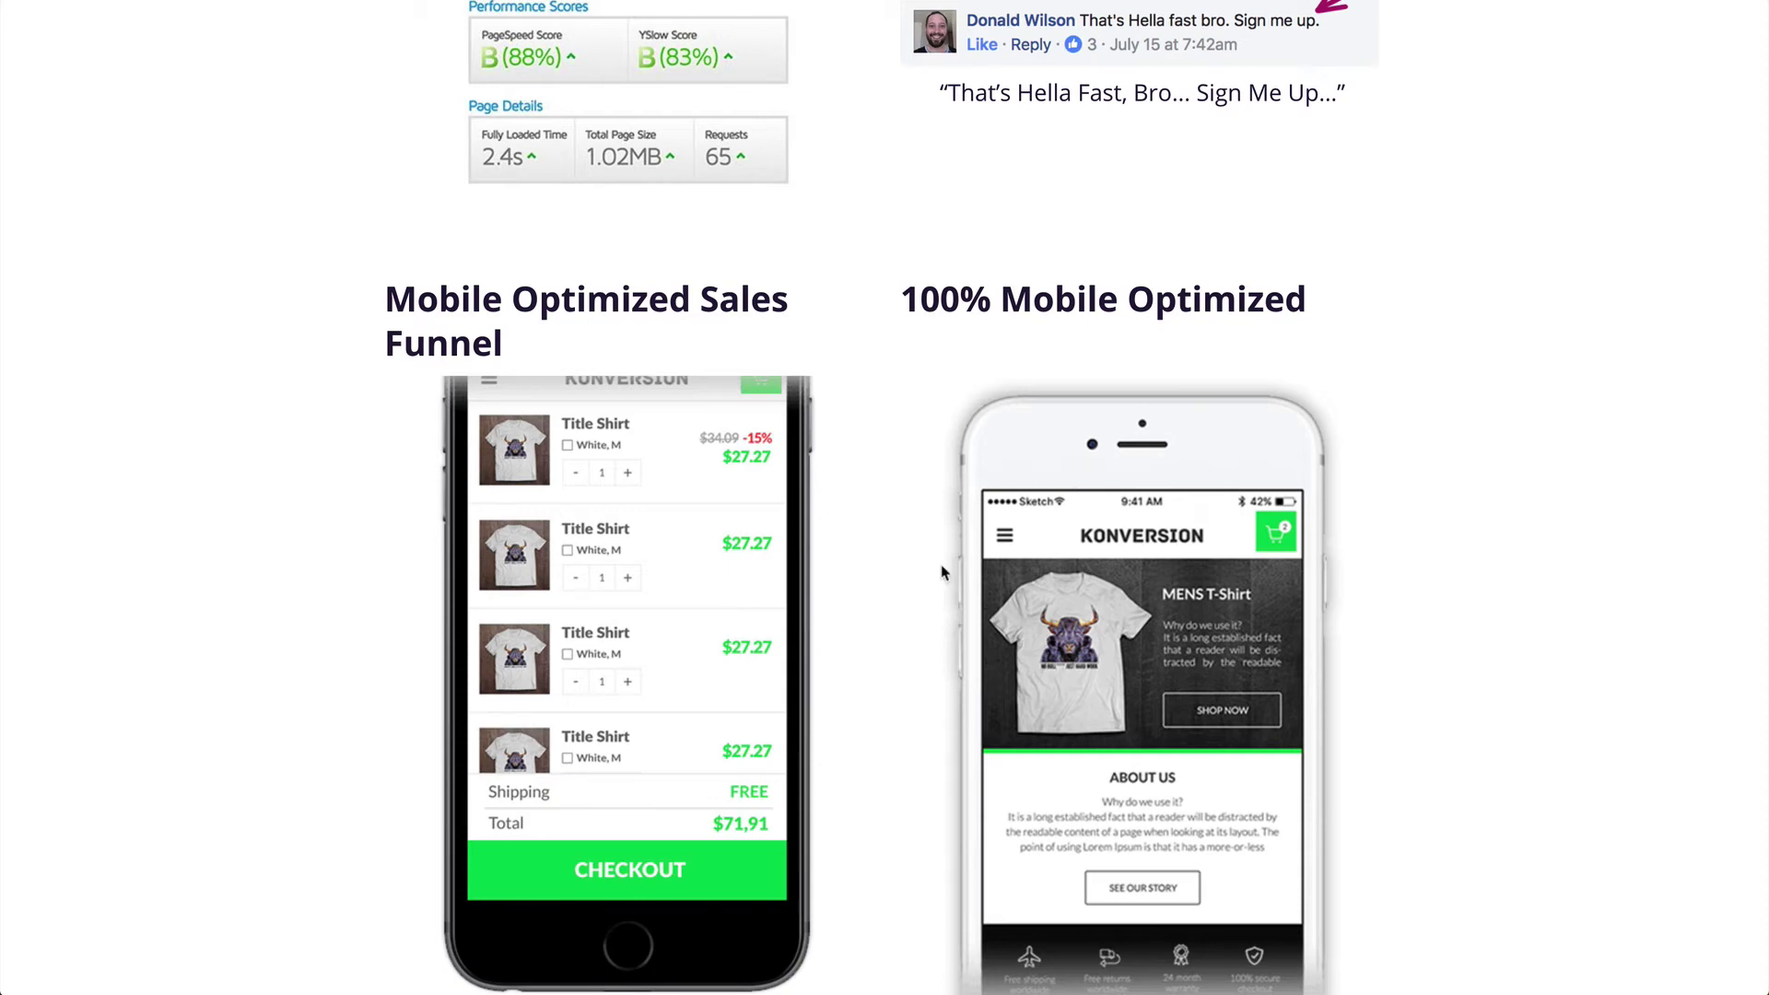
scroll(942, 573, "down", 5)
scroll(953, 612, "down", 3)
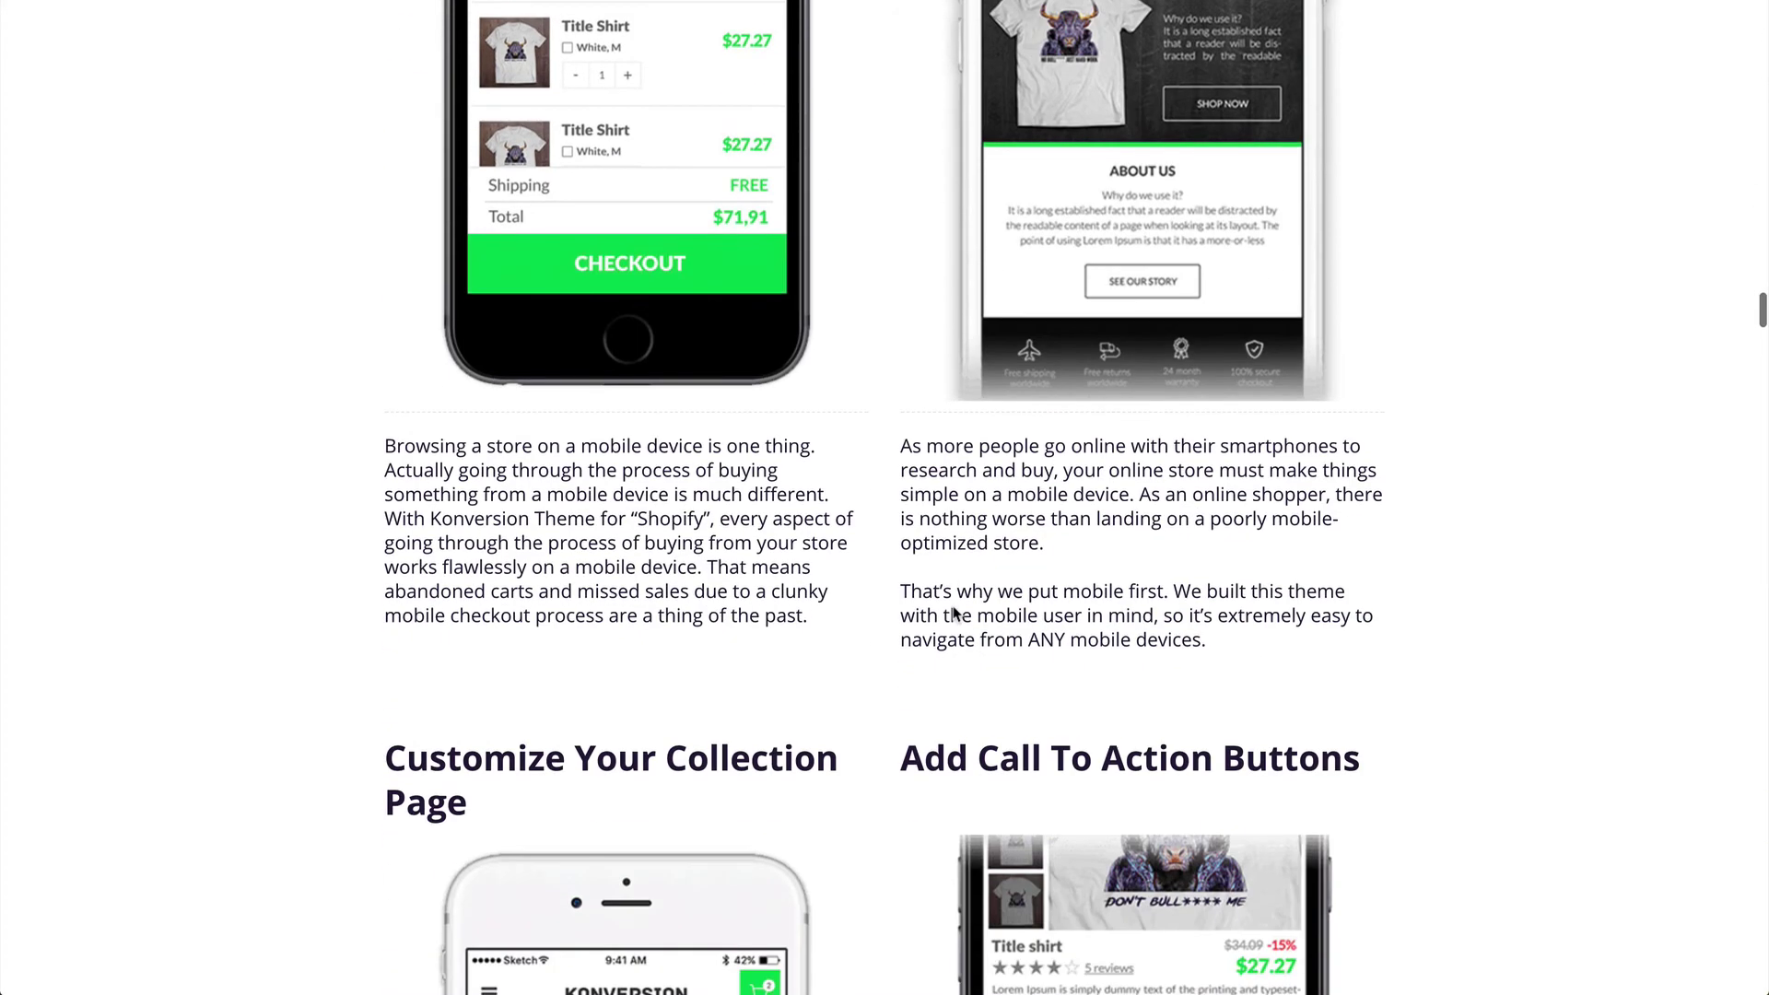
scroll(954, 612, "down", 2)
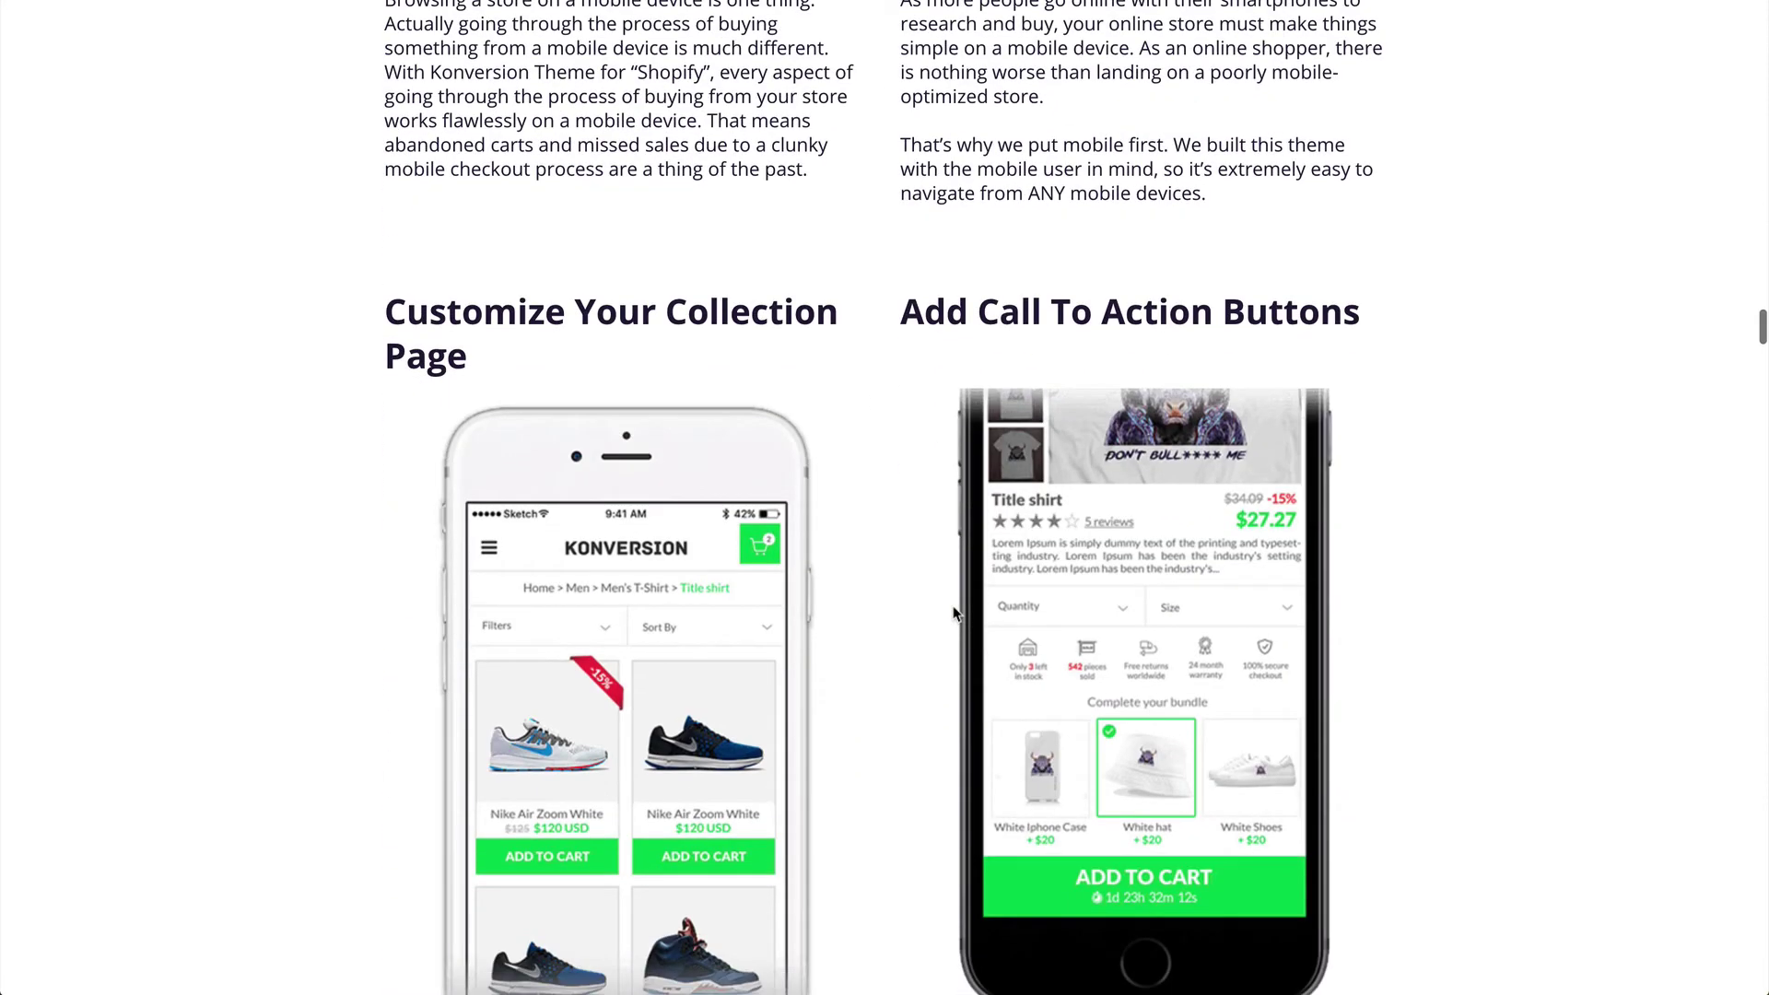
scroll(926, 549, "down", 10)
scroll(926, 549, "down", 5)
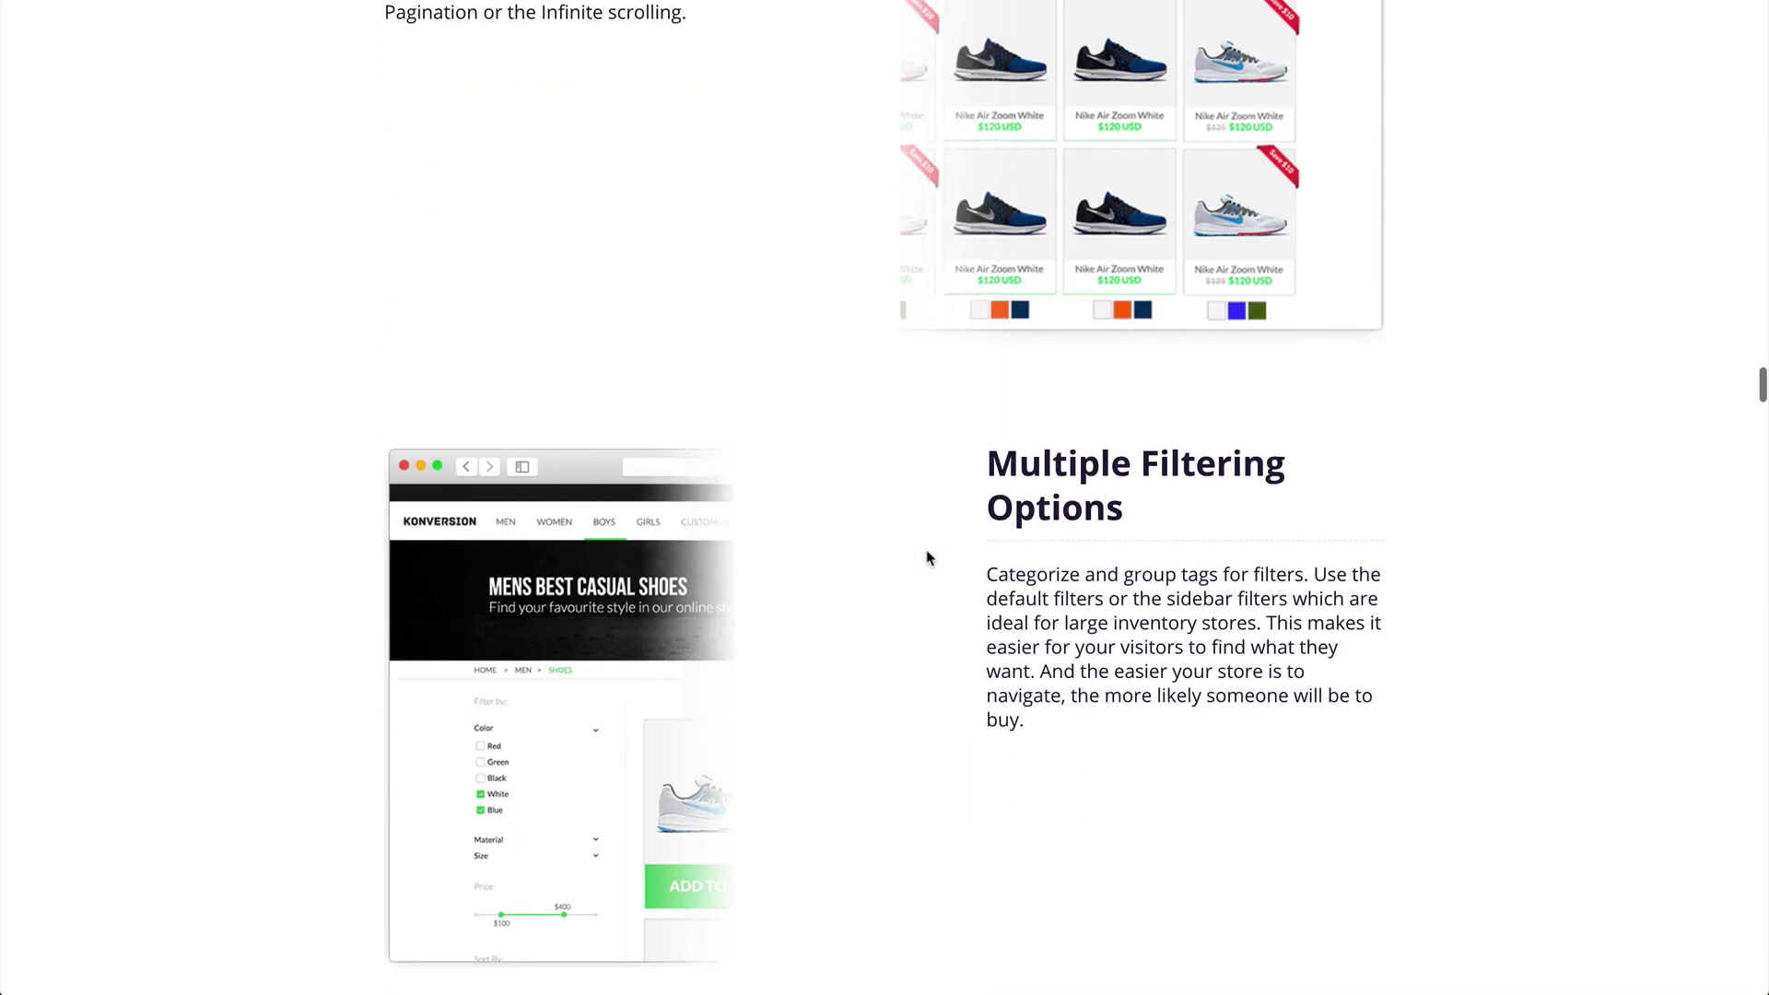
scroll(909, 460, "down", 10)
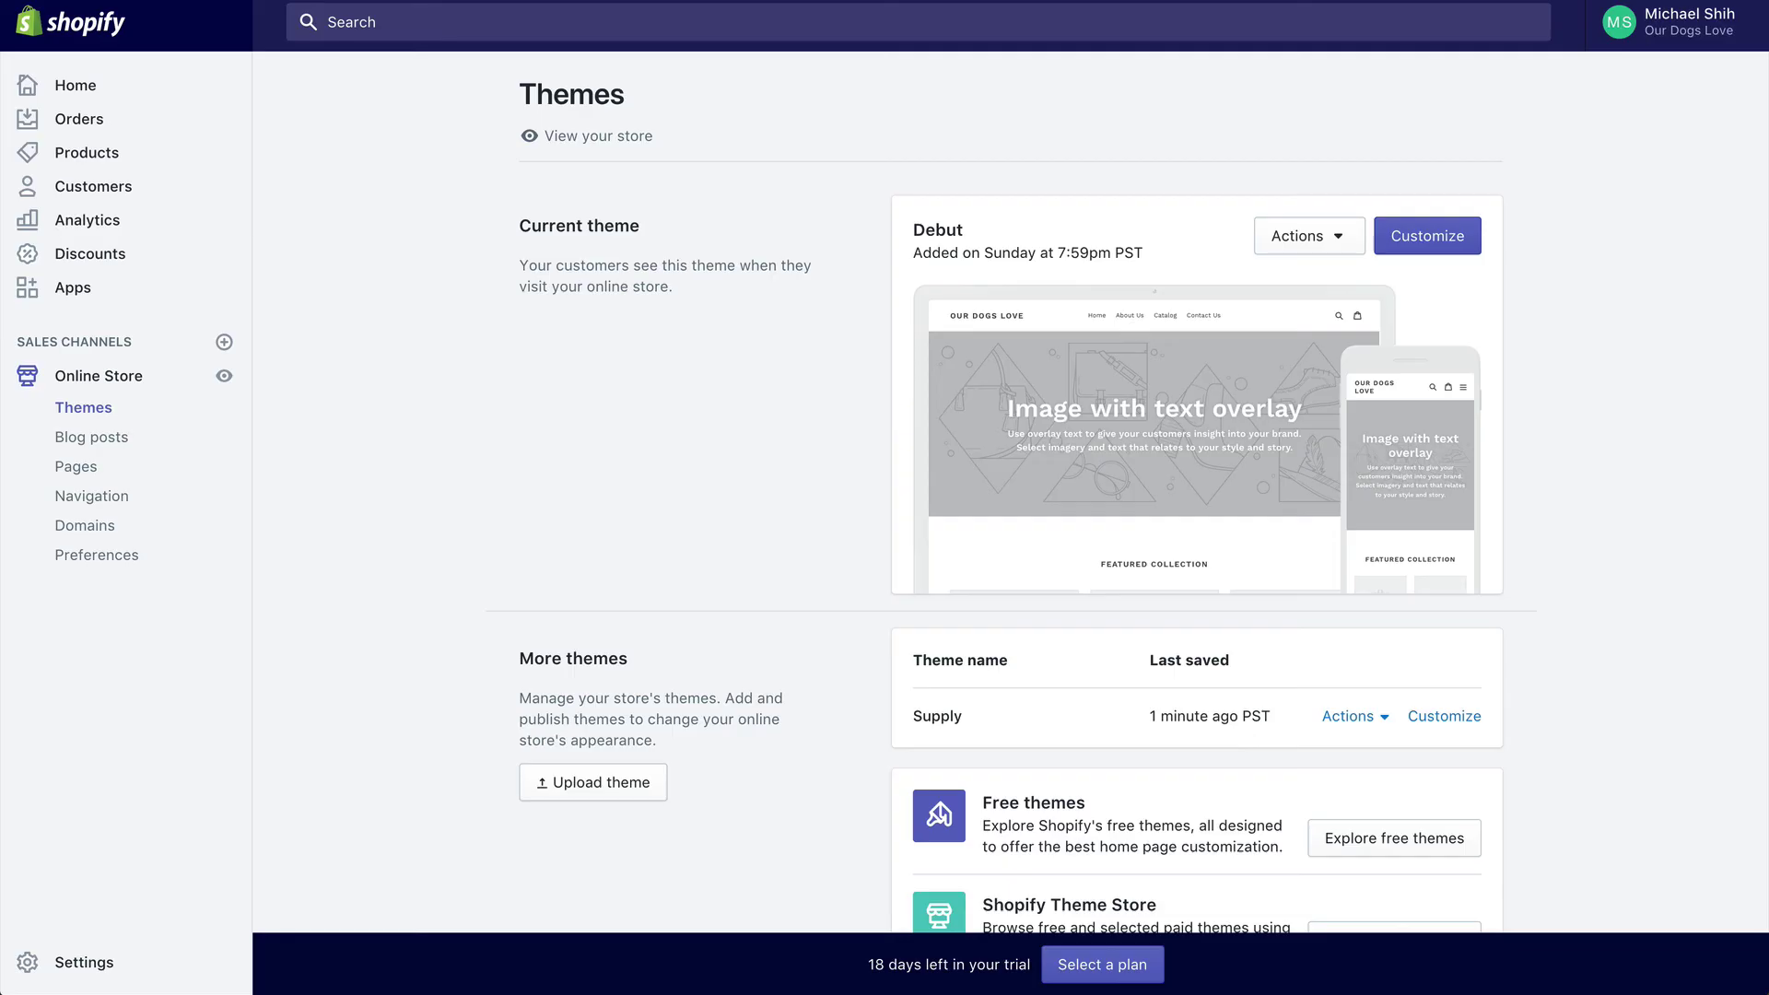
Step: Under Domains, enter ourdogslove.com as an existing domain to connect and continue
left_click(113, 527)
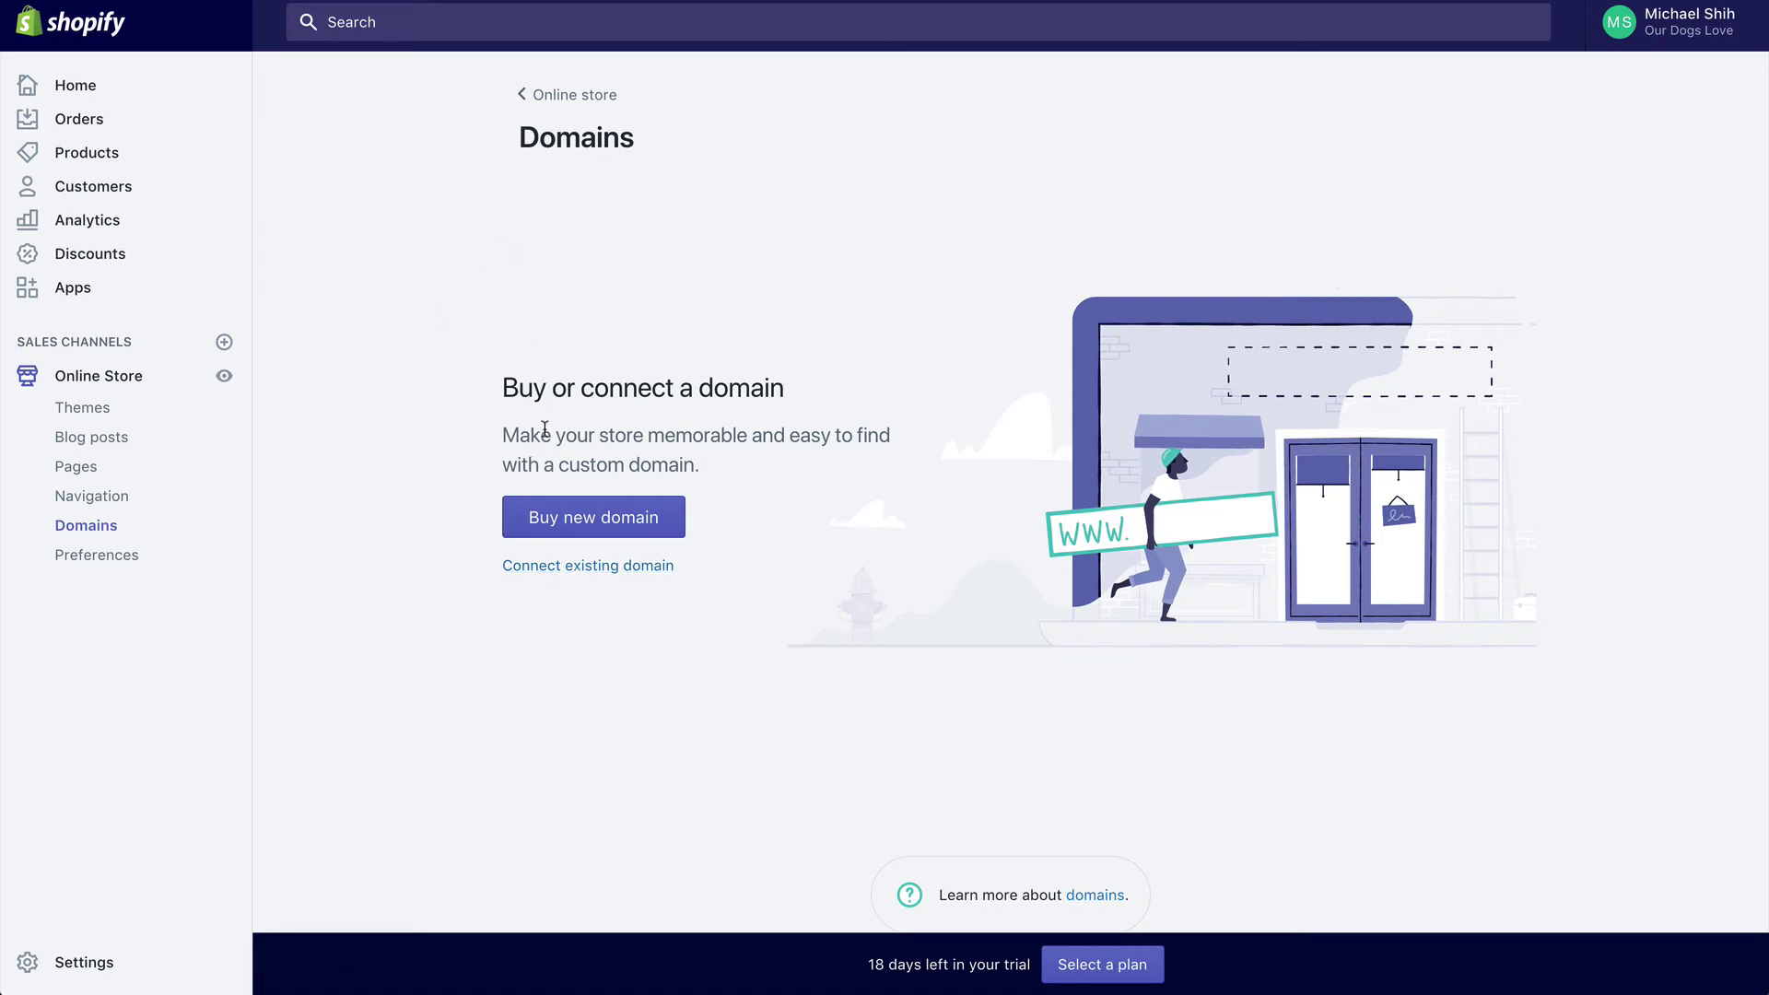
left_click(544, 571)
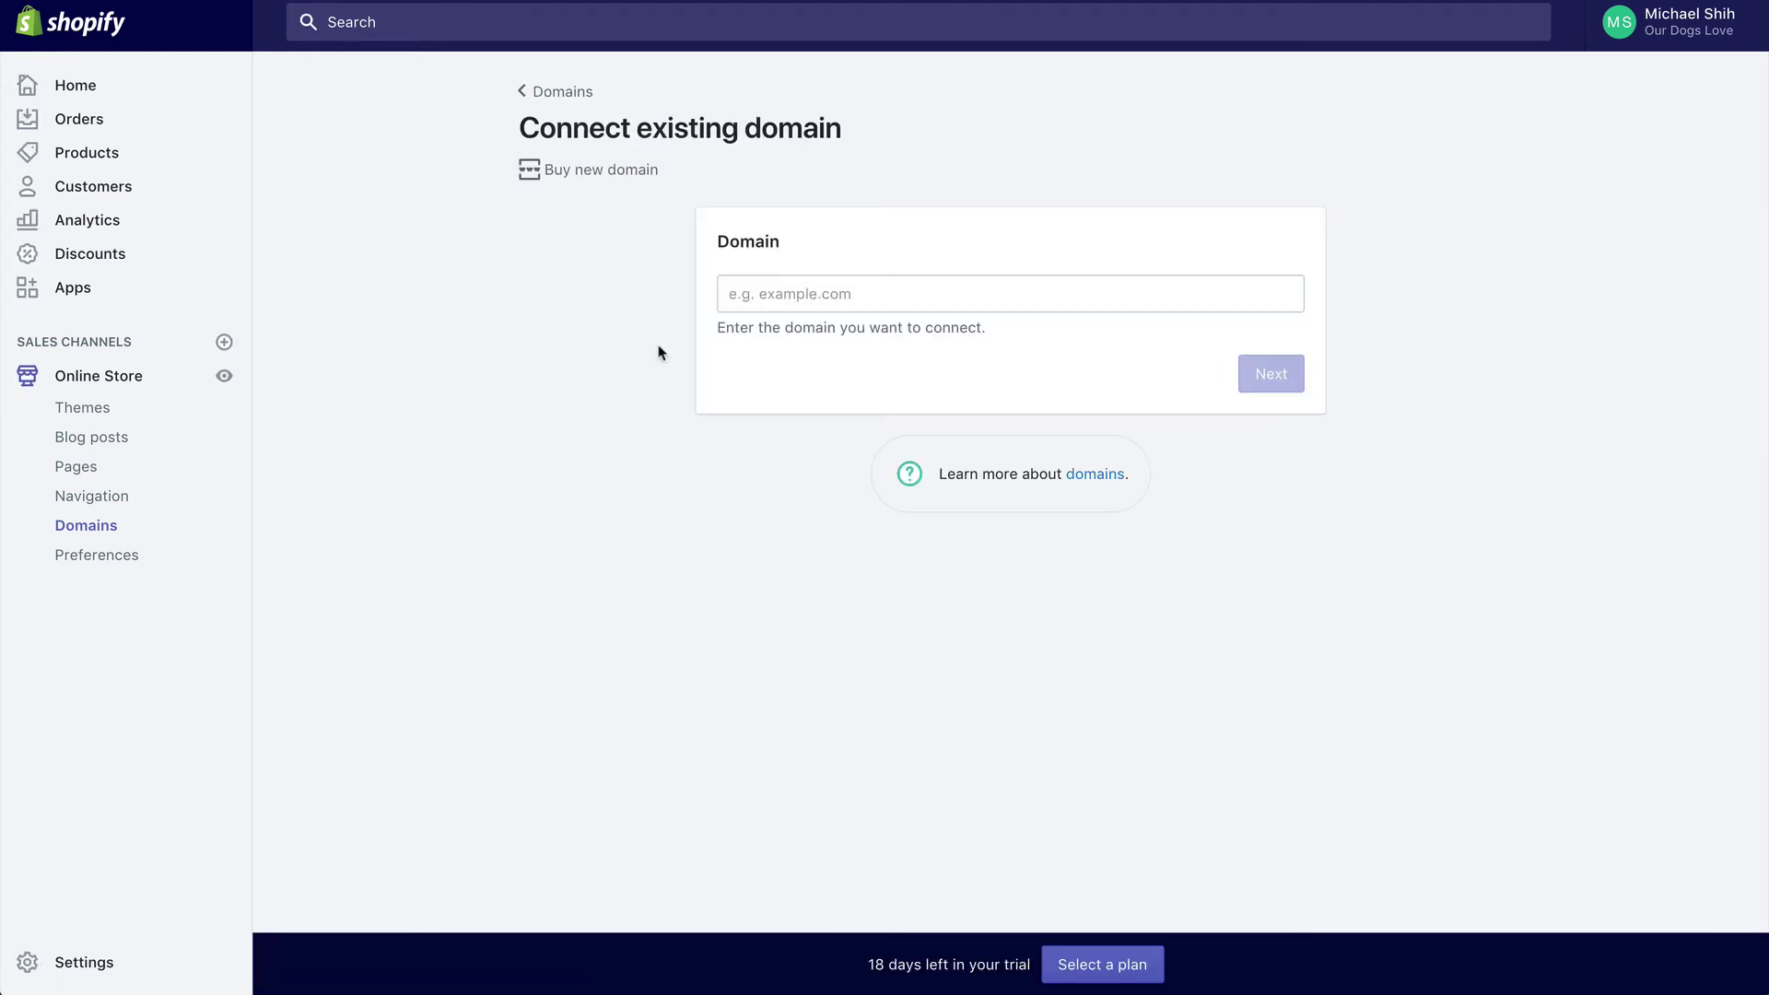
left_click(808, 299)
type("o")
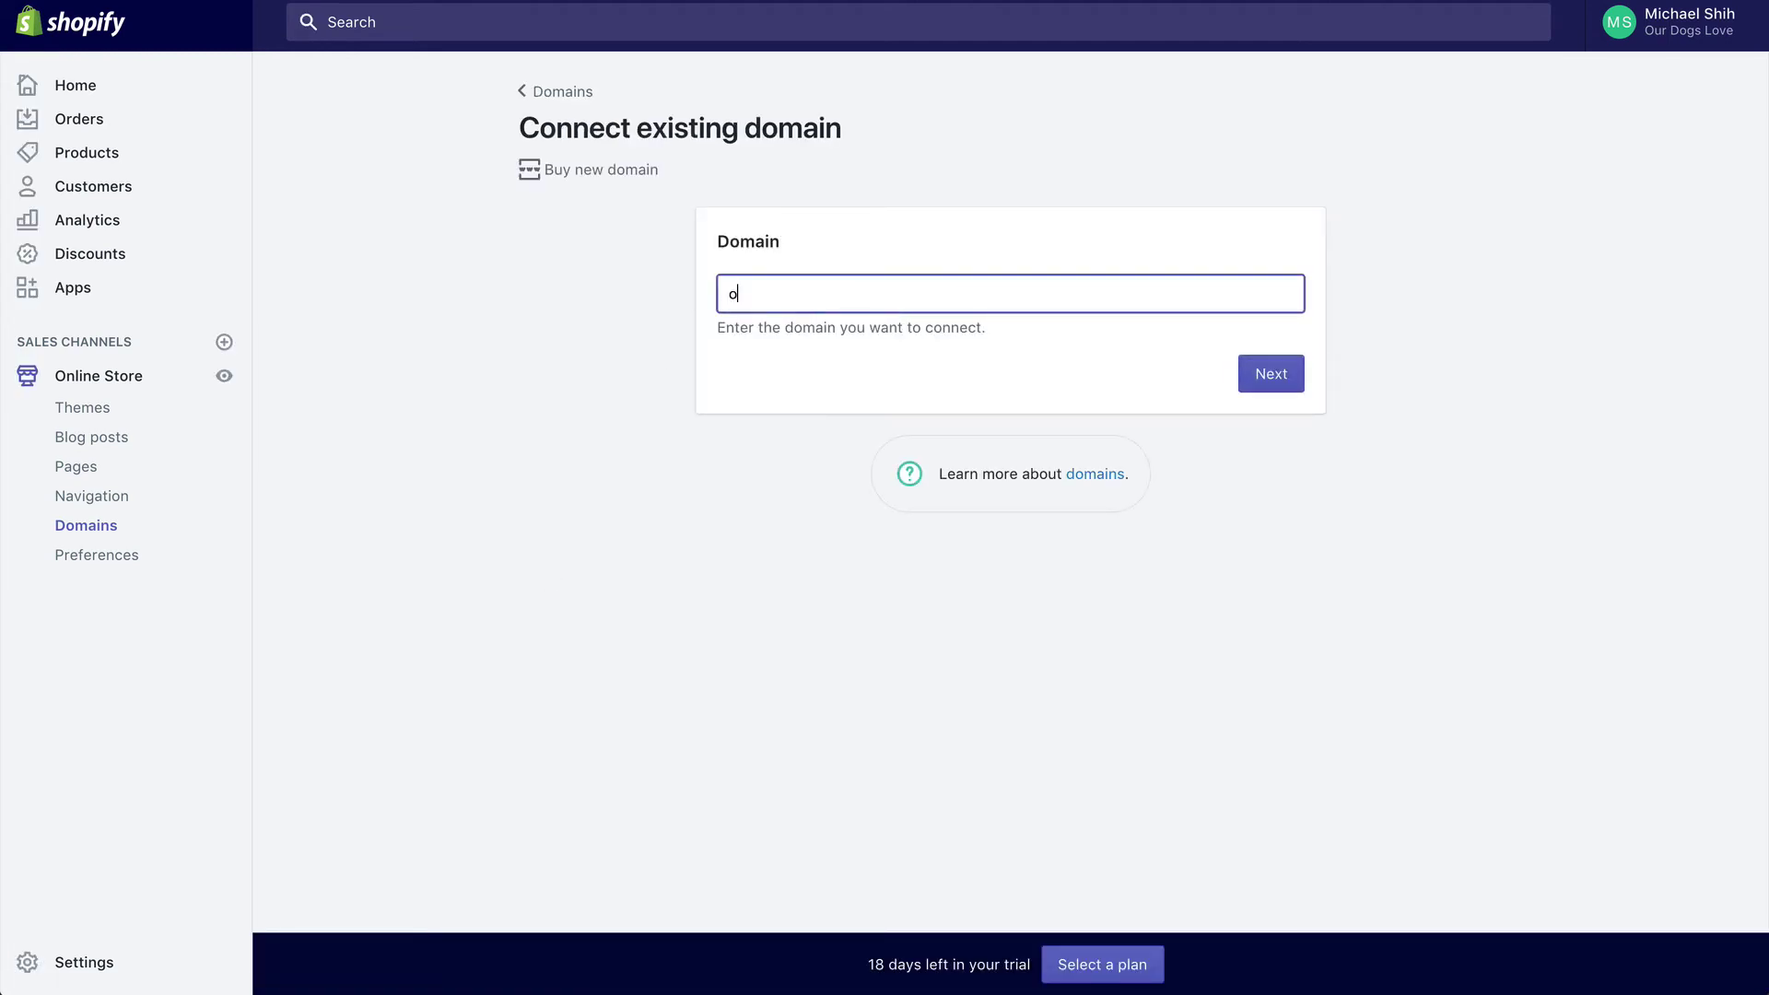
type("urdogslove.com")
left_click(1269, 387)
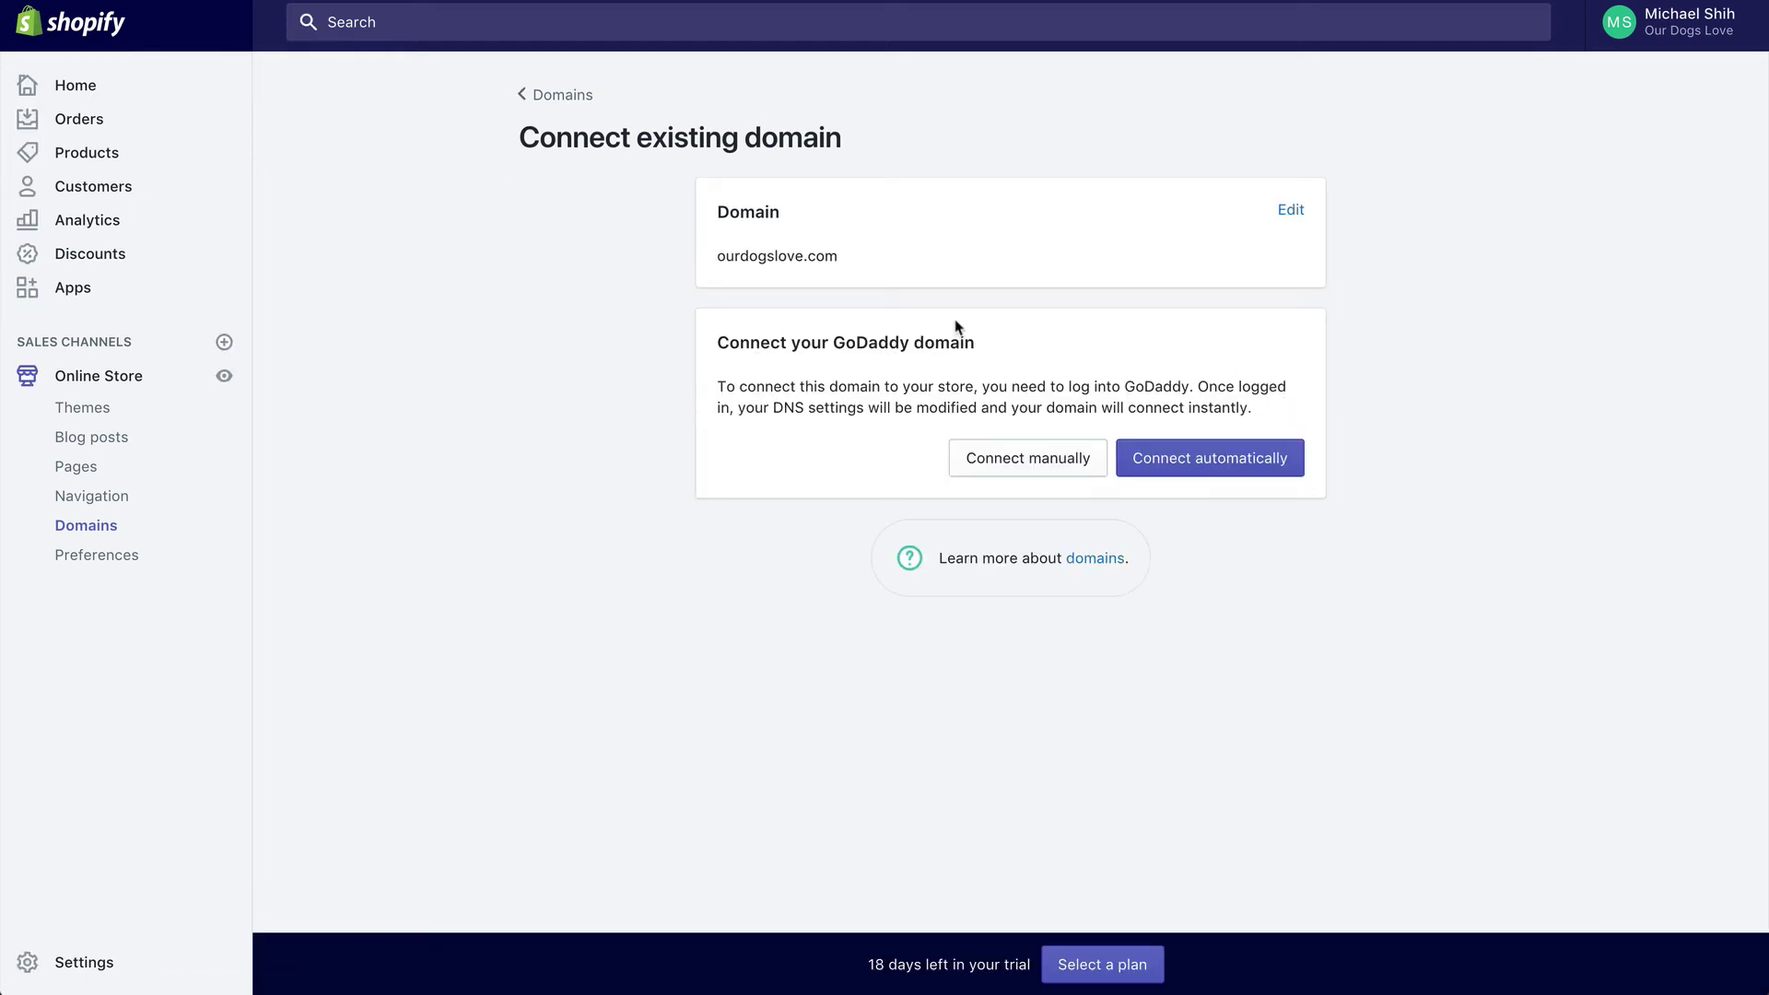
Step: Connect ourdogslove.com automatically: sign in to GoDaddy with saved credentials and approve the DNS changes
left_click(1176, 460)
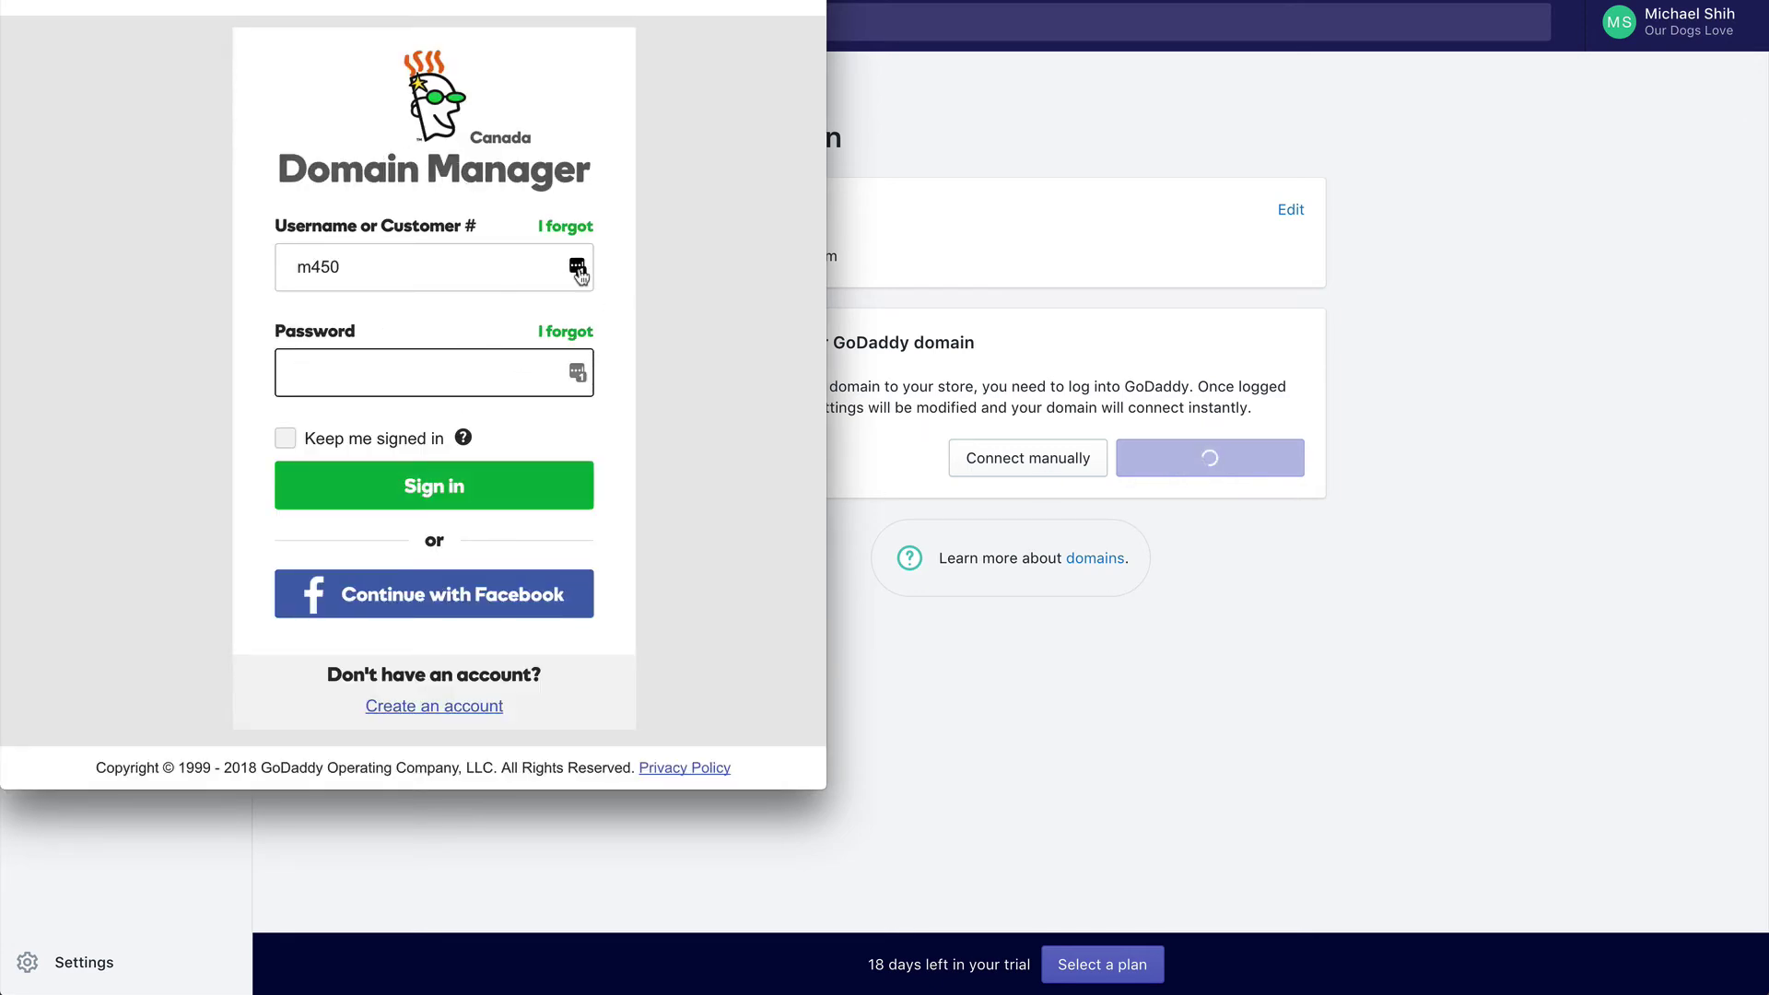
left_click(560, 266)
left_click(413, 368)
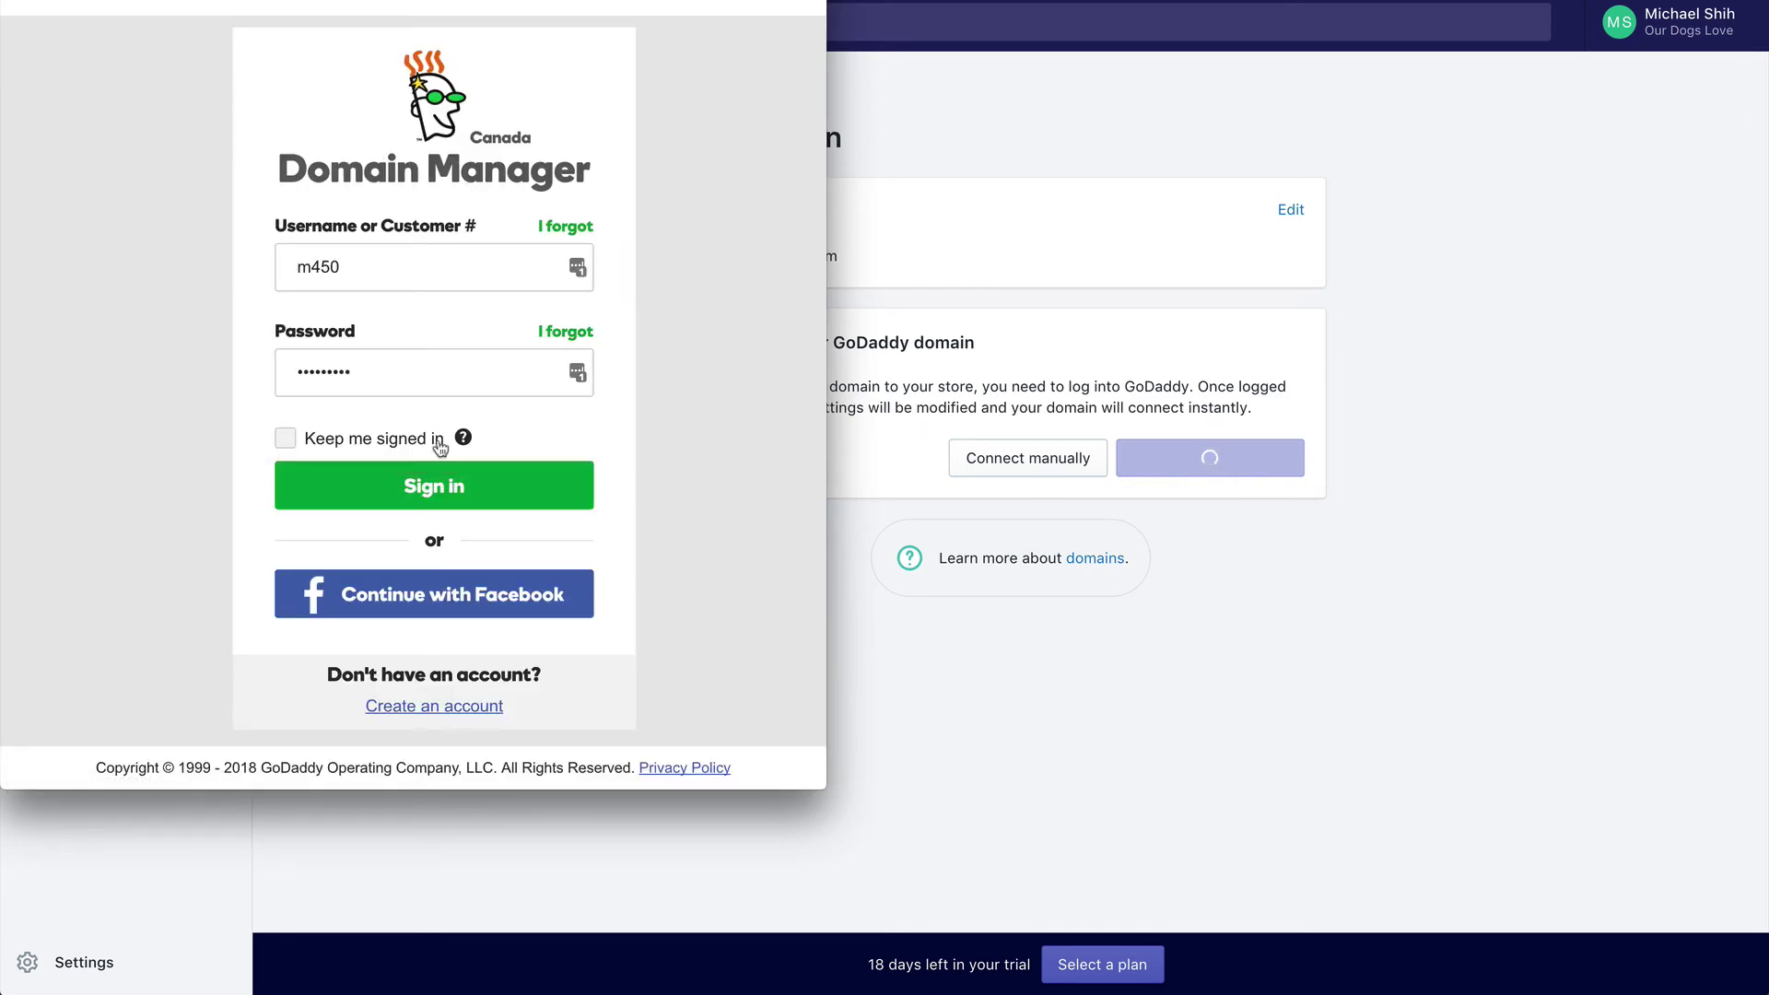
left_click(439, 476)
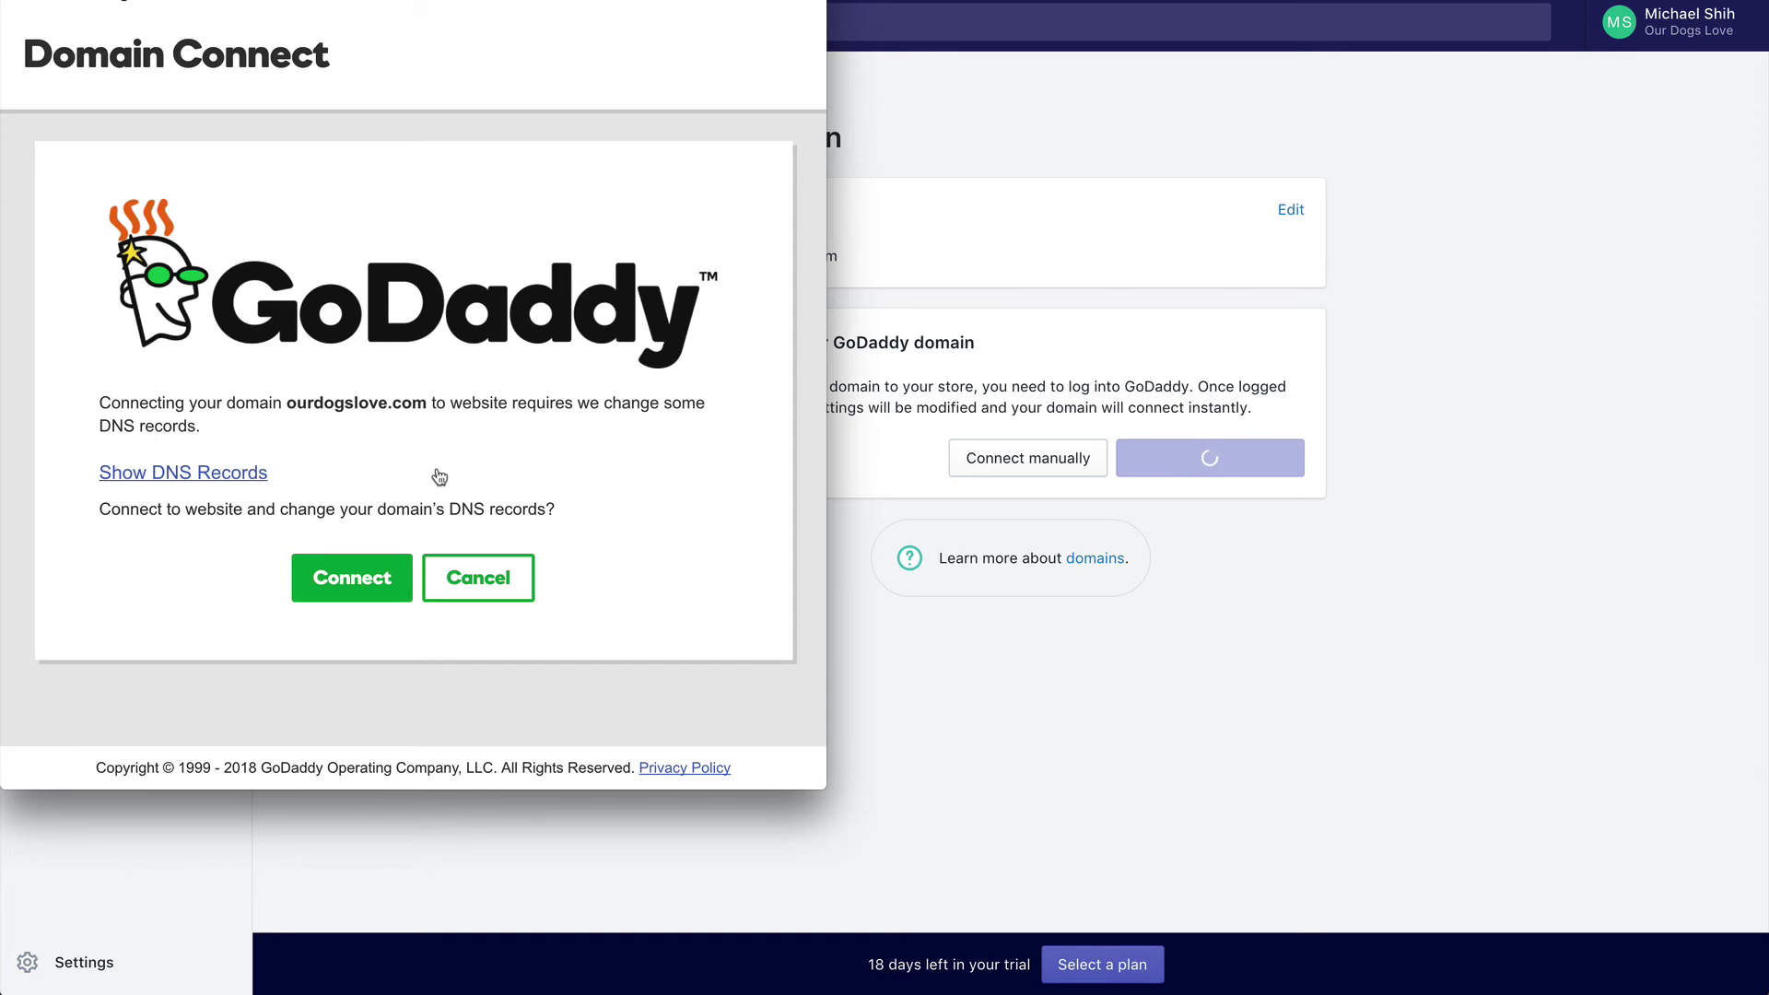
left_click(327, 587)
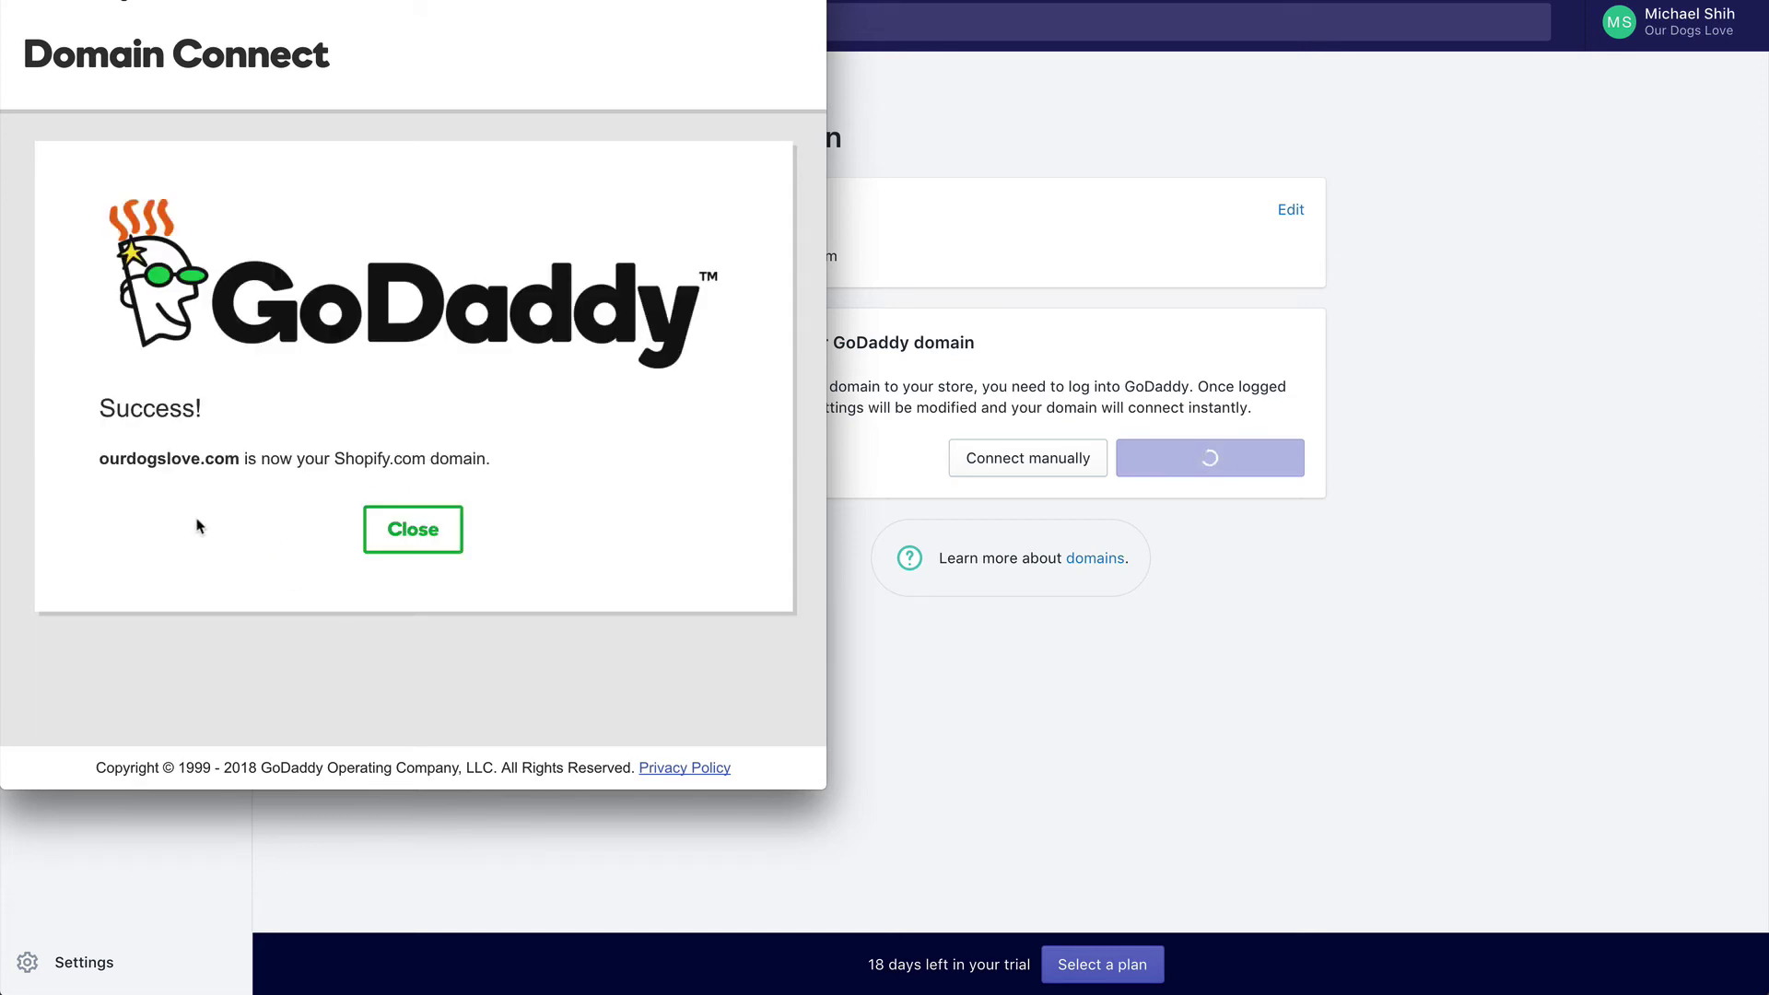
left_click(423, 540)
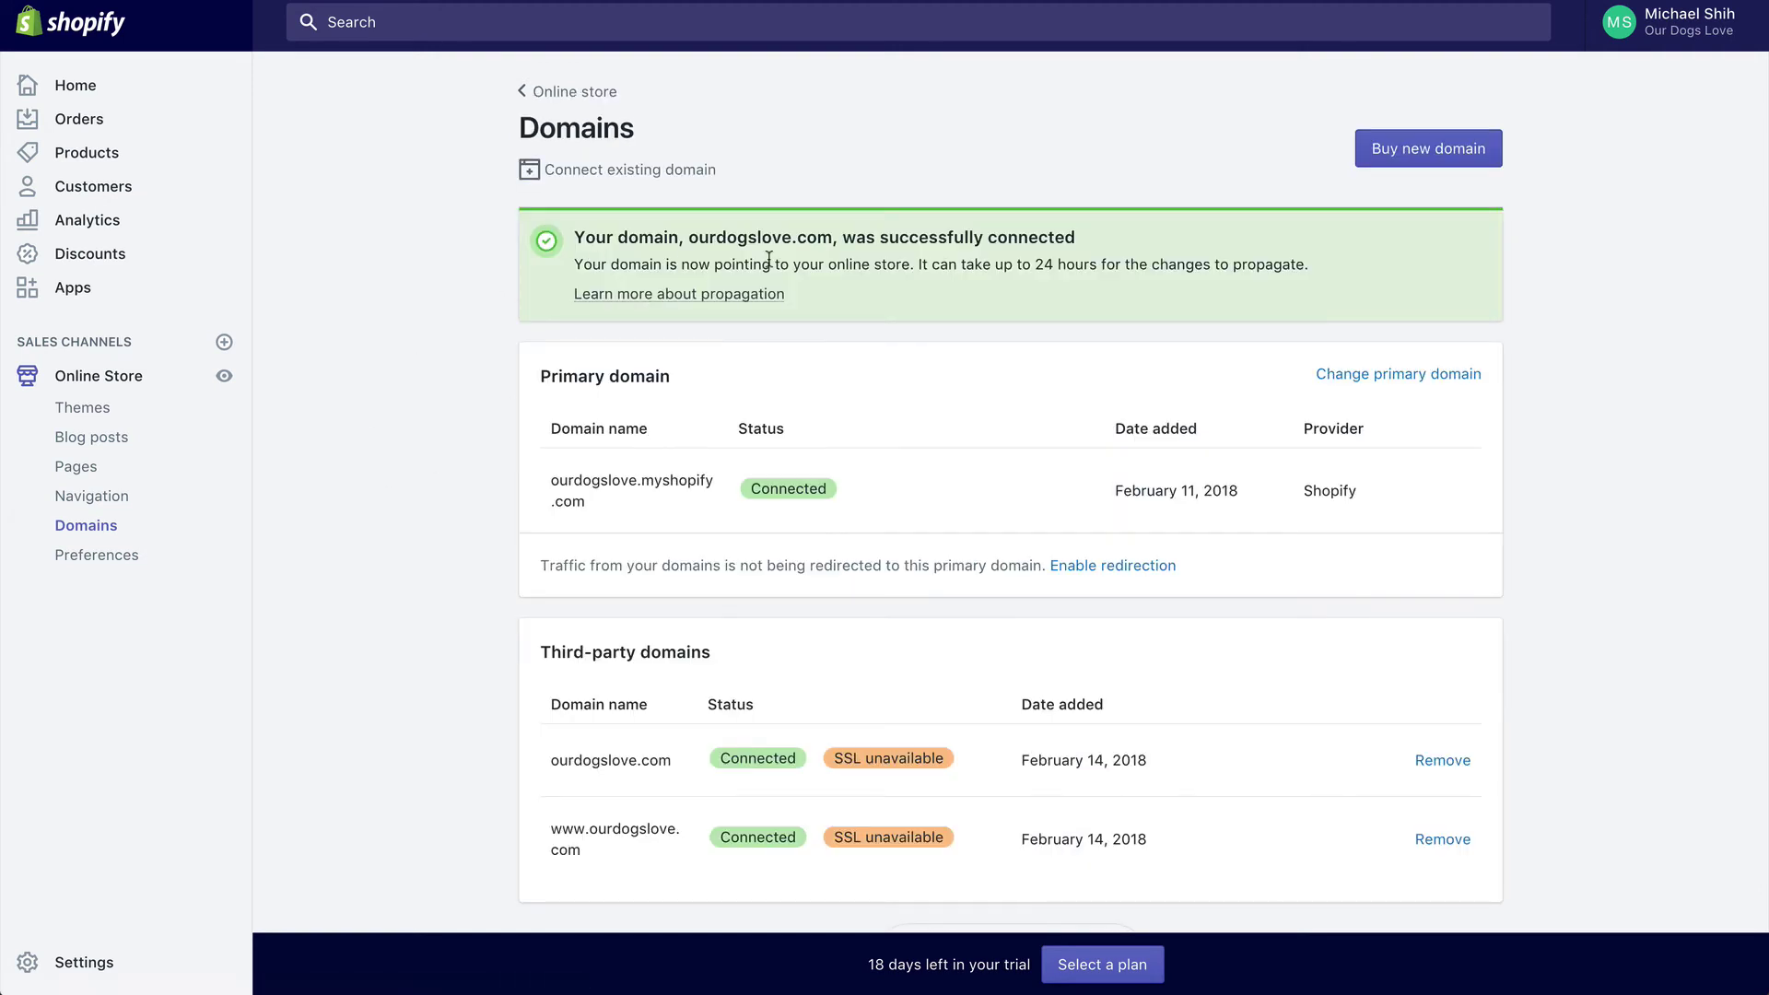
scroll(770, 263, "down", 1)
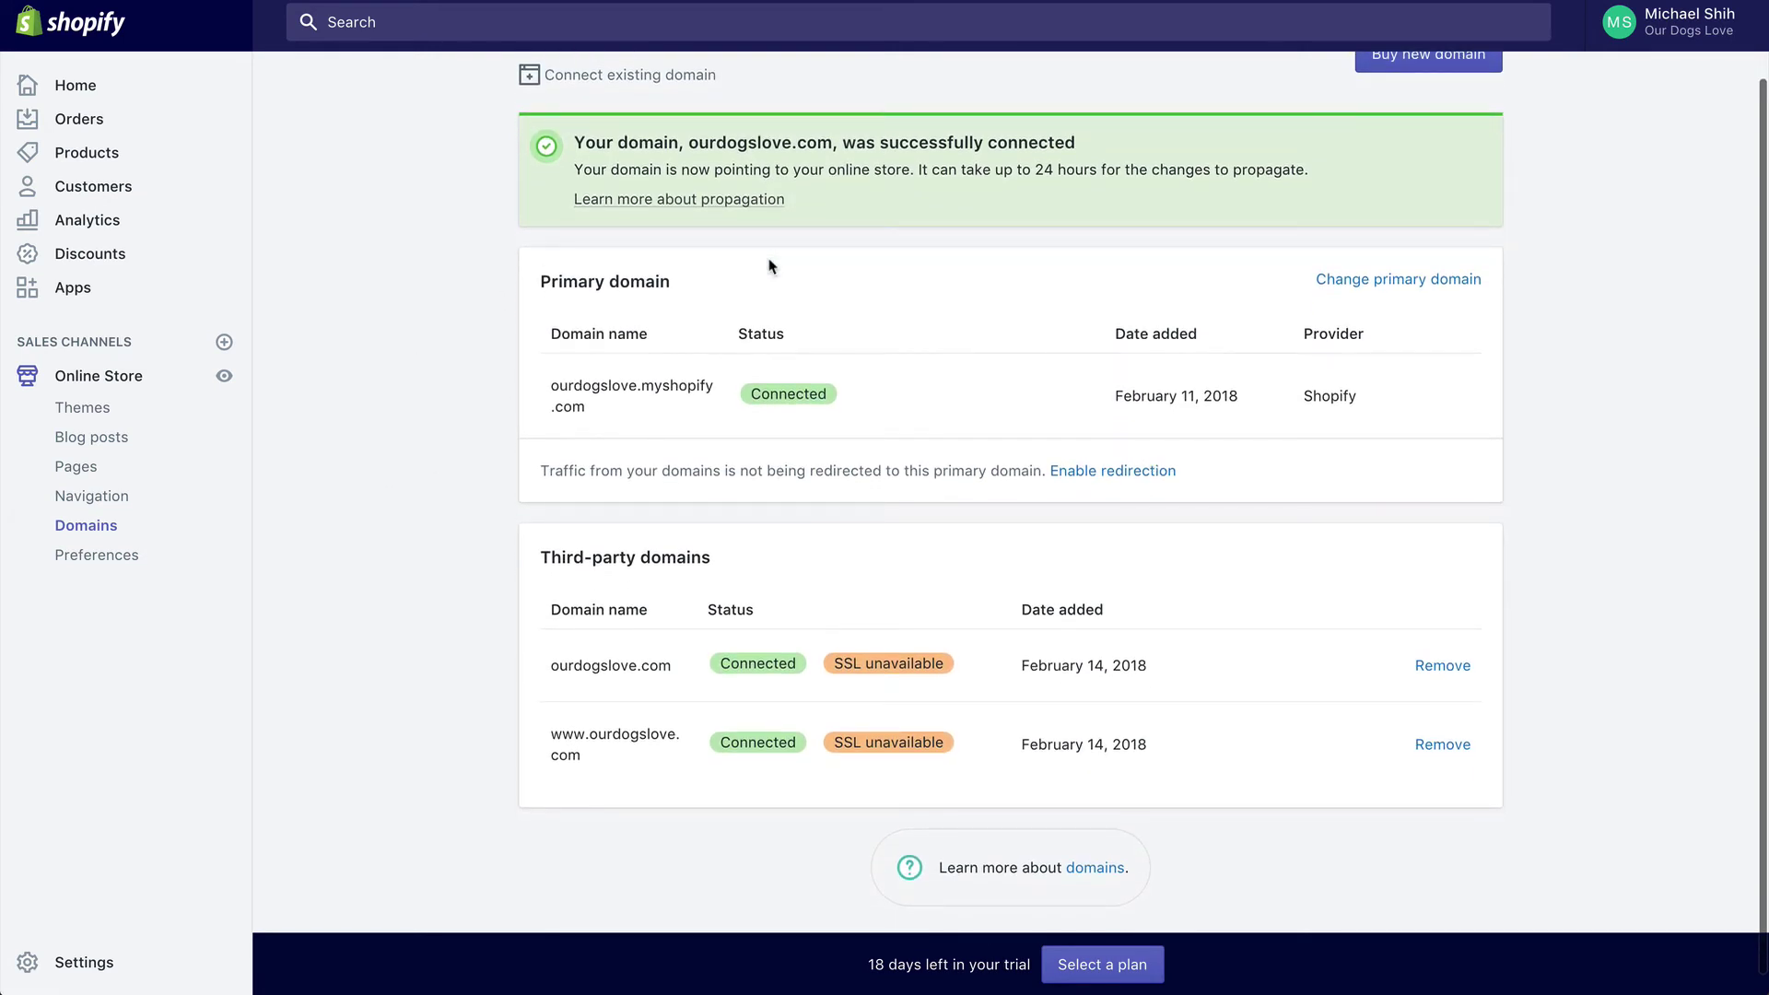
scroll(709, 576, "up", 1)
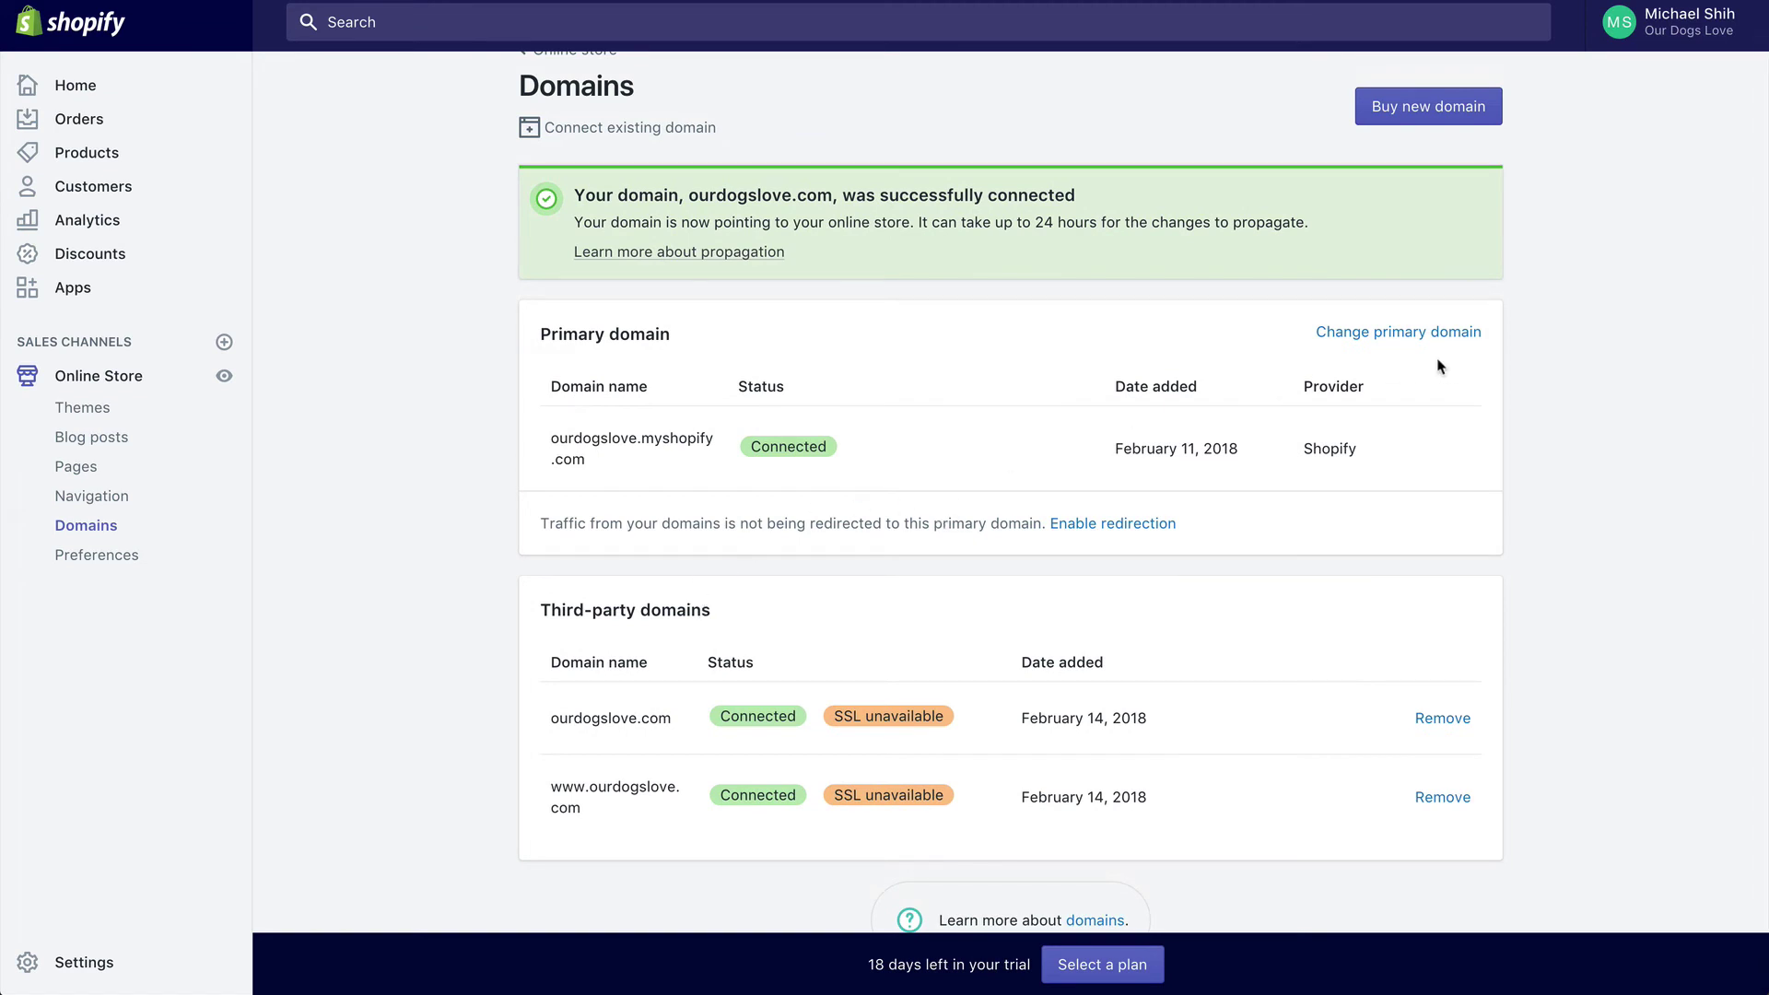
left_click(1359, 343)
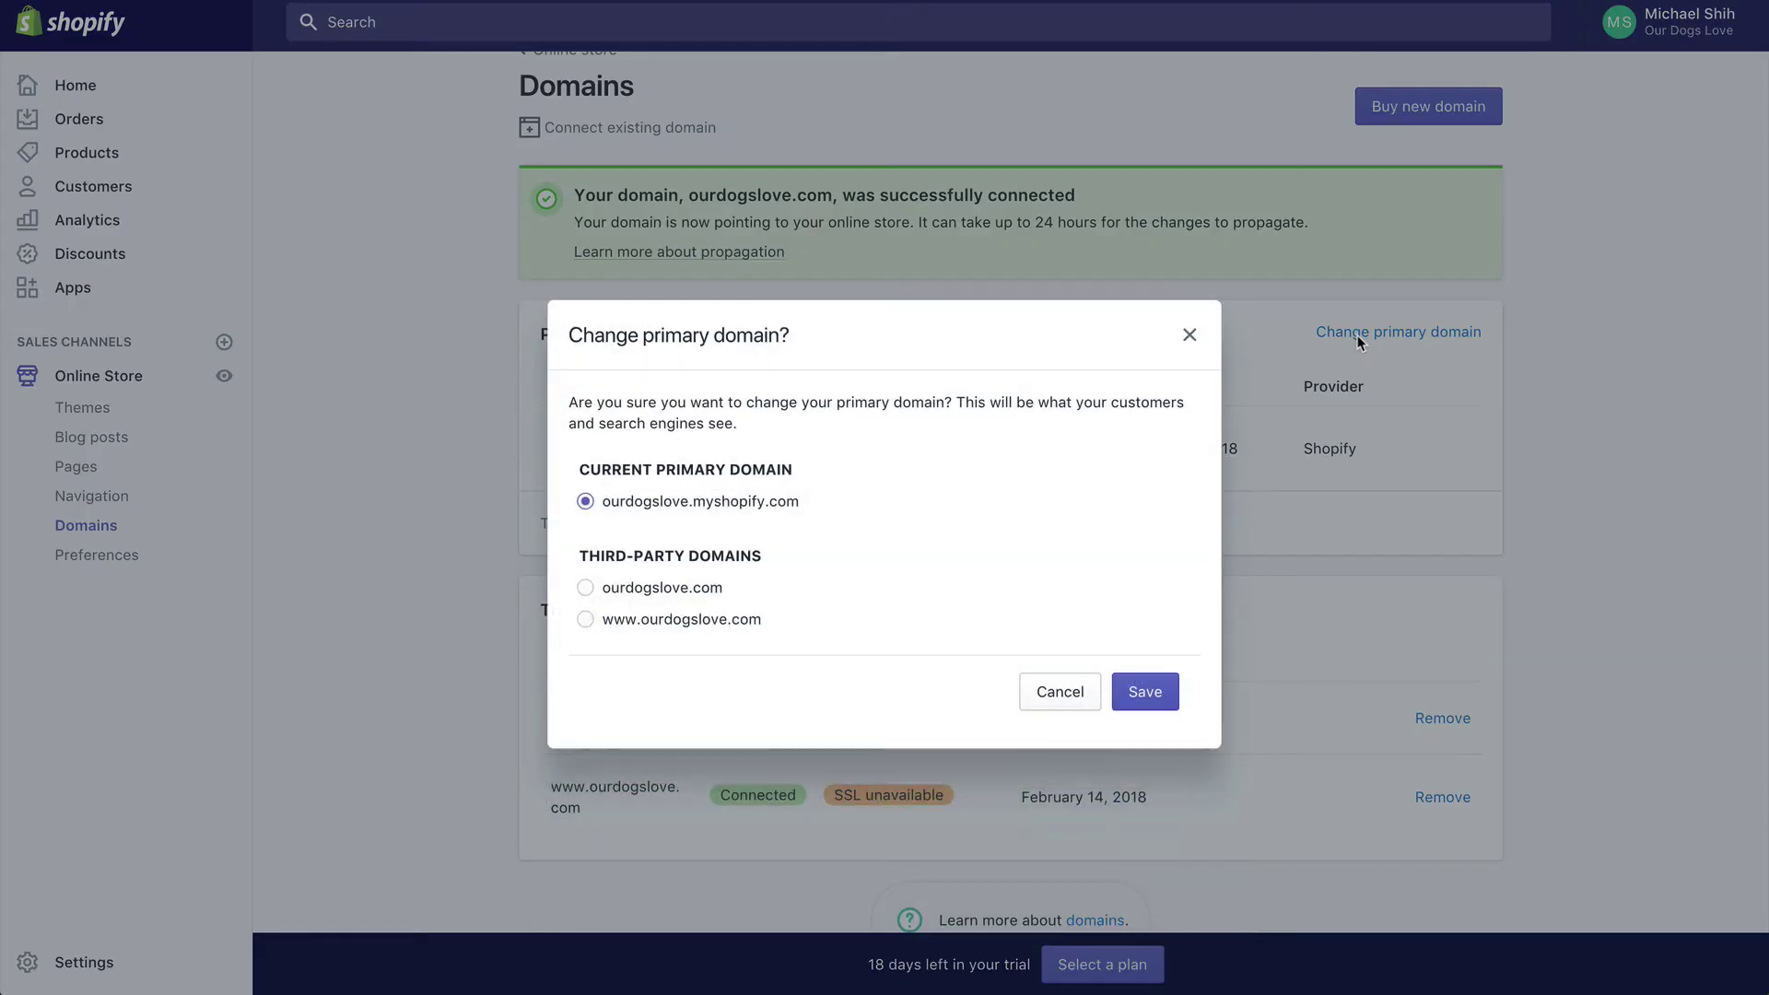
left_click(705, 624)
left_click(1142, 693)
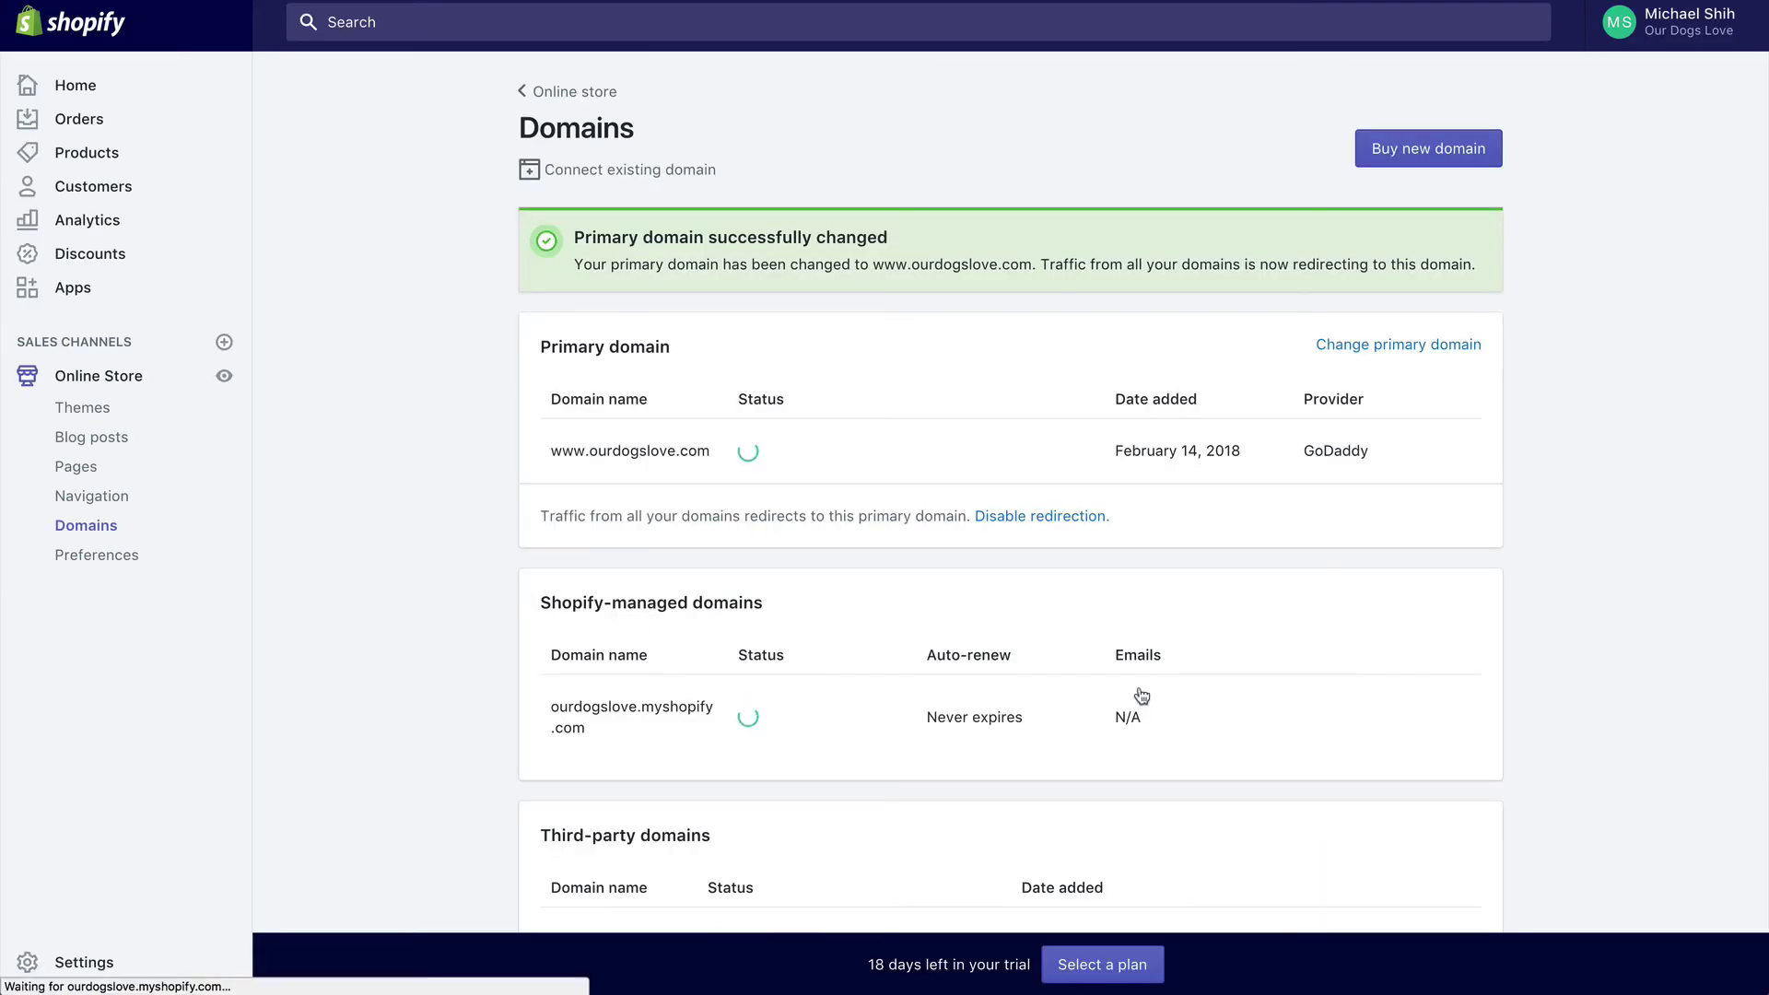
scroll(1143, 696, "down", 3)
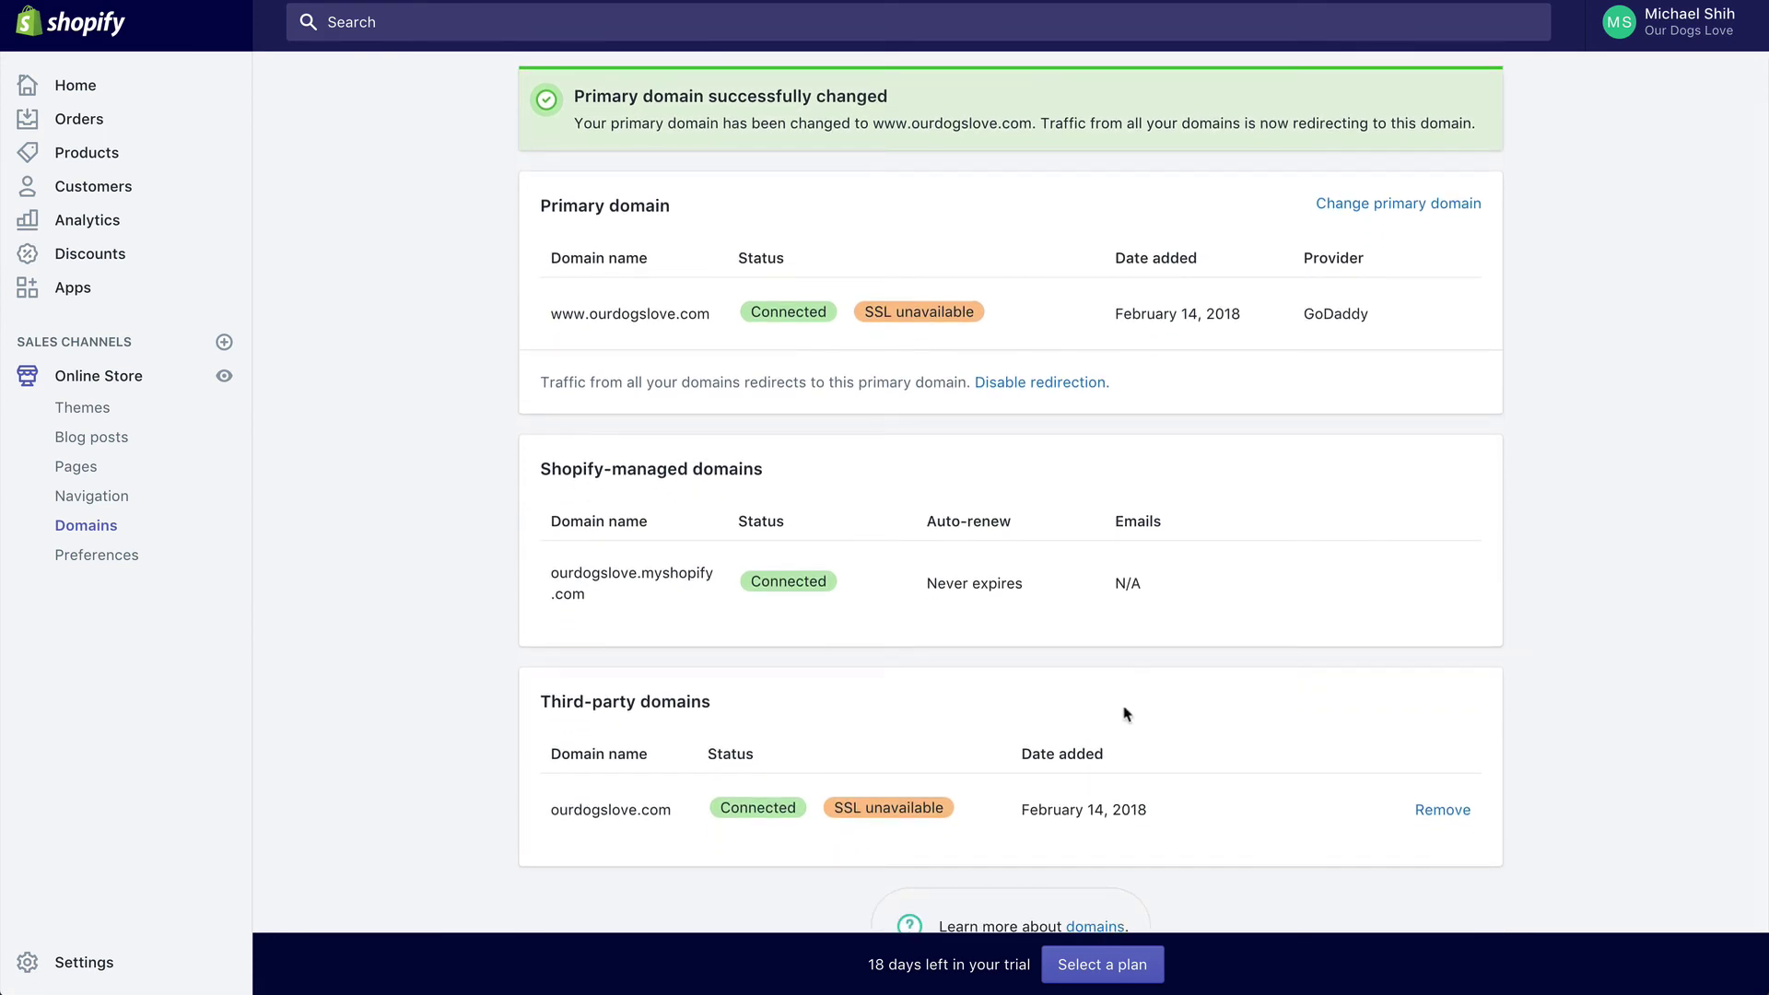
scroll(1126, 716, "down", 1)
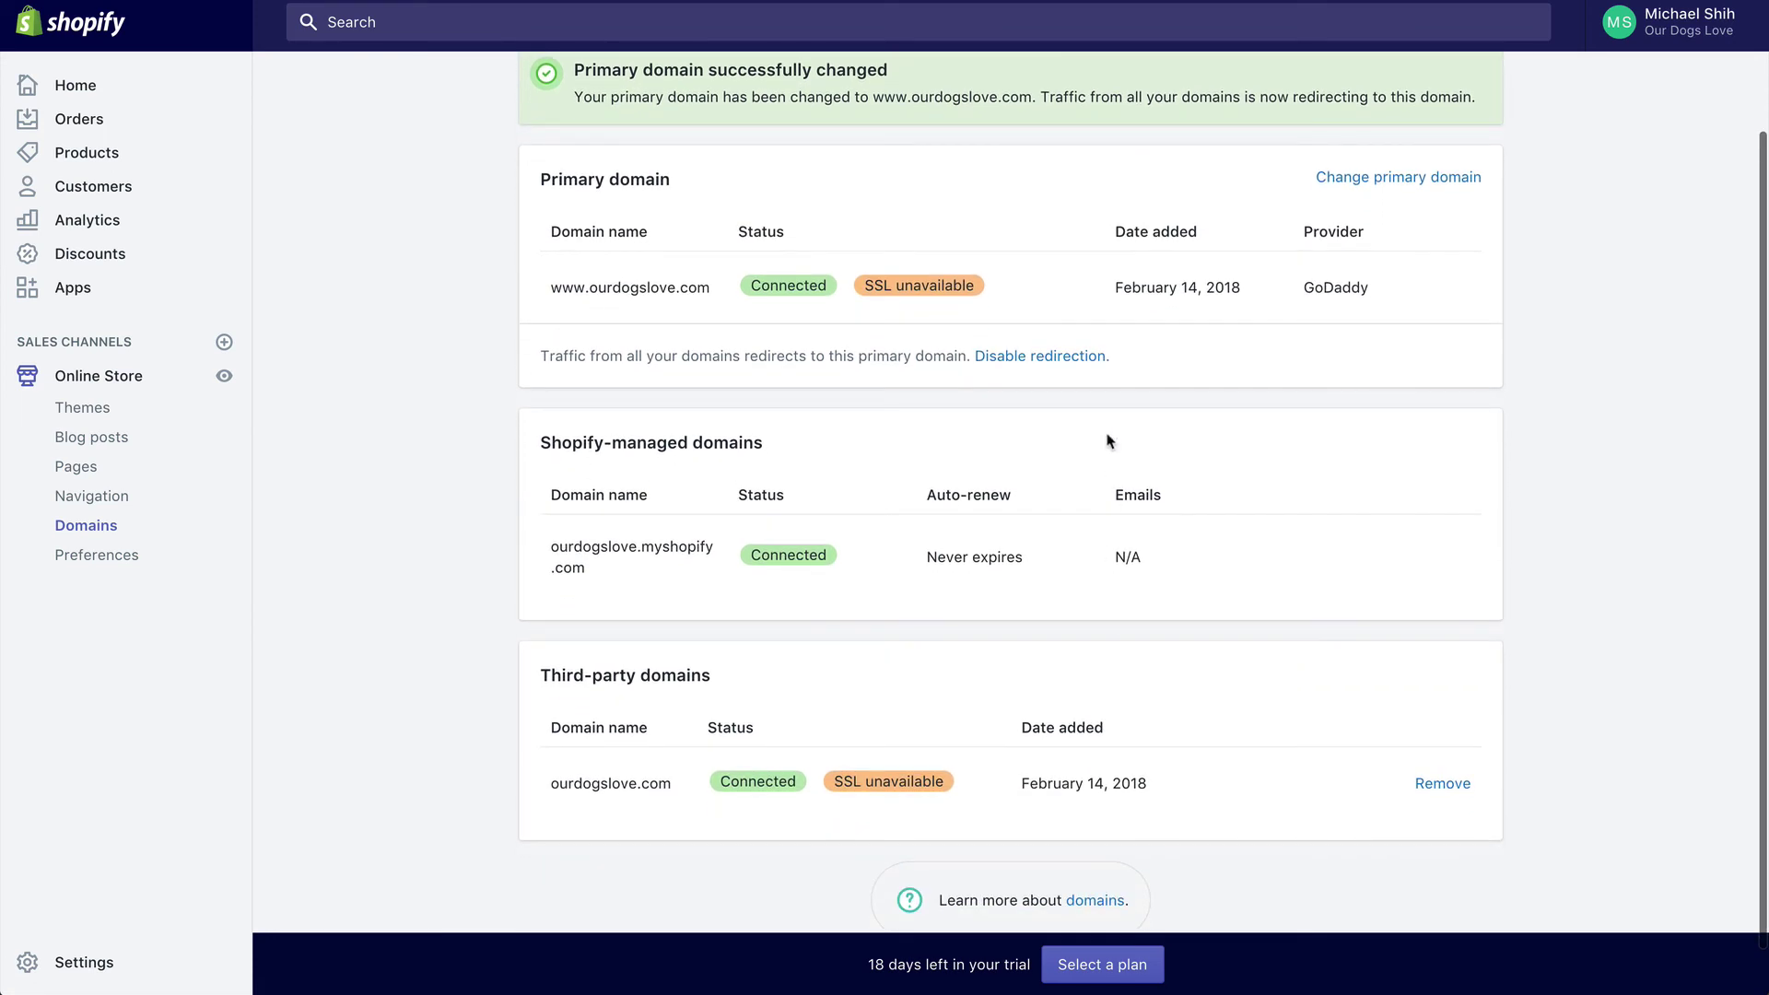
scroll(1108, 442, "up", 3)
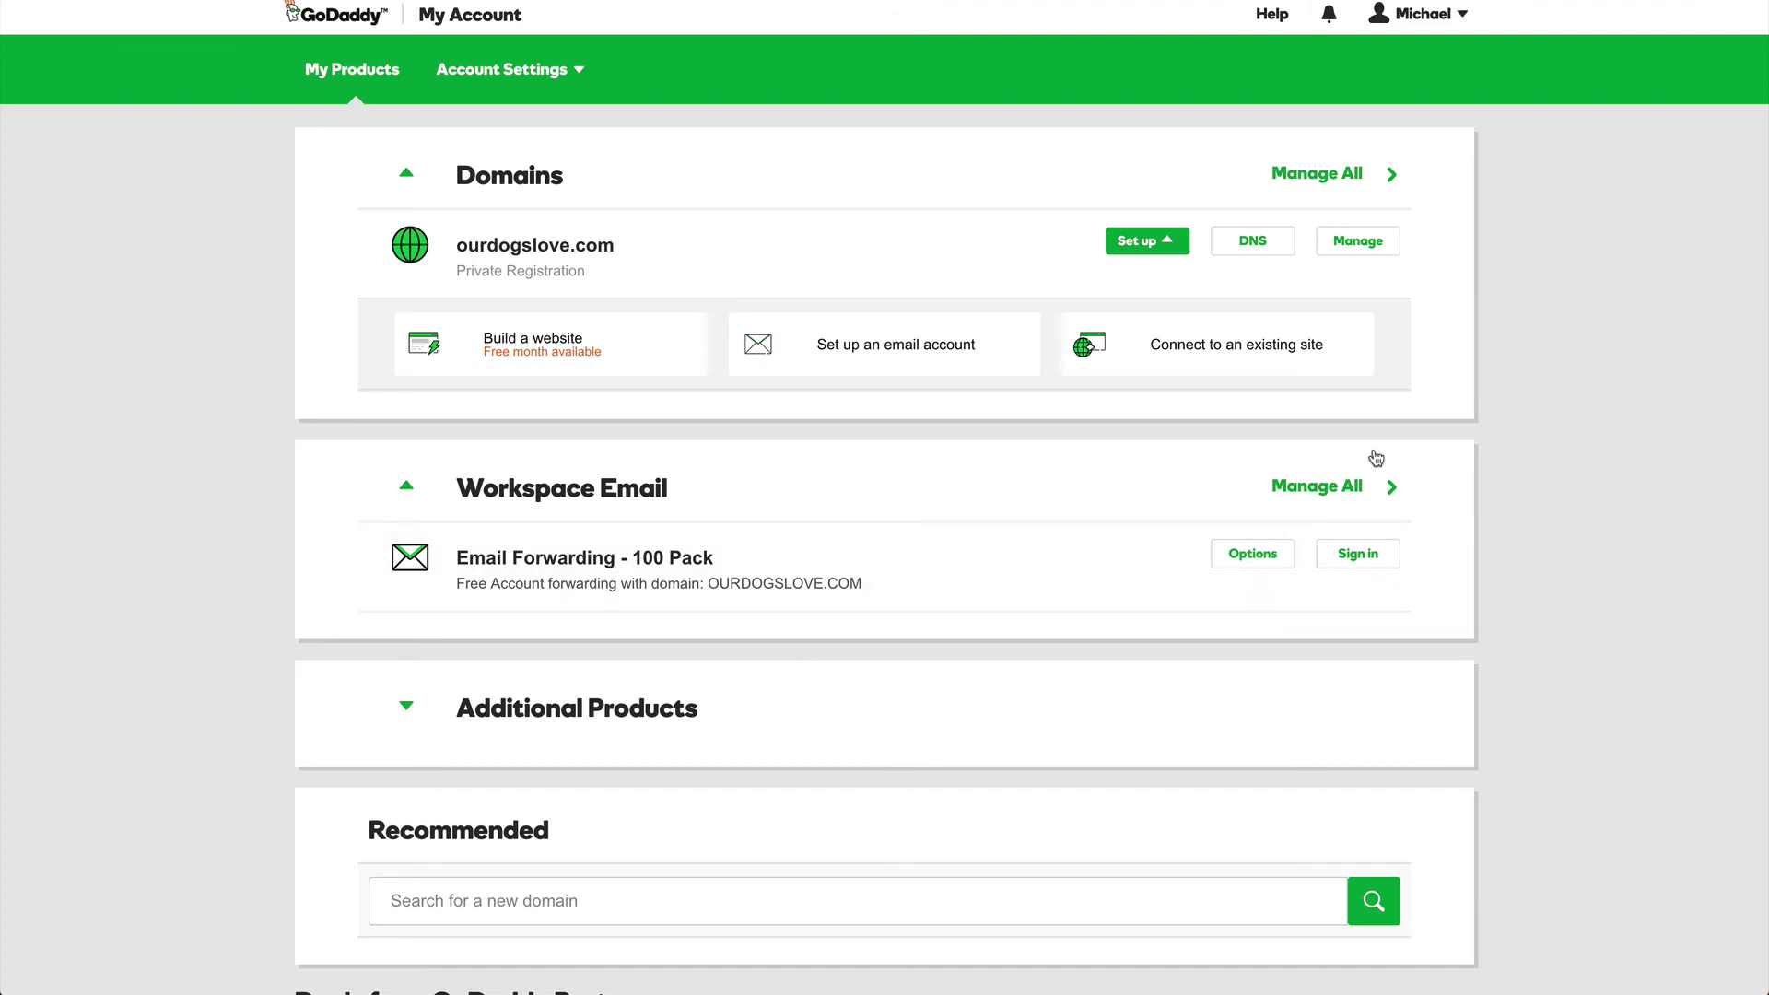
Step: Open Manage All for the Workspace Email forwarding plan in GoDaddy My Products
left_click(1306, 490)
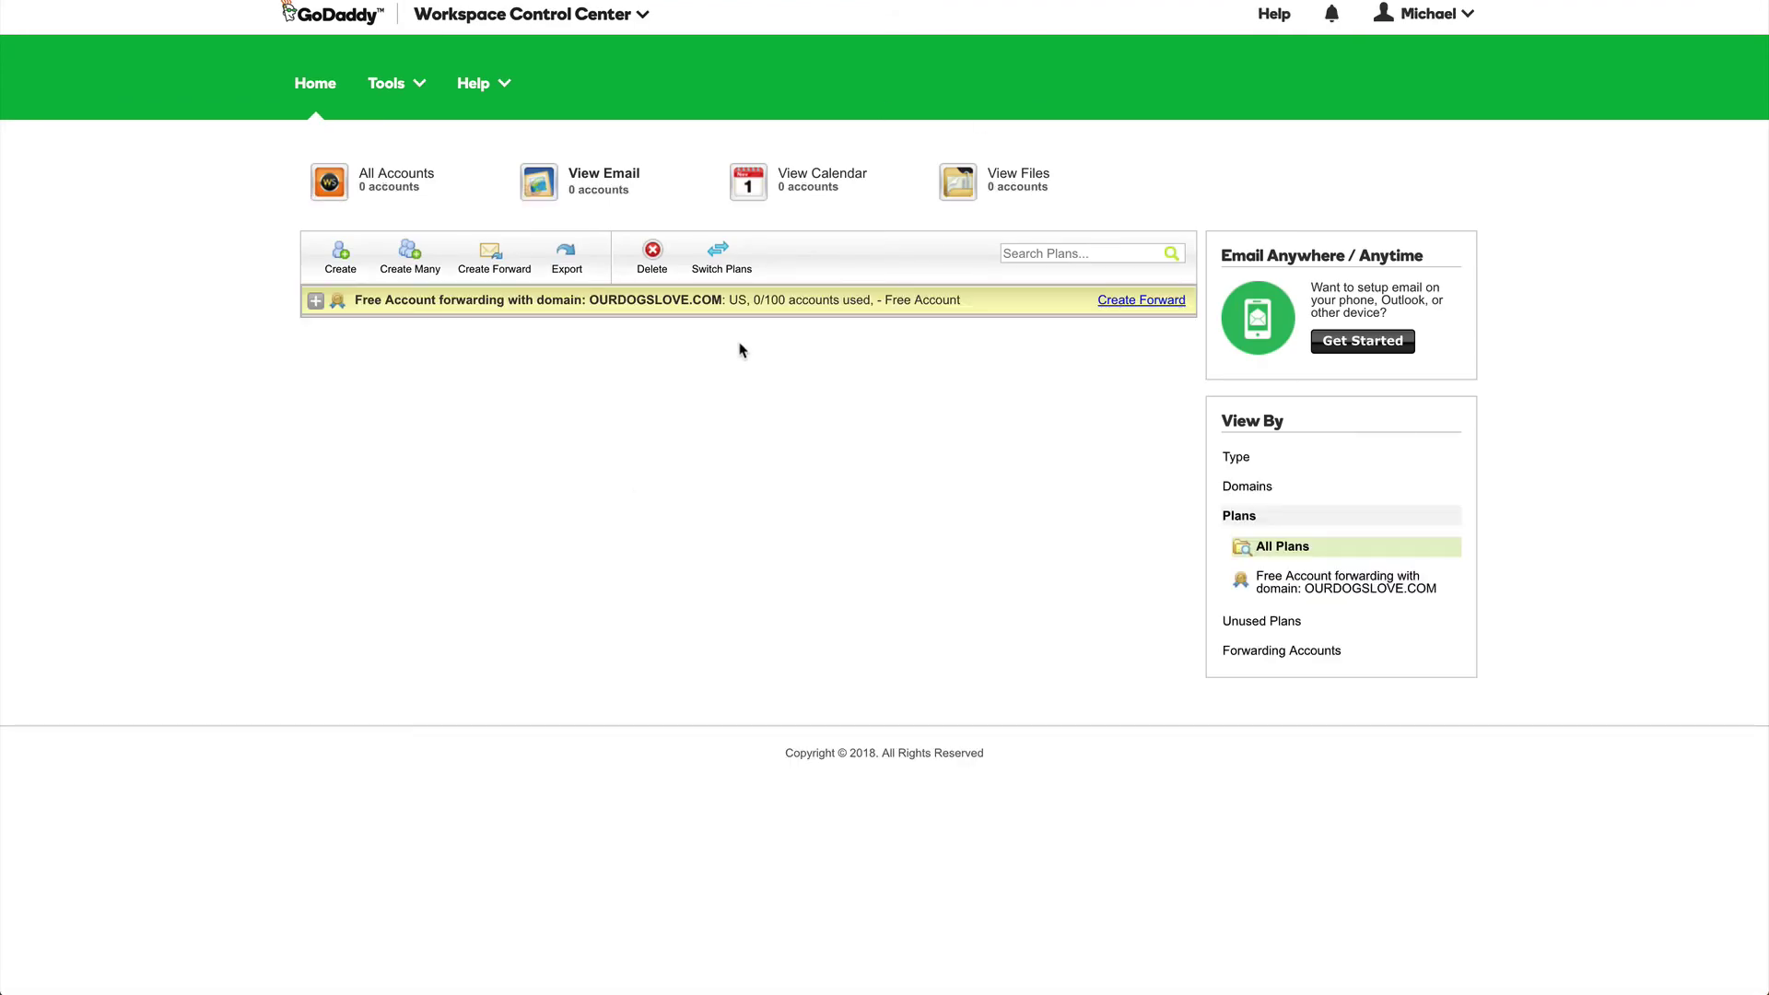
left_click(1120, 304)
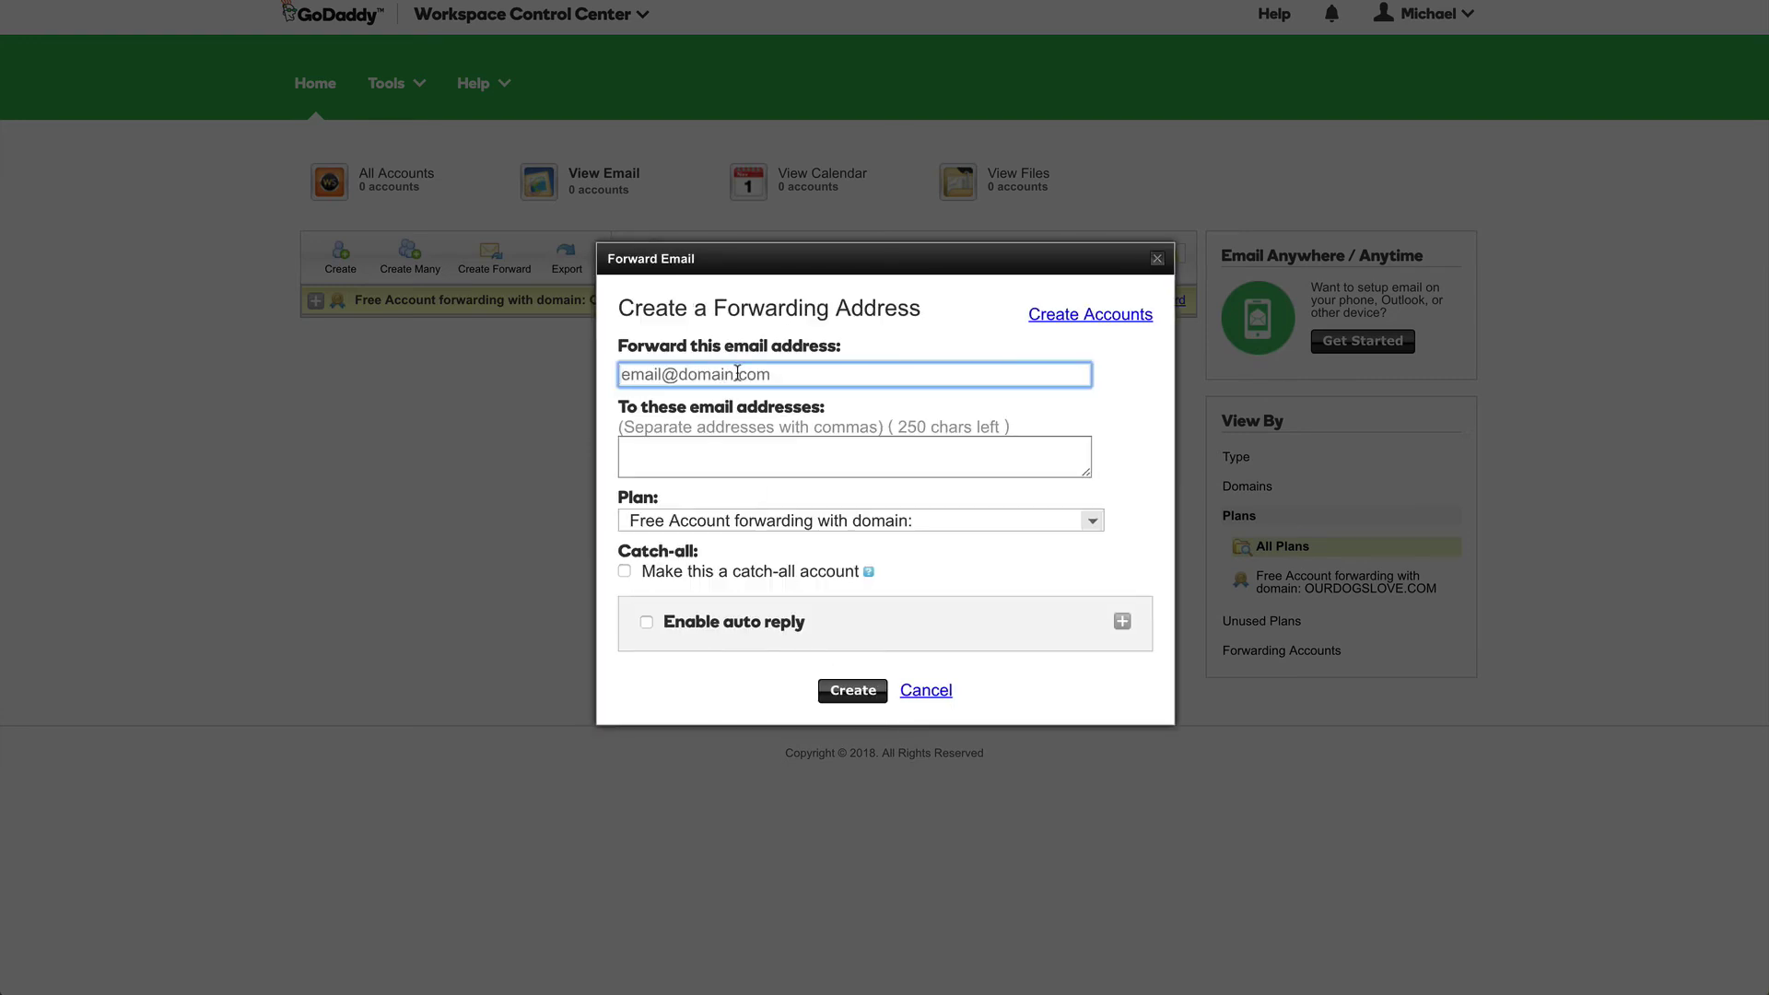
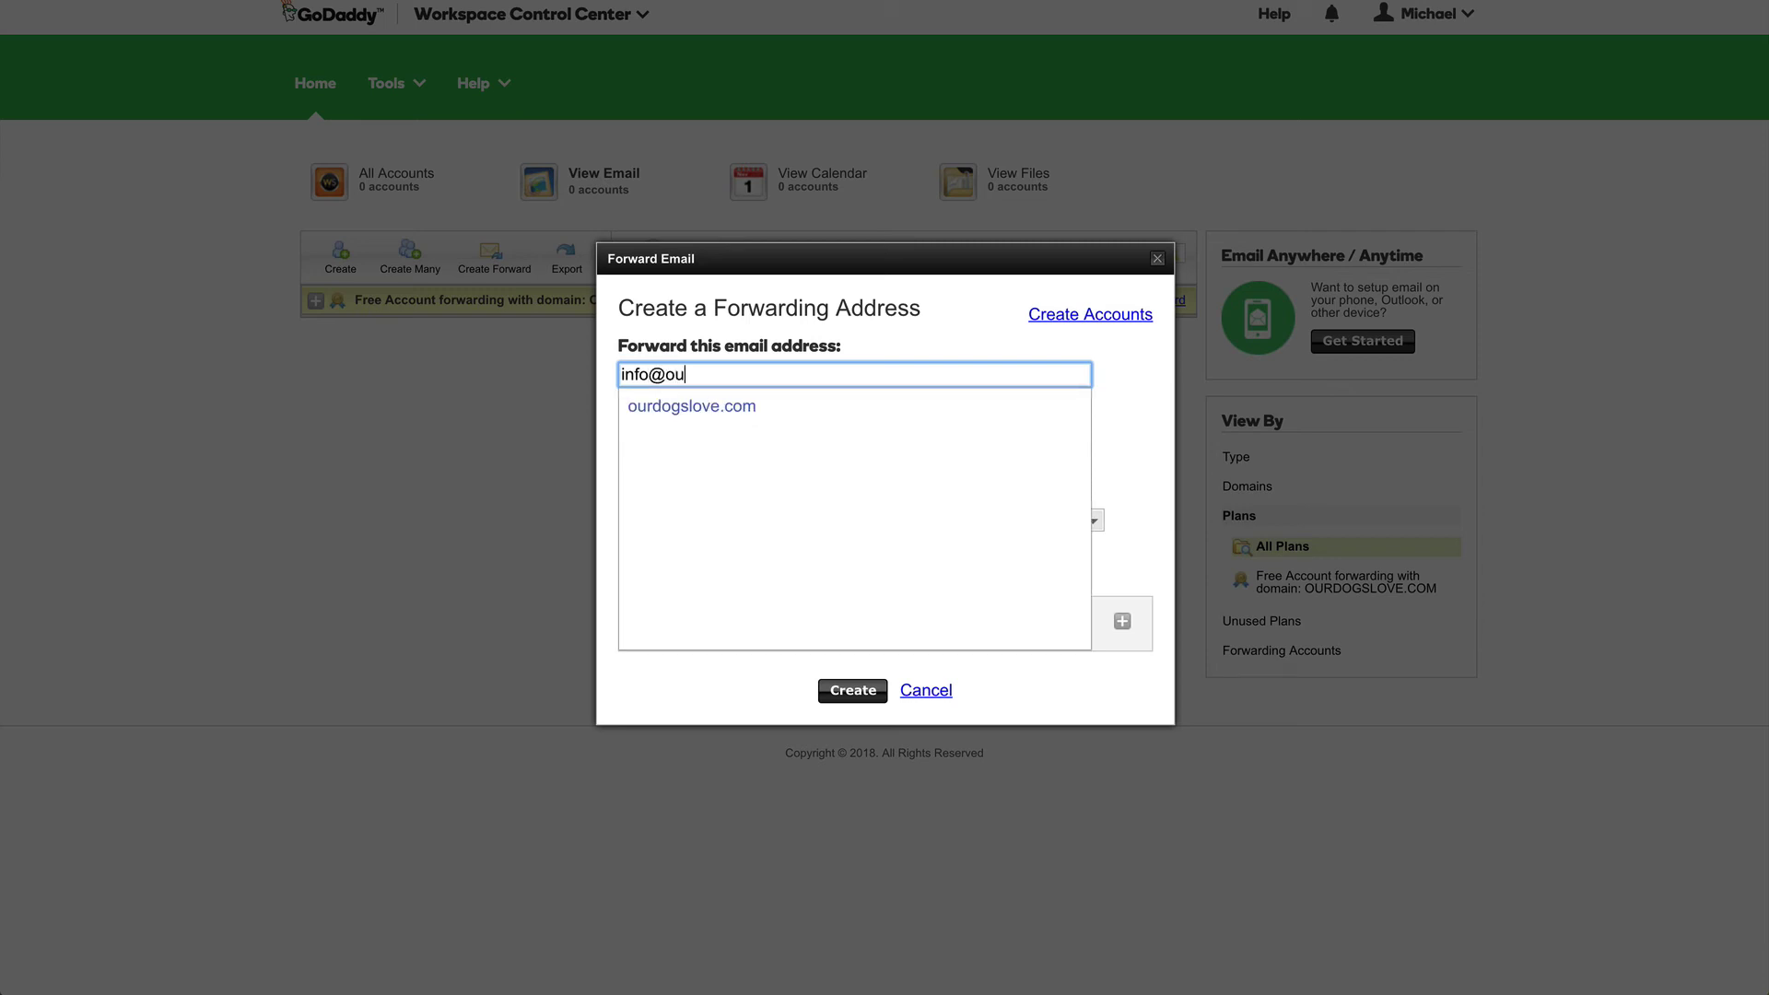
key("Escape")
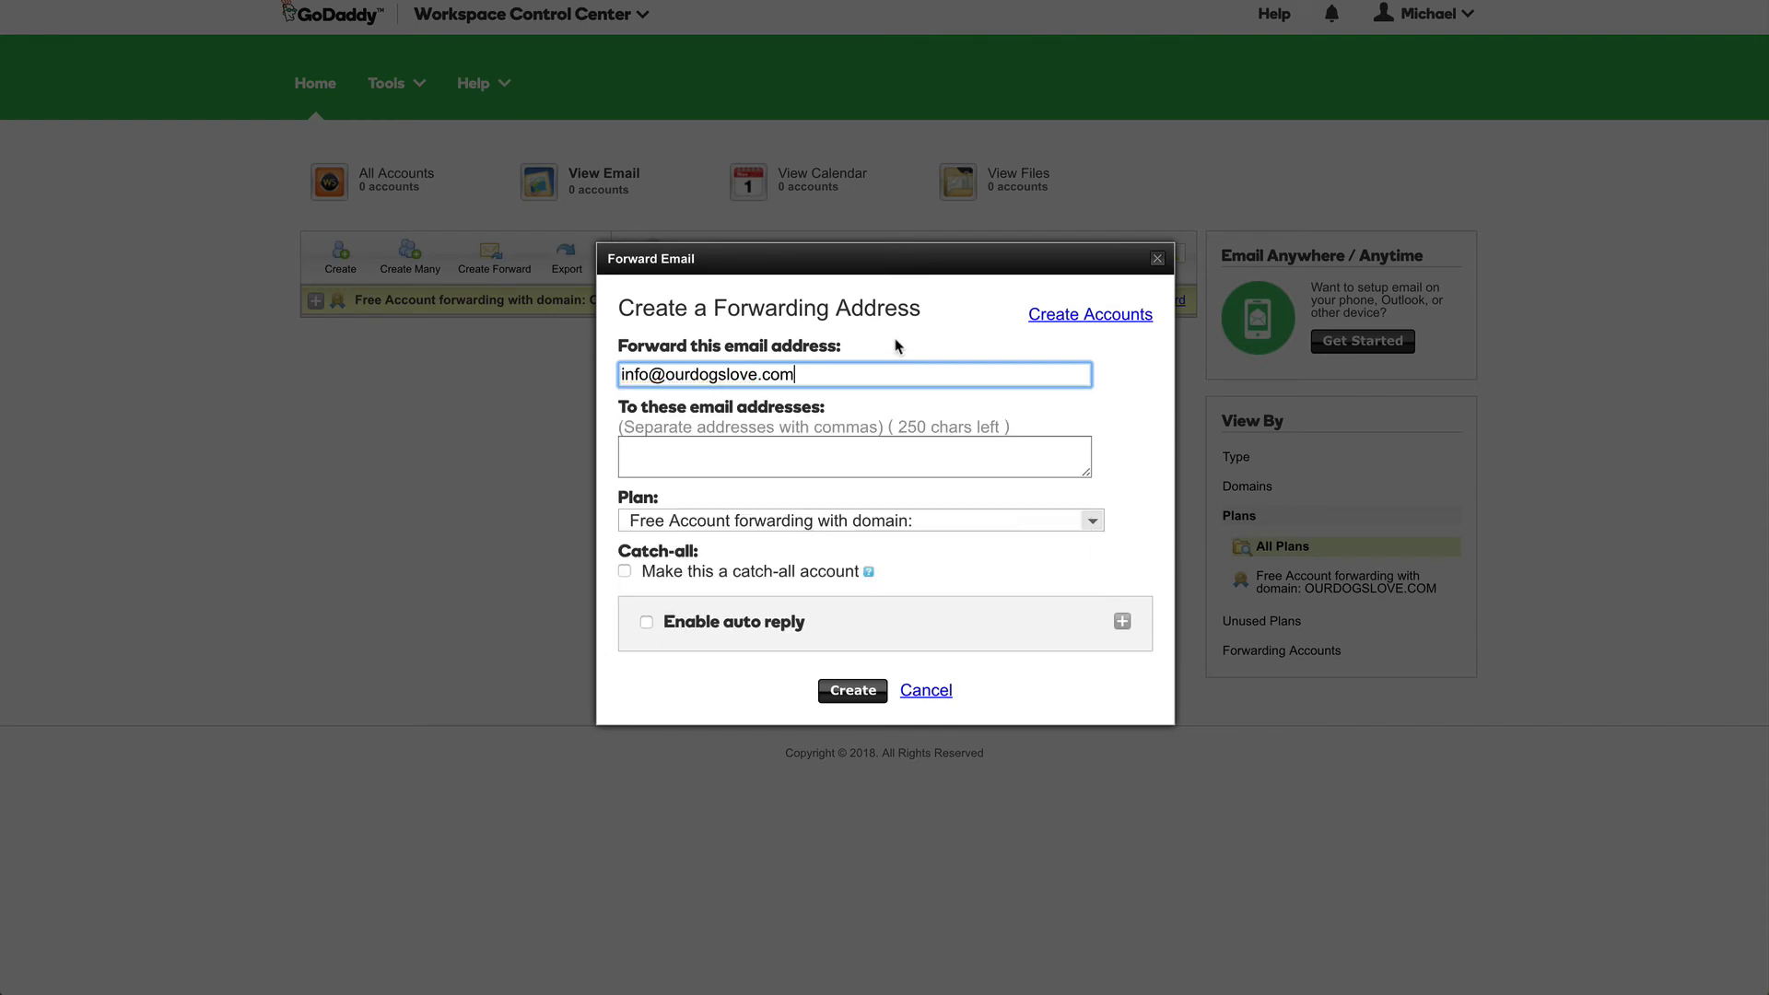
left_click(842, 461)
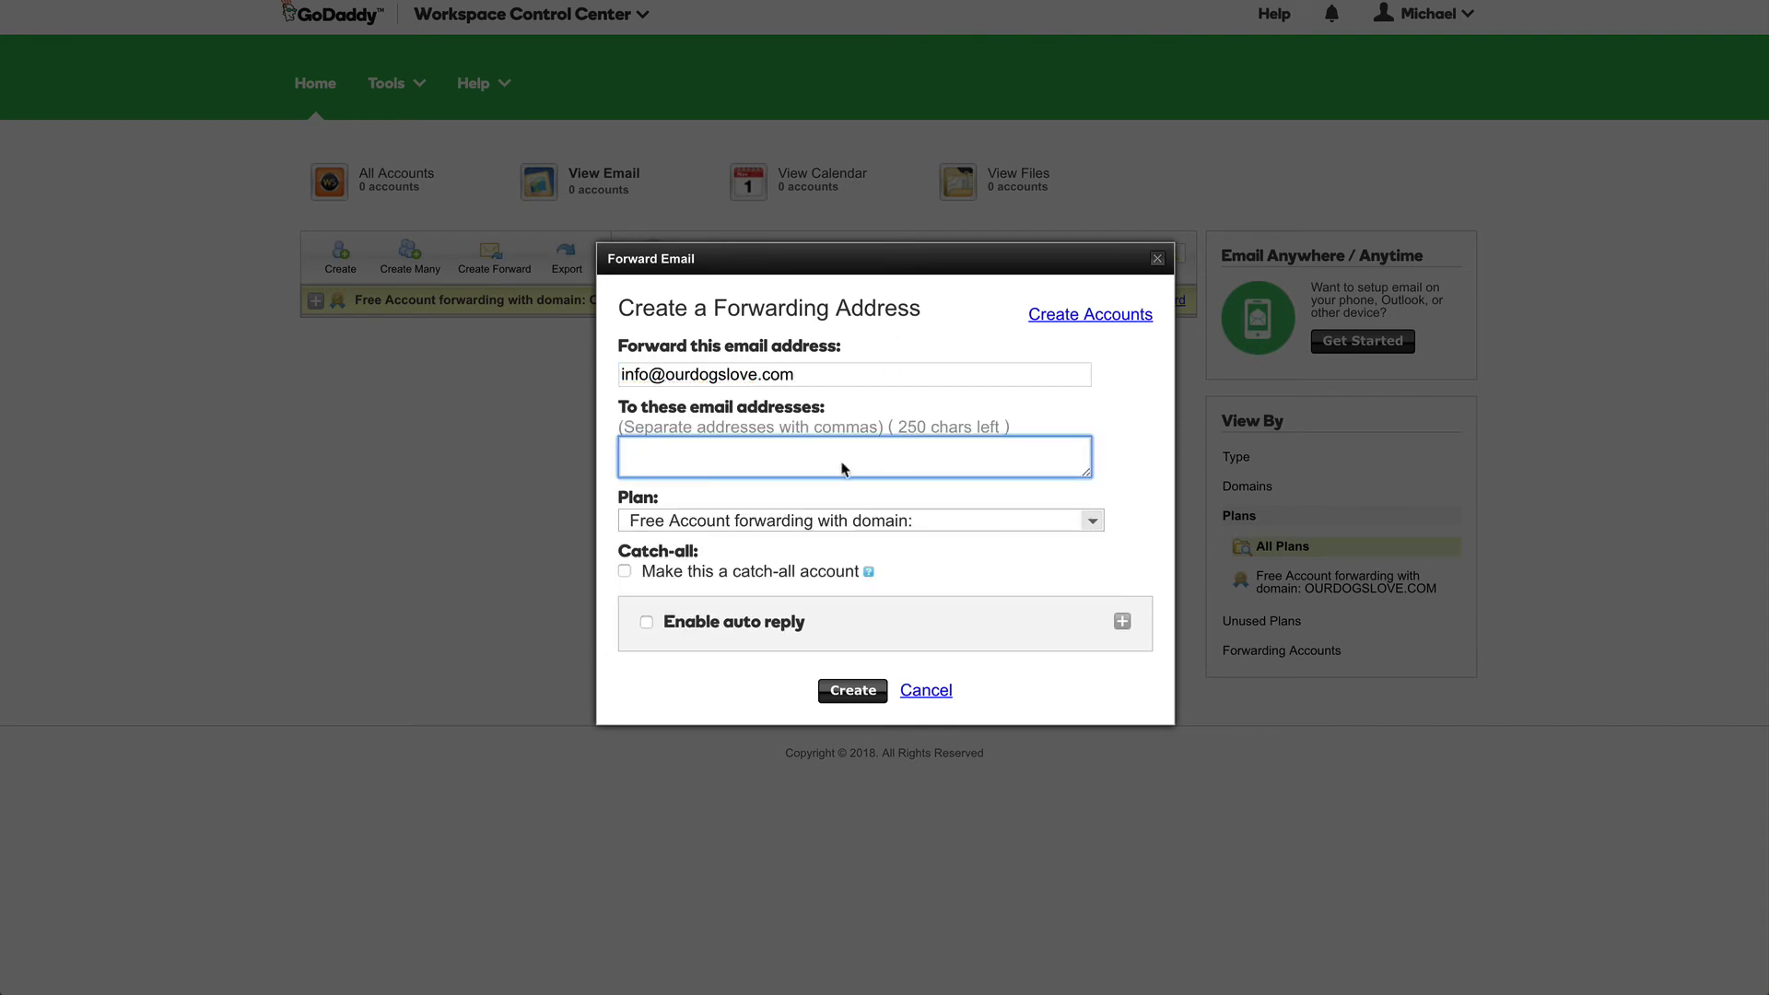
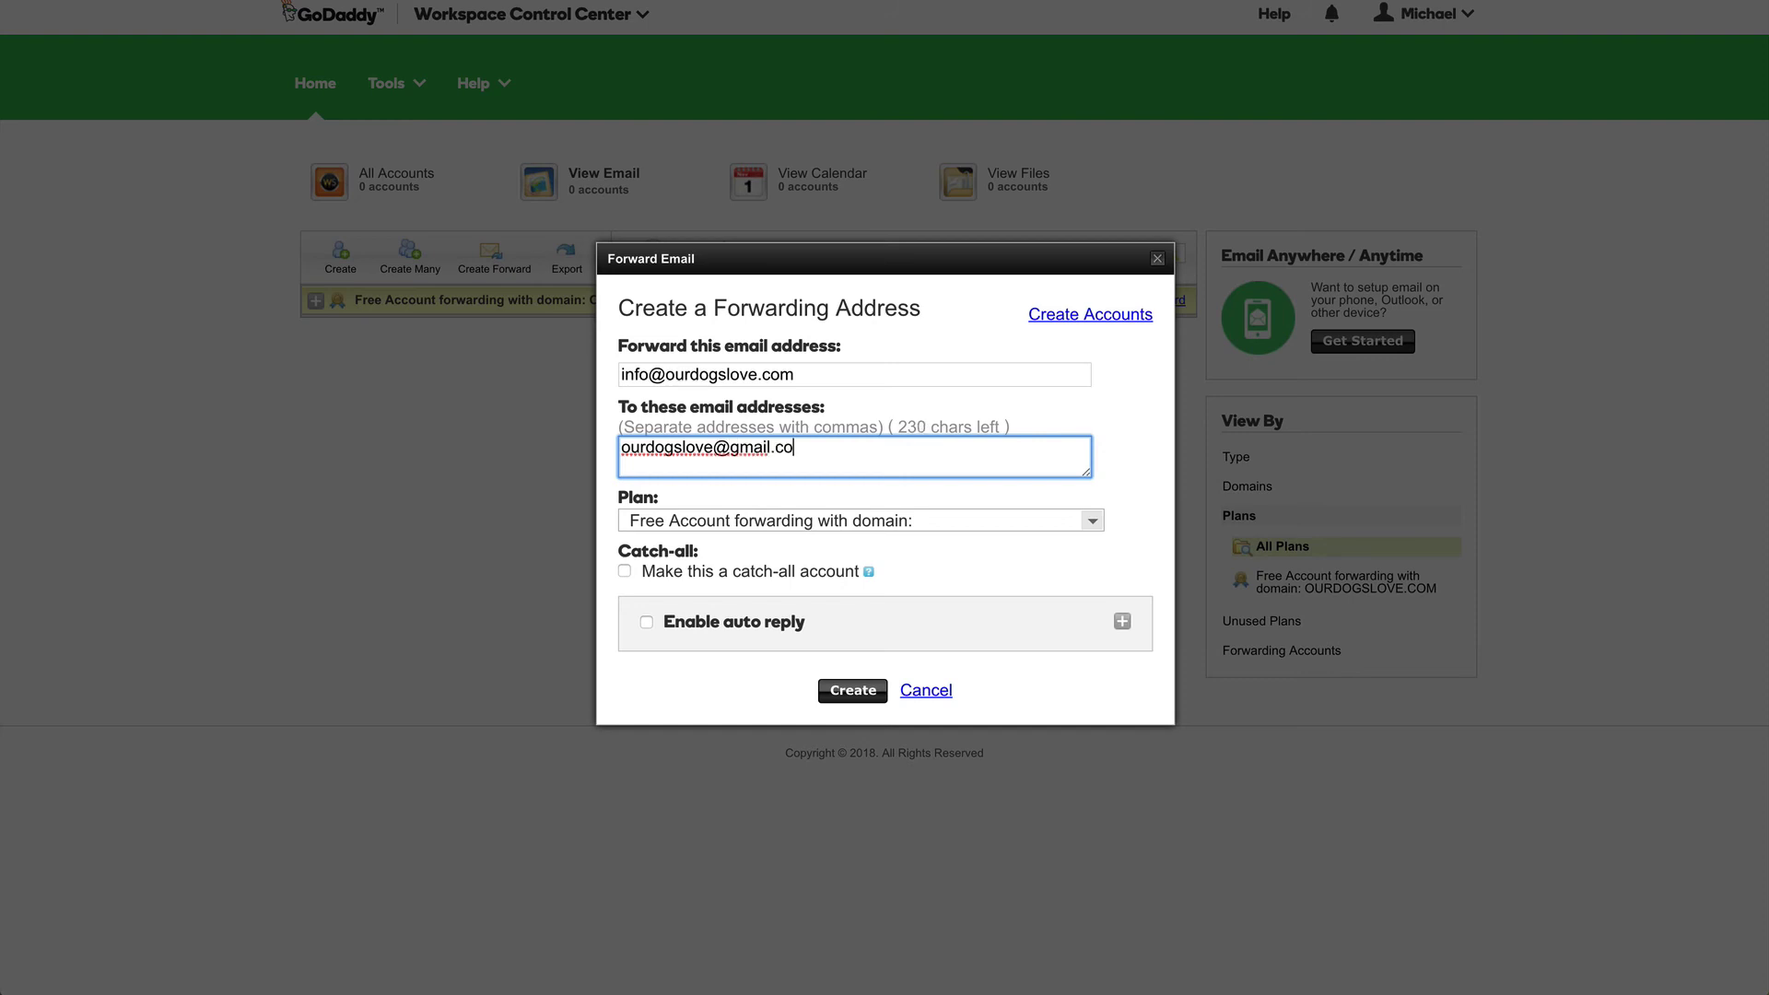
left_click(853, 697)
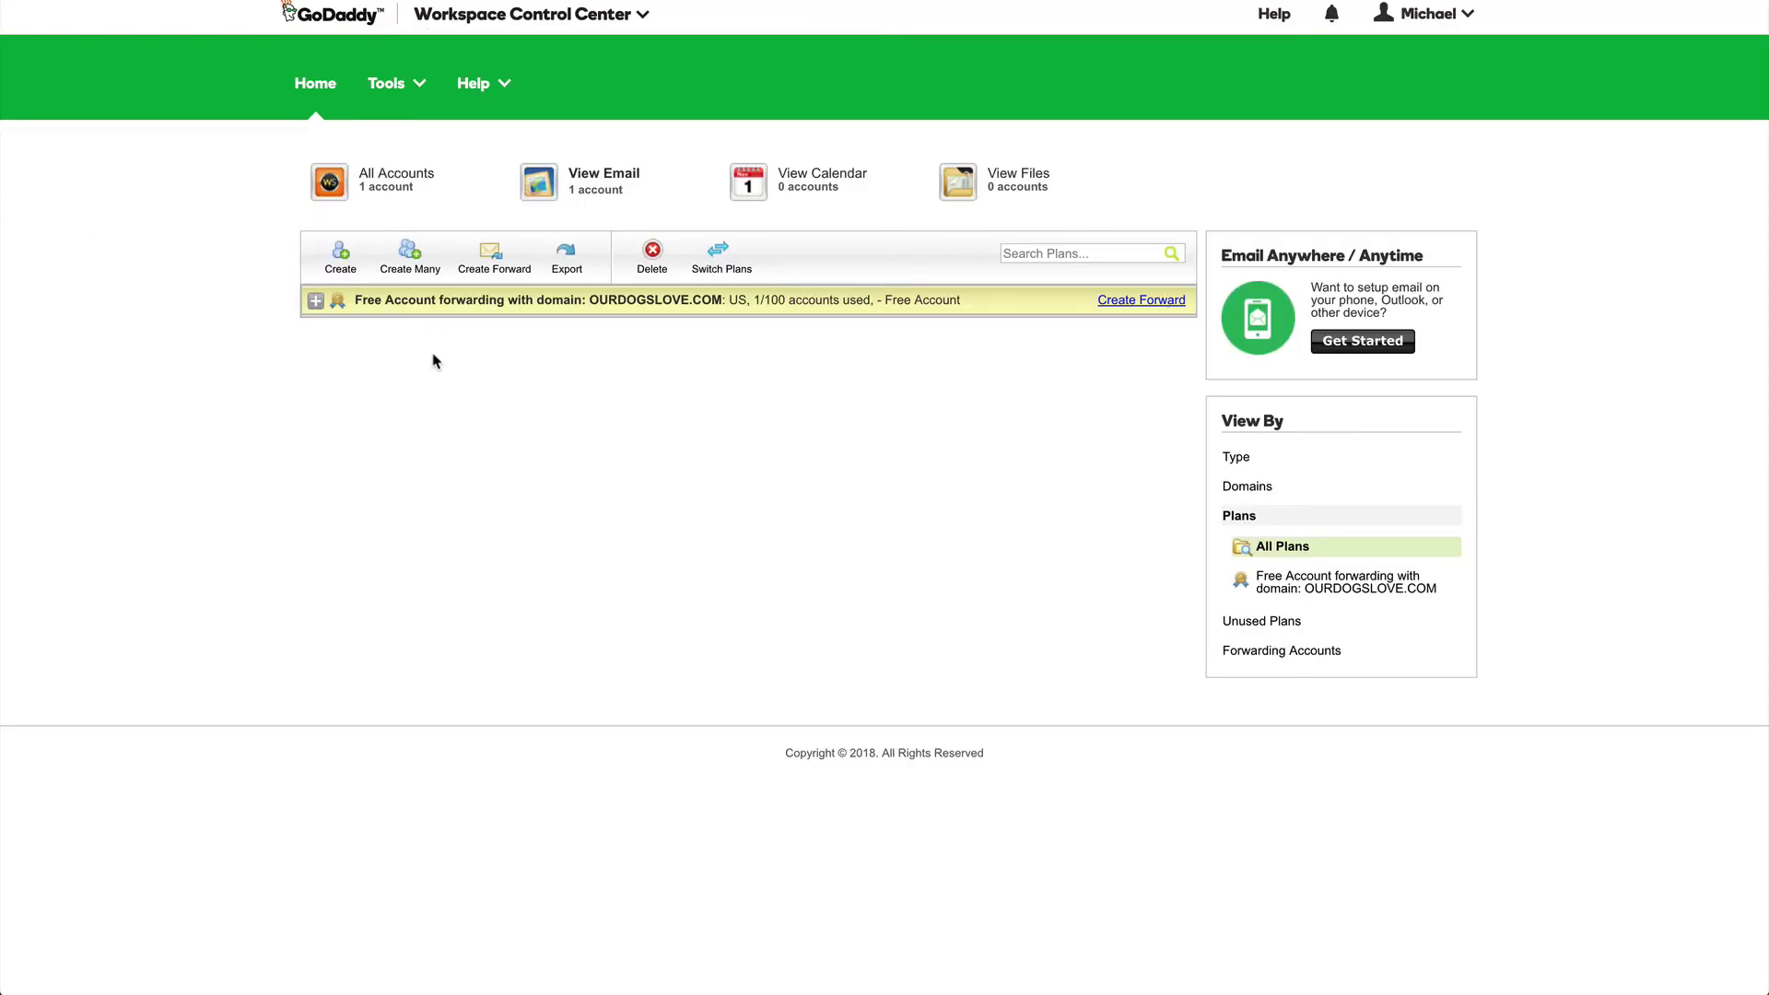
left_click(1123, 310)
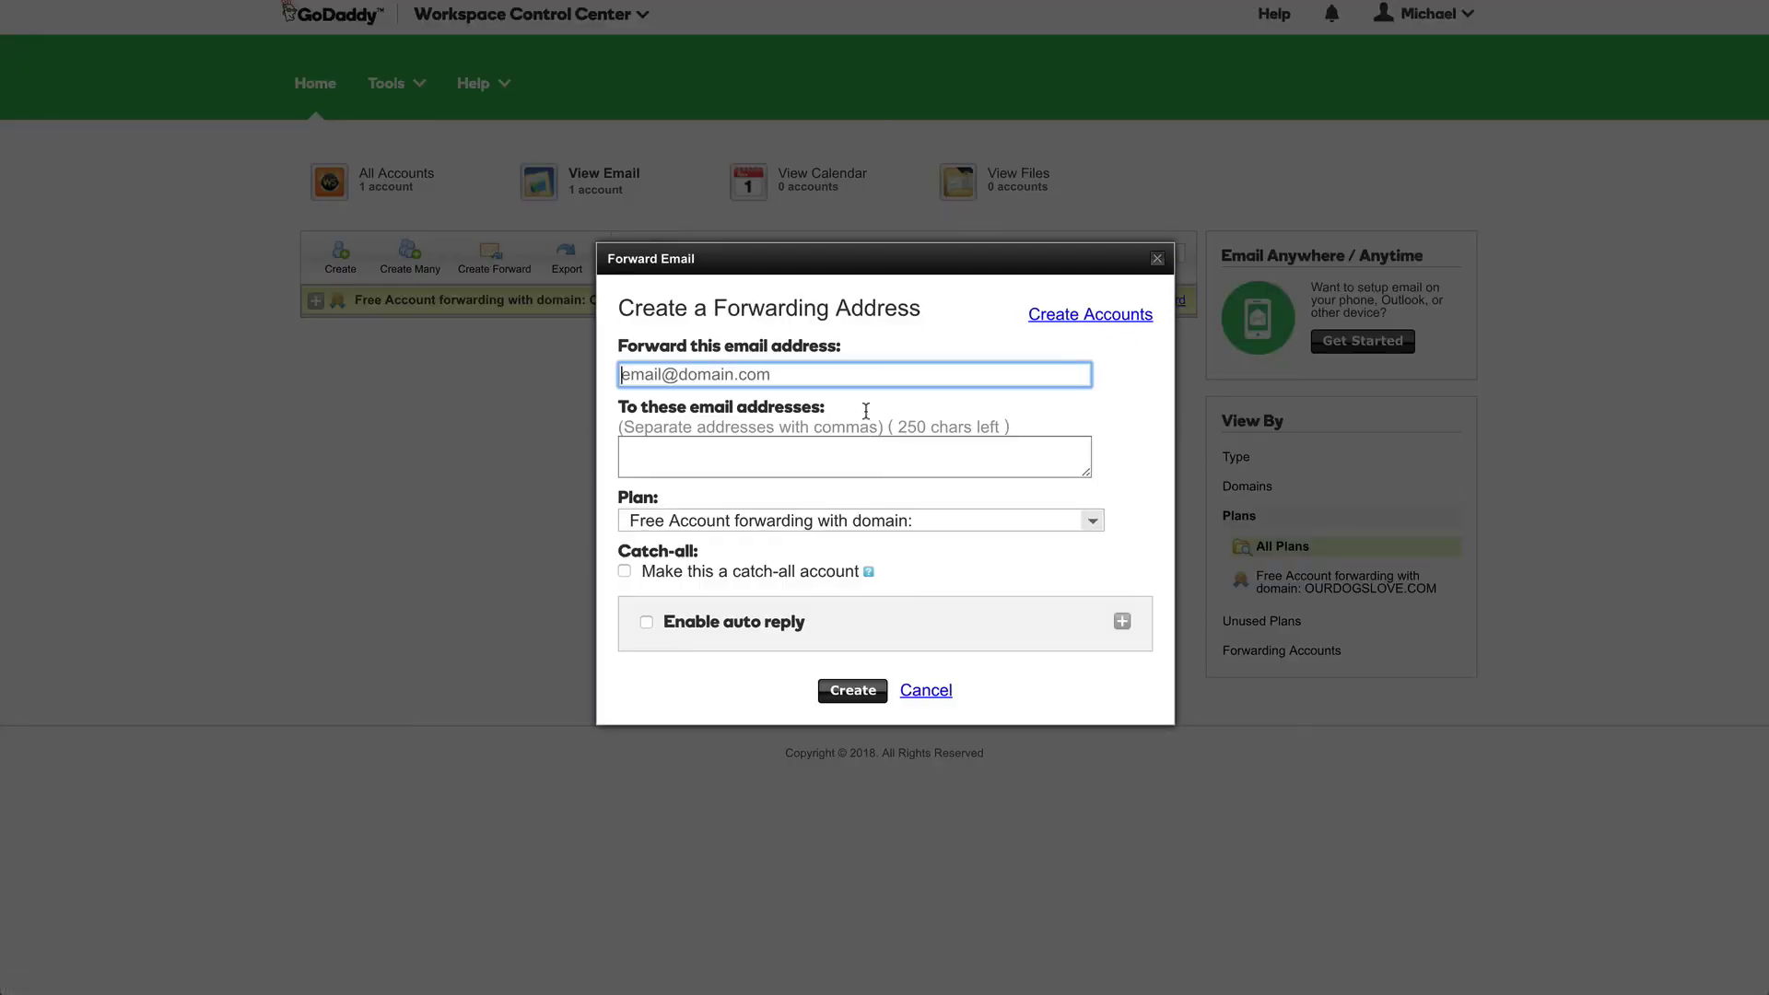
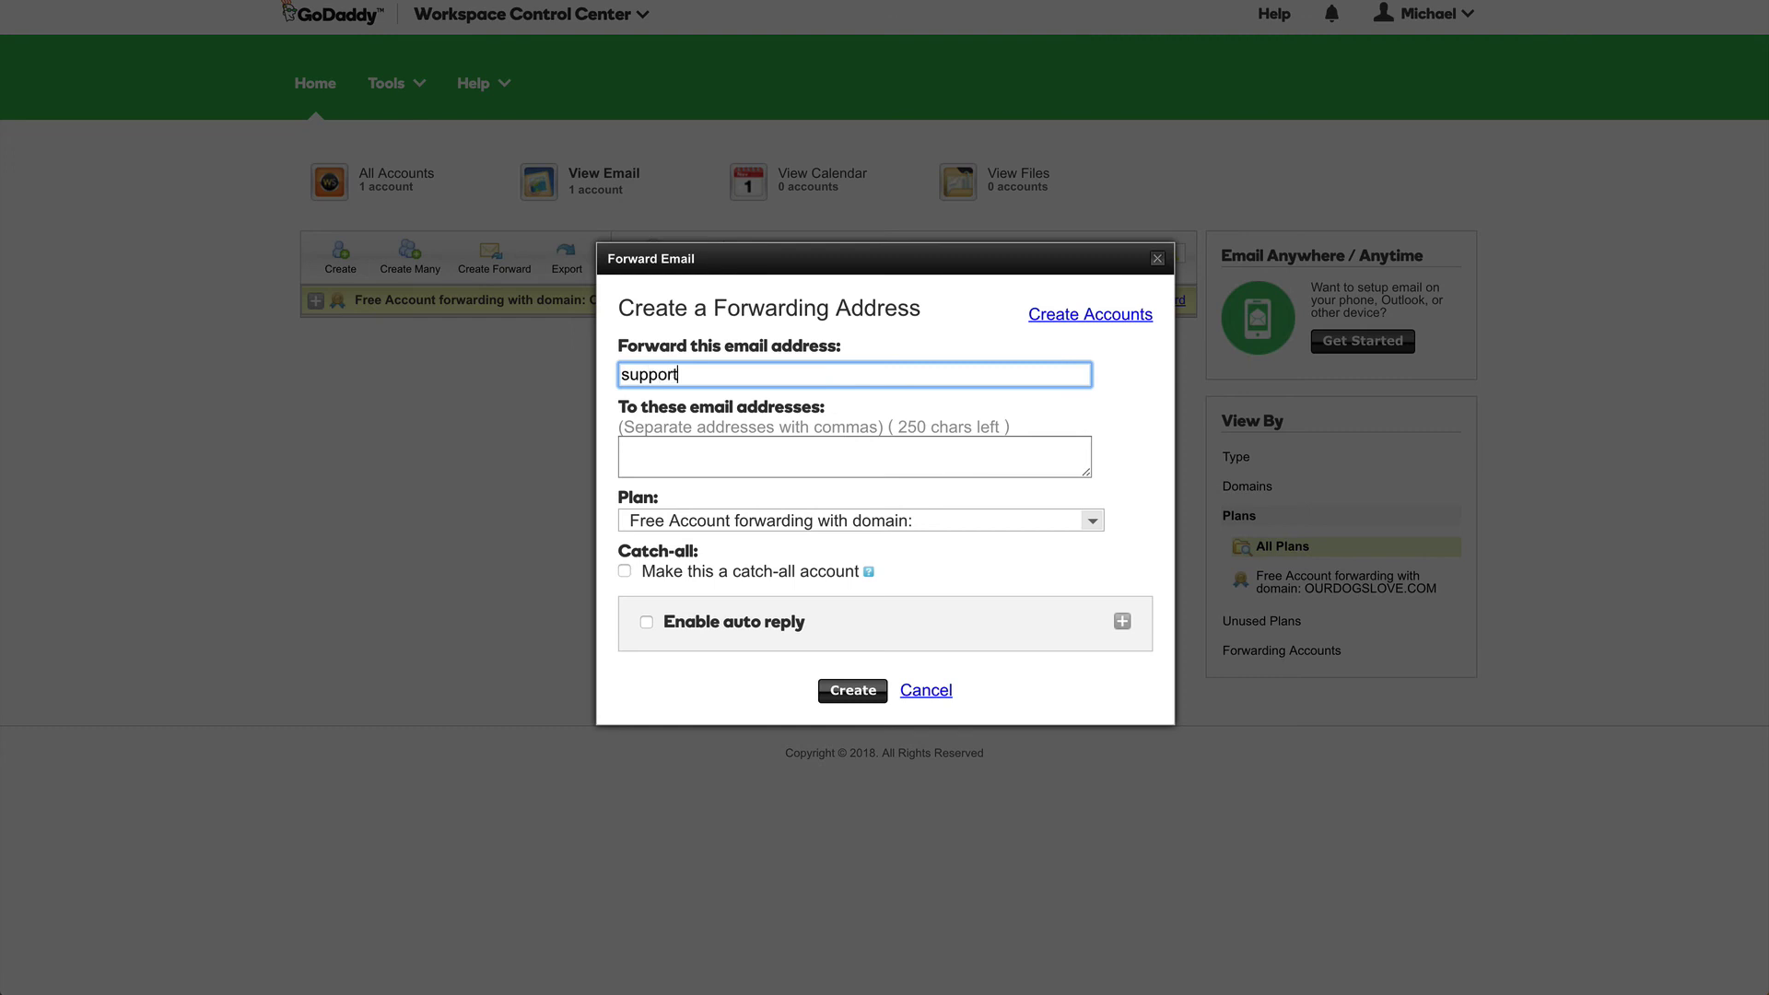
left_click(812, 403)
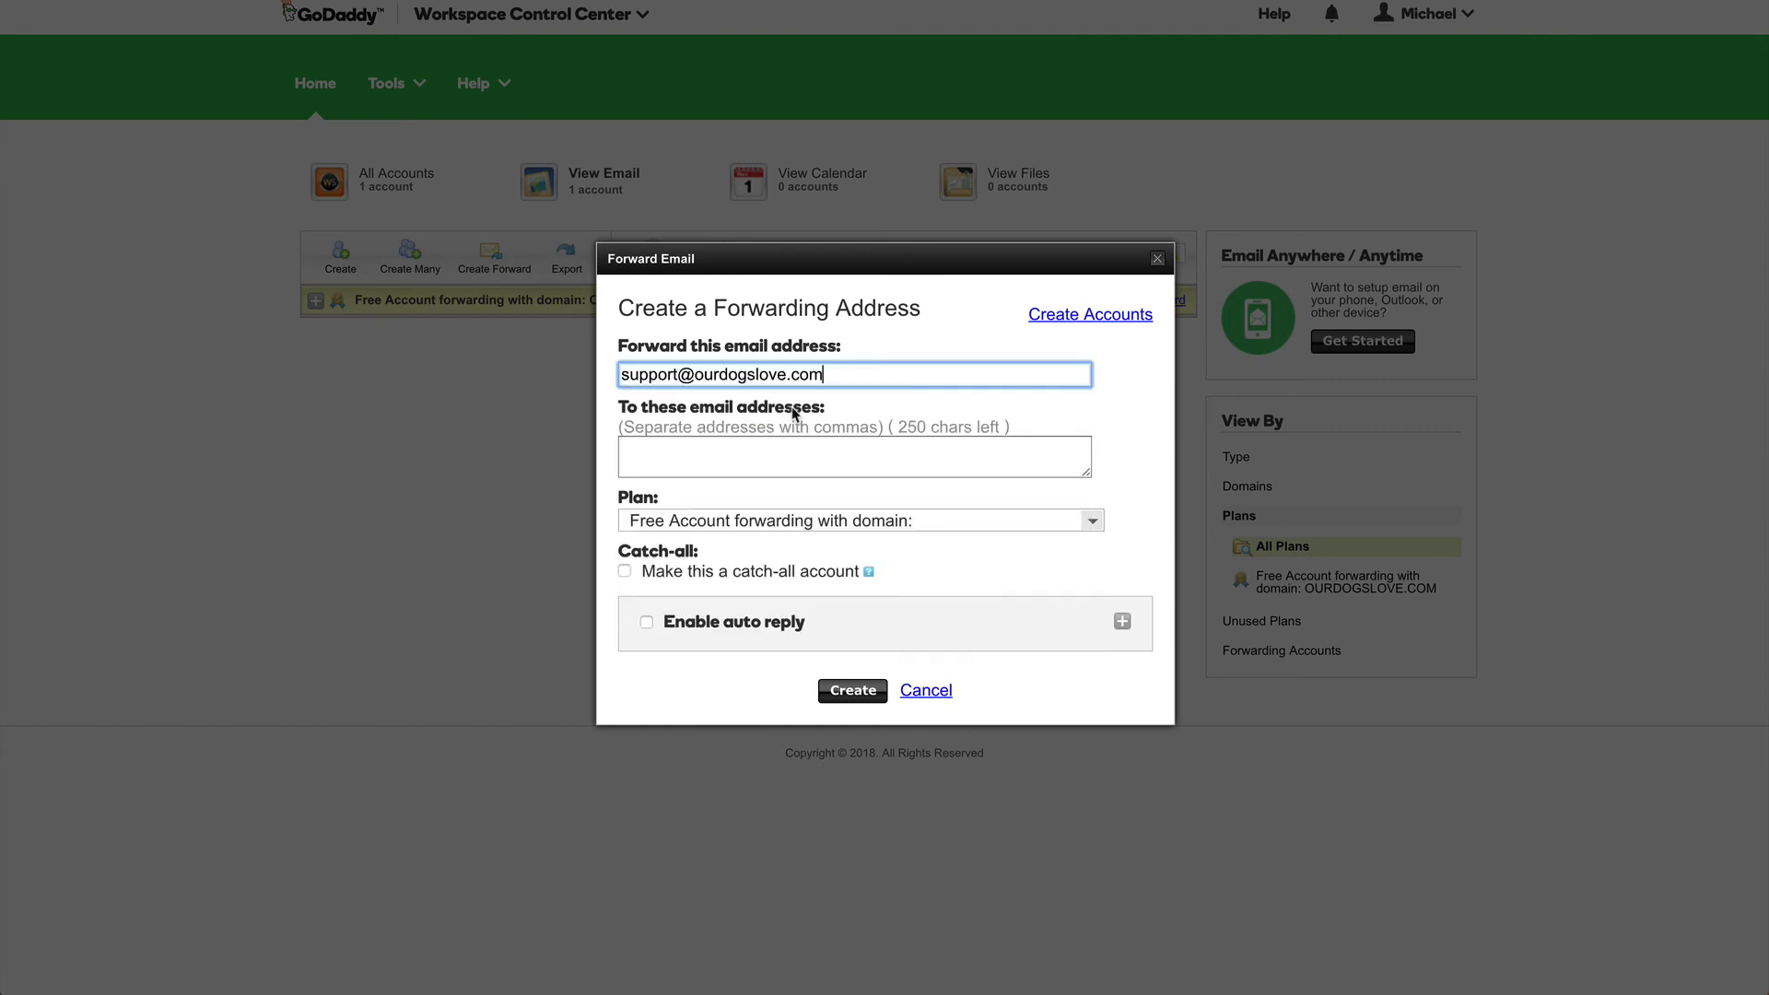
left_click(798, 458)
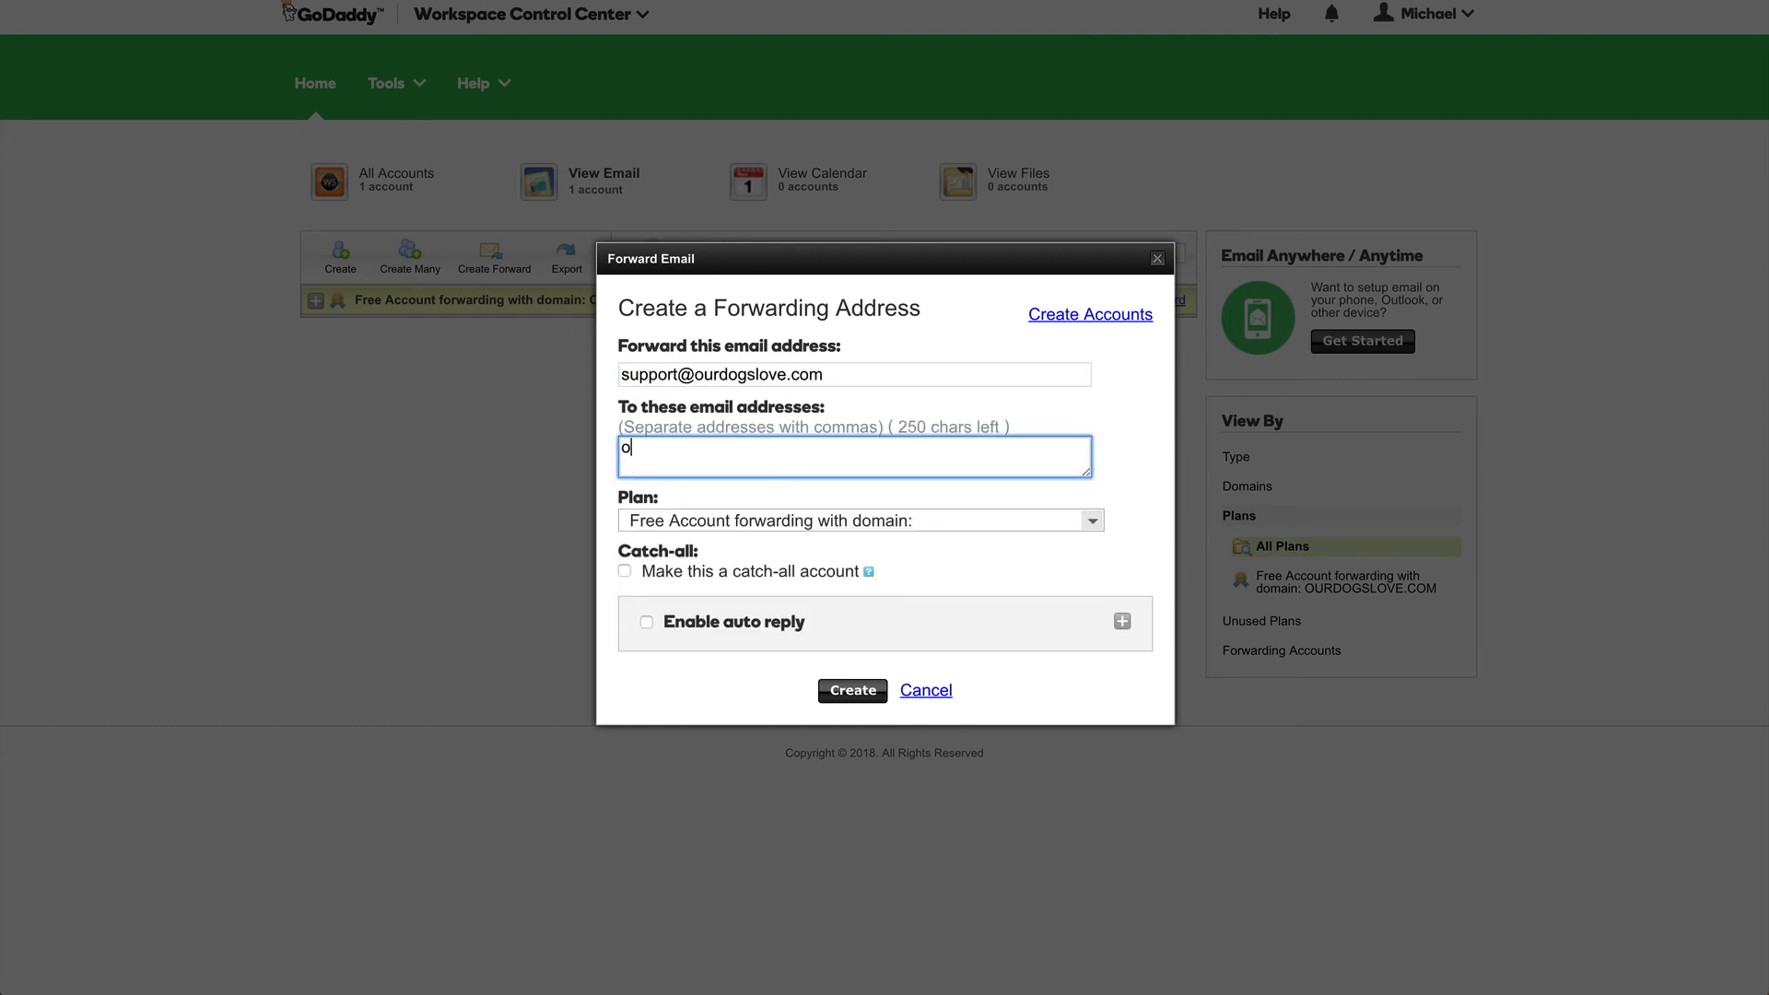
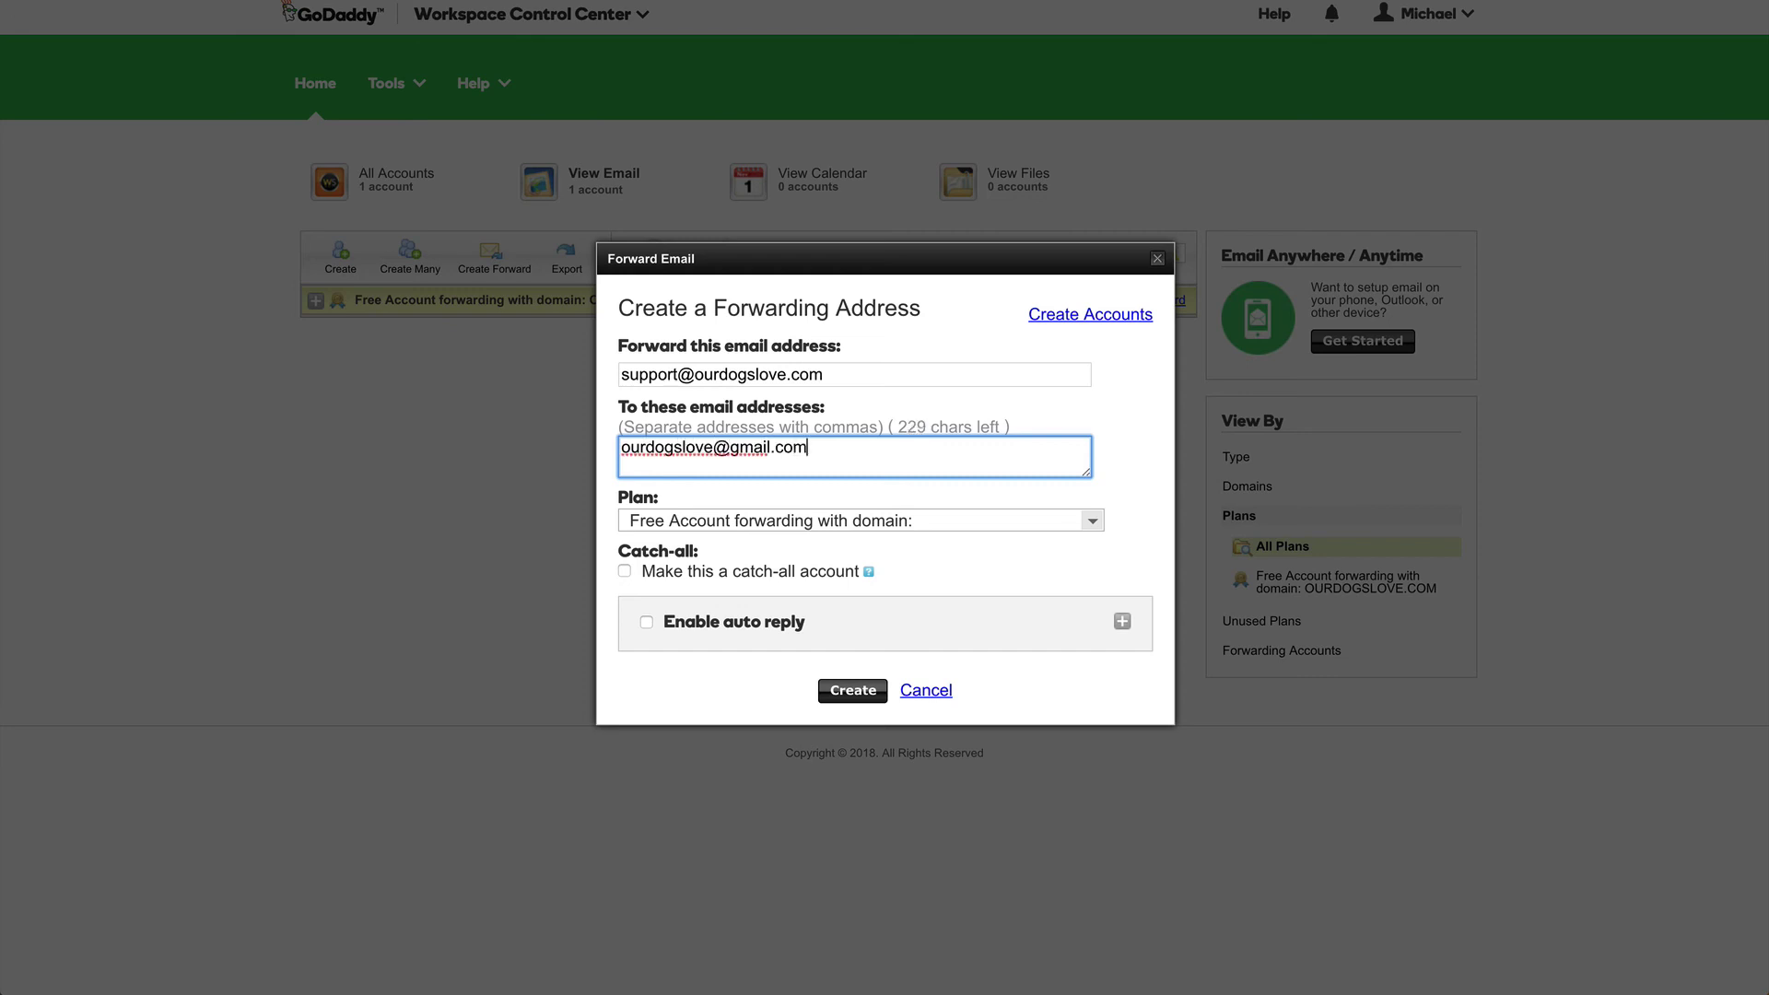
left_click(842, 693)
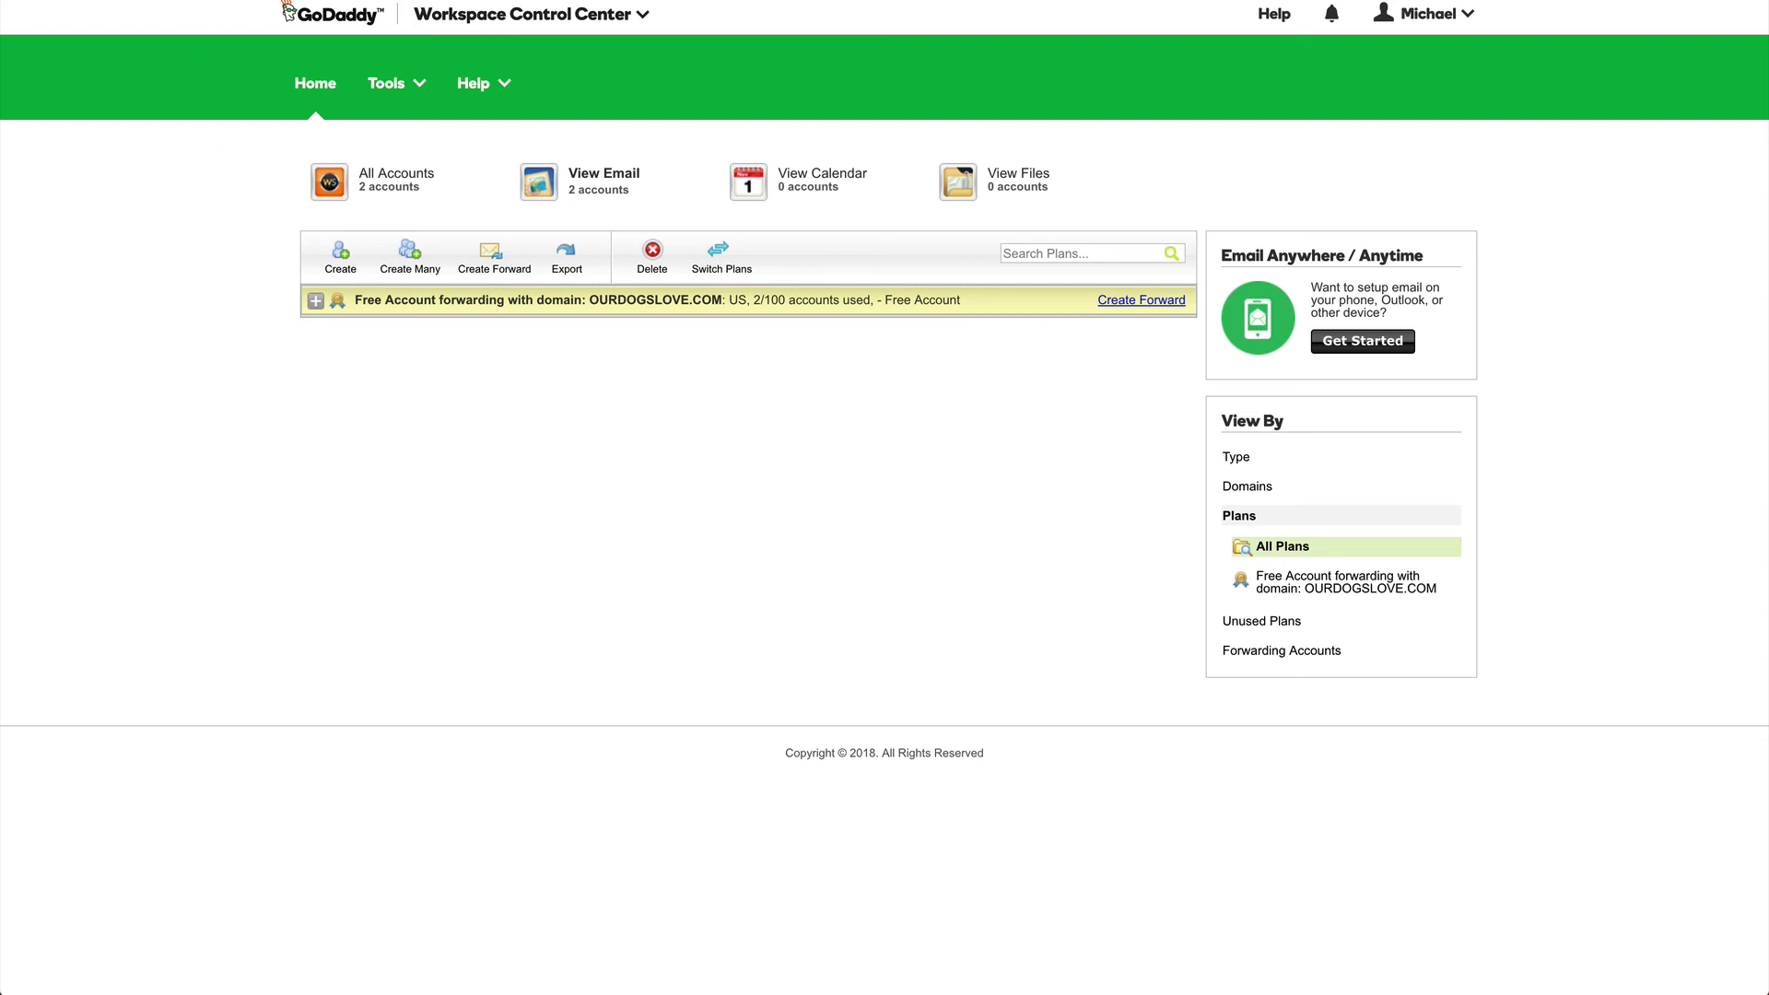
key("ctrl+Tab")
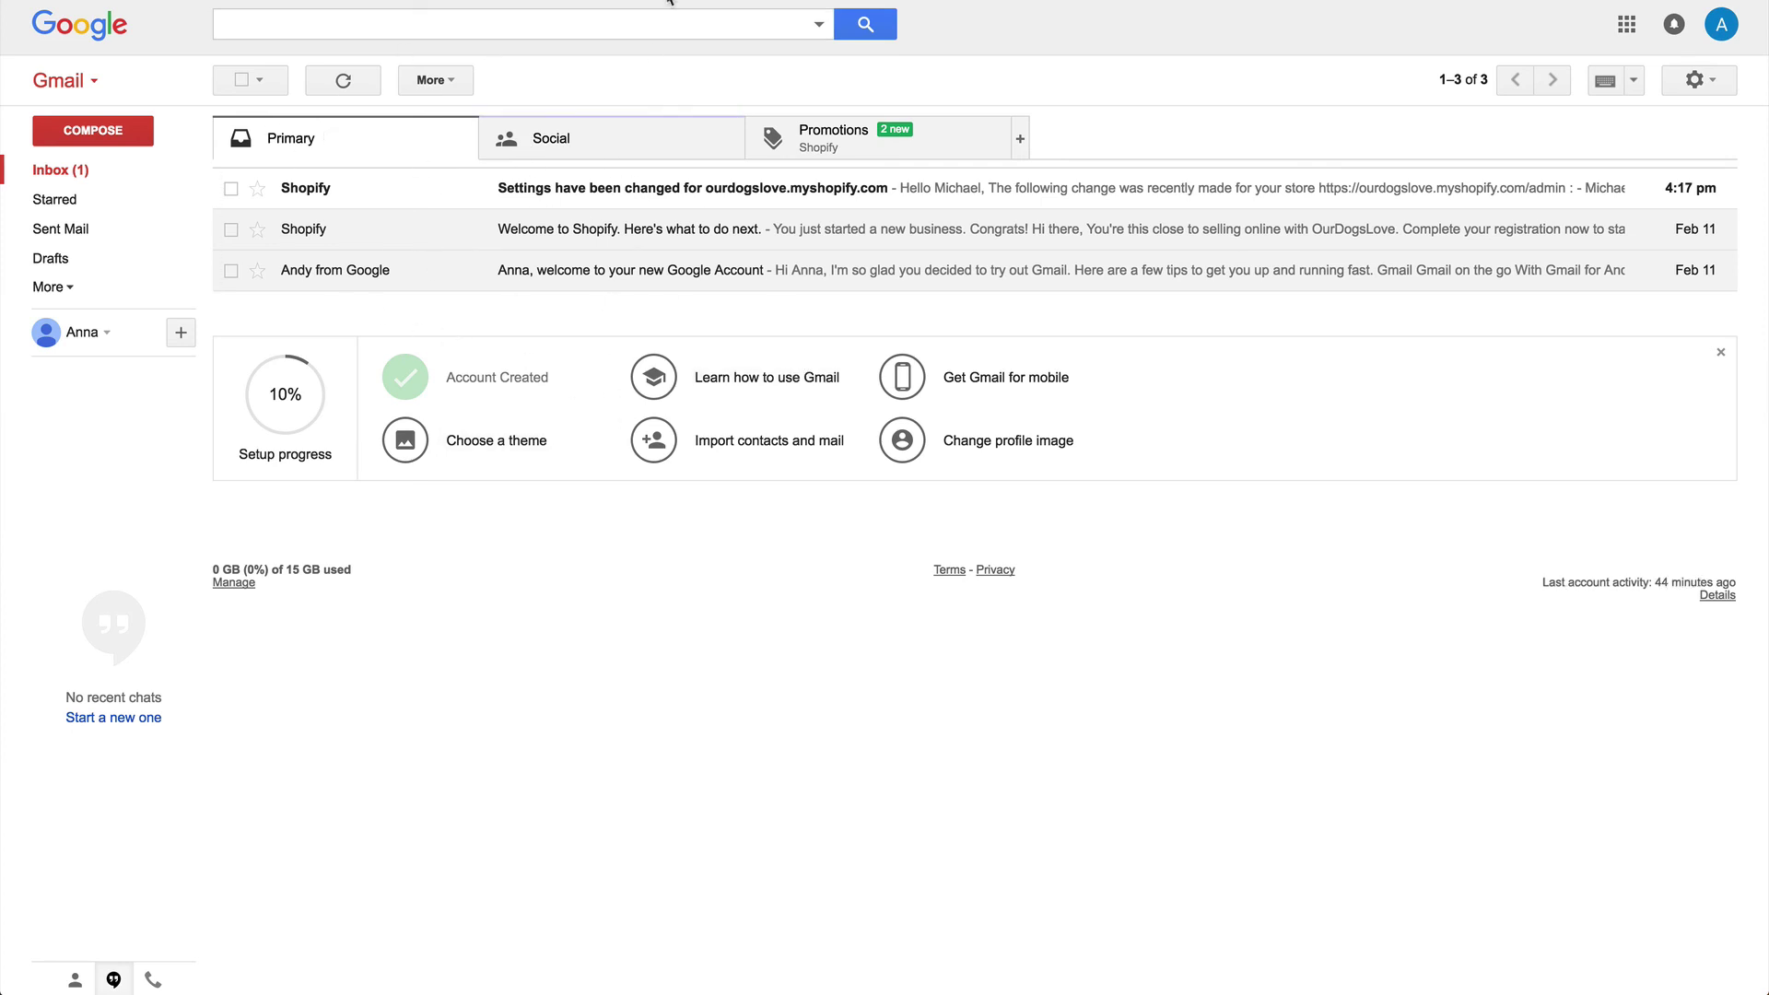
key("ctrl+Tab")
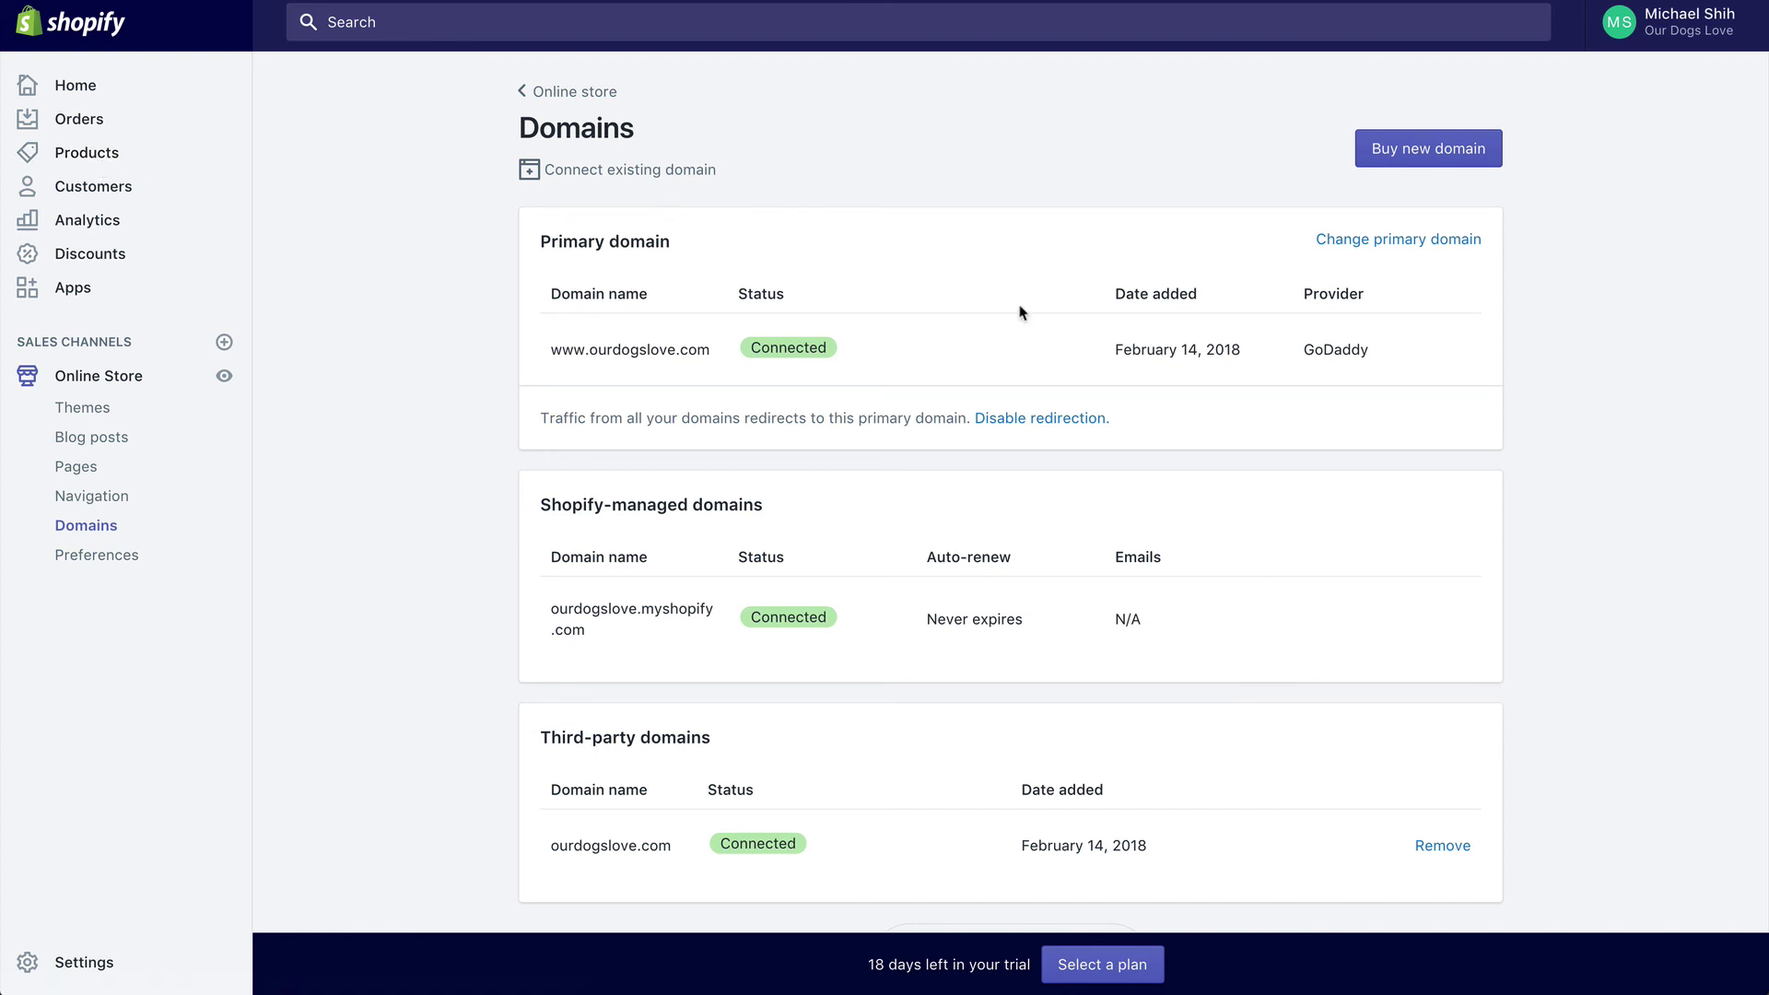
Step: Open the Pick a plan page and compare Basic Shopify ($29), Shopify ($79) and Advanced ($299) monthly
left_click(1080, 964)
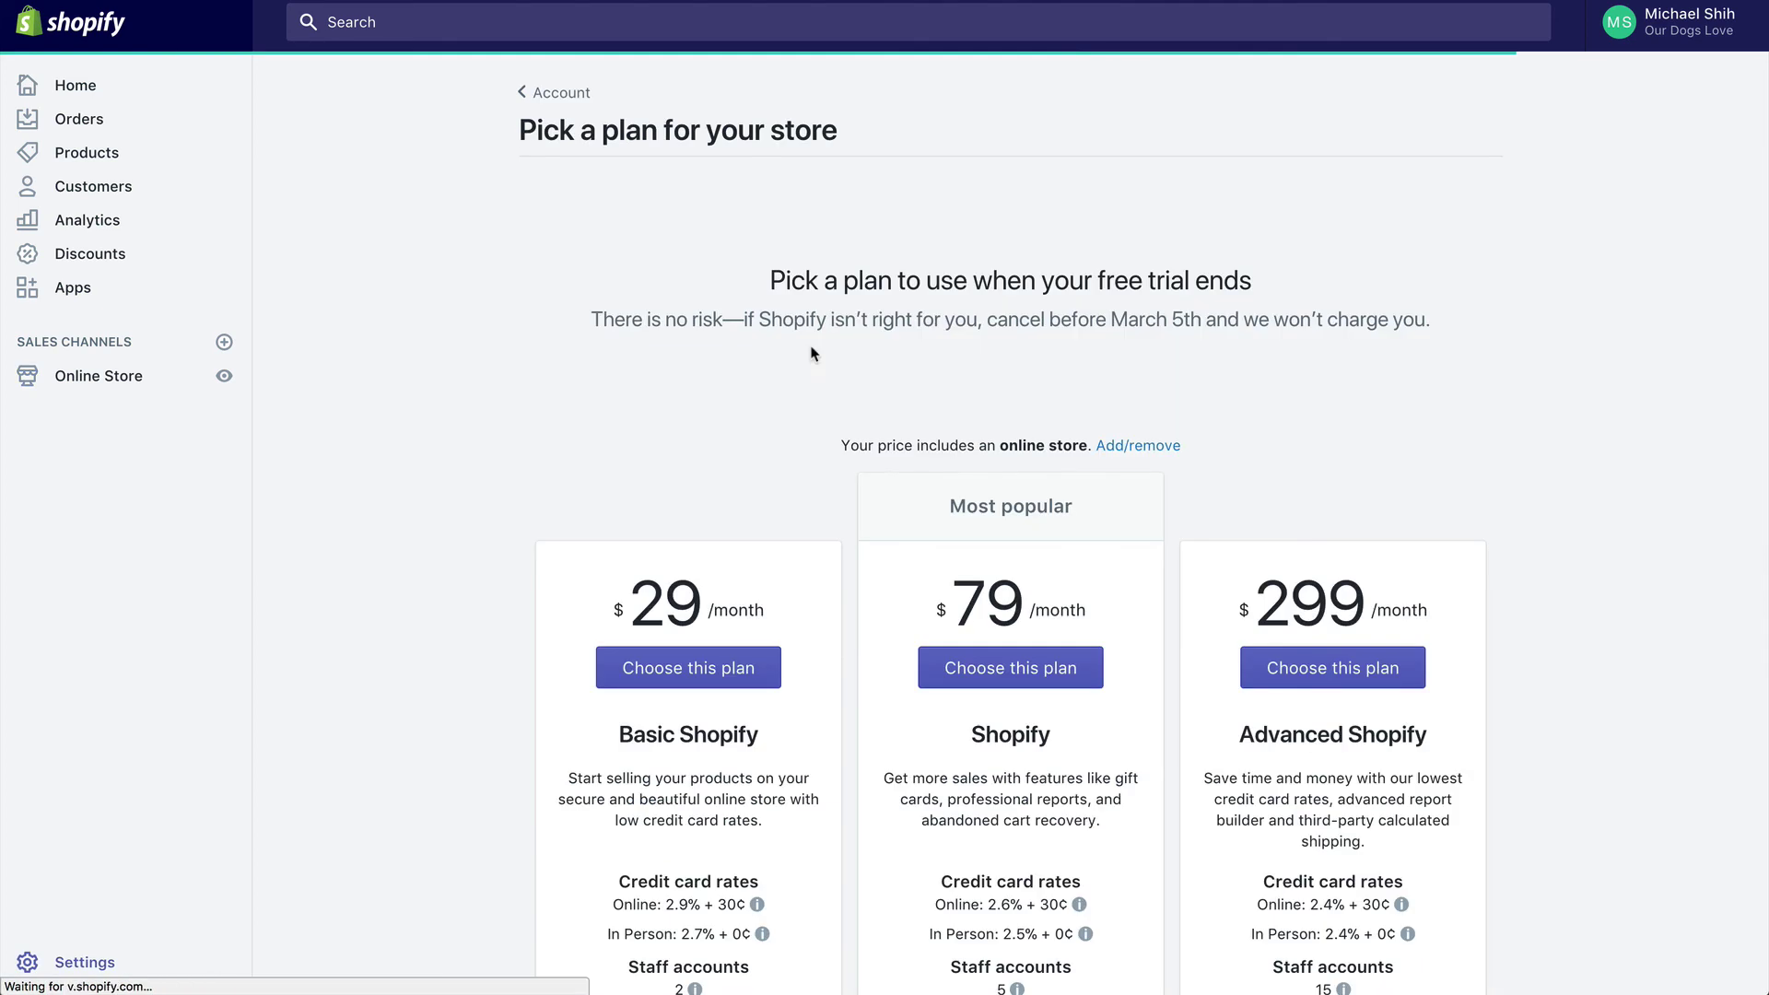
scroll(812, 353, "down", 3)
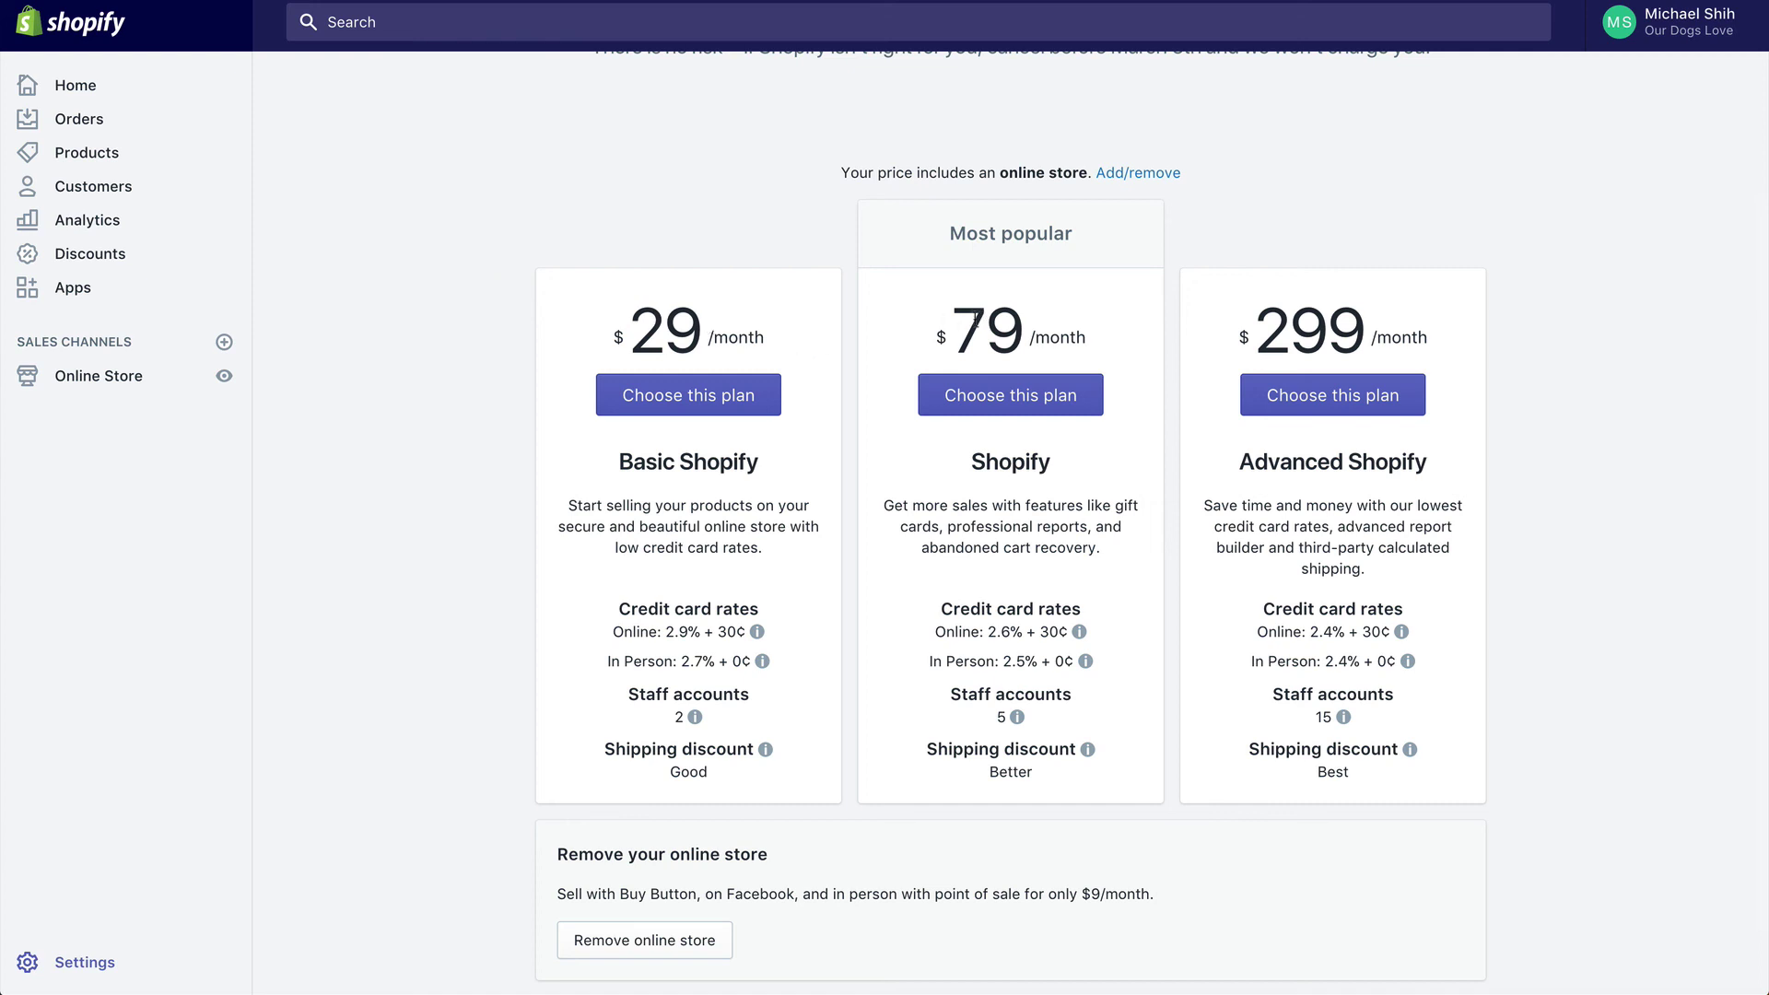
left_click(1089, 339)
scroll(1013, 350, "down", 1)
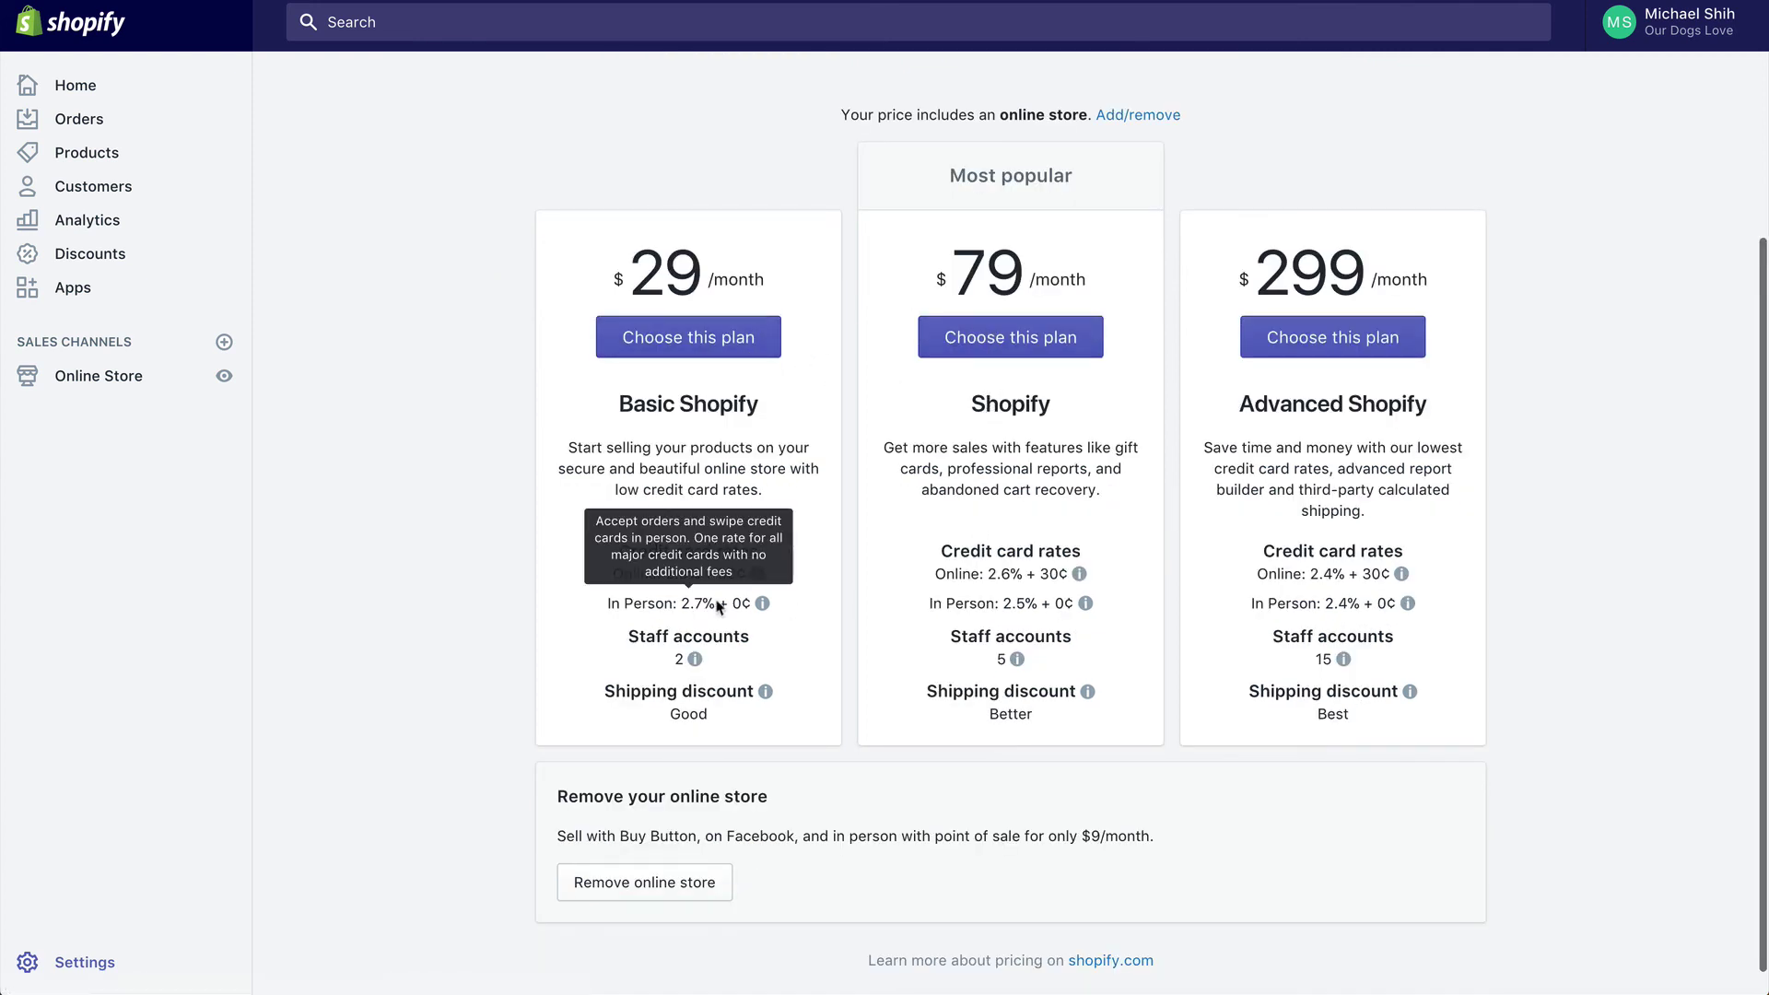
mouse_move(981, 599)
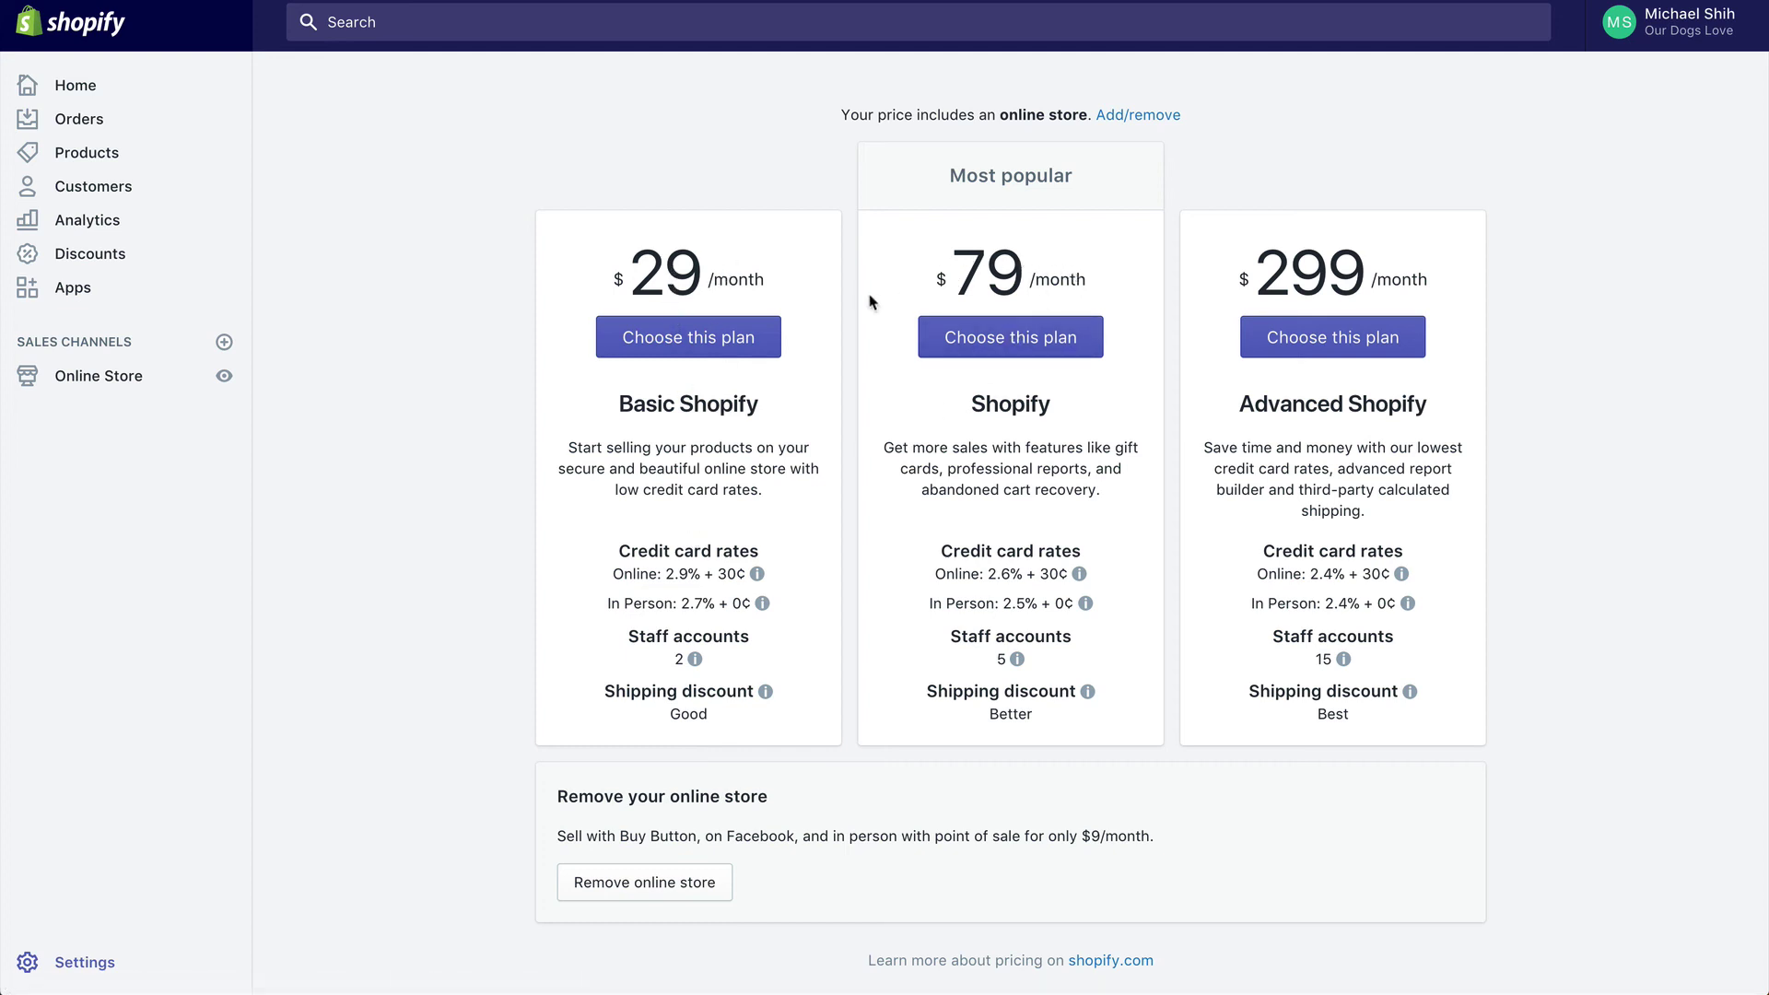
scroll(1037, 270, "up", 4)
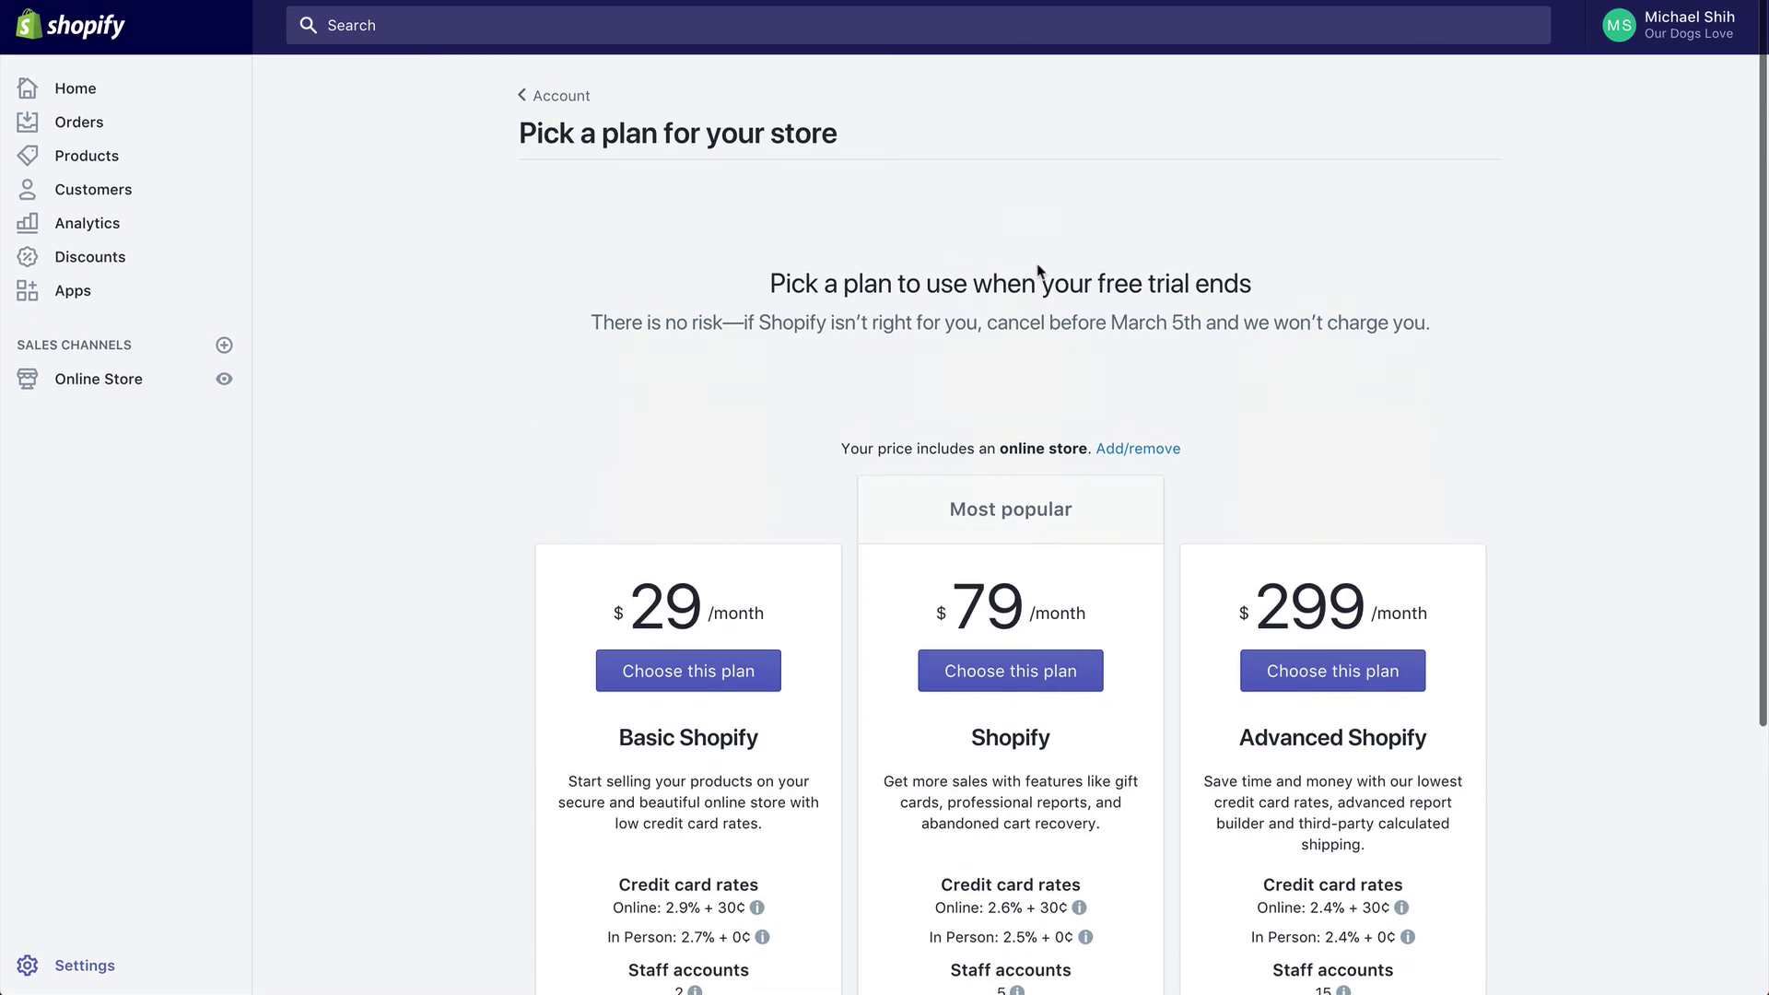